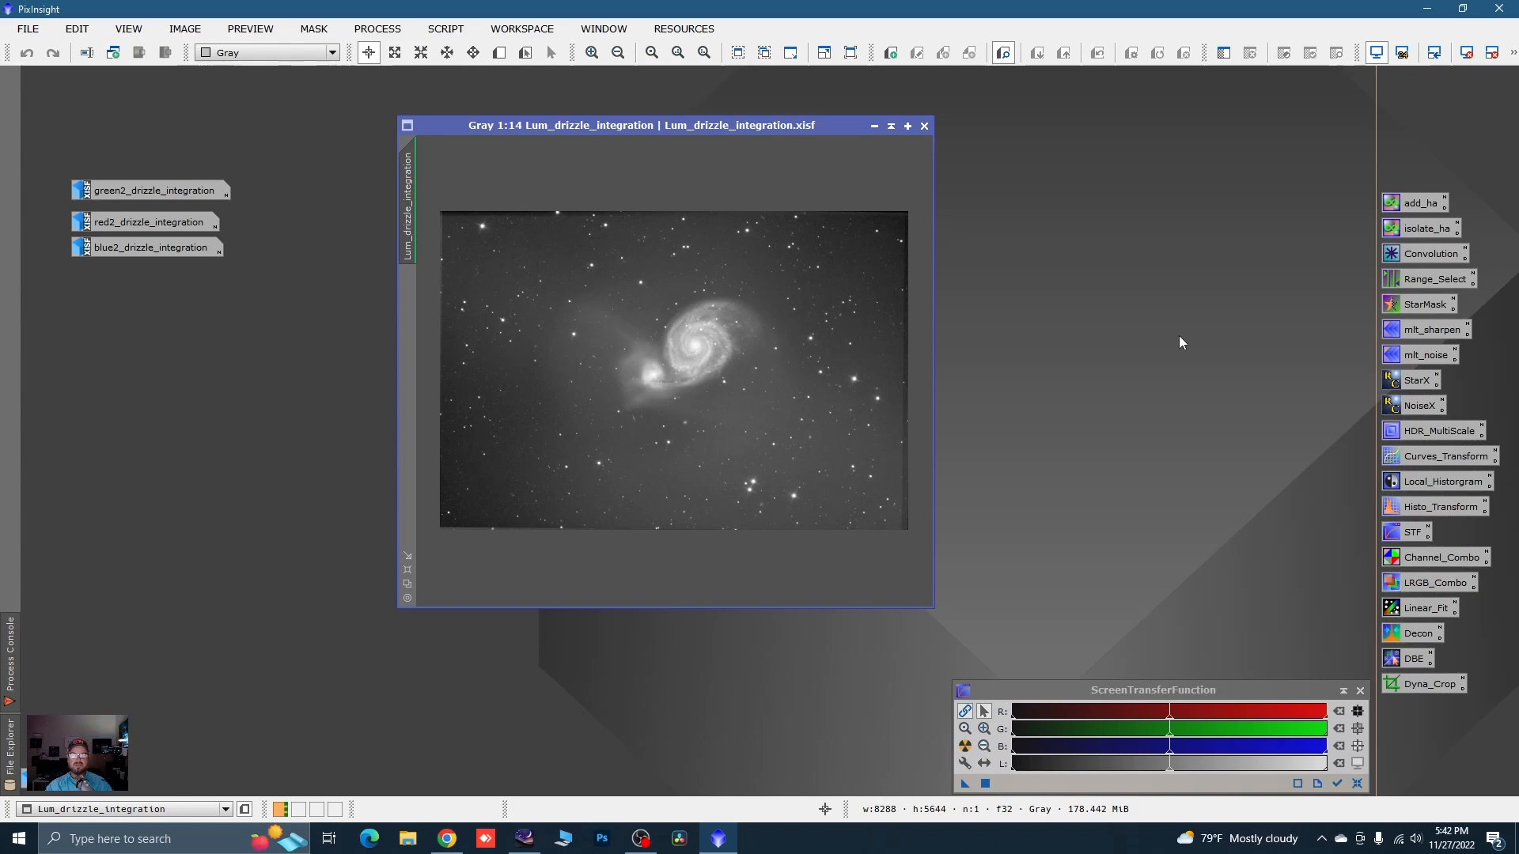
- Browse the saved process icon sets available for loading in the Process Icons folder
right_click(1073, 408)
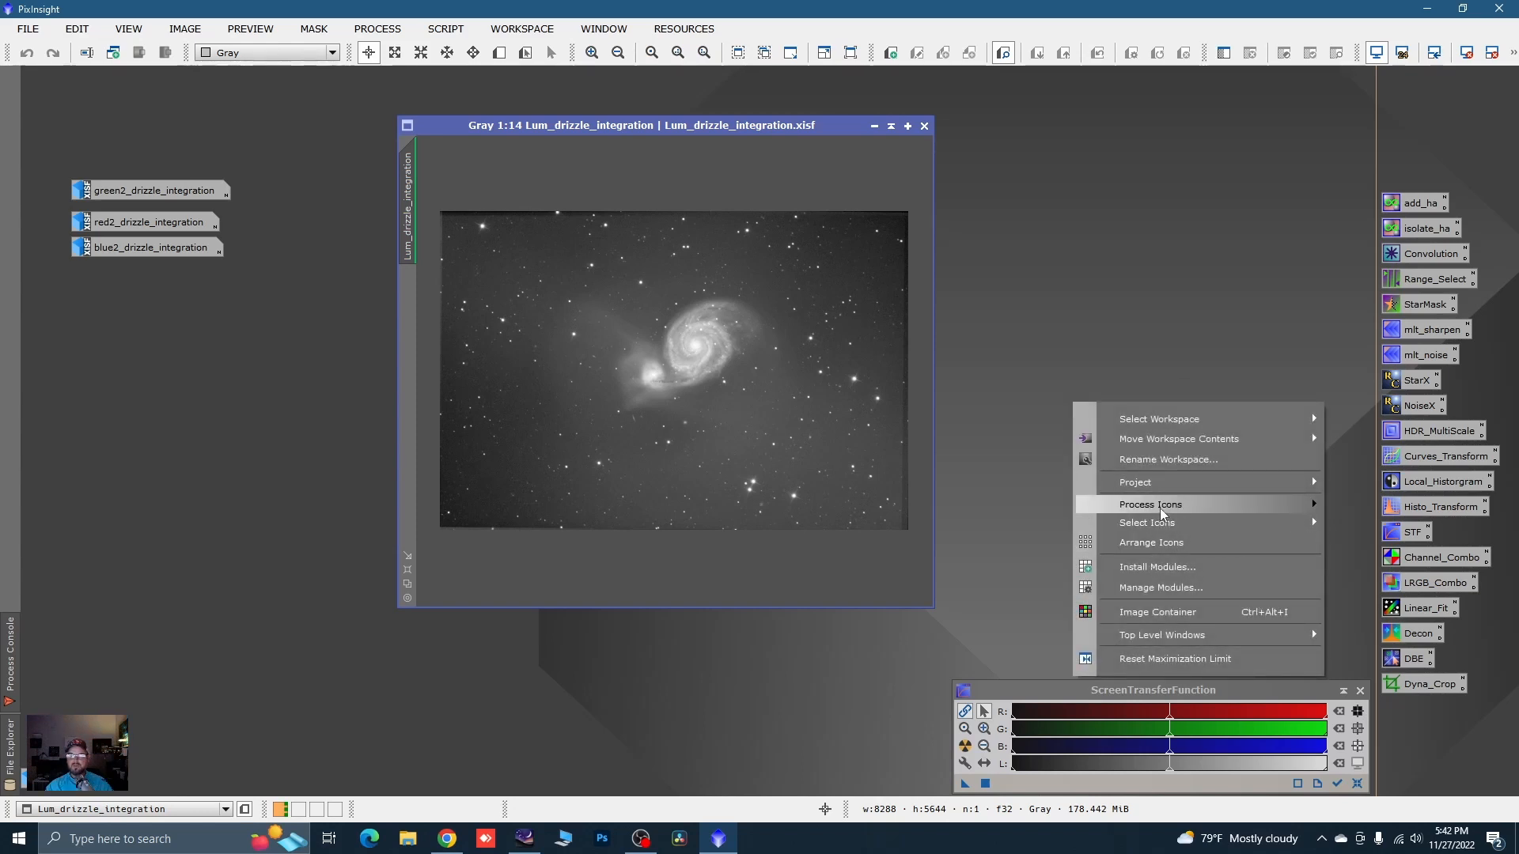
mouse_move(1155, 505)
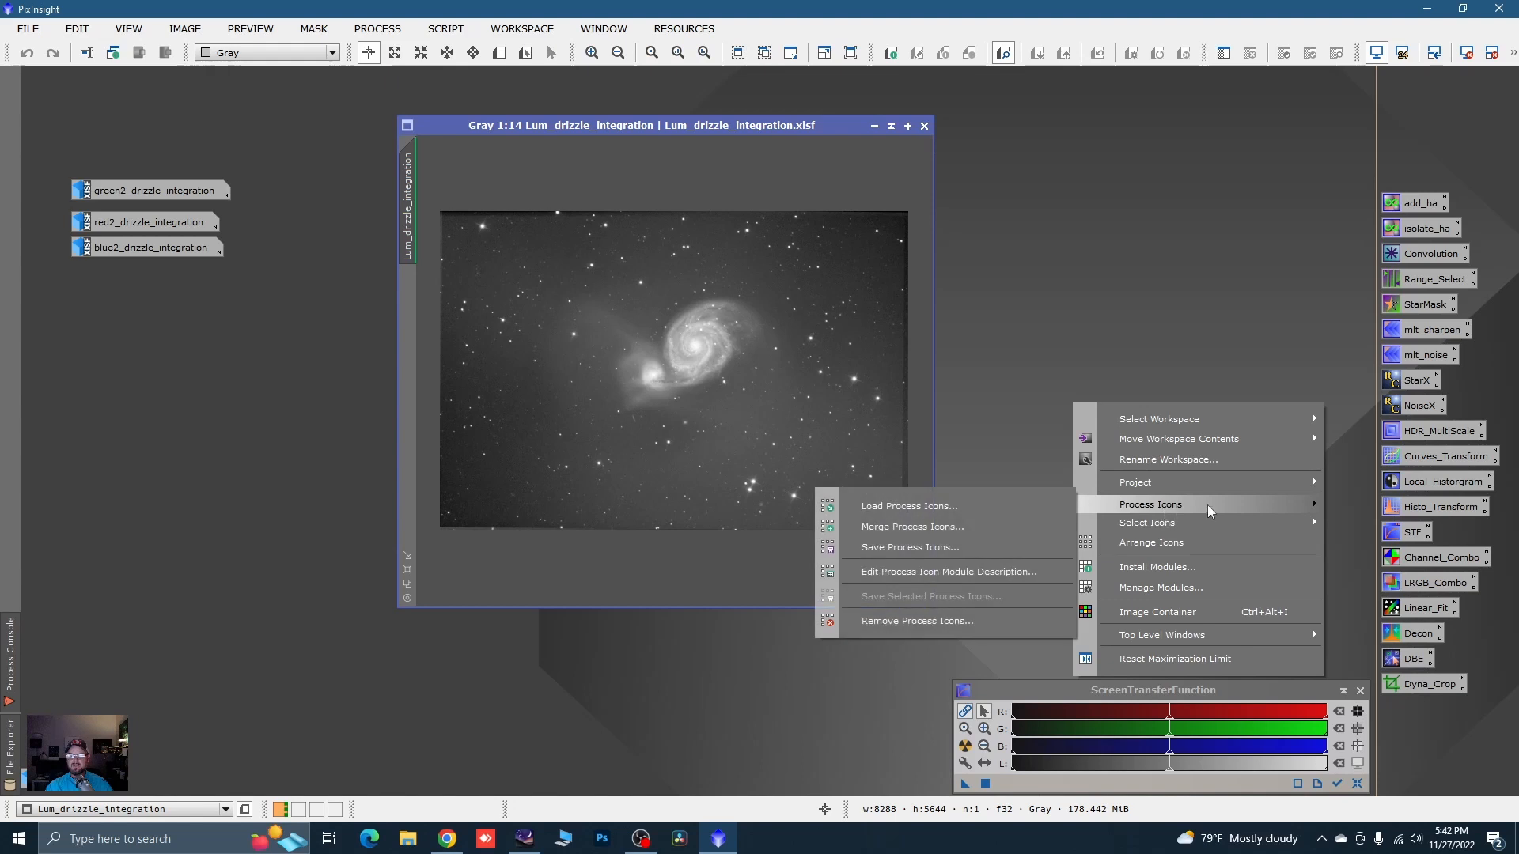
click(1005, 505)
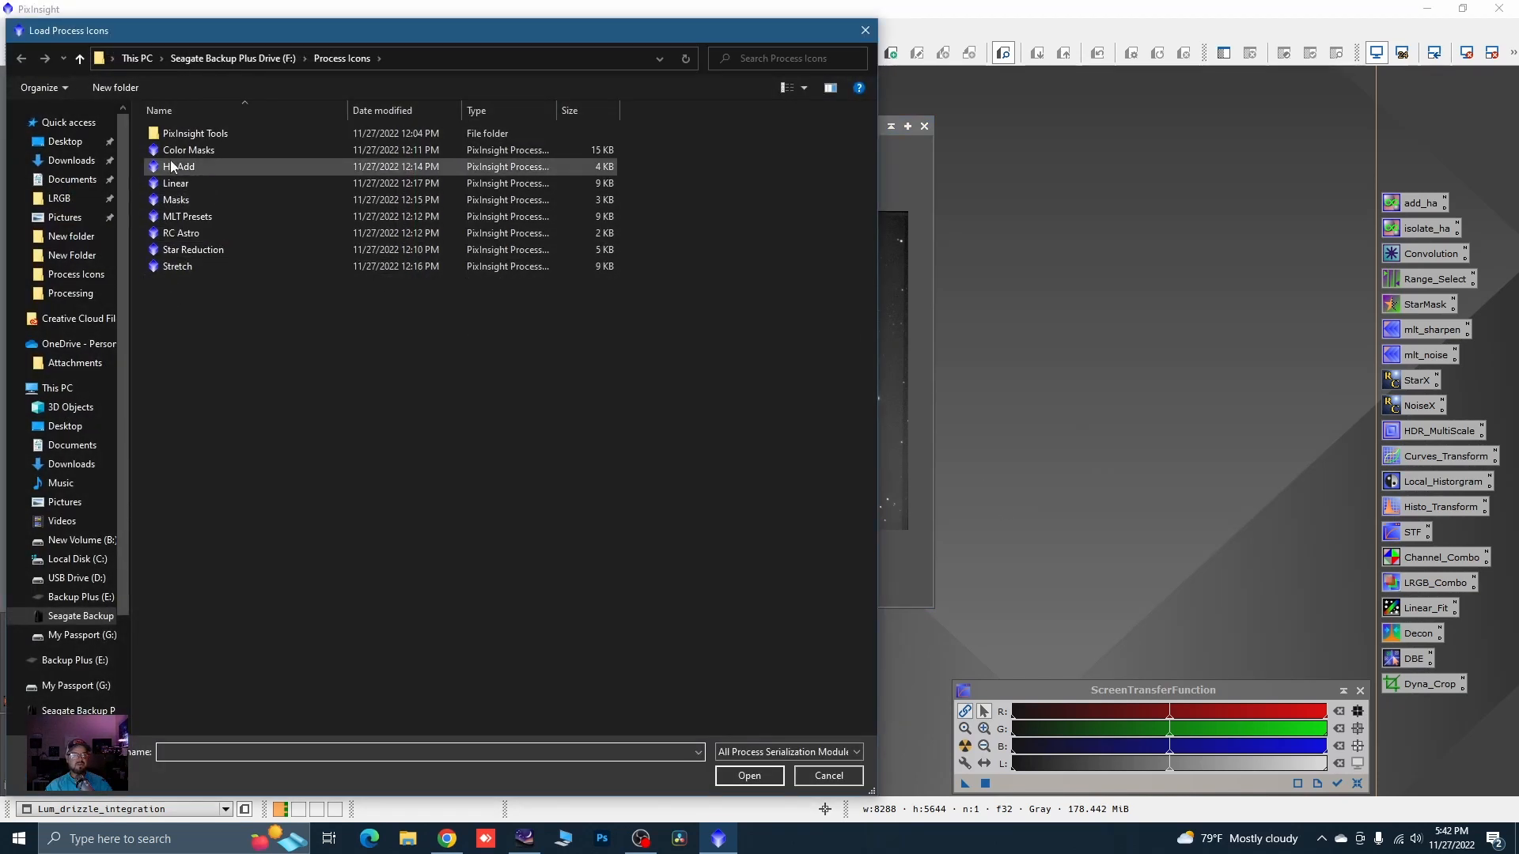
double_click(177, 255)
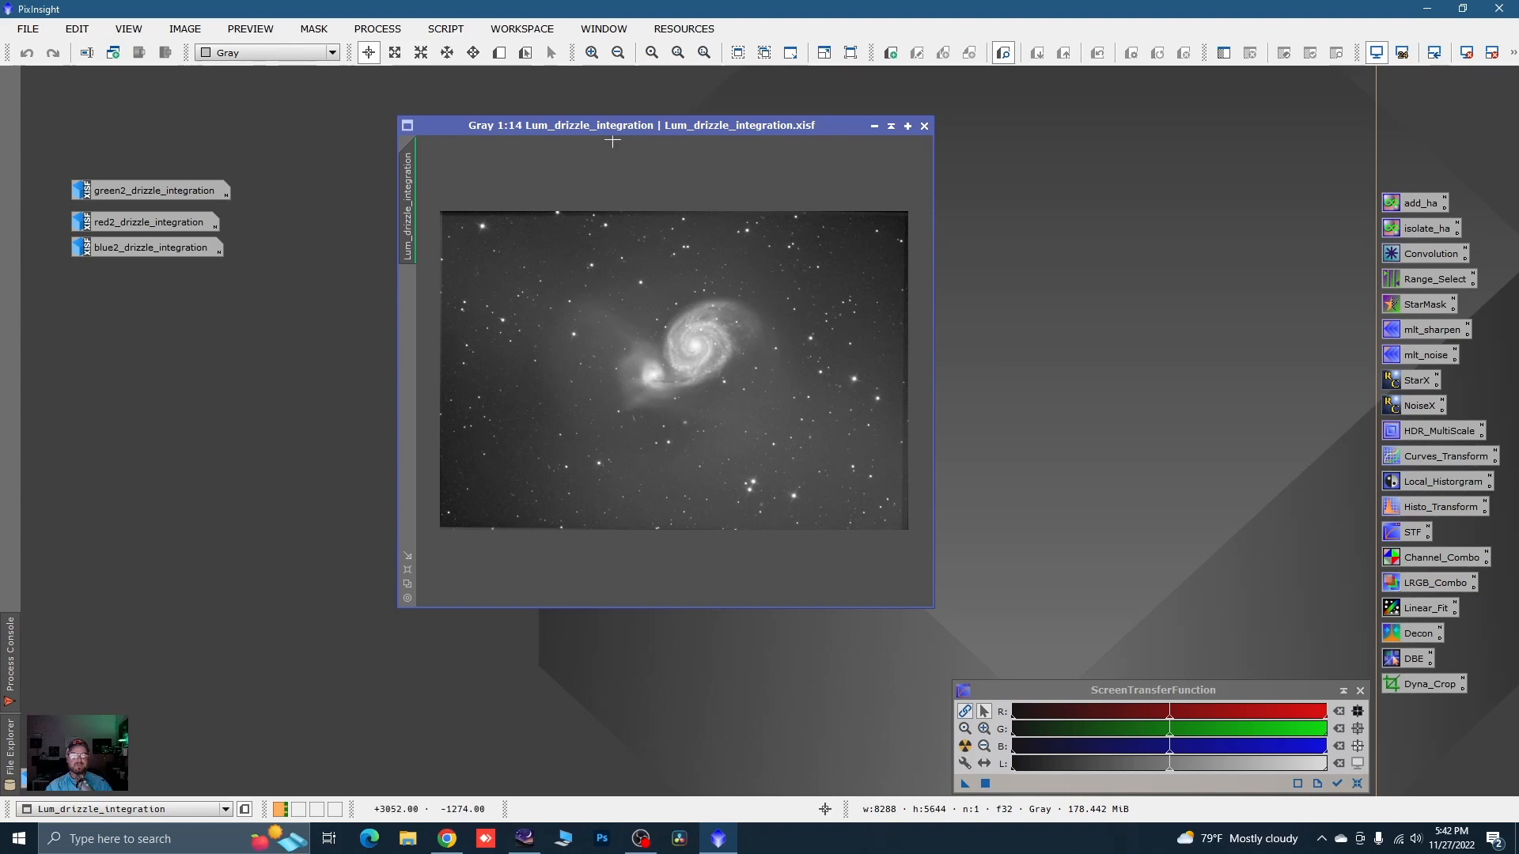
- Restore the minimized green, red and blue integration images, zoom them out to 1:17 and arrange the luminance window alongside them
drag(593, 126, 566, 126)
double_click(184, 188)
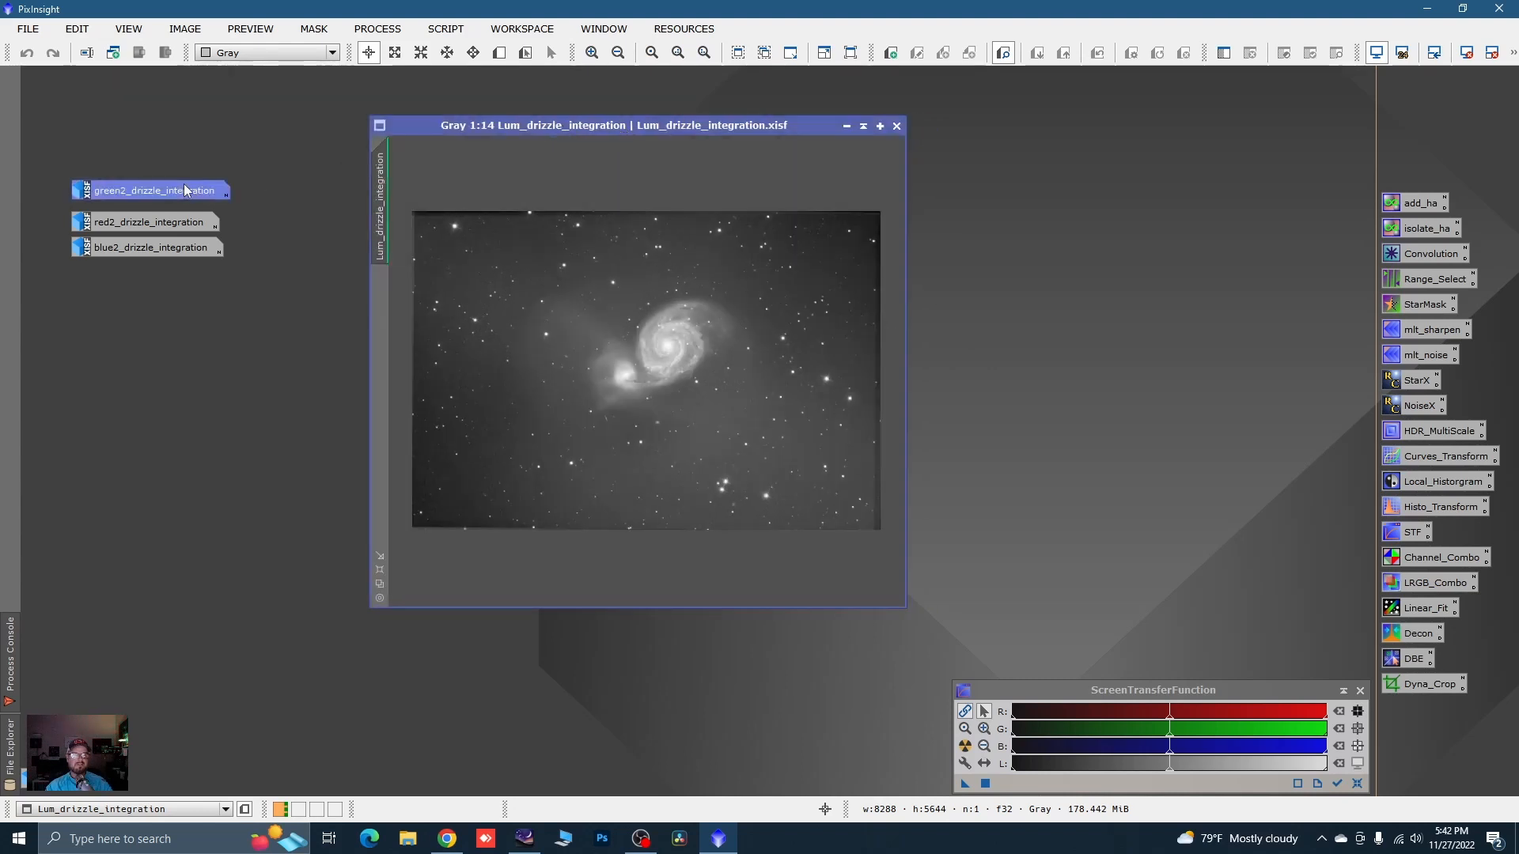
double_click(158, 225)
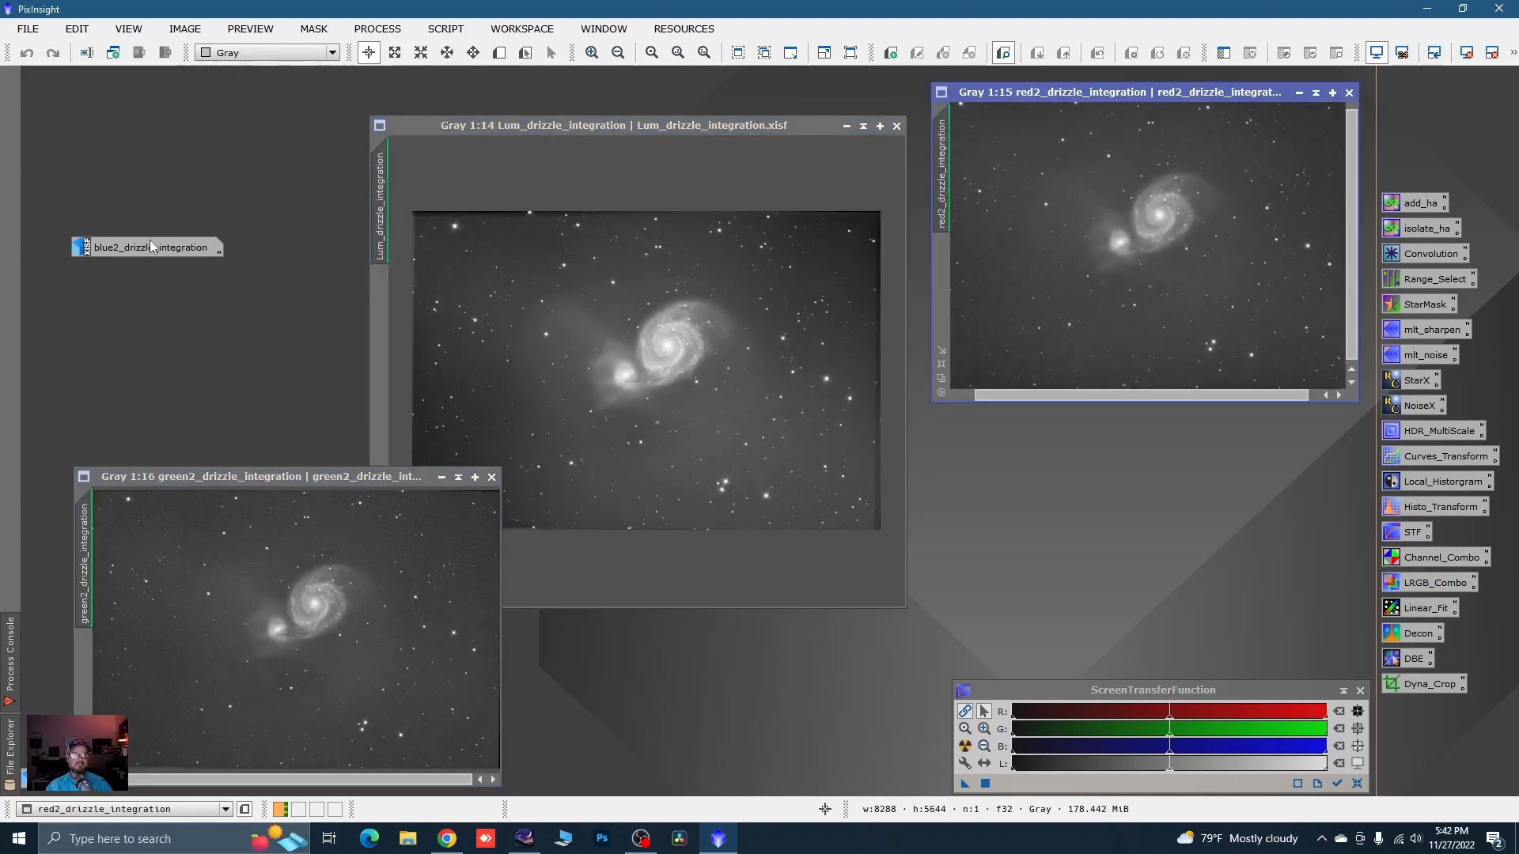
double_click(149, 245)
scroll(263, 493, down, 1)
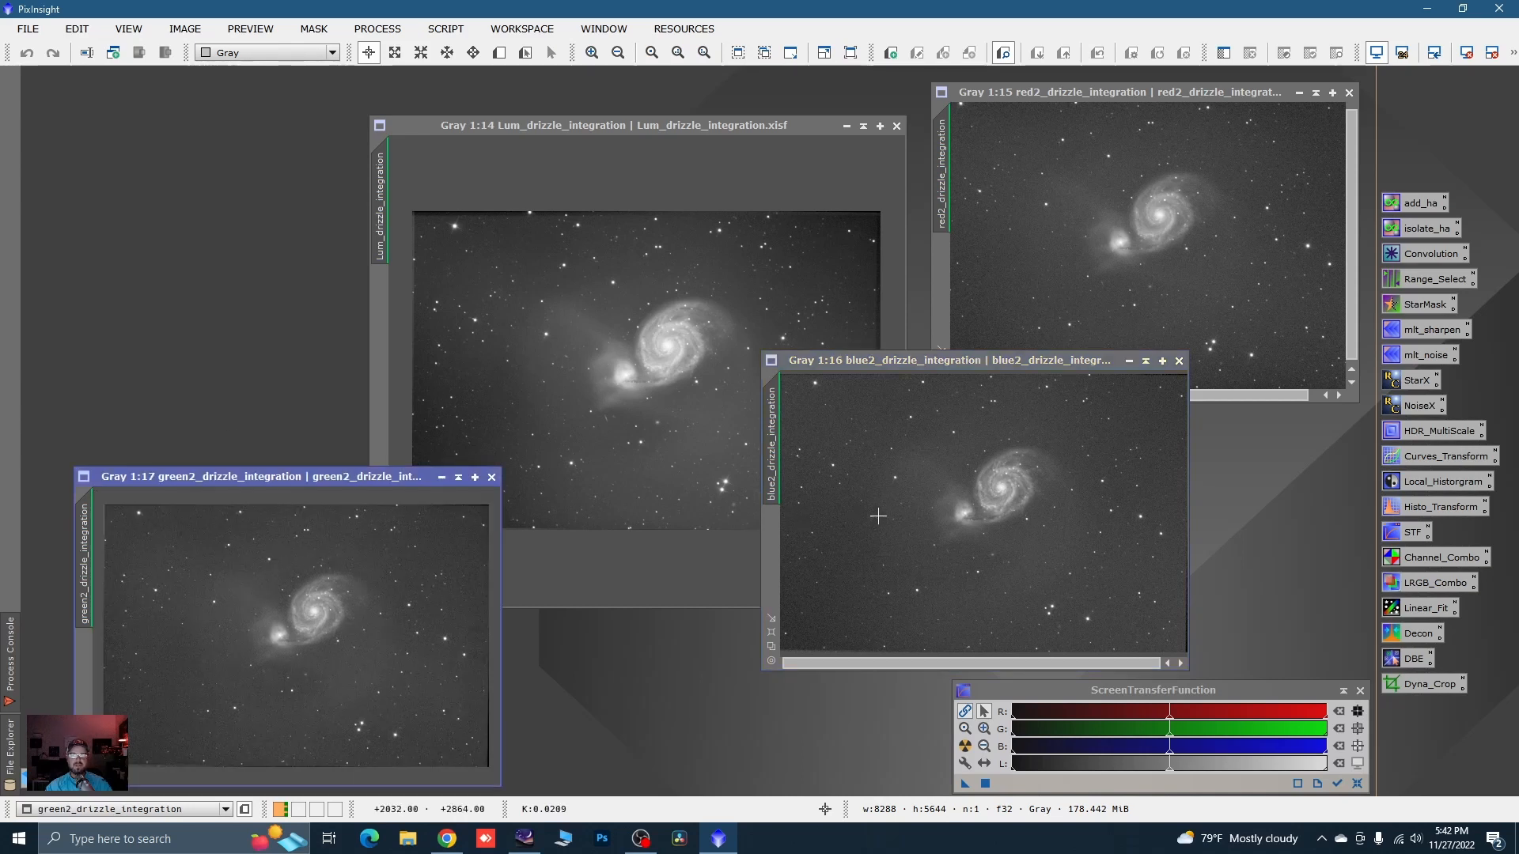
scroll(875, 515, down, 1)
scroll(1102, 256, down, 1)
scroll(1106, 234, down, 1)
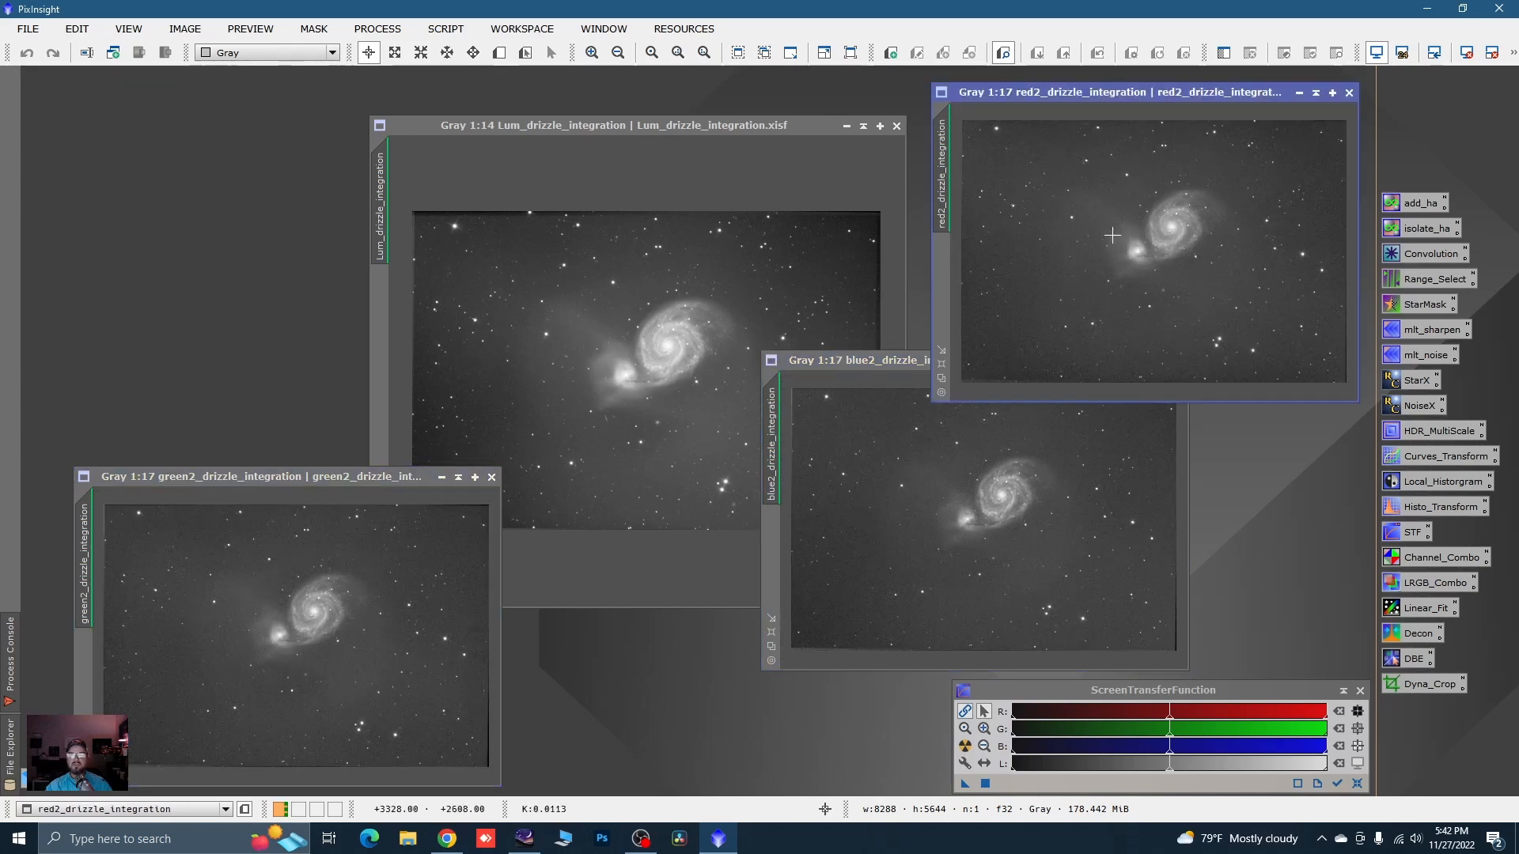
drag(774, 126, 610, 104)
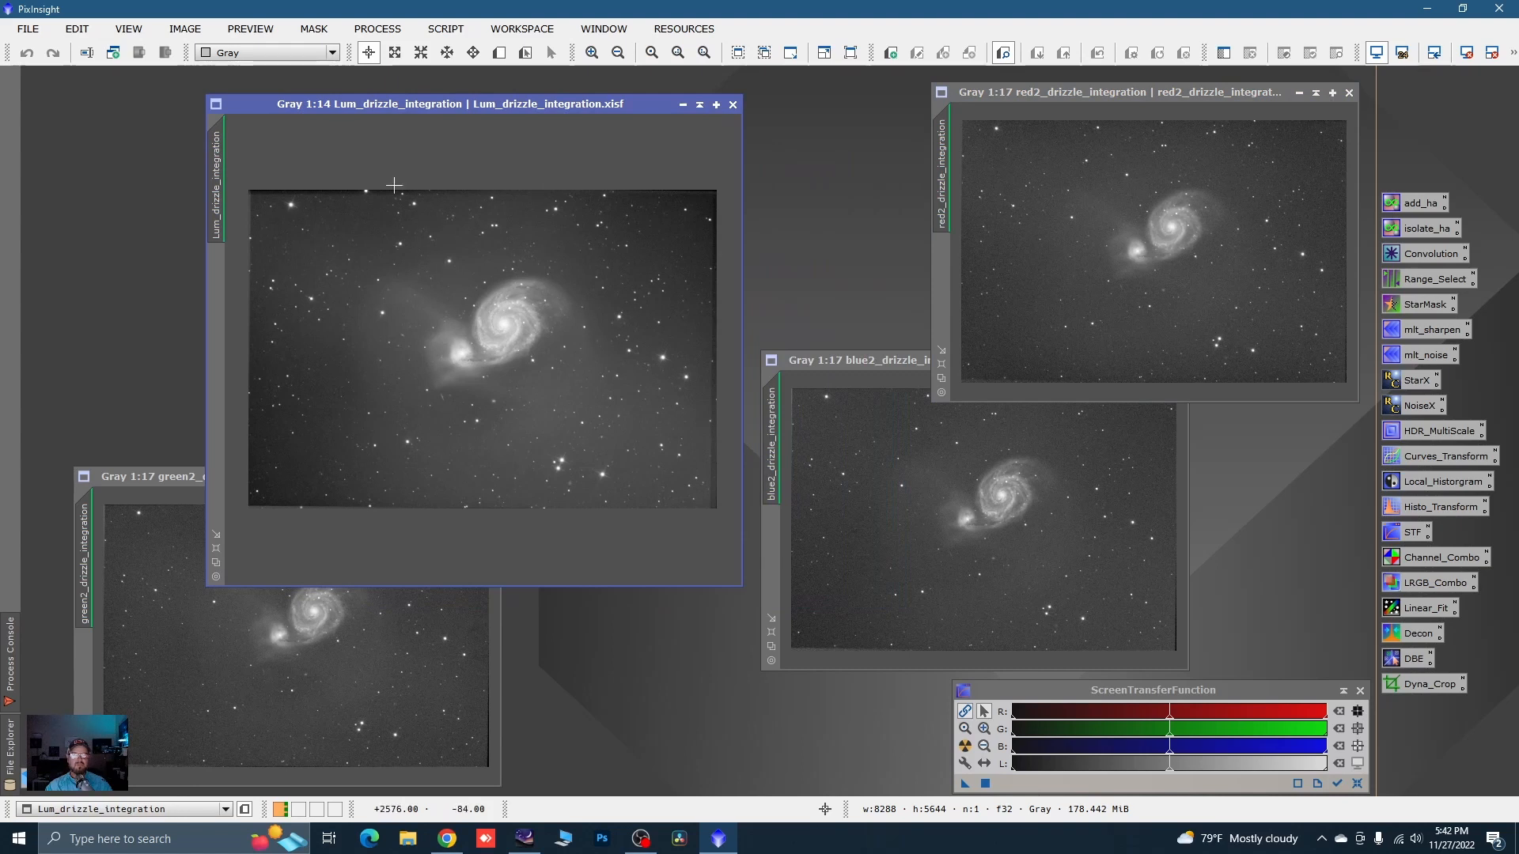
drag(535, 104, 478, 92)
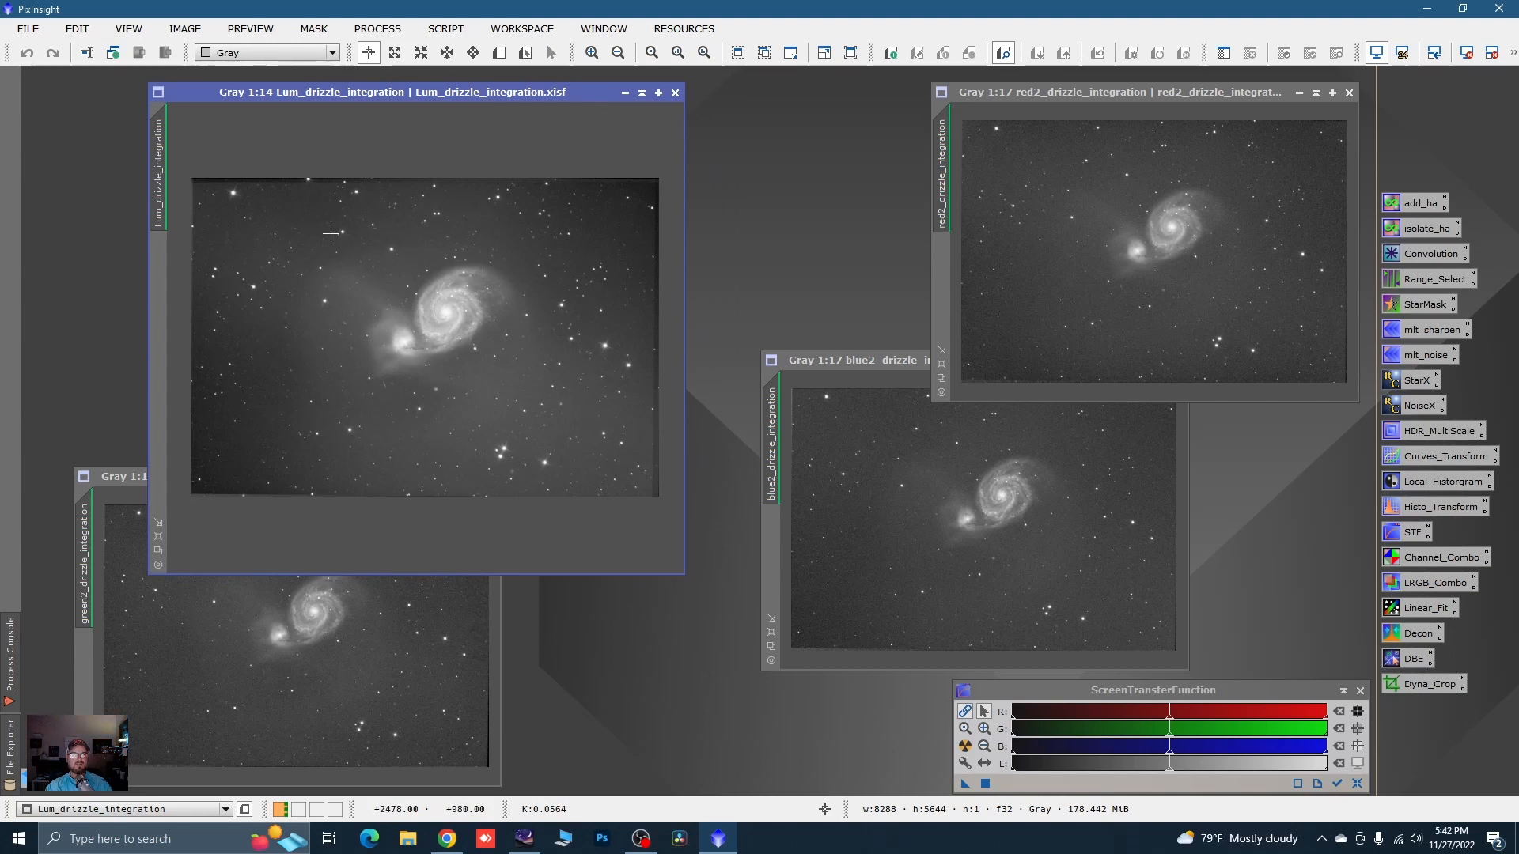
- Start a DynamicCrop on the luminance image with the crop frame reset to the full image
click(378, 29)
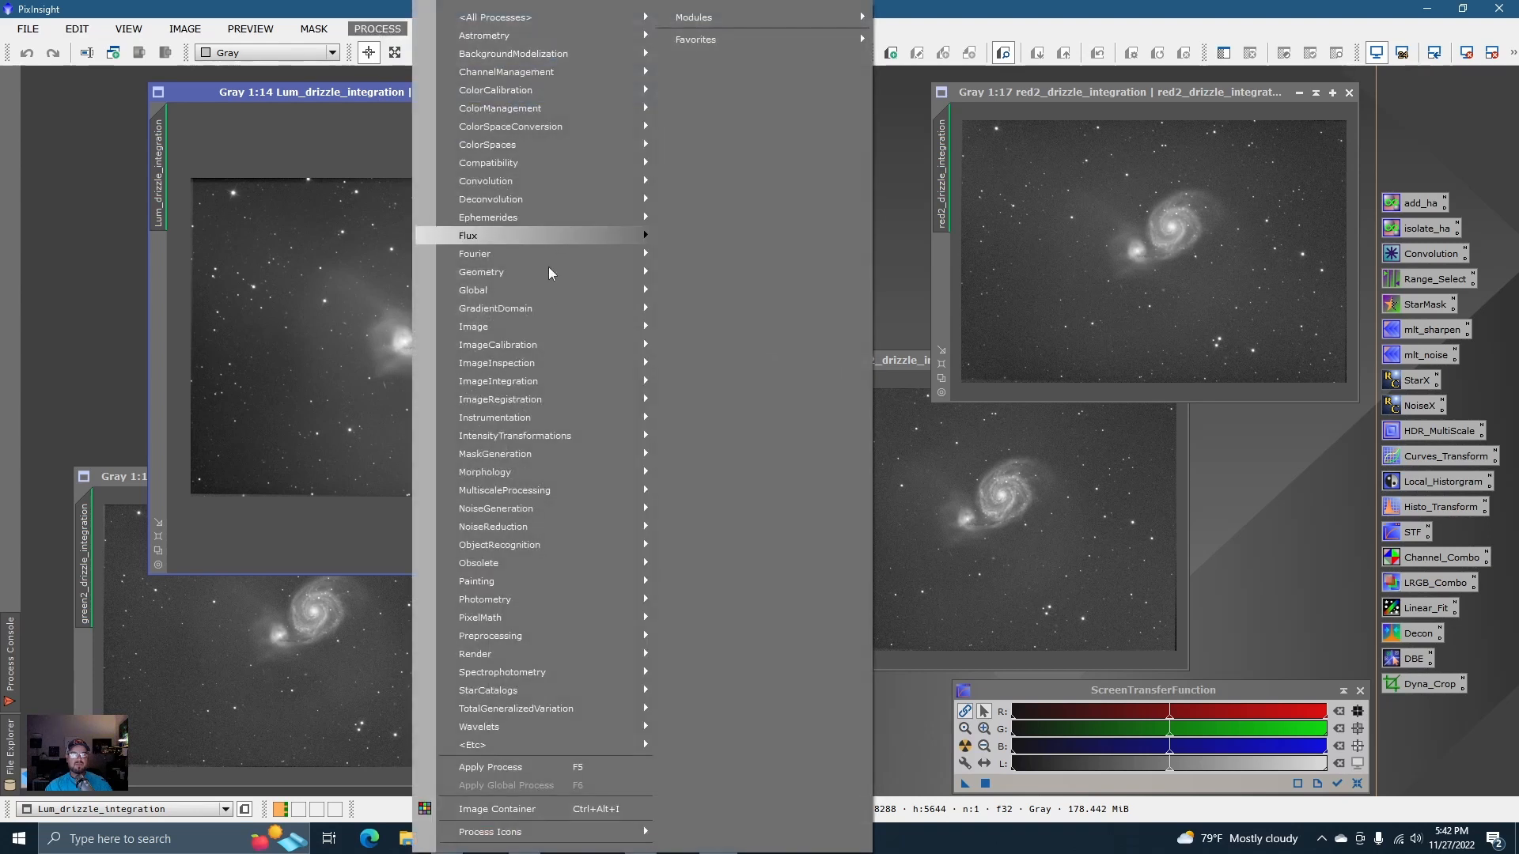
mouse_move(524, 277)
click(728, 313)
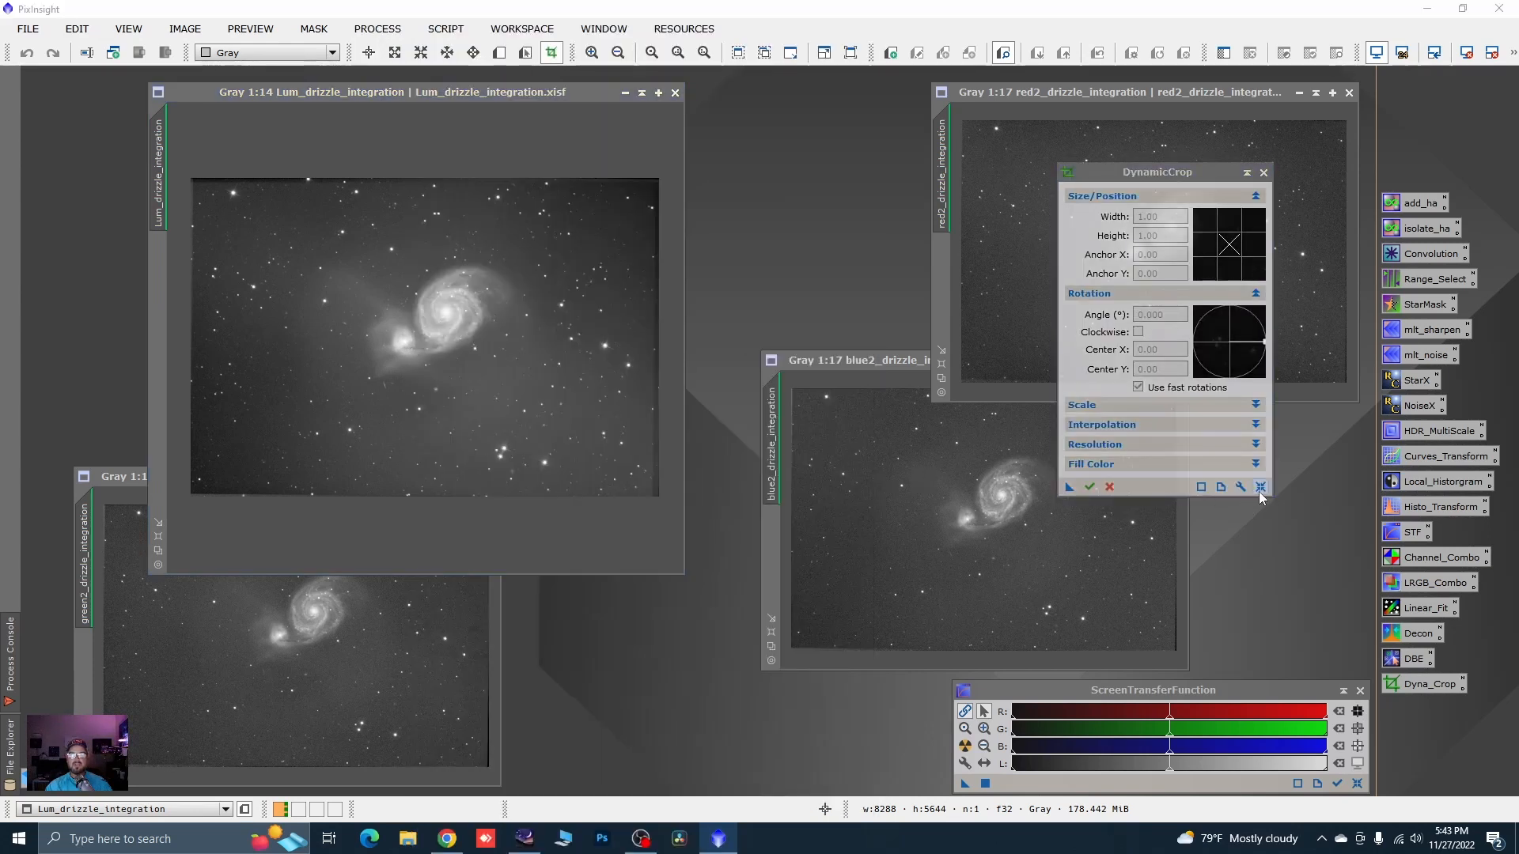
click(573, 106)
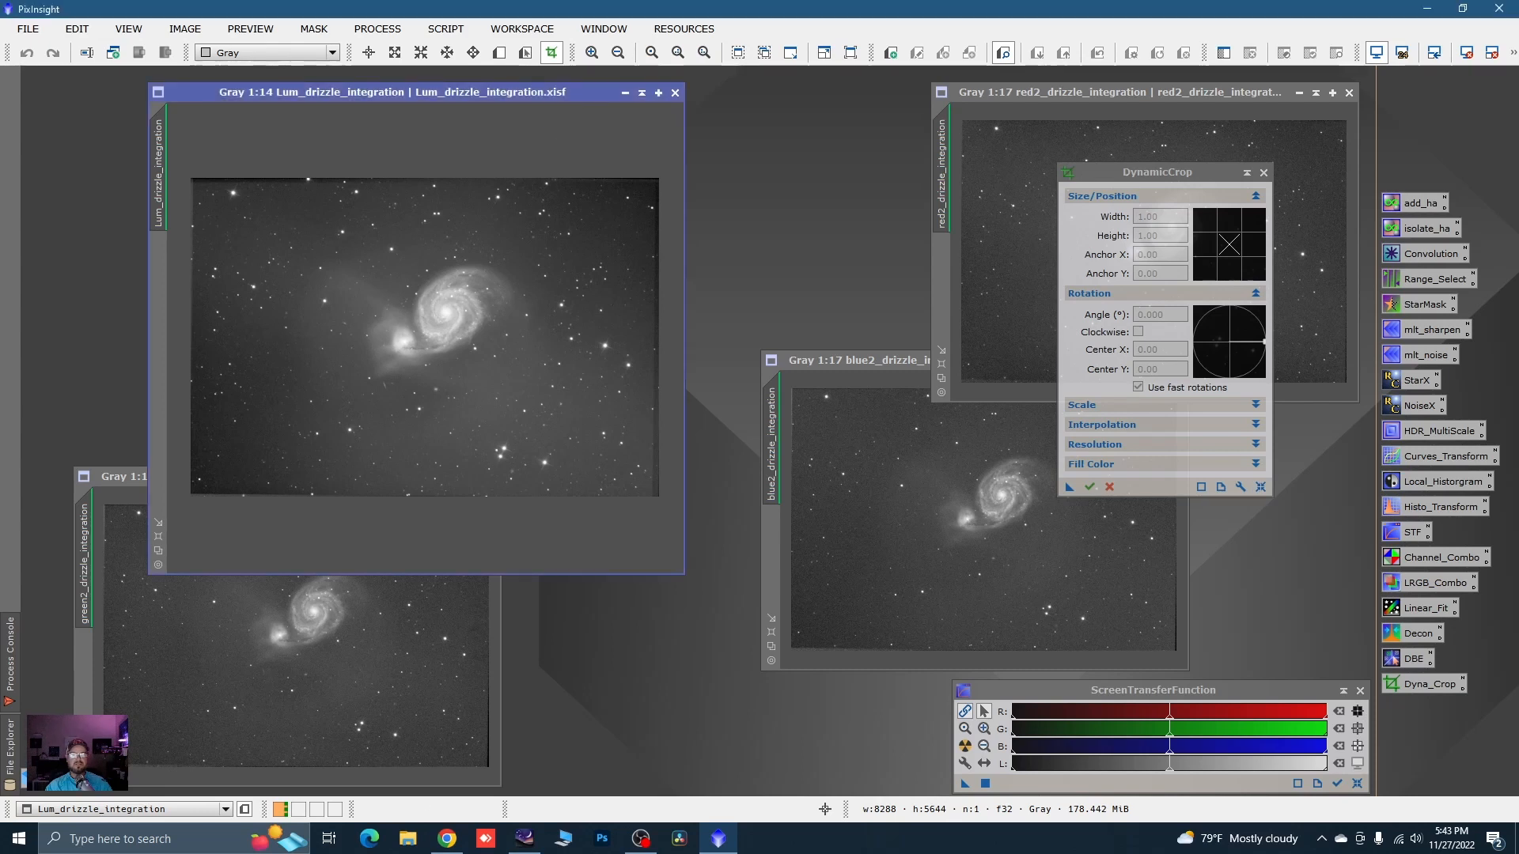
click(1261, 487)
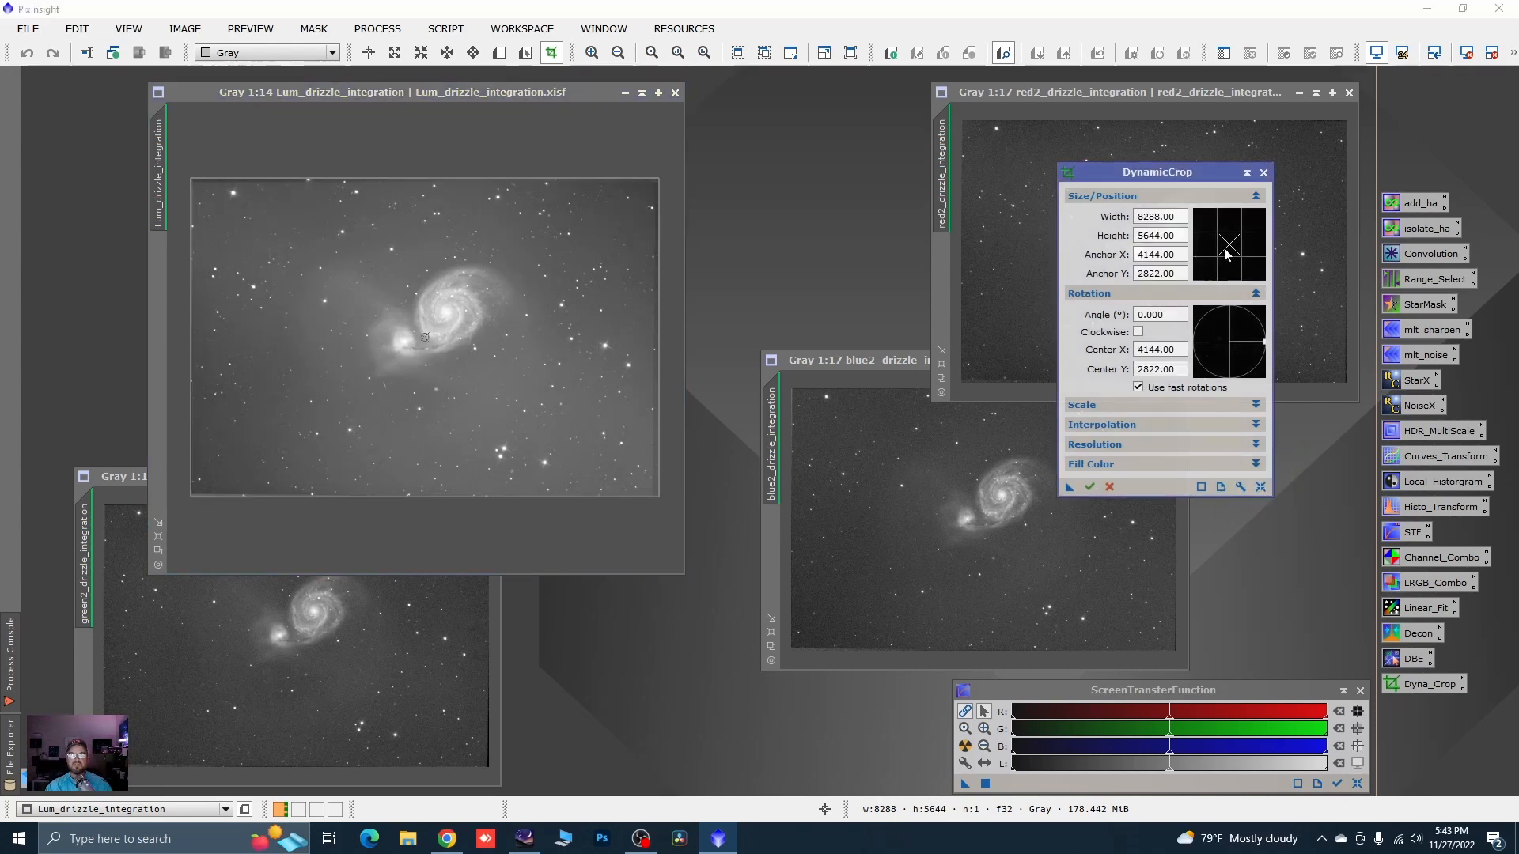
drag(1177, 178, 943, 167)
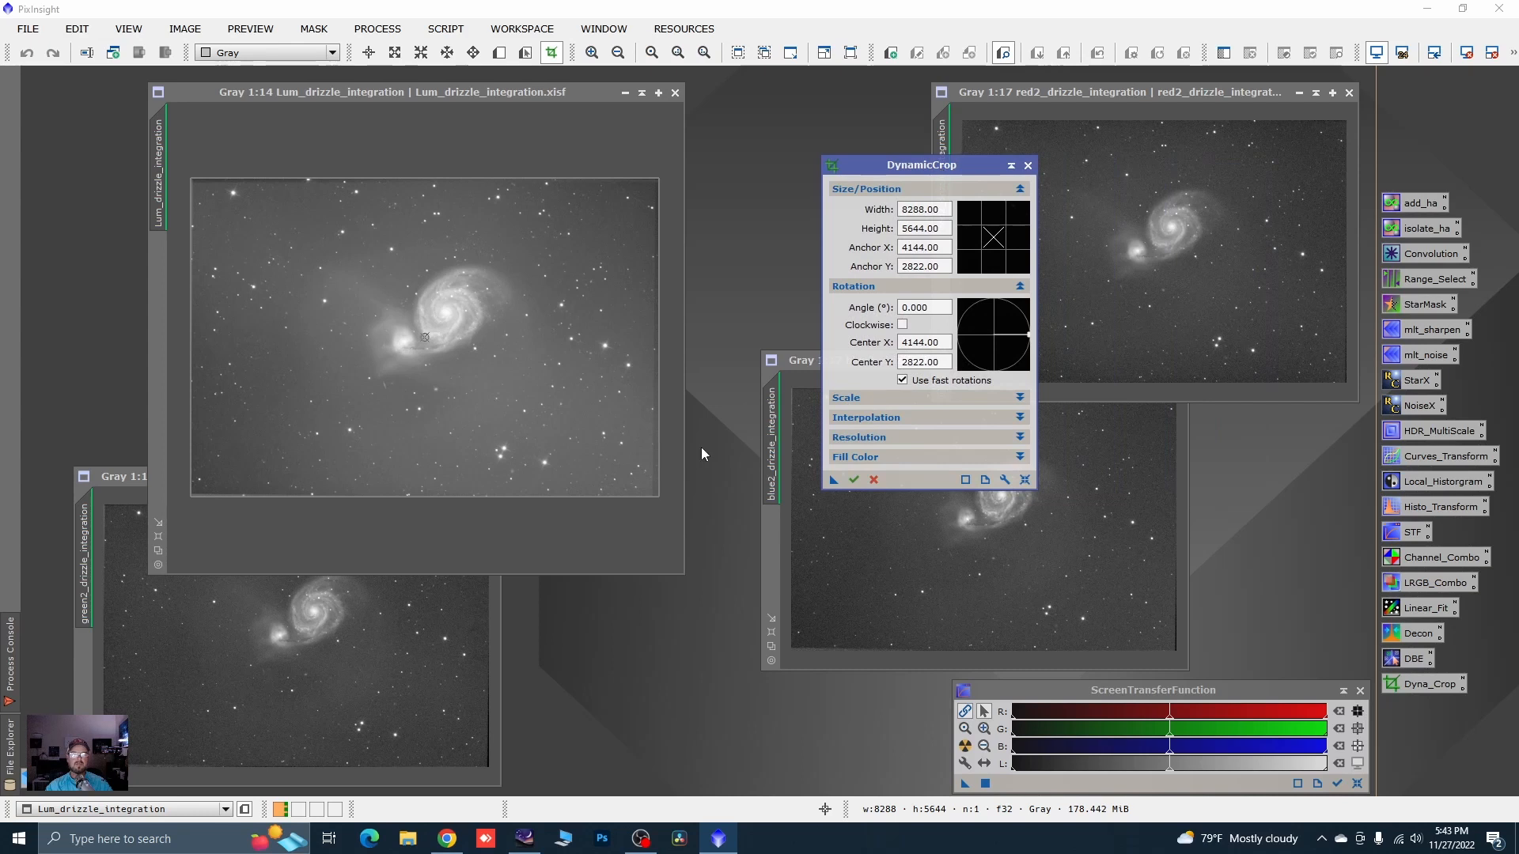
- Shrink the luminance crop frame around the galaxy to about 6249 × 4022 pixels and rotate it about 4.2° clockwise
drag(659, 499, 635, 485)
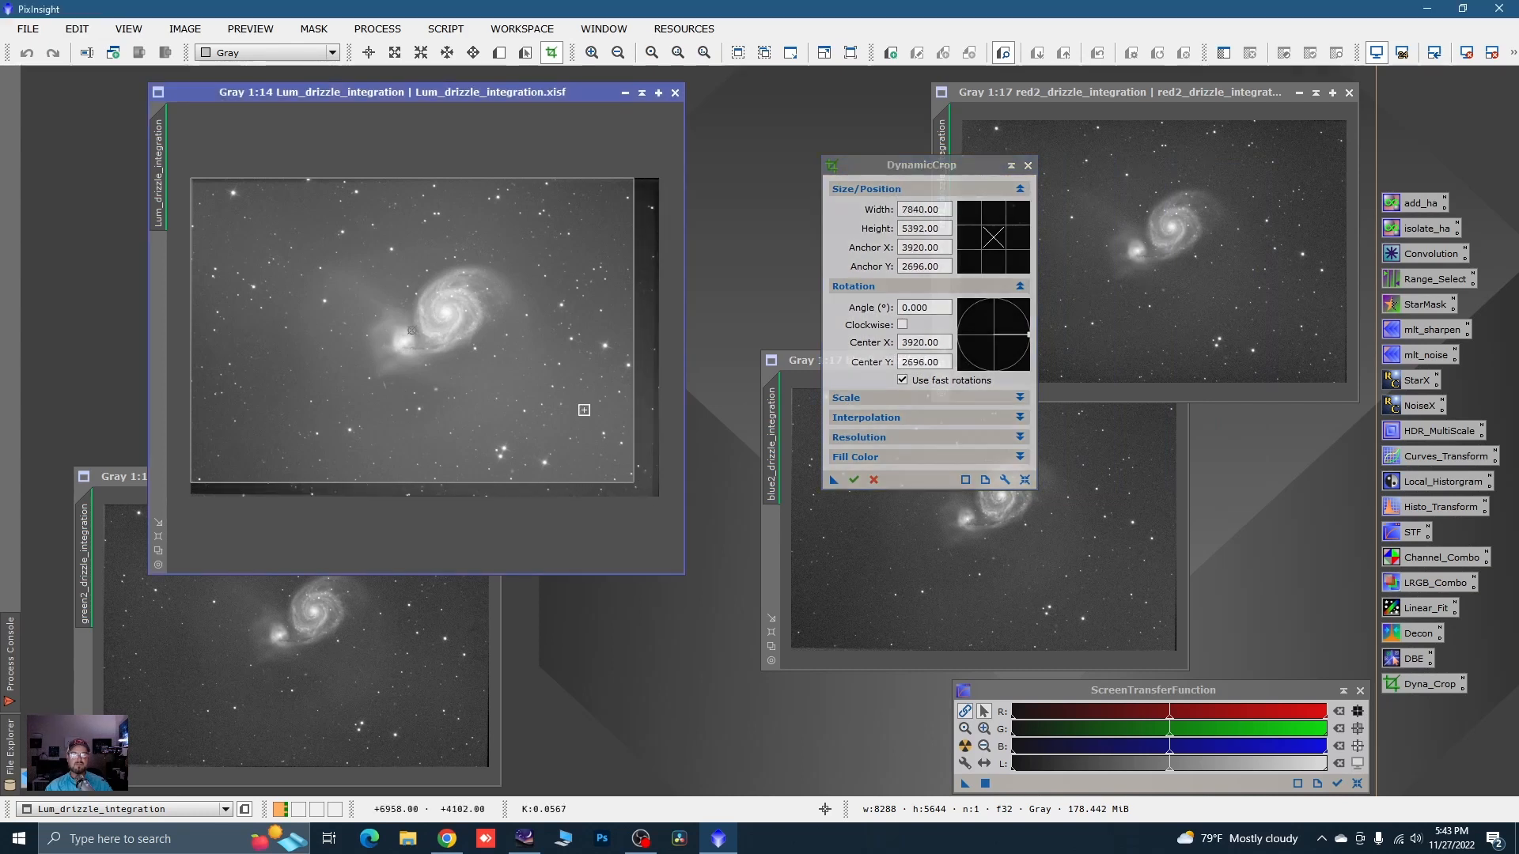
drag(190, 182, 259, 211)
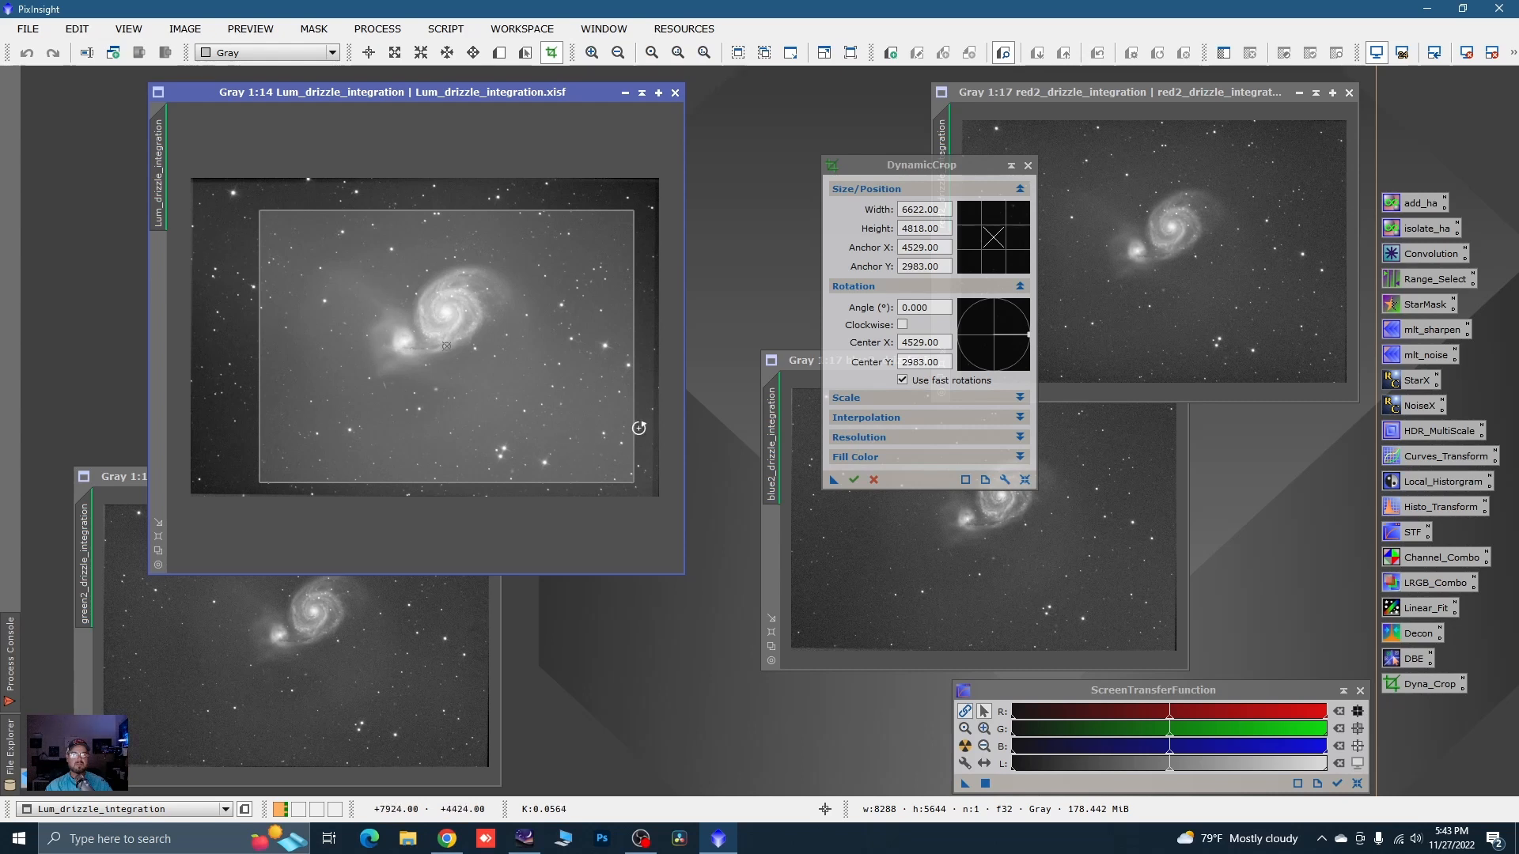
drag(639, 428, 633, 441)
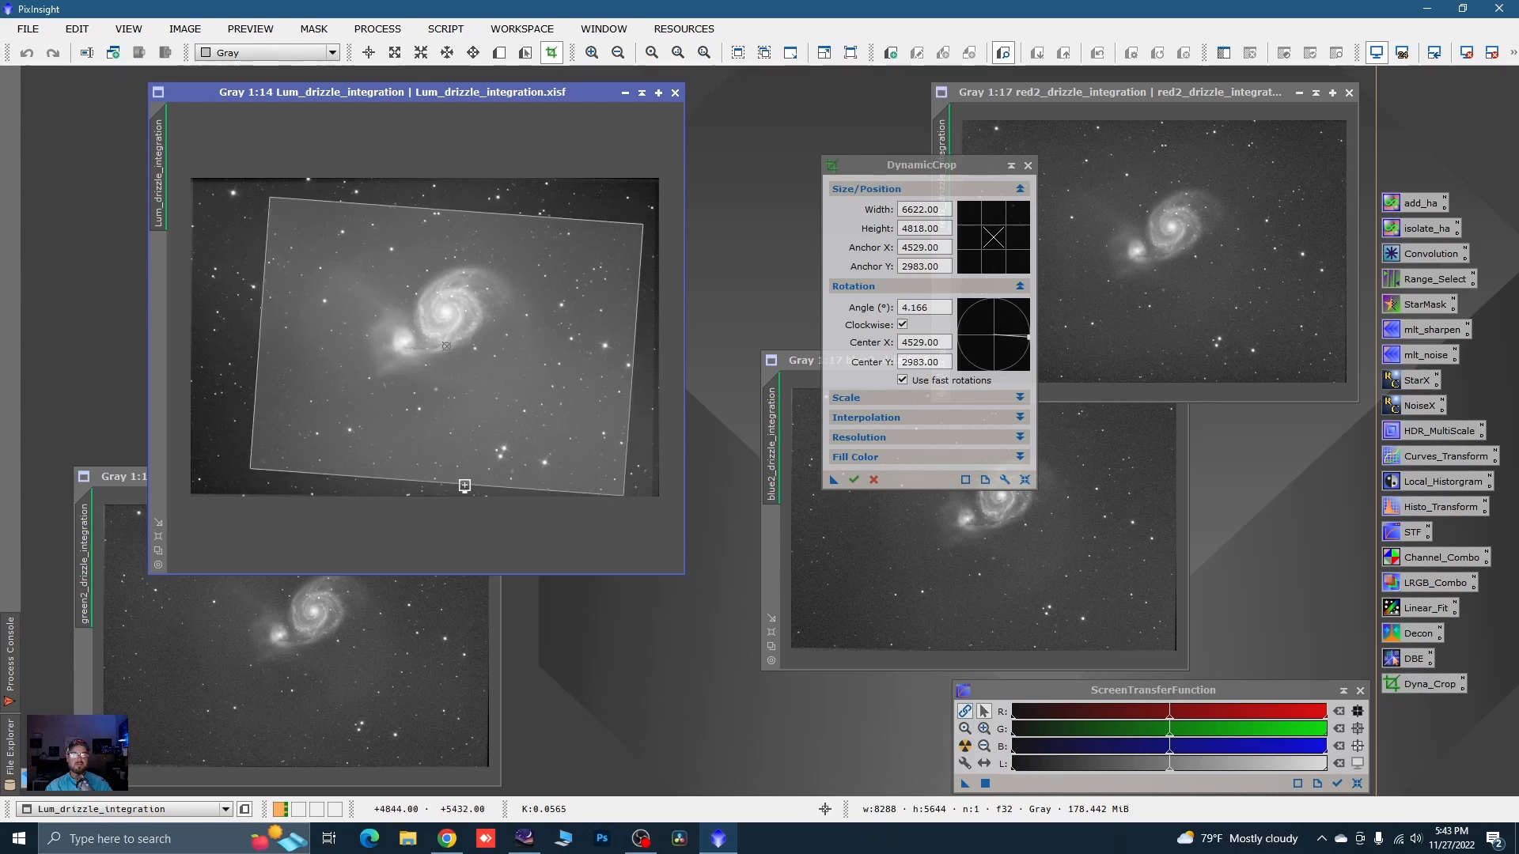
drag(464, 482, 465, 439)
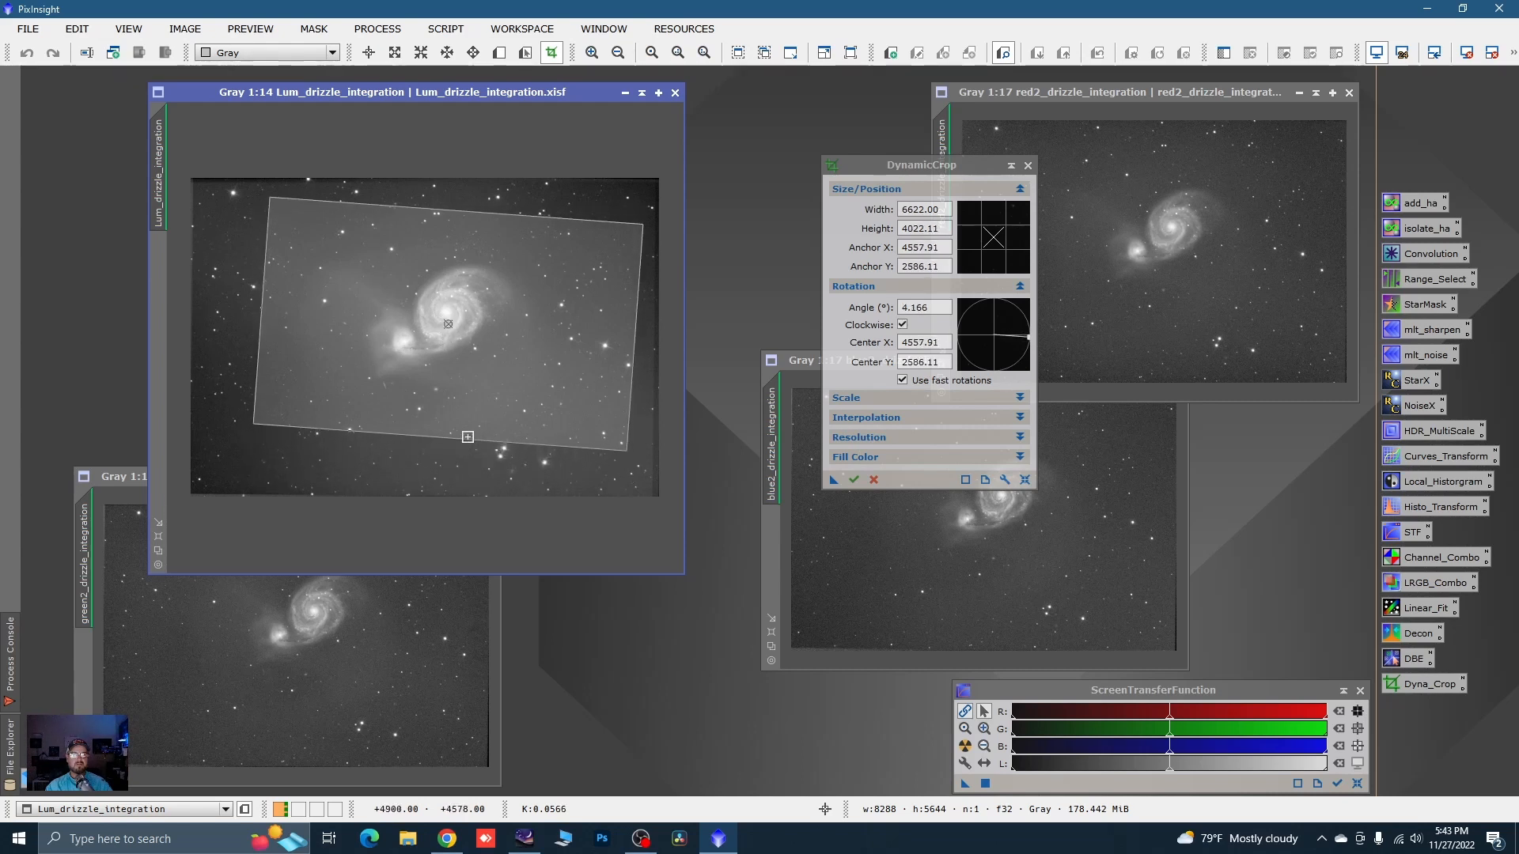
drag(632, 417, 619, 409)
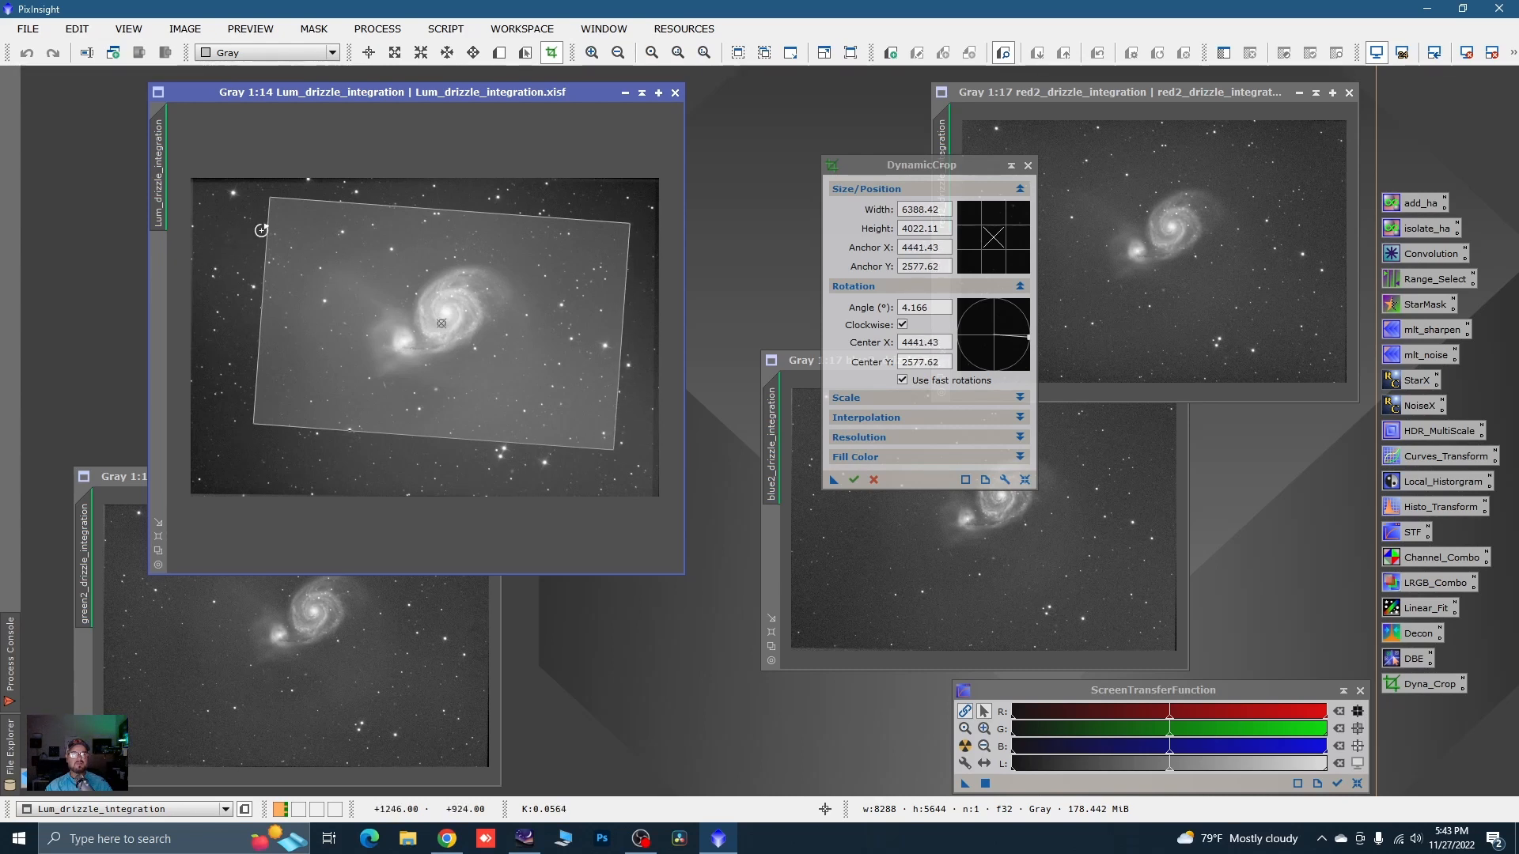
drag(269, 231, 278, 231)
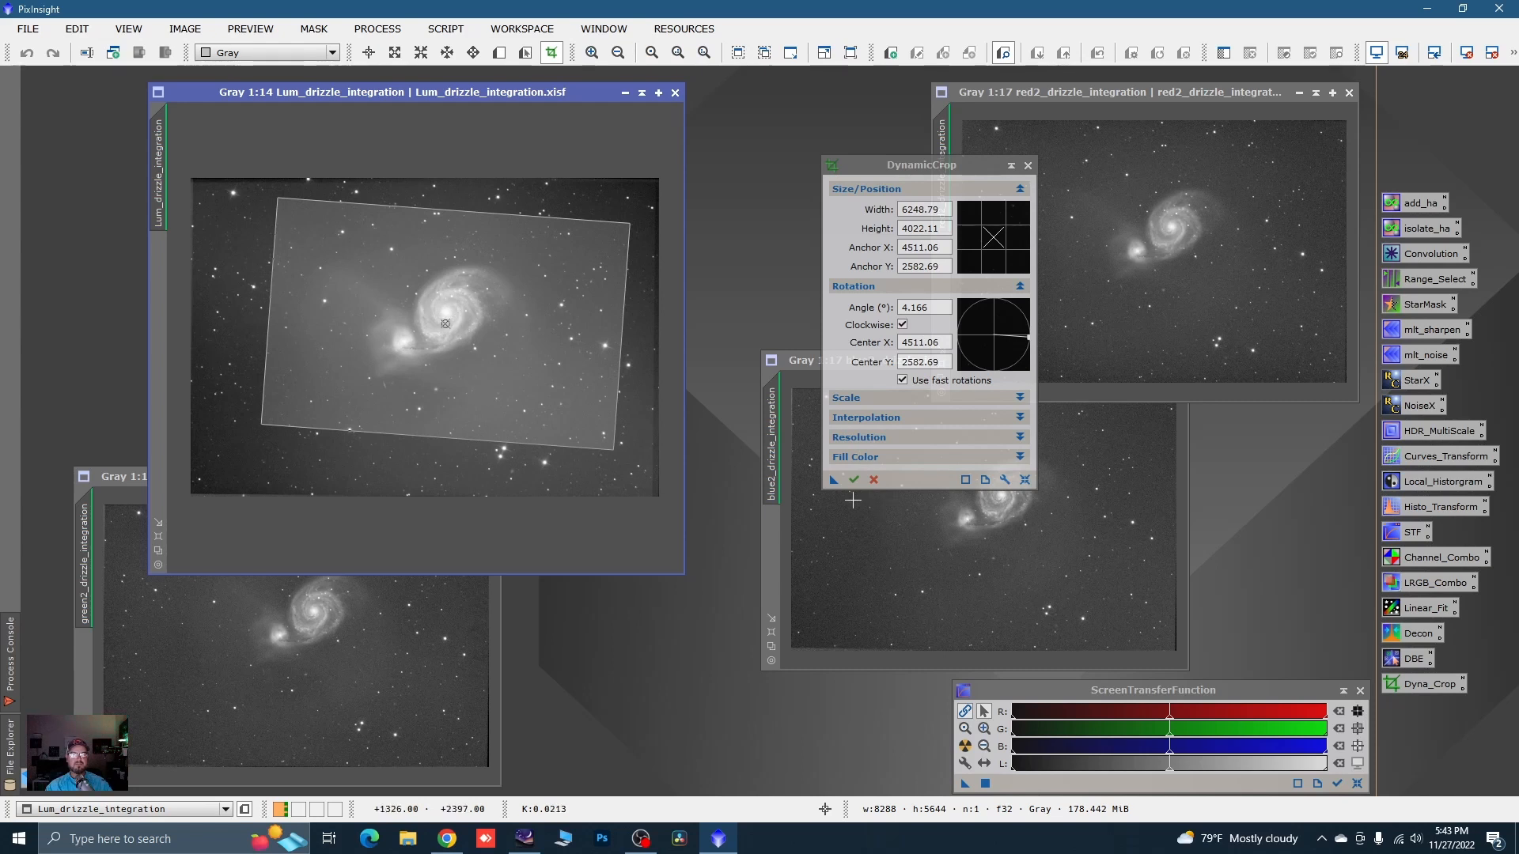
- Save the crop settings as a process icon on the workspace and cancel the active DynamicCrop session
drag(834, 480, 1393, 761)
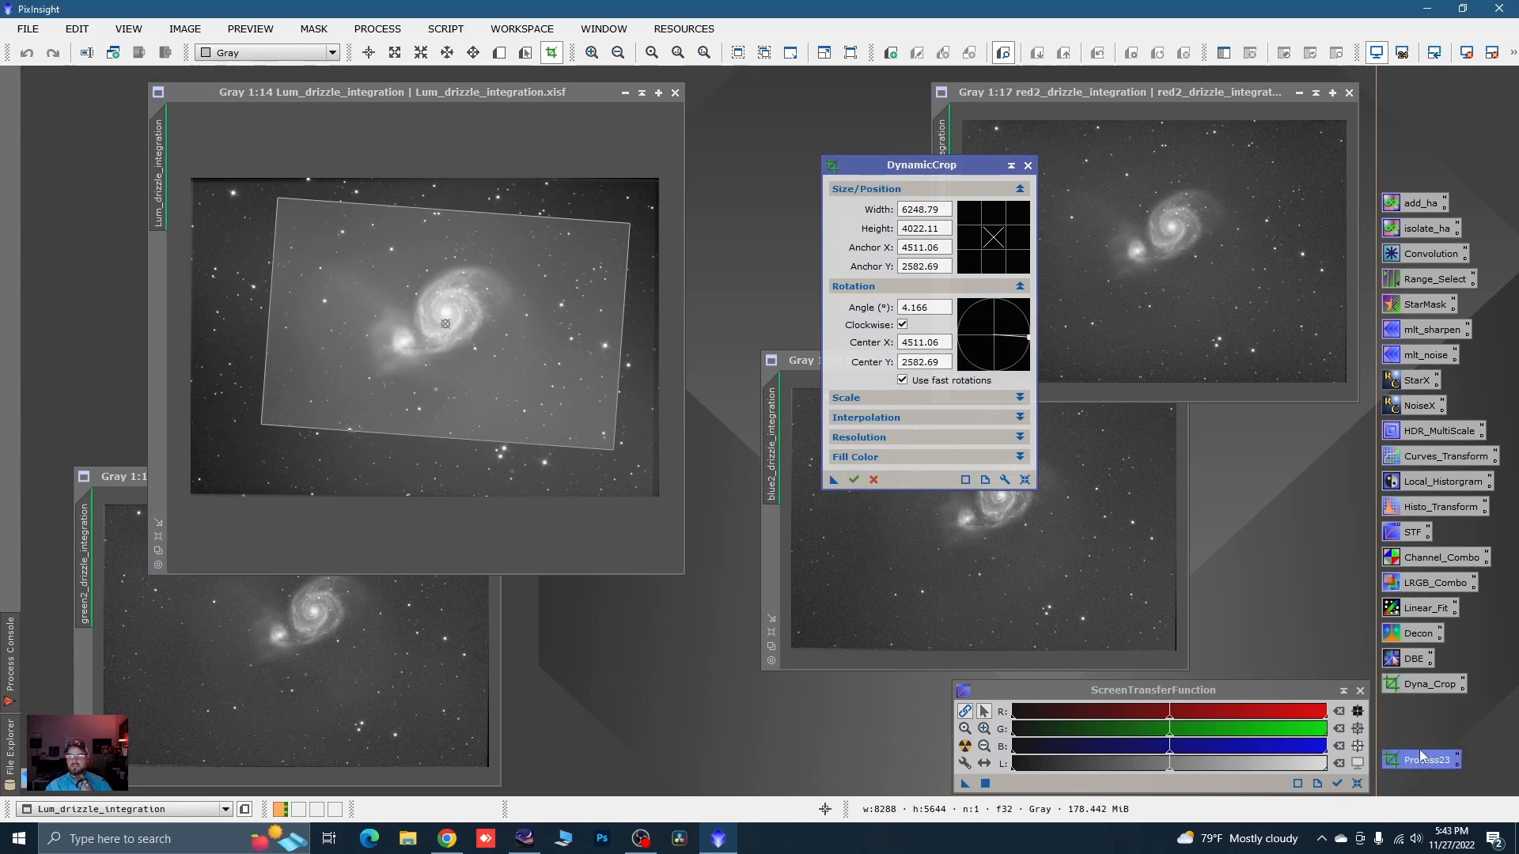
click(1028, 166)
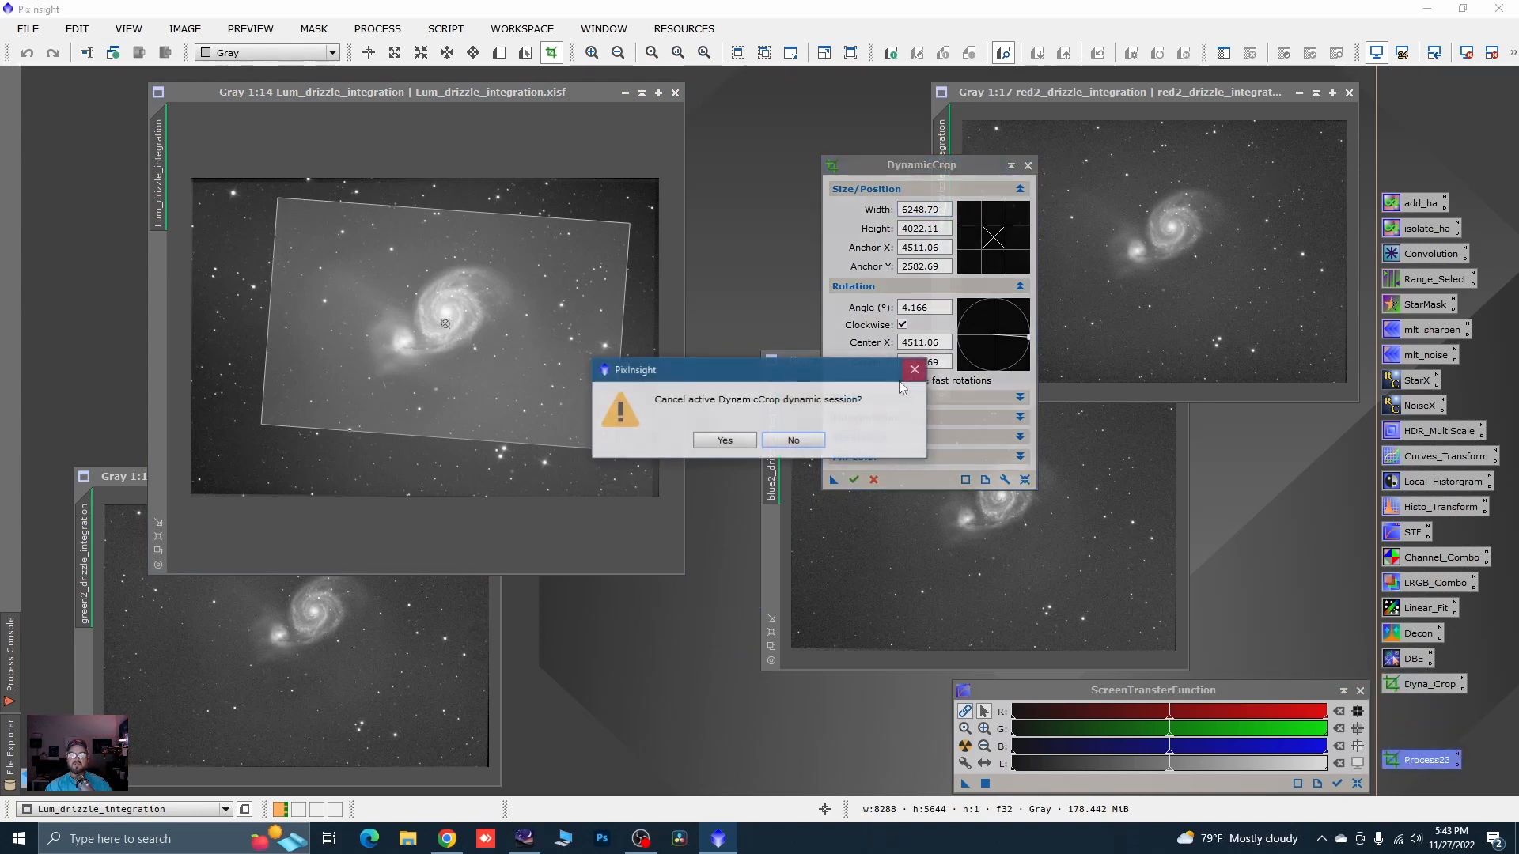
click(725, 441)
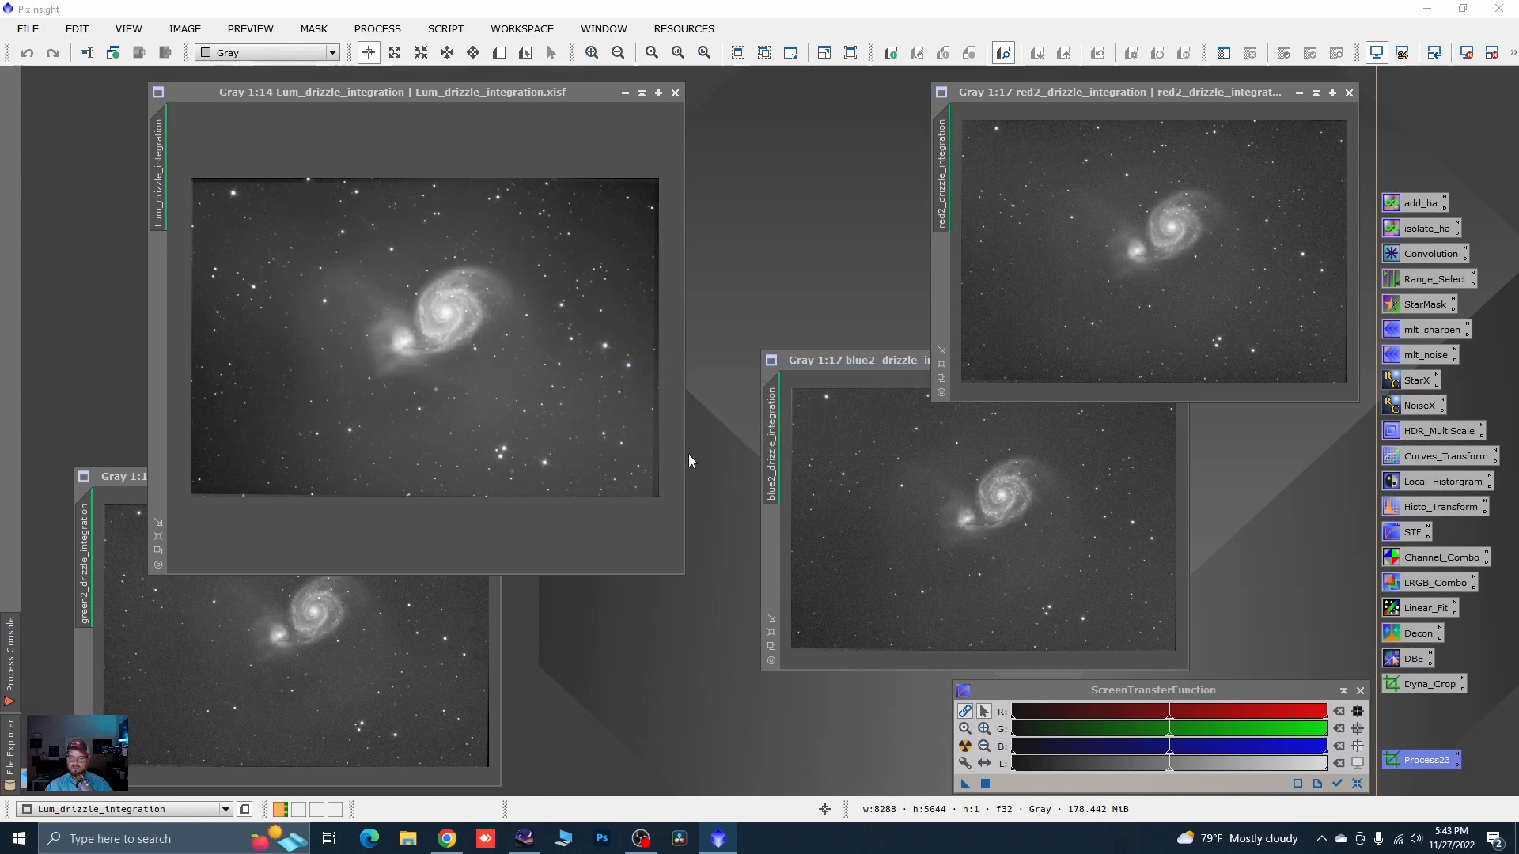
key(XF86AudioMute)
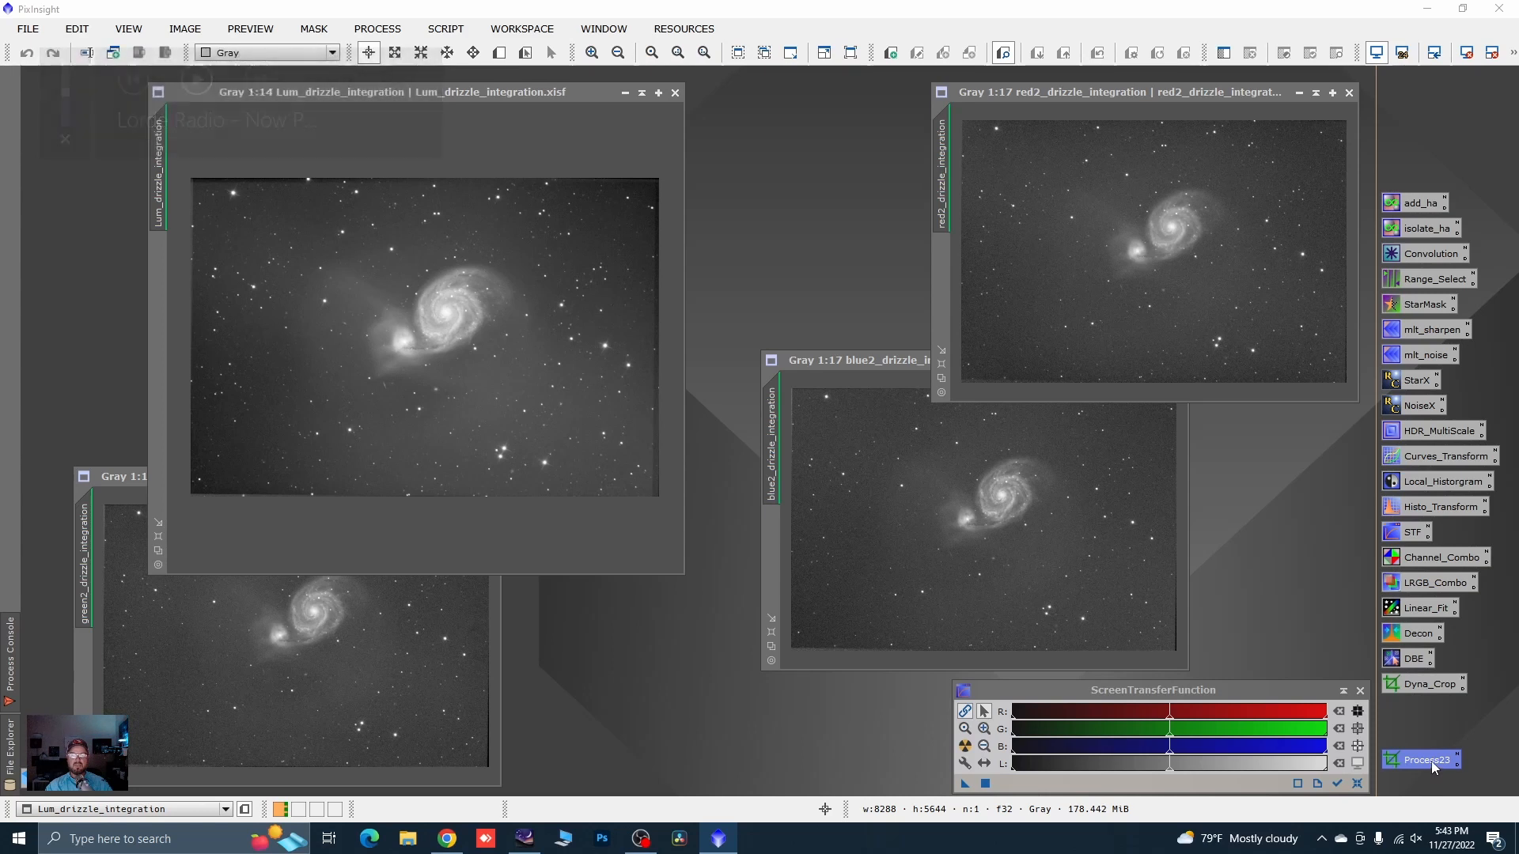
- Apply the saved crop process icon to the luminance, blue, red and green images
drag(1431, 761, 519, 454)
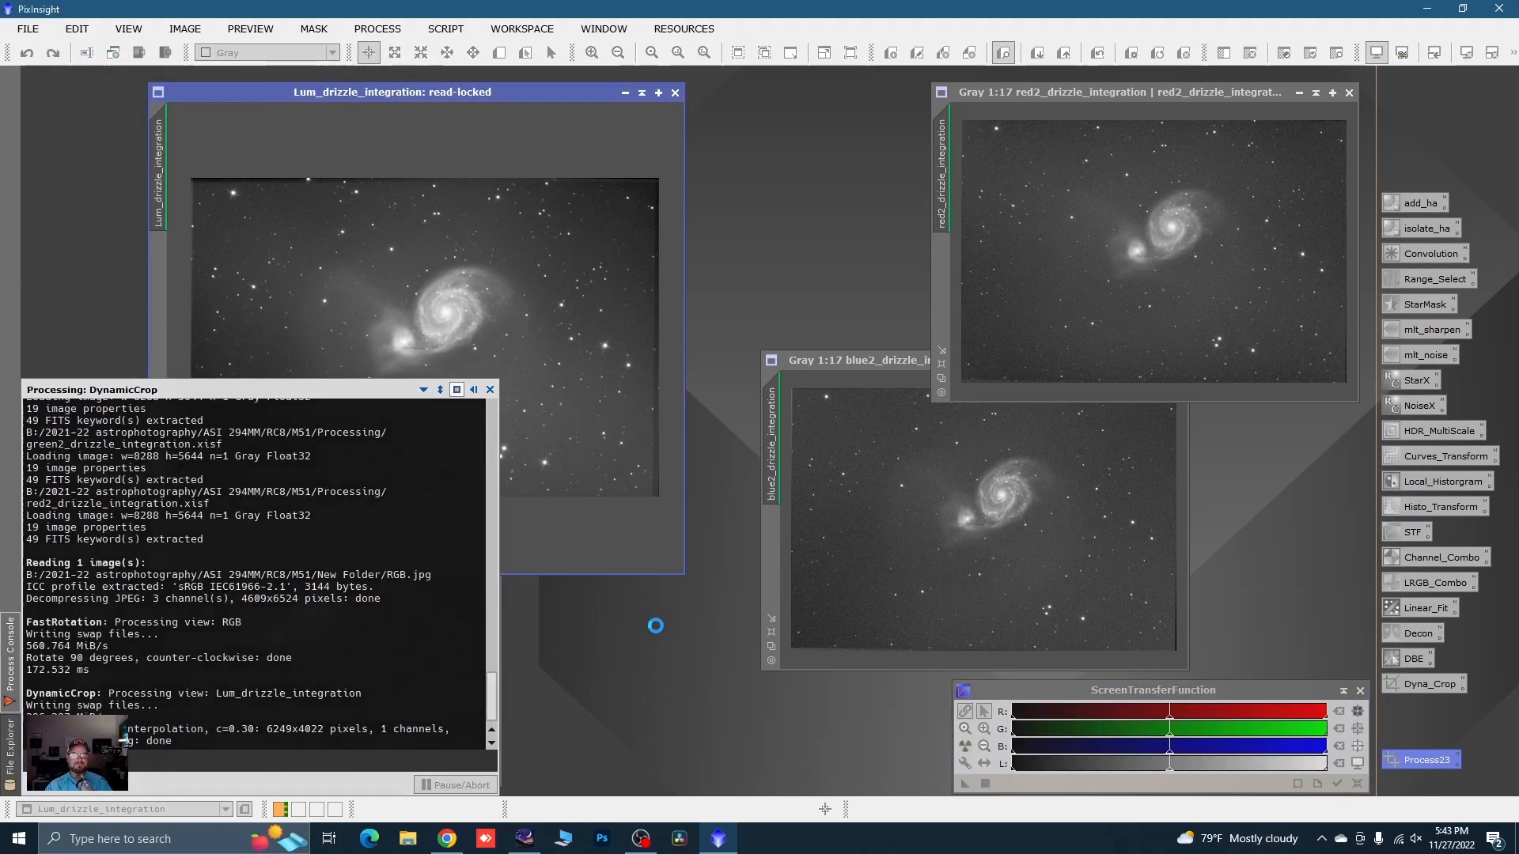
drag(1431, 761, 1106, 631)
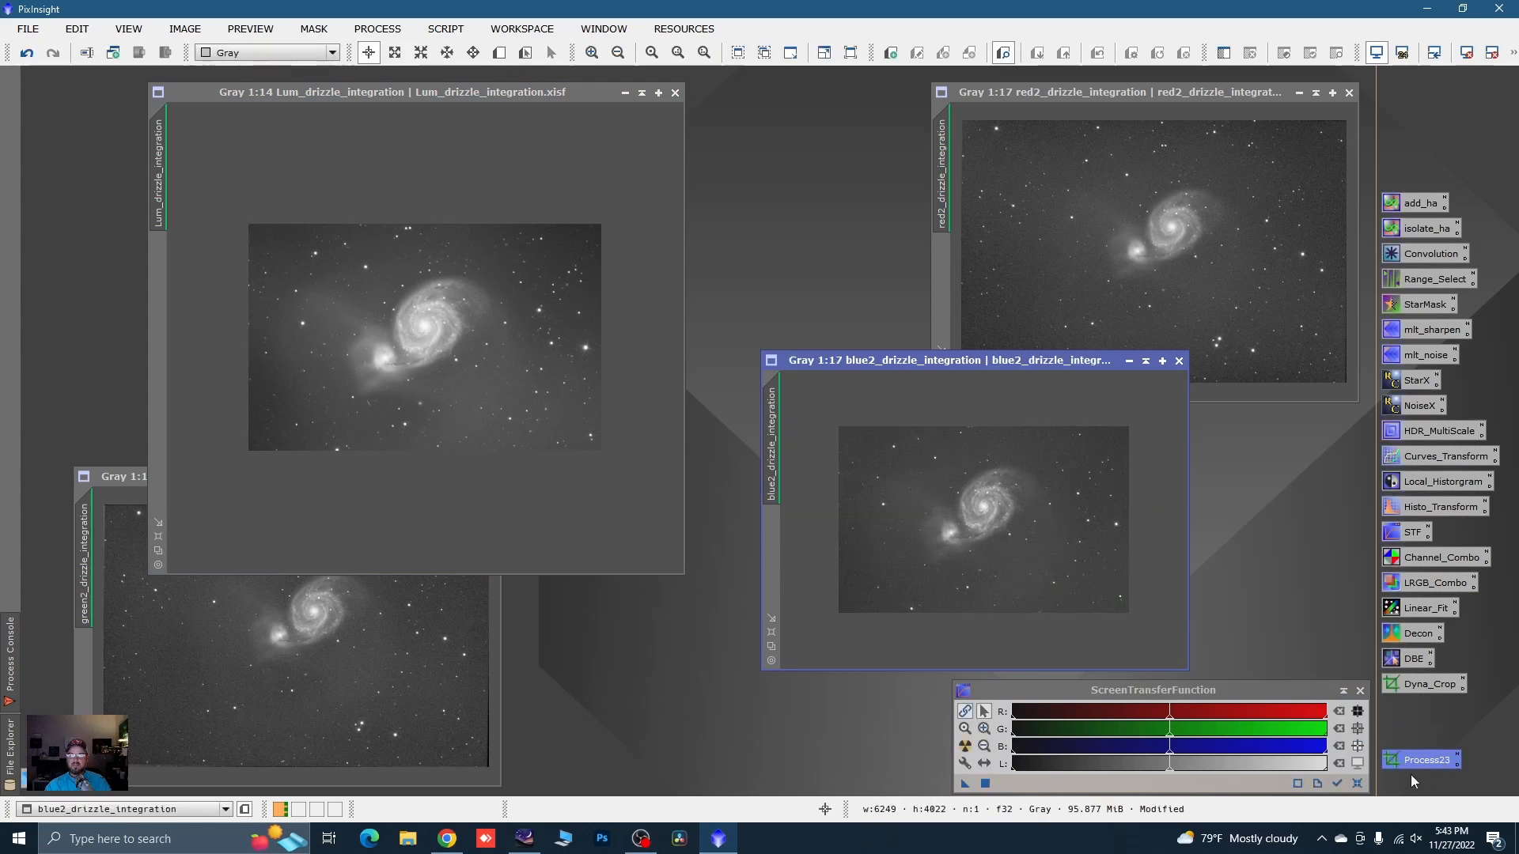
drag(1416, 756, 1186, 298)
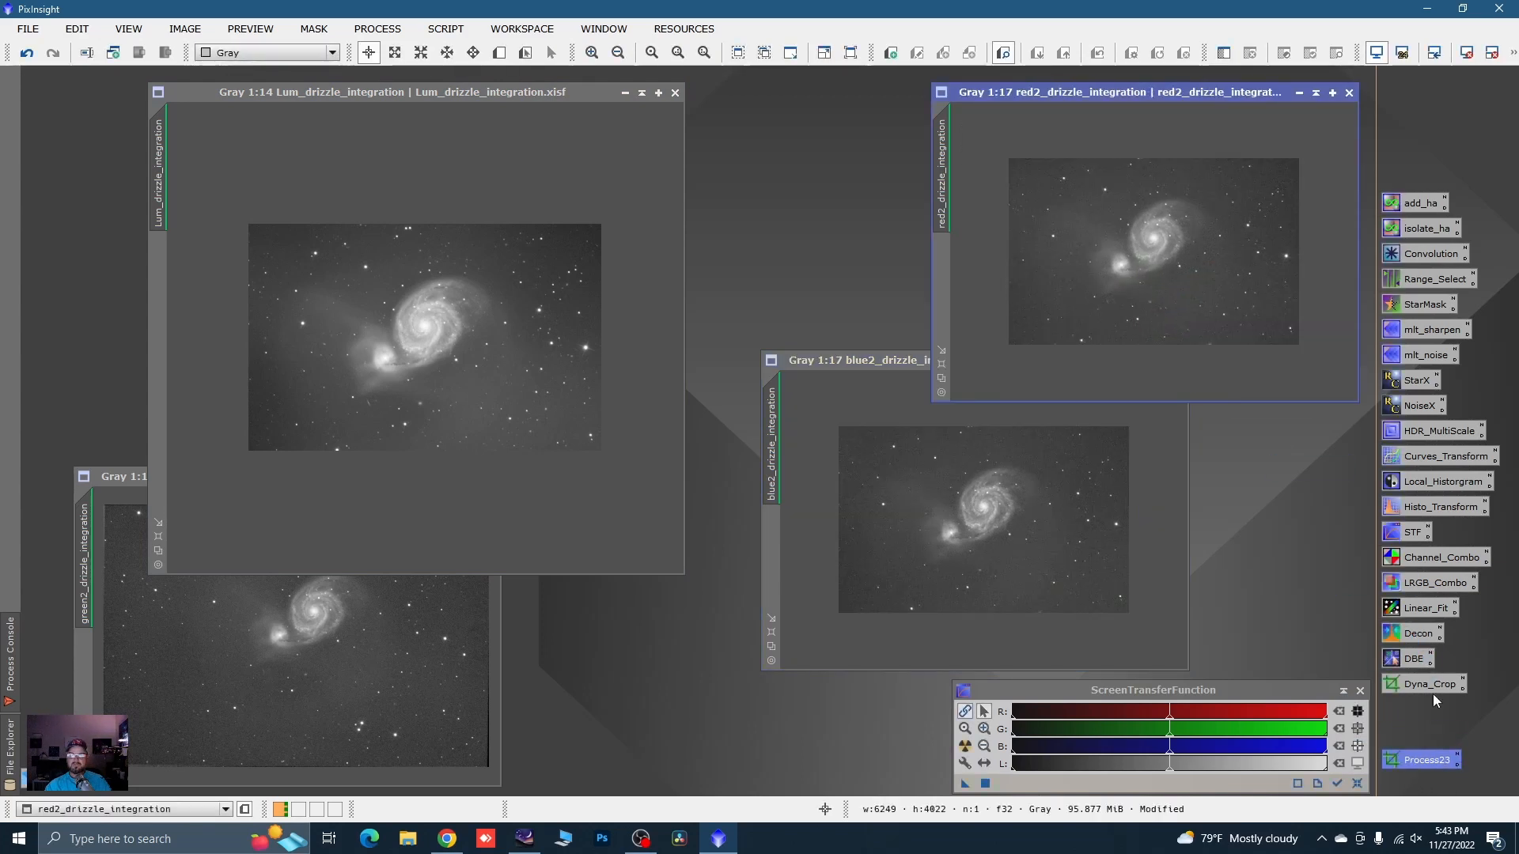
drag(1432, 765, 384, 633)
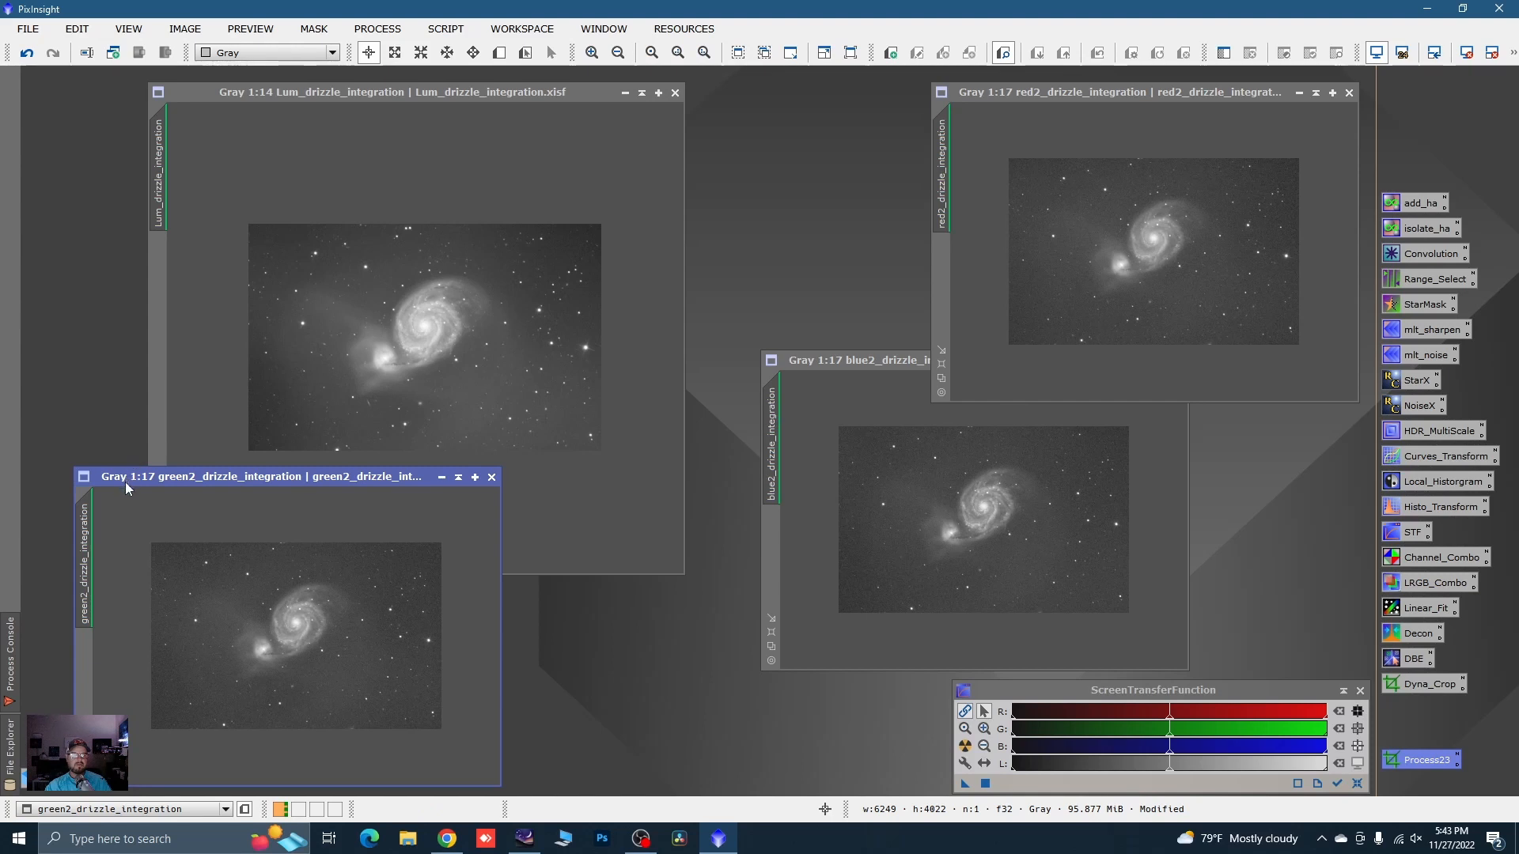
- Move the cropped green image level with the blue one and enlarge the luminance image to 1:7
drag(125, 482, 259, 366)
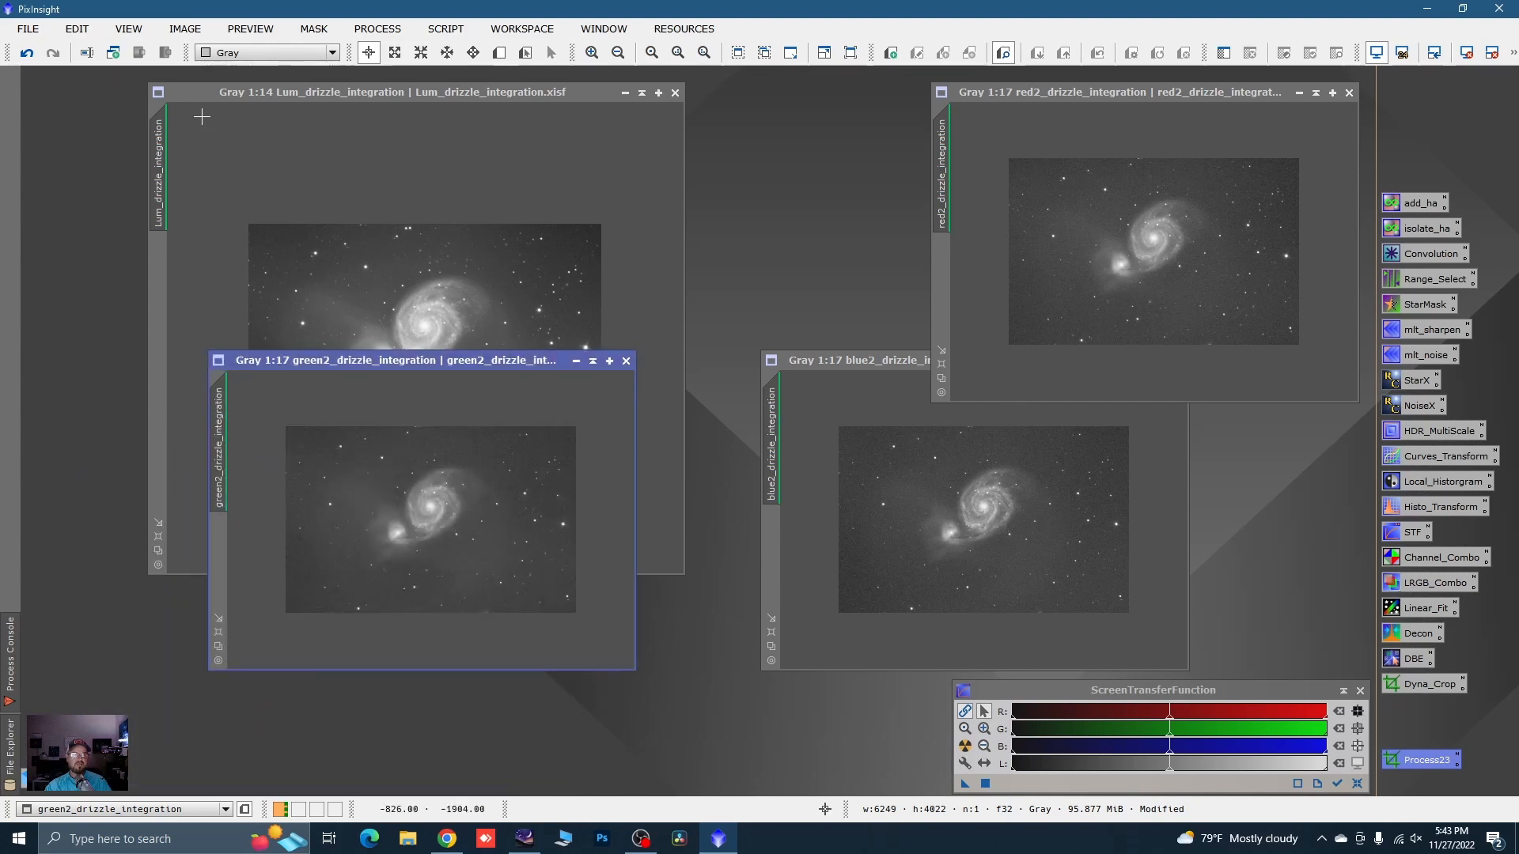
click(159, 549)
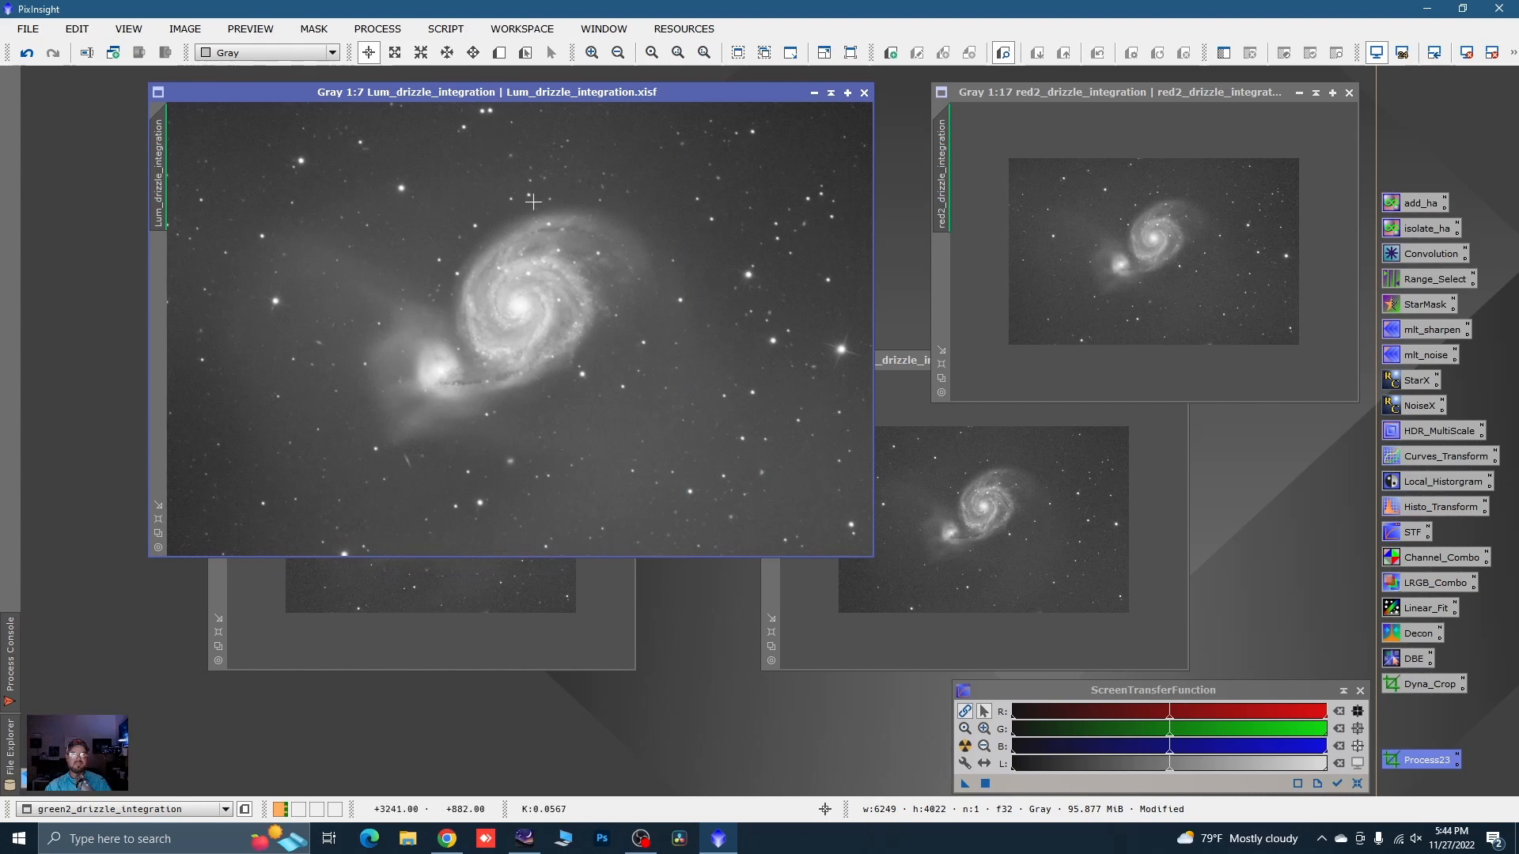
scroll(535, 207, down, 1)
scroll(549, 282, up, 1)
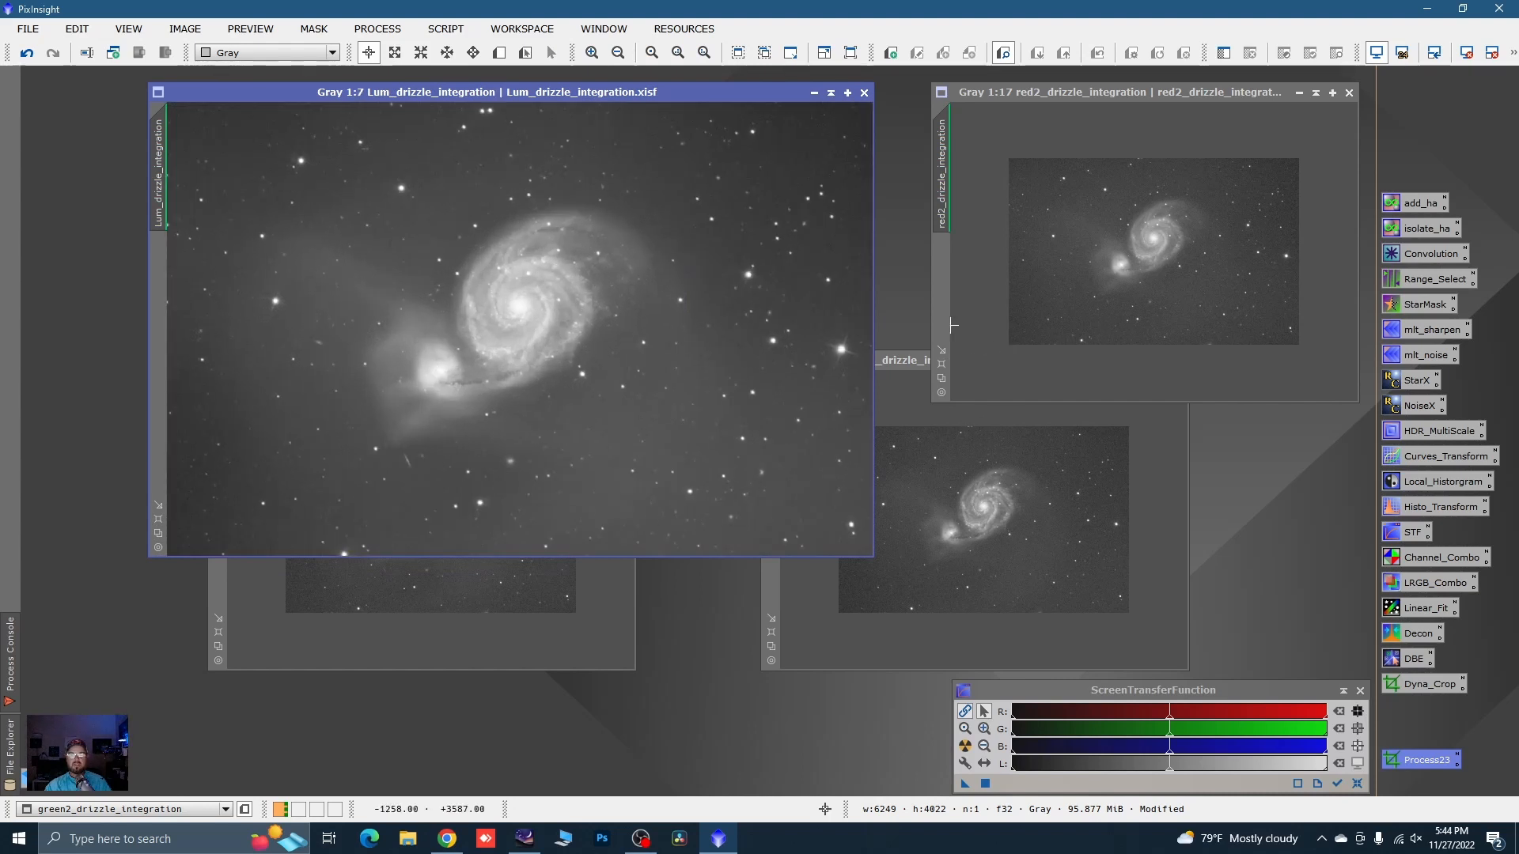
- Enlarge the red image to 1:7, overlay it on the luminance image to compare their alignment, and minimize it
click(971, 298)
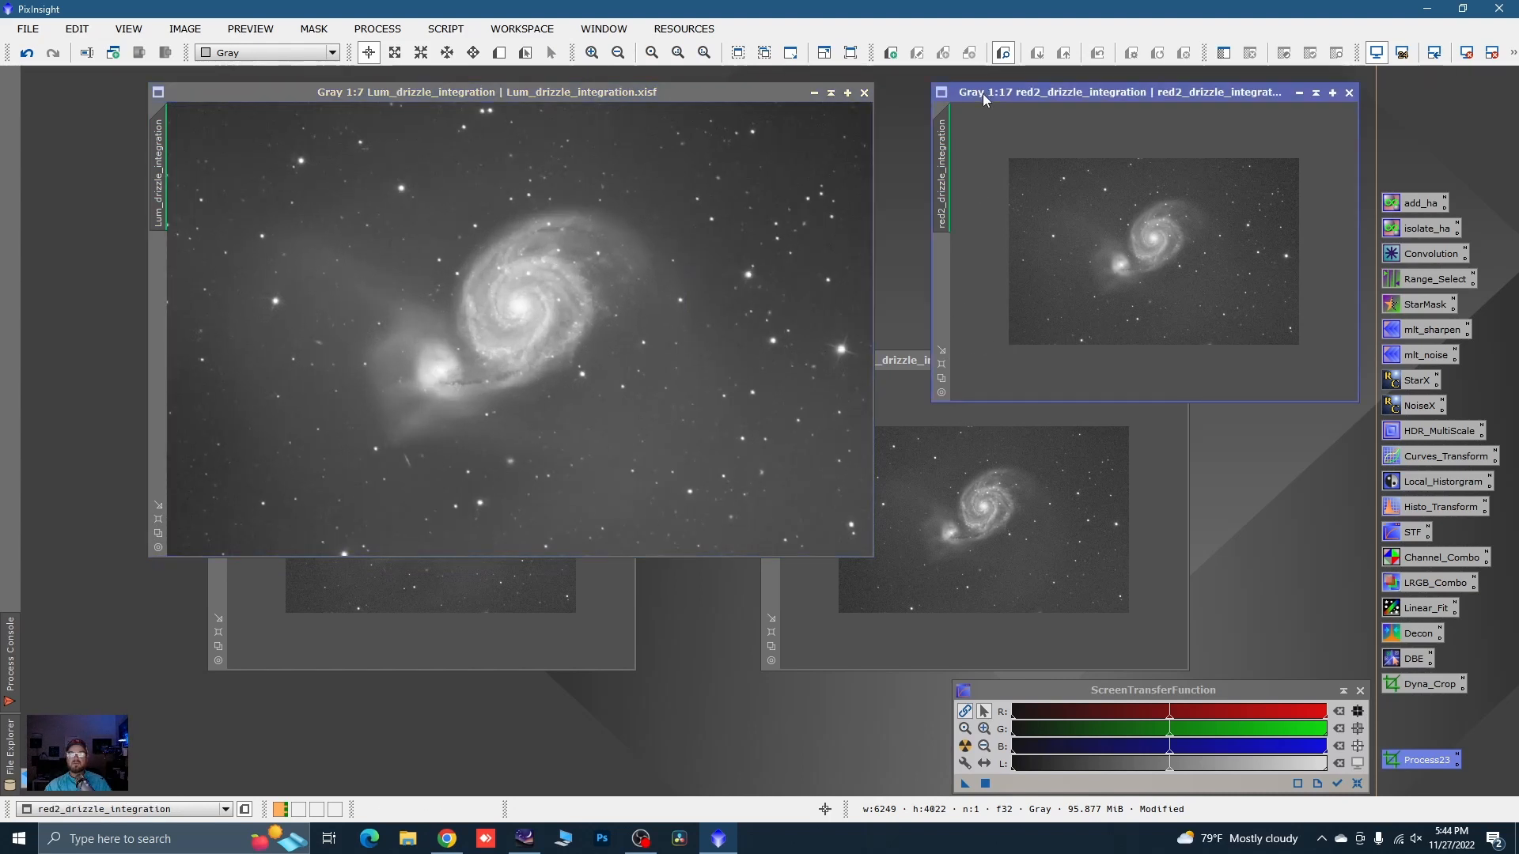
click(943, 379)
drag(1000, 89, 506, 100)
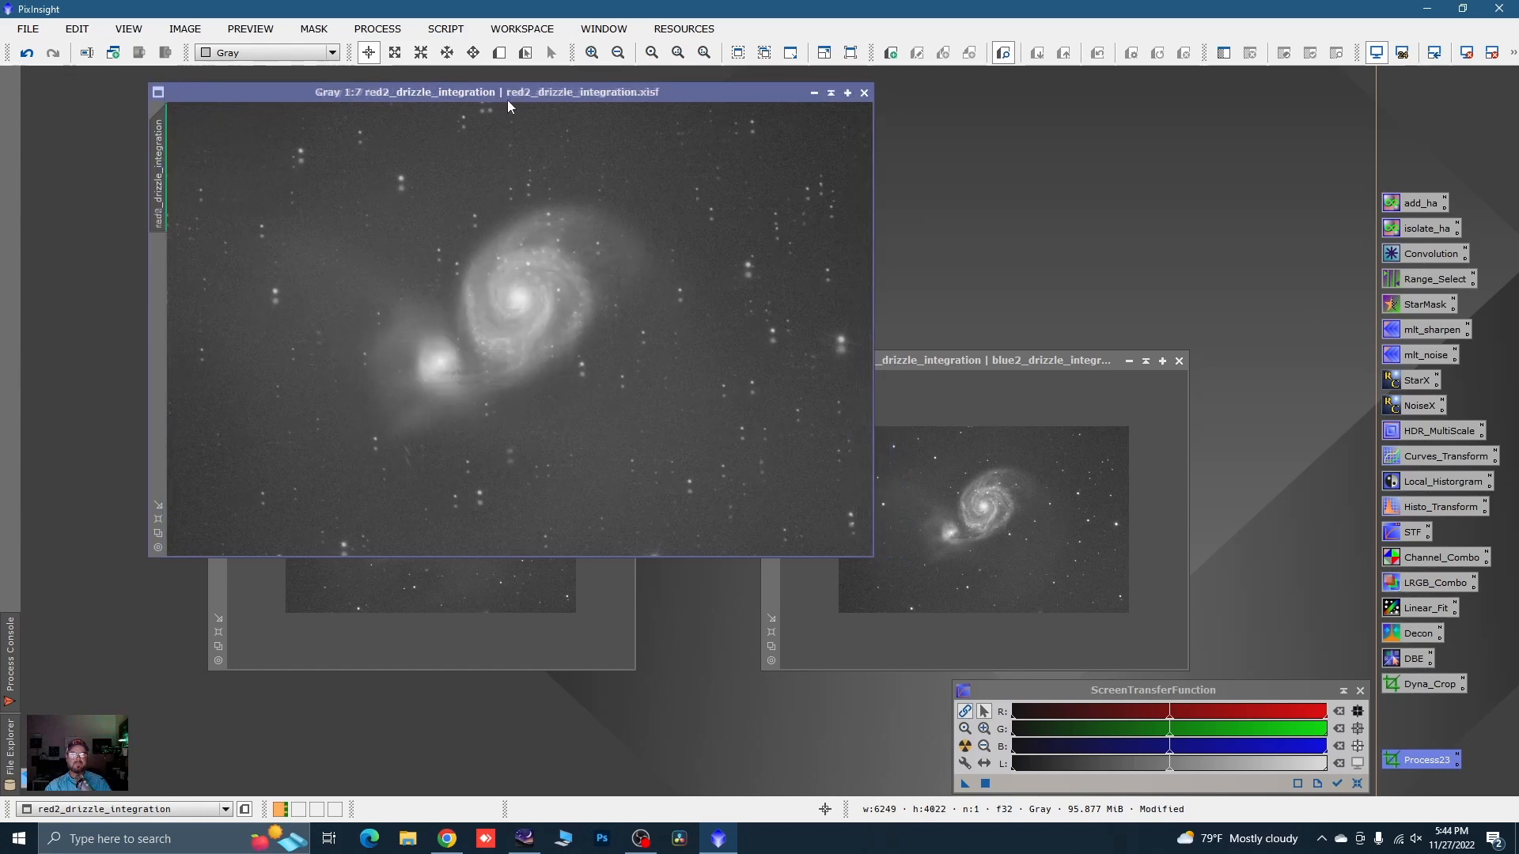
click(810, 91)
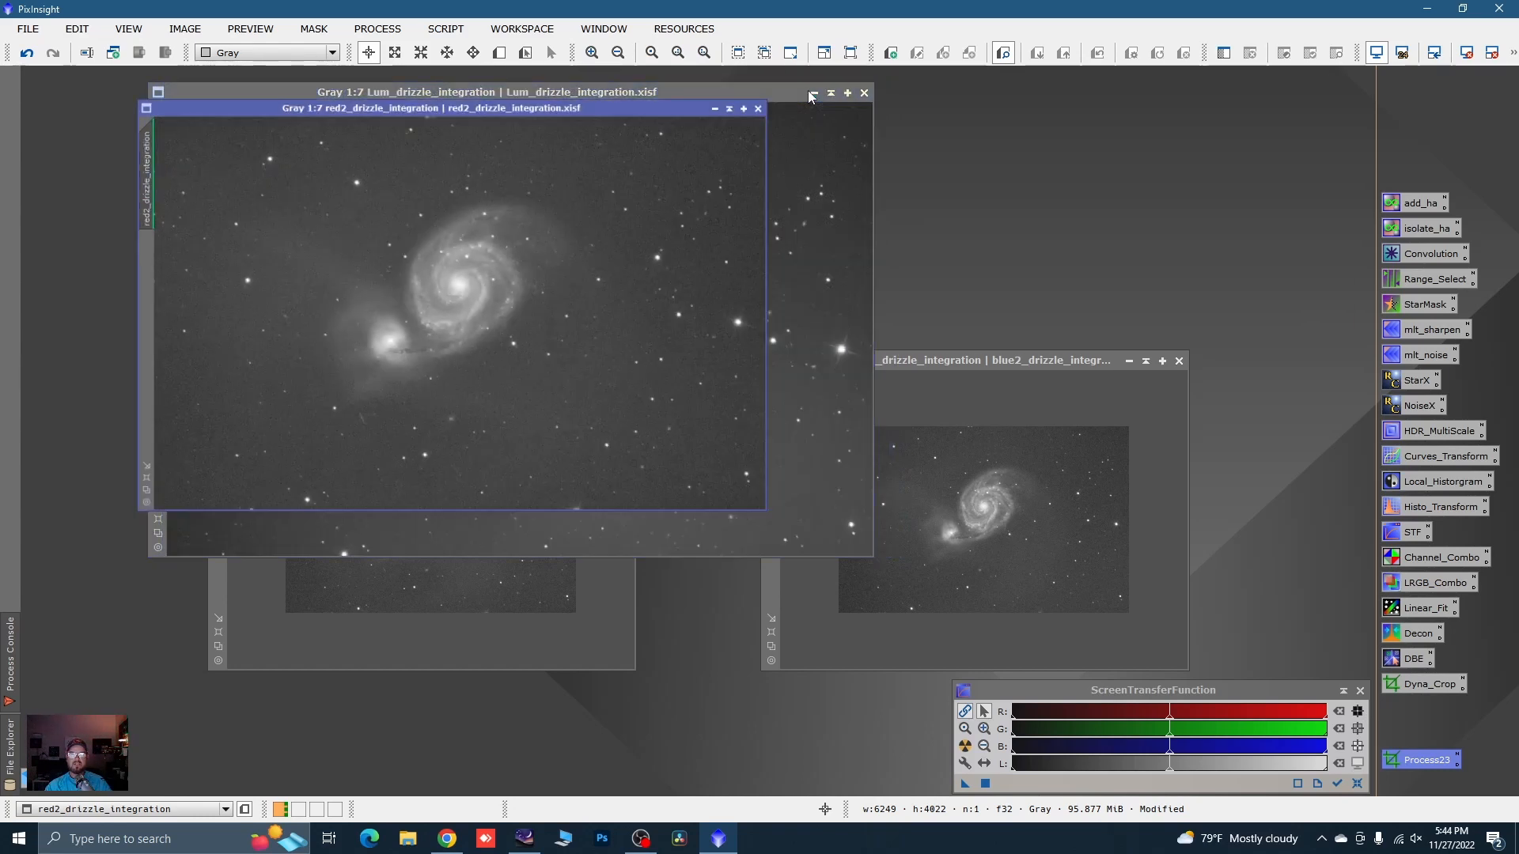
- Restore the red image, overlay it on the luminance image to compare their alignment, and place the two side by side
drag(204, 225, 1168, 163)
double_click(1170, 161)
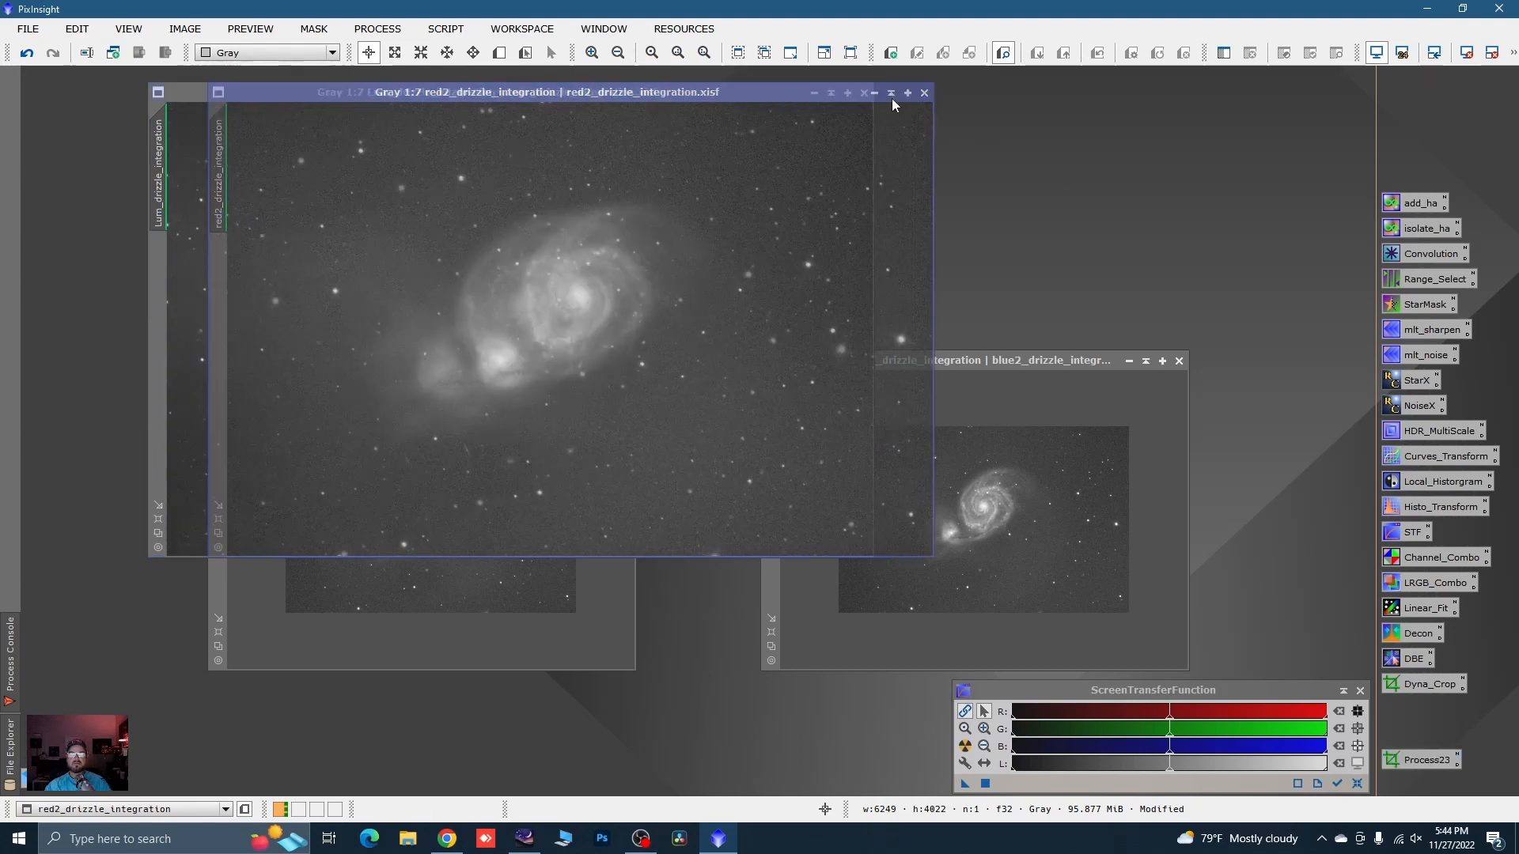
drag(891, 98, 1281, 98)
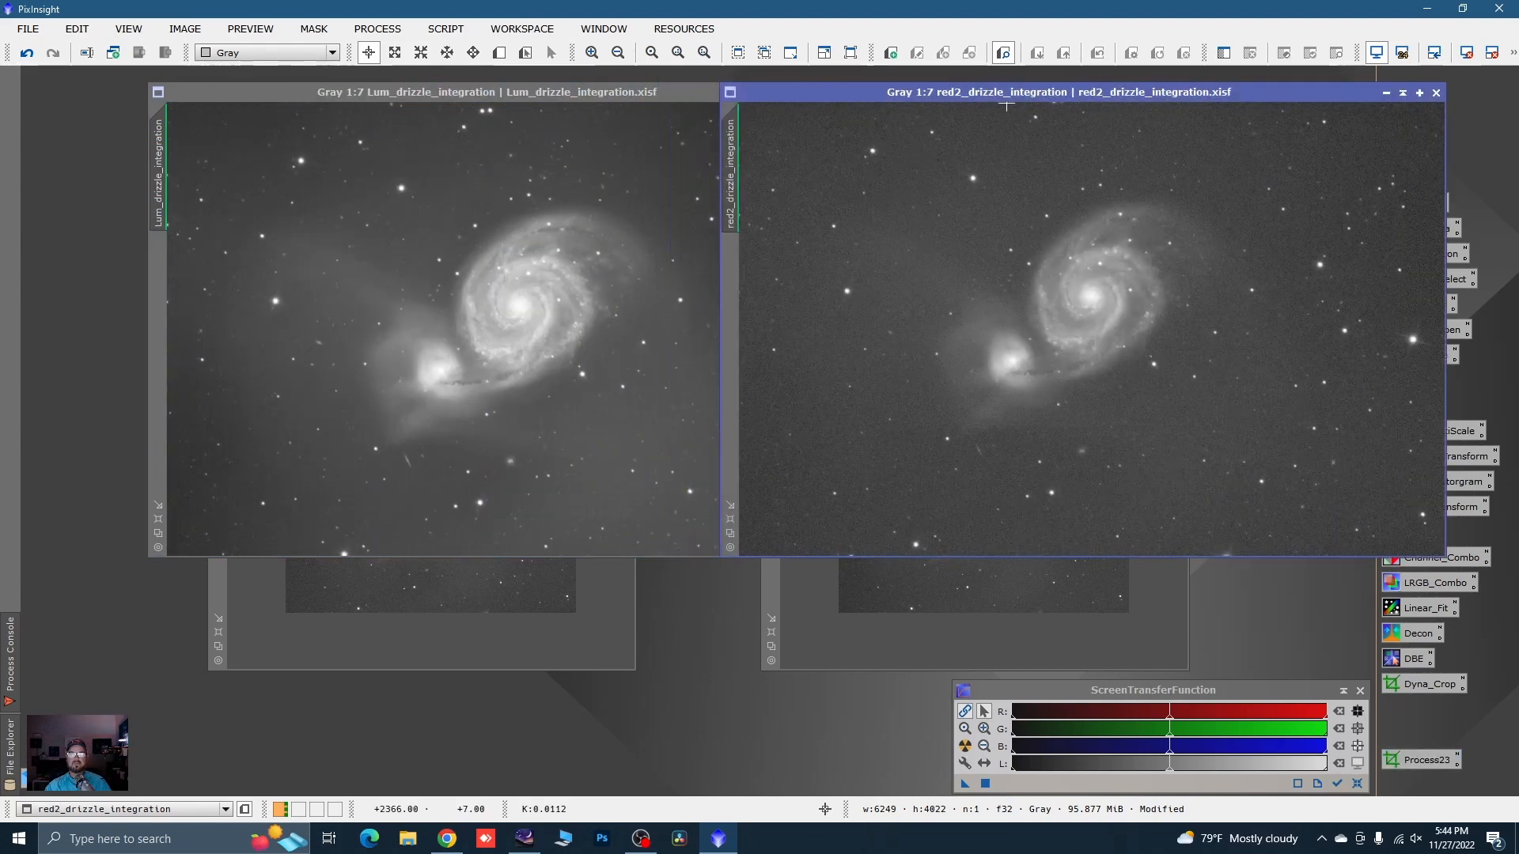
drag(723, 86, 889, 102)
drag(663, 93, 615, 97)
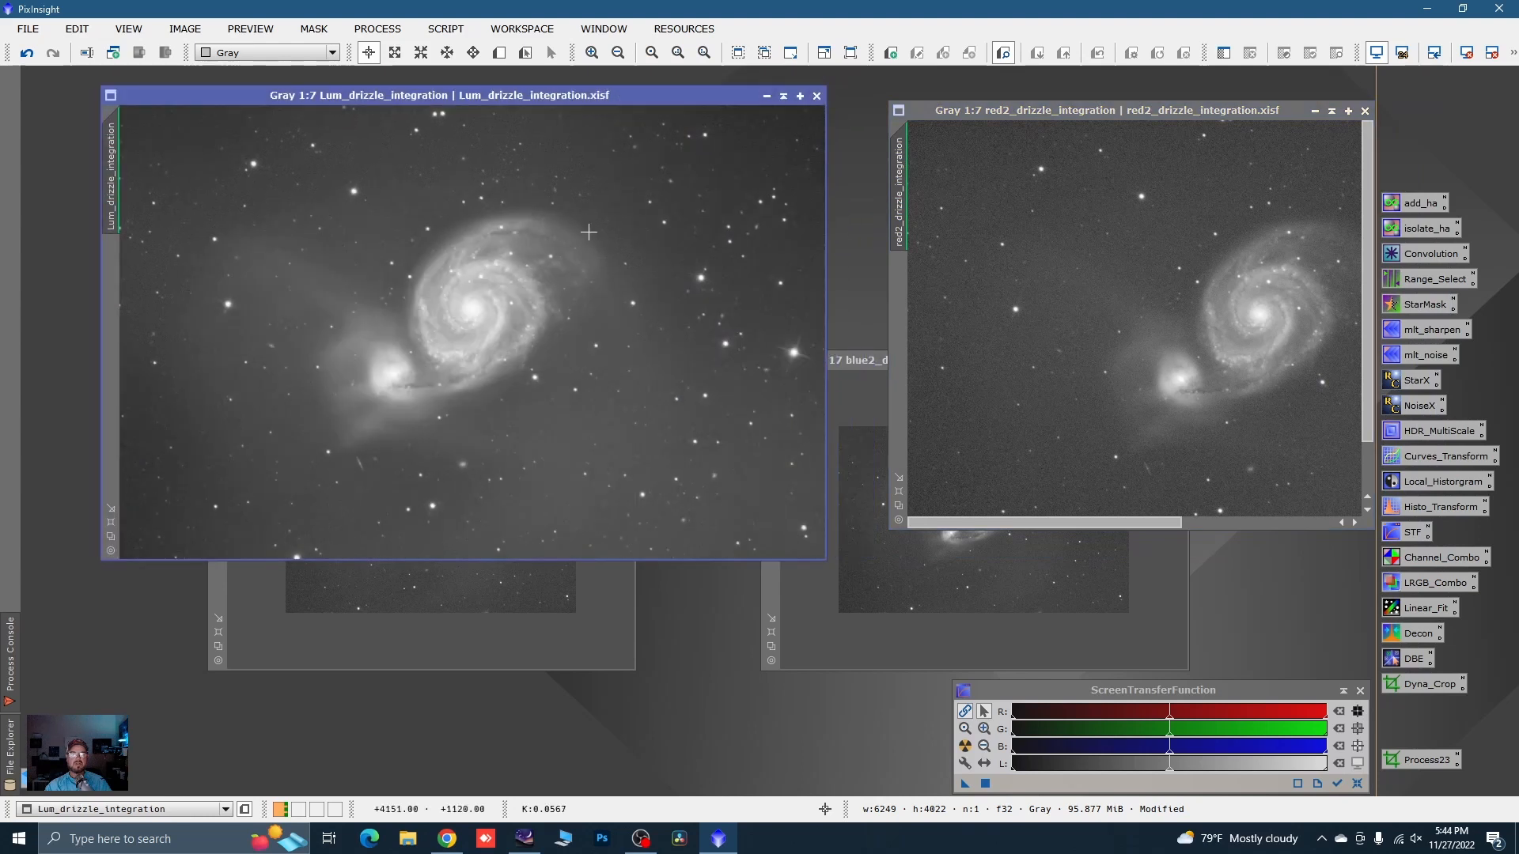
- Undo the crop on the luminance, red, green and blue images
scroll(530, 299, down, 2)
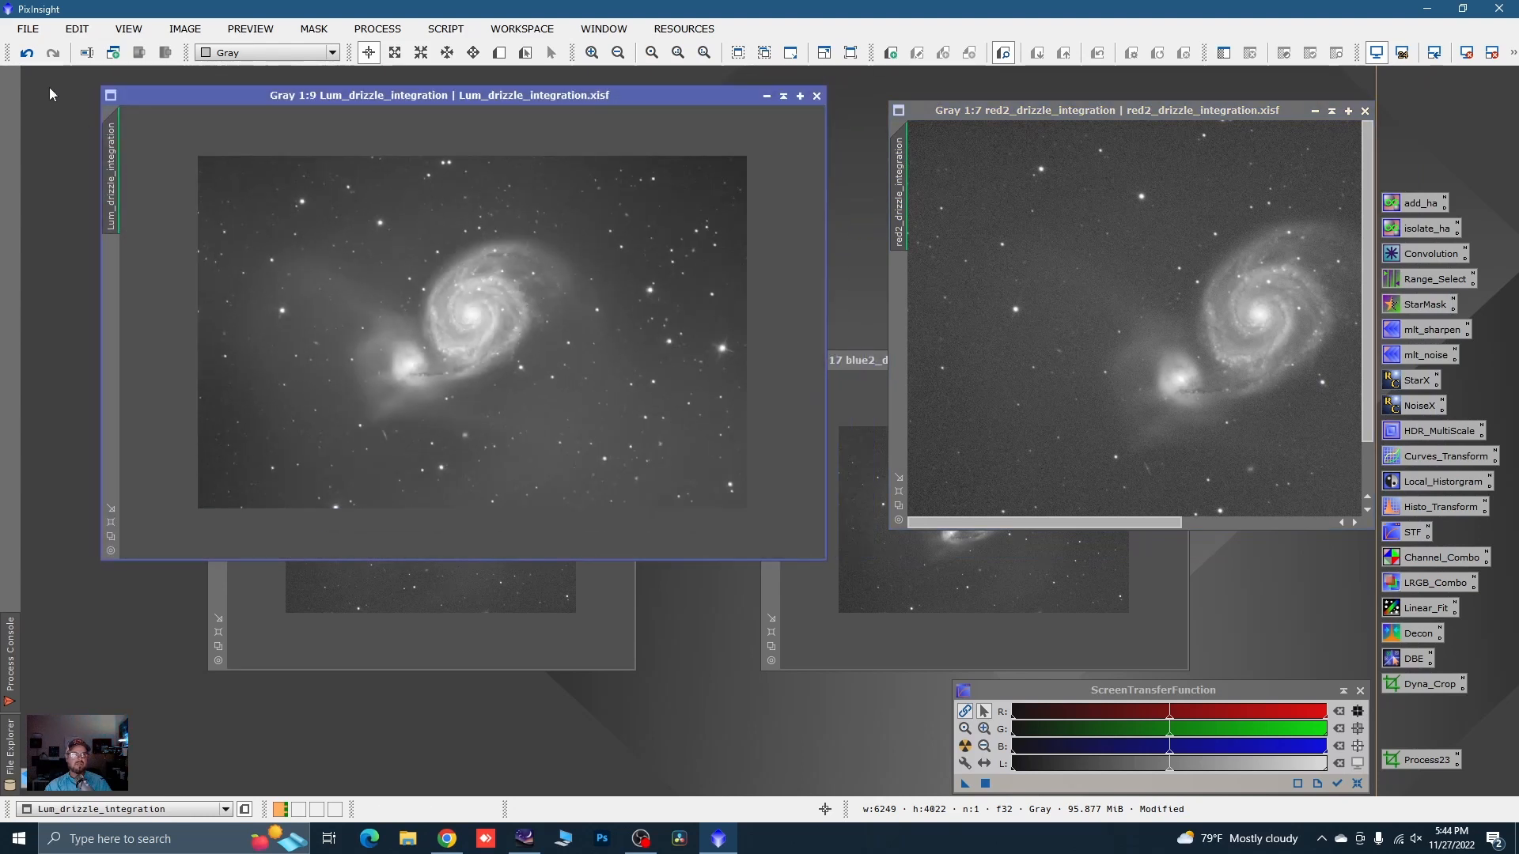
click(26, 53)
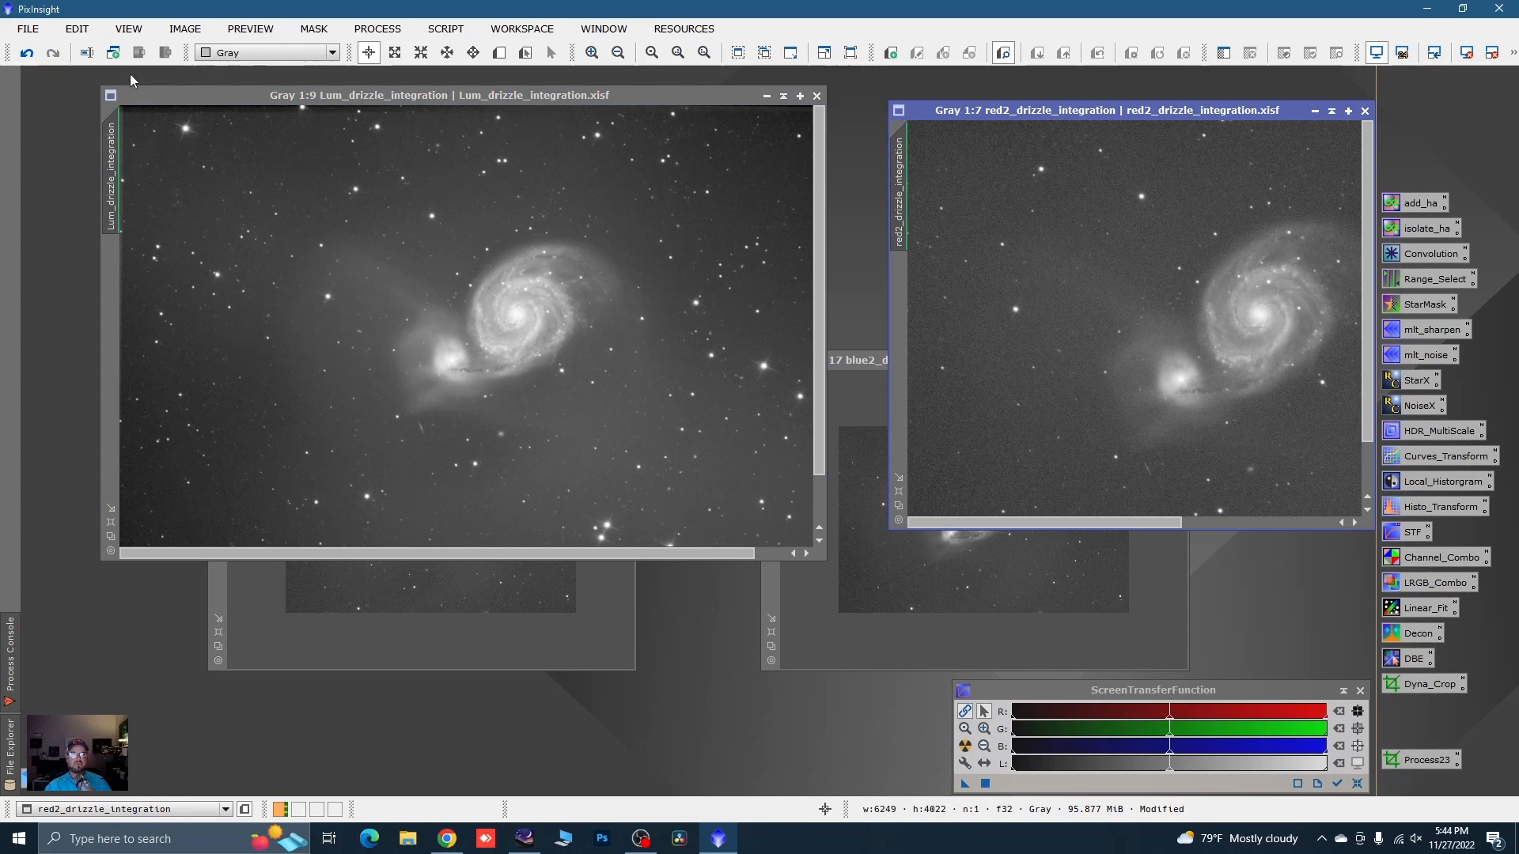
click(27, 53)
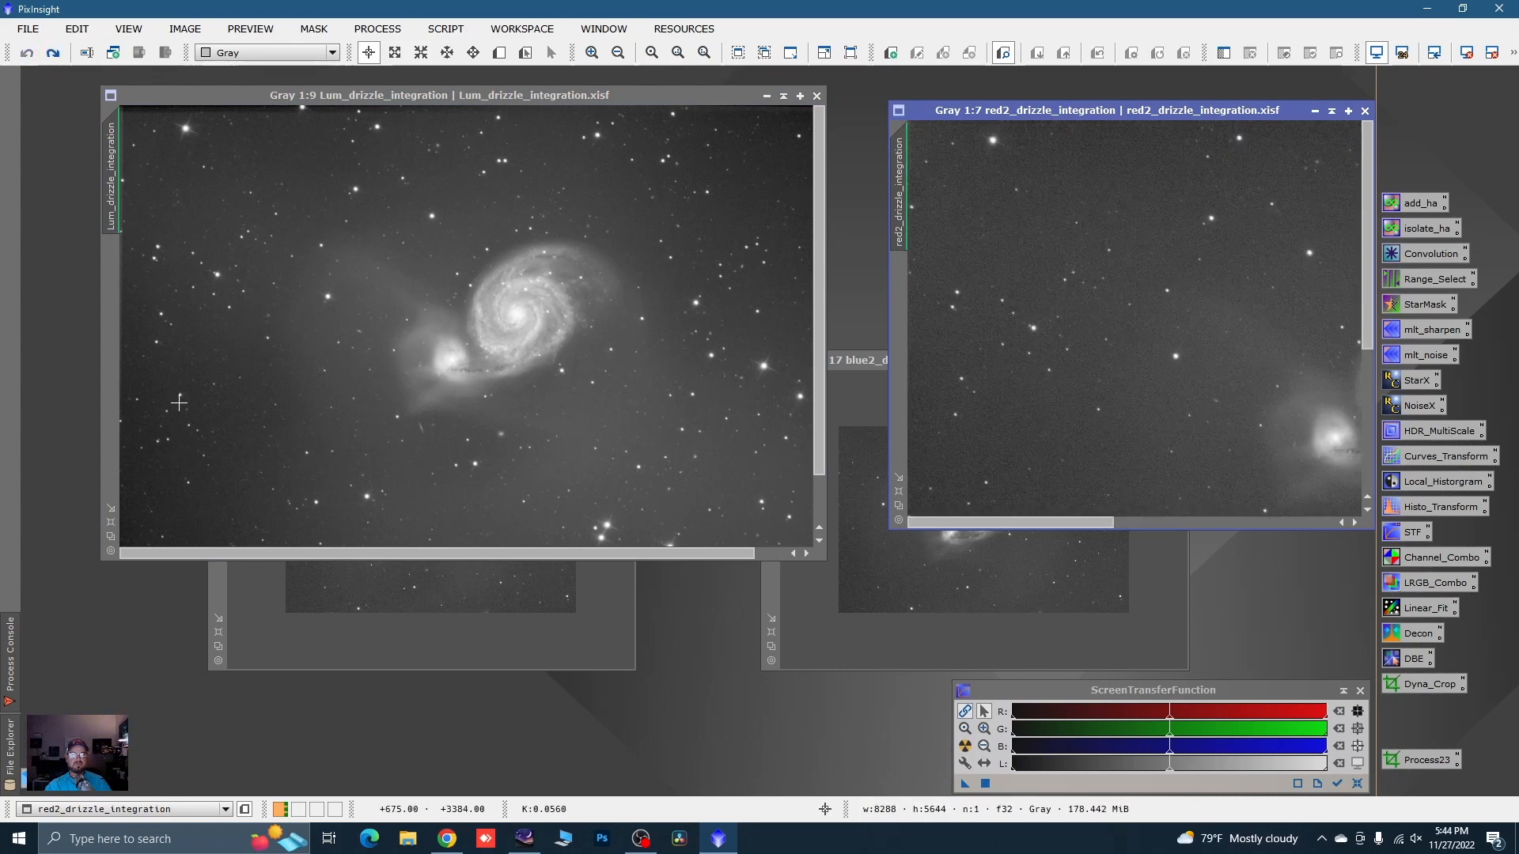
click(220, 594)
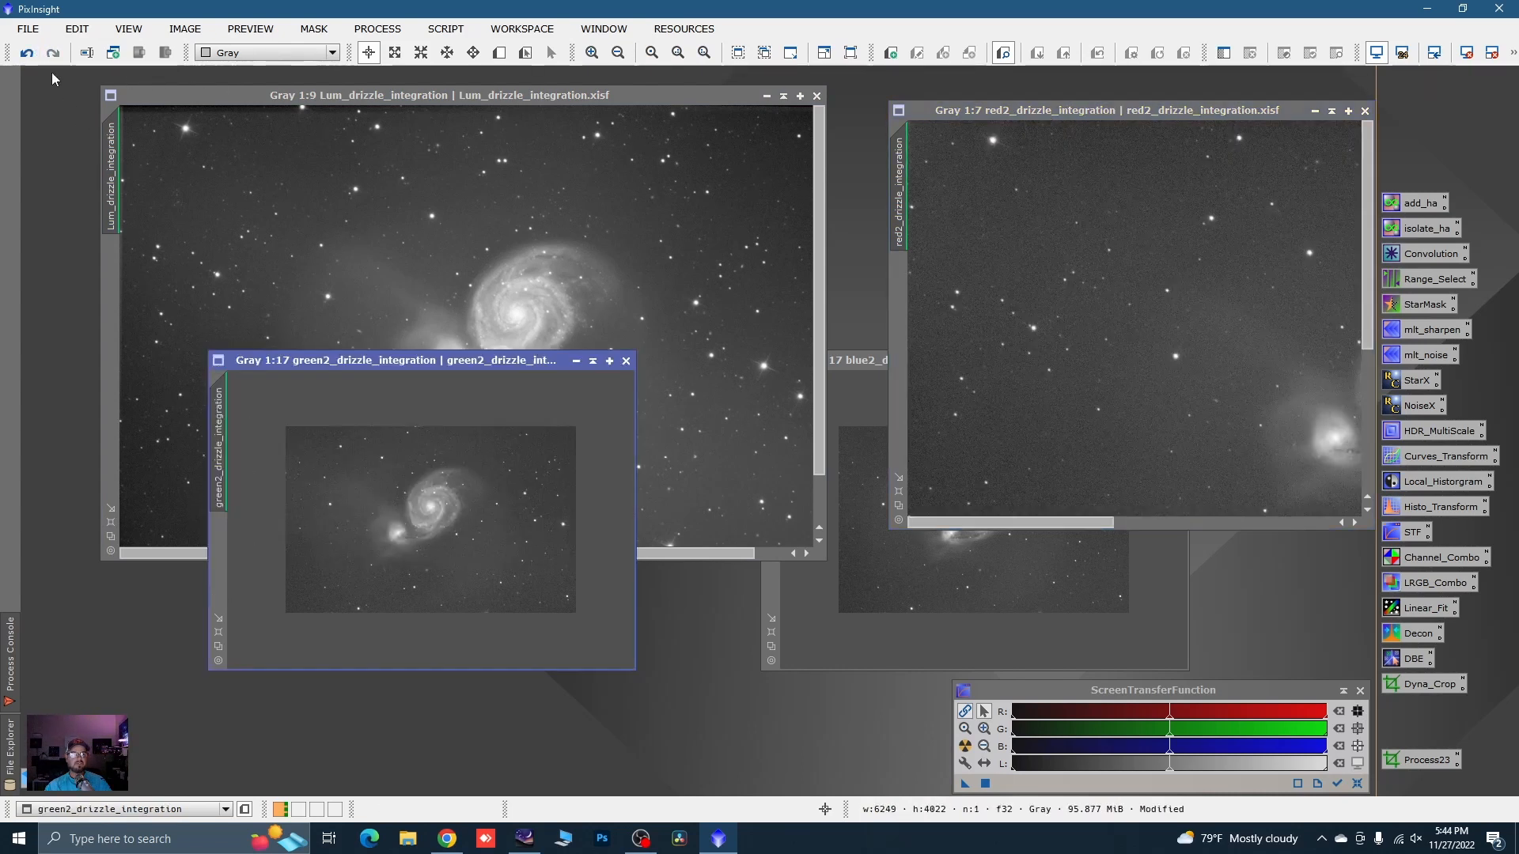
click(27, 54)
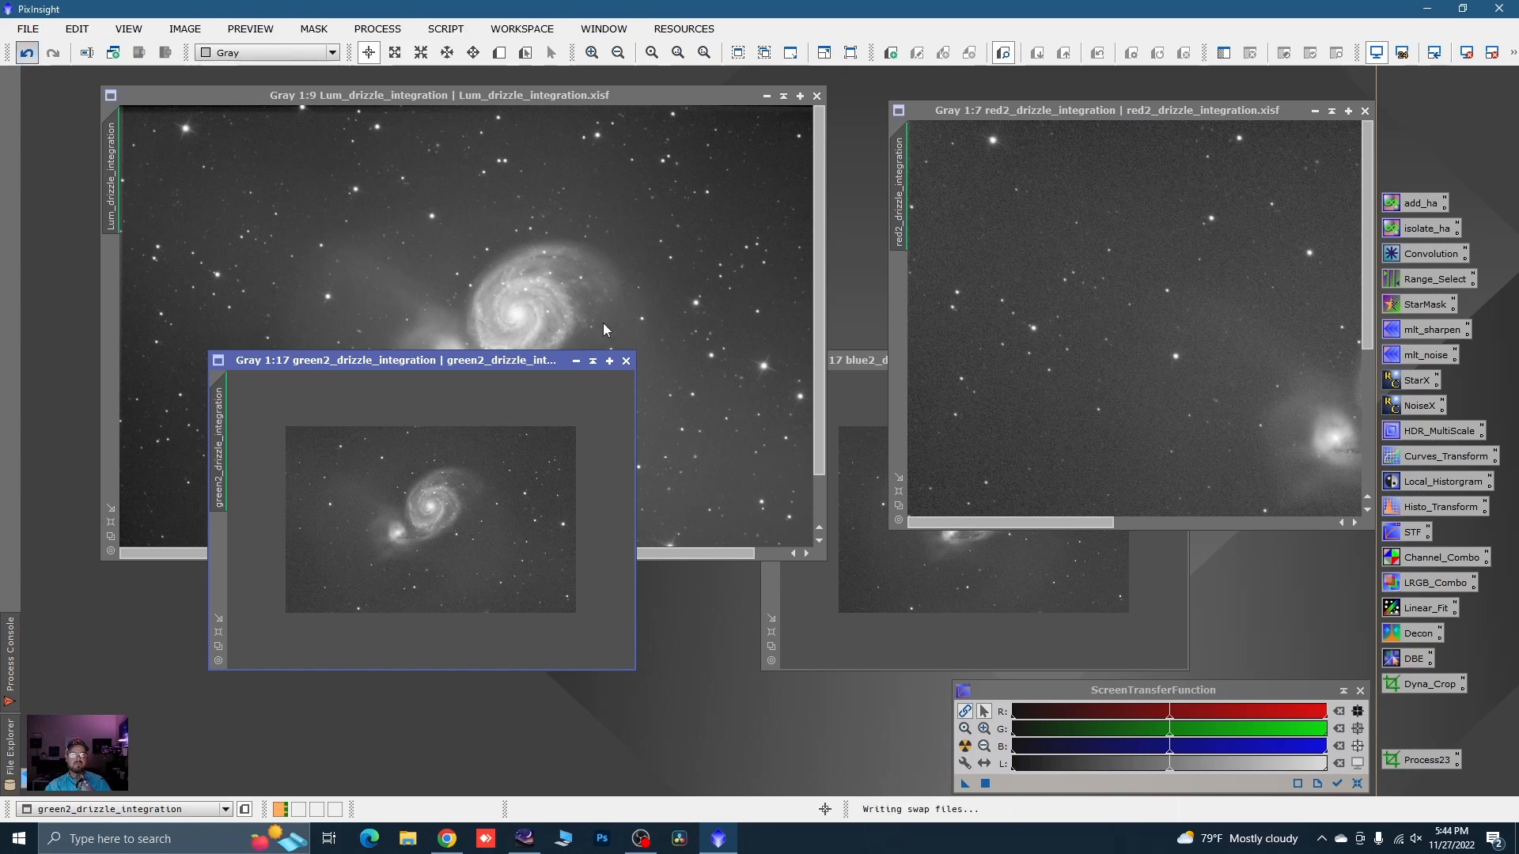
click(861, 360)
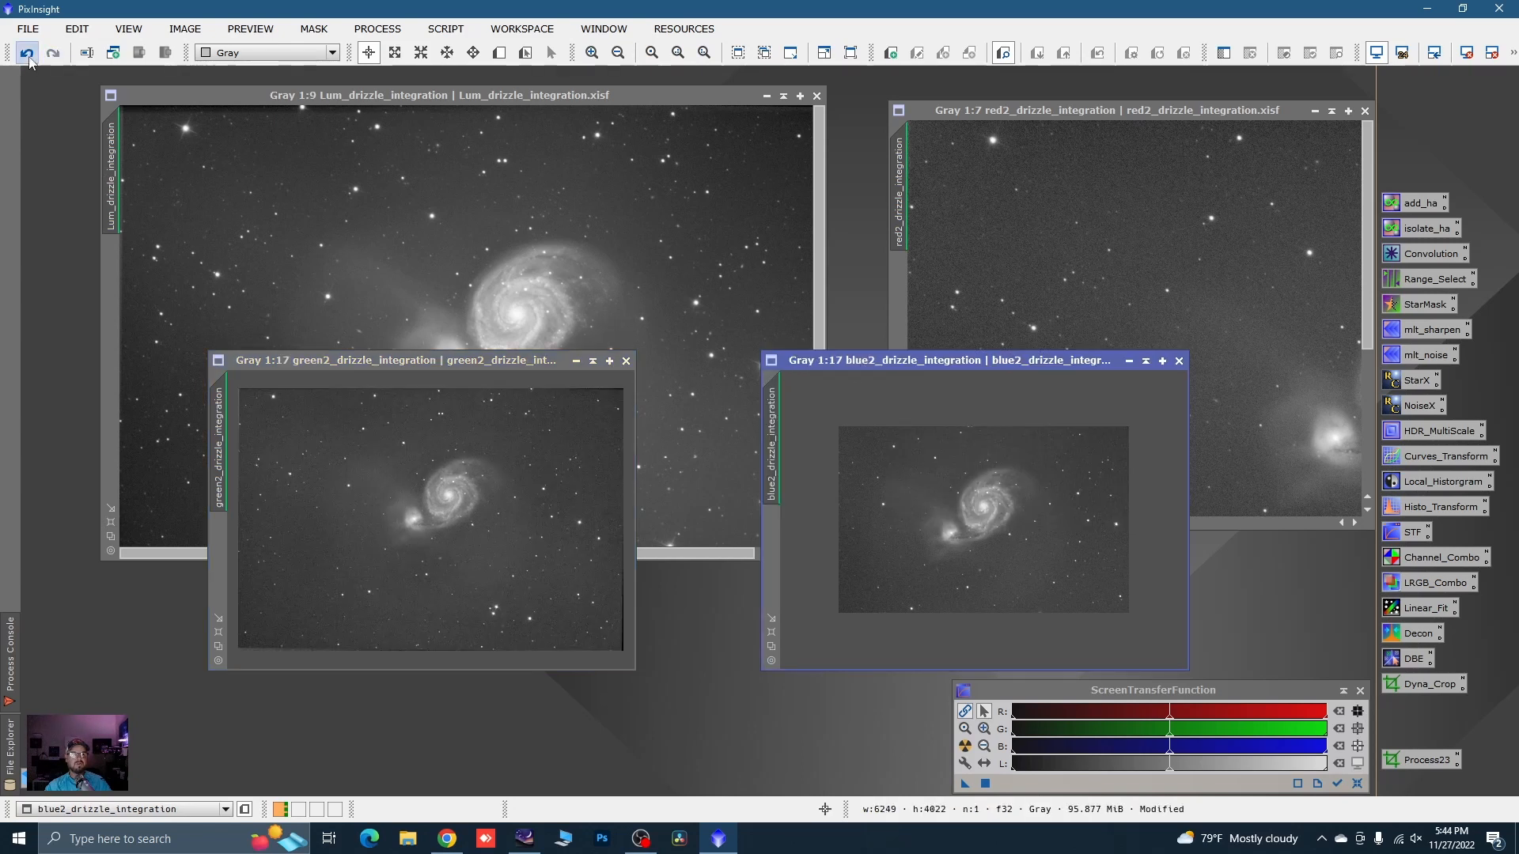
click(28, 54)
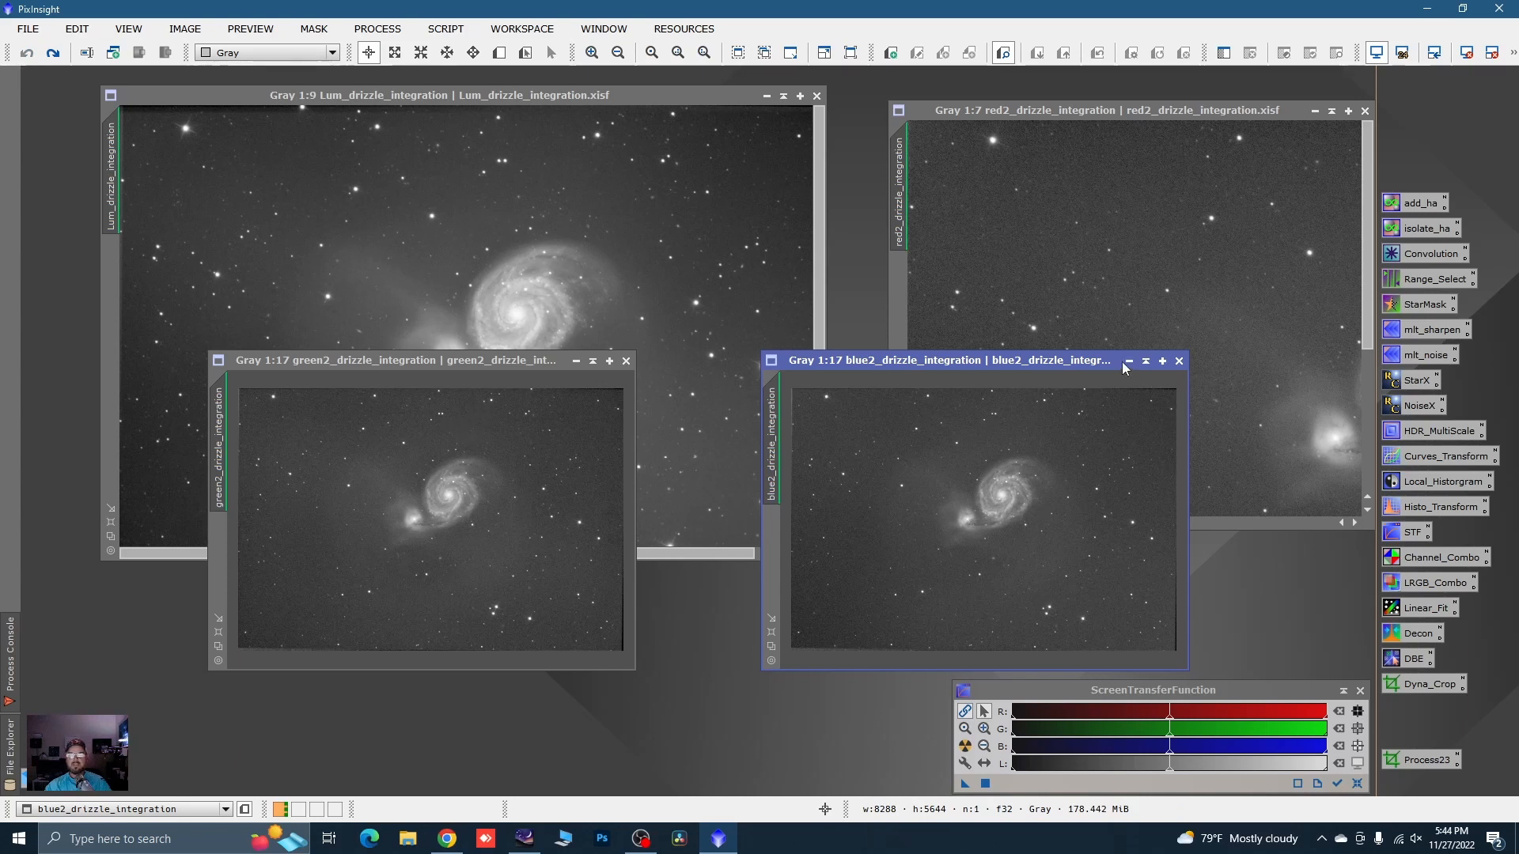
- Gather the blue and red images around the green one and zoom the red image out to 1:12
drag(1108, 360, 620, 464)
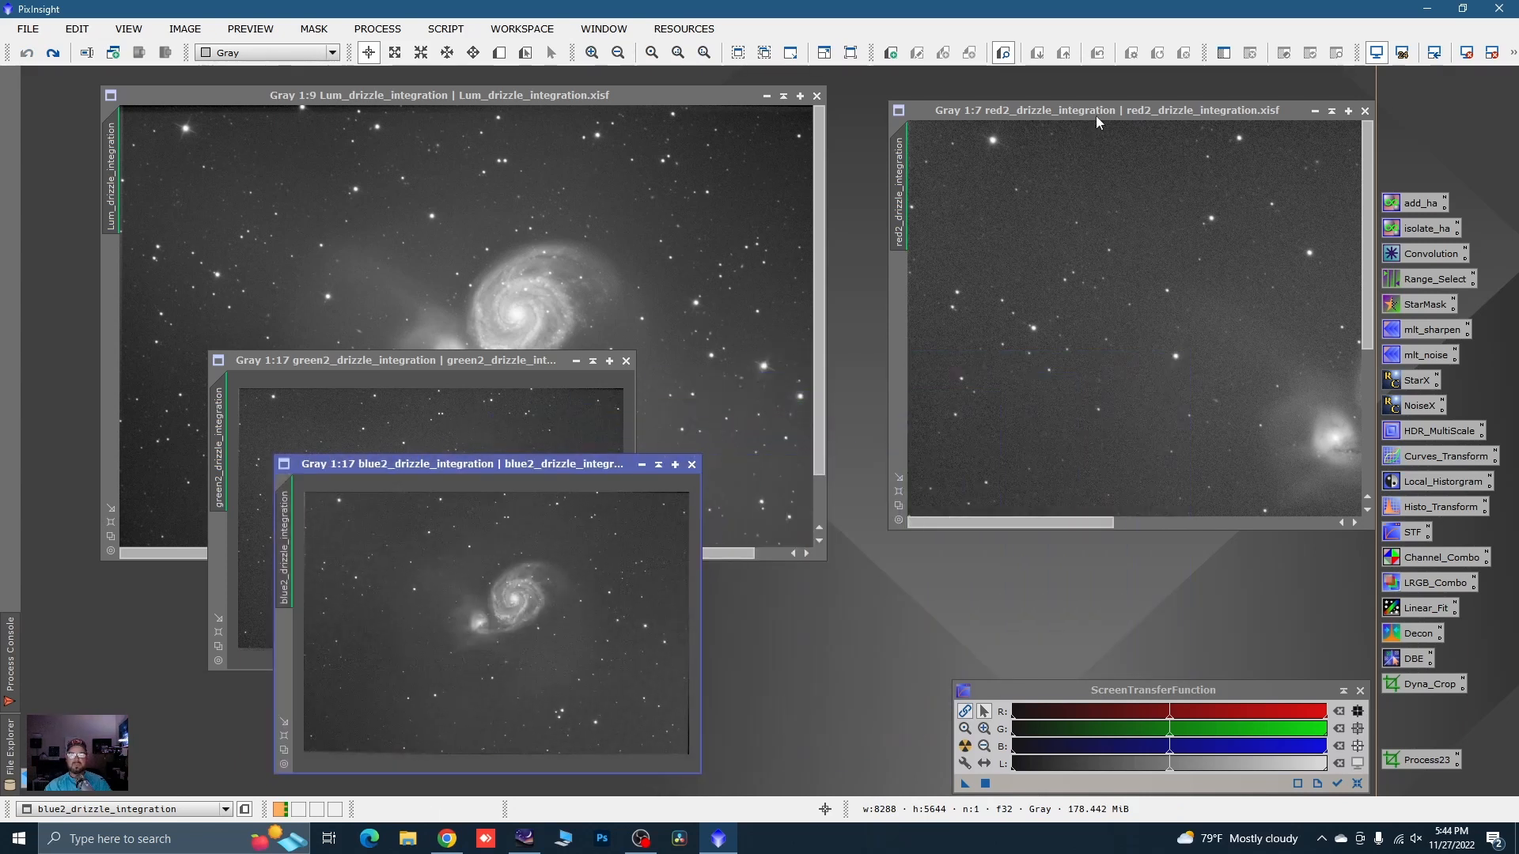
drag(1095, 116, 293, 419)
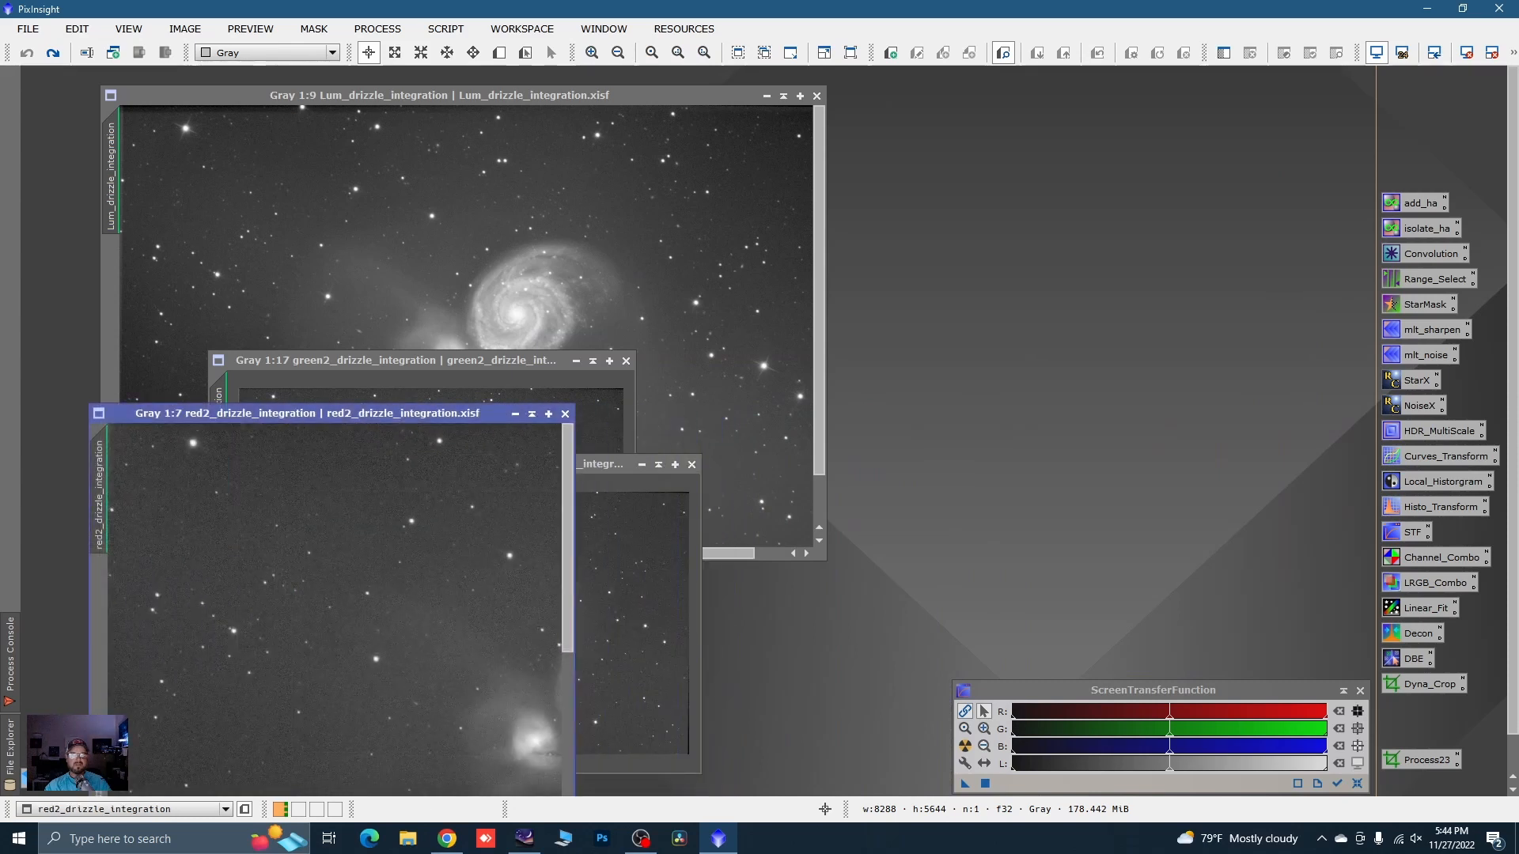
scroll(374, 557, down, 3)
scroll(374, 556, down, 1)
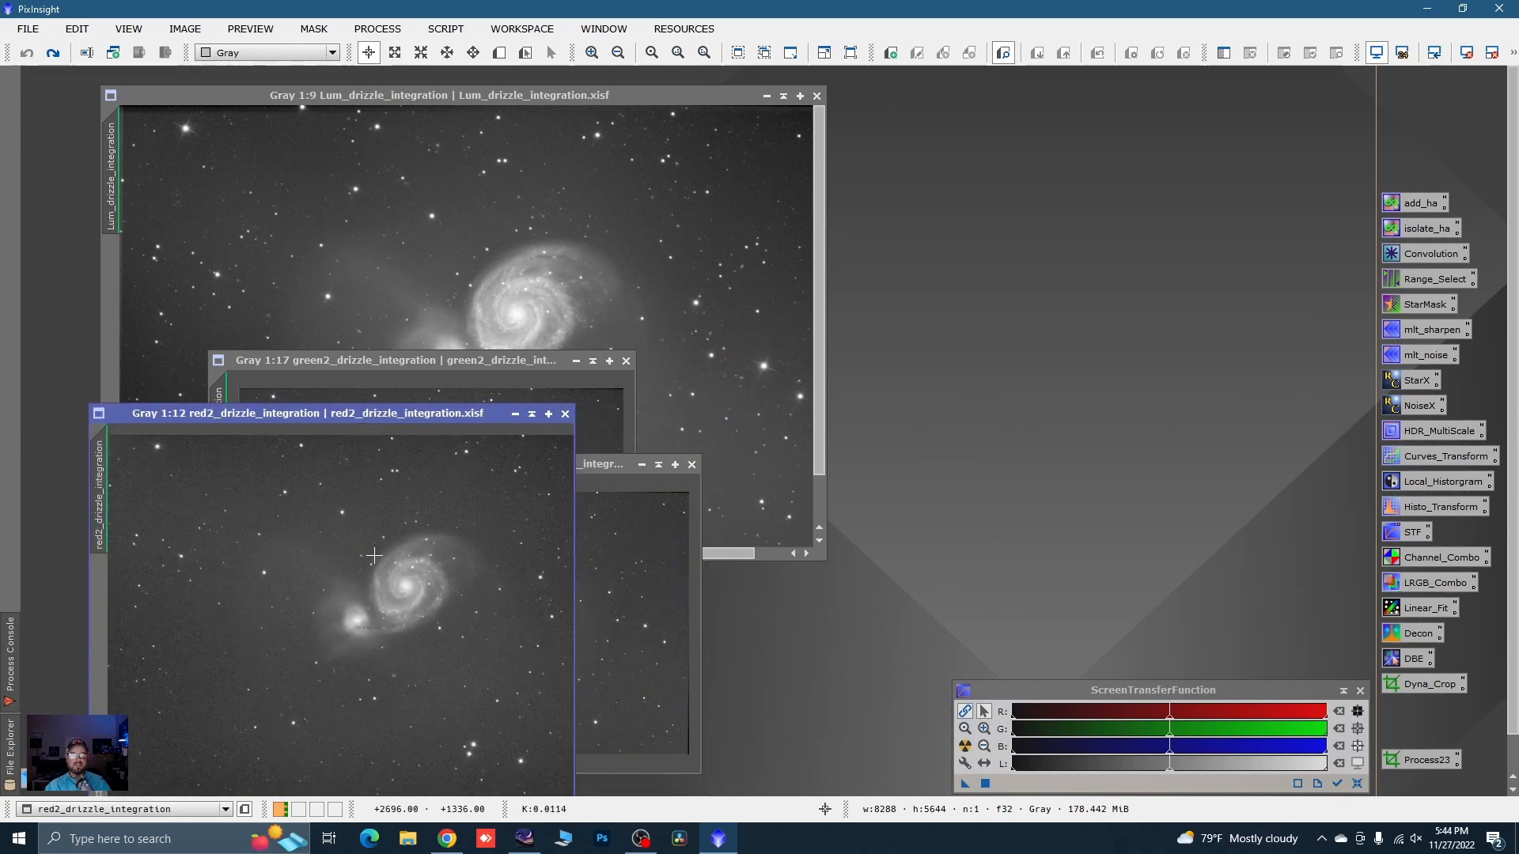
- Minimize the luminance image and park its icon beside the column of process icons
drag(592, 95, 700, 99)
click(889, 101)
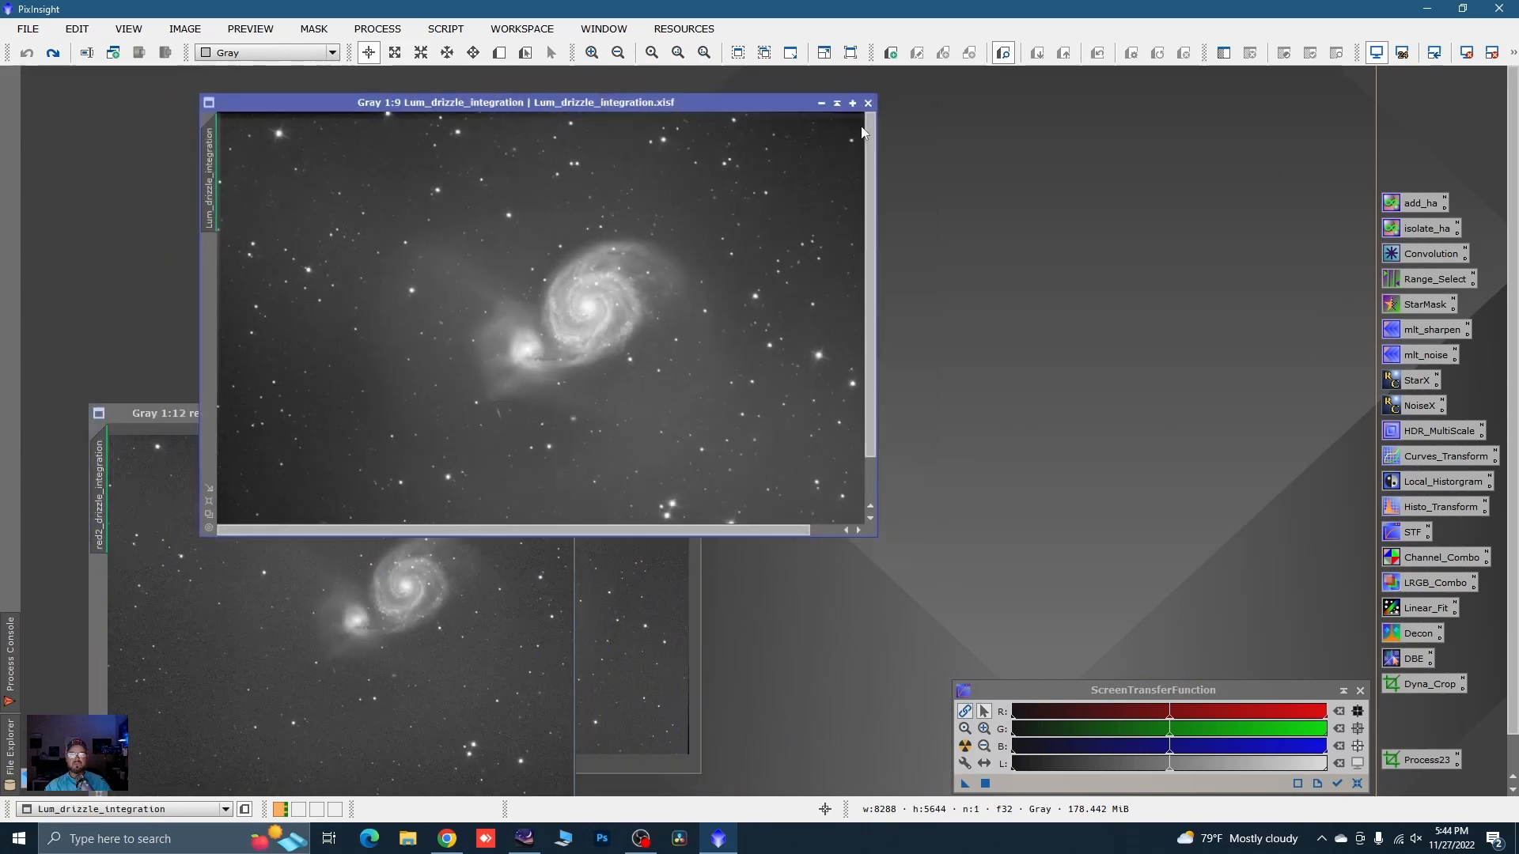
drag(174, 159, 1288, 280)
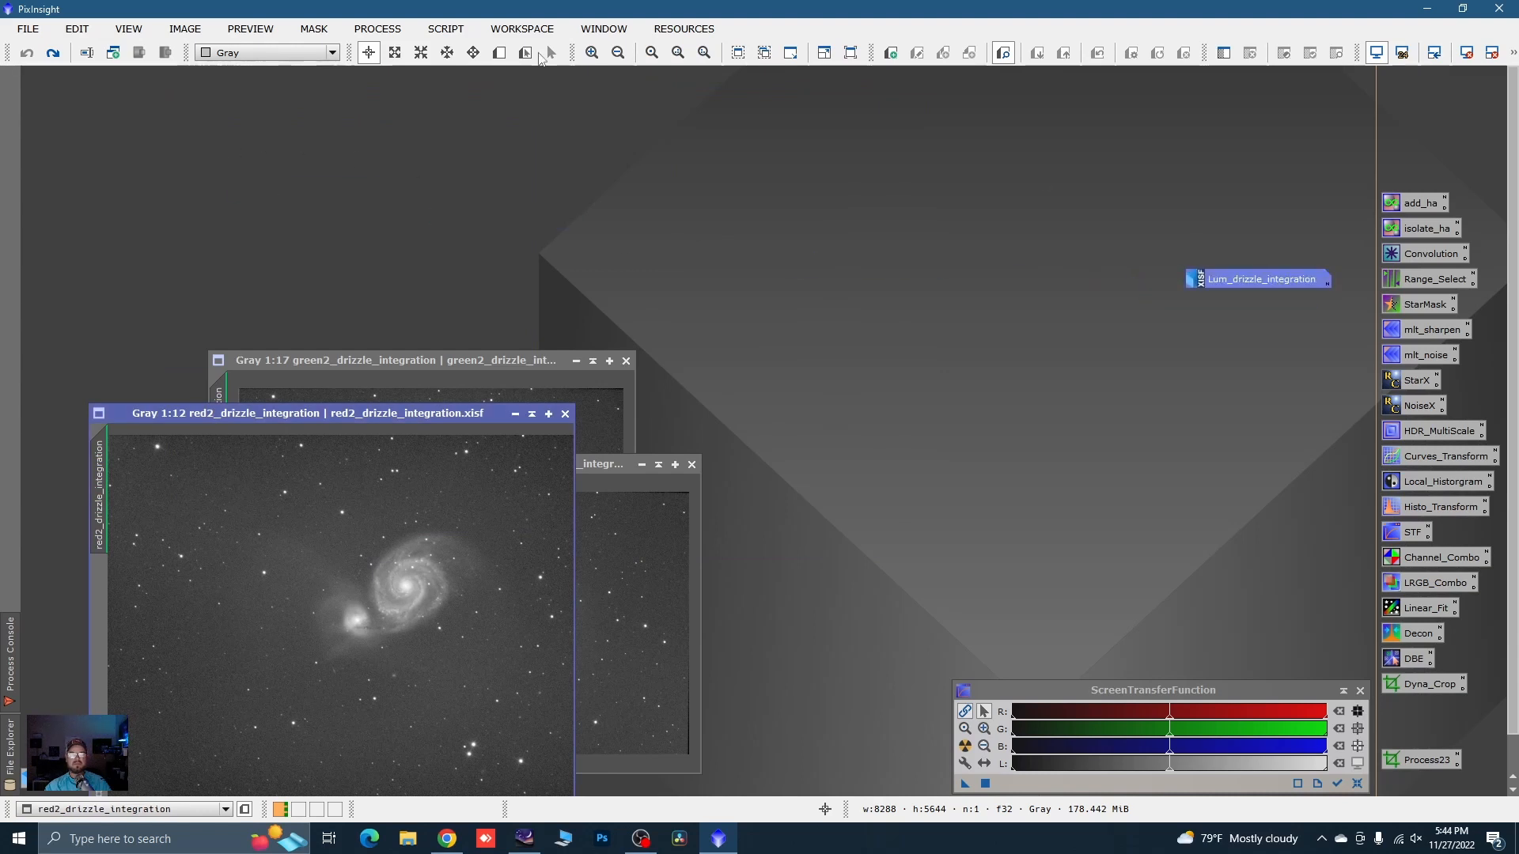
- Open the StarAlignment process and set the Lum_drizzle_integration view as the reference image
click(377, 30)
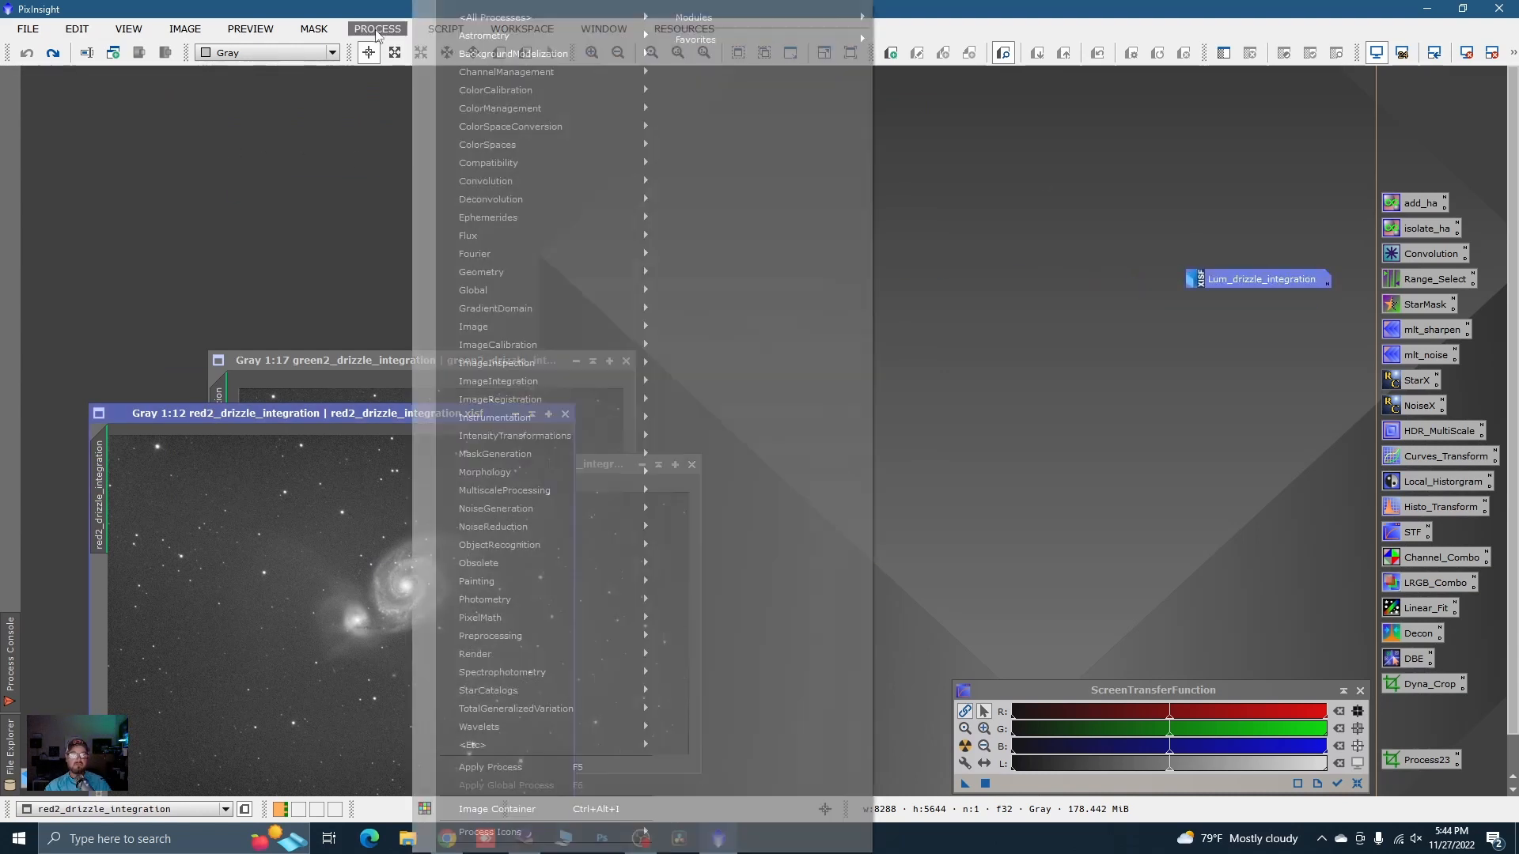
mouse_move(475, 24)
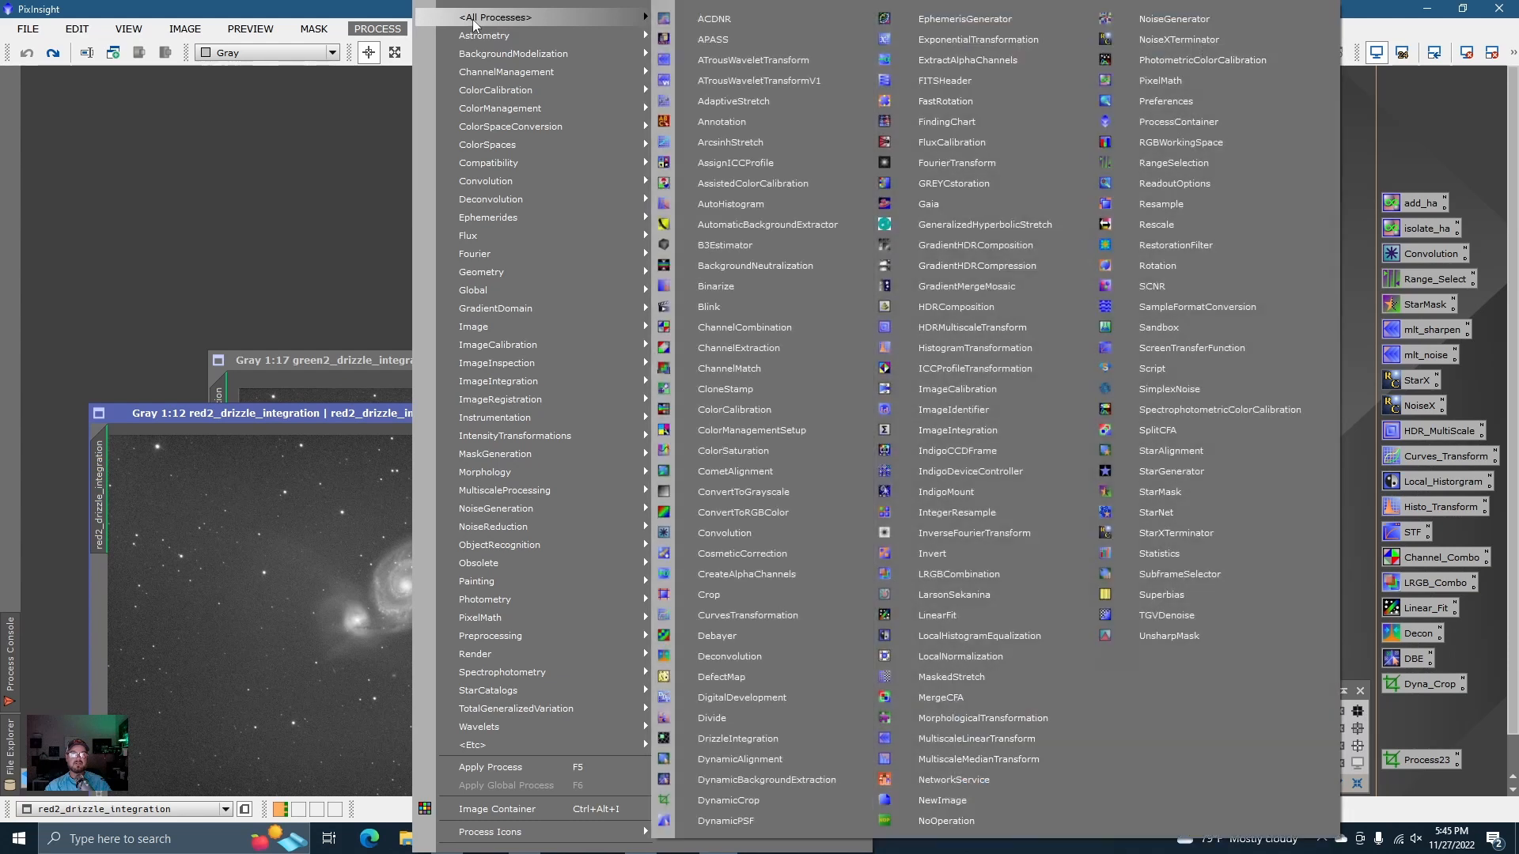
click(1175, 451)
drag(1223, 97, 1083, 80)
drag(1232, 278, 1008, 108)
drag(922, 82, 1059, 82)
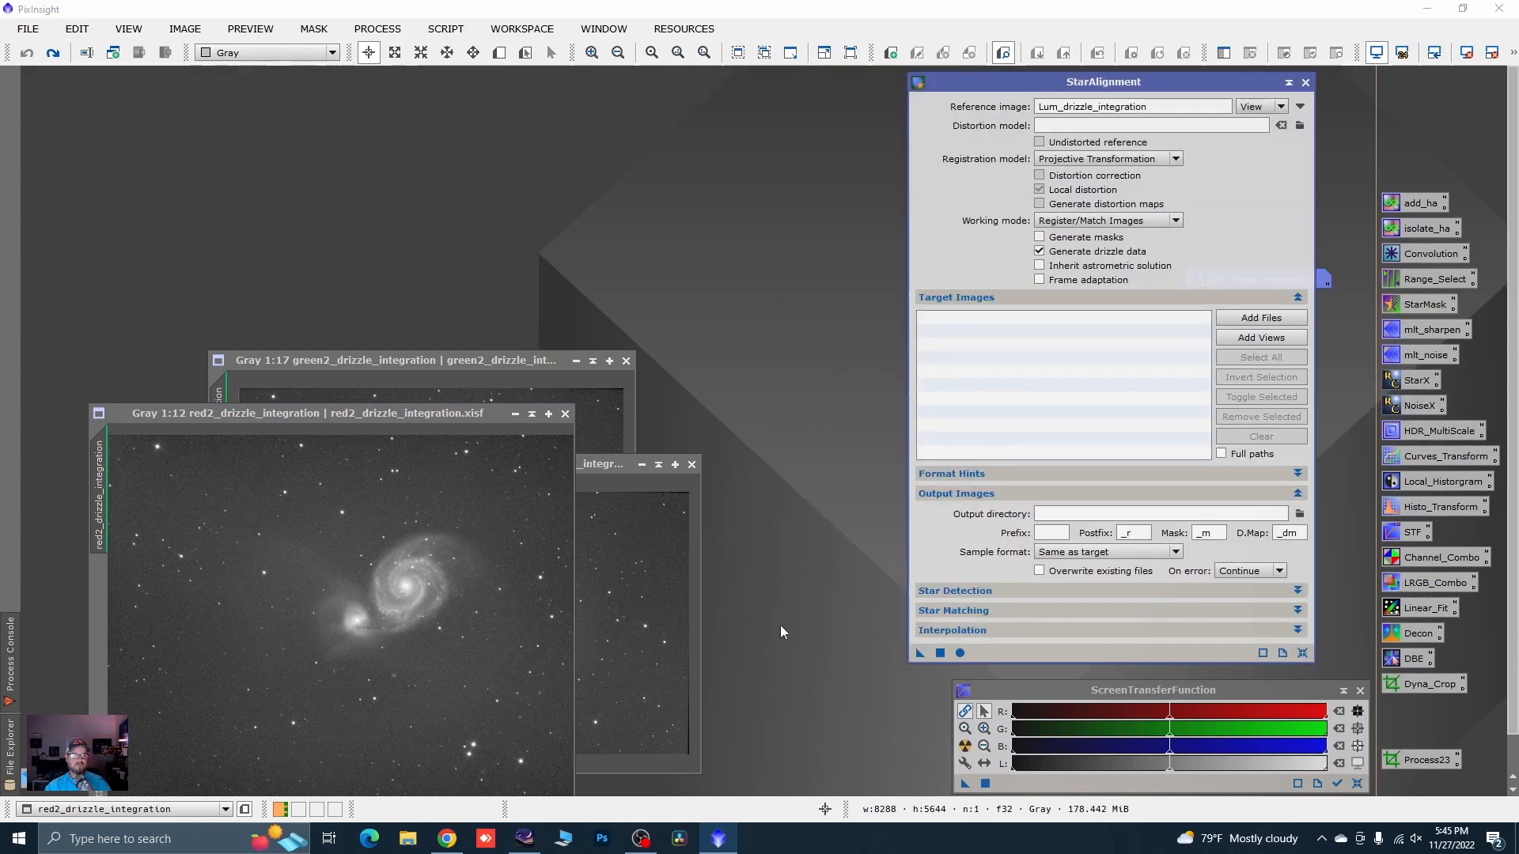
- Align the red image to the luminance reference, and rename the registered result red with an auto-stretched display
click(918, 653)
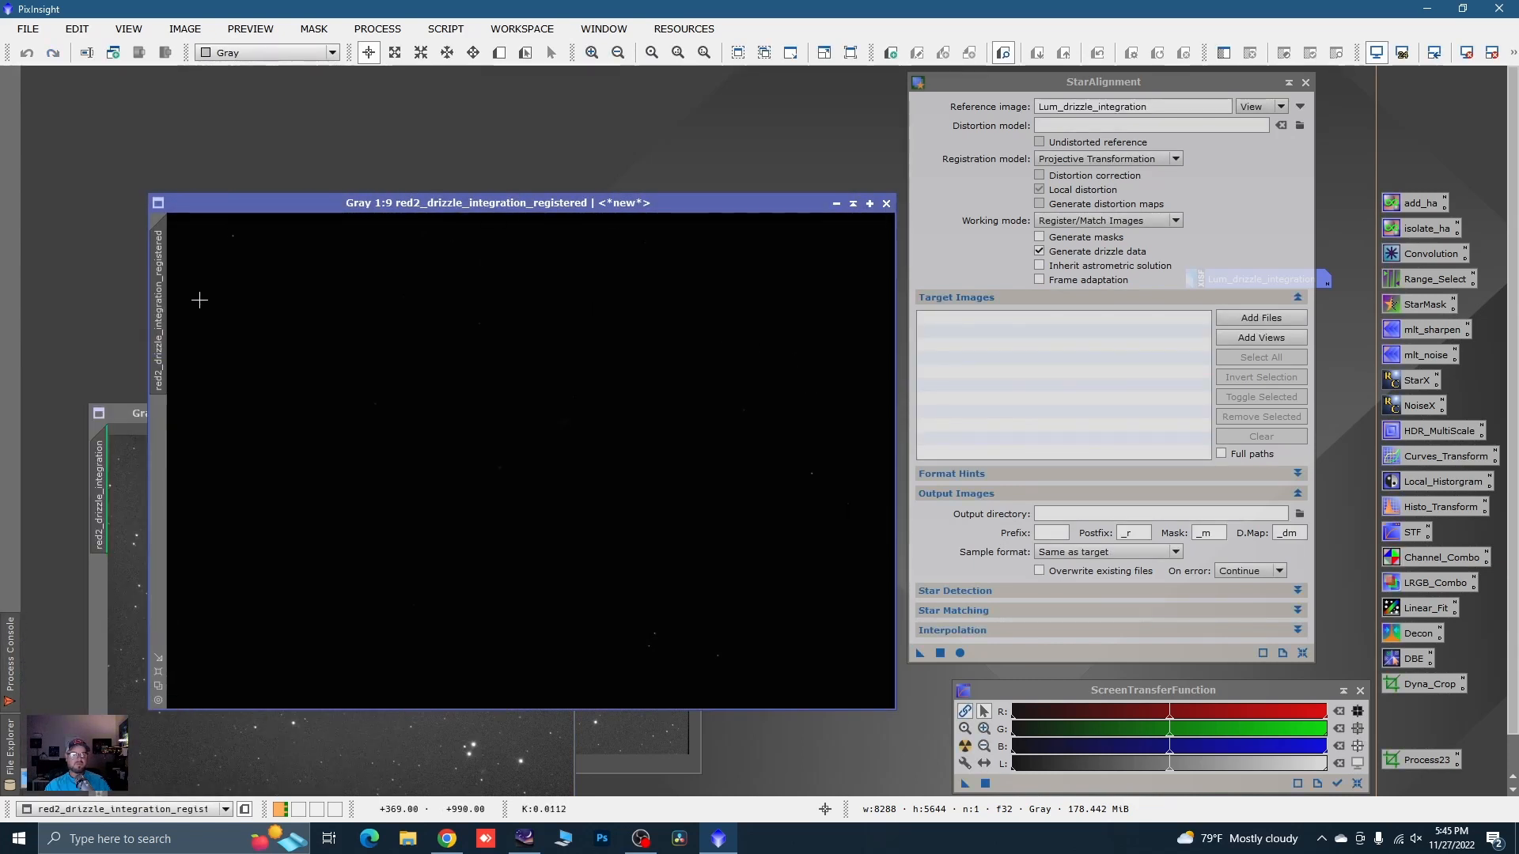
double_click(161, 303)
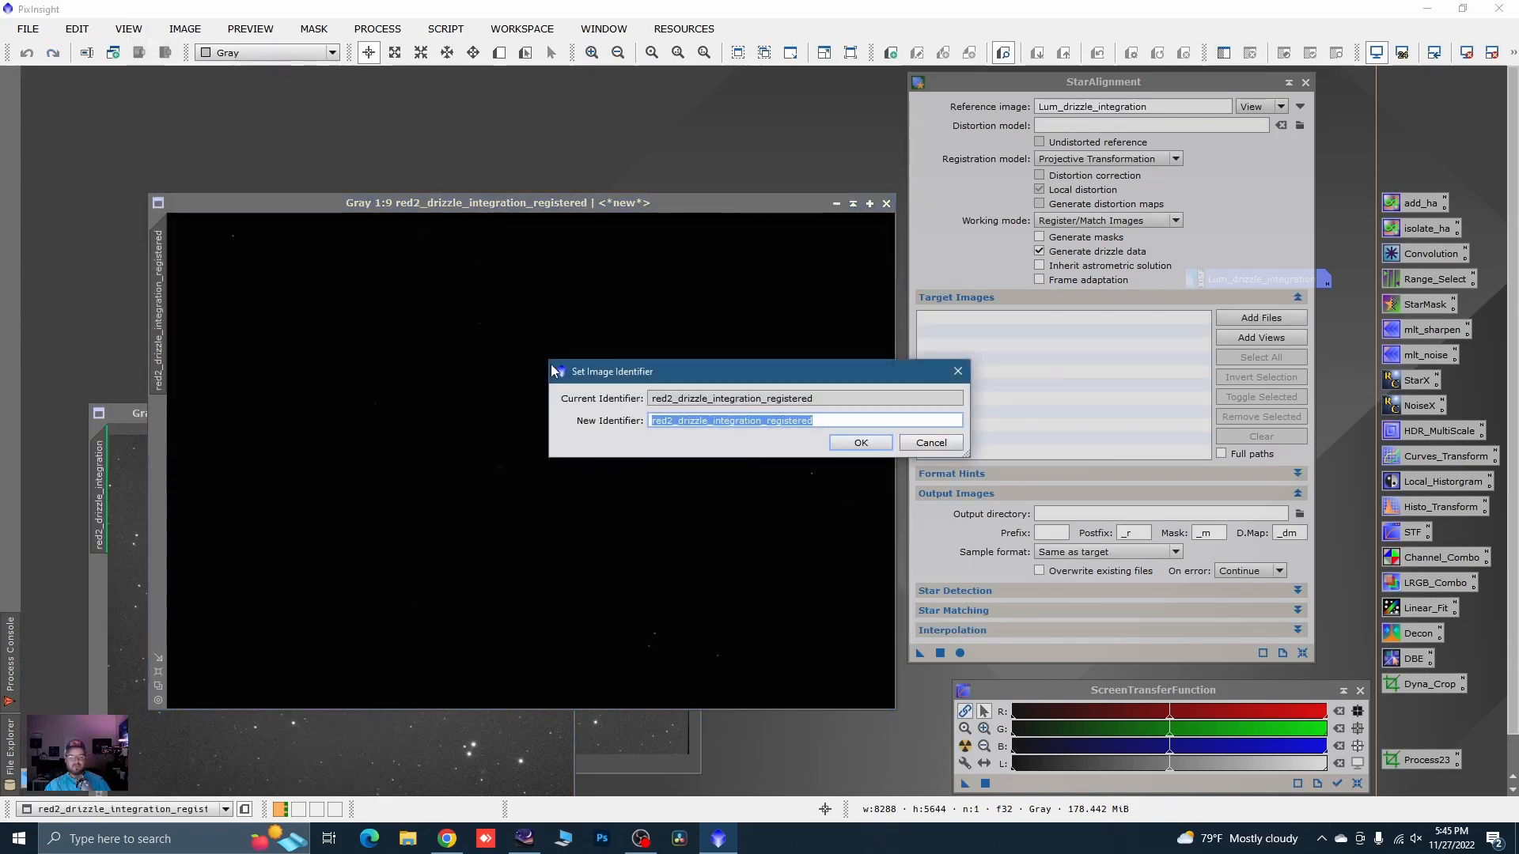
text(red)
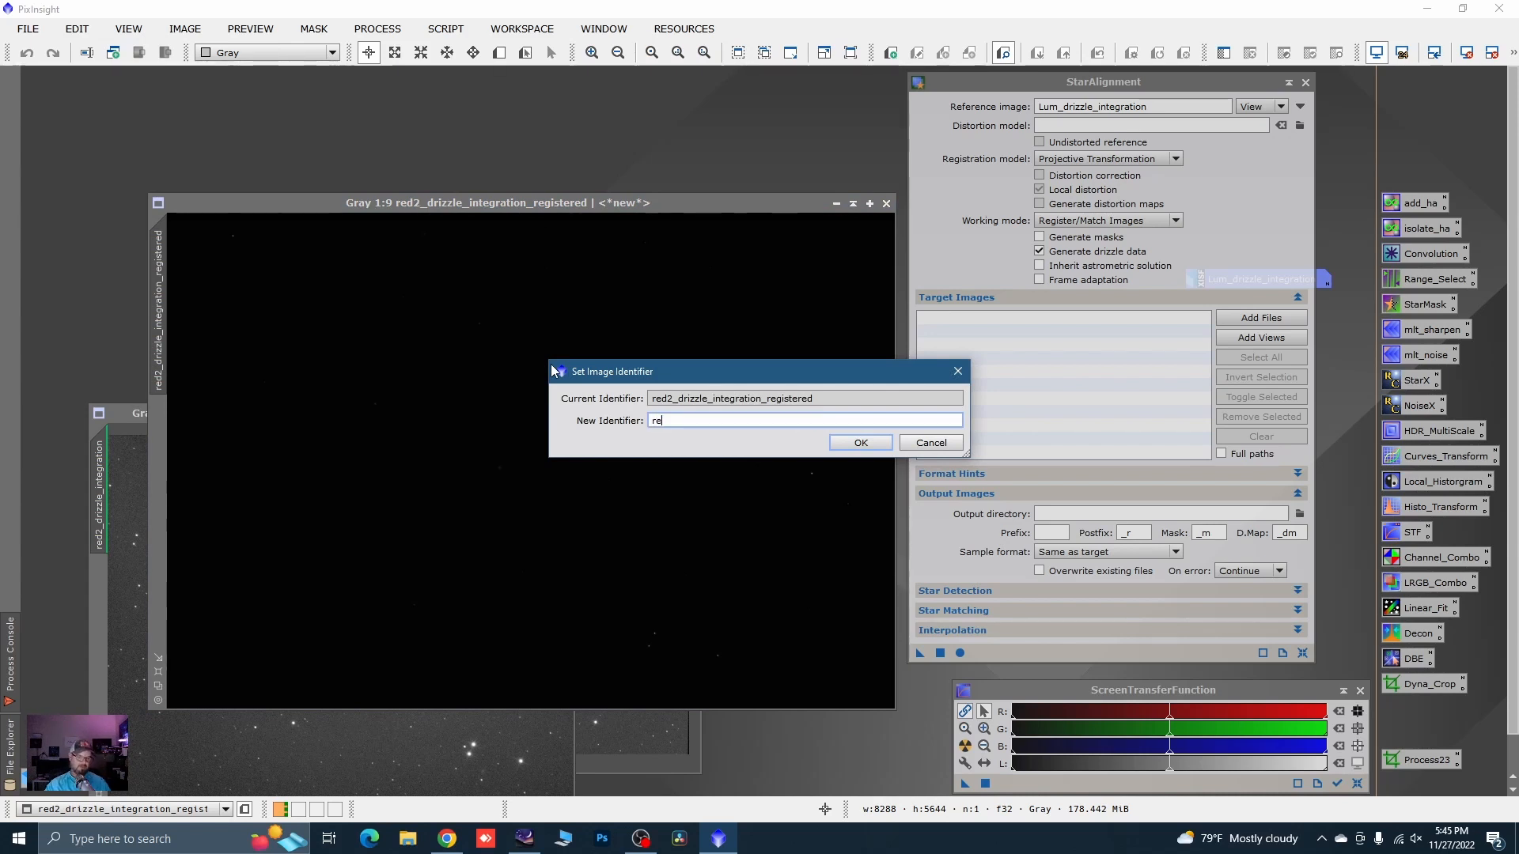
click(861, 442)
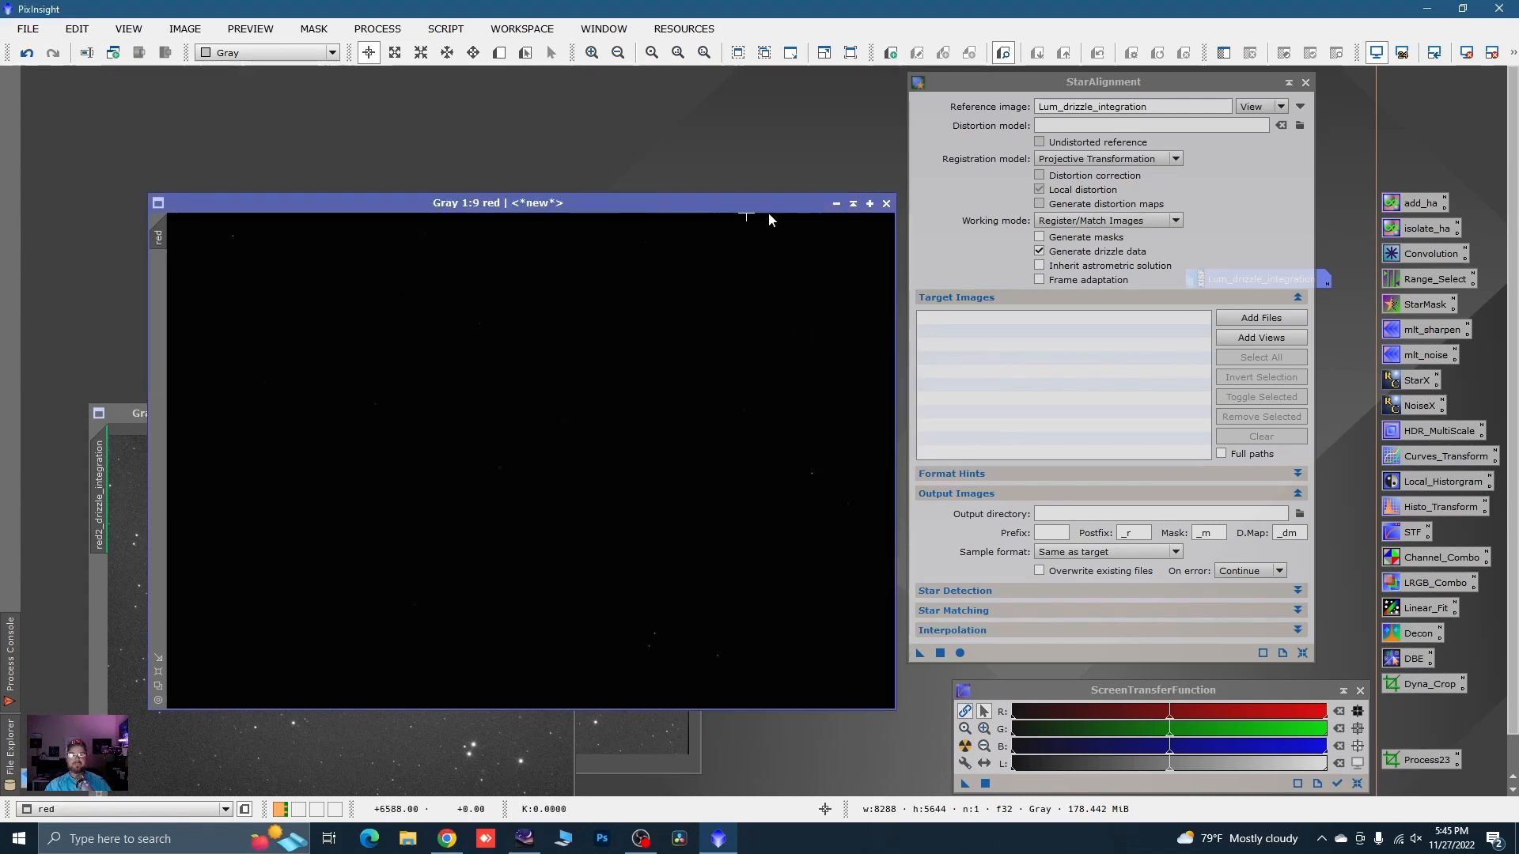
click(966, 746)
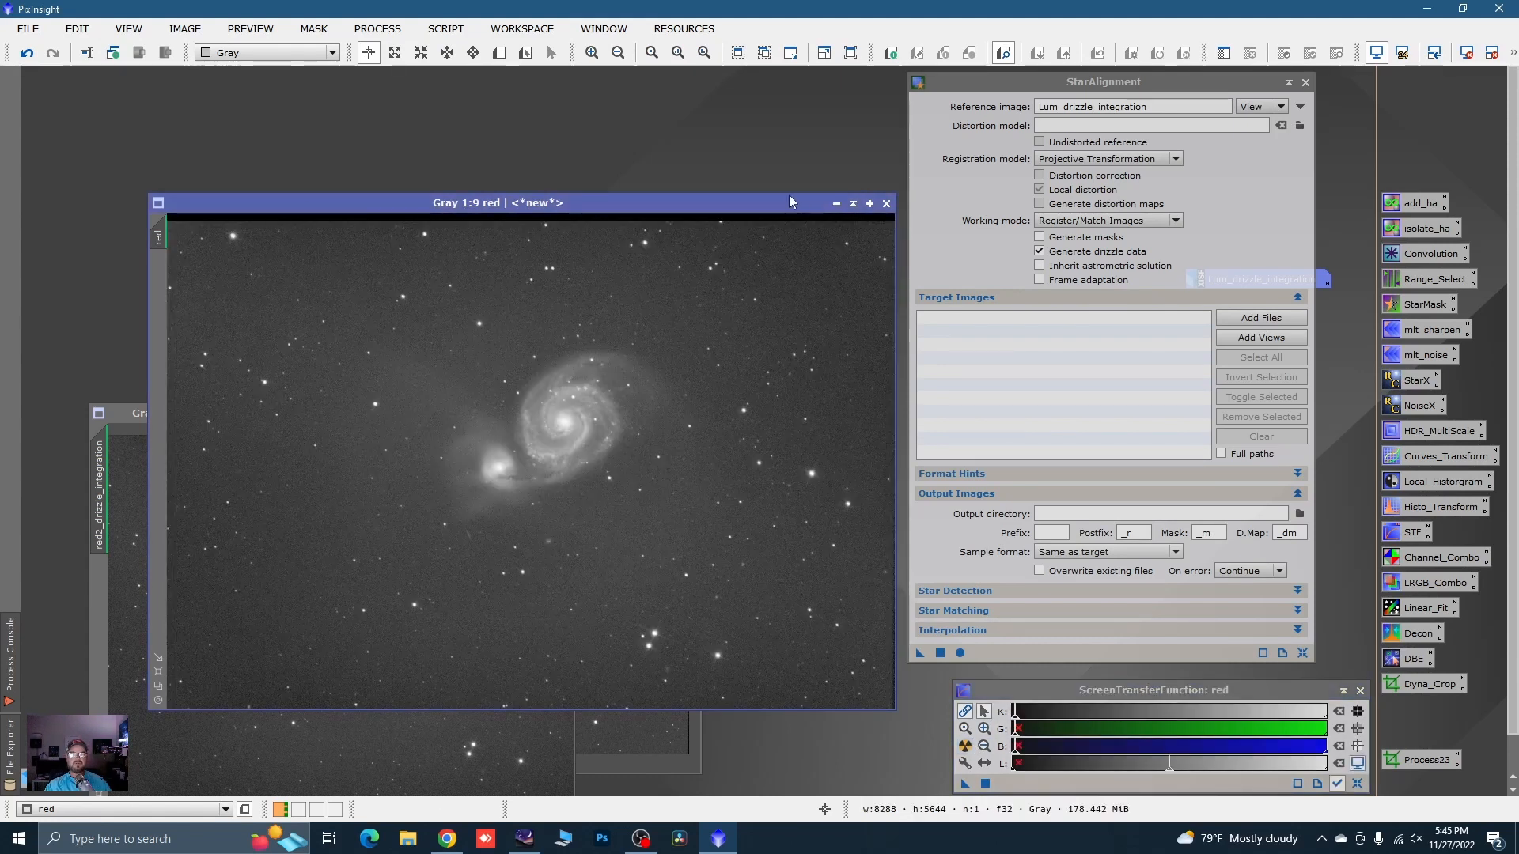
- Park the registered red image as an icon beside the StarAlignment window and close the original red integration
click(836, 205)
drag(561, 463, 827, 140)
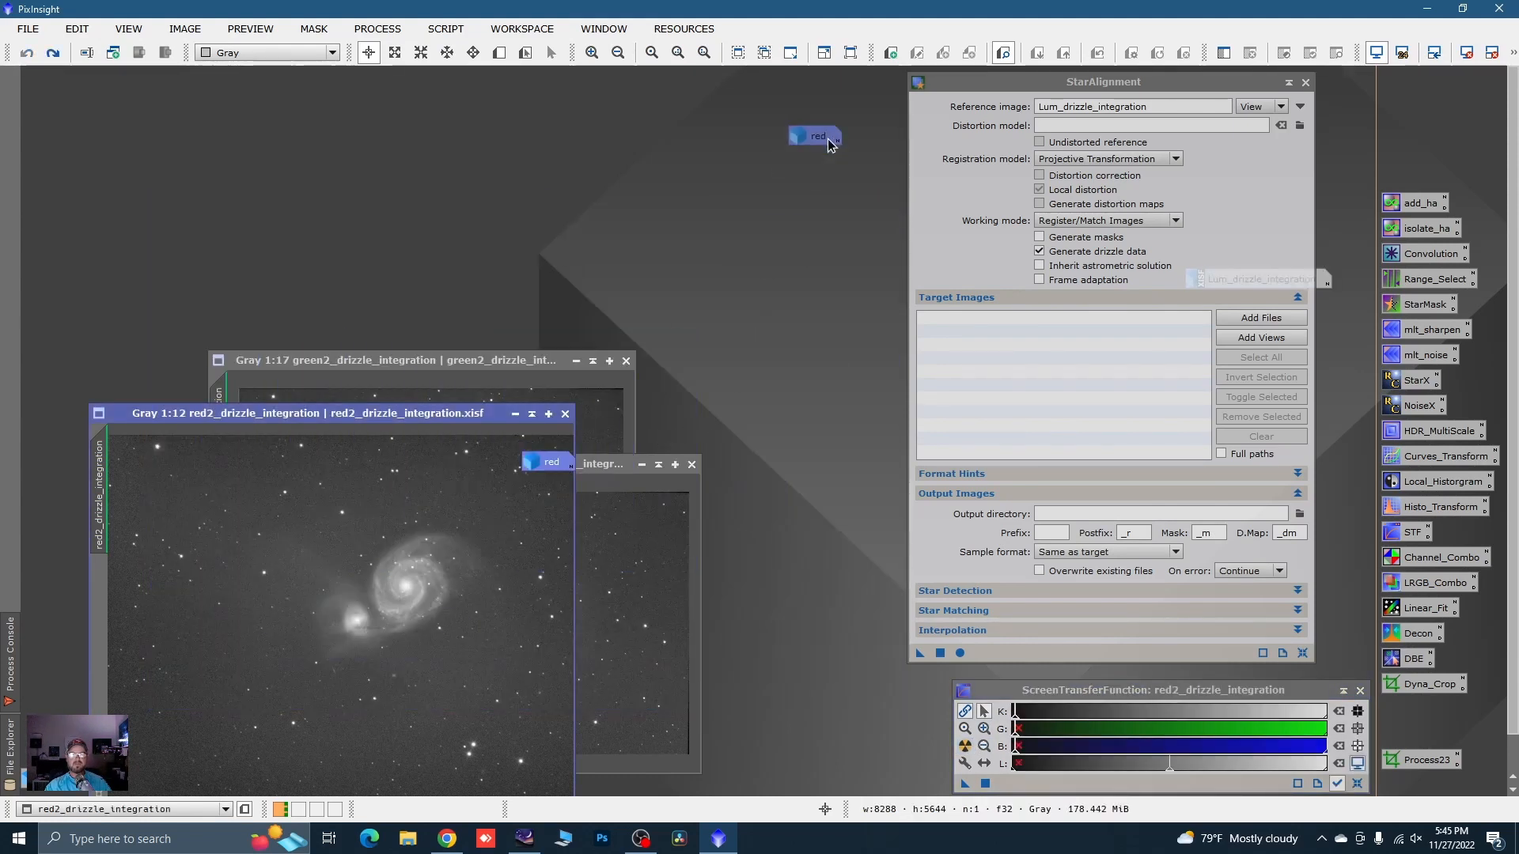
drag(861, 88, 858, 85)
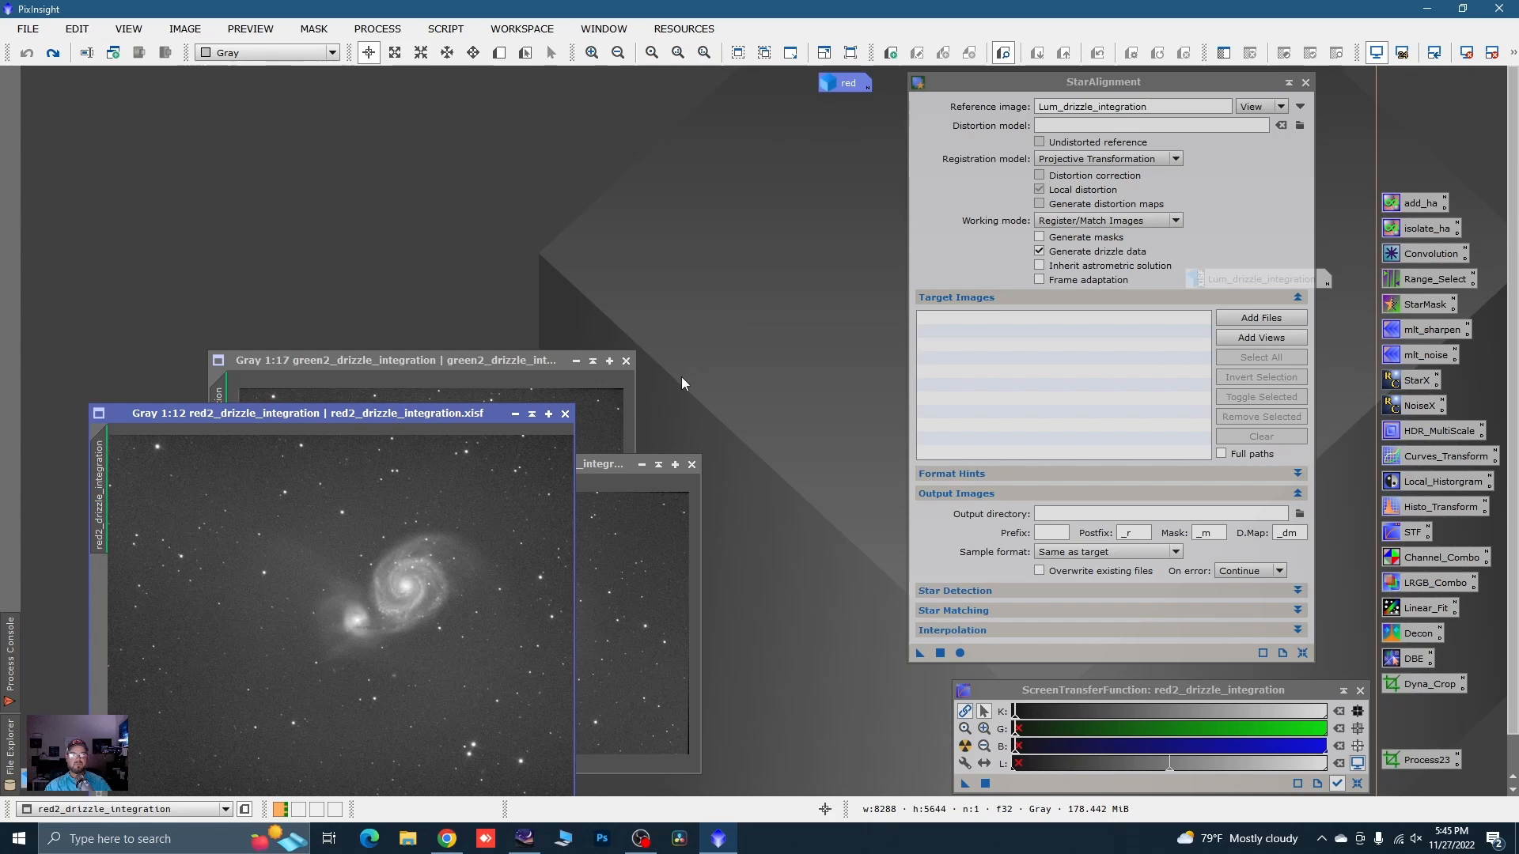
click(564, 413)
- Align the blue image to the luminance reference with StarAlignment and auto-stretch the registered result's display
drag(577, 468, 534, 277)
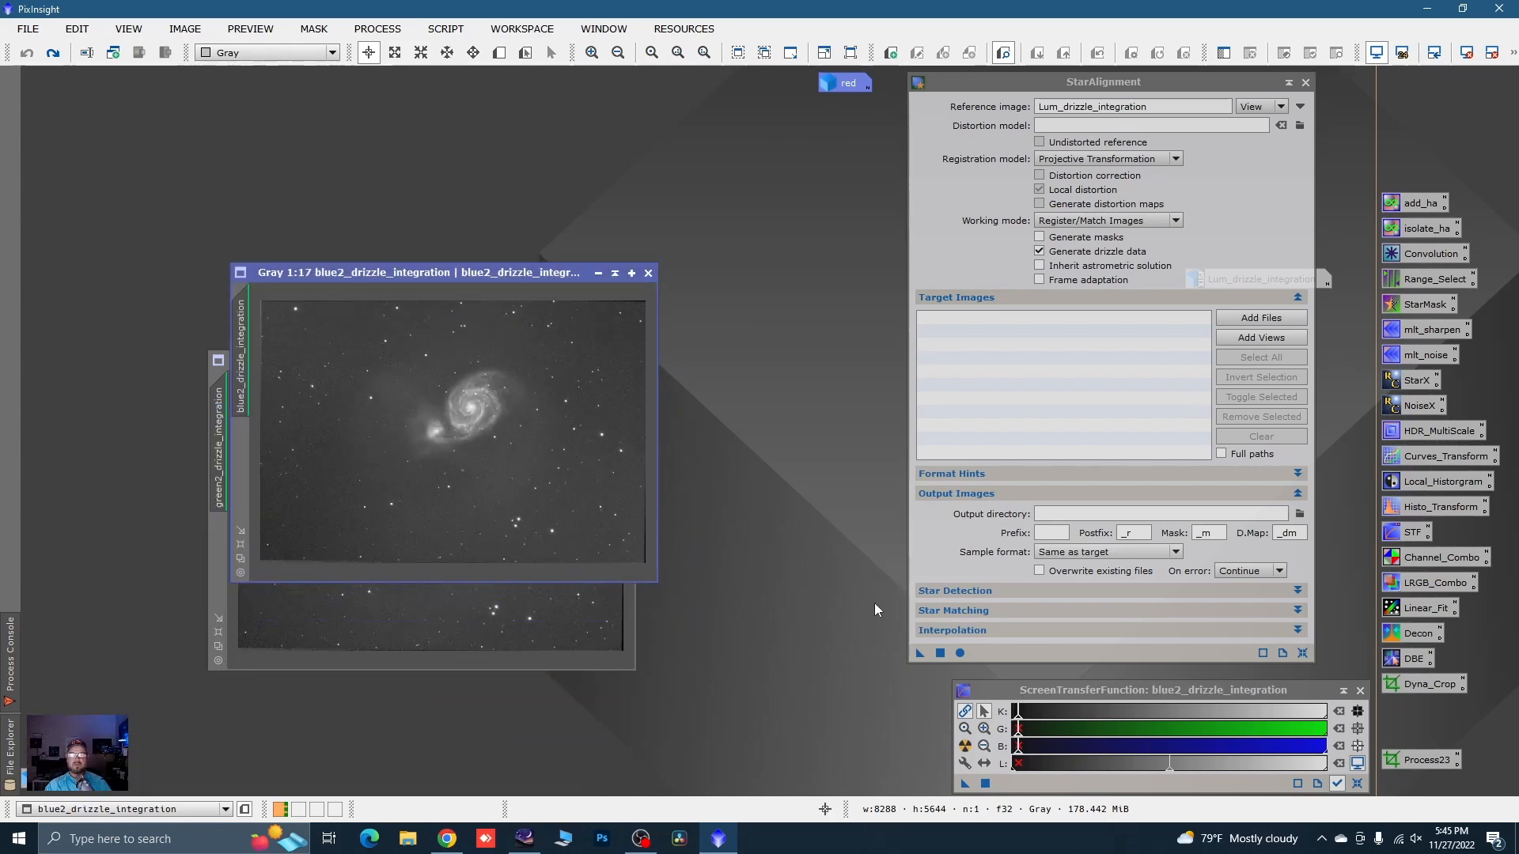
drag(921, 654, 628, 502)
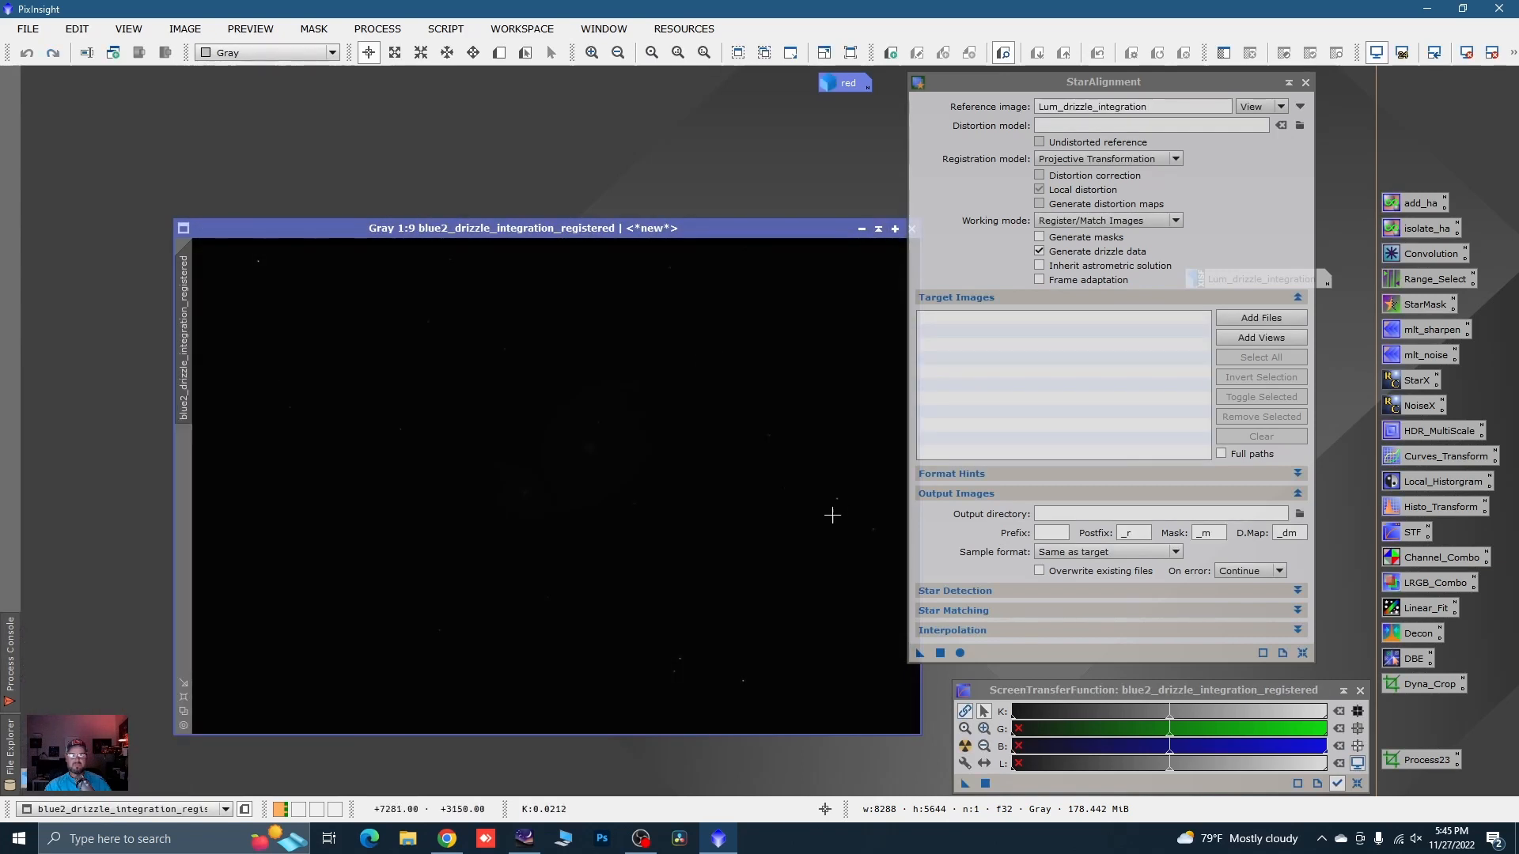
click(965, 746)
scroll(595, 554, down, 1)
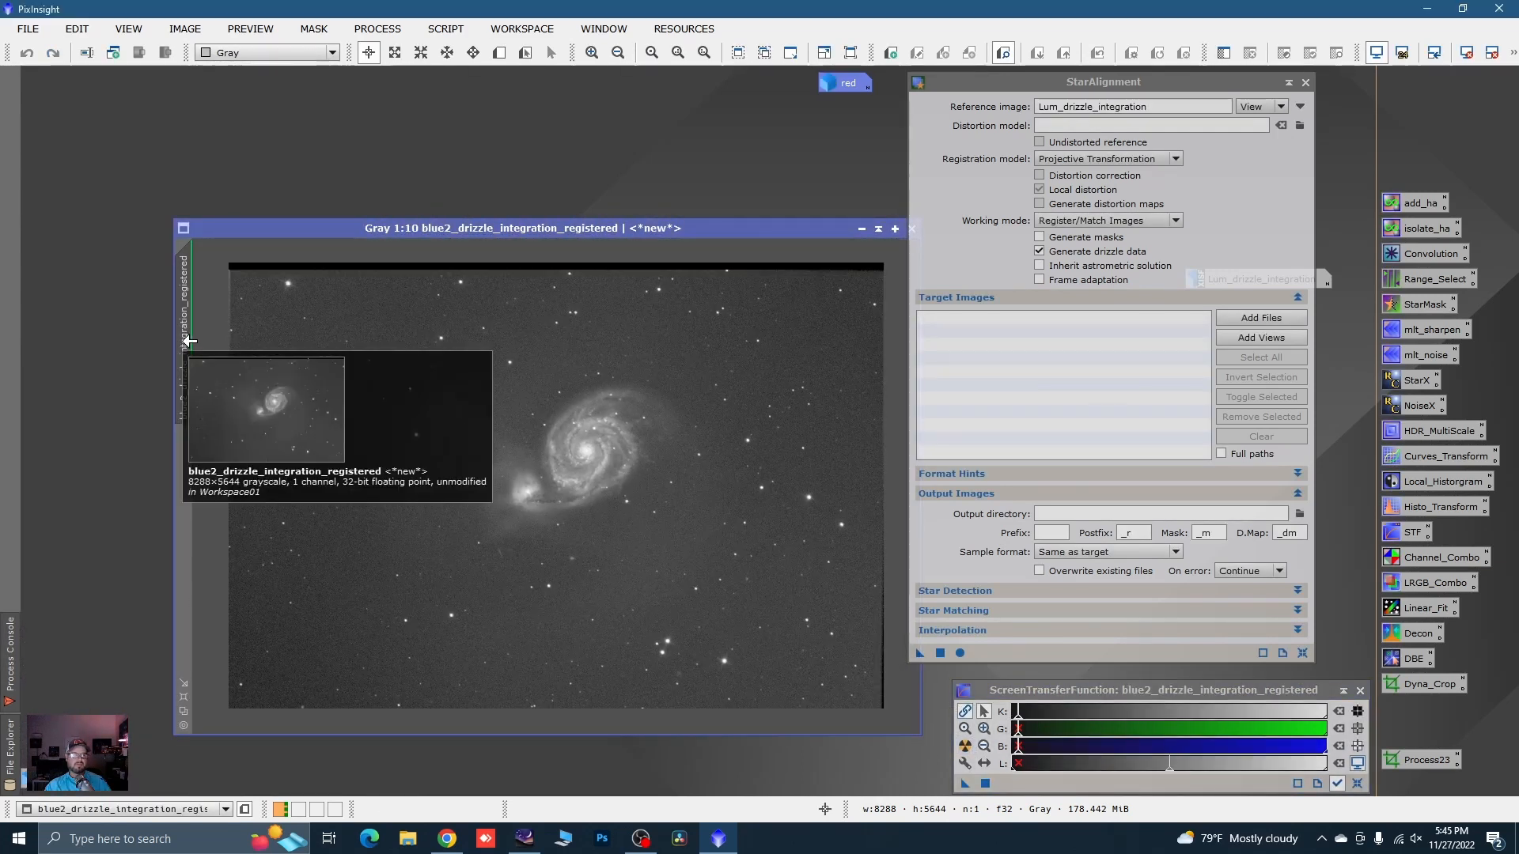
- Rename the registered blue image as blue
double_click(184, 348)
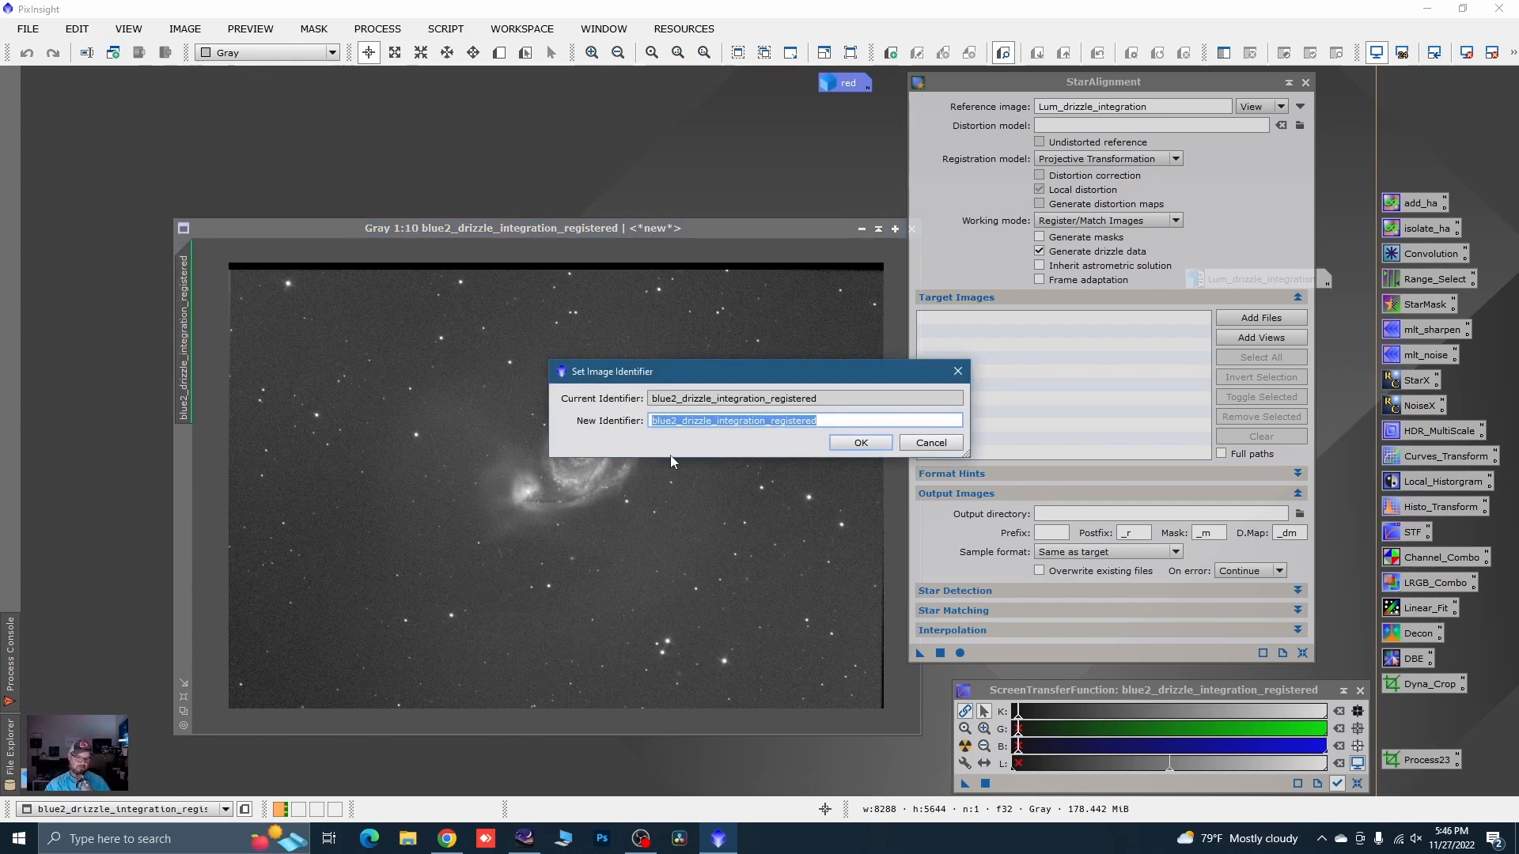
text(bl)
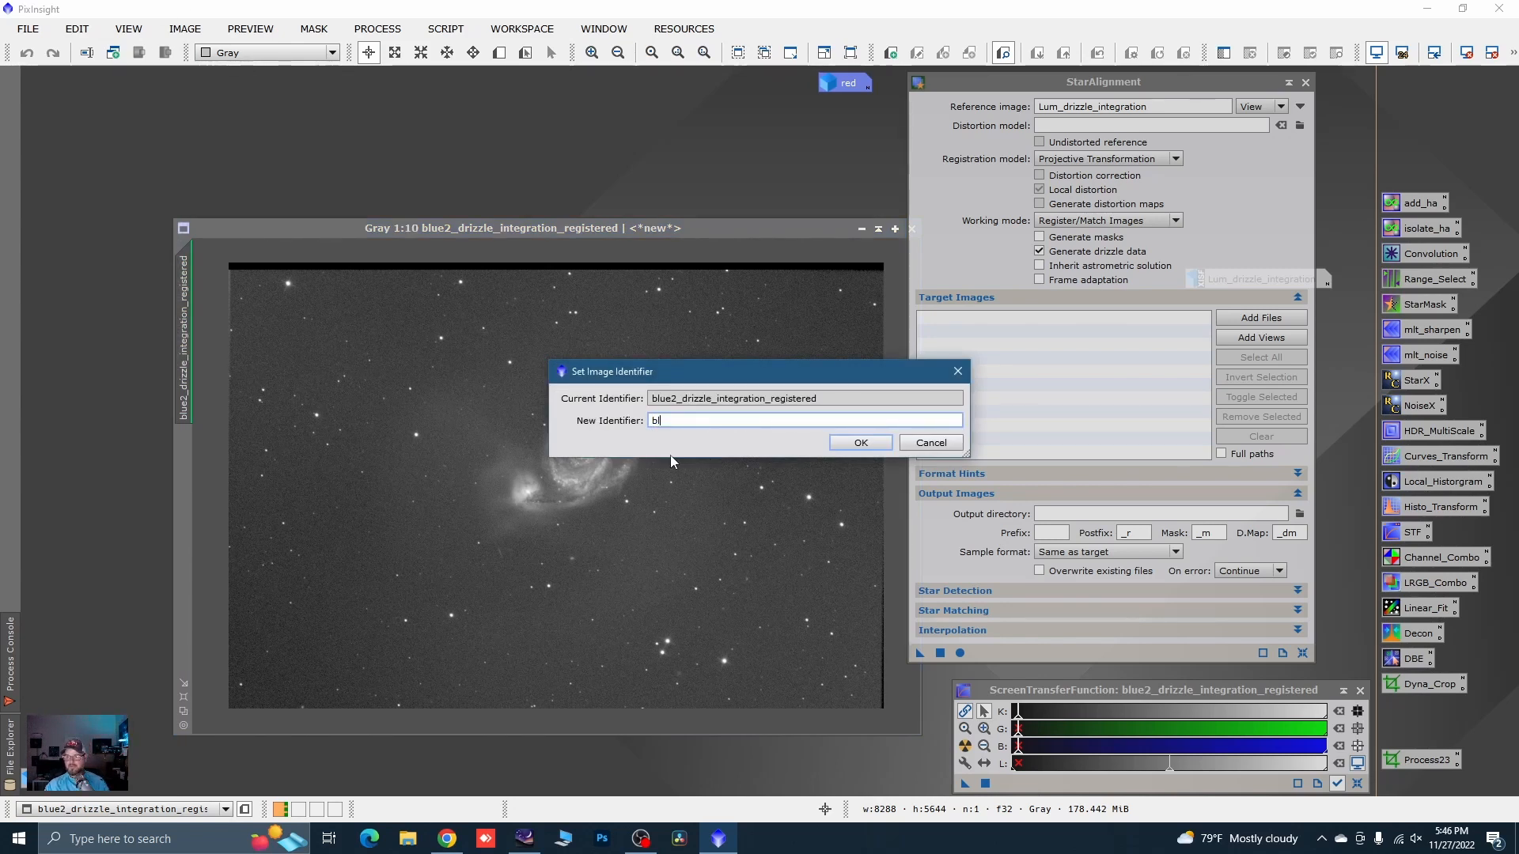
text(ue)
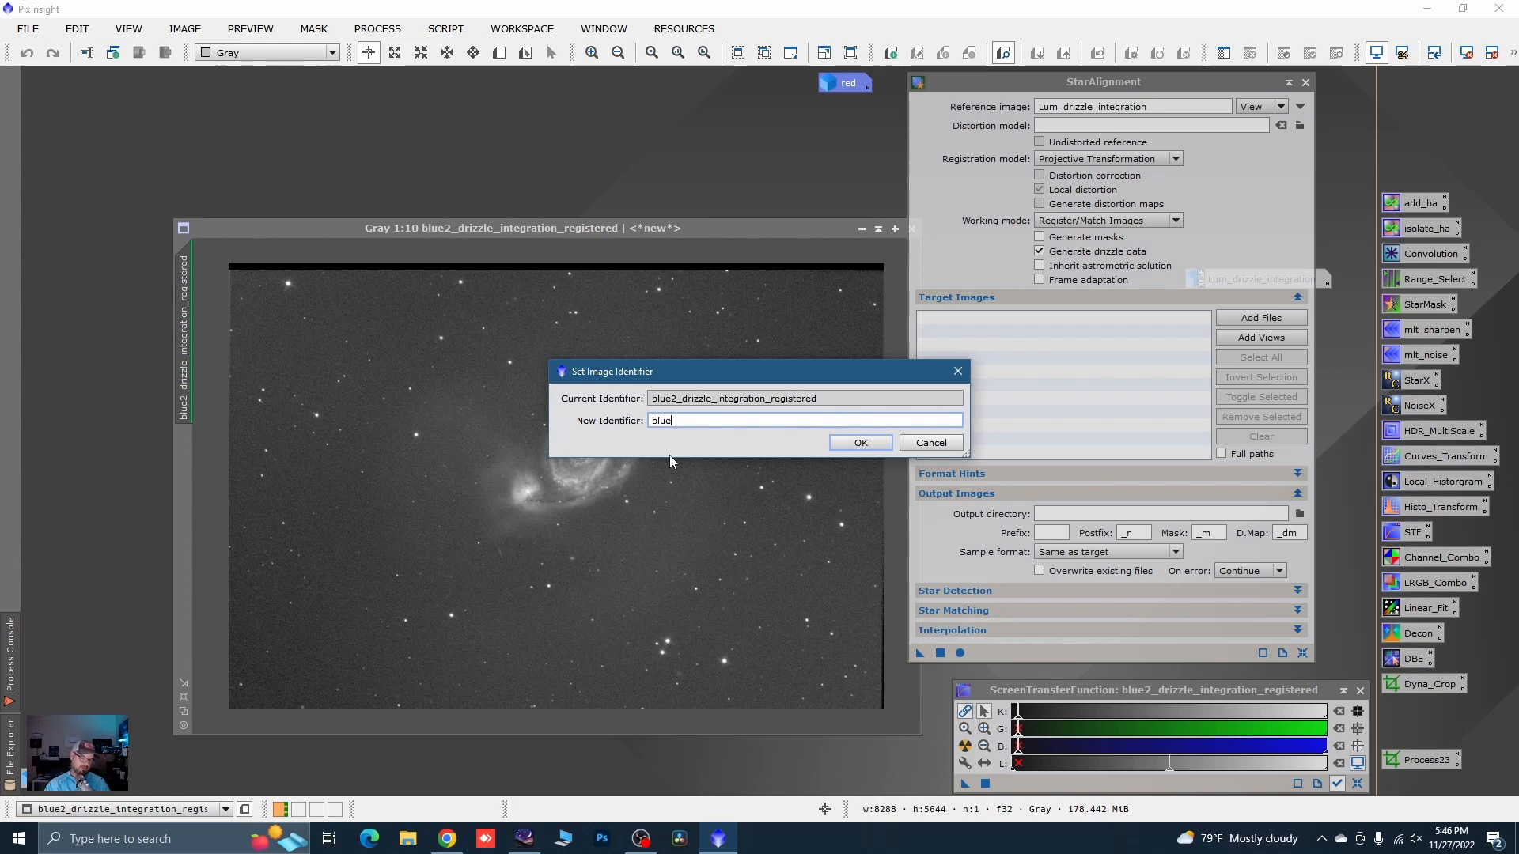
click(856, 444)
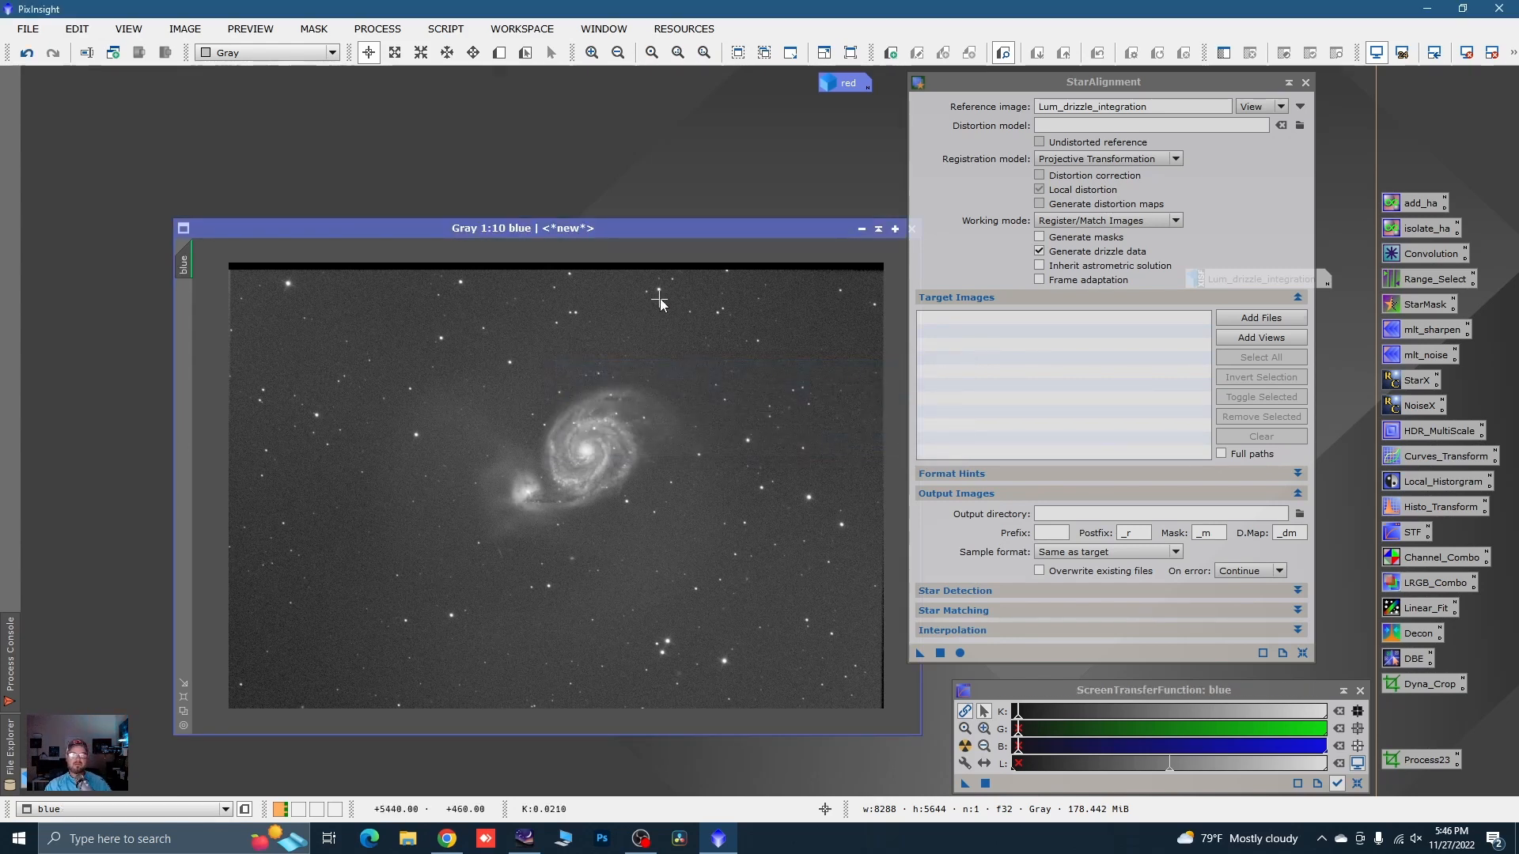
- Park the registered blue image as an icon below the red one and close the original blue integration
click(860, 230)
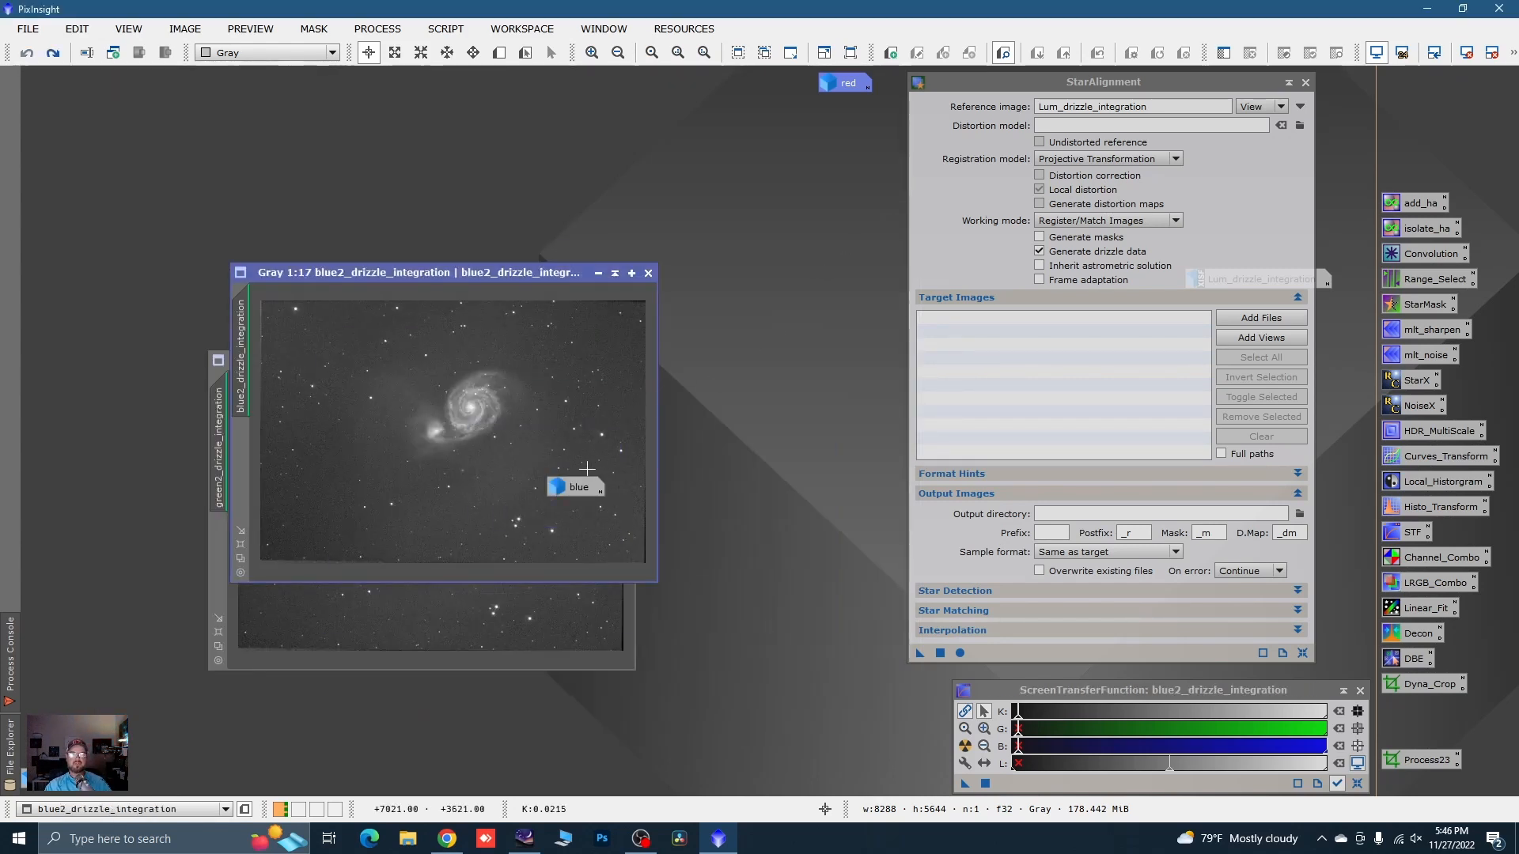
drag(575, 487, 842, 119)
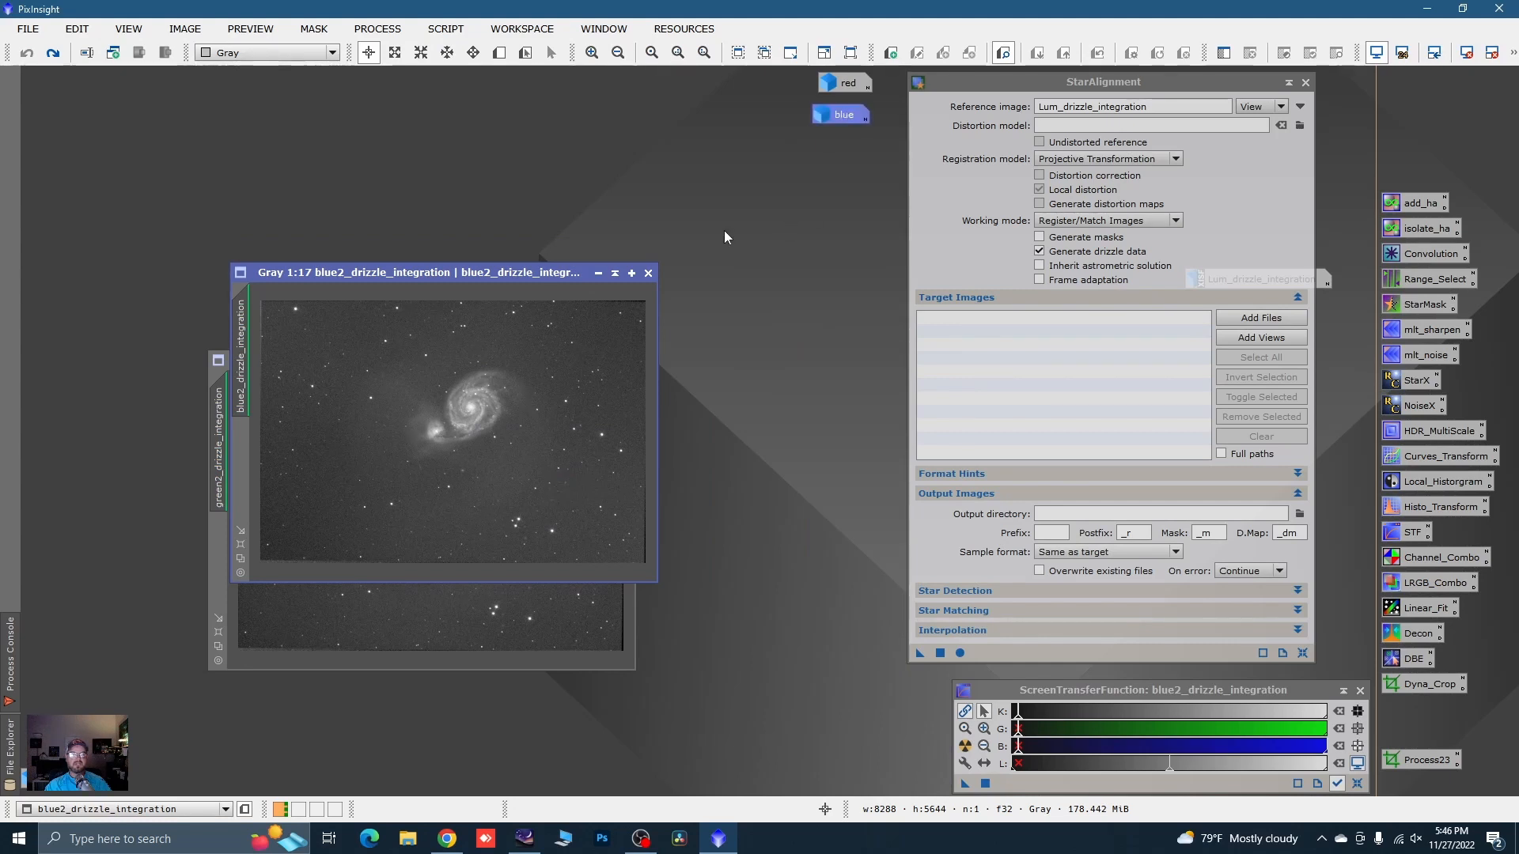
click(648, 274)
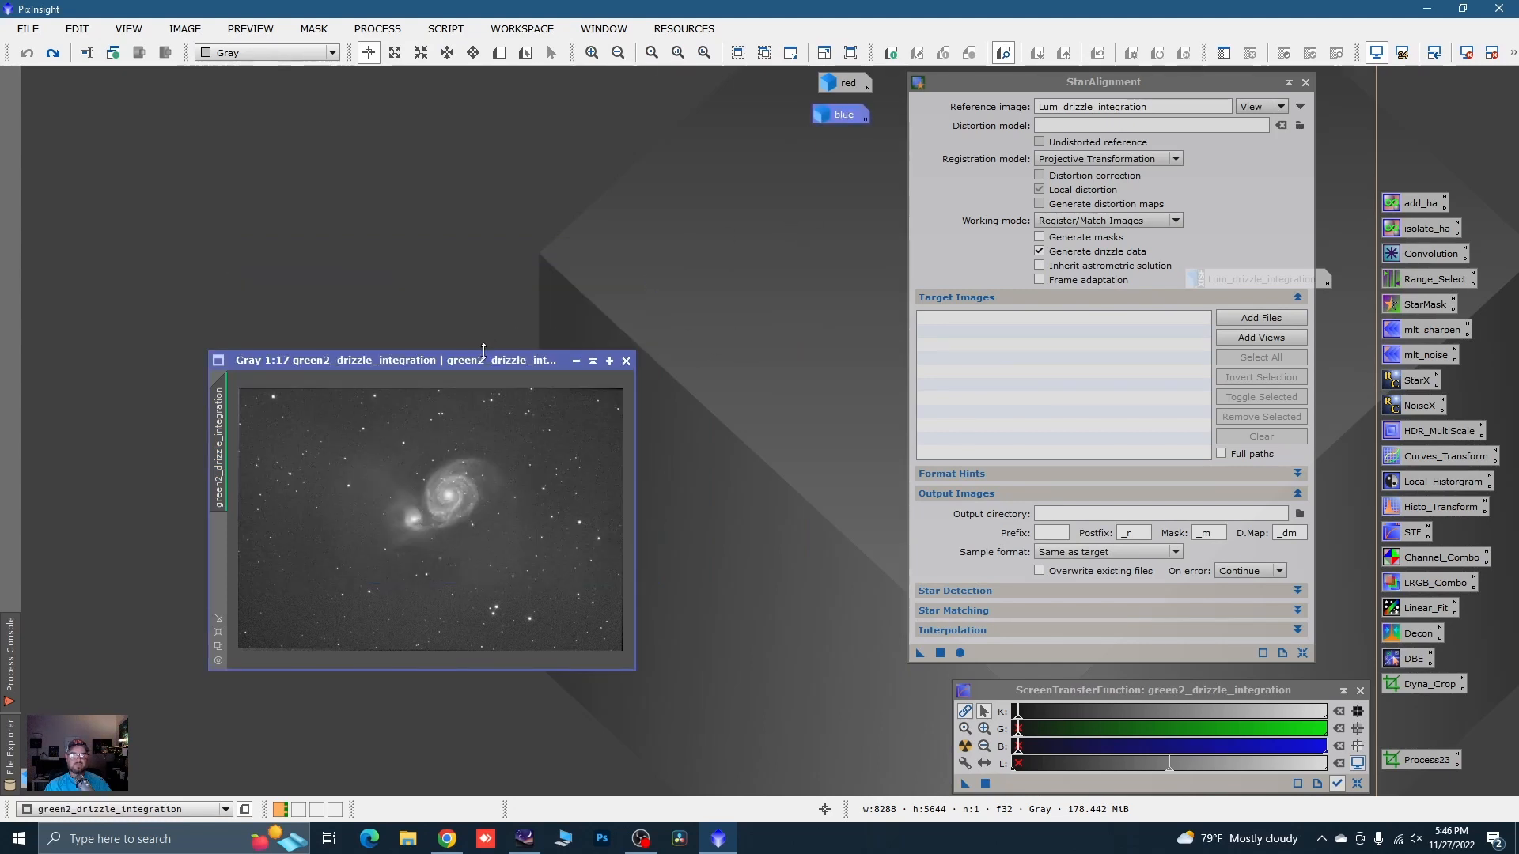
- Align the green image to the luminance reference with StarAlignment and auto-stretch the registered result's display
drag(483, 355, 460, 267)
drag(919, 653, 610, 515)
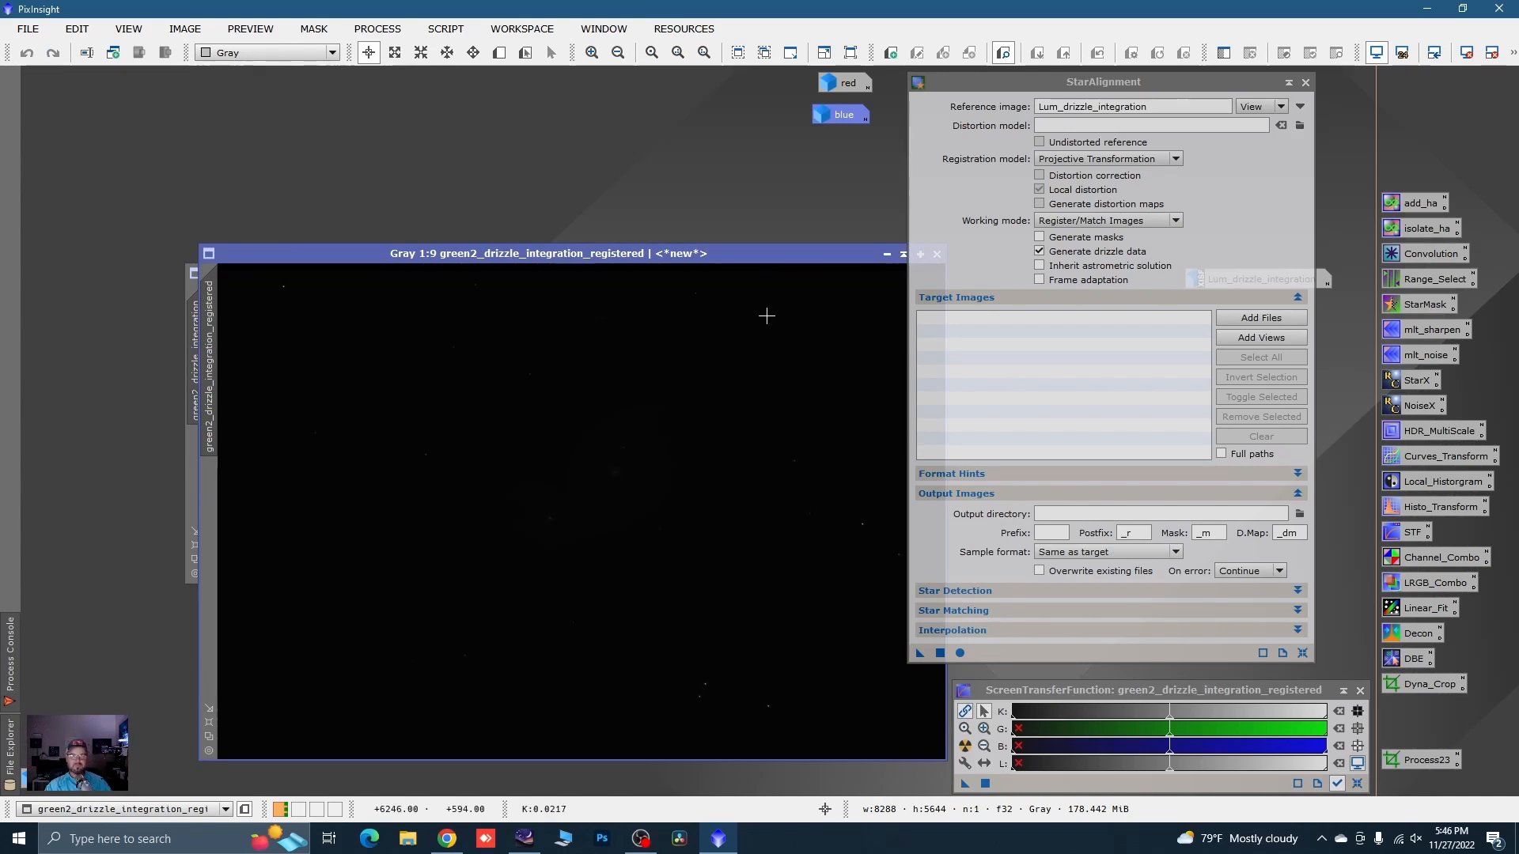
drag(849, 252, 706, 187)
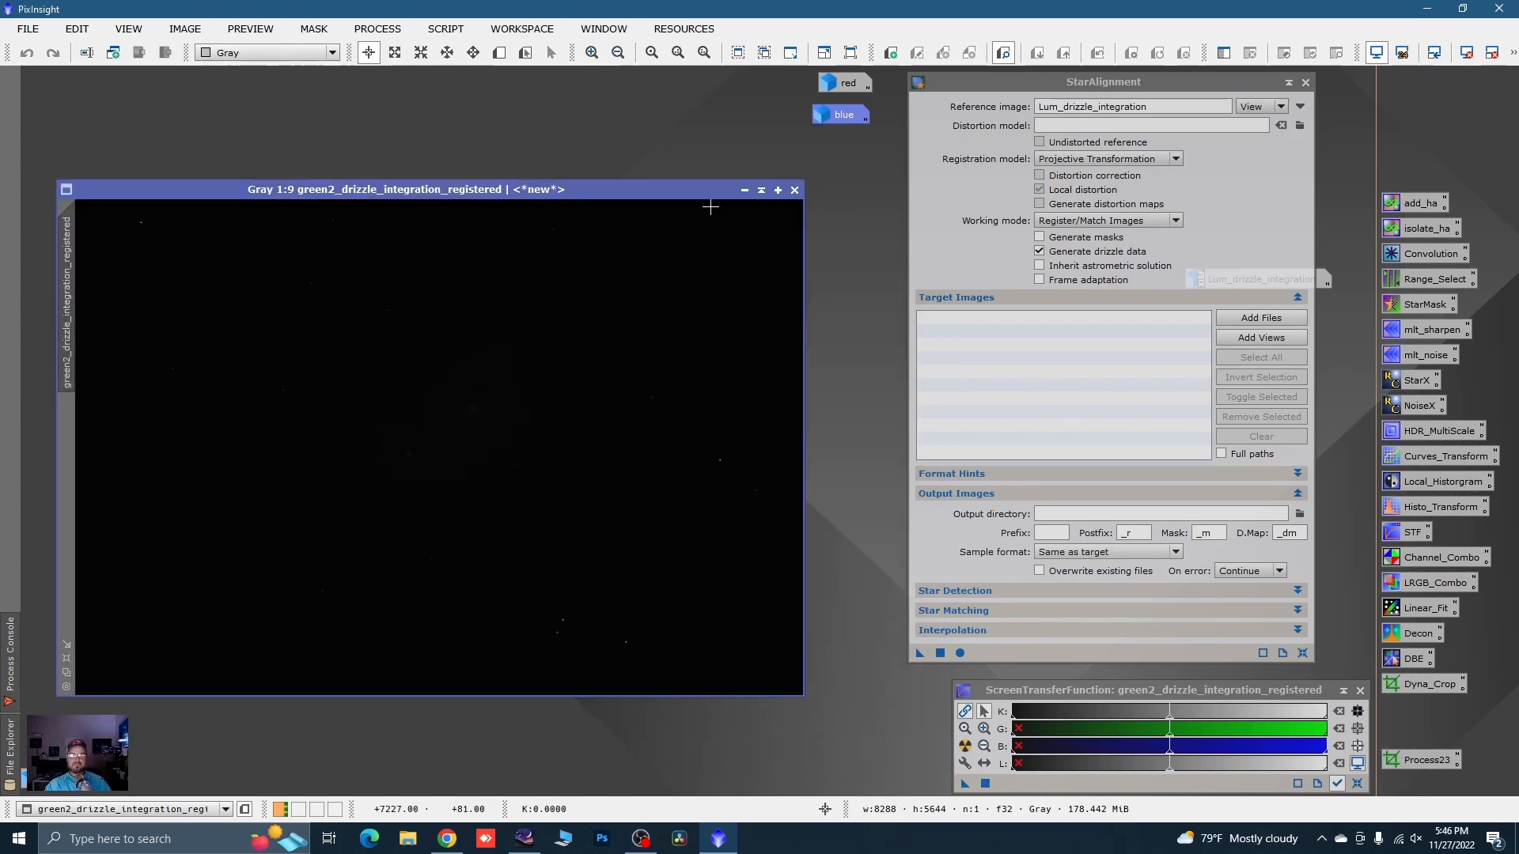
click(966, 745)
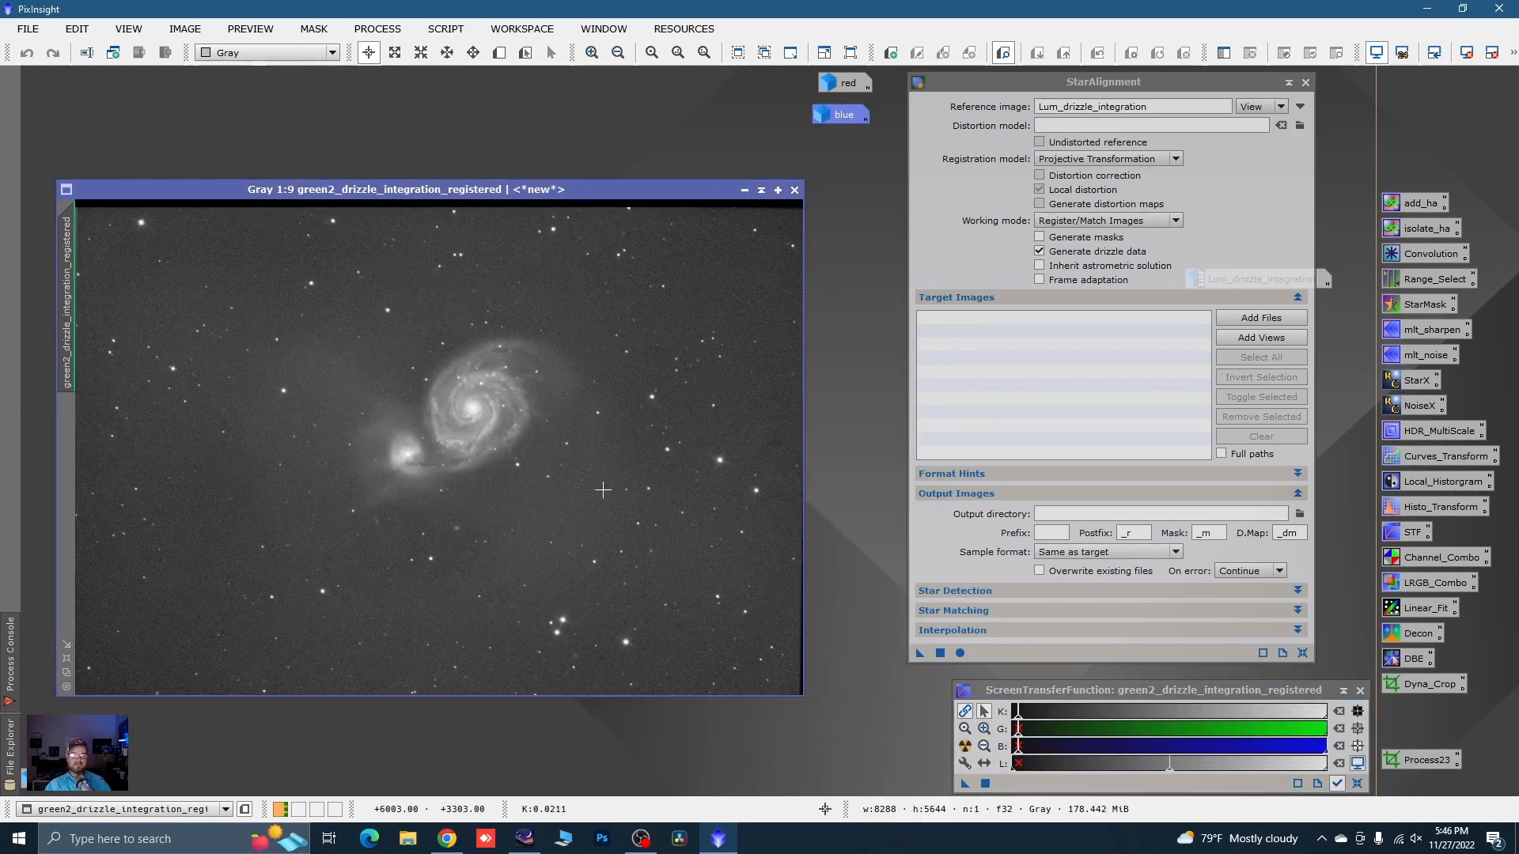
scroll(676, 628, down, 1)
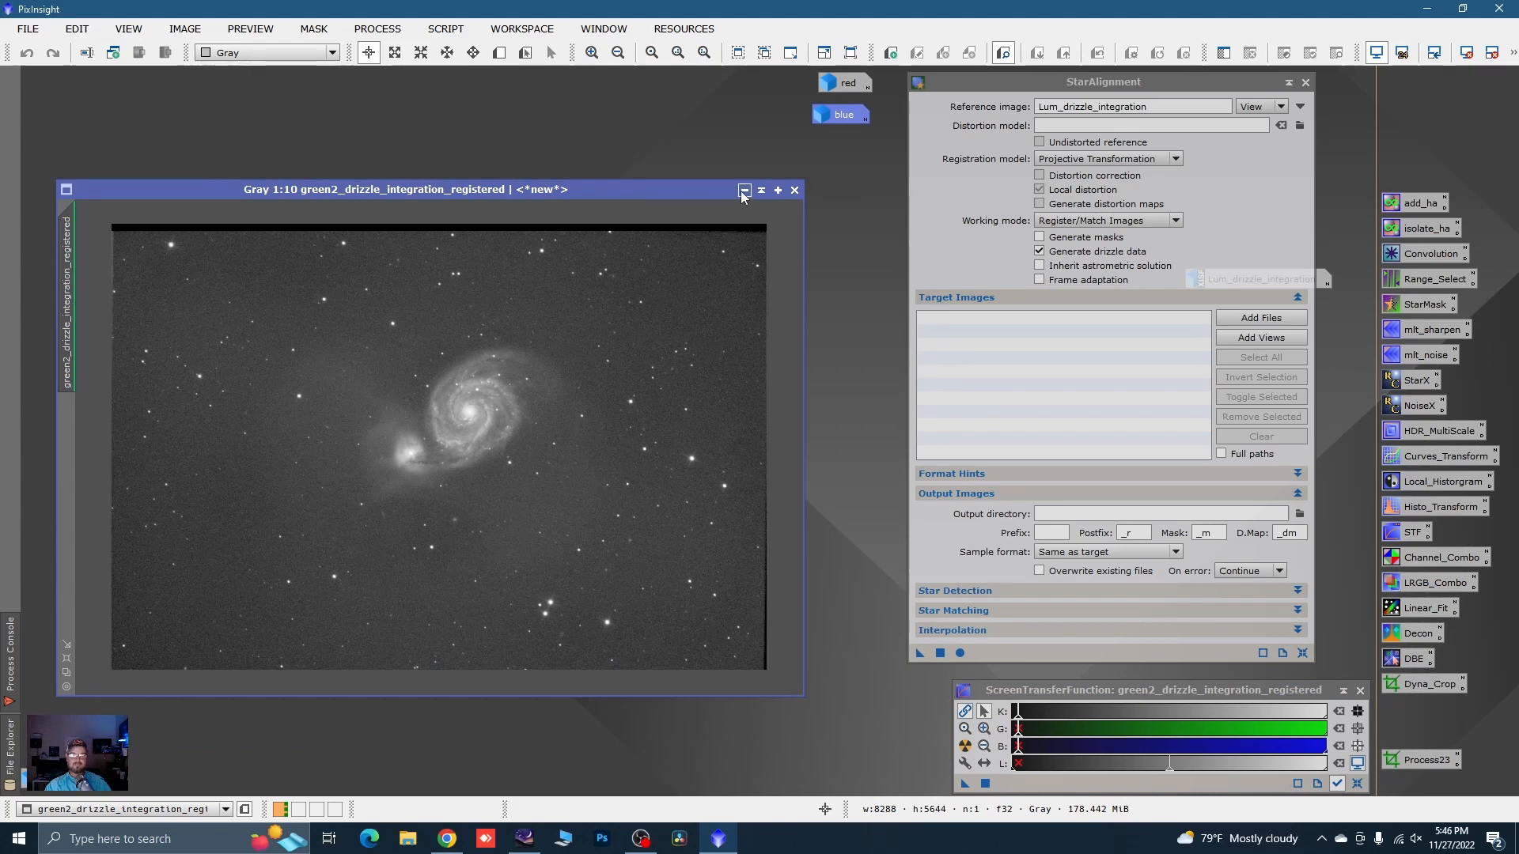
- Rename the registered green image as green
double_click(70, 282)
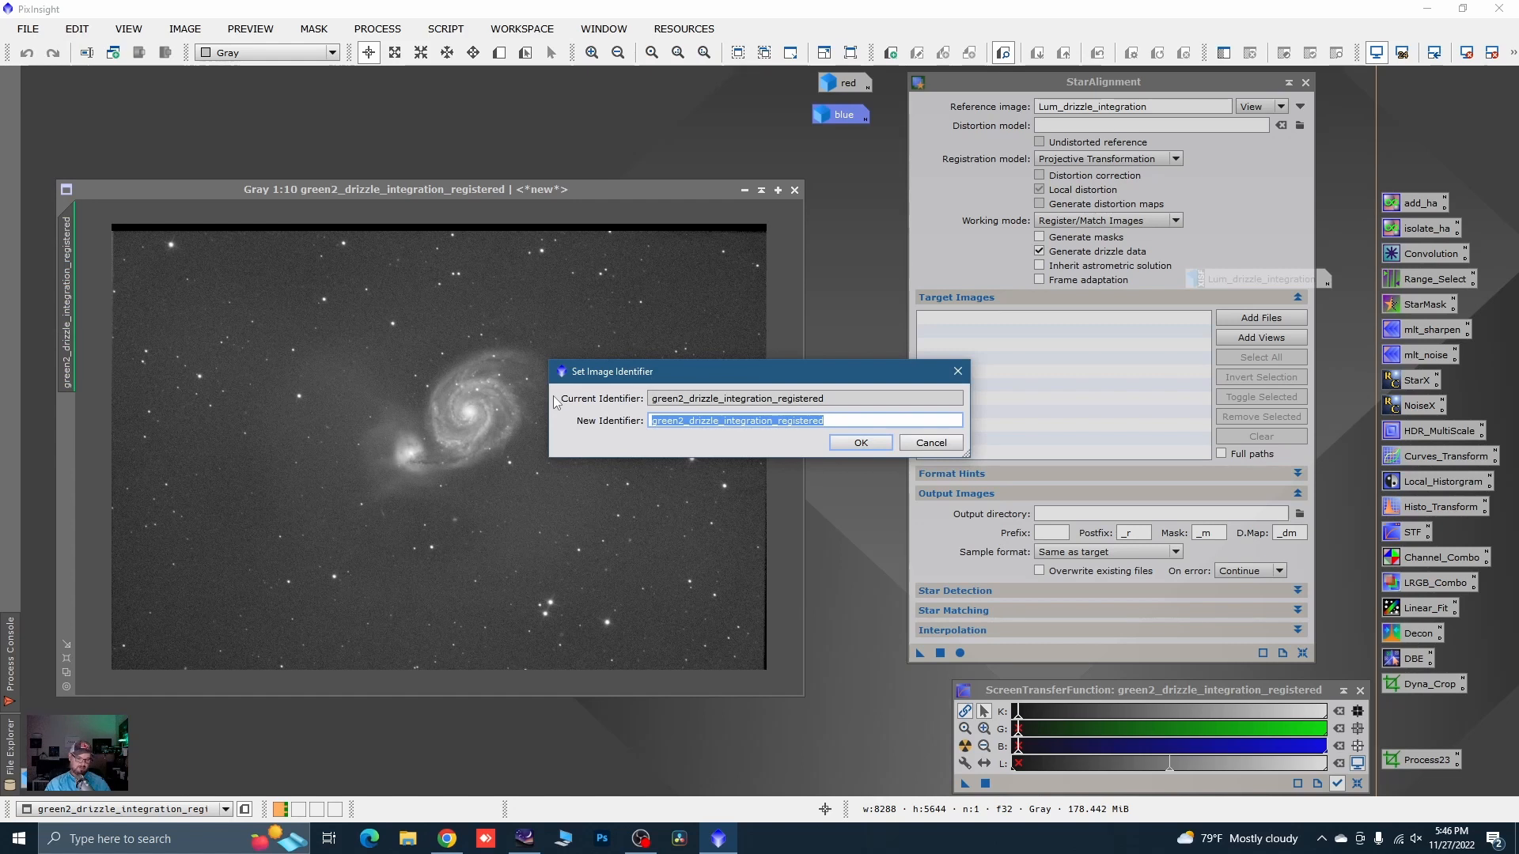
text(gr)
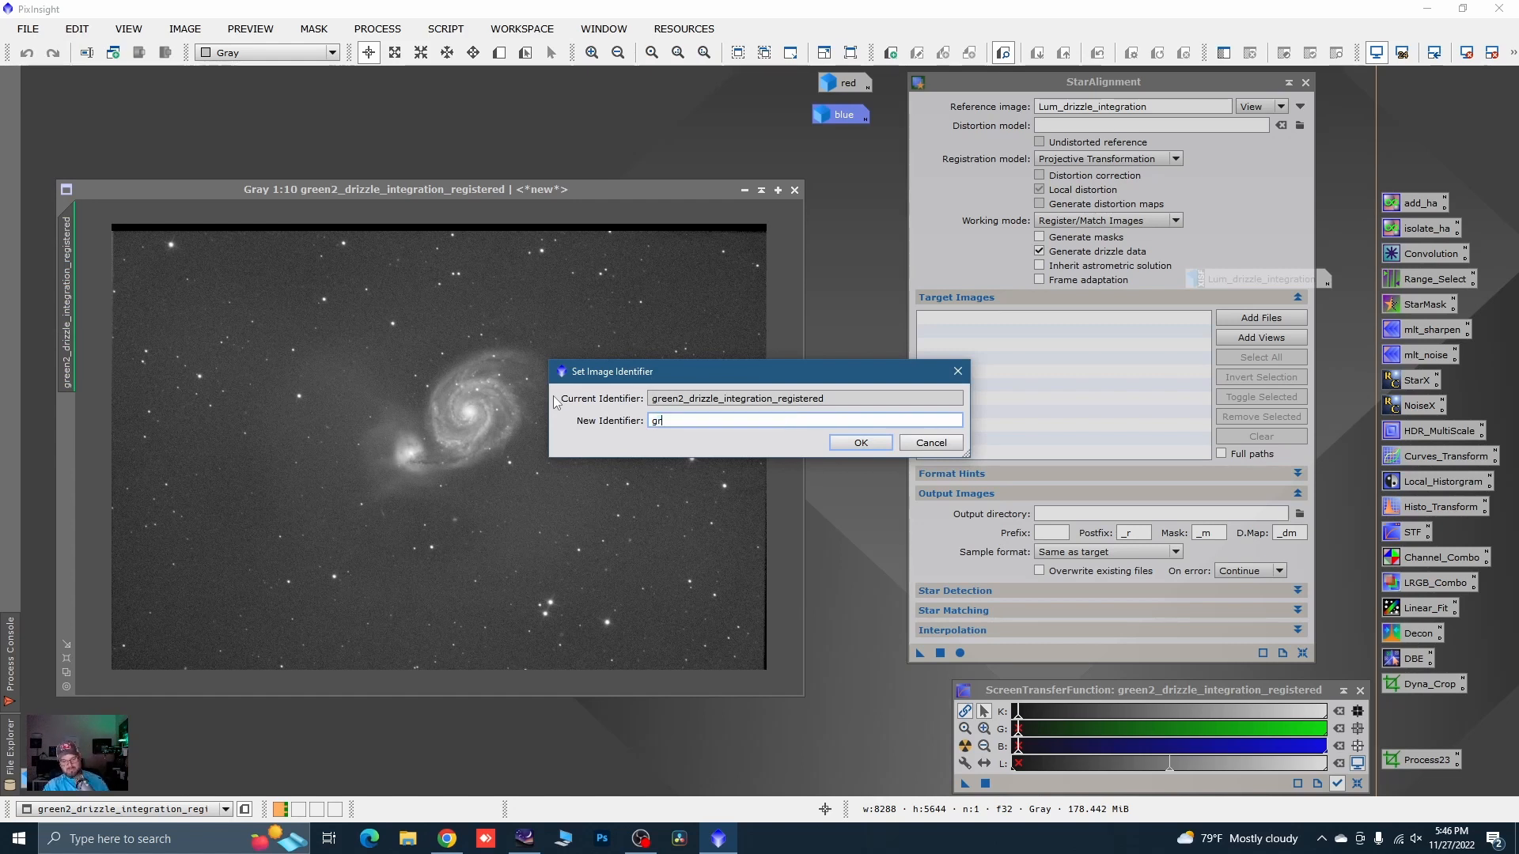
text(een)
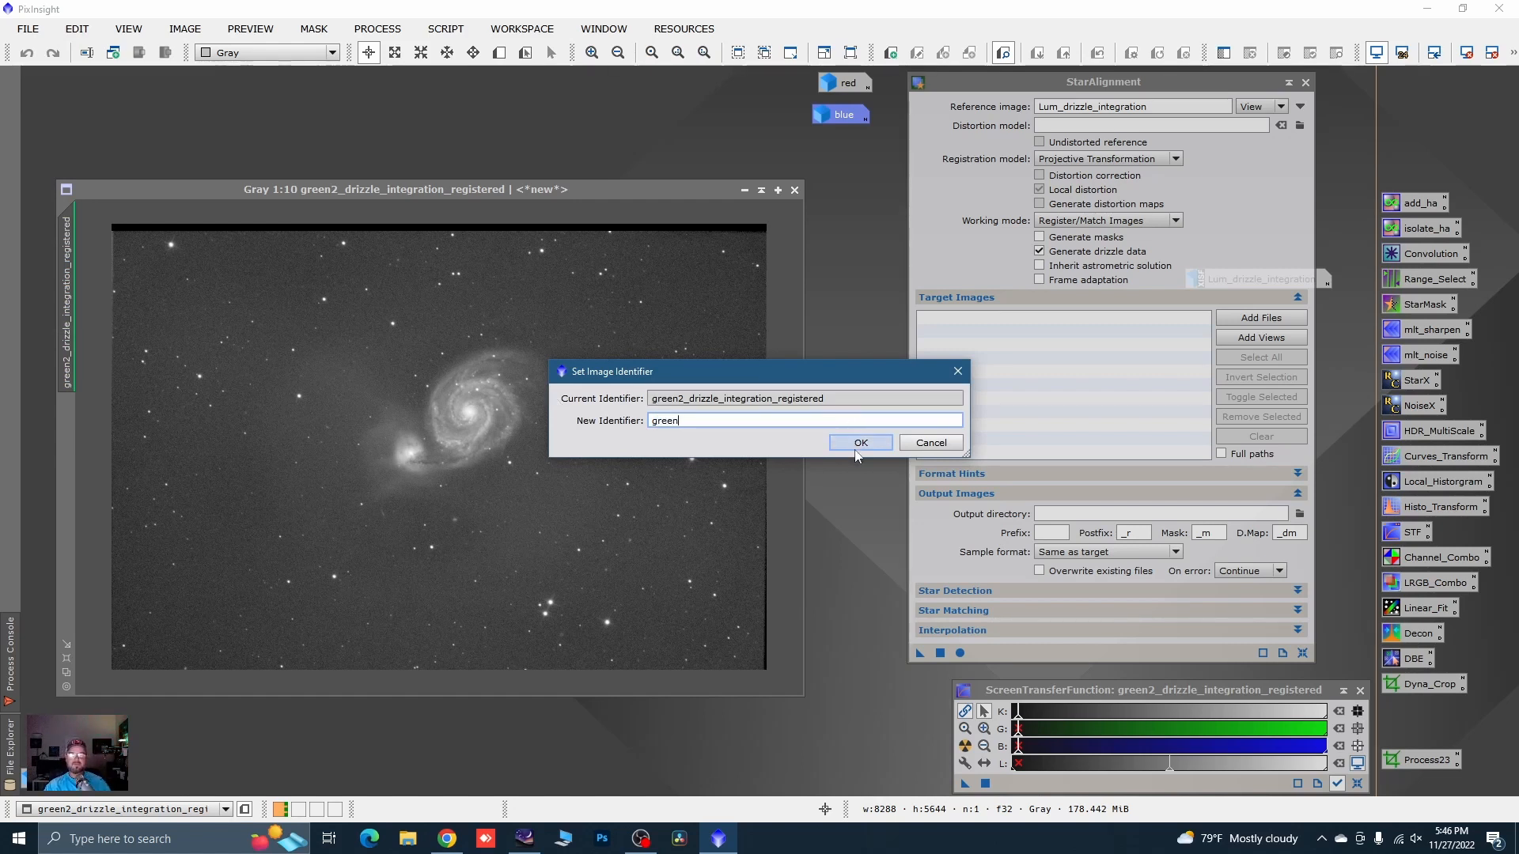
click(859, 443)
- Park the registered green image as an icon below the blue one, and close the original green integration and StarAlignment
click(745, 191)
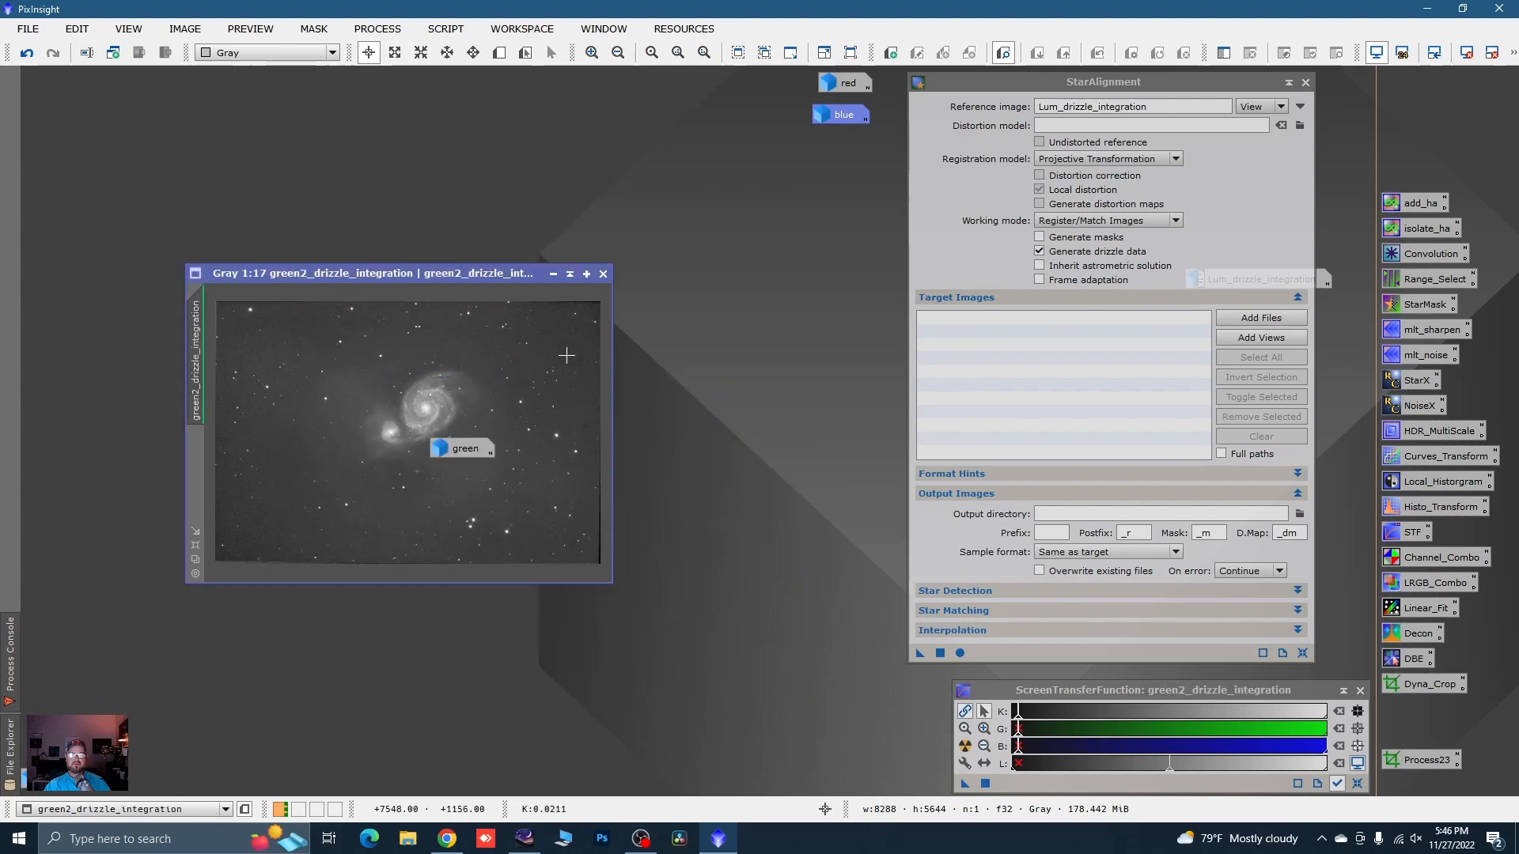
drag(476, 442, 843, 147)
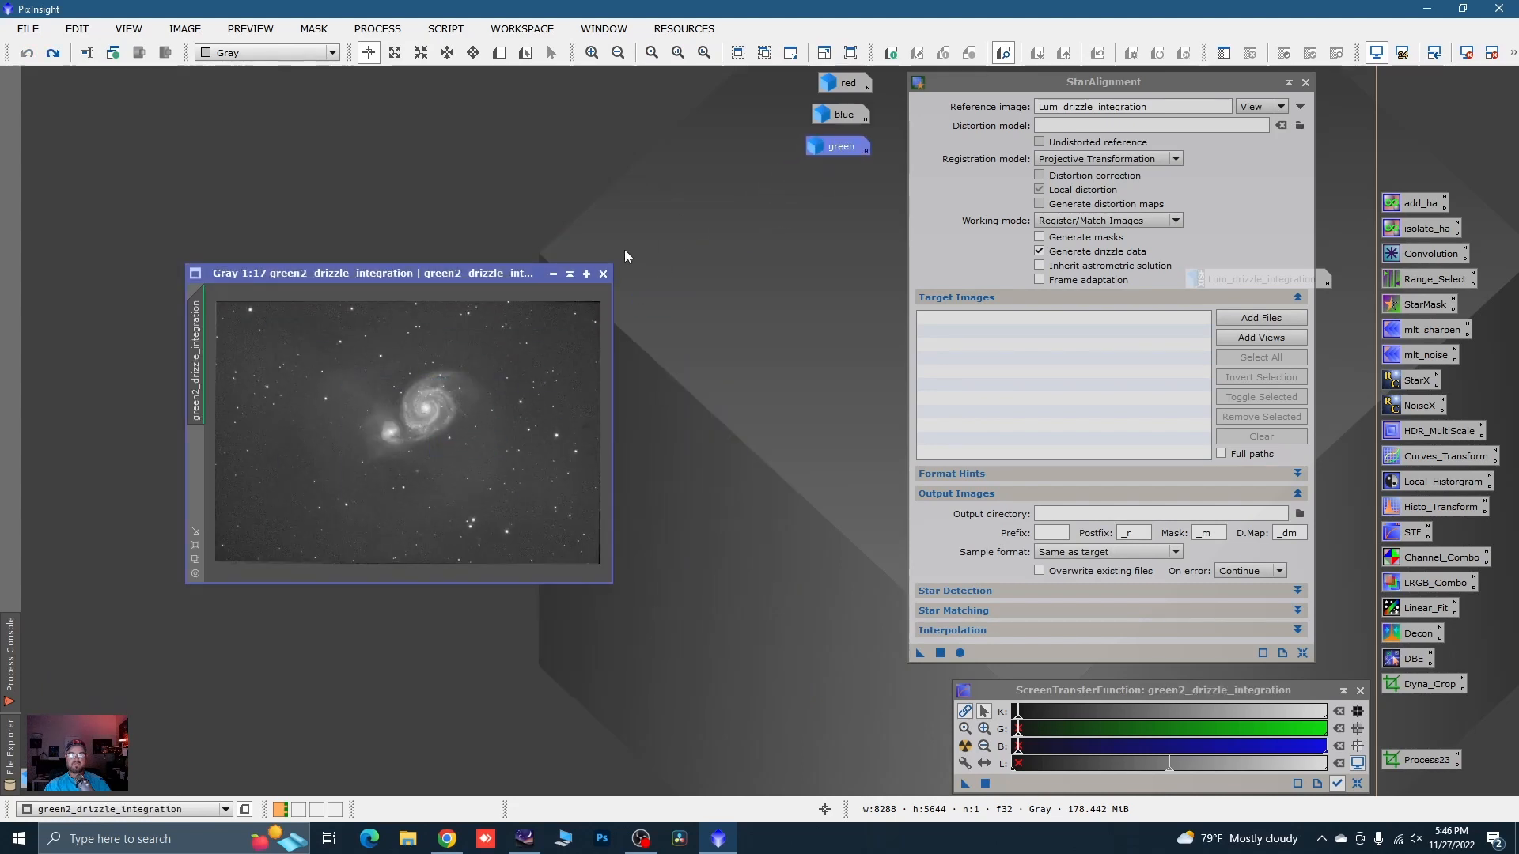
click(603, 274)
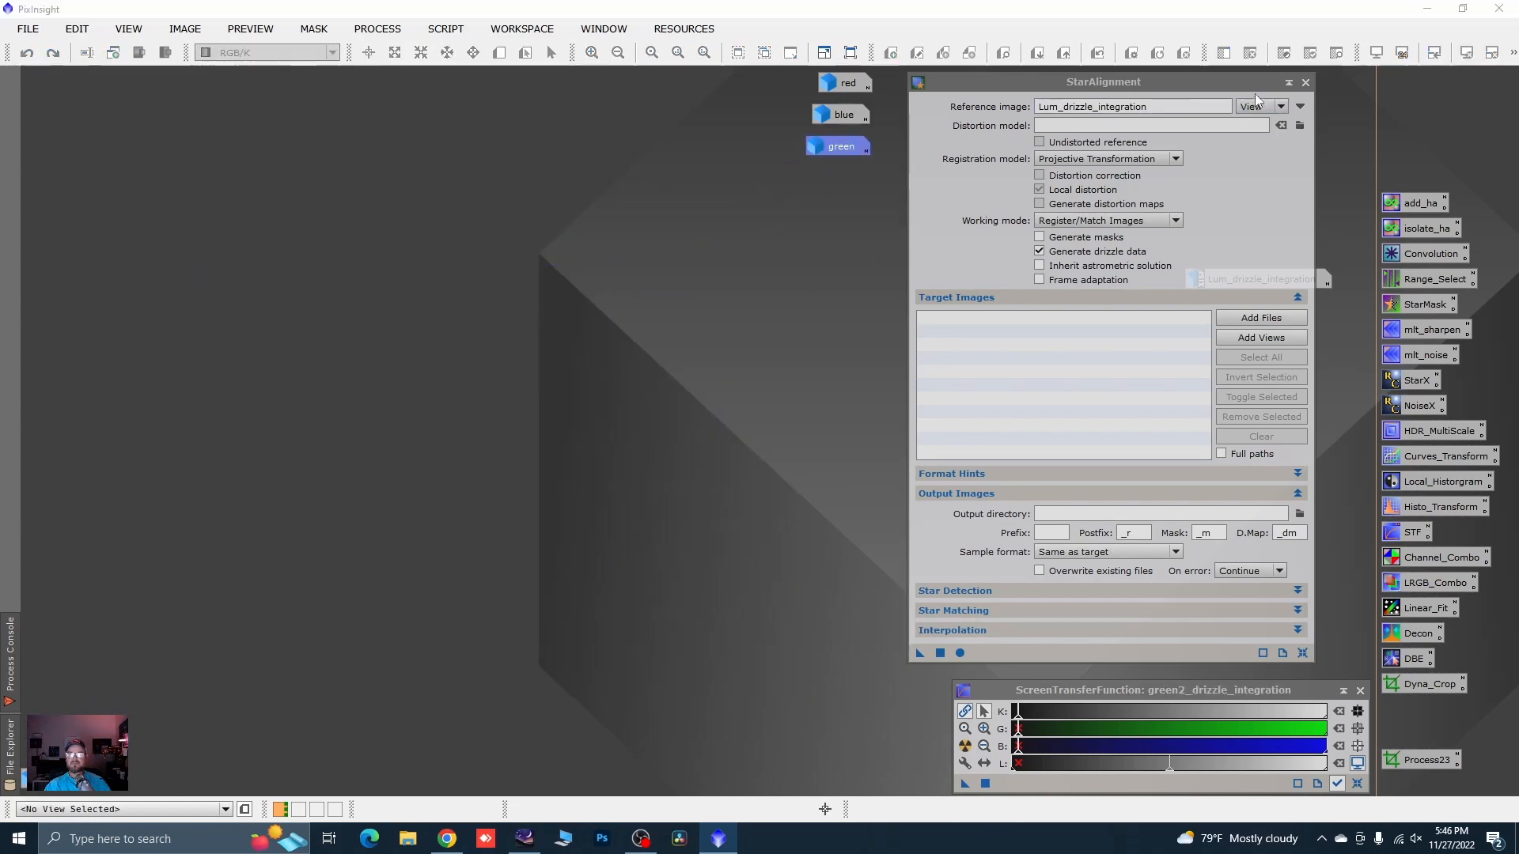
click(1305, 82)
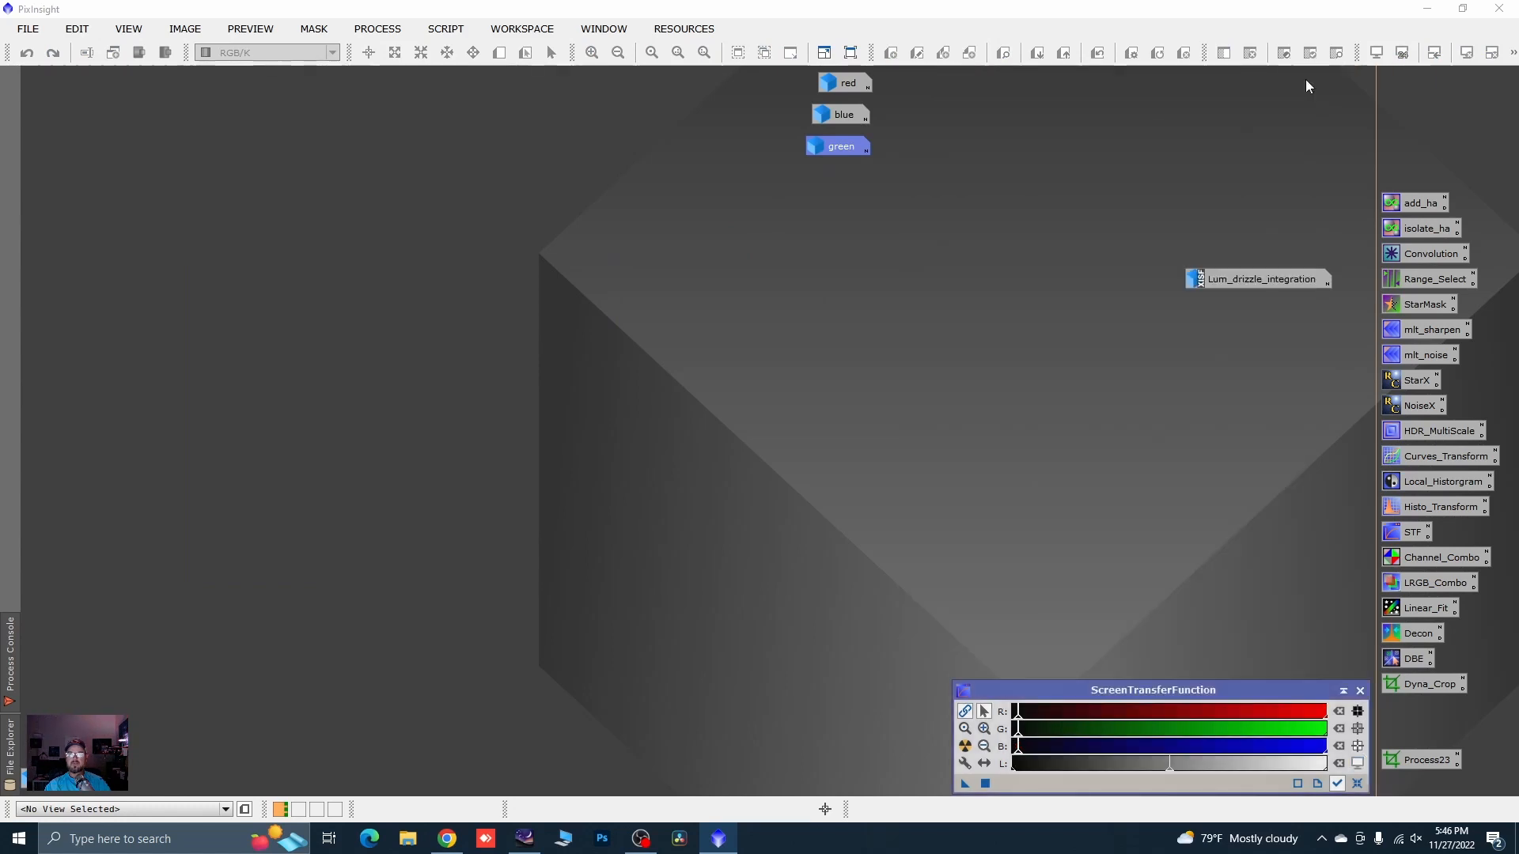
- Crop the registered red image with the saved Process23 crop and return it to its icon
double_click(838, 83)
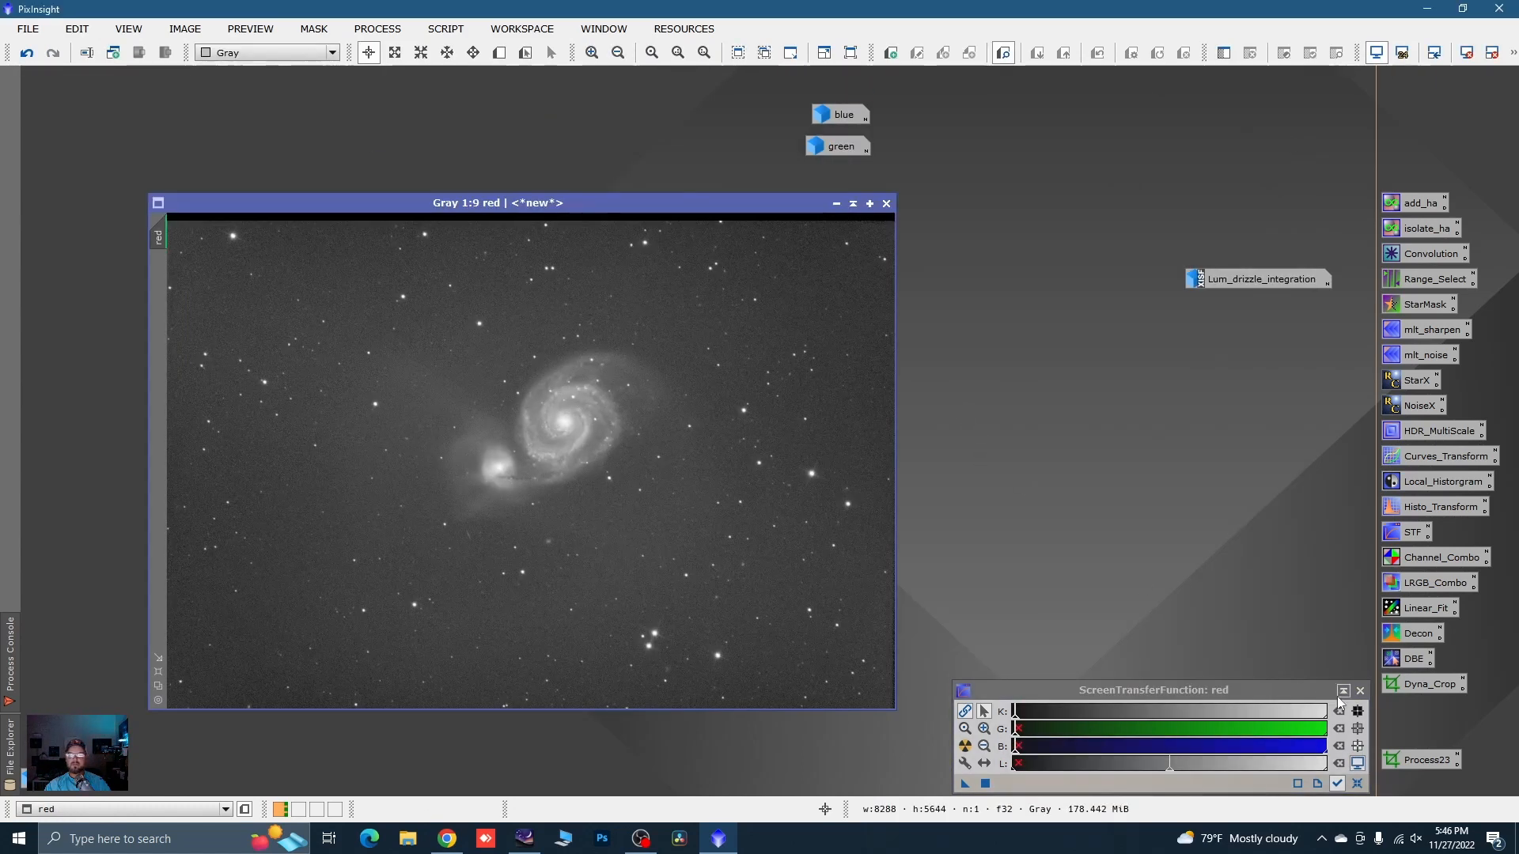
drag(1408, 758, 713, 554)
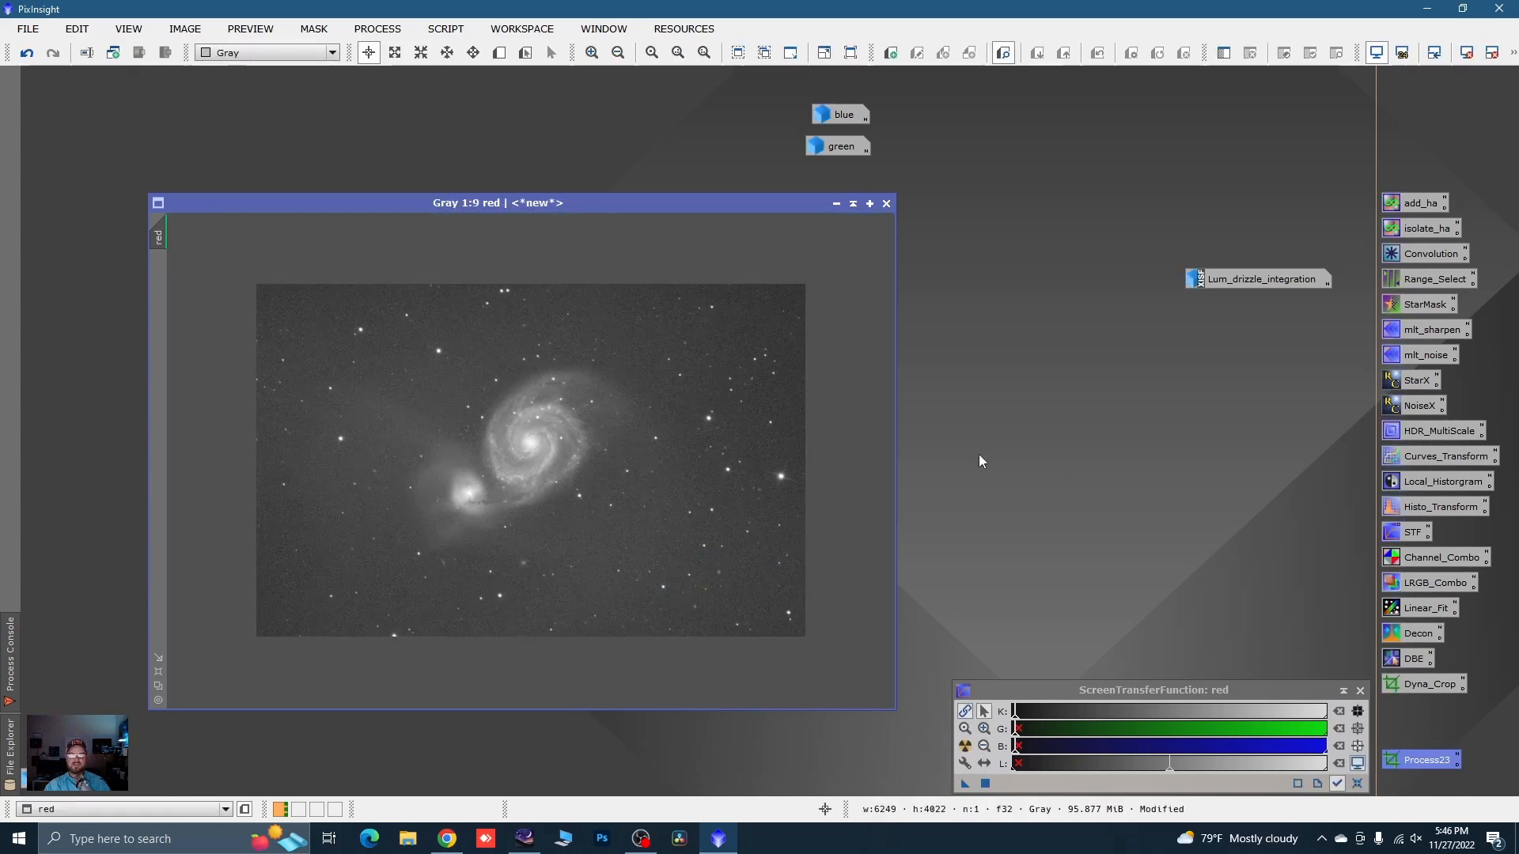
click(839, 203)
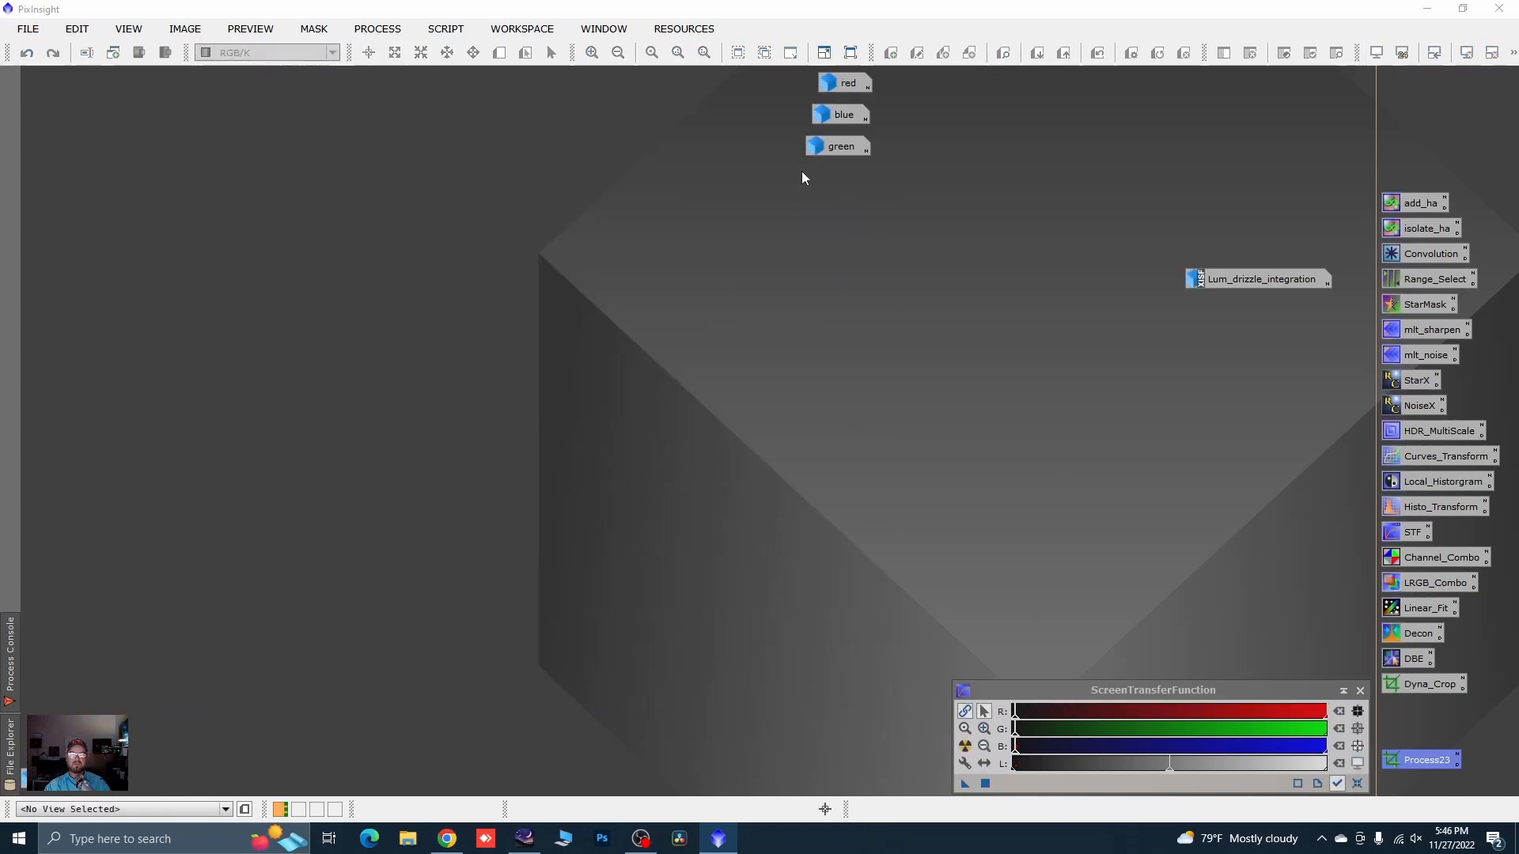
- Crop the registered blue image with the saved Process23 crop and return it to its icon
double_click(831, 116)
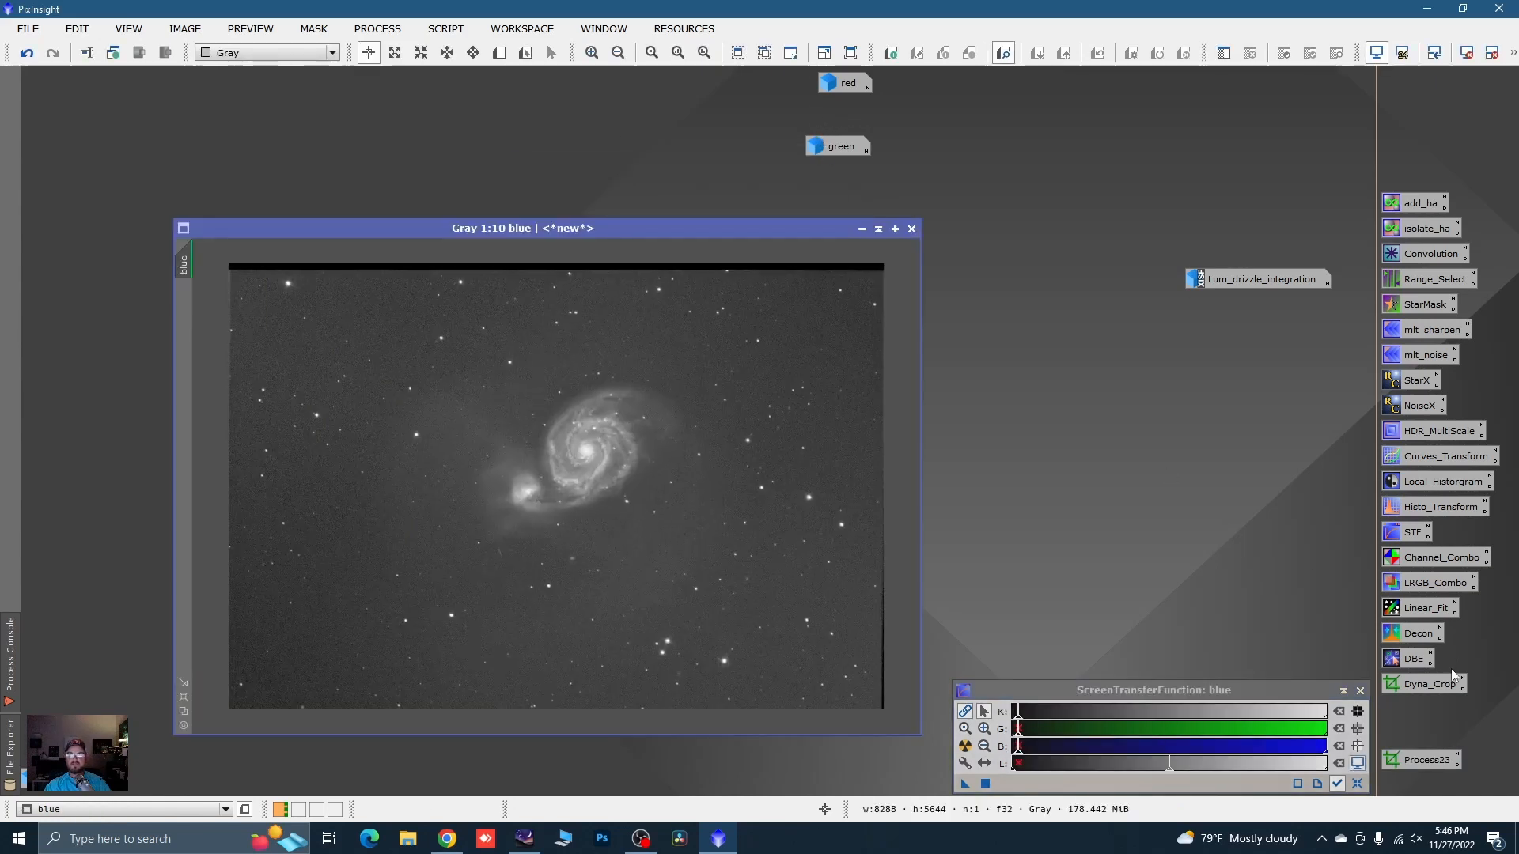
drag(1424, 760, 750, 556)
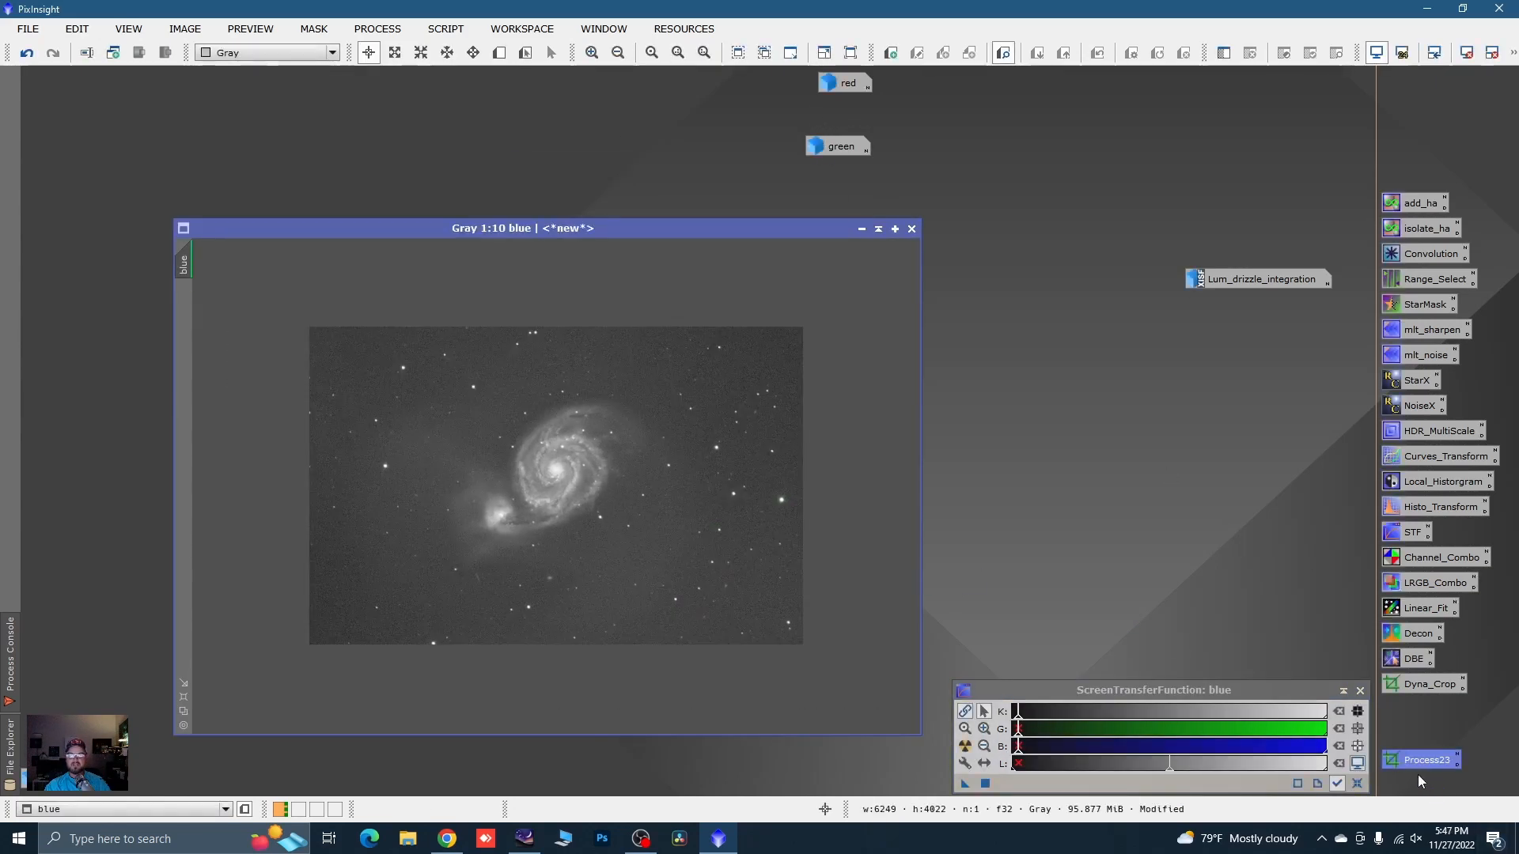
click(861, 229)
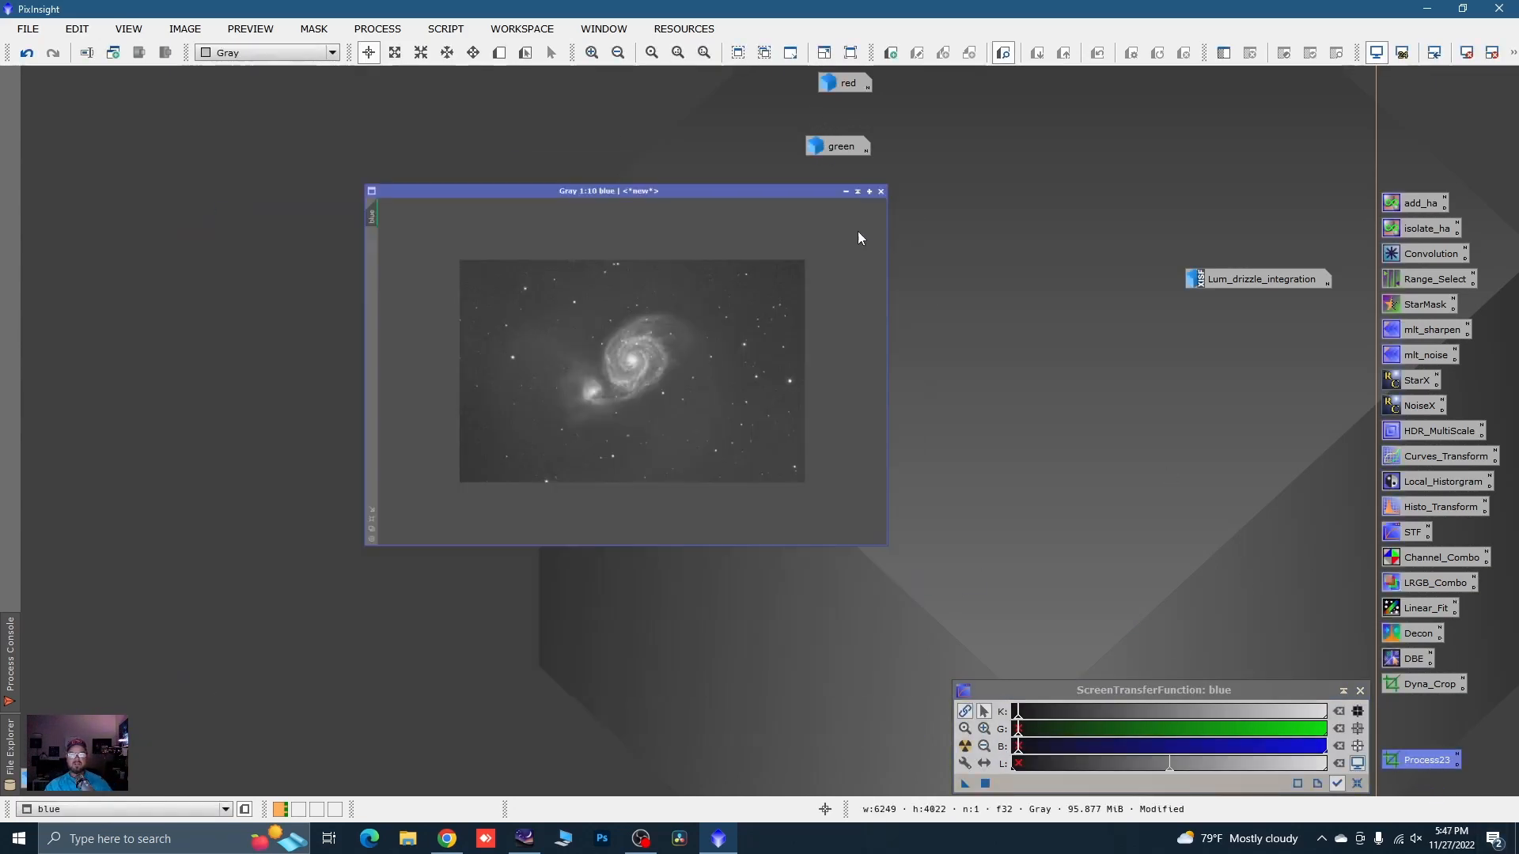
- Crop the registered green image with the saved Process23 crop and return it to its icon
double_click(836, 146)
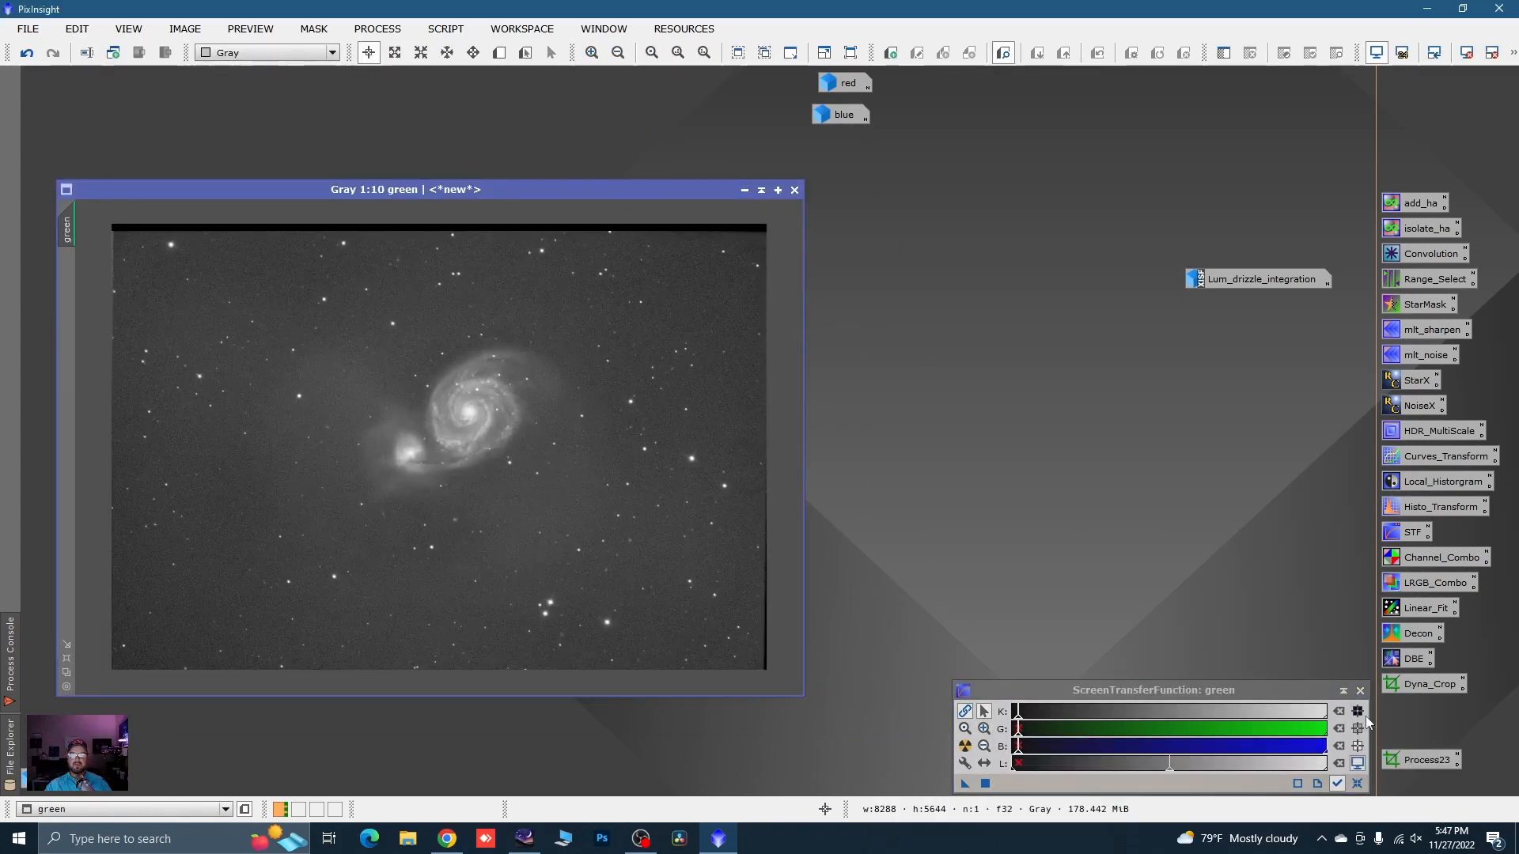
drag(1418, 758, 619, 478)
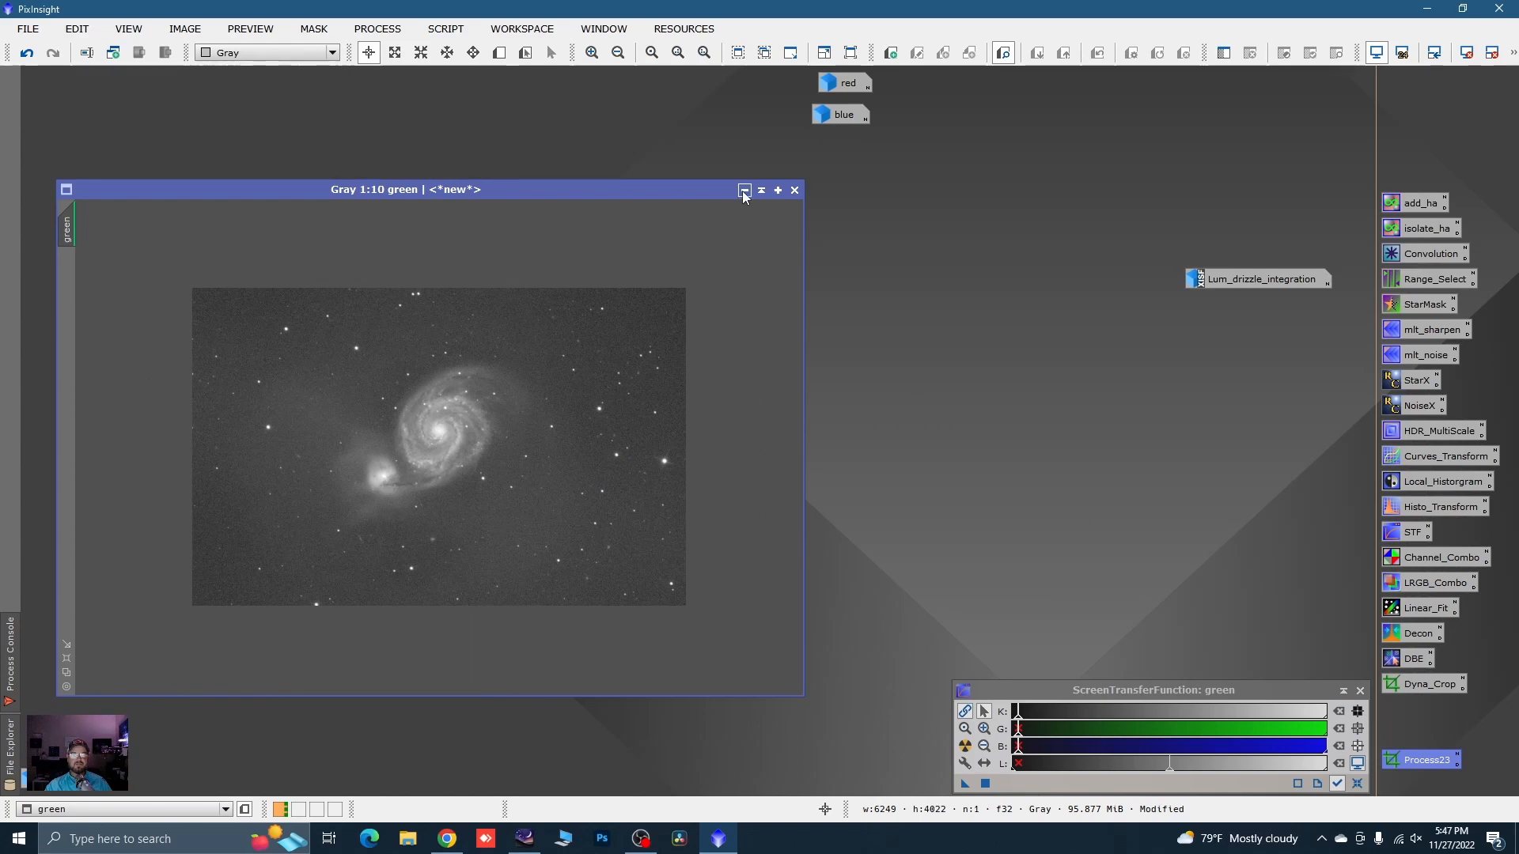
click(742, 191)
- Restore the luminance integration, crop it with the saved Process23 crop and move its window clear of the colour icons
double_click(1216, 278)
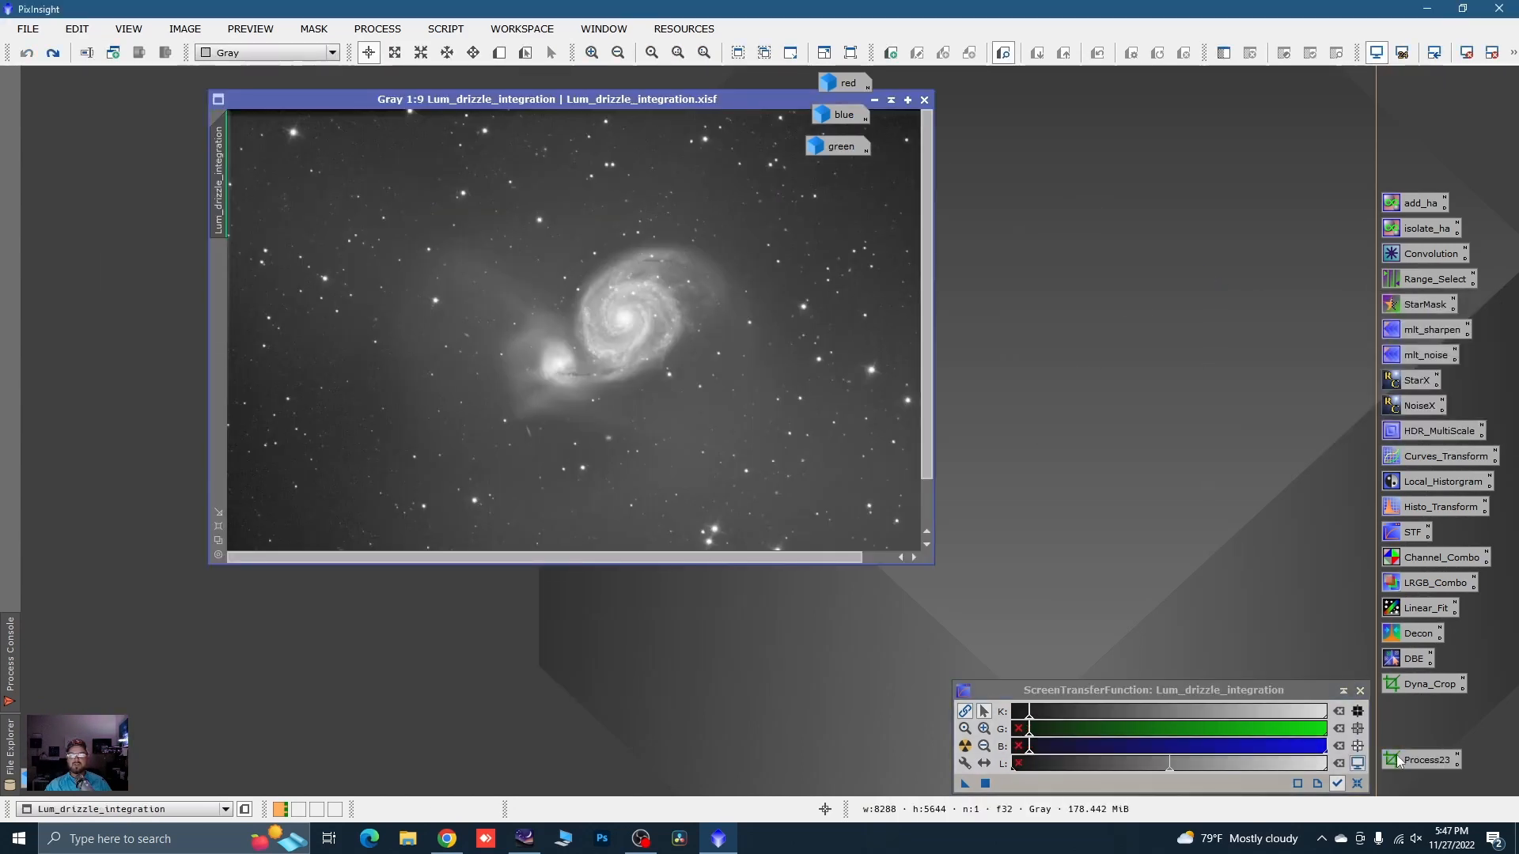
drag(1416, 766, 877, 472)
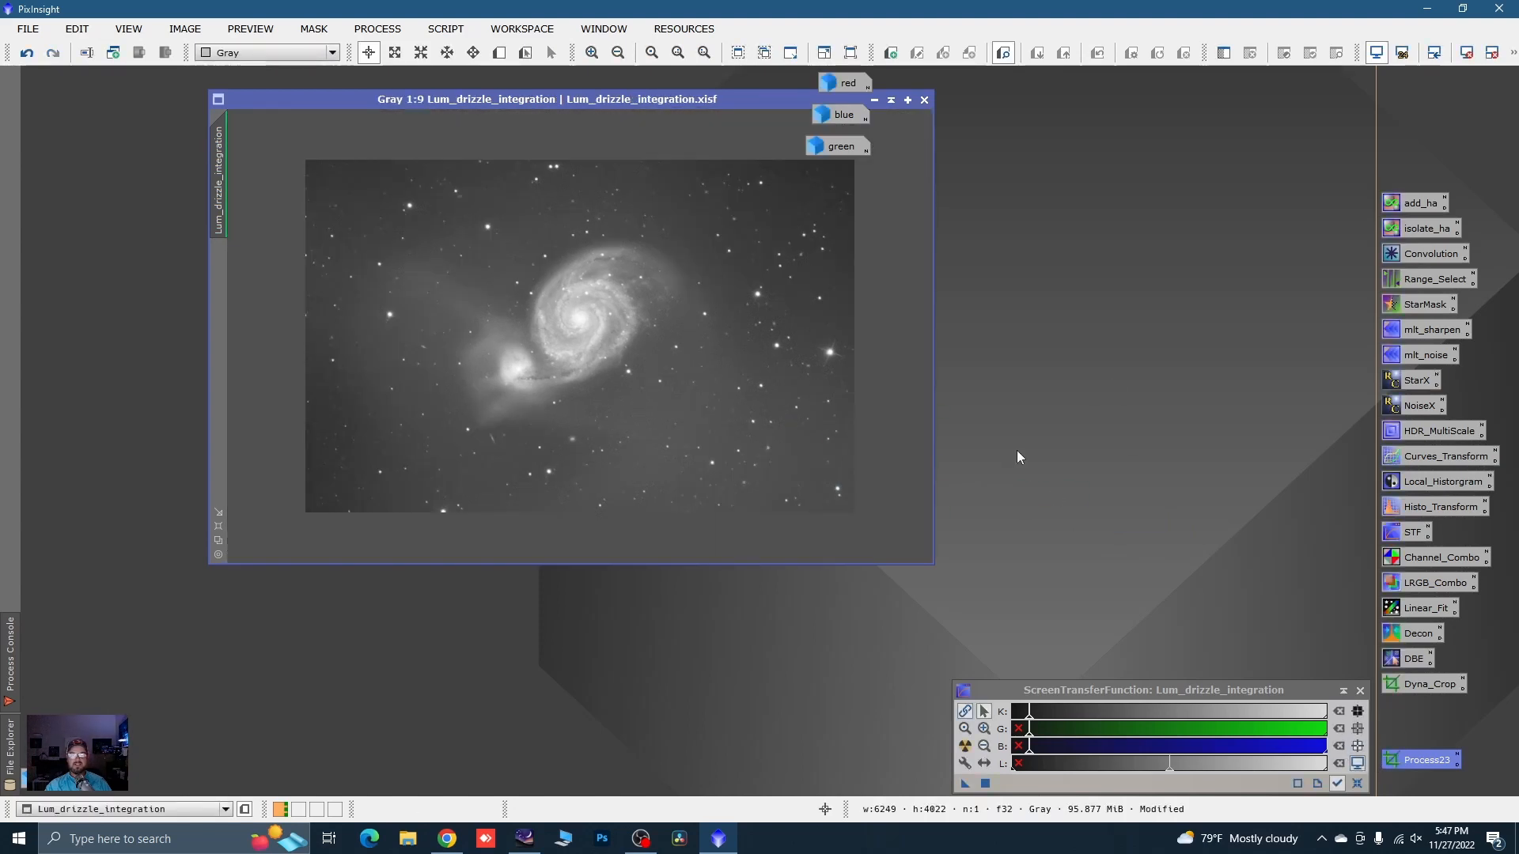
drag(762, 99, 715, 171)
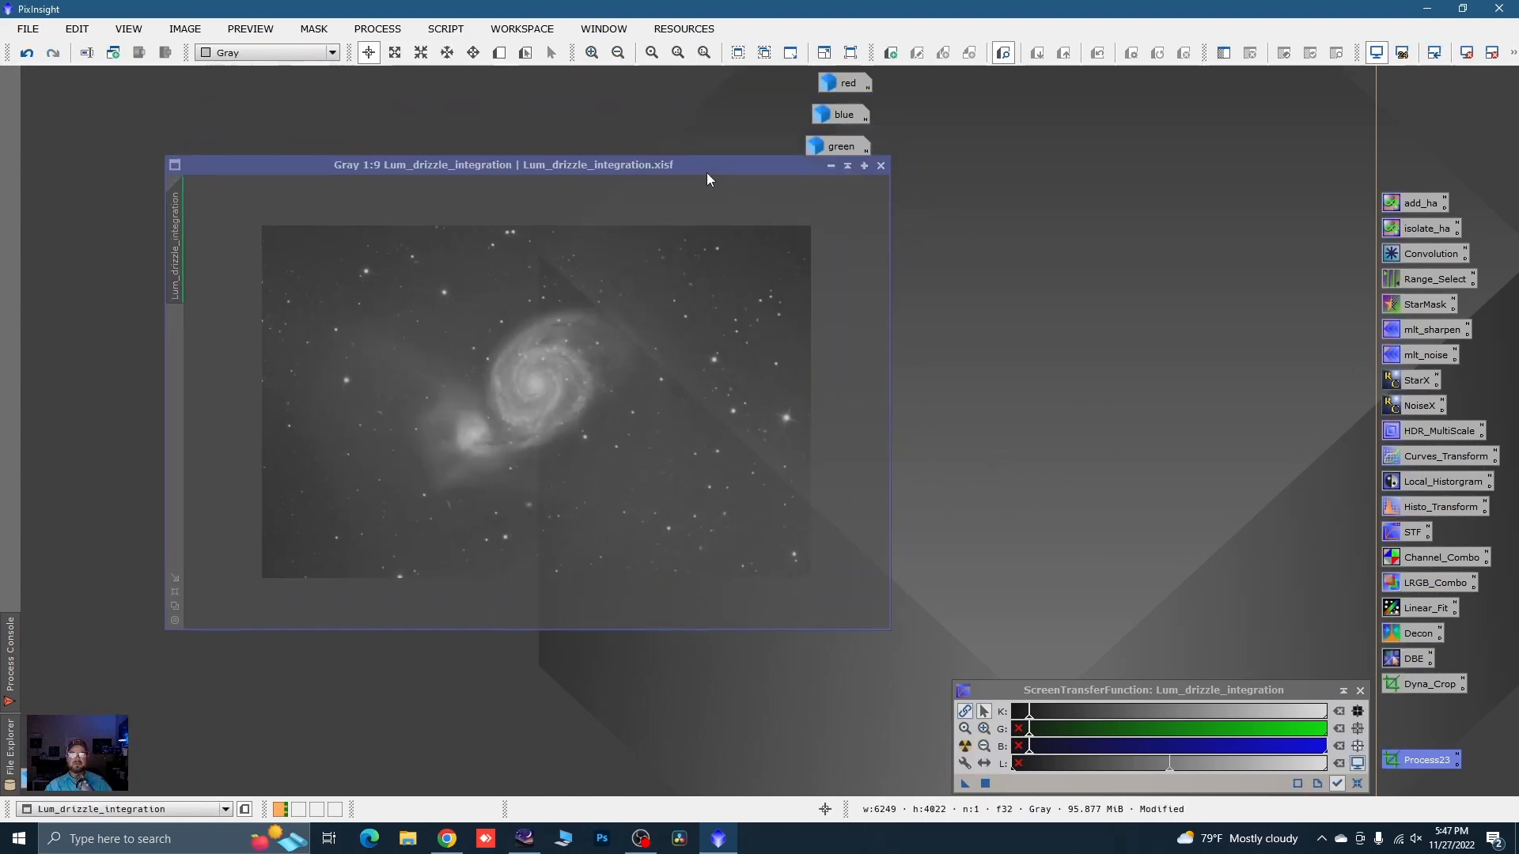
- Stack the red, blue and green image icons just above the column of process icons
drag(806, 73, 837, 136)
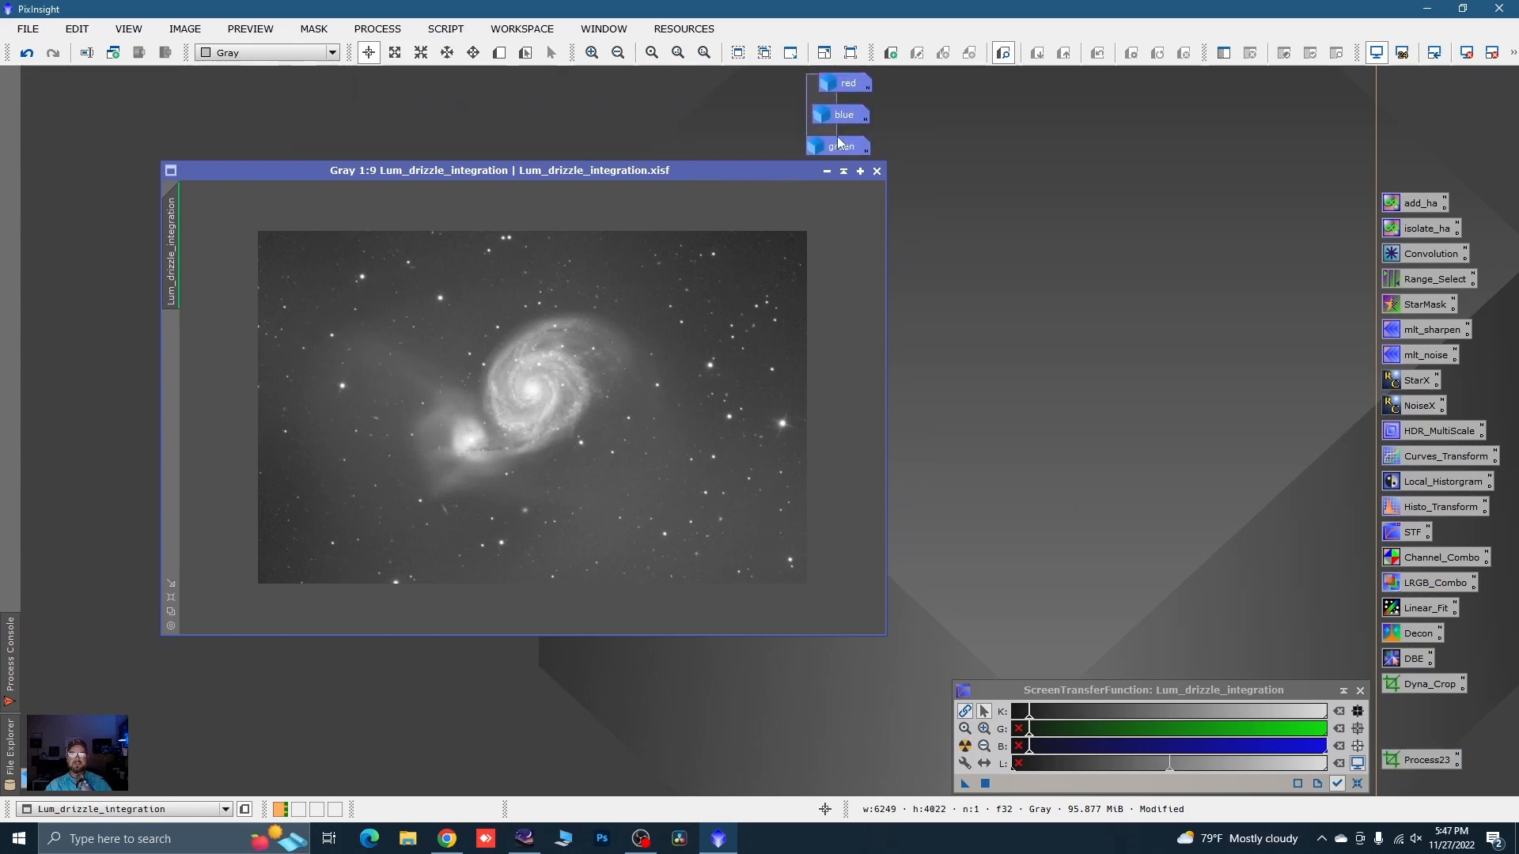
drag(1183, 141, 1345, 173)
click(1328, 206)
click(1335, 129)
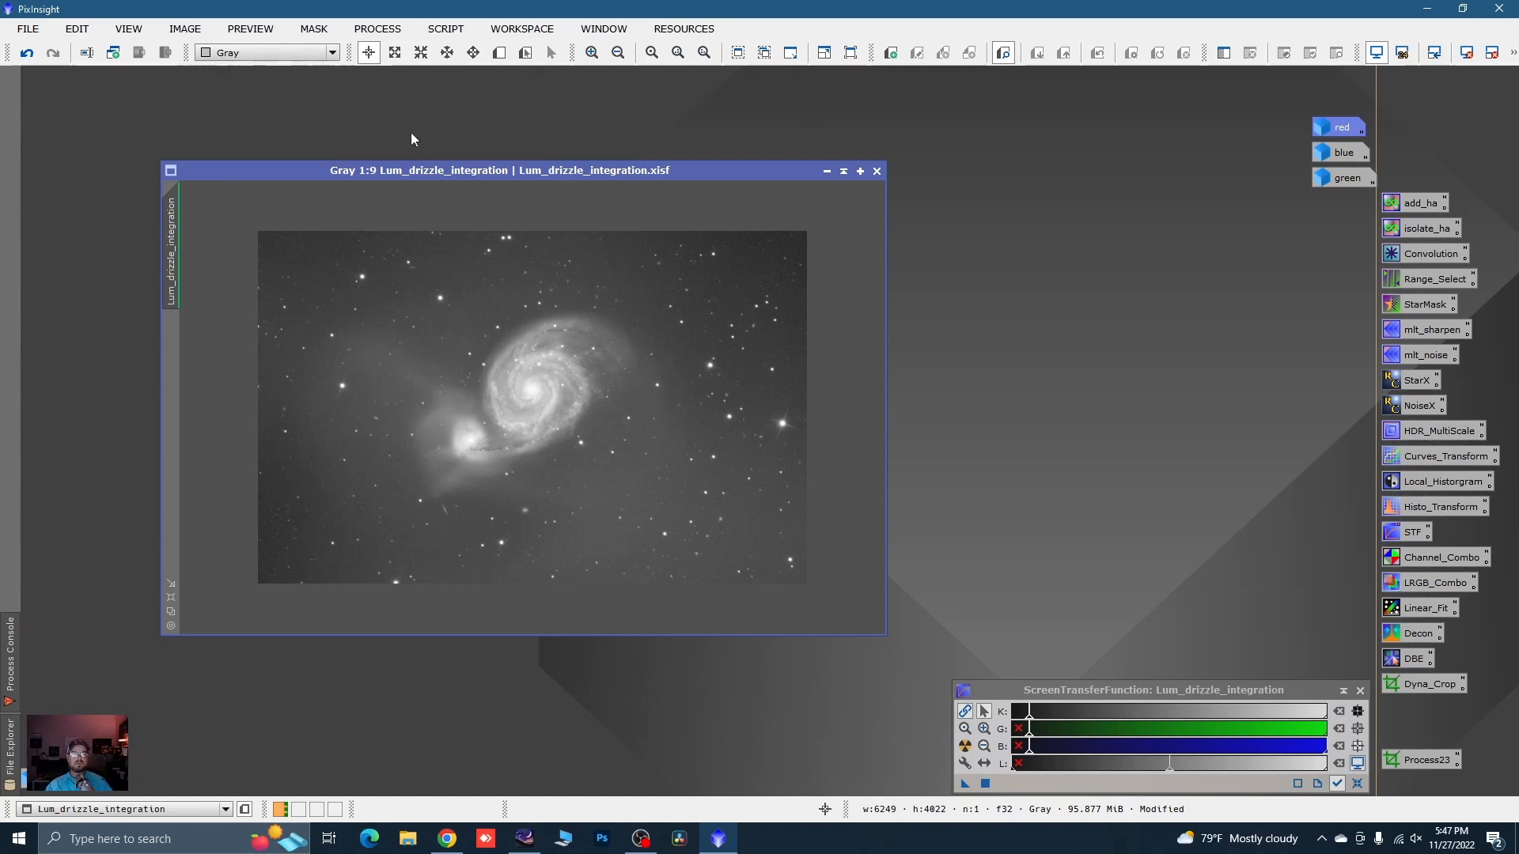
- Reposition the cropped luminance image window near the workspace's upper corner and enlarge it slightly
drag(291, 168, 291, 155)
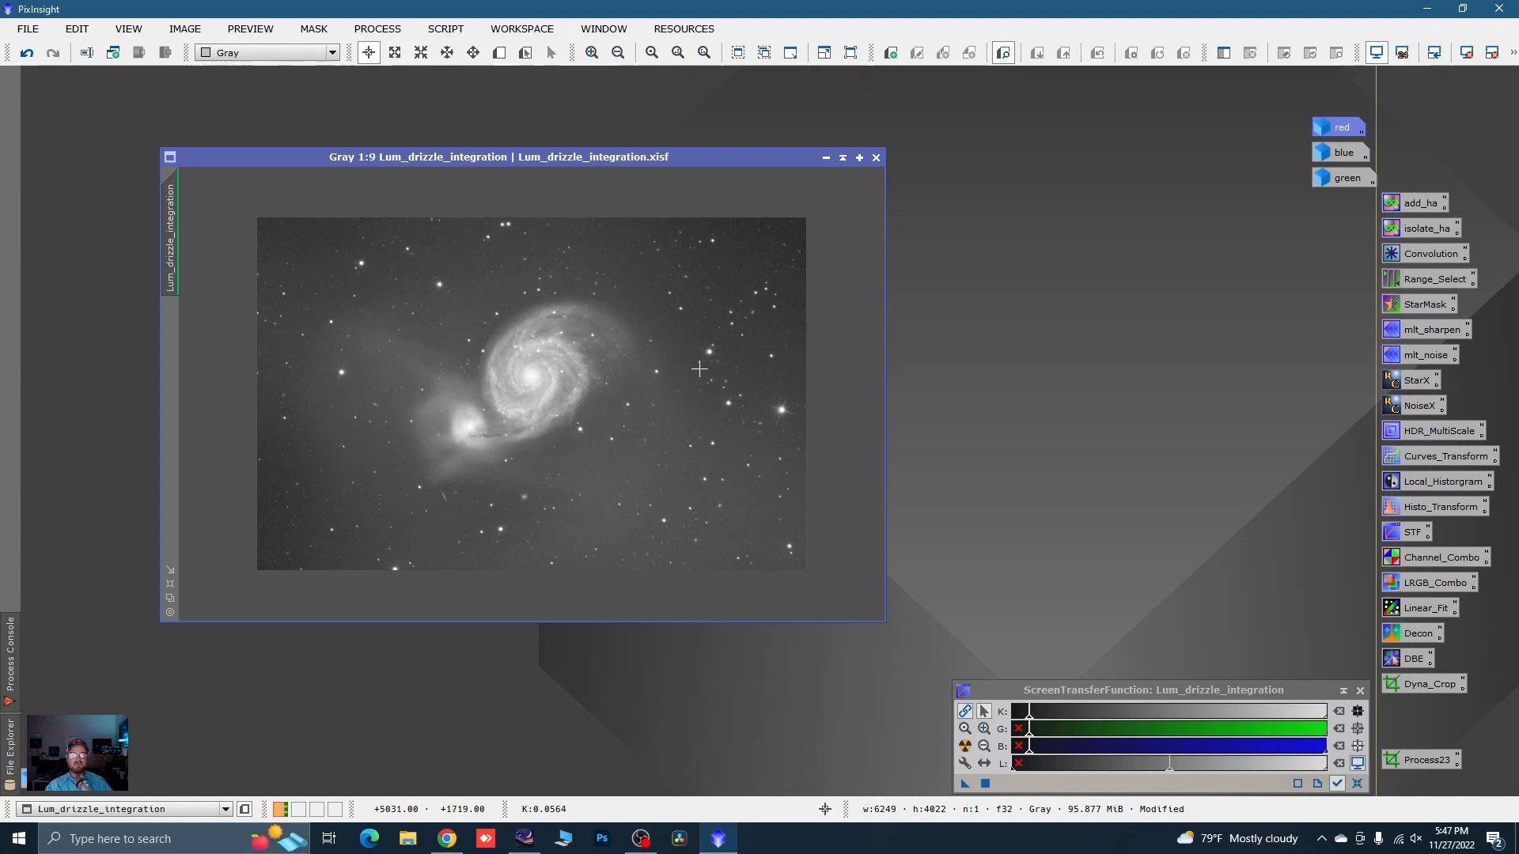
scroll(577, 372, up, 5)
scroll(577, 373, down, 4)
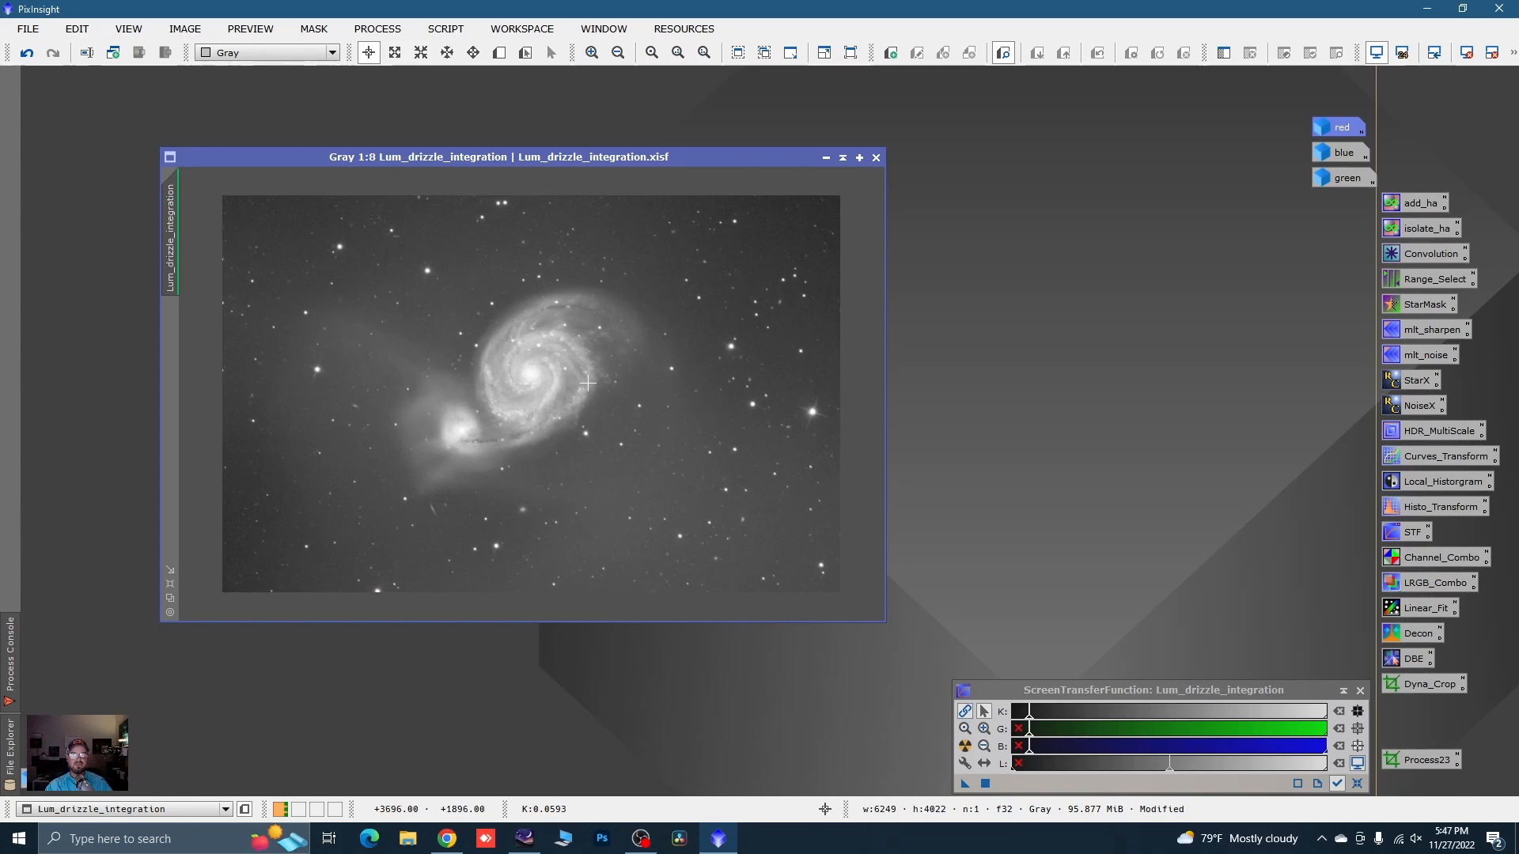
drag(434, 159, 375, 128)
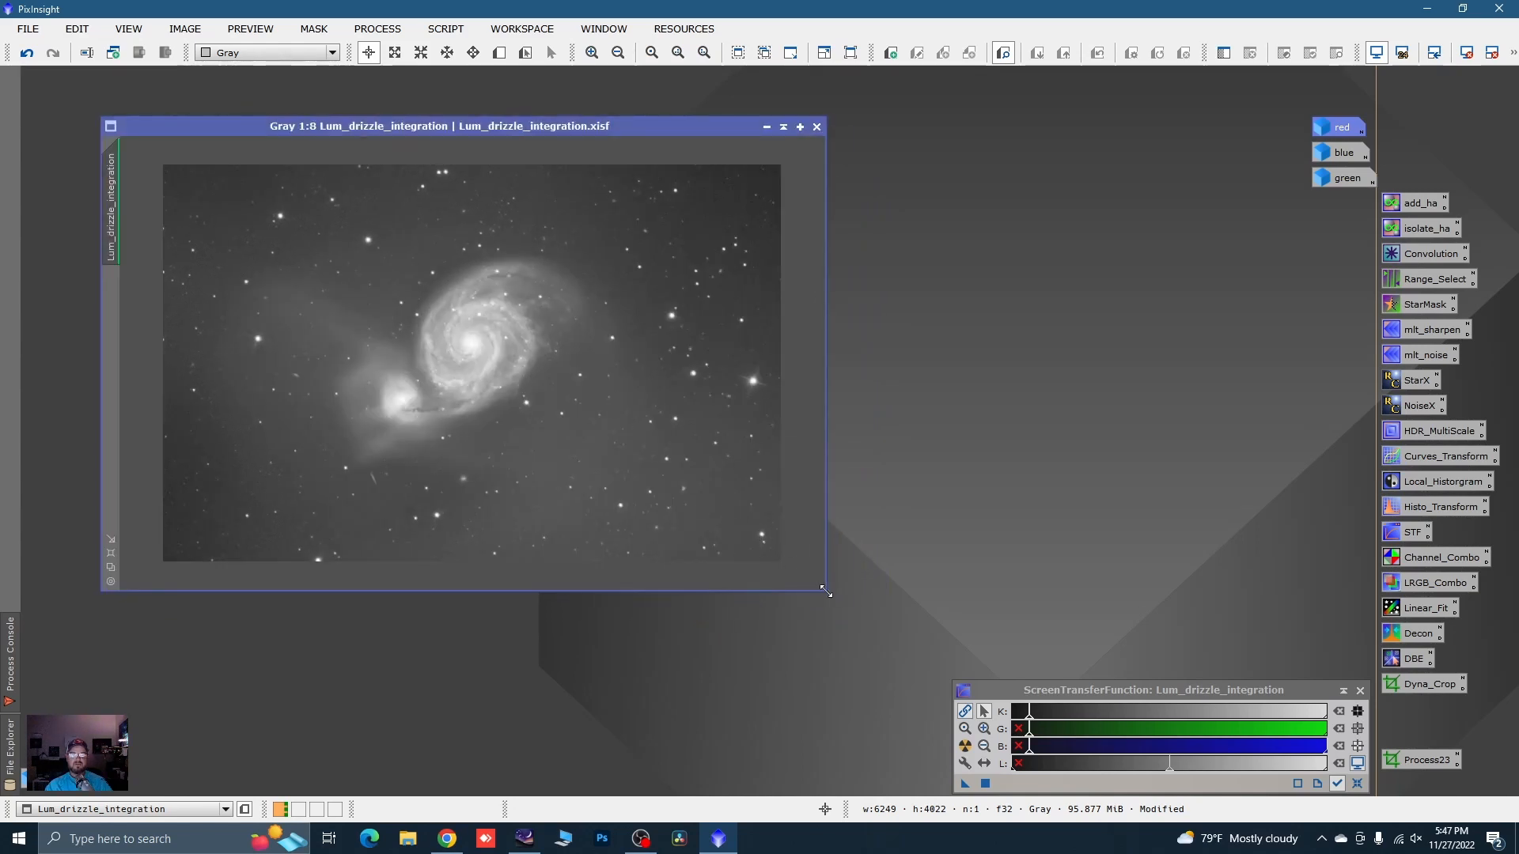
drag(825, 592, 842, 615)
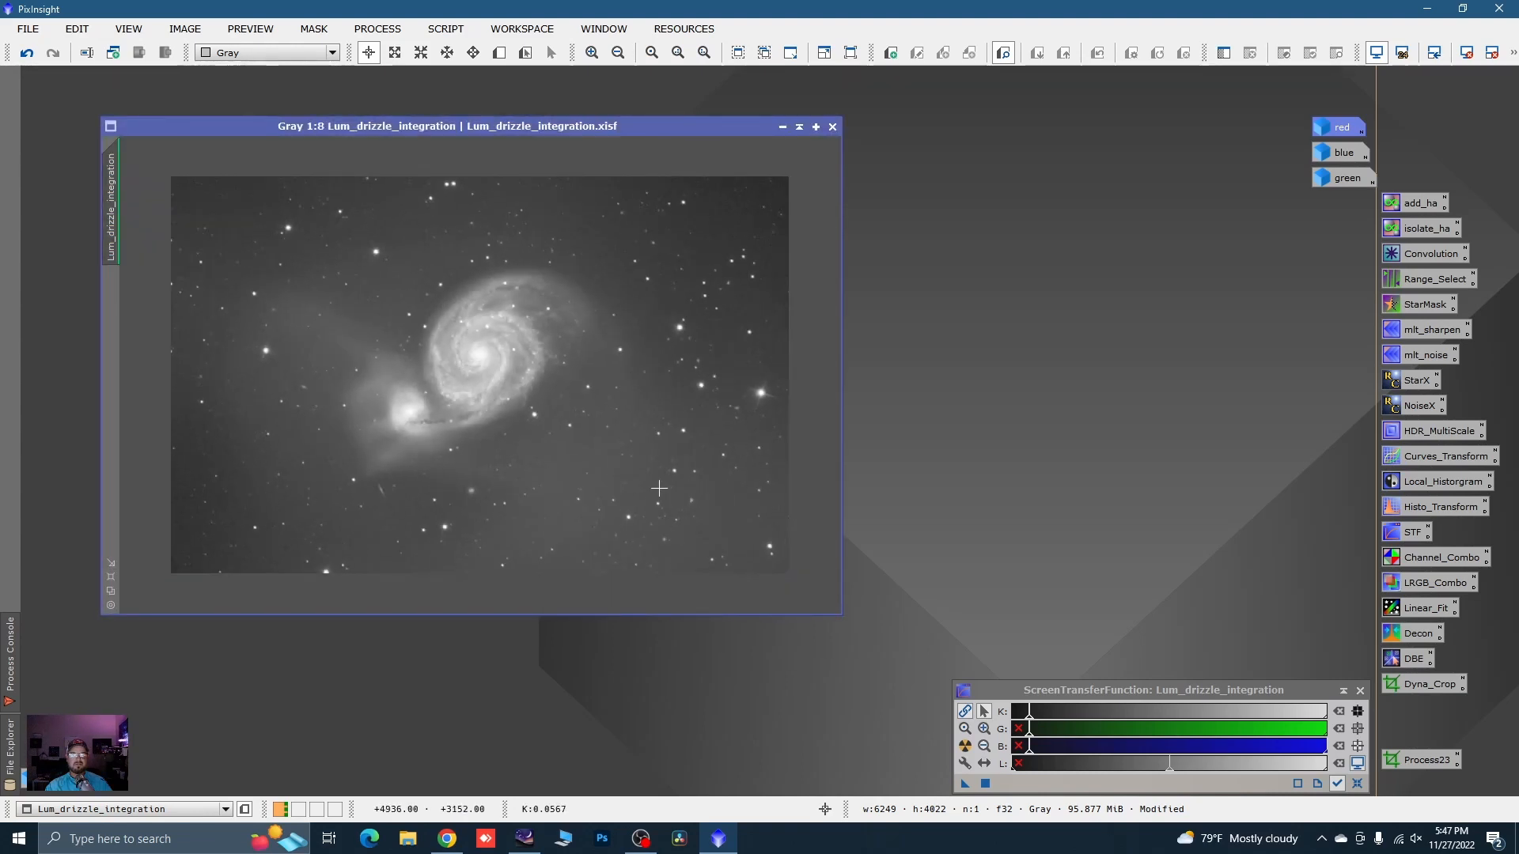
- Start DynamicBackgroundExtraction with the cropped luminance image as its target view
click(382, 32)
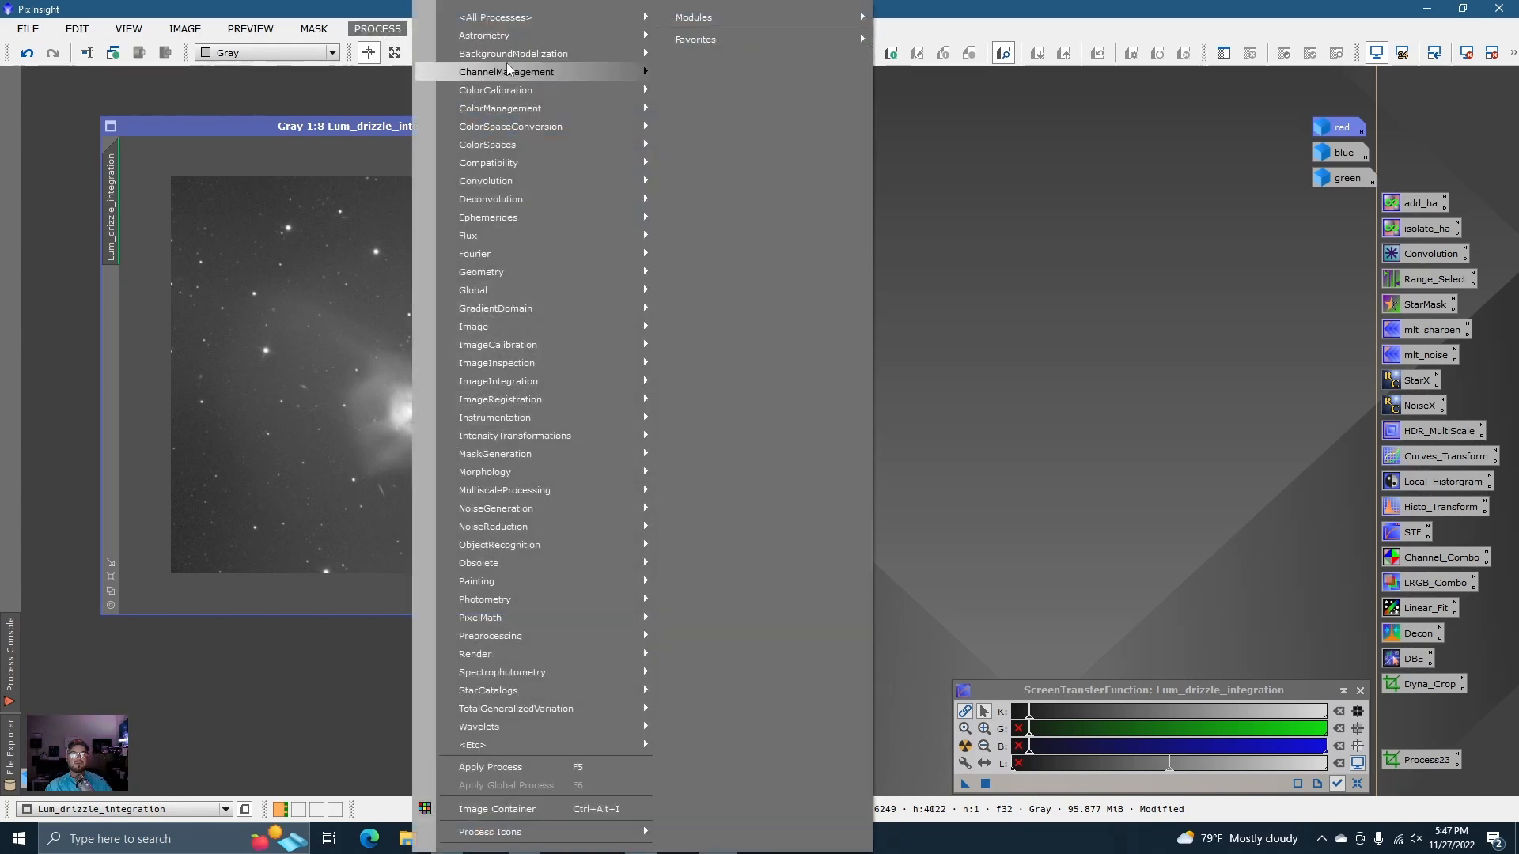
mouse_move(510, 54)
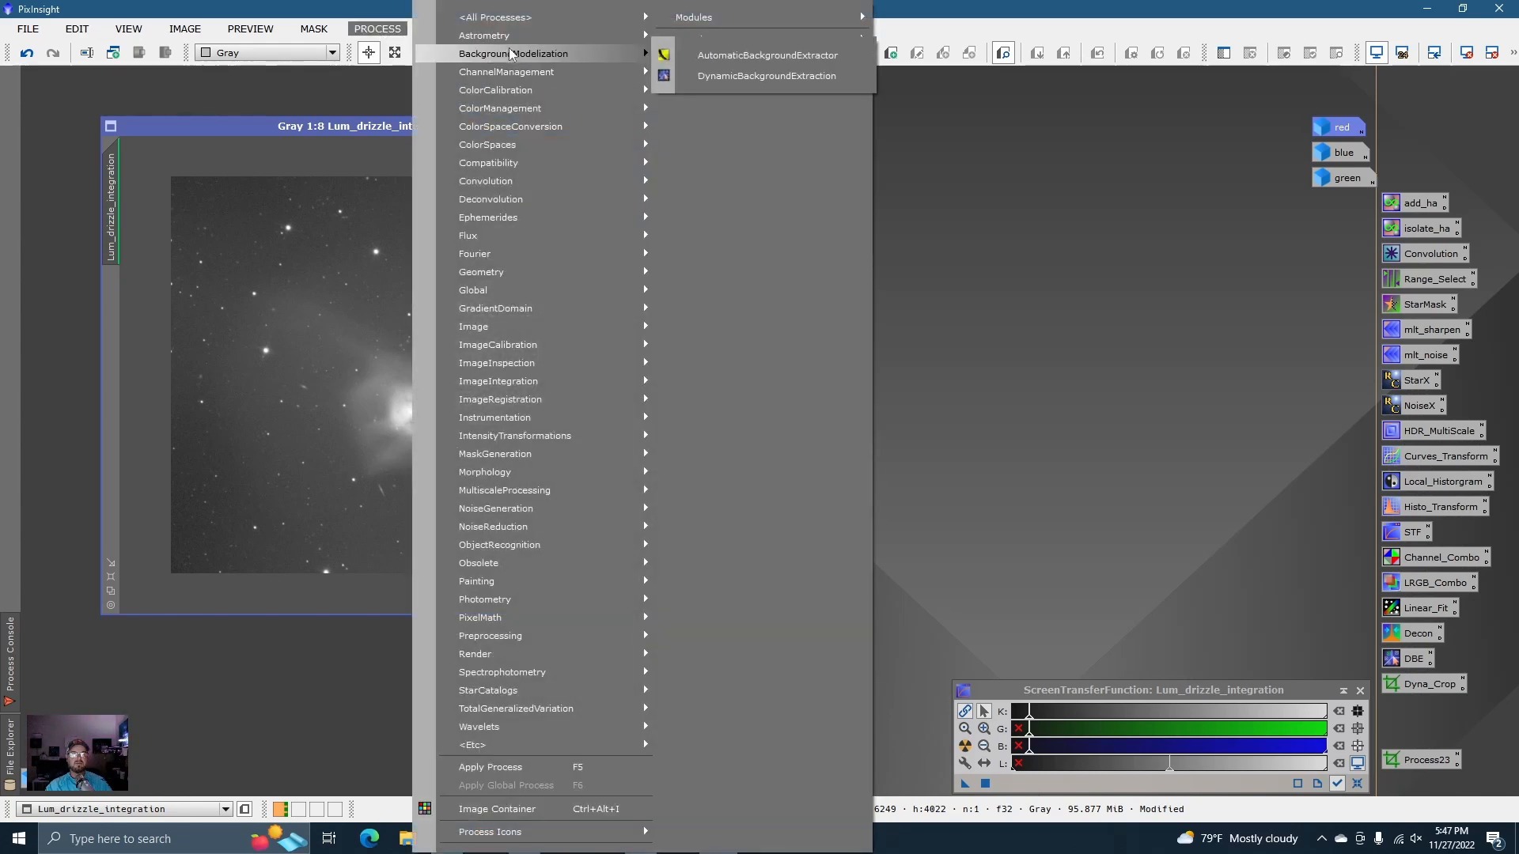
click(677, 76)
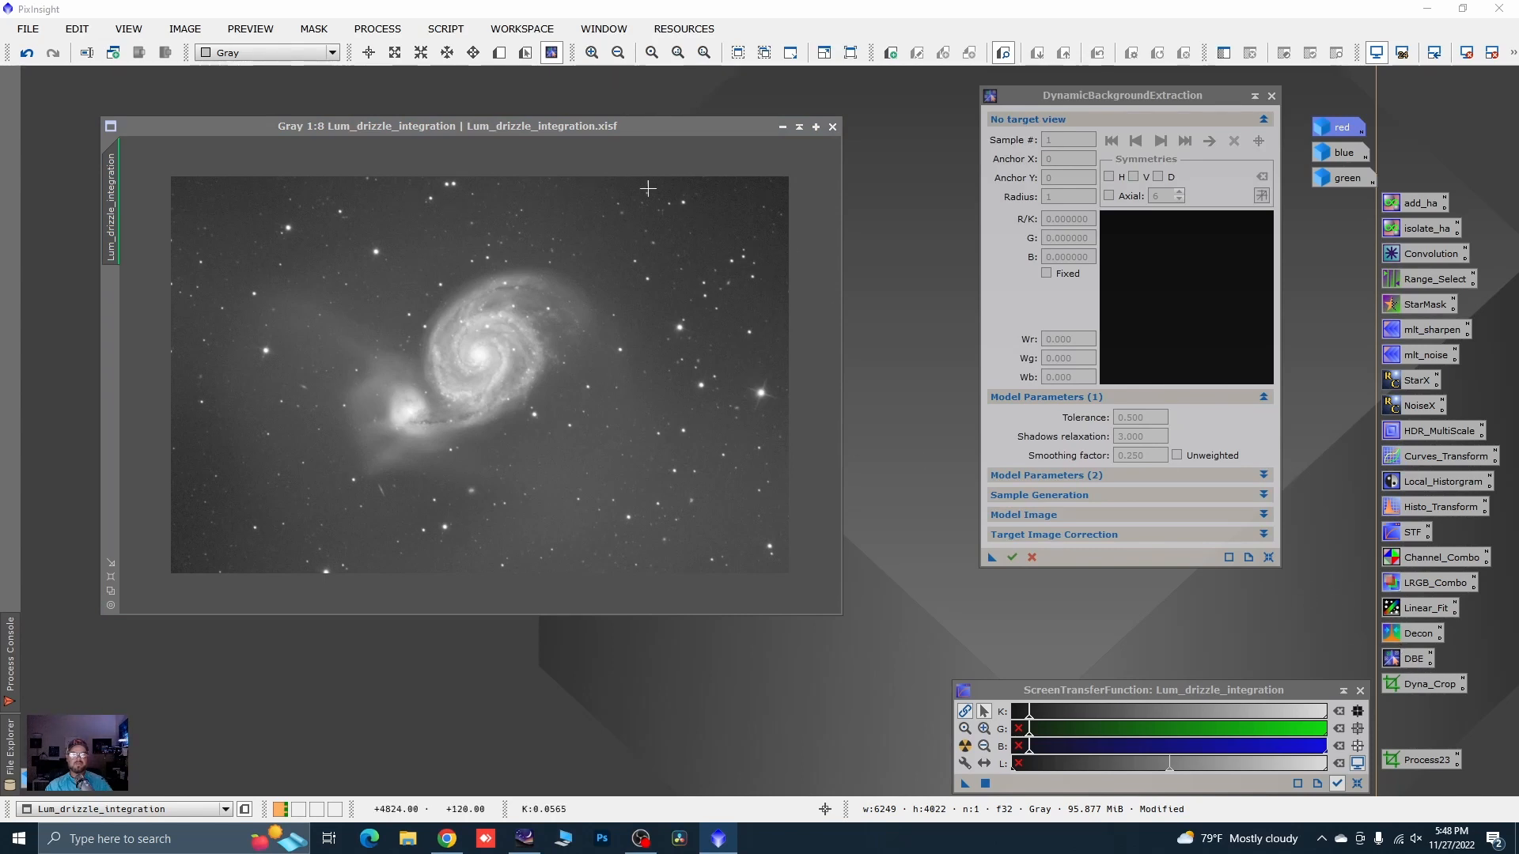
click(792, 538)
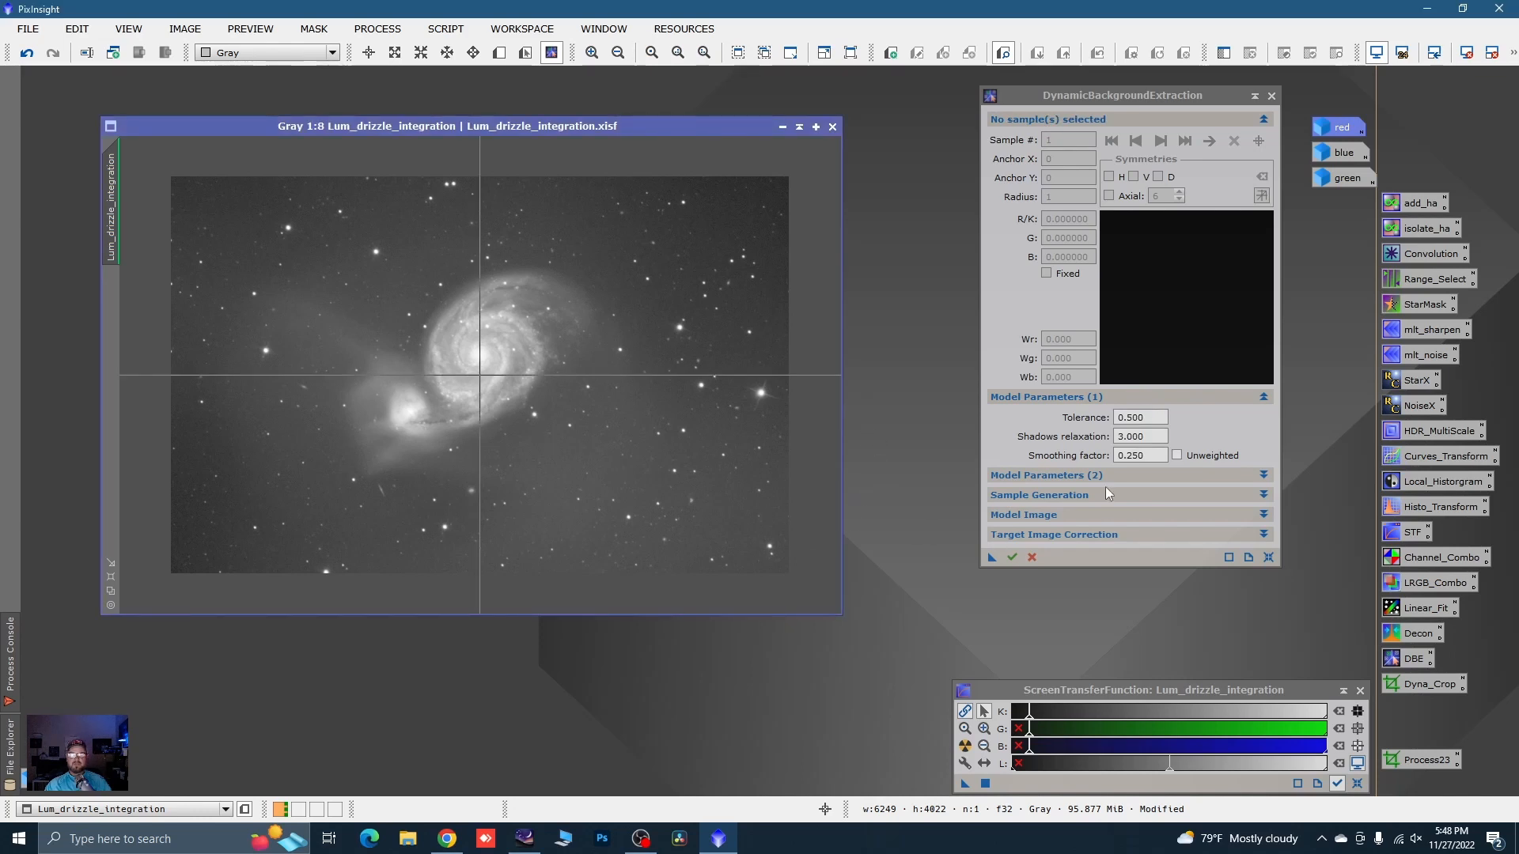
- Set the DynamicBackgroundExtraction model tolerance to 1.500
click(1123, 417)
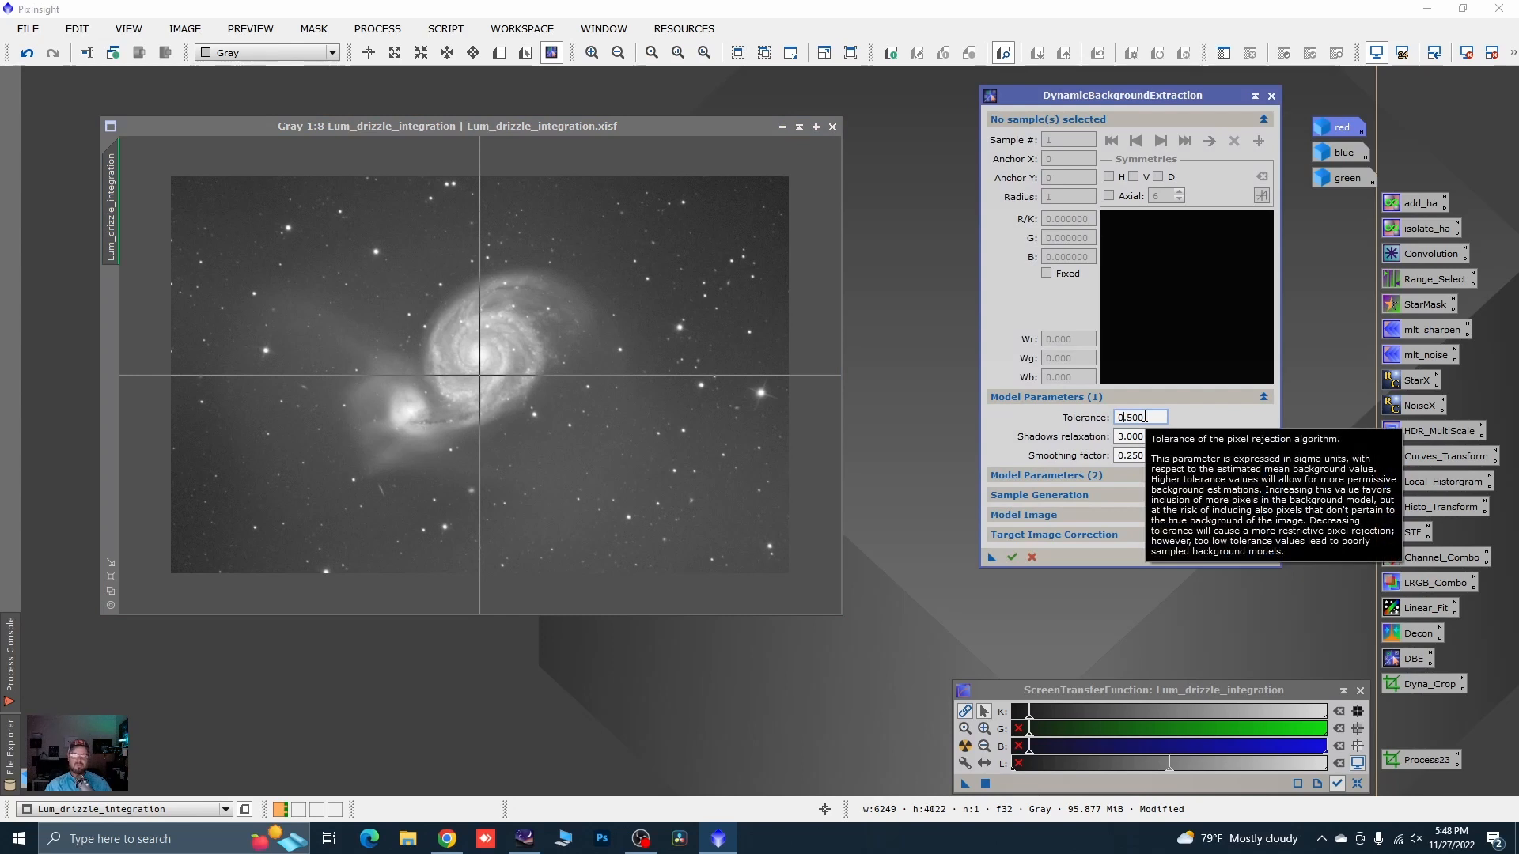
key(BackSpace)
click(963, 486)
- Set the samples per row to 8 and generate background samples across the luminance image
click(1264, 496)
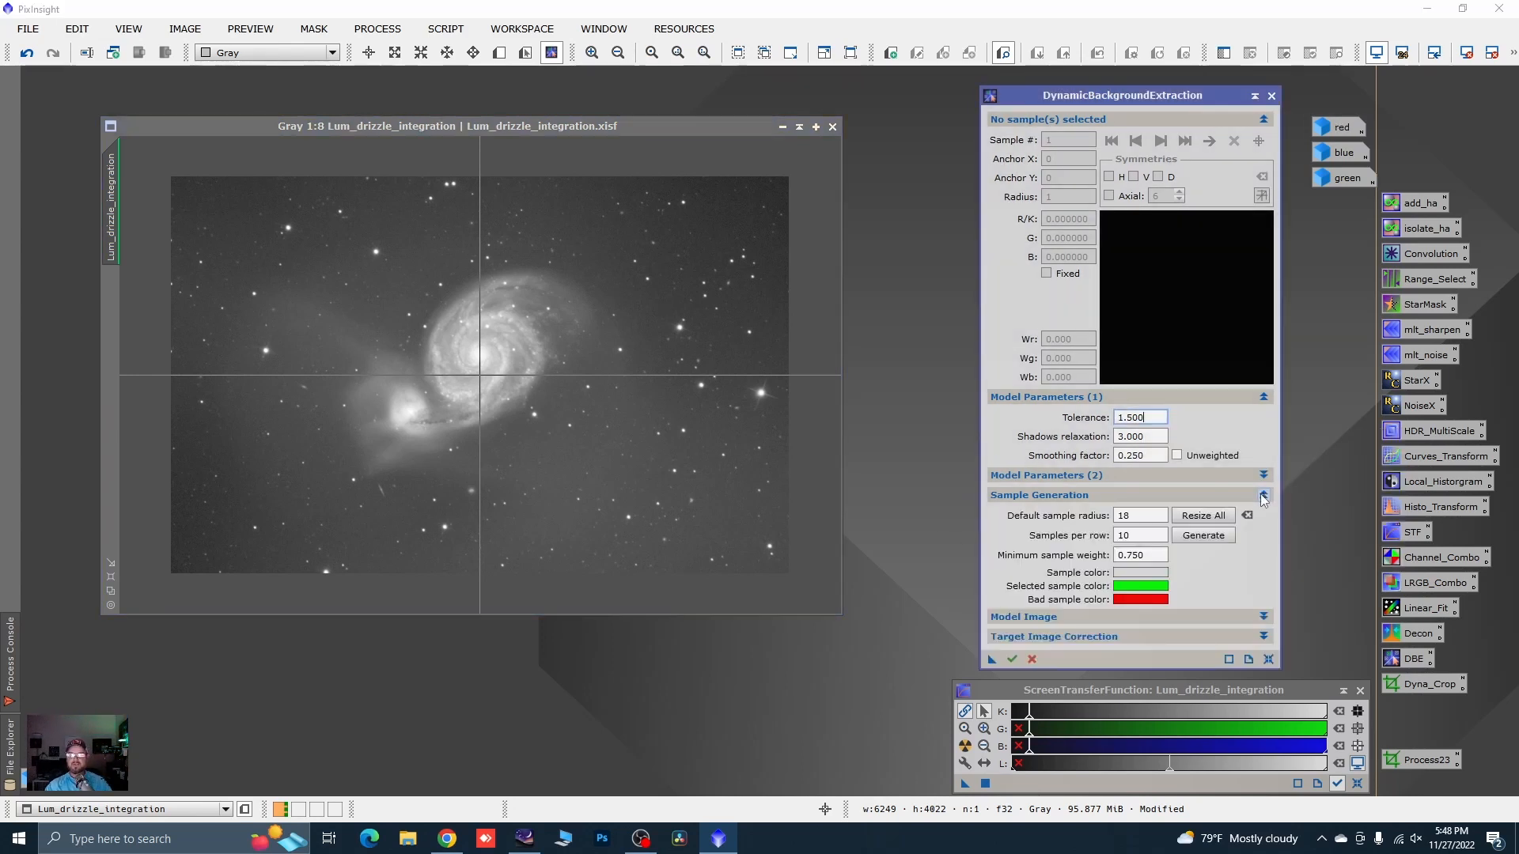
click(1140, 534)
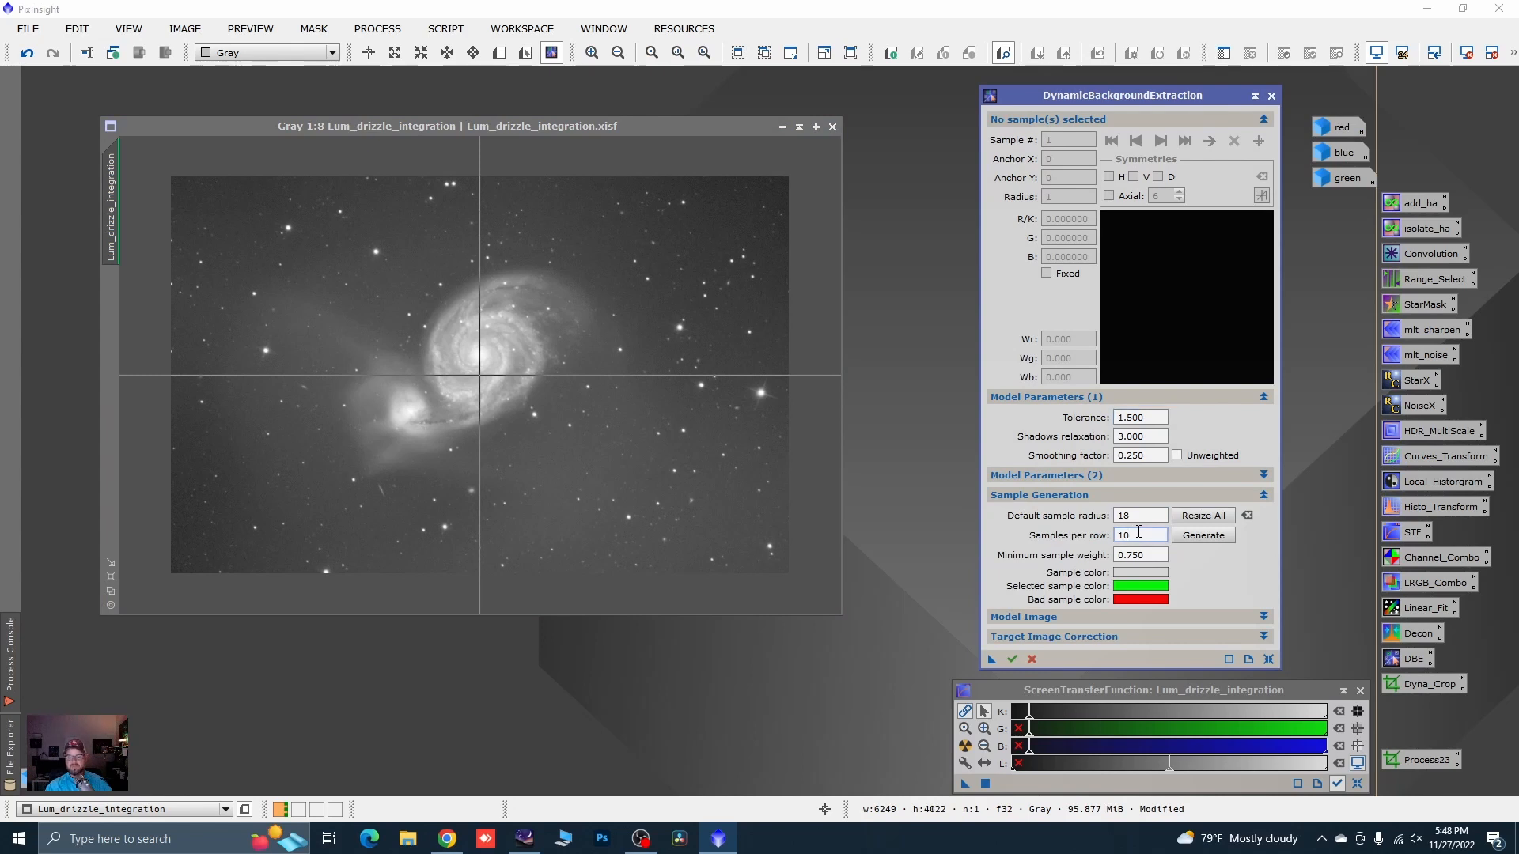
key(BackSpace)
key(BackSpace)
text(8)
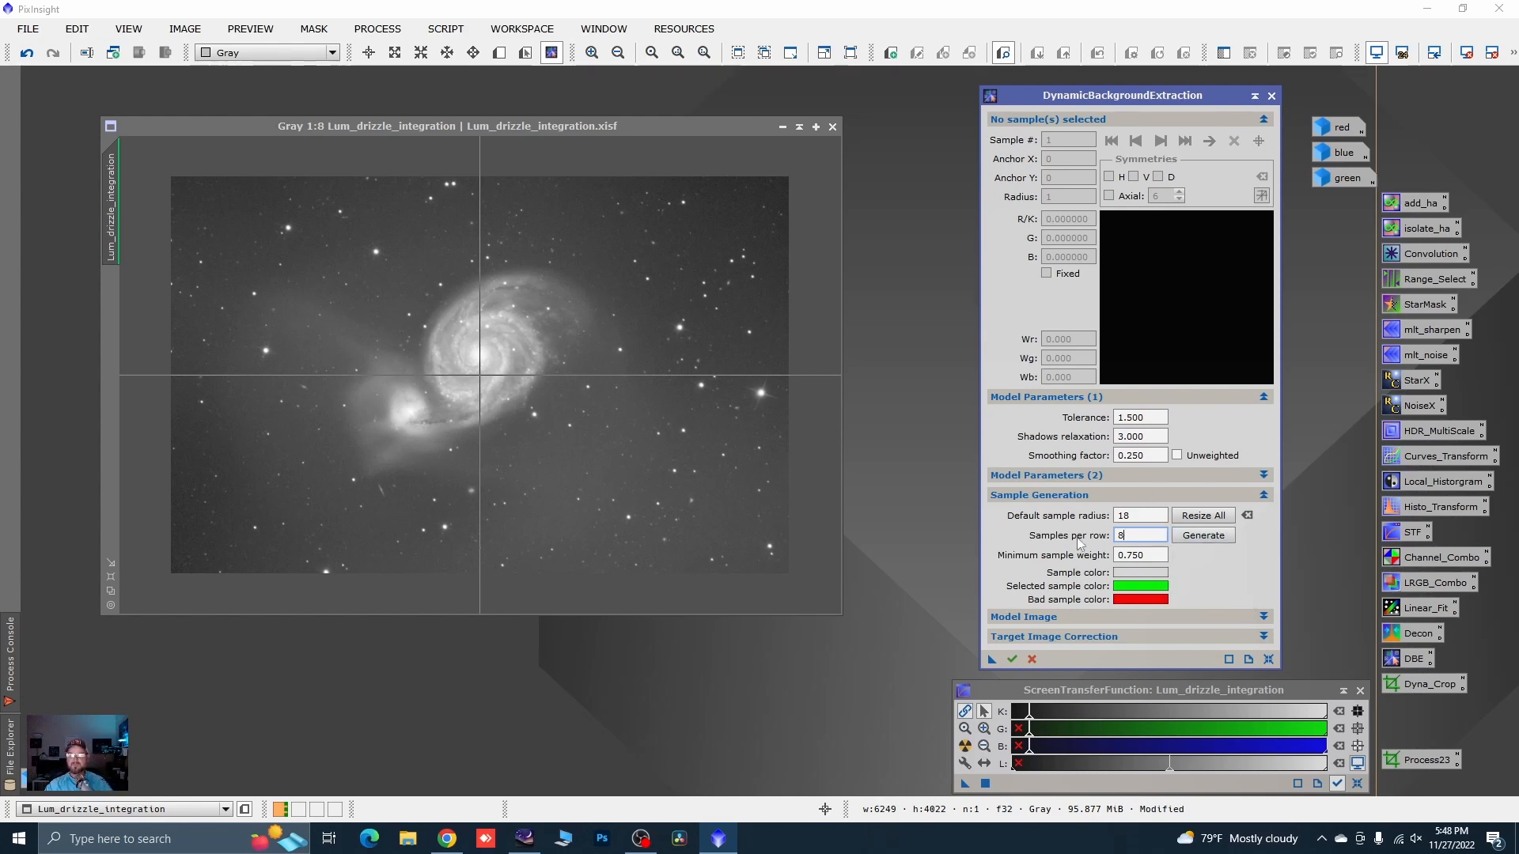
click(1204, 536)
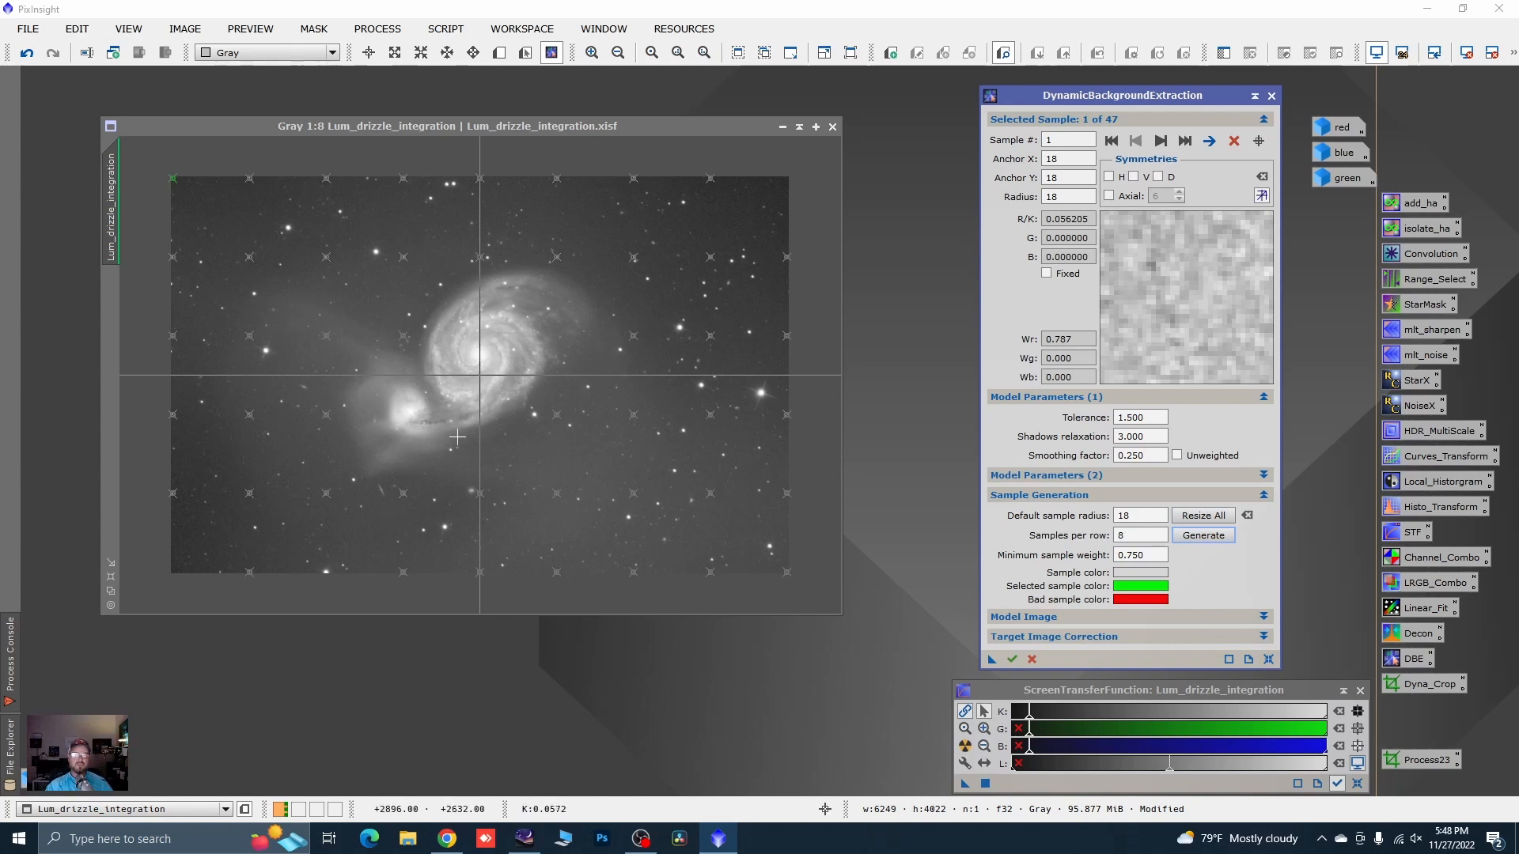
- Set the default sample radius to 28 and regenerate the background samples
scroll(451, 478, up, 1)
scroll(451, 478, up, 1)
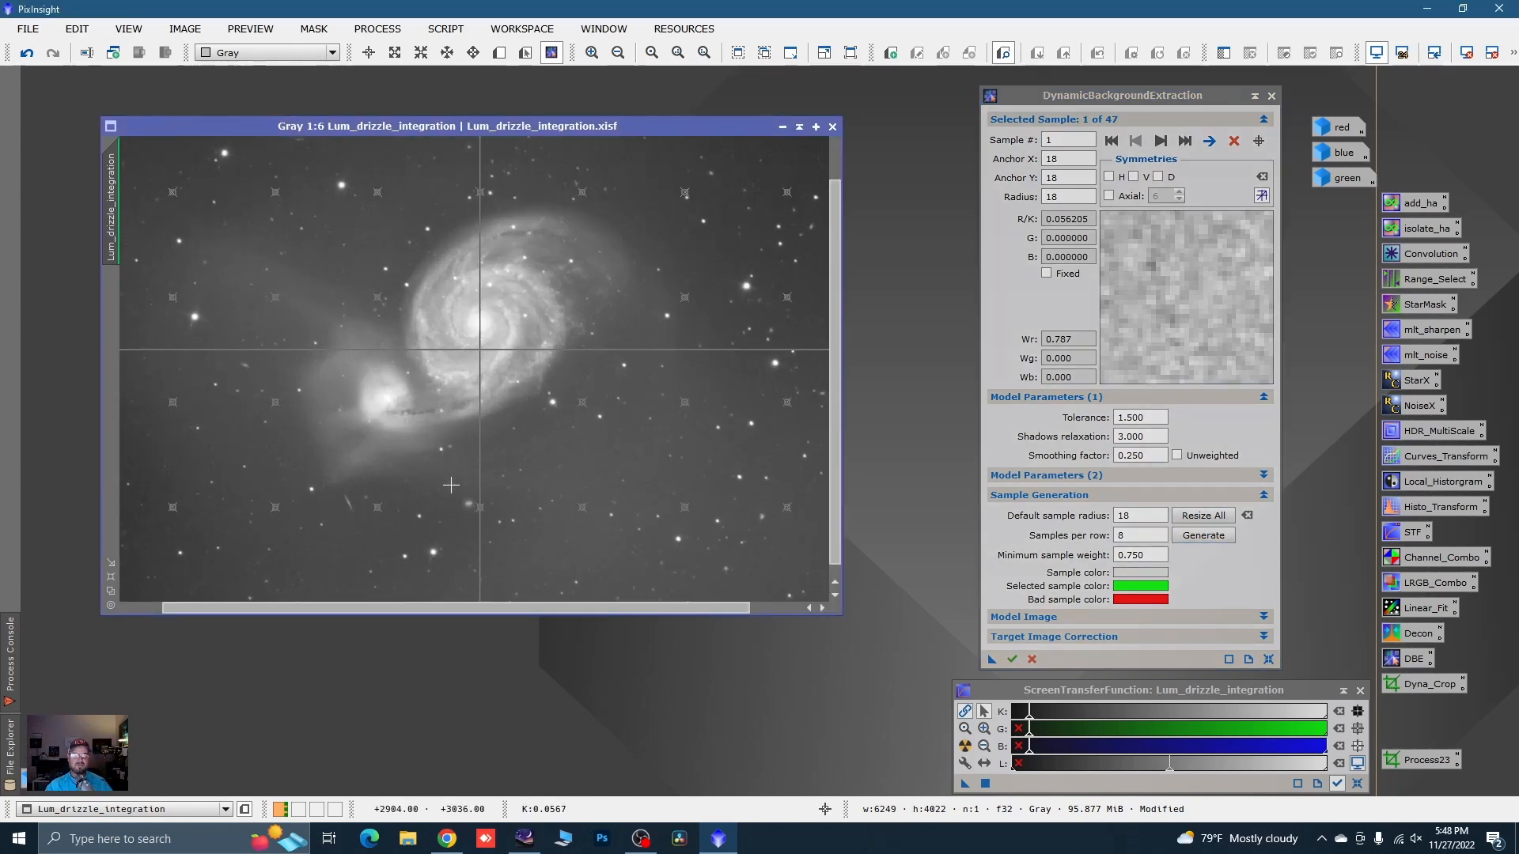
click(1135, 518)
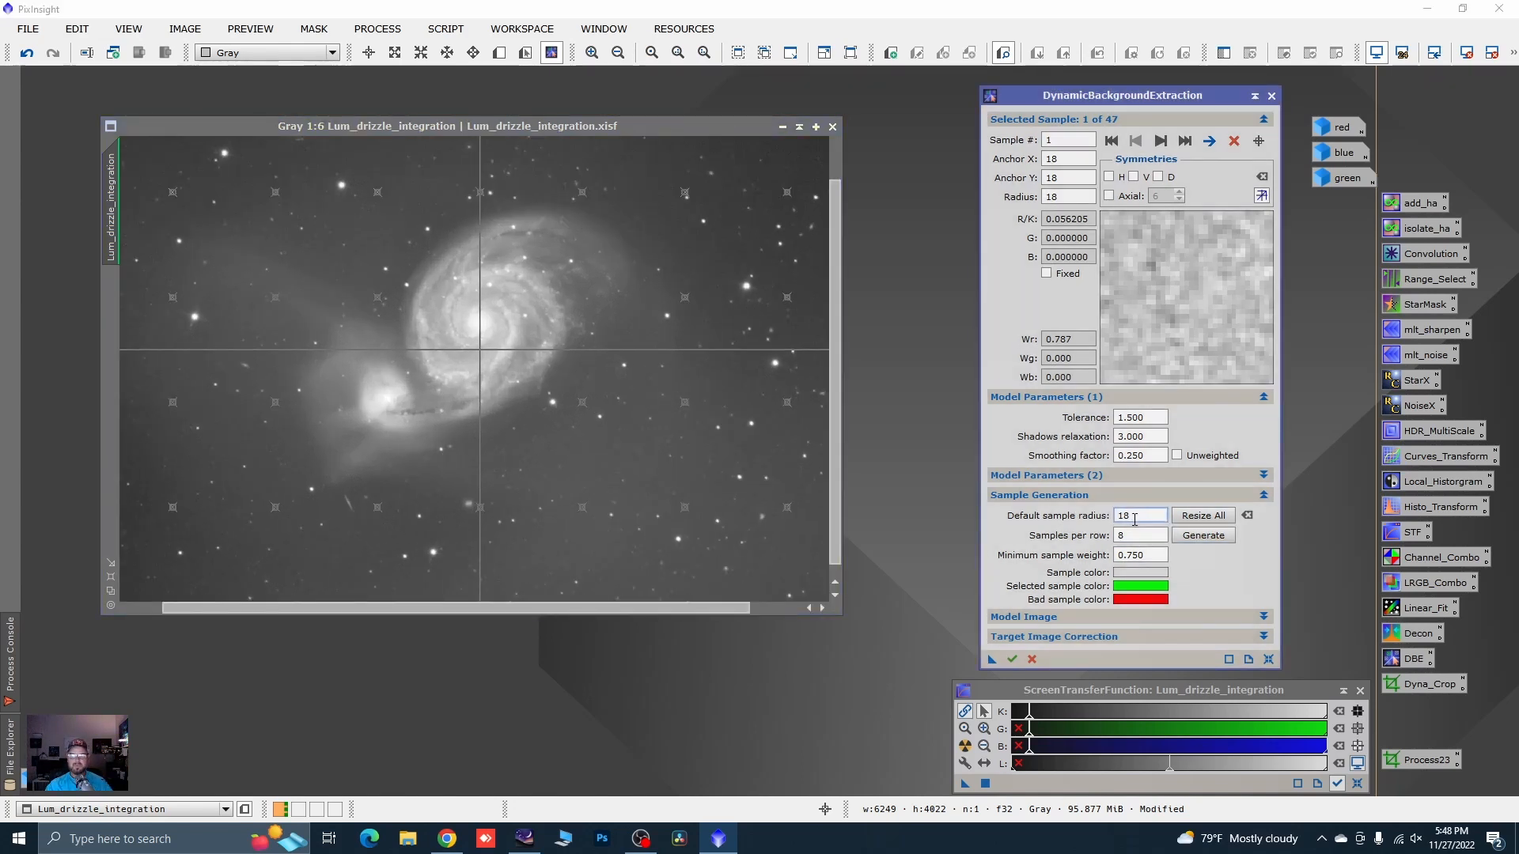
key(BackSpace)
key(BackSpace)
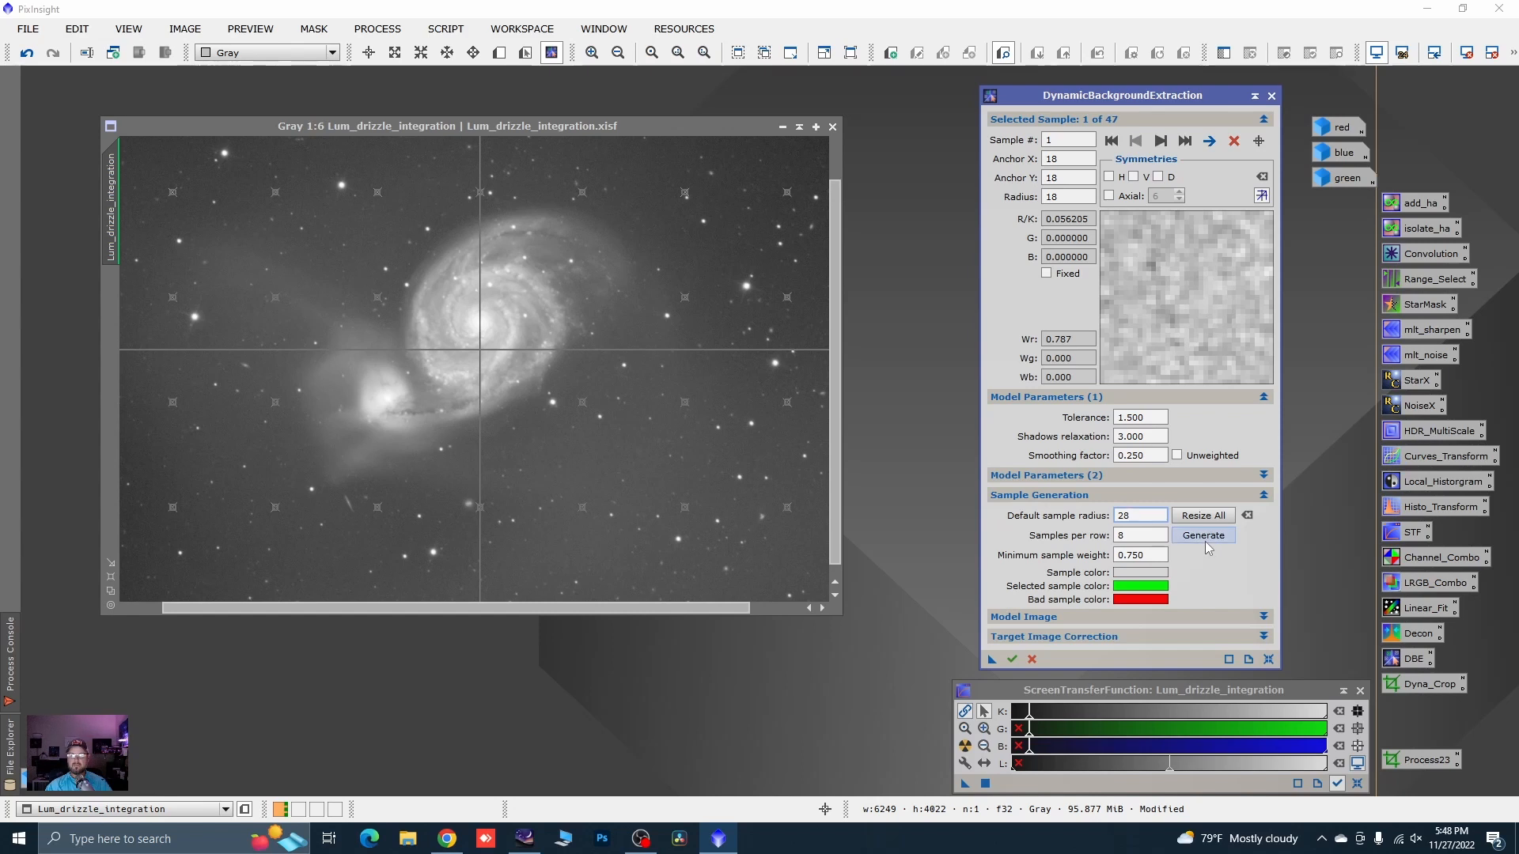
click(1203, 536)
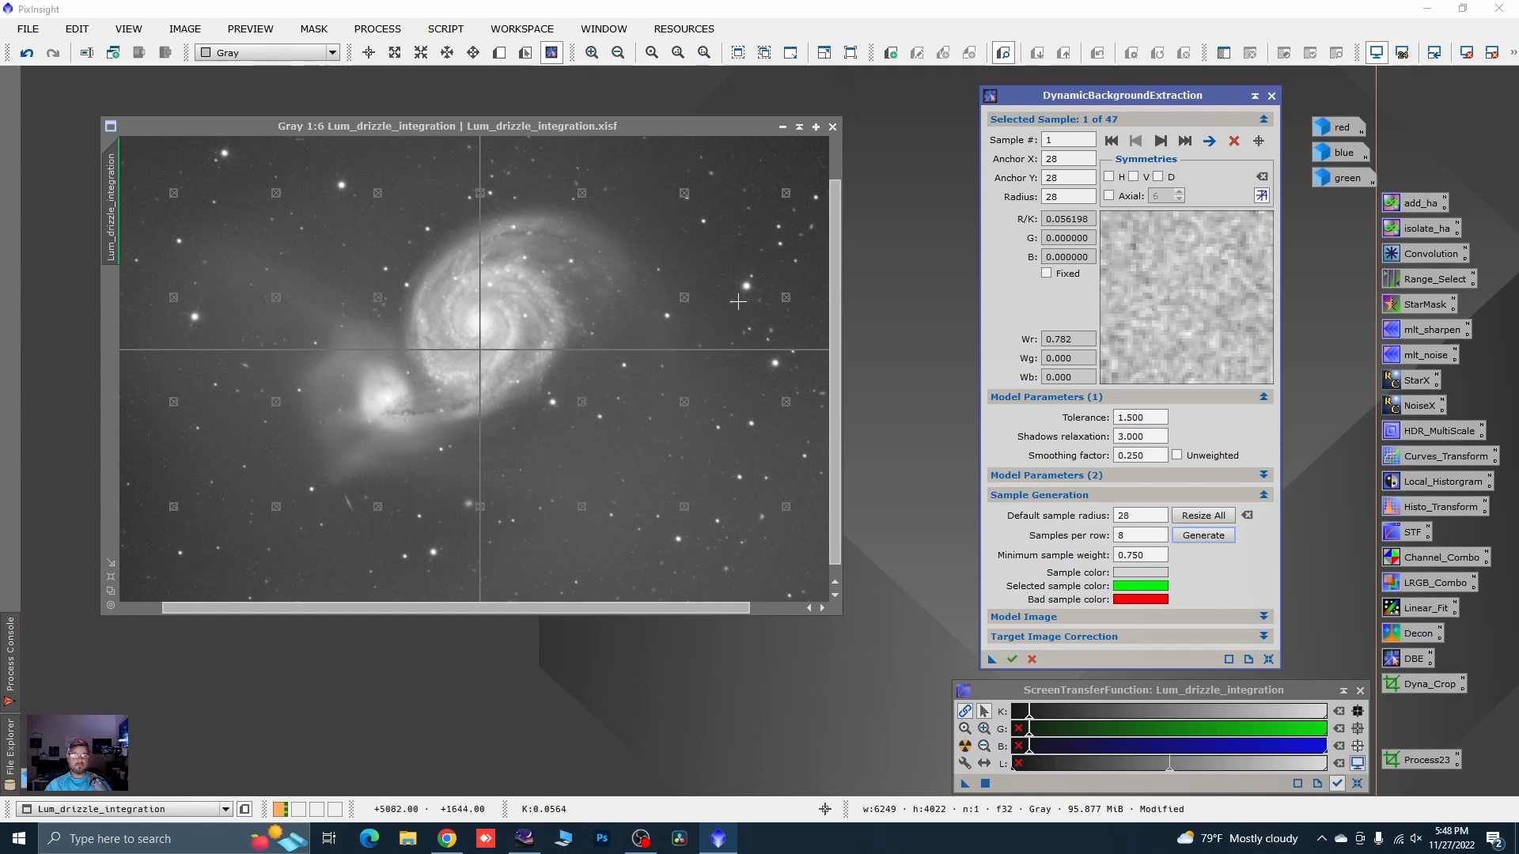
- Inspect the sample coverage, raise the model tolerance to 1.800 and generate the samples again
scroll(738, 301, down, 3)
scroll(257, 381, up, 4)
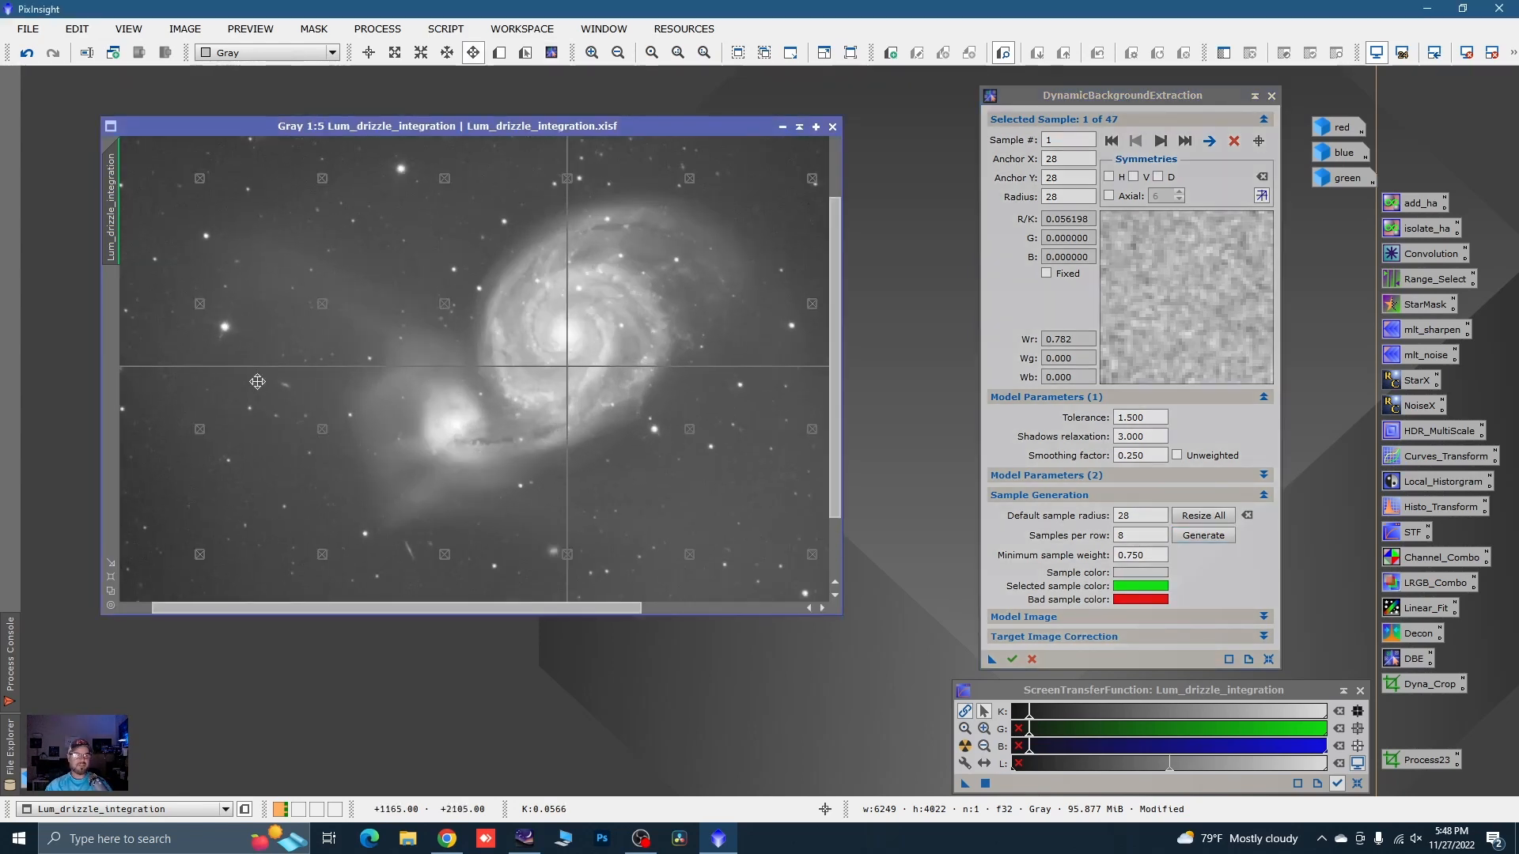
scroll(590, 280, down, 3)
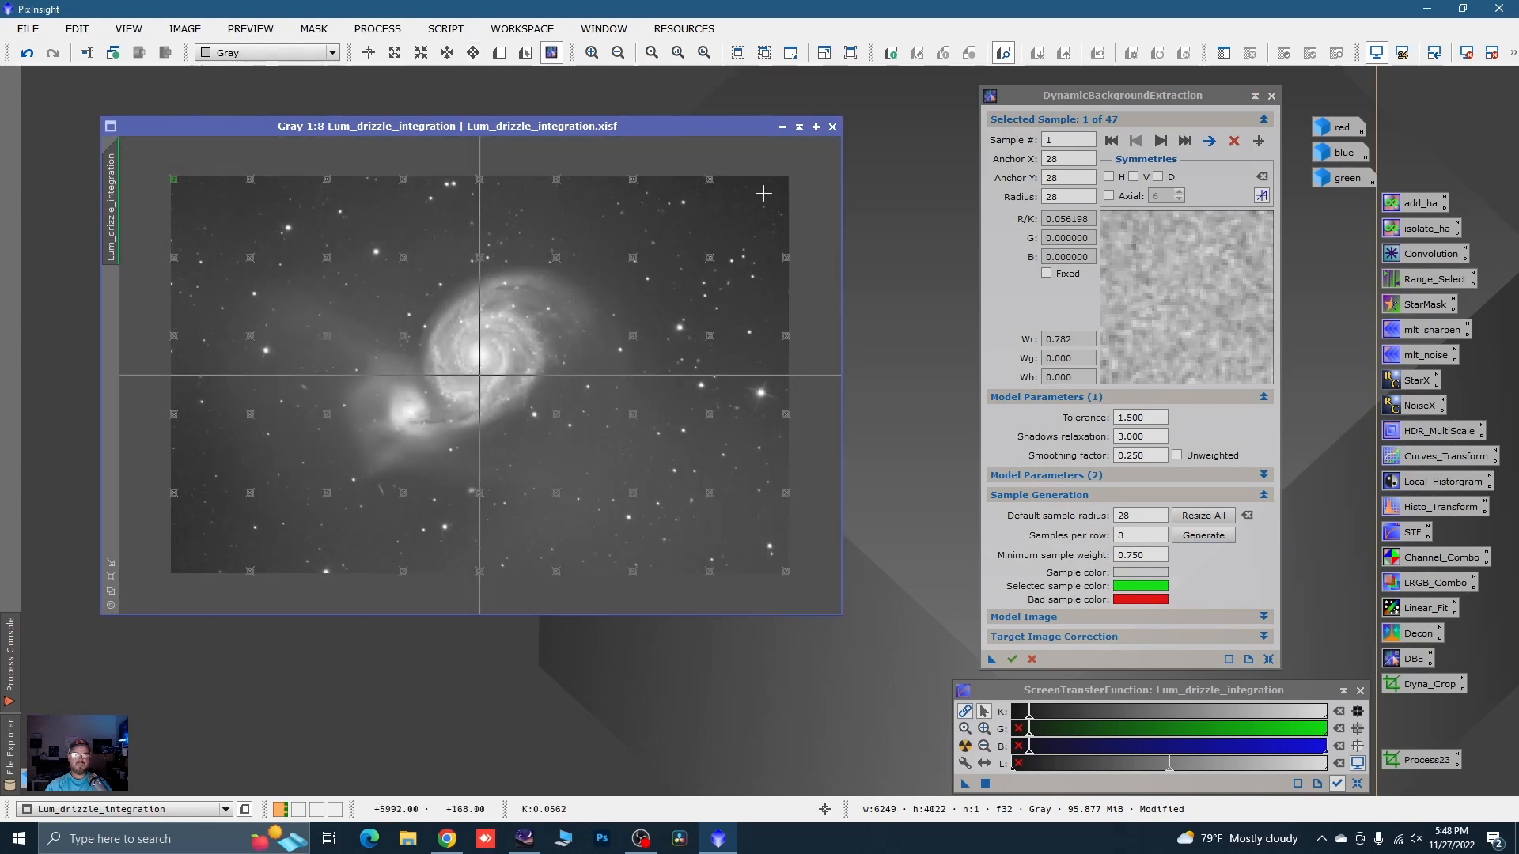
click(1134, 418)
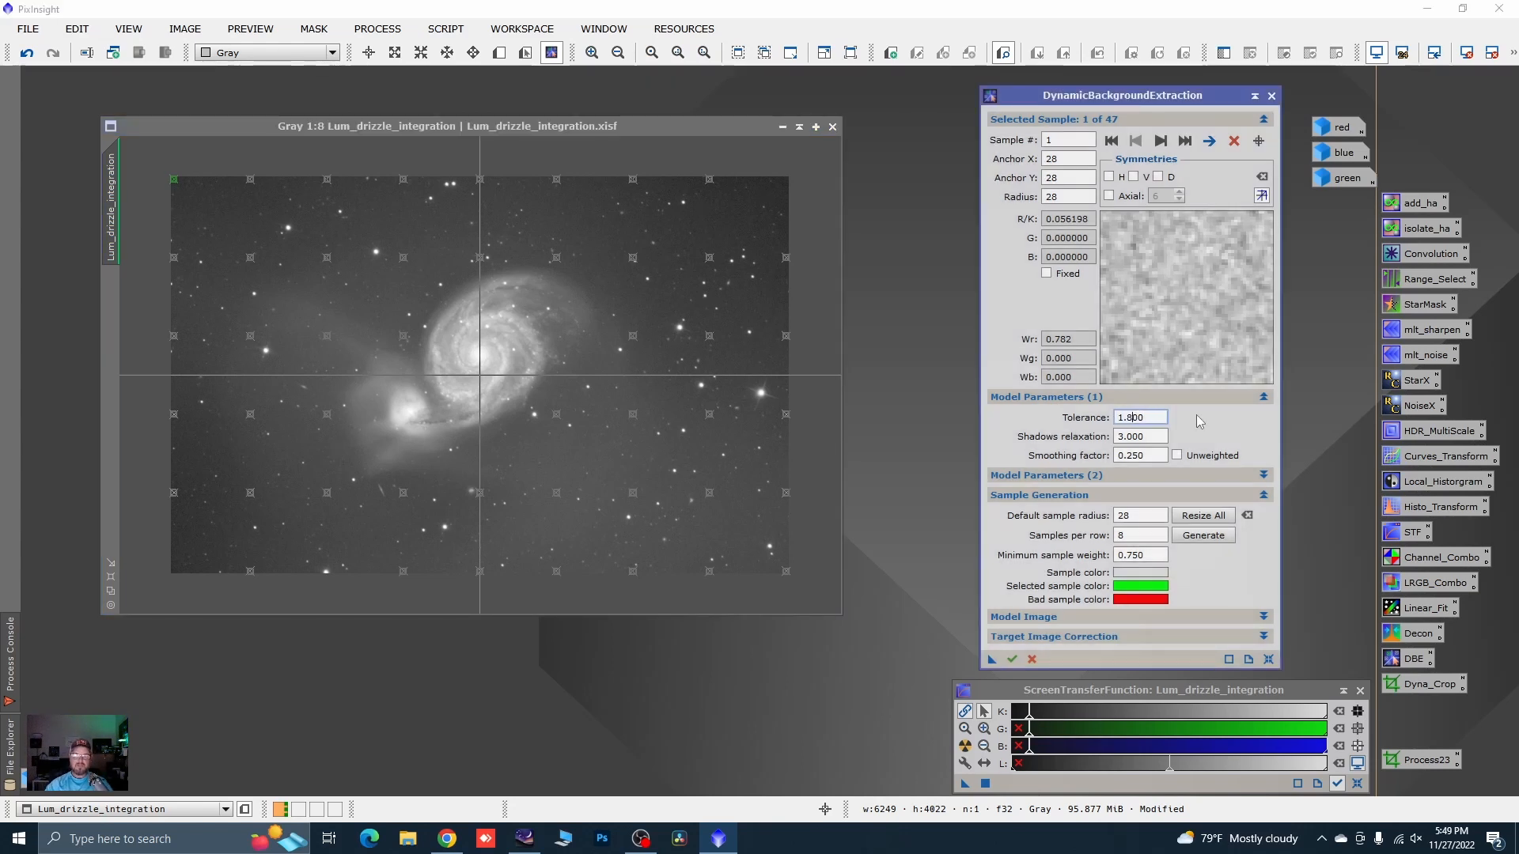
click(1204, 535)
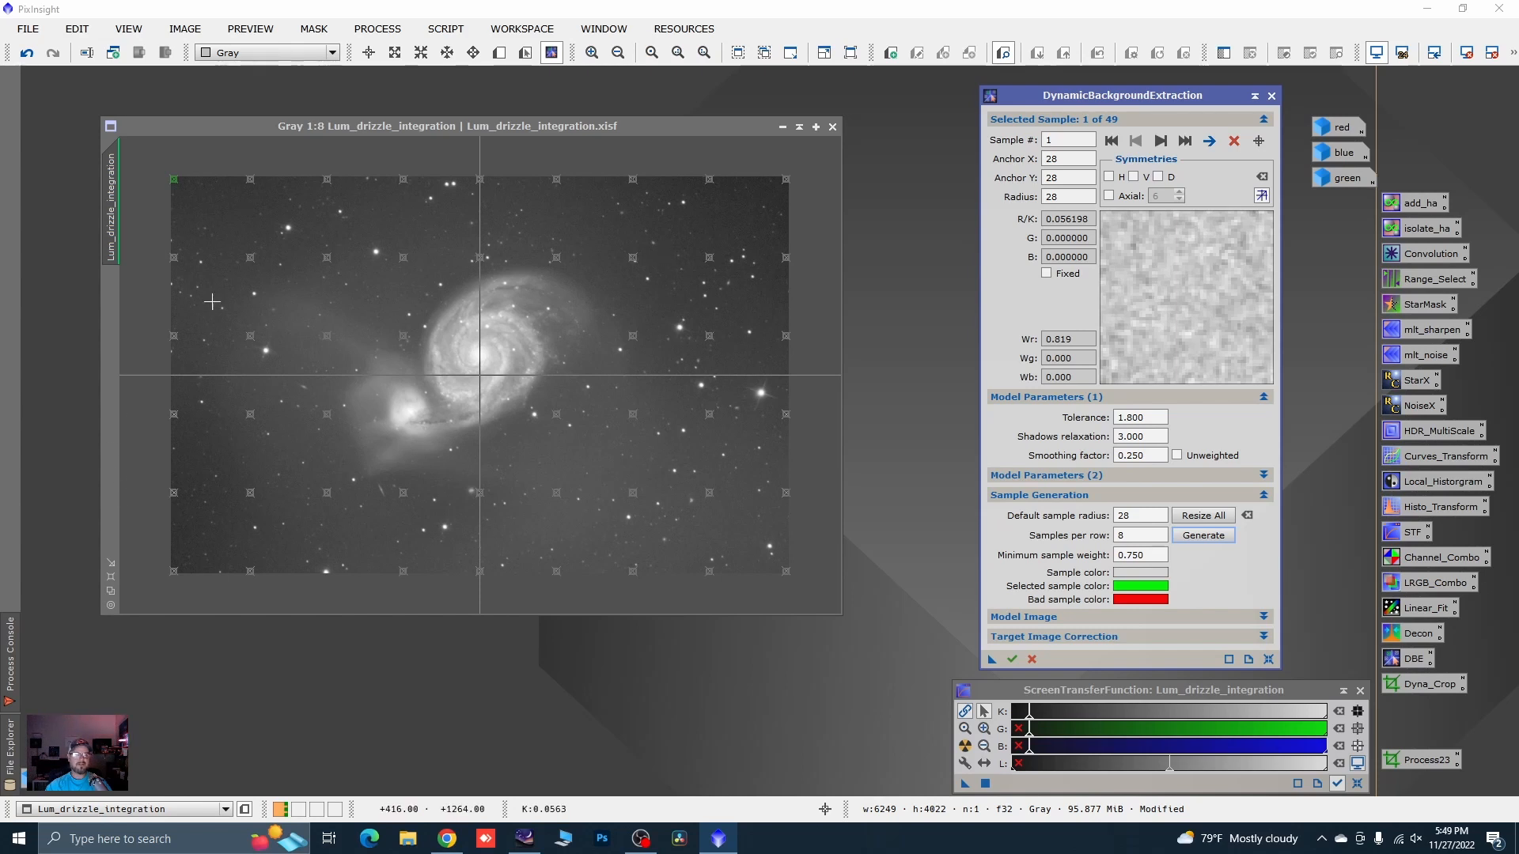
- Move the samples surrounding the two galaxies outward, off their glow and onto plain background sky
drag(408, 342, 374, 288)
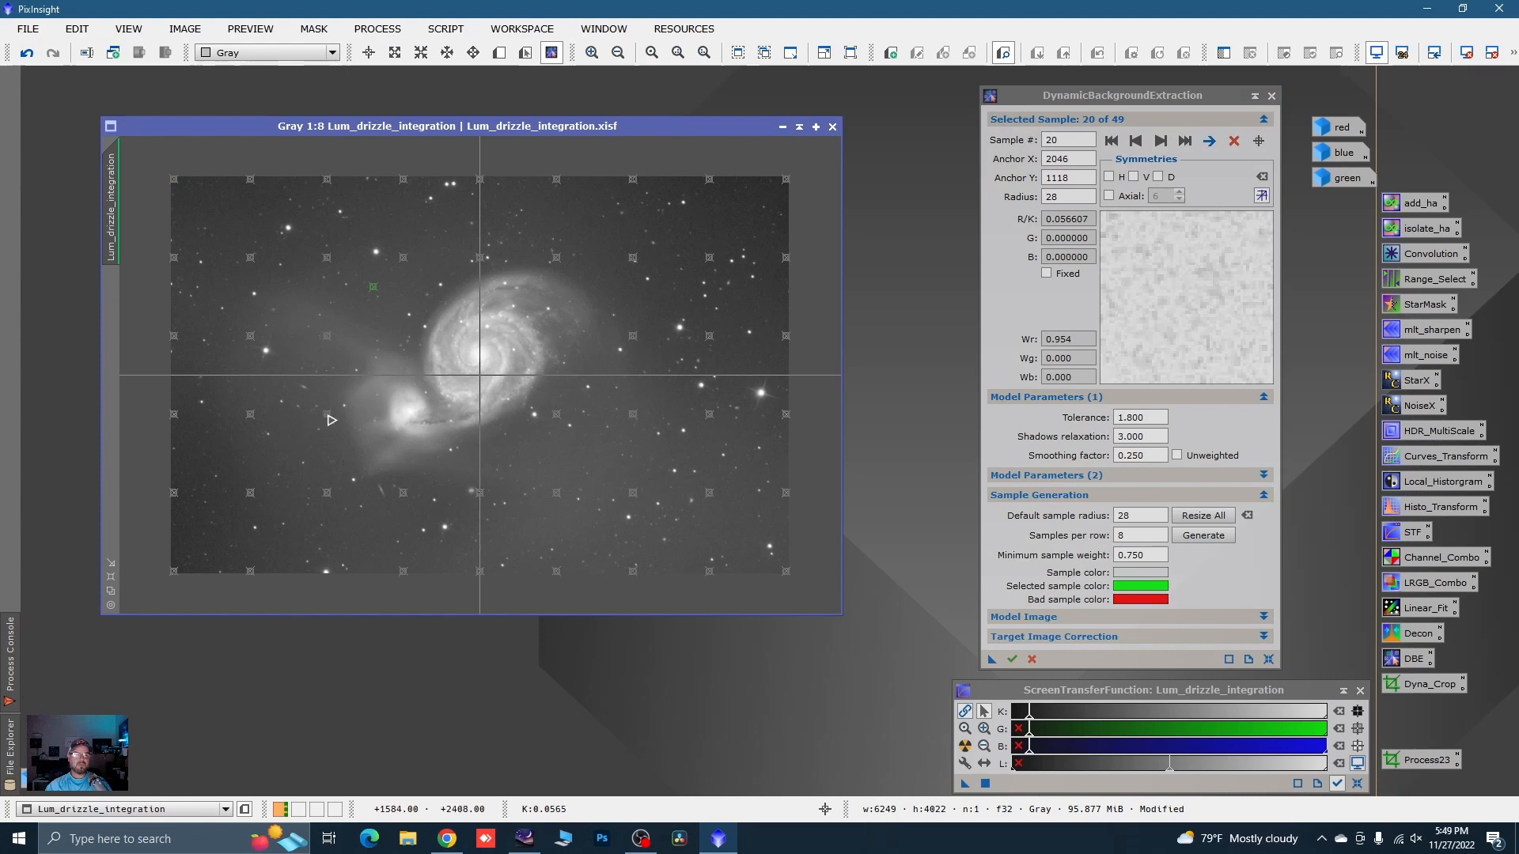
drag(332, 420, 304, 433)
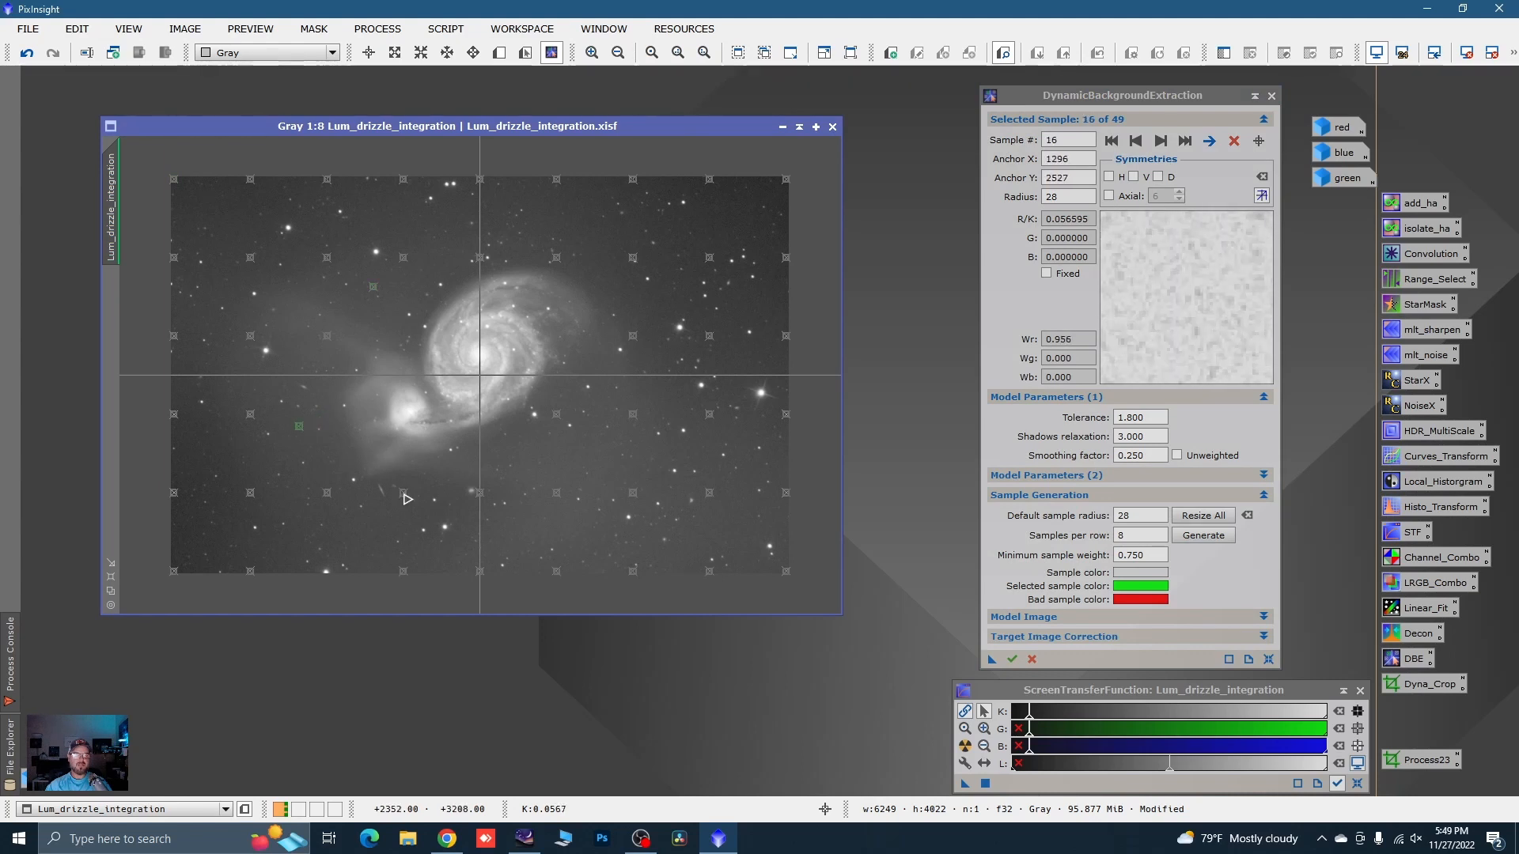
drag(403, 492, 490, 499)
drag(559, 417, 593, 445)
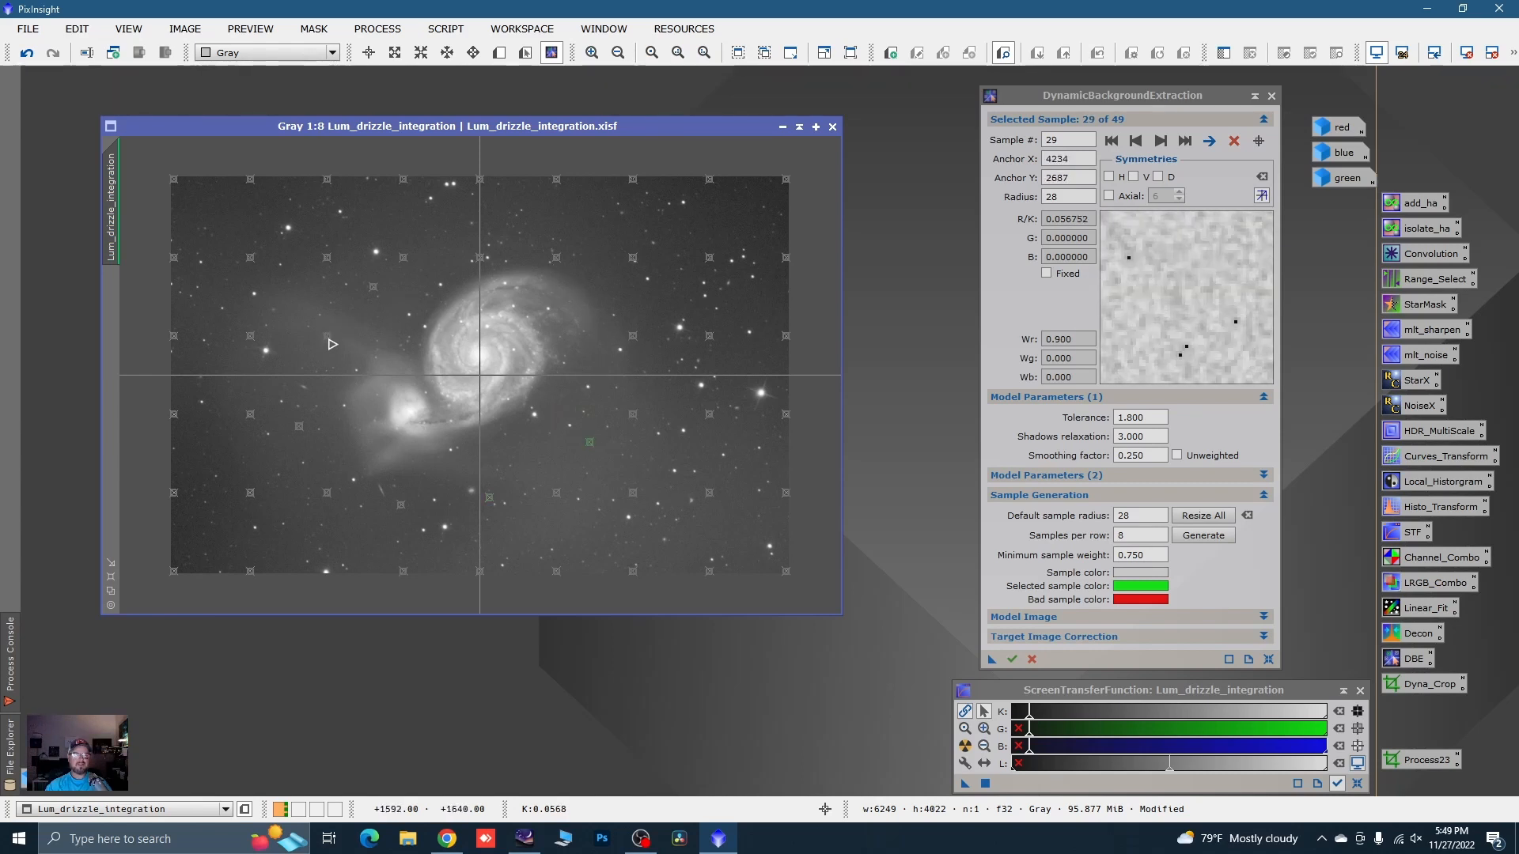
- Delete the sample lying in the faint tidal plume above and to the left of the companion galaxy
click(329, 339)
click(1234, 142)
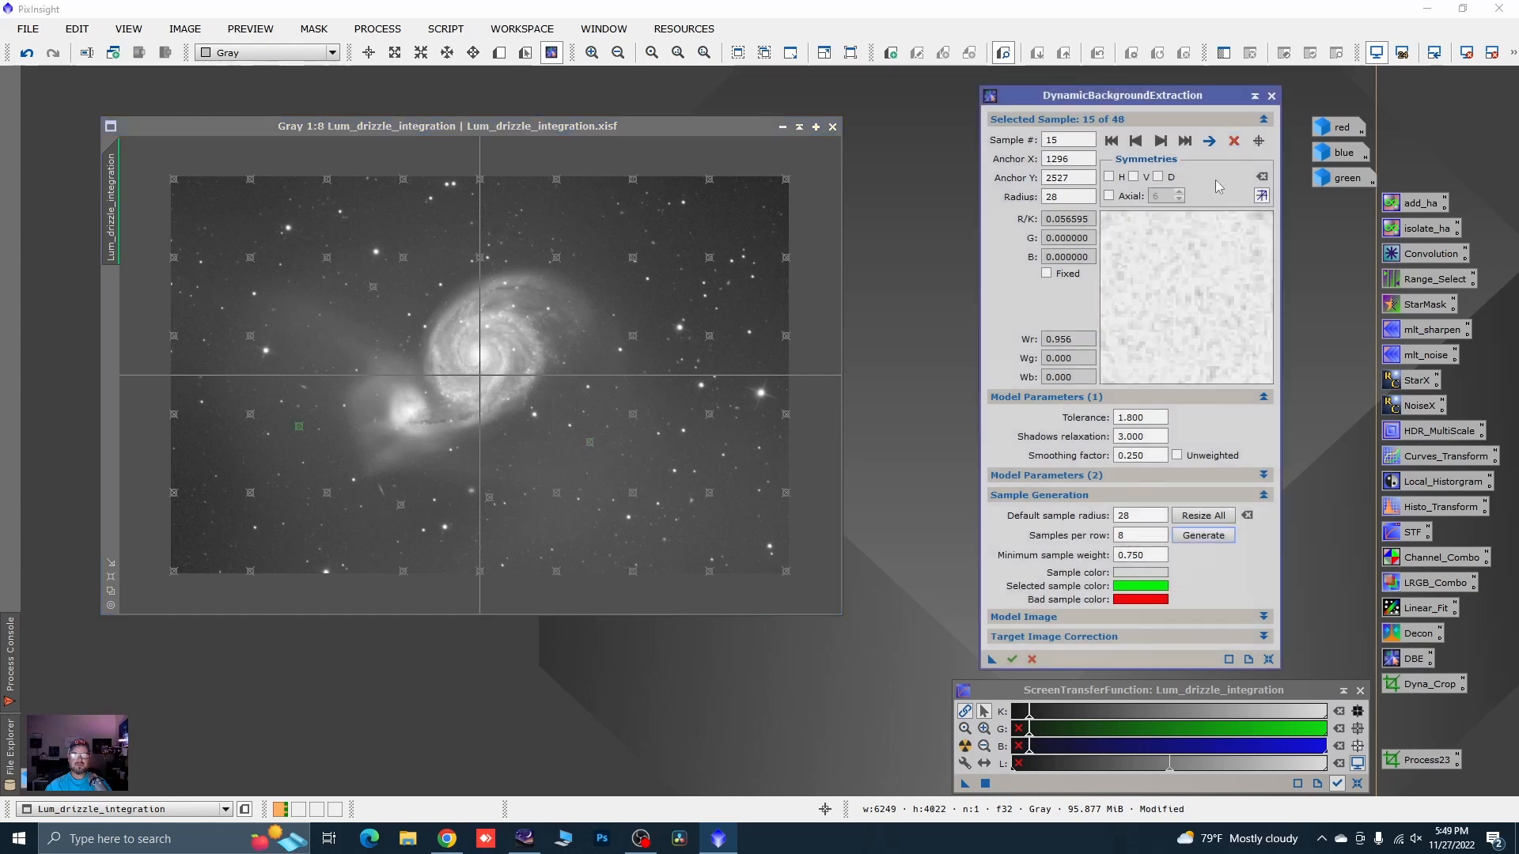
click(929, 300)
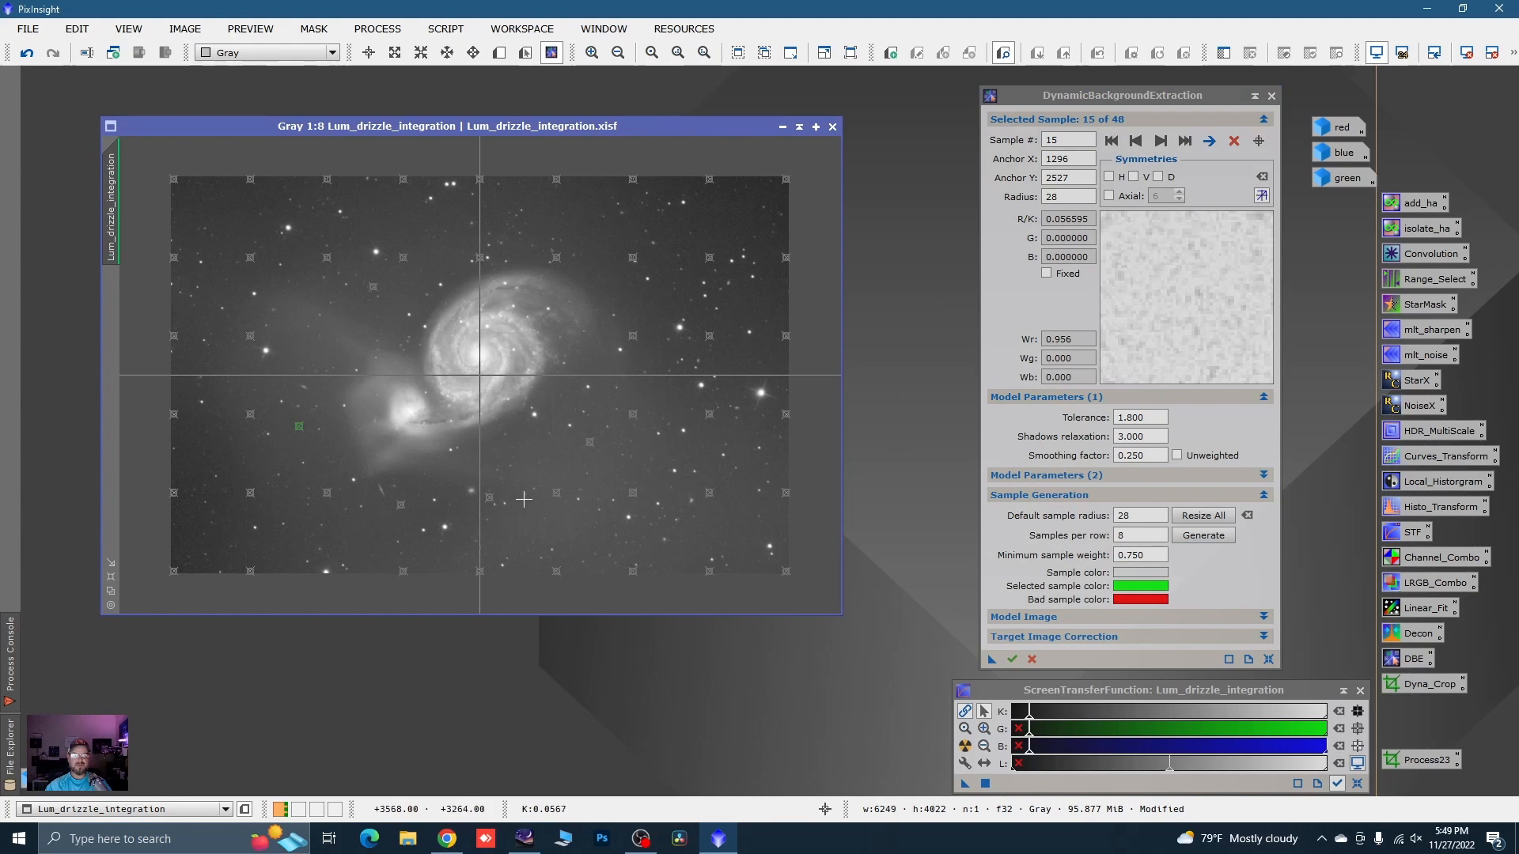
- Shift the luminance image window closer to the workspace's upper corner and enlarge it for a closer view of the samples
drag(240, 131, 203, 110)
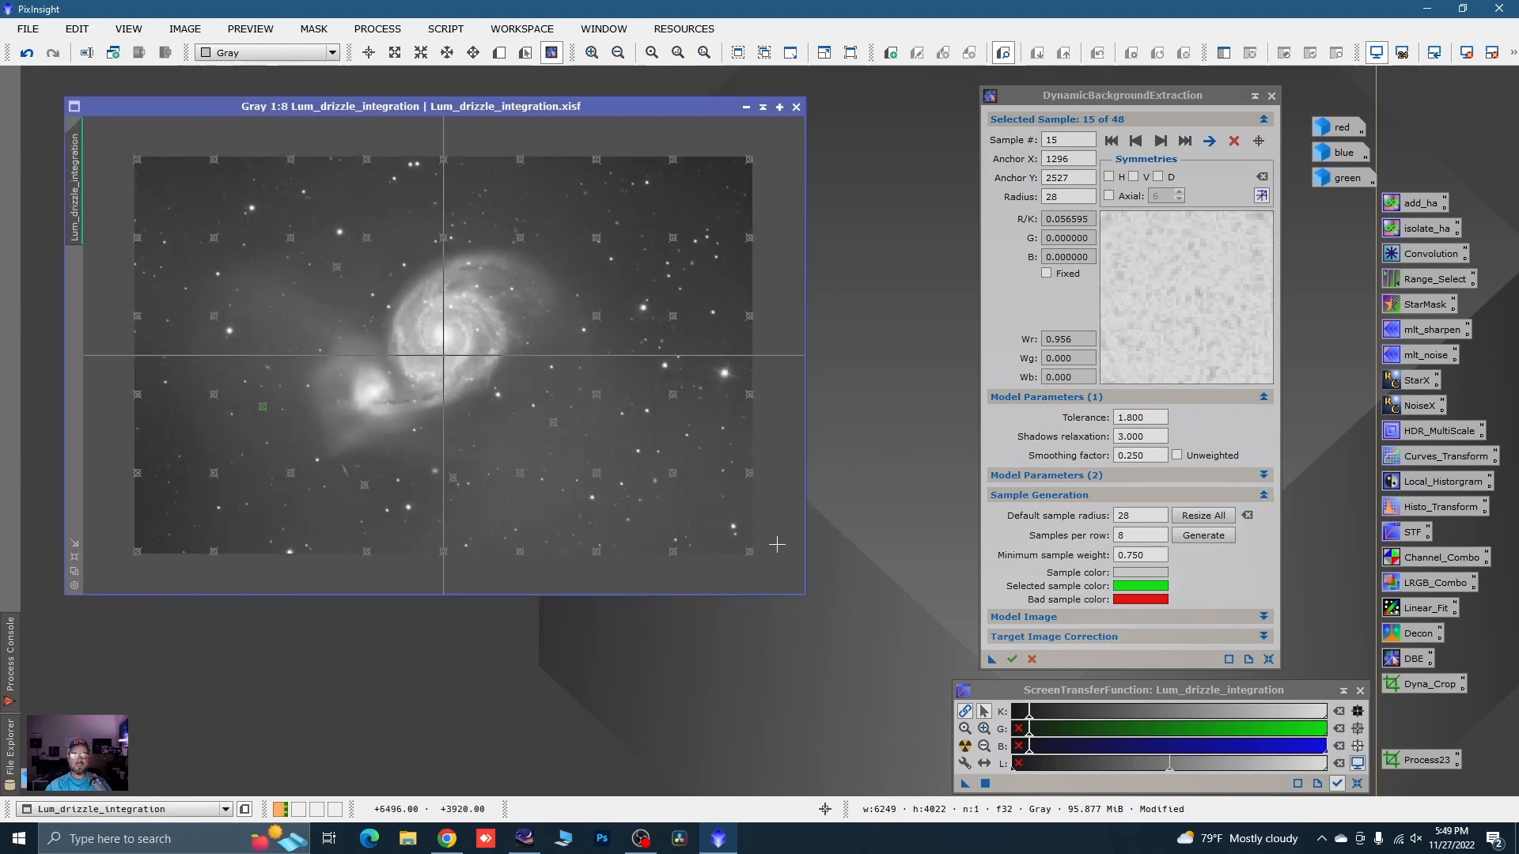
drag(807, 603, 873, 714)
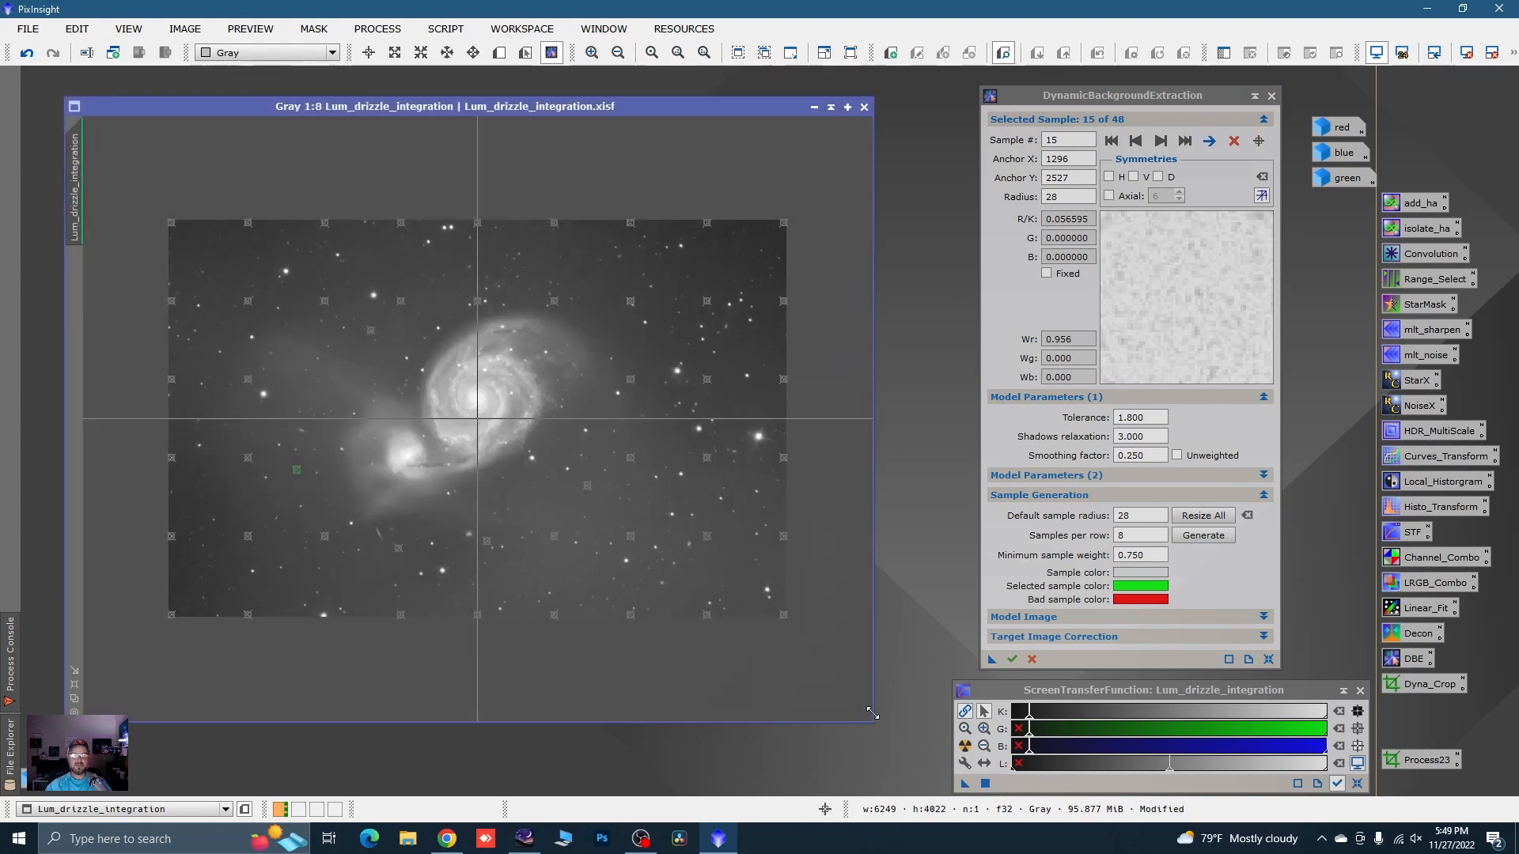
scroll(634, 510, up, 2)
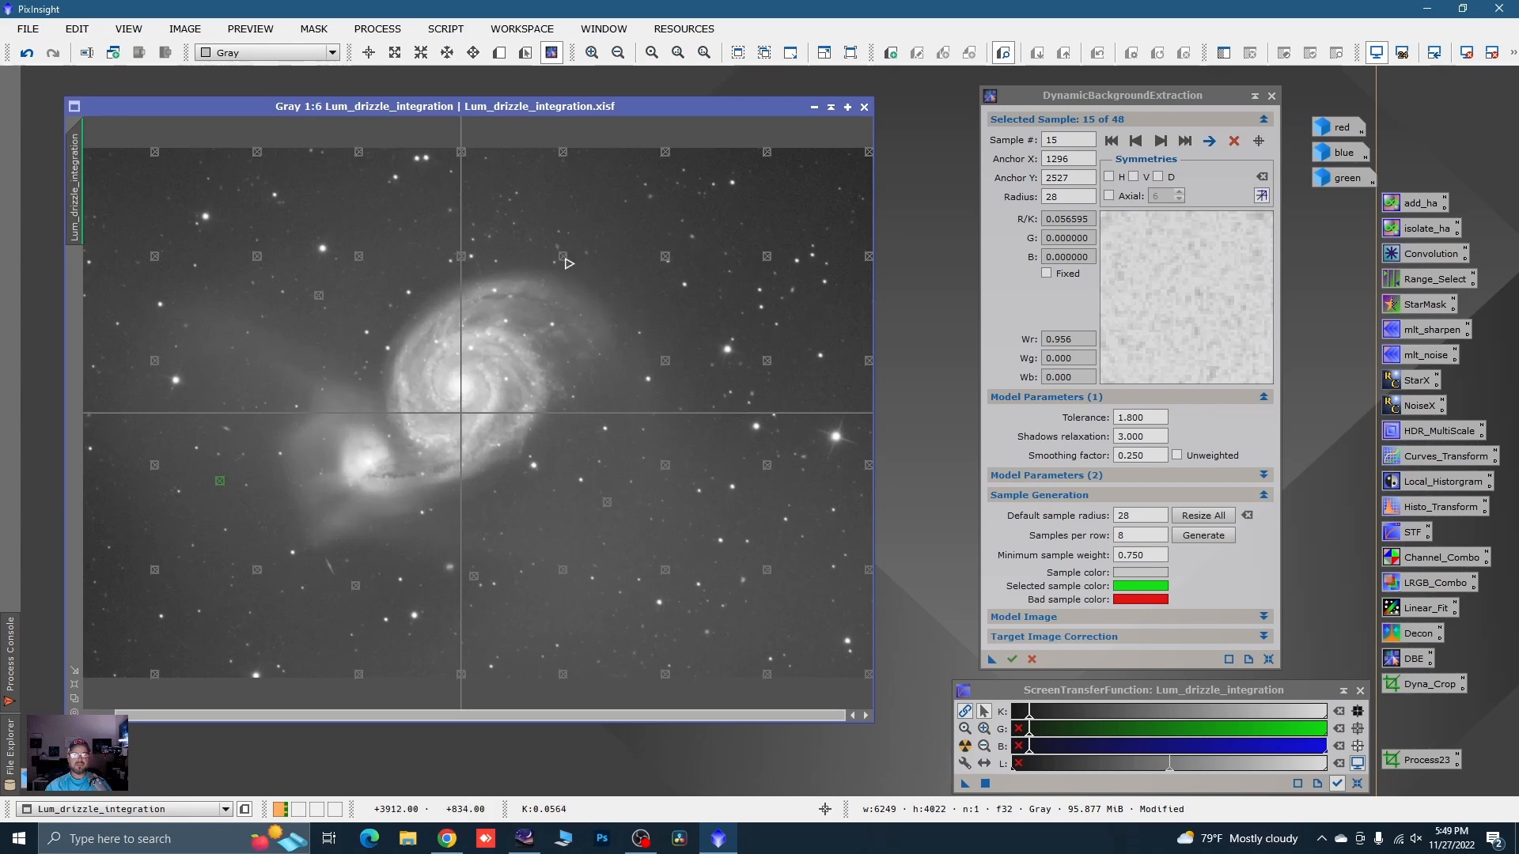
- Nudge the samples above, beside and below the galaxies farther outward so they clear the outer halo
click(575, 245)
drag(658, 361, 680, 340)
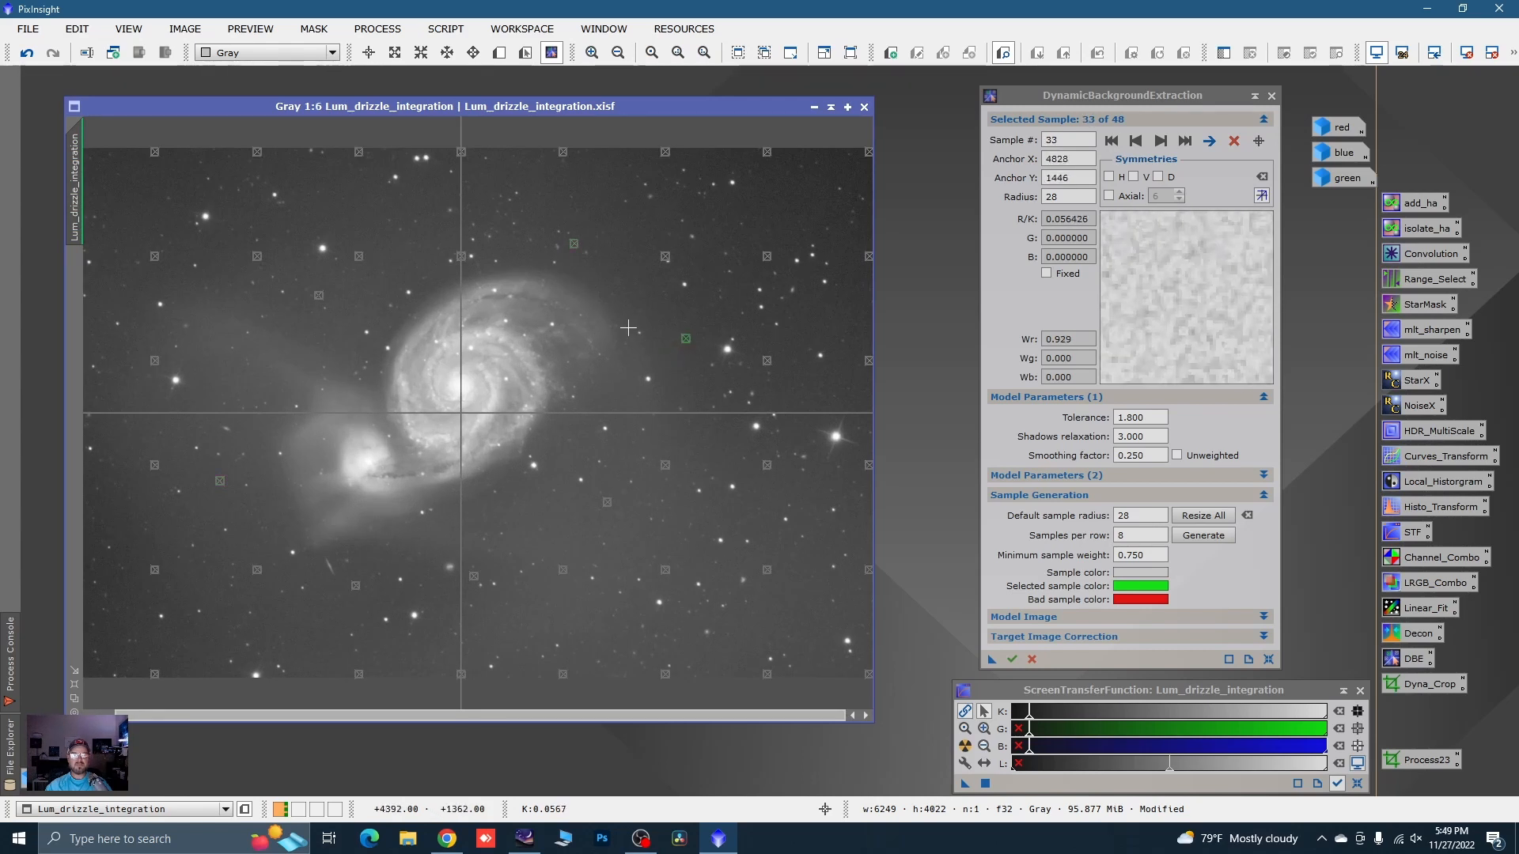
drag(467, 260, 468, 250)
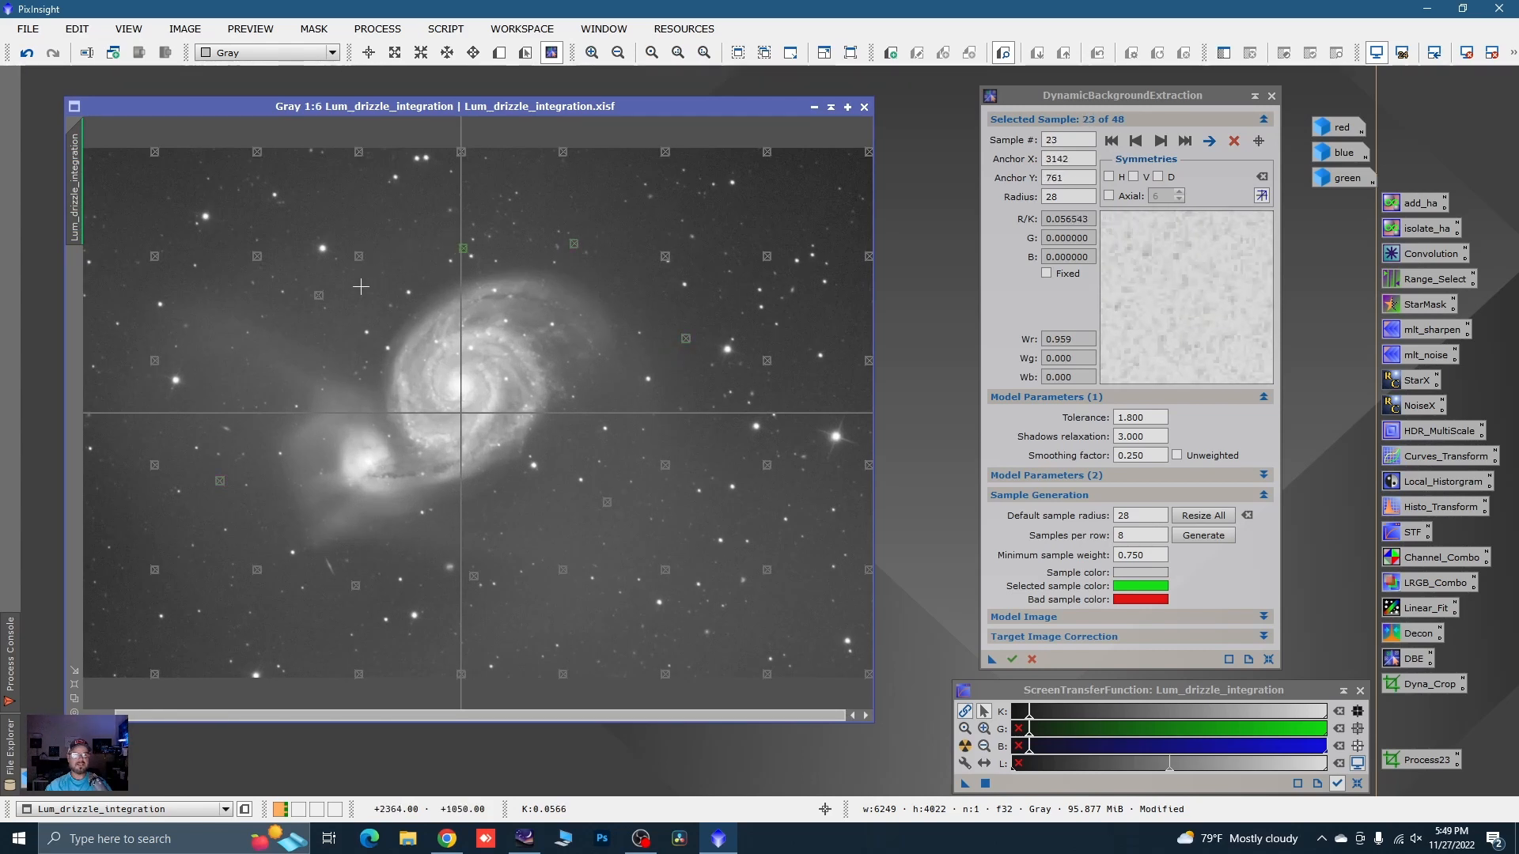
drag(323, 296, 320, 278)
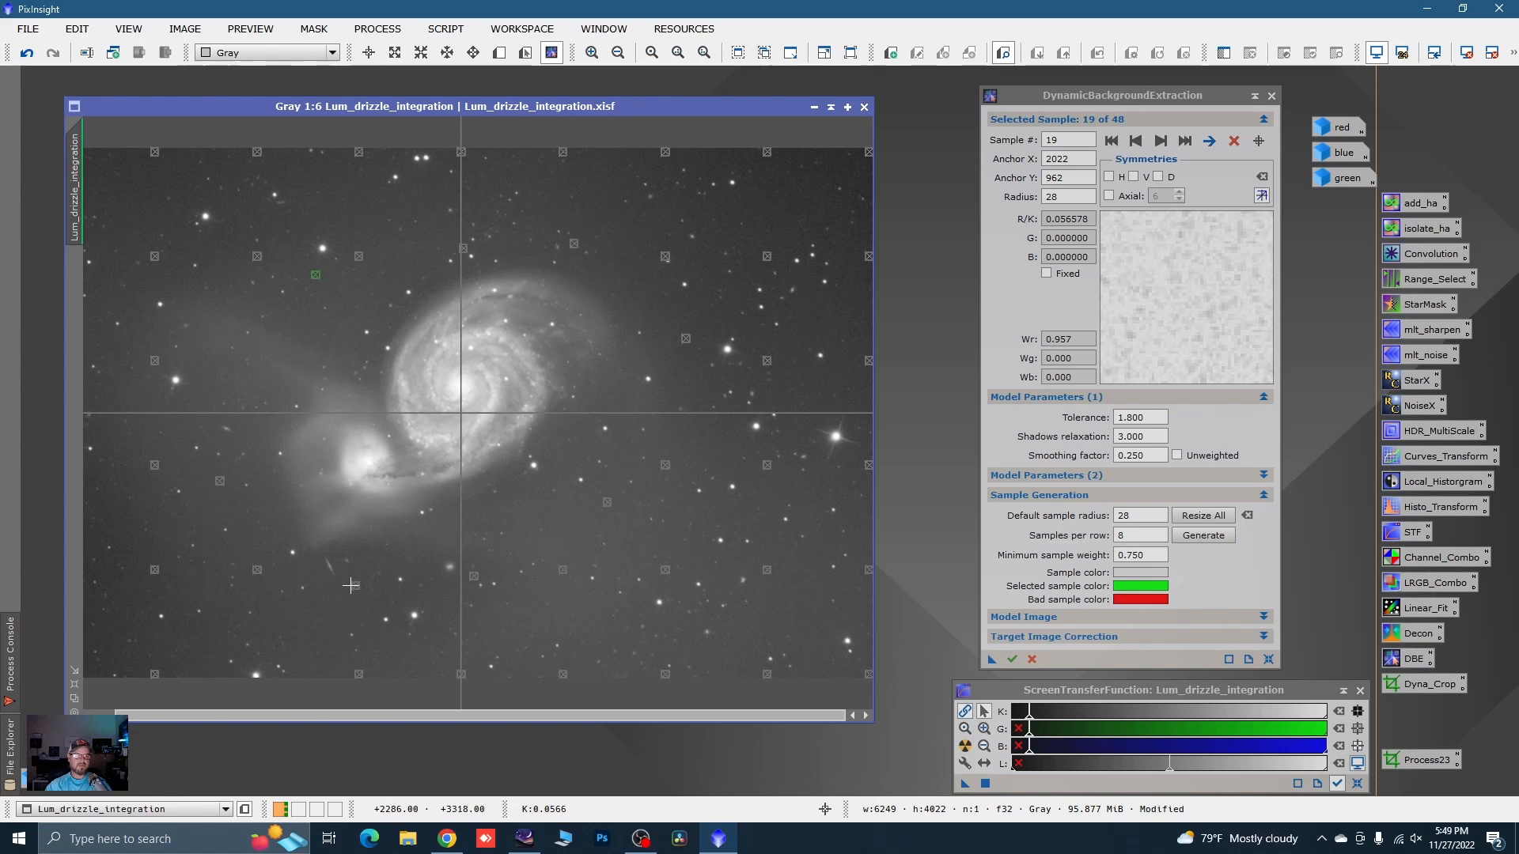
drag(359, 591, 360, 601)
click(473, 590)
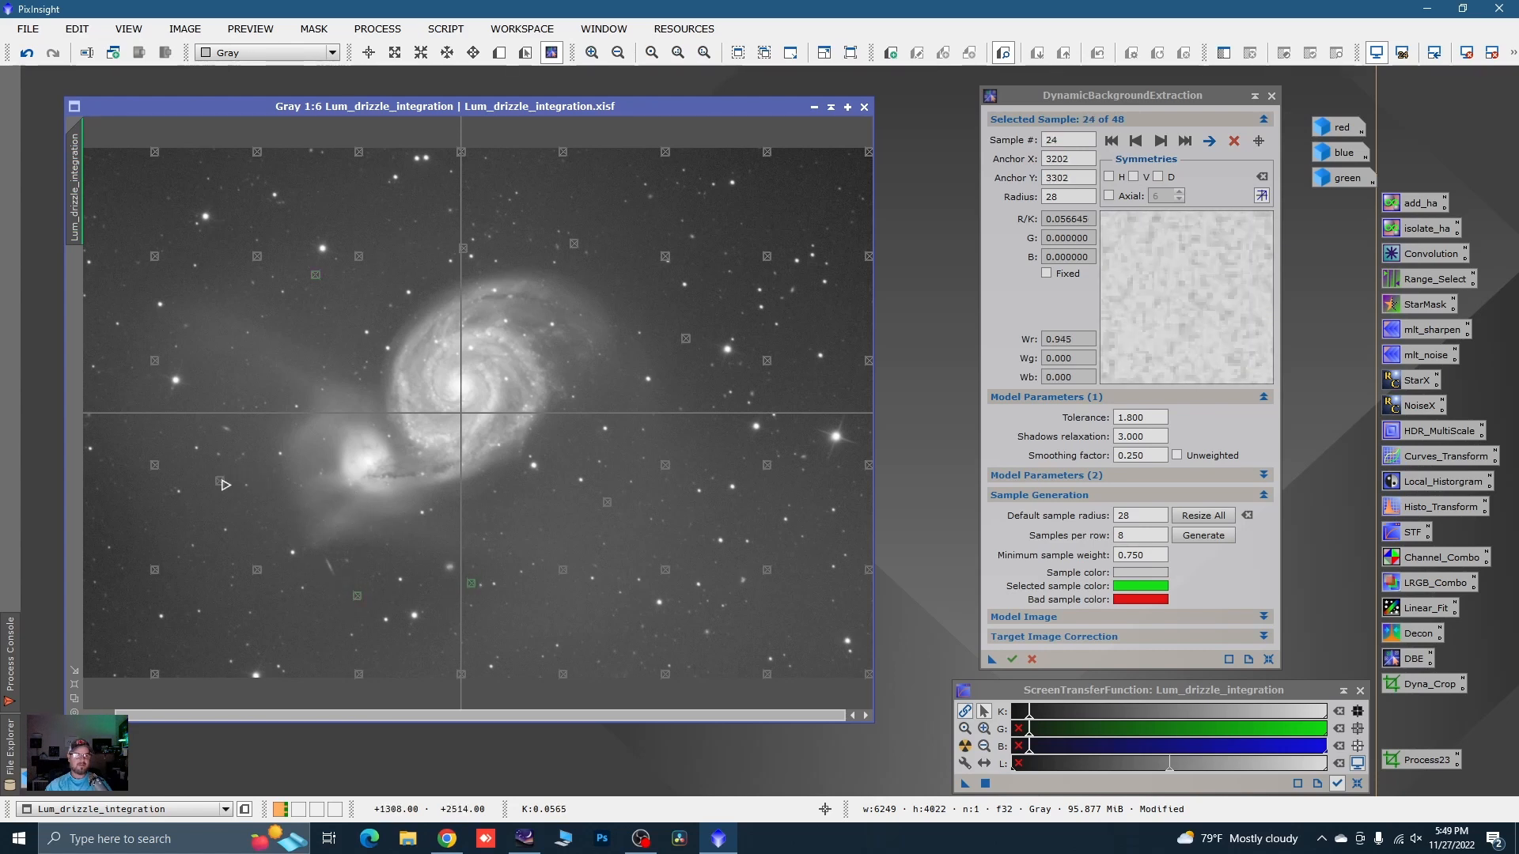
drag(222, 481, 215, 488)
- Check the samples across the frame and slightly shift the two in the image's upper right area
key(space)
drag(271, 214, 552, 226)
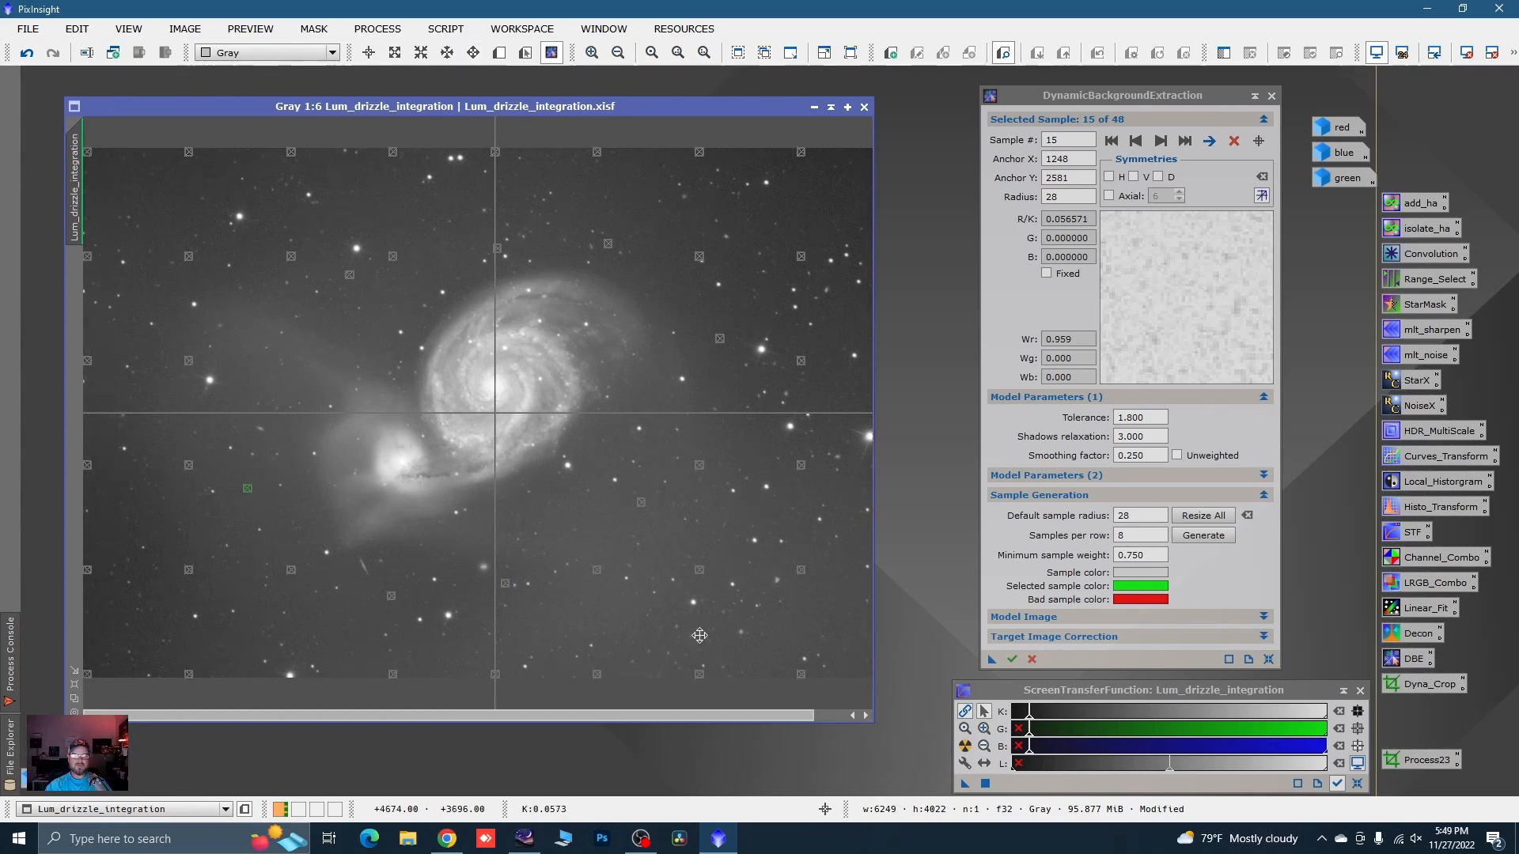
key(space)
drag(699, 634, 472, 622)
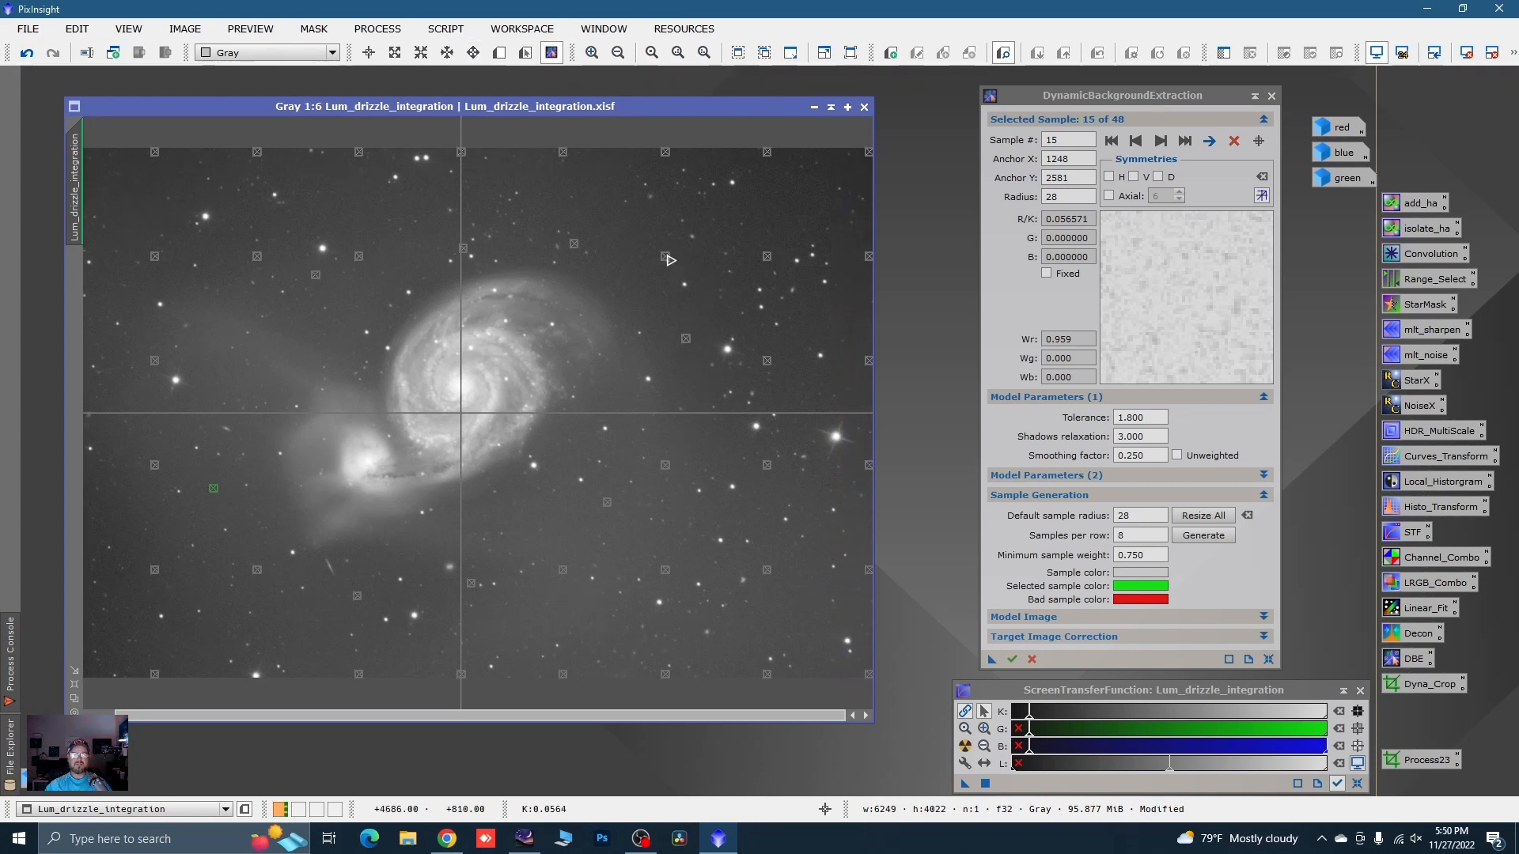
drag(665, 257, 662, 253)
drag(771, 155, 779, 154)
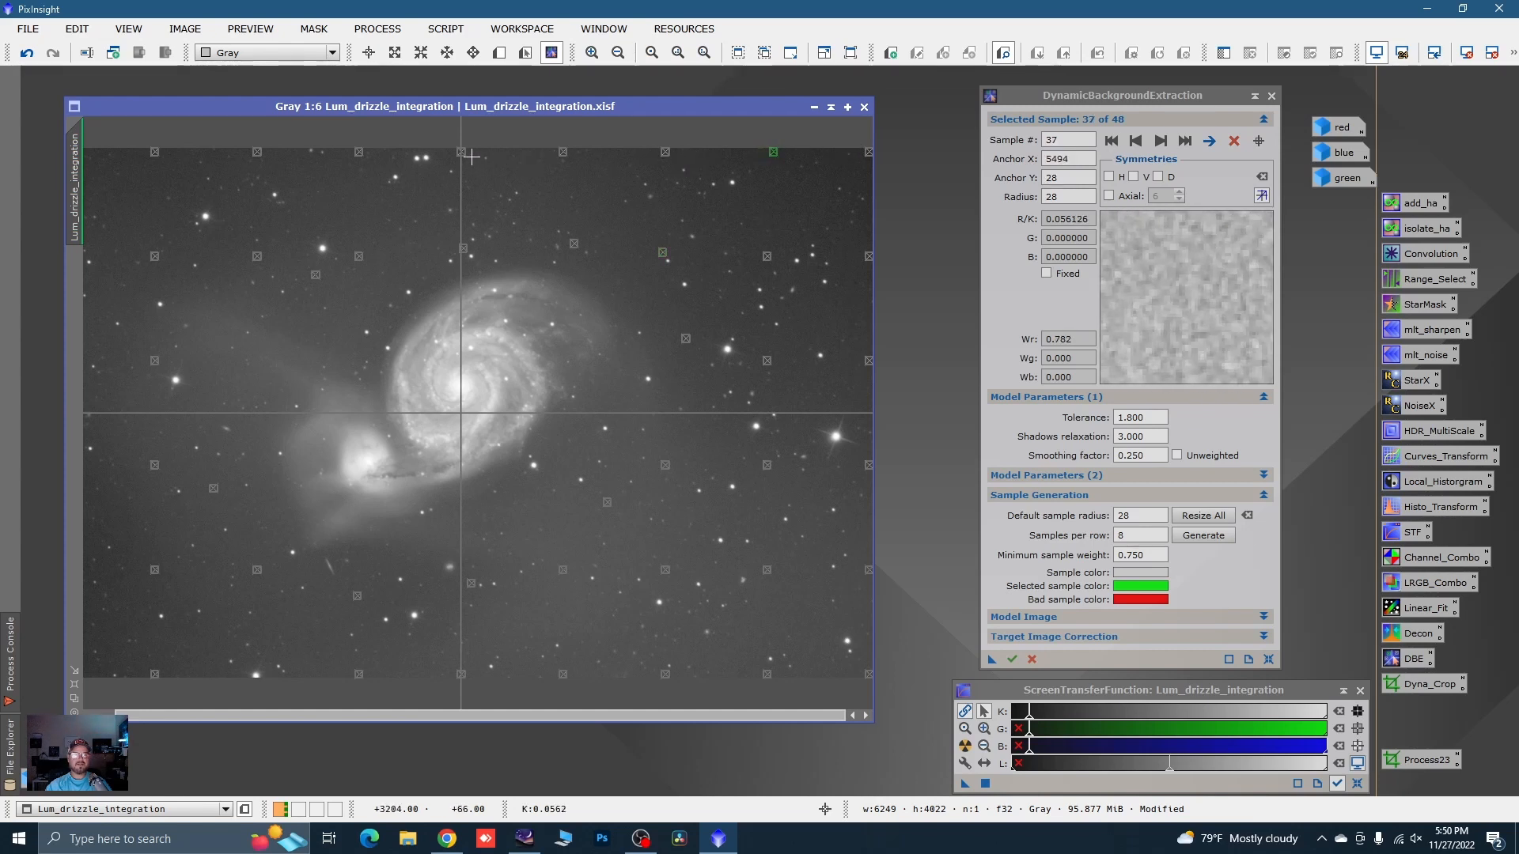
scroll(465, 450, down, 2)
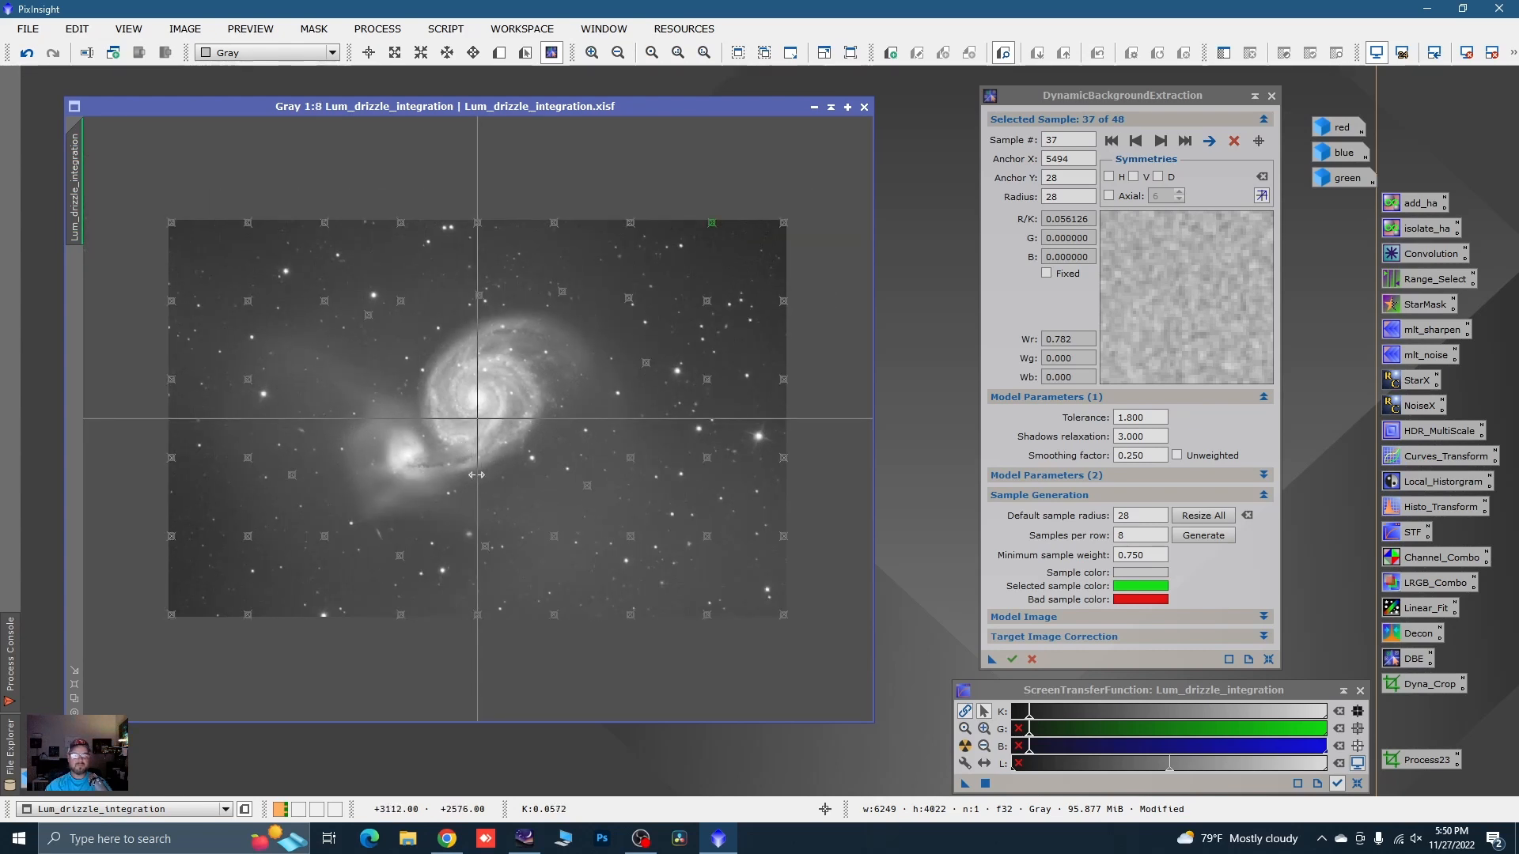
- Set the target image correction to Division, discard the background model, and execute the background extraction
click(1264, 638)
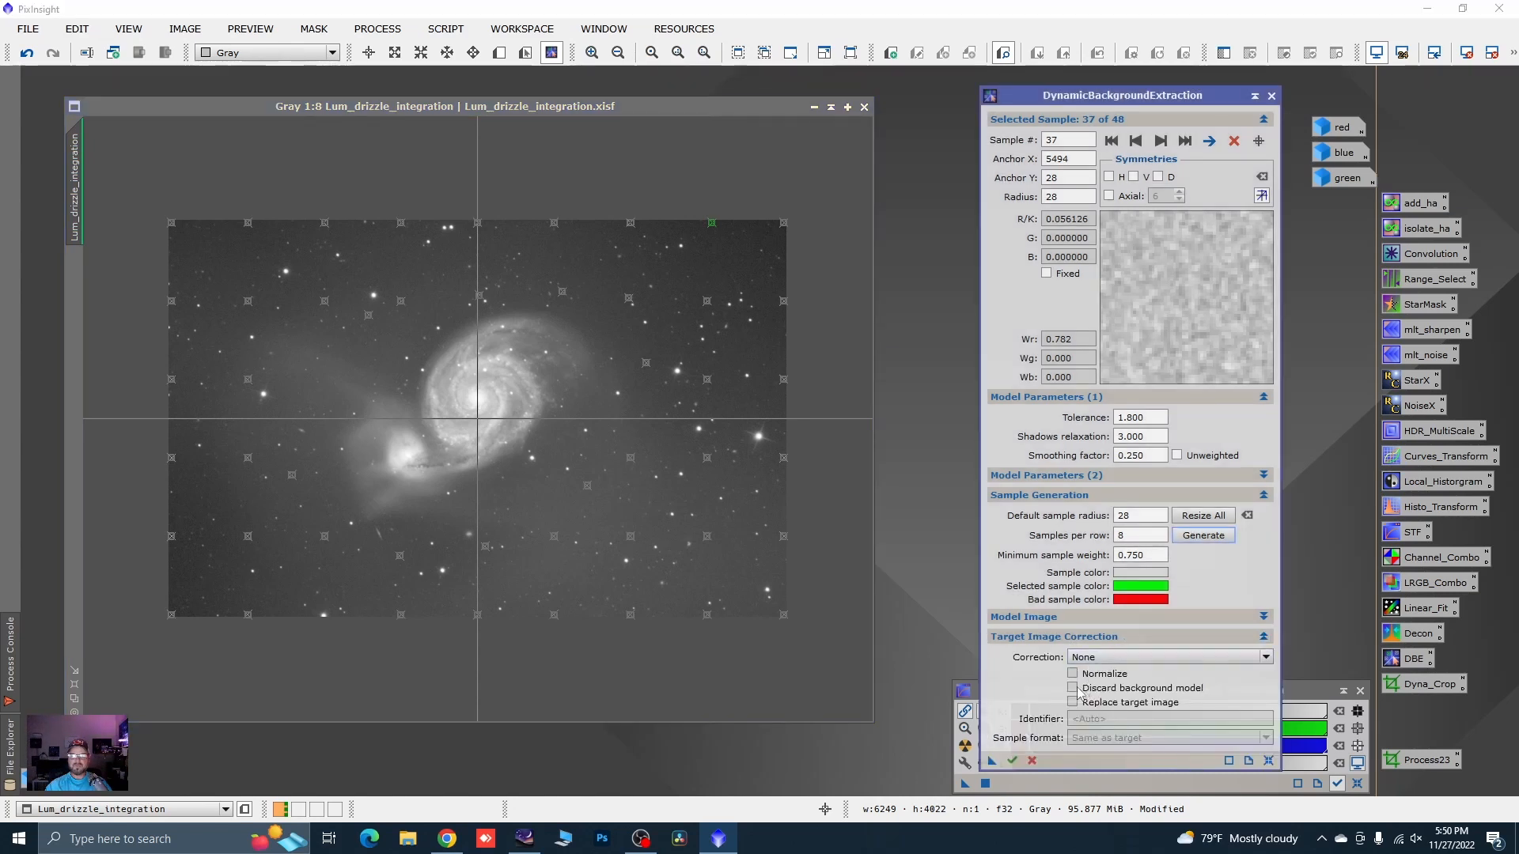
click(1267, 658)
click(1091, 700)
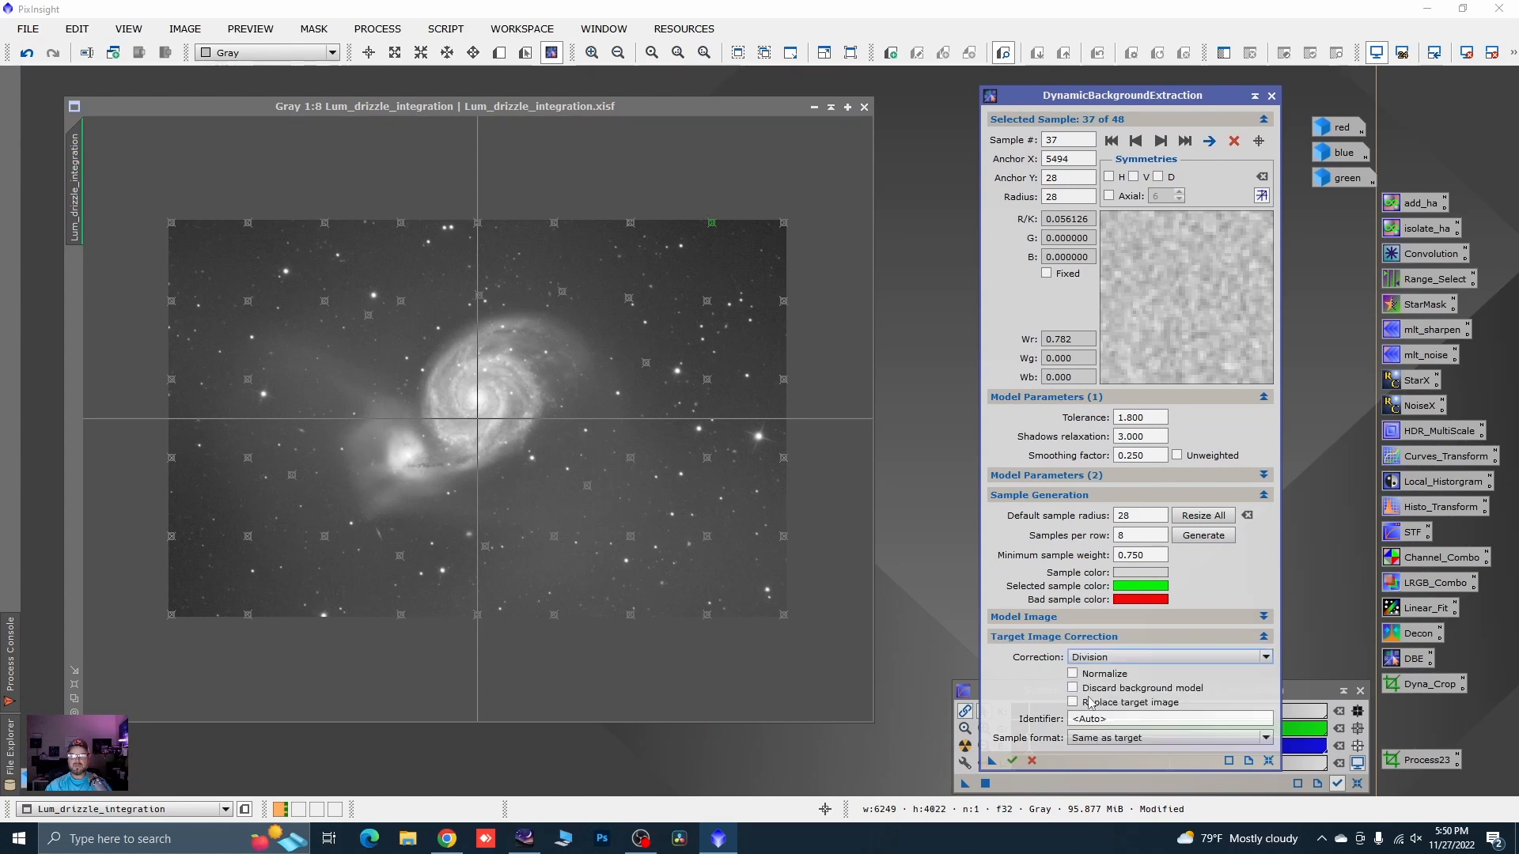
click(1074, 690)
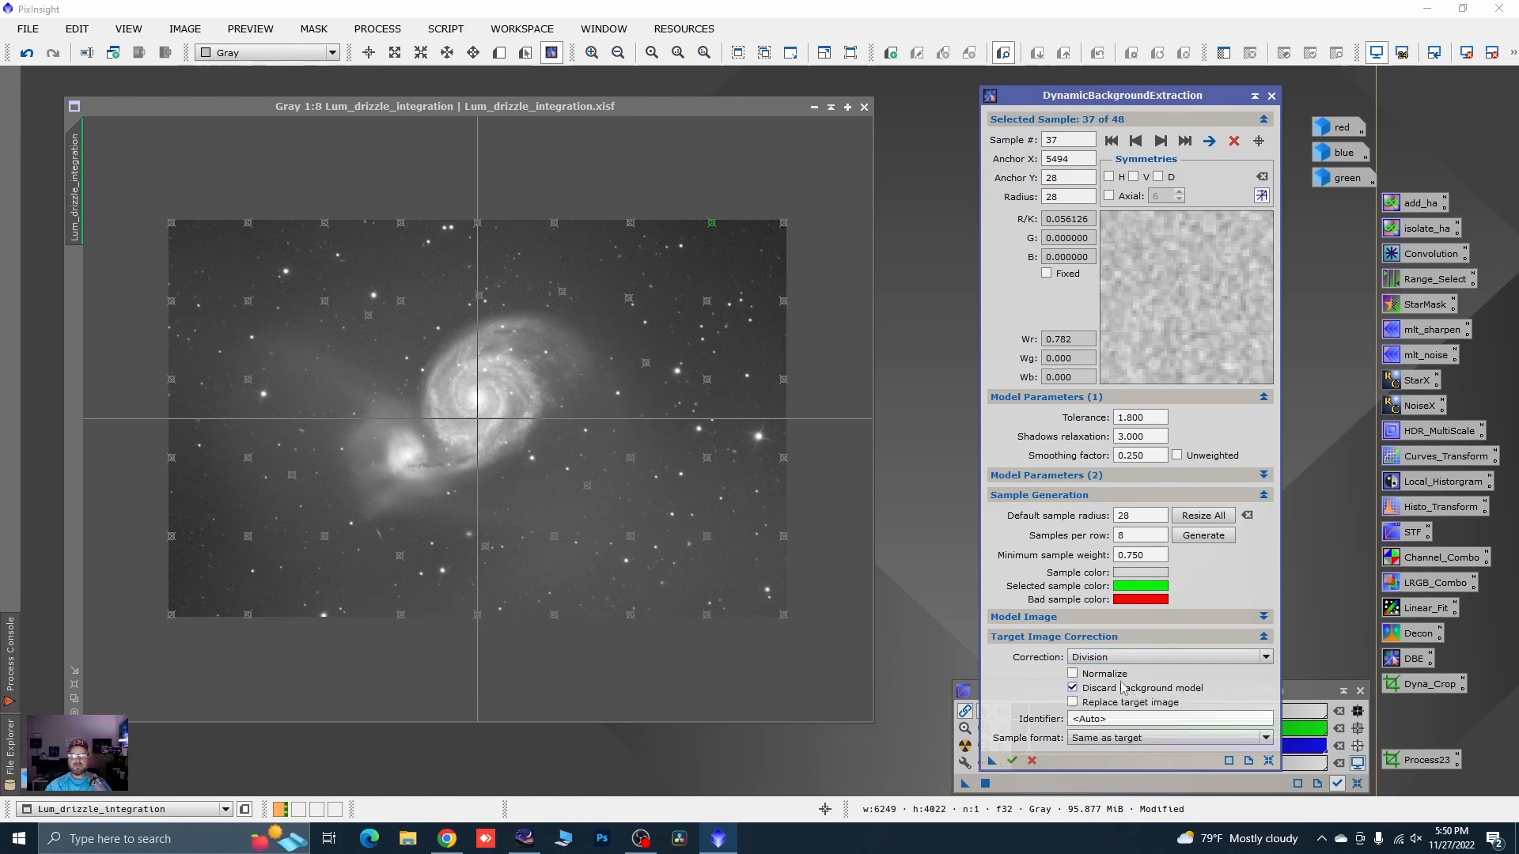
click(1014, 761)
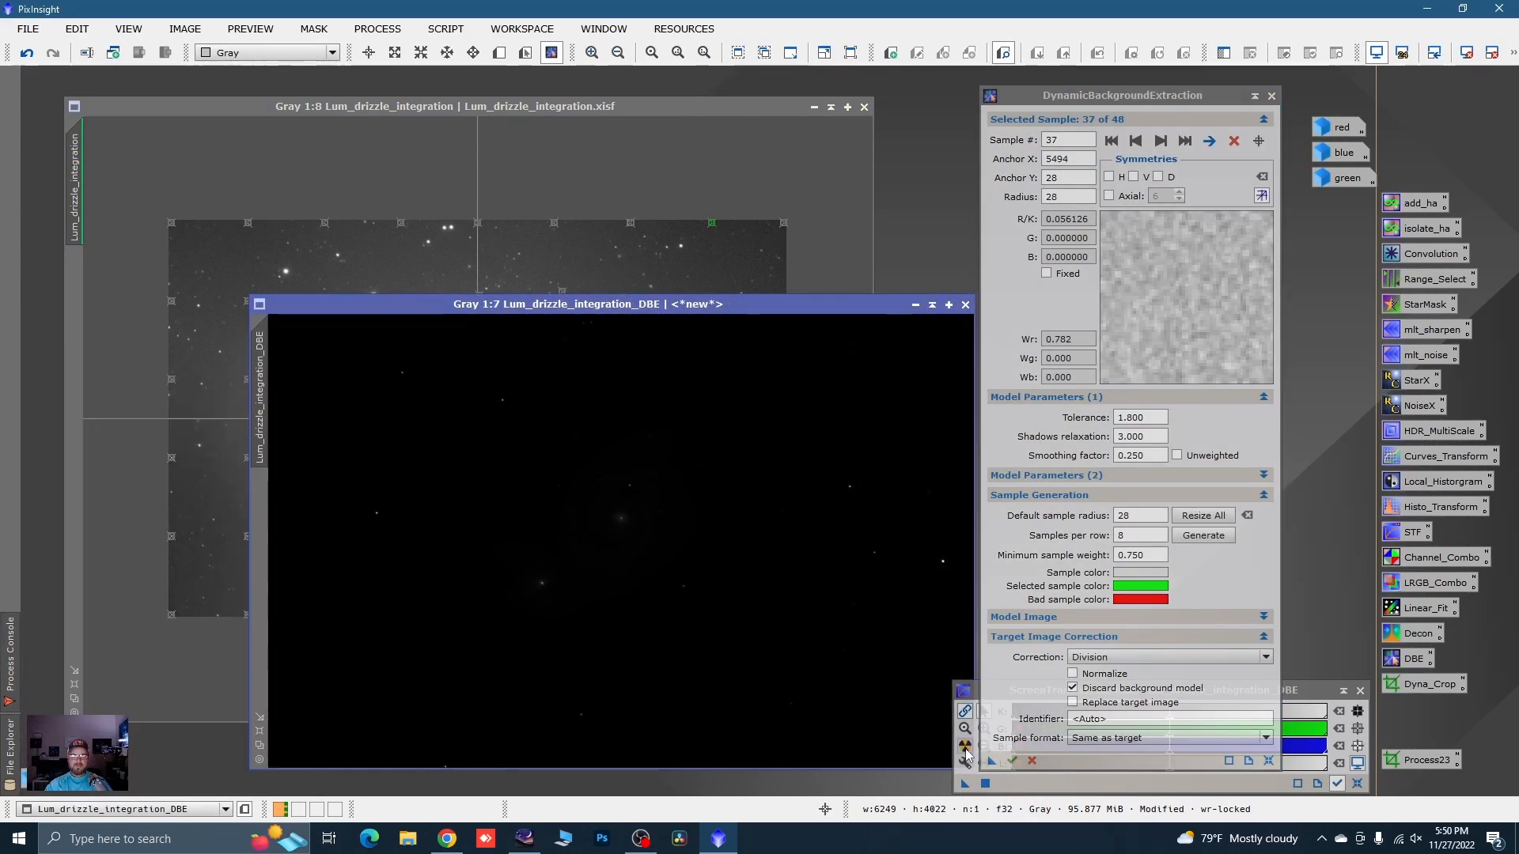
- Auto-stretch the new Lum_drizzle_integration_DBE image and move its window over the original for a full-frame check
key(ctrl+a)
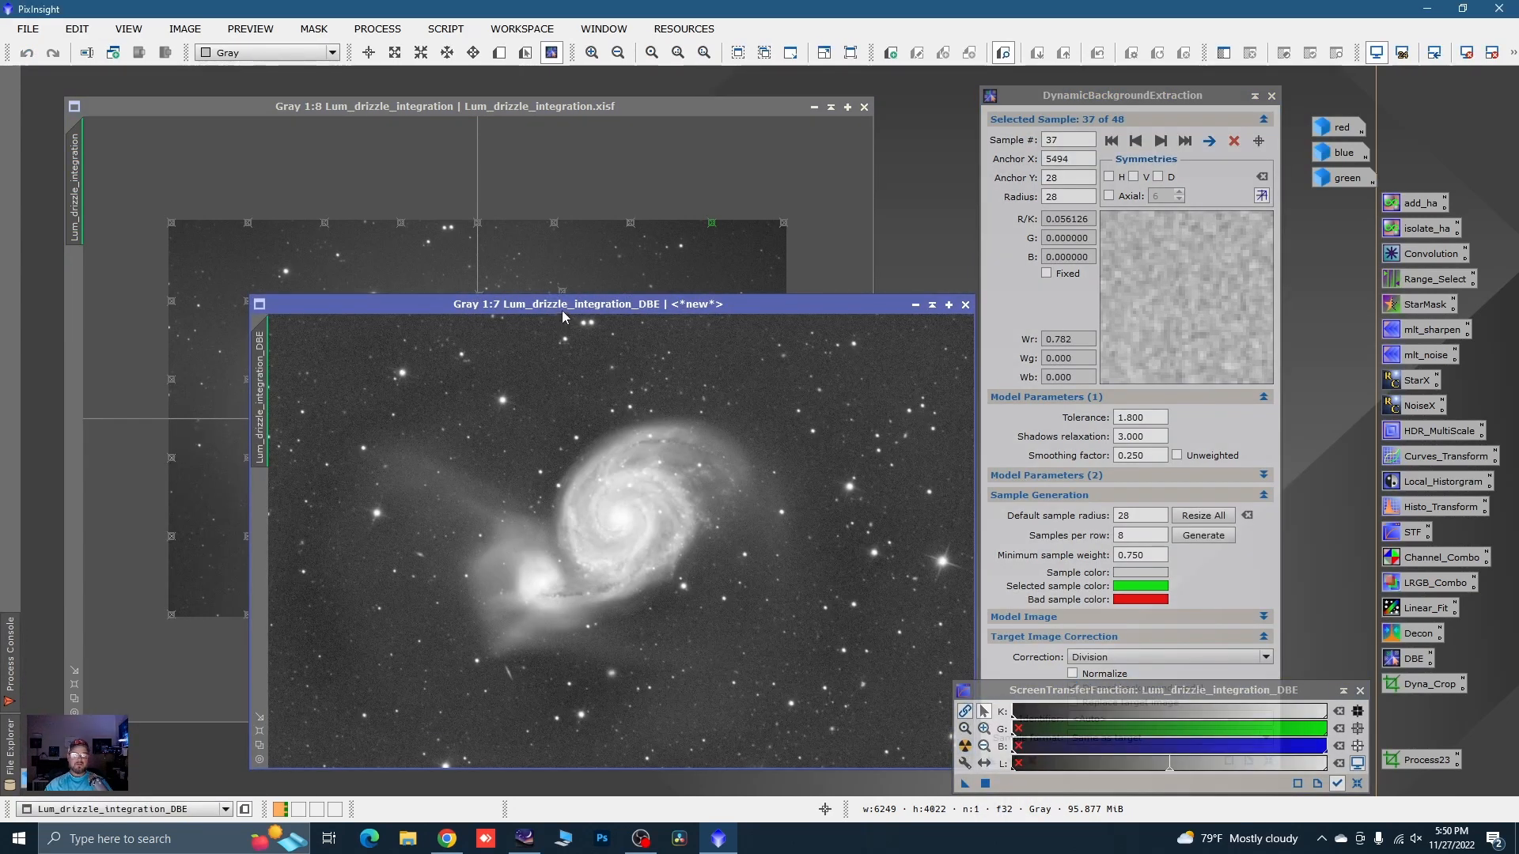
drag(568, 307, 465, 235)
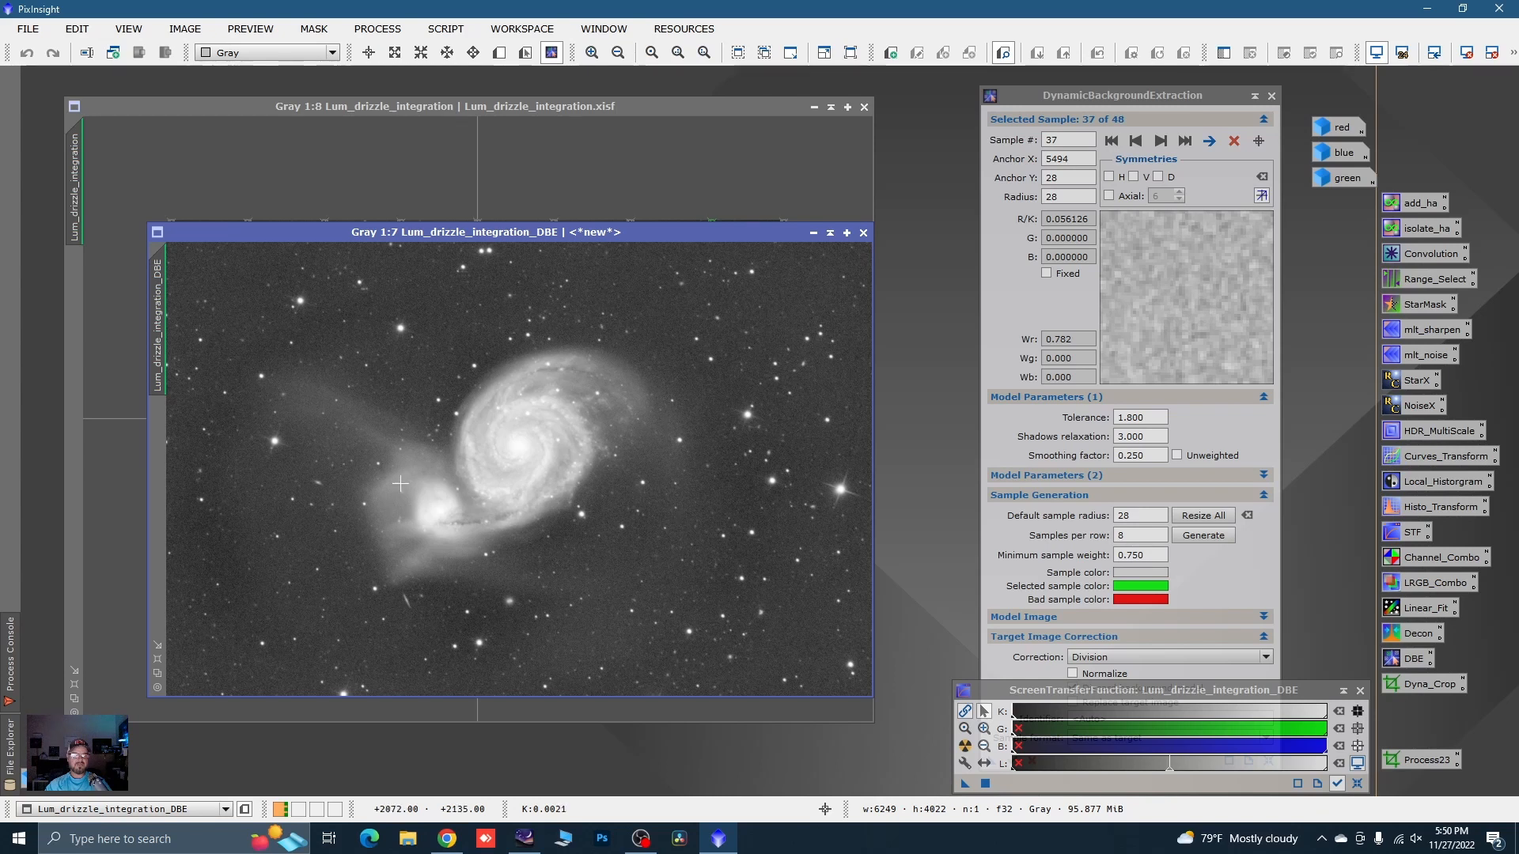
scroll(353, 477, down, 1)
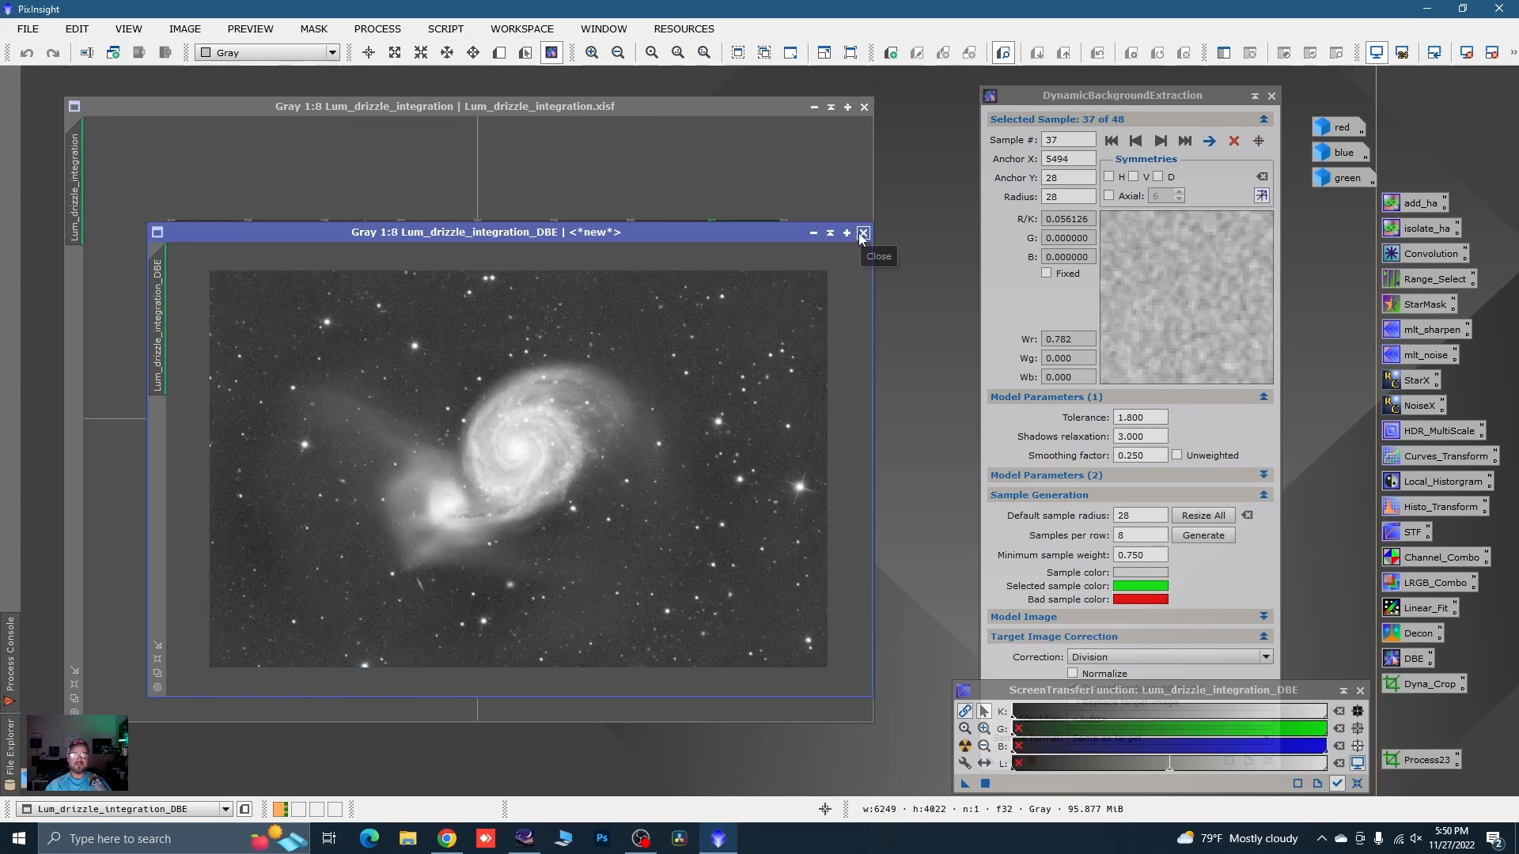
- Minimize the Lum_drizzle_integration_DBE image to an icon, rename it lum, and place it above the red, blue and green image icons
click(813, 234)
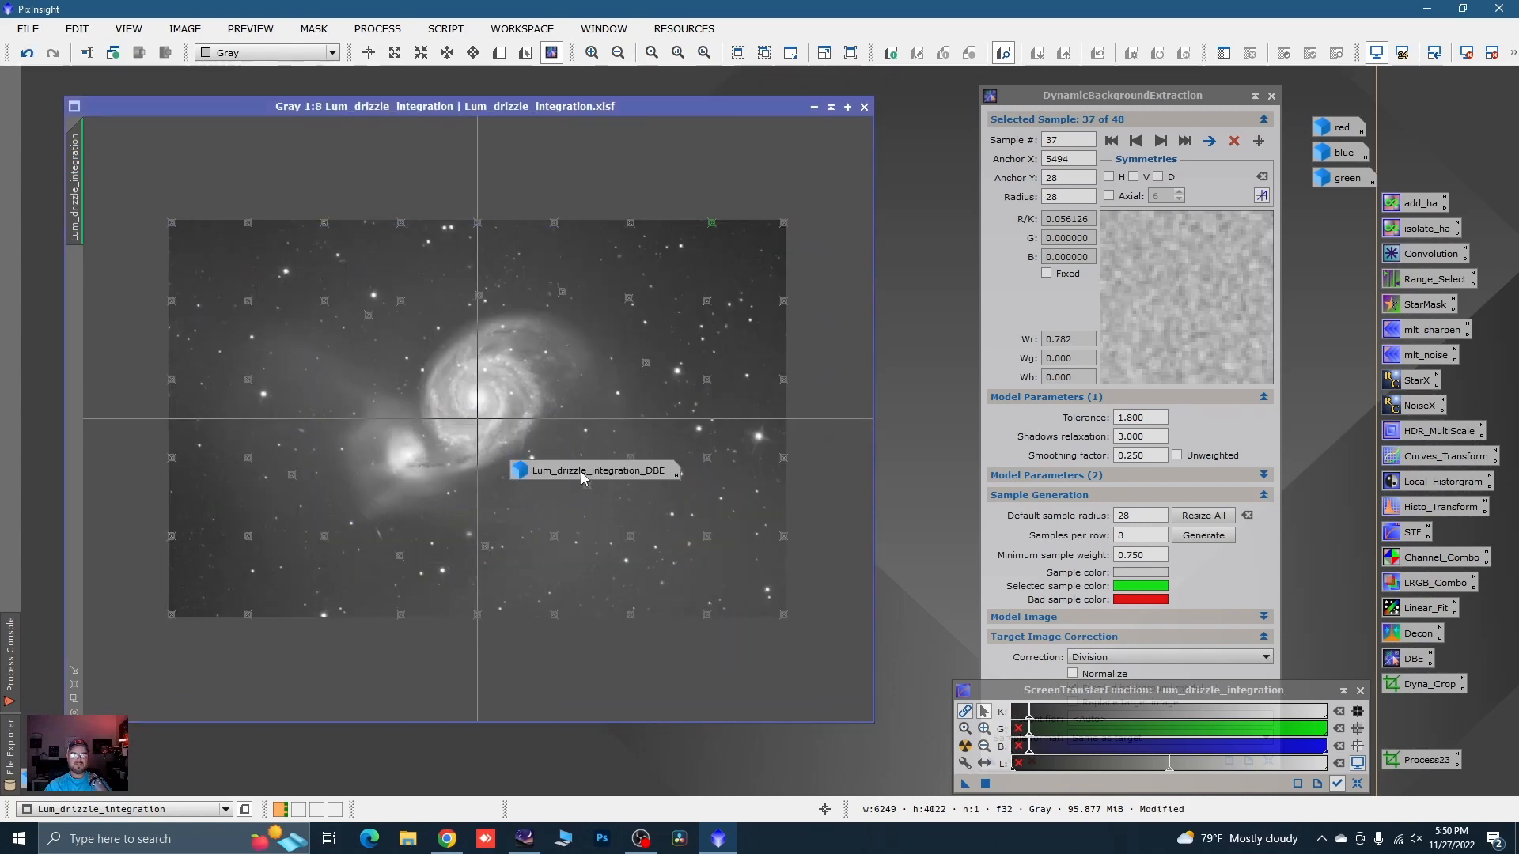
drag(583, 476, 694, 683)
right_click(696, 683)
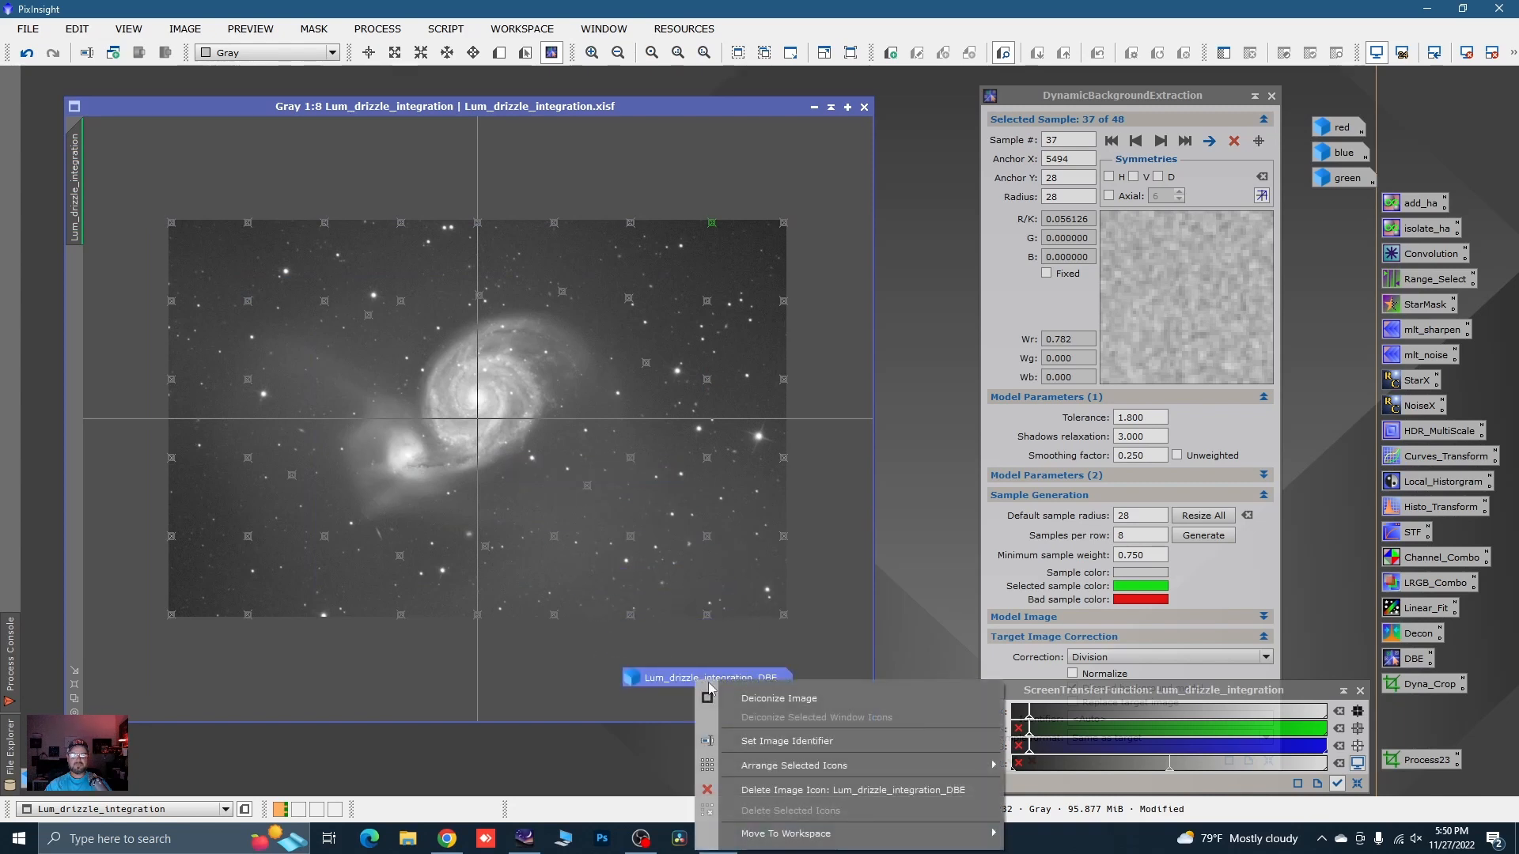
click(765, 741)
key(BackSpace)
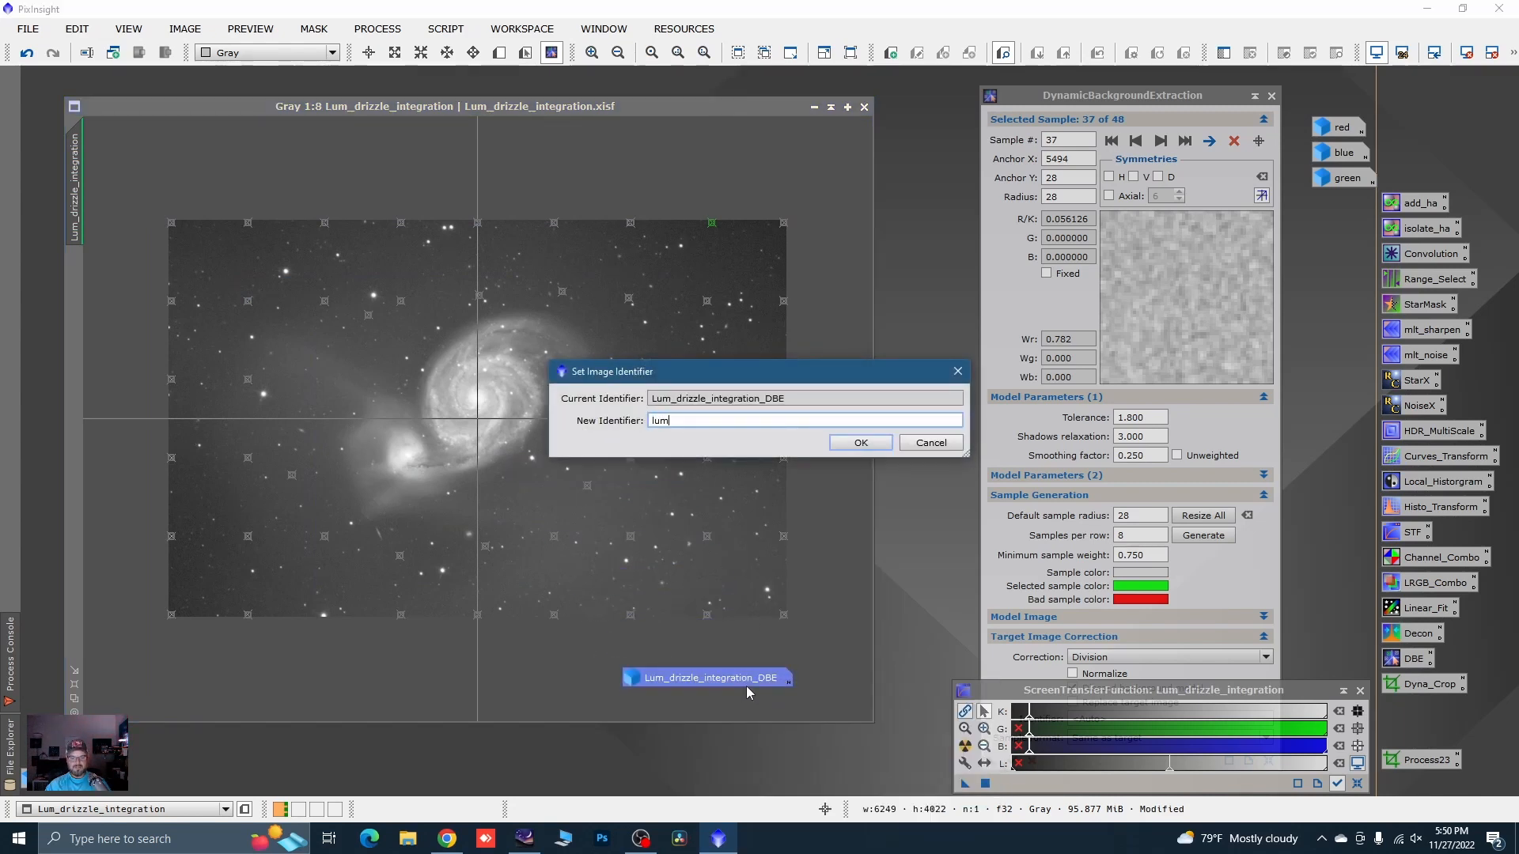
click(853, 443)
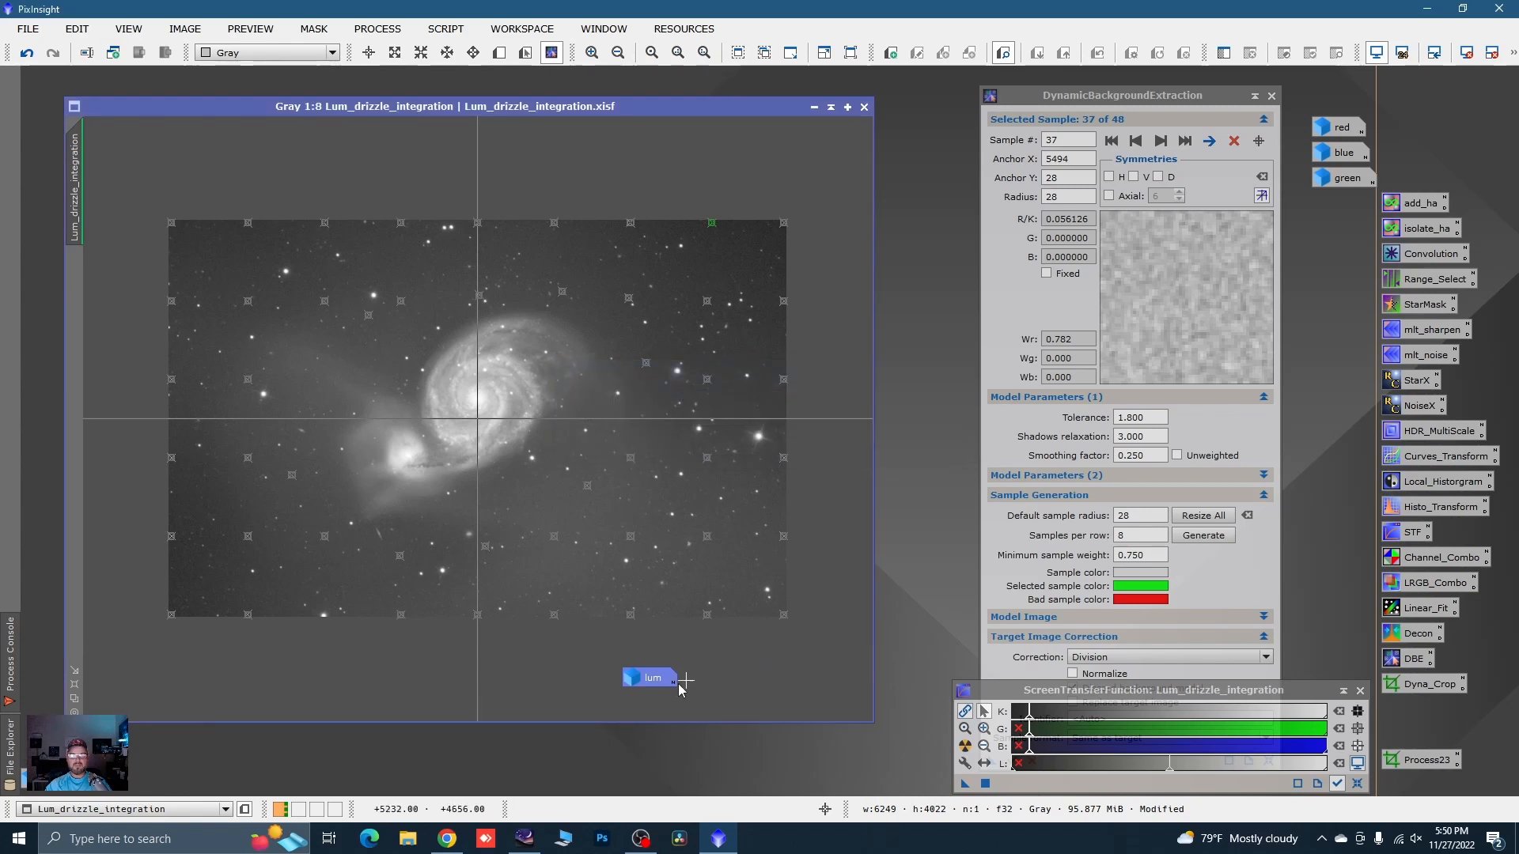
drag(663, 681, 1336, 93)
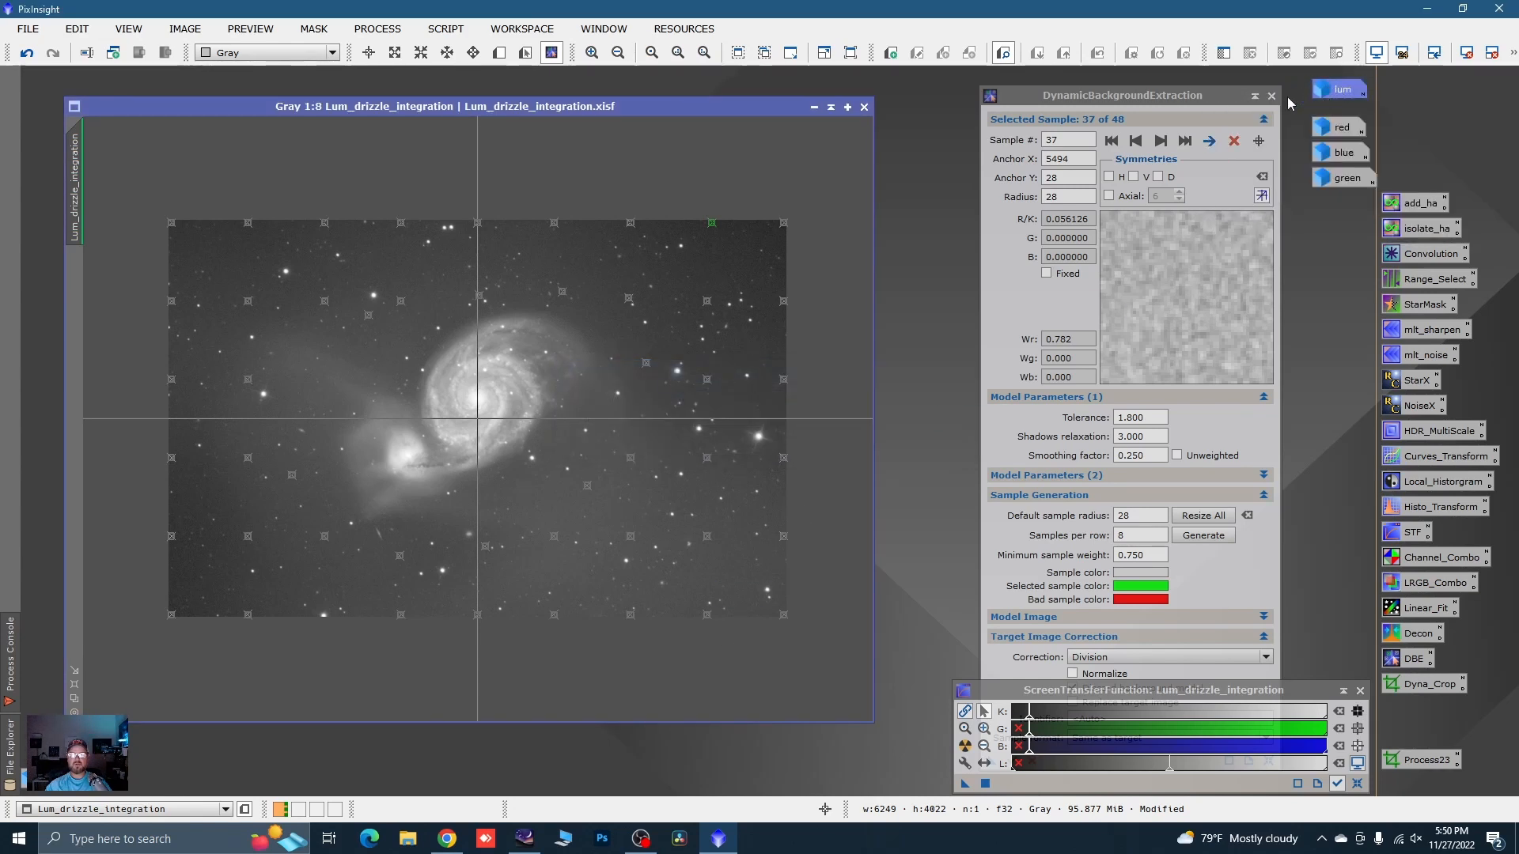
- Save the current DynamicBackgroundExtraction settings and sample positions as a reusable process icon on the workspace
click(1068, 530)
drag(995, 763, 1421, 734)
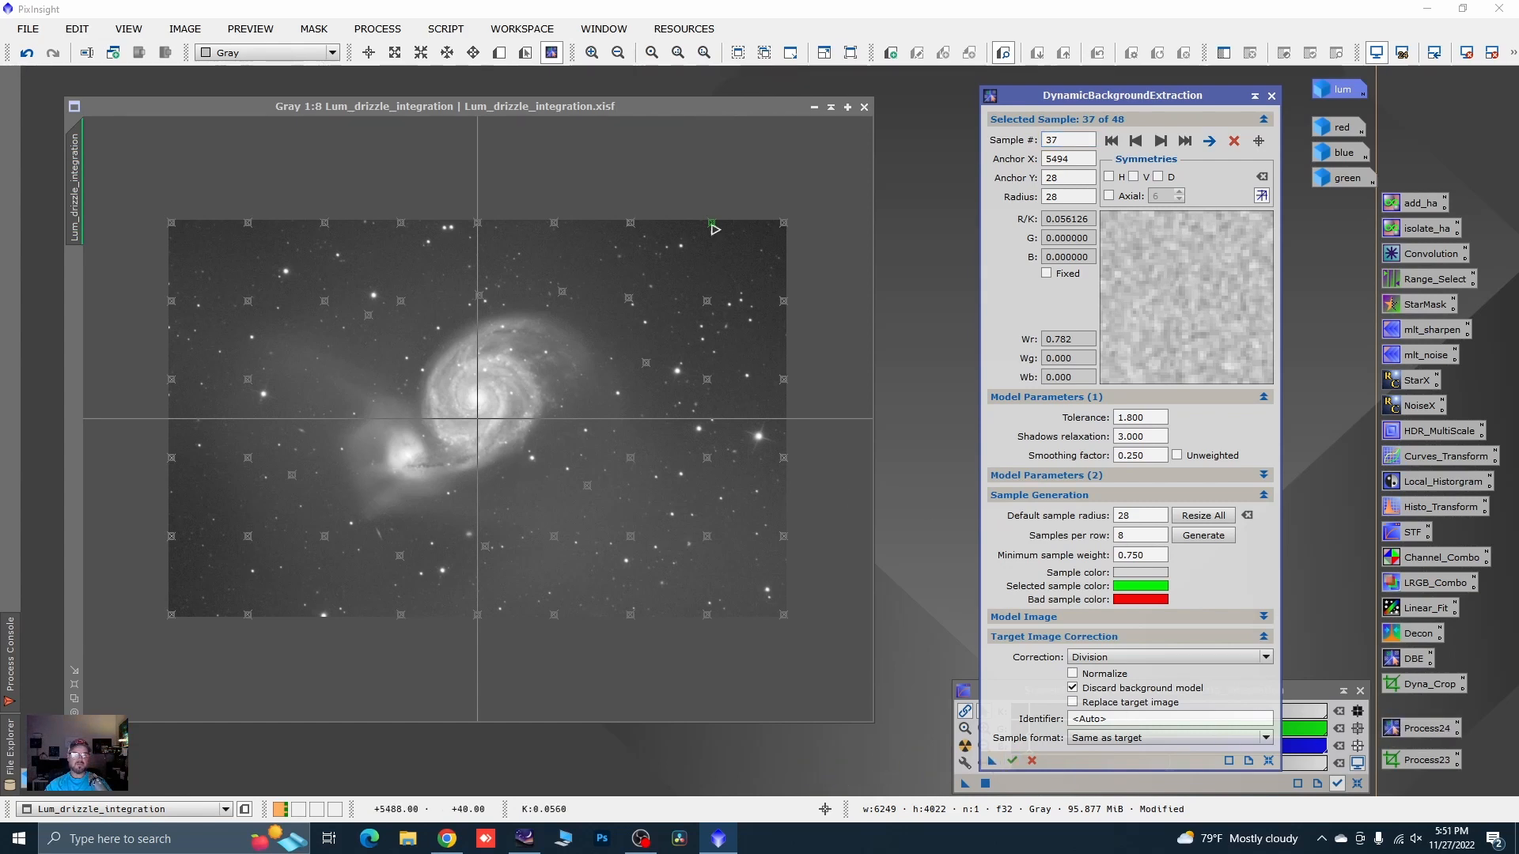
- Cancel the active DynamicBackgroundExtraction session and close the original Lum_drizzle_integration image without saving
click(1272, 98)
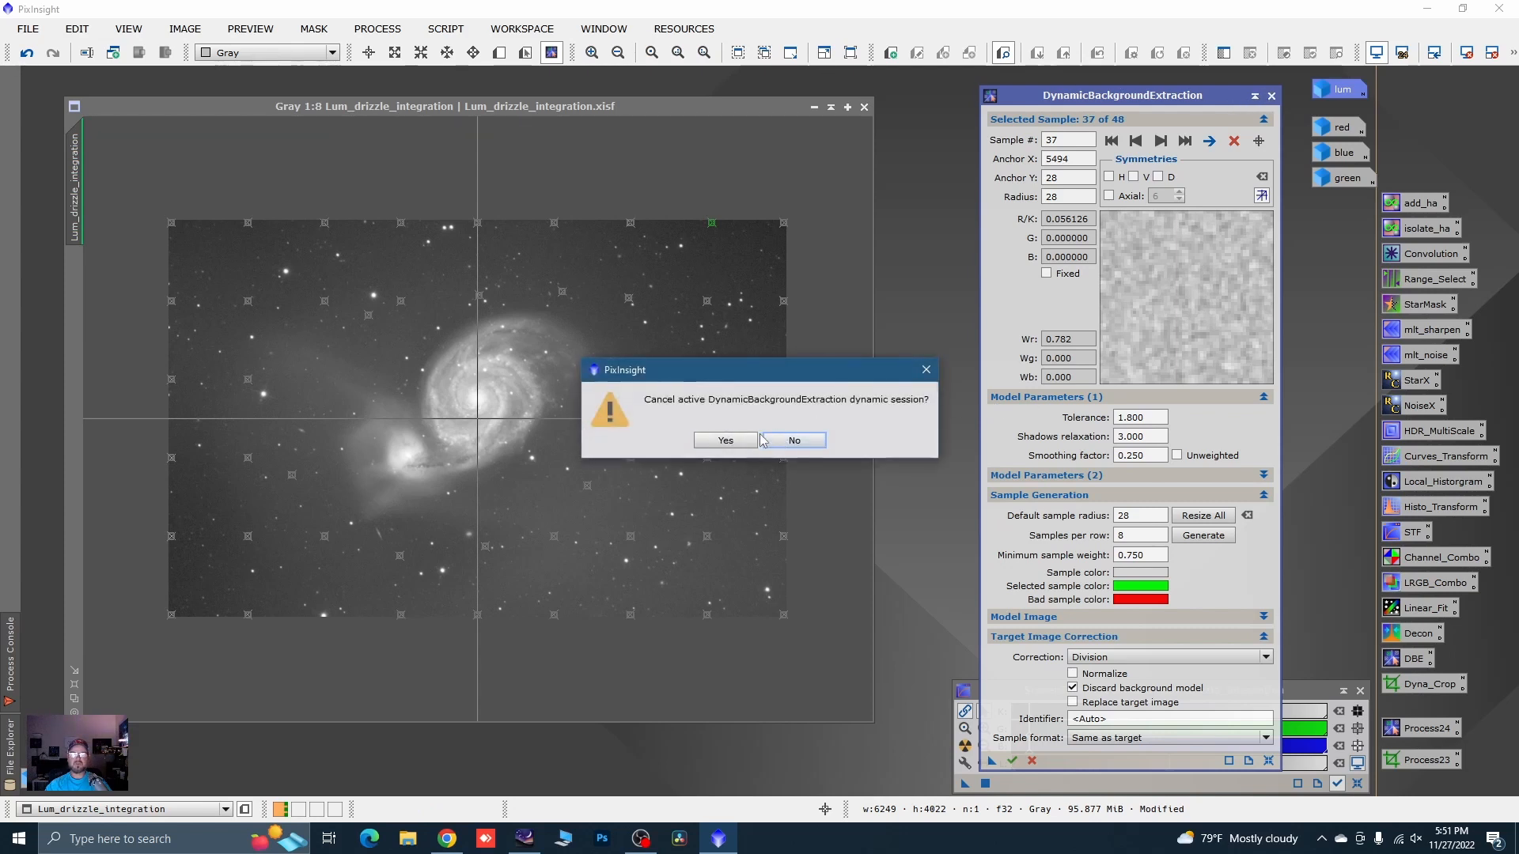
click(716, 439)
click(864, 106)
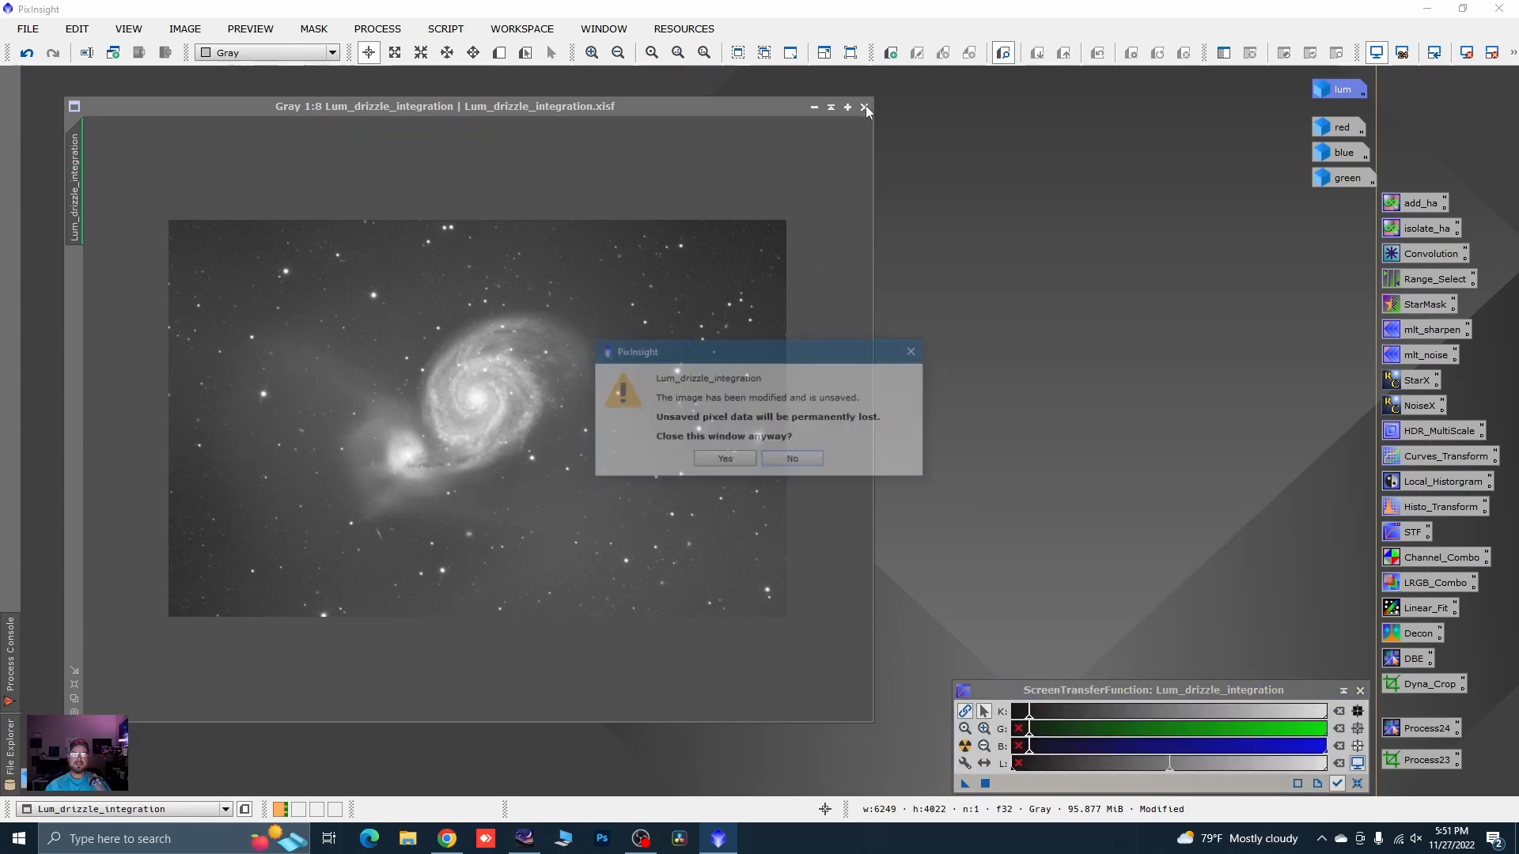
click(725, 461)
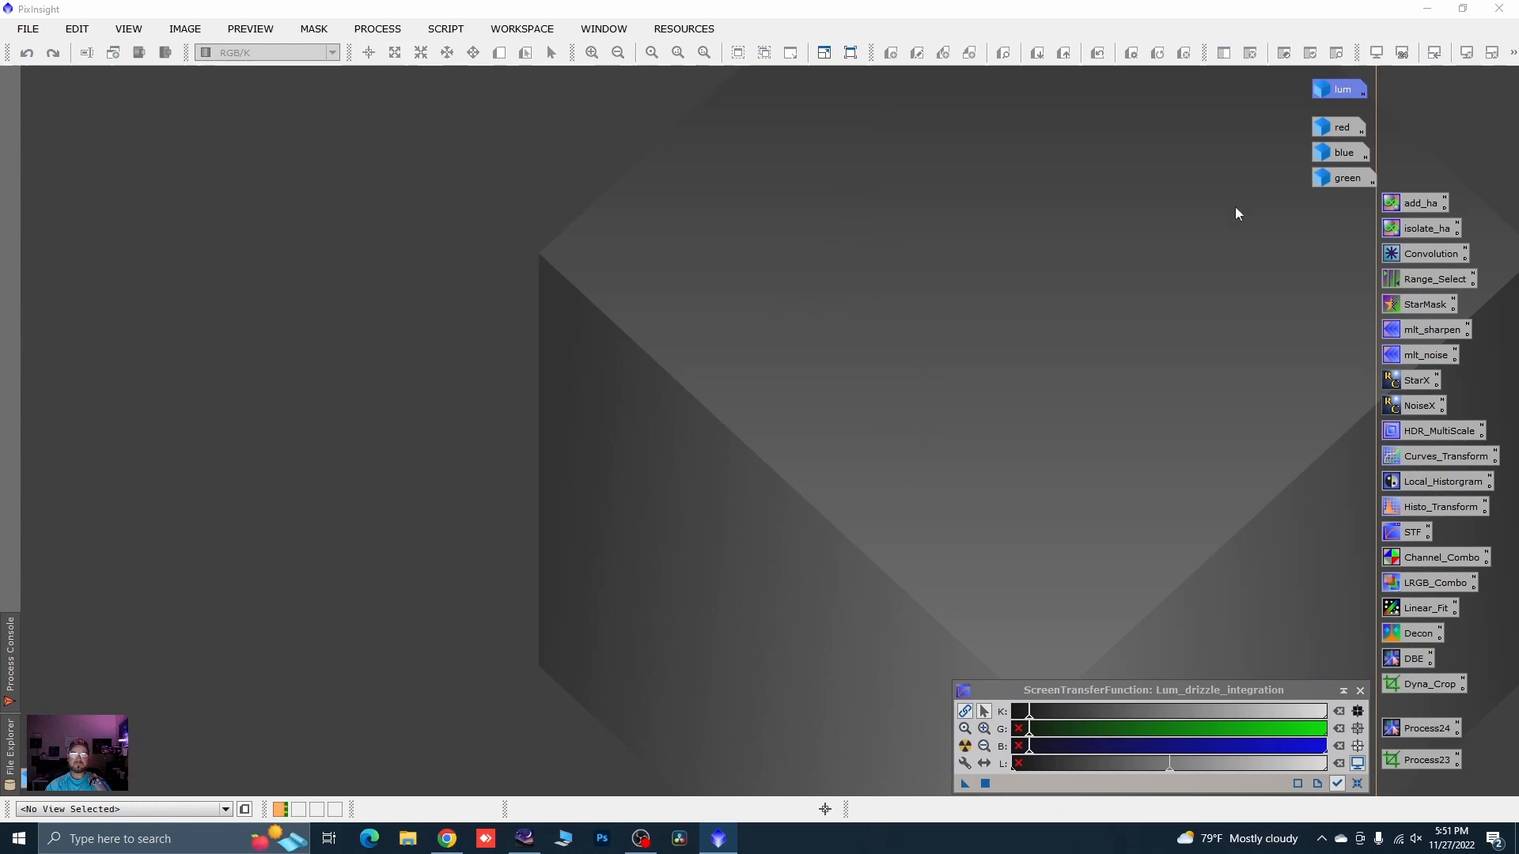
- Open the red image, run the saved Process24 background extraction on it, and auto-stretch the corrected result
double_click(1324, 126)
drag(719, 206, 703, 148)
double_click(1403, 730)
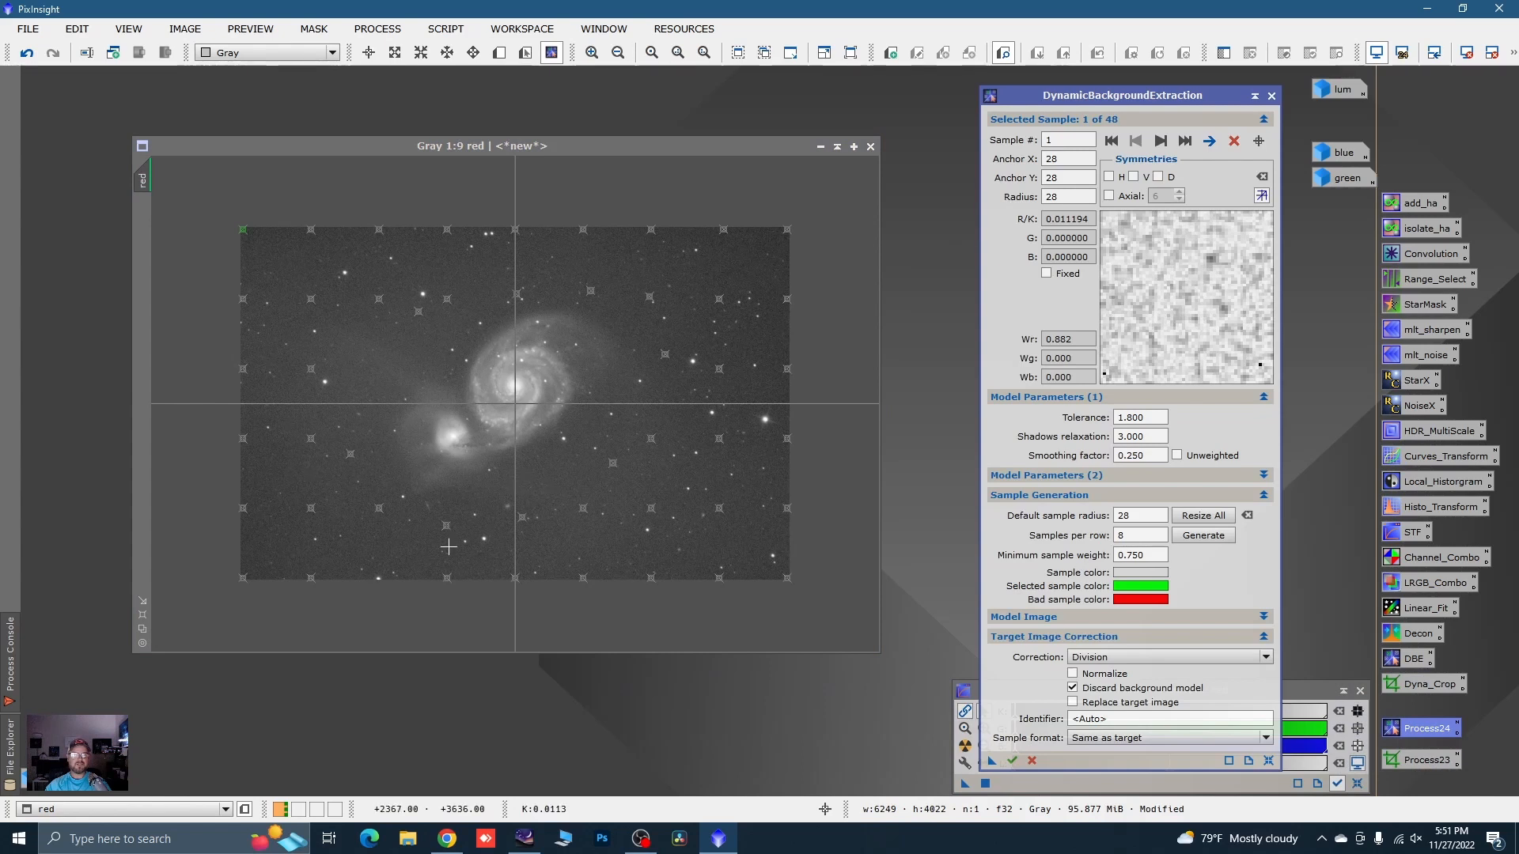
click(1013, 761)
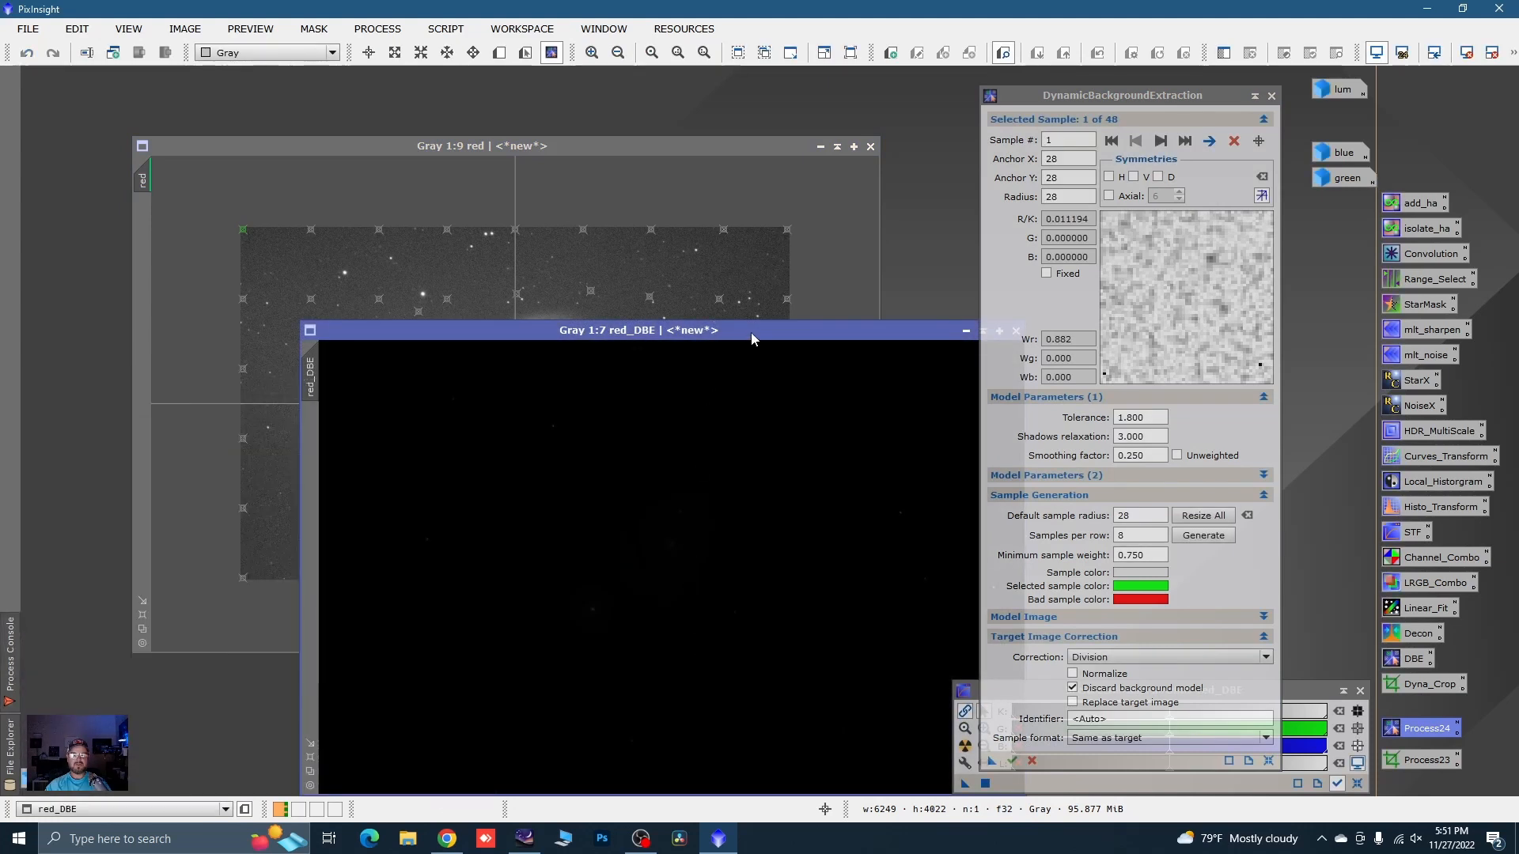
drag(753, 333, 613, 227)
click(965, 747)
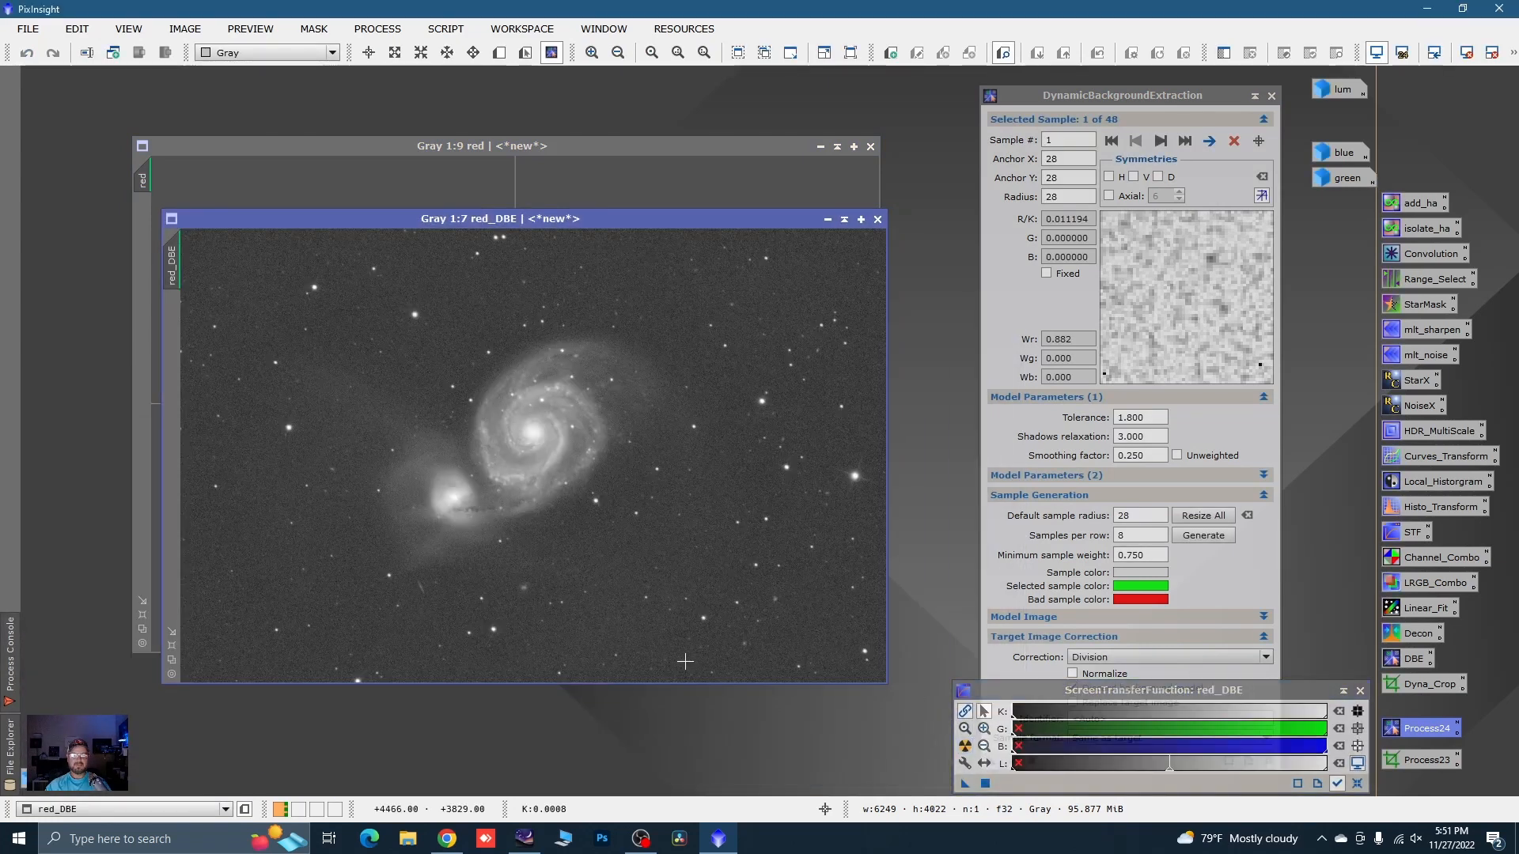
- Store red_DBE as an icon in the red image's former place, and close the extraction session and original red image without saving
click(826, 224)
drag(568, 457, 1357, 134)
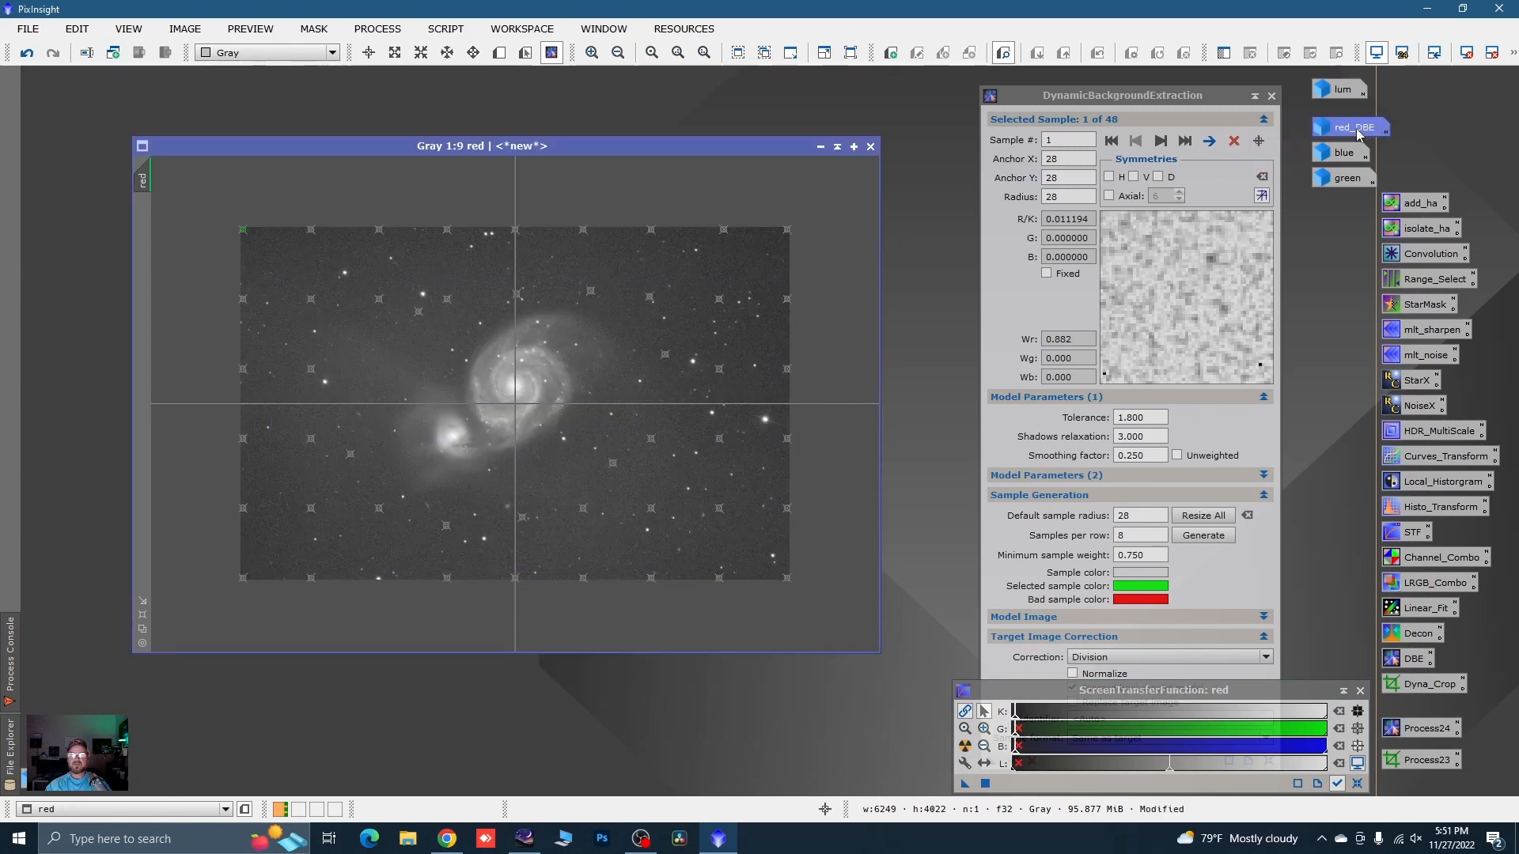
click(1271, 98)
click(1271, 98)
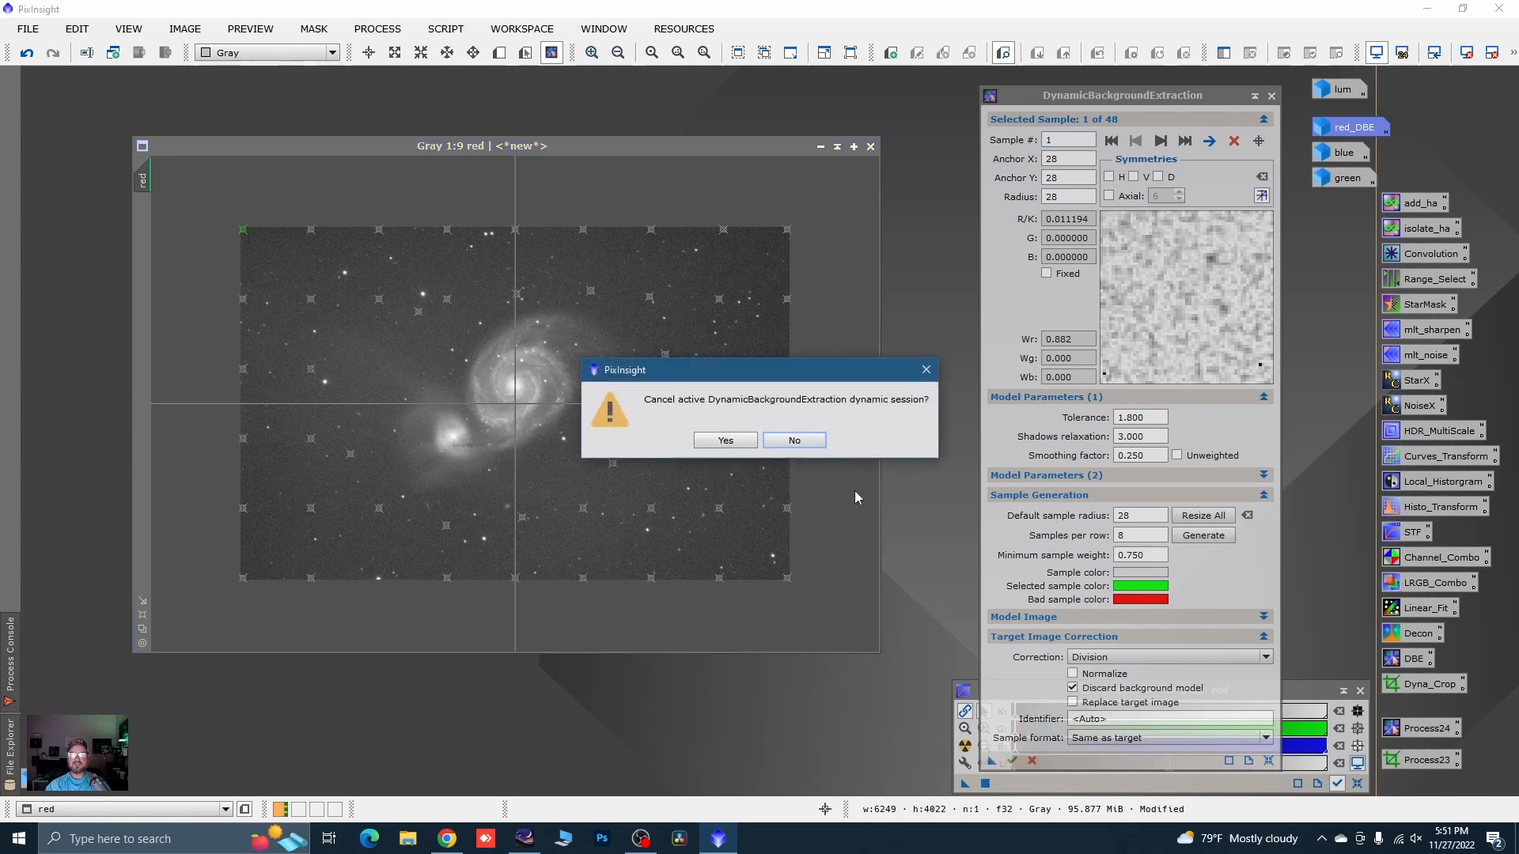
click(734, 441)
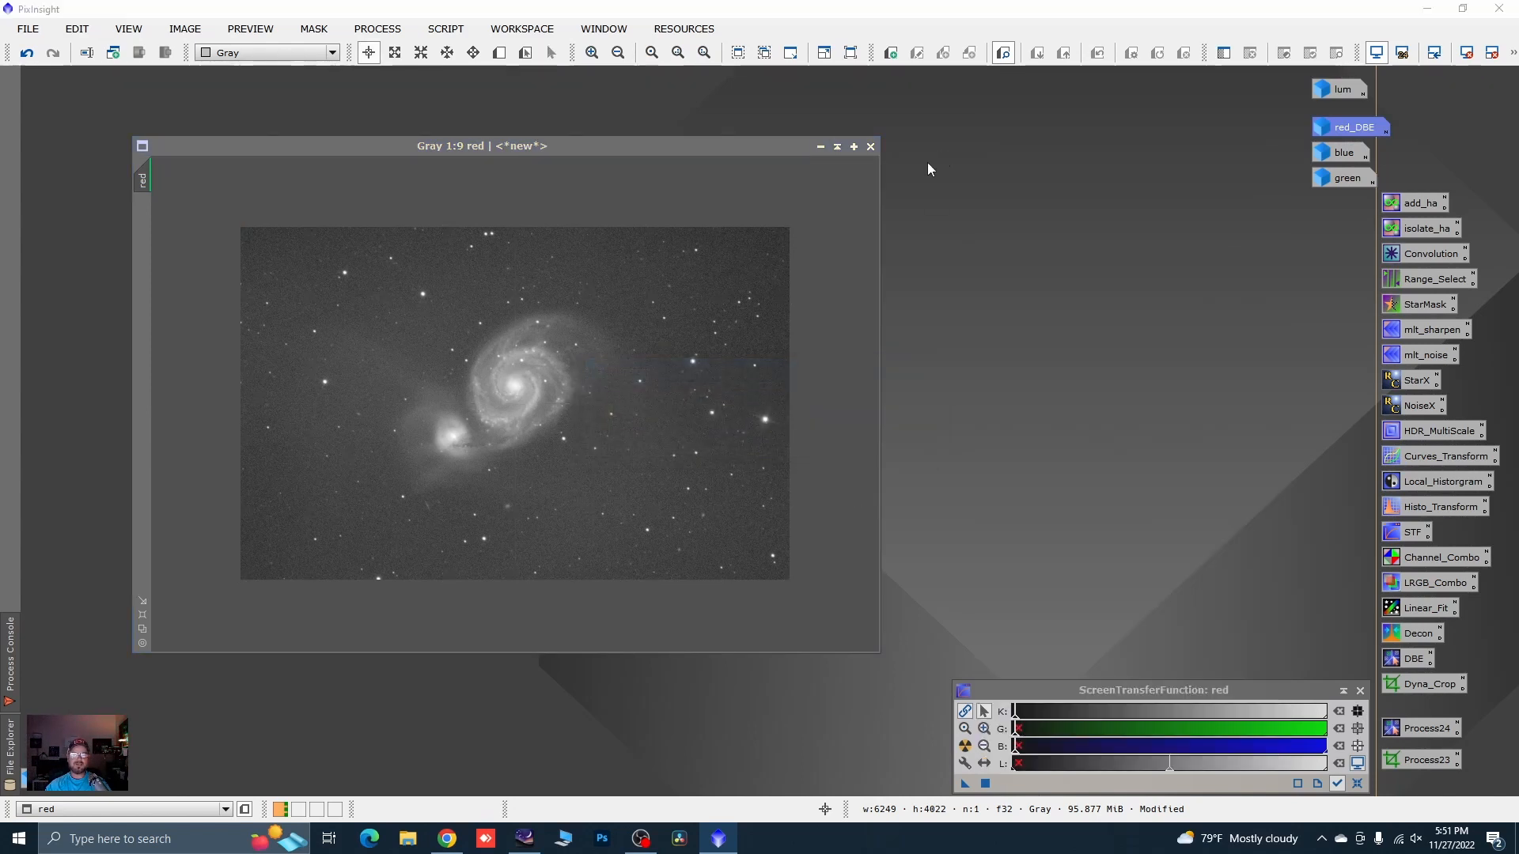
click(872, 150)
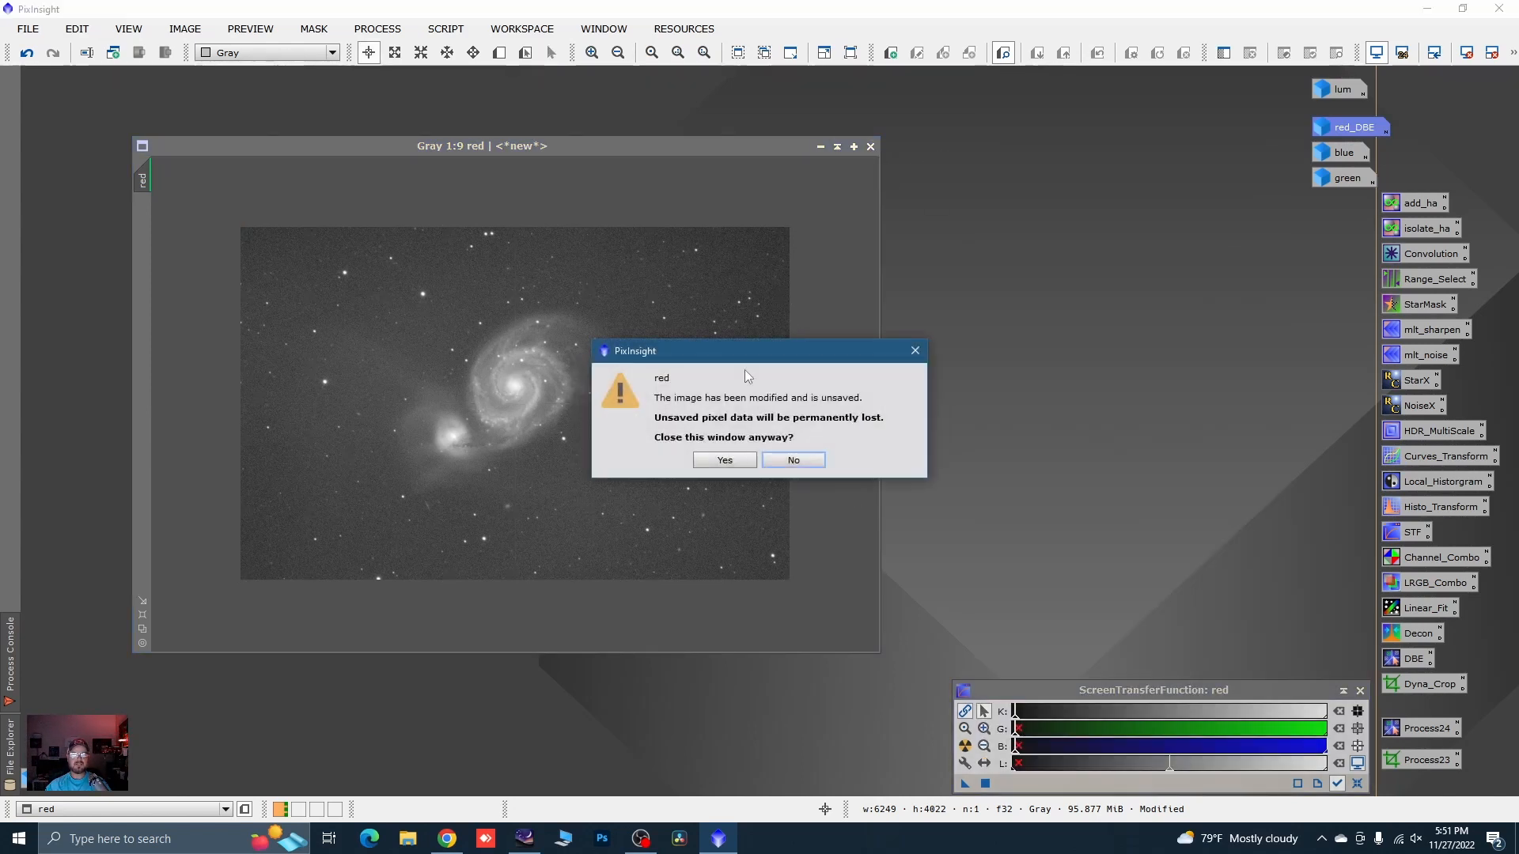
click(744, 461)
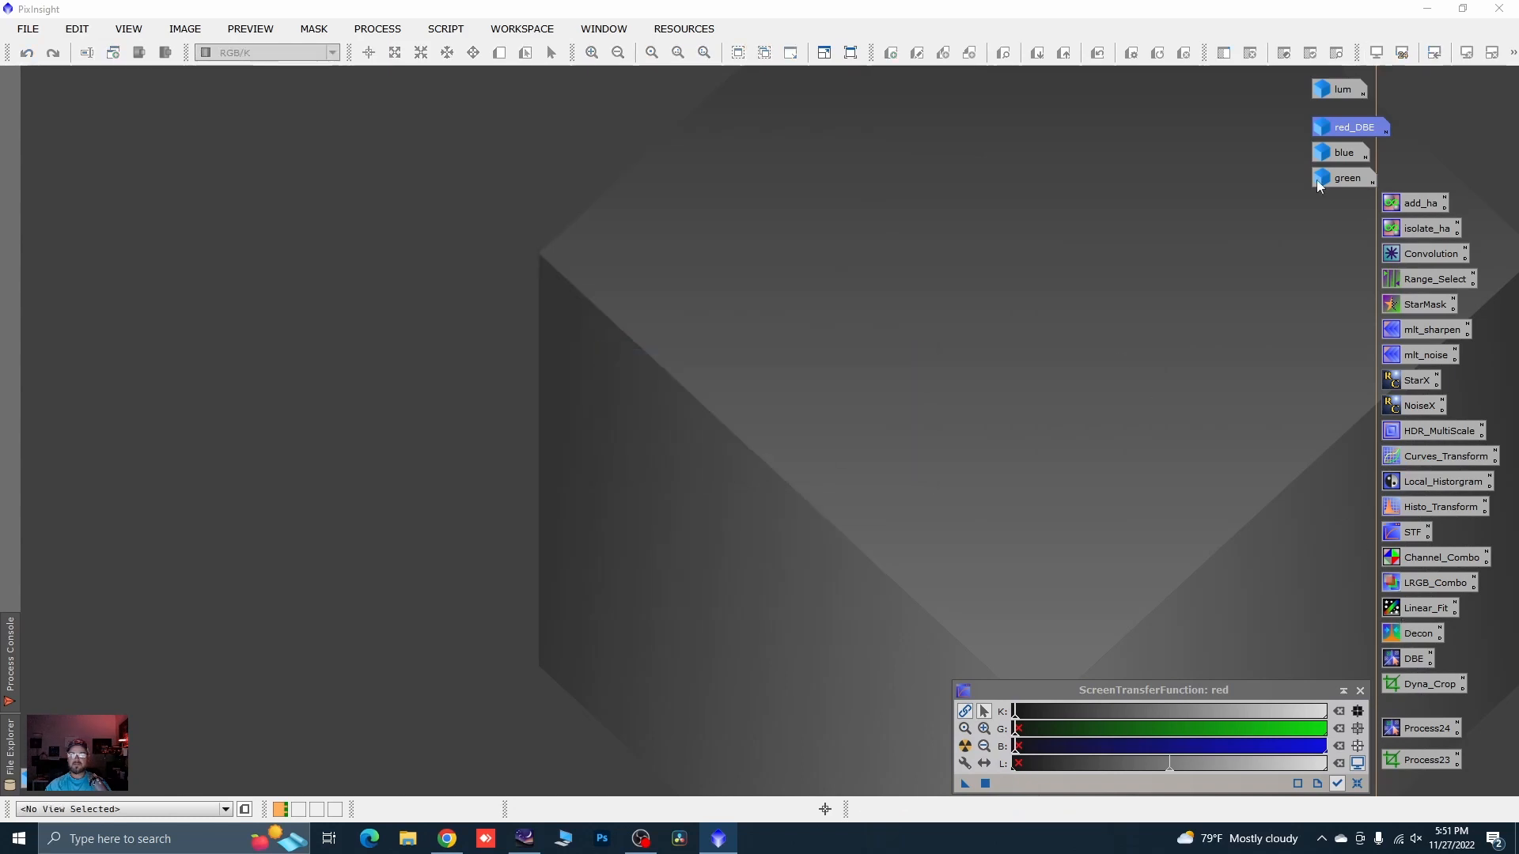
- Open the blue image, run the saved Process24 background extraction on it, and auto-stretch the corrected result
double_click(1332, 155)
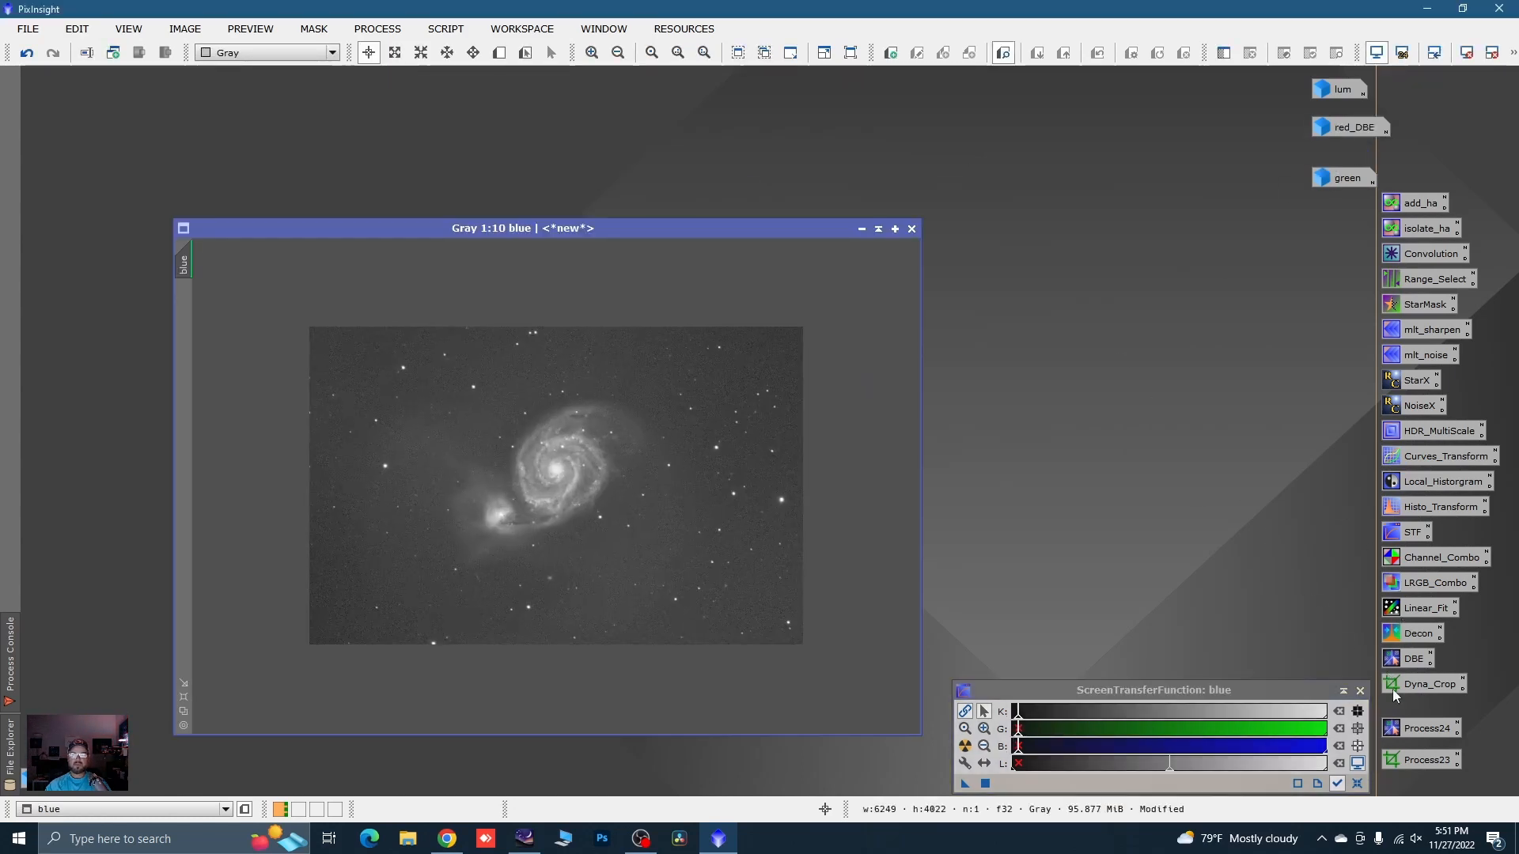
double_click(1398, 726)
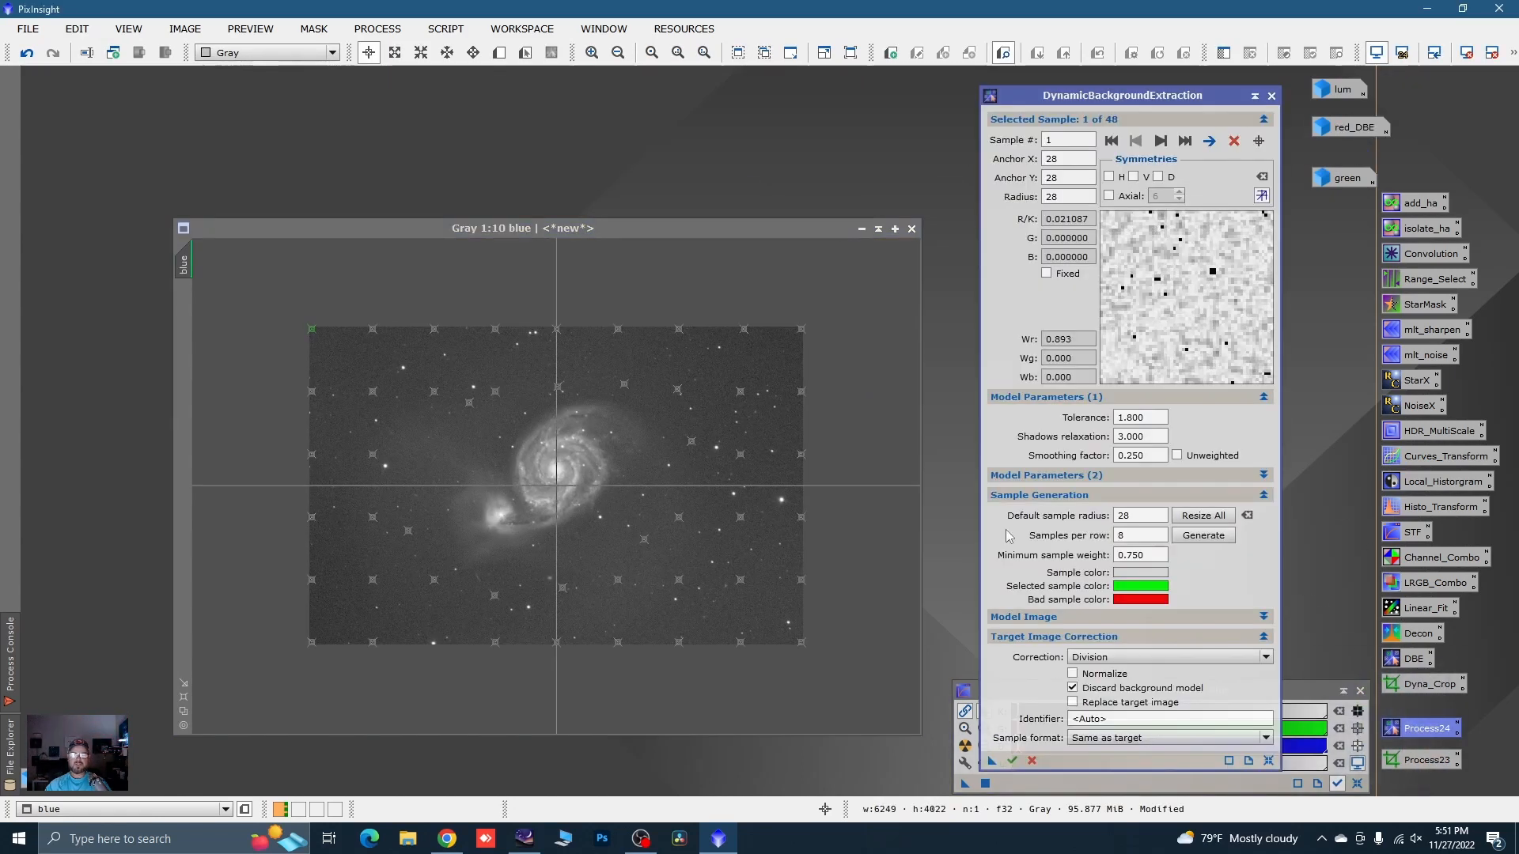
click(1013, 762)
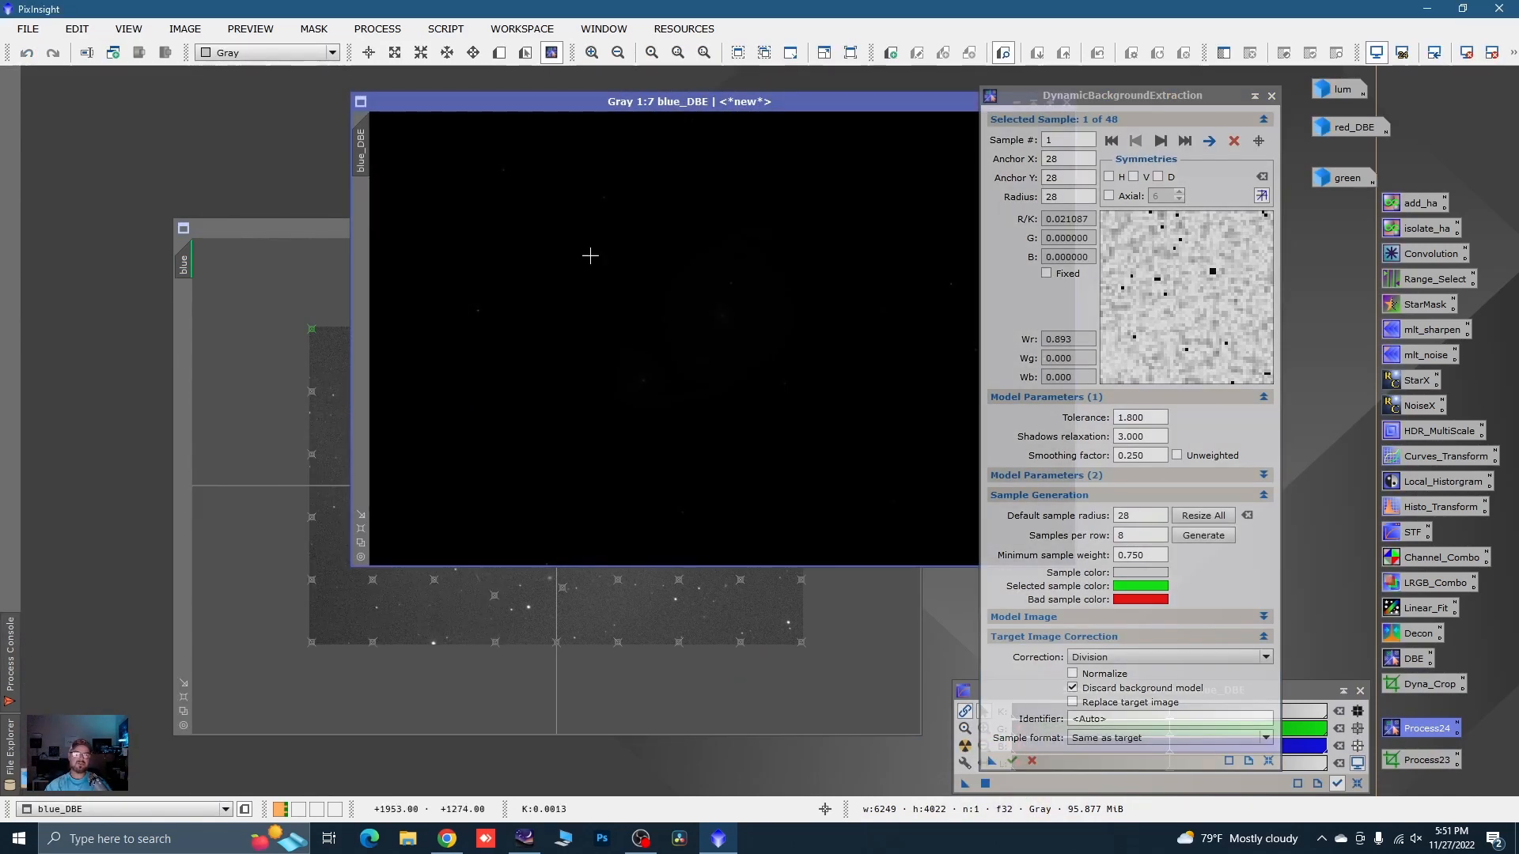
drag(766, 105, 637, 128)
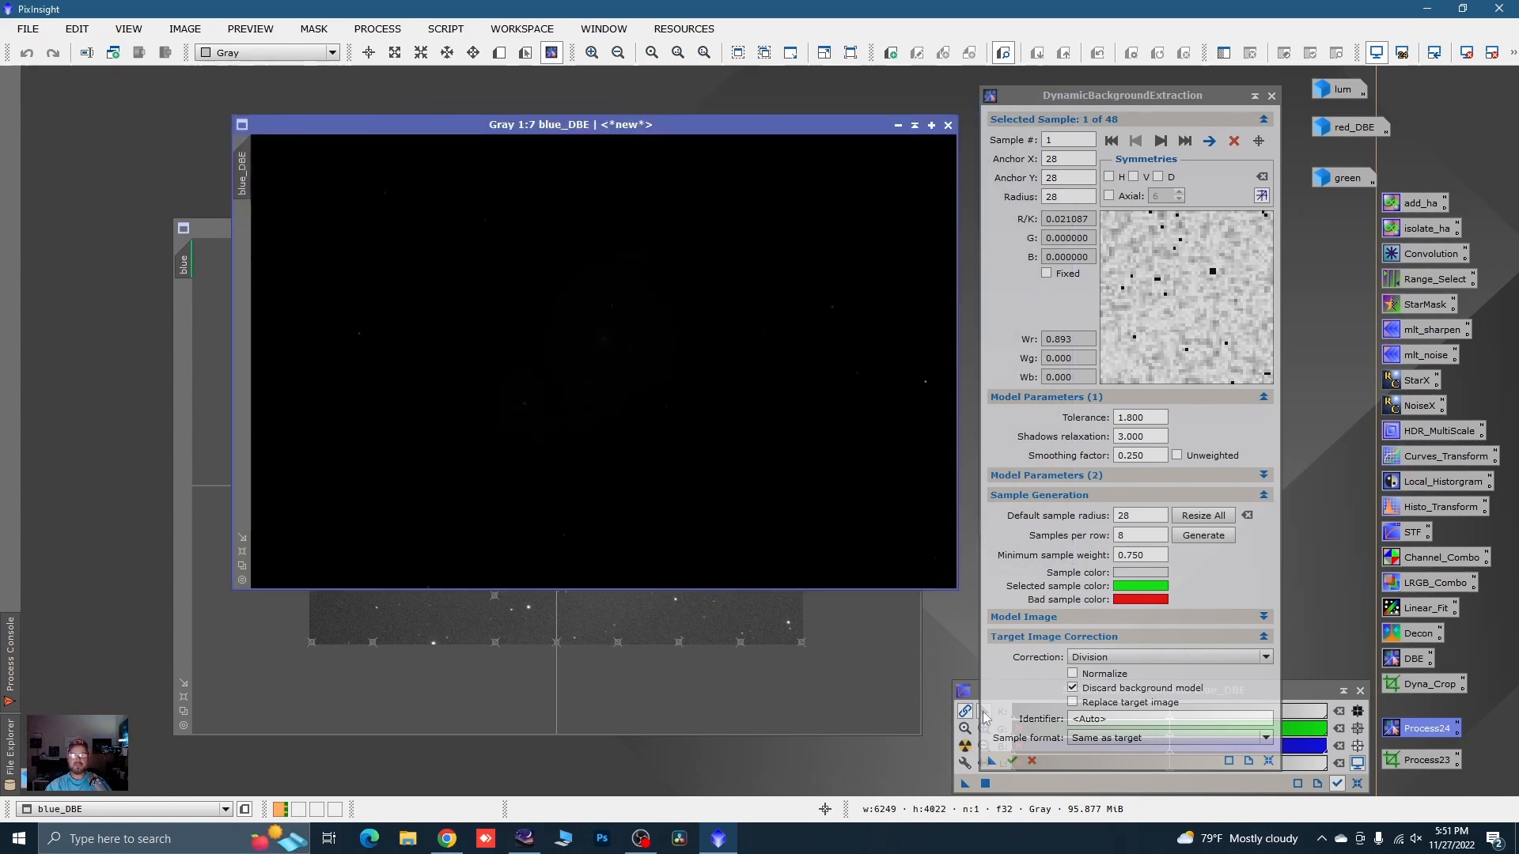
click(966, 746)
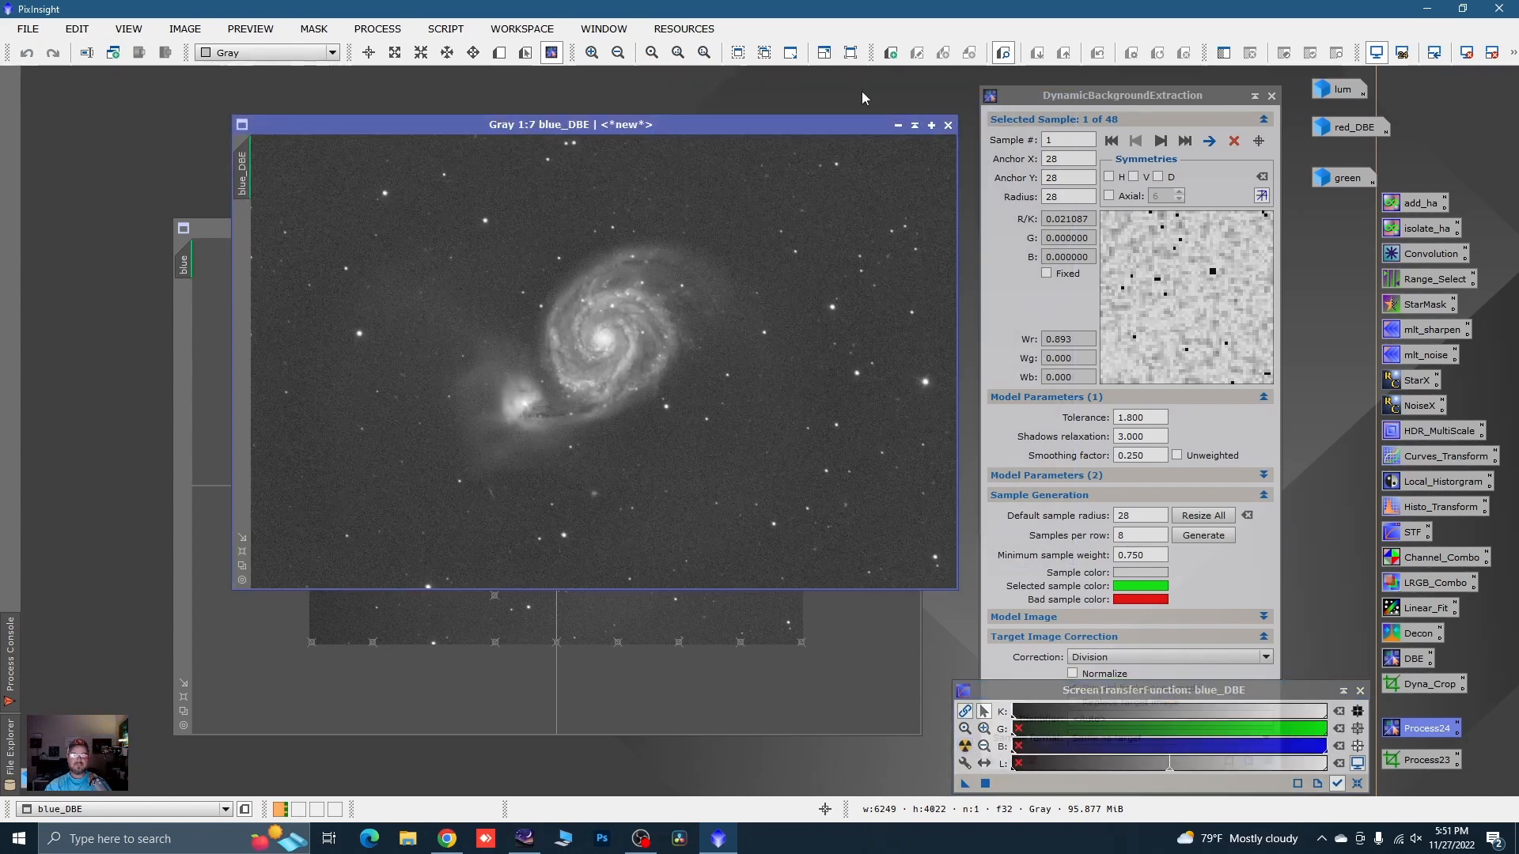
- Store blue_DBE as an icon under red_DBE, and close the extraction session and original blue image without saving
click(897, 125)
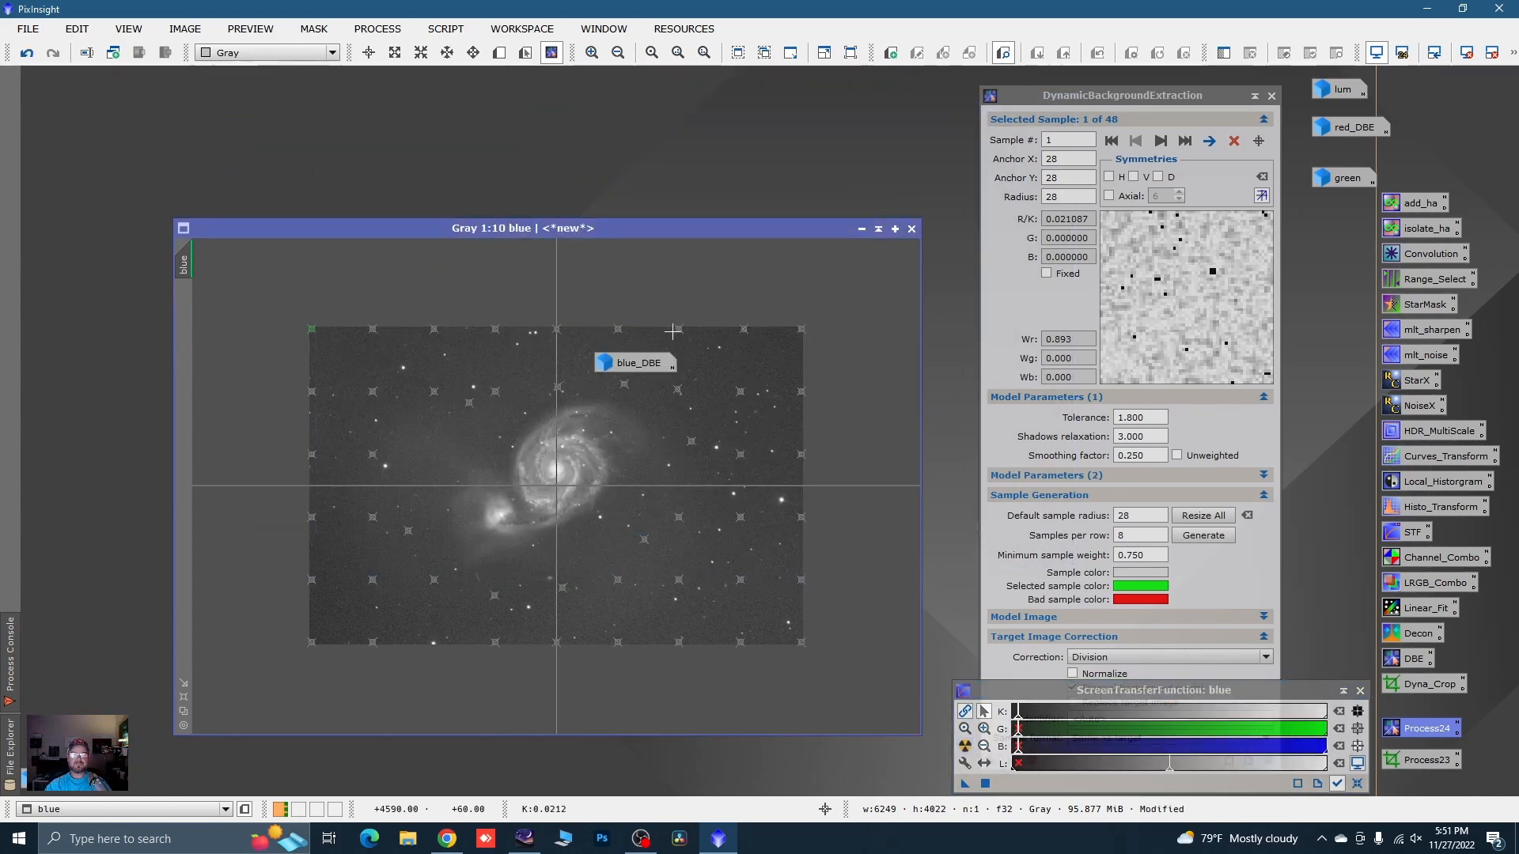
drag(648, 365, 1366, 154)
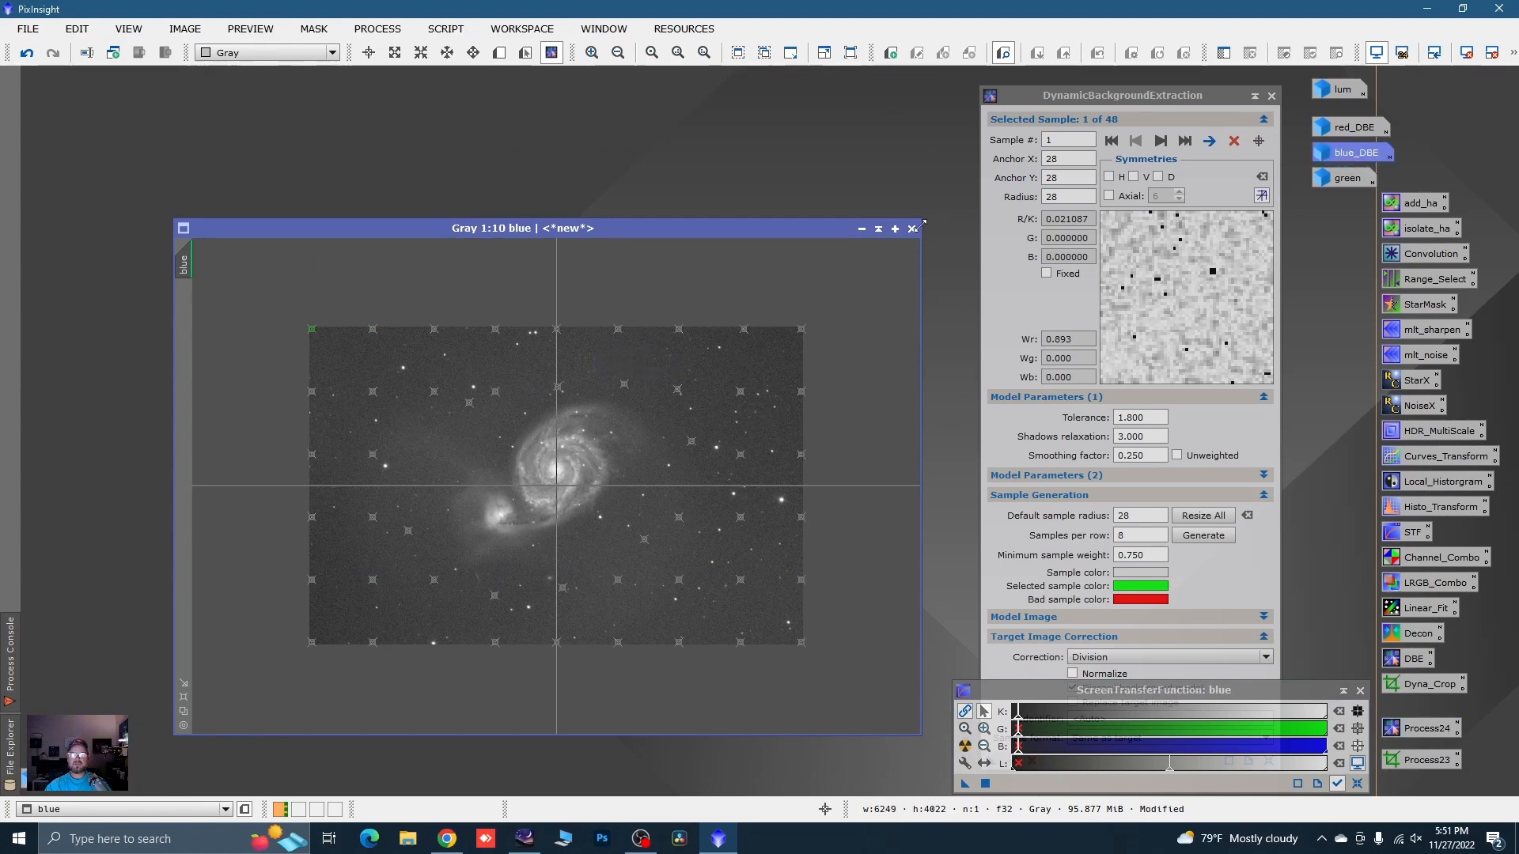
click(1272, 96)
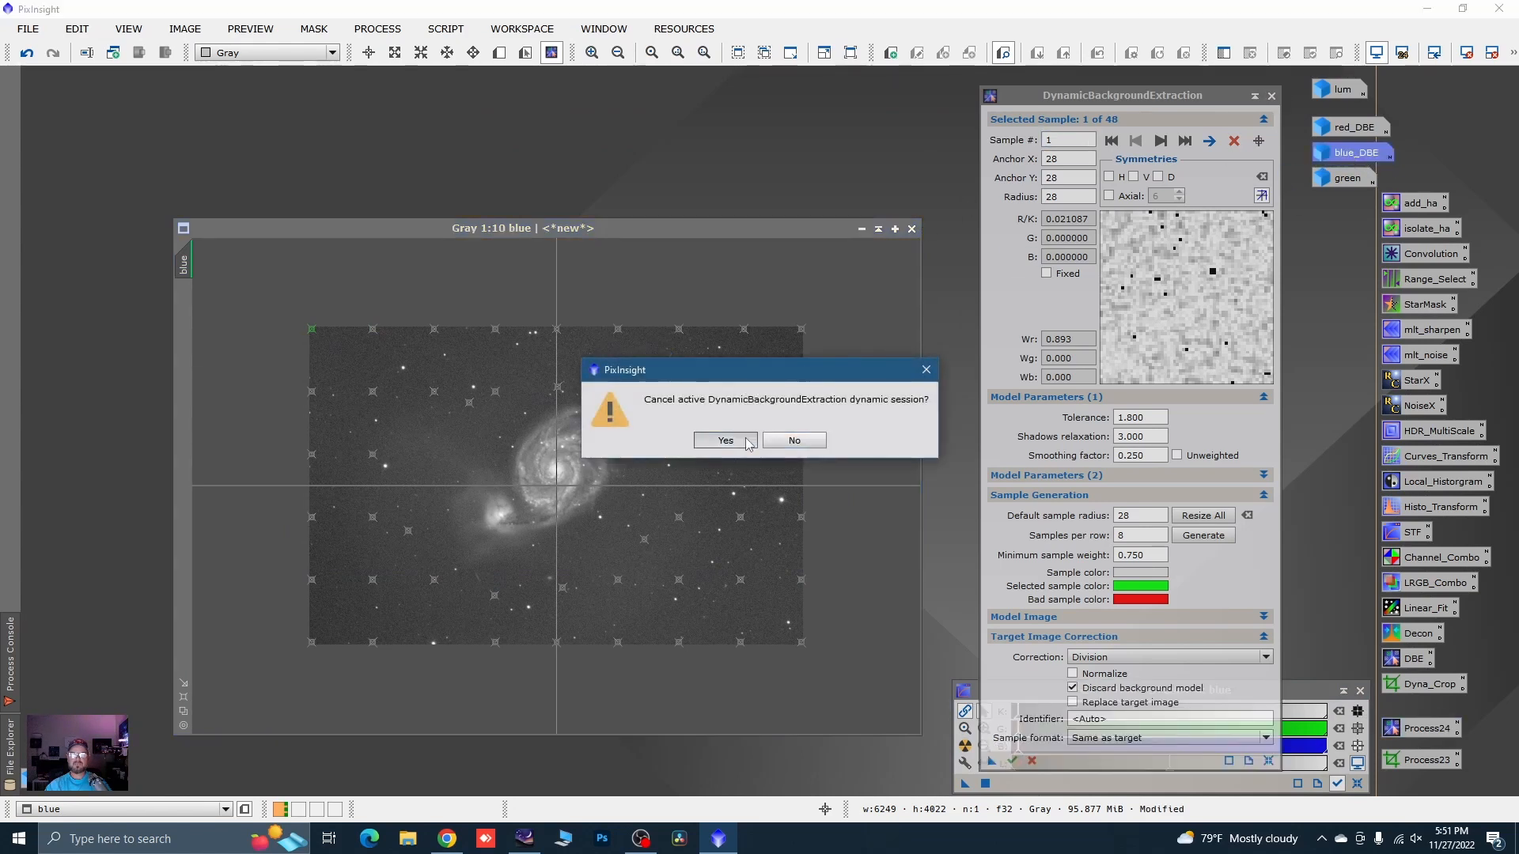
click(730, 441)
click(911, 229)
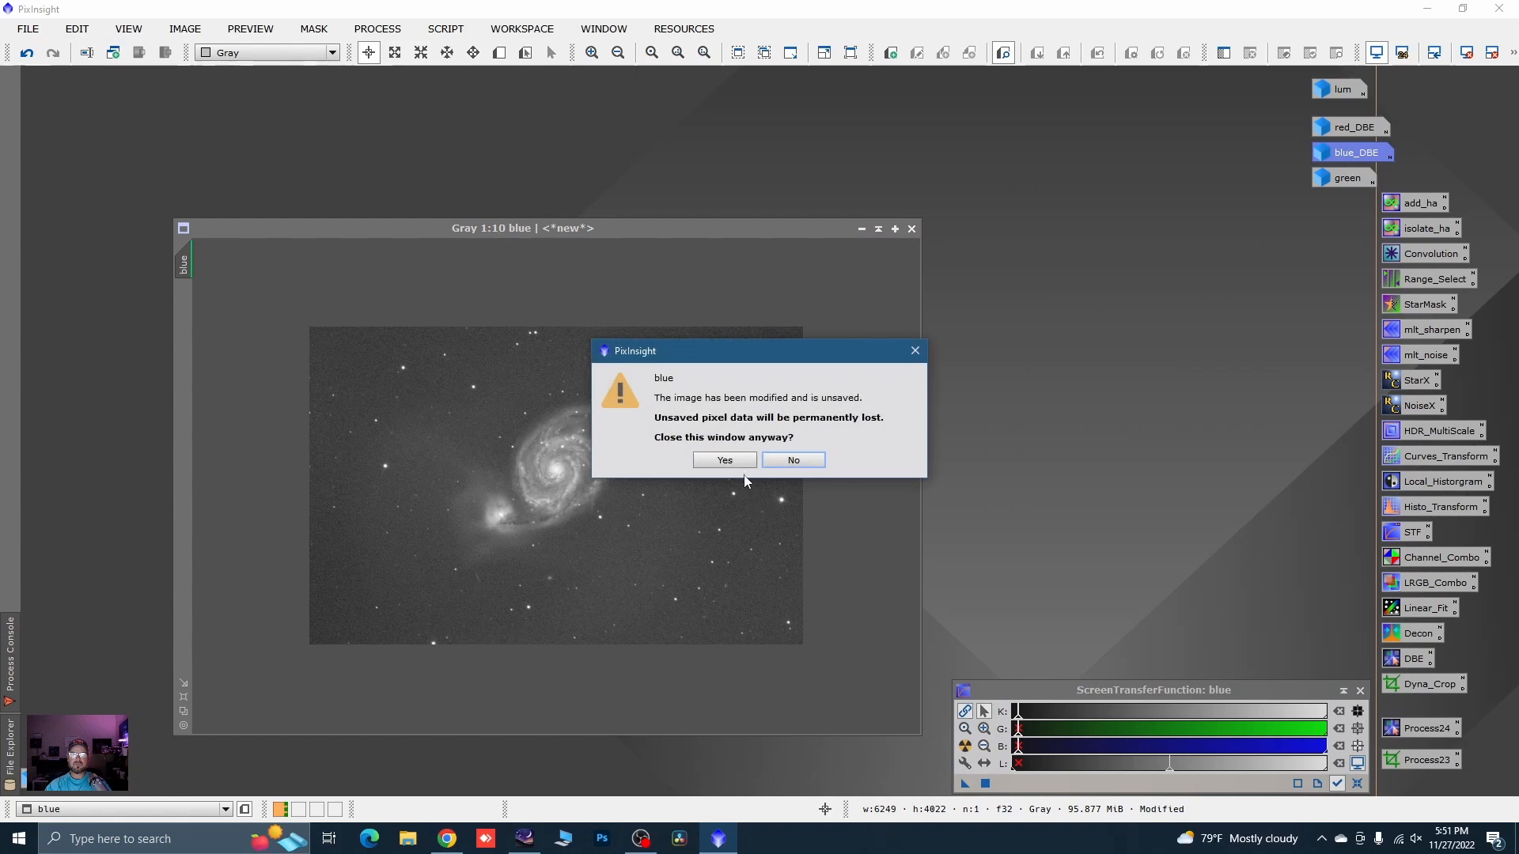
click(742, 463)
- Open the green image, apply the saved Process24 background extraction directly to it, and auto-stretch the corrected result
double_click(1343, 177)
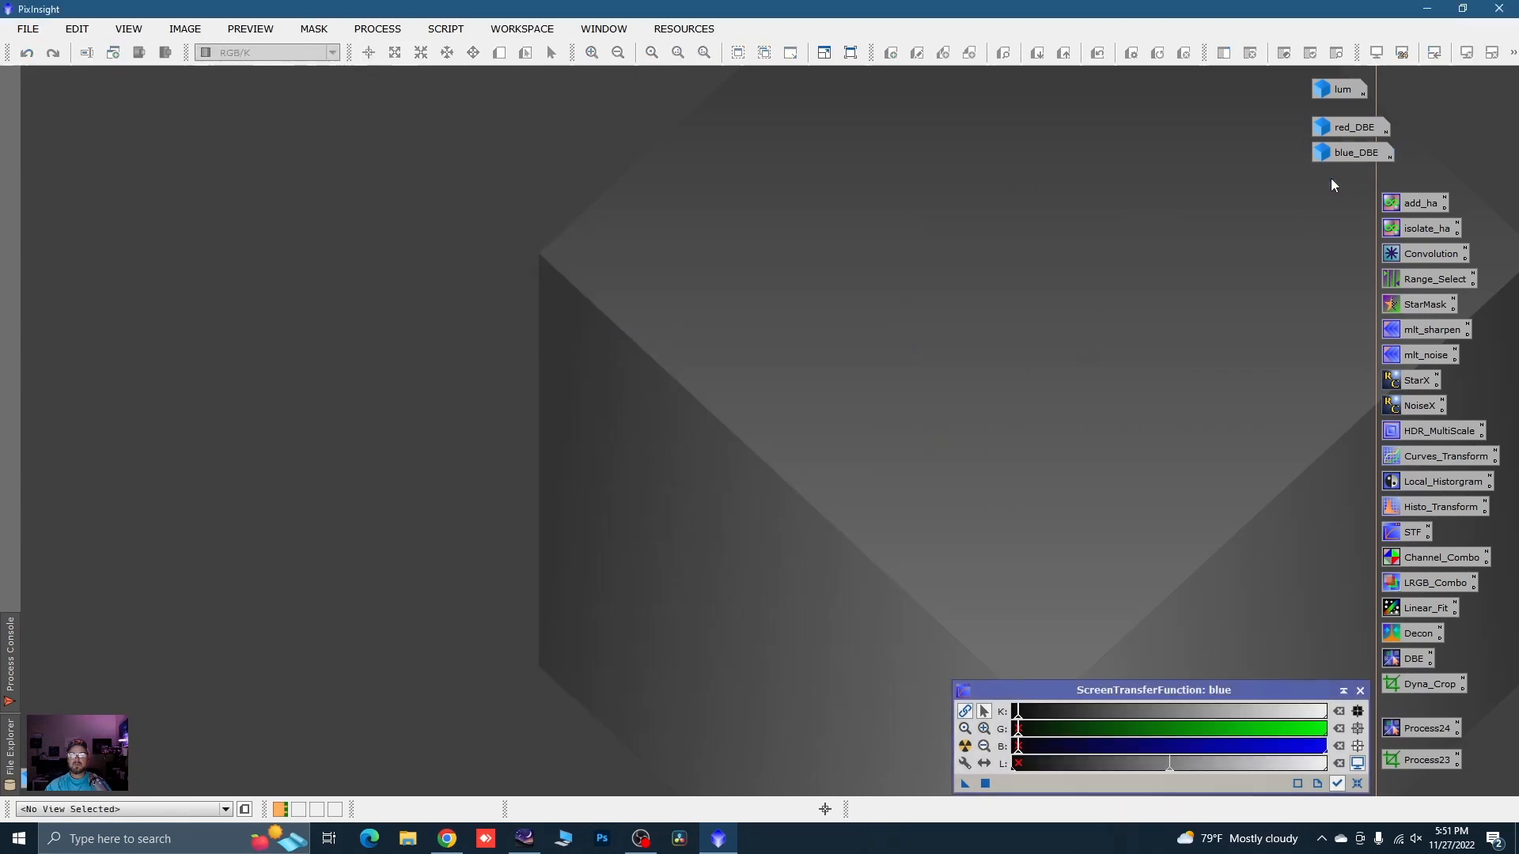
drag(586, 190, 579, 151)
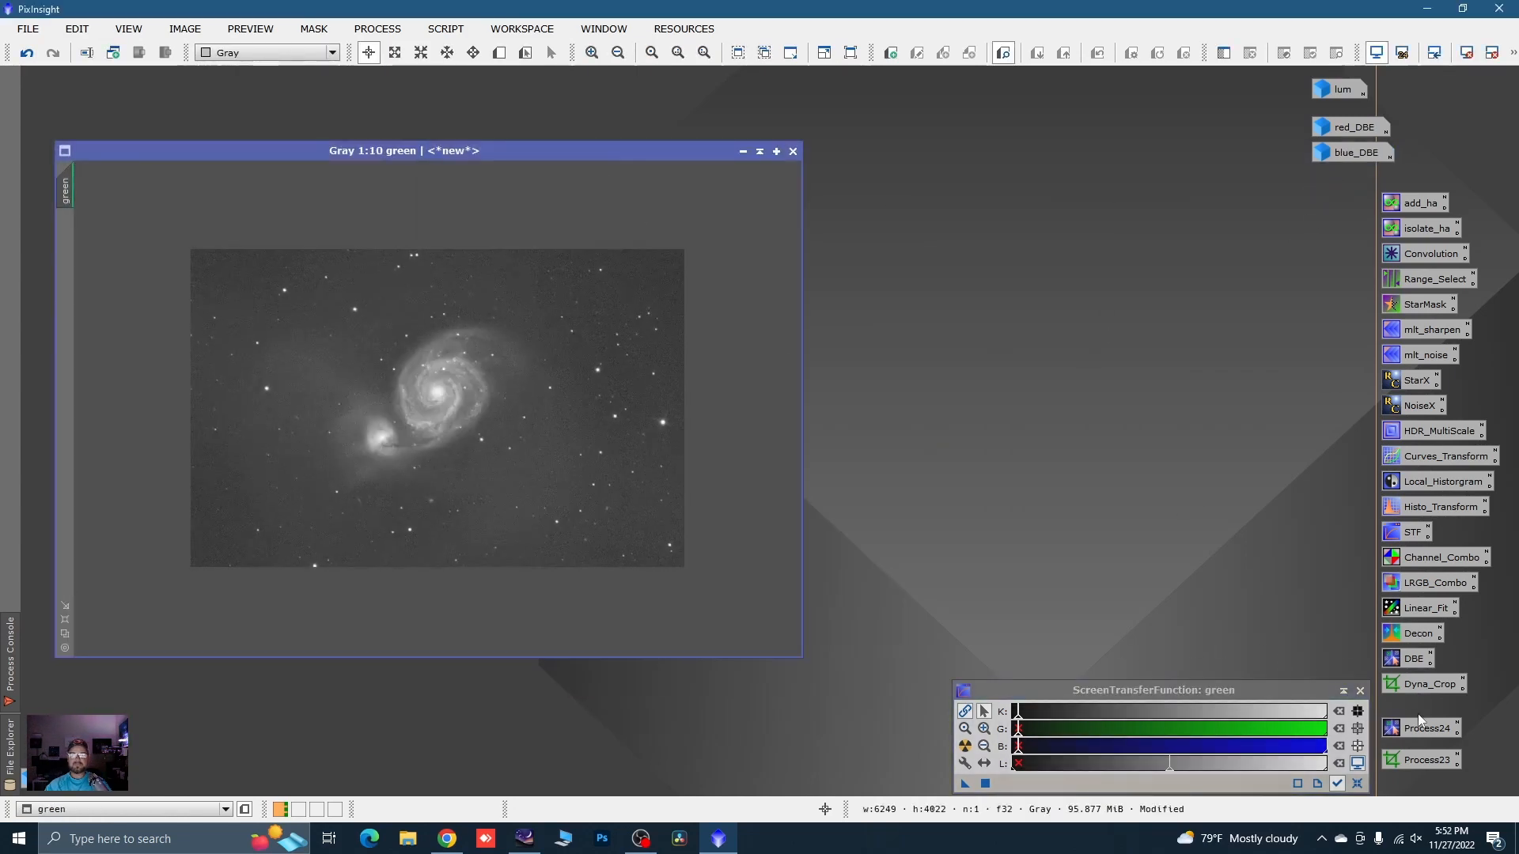
drag(1418, 728, 649, 491)
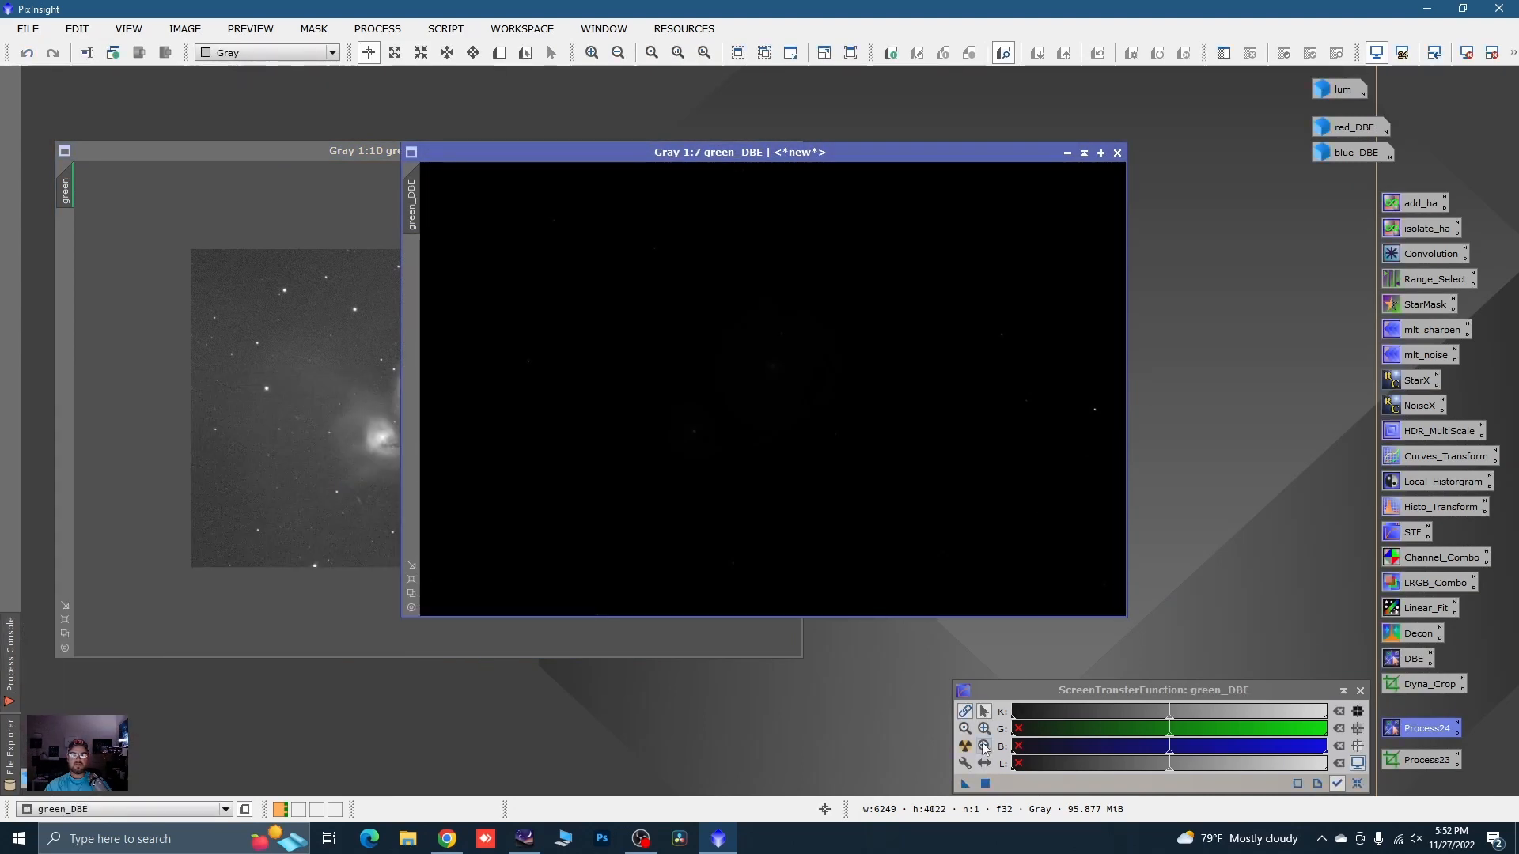
click(967, 748)
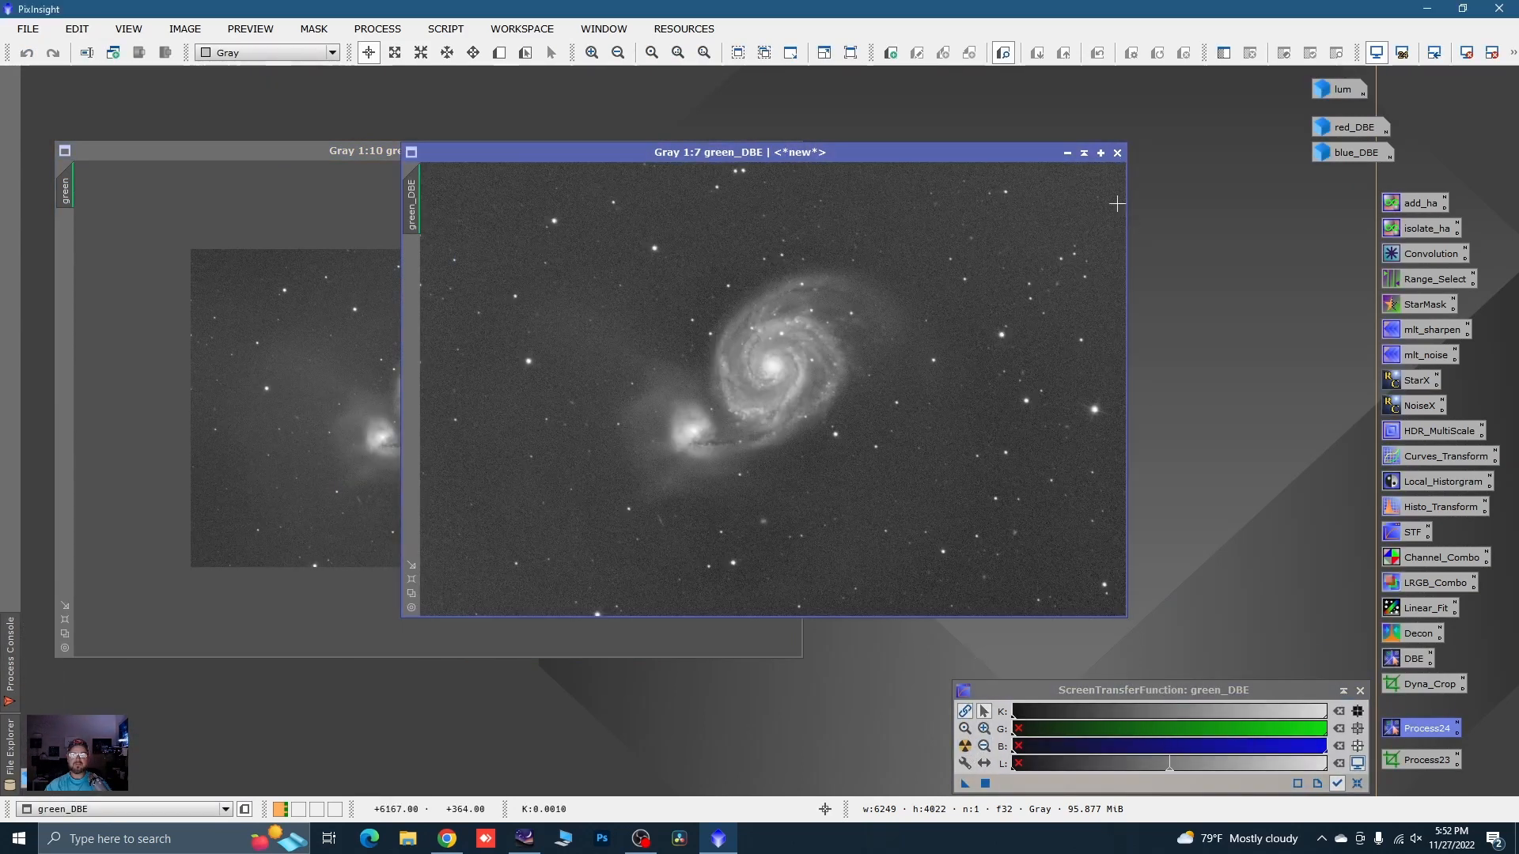
- Store green_DBE as an icon under blue_DBE and close the original green image without saving
click(1066, 153)
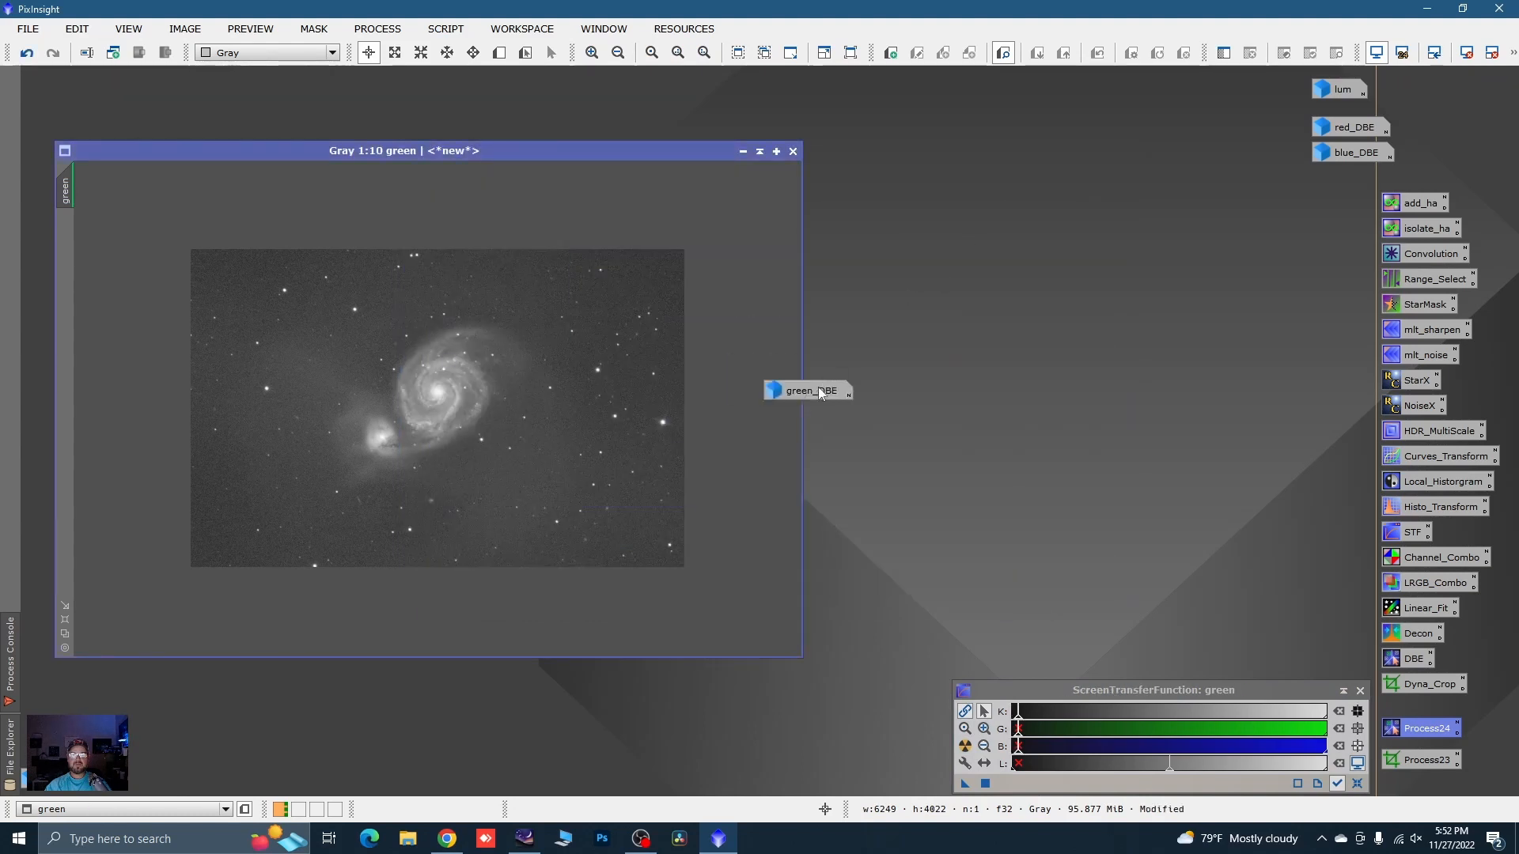
drag(811, 391, 1360, 180)
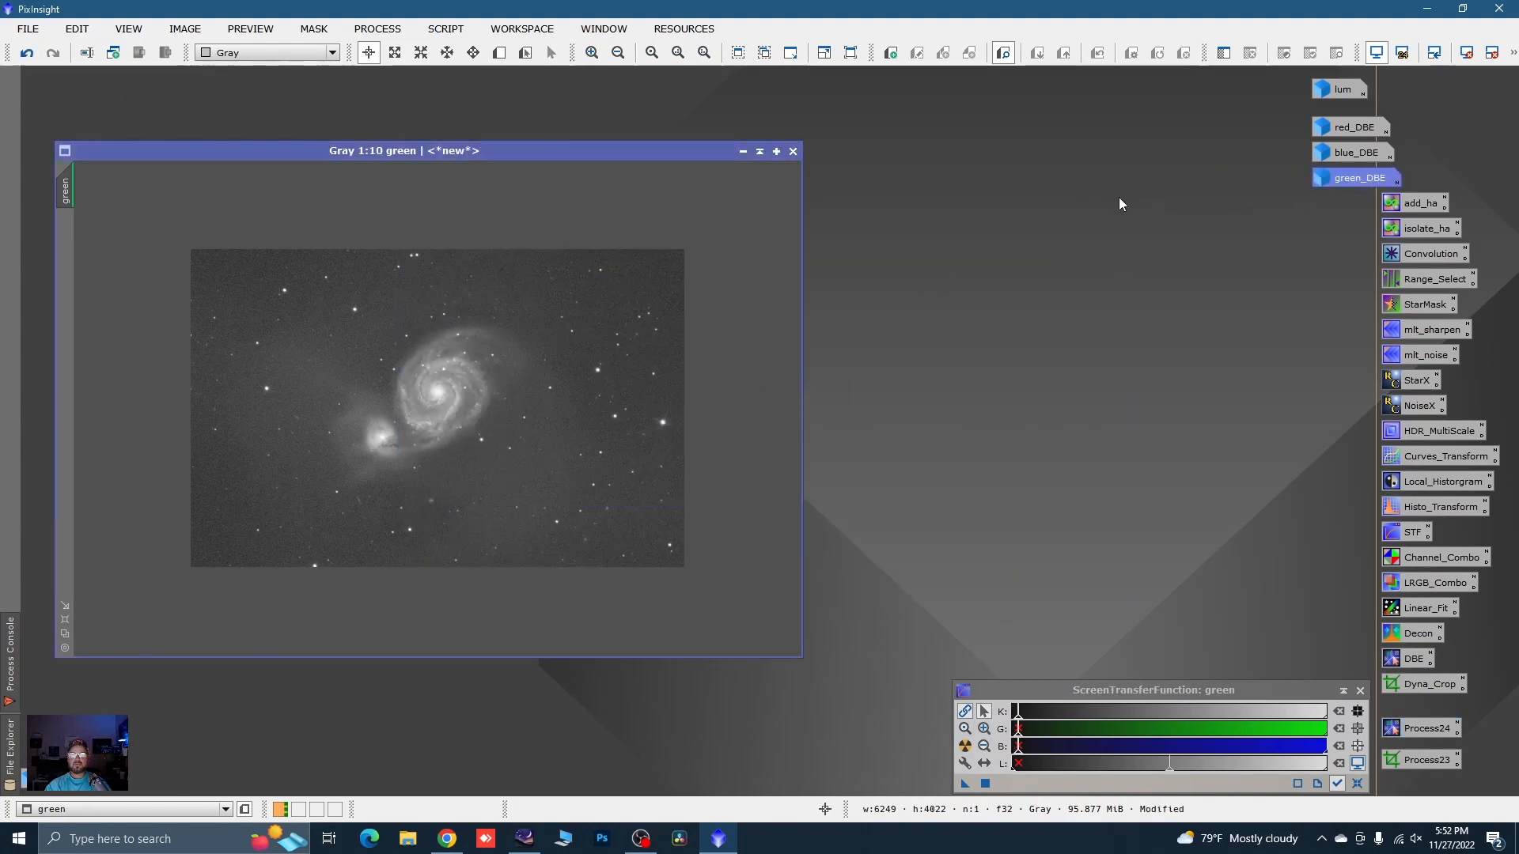
click(795, 152)
click(728, 459)
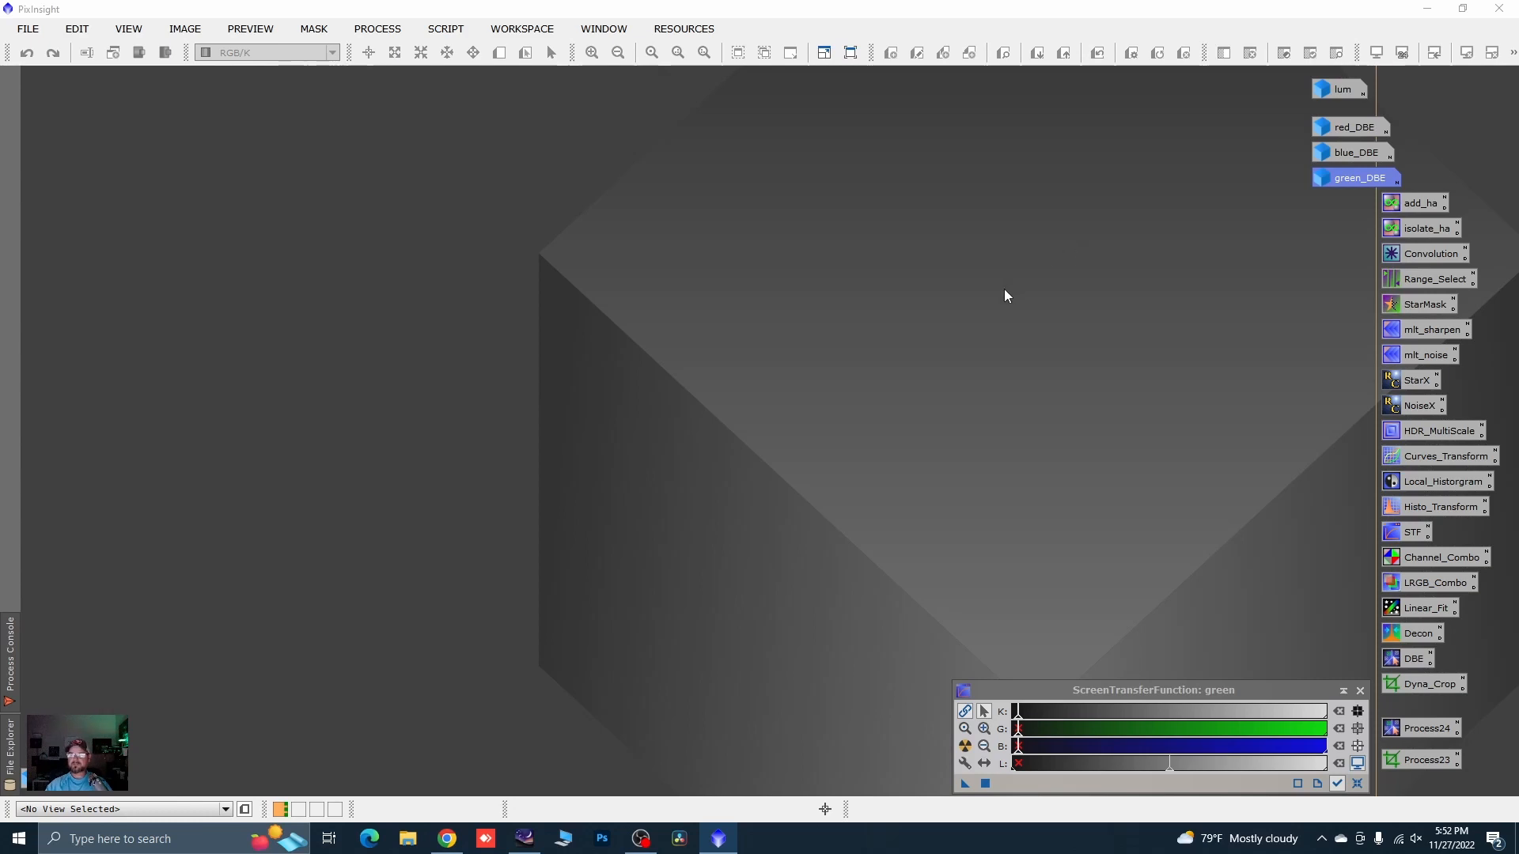
- Linear-fit the red_DBE image with blue_DBE as the reference and store red_DBE as an icon again
double_click(1412, 611)
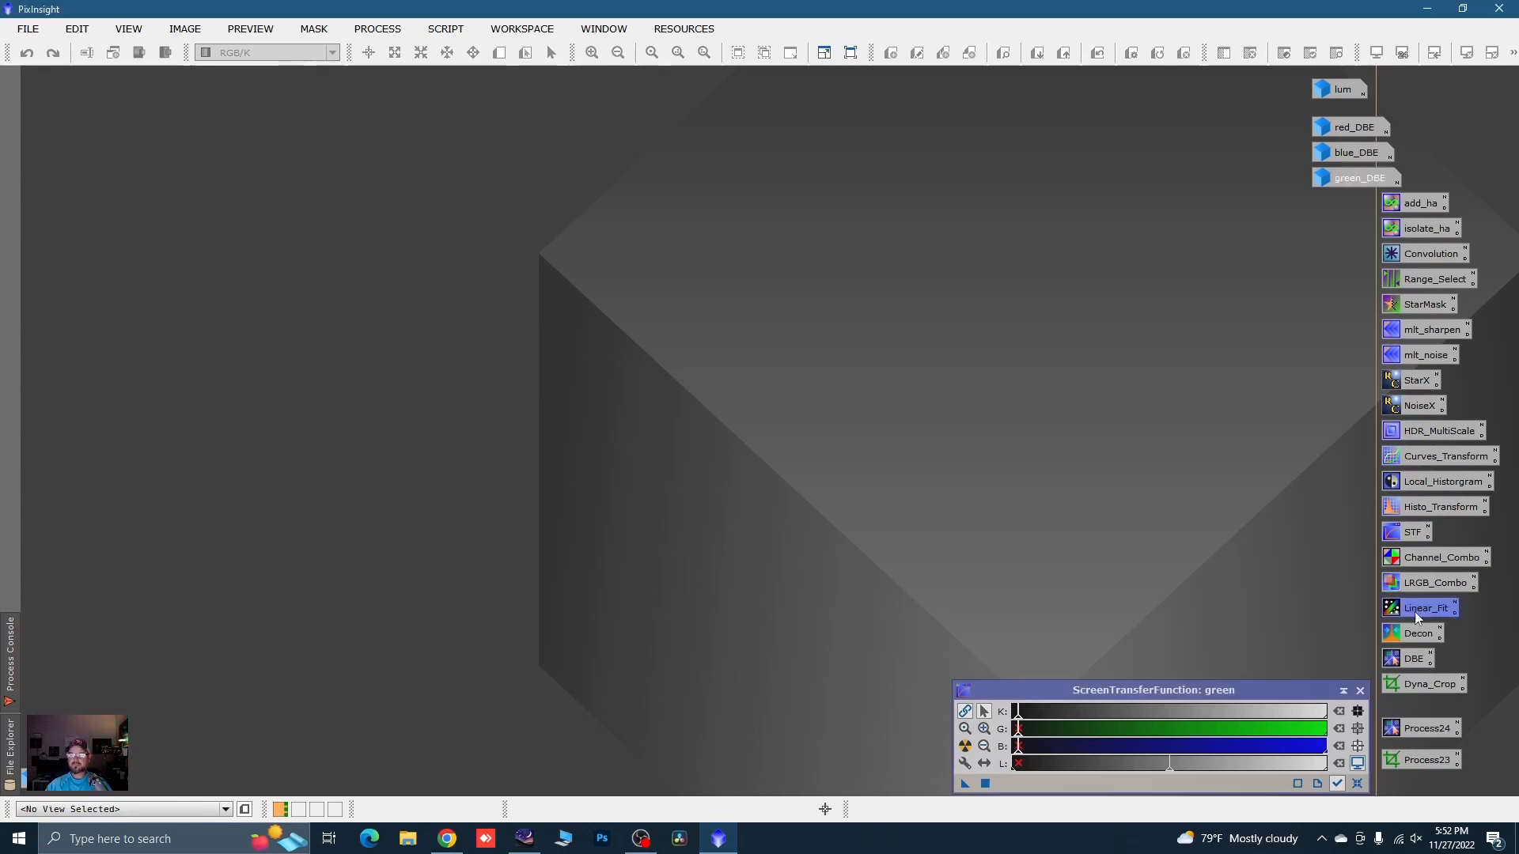
drag(1142, 271, 1182, 245)
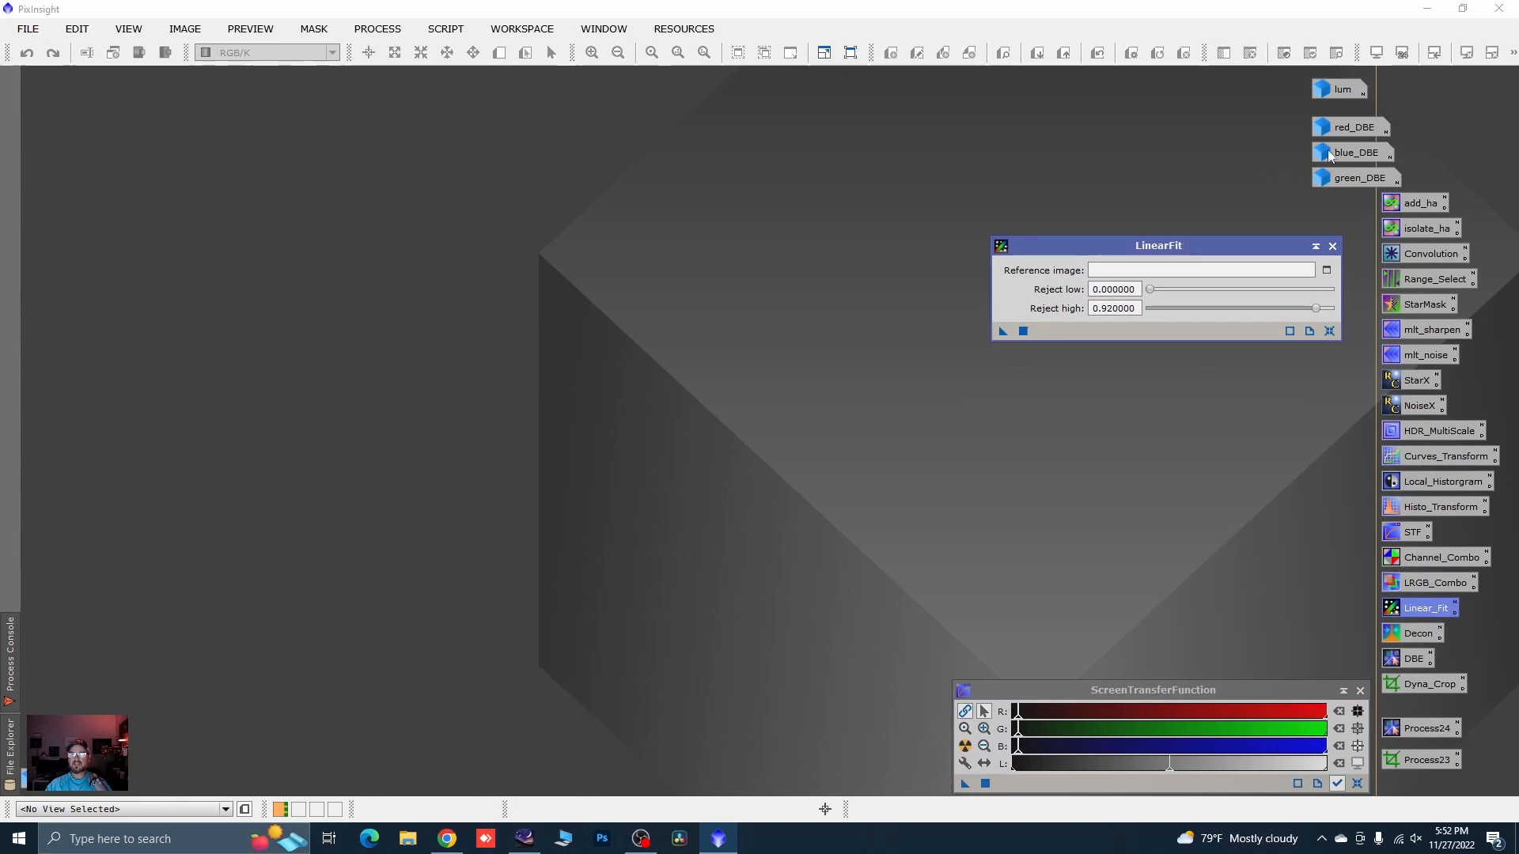
drag(1336, 159, 1214, 194)
drag(1176, 261, 1179, 267)
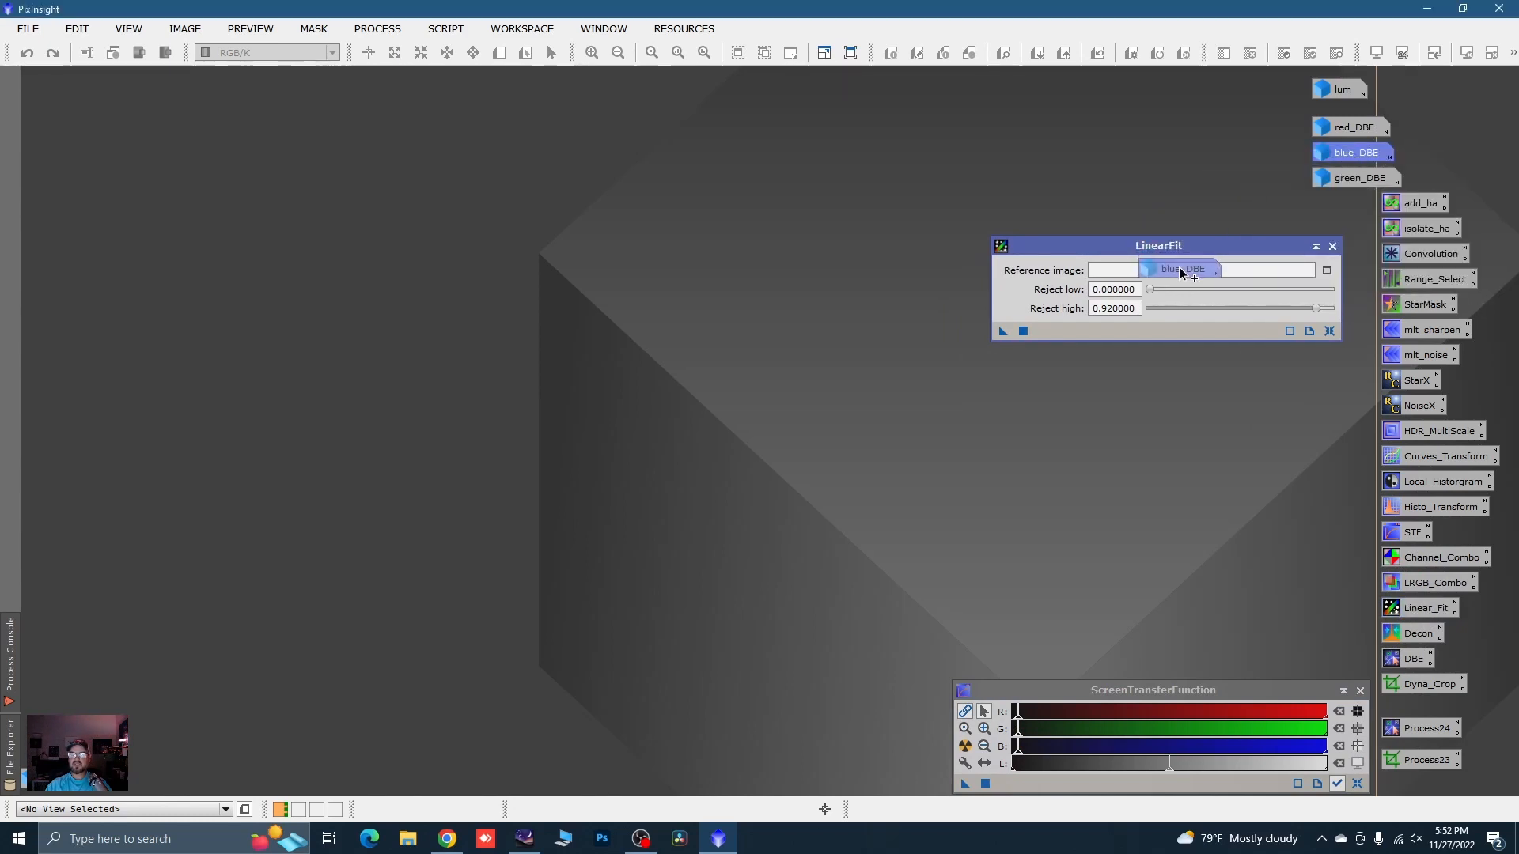
double_click(1337, 127)
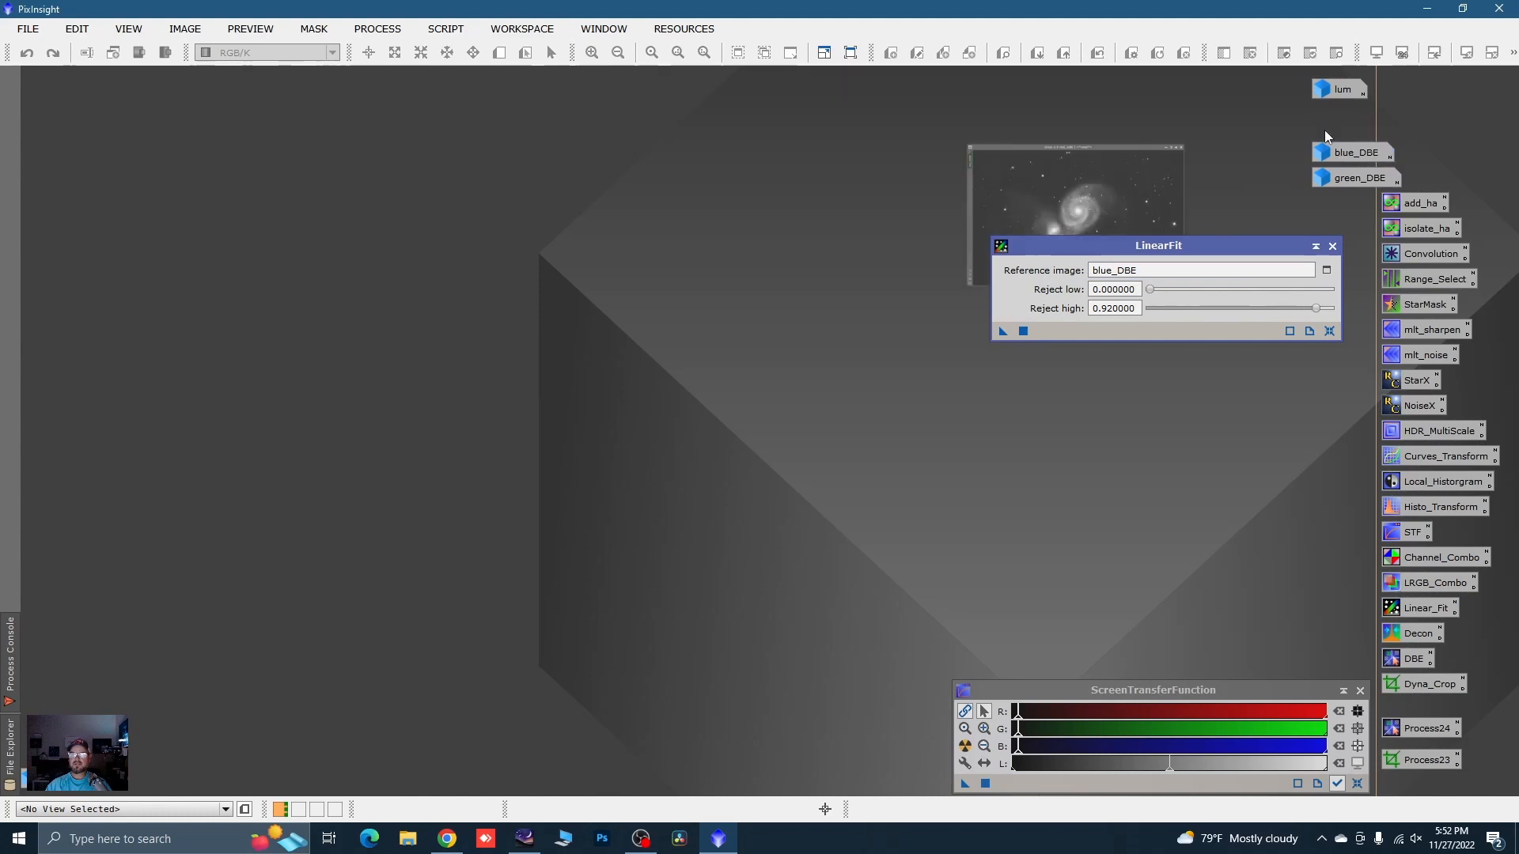
drag(1003, 333, 875, 412)
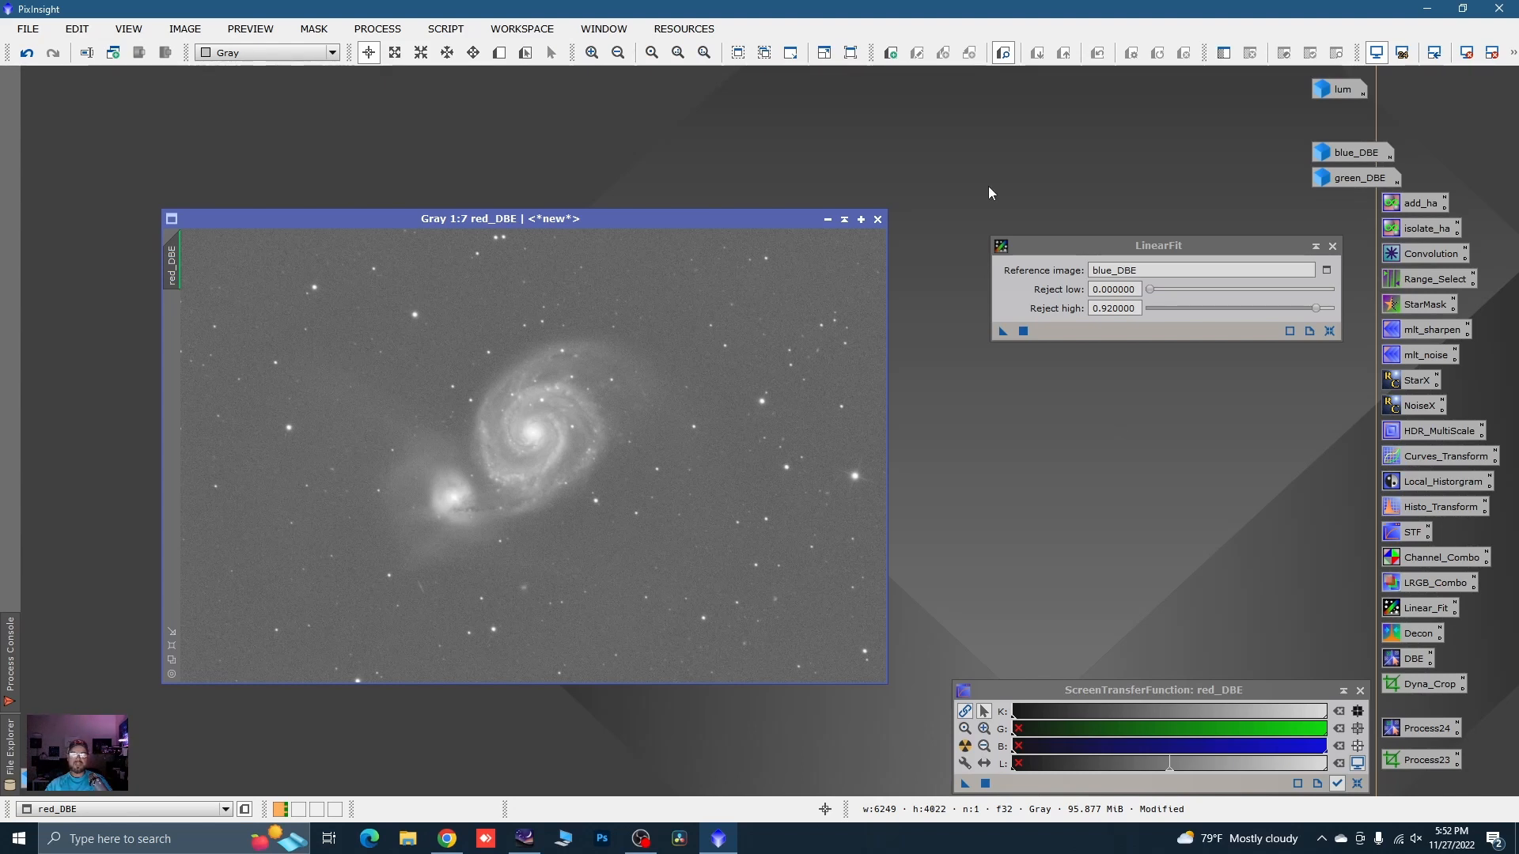
click(827, 220)
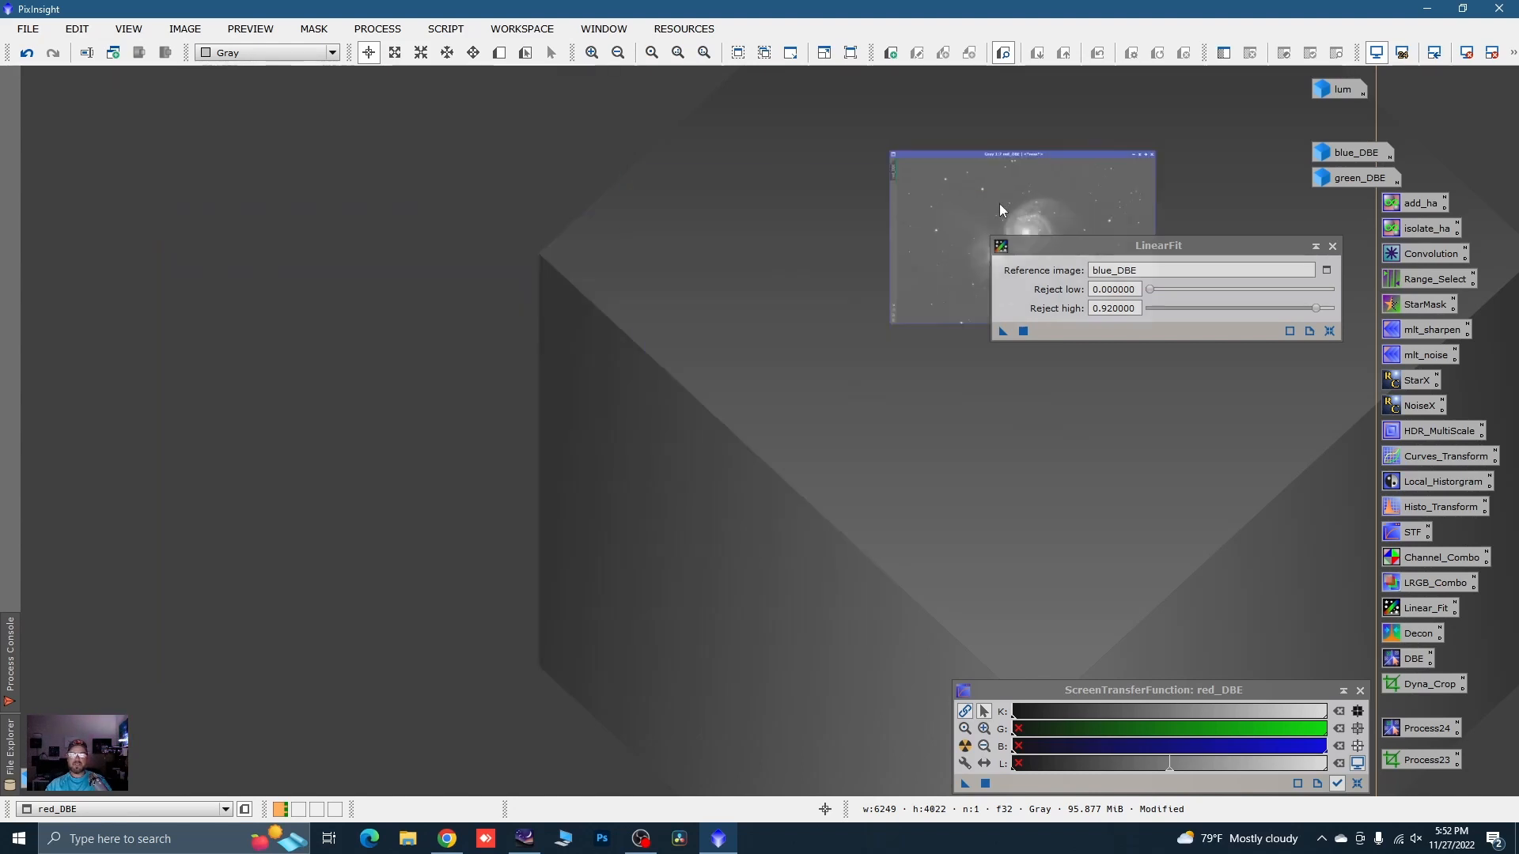
- Linear-fit the green_DBE image to the blue_DBE reference, close LinearFit, and store green_DBE as an icon again
mouse_move(1333, 183)
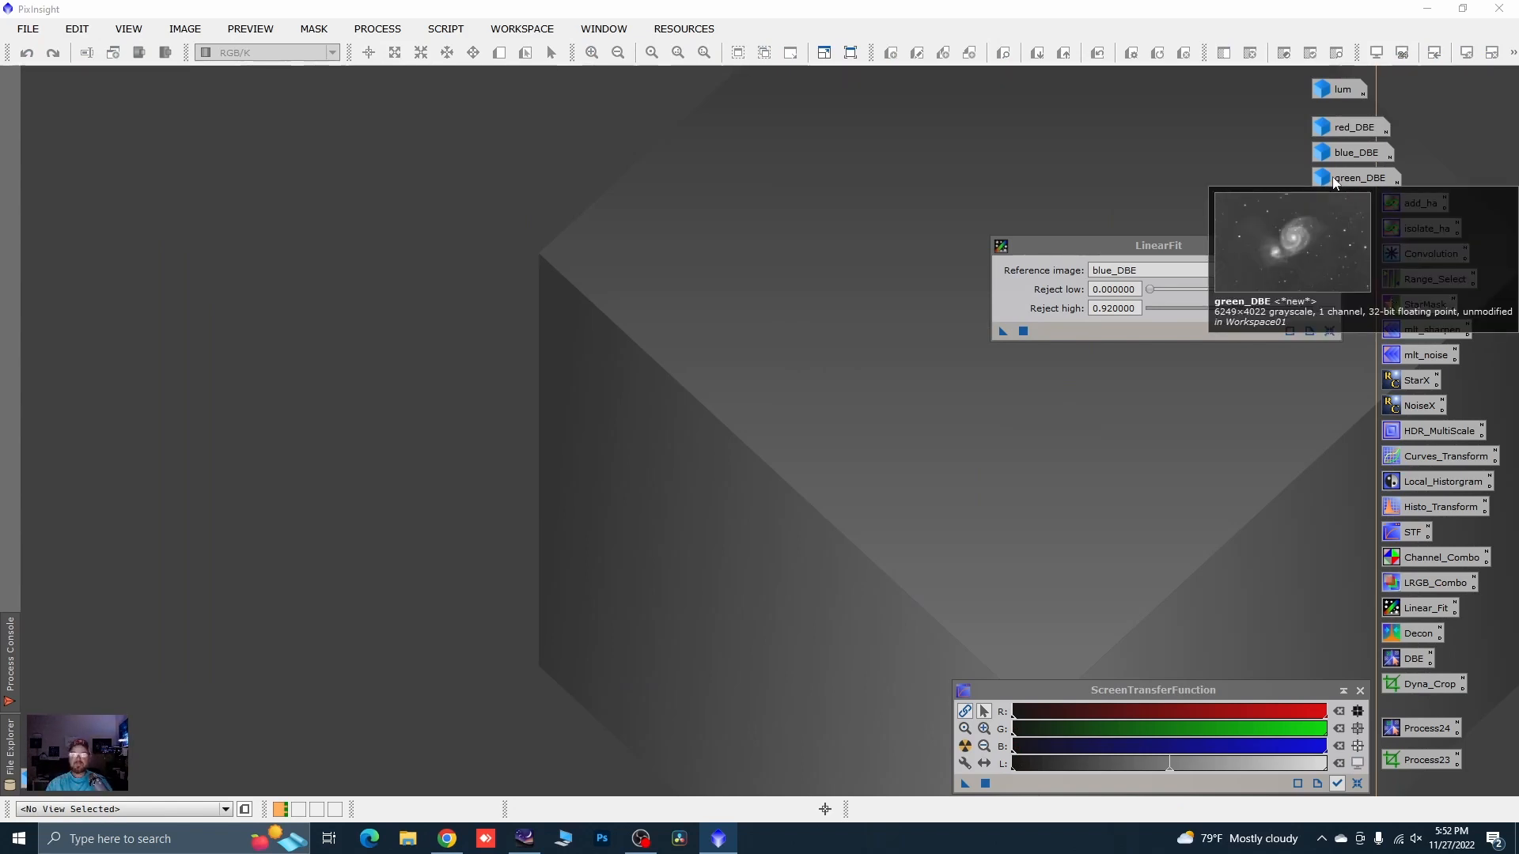
double_click(1334, 180)
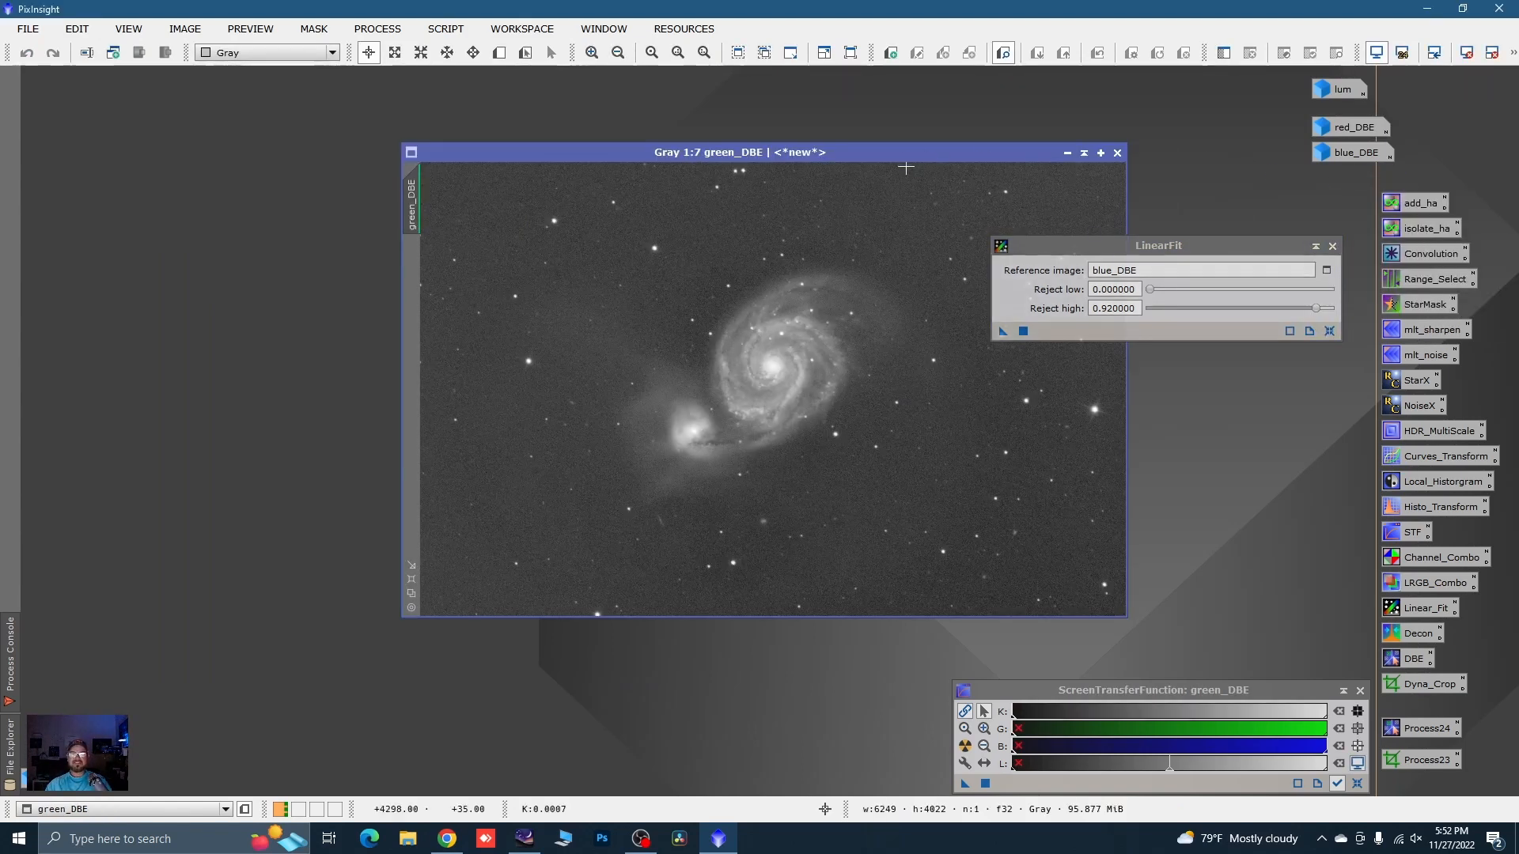
drag(866, 157, 603, 197)
drag(994, 331, 674, 345)
drag(841, 270, 1187, 233)
click(1029, 309)
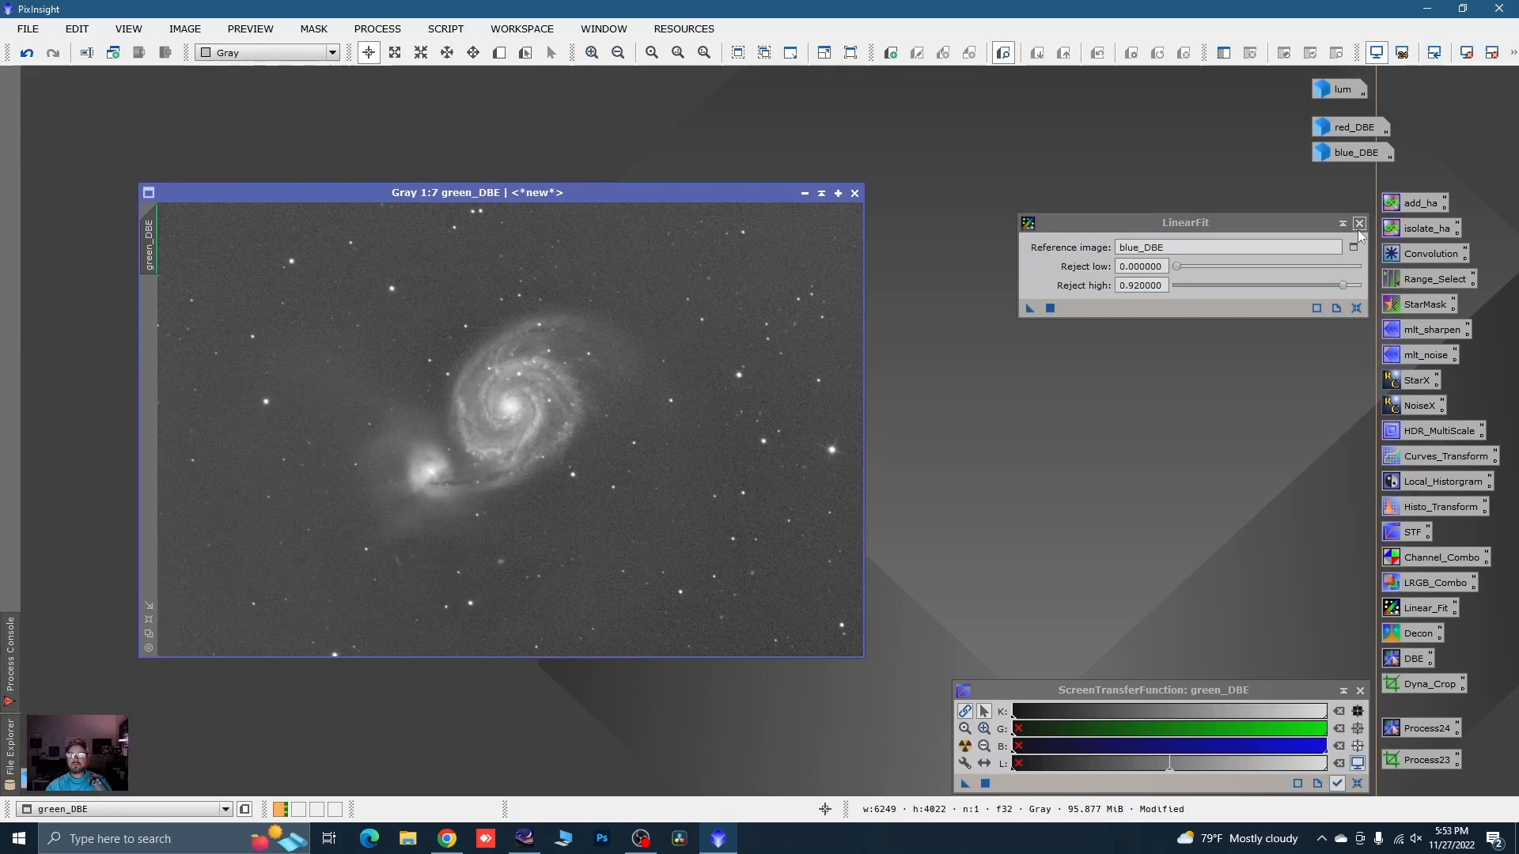
click(1360, 224)
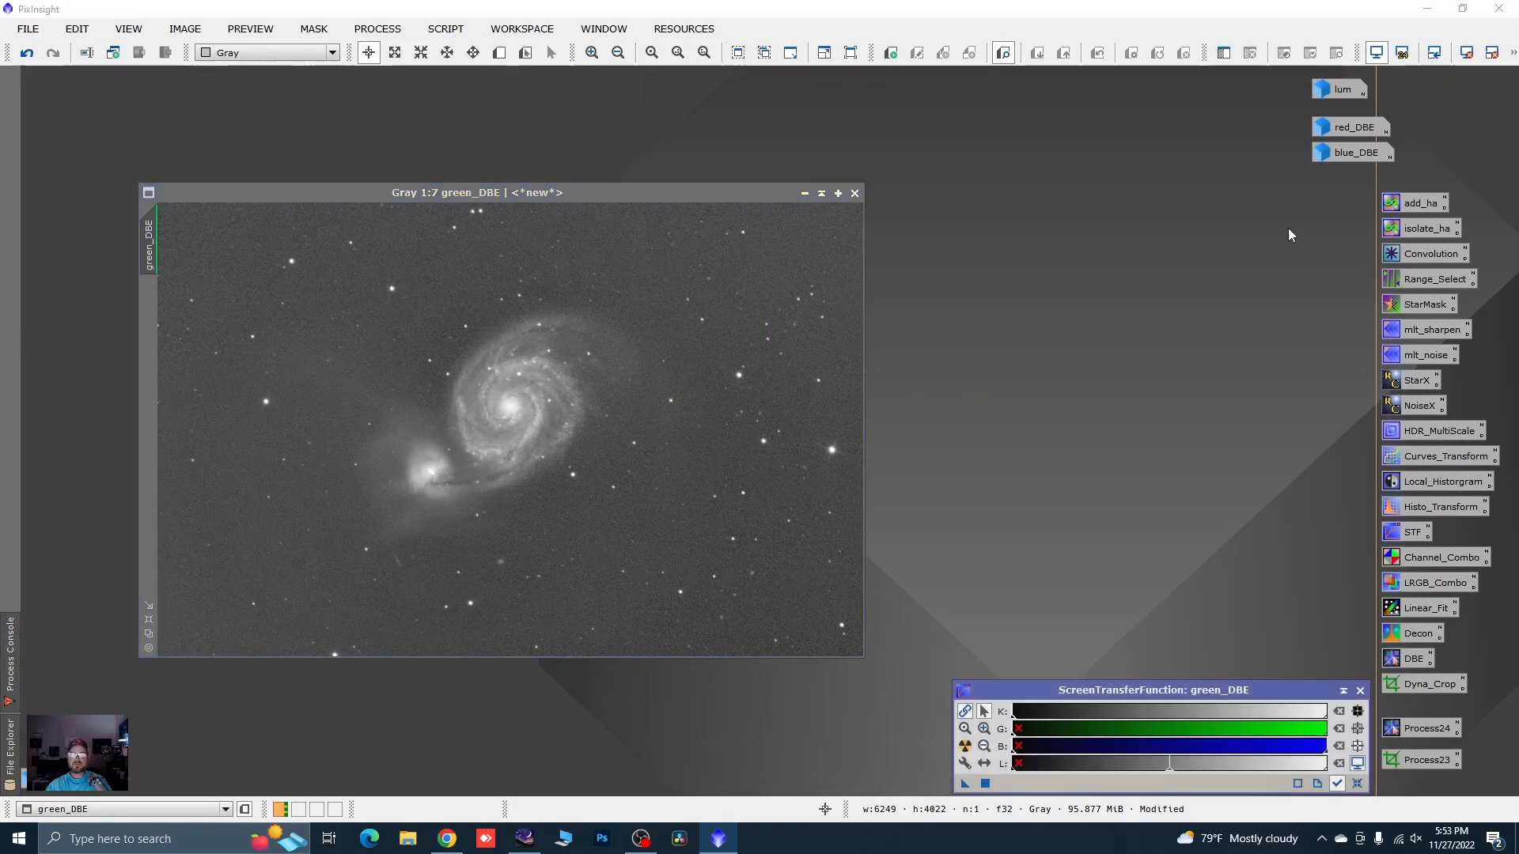
click(802, 193)
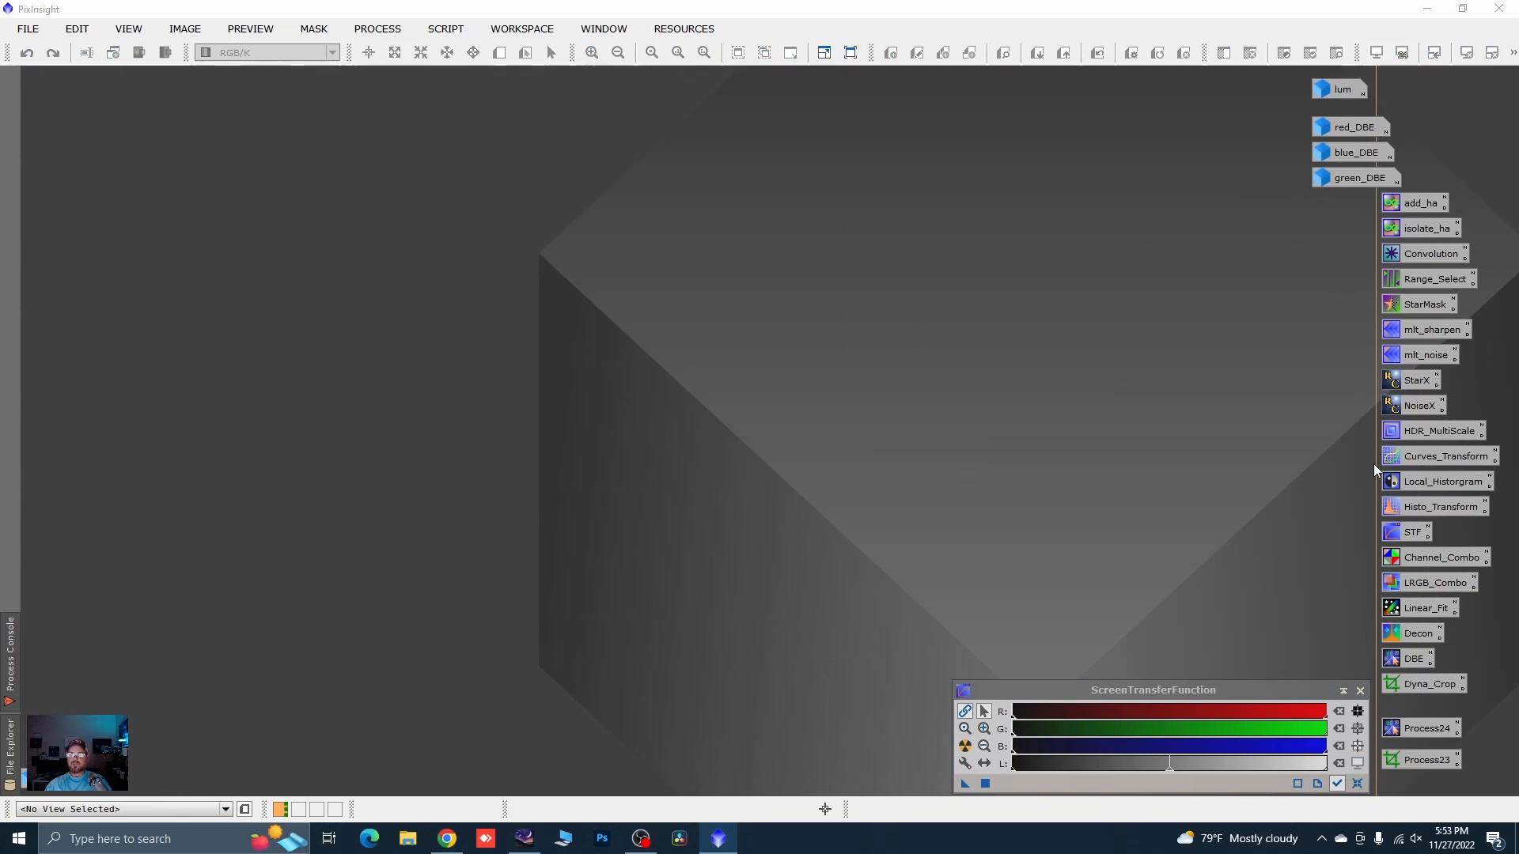
- Combine red_DBE, green_DBE and blue_DBE into a new colour image using LRGBCombination with the luminance channel disabled
double_click(1428, 583)
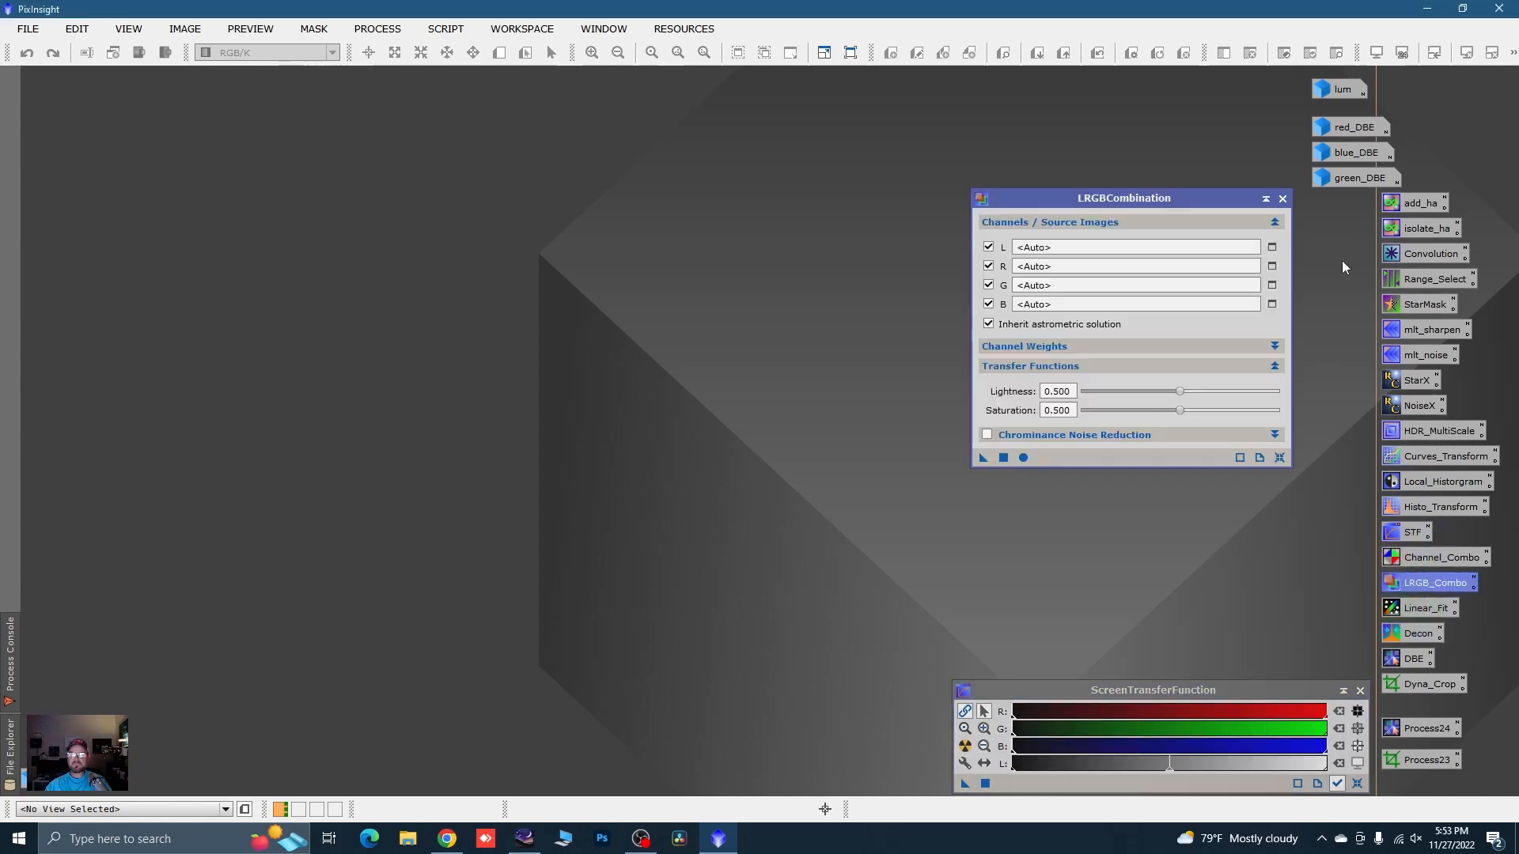
drag(1341, 131, 1075, 269)
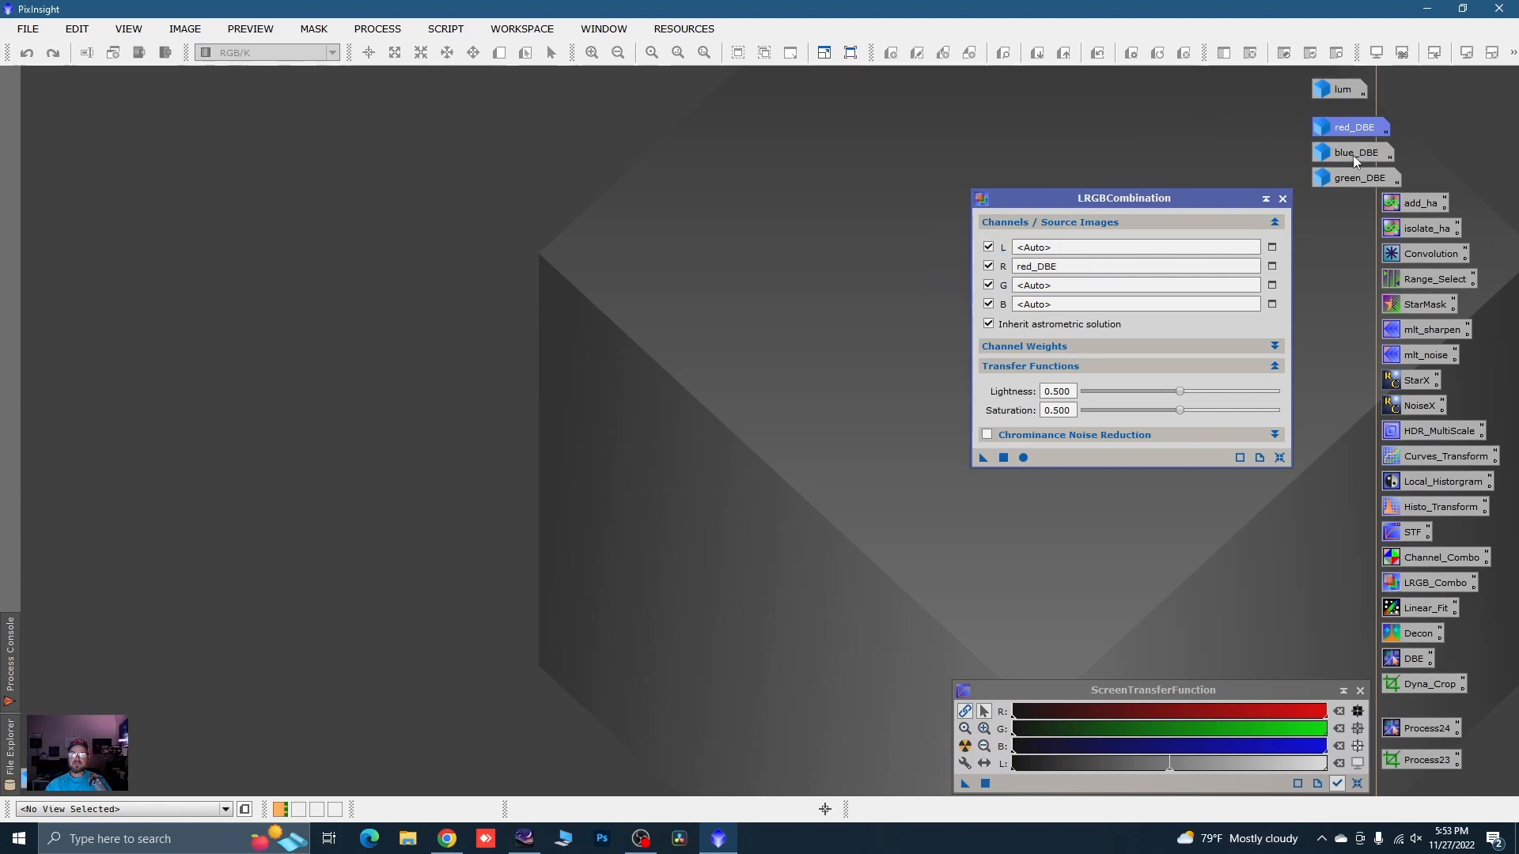
drag(1355, 162, 1090, 304)
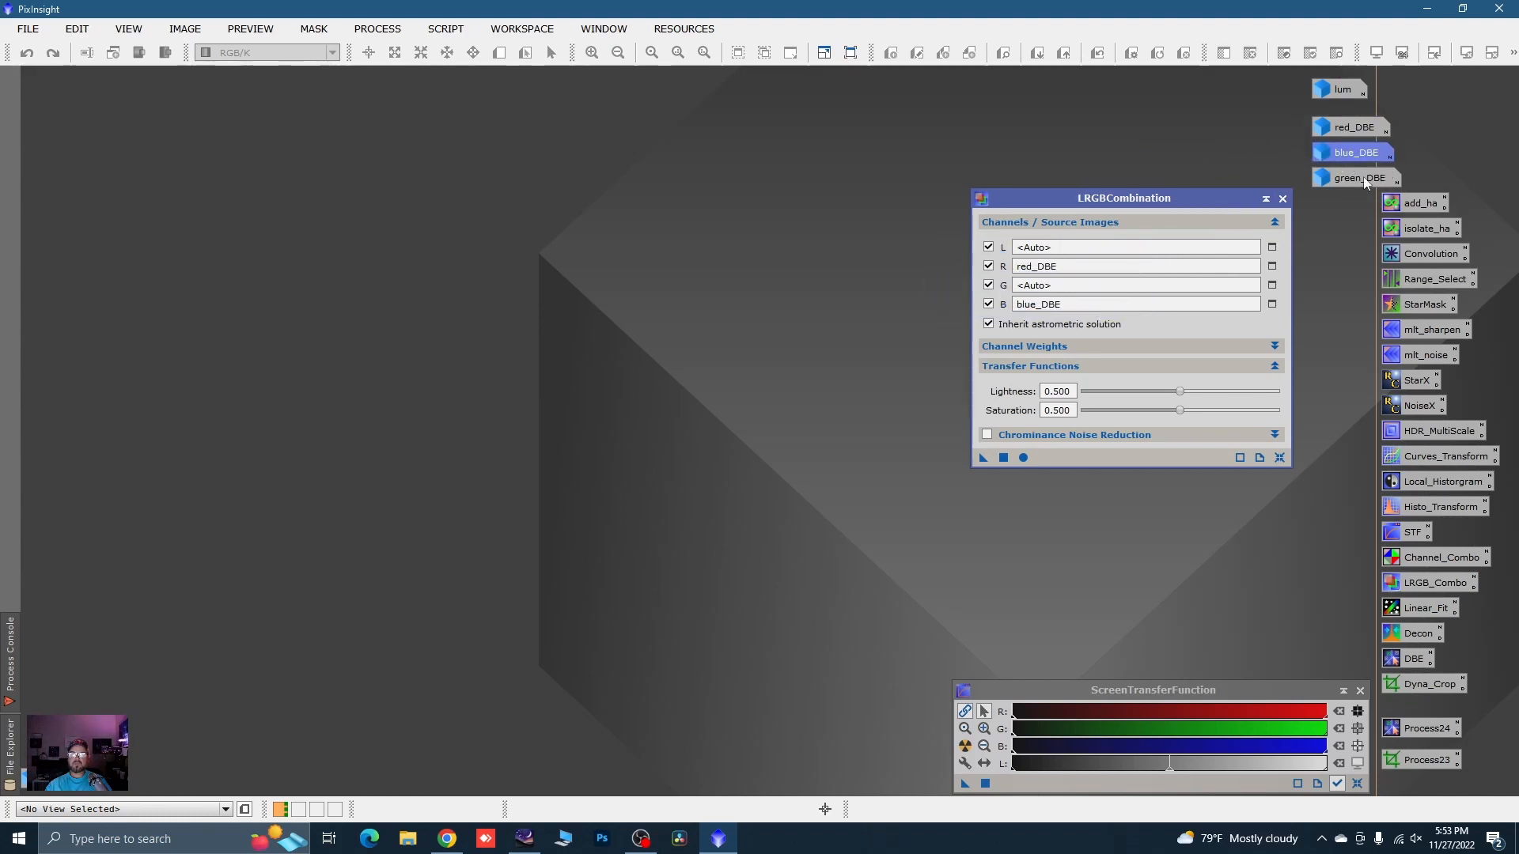
drag(1133, 247, 1081, 287)
click(991, 249)
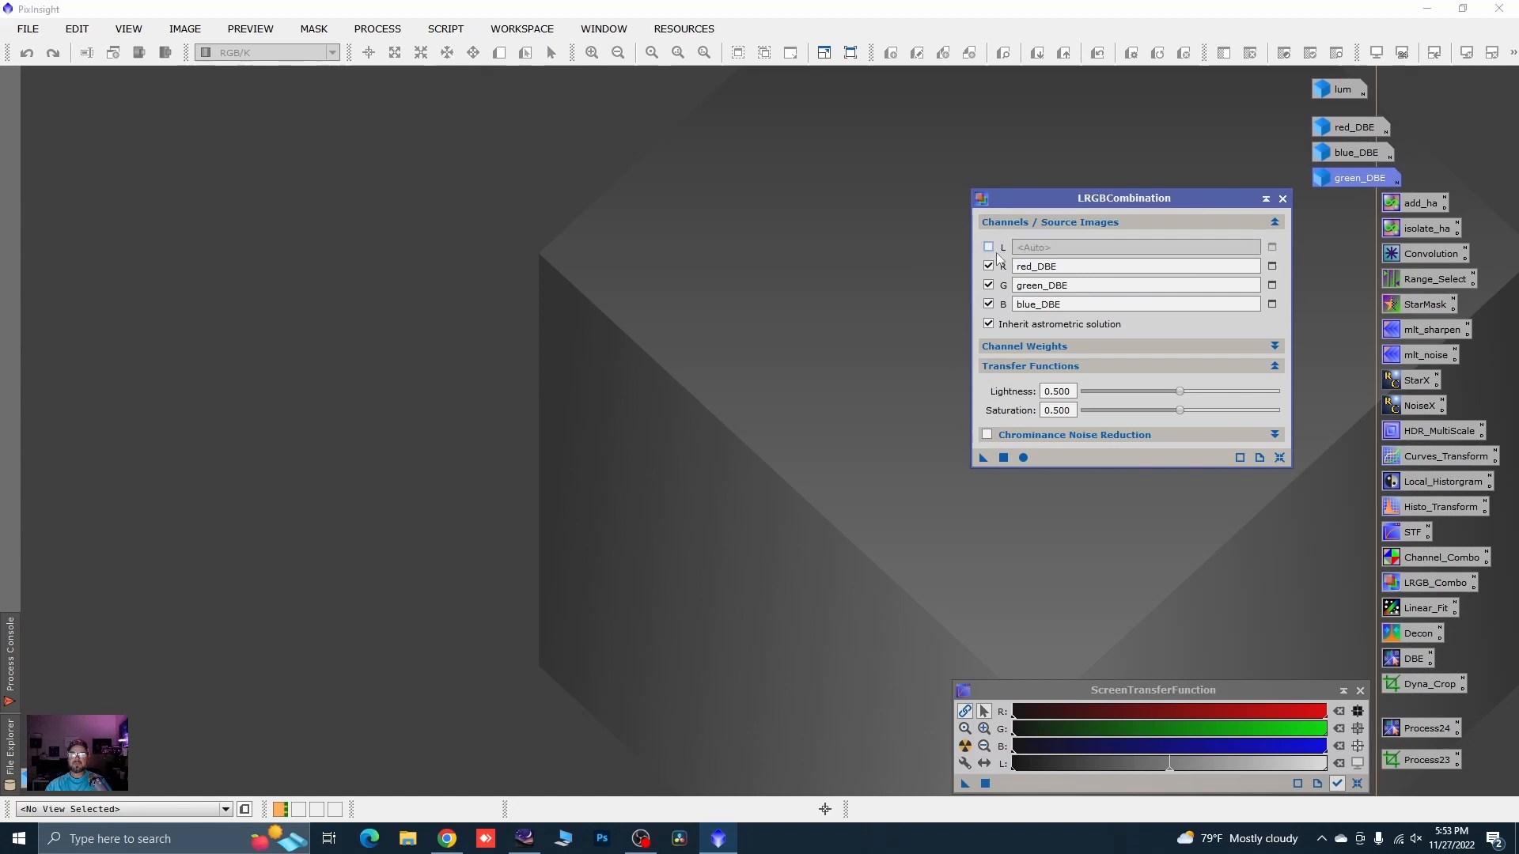
click(1023, 459)
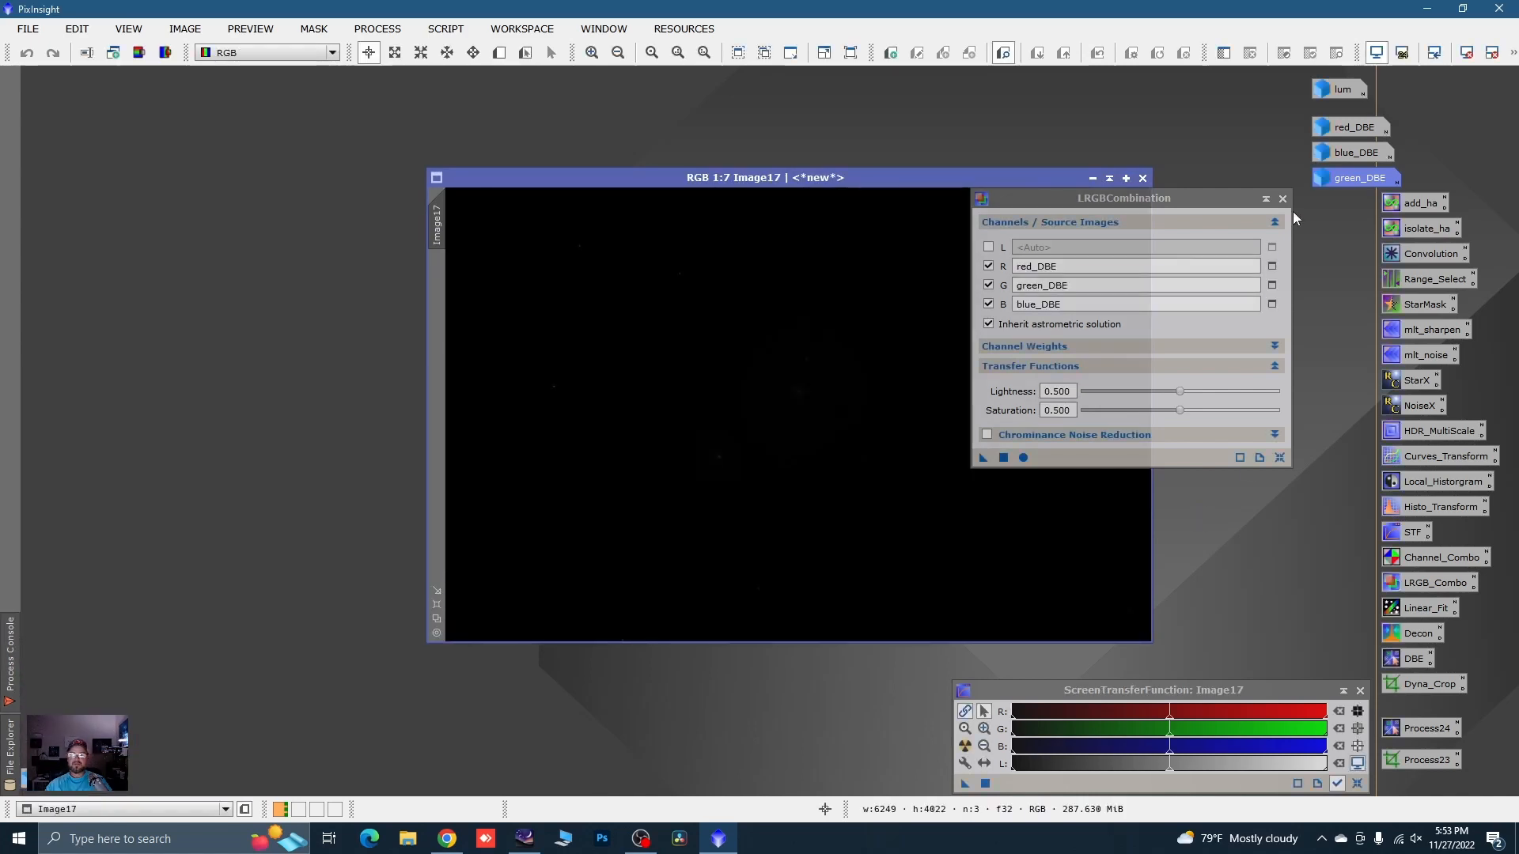
- Close LRGBCombination, auto-stretch the combined colour image, and enlarge its window to leave a margin around the picture
click(1283, 199)
drag(970, 179, 668, 120)
click(966, 746)
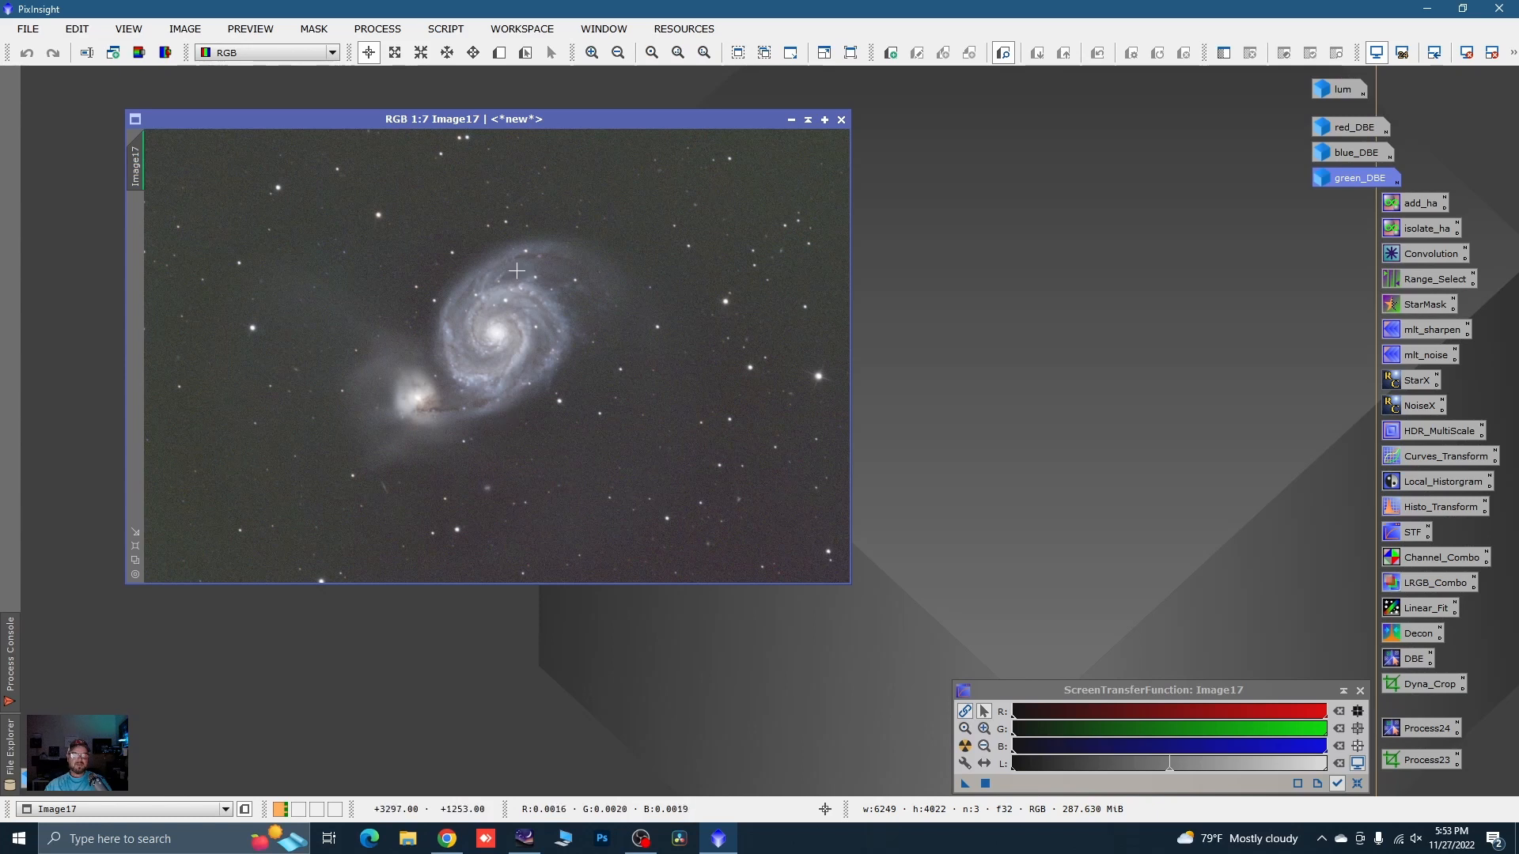
drag(388, 117, 298, 98)
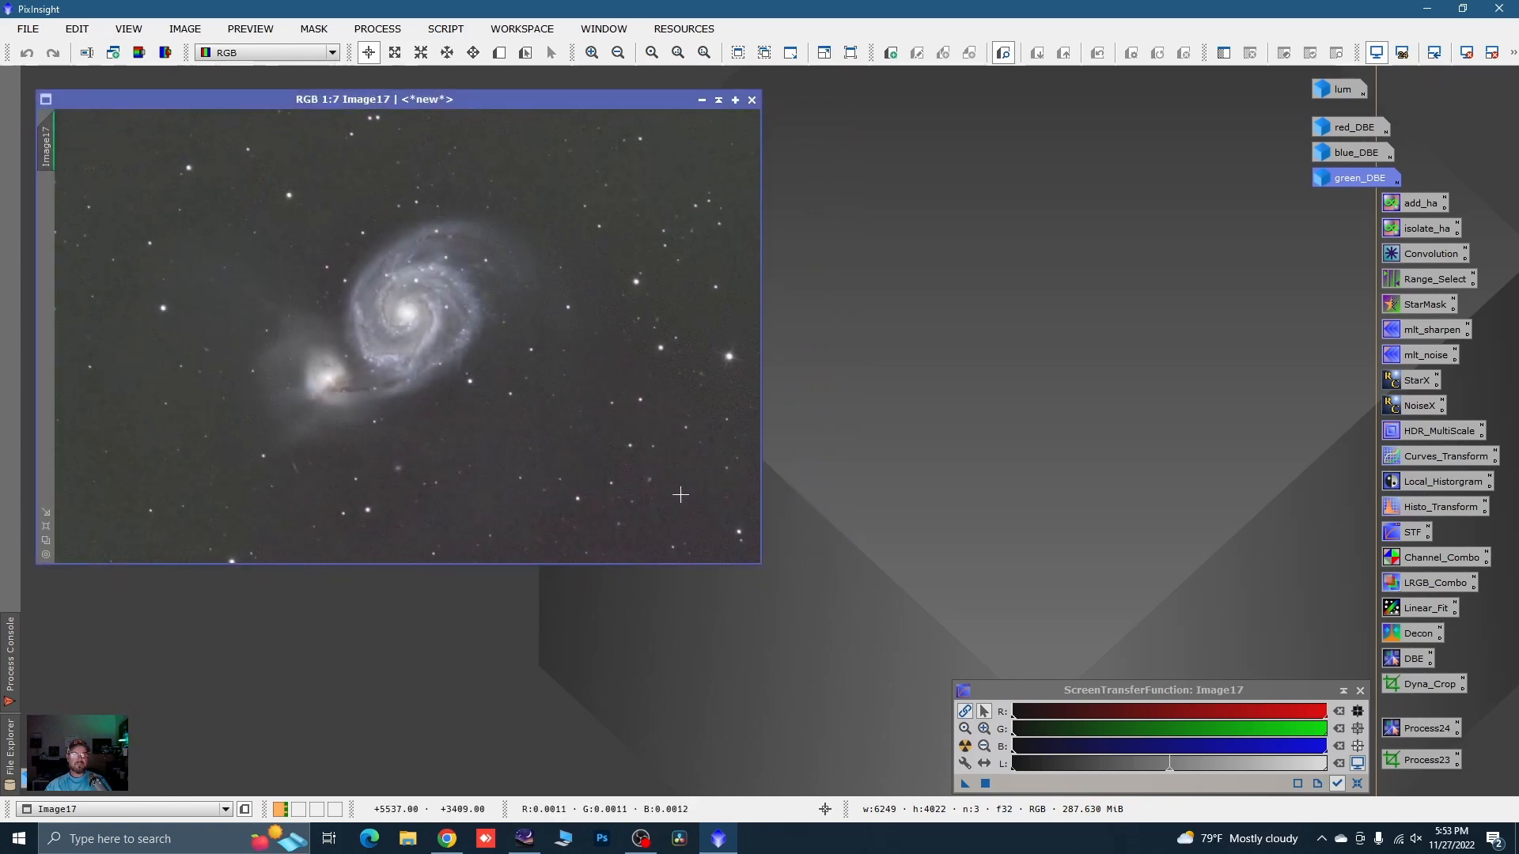
drag(763, 567, 864, 614)
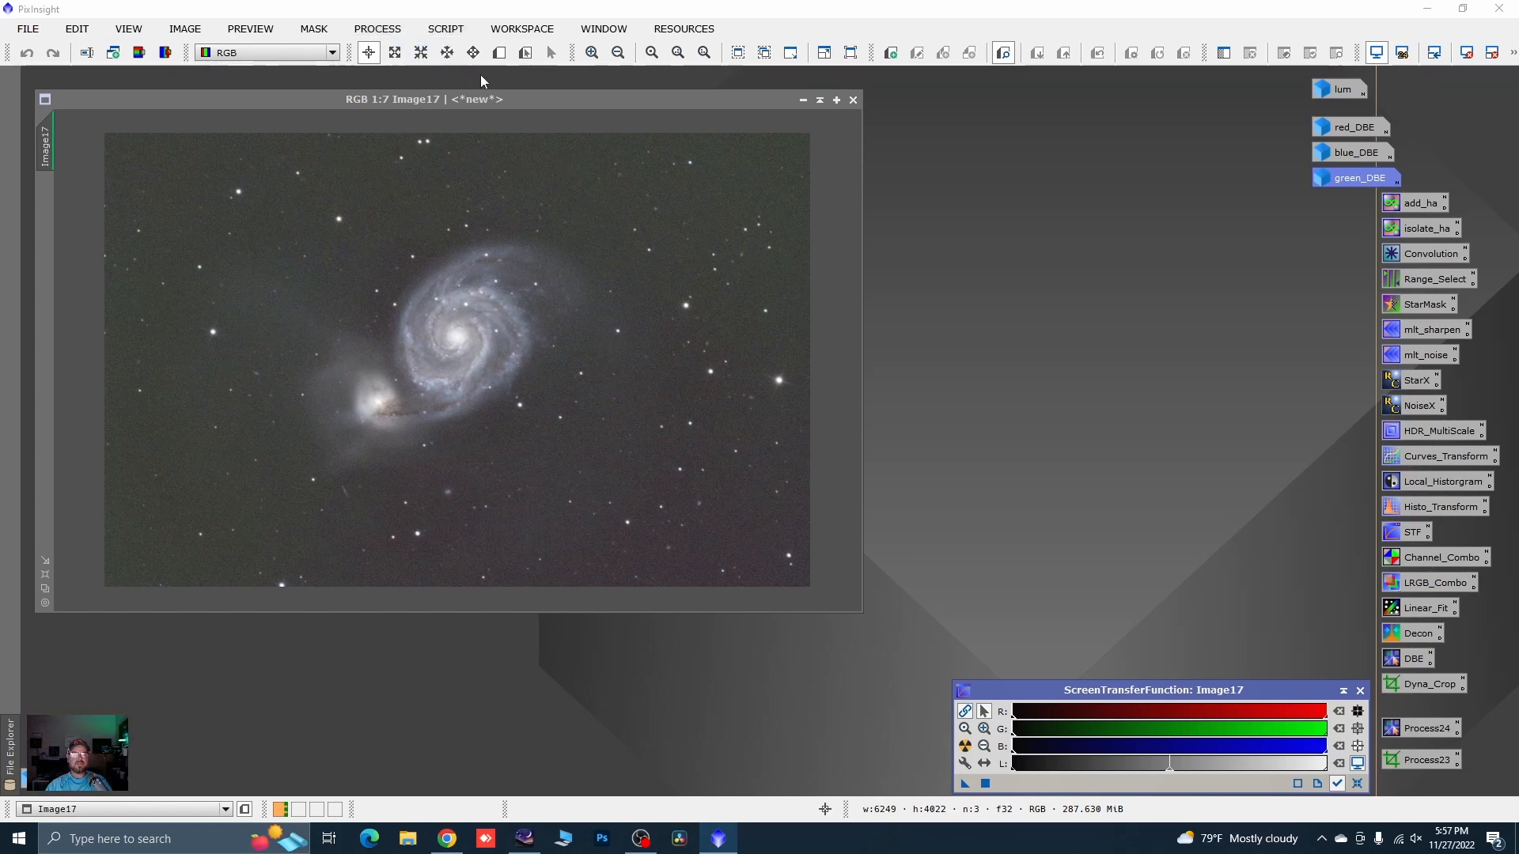
- Create a small preview on empty sky above the galaxy and a larger preview enclosing both galaxy cores
click(498, 55)
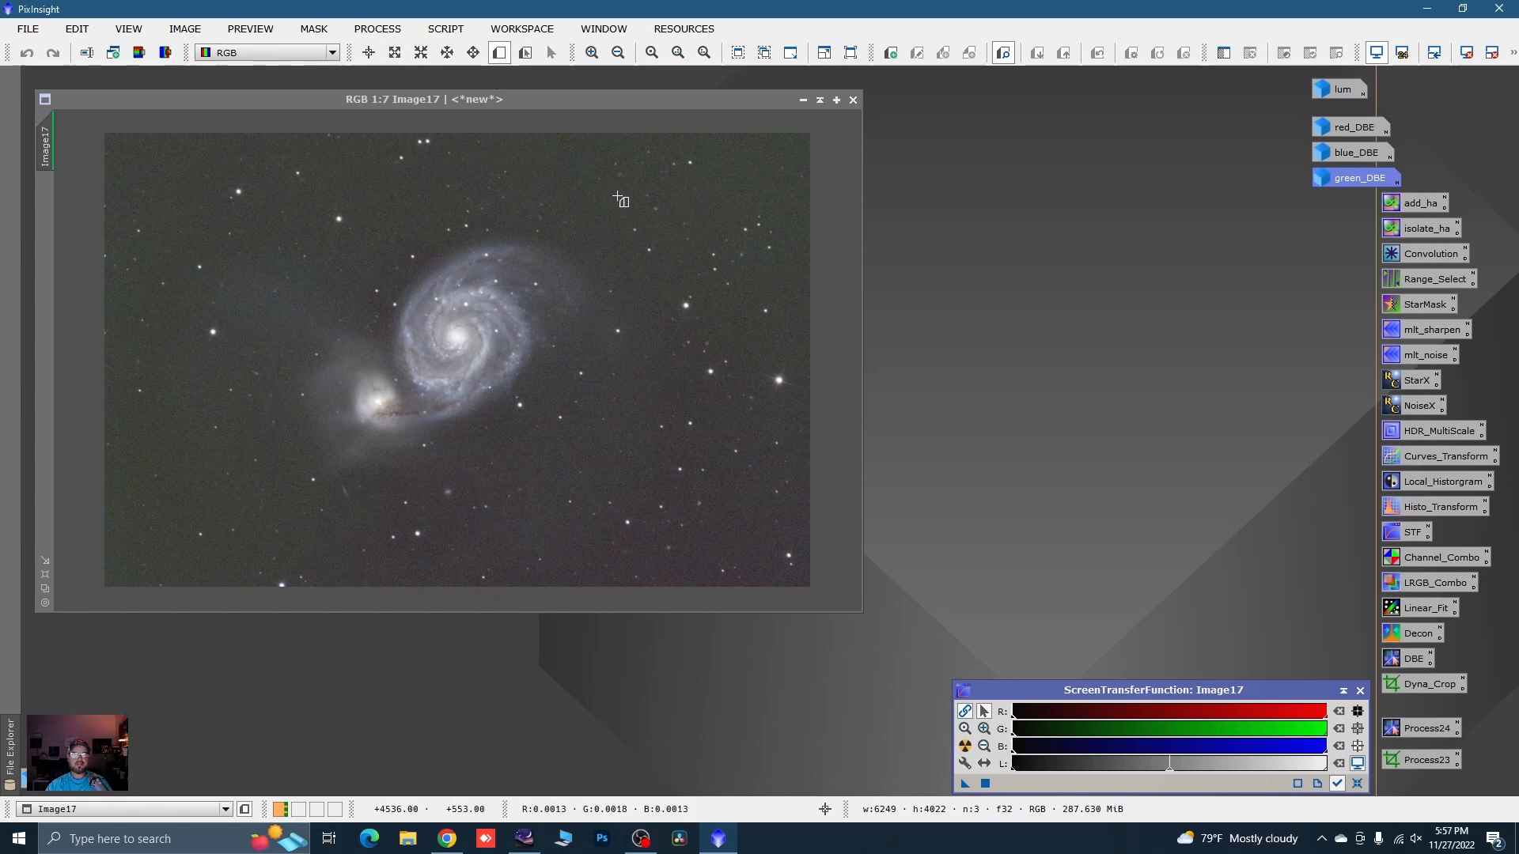
drag(575, 183, 603, 203)
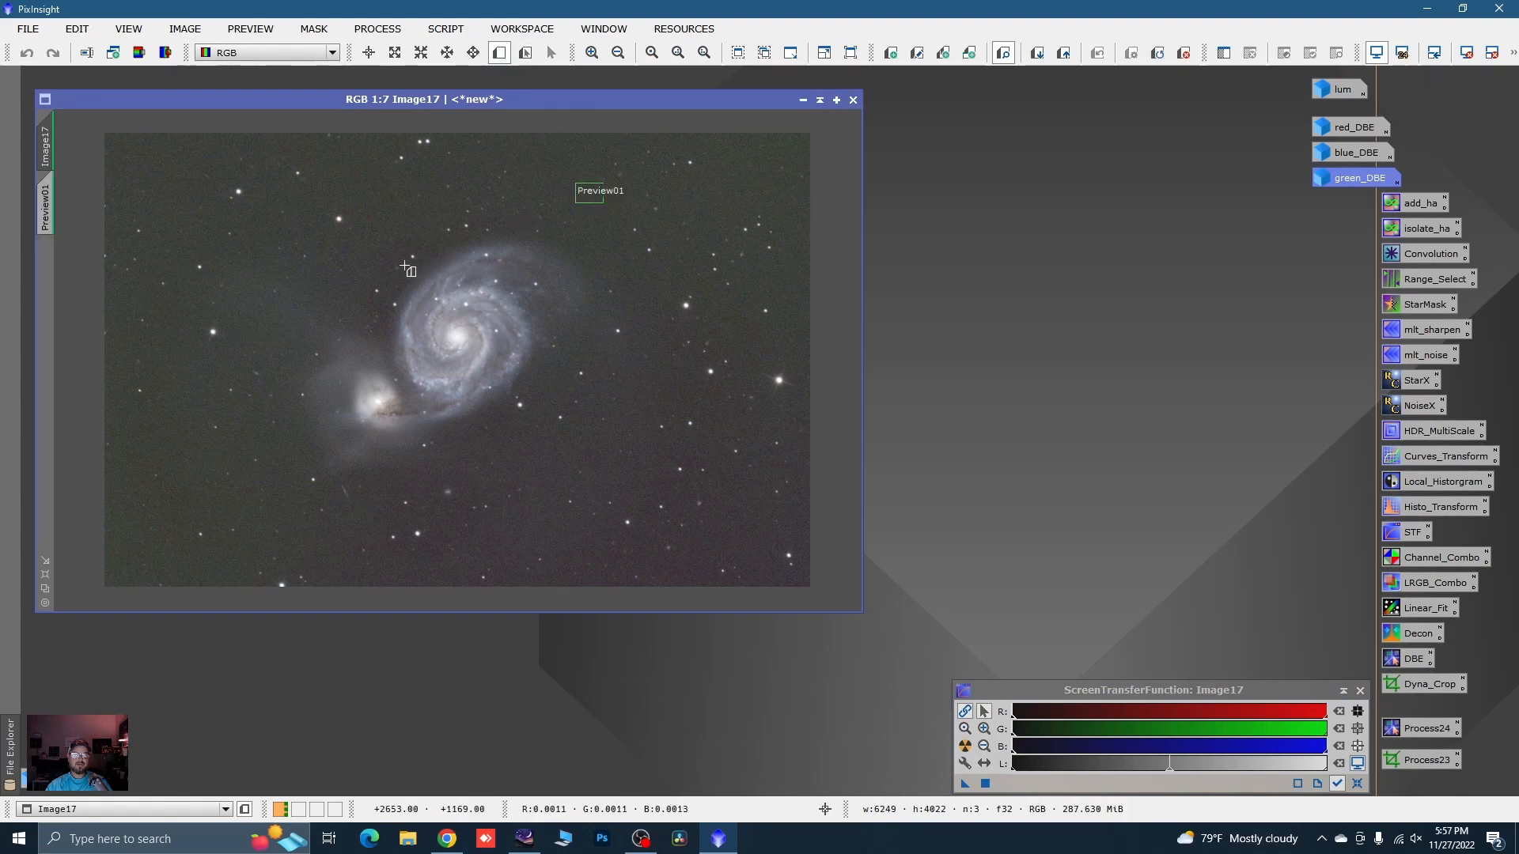
drag(323, 244, 594, 441)
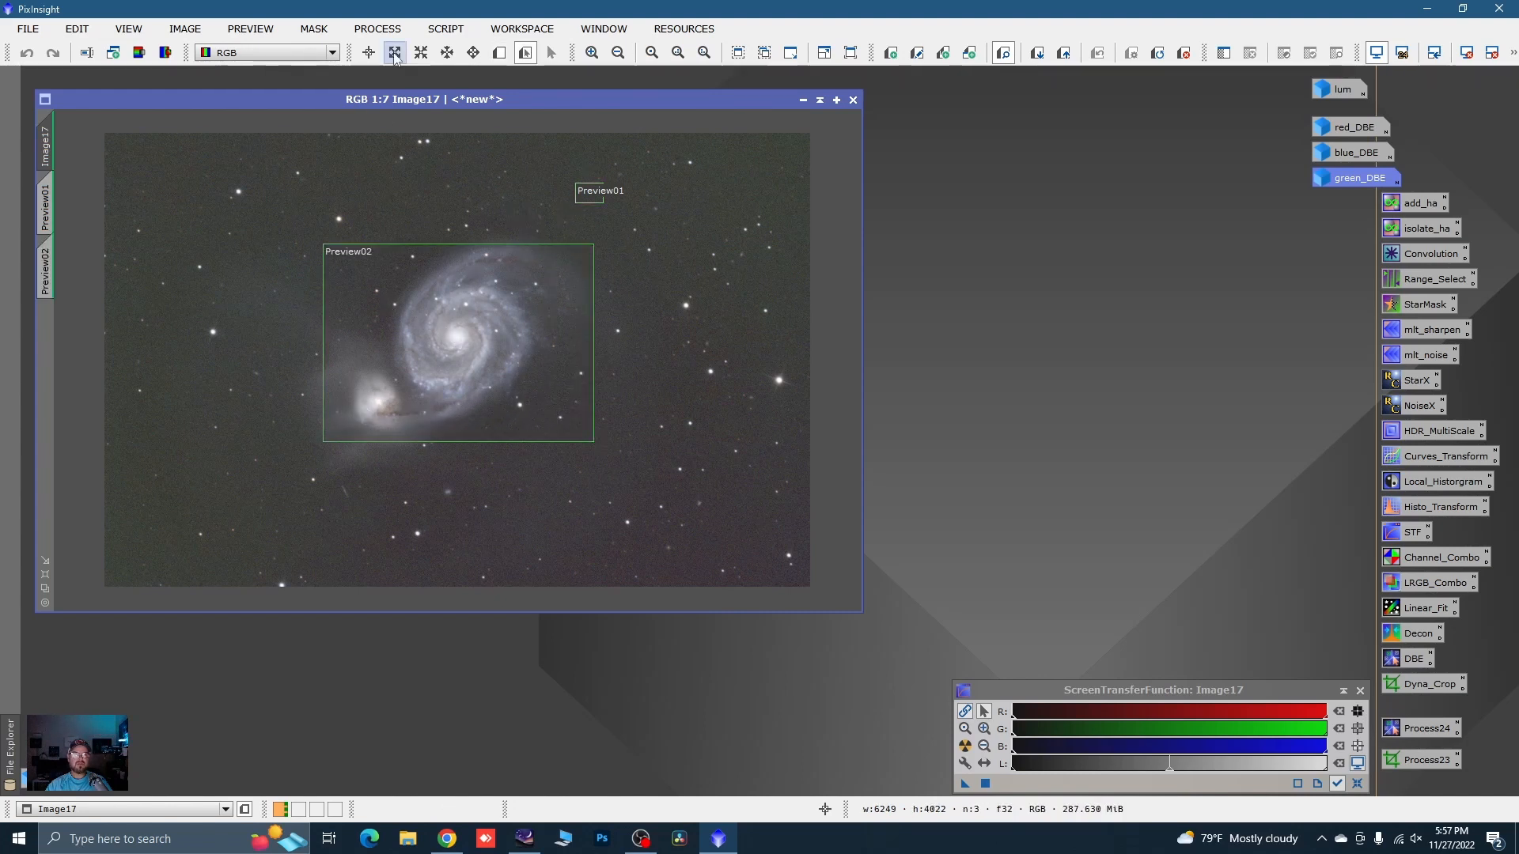
- Open ColorCalibration, set Preview02 around the galaxies as the white reference, and disable structure detection
click(367, 29)
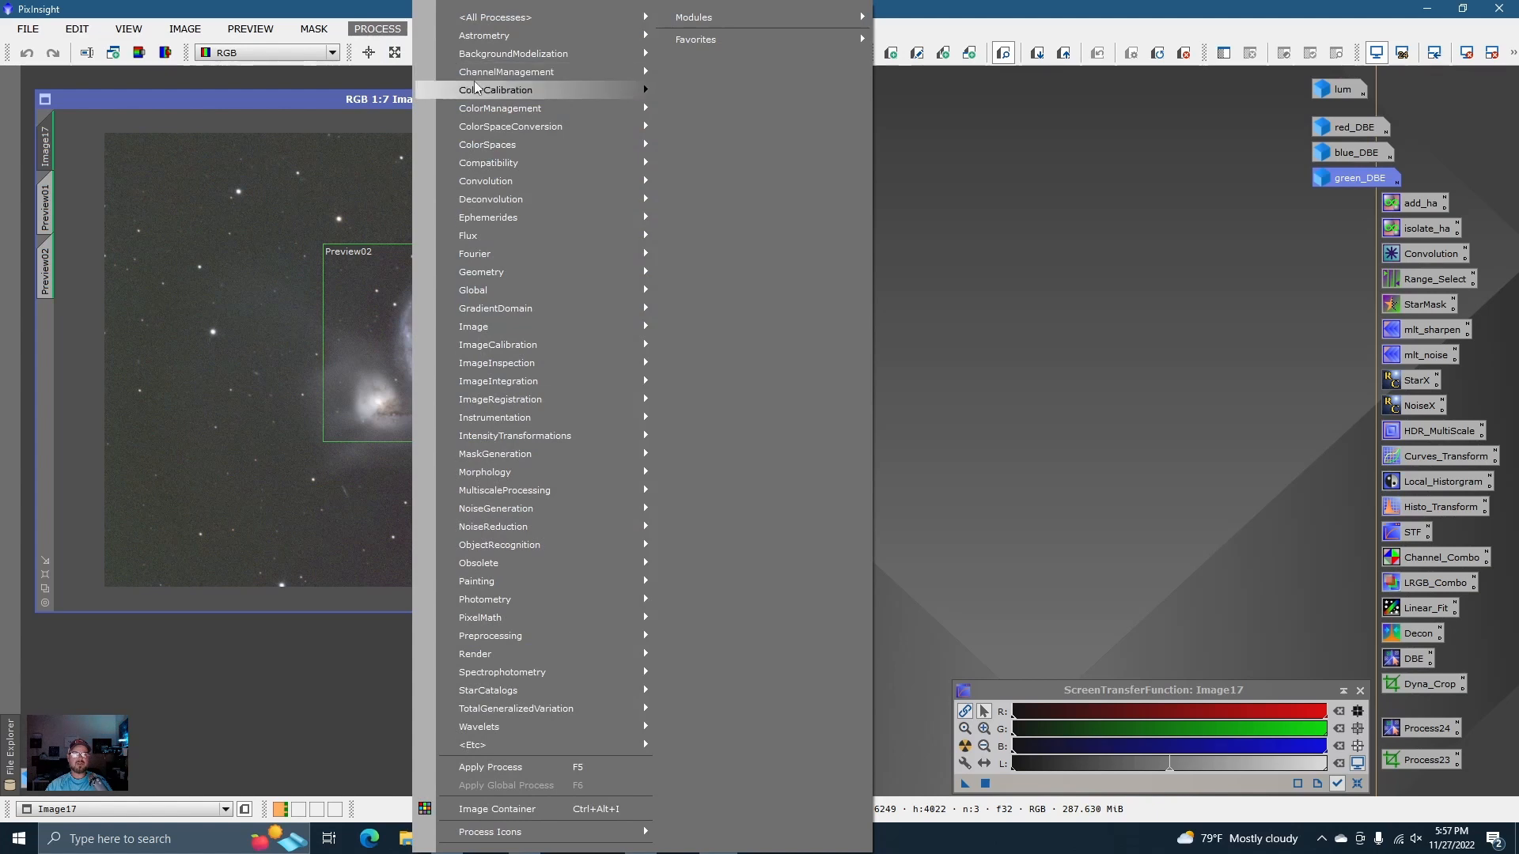
mouse_move(554, 90)
click(735, 132)
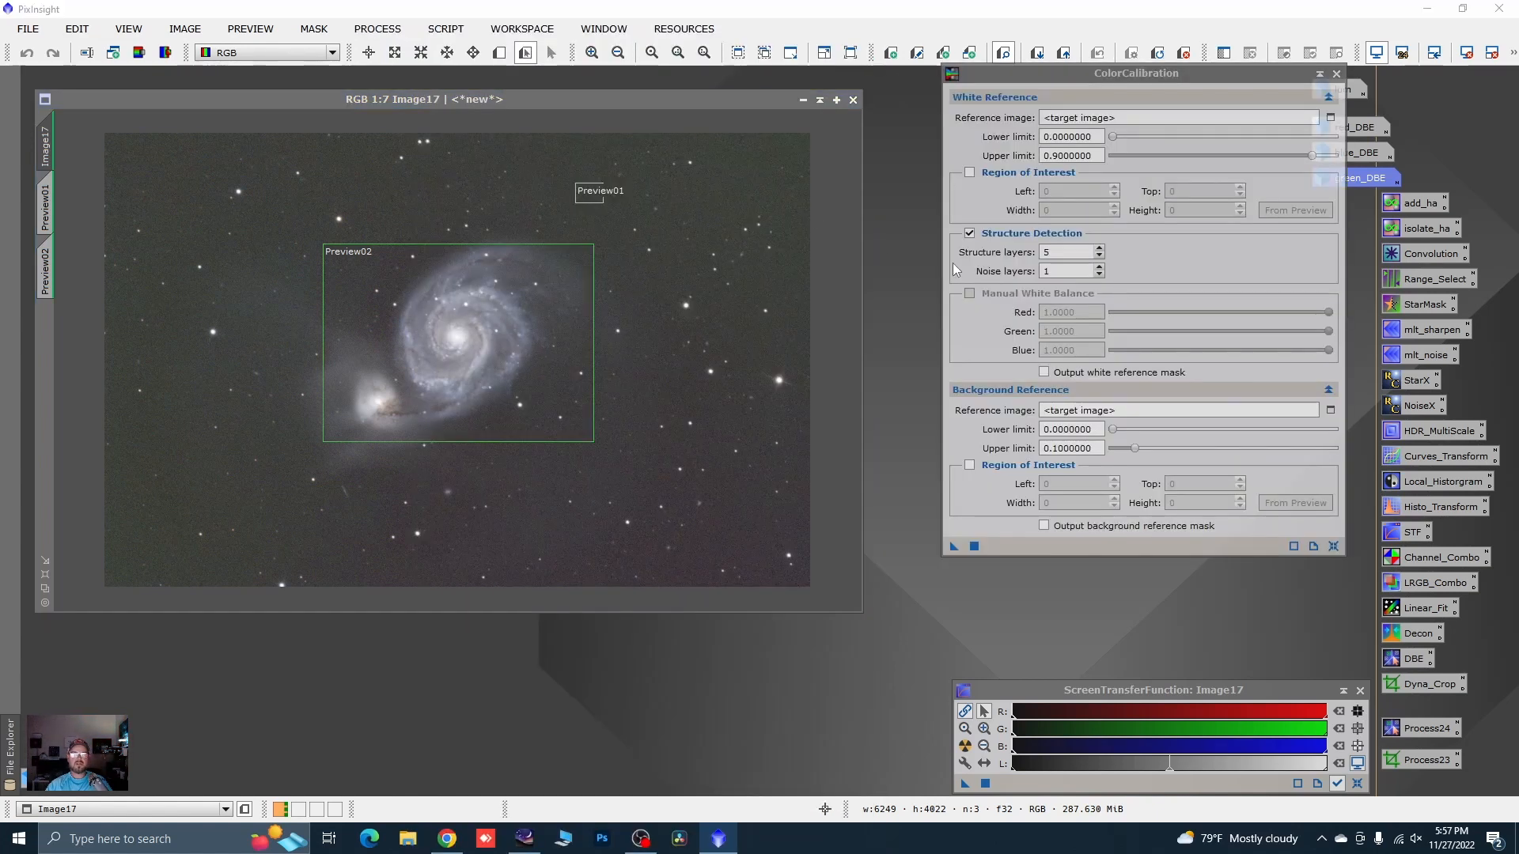
drag(1085, 77, 1066, 88)
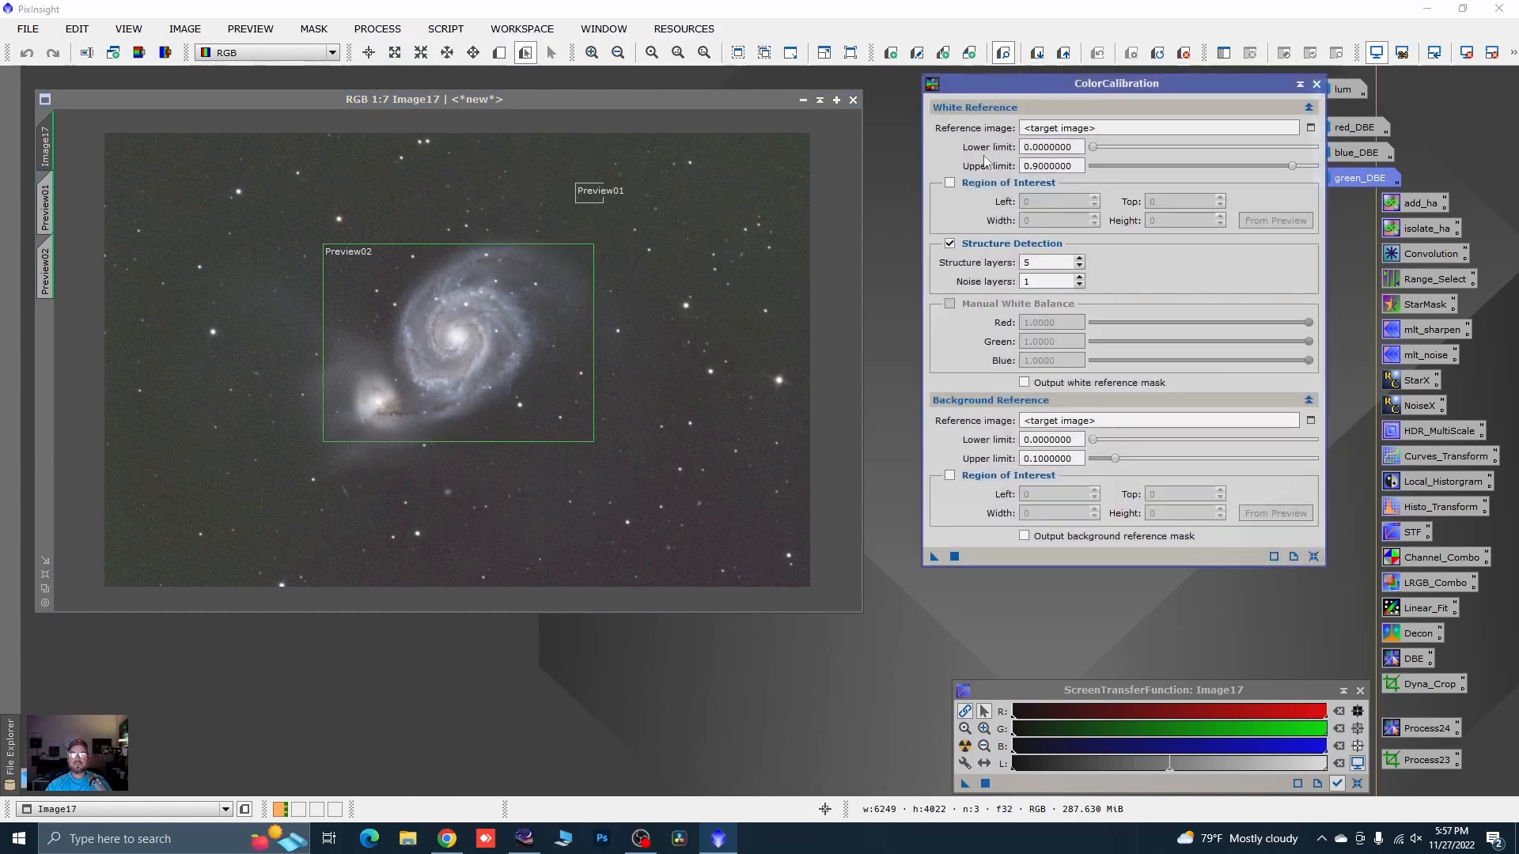
click(1311, 128)
click(894, 393)
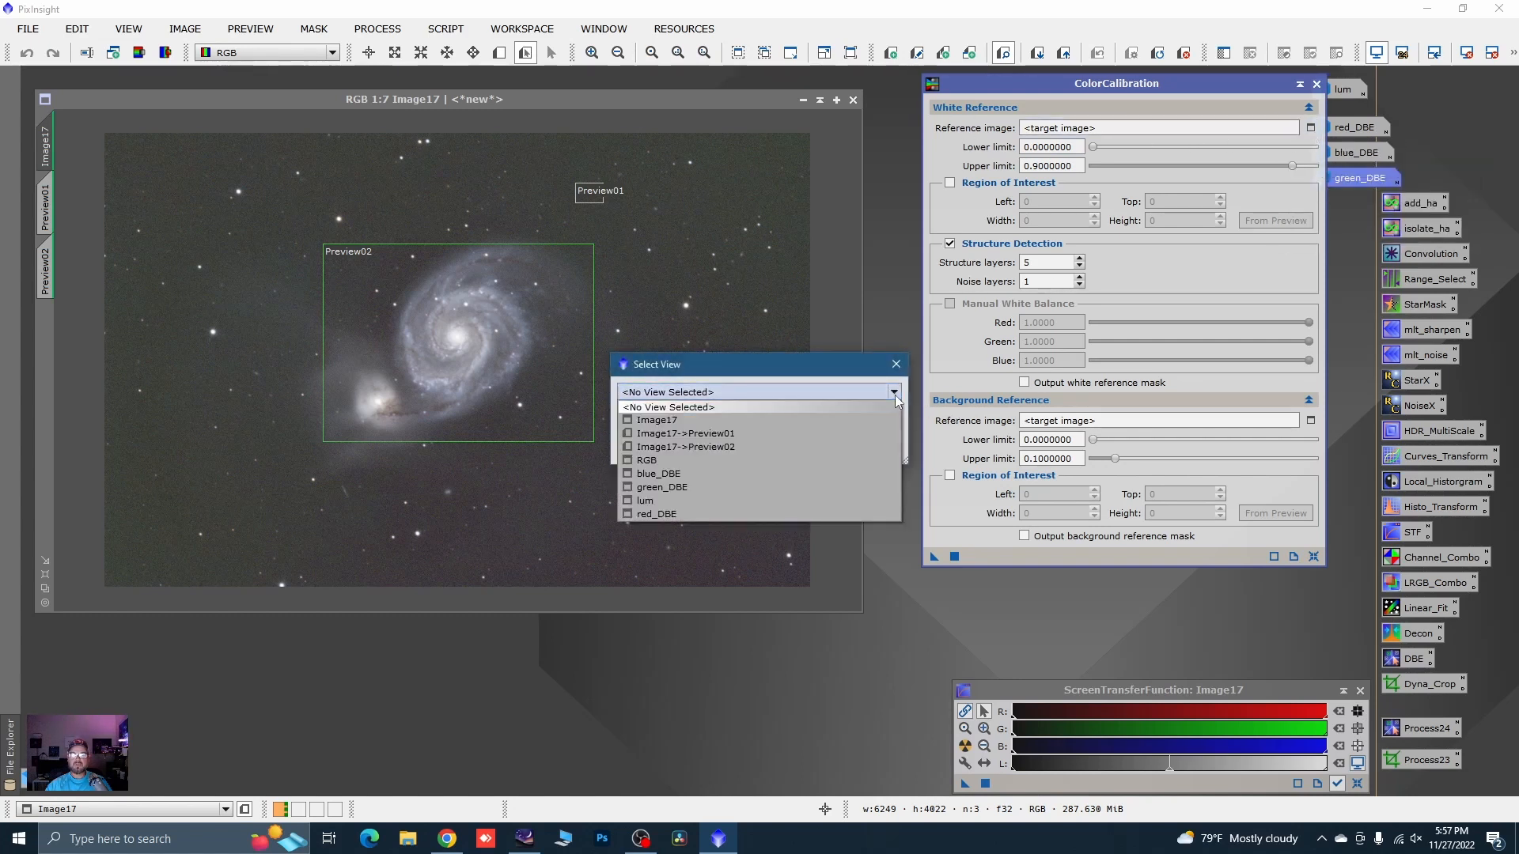
click(706, 446)
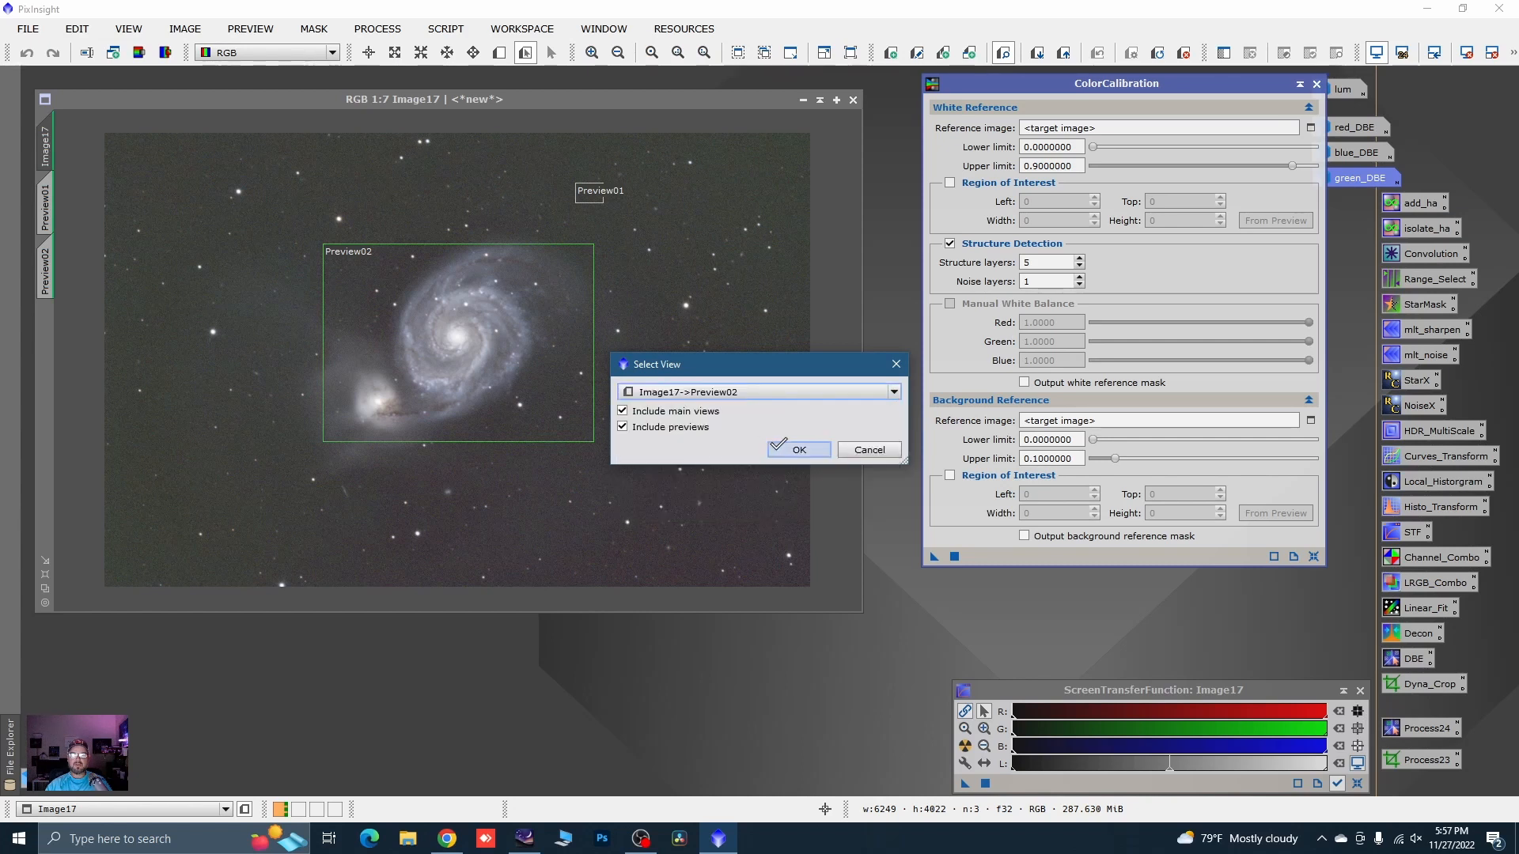
click(793, 448)
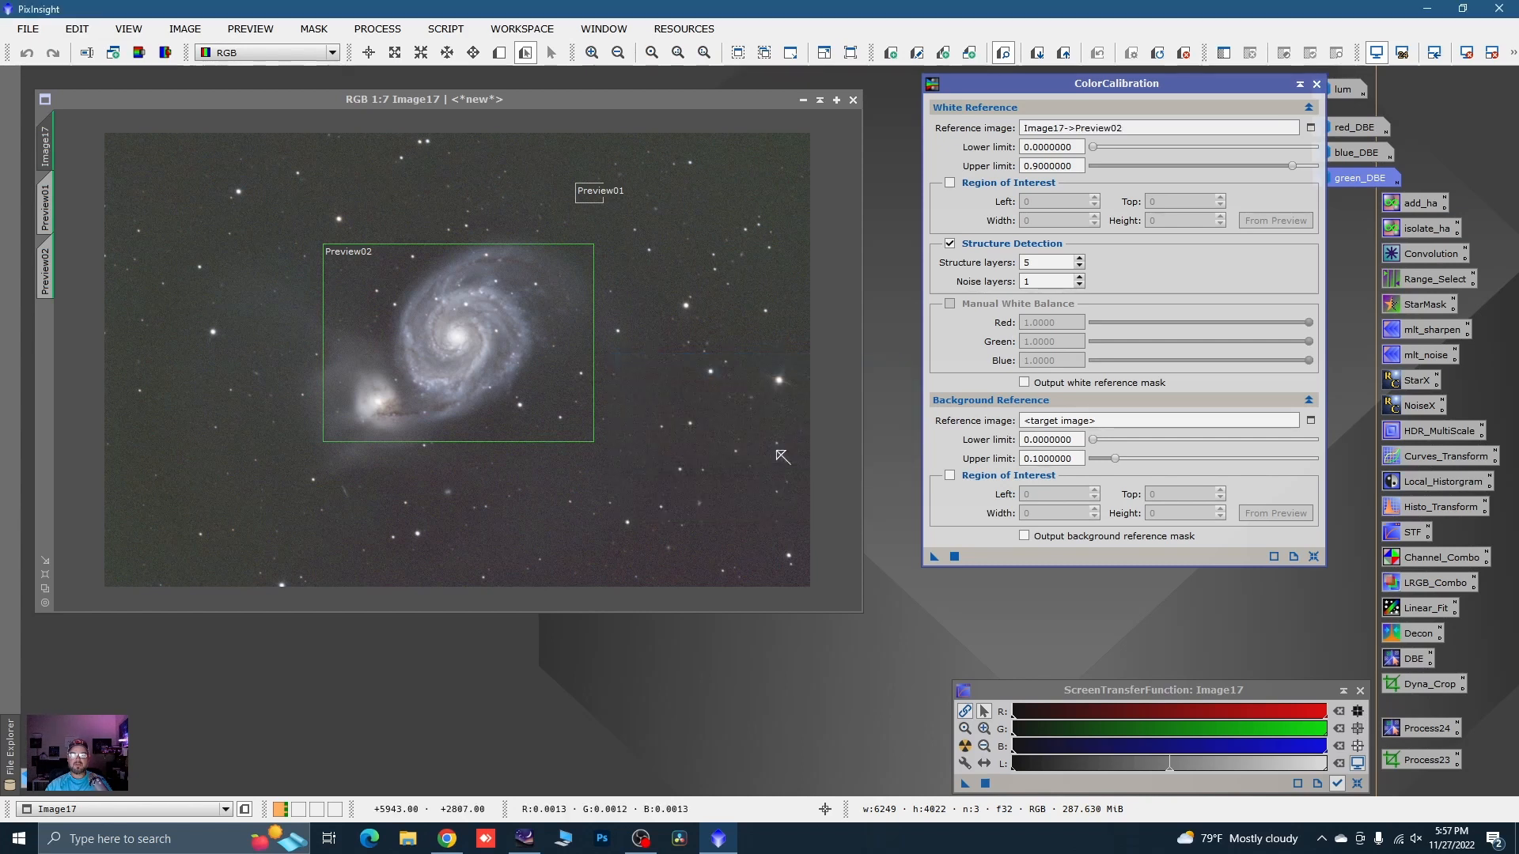
click(951, 244)
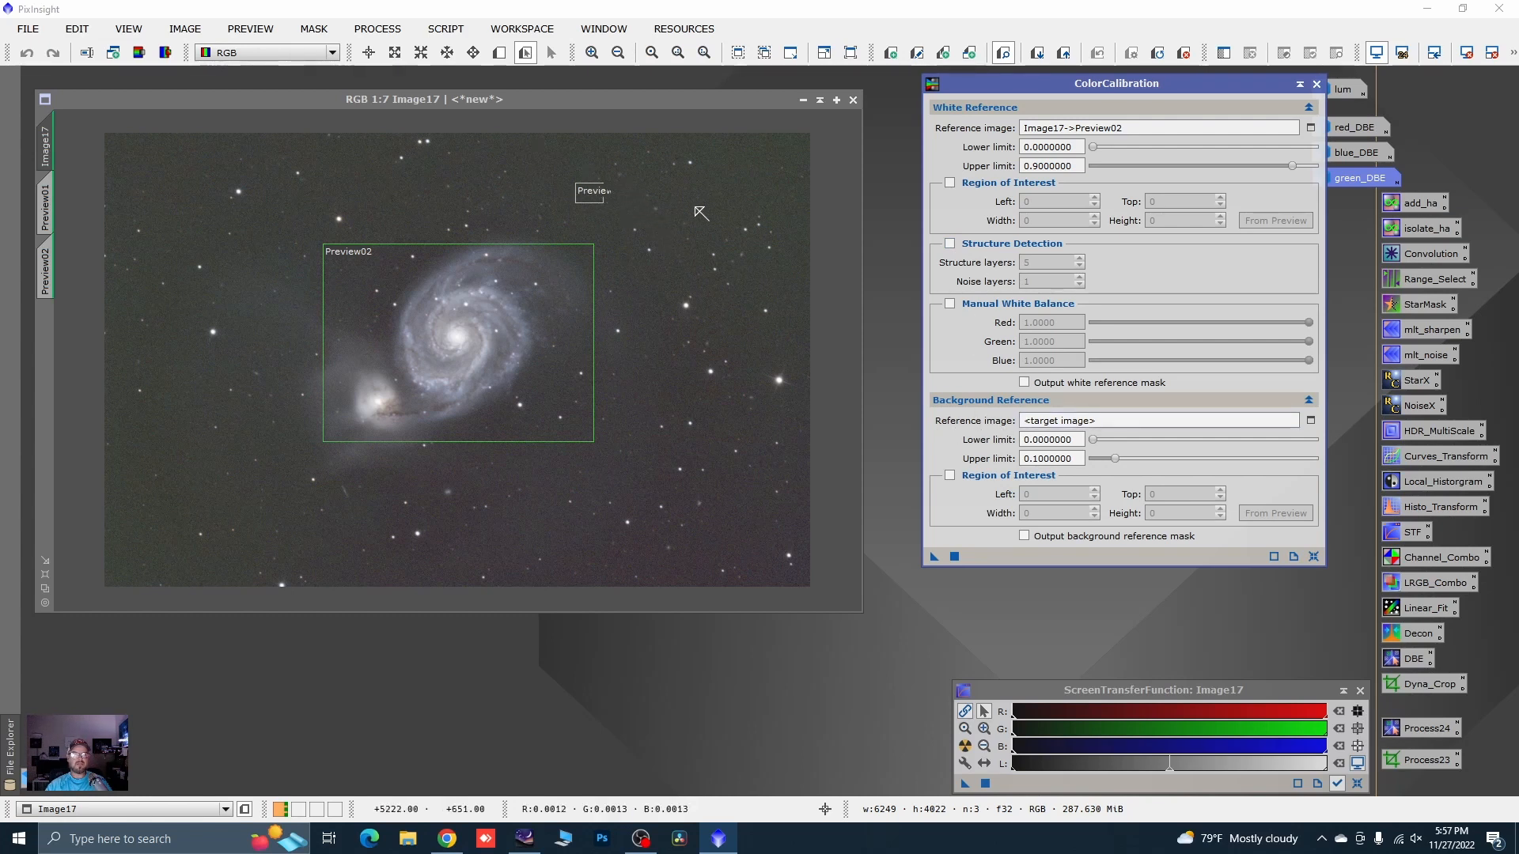
- Set Preview01 on the empty sky as the ColorCalibration background reference
click(1311, 421)
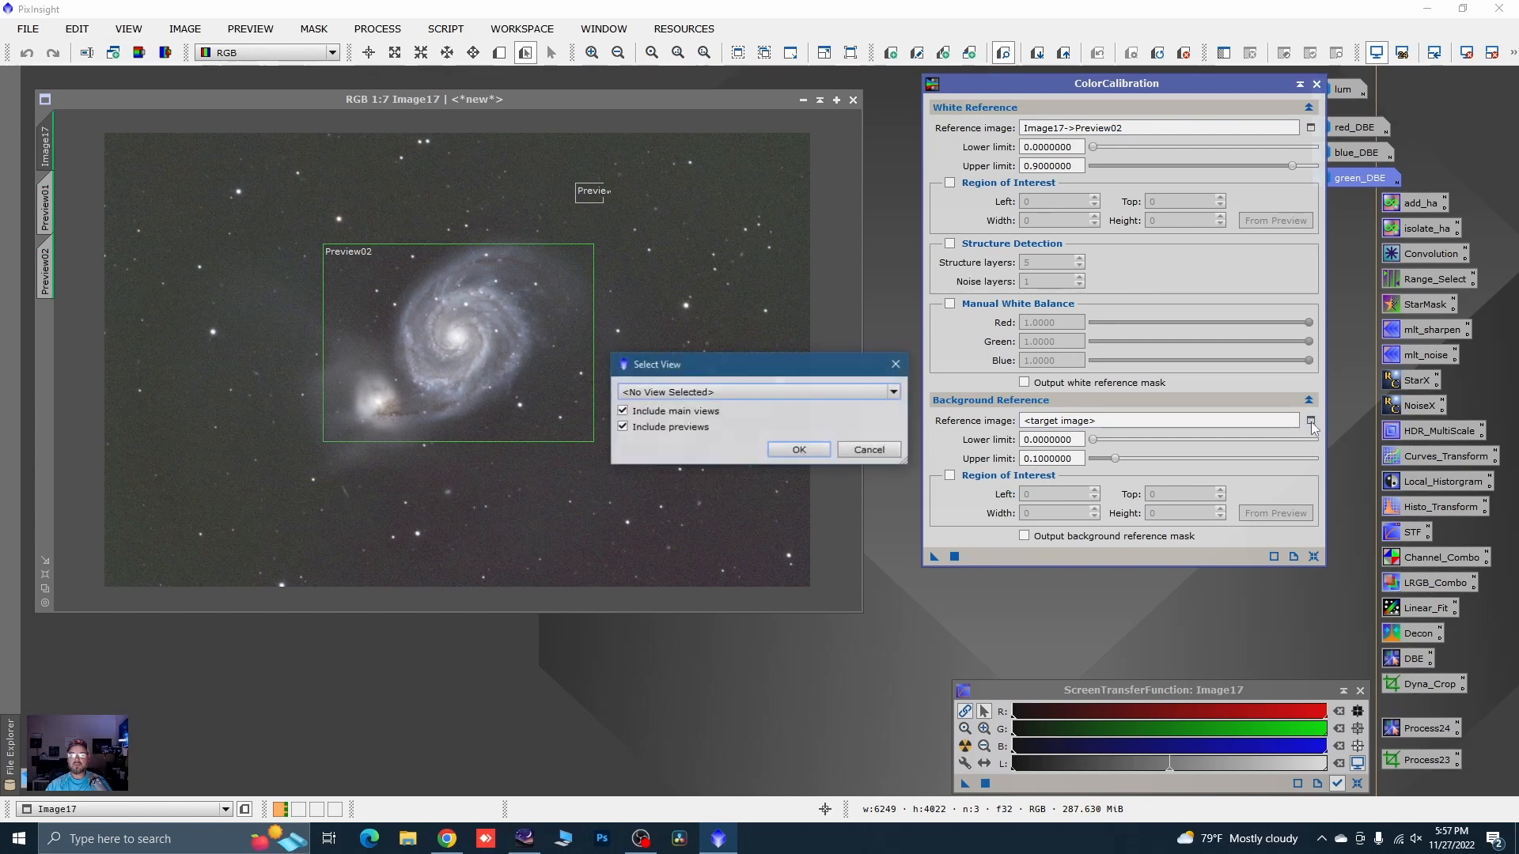
click(771, 394)
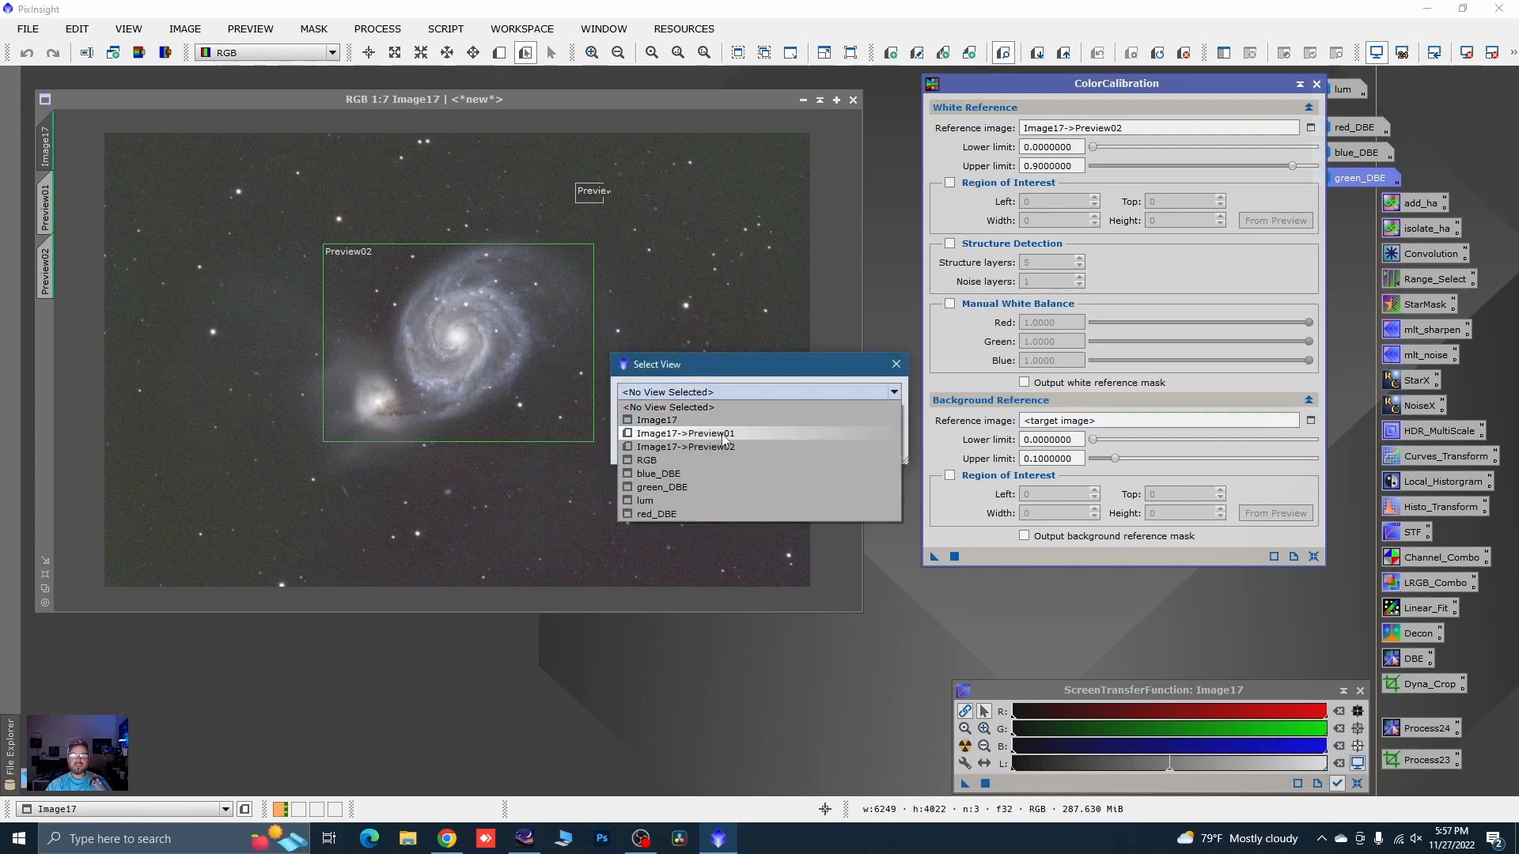
click(760, 434)
click(799, 447)
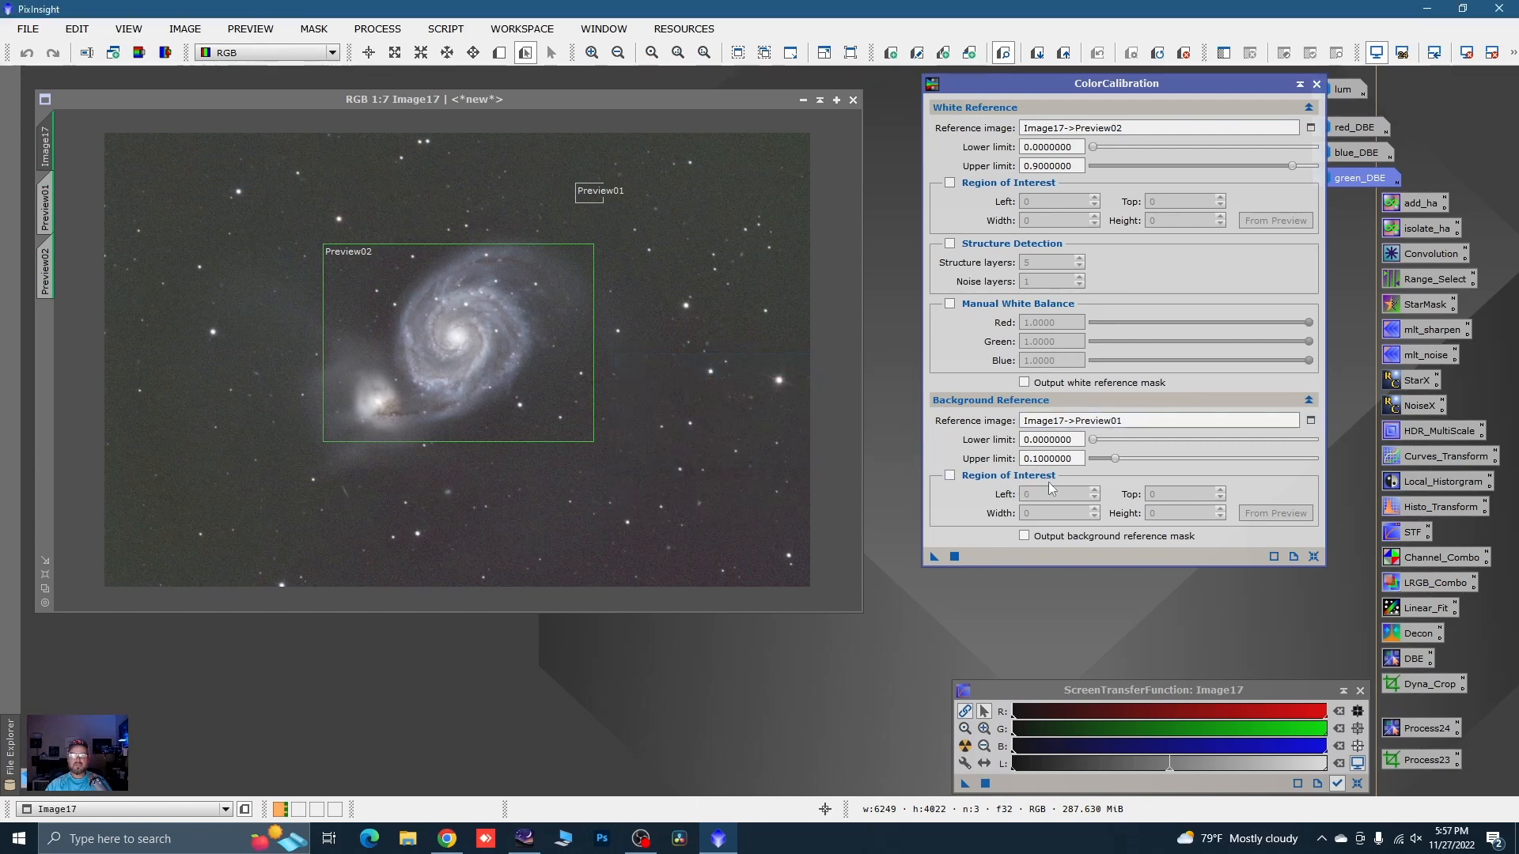
- Apply the colour calibration to the combined RGB image, close ColorCalibration, and turn off the image's screen stretch
click(935, 557)
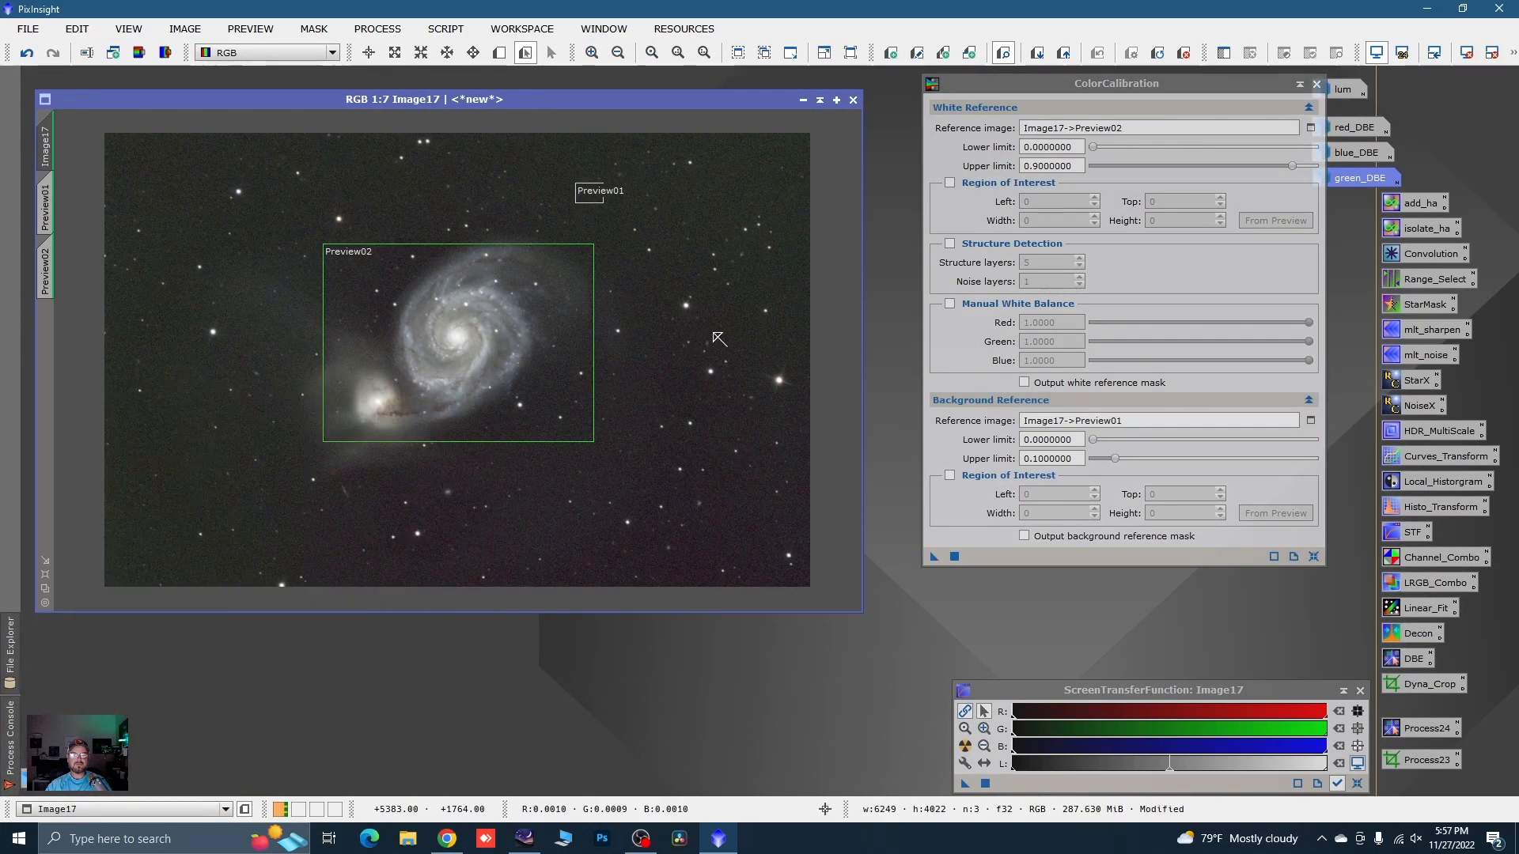
click(1317, 83)
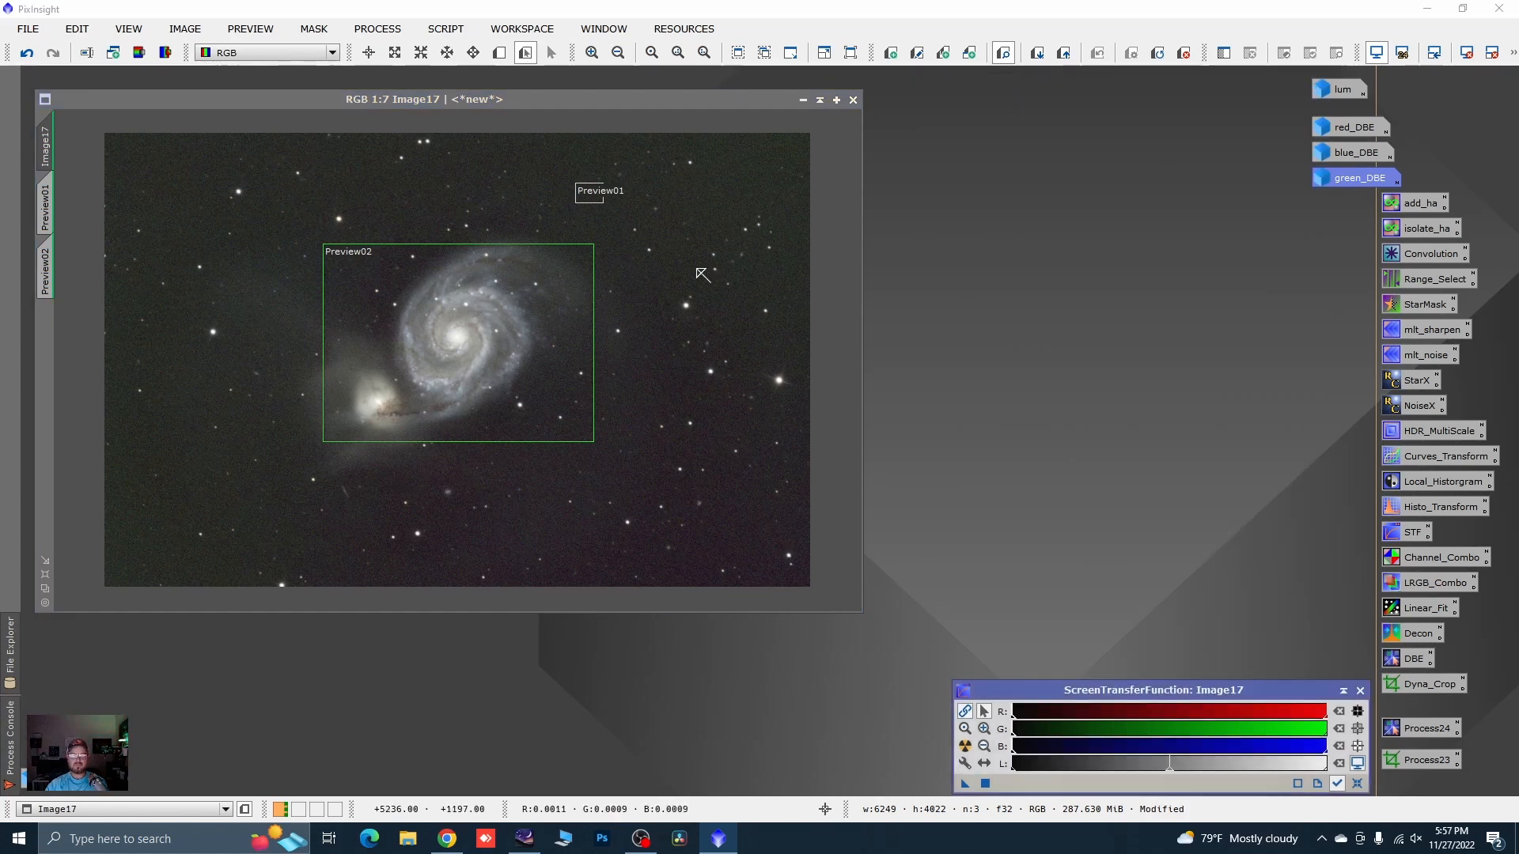
key(ctrl+F12)
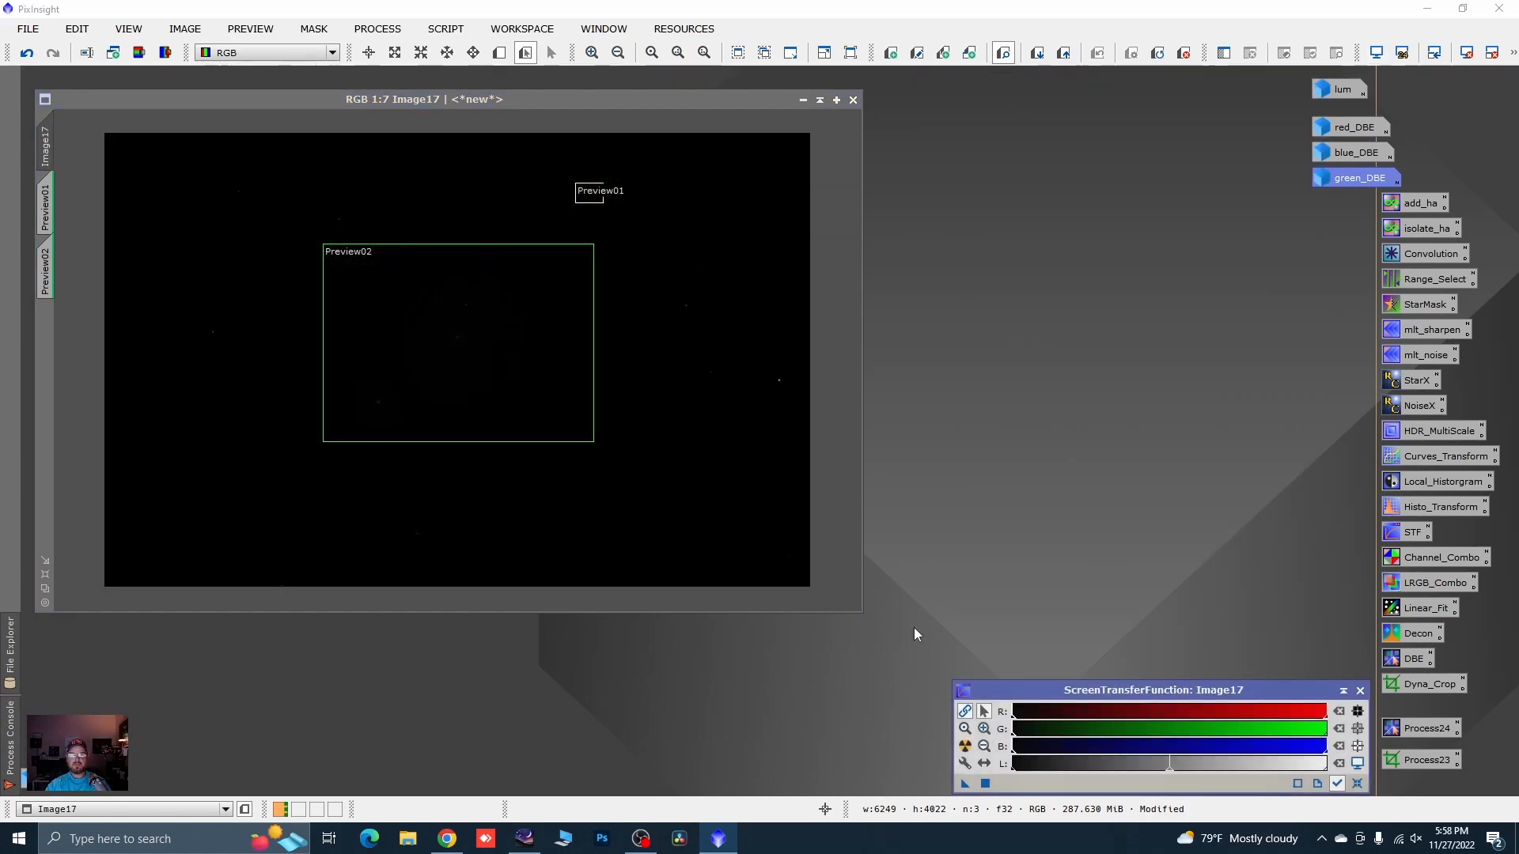
- Auto-stretch Image17's display, apply SCNR to it removing green with an amount of 0.71, and close SCNR
click(965, 747)
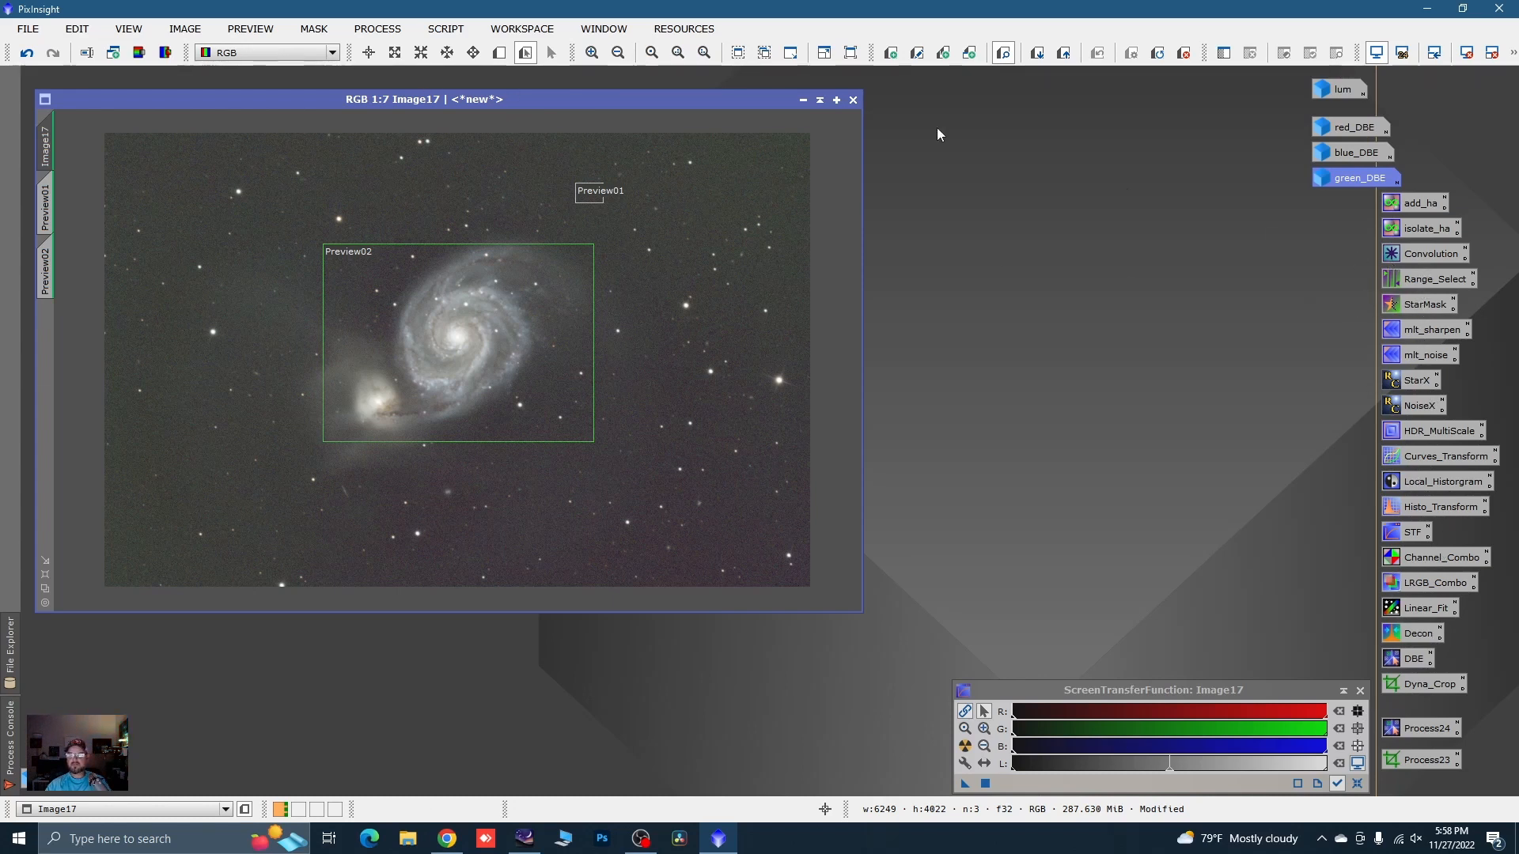
click(377, 29)
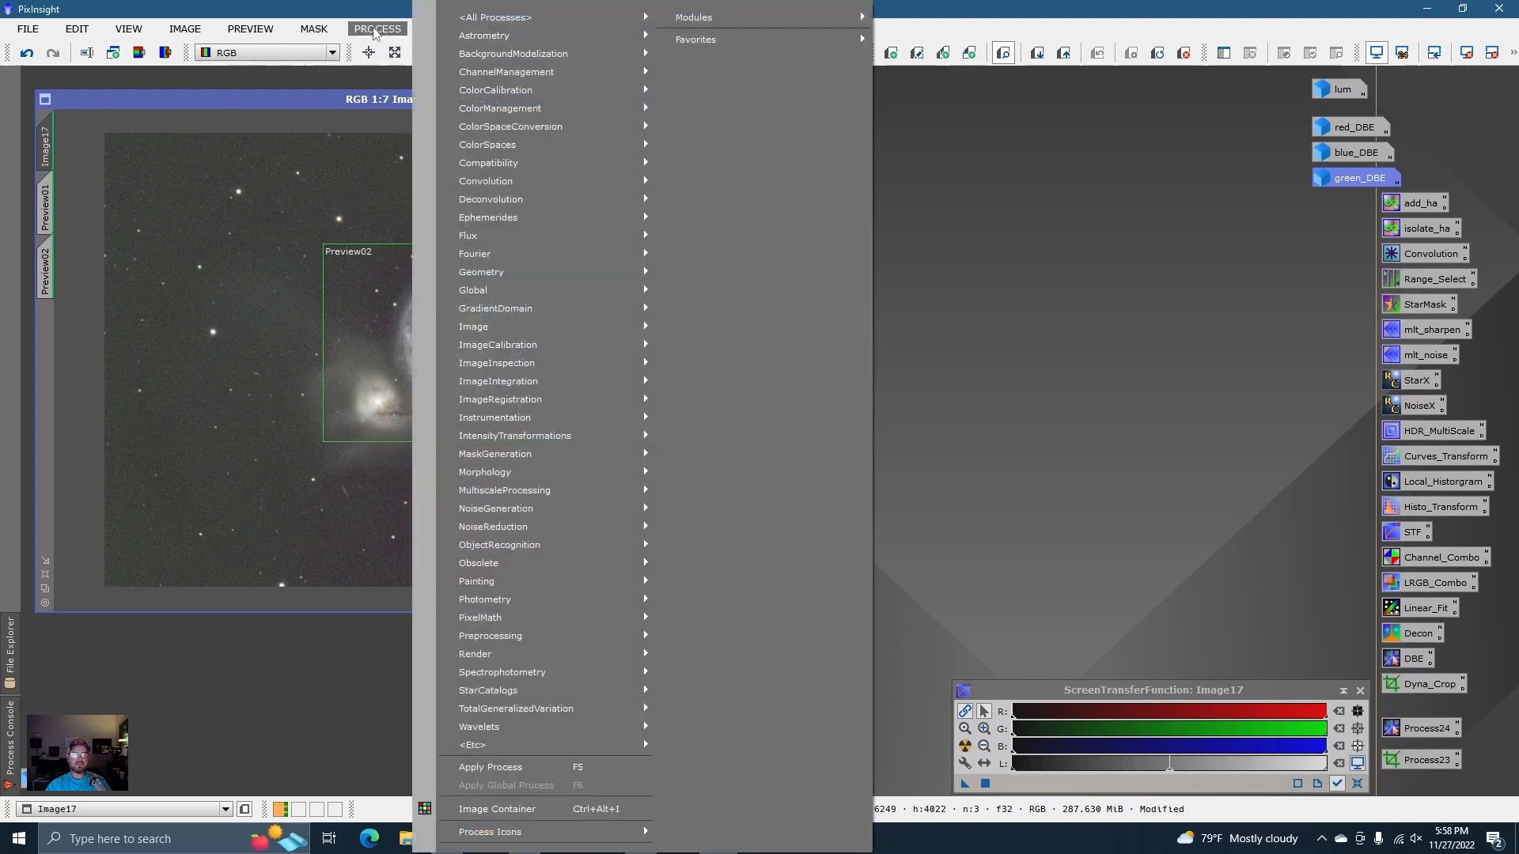
mouse_move(525, 527)
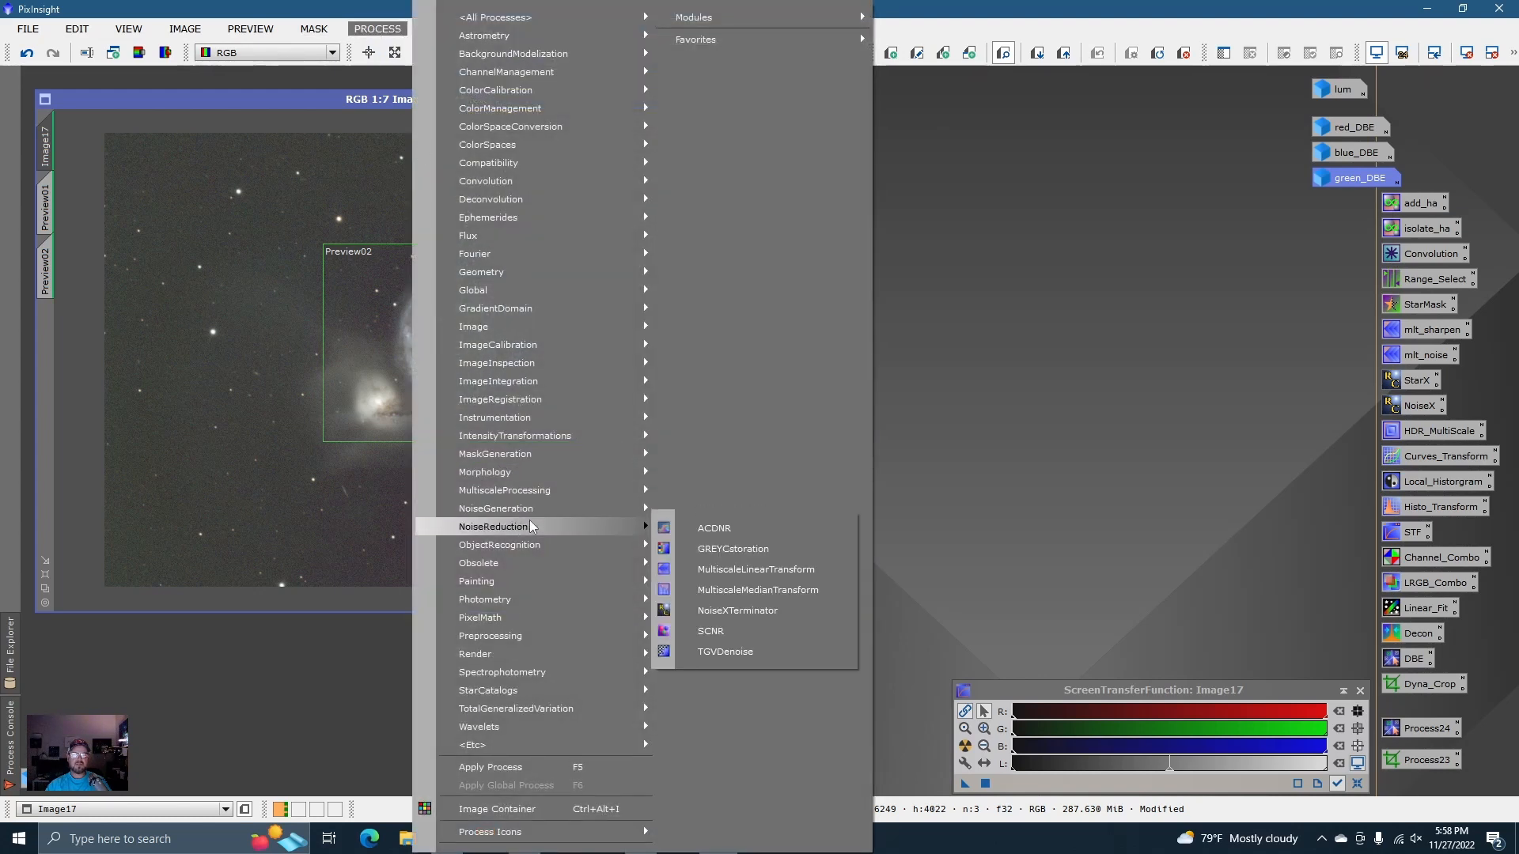
click(680, 625)
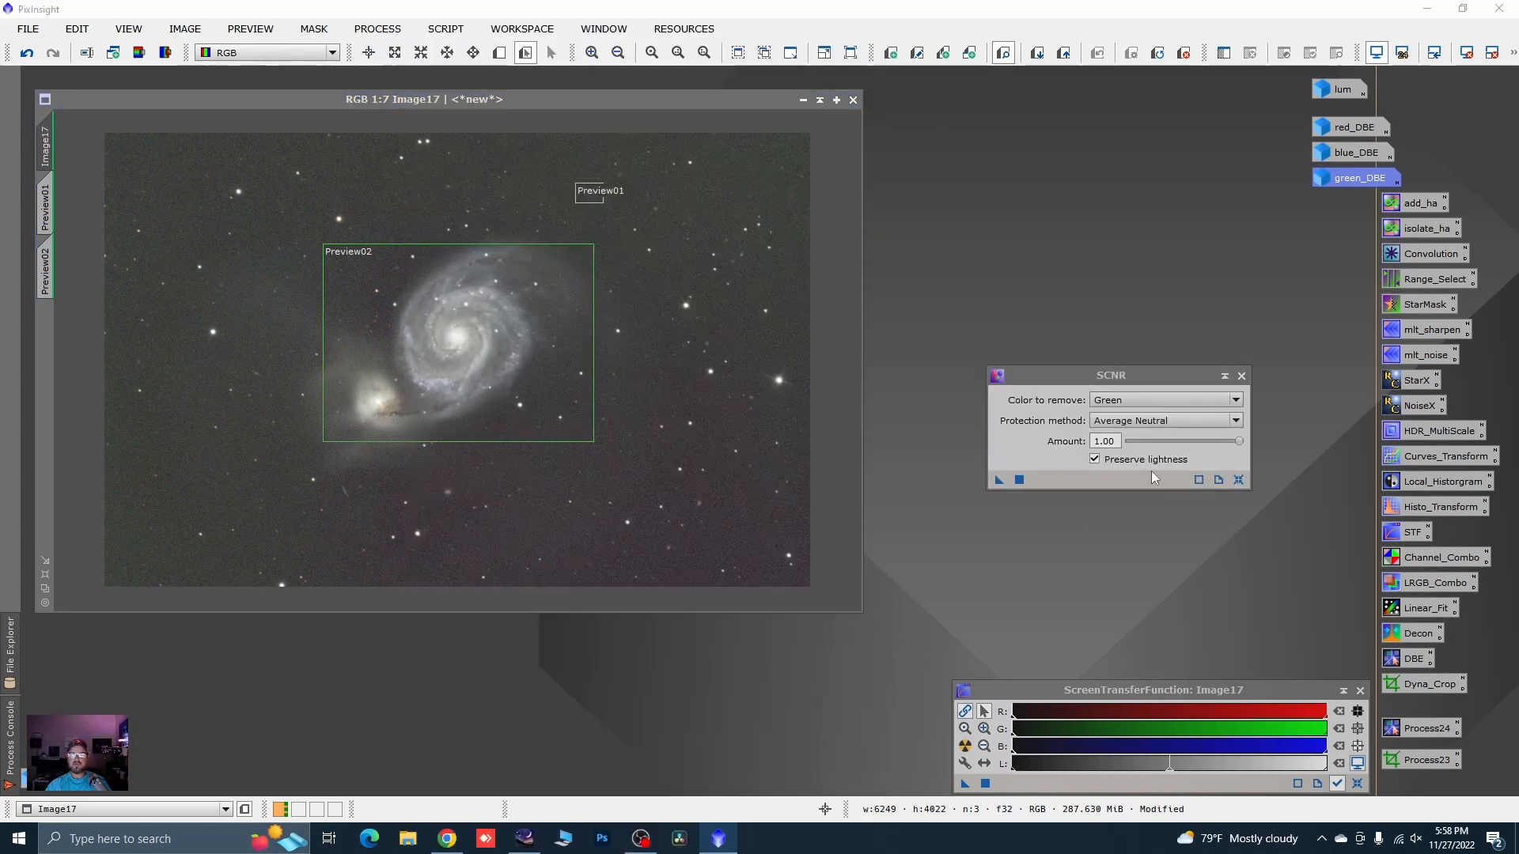
drag(1238, 444, 1219, 442)
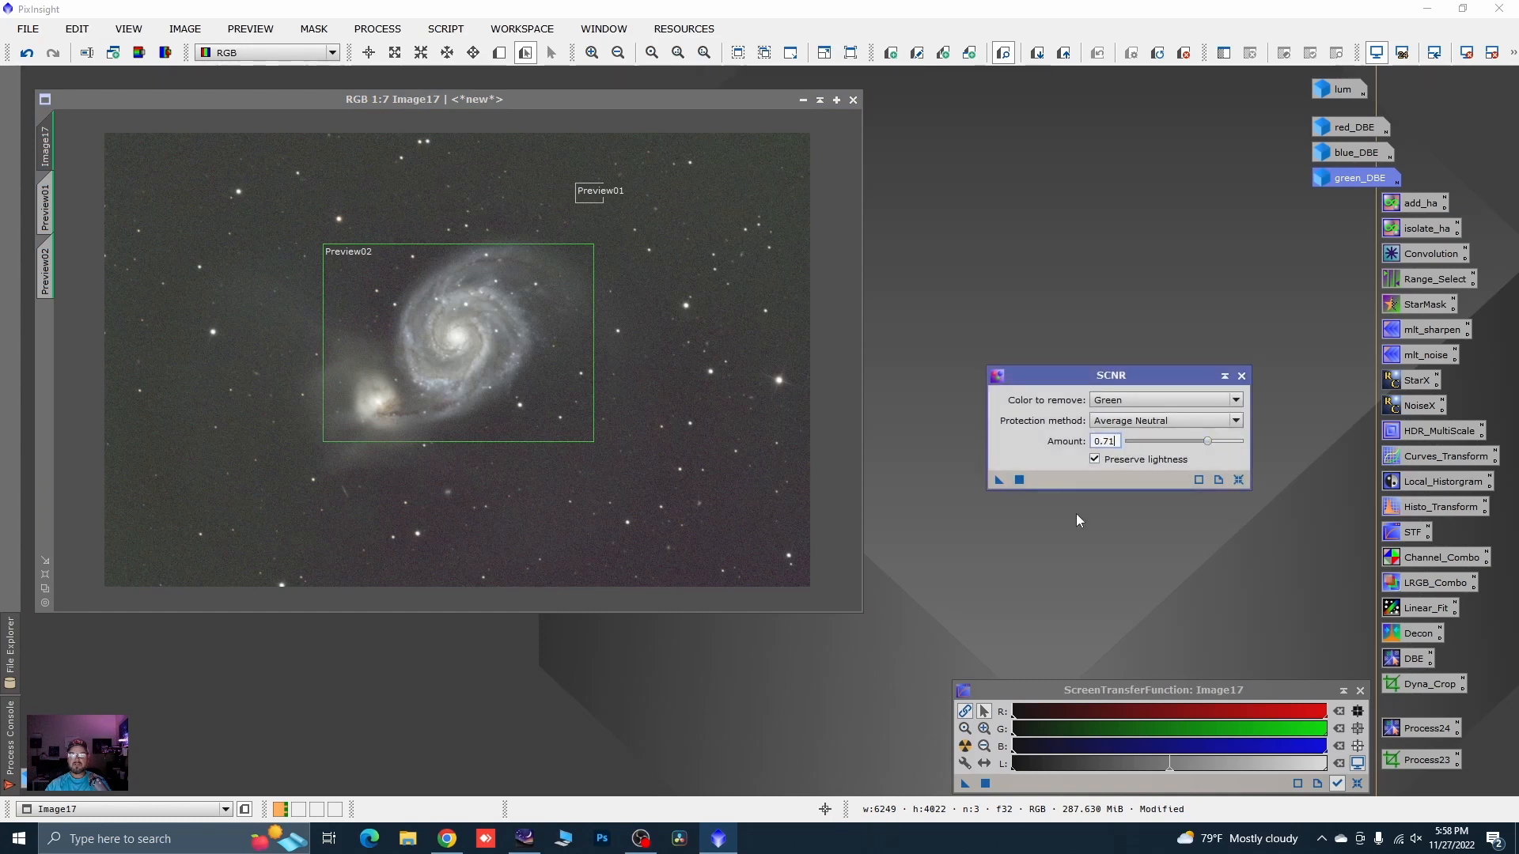
drag(999, 480, 855, 457)
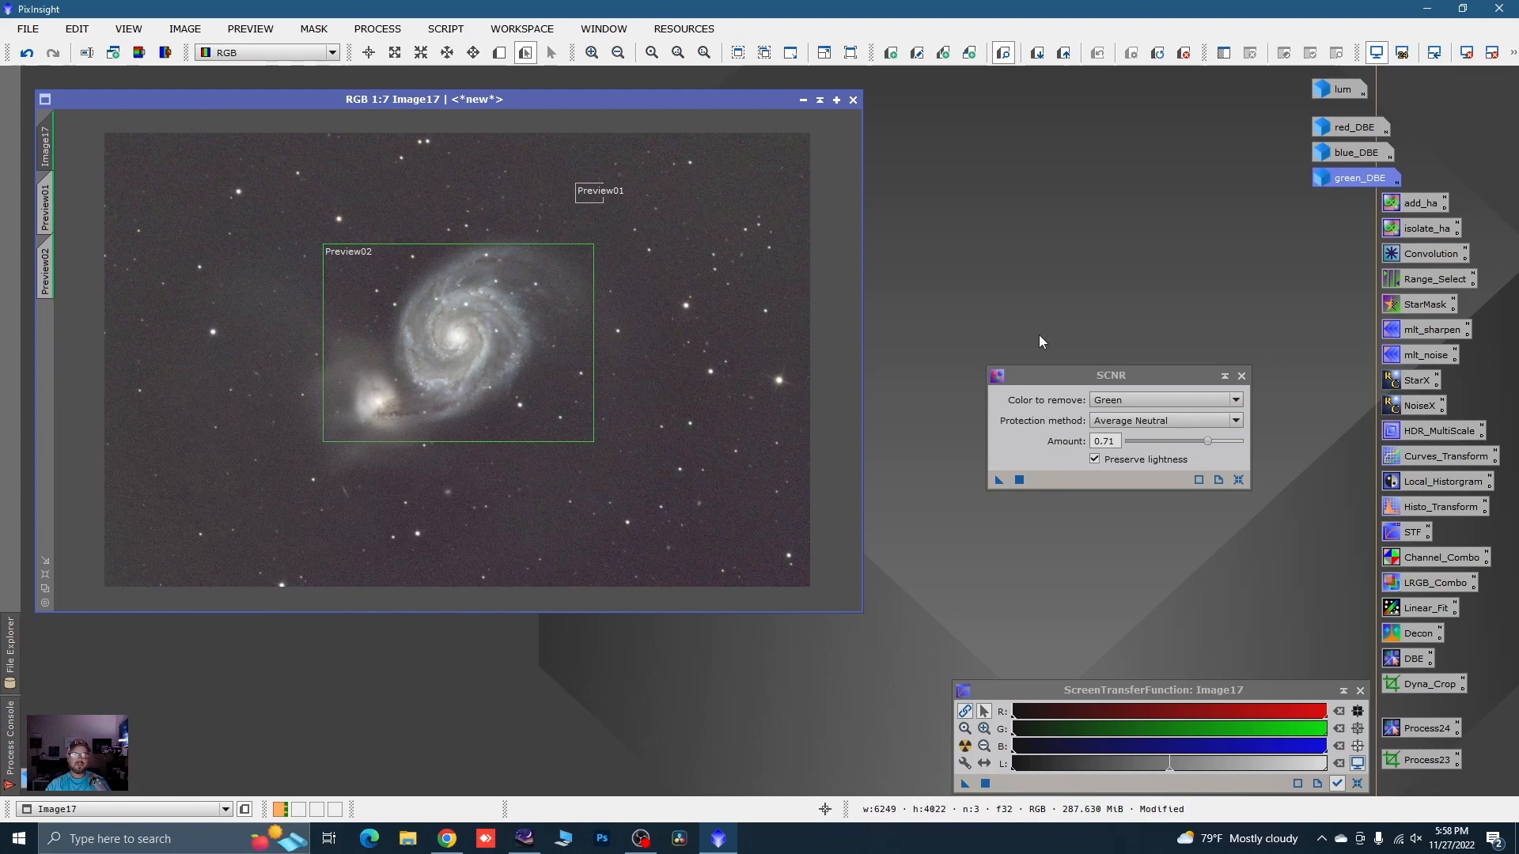
click(1242, 376)
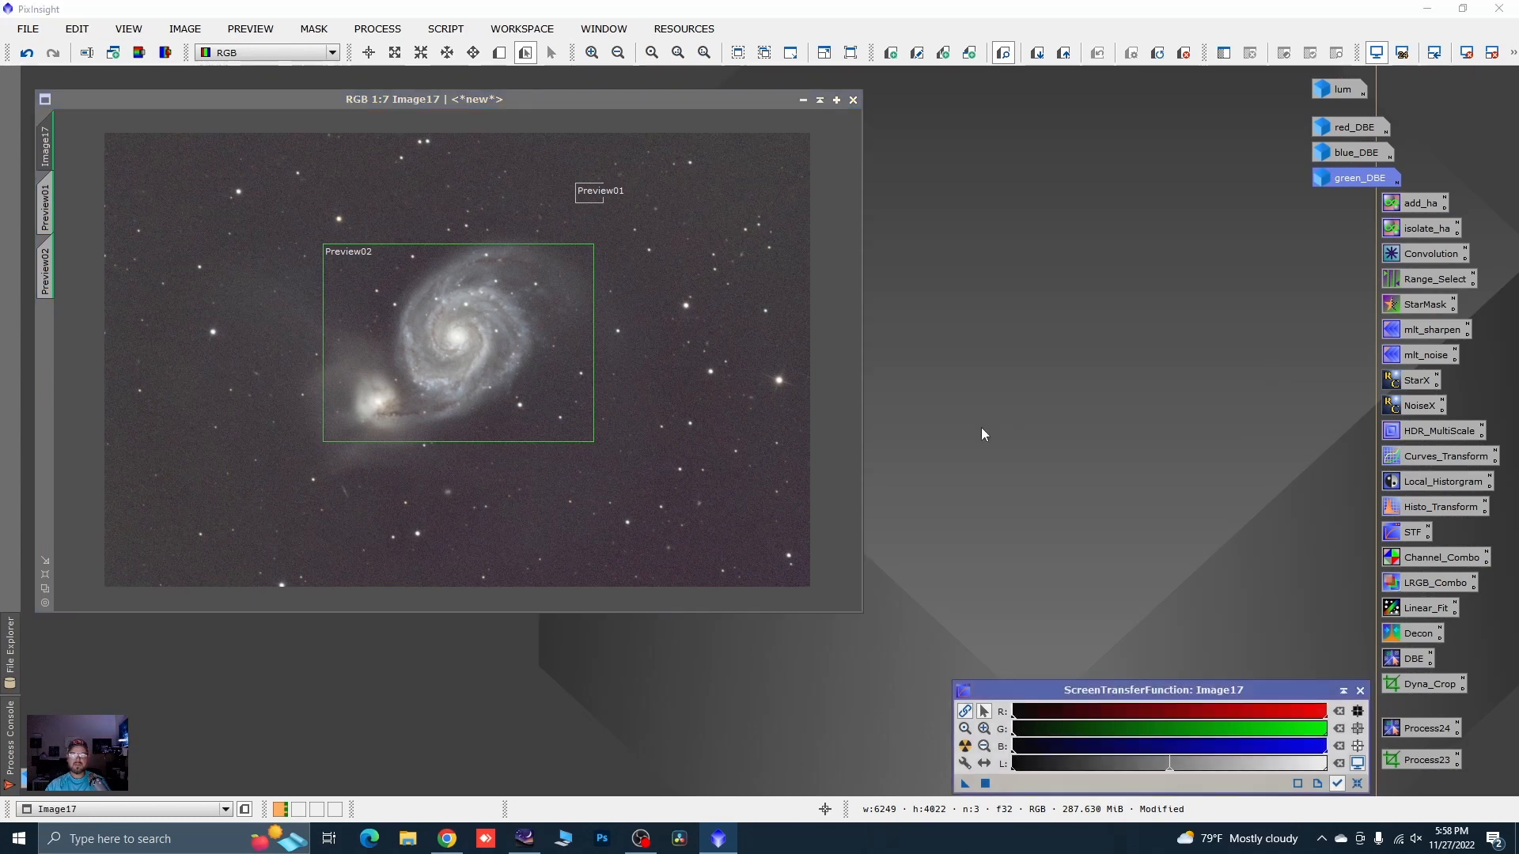
- Delete all previews from Image17, fit its window around the image, and turn off the screen stretch
scroll(388, 257, up, 3)
scroll(387, 307, down, 2)
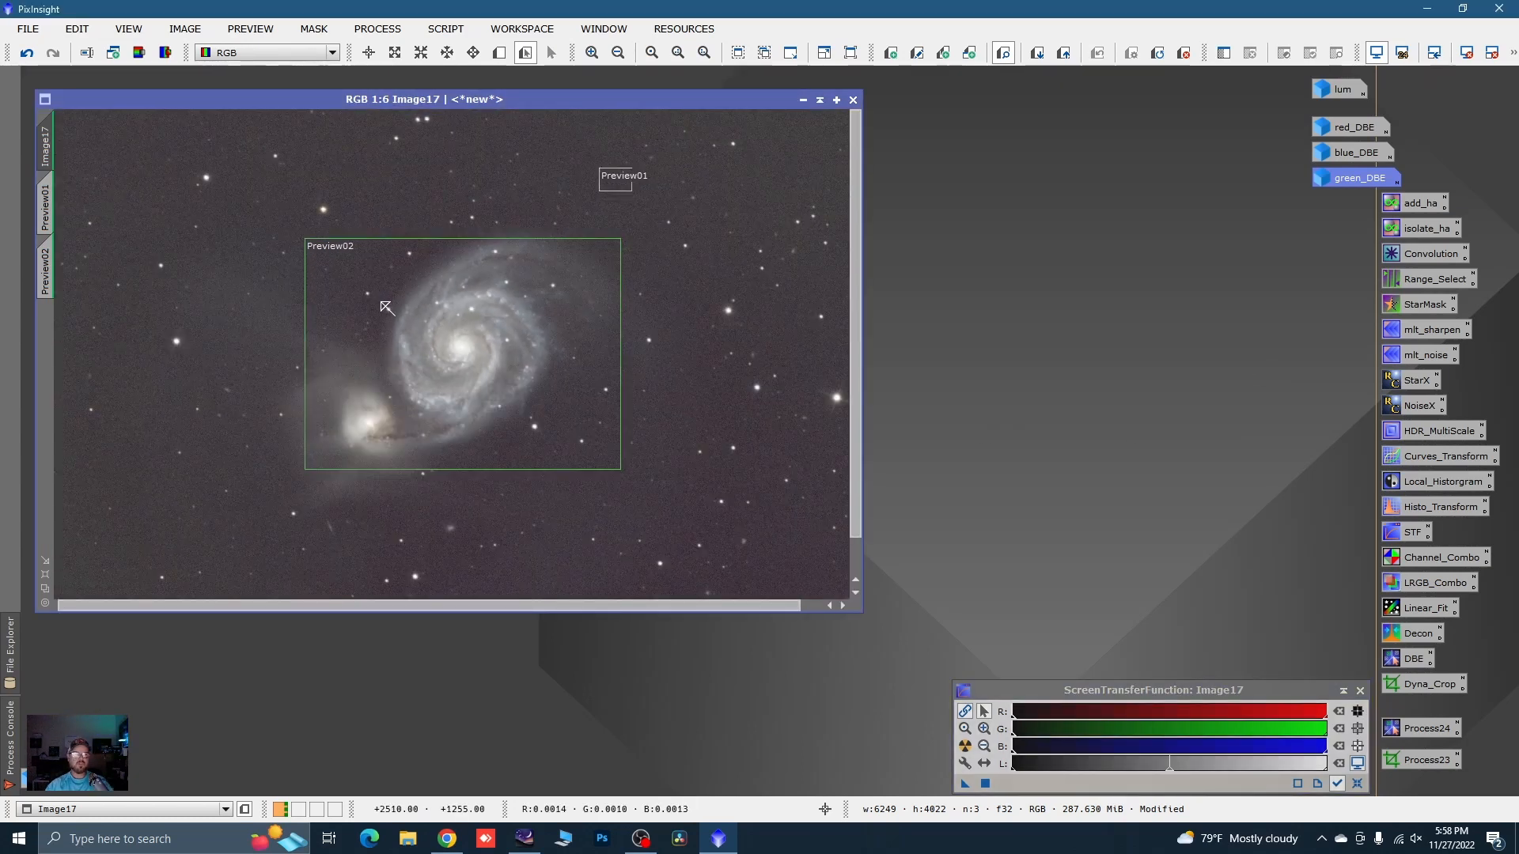
click(250, 28)
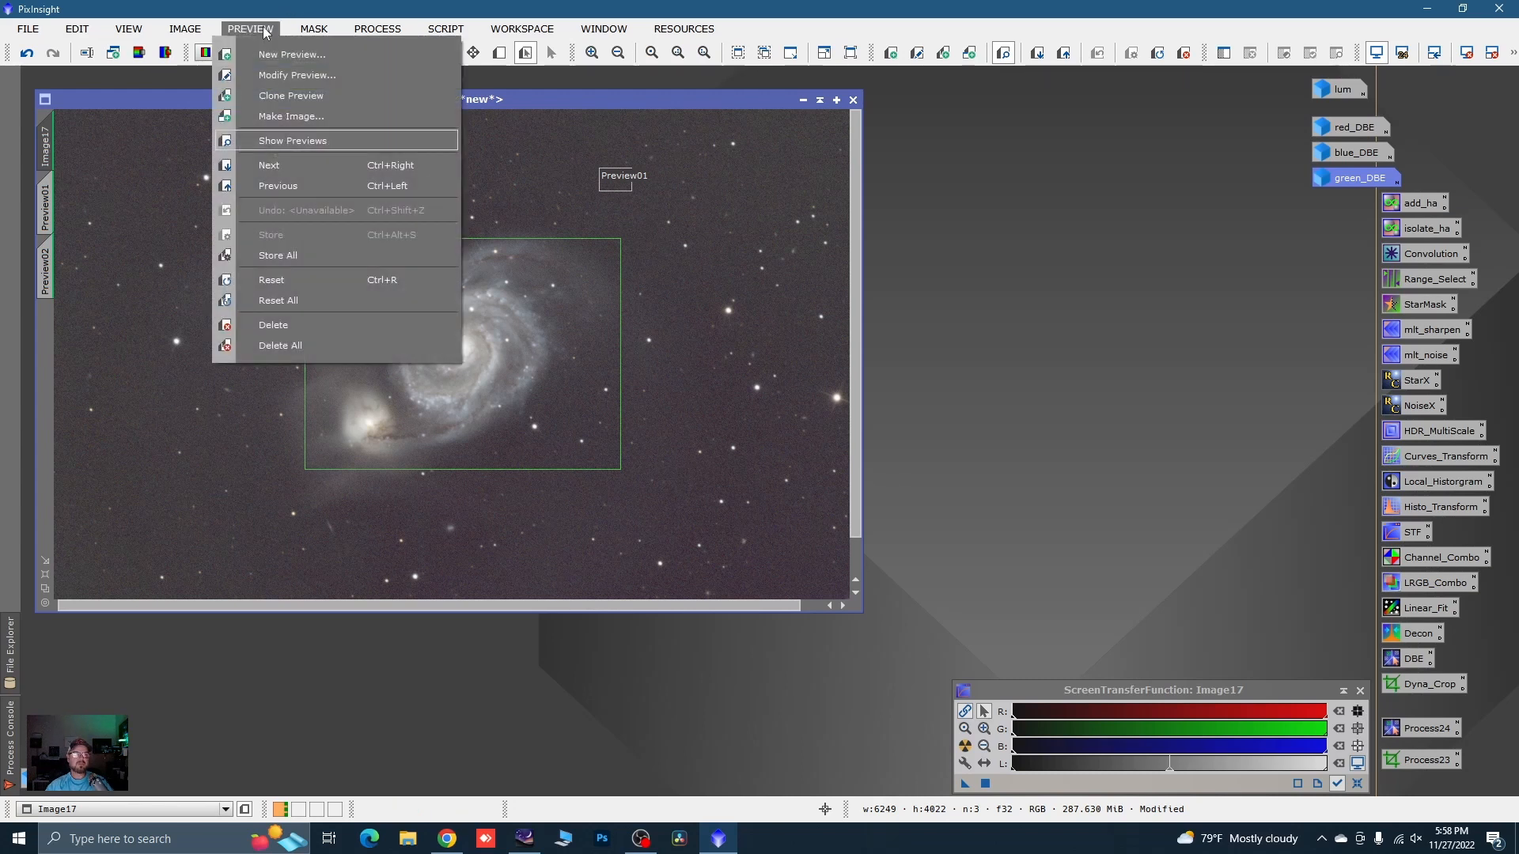
click(317, 344)
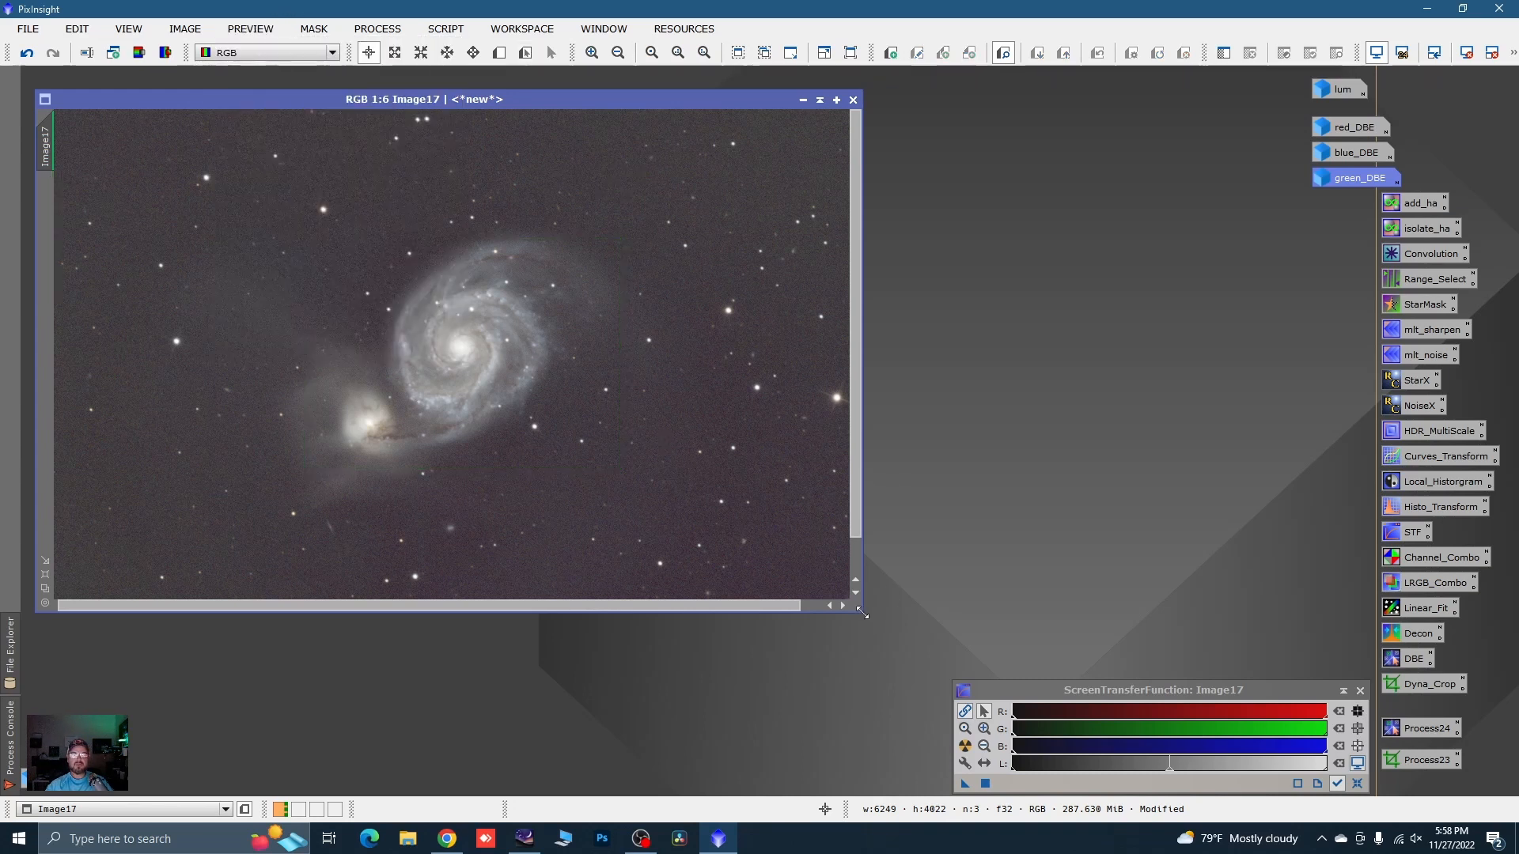
drag(863, 613, 934, 676)
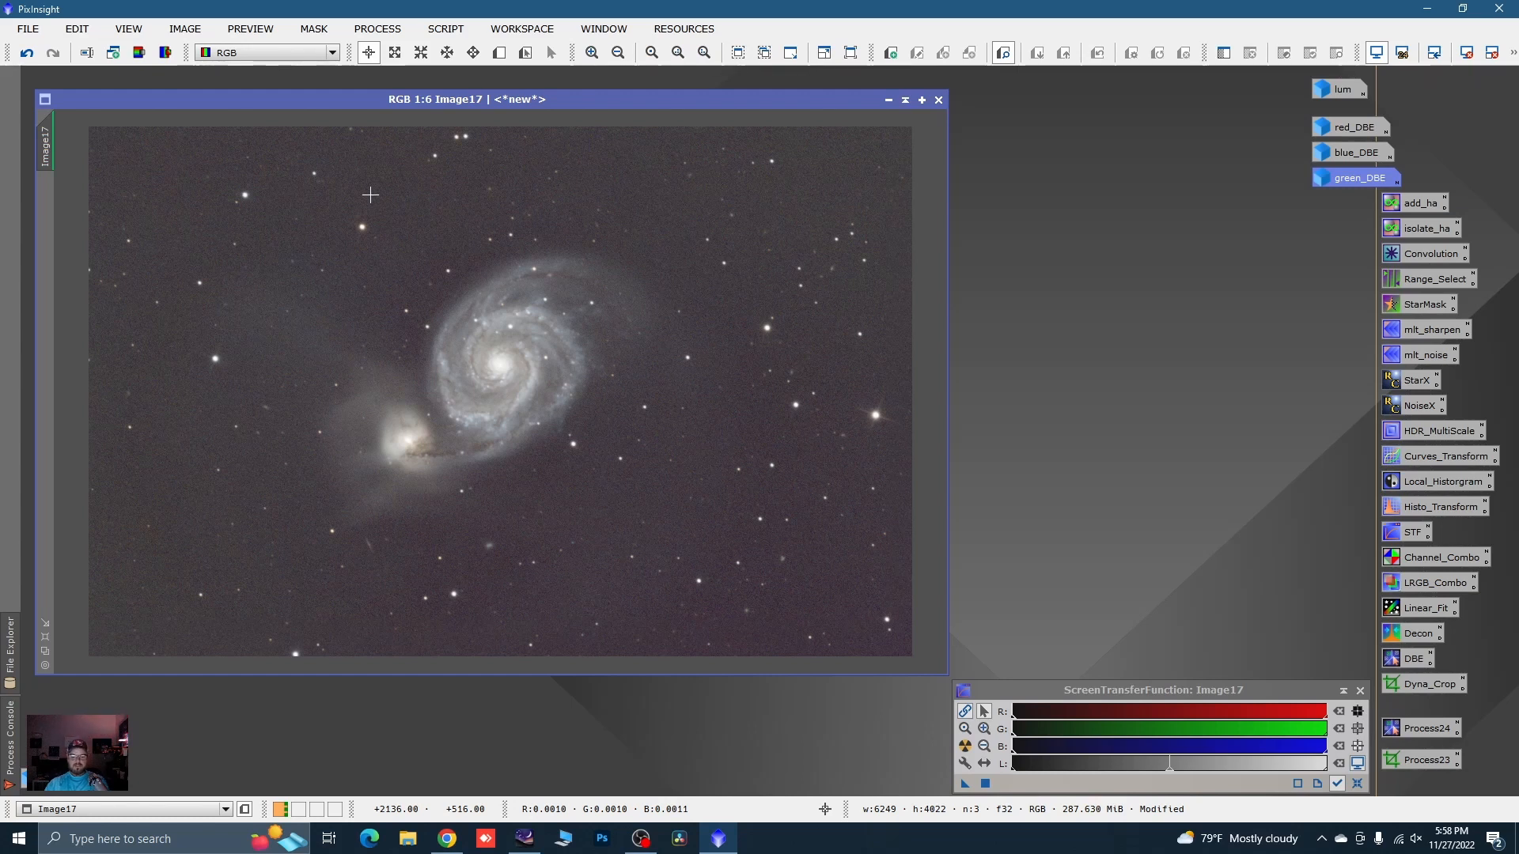
key(ctrl+F12)
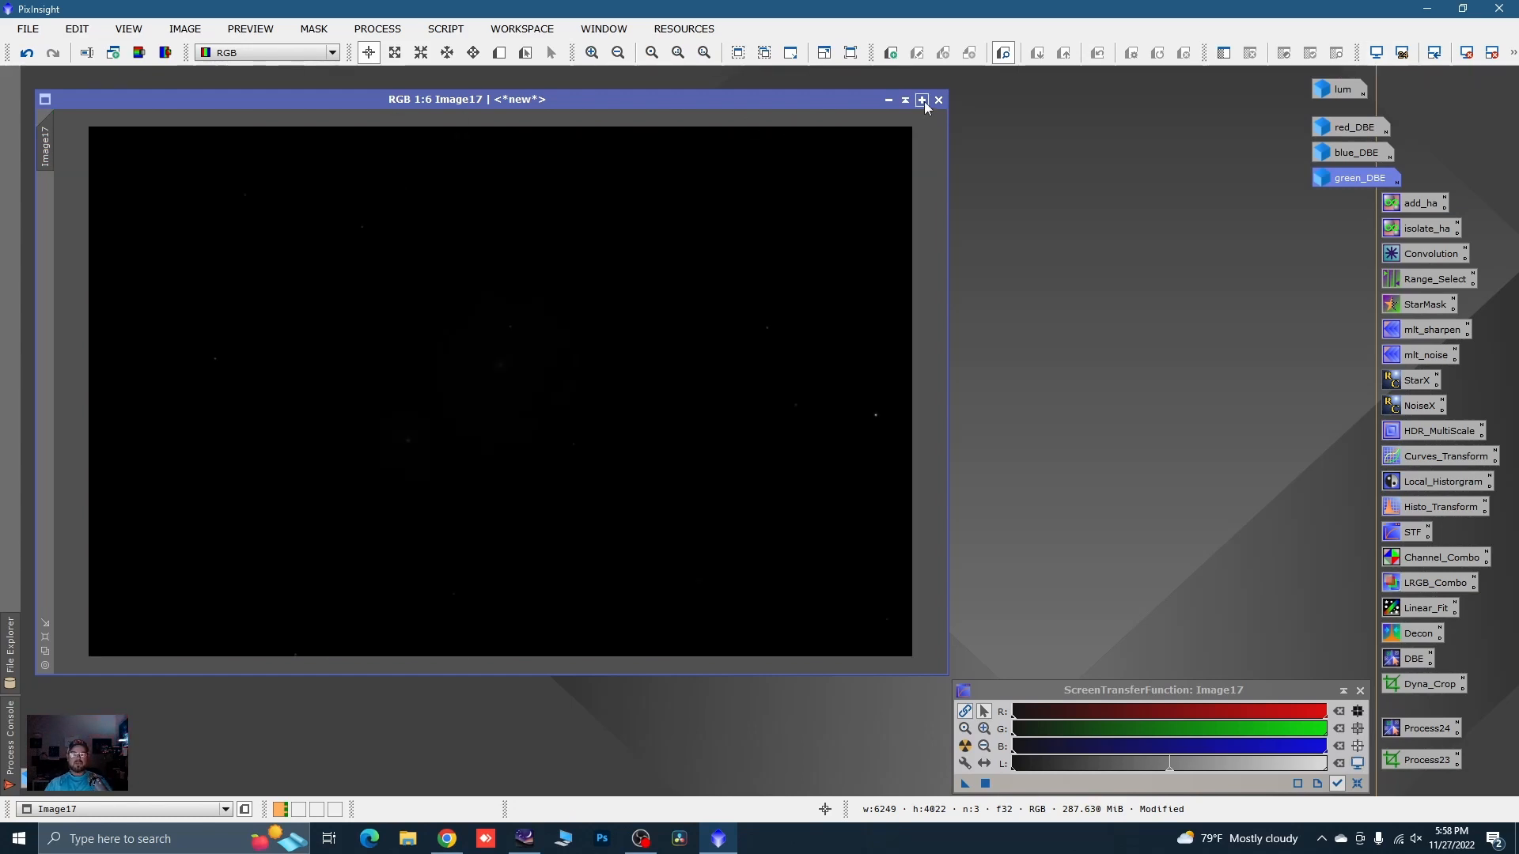
drag(949, 90, 886, 93)
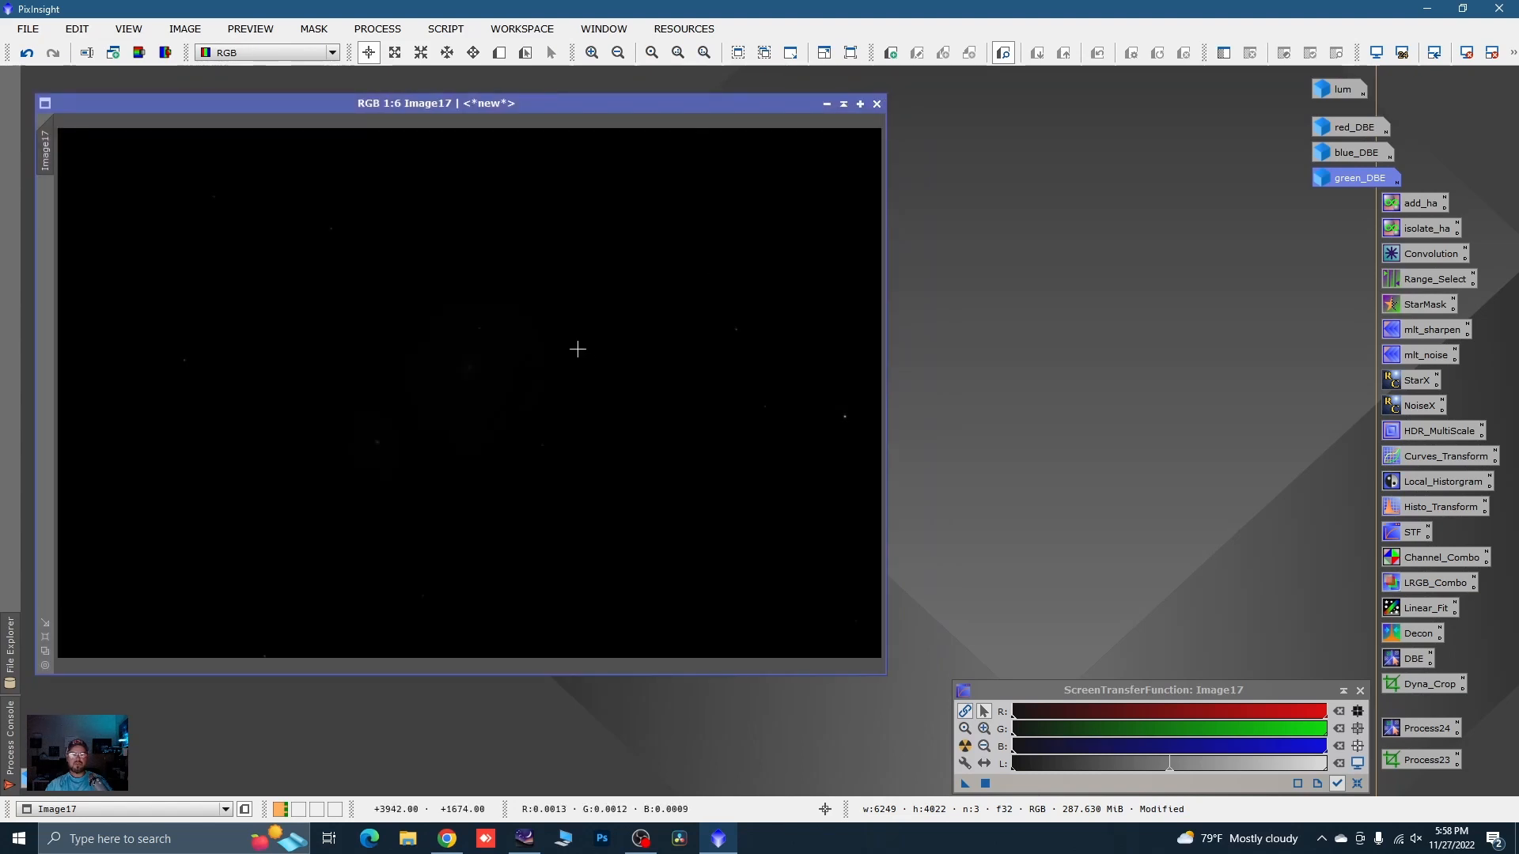
- Open the GeneralisedHyperbolicStretch script and choose Image17 as the target view, accepting the prompt
click(445, 28)
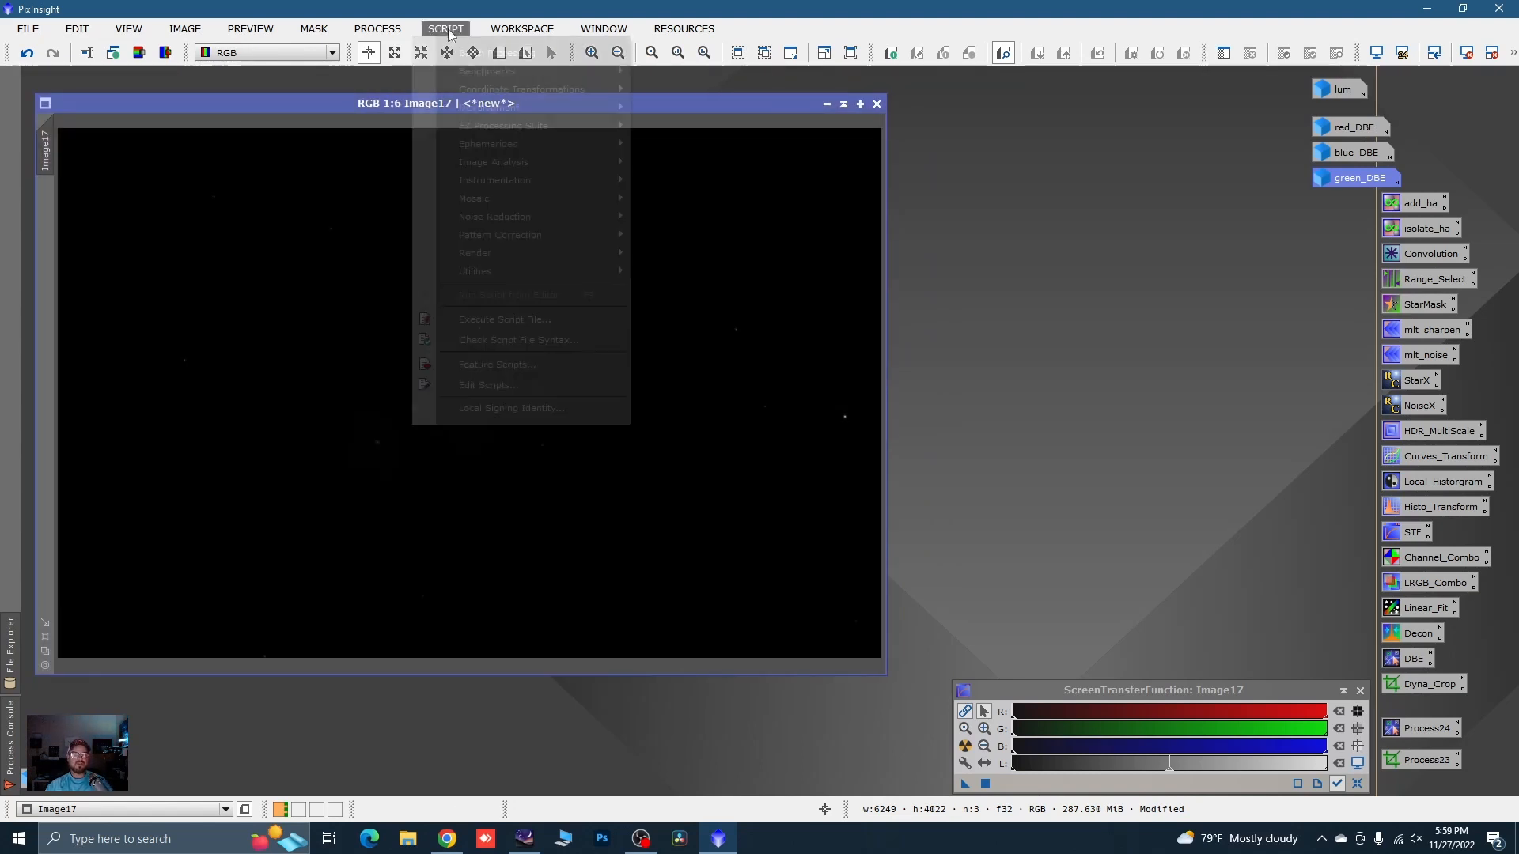
mouse_move(593, 275)
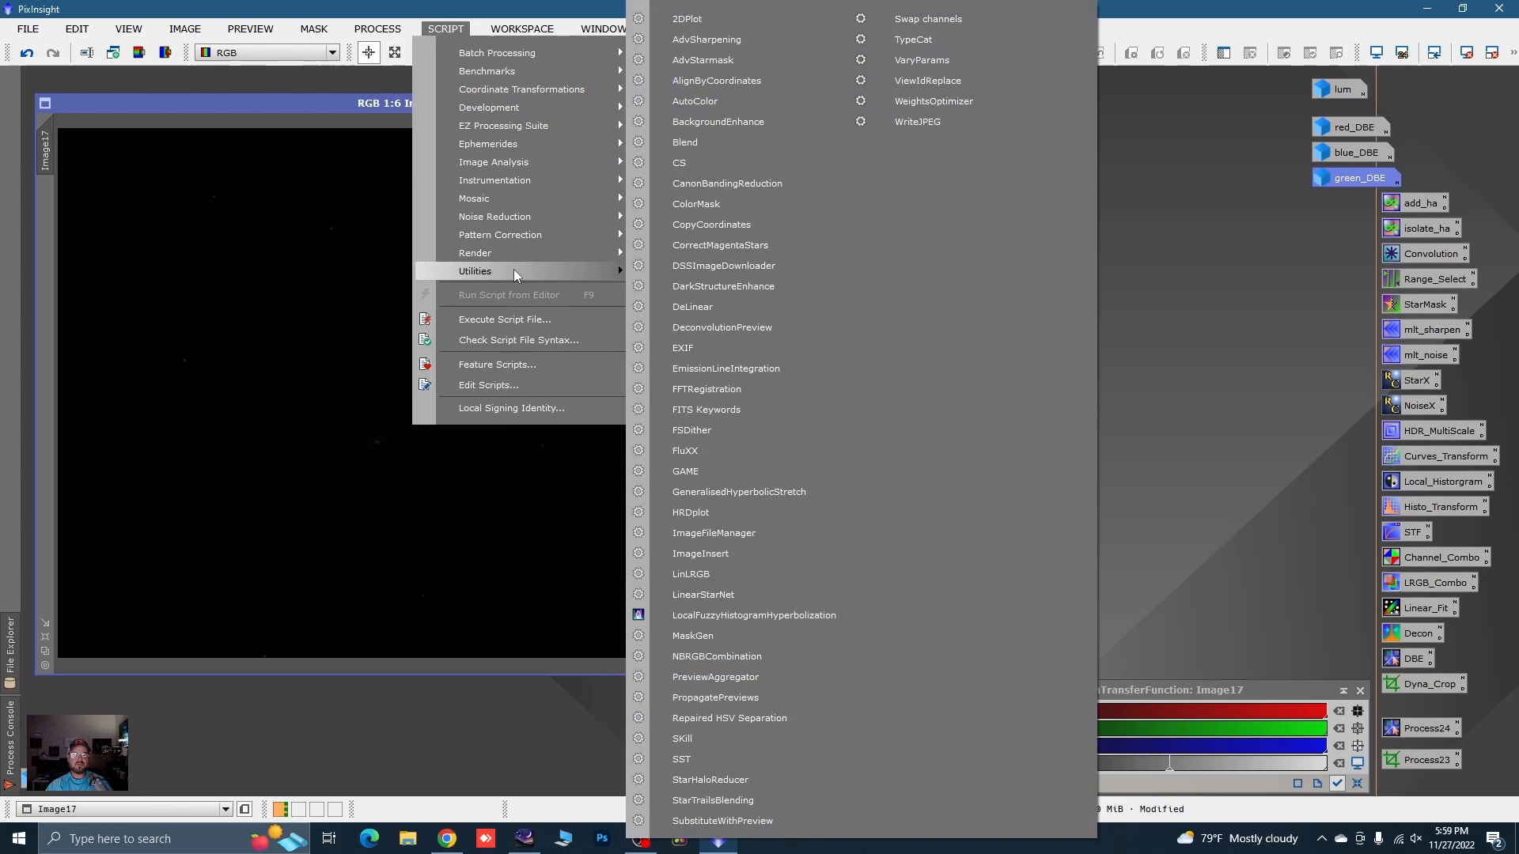
click(702, 492)
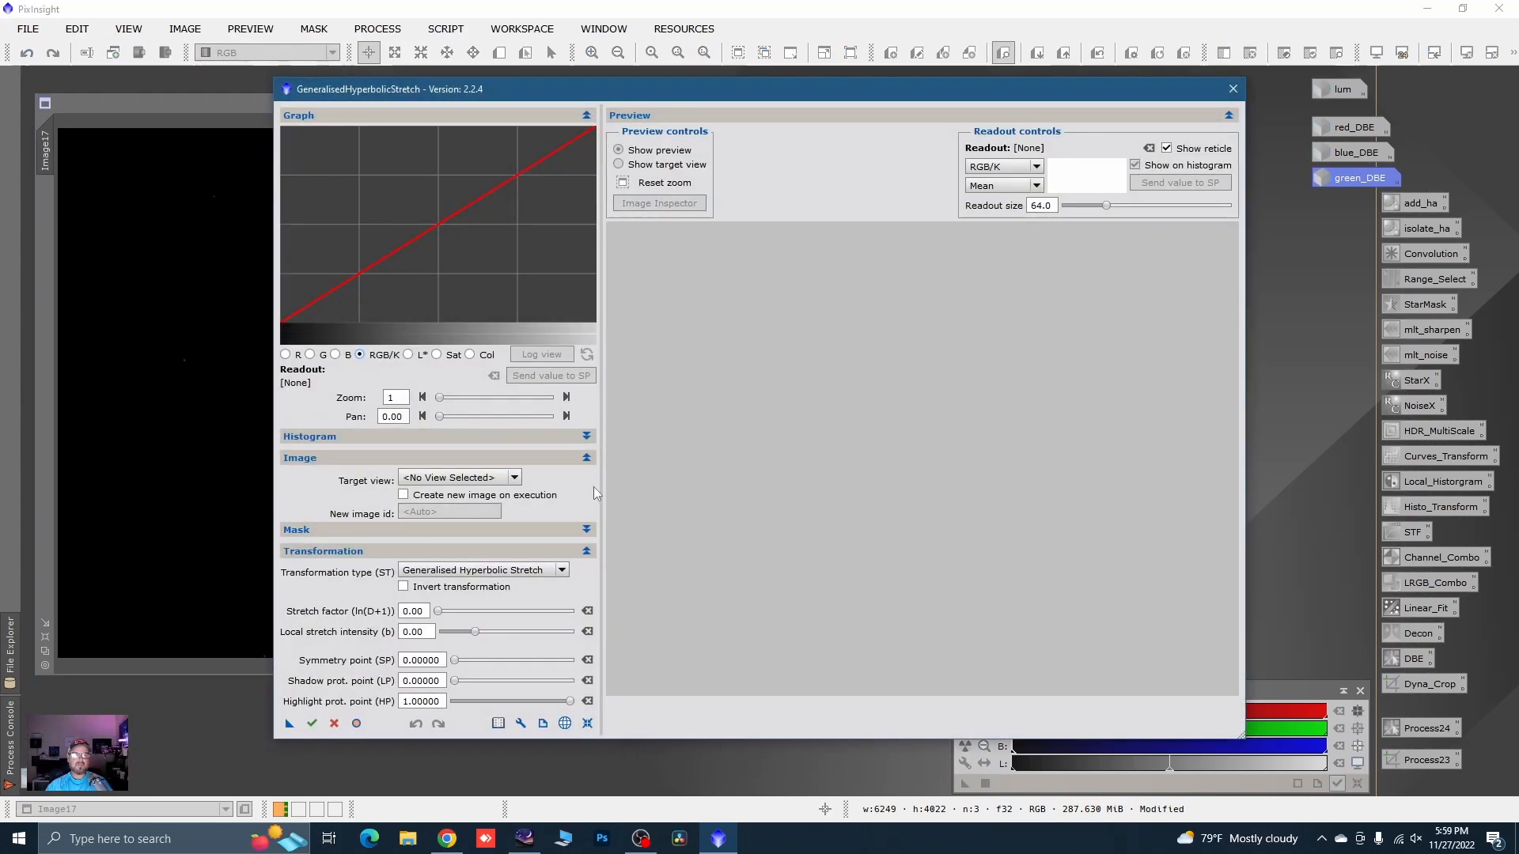
click(514, 479)
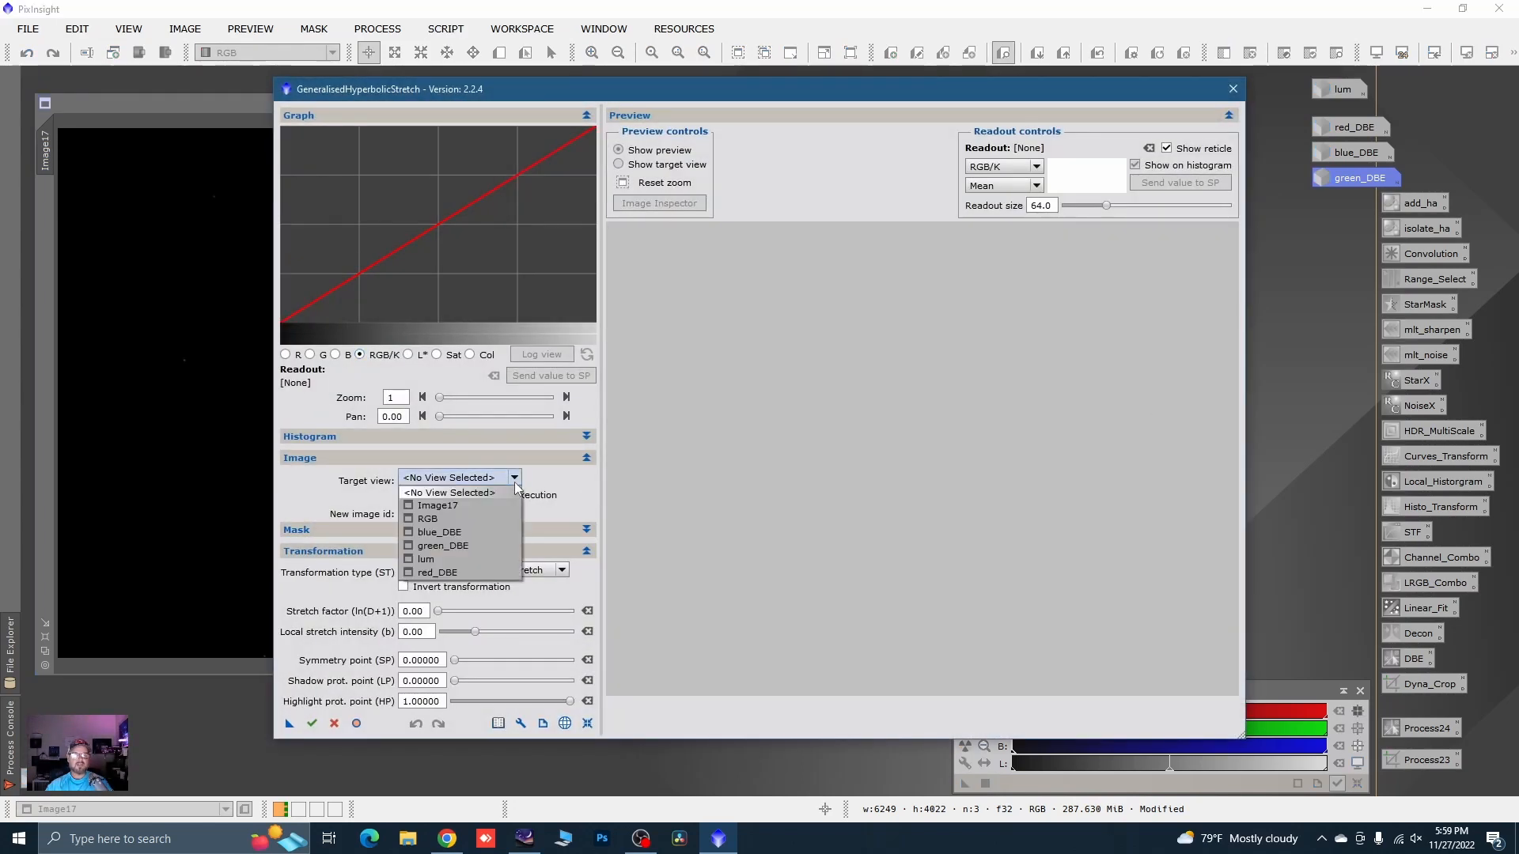
click(440, 506)
click(724, 441)
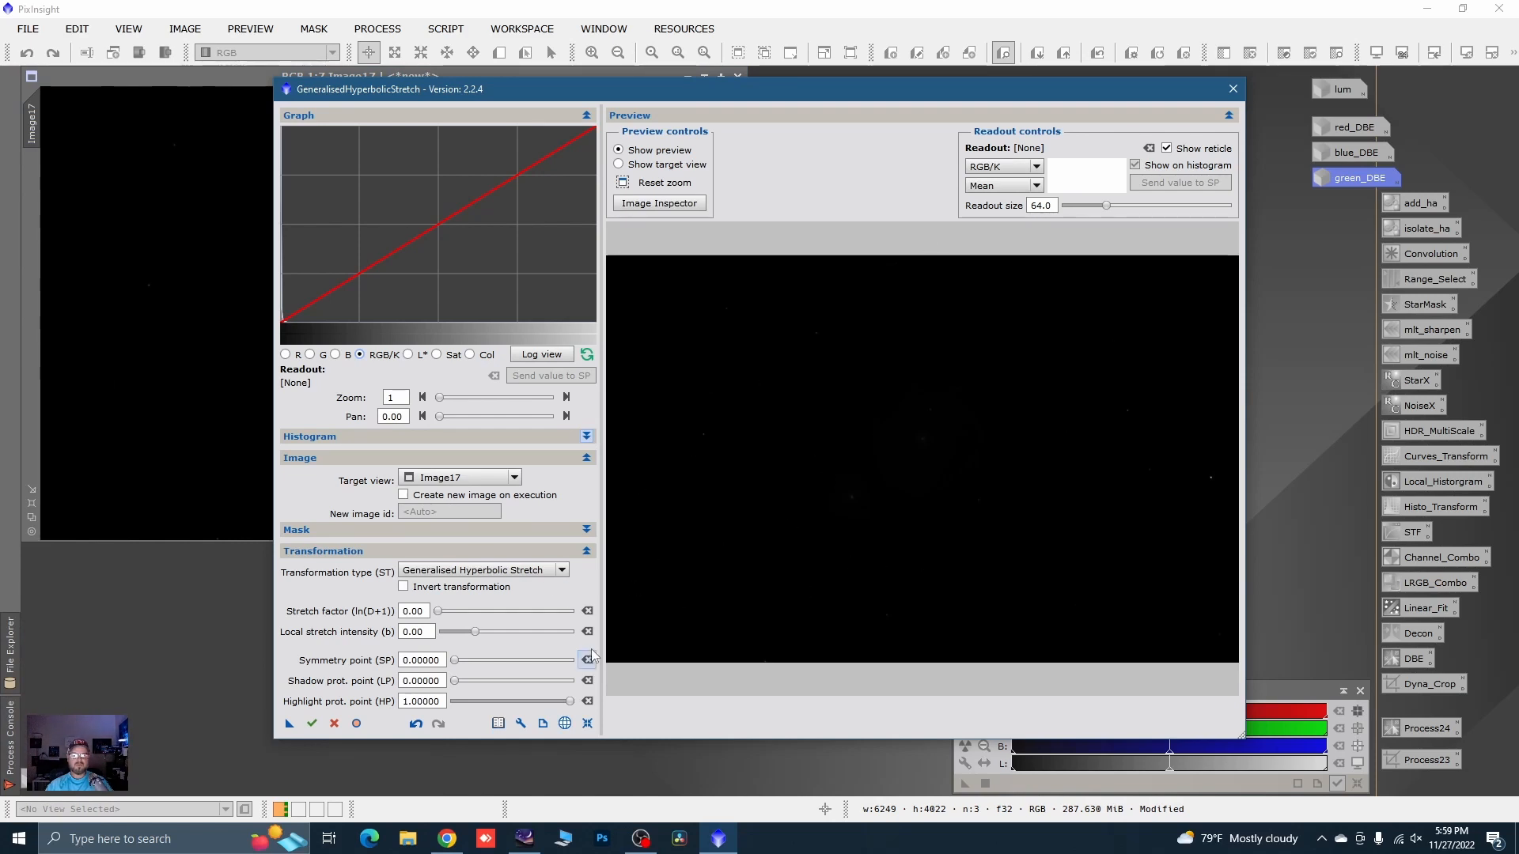
- Try a GeneralisedHyperbolicStretch stretch factor of 5.60 on Image17
drag(437, 611, 508, 619)
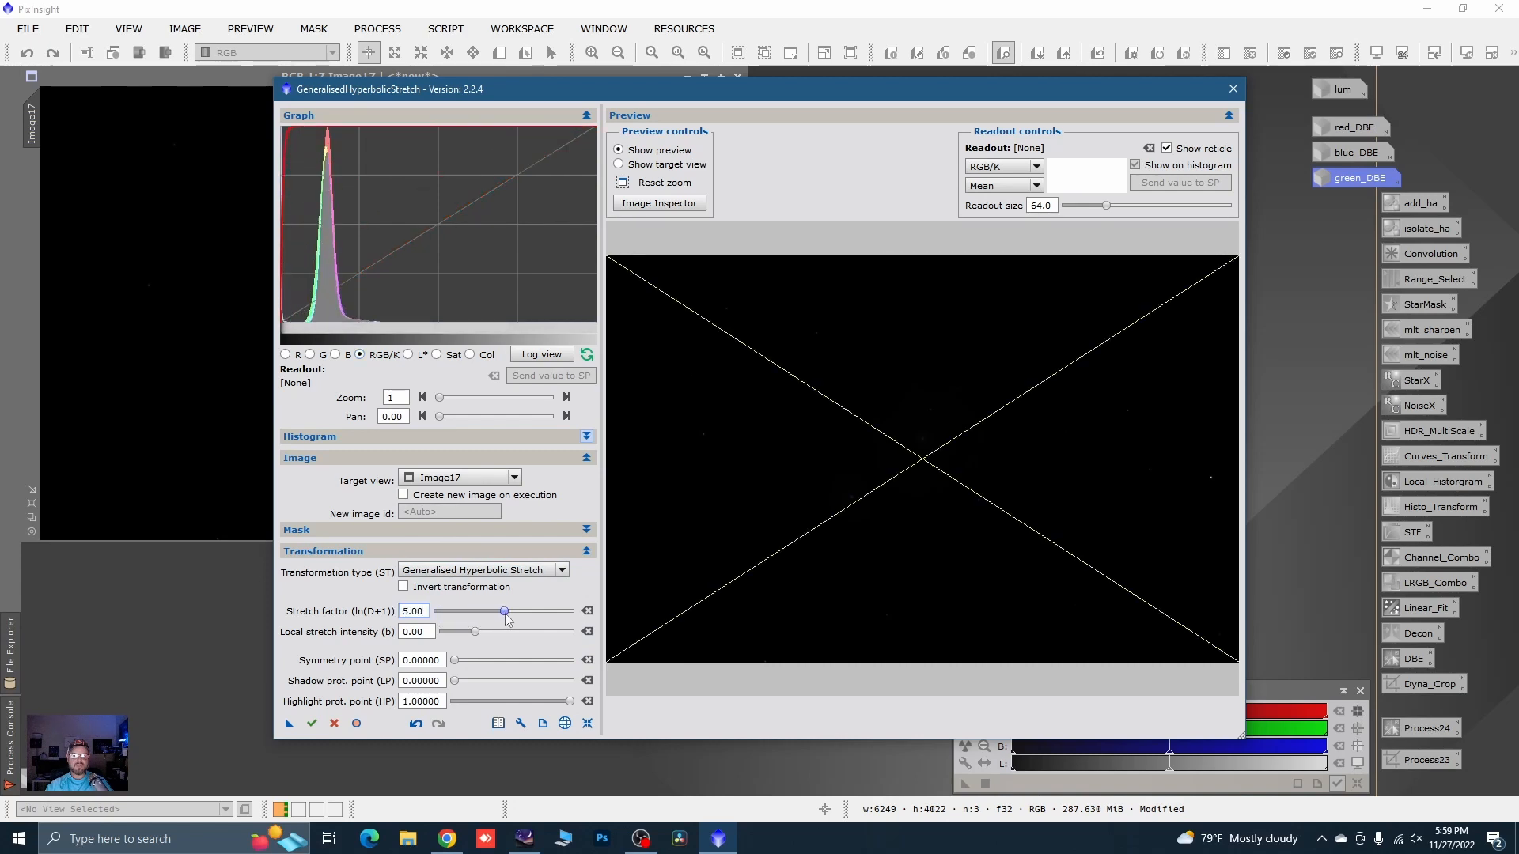
click(520, 723)
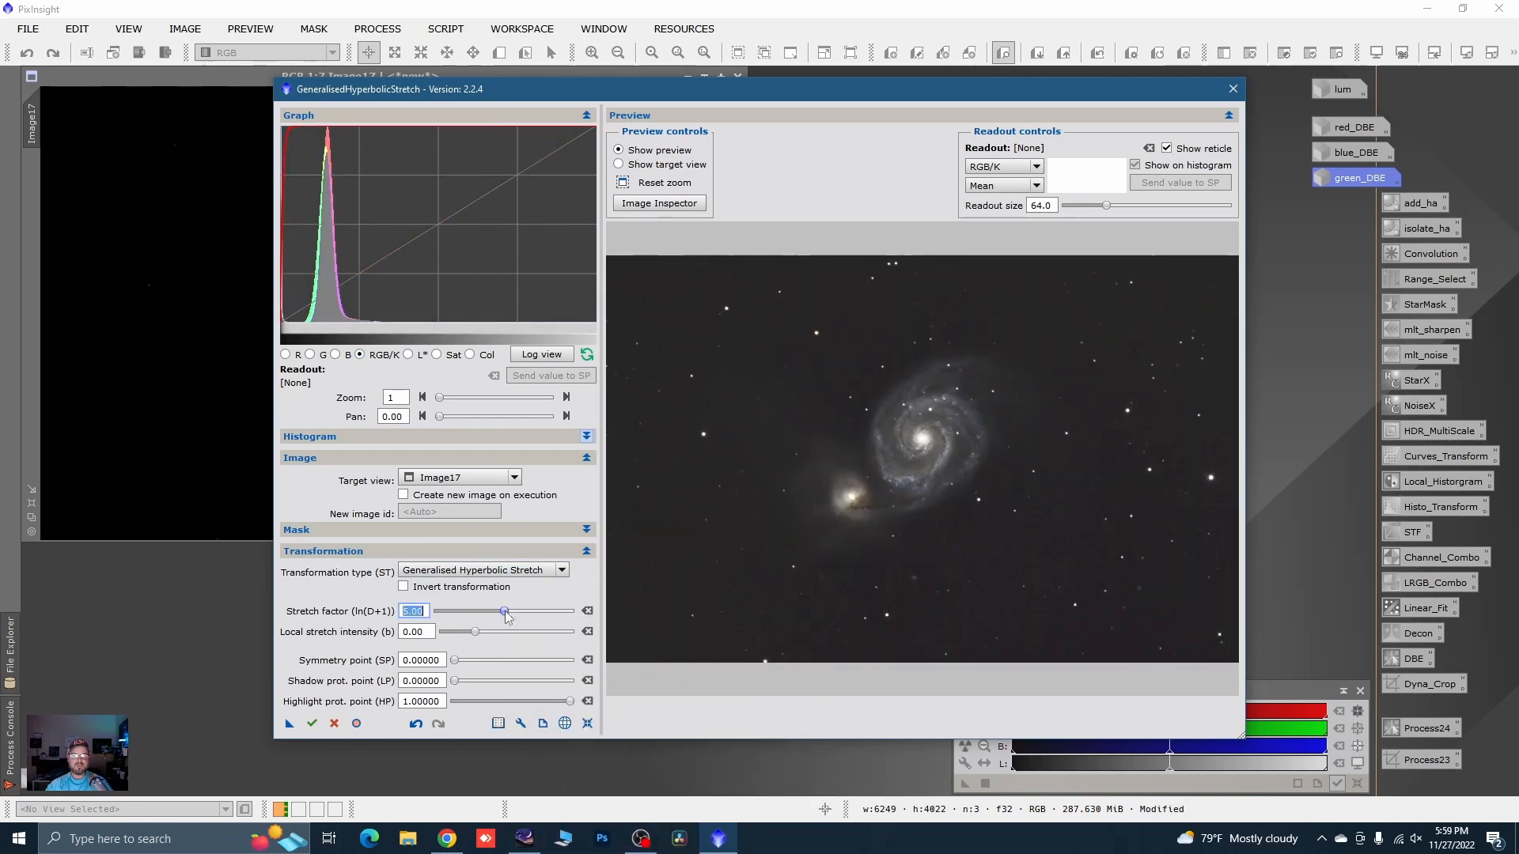
drag(507, 616, 516, 618)
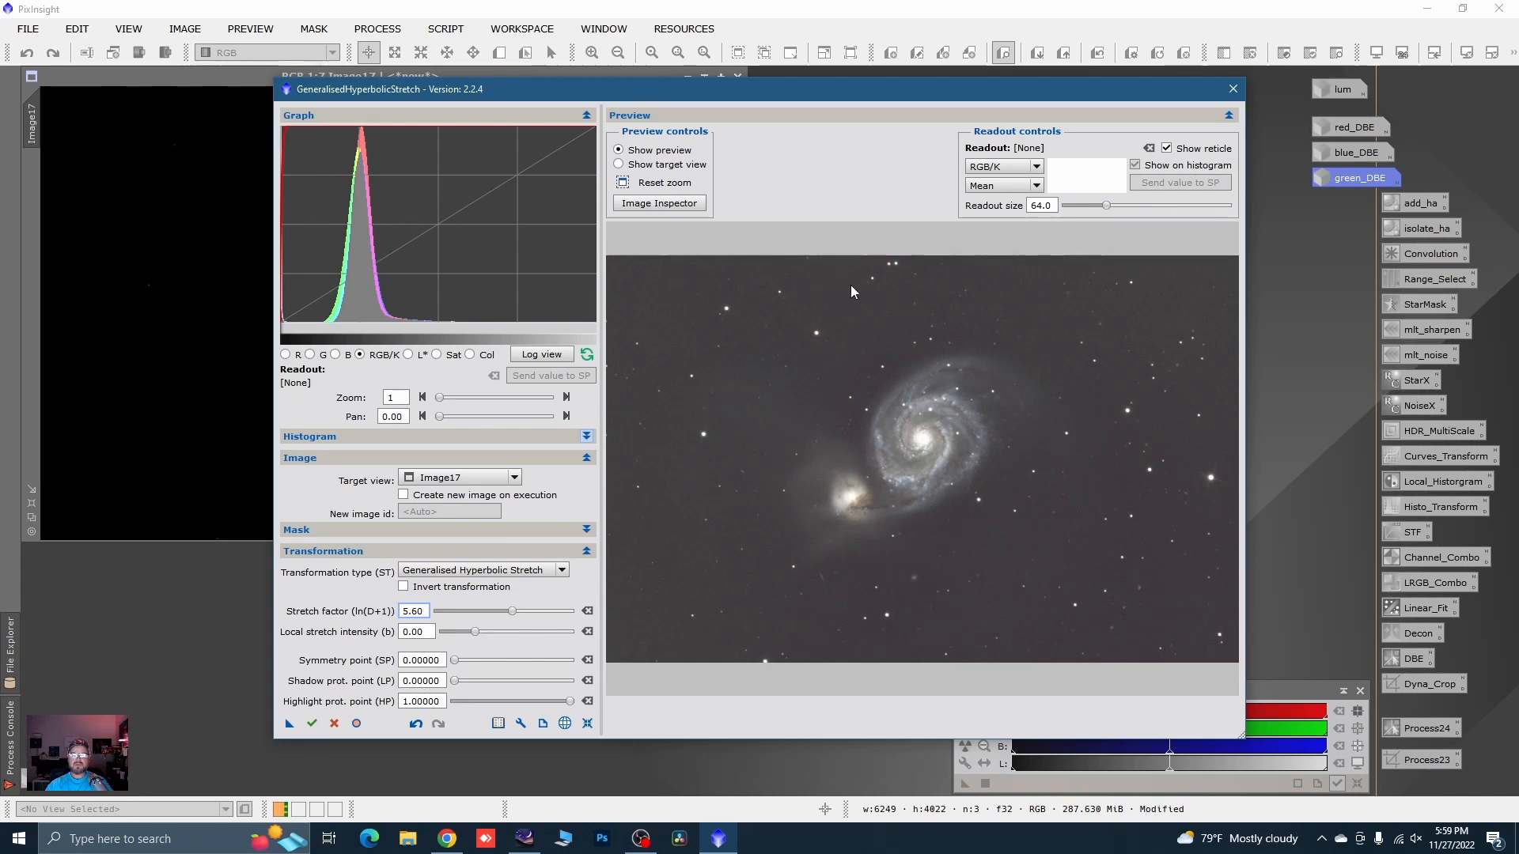
- Sample the large galaxy's faint outer arm, use its mean 0.00117 as symmetry point, and zoom the graph to 180
drag(1010, 303, 1013, 367)
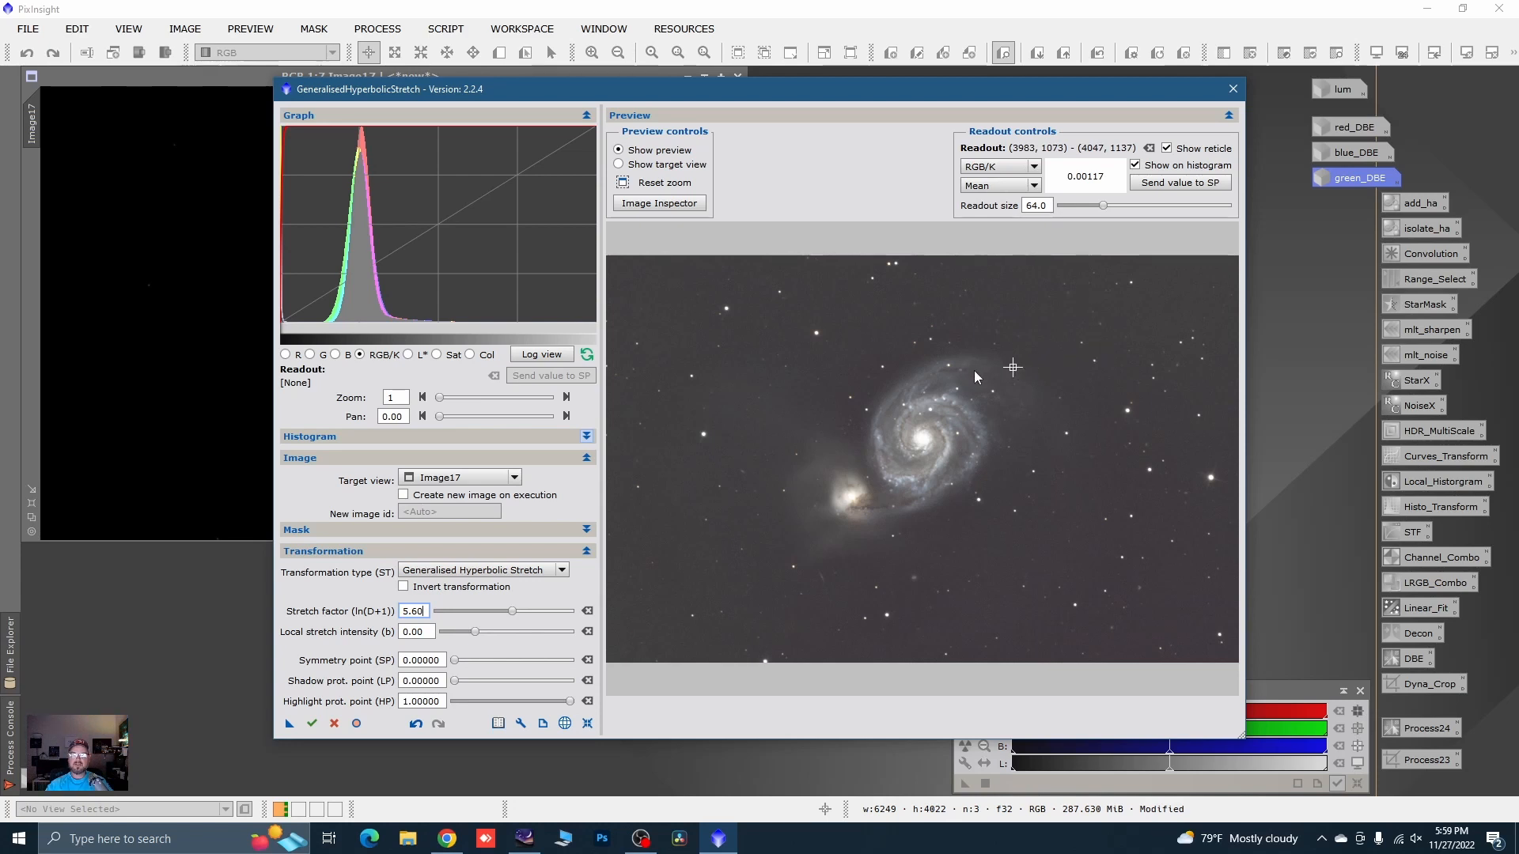
click(1179, 182)
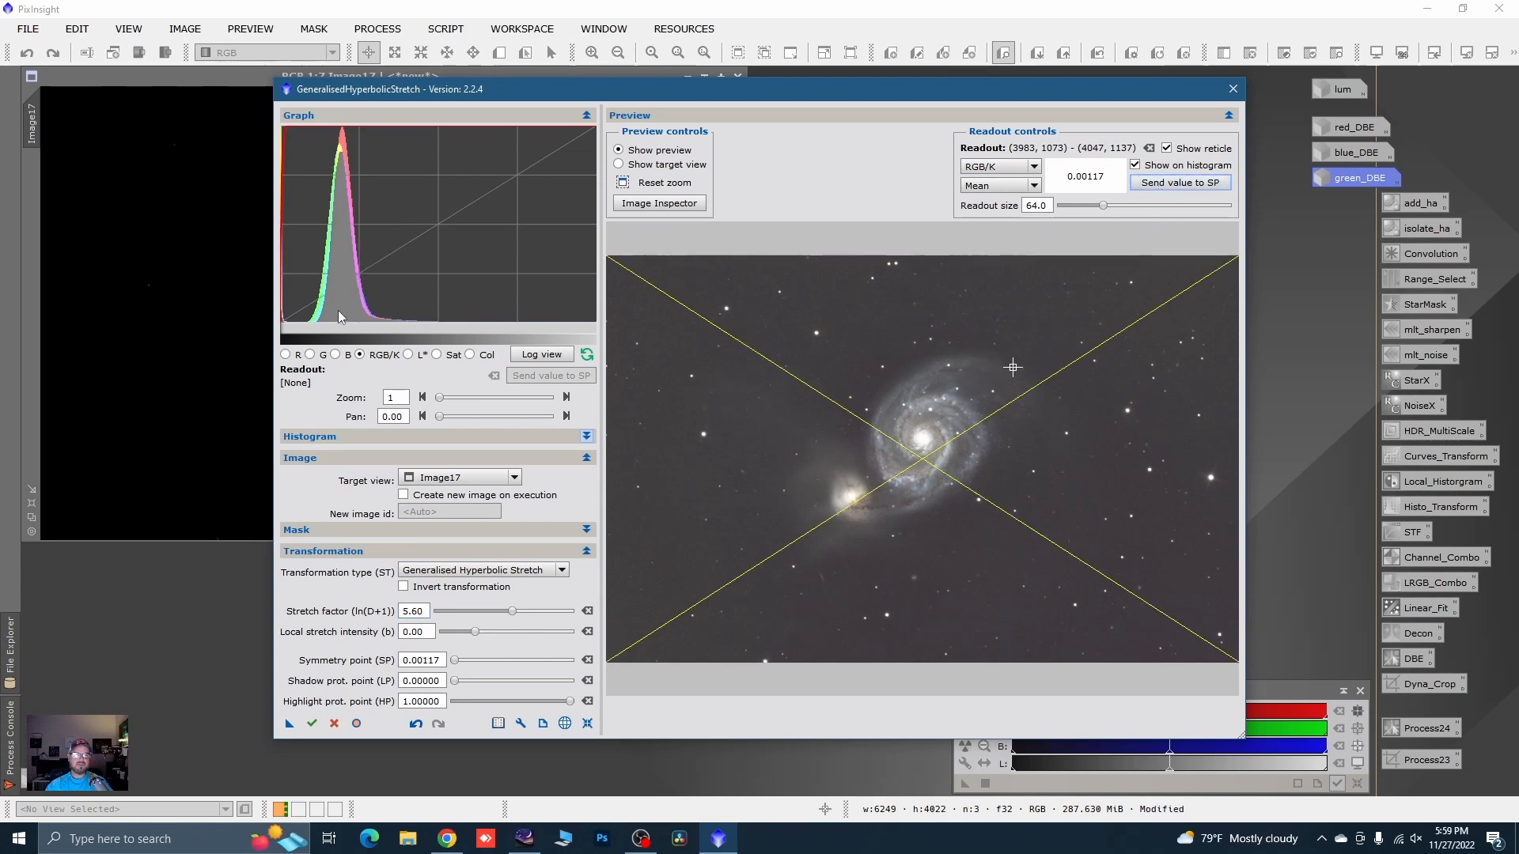
drag(439, 397, 535, 409)
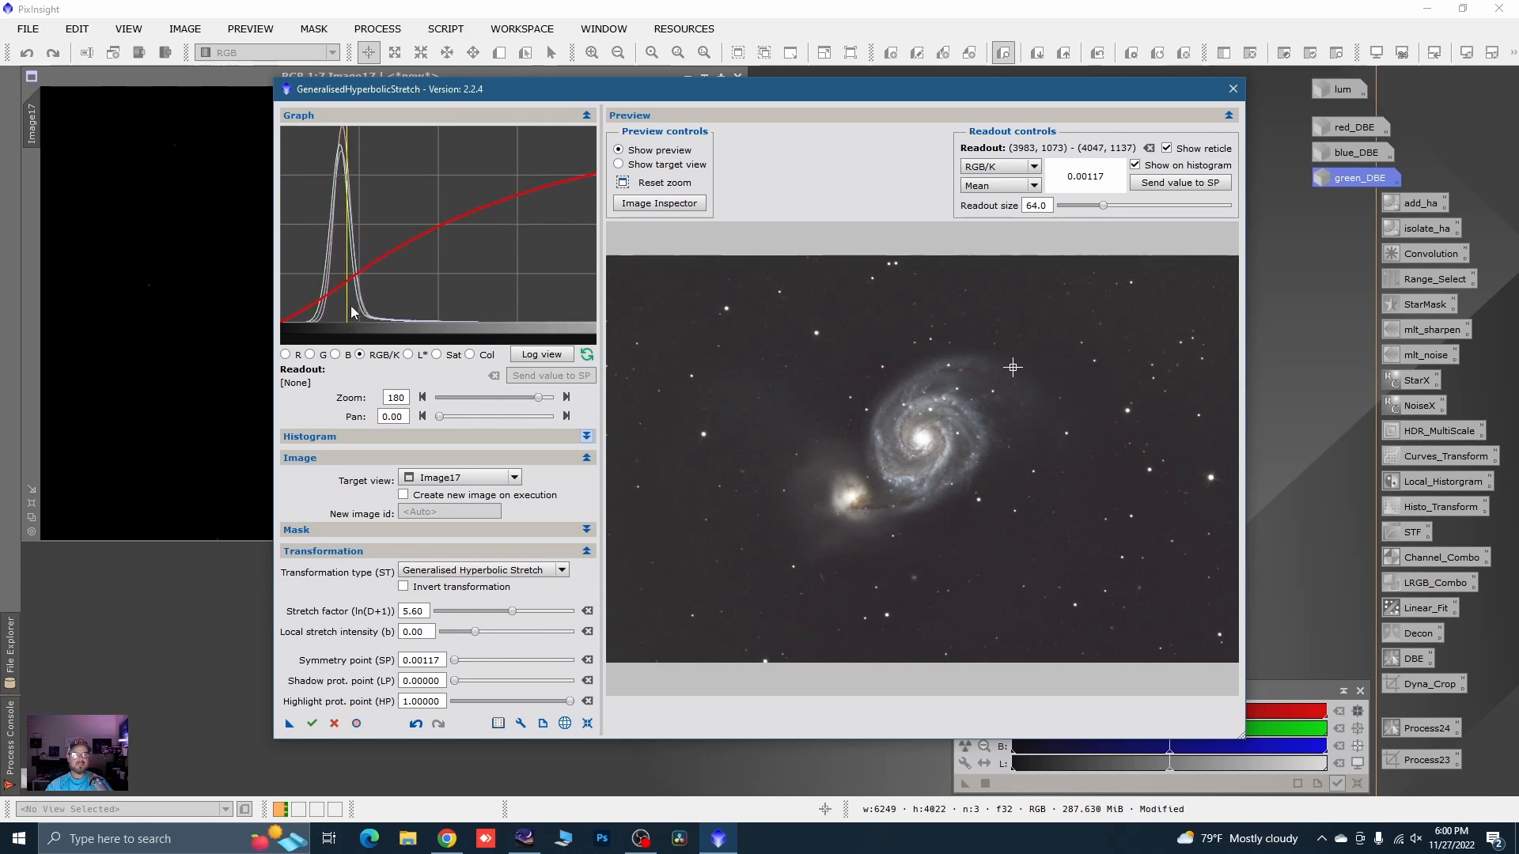
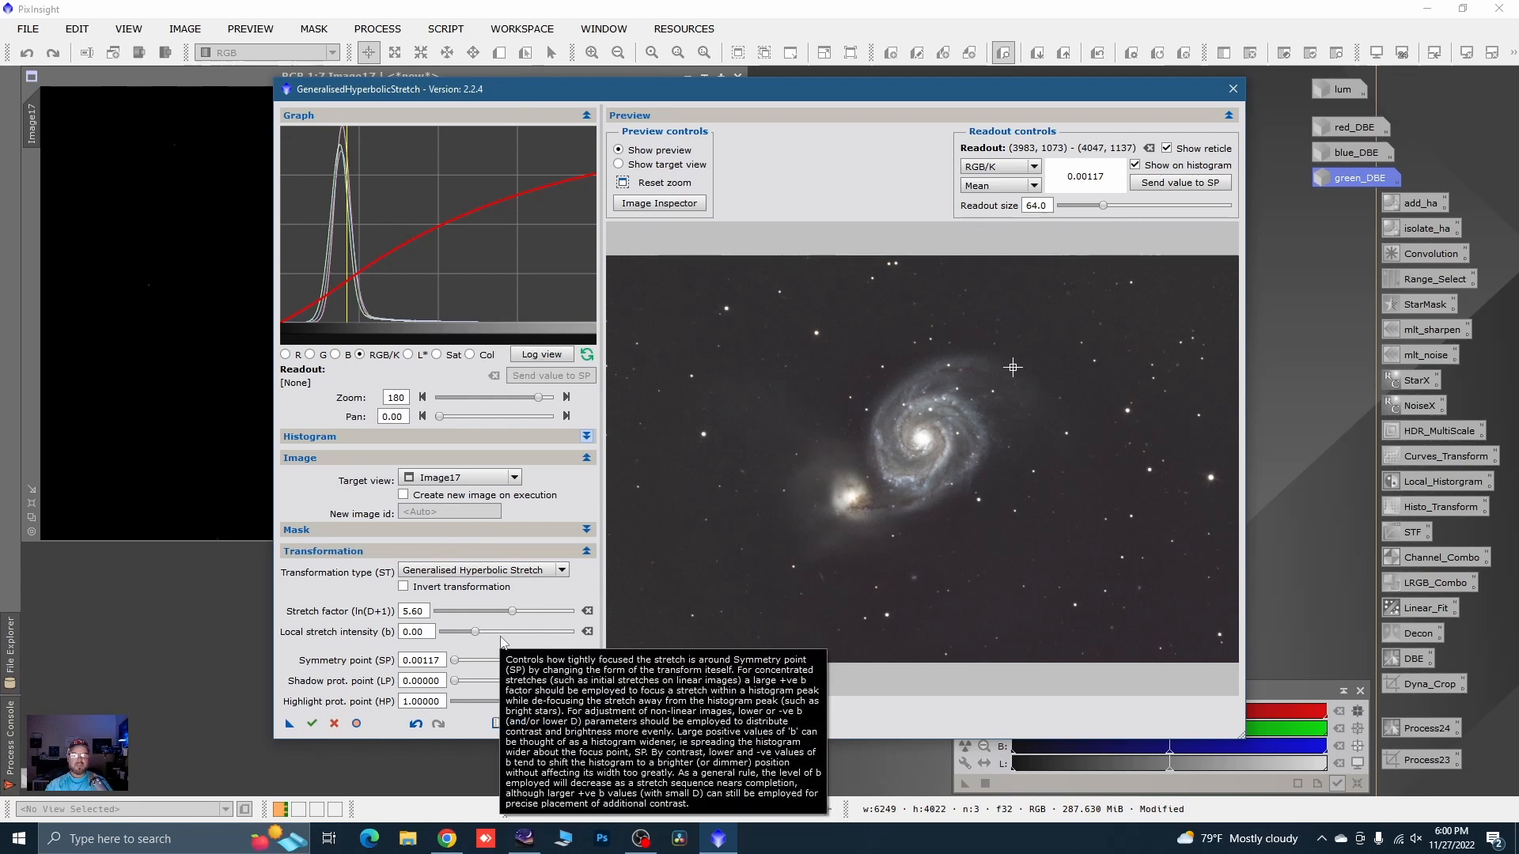
- Try a local stretch intensity of 10.6 with a stretch factor of 5.90, and close the script without applying the stretch
drag(475, 631, 544, 633)
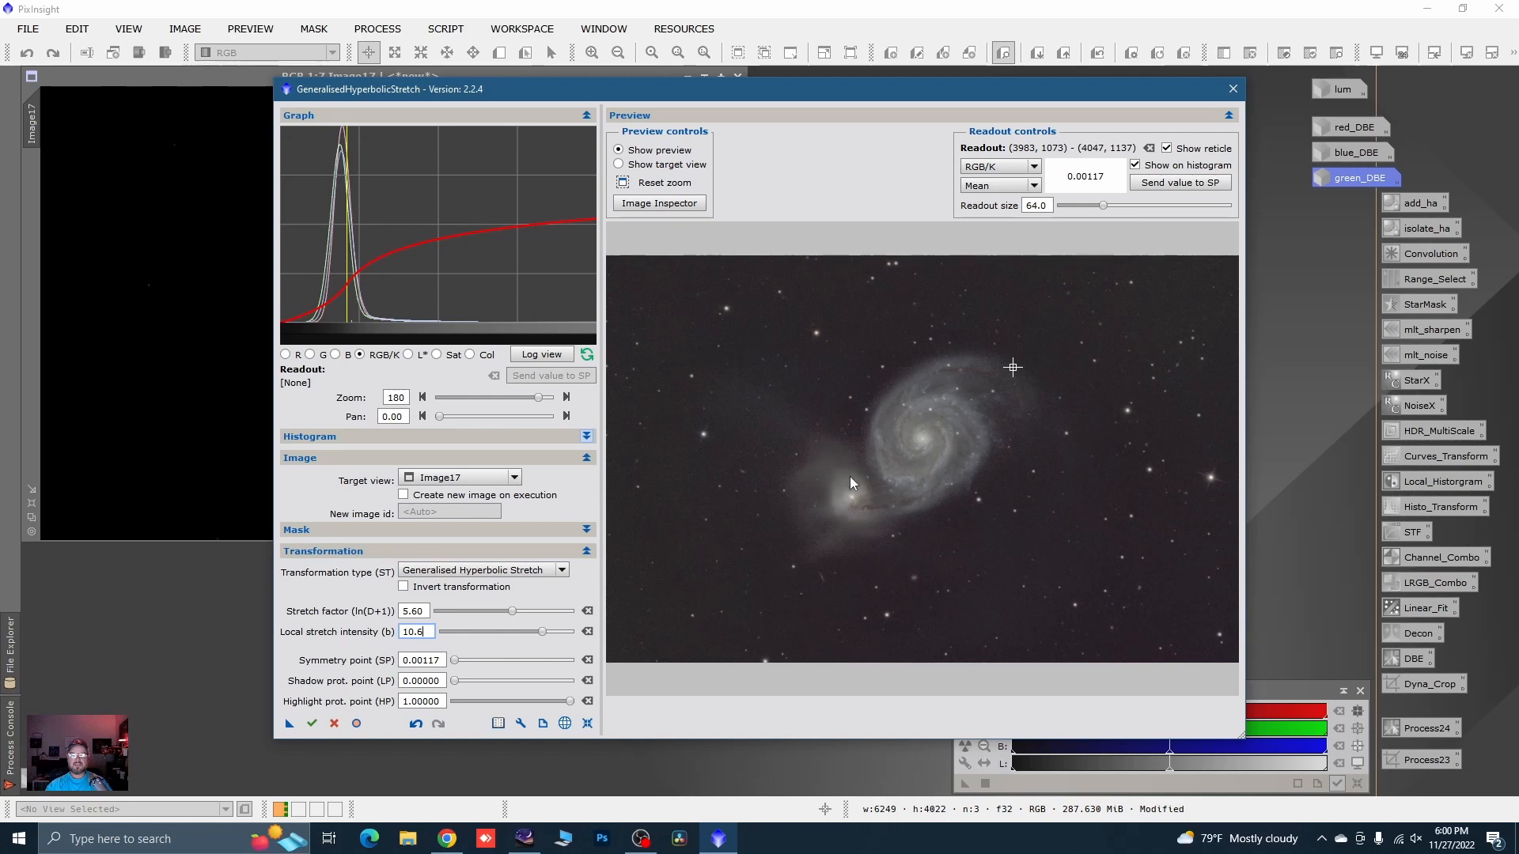
drag(514, 611, 516, 611)
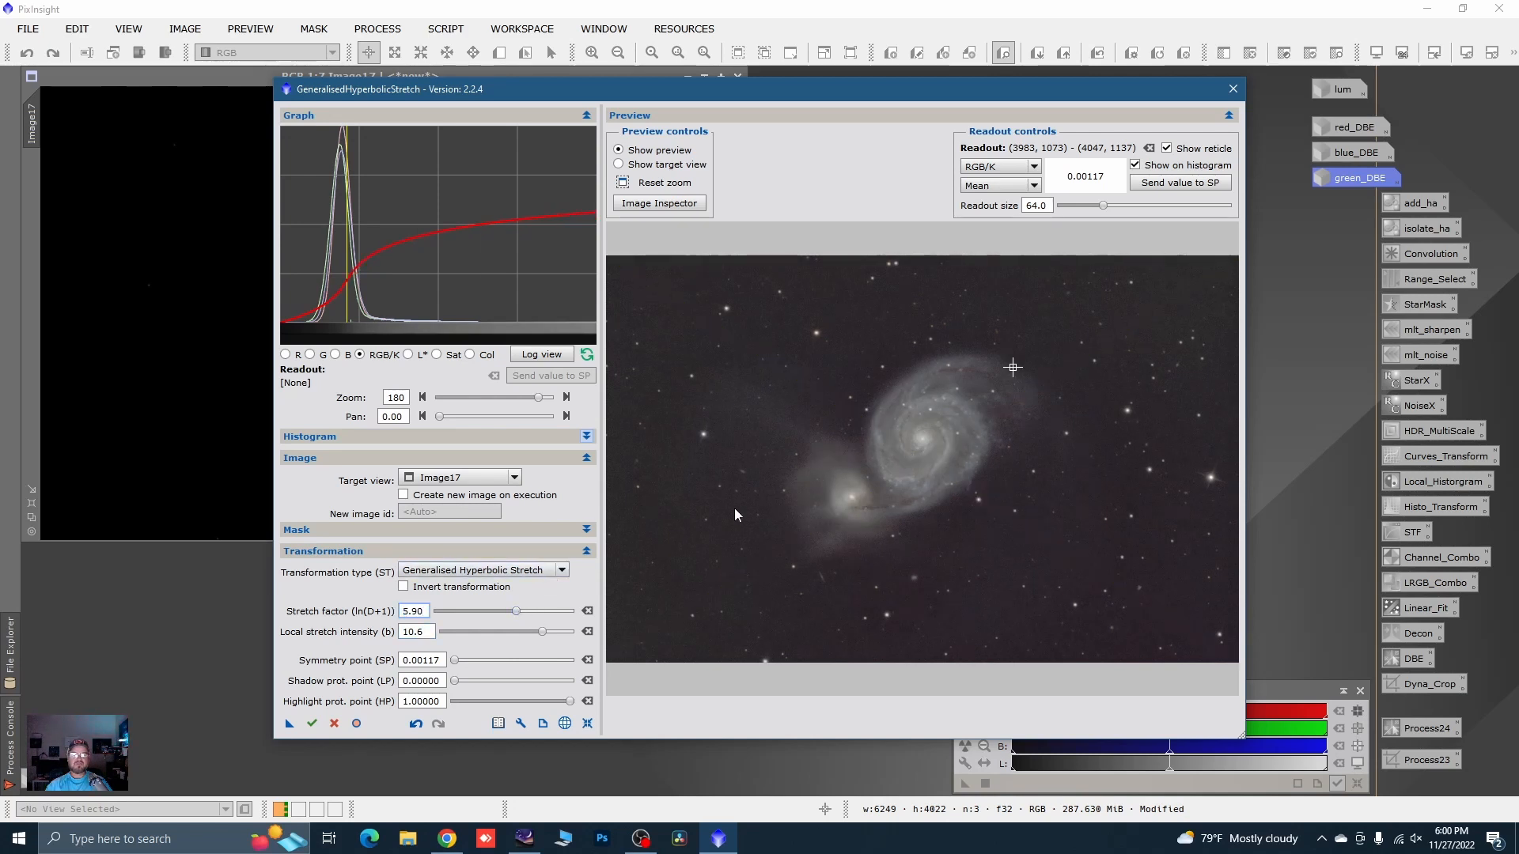
click(1233, 89)
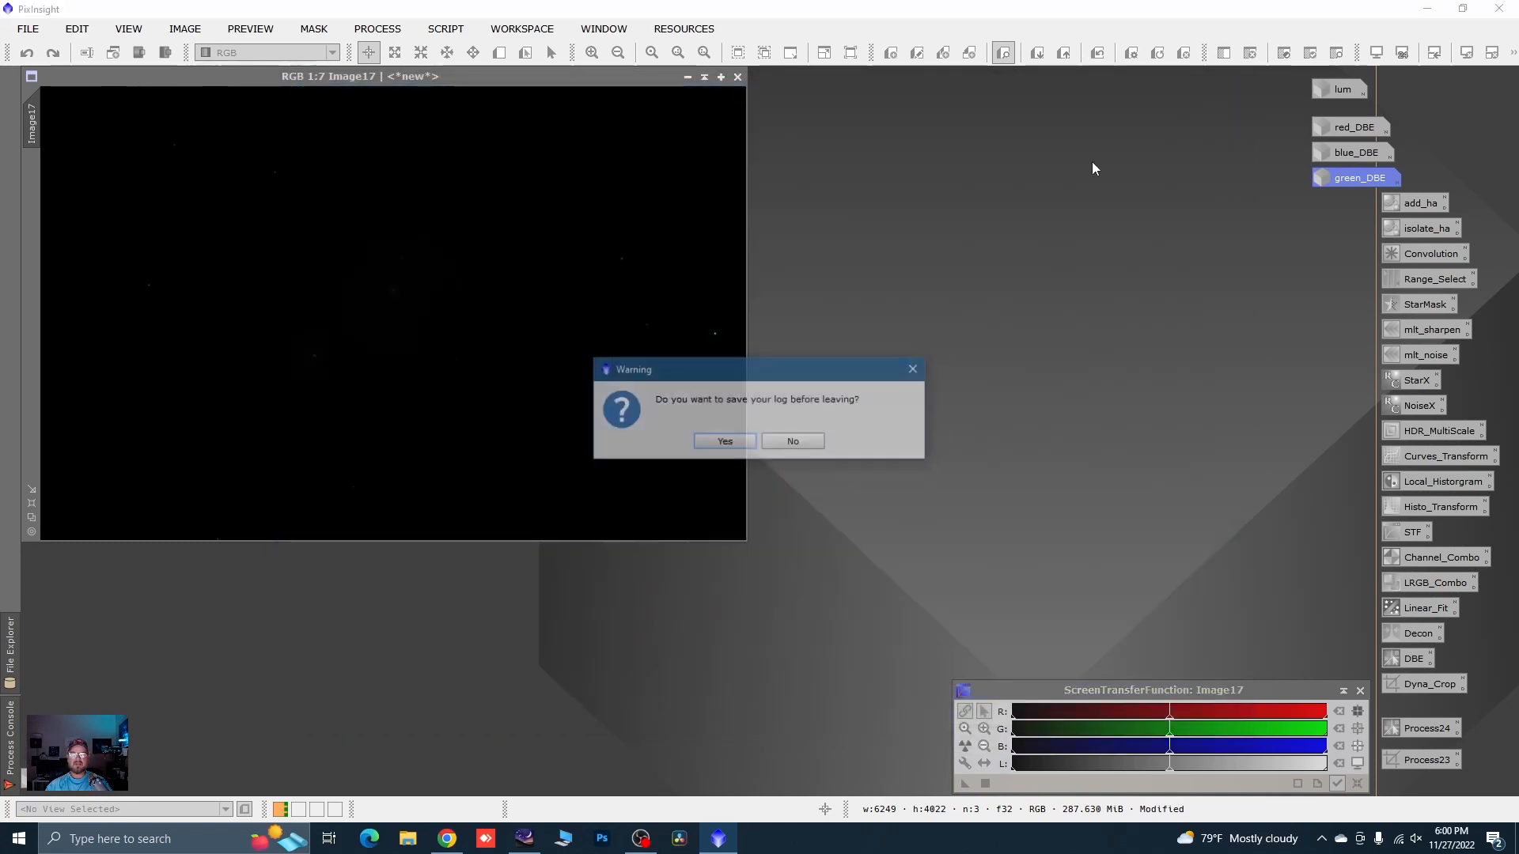
click(741, 444)
click(1023, 311)
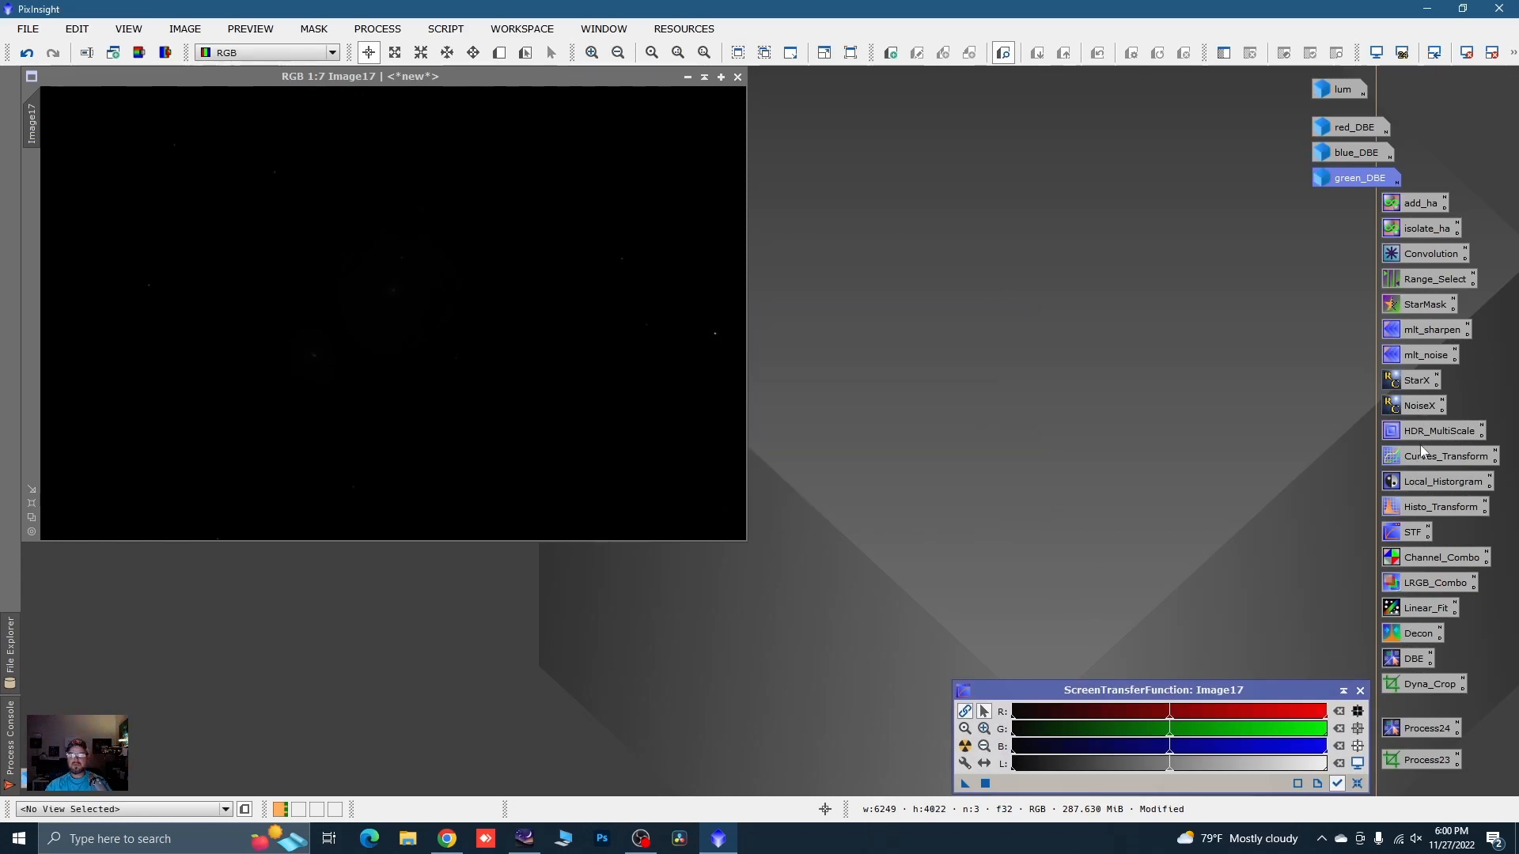
- Open HistogramTransformation with a real-time preview of Image17 and apply a stretch with midtones at 0.02784810
double_click(1425, 507)
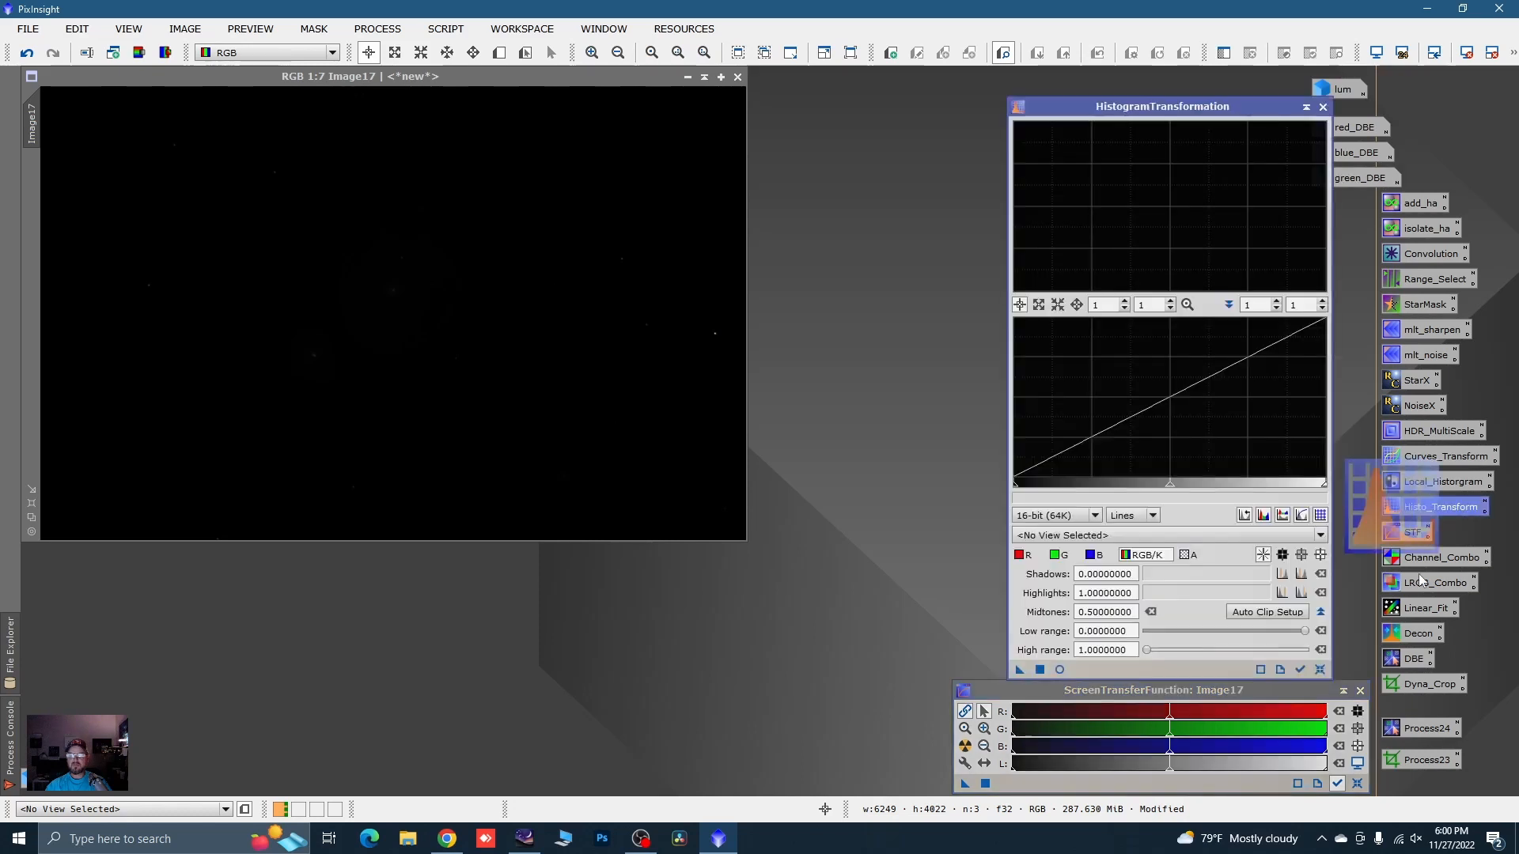
click(1060, 671)
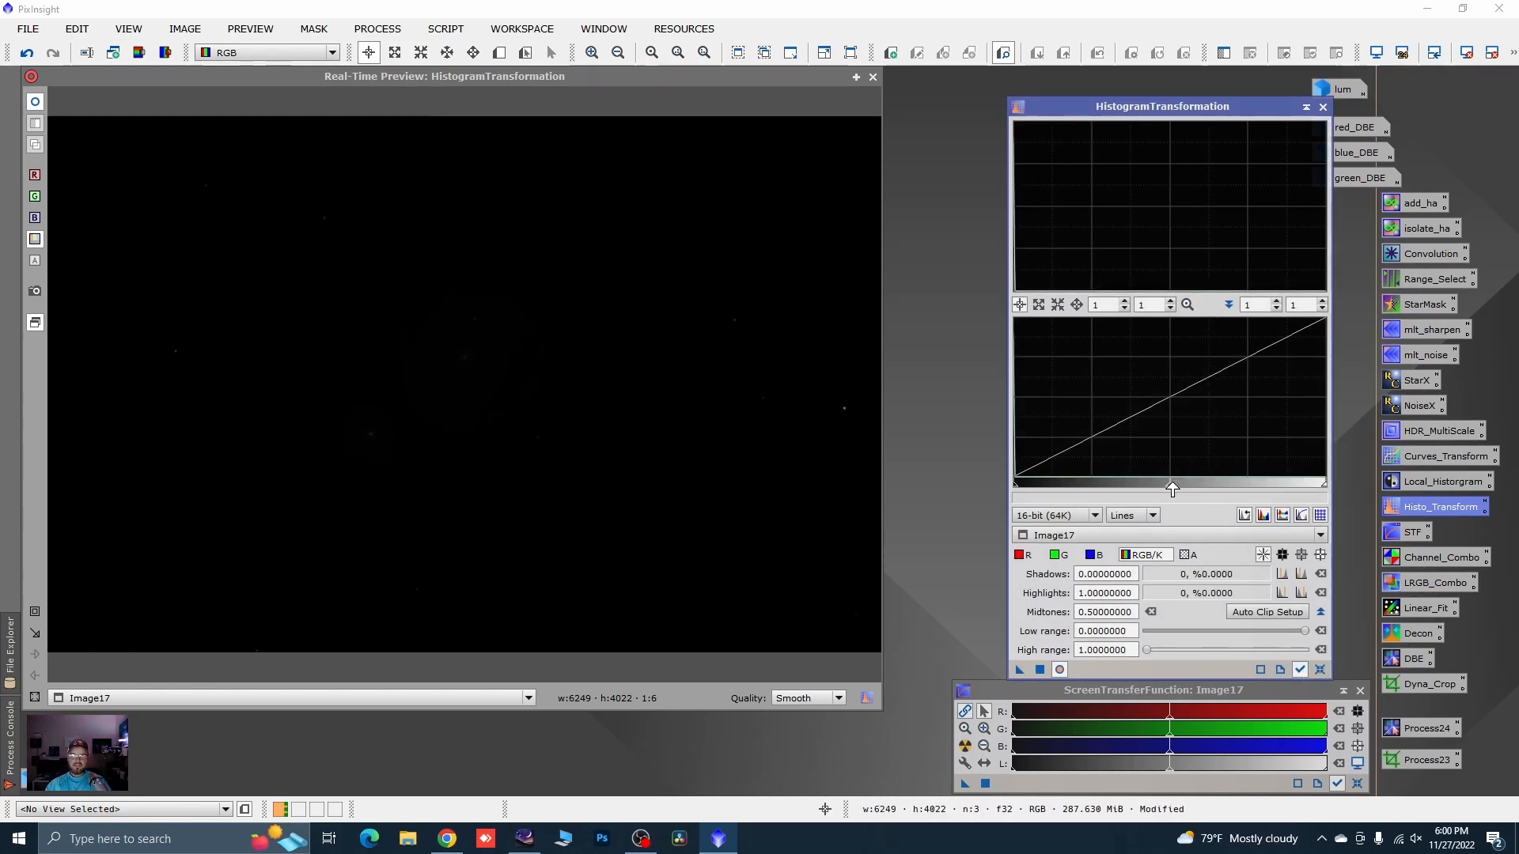
drag(1172, 490, 1021, 489)
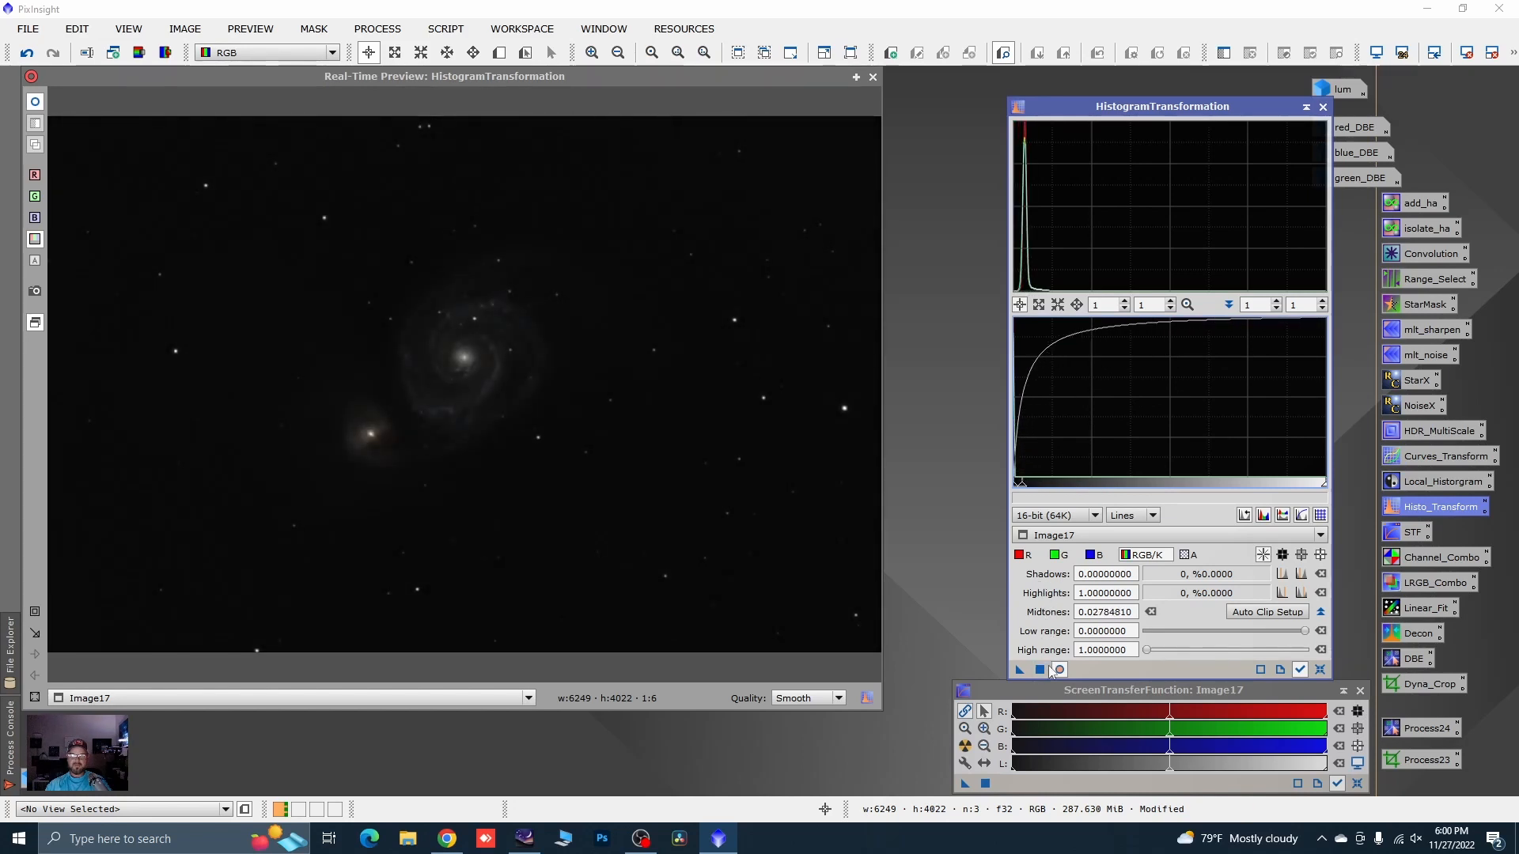
drag(1020, 670, 1041, 671)
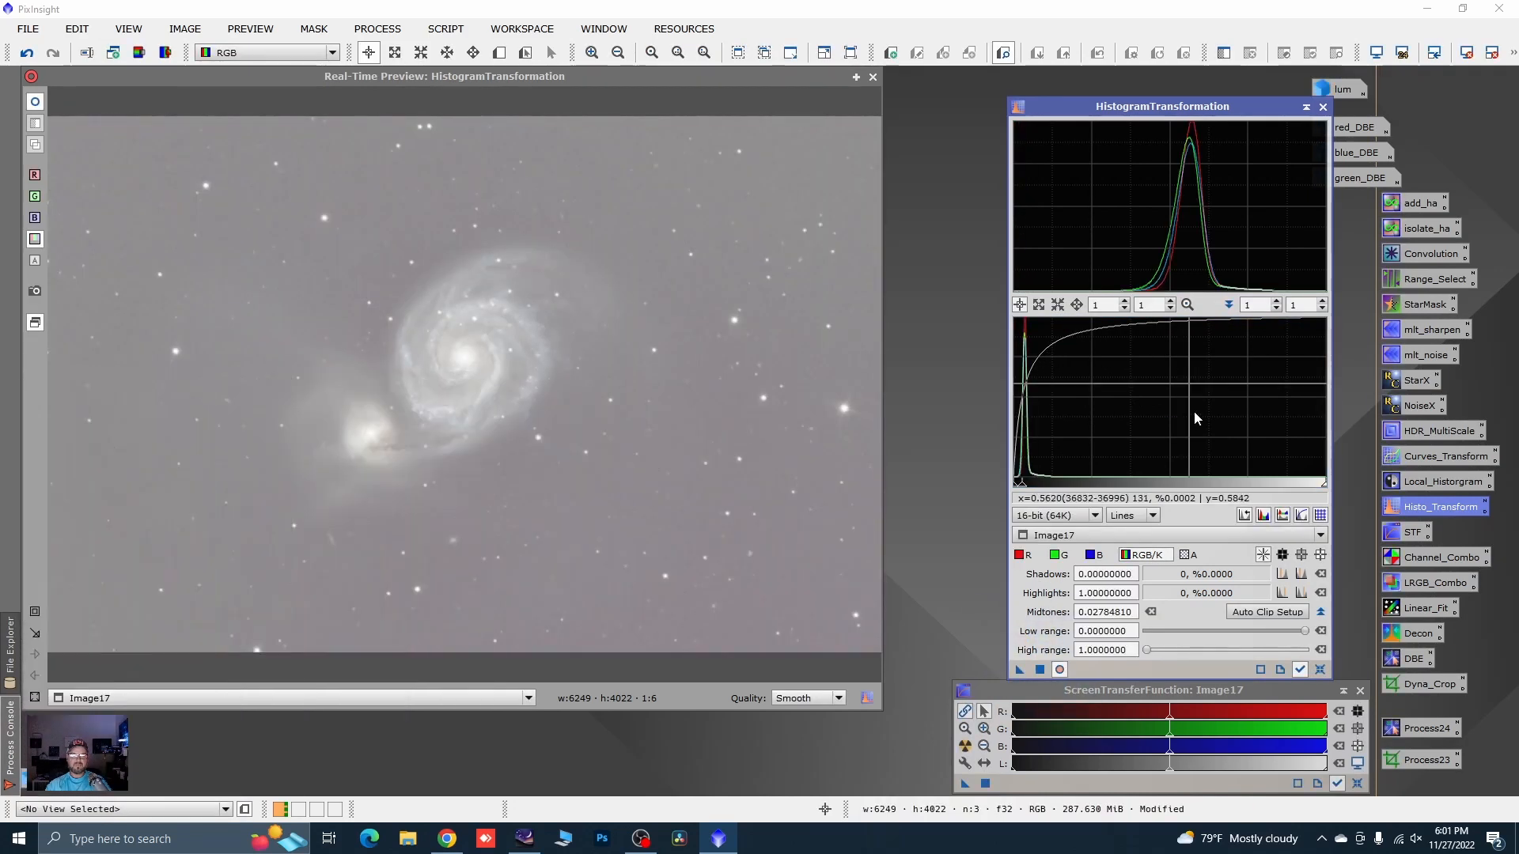
- Reset HistogramTransformation and apply a gentler stretch to Image17 with midtones at 0.29620253
click(1320, 670)
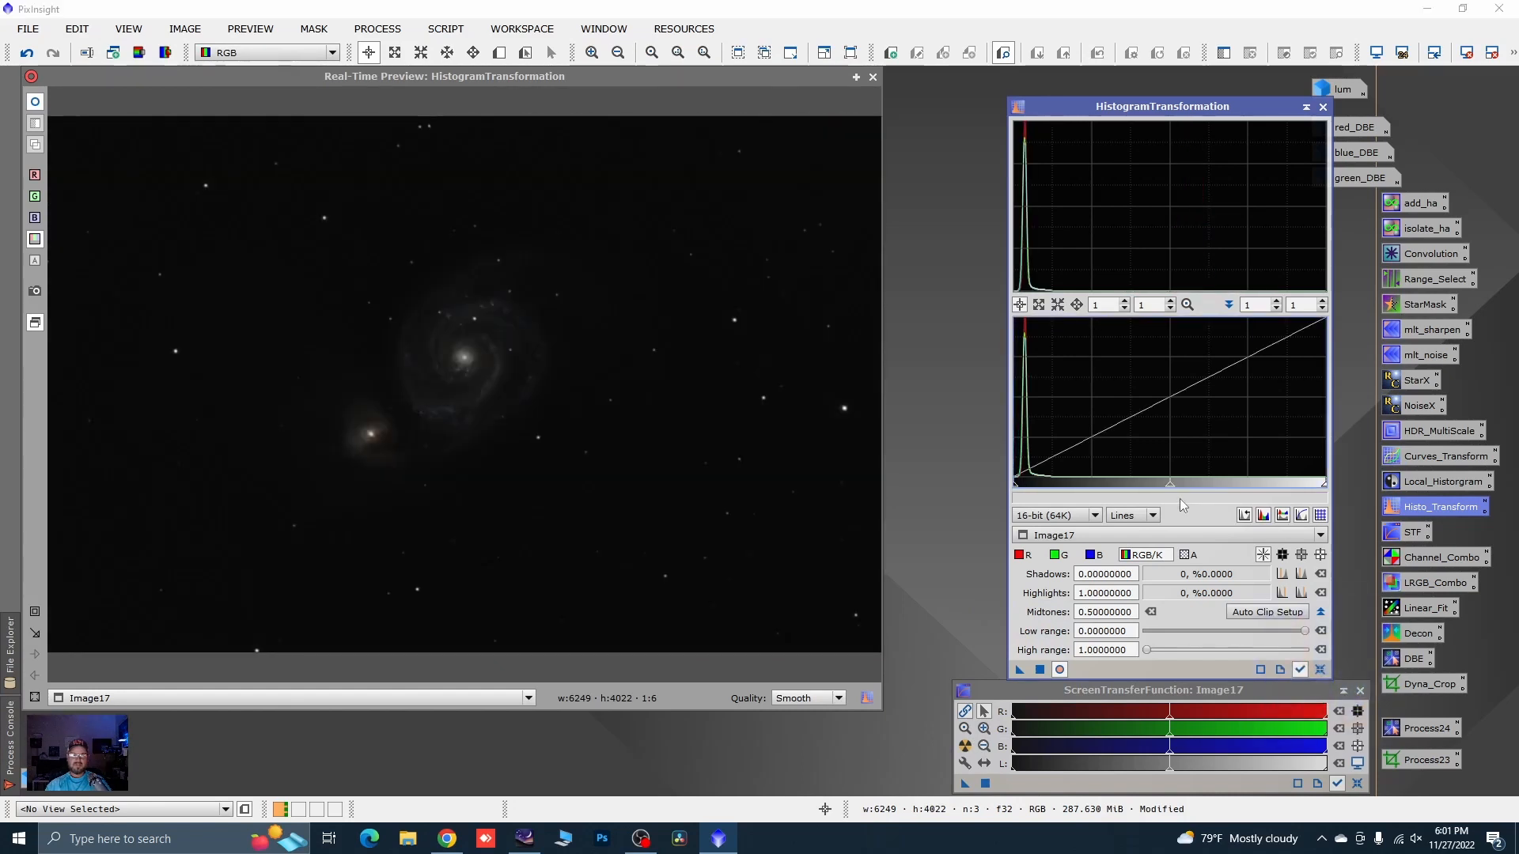
drag(1166, 491, 1106, 490)
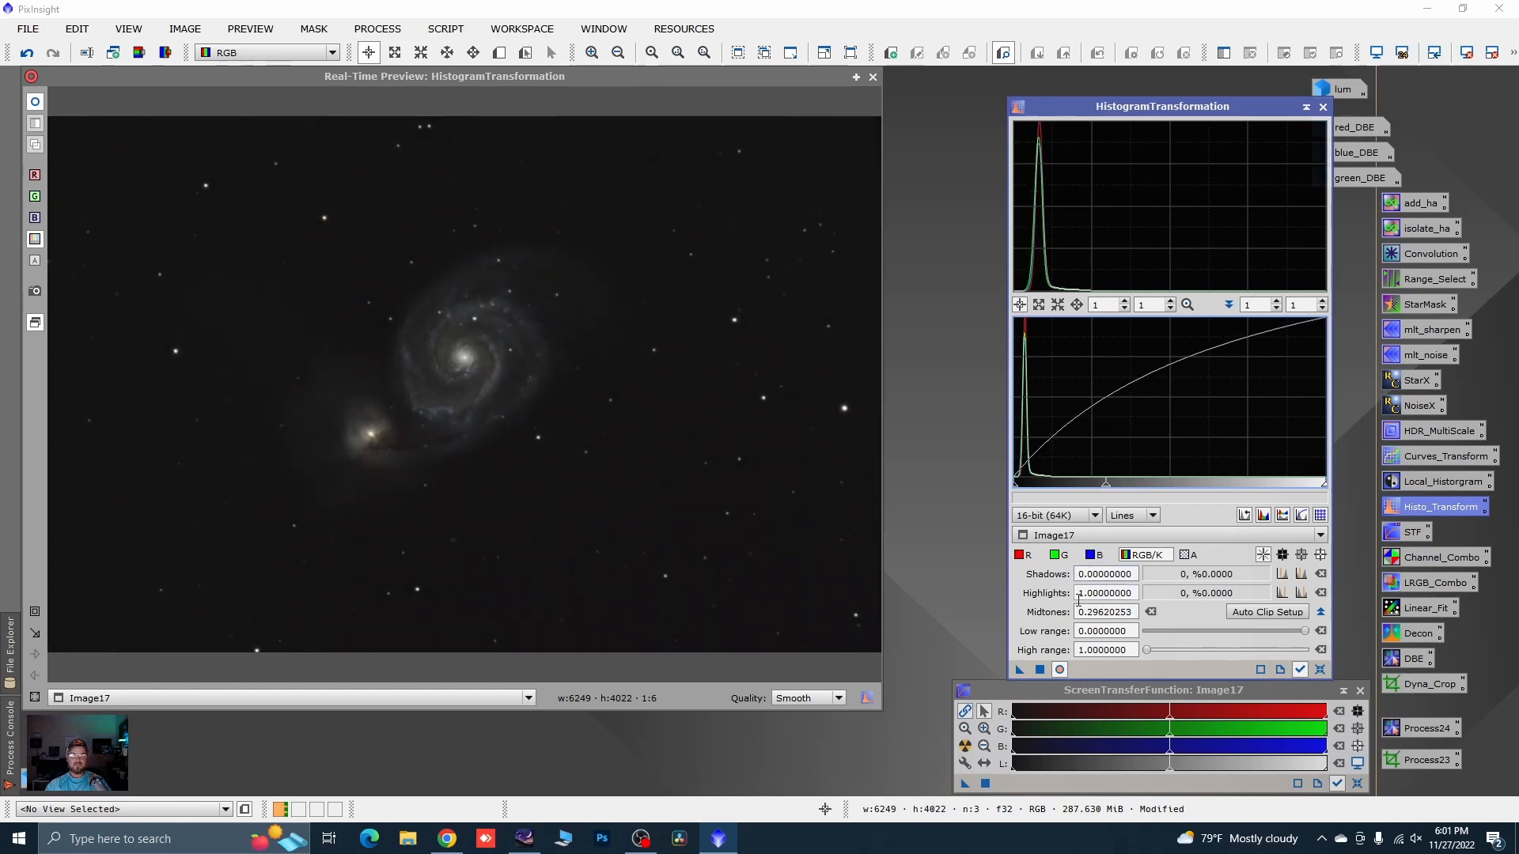
click(1039, 669)
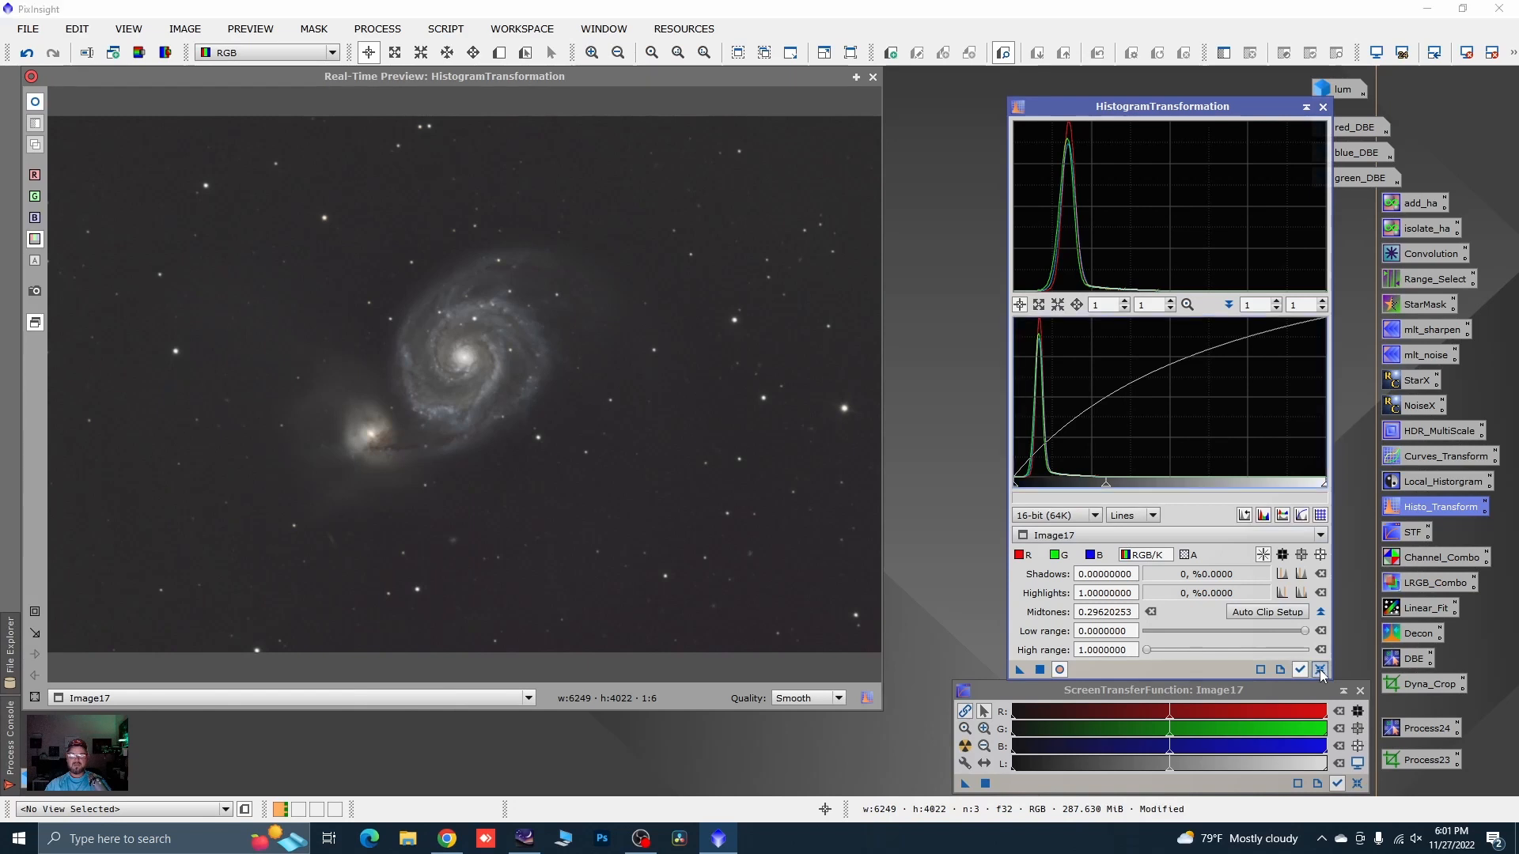
- Reset the histogram settings and apply another stretch to Image17 with midtones at 0.37215190
click(1320, 669)
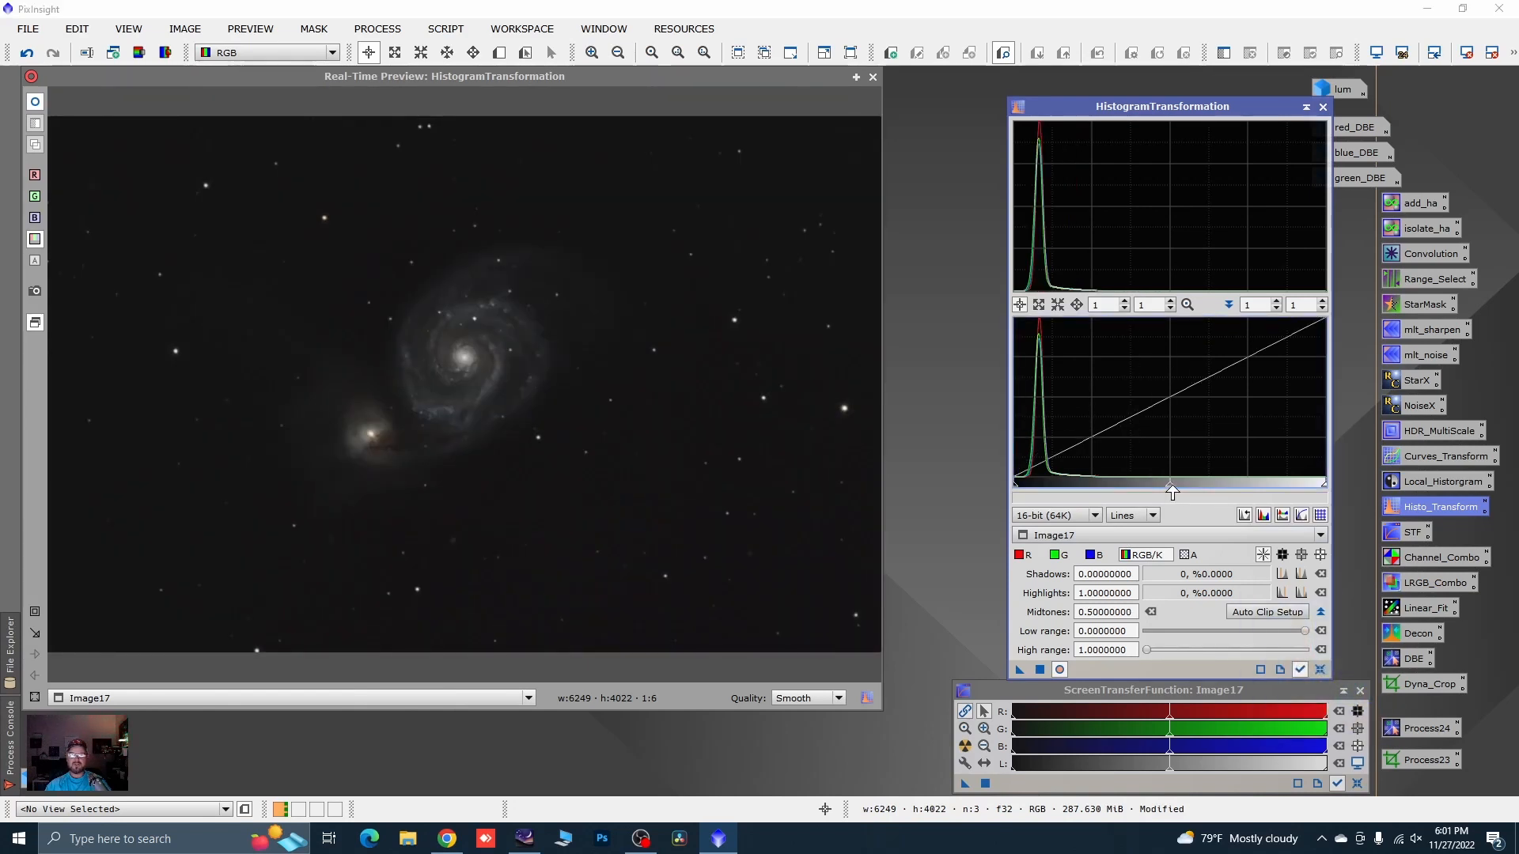
drag(1170, 484, 1129, 491)
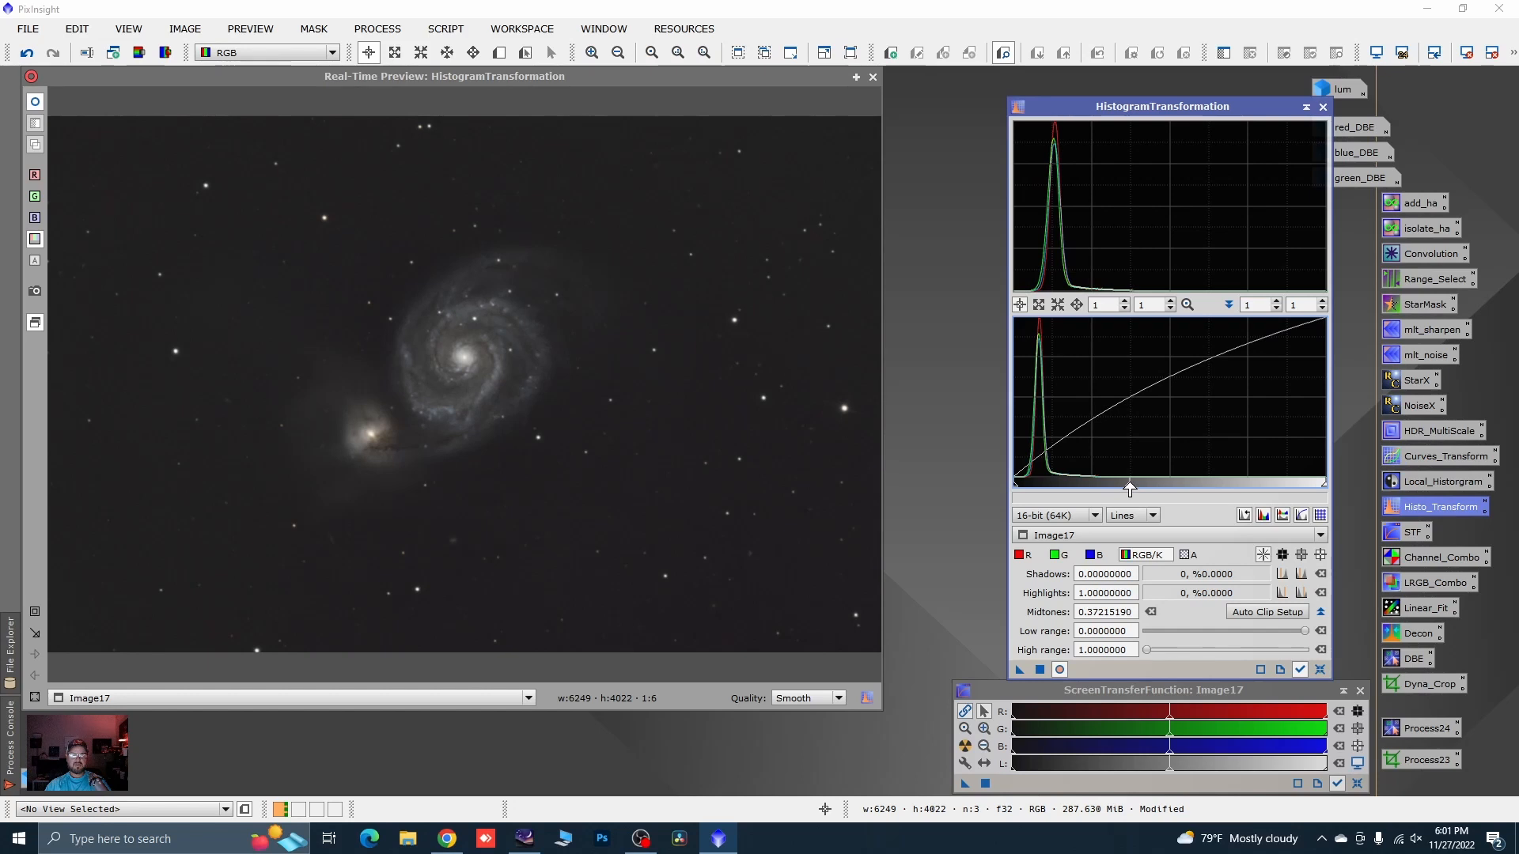
click(1039, 670)
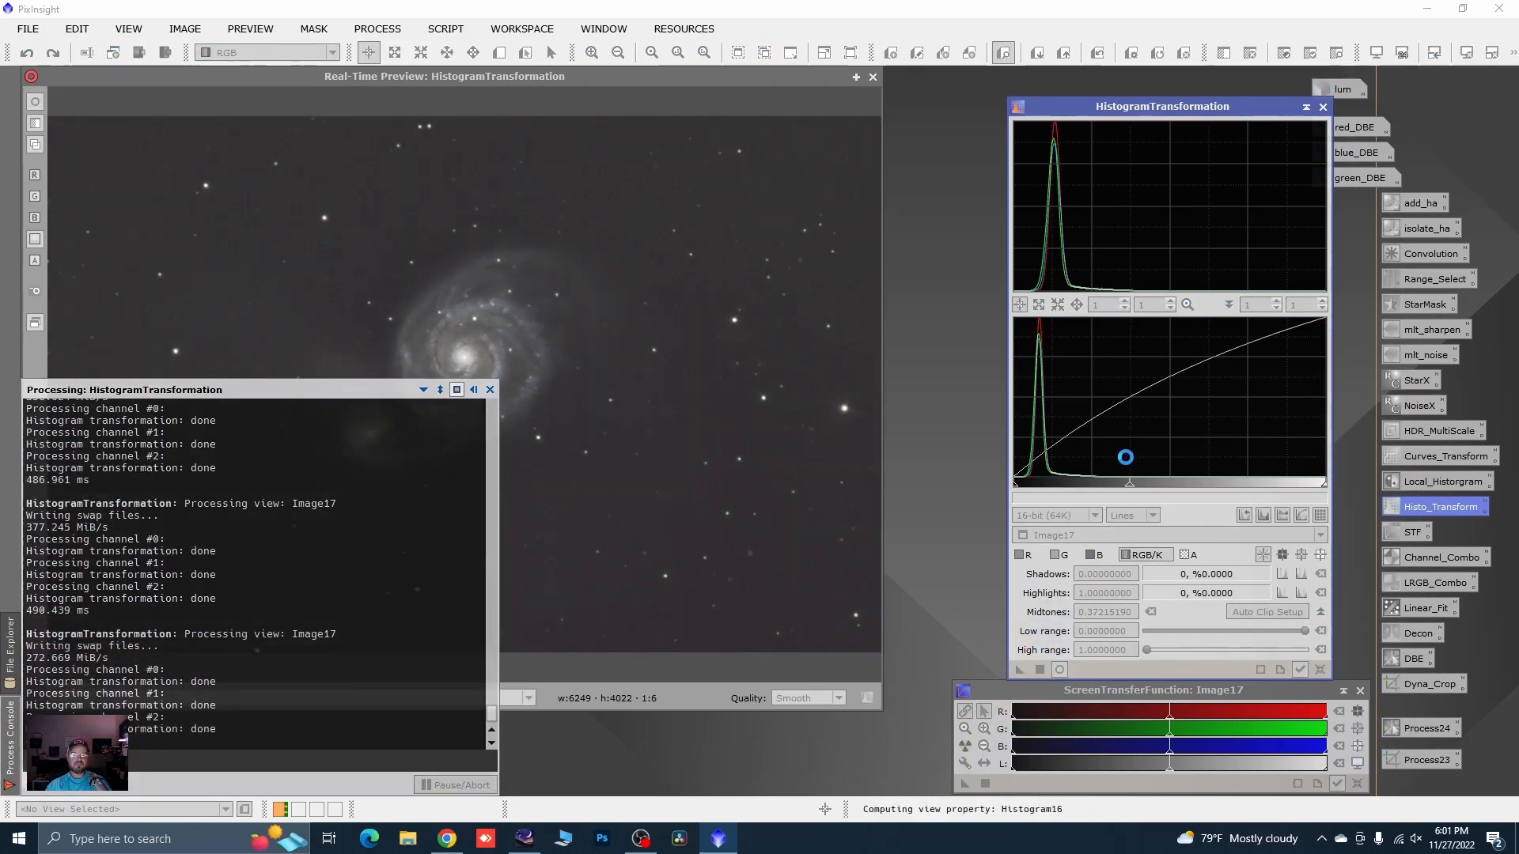
- Reset the histogram settings, apply a shadows clip of 0.02784810 to Image17, and close HistogramTransformation and its real-time preview
click(1321, 670)
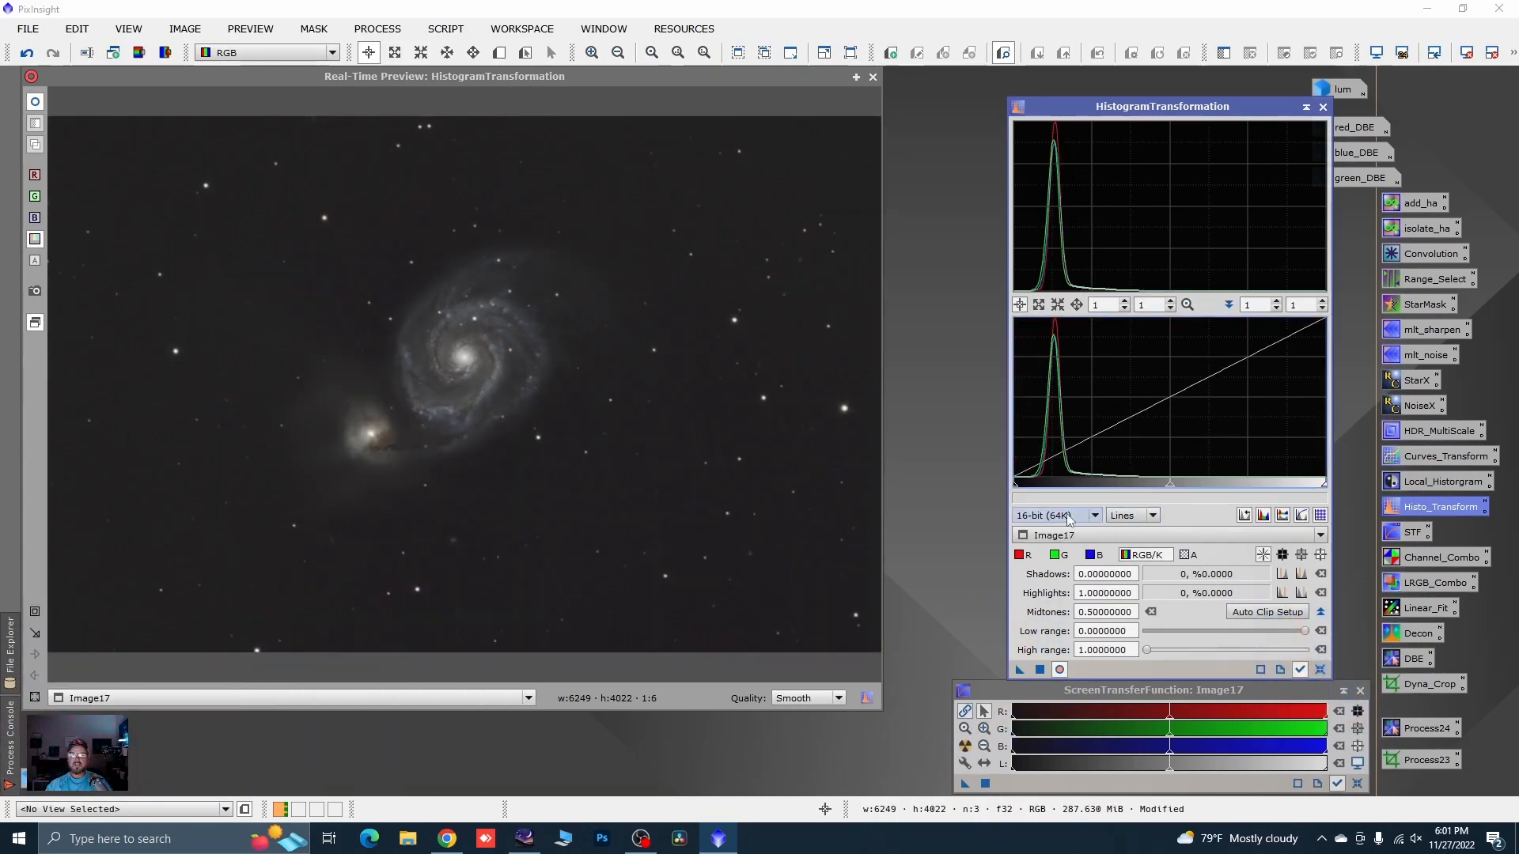
drag(1014, 489, 1023, 492)
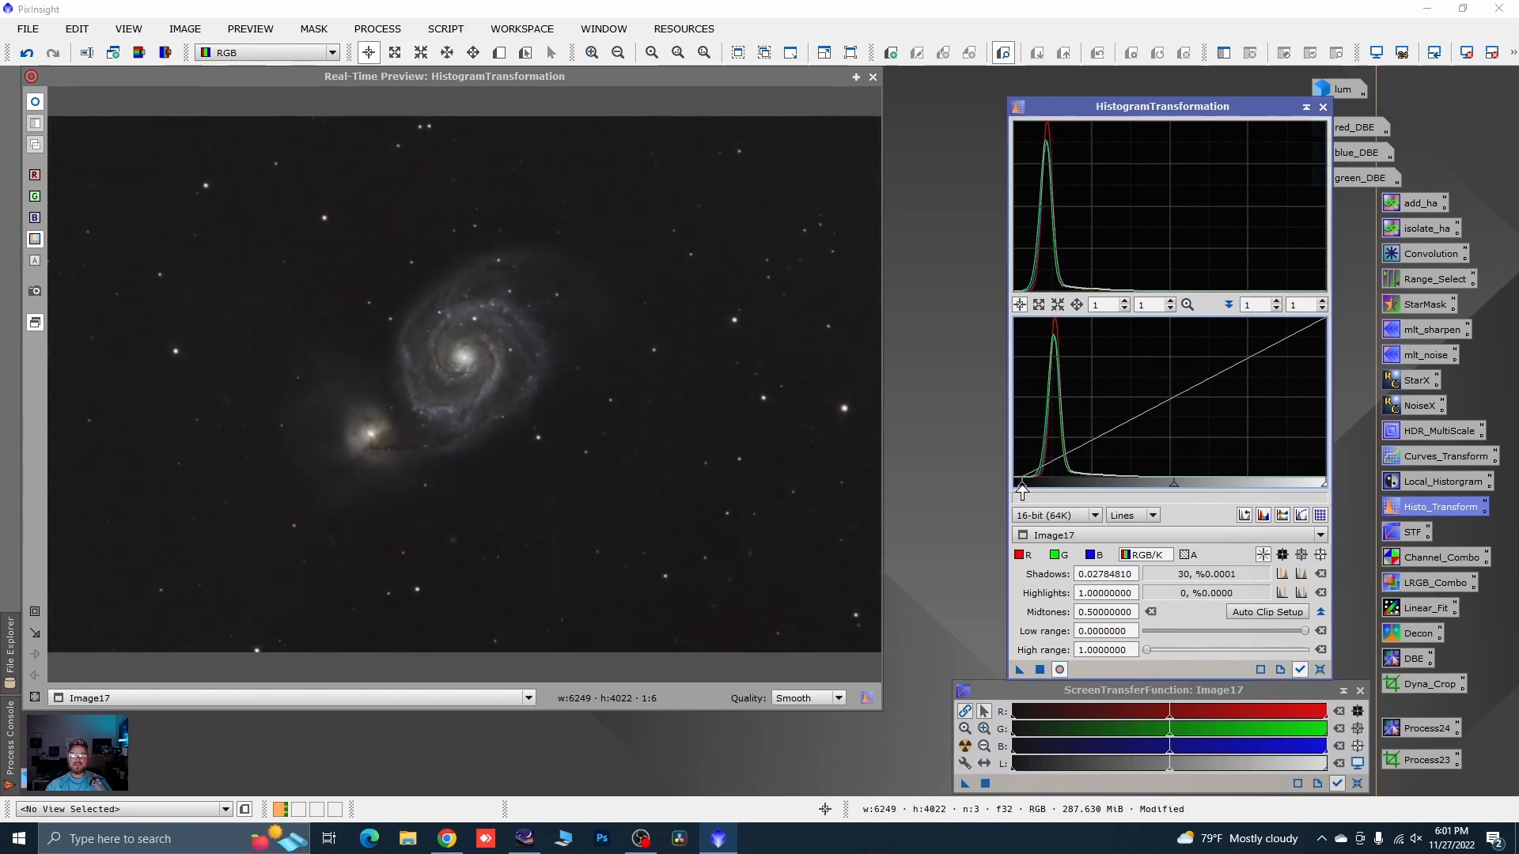
click(1039, 670)
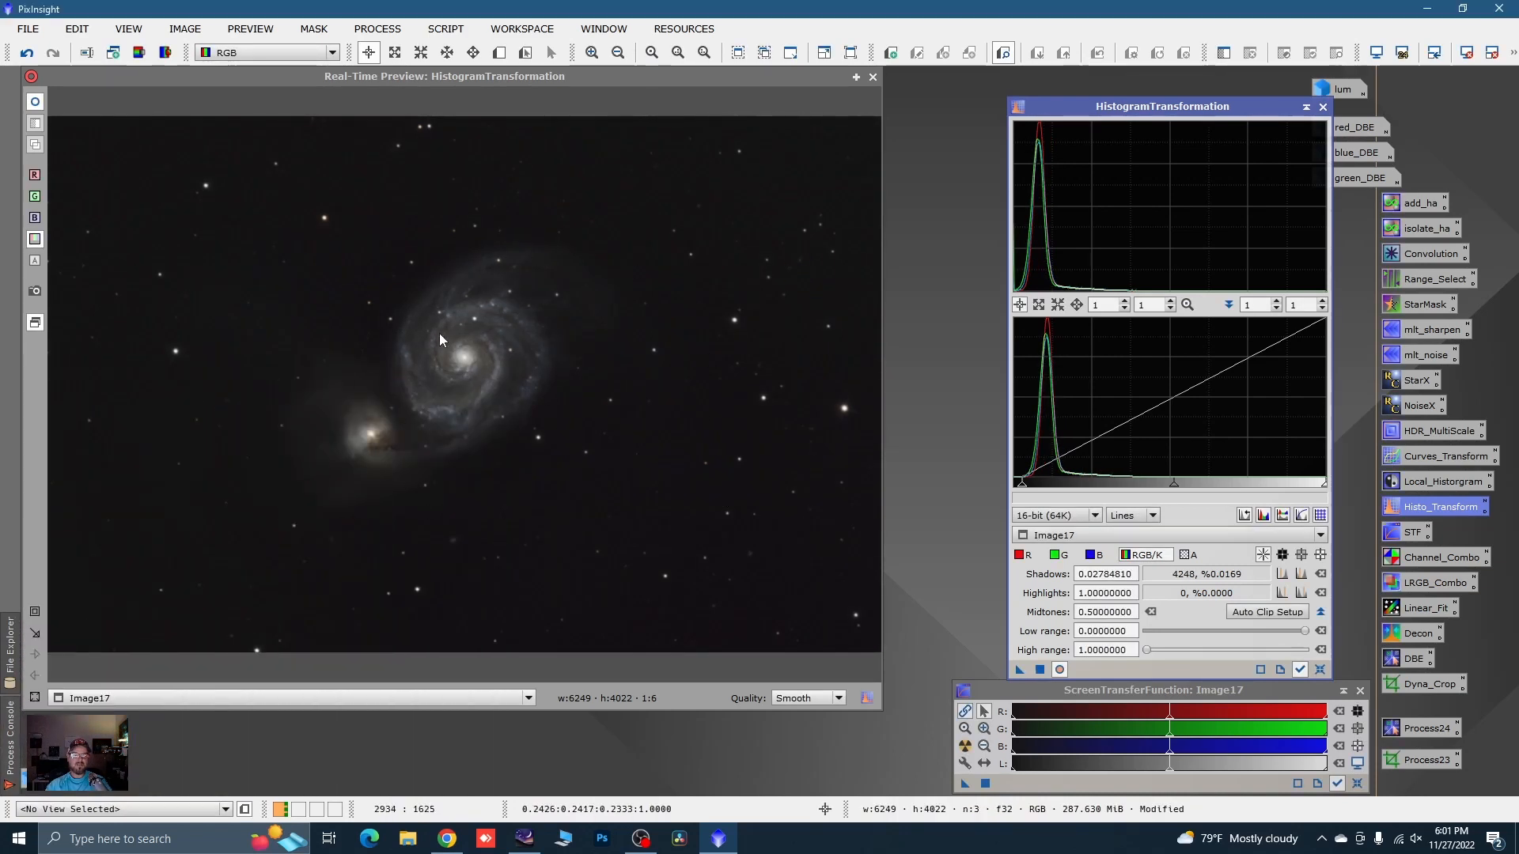
click(1323, 108)
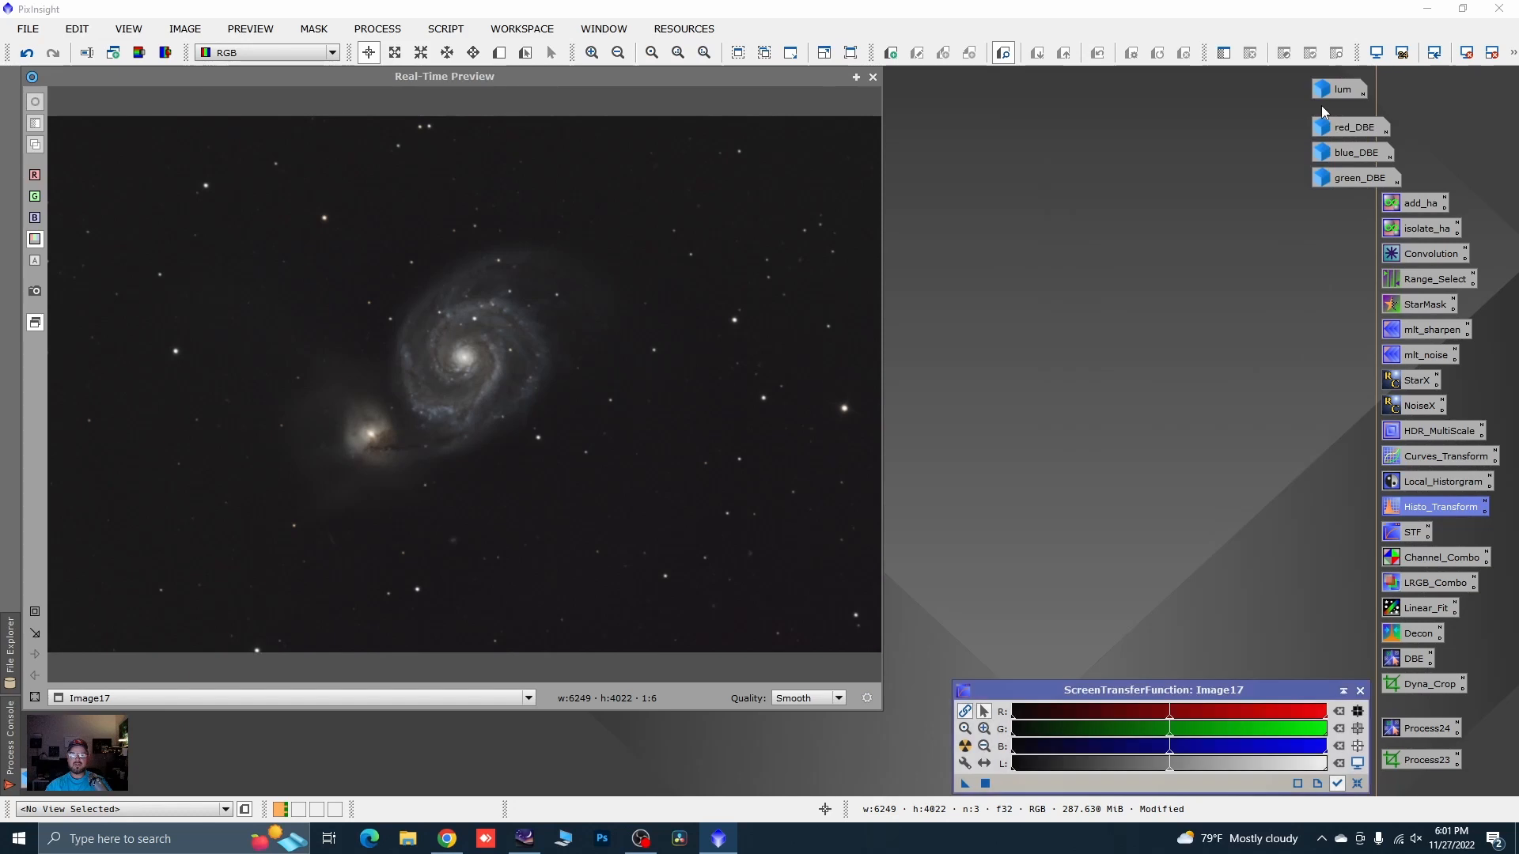
click(874, 78)
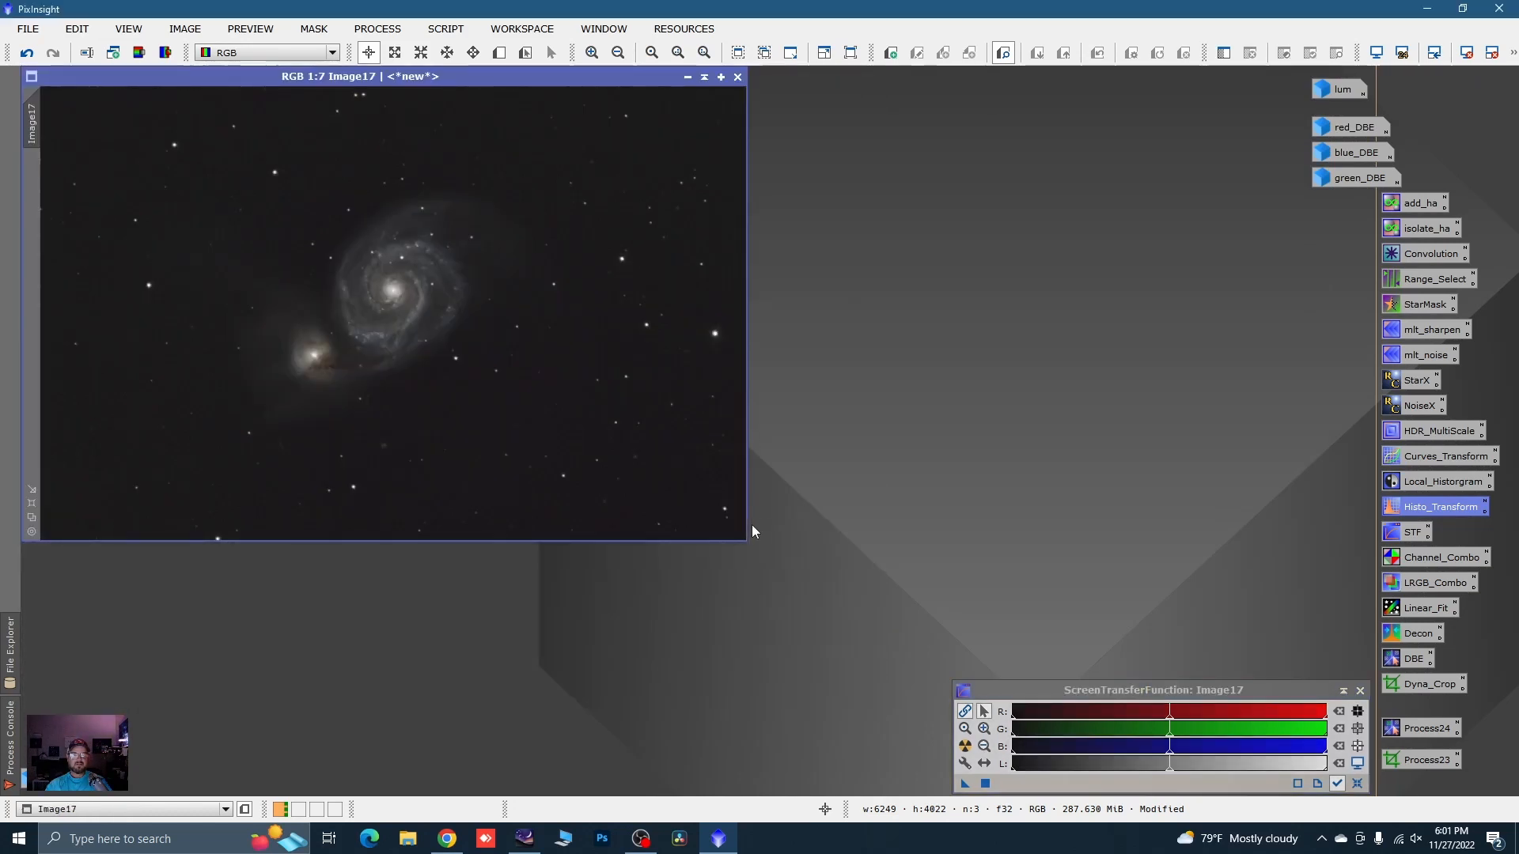
- Enlarge the Image17 window and inspect the stretched galaxy
drag(745, 539, 878, 687)
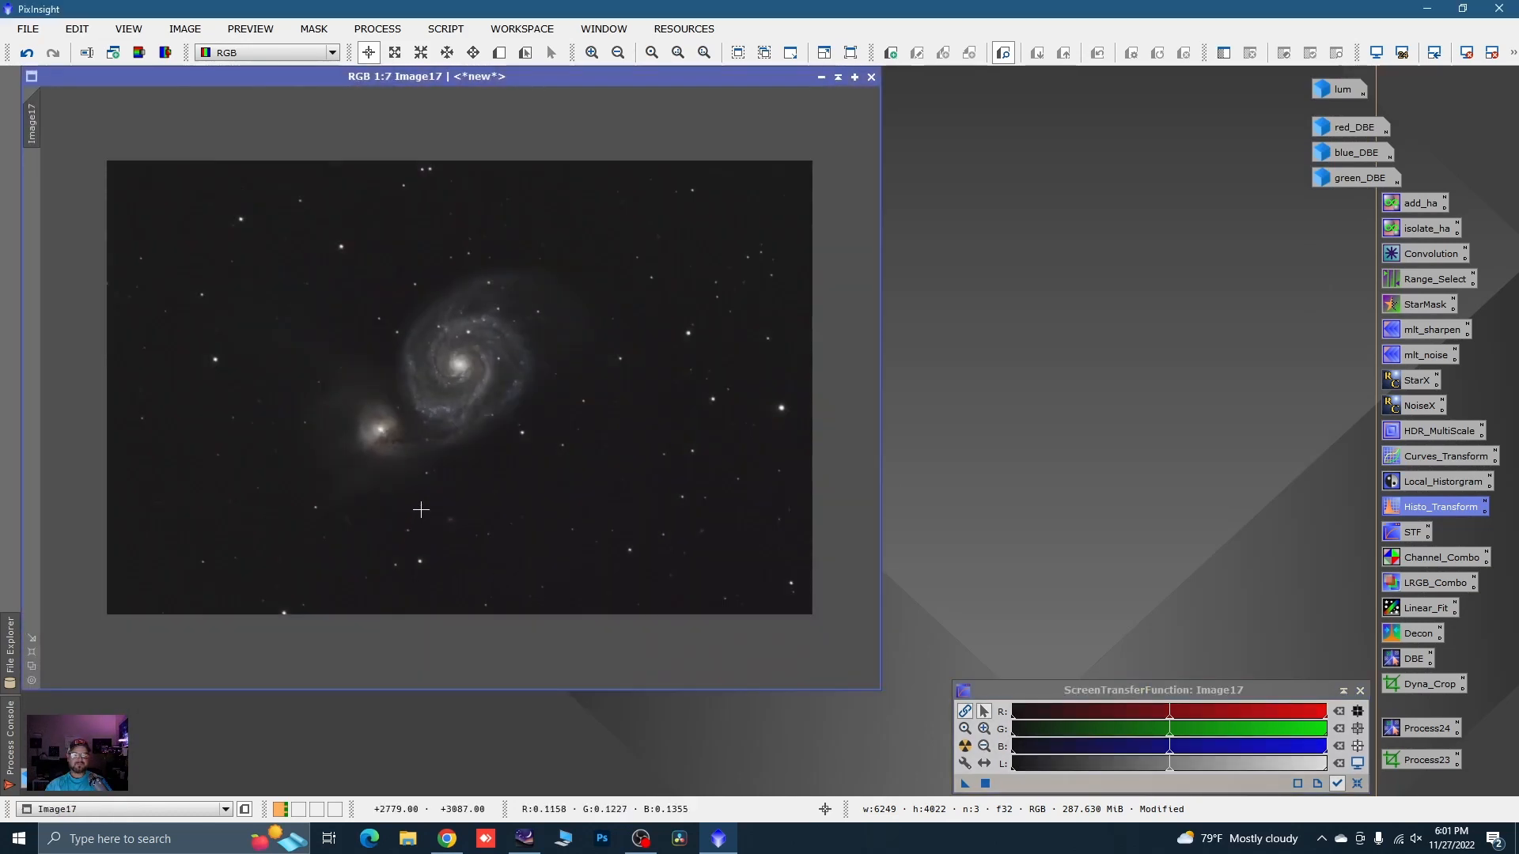
scroll(434, 406, up, 2)
scroll(440, 404, down, 3)
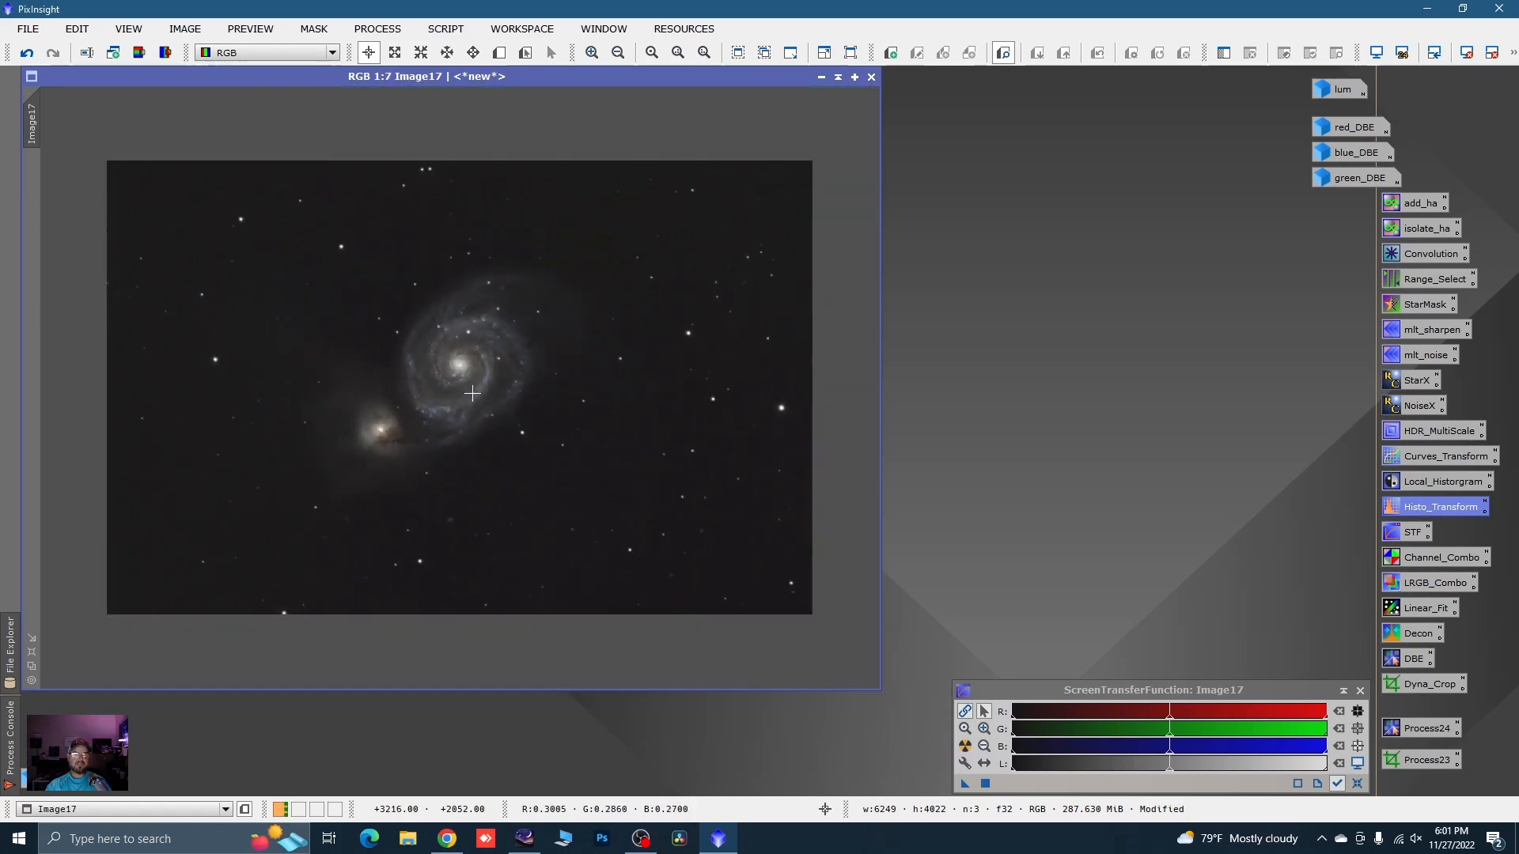
- Open CurvesTransformation and probe Image17's dark background and the galaxy's faint outer arm to locate their levels on the curve
double_click(1432, 456)
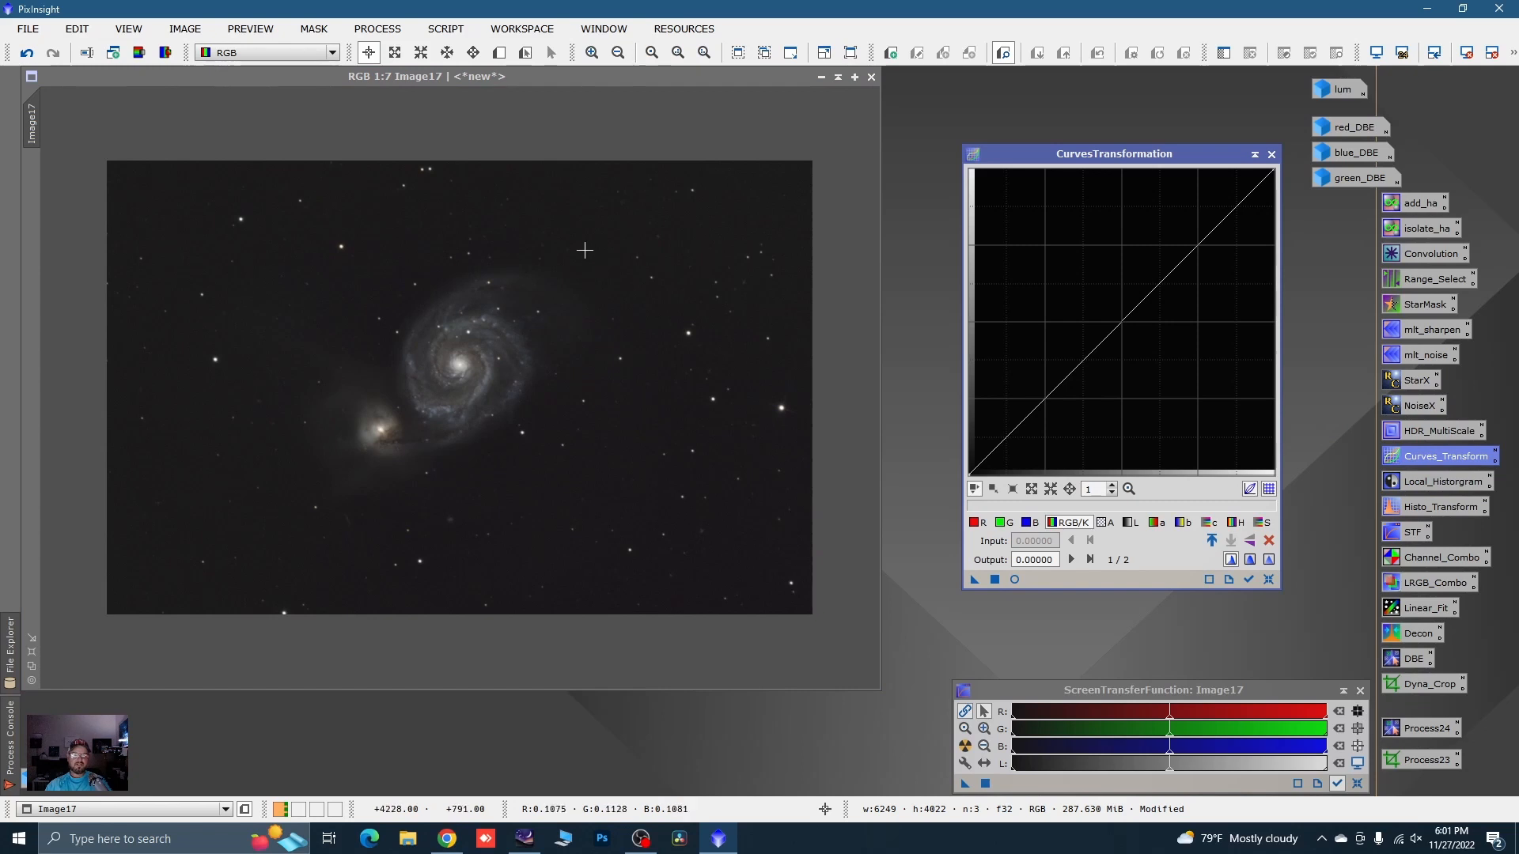
mouse_move(593, 246)
mouse_down()
mouse_move(605, 261)
mouse_move(580, 237)
mouse_up()
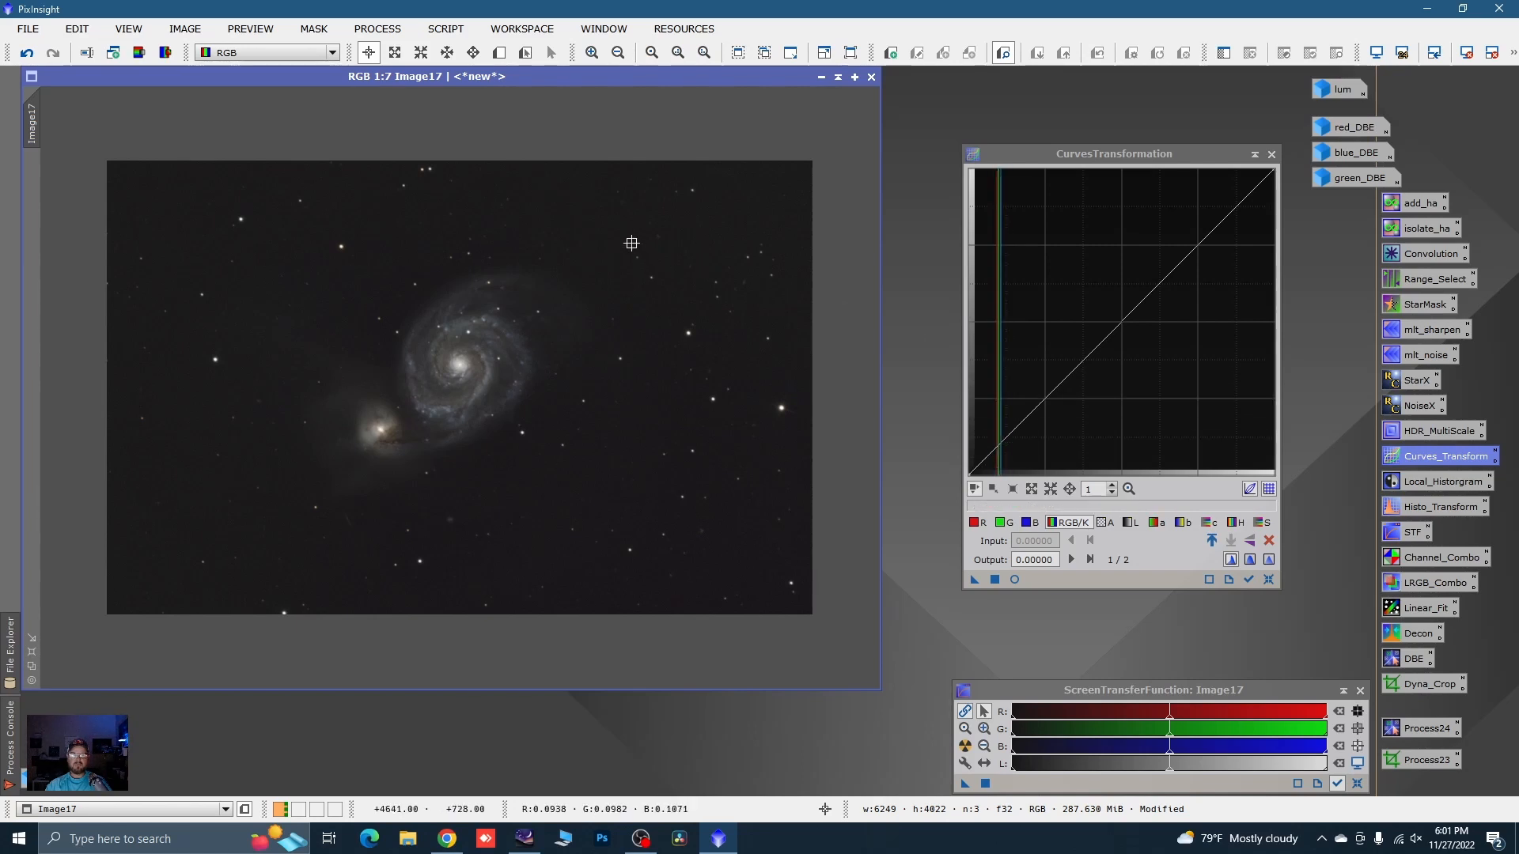
mouse_move(632, 243)
mouse_down()
mouse_move(605, 234)
mouse_move(645, 250)
mouse_up()
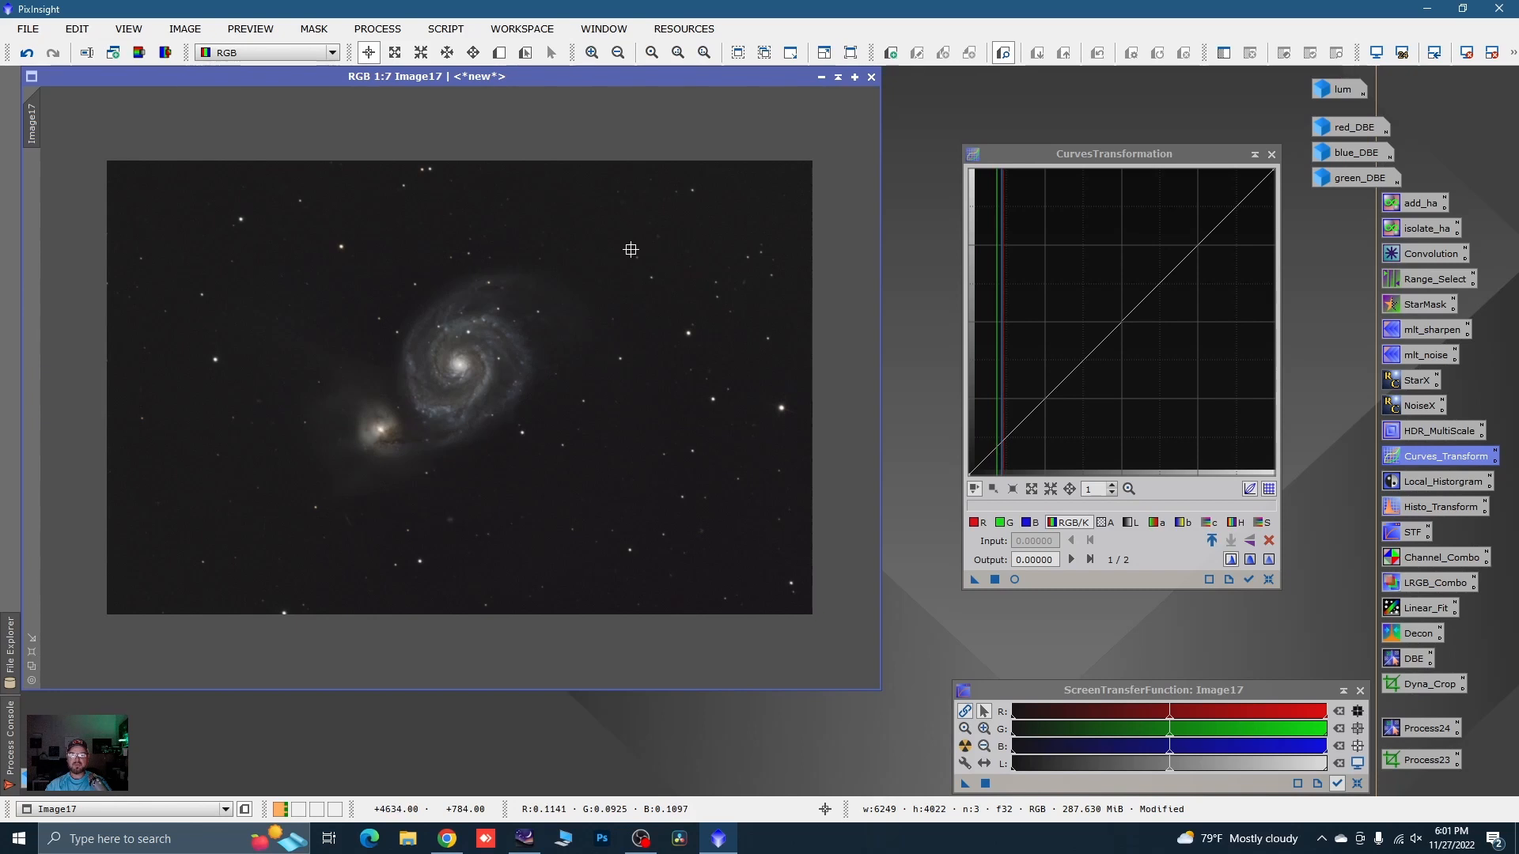
mouse_move(635, 250)
mouse_down()
mouse_move(662, 261)
mouse_move(693, 241)
mouse_move(681, 253)
mouse_move(625, 236)
mouse_up()
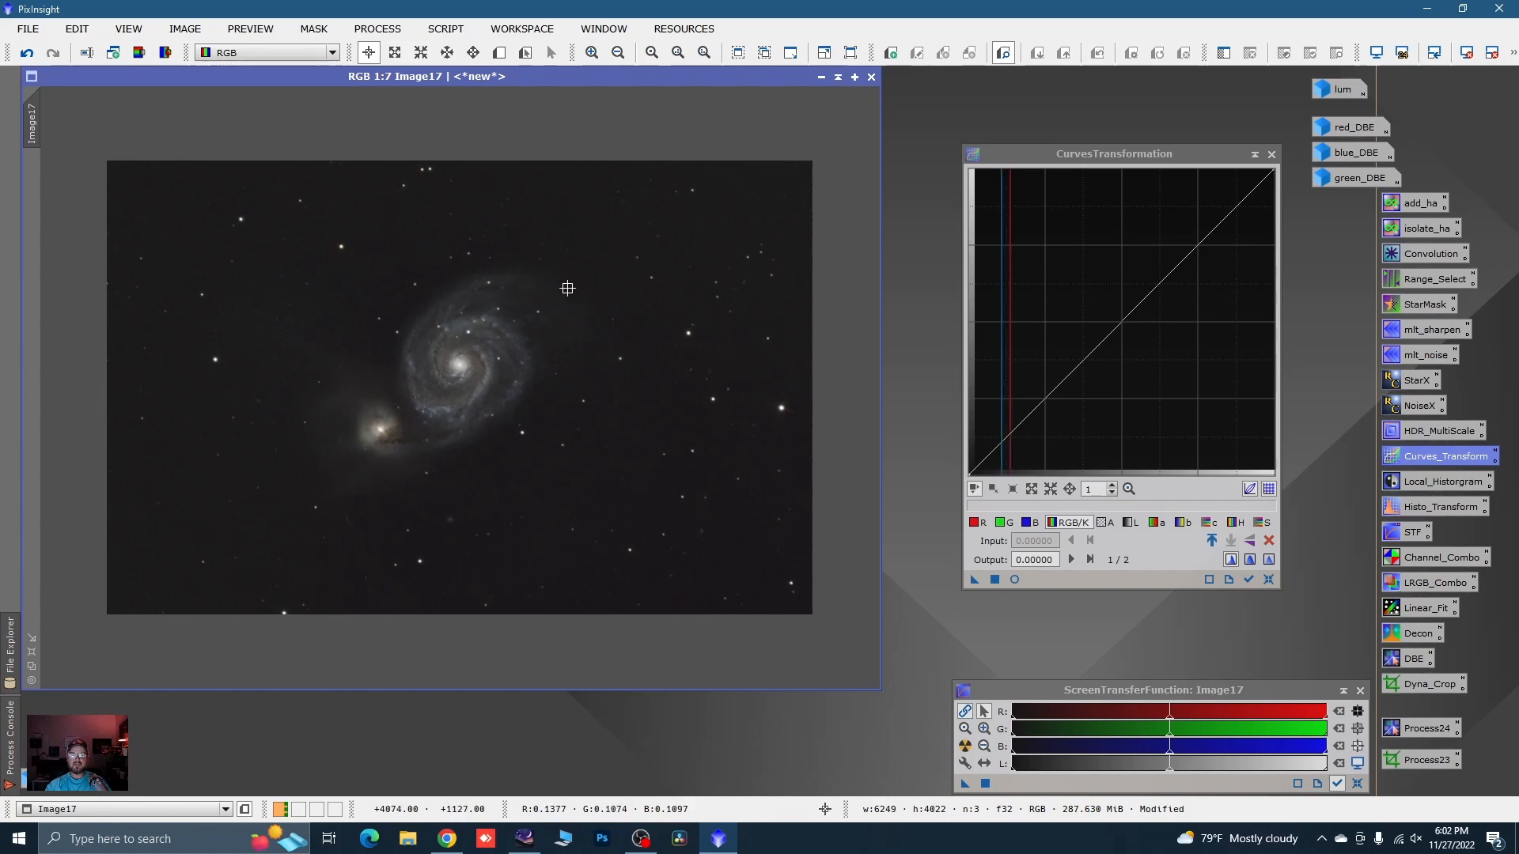
drag(559, 296, 564, 292)
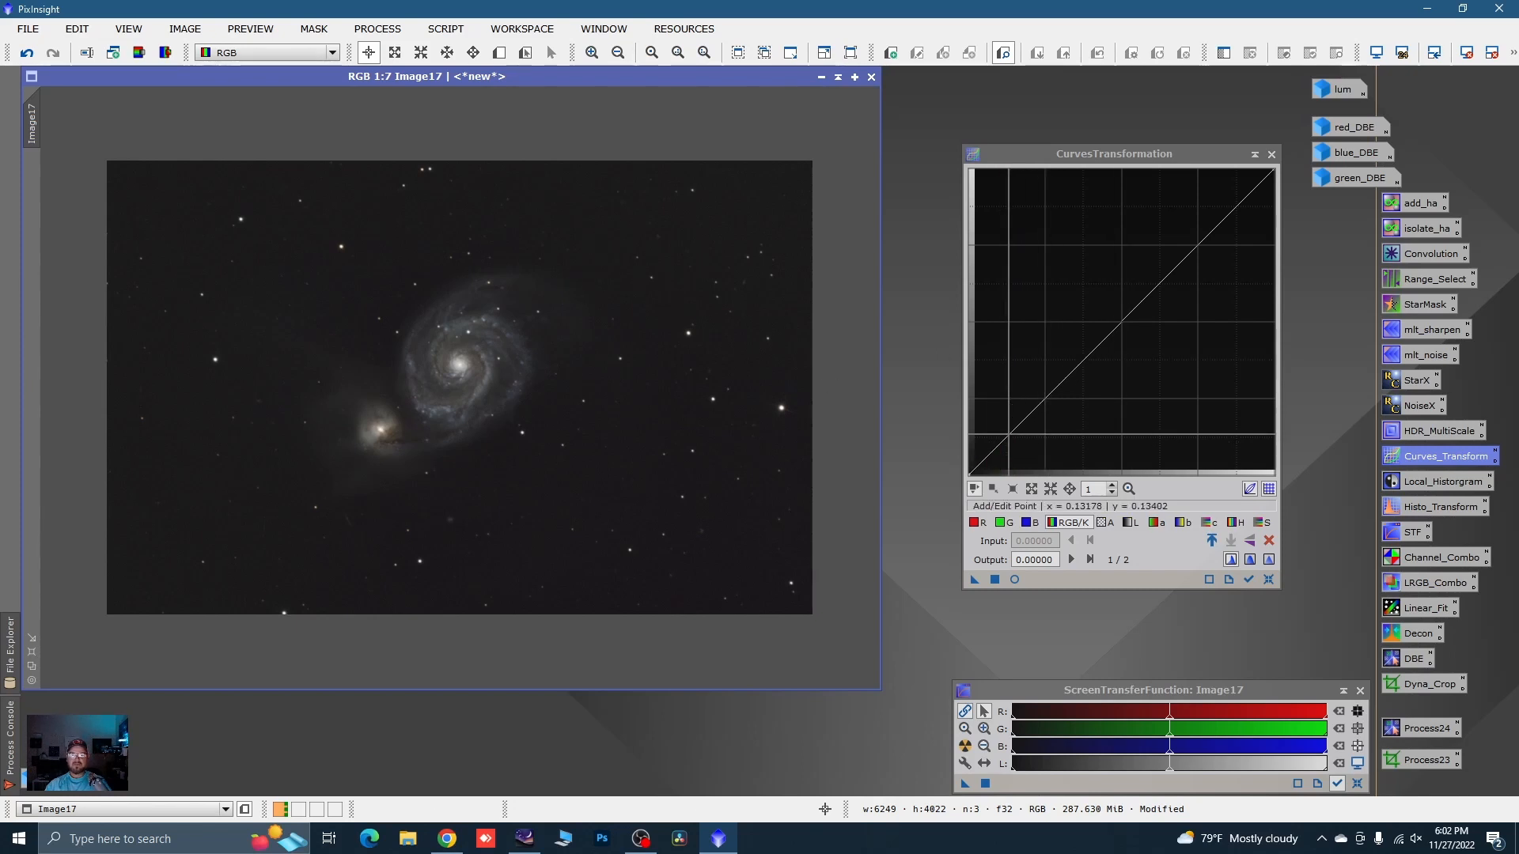
click(998, 447)
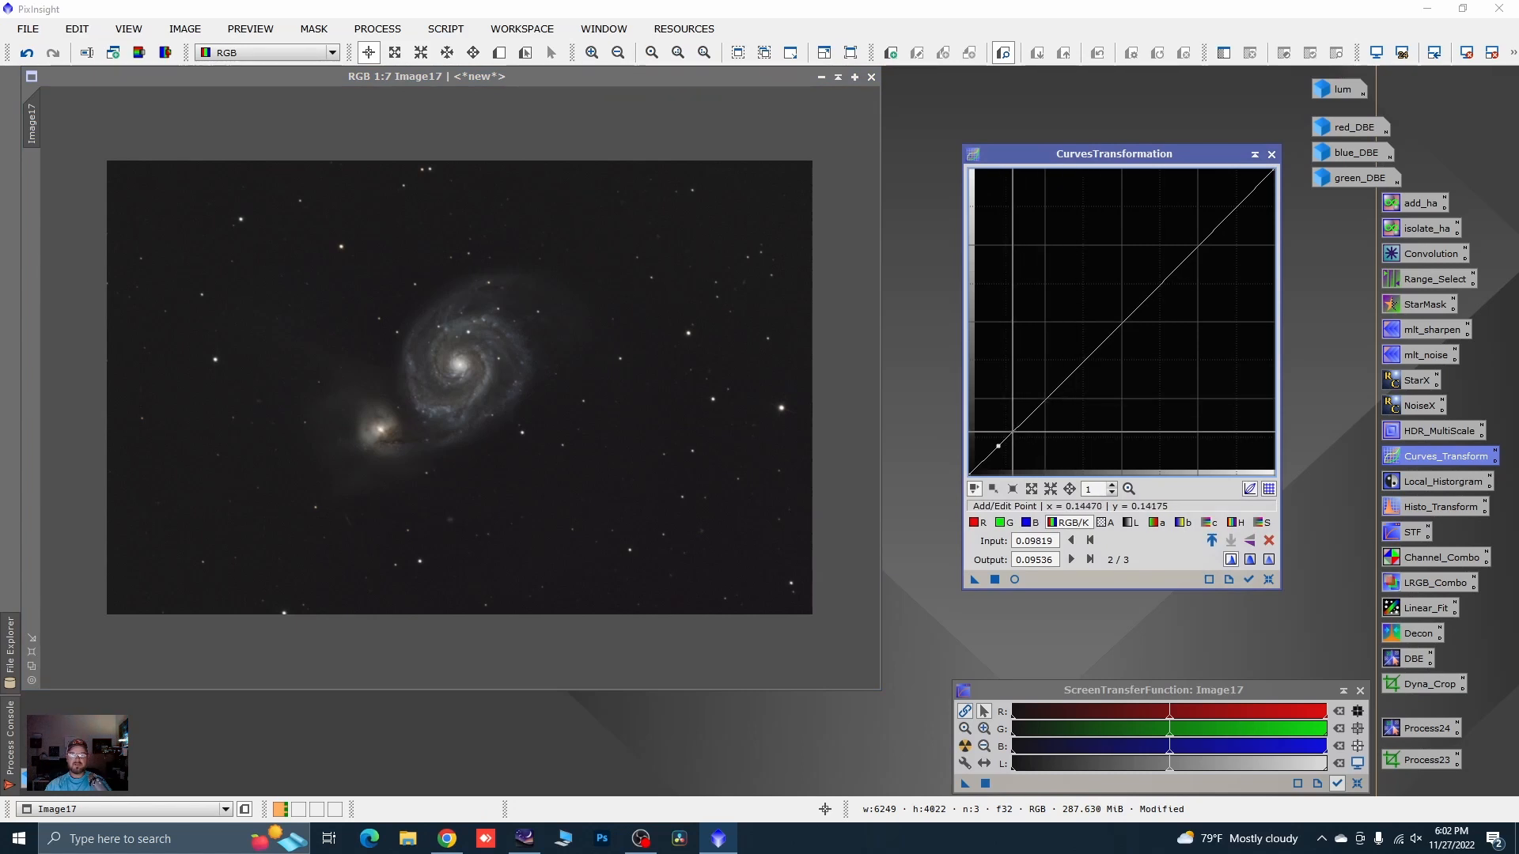
click(1014, 431)
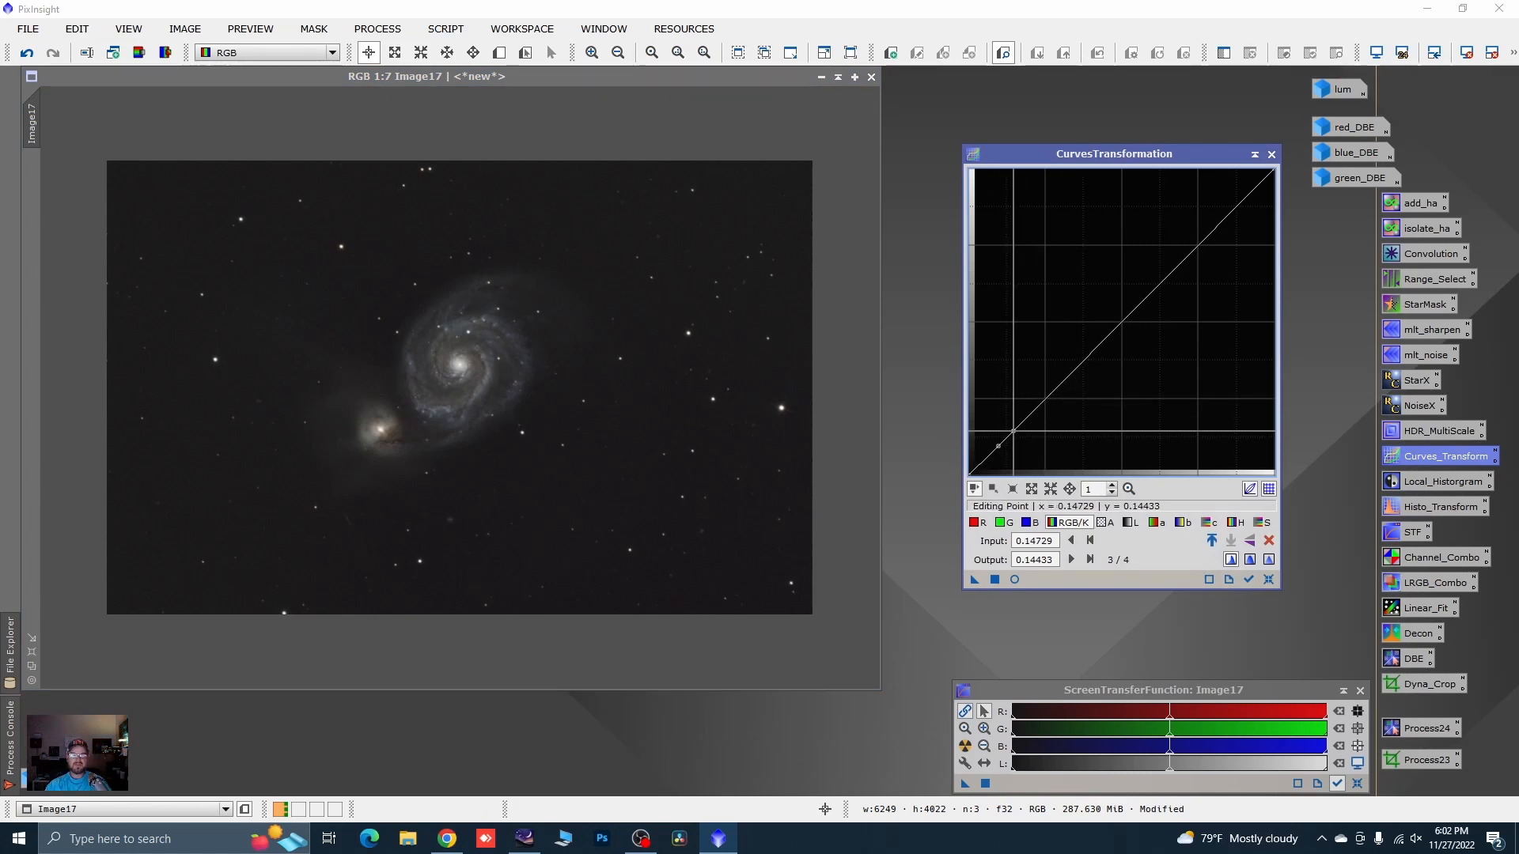
mouse_move(1013, 430)
mouse_down()
mouse_move(1036, 440)
mouse_move(1017, 427)
mouse_up()
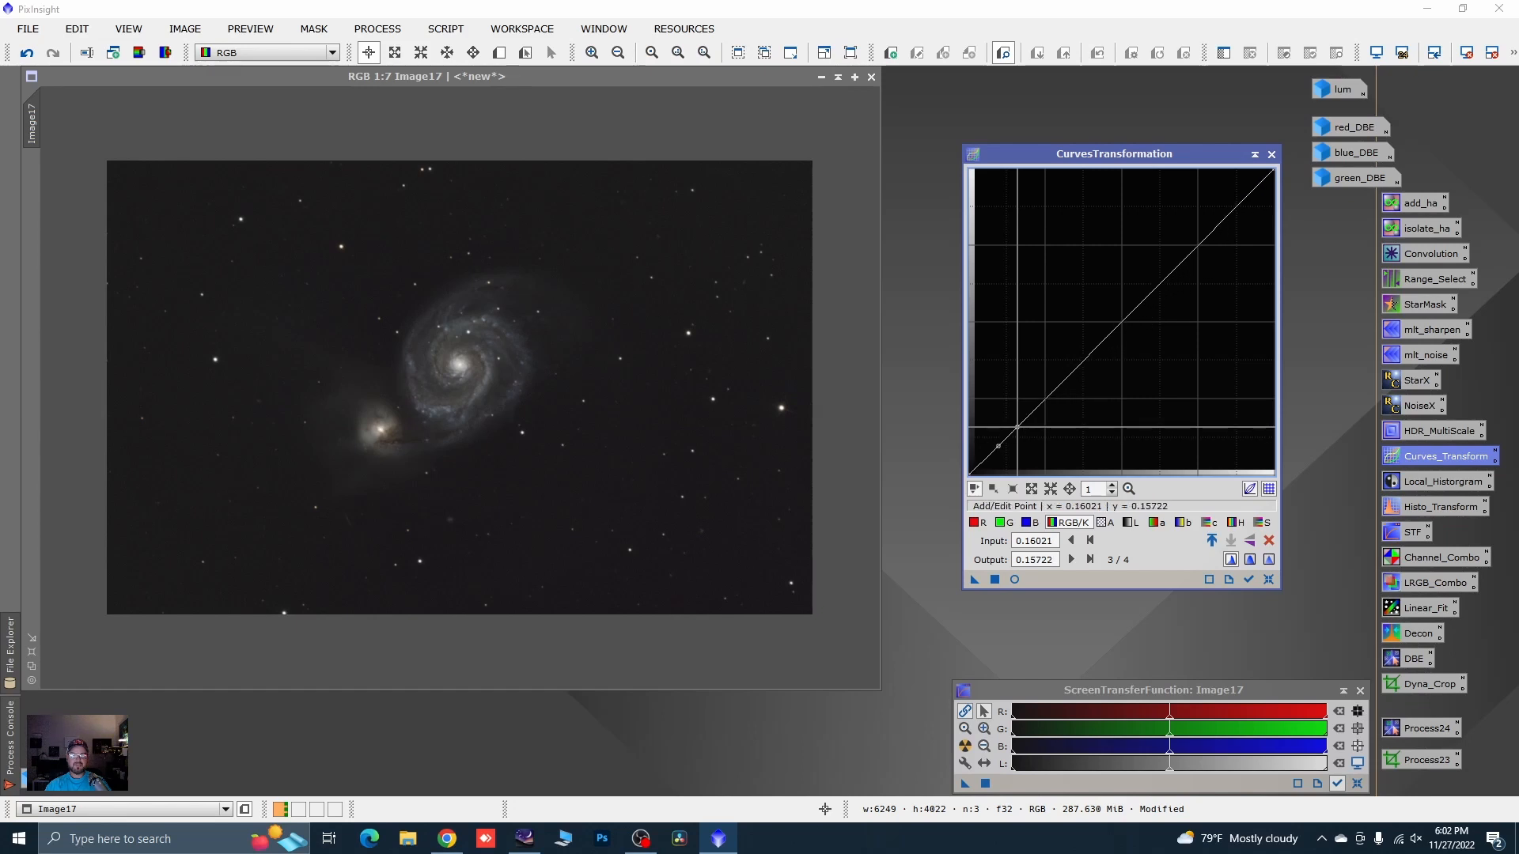
click(1269, 579)
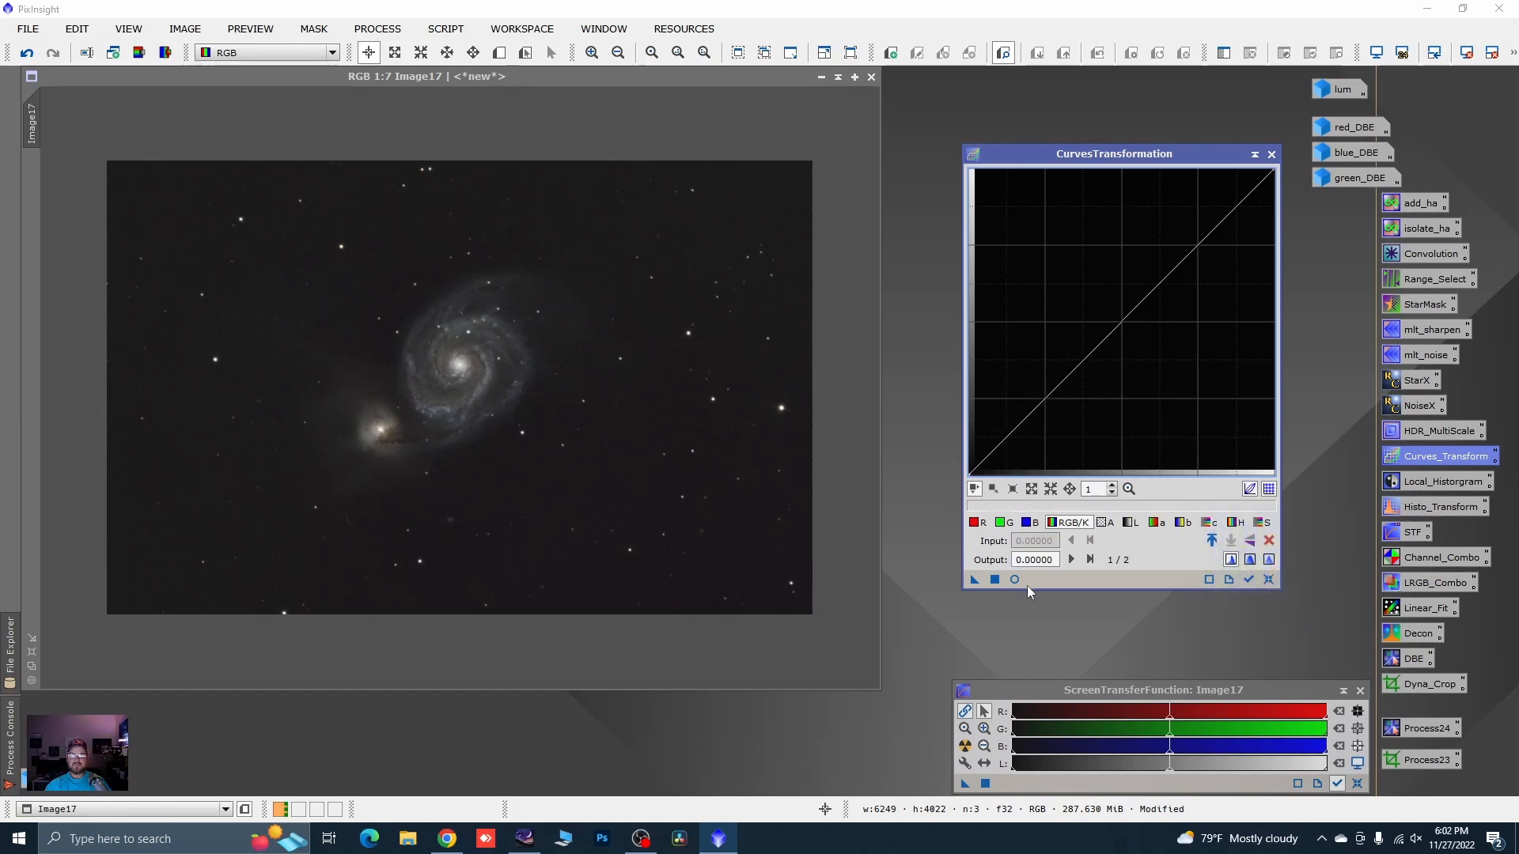
- With a real-time preview, anchor the RGB/K curve at input 0.10336, output 0.10052, and lift it at input 0.14729 to output 0.15979
click(1014, 579)
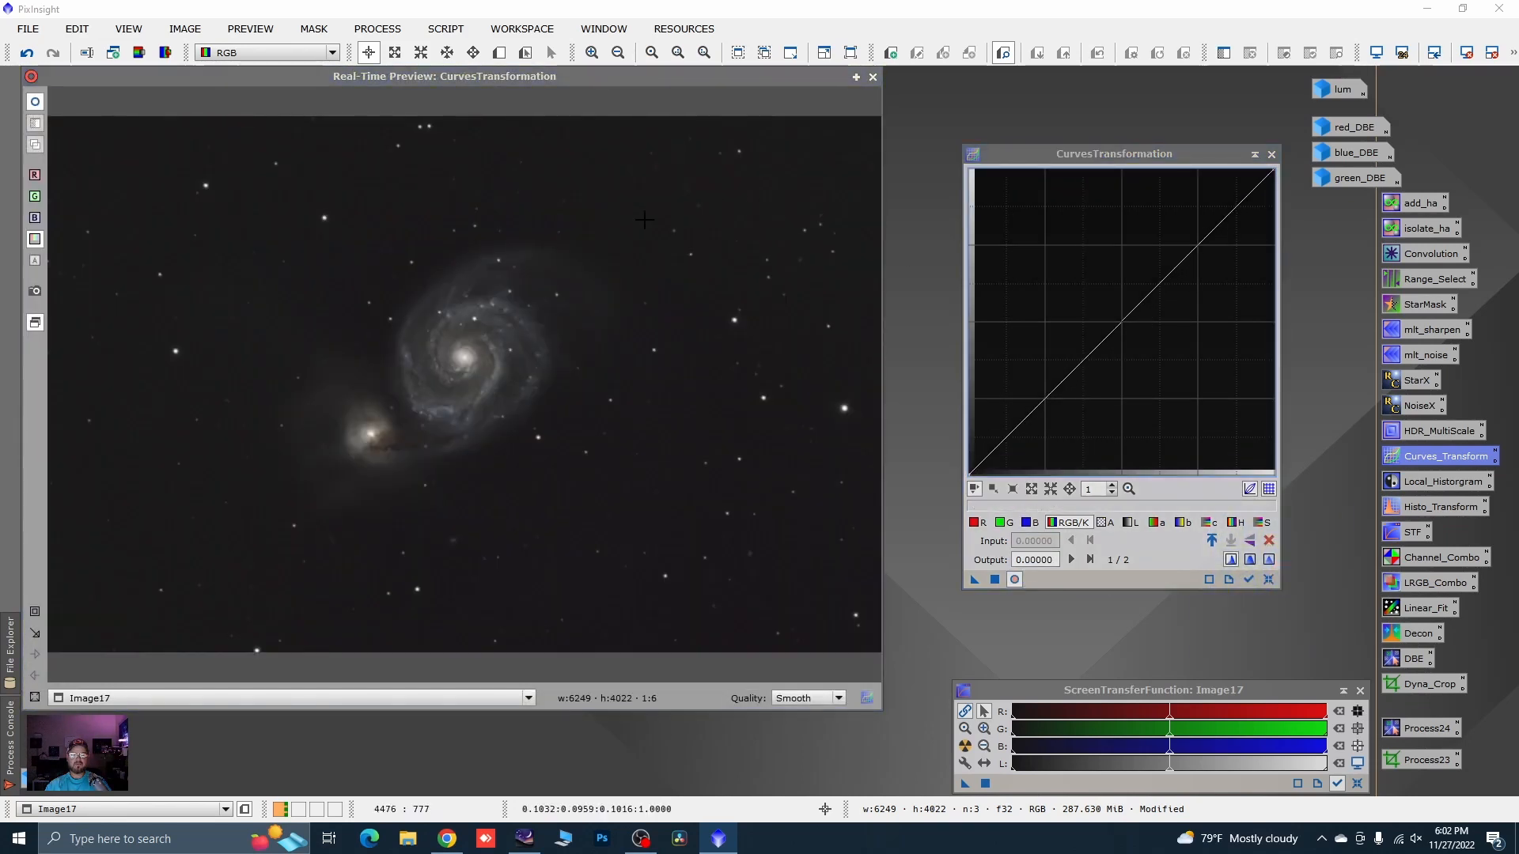
mouse_move(655, 214)
mouse_down()
mouse_move(602, 200)
mouse_move(630, 224)
mouse_up()
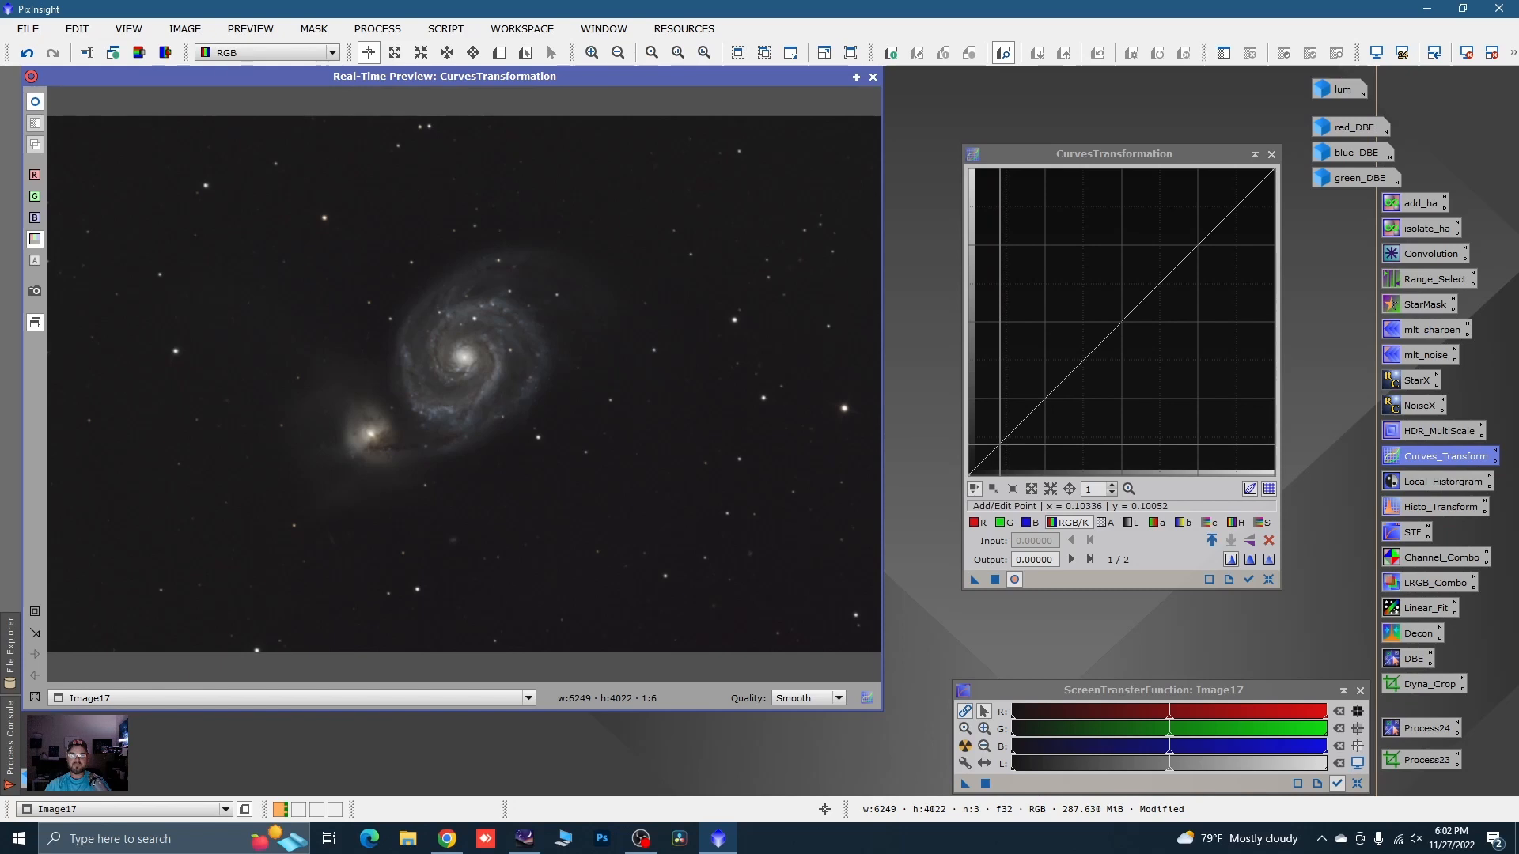
click(1000, 445)
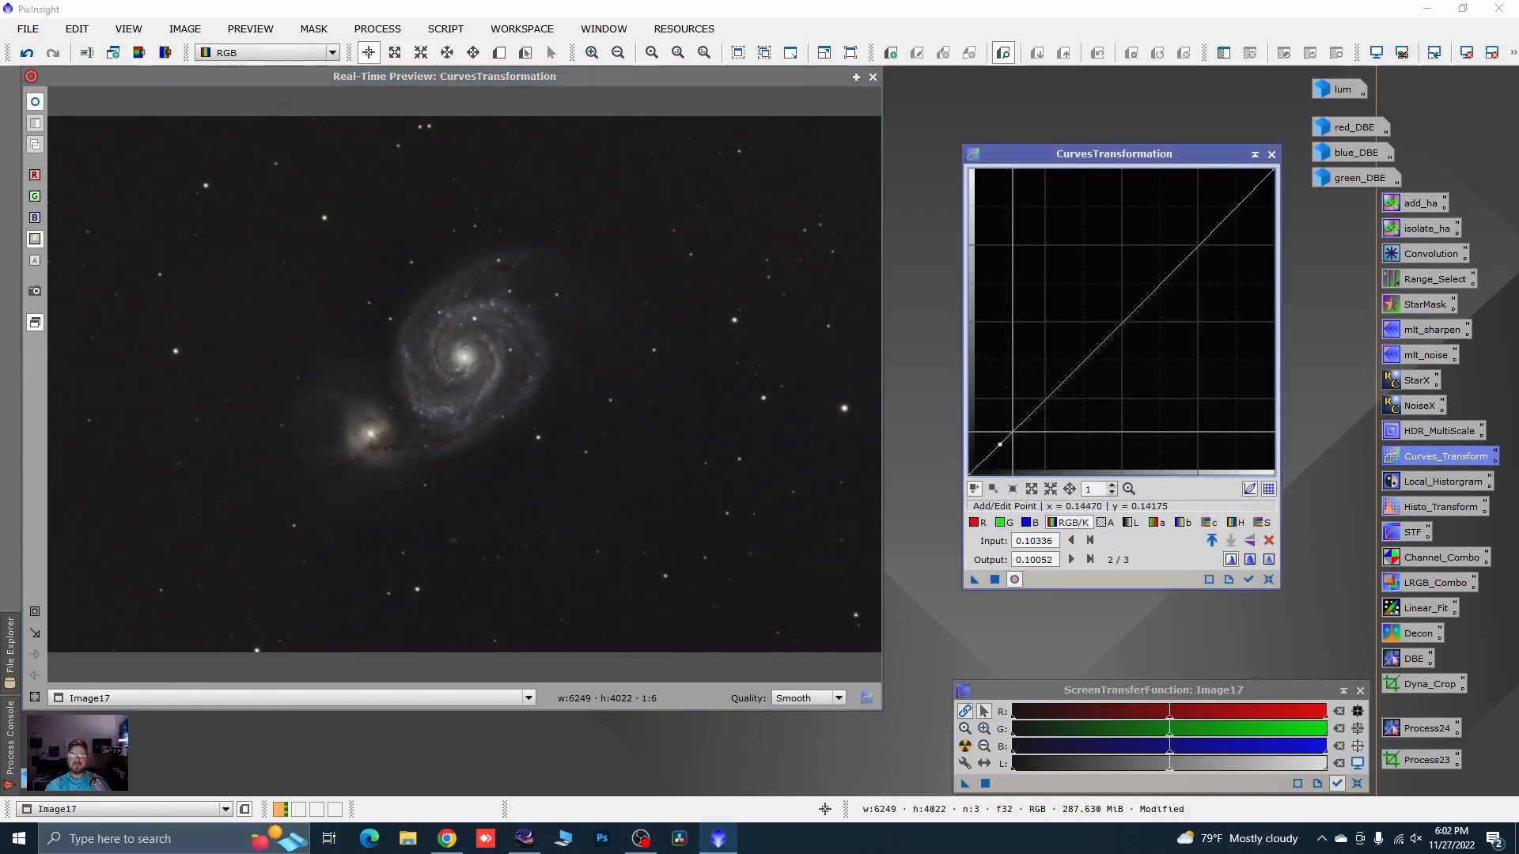
click(1014, 425)
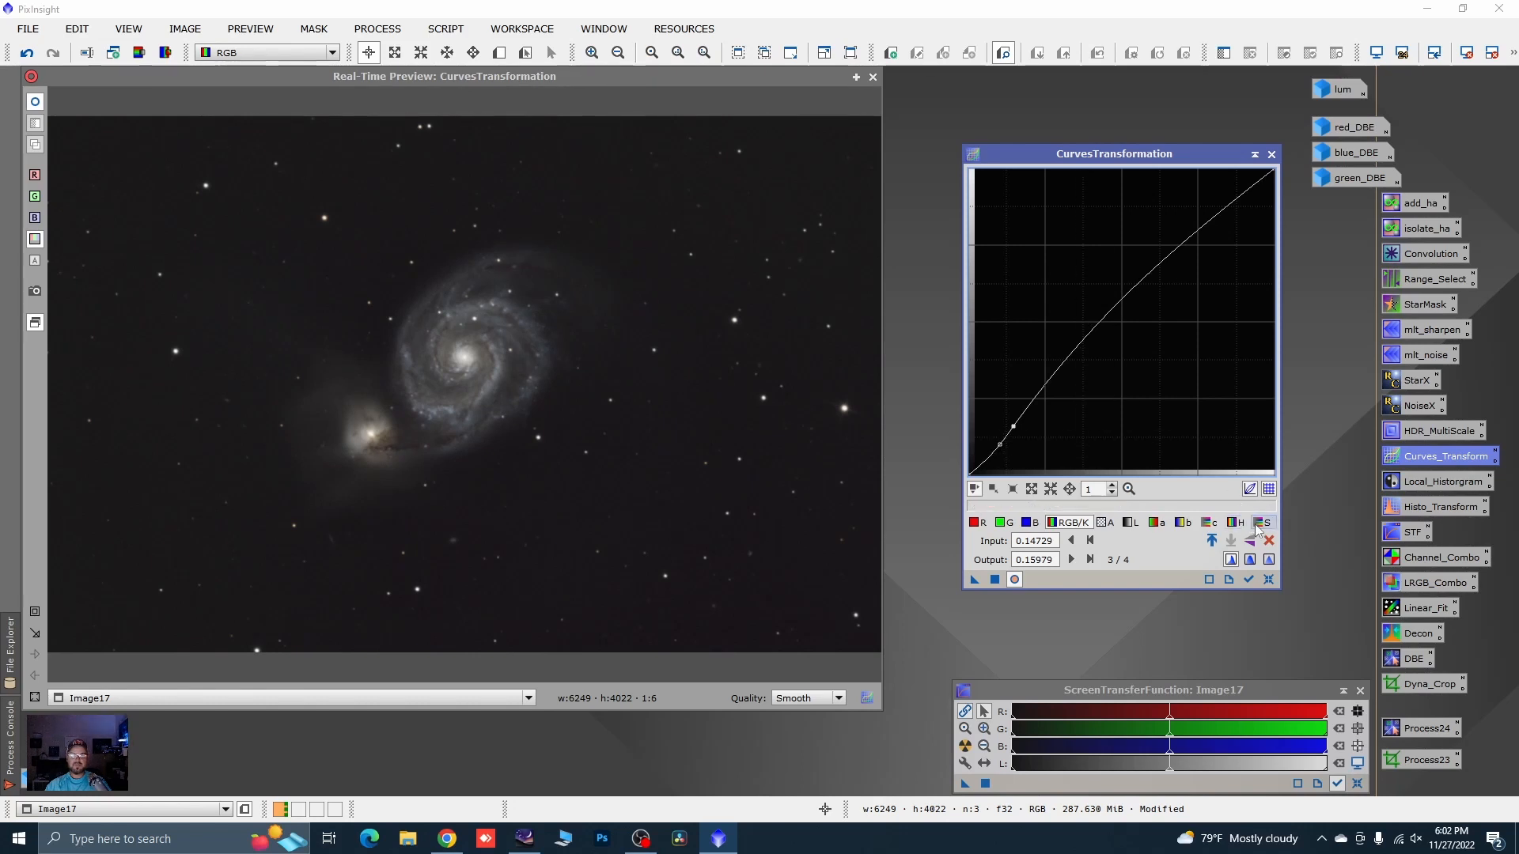
- Switch the curve editing to the saturation channel
click(1258, 523)
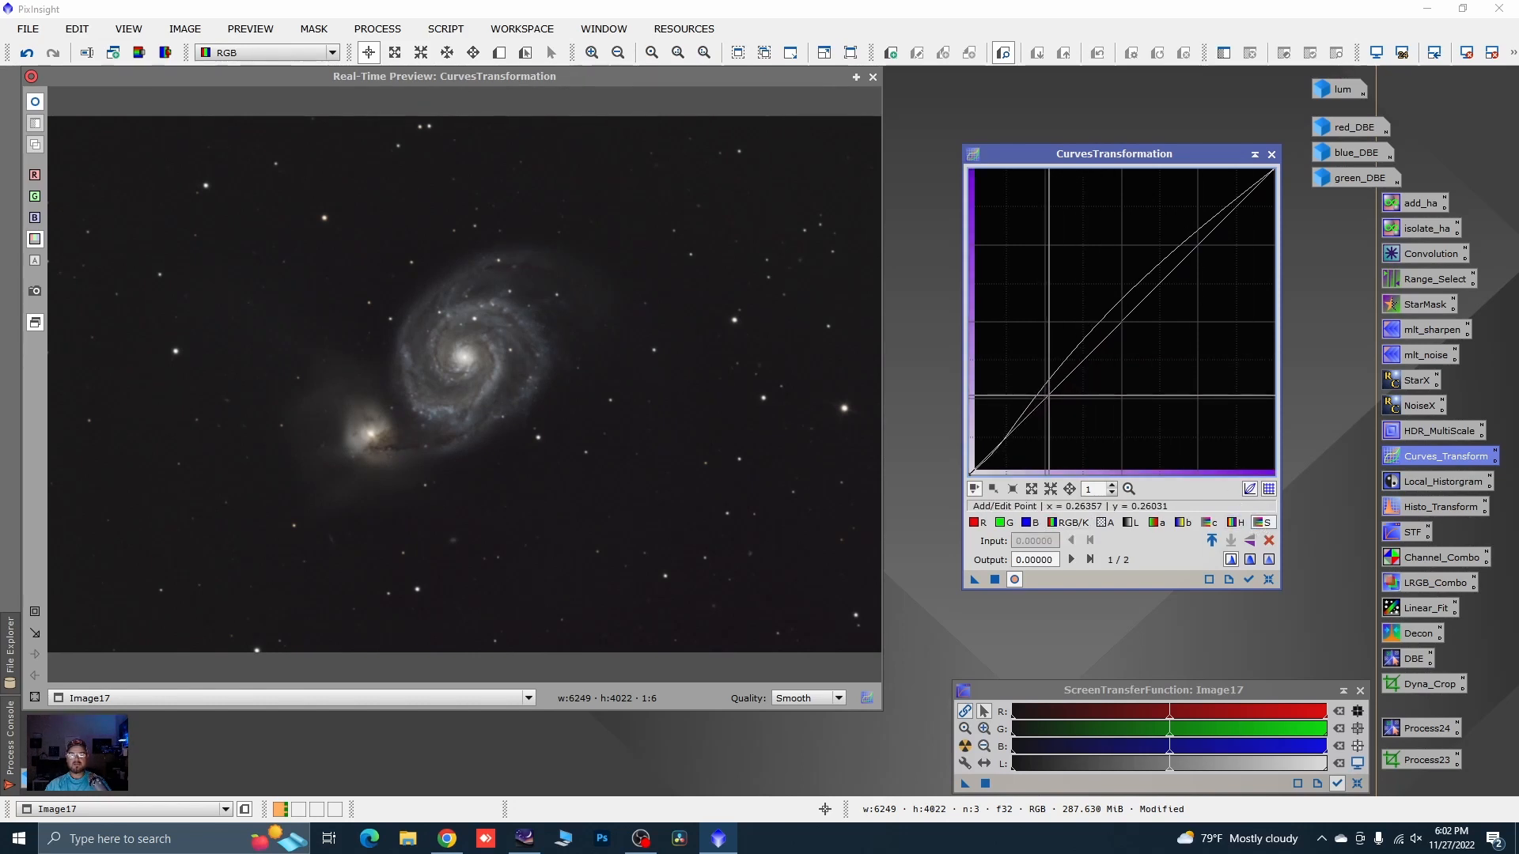
- Apply a saturation curve to Image17 with a point at about input 0.253, output 0.314, and reset the curves
drag(1050, 390, 1046, 379)
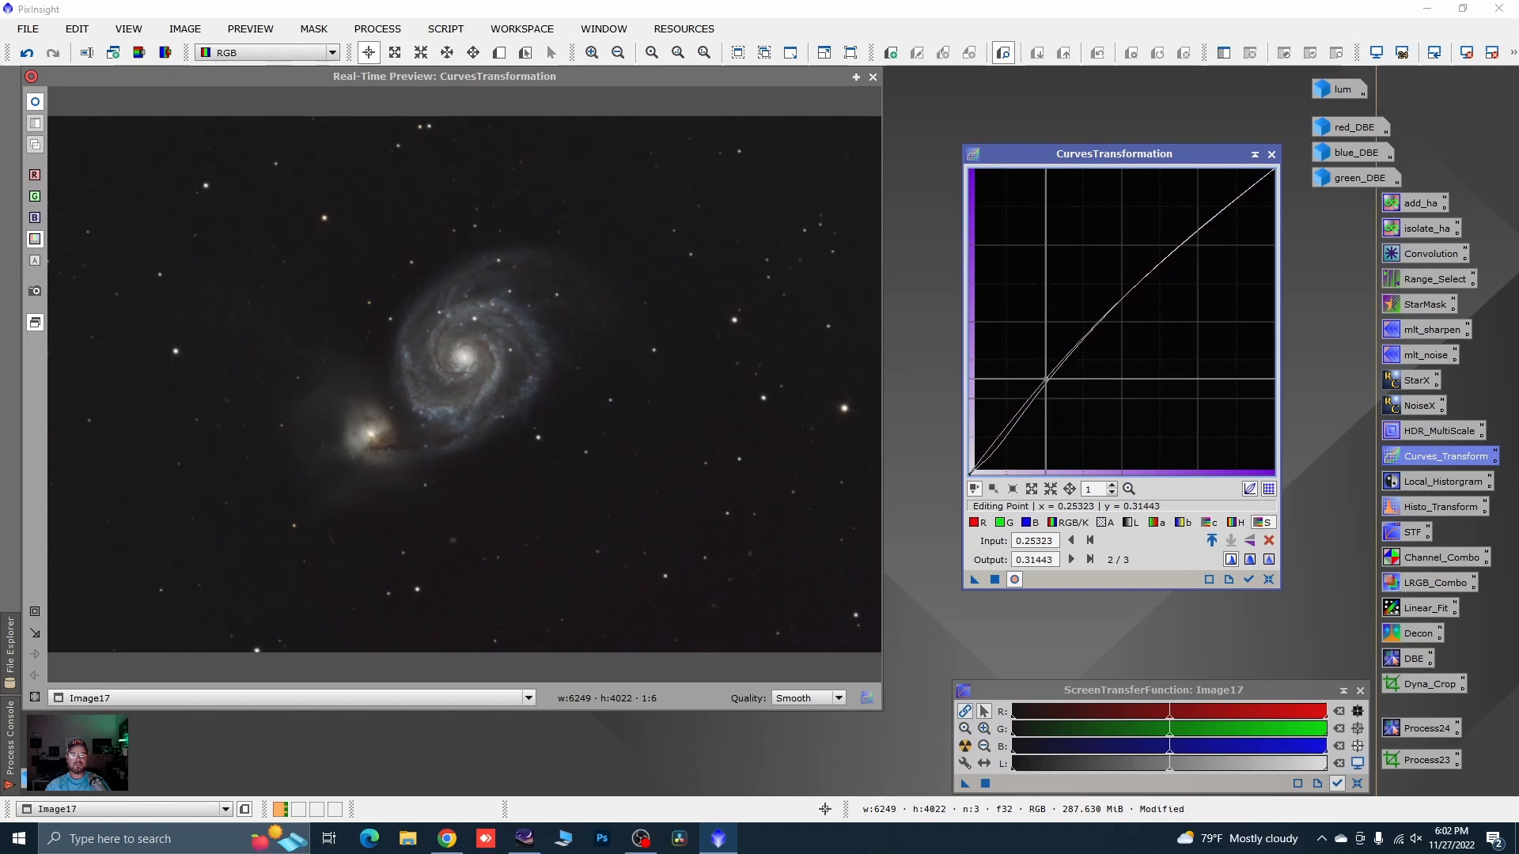
click(1008, 580)
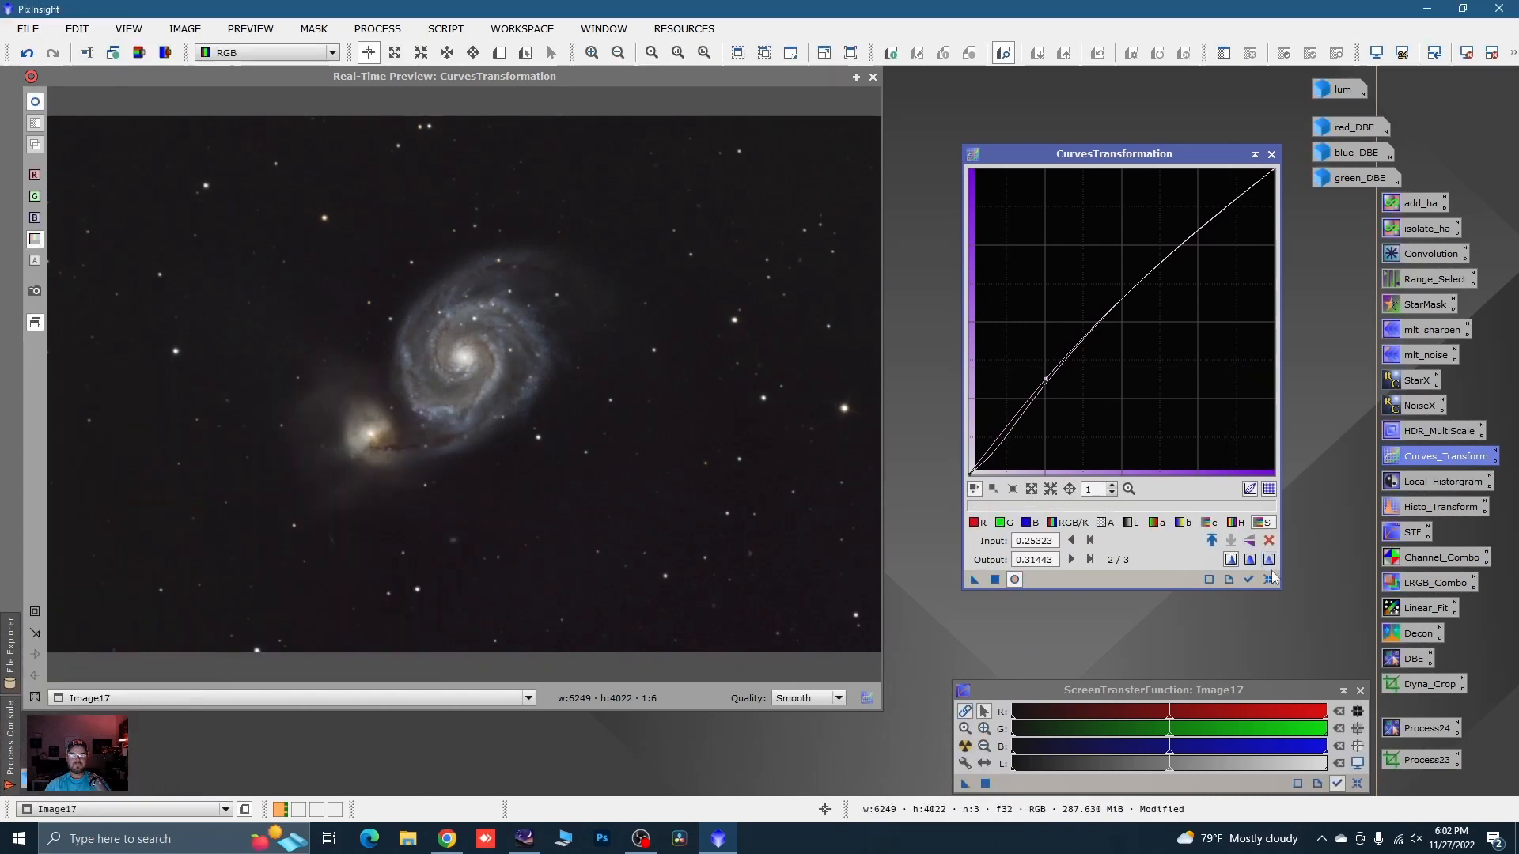
click(1269, 579)
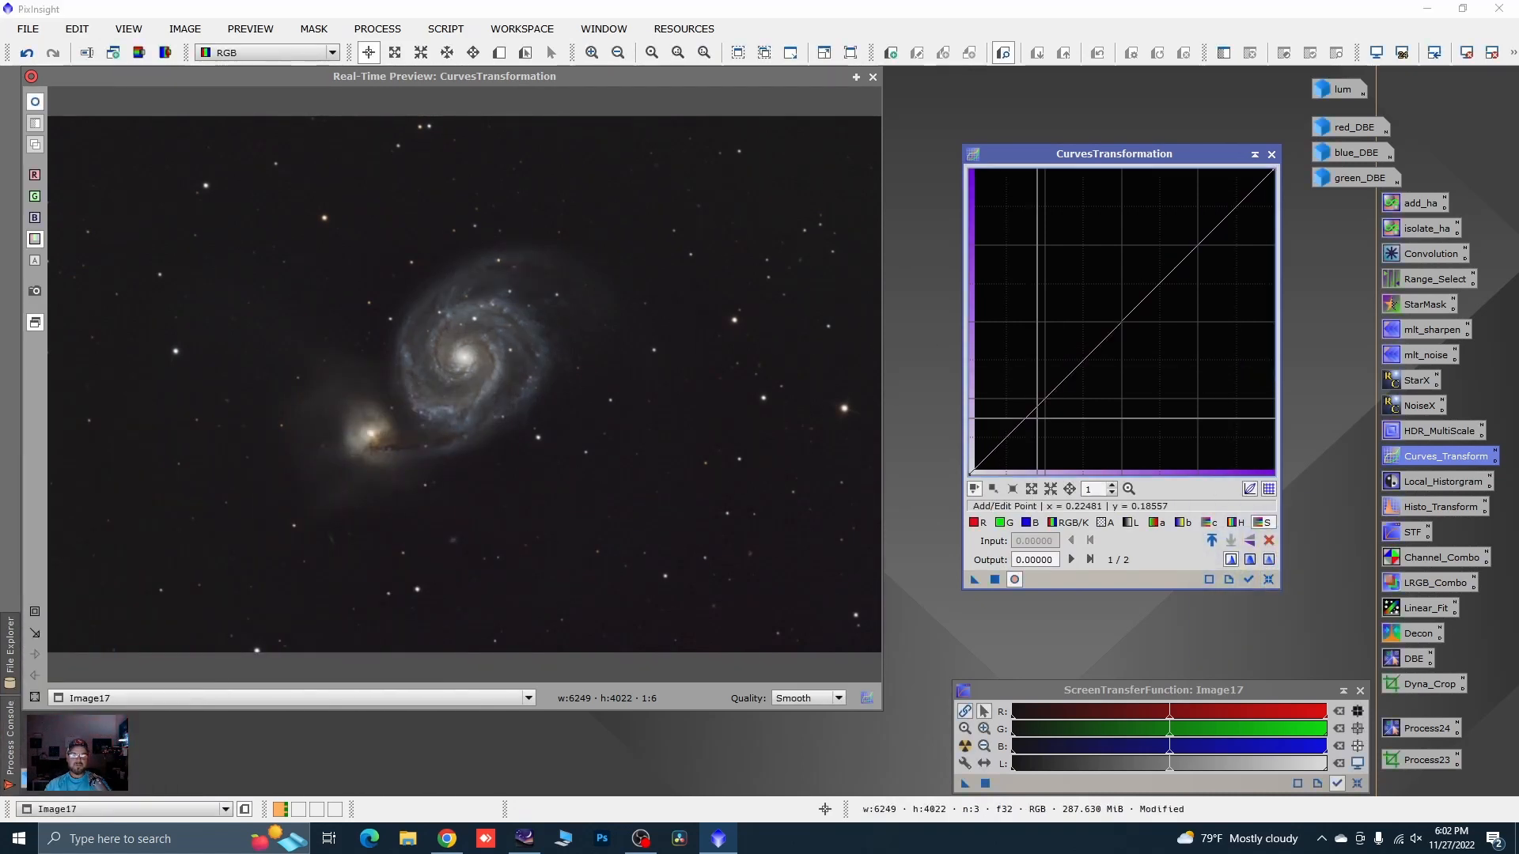
- Sample the sky background and anchor the RGB/K curve's shadows with points at about 0.114/0.111 and 0.138/0.141
click(691, 491)
drag(691, 490, 684, 507)
click(1066, 525)
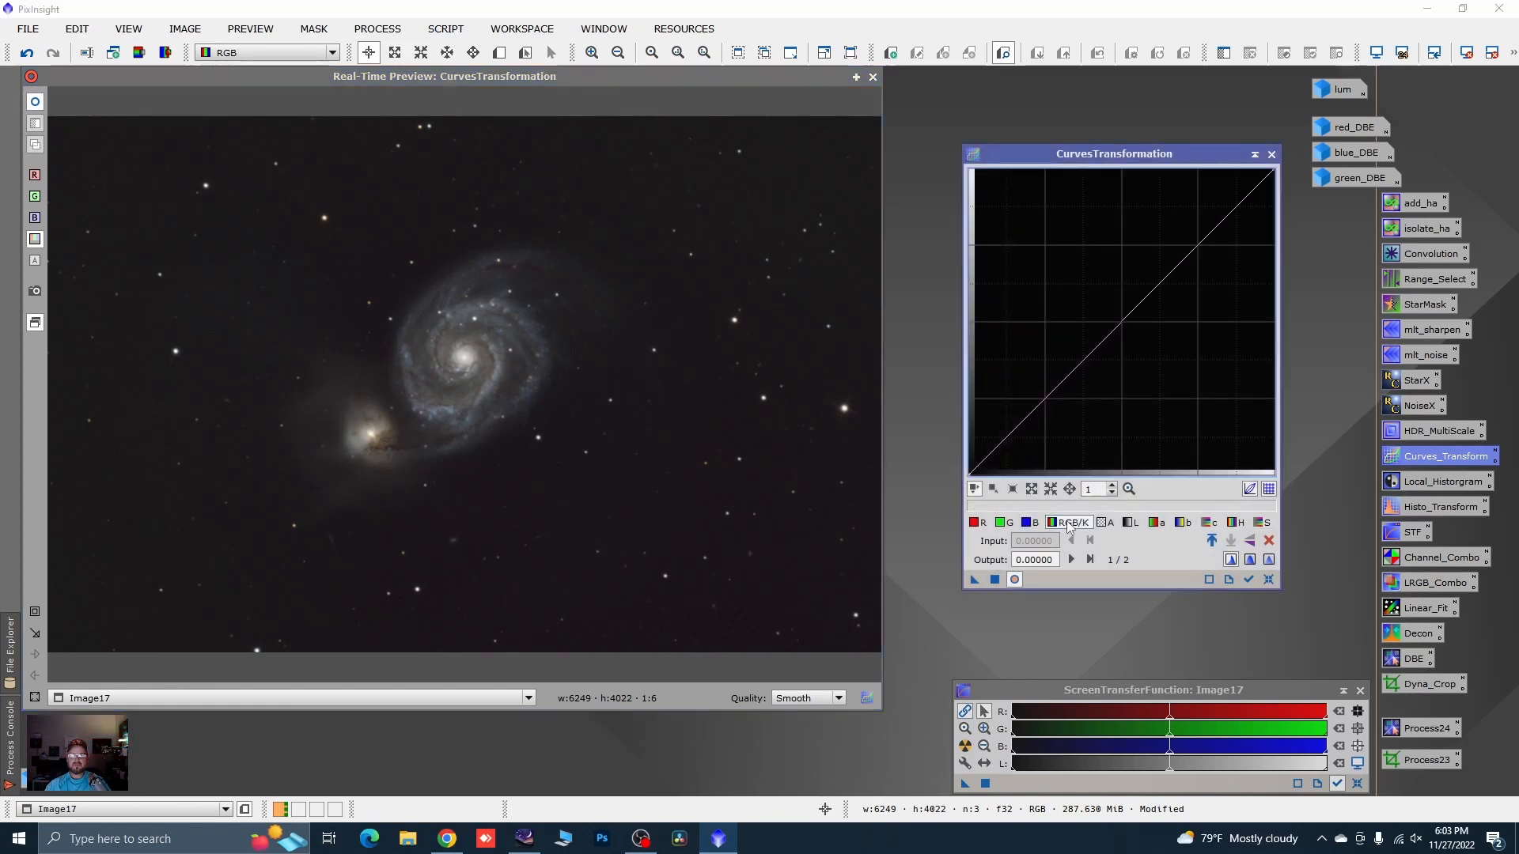
drag(754, 503, 732, 497)
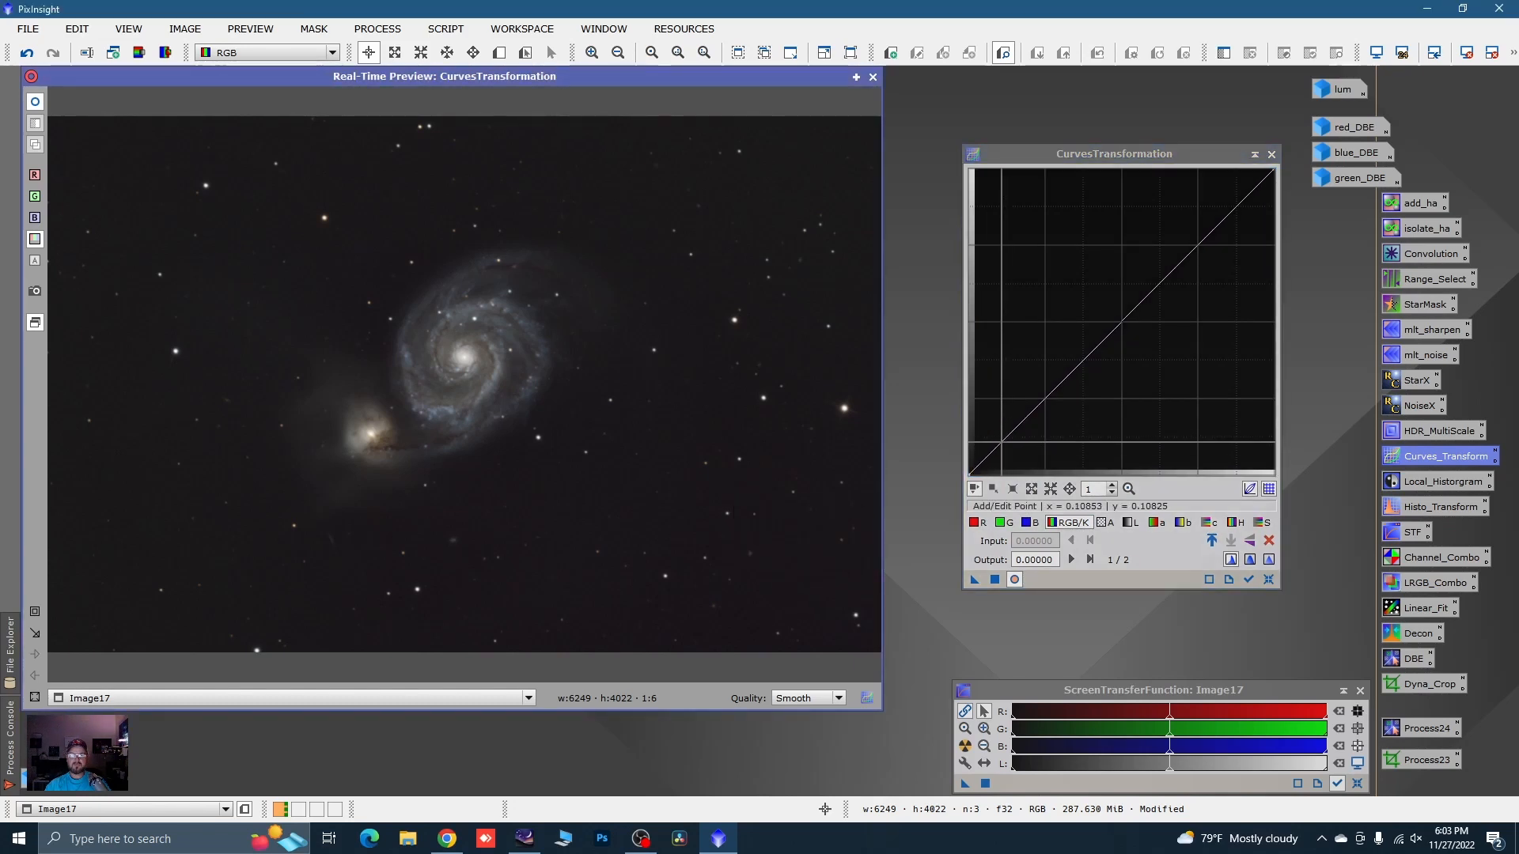
click(1003, 442)
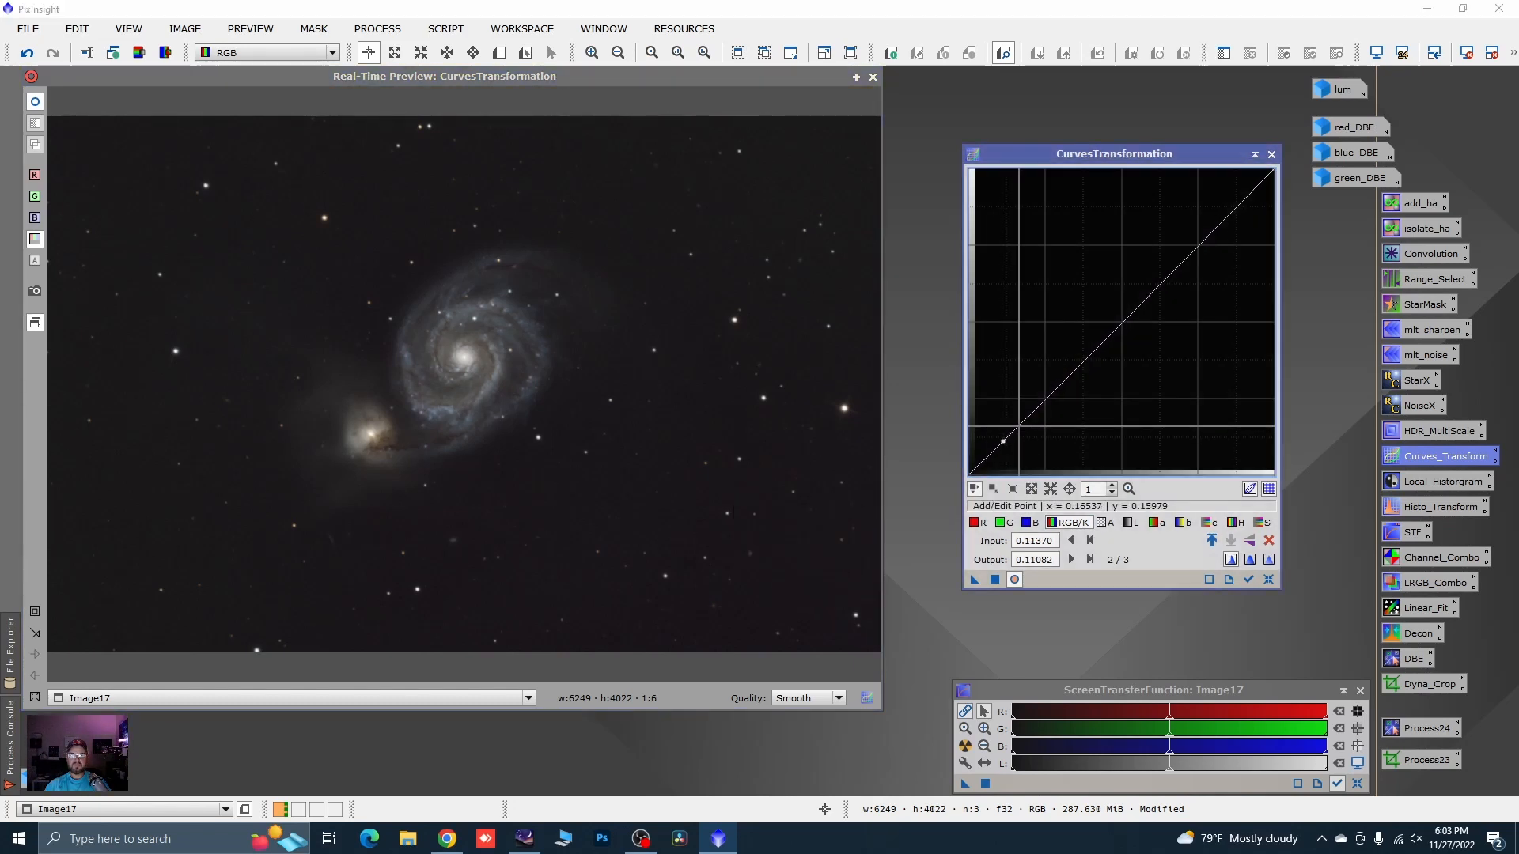
drag(616, 277, 587, 275)
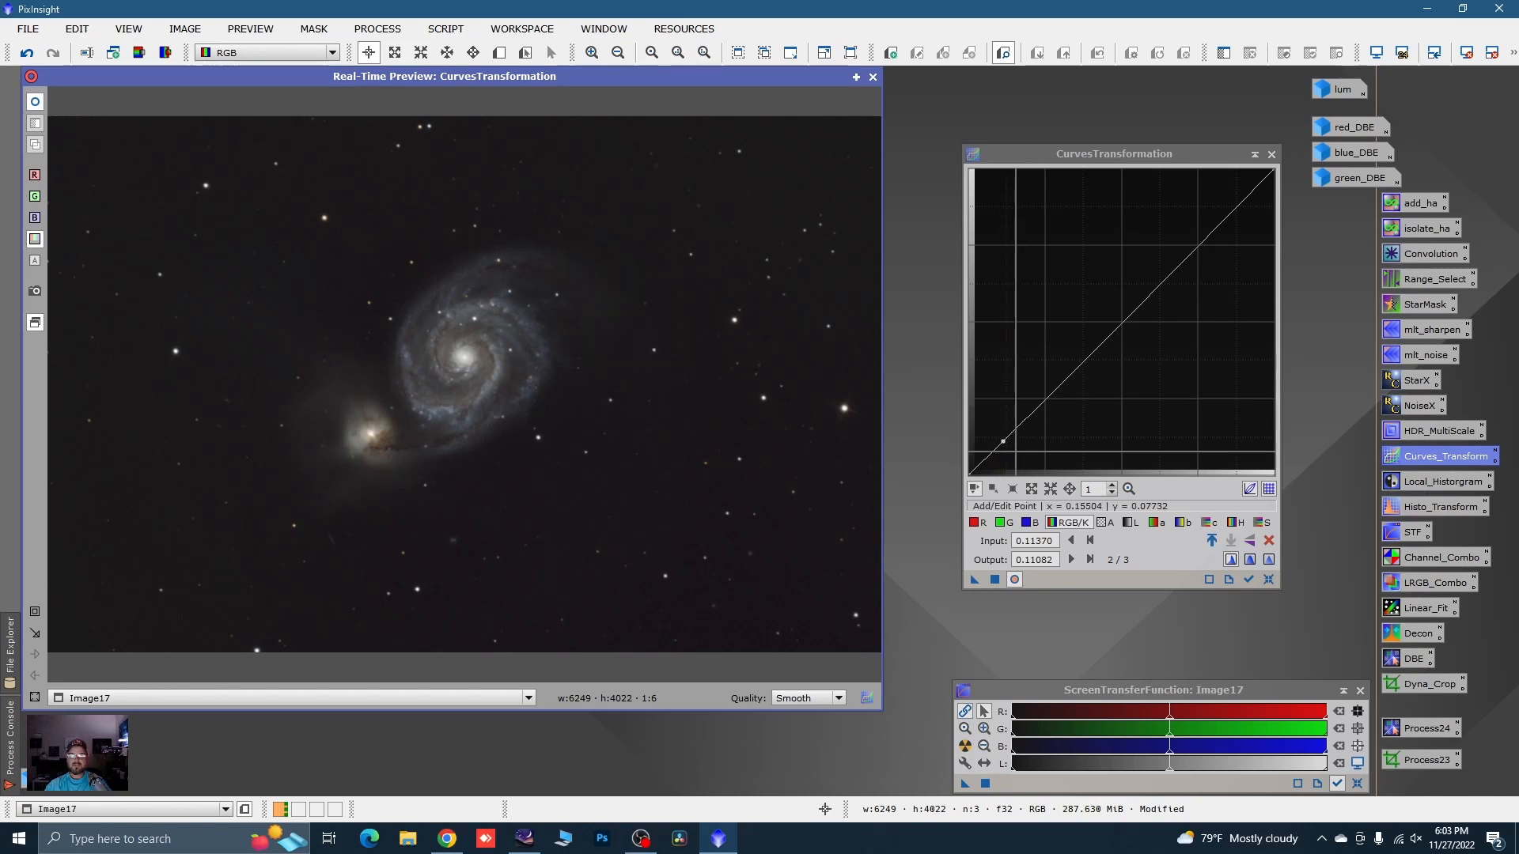
scroll(1016, 454, up, 2)
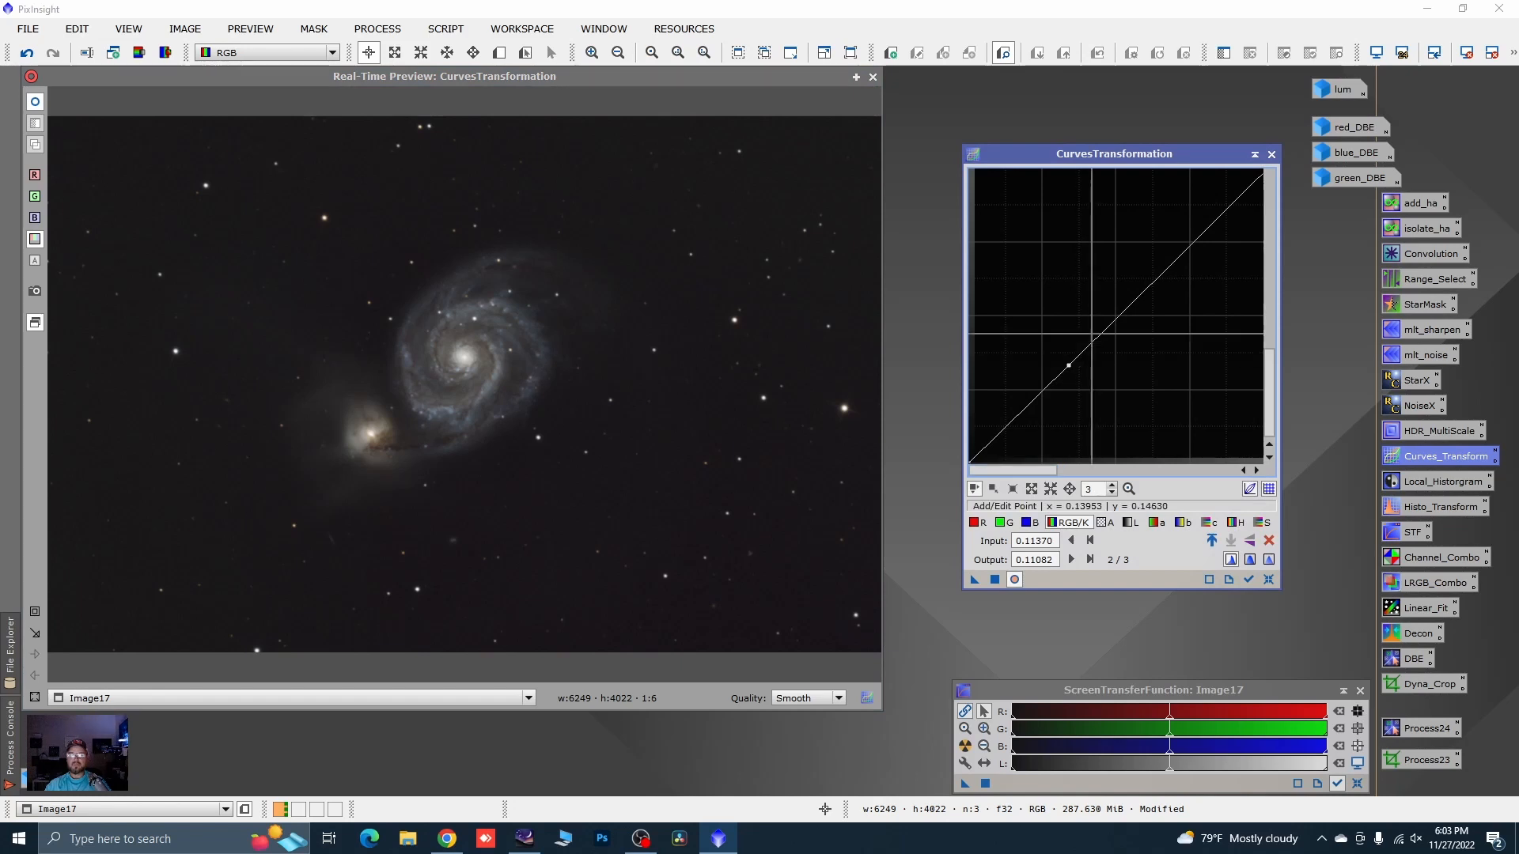
click(1092, 341)
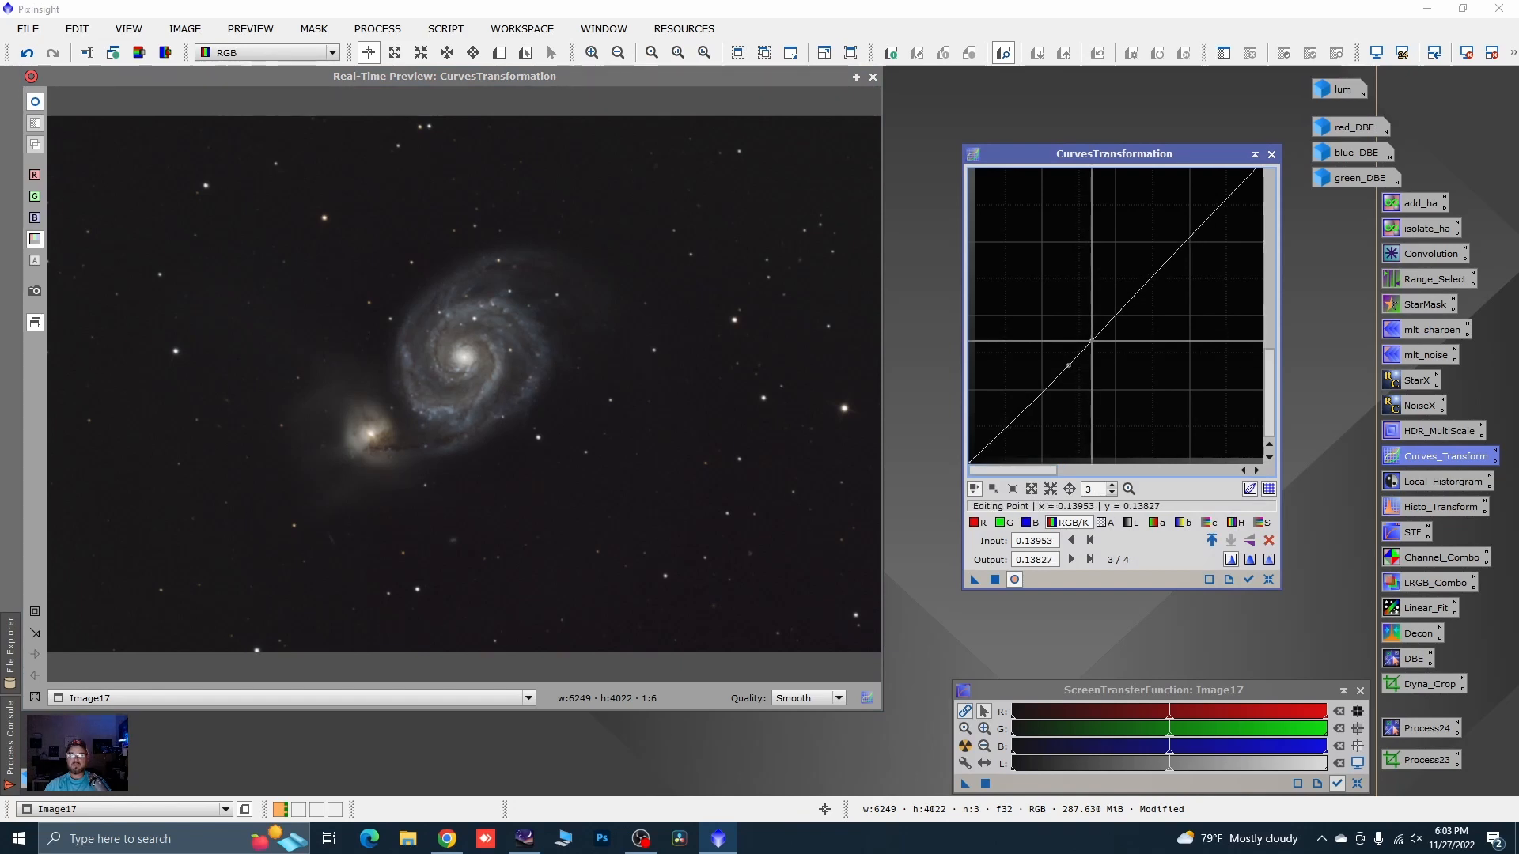
drag(1092, 341, 1091, 338)
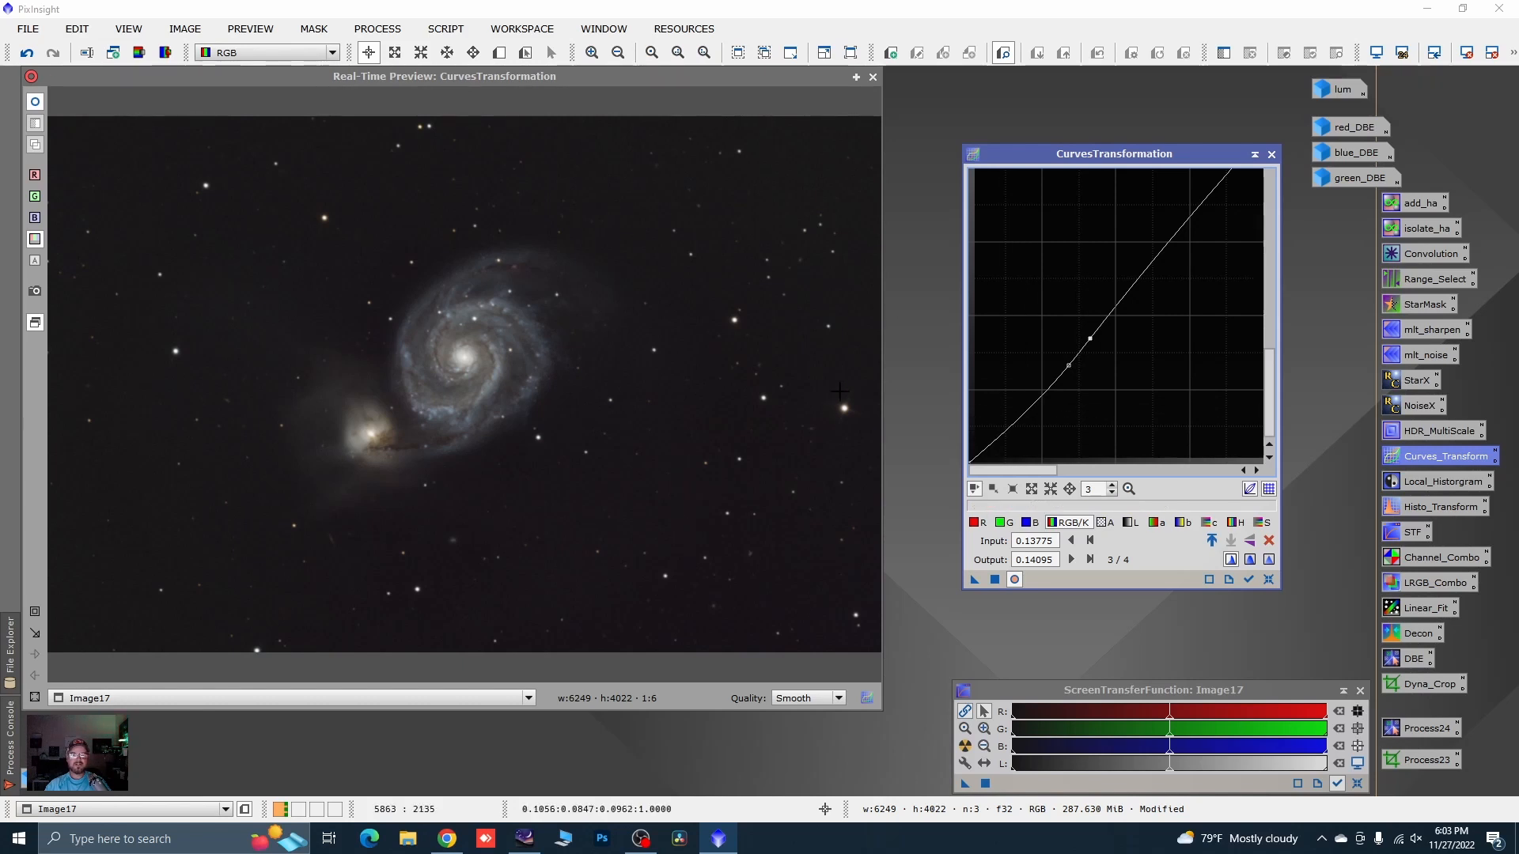
- Sample the galaxy's brightness and raise the RGB/K curve to about 0.451 at input 0.364
scroll(1041, 415, down, 2)
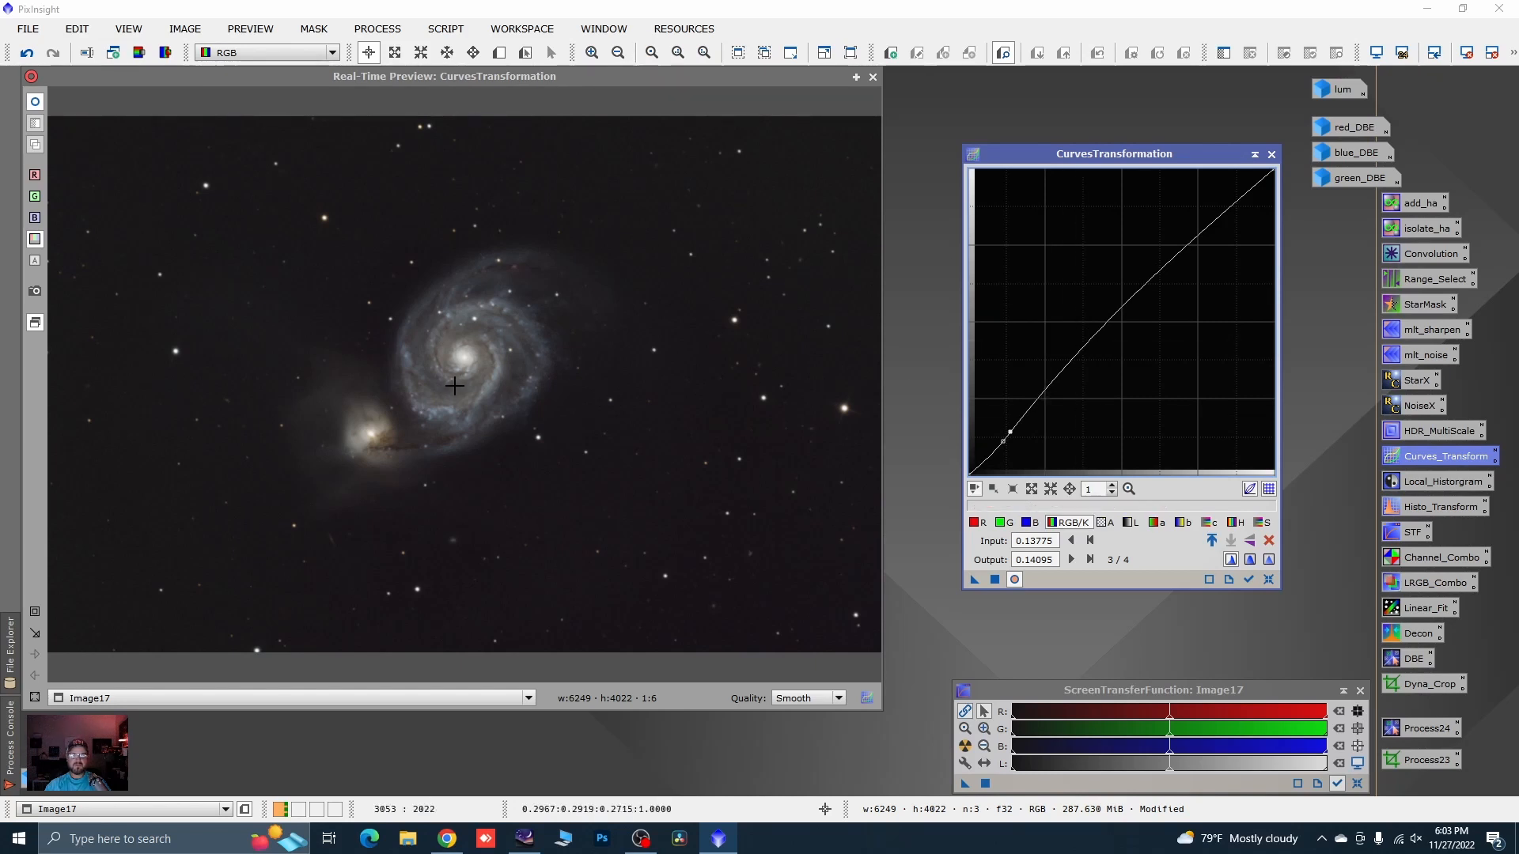
click(488, 352)
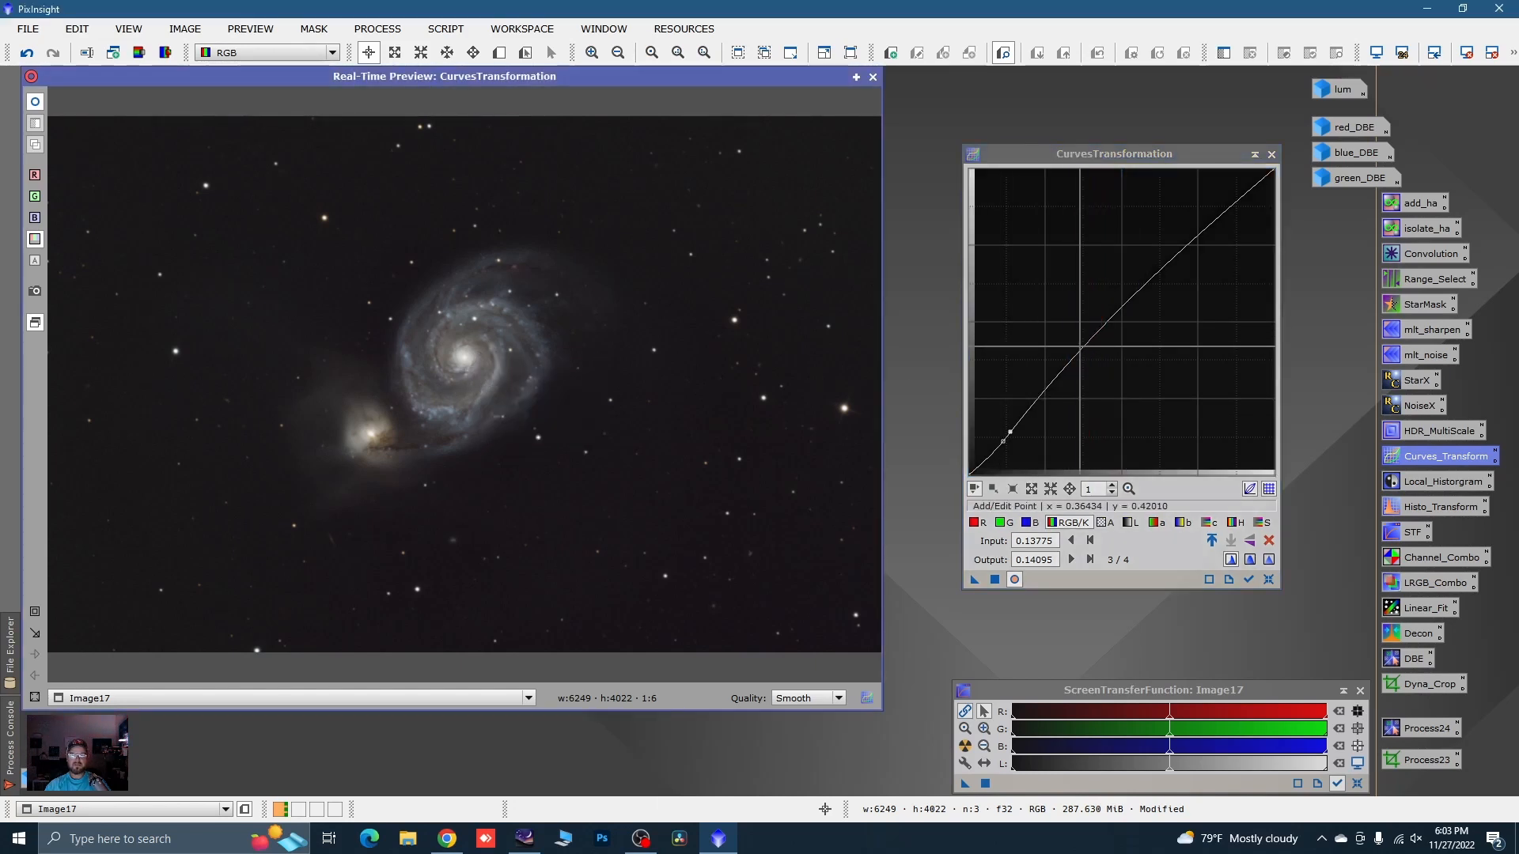
drag(1082, 346, 1079, 337)
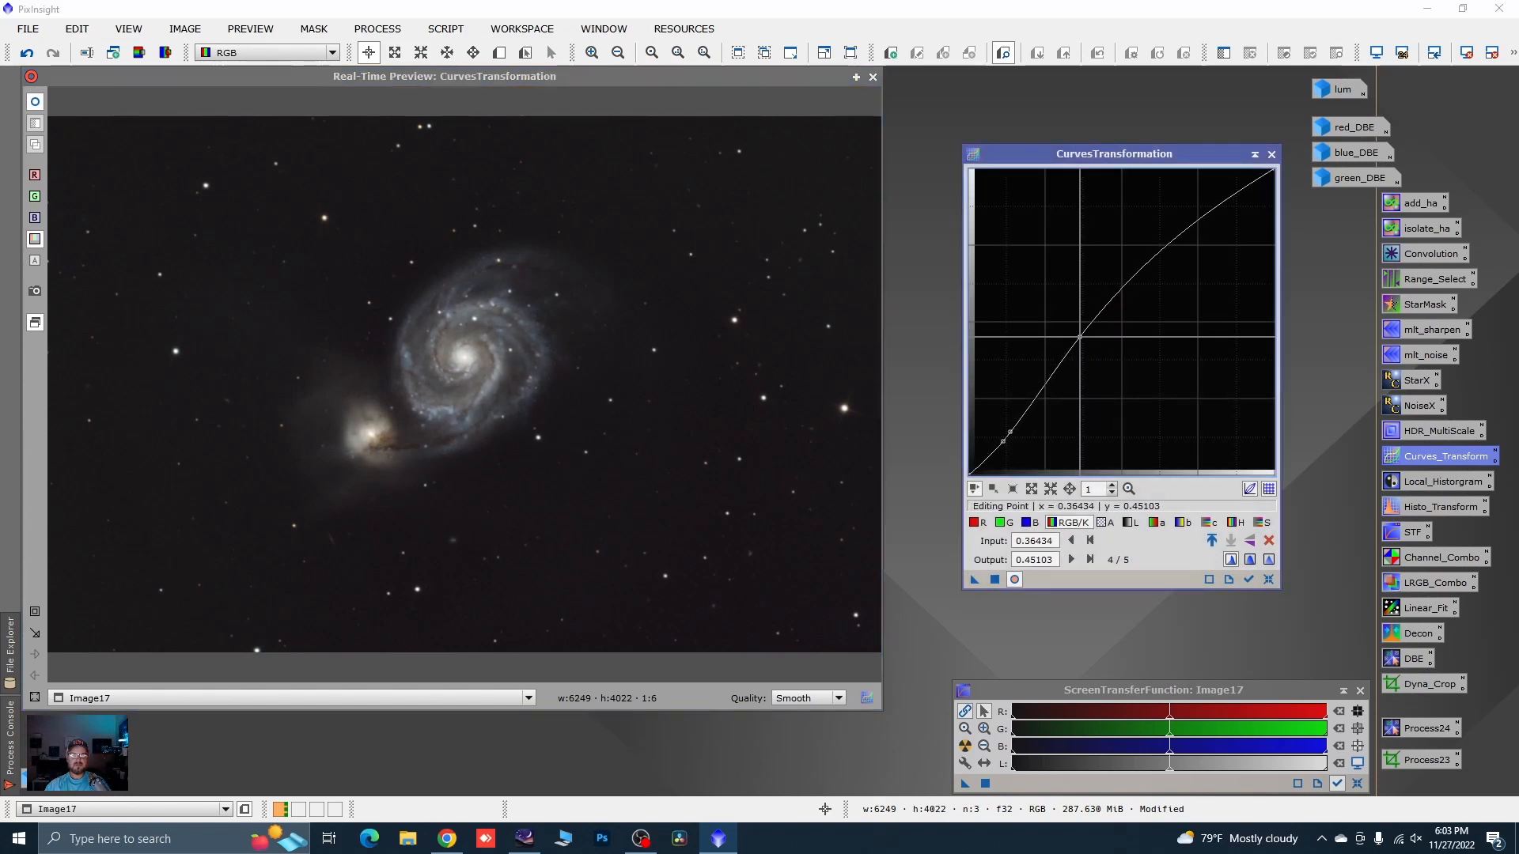
- Add a saturation point at about input 0.326, output 0.405, and apply the curves to Image17 before resetting them
click(1257, 524)
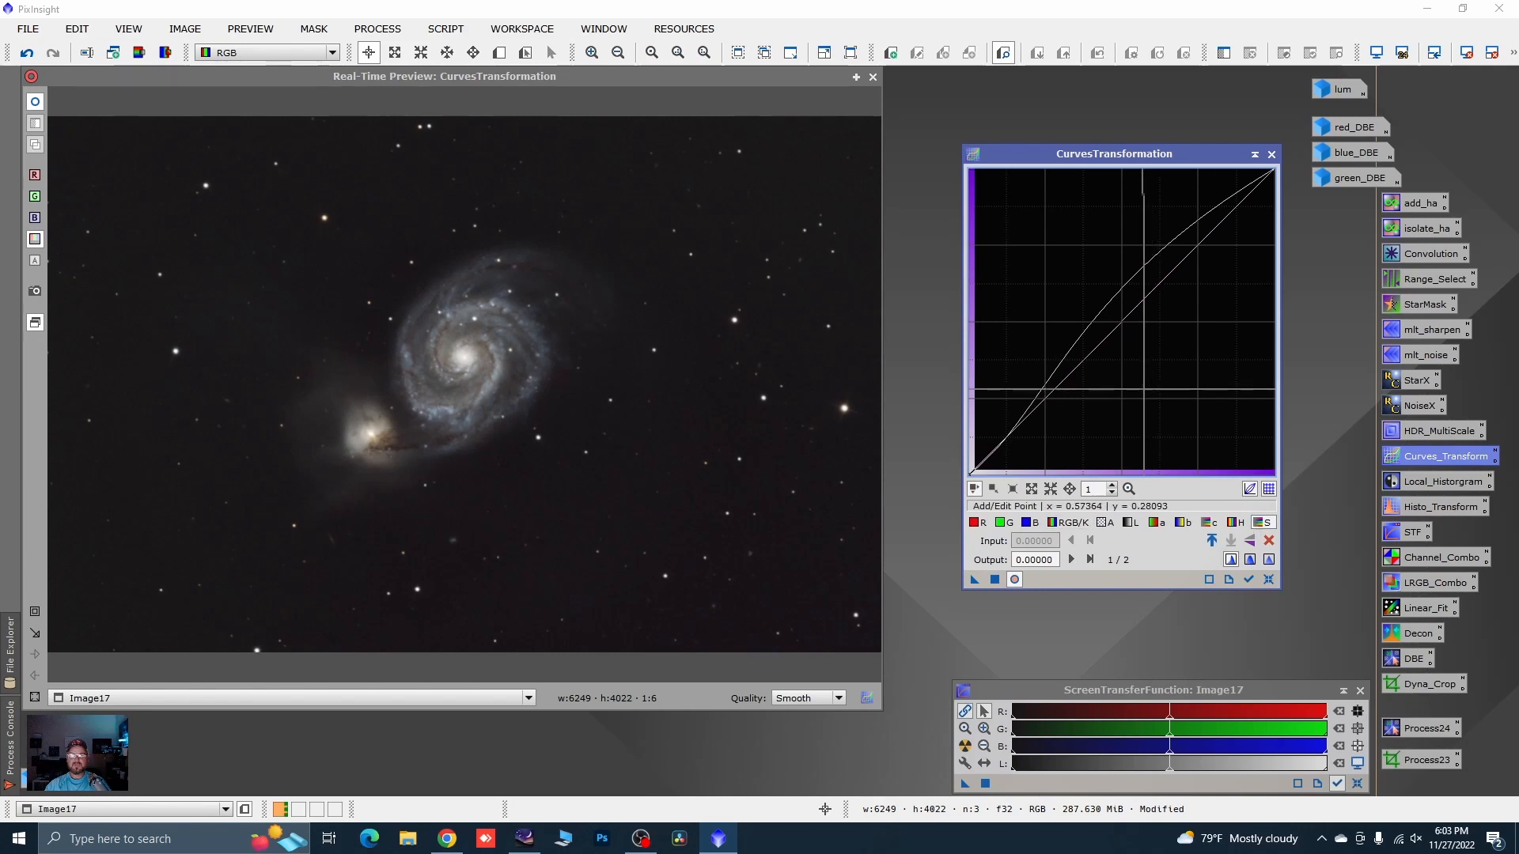
drag(1076, 368, 1068, 351)
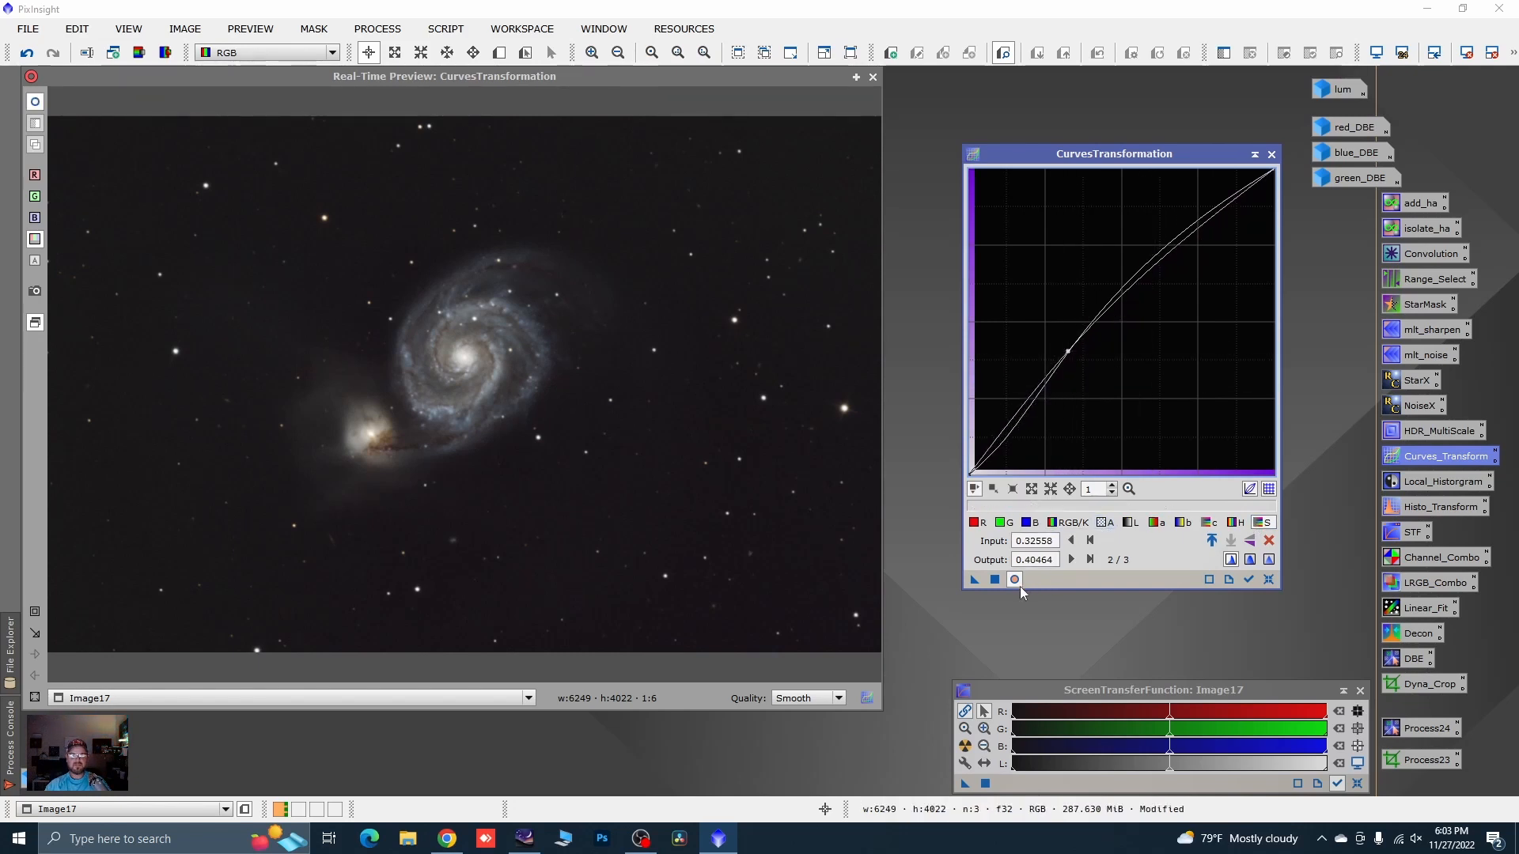
click(994, 581)
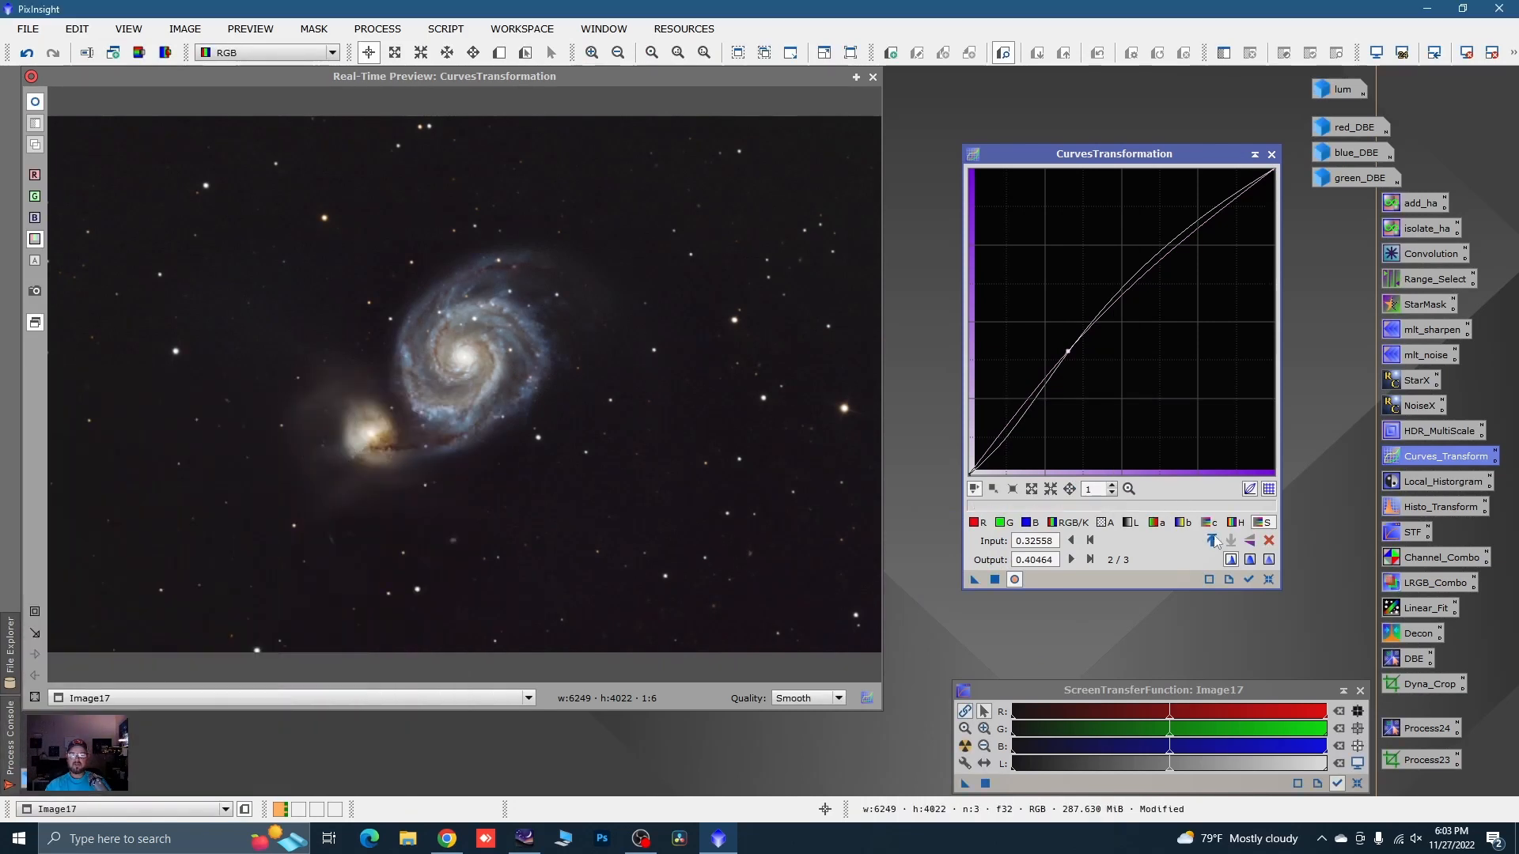
click(1269, 581)
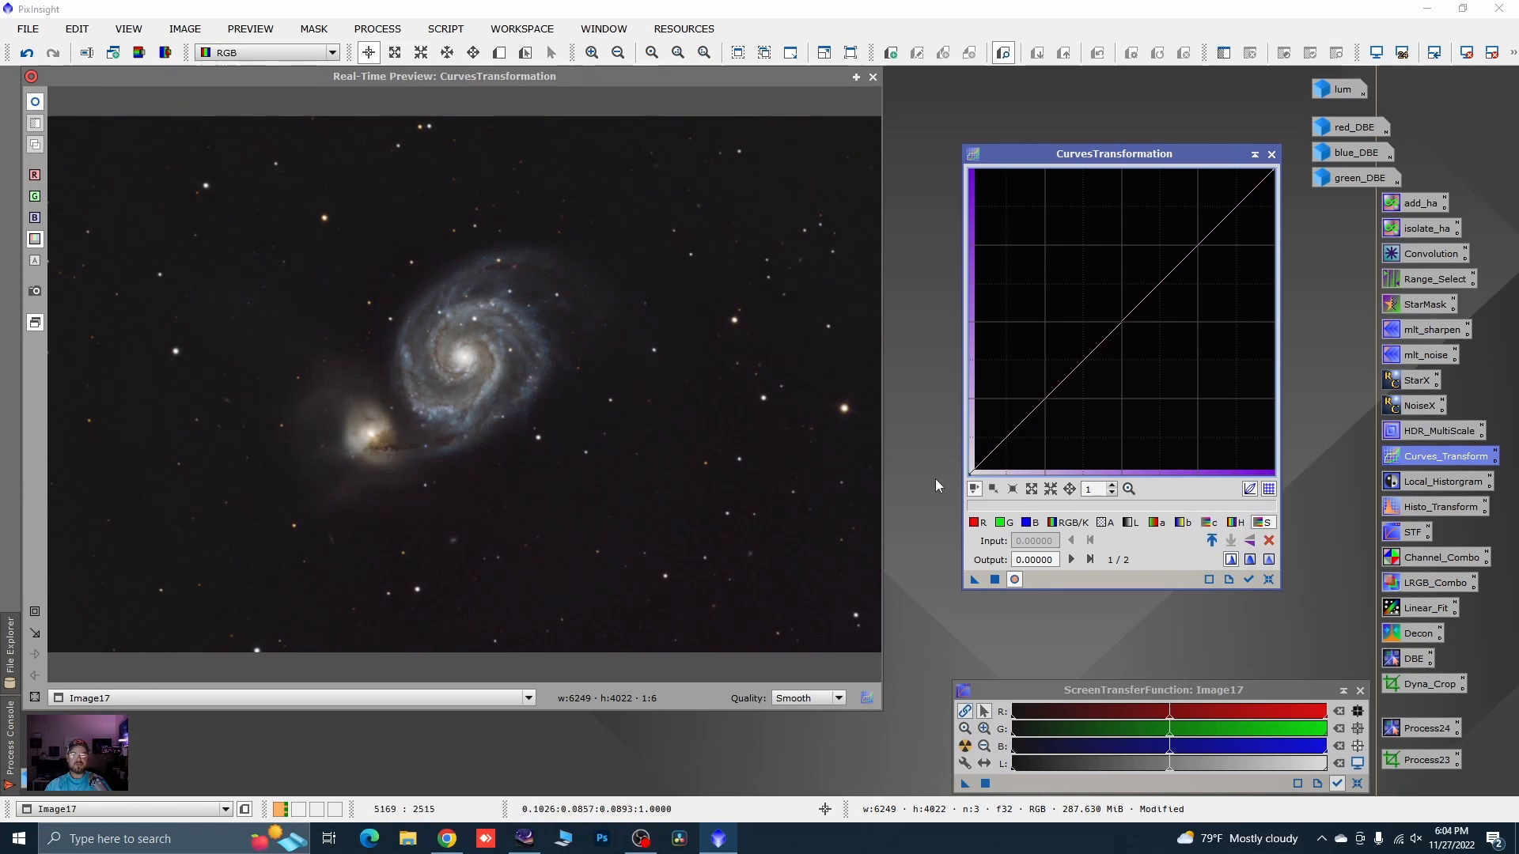
- Sample the background again and anchor the RGB/K curve with points at about 0.101/0.098 and 0.150/0.149
click(1063, 526)
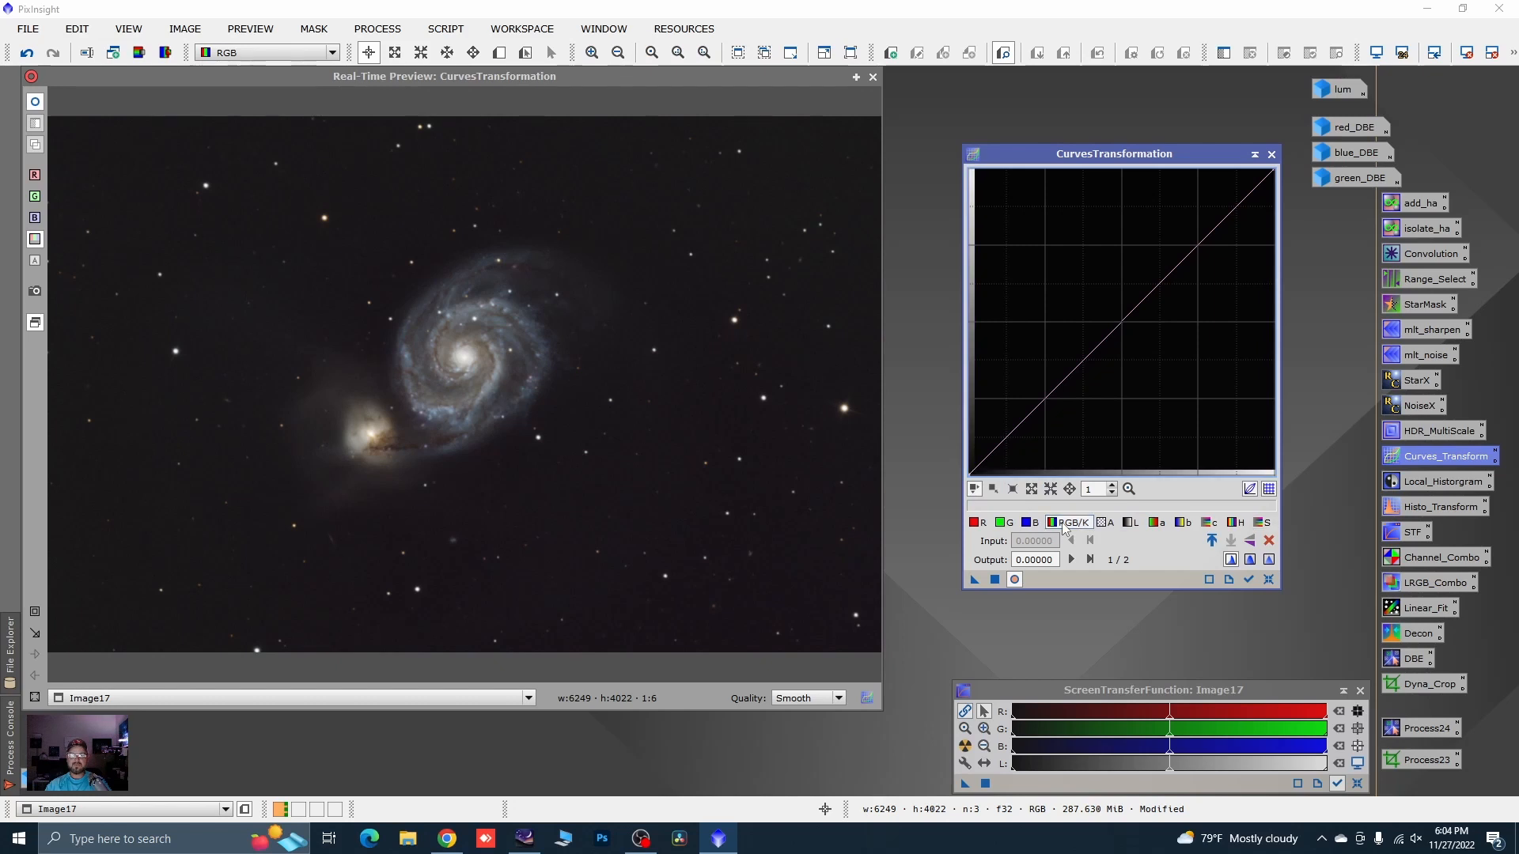
drag(537, 504, 627, 503)
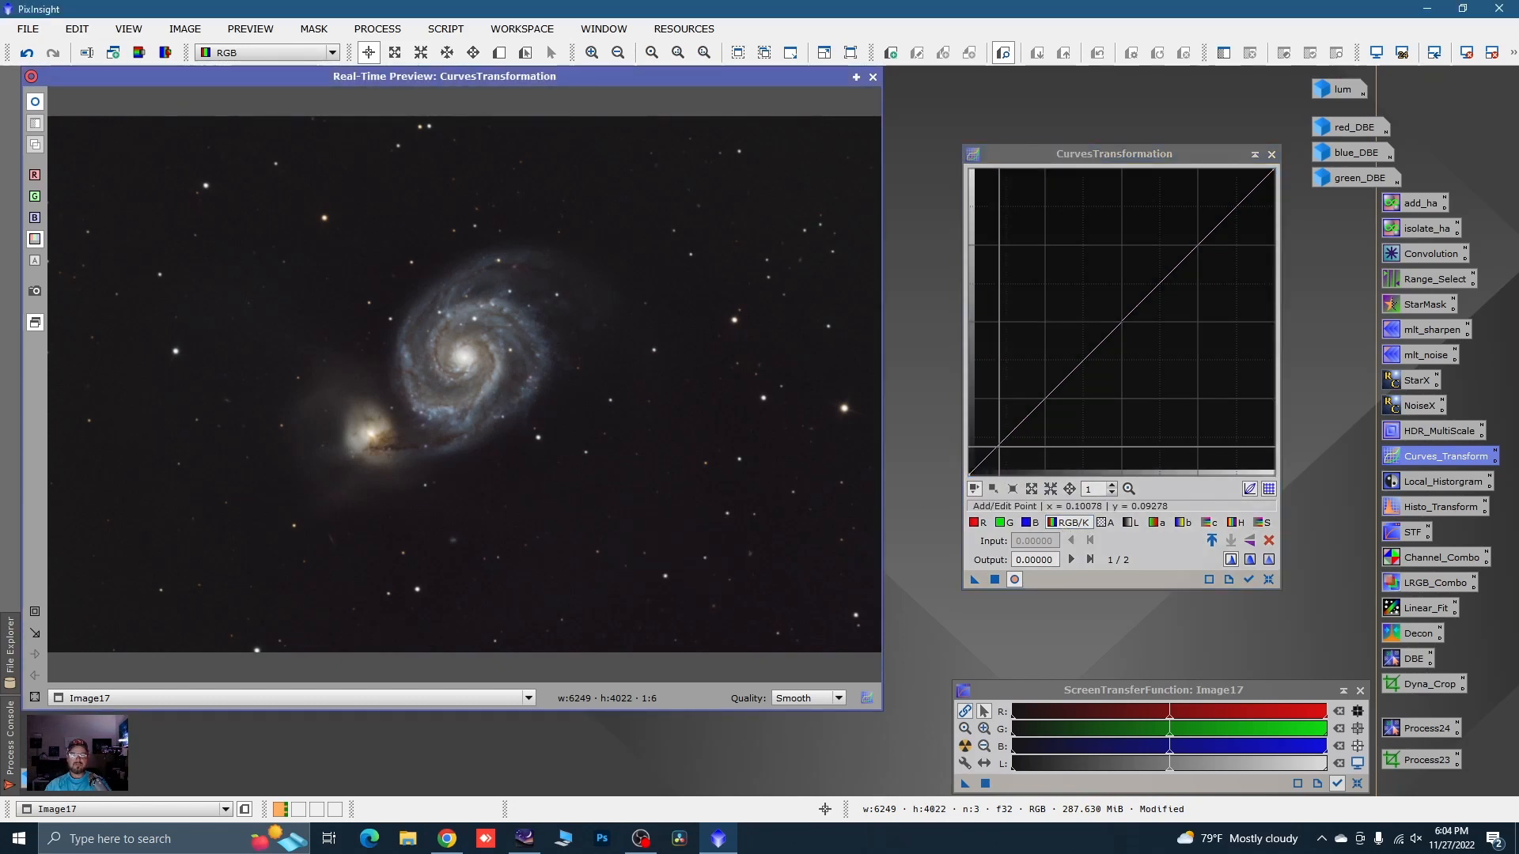
click(1000, 445)
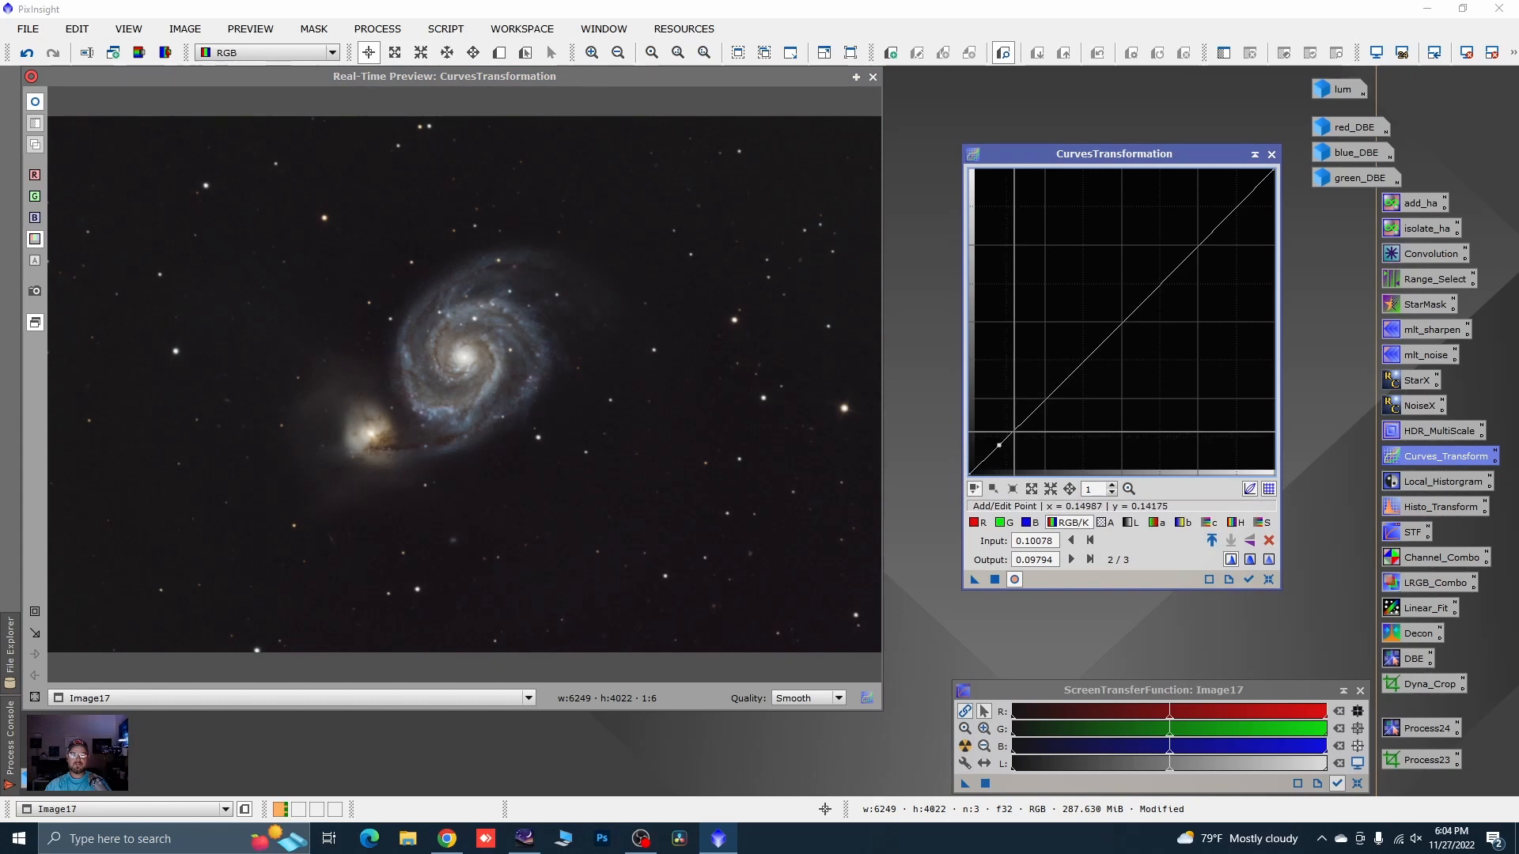
click(1015, 429)
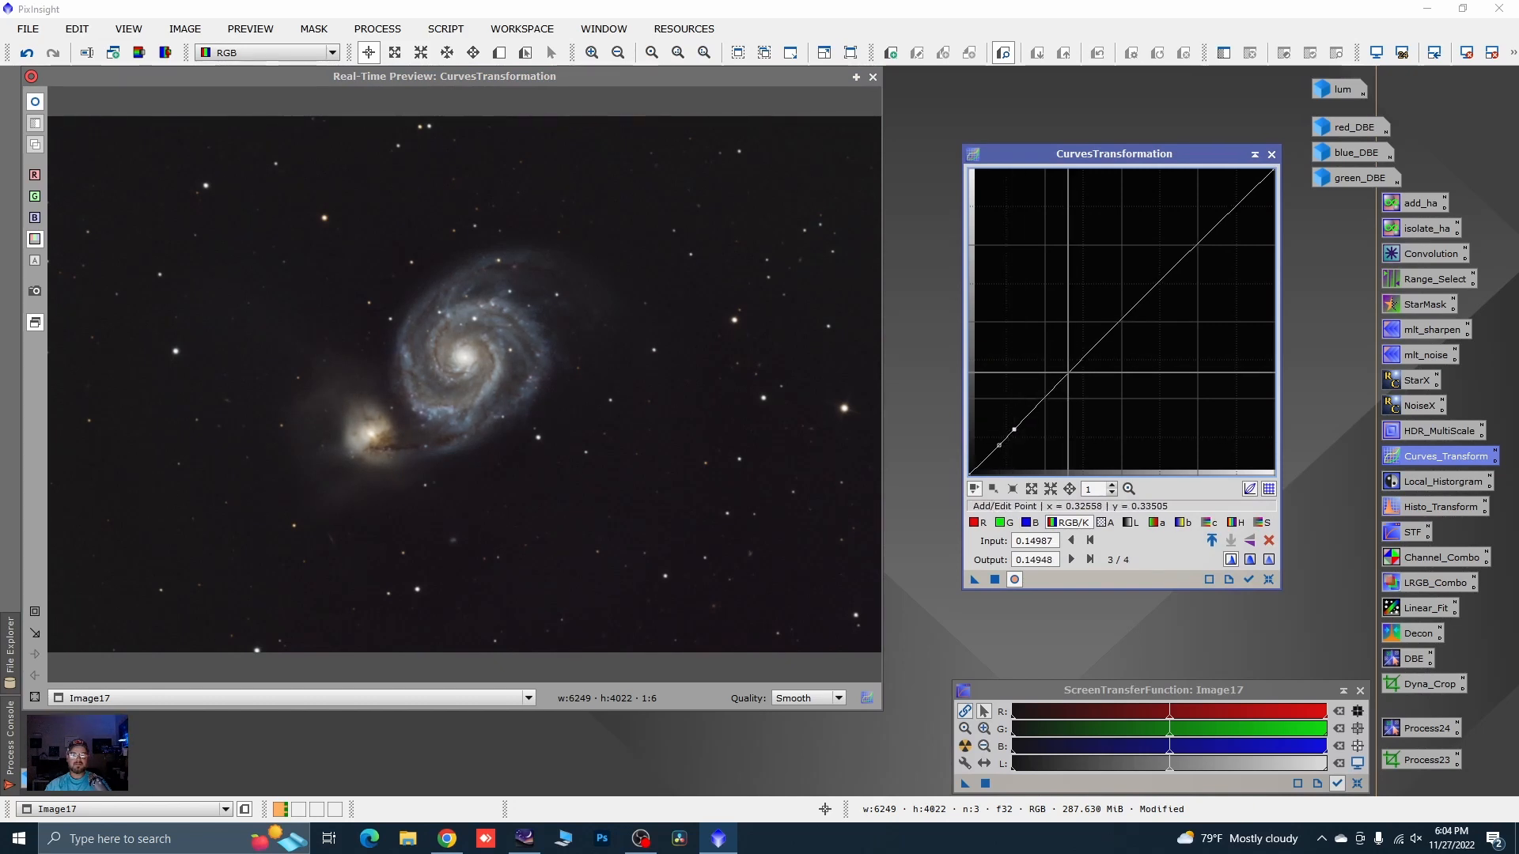
- Lift the RGB/K curve's midtones and highlights with points at about 0.323/0.363 and 0.584/0.639
drag(1070, 370, 1069, 362)
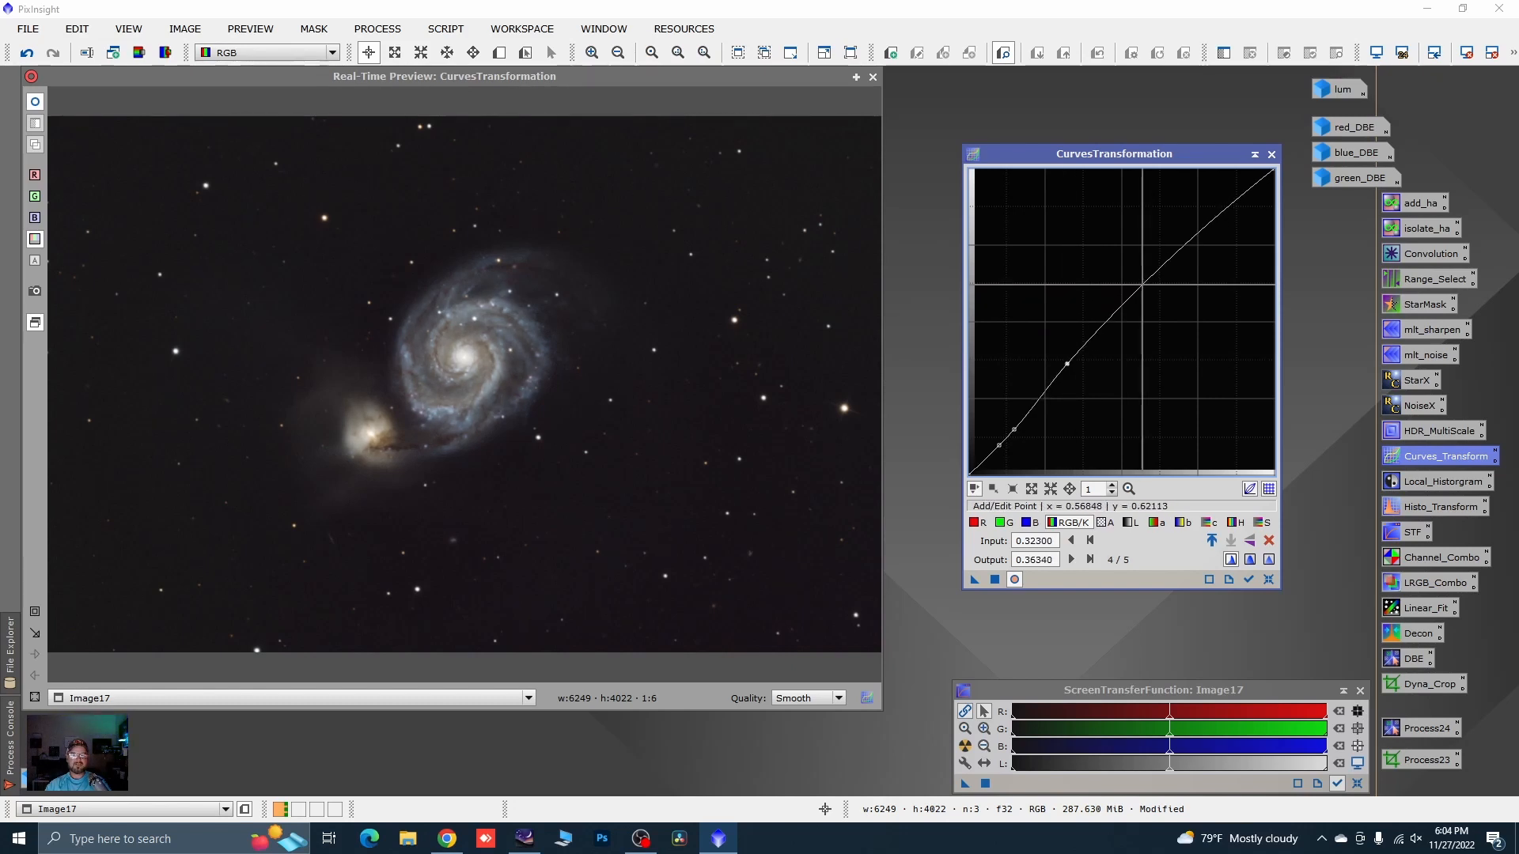
click(1141, 283)
drag(1142, 283, 1146, 278)
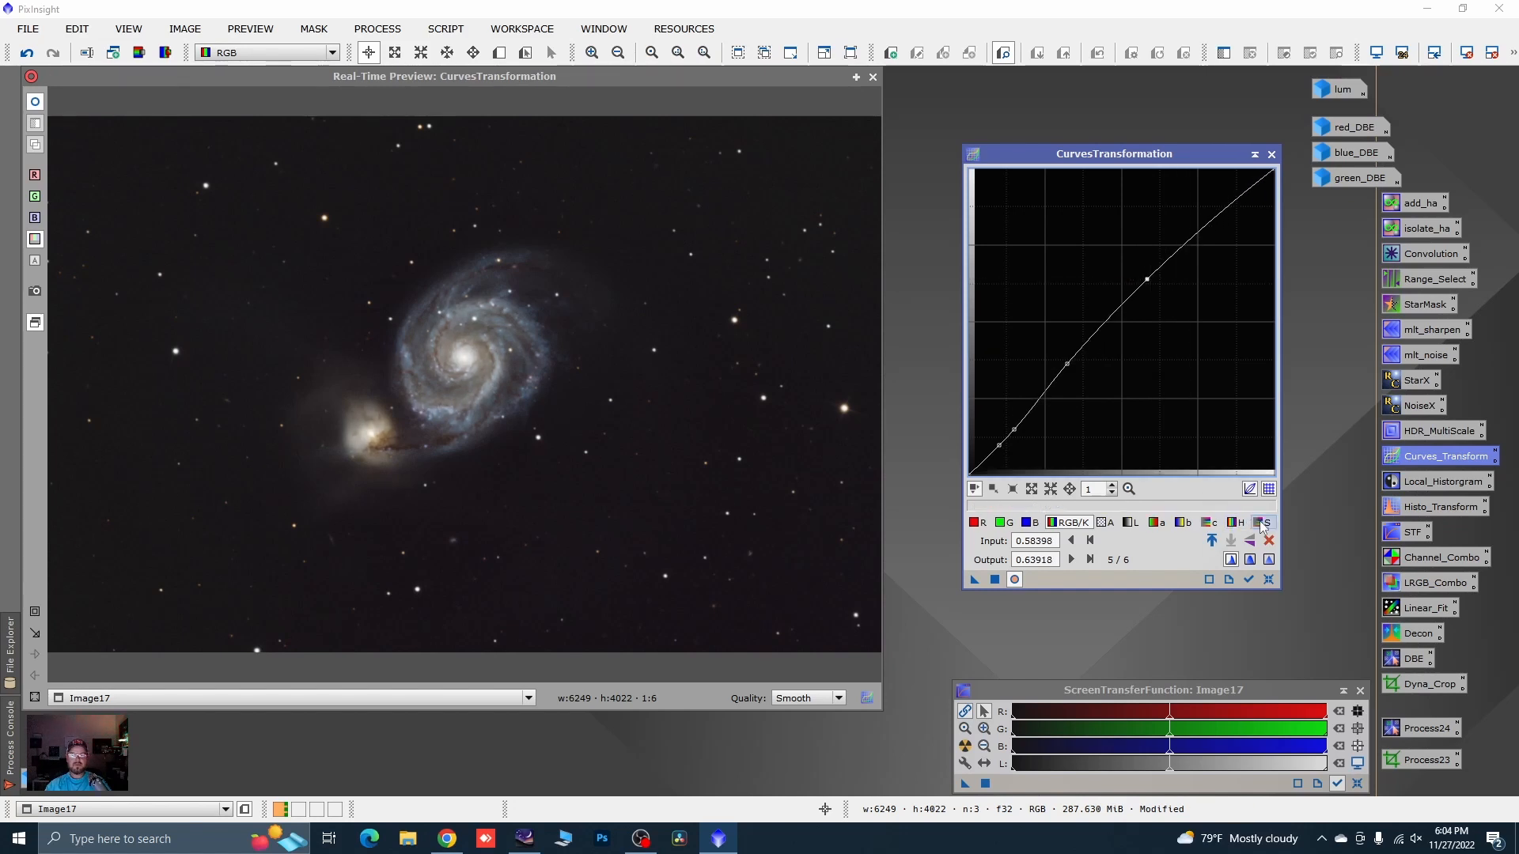
- Raise the saturation curve to about 0.405 at input 0.331 and the chrominance curve to 0.425 at input 0.377
click(1262, 523)
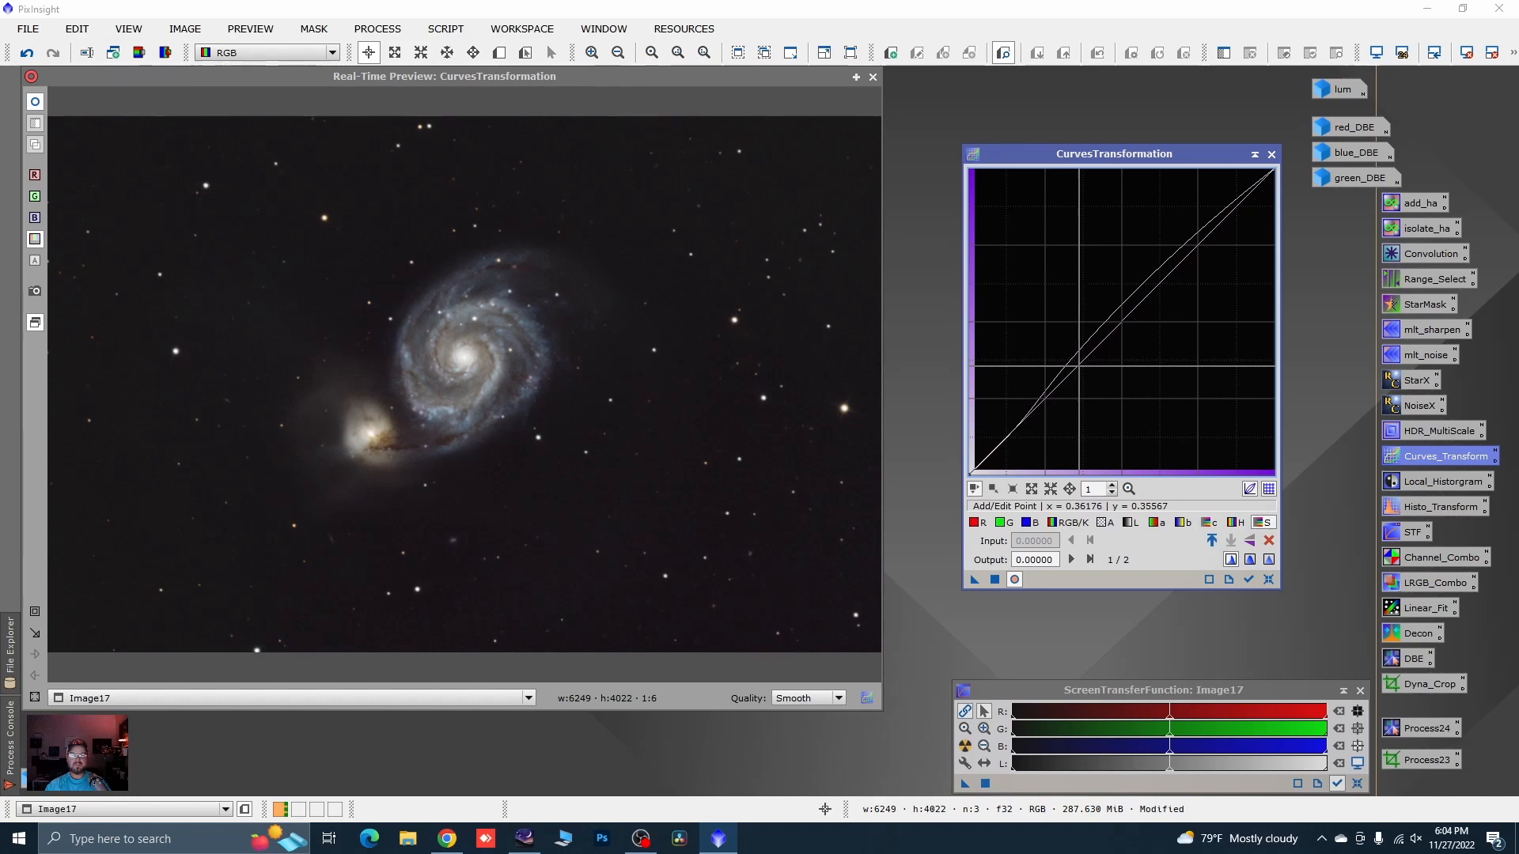
drag(1079, 365, 1070, 351)
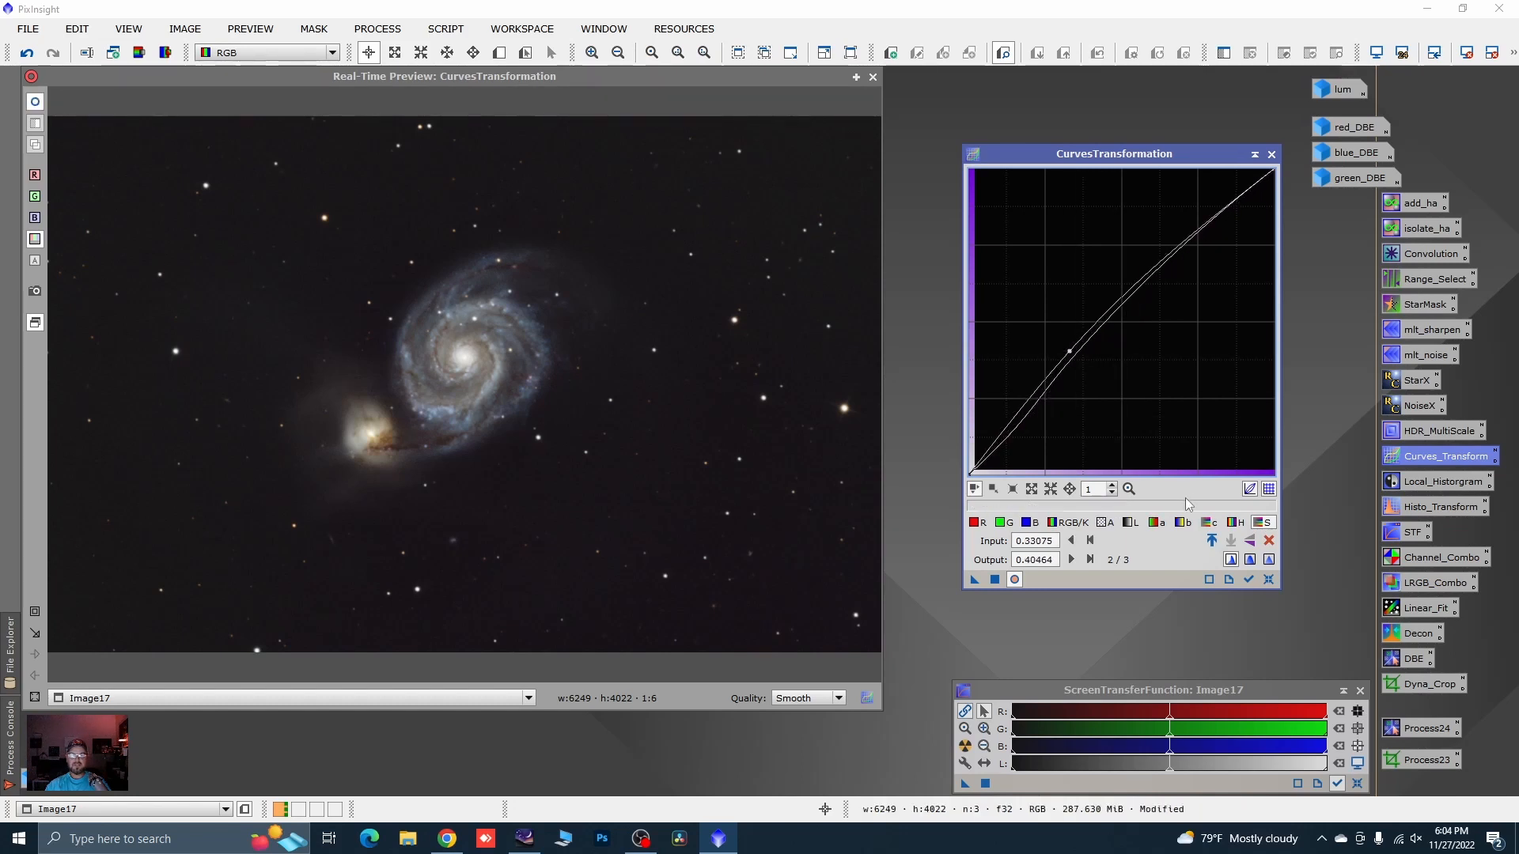
click(1209, 523)
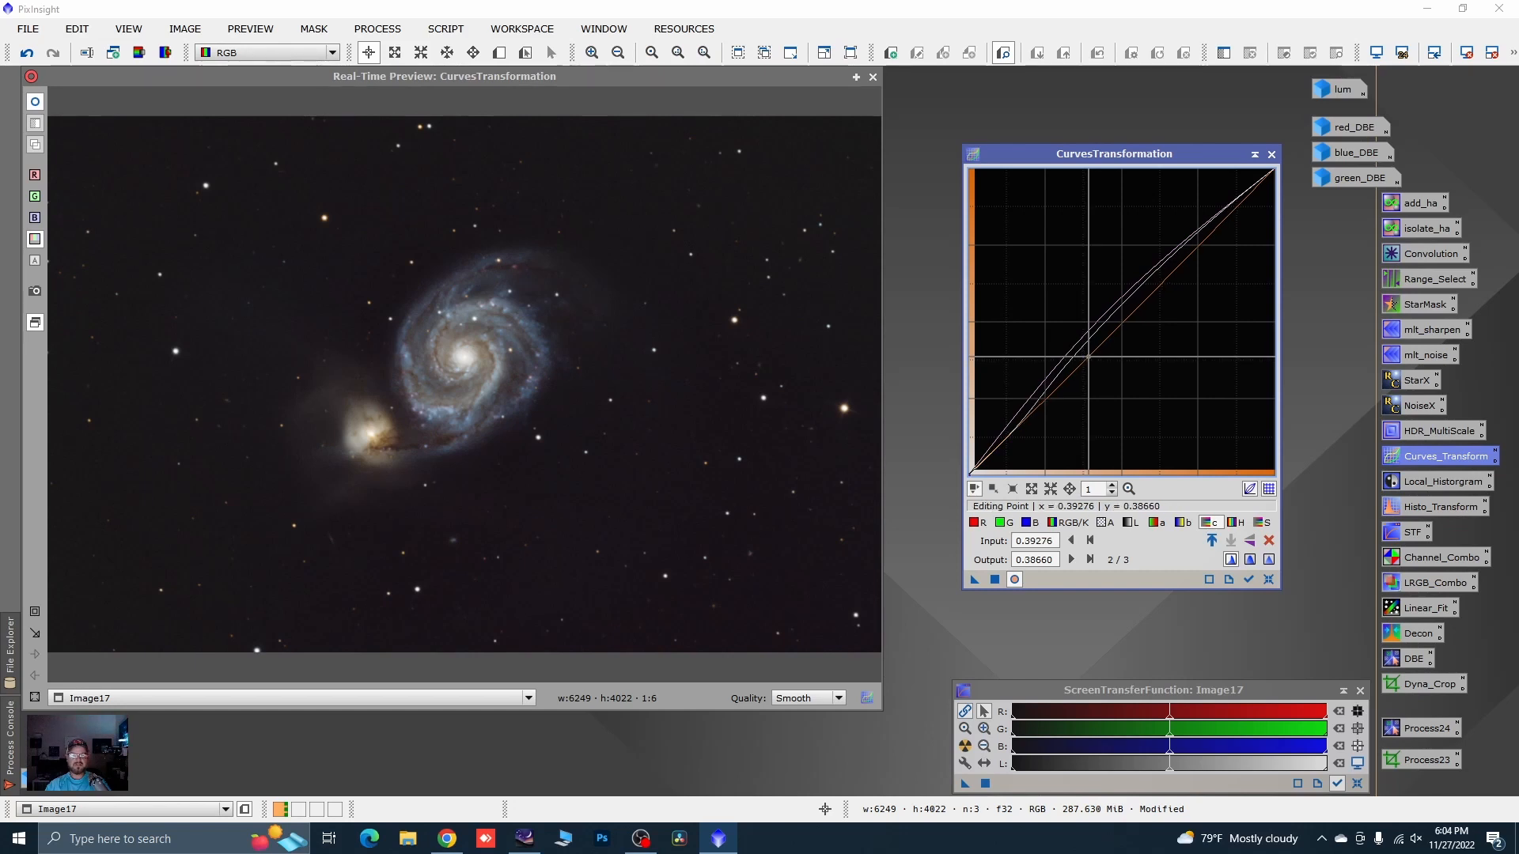
click(1083, 343)
drag(1083, 344, 1084, 345)
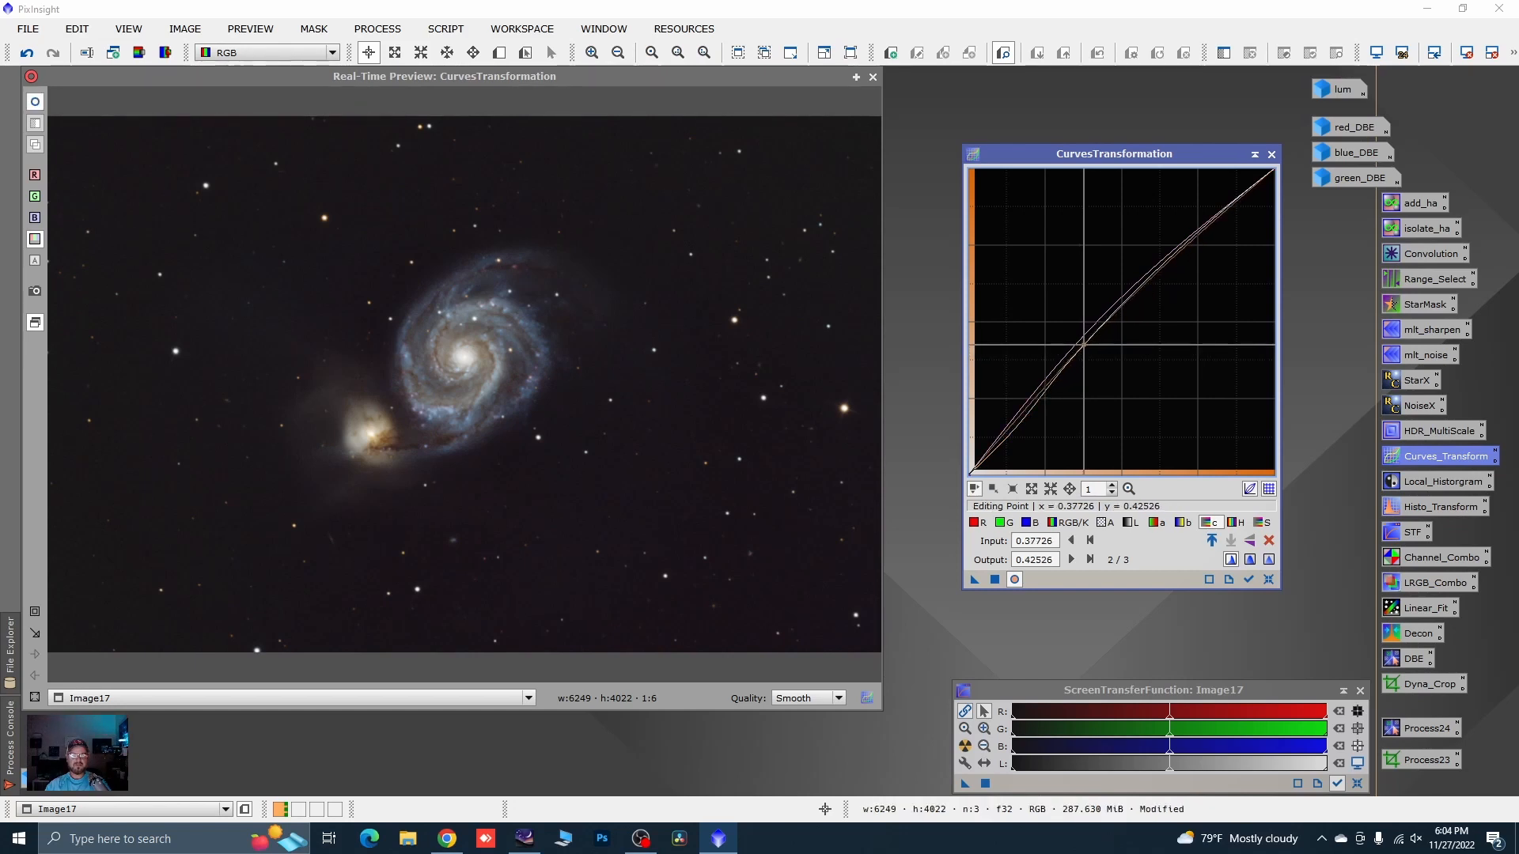
- Apply the combined curves to Image17, then reset and close CurvesTransformation and its real-time preview
click(996, 579)
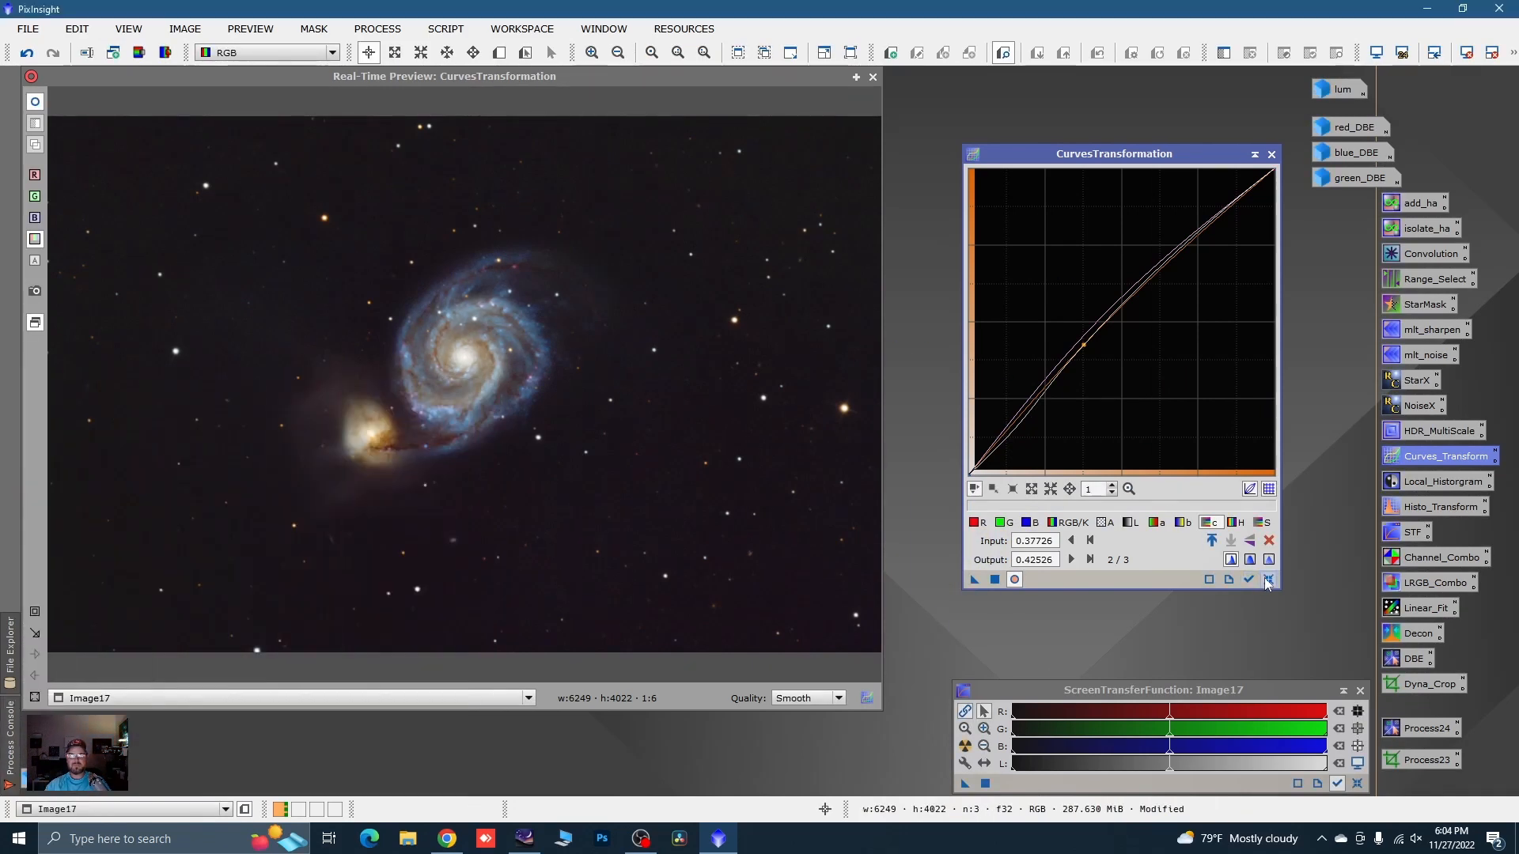
click(1268, 580)
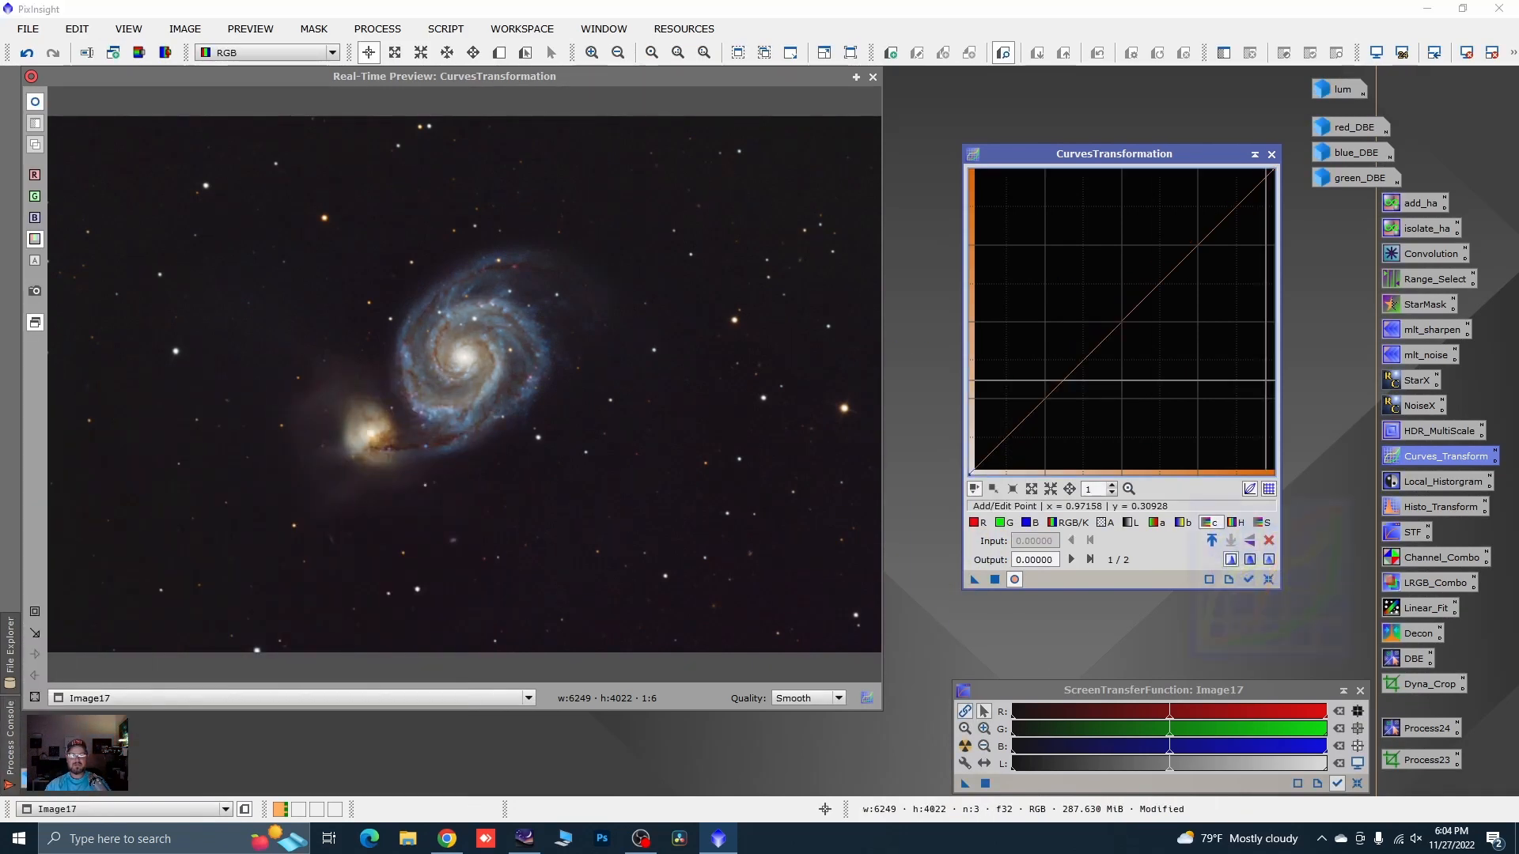
click(1271, 155)
click(874, 77)
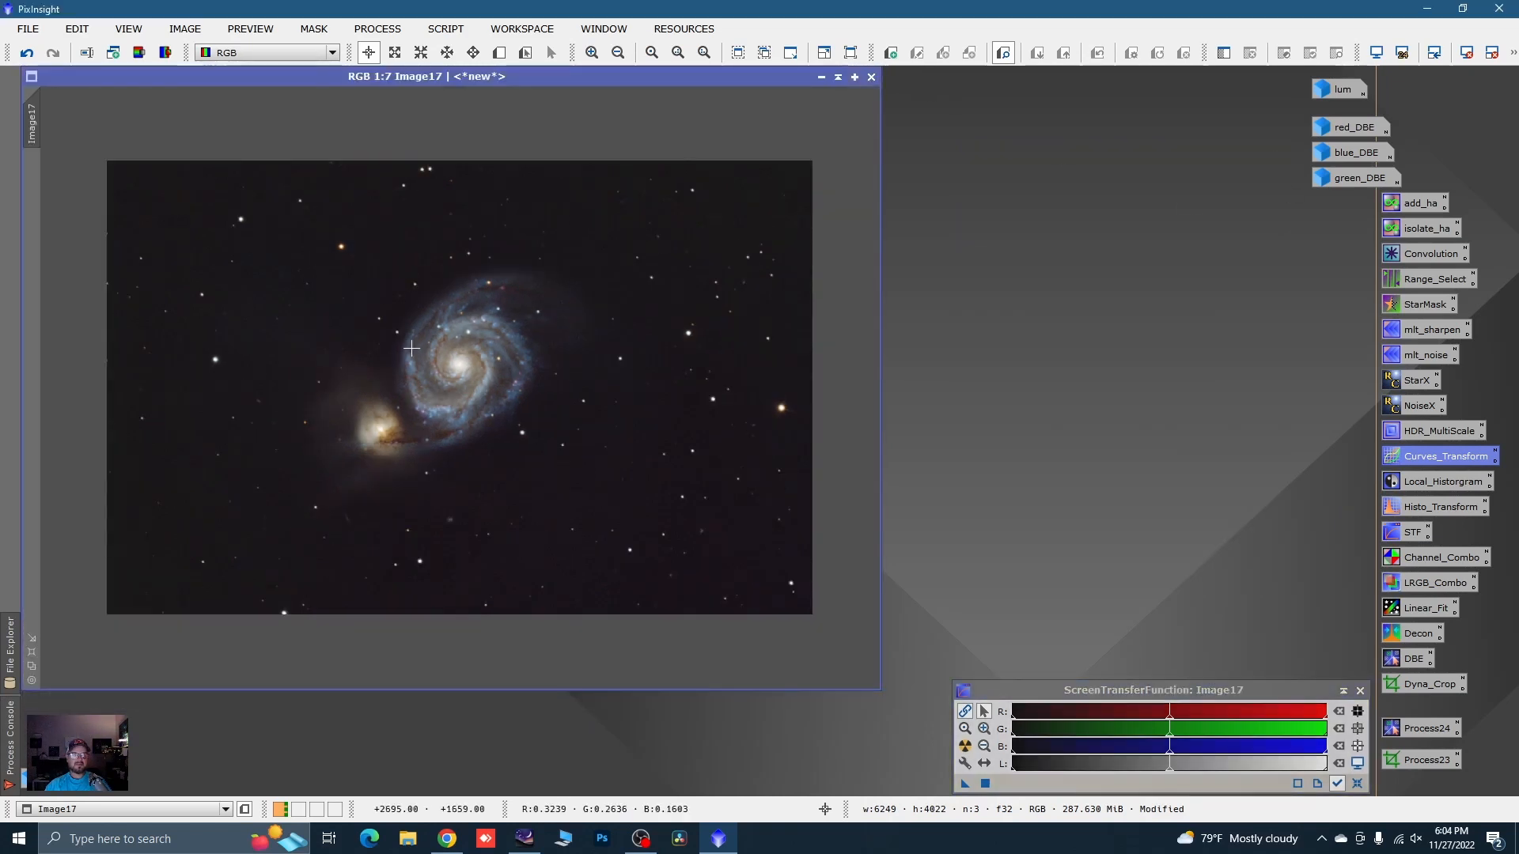
- Create a yellow chrominance mask from Image17 with the ColorMask script, using a hue range of 0 to 120 and strength 1.0
scroll(411, 348, up, 3)
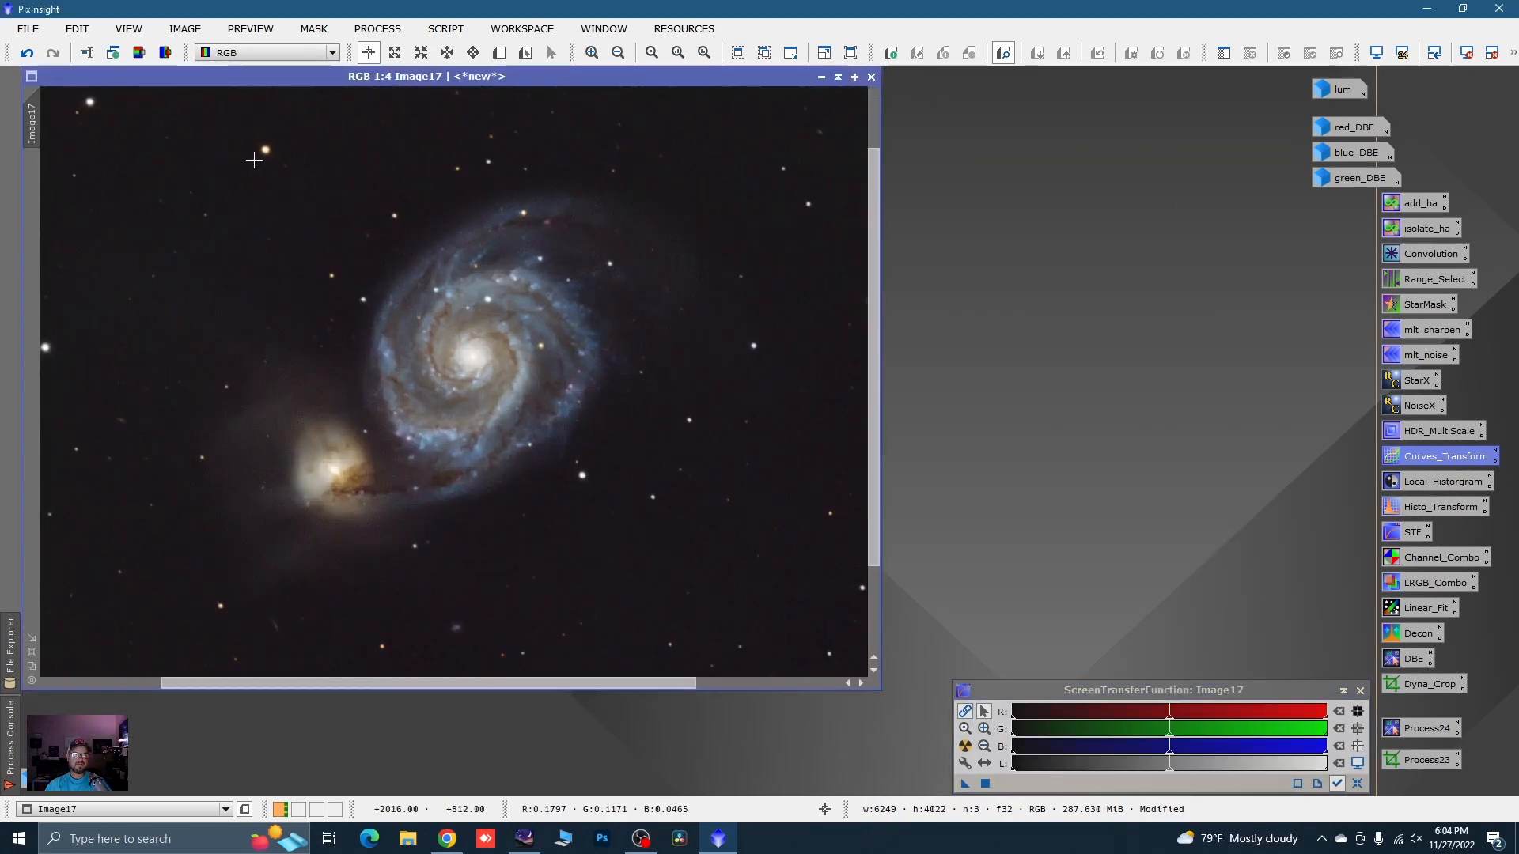
scroll(419, 348, down, 3)
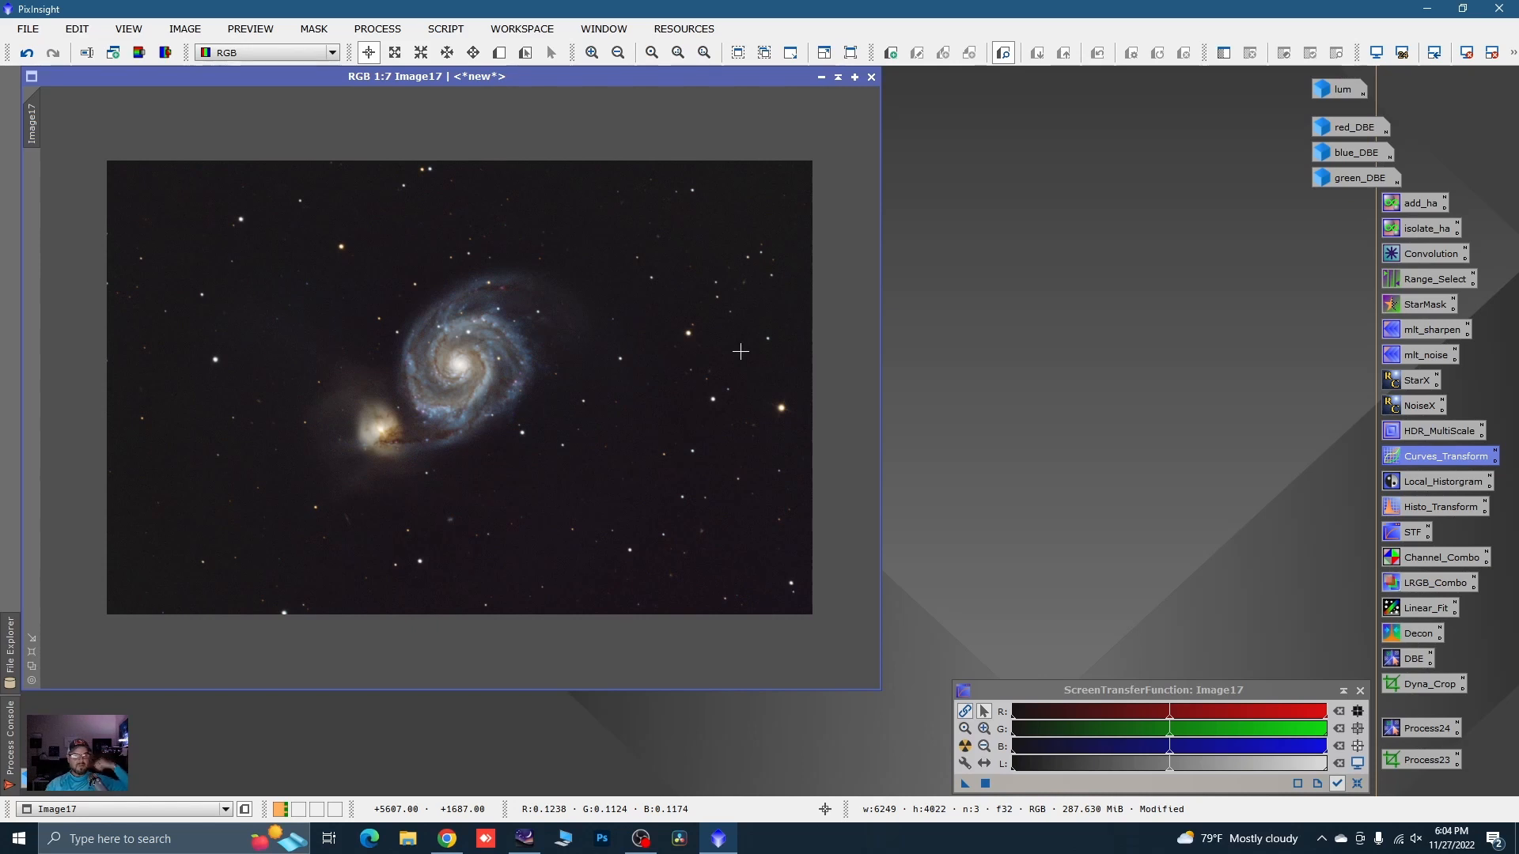
scroll(462, 403, up, 1)
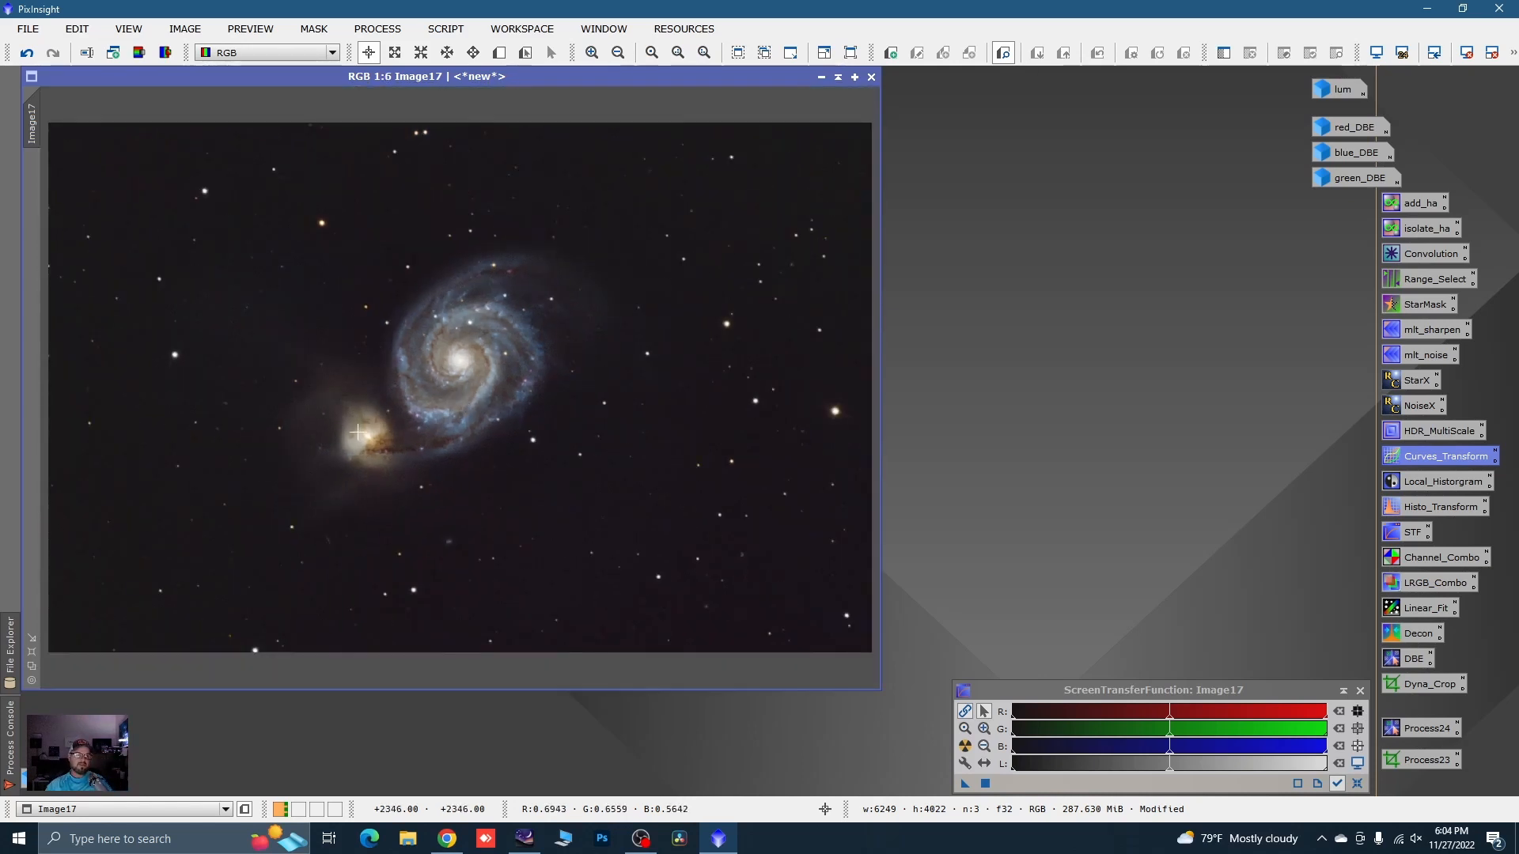
click(457, 30)
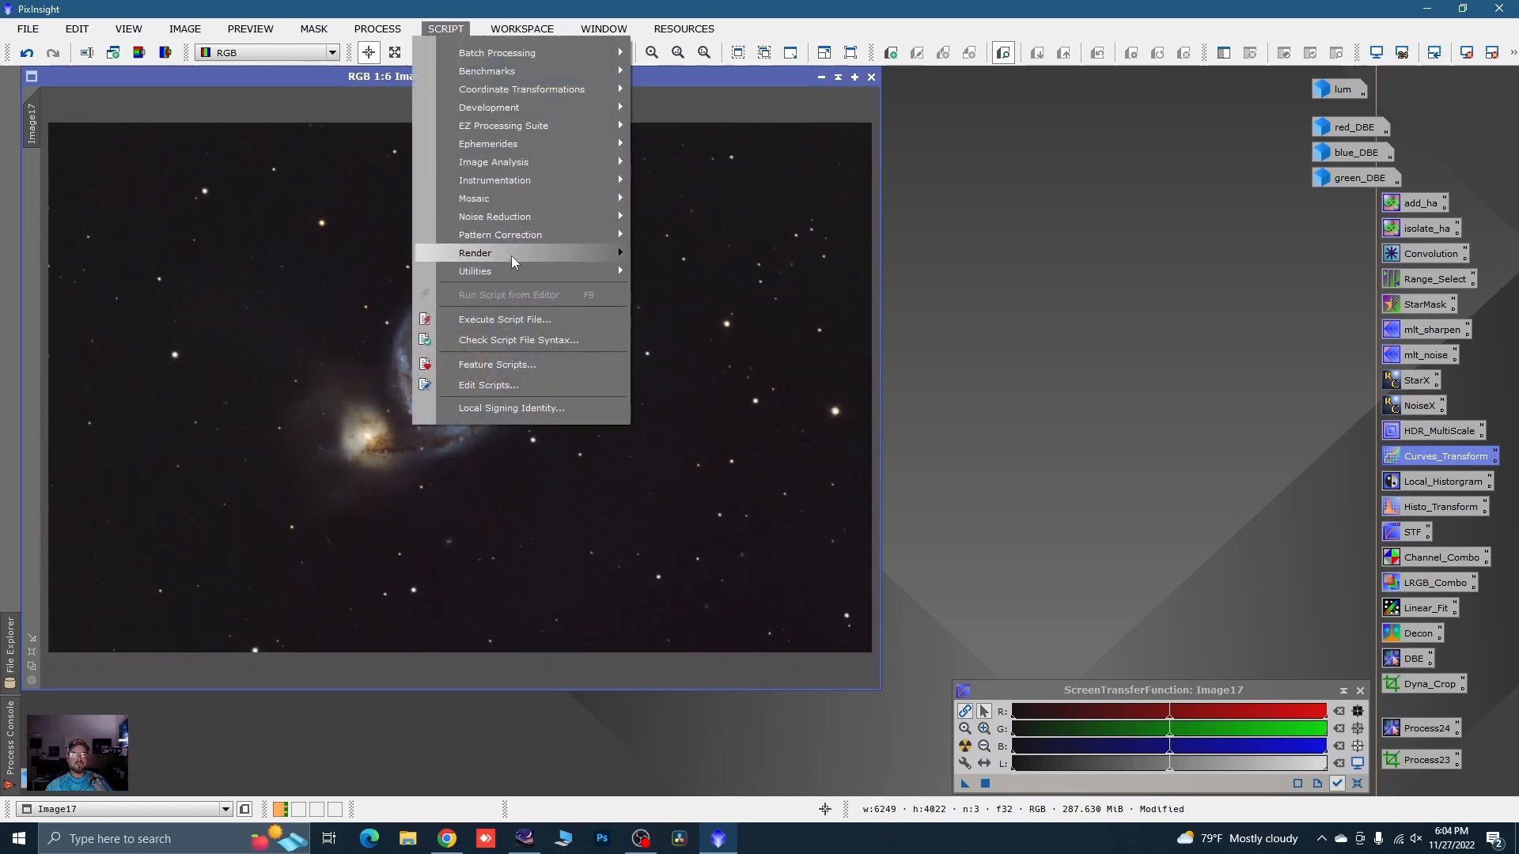
mouse_move(571, 277)
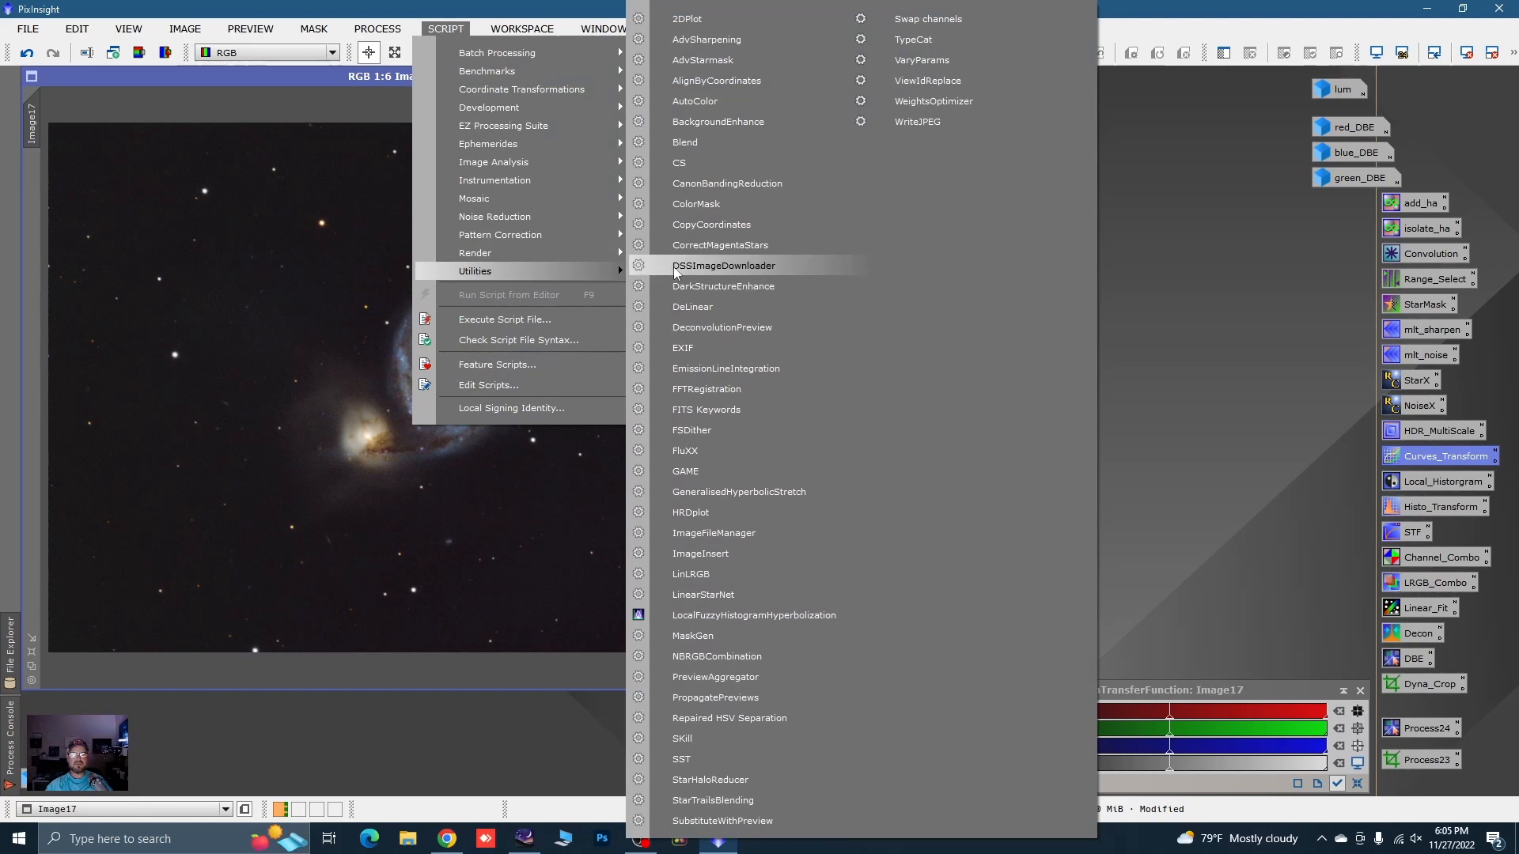
click(696, 204)
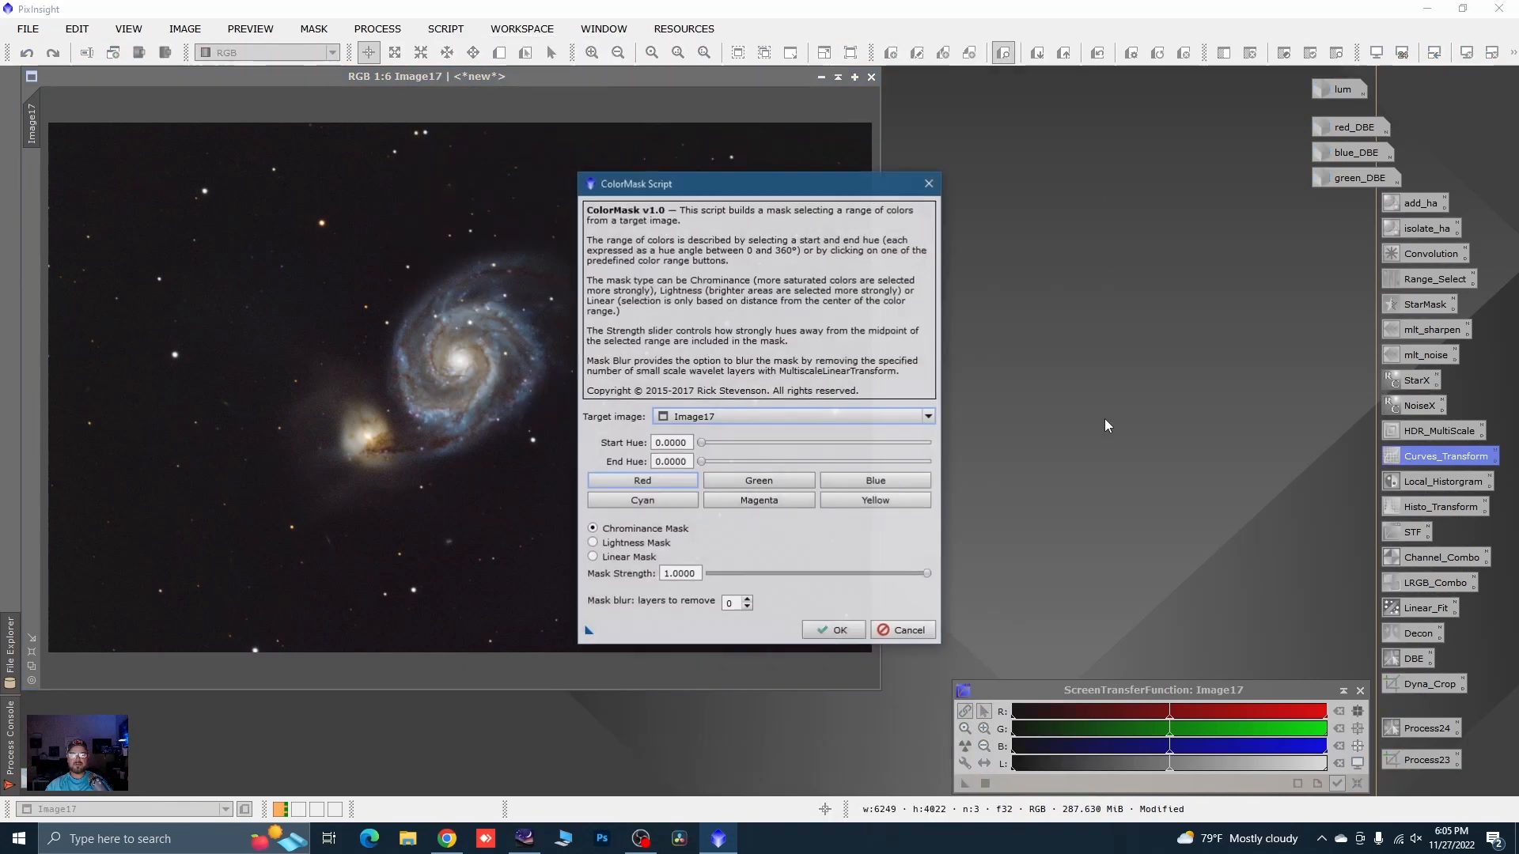
drag(811, 192, 1135, 121)
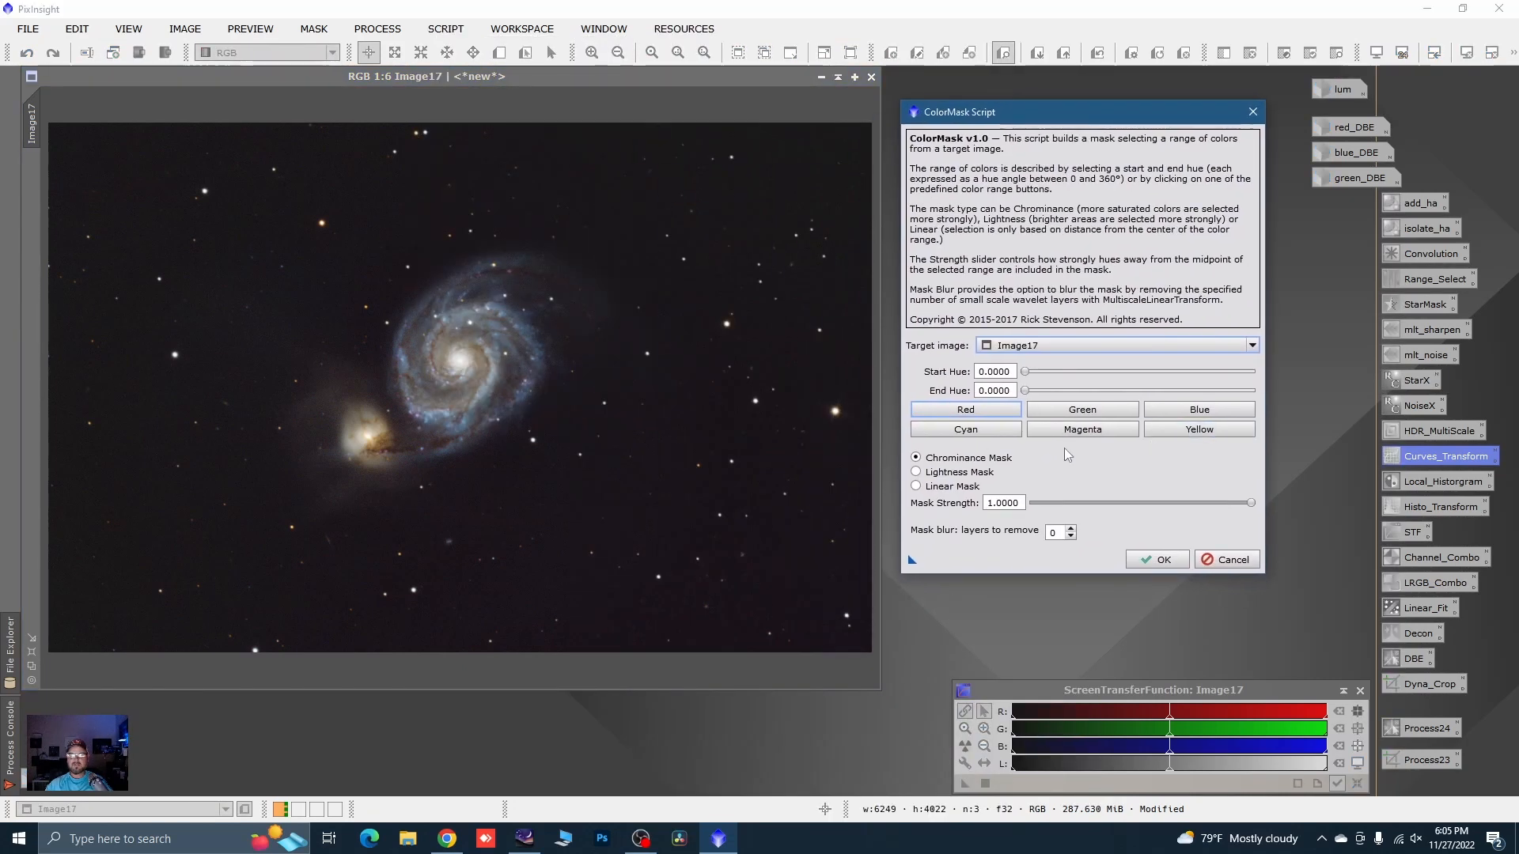
click(1184, 433)
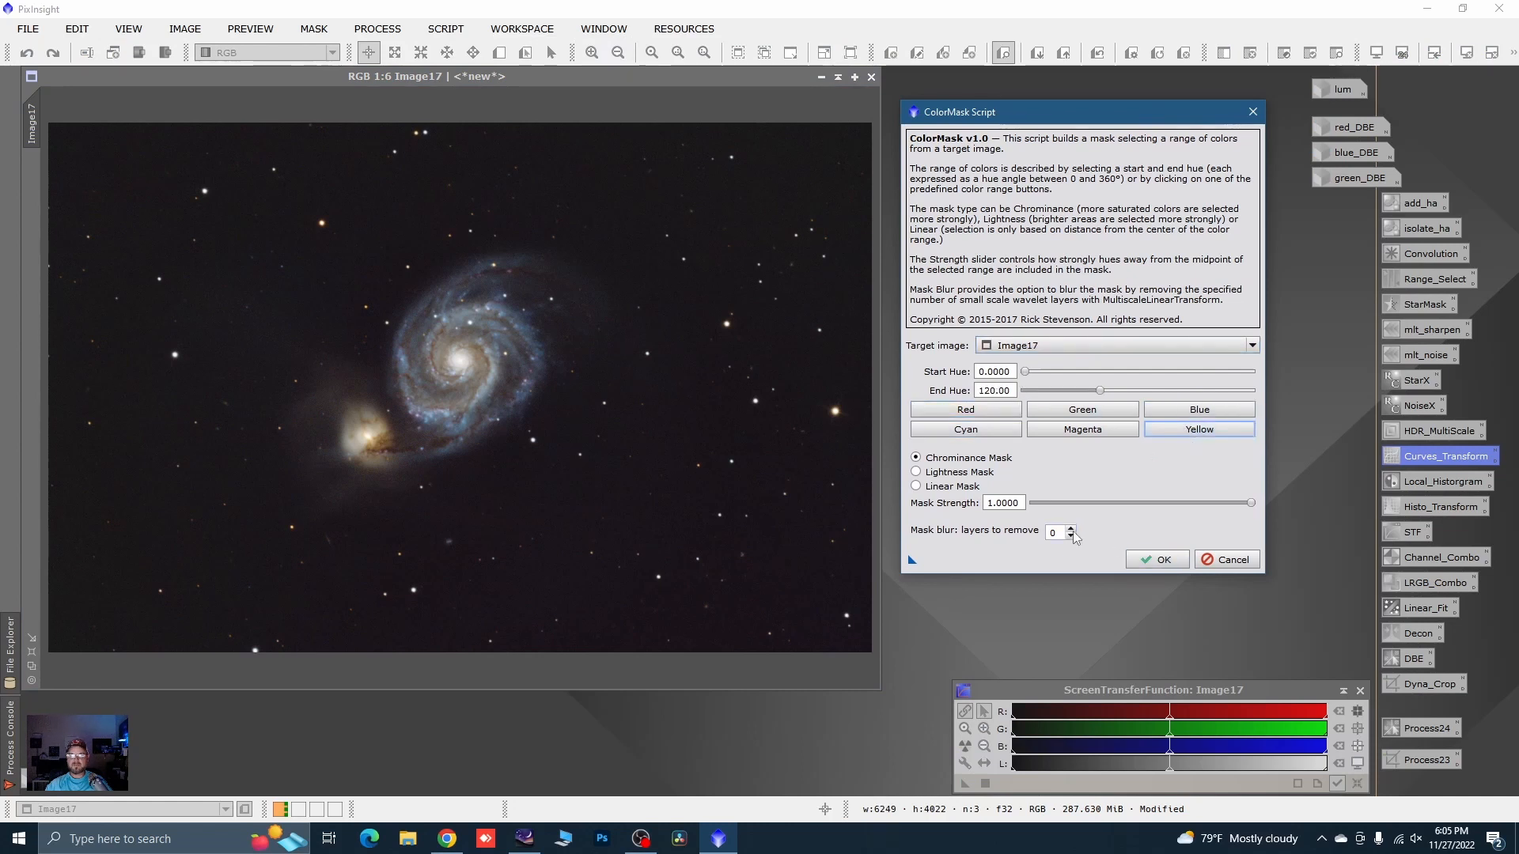
click(1157, 561)
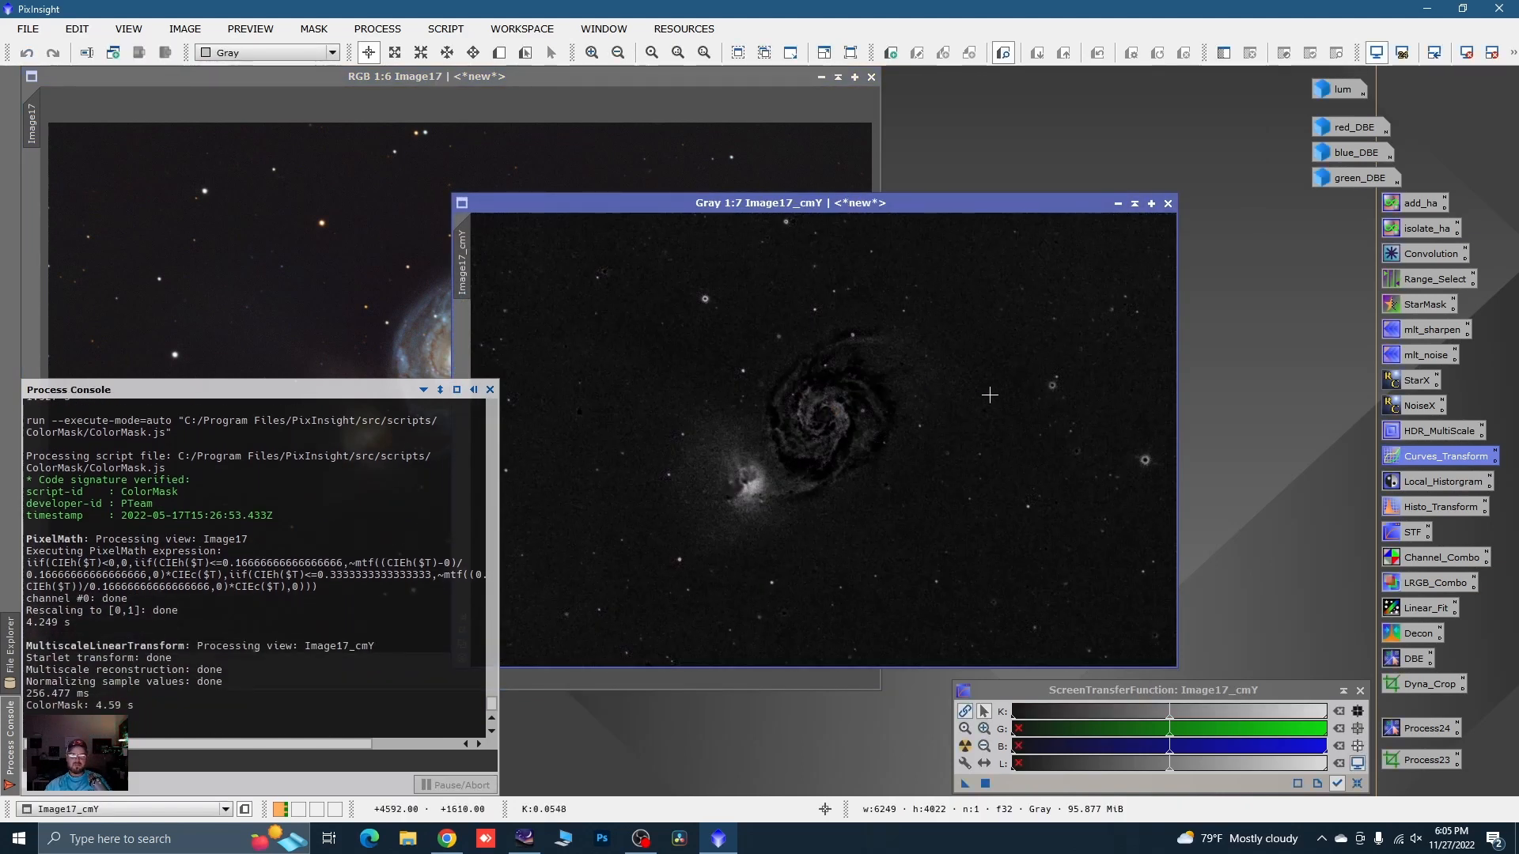
- Preview an RGB/K curve on the Image17_cmY mask with points at about 0.155/0.062 and 0.289/0.312 to increase its contrast
drag(900, 201, 820, 148)
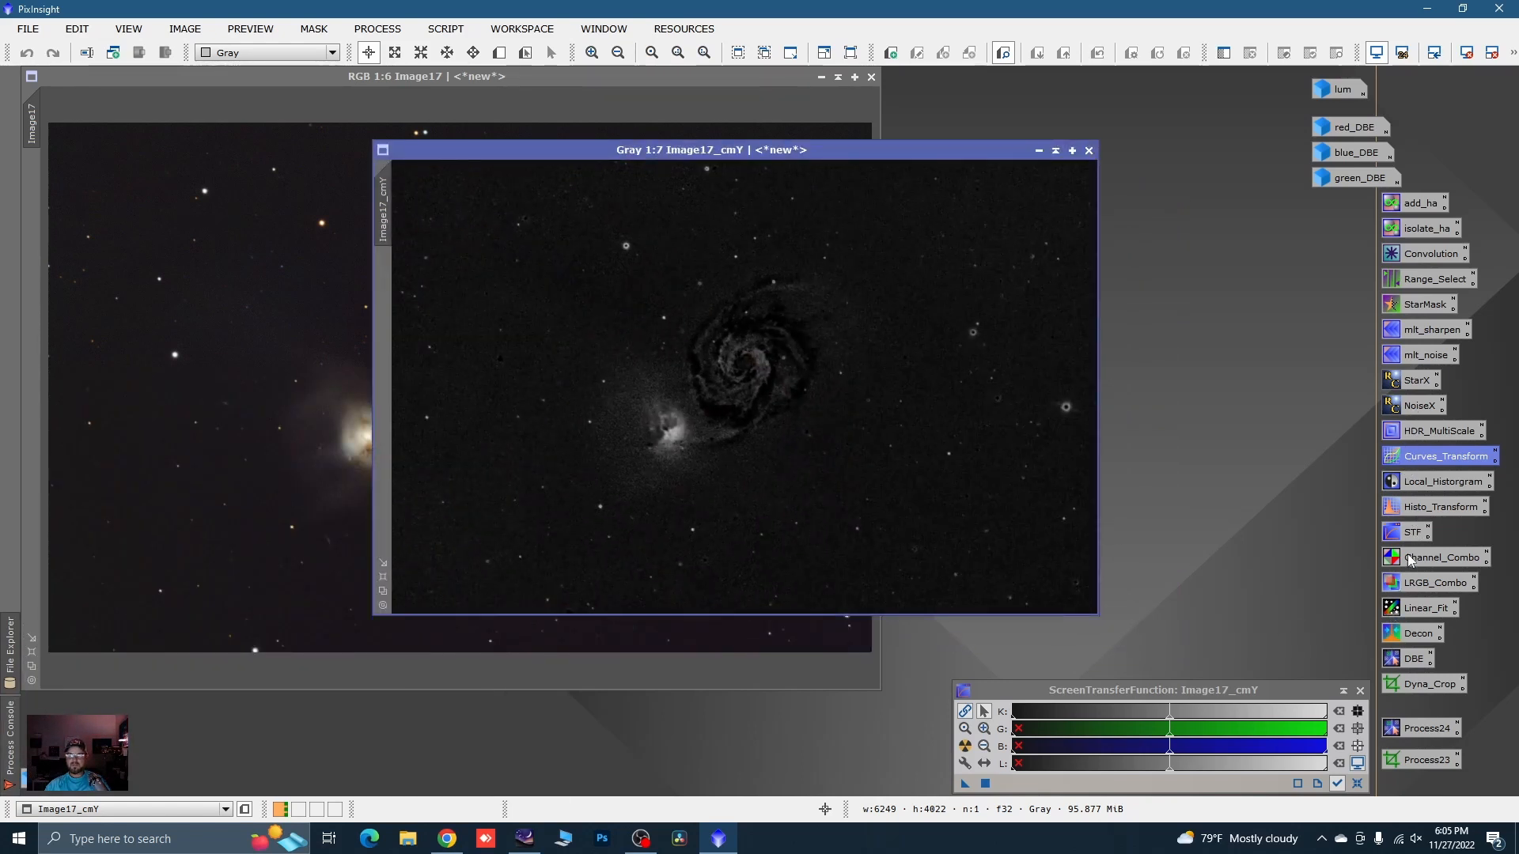
double_click(1411, 456)
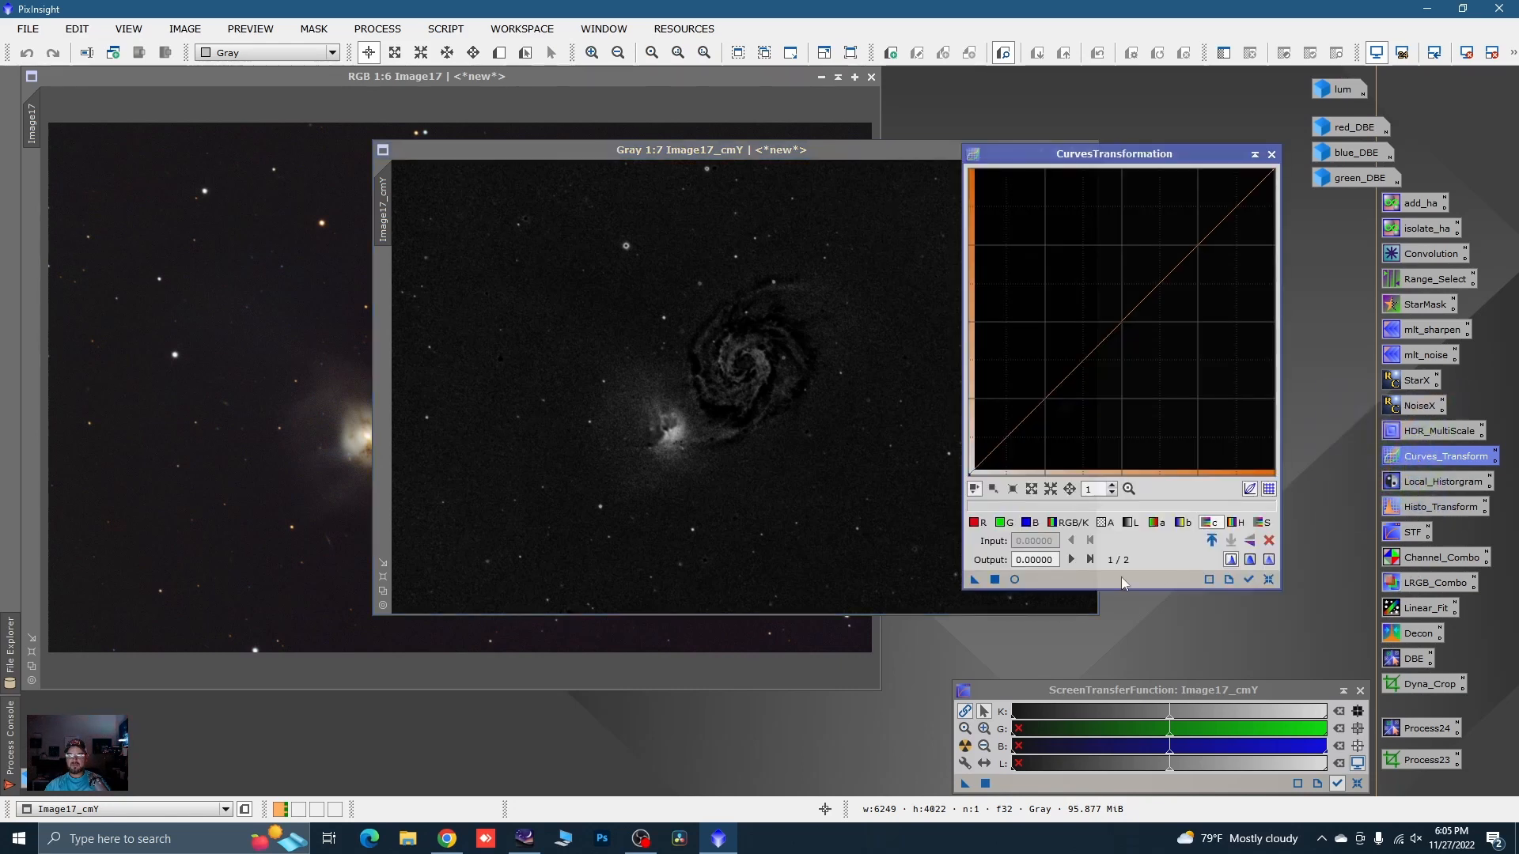
click(1014, 580)
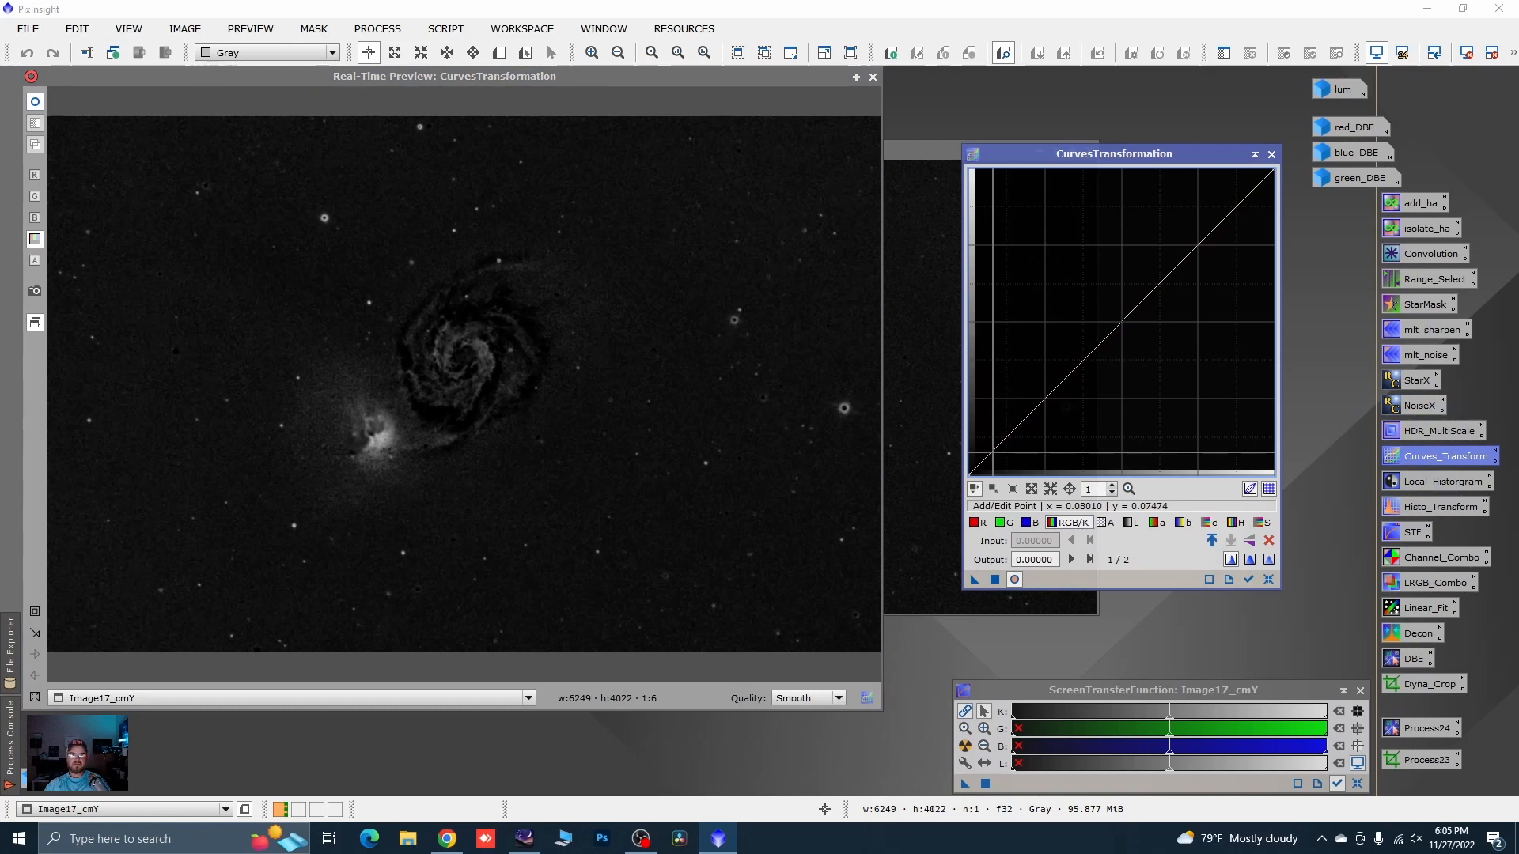
drag(993, 452, 1059, 381)
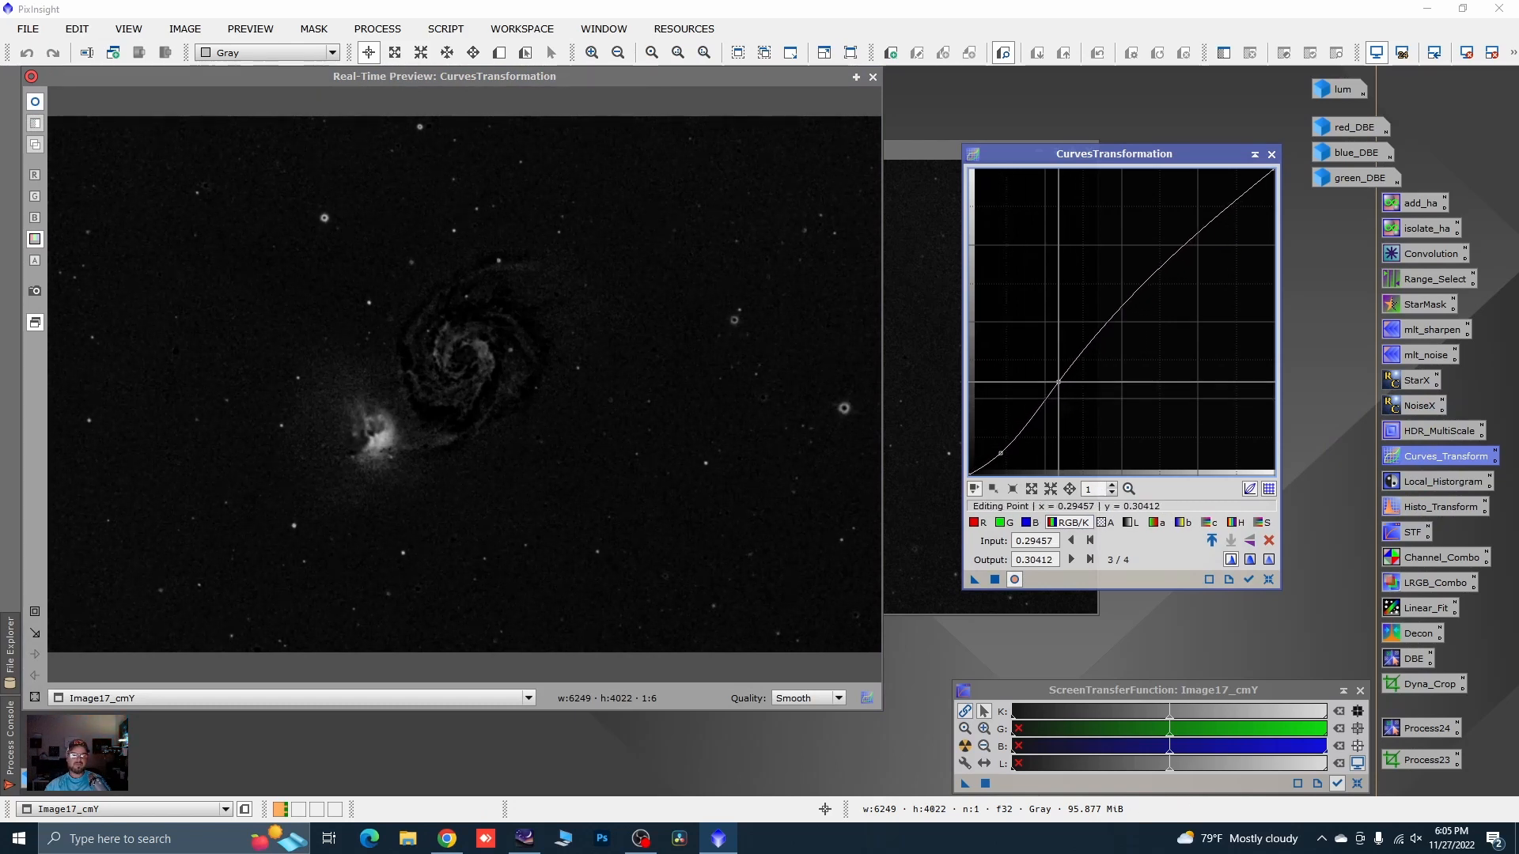
drag(1000, 454, 1016, 457)
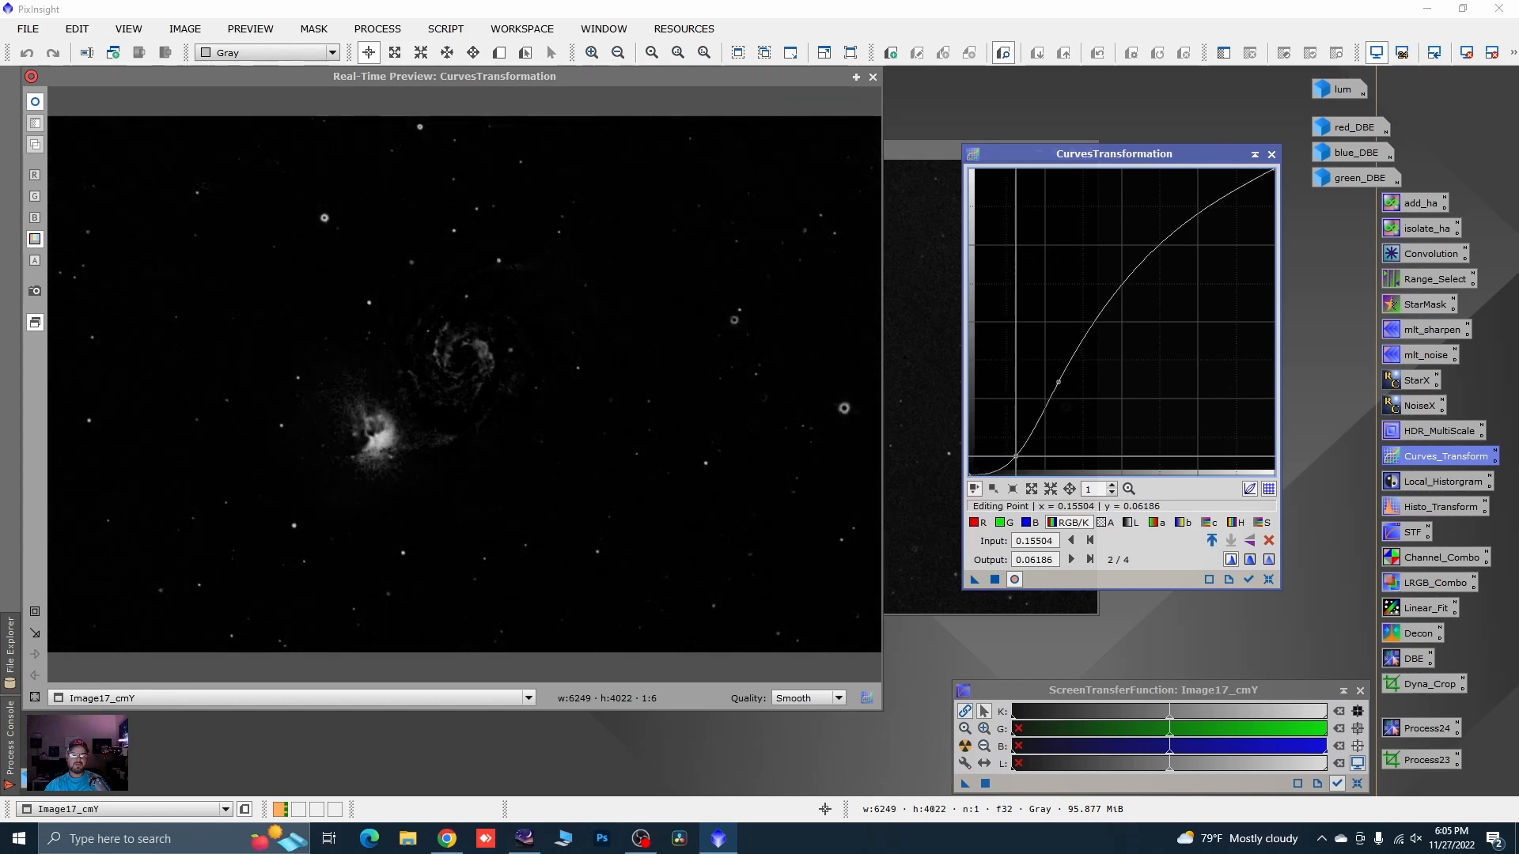
drag(1058, 382, 1057, 380)
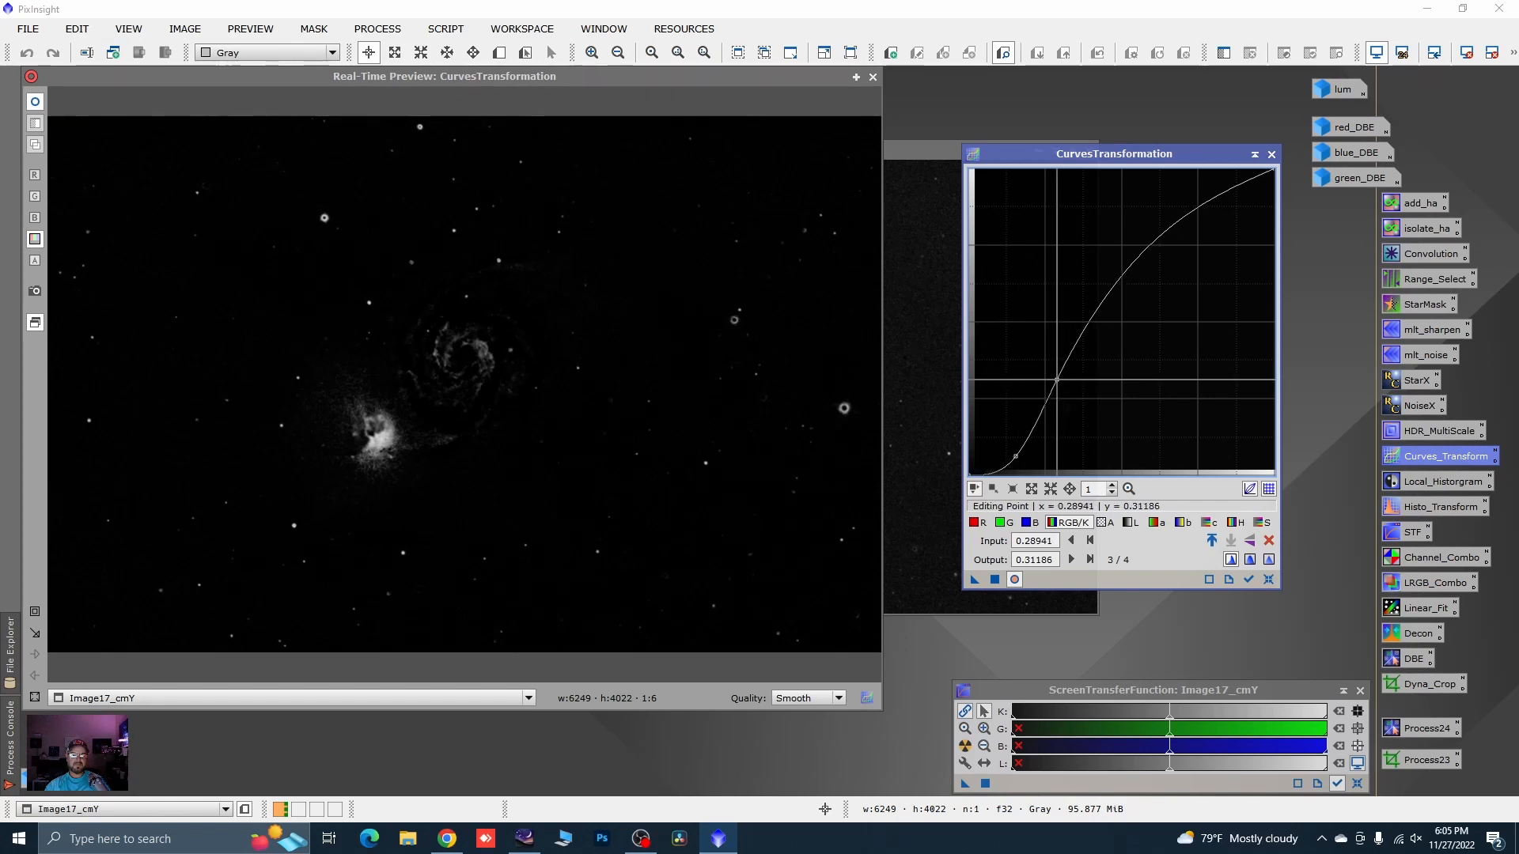
- Apply the contrast curve to Image17_cmY, then close CurvesTransformation and its real-time preview
click(995, 581)
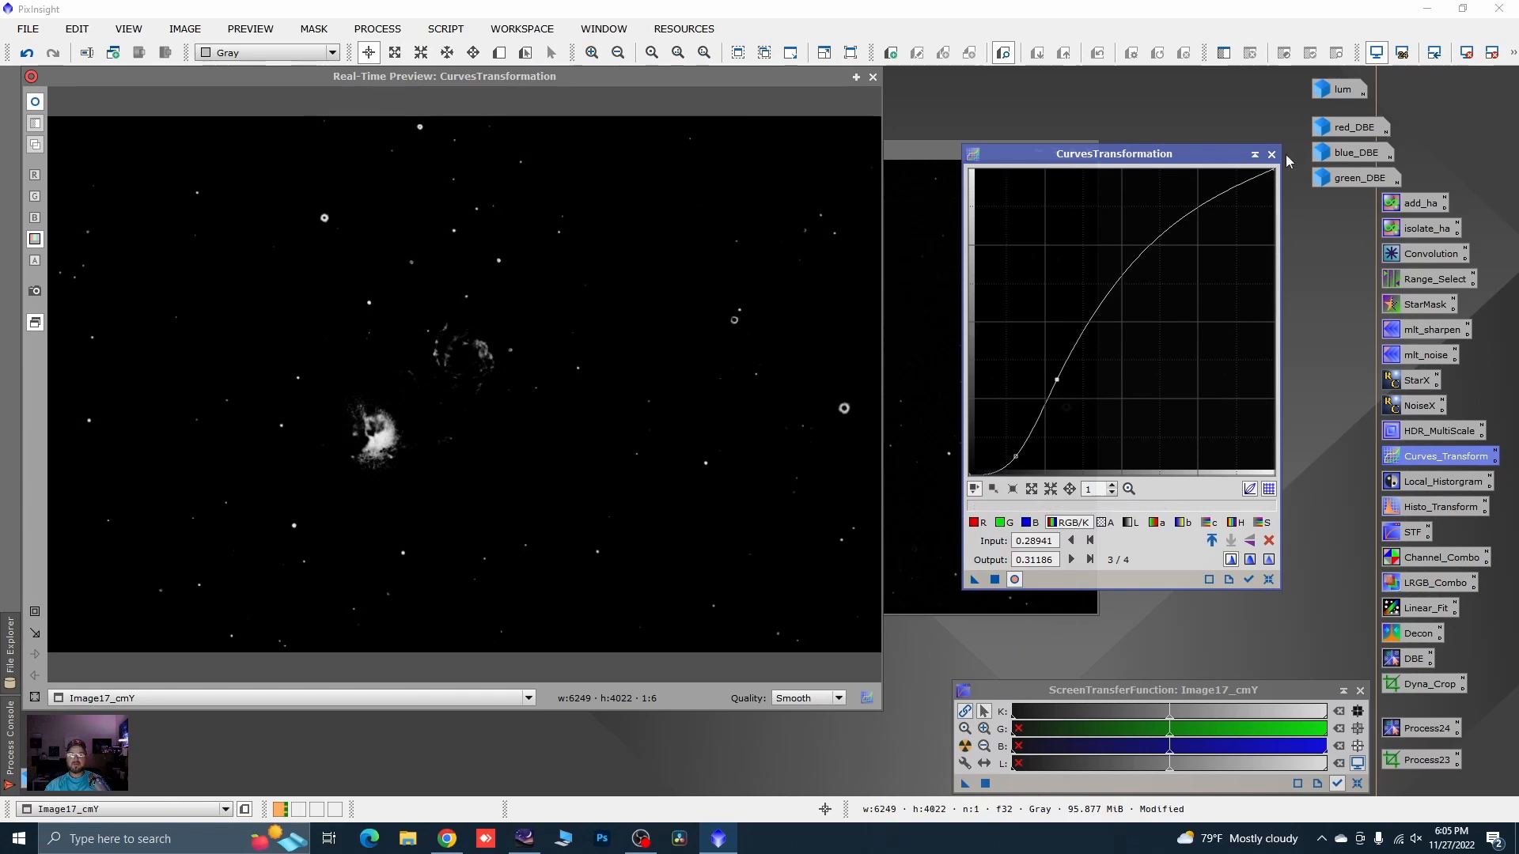
click(1271, 155)
click(873, 77)
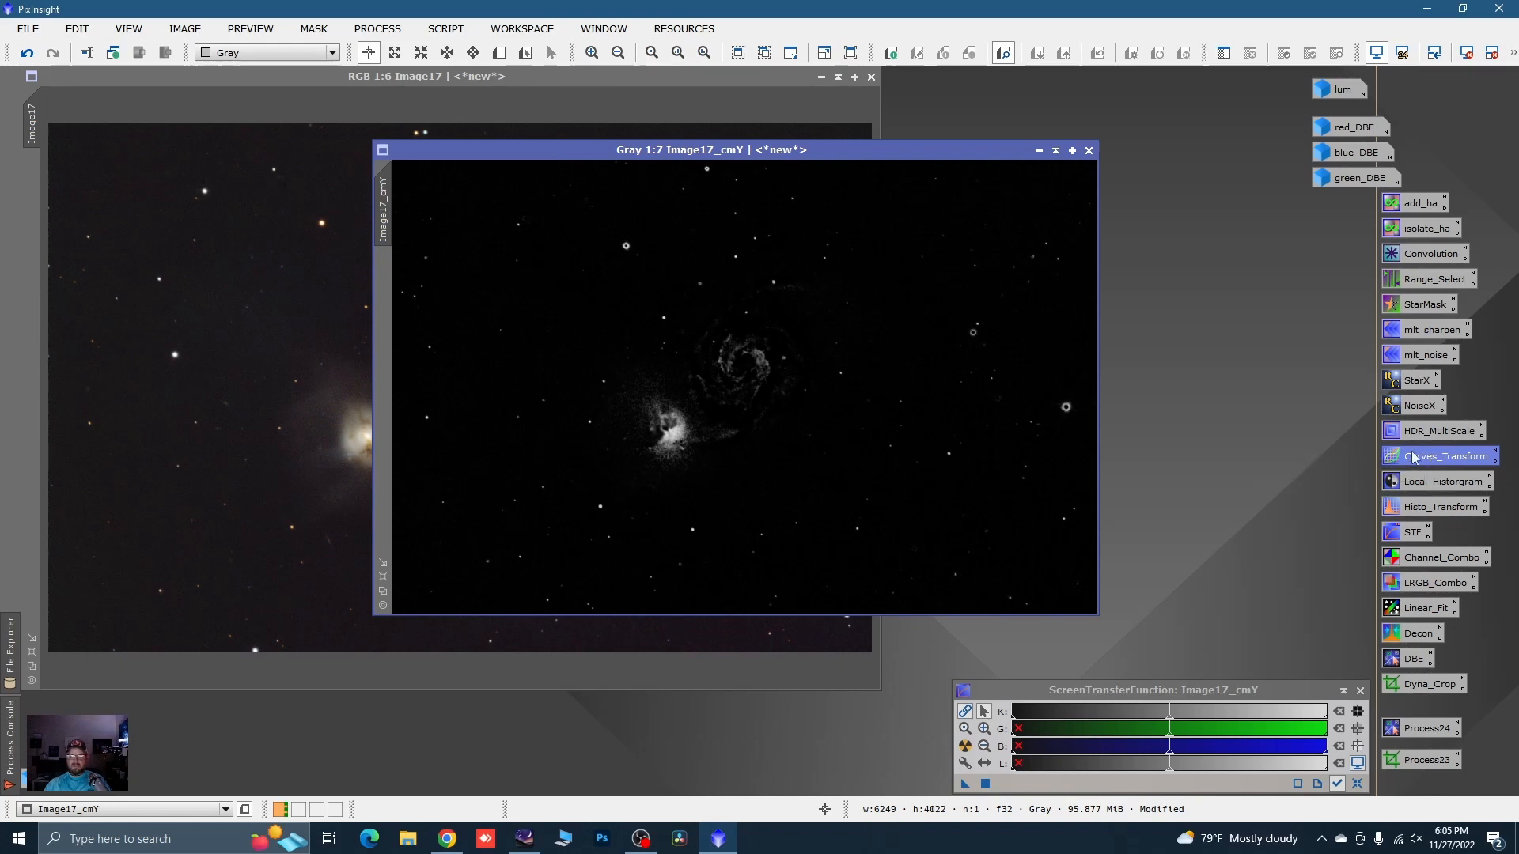
- Blur the Image17_cmY mask using Convolution with a StdDev of 8.50, then close the process and its preview
double_click(1412, 253)
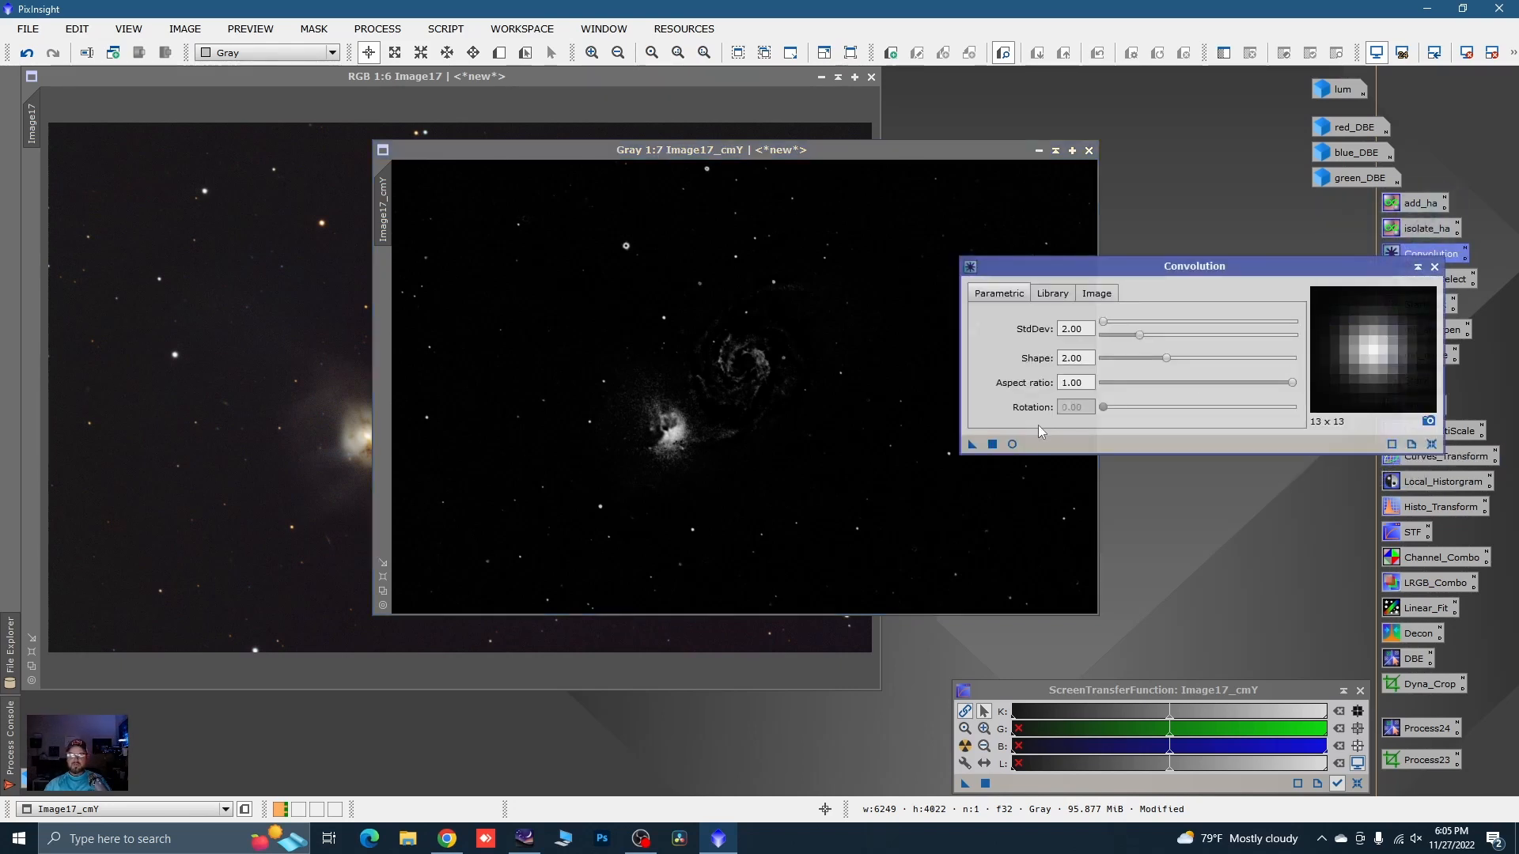
click(1012, 444)
drag(1142, 339, 1268, 348)
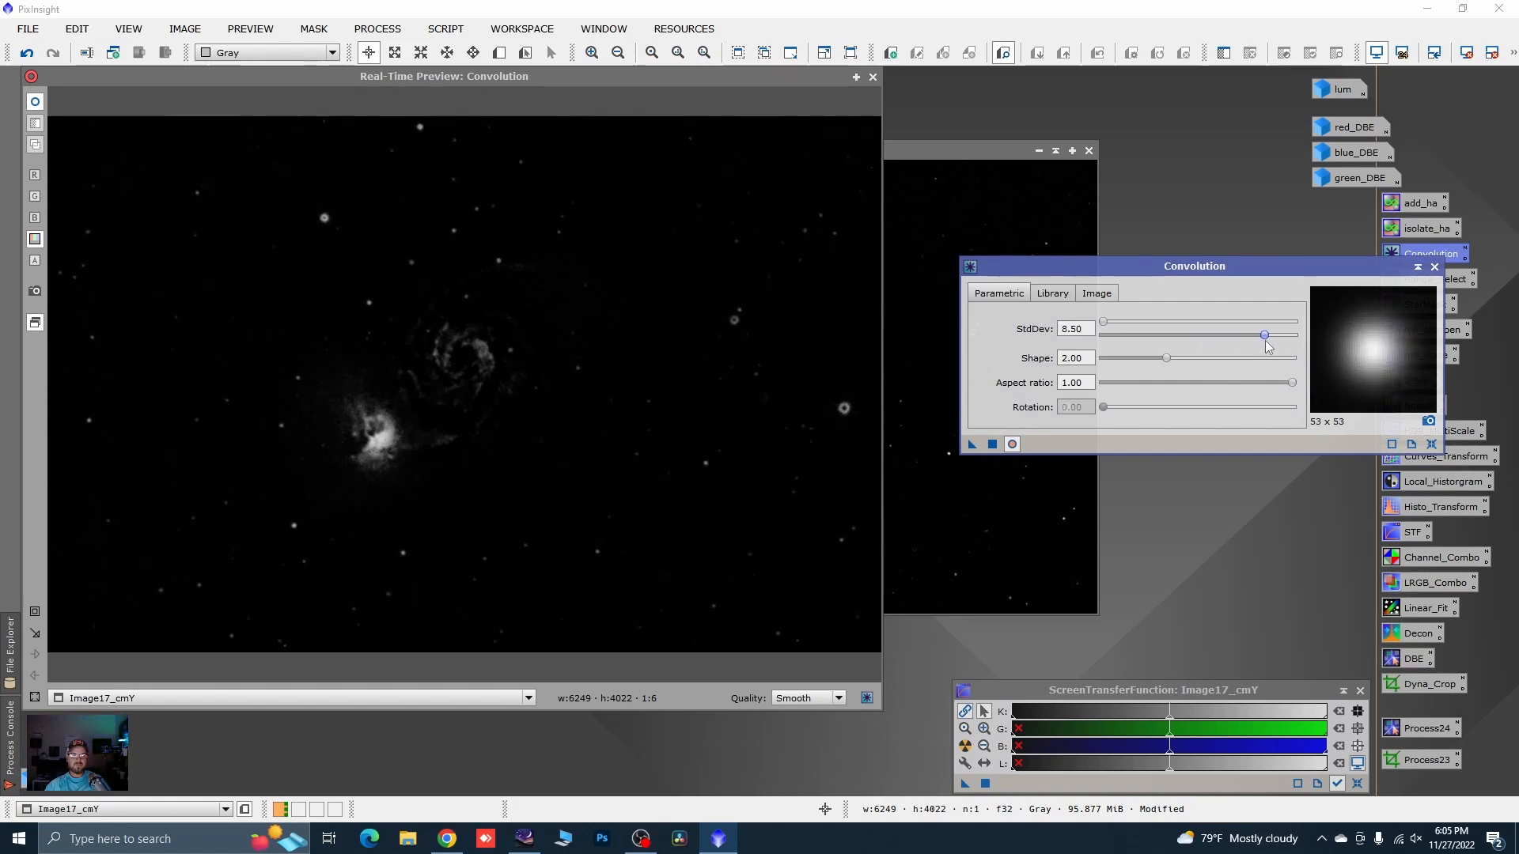
click(993, 444)
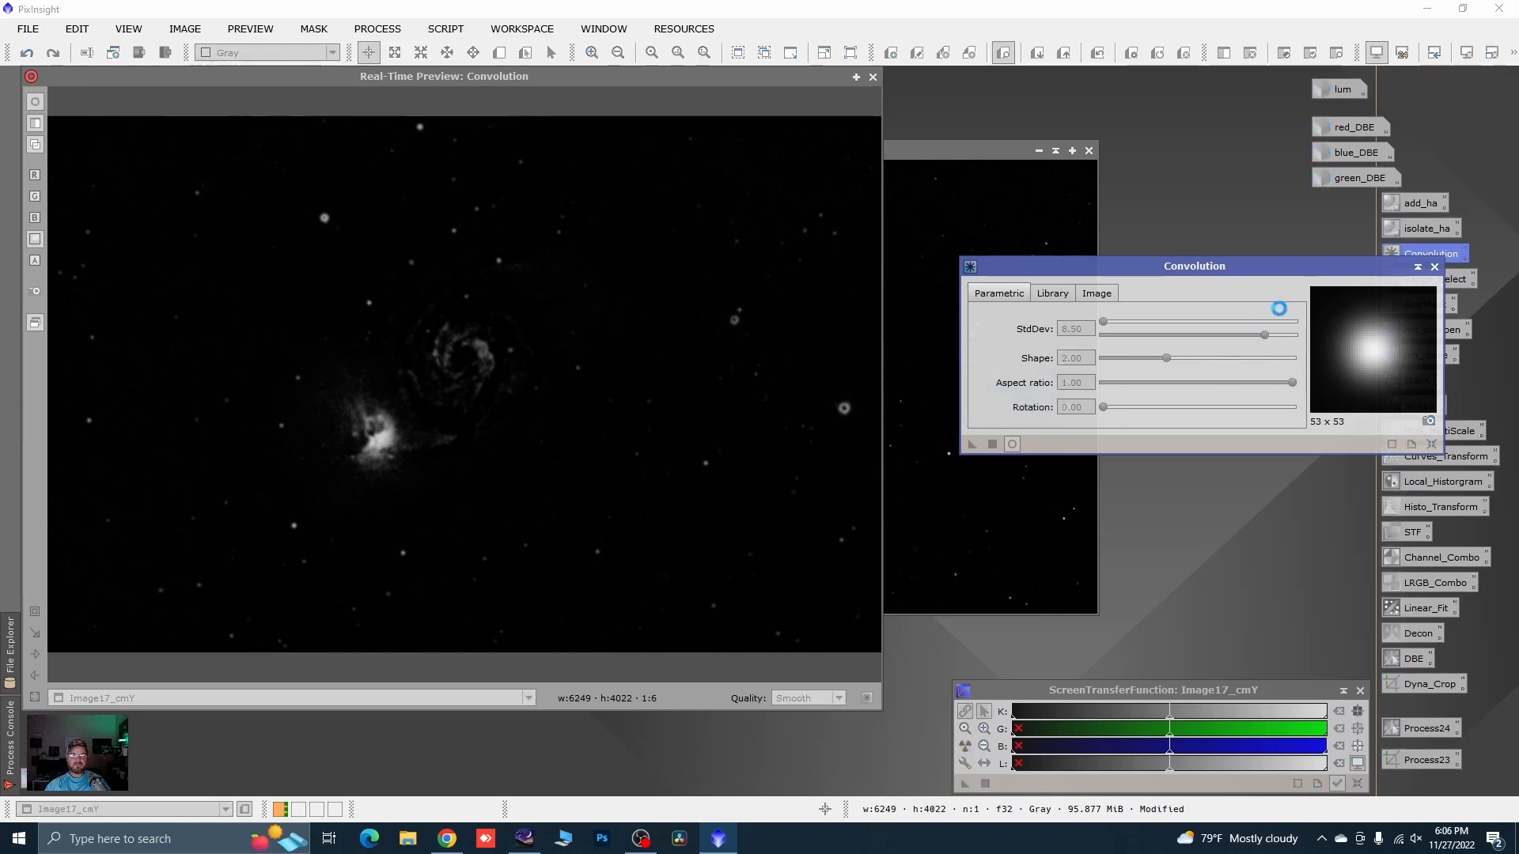
click(1434, 268)
click(872, 76)
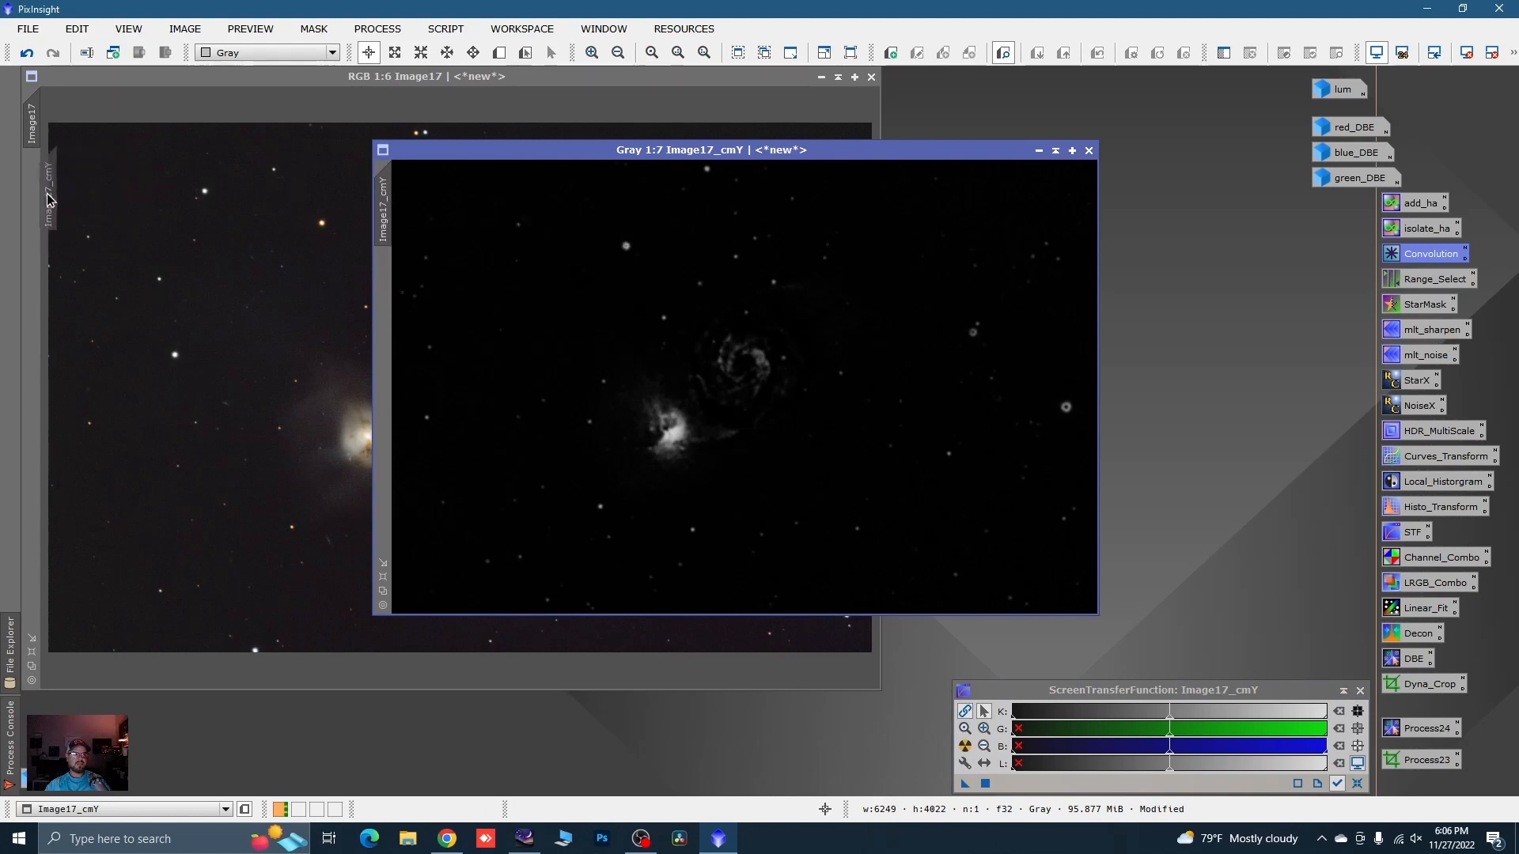
- Assign Image17_cmY as the mask of Image17, minimise the mask image below the galaxy, and hide the red mask overlay
drag(49, 200, 31, 198)
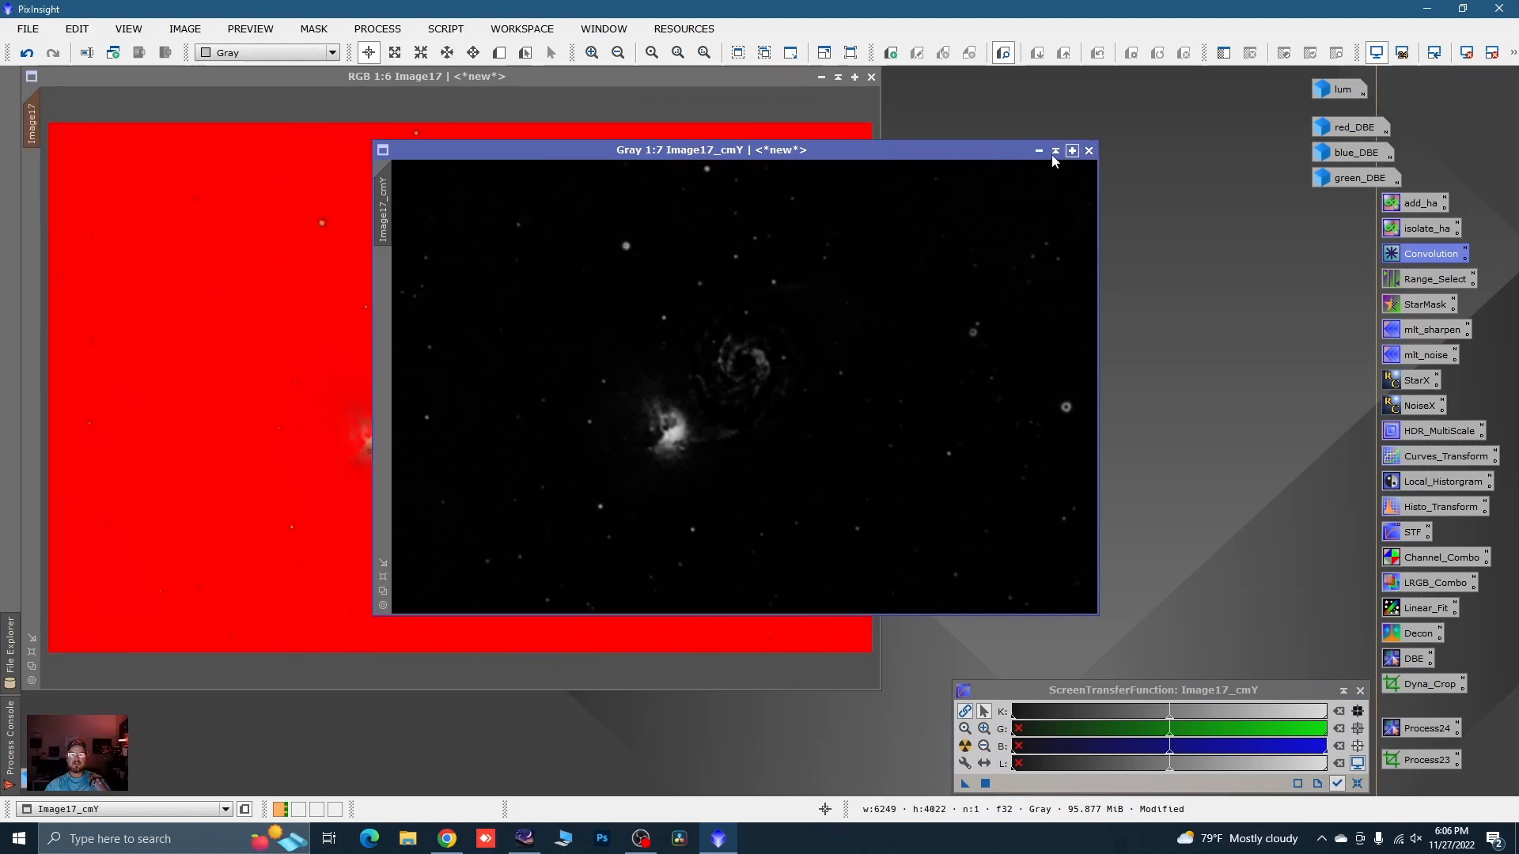
click(1039, 150)
drag(805, 390, 889, 766)
right_click(670, 72)
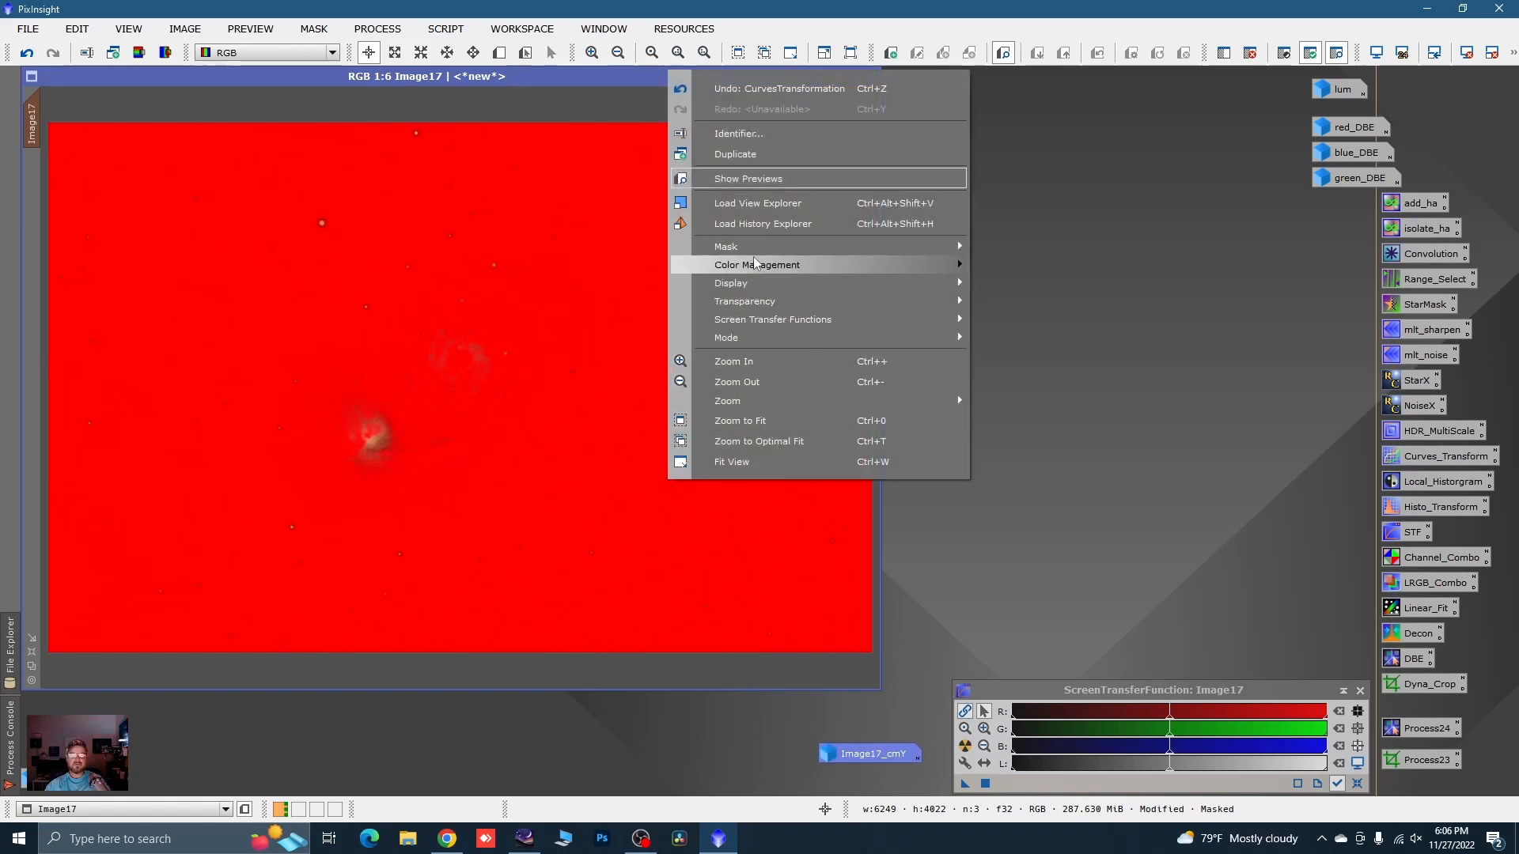
mouse_move(760, 247)
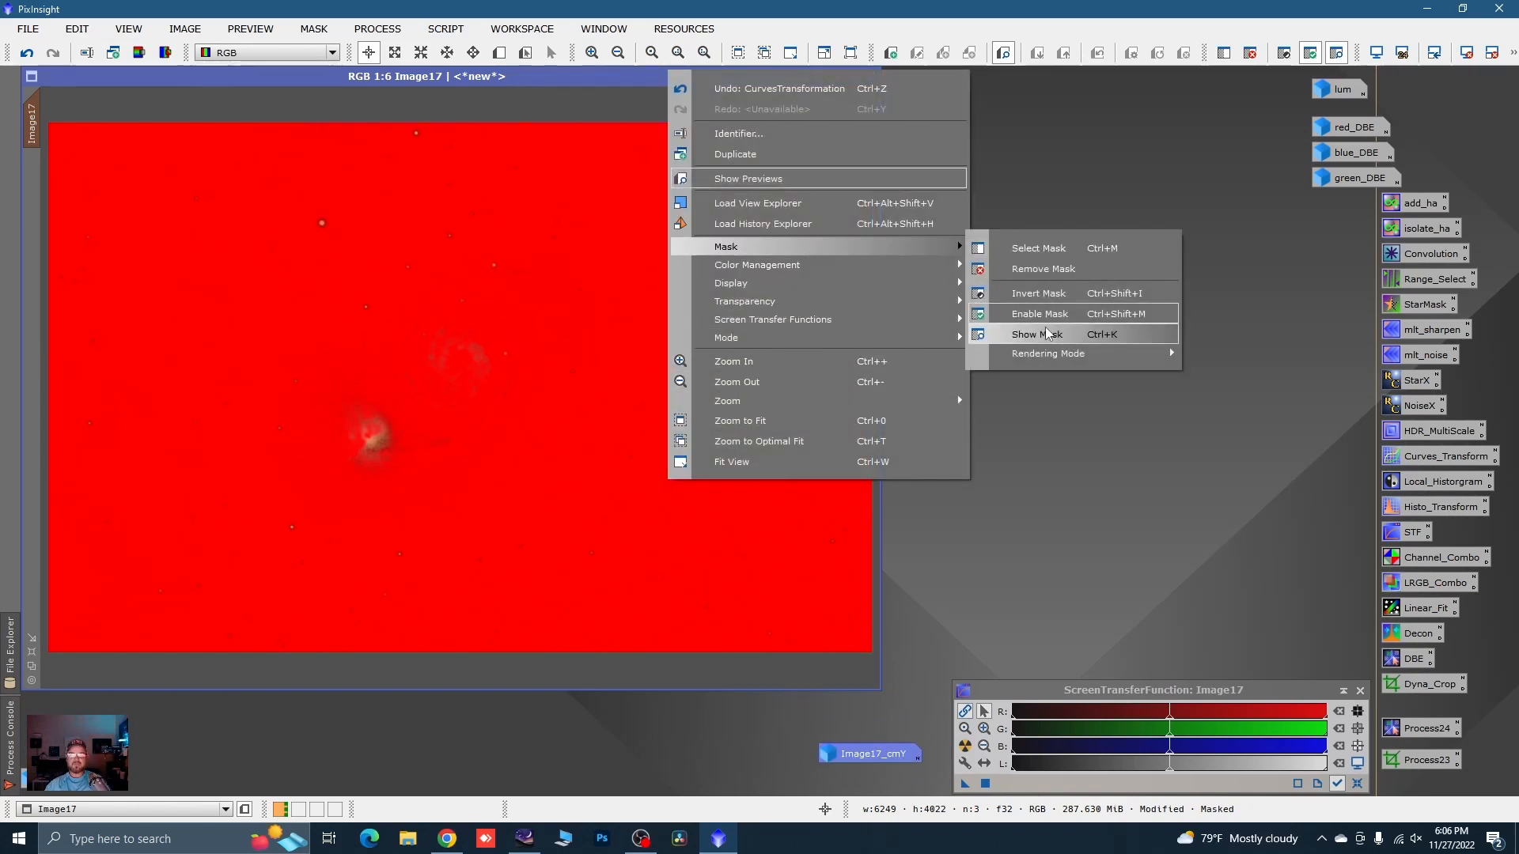
click(1047, 335)
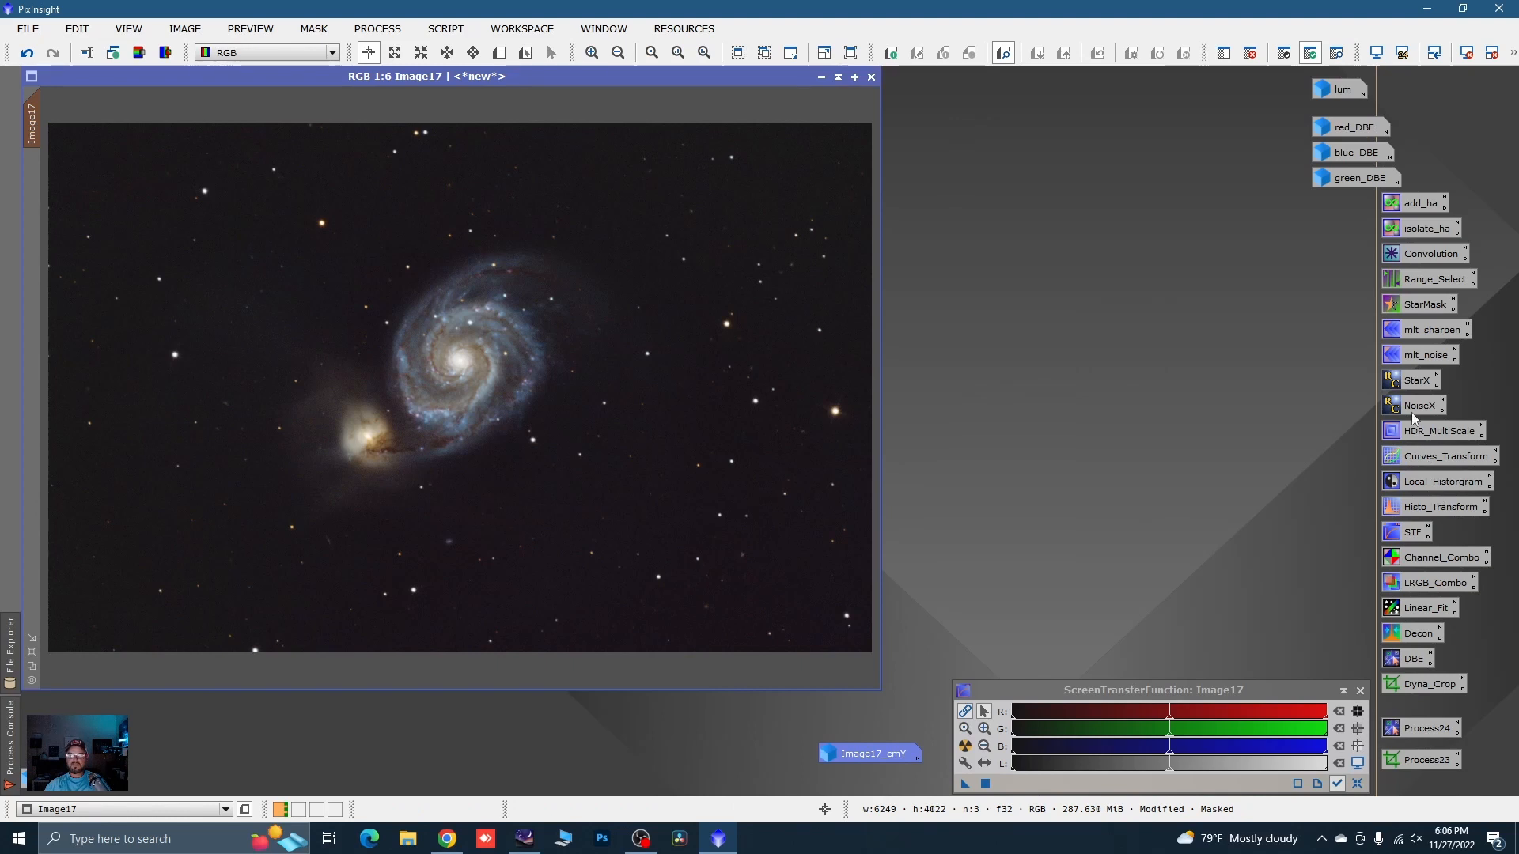
- With a live CurvesTransformation preview of Image17, raise the red curve slightly and lower the blue curve to about 0.351 at input 0.411
double_click(1402, 458)
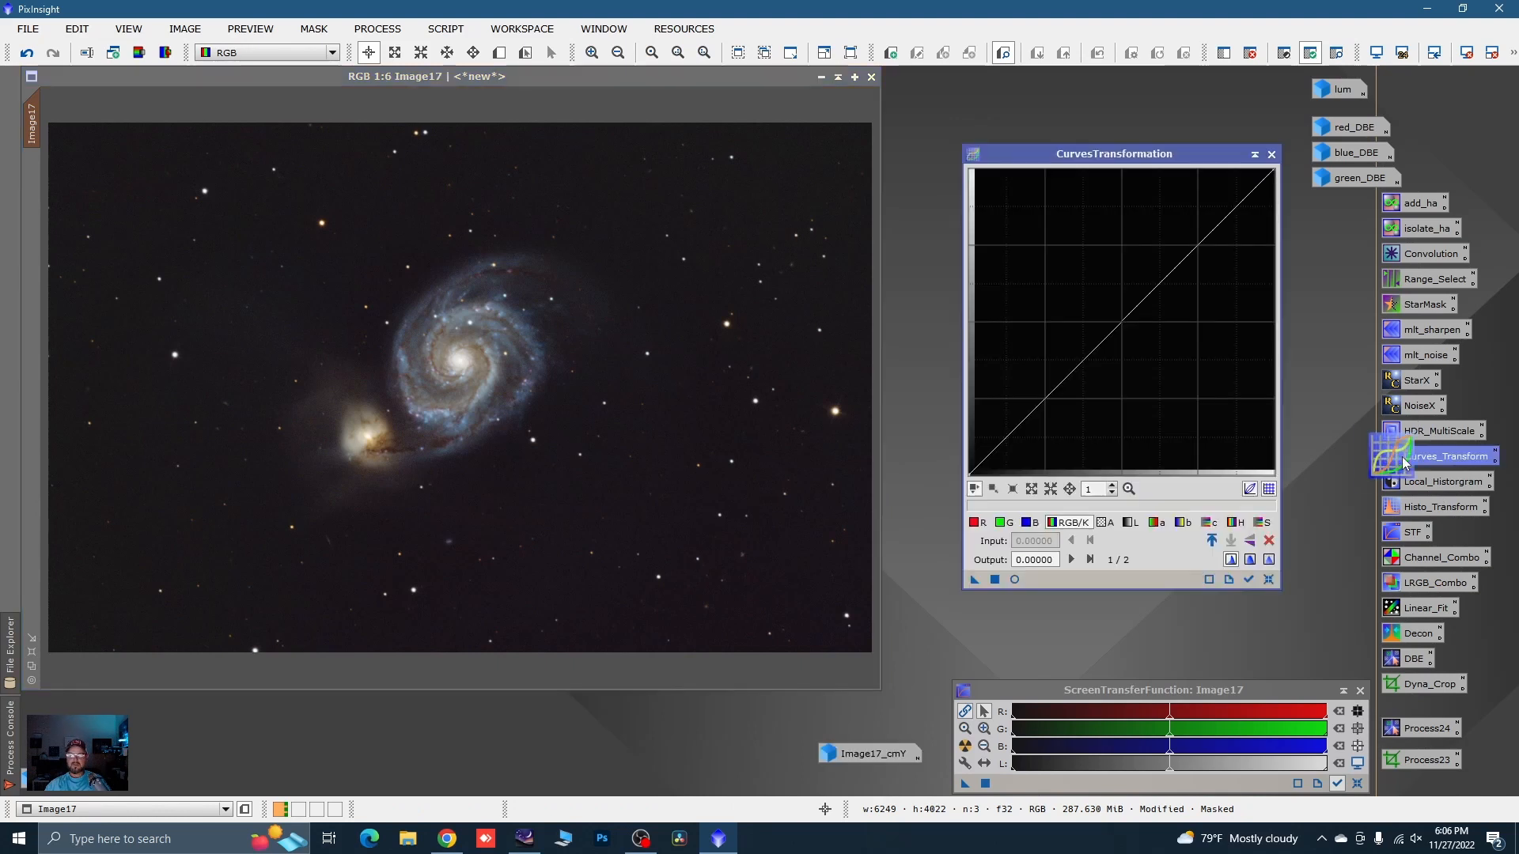
click(1014, 580)
click(978, 523)
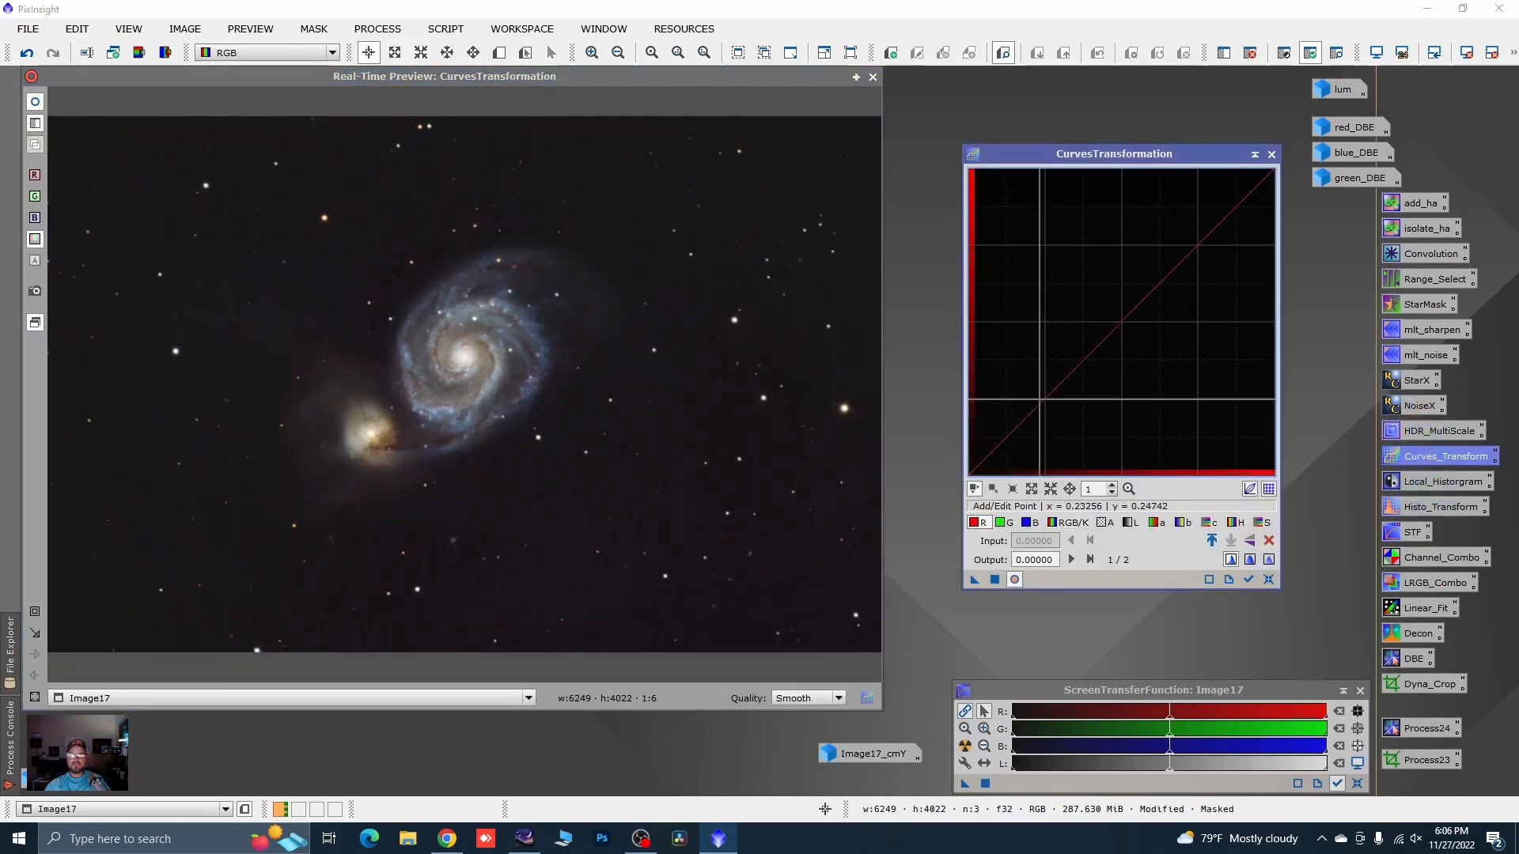
drag(1046, 397, 1042, 384)
click(1029, 522)
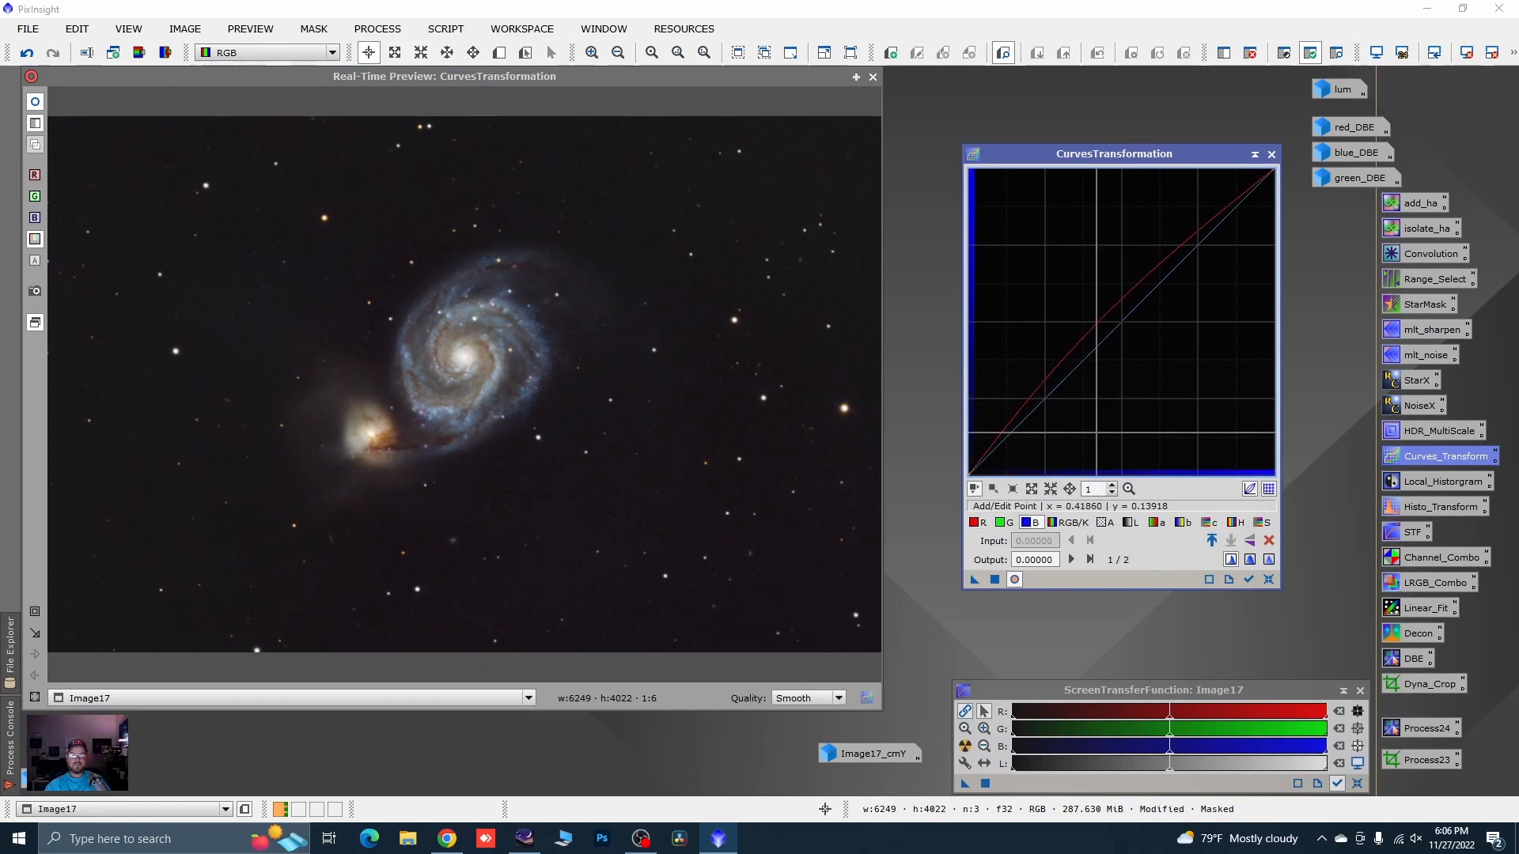
drag(1086, 358, 1095, 368)
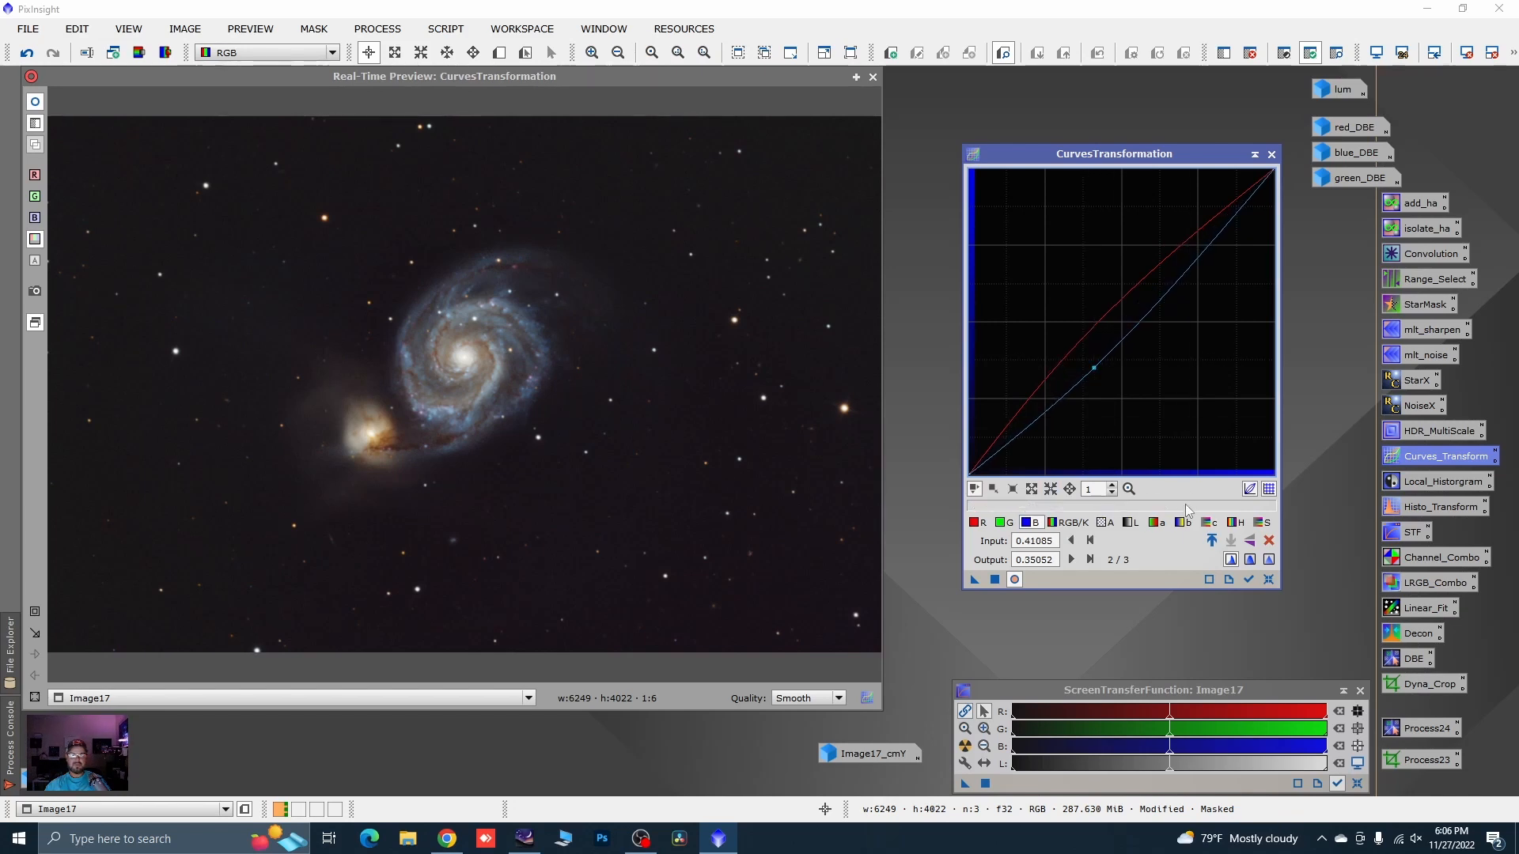
- Raise the saturation curve to about 0.487 at input 0.442 and apply the combined curves to the masked Image17
click(1261, 522)
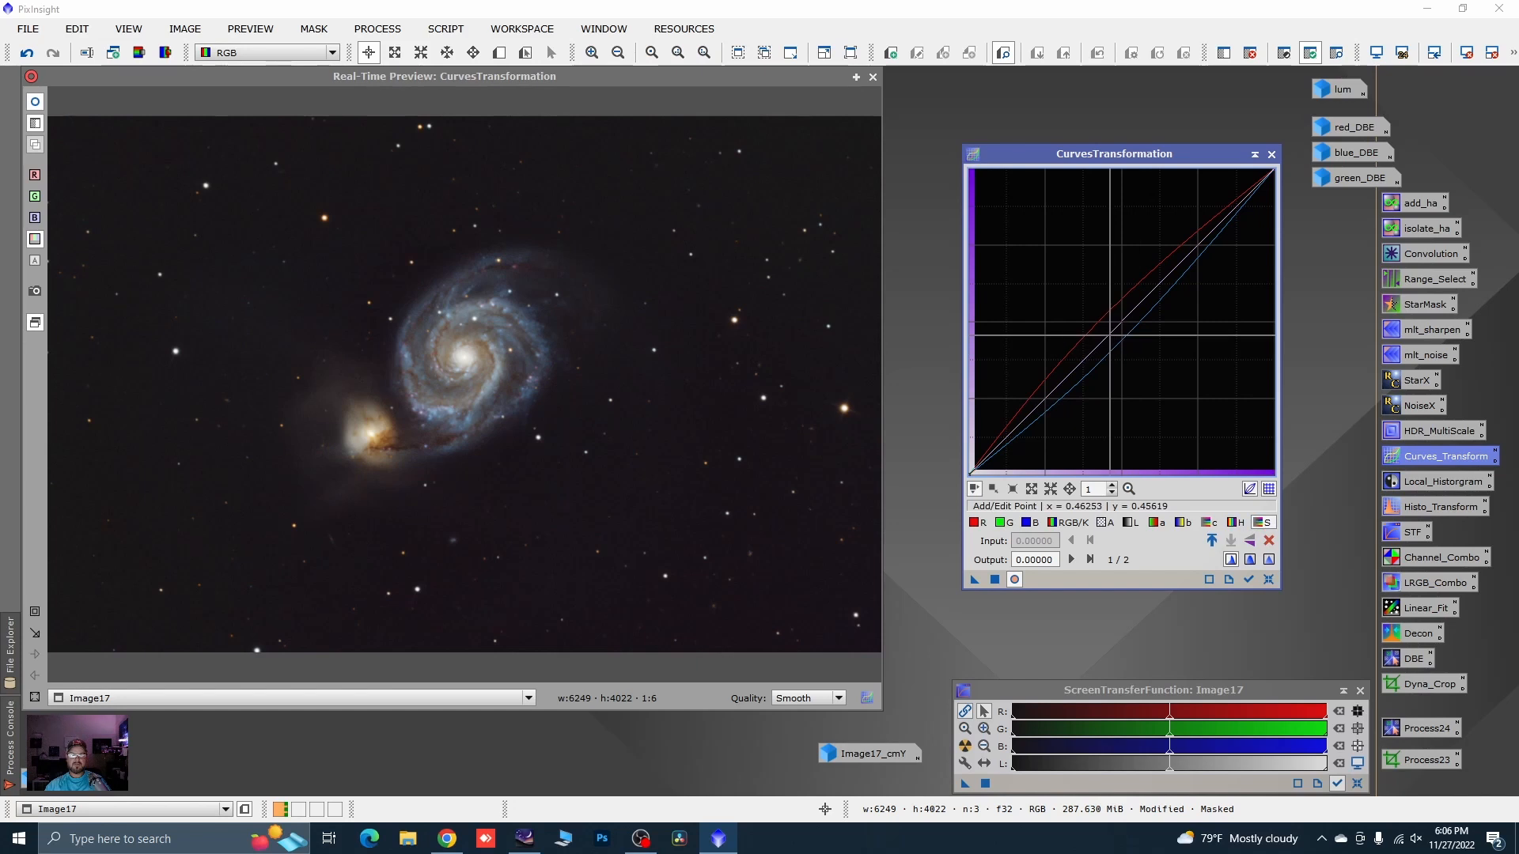
drag(1106, 337, 1103, 326)
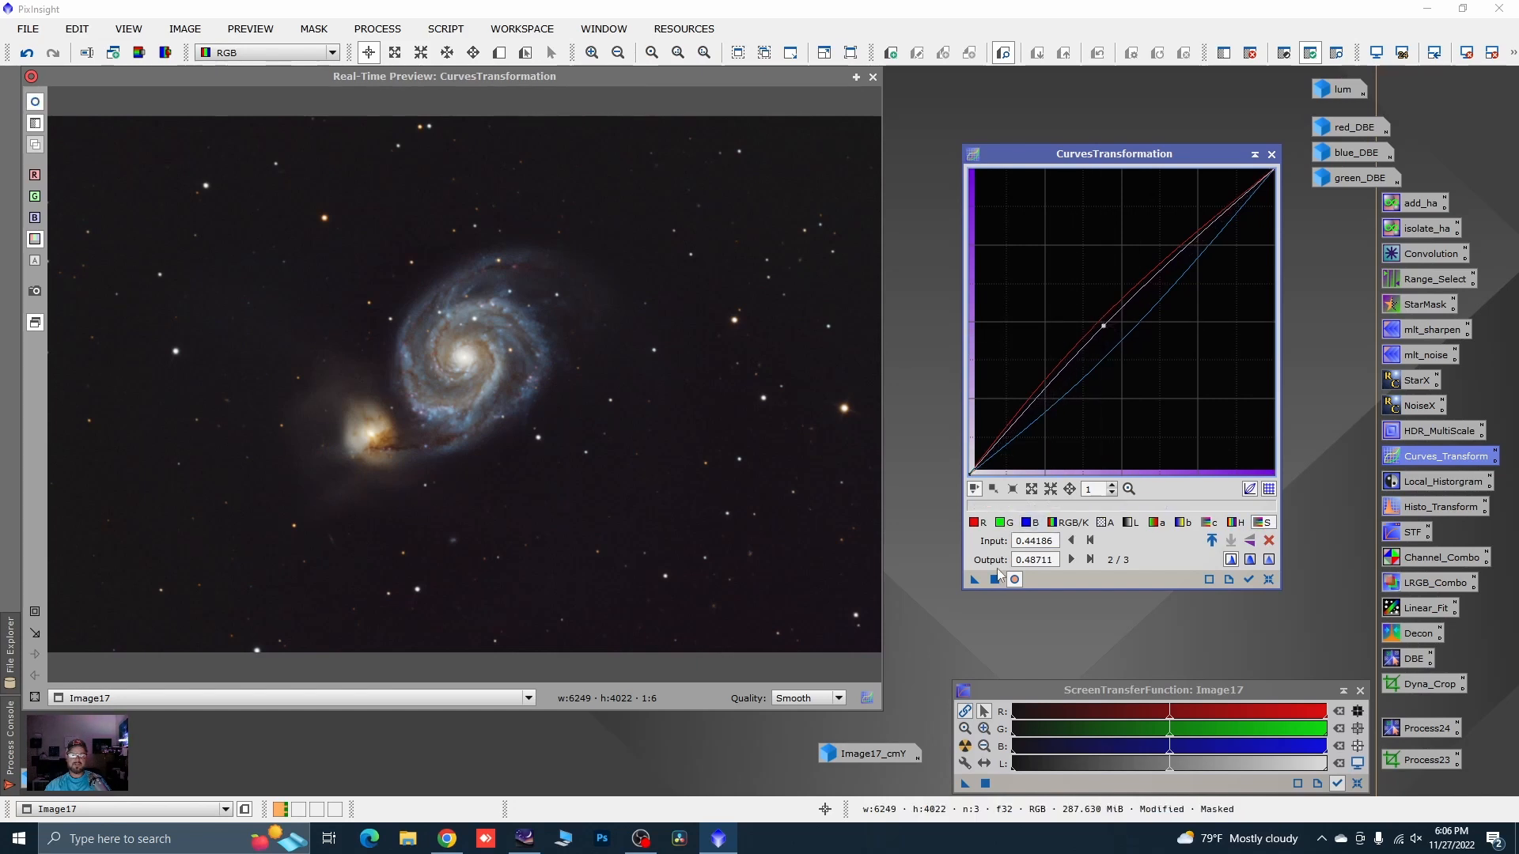
drag(975, 579, 1000, 576)
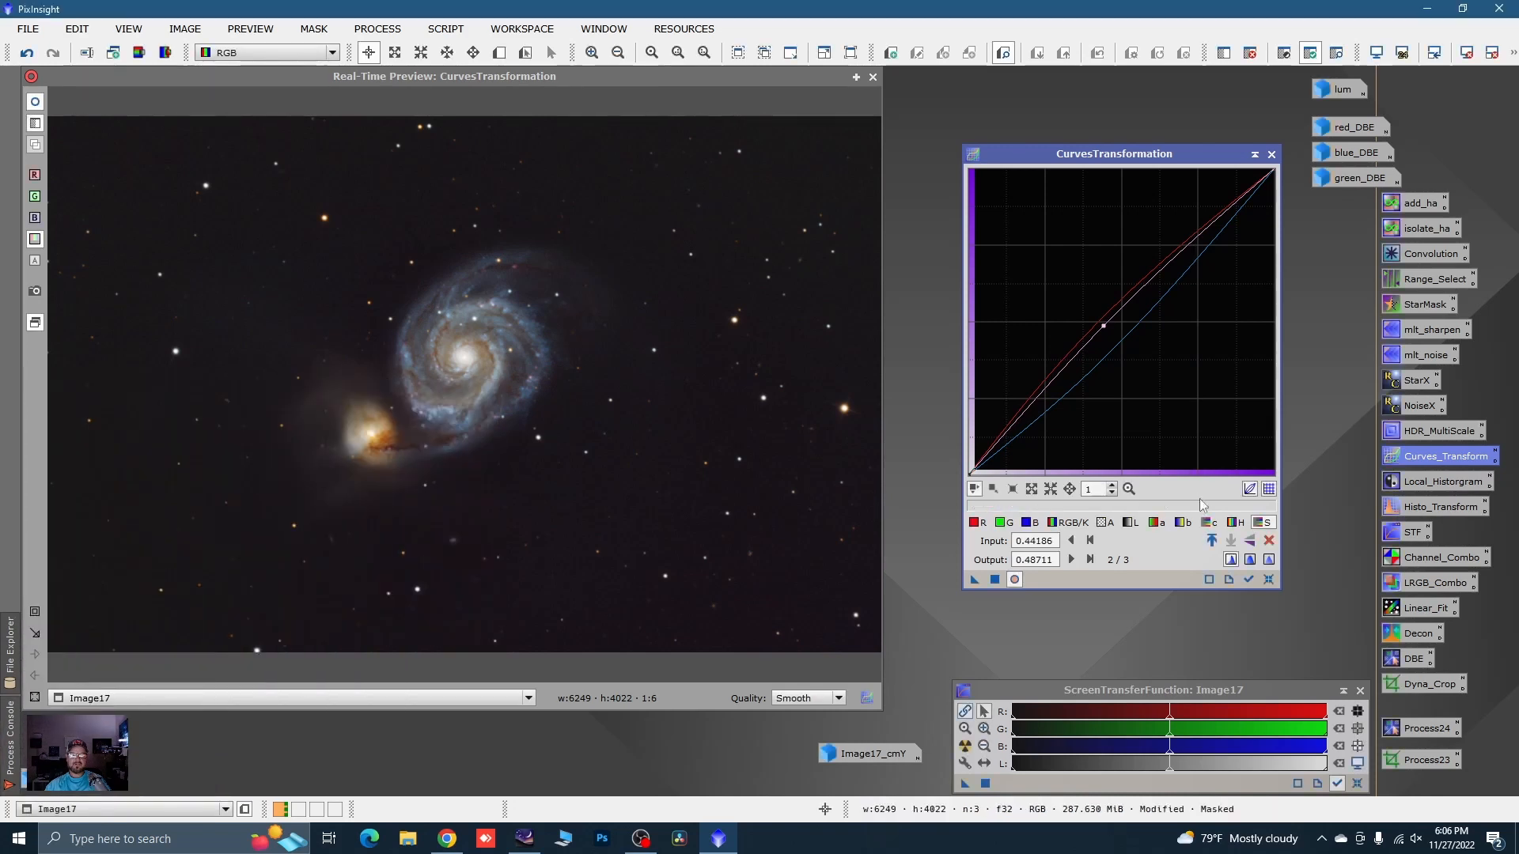
- Reset the curves, then close CurvesTransformation and its real-time preview
click(1270, 560)
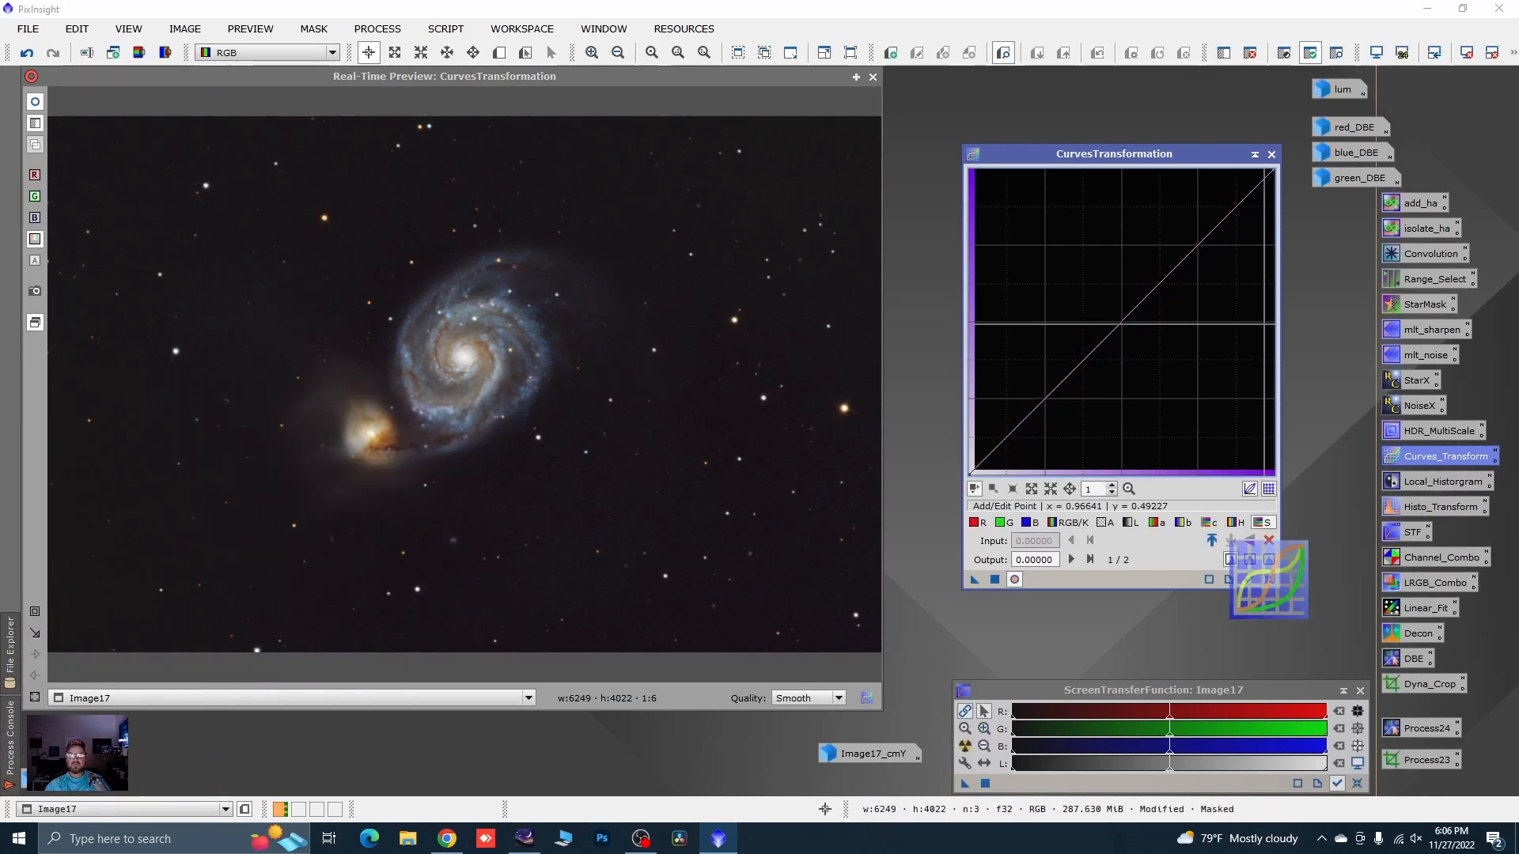
click(1271, 153)
click(873, 76)
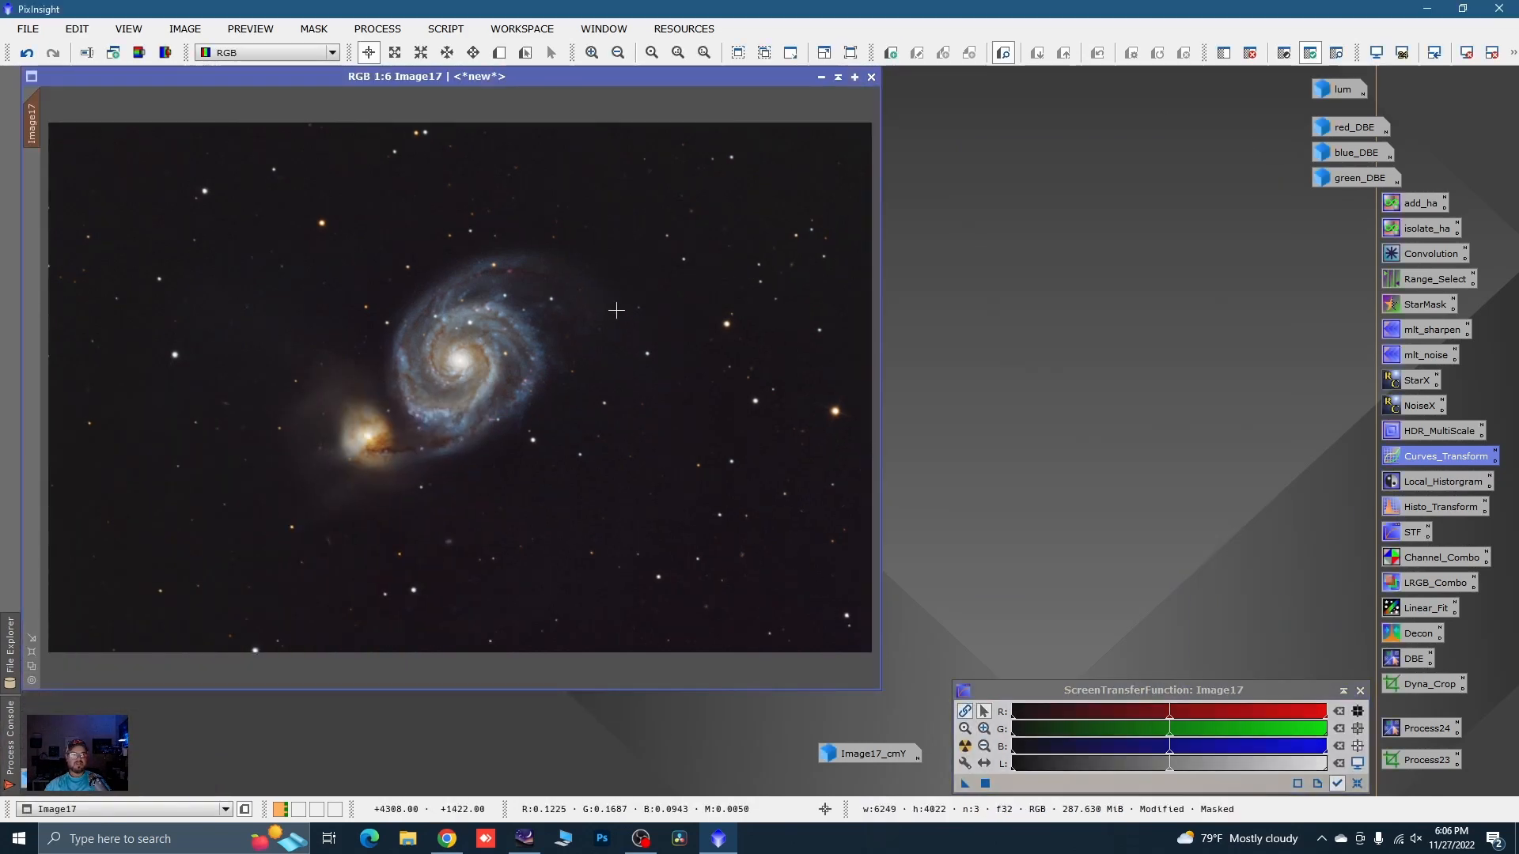
- Remove the yellow colour mask from Image17
right_click(509, 321)
mouse_move(779, 500)
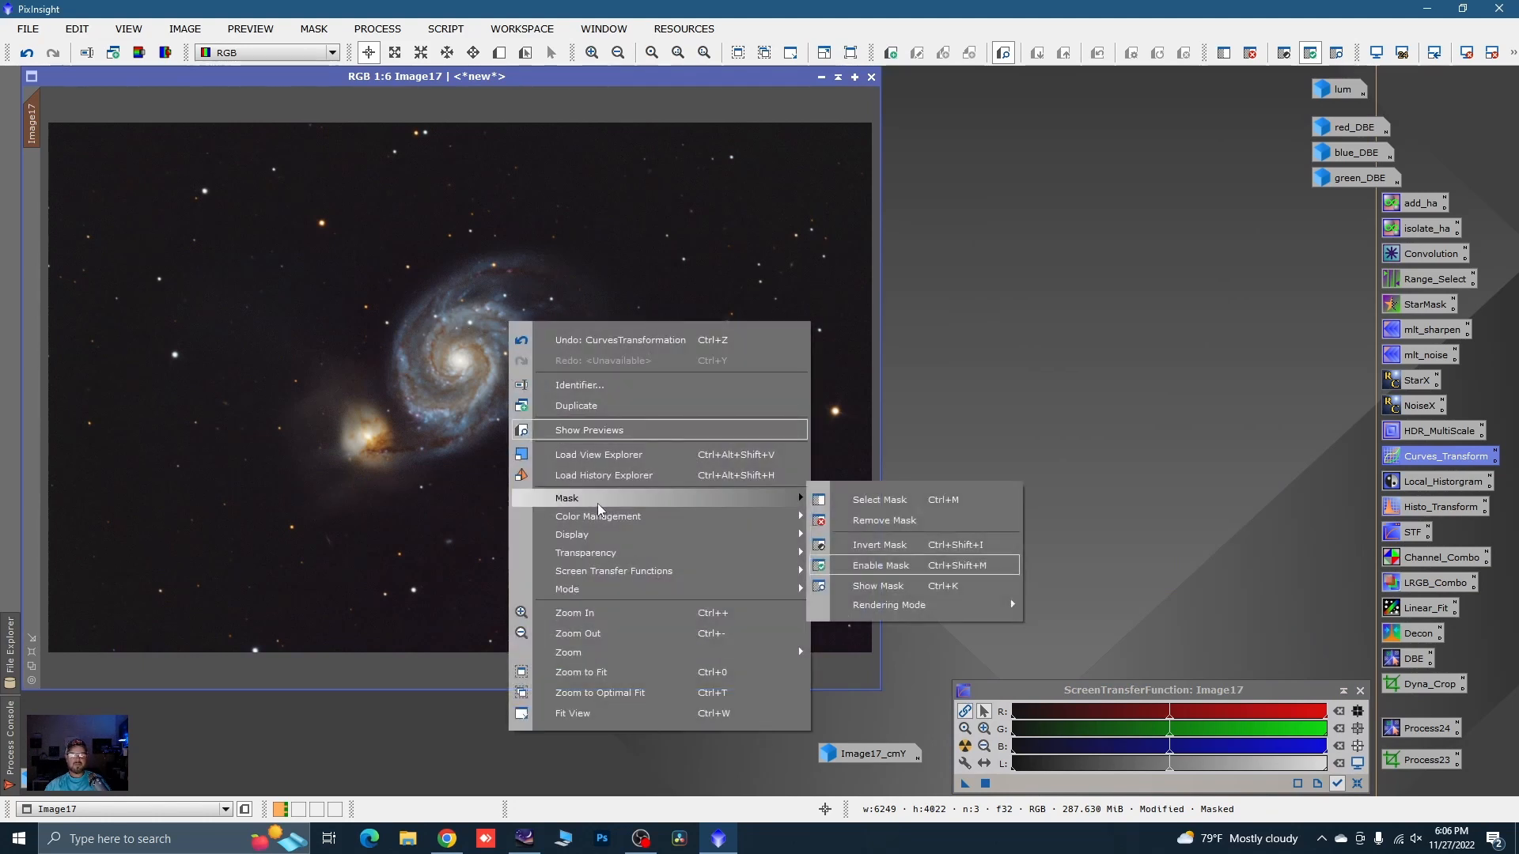
click(872, 521)
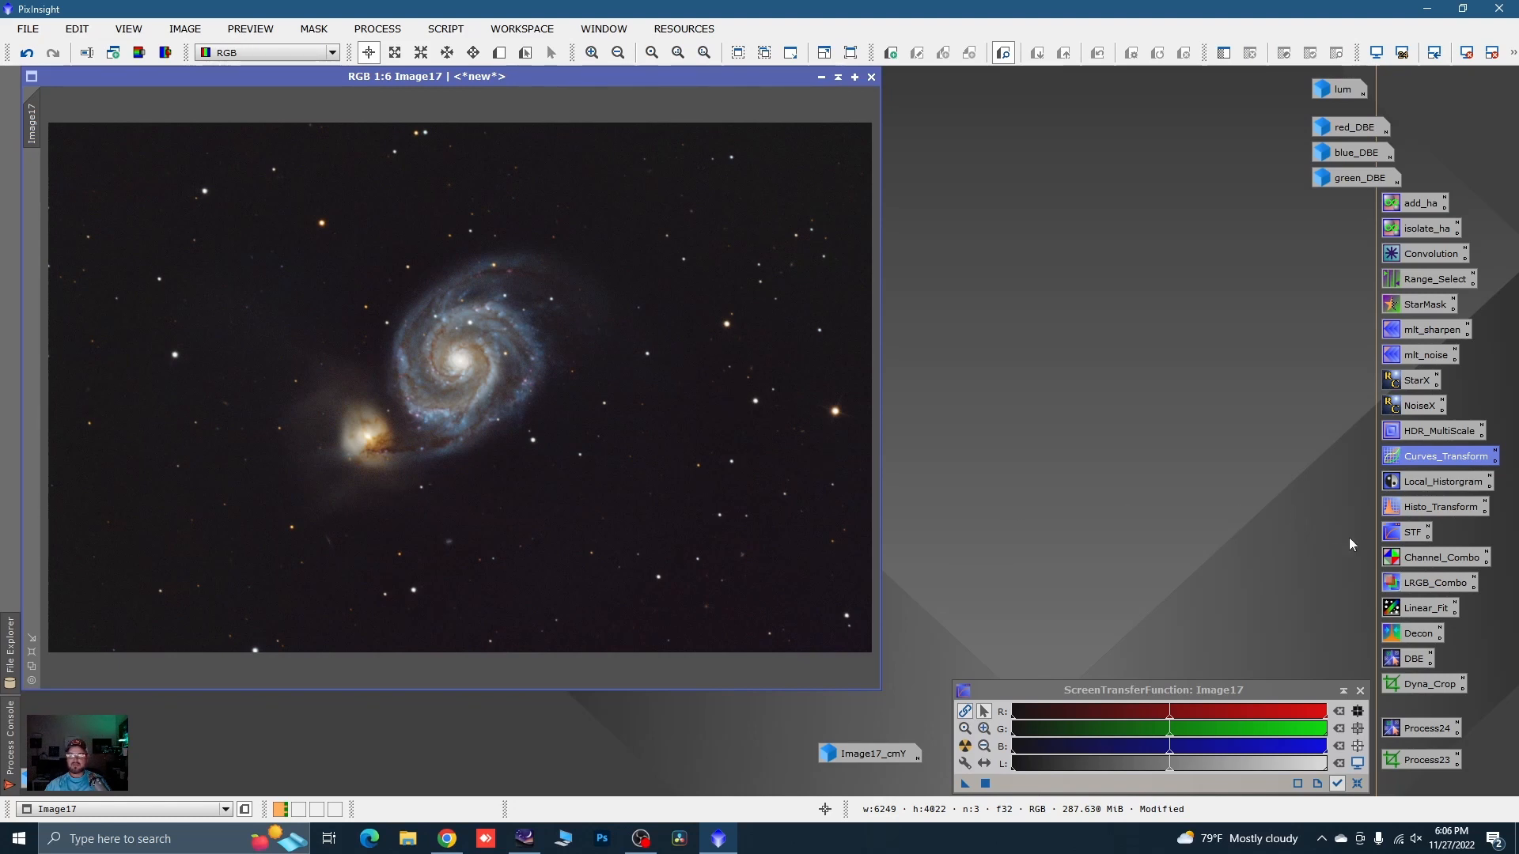
- Blur Image17 with Convolution at StdDev 9.70 using a real-time preview, then close the tool and the preview
double_click(1407, 256)
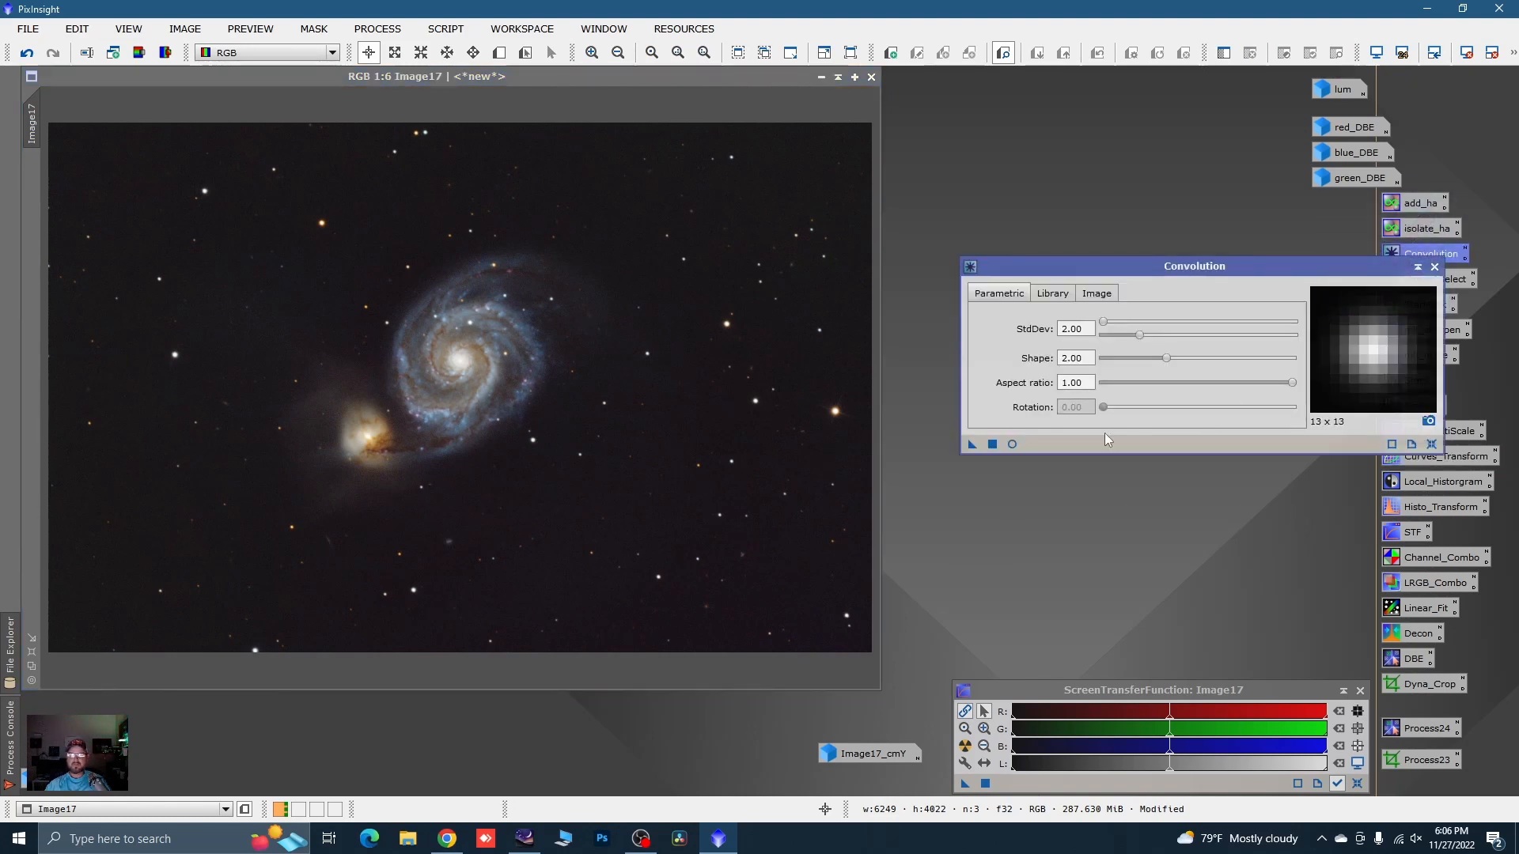
click(1013, 445)
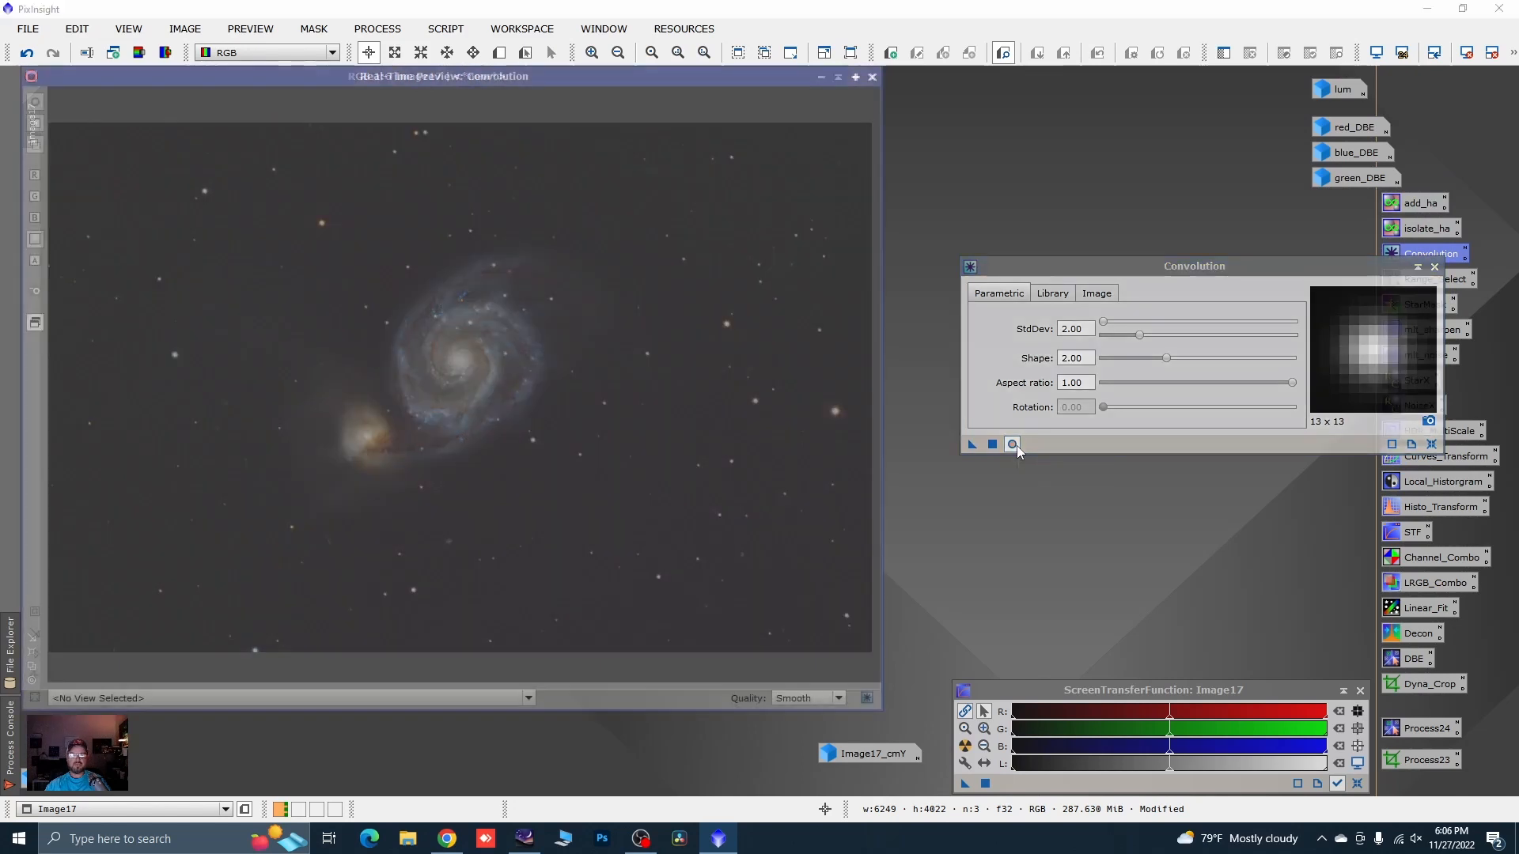
drag(1145, 335, 1288, 348)
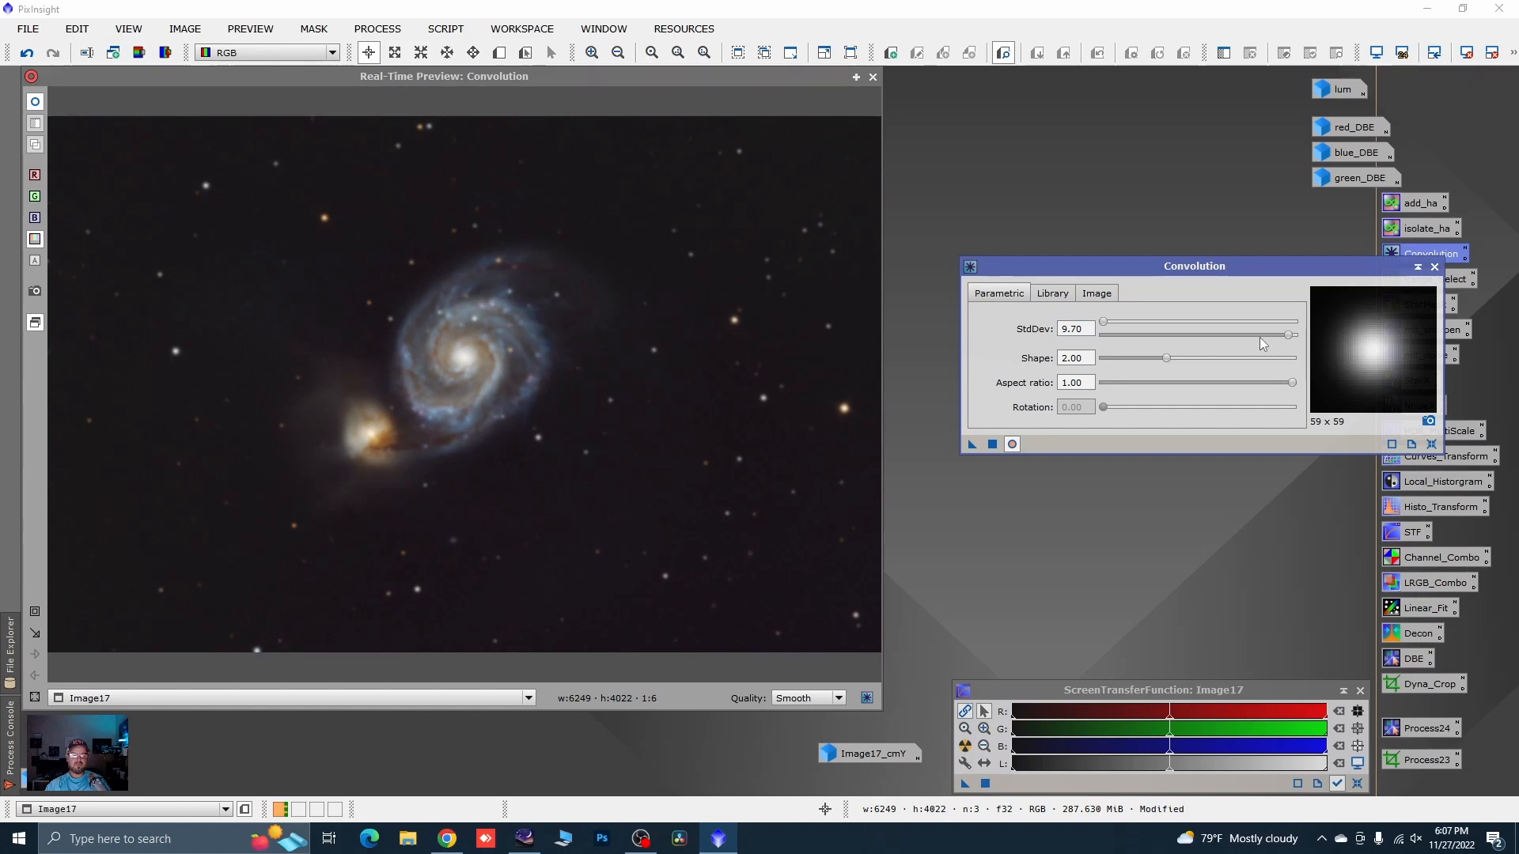
click(991, 445)
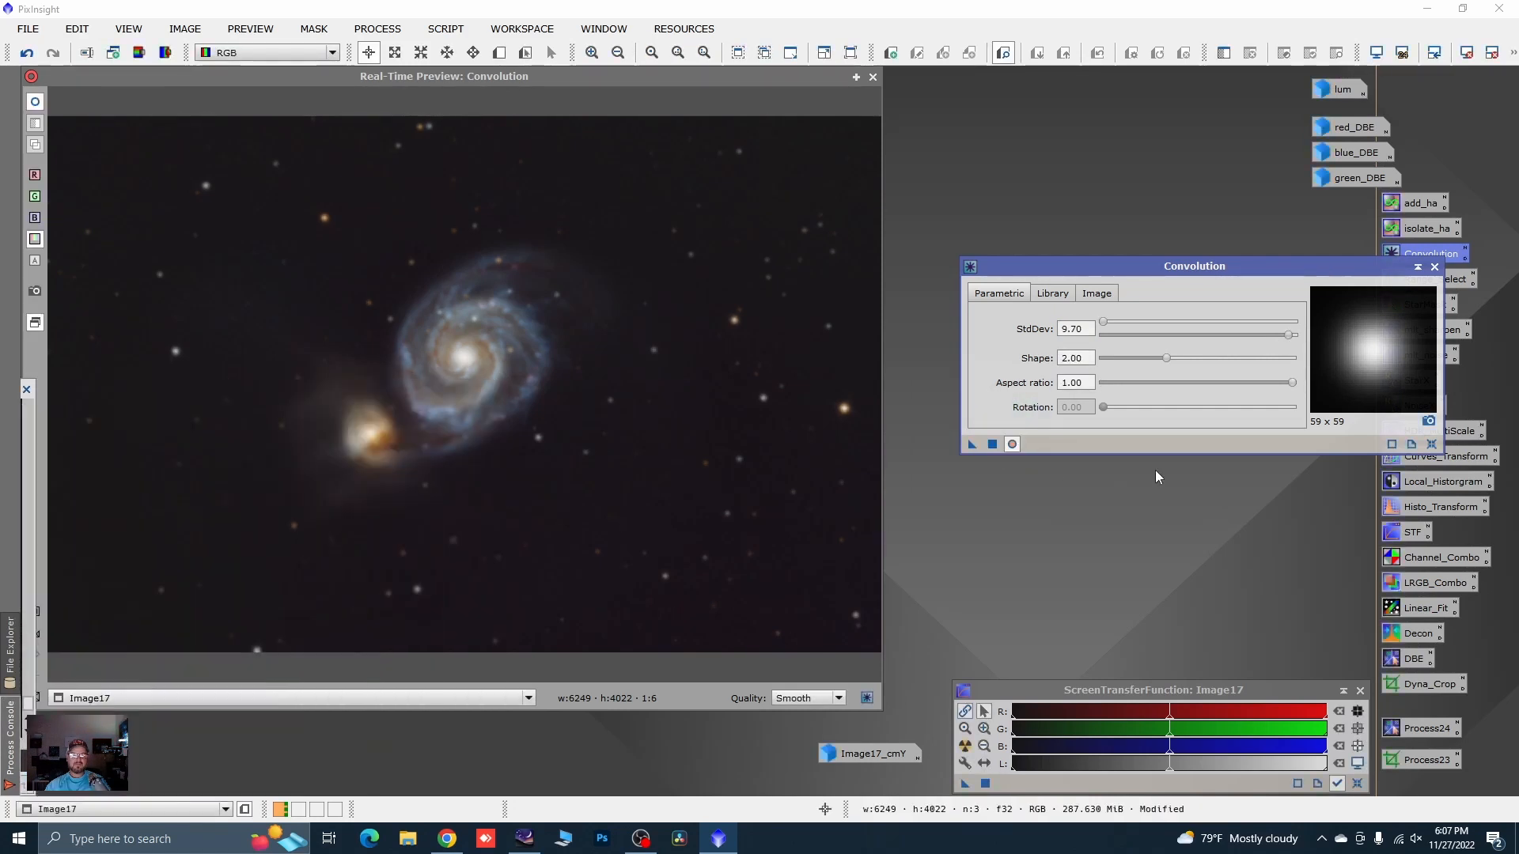
click(1434, 267)
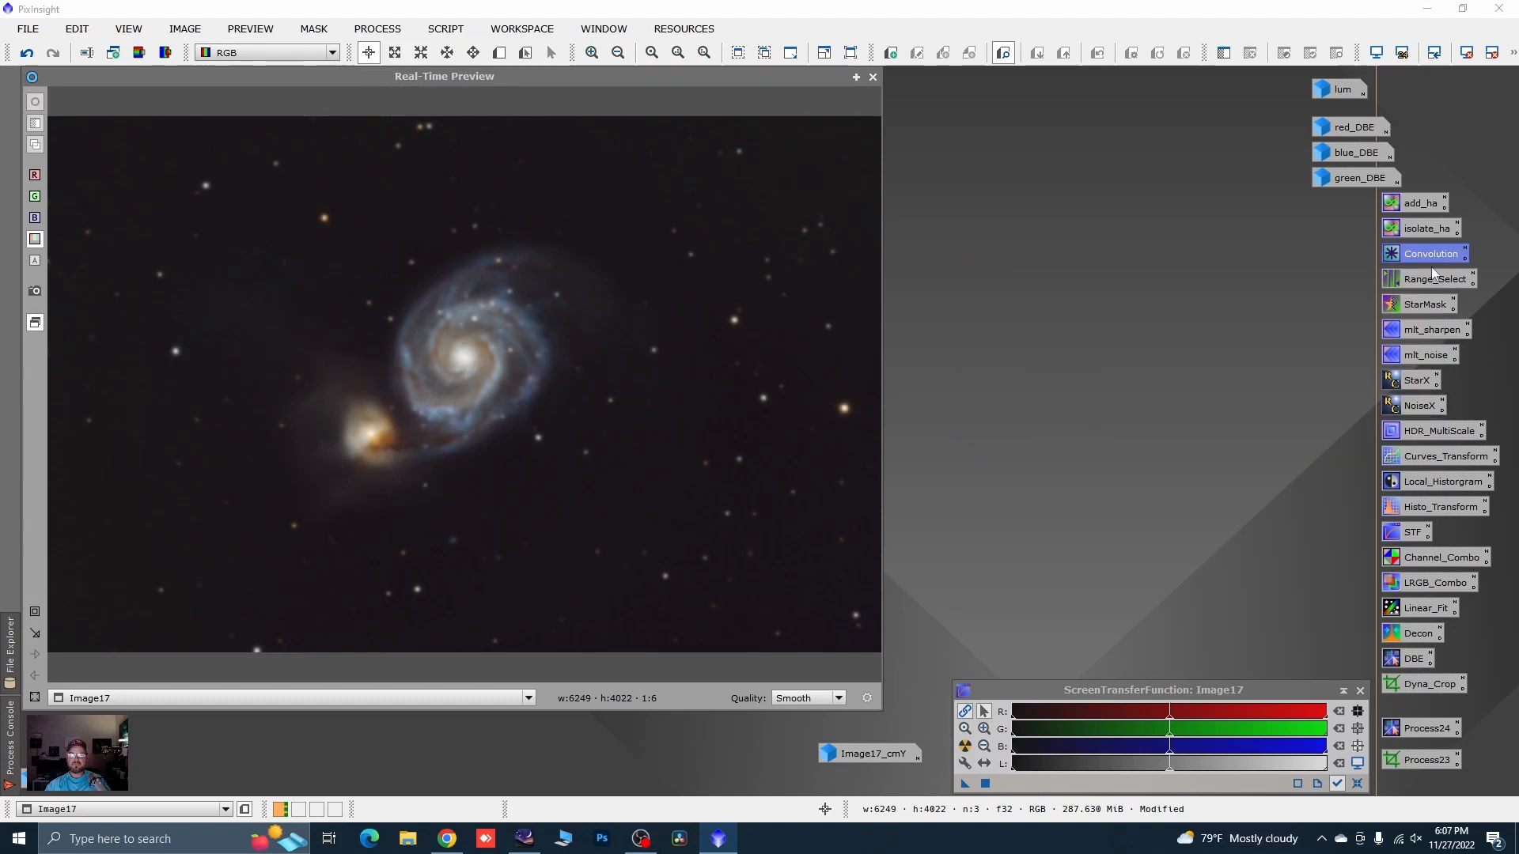
click(873, 77)
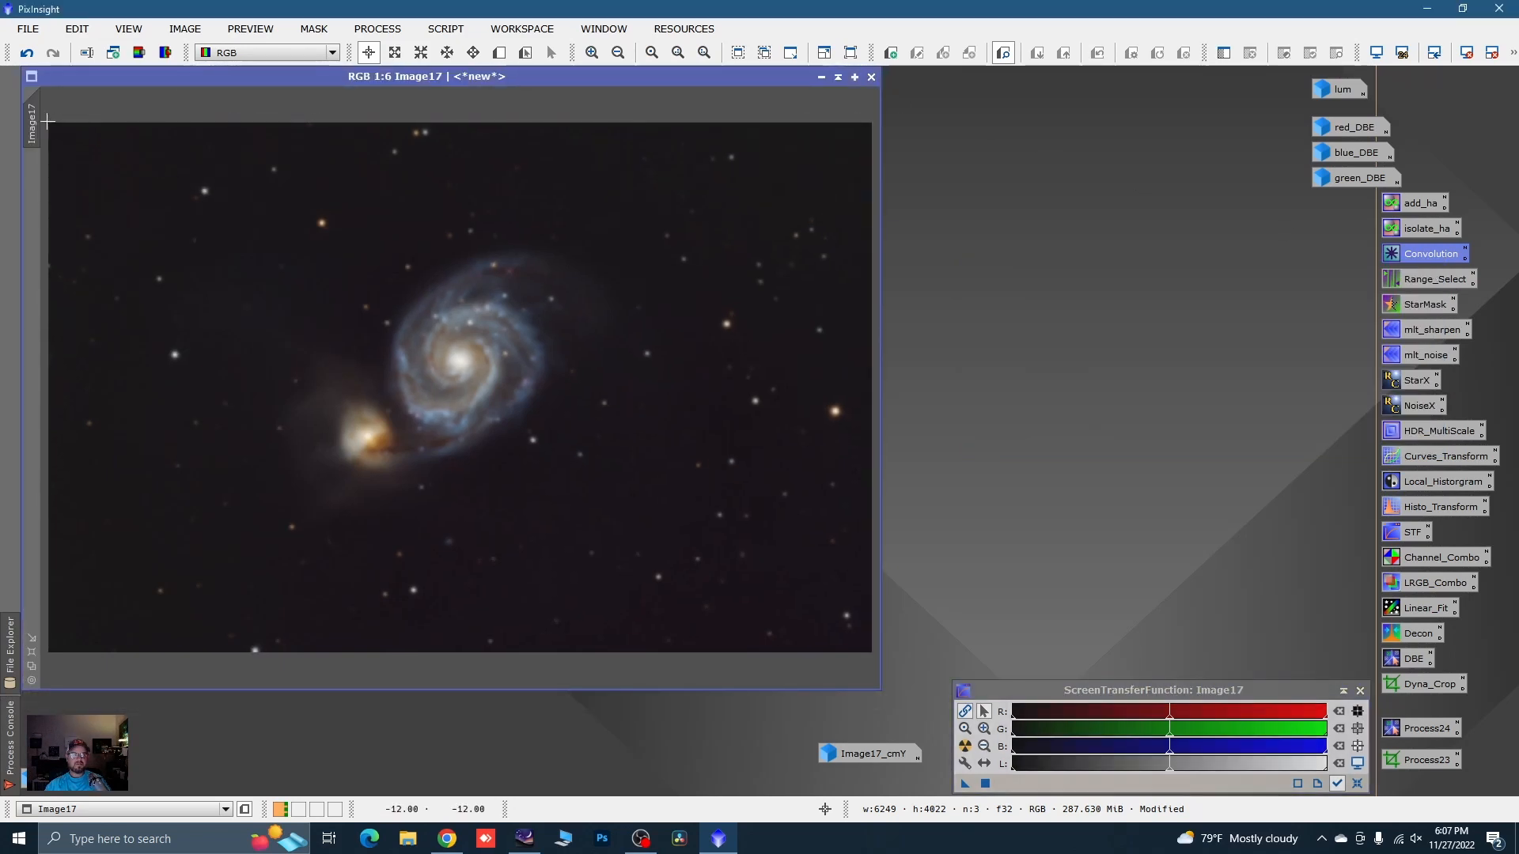
- Rename Image17 as rgb_2 and park its minimised icon in the workspace's lower-left corner
double_click(39, 118)
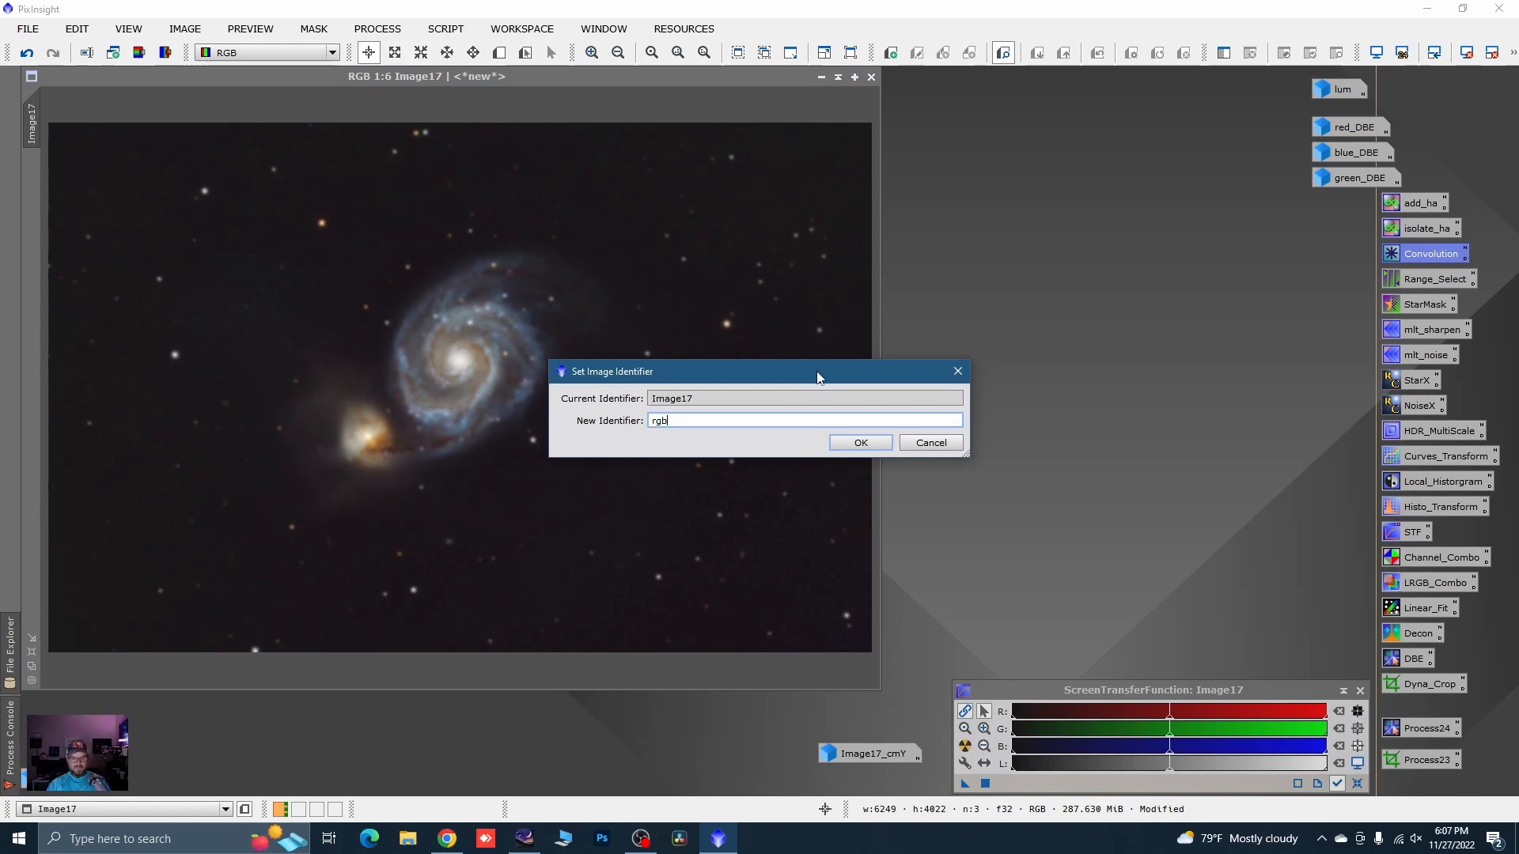
text(rgb_2)
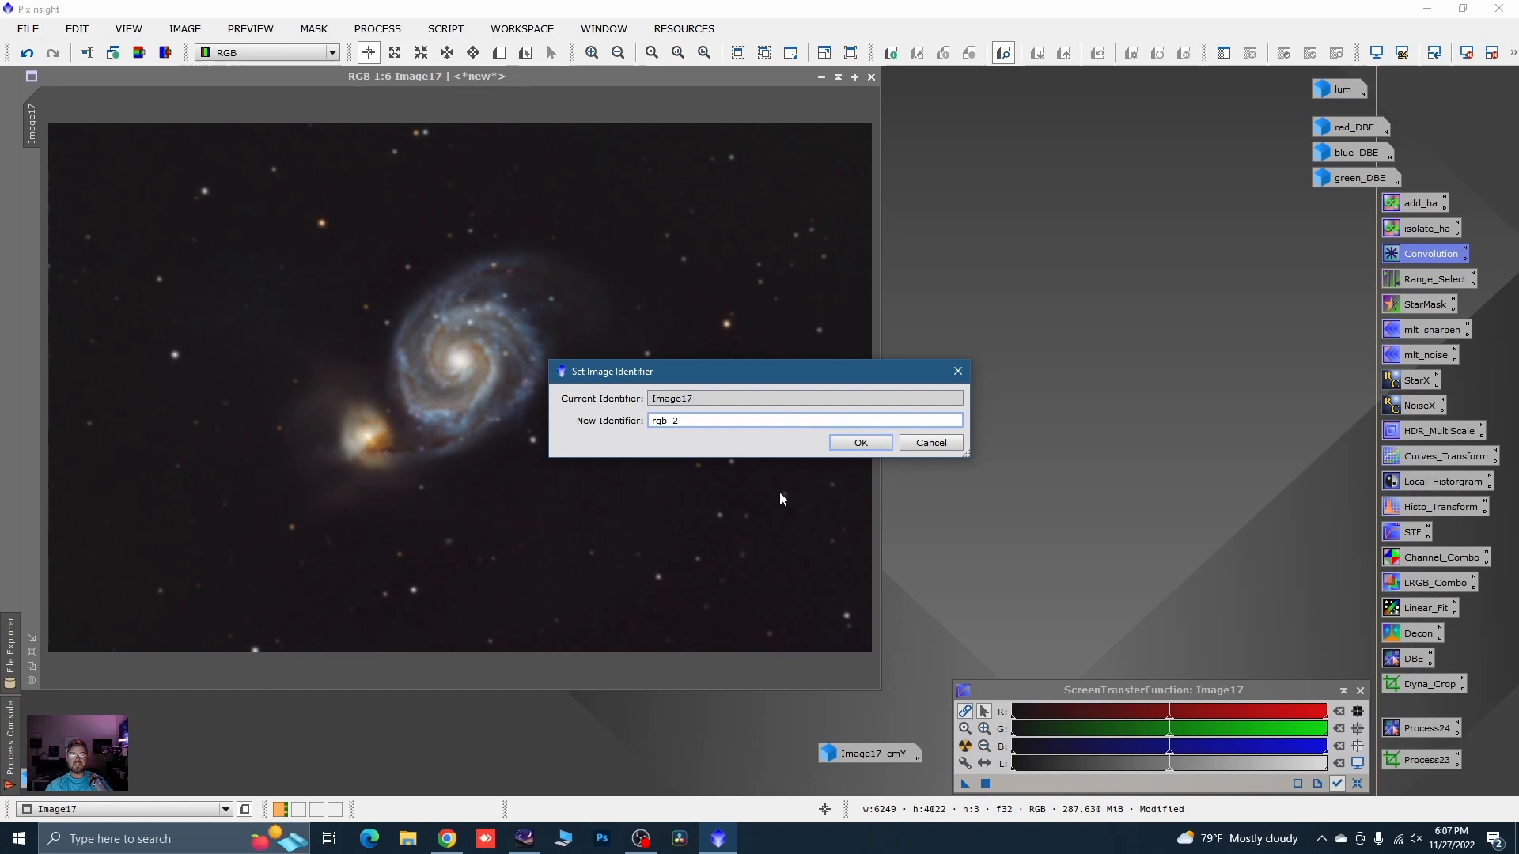
click(859, 443)
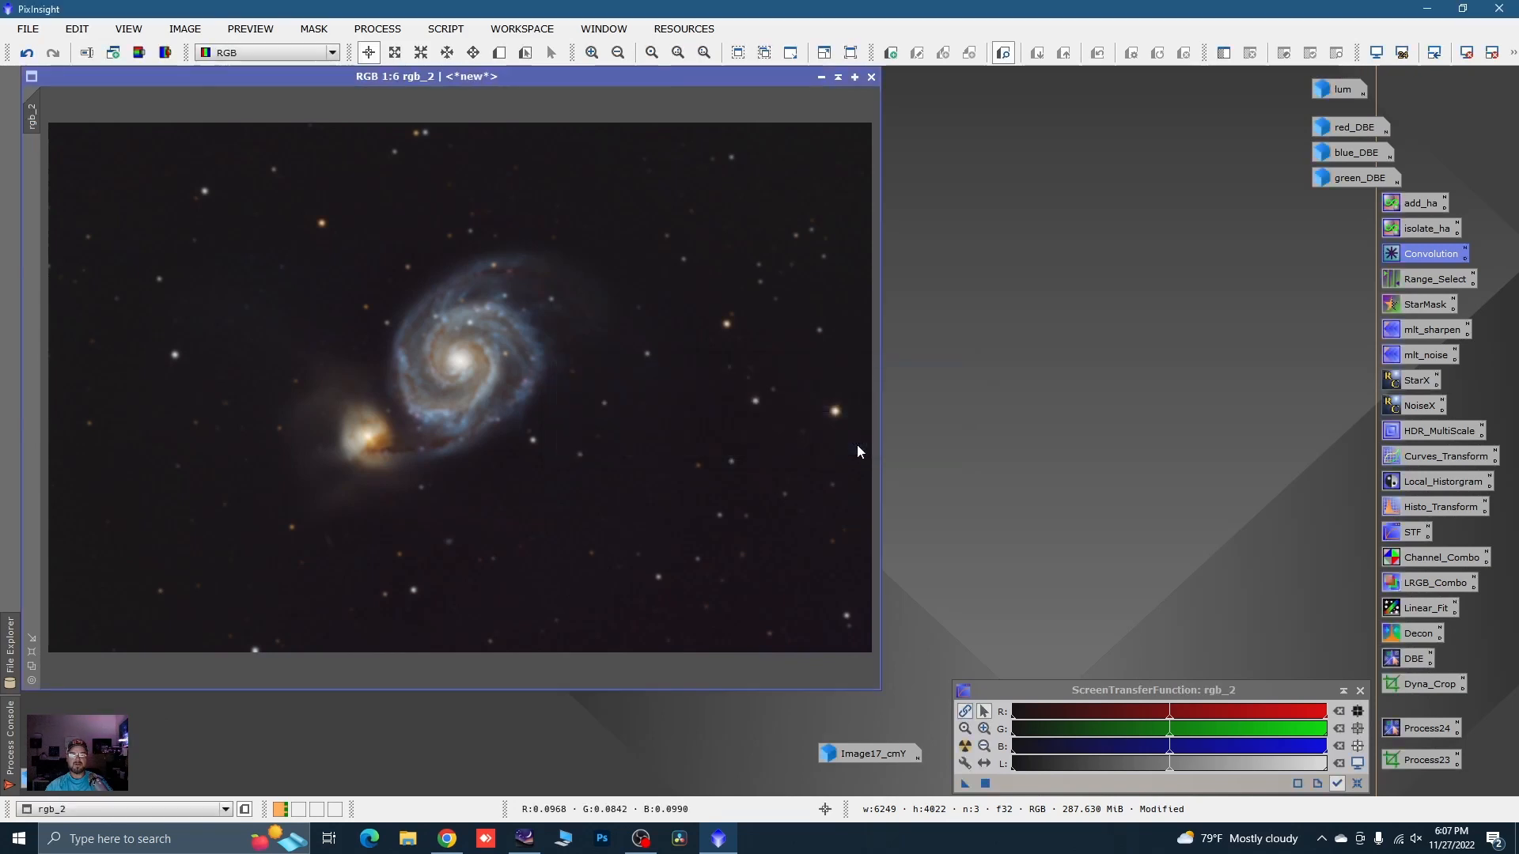
click(822, 79)
drag(486, 391, 156, 782)
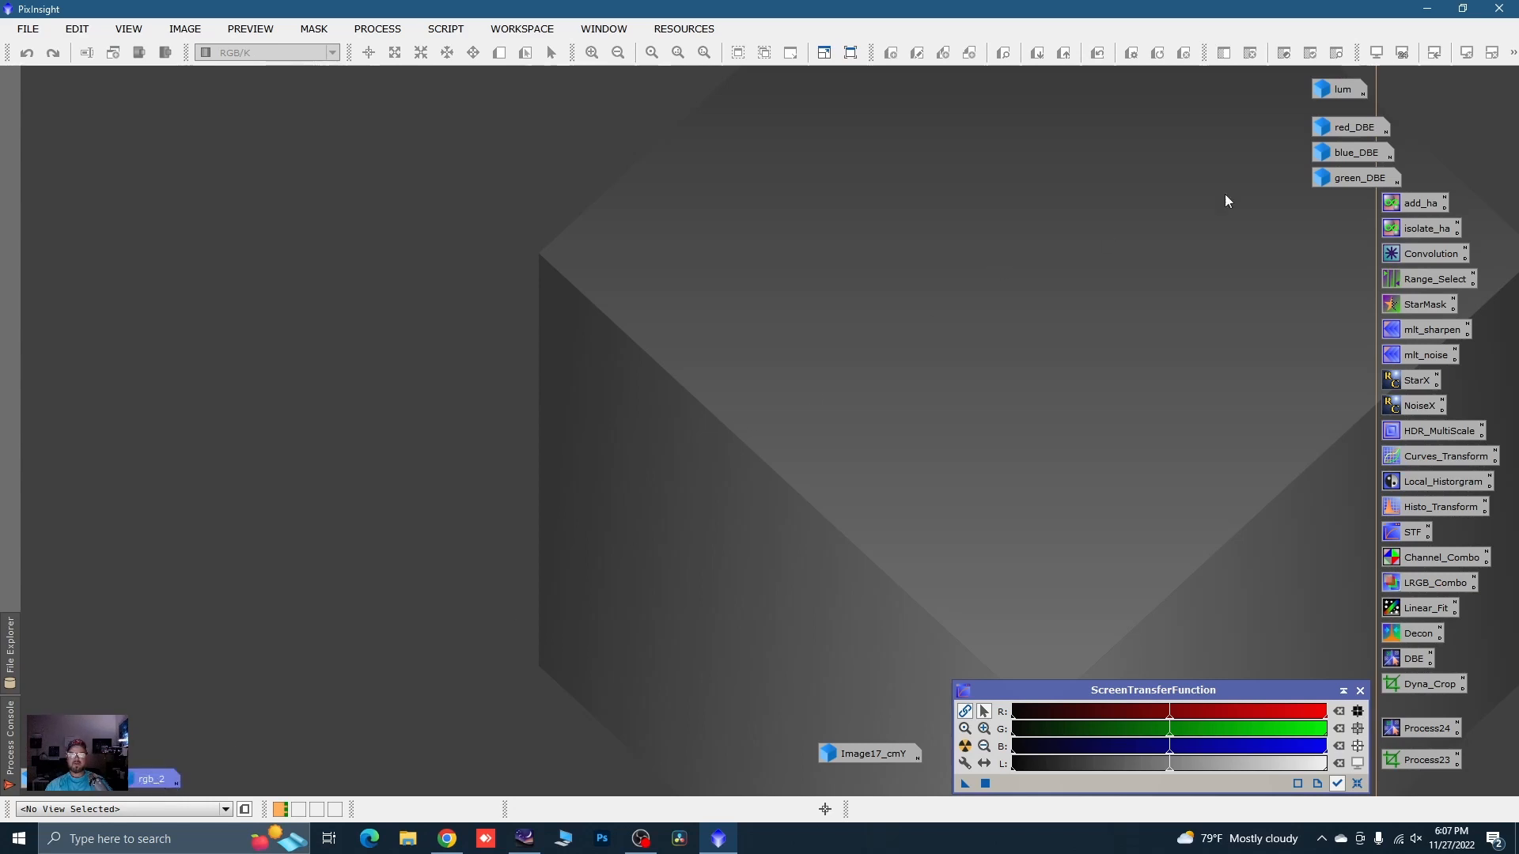
- Restore the lum image and run the saved Process24 DynamicBackgroundExtraction on it with Subtraction correction
double_click(1320, 92)
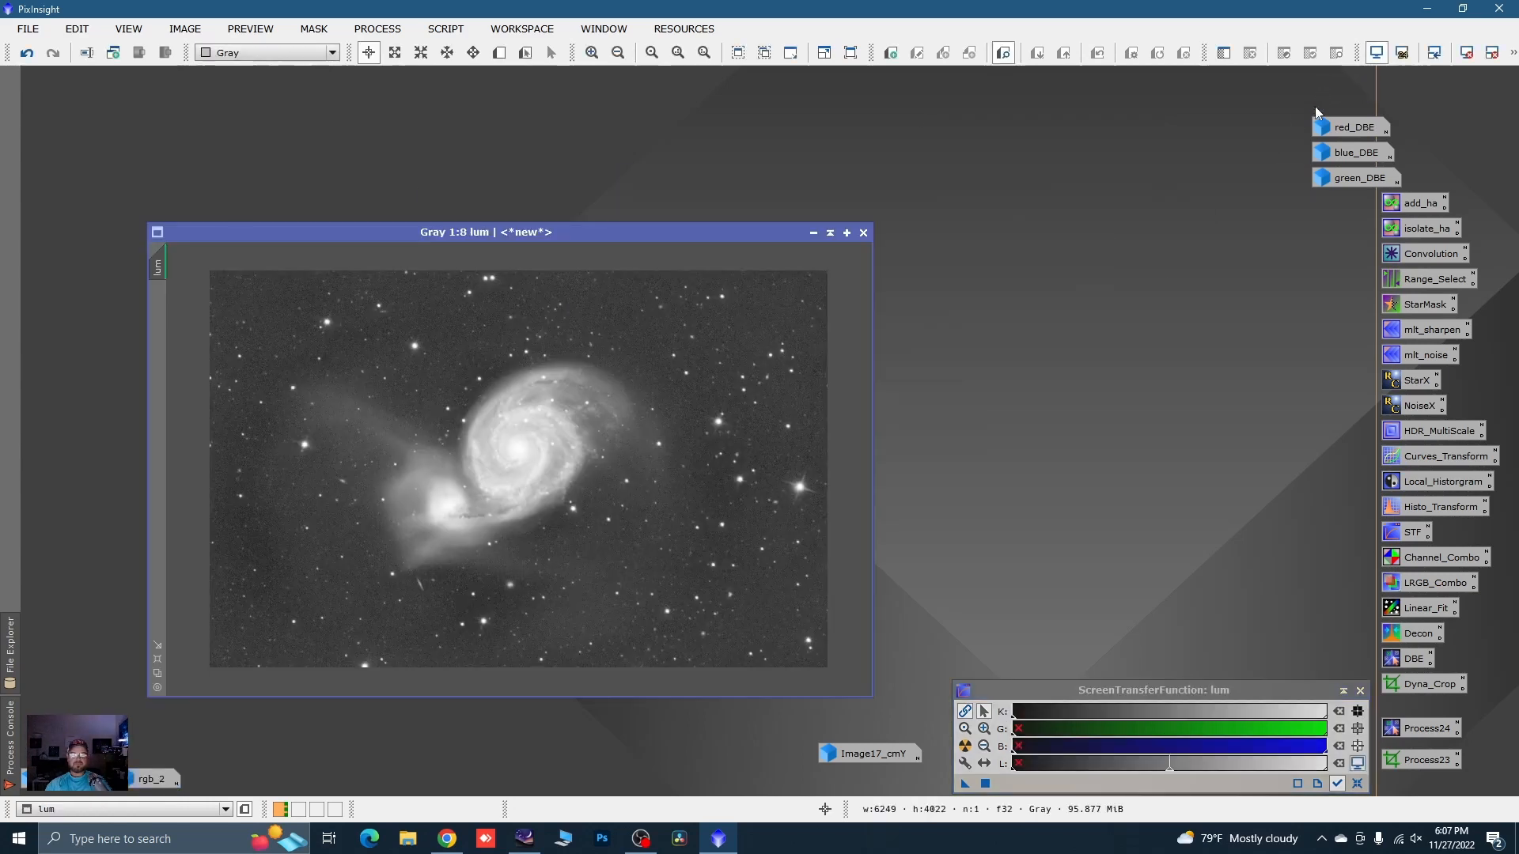
drag(652, 234, 622, 123)
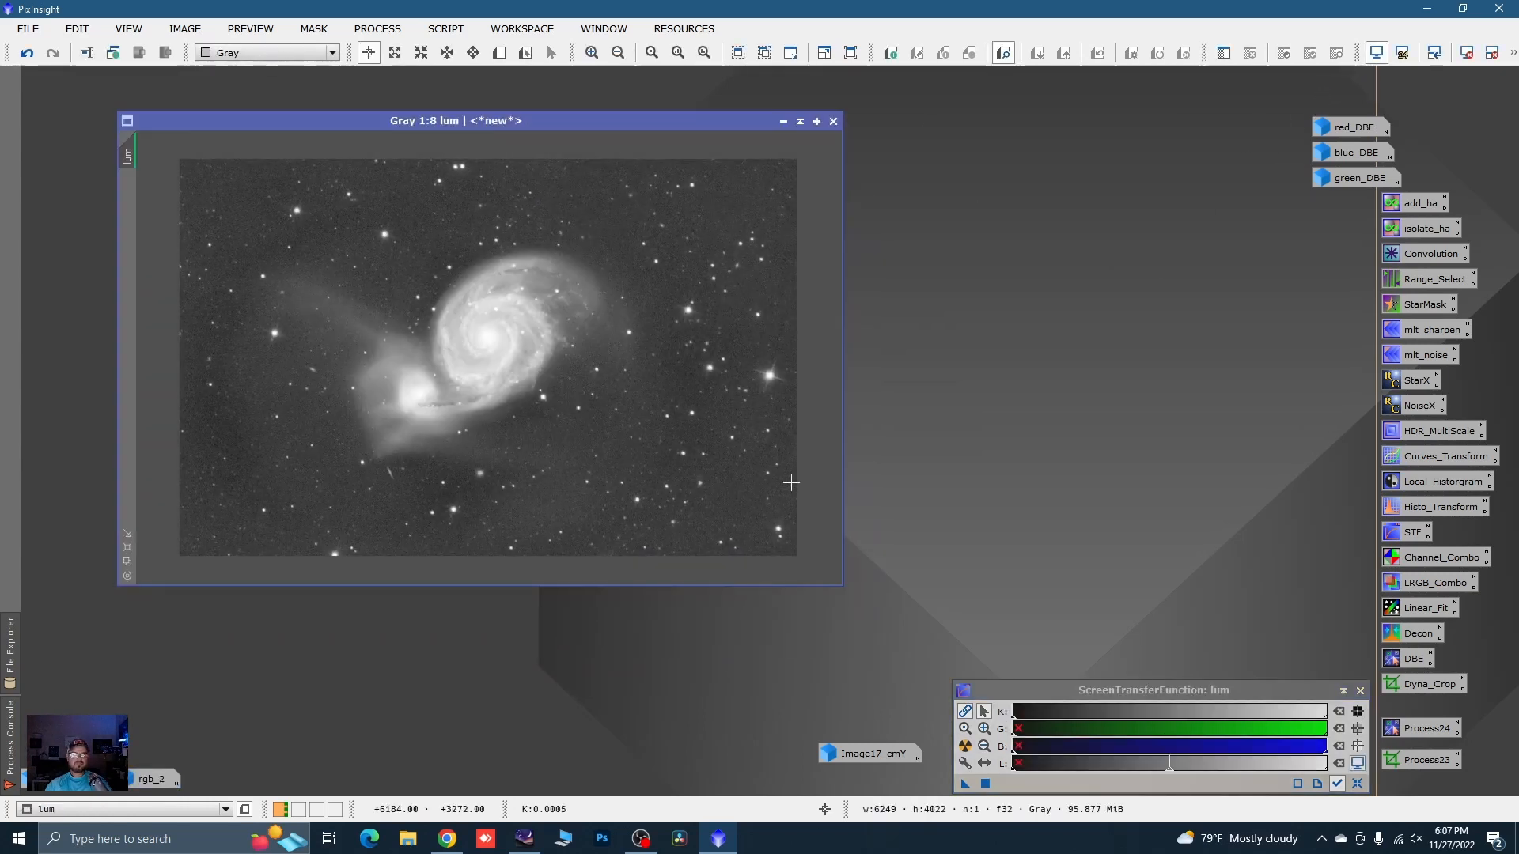
double_click(1412, 730)
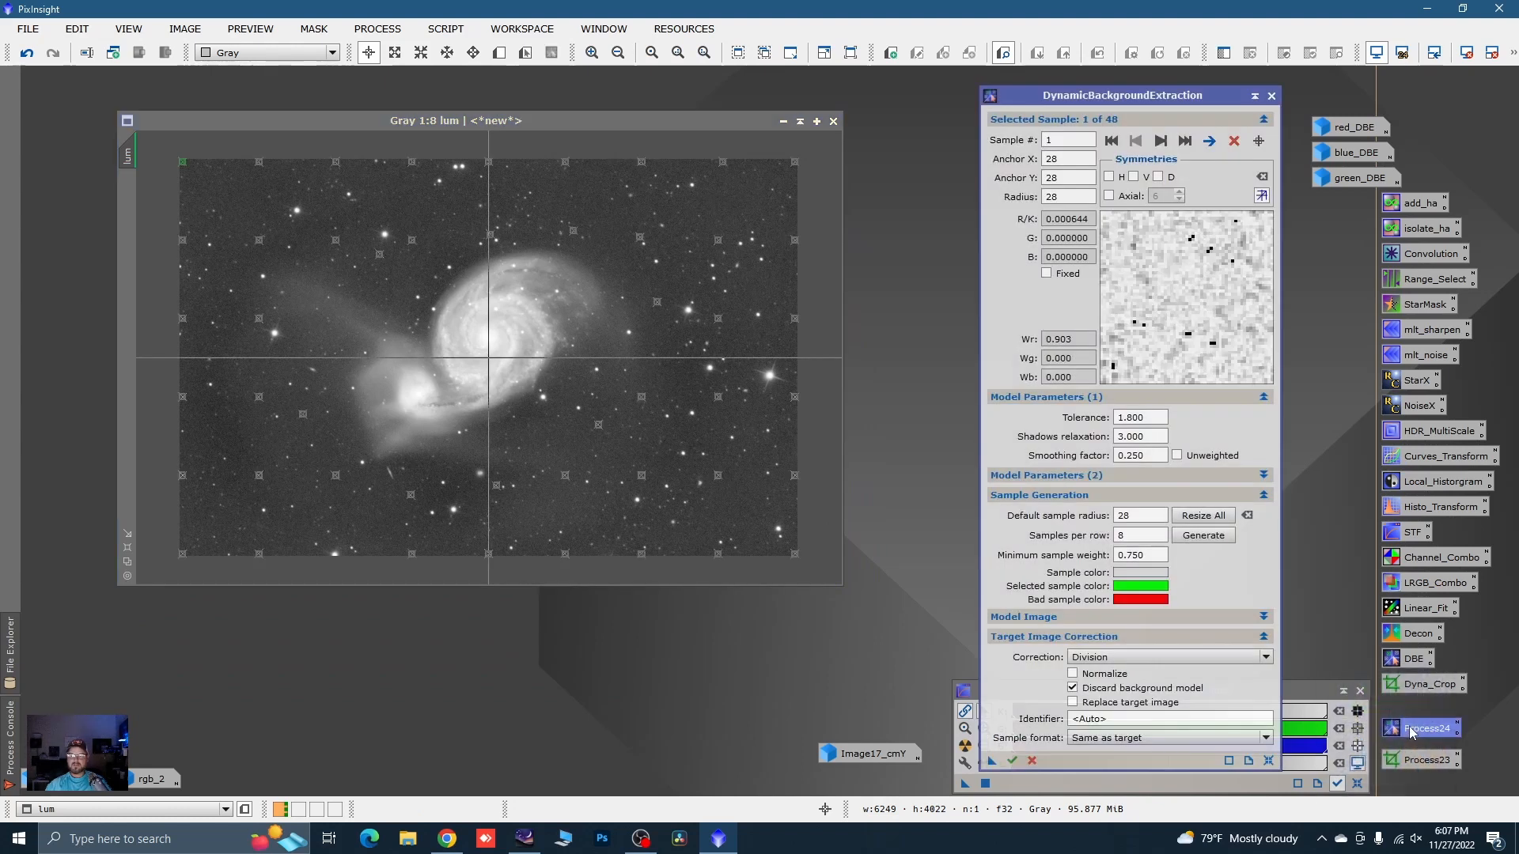
click(1171, 658)
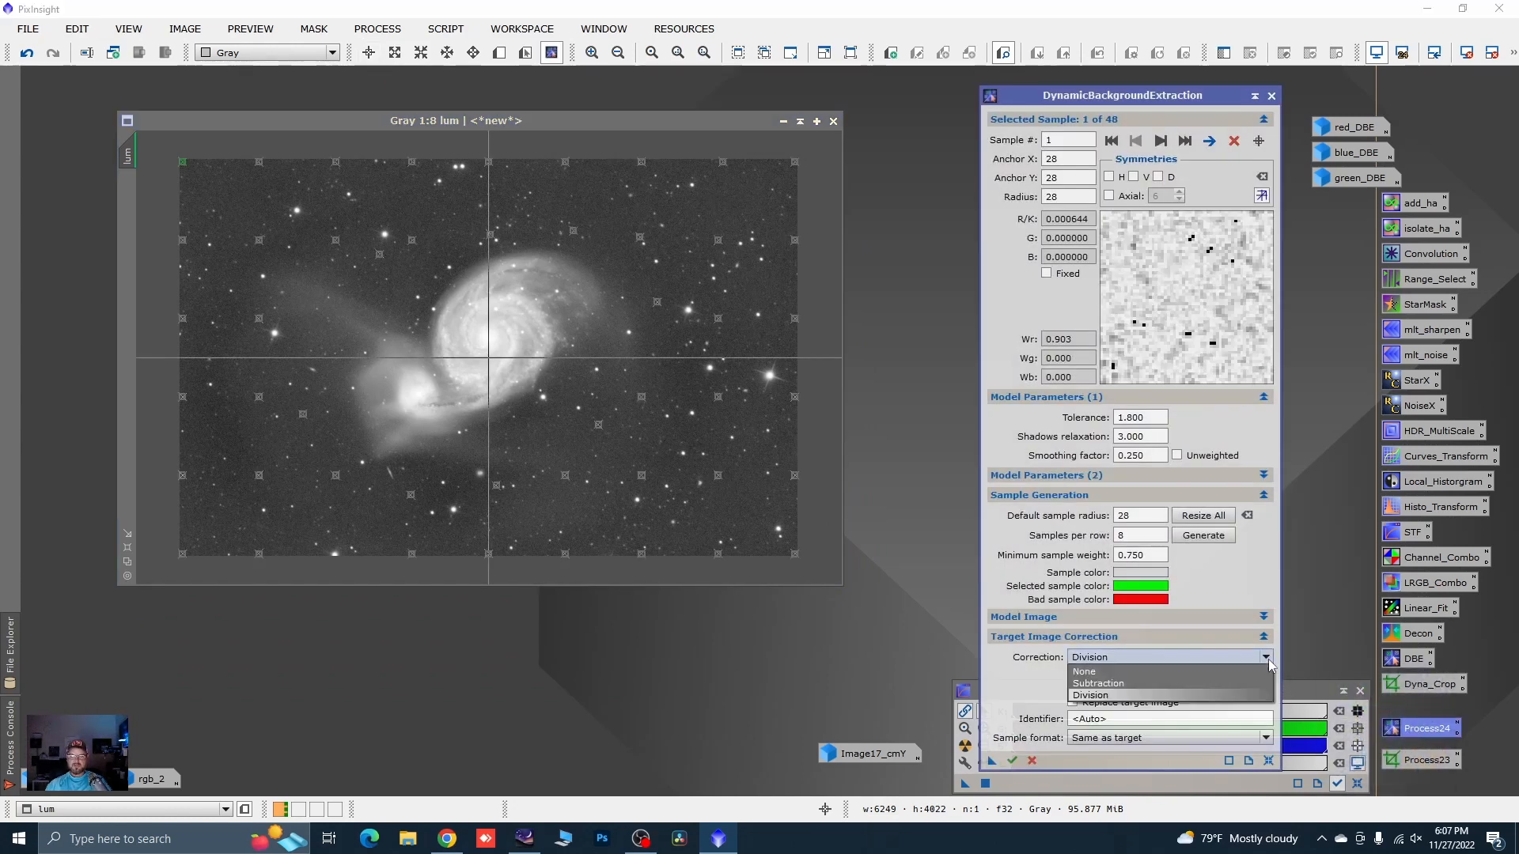
click(1089, 685)
click(1013, 760)
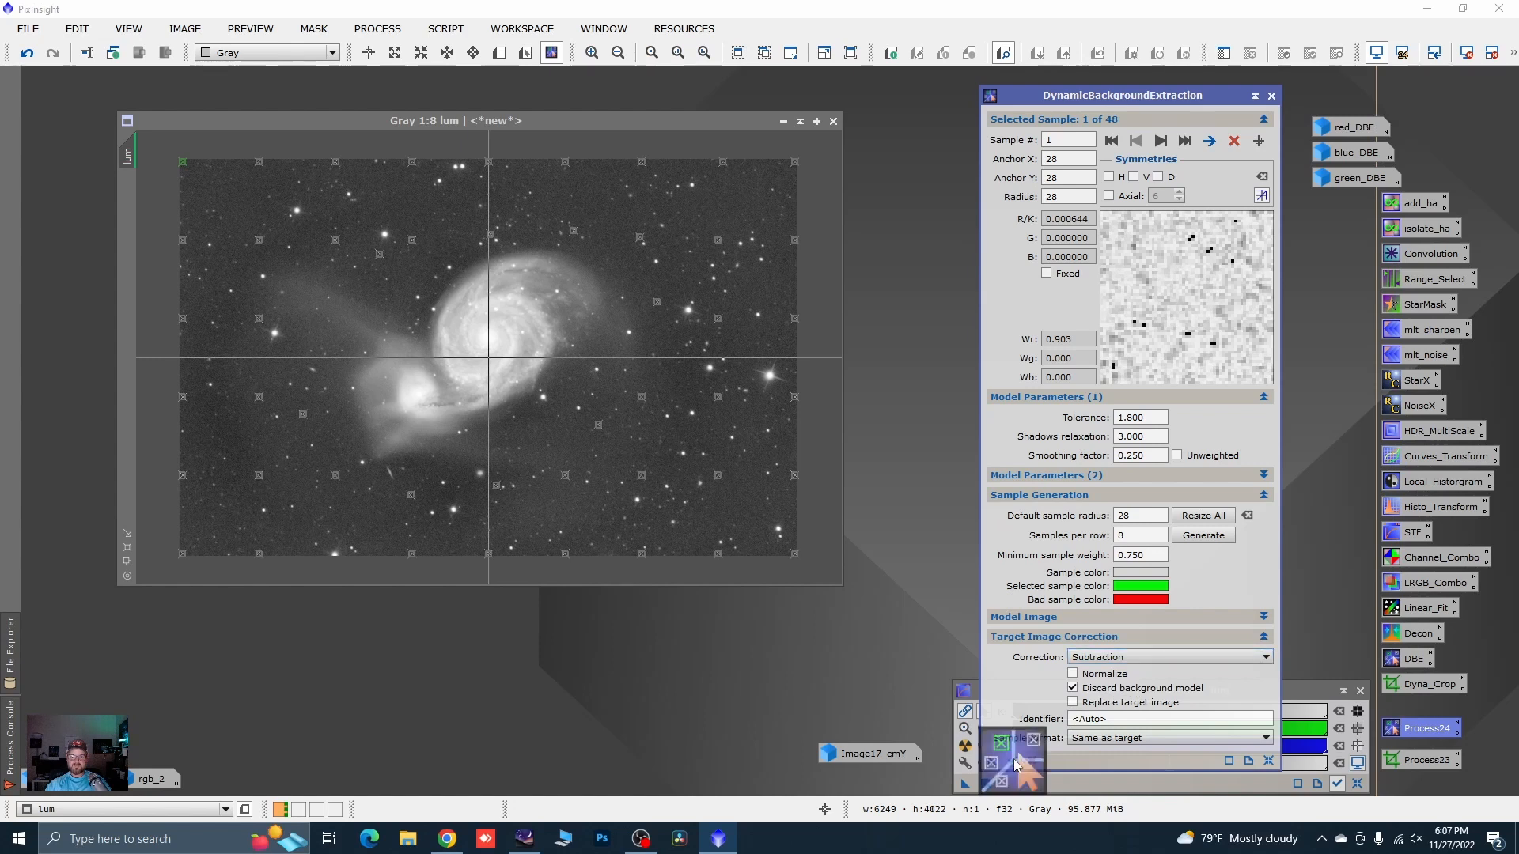
- Auto-stretch the display of lum_DBE and close DynamicBackgroundExtraction
click(964, 746)
drag(868, 264, 559, 201)
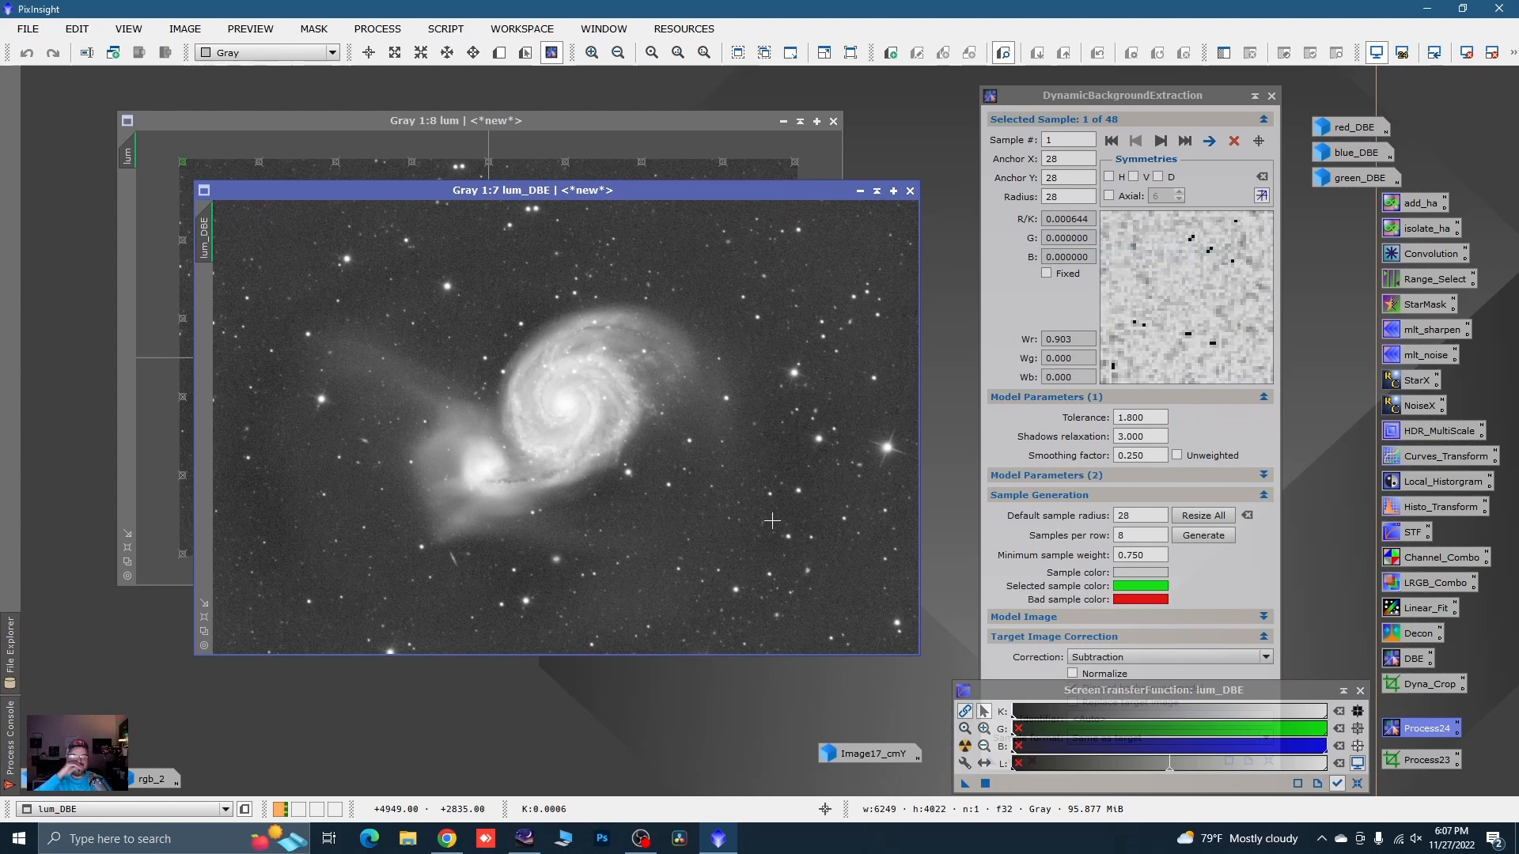
click(1271, 96)
click(725, 440)
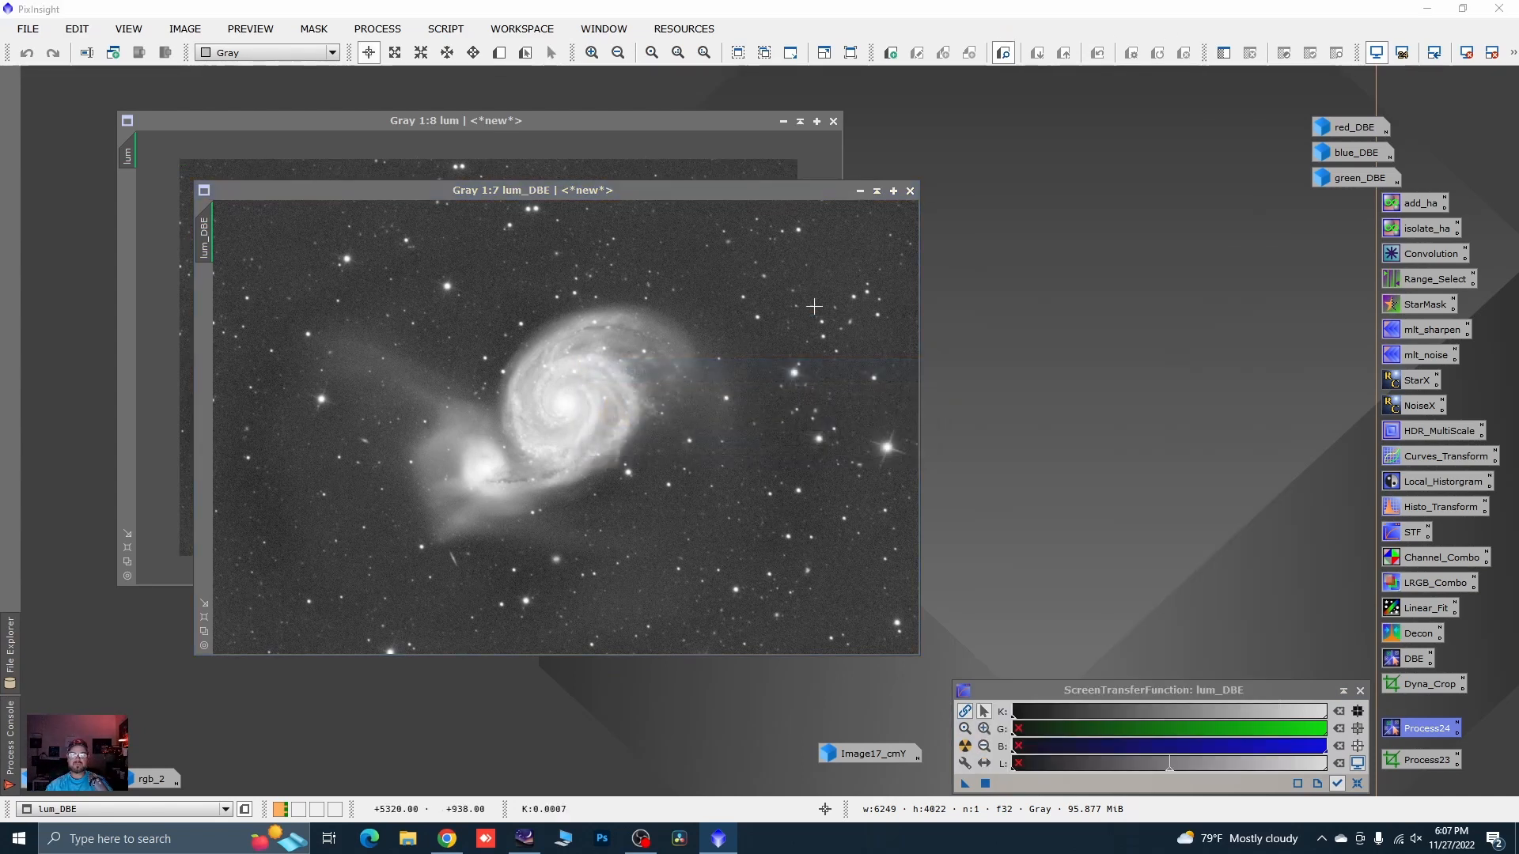
- Set lum_DBE aside as an icon while closing the original lum image, and restore lum_DBE in its place
click(860, 190)
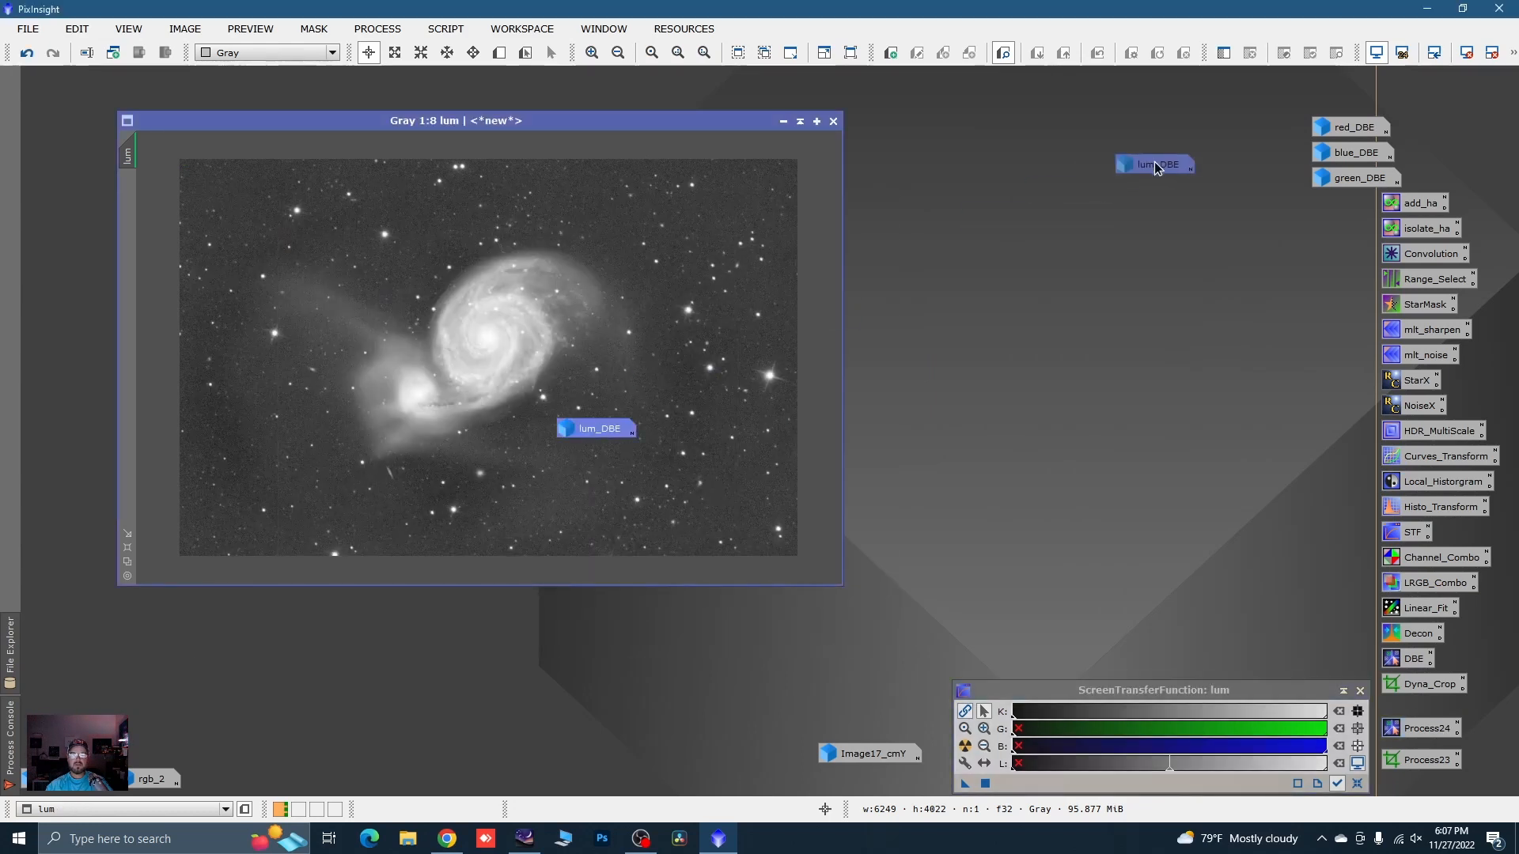
click(834, 121)
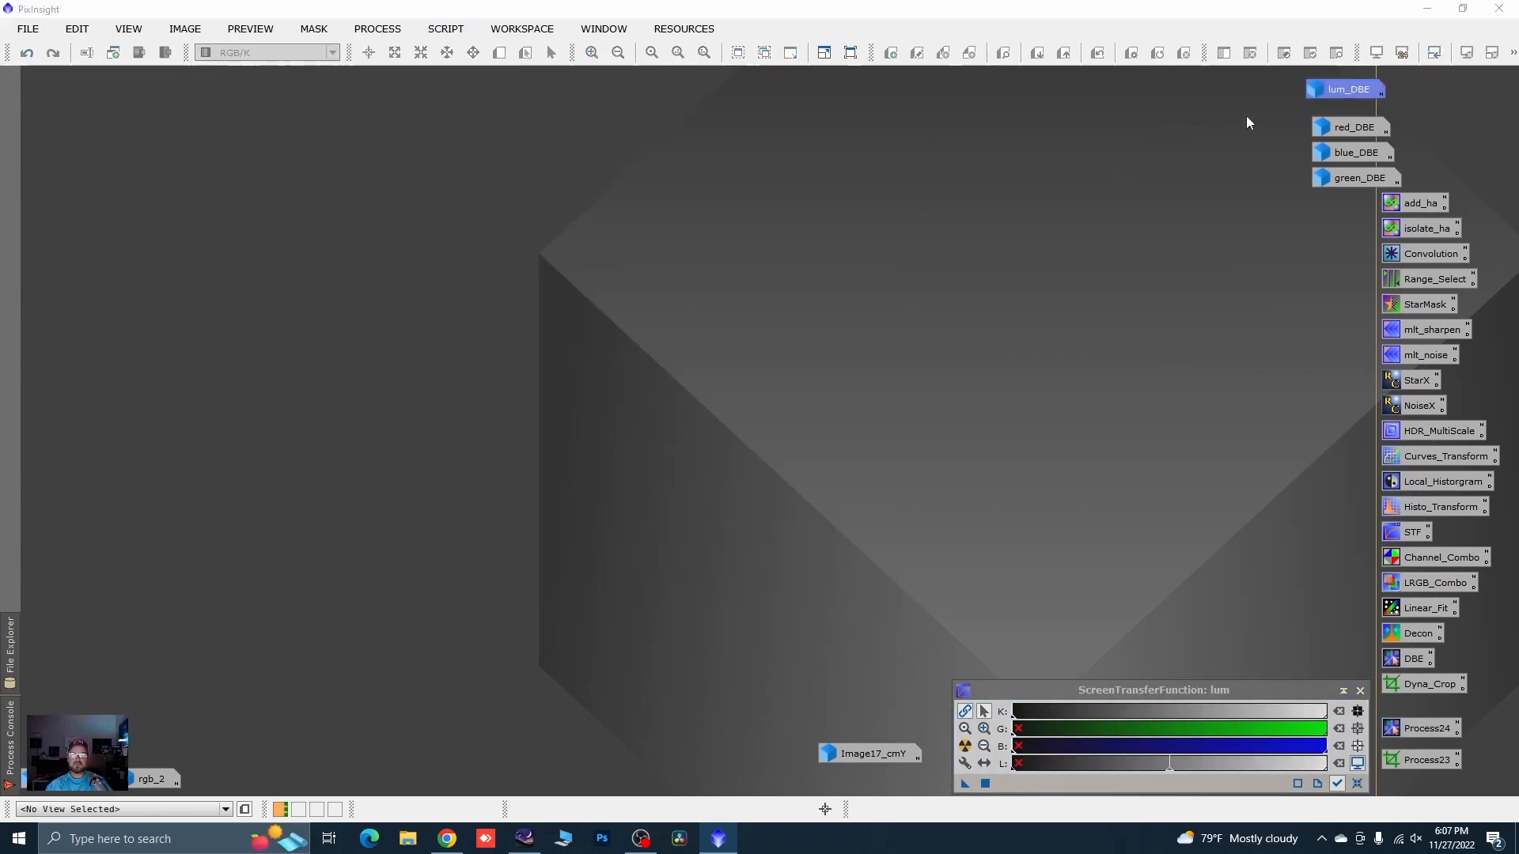
double_click(1317, 93)
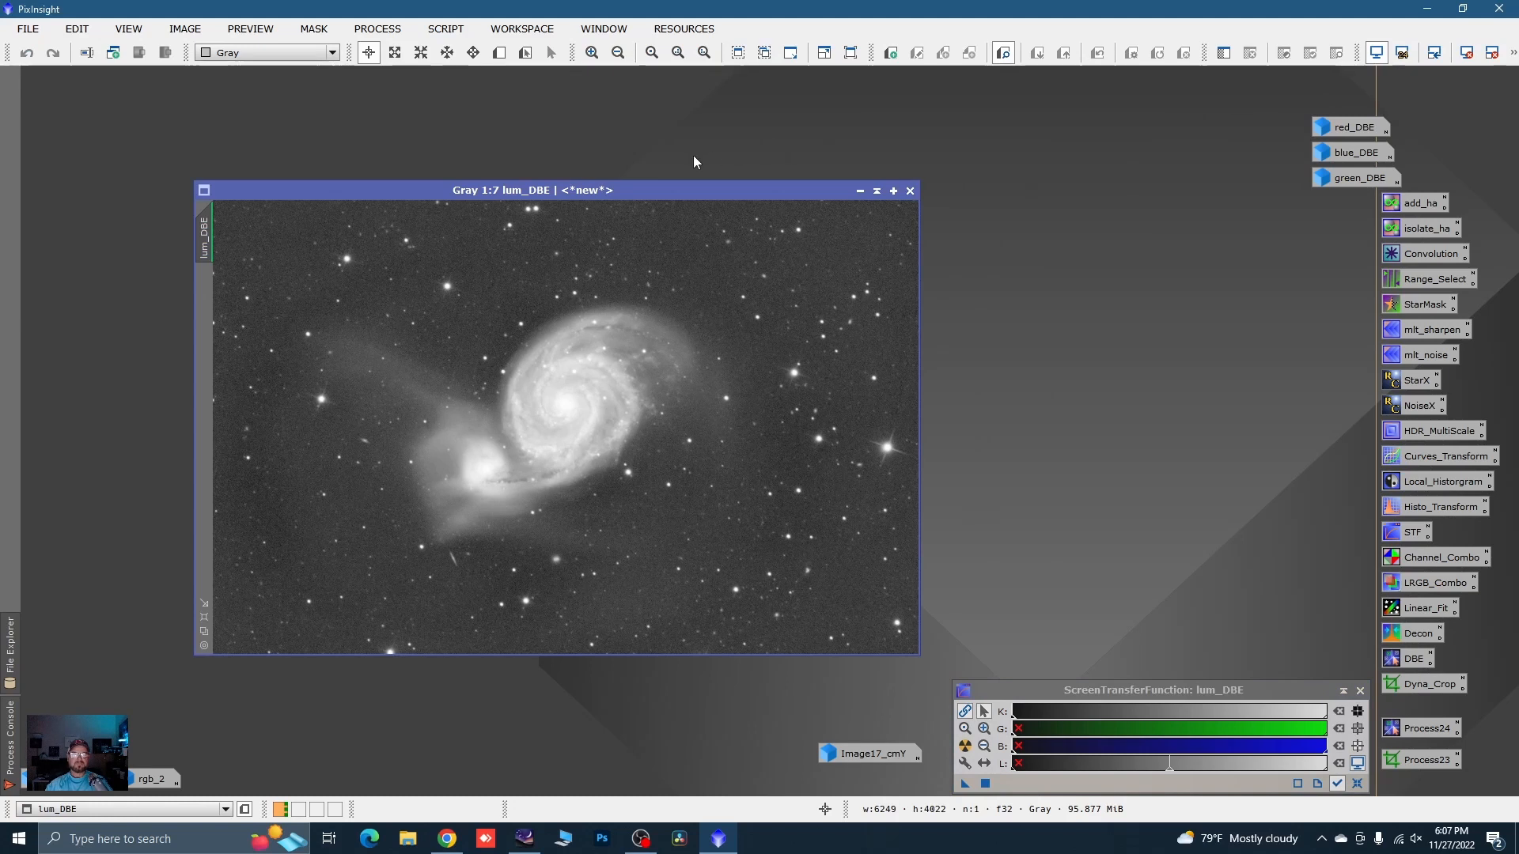
drag(667, 190, 590, 125)
- Enlarge the lum_DBE window and examine the galaxy's core and spiral arms at several zoom levels
scroll(500, 351, up, 3)
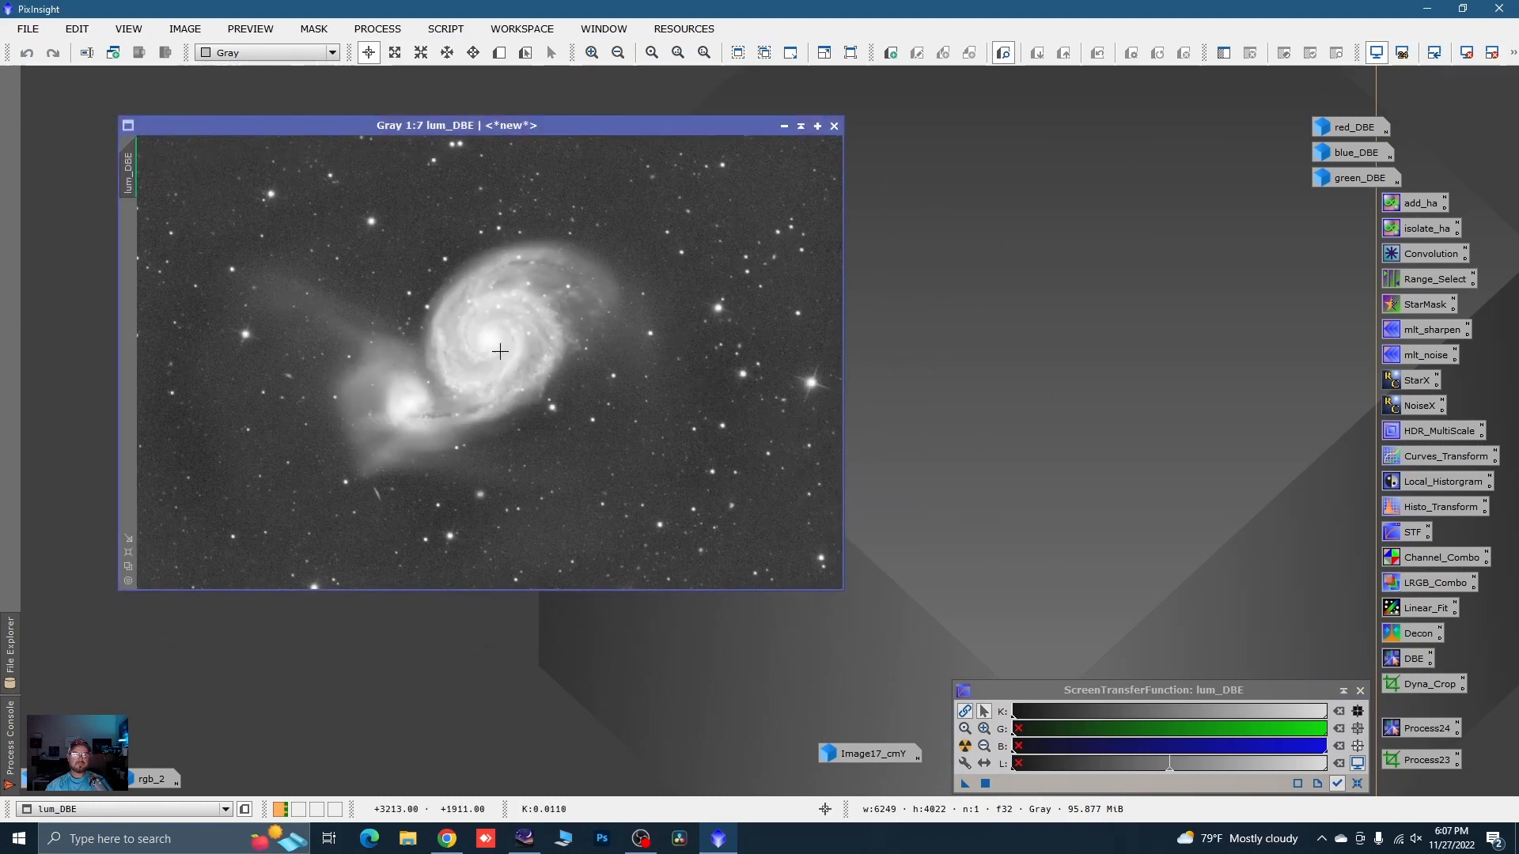
scroll(500, 351, up, 1)
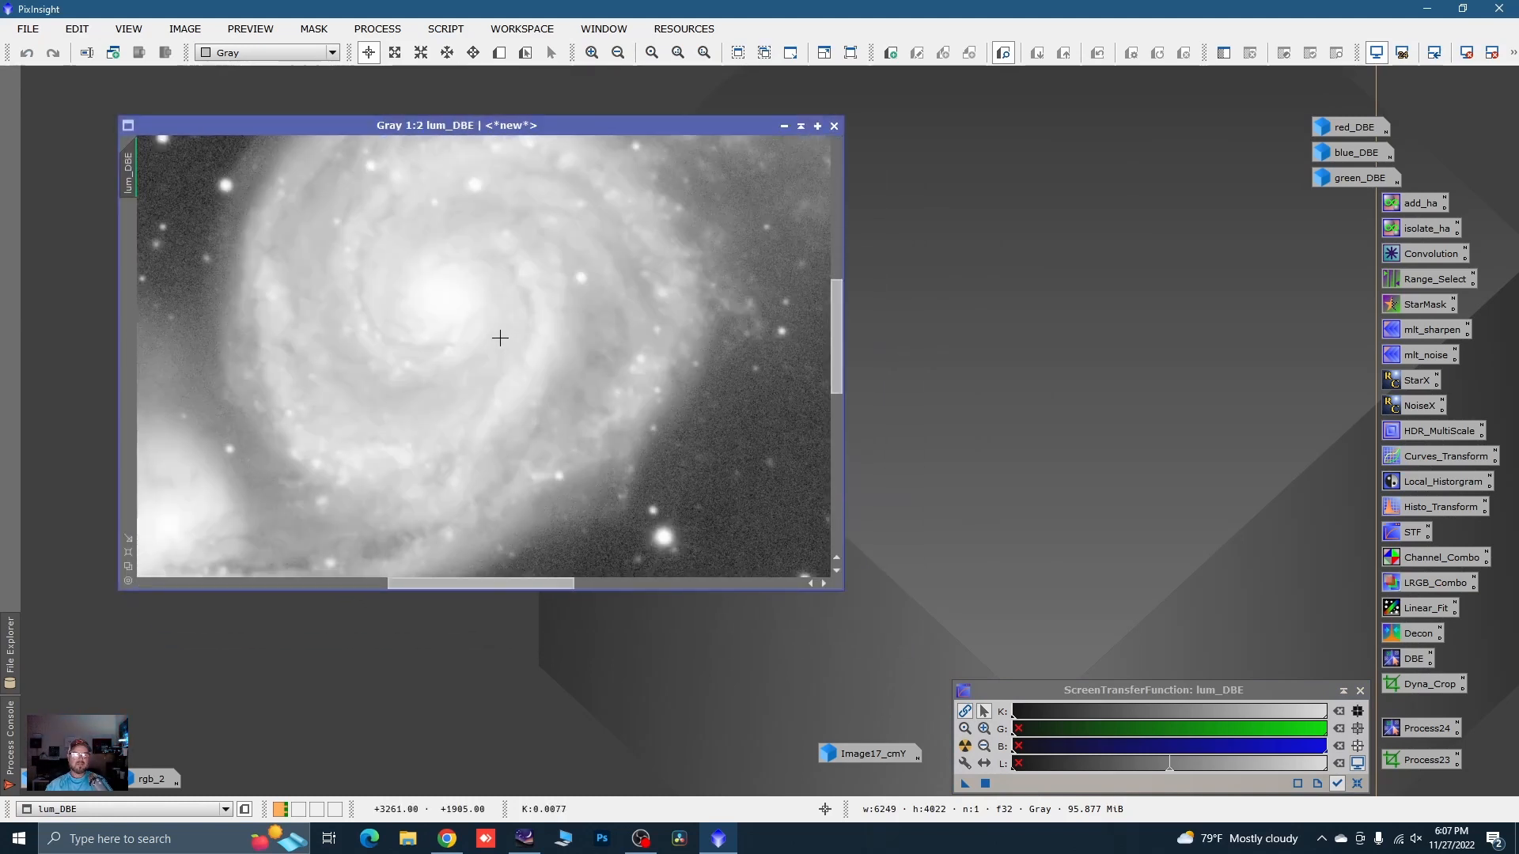
scroll(549, 424, down, 2)
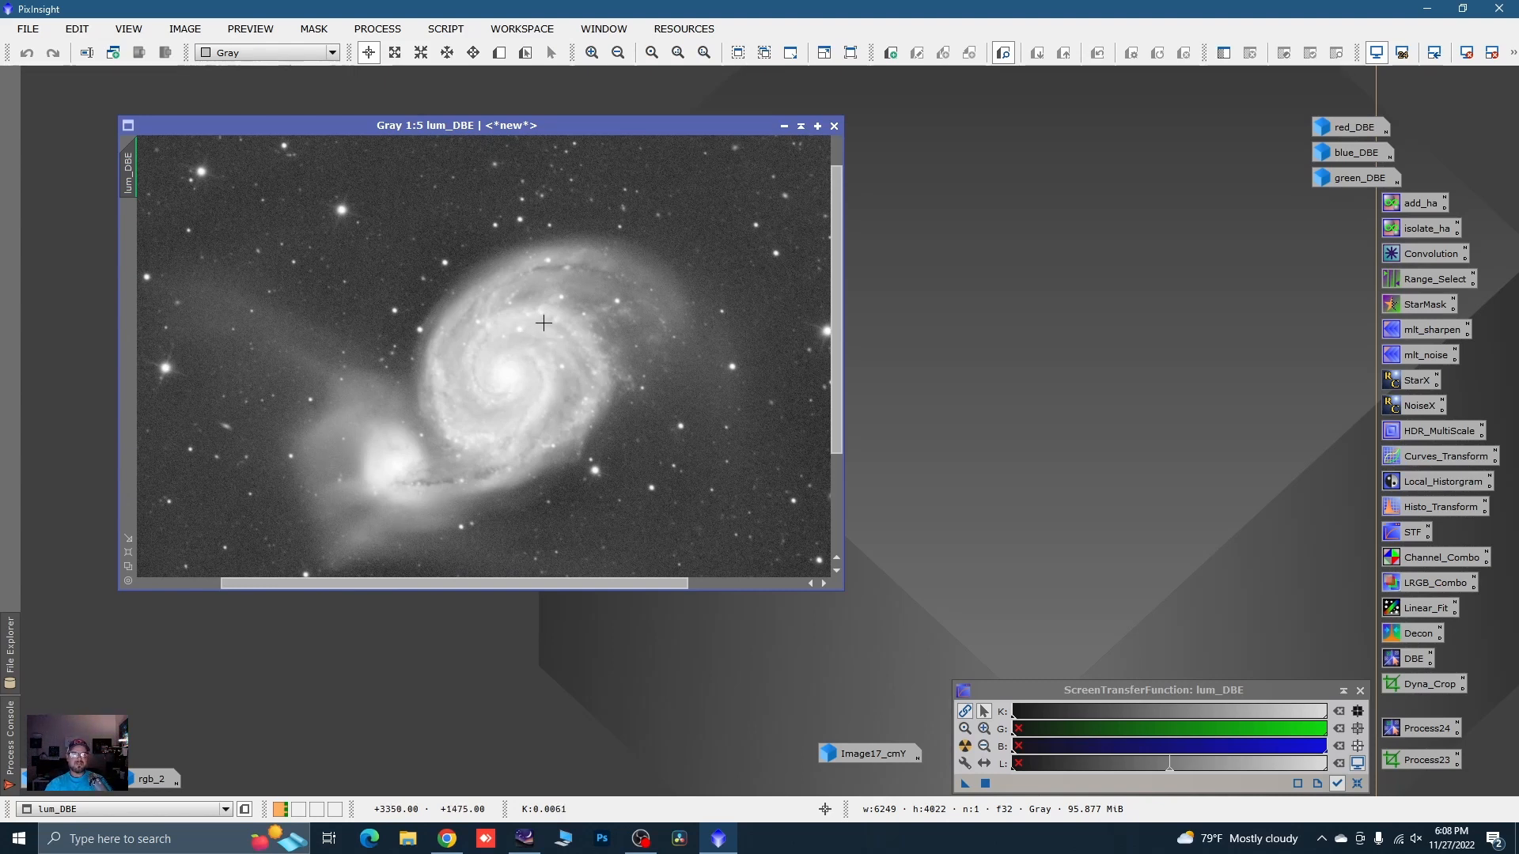
drag(457, 127, 428, 114)
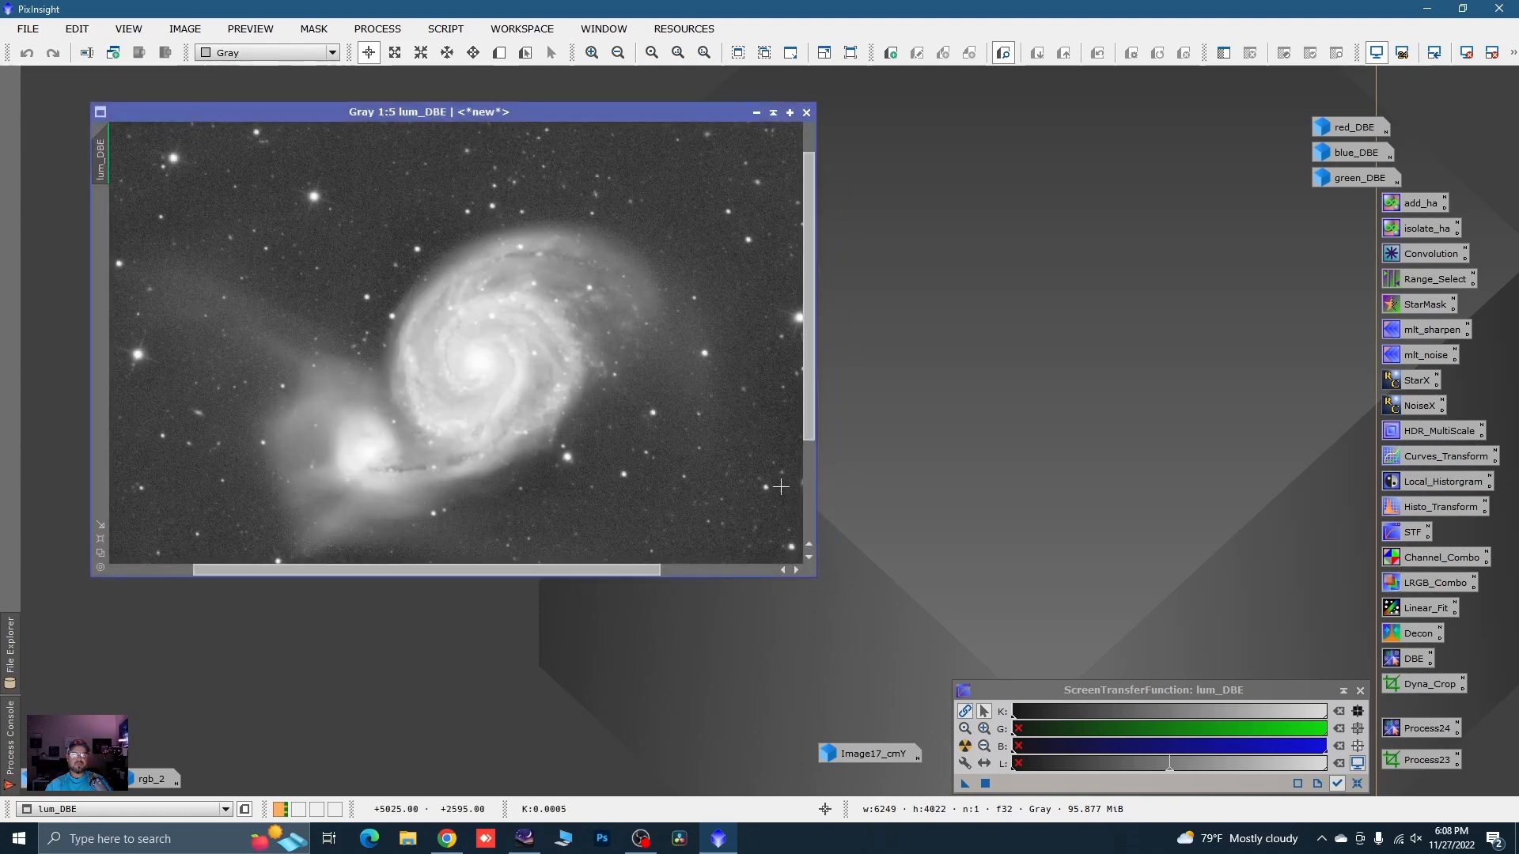
drag(818, 578, 950, 691)
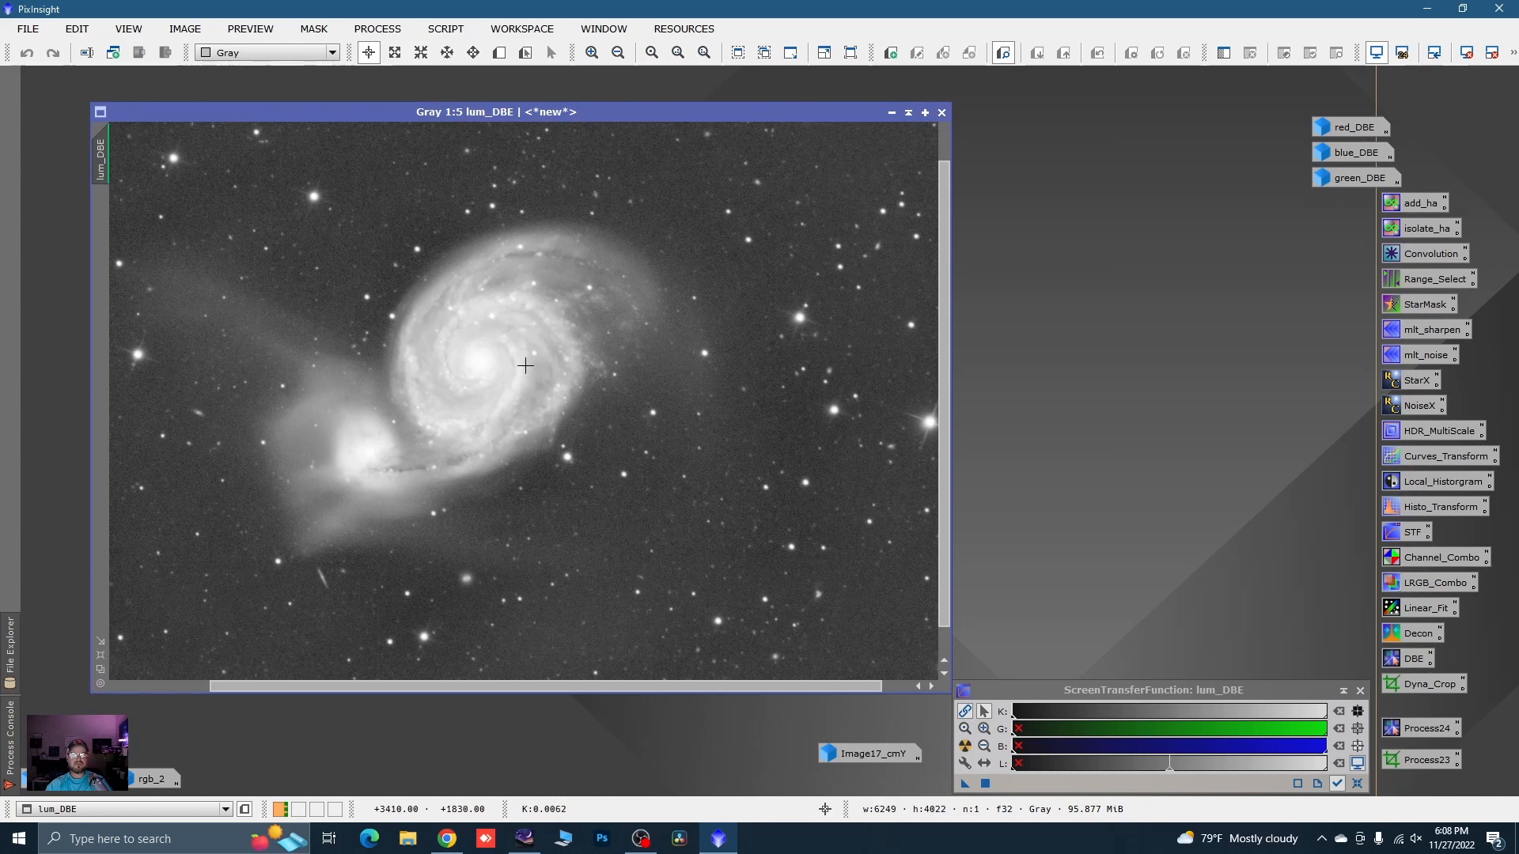
scroll(515, 327, up, 3)
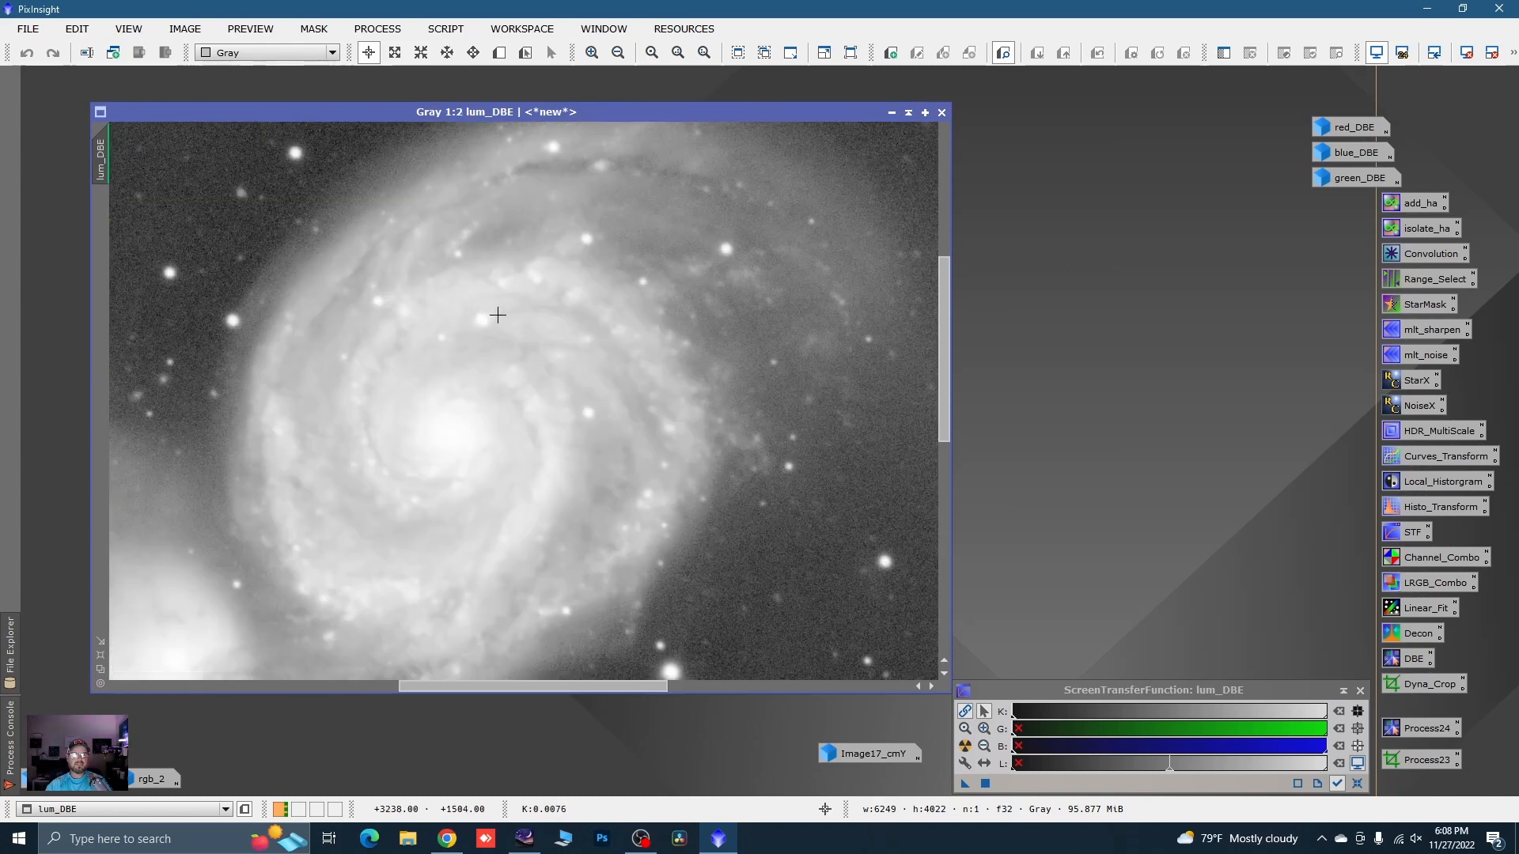
scroll(493, 318, down, 3)
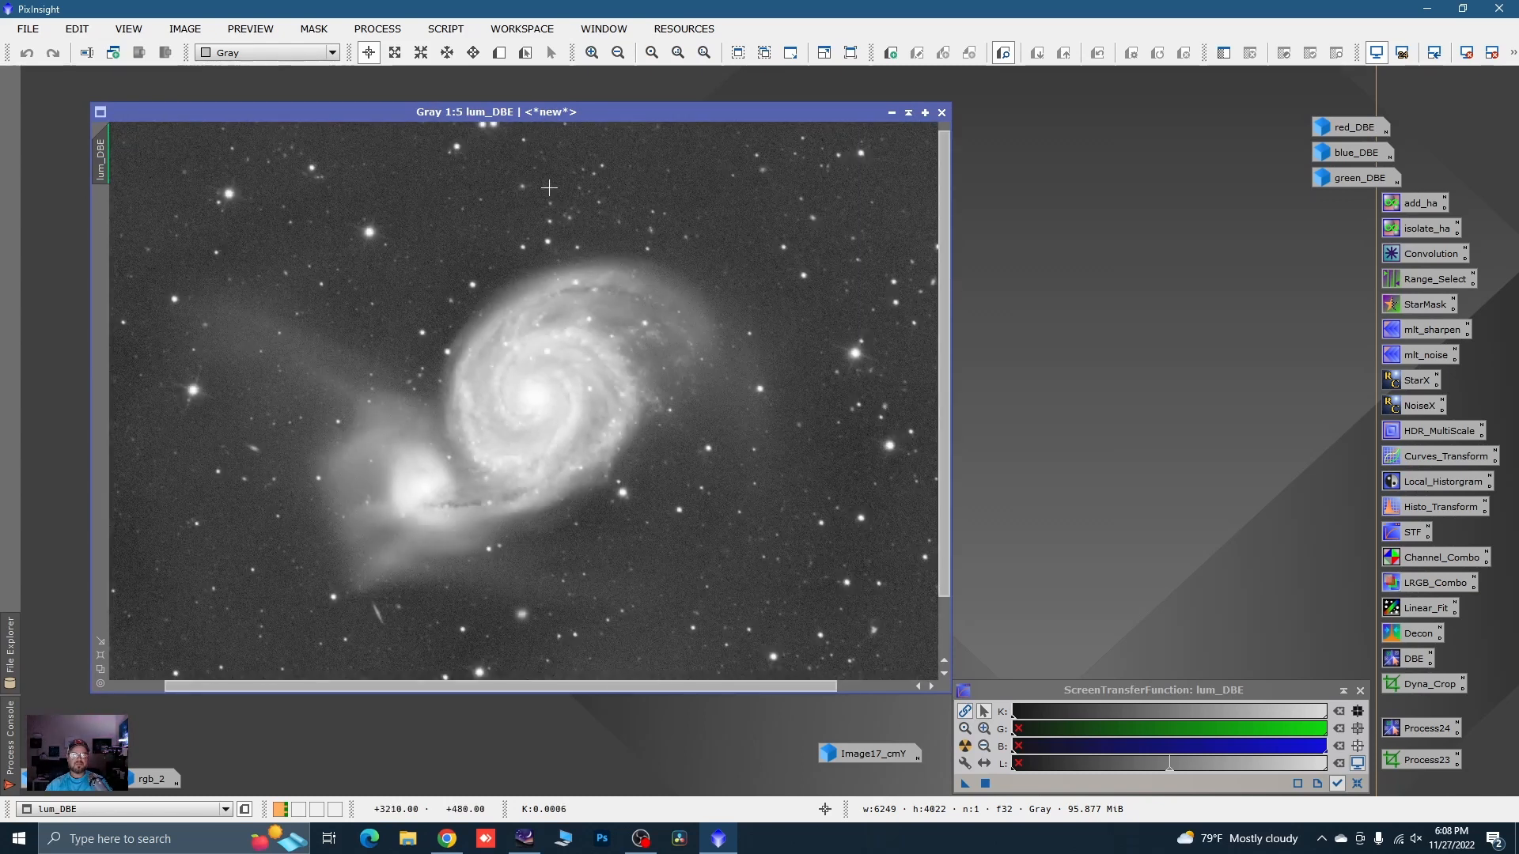
drag(517, 114, 501, 96)
scroll(705, 520, down, 1)
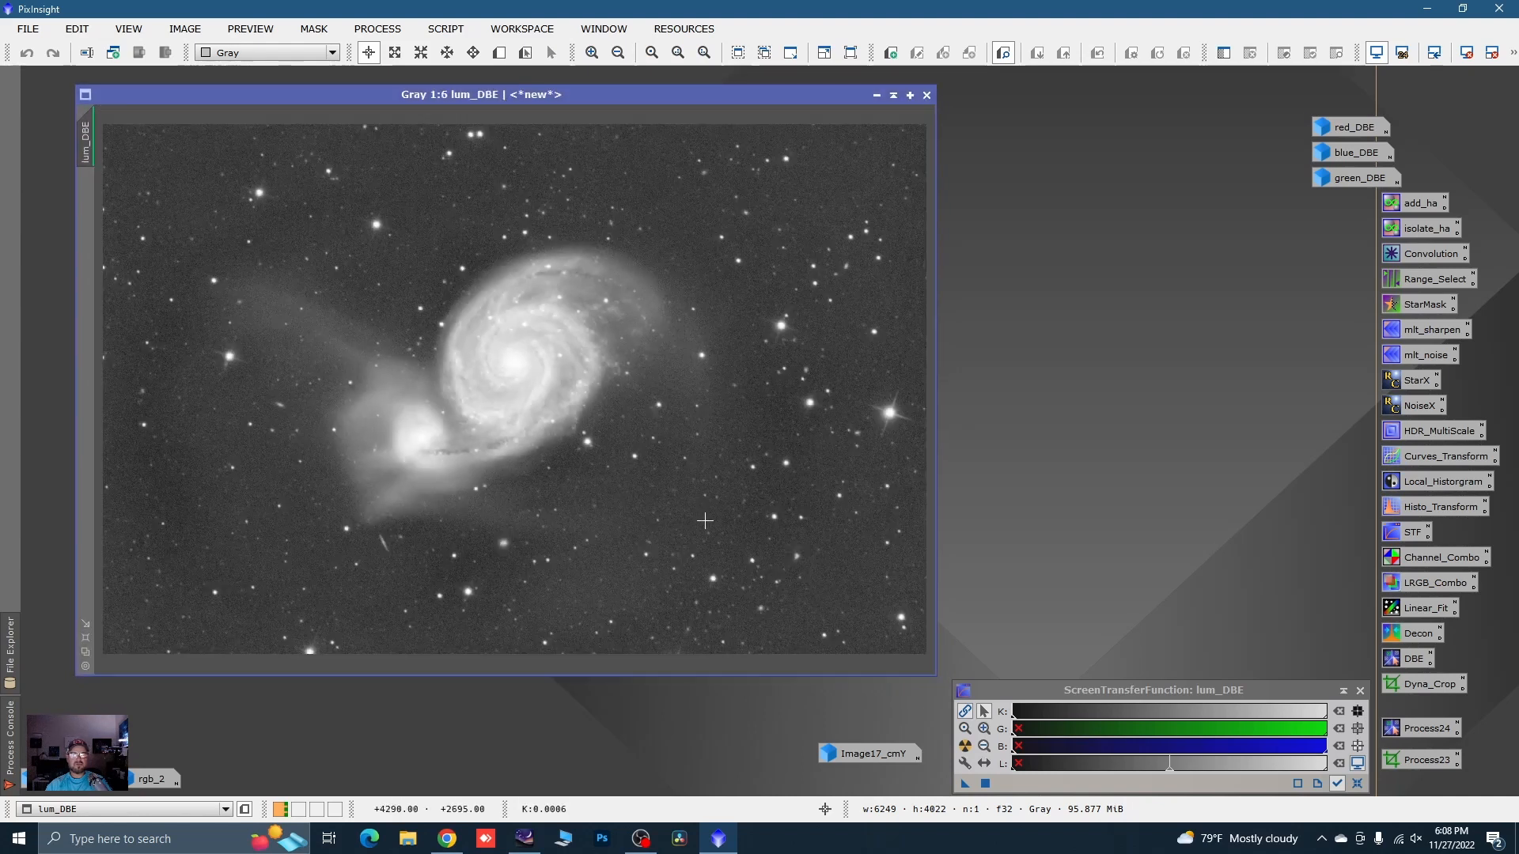
scroll(705, 520, down, 1)
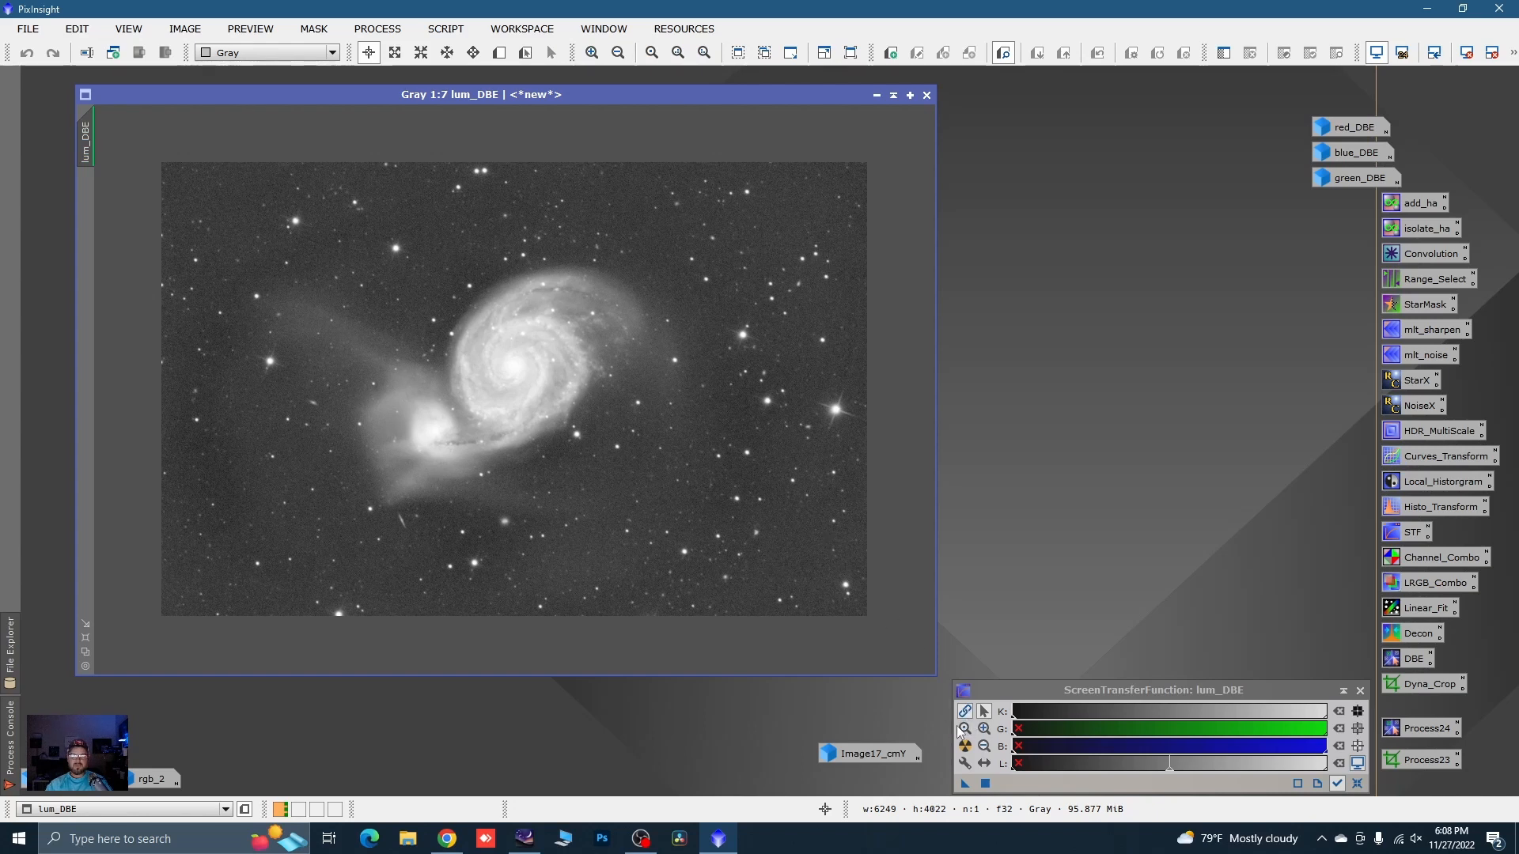
- Raise the shadows and midtones points of lum_DBE's ScreenTransferFunction in a widened, magnified view to darken the background, and narrow the window again
drag(953, 728, 471, 699)
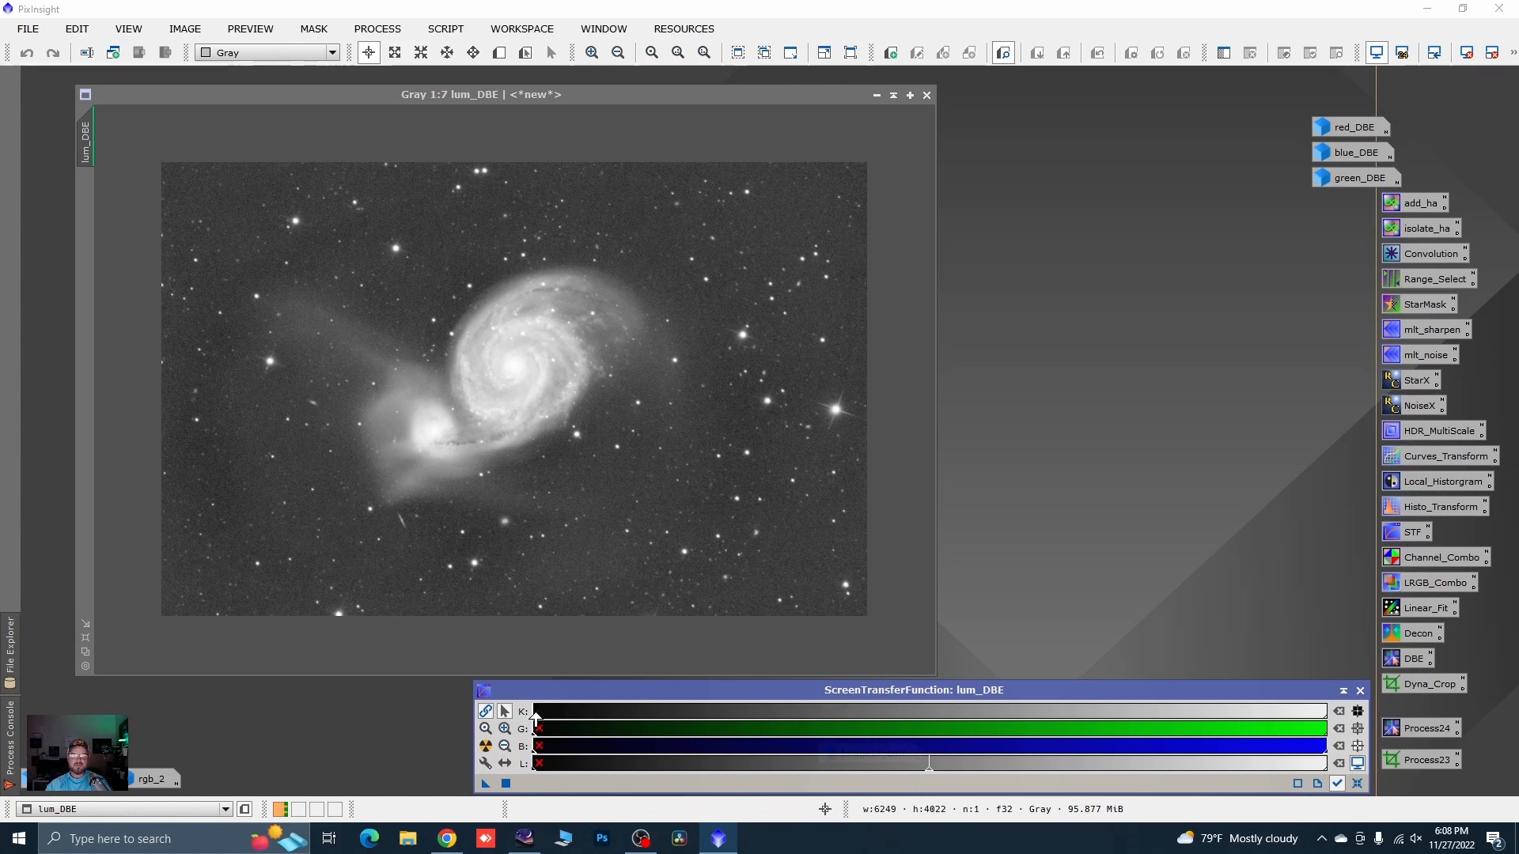
scroll(537, 719, up, 10)
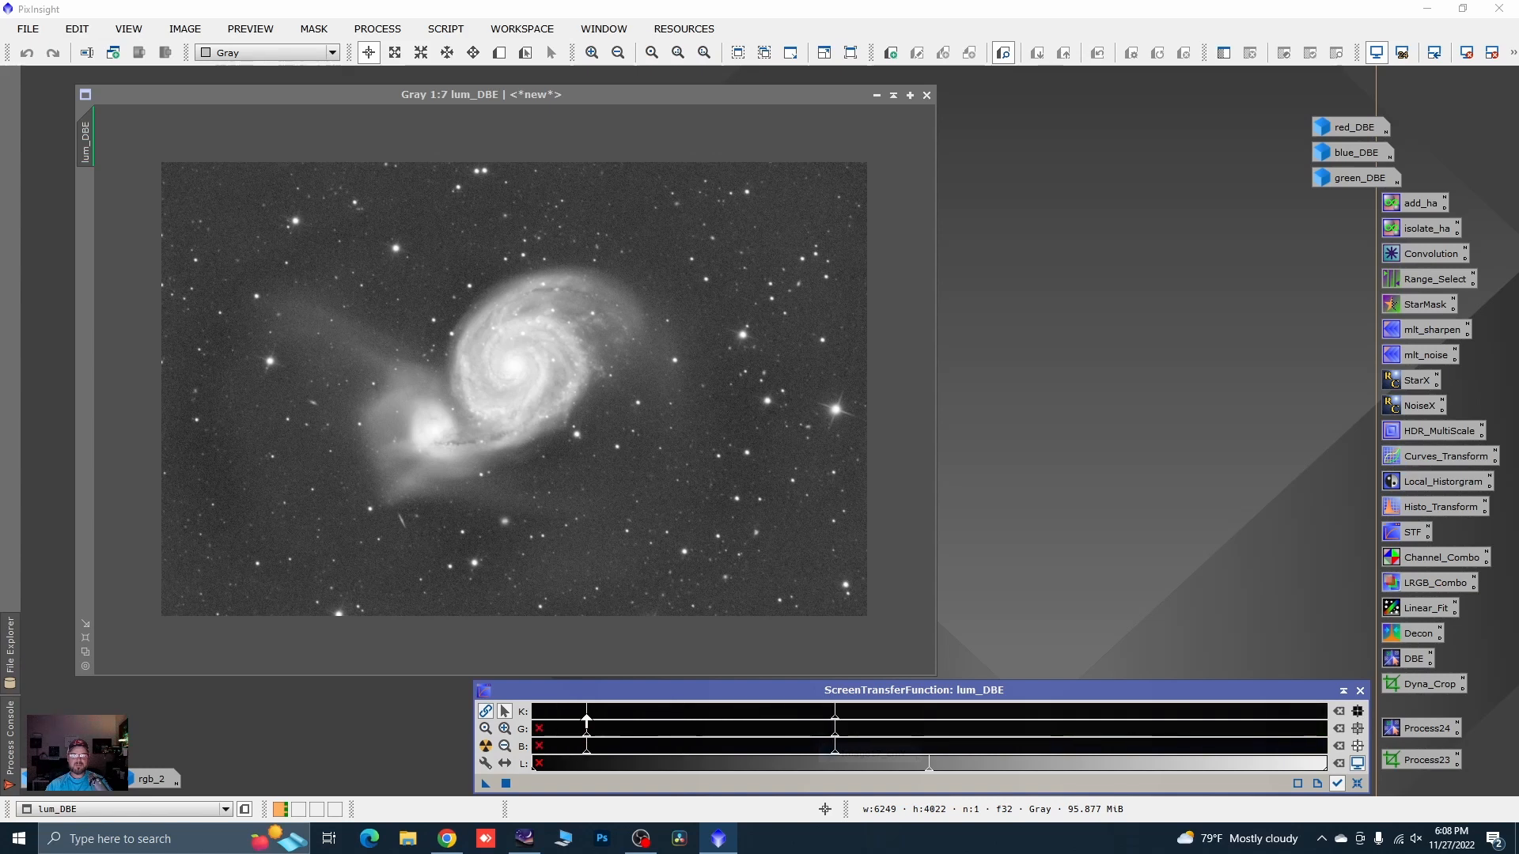
drag(588, 722, 623, 724)
drag(863, 723, 1191, 722)
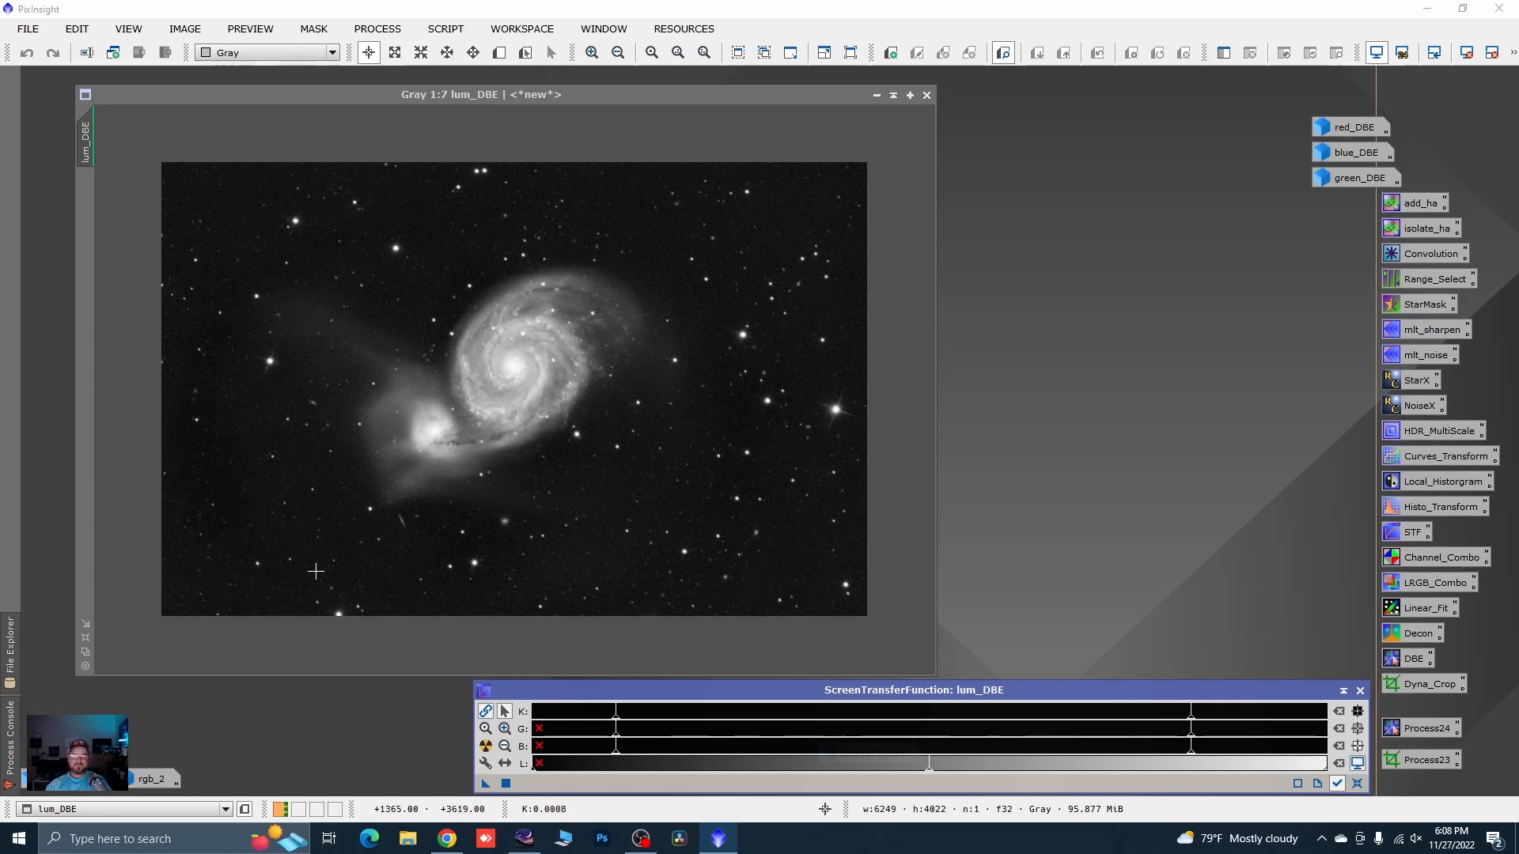
drag(475, 710, 959, 711)
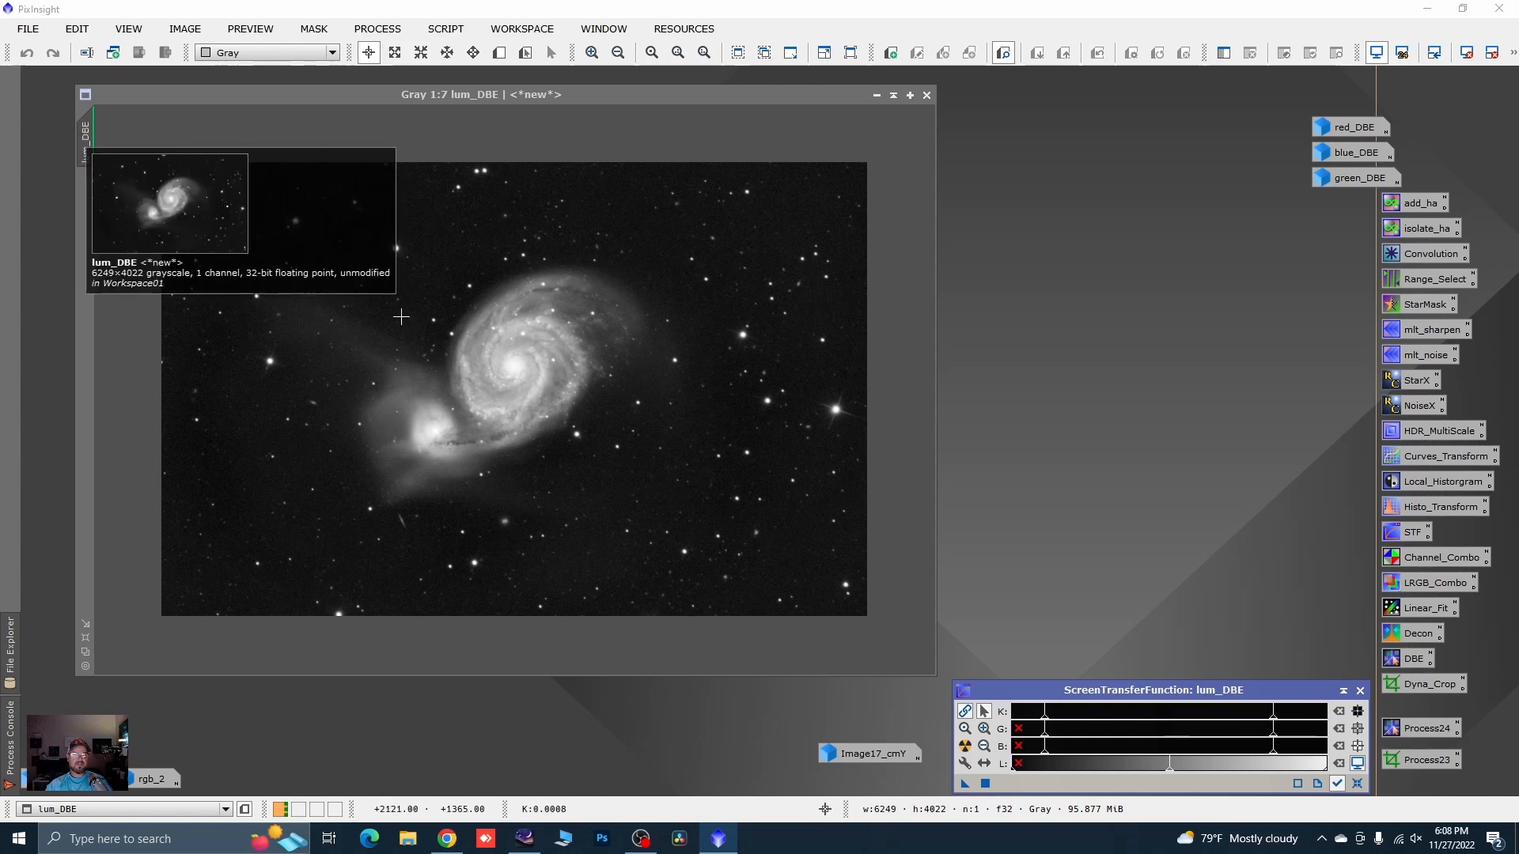
- Duplicate lum_DBE and permanently stretch the copy by transferring its screen stretch into HistogramTransformation and turning off the display stretch
drag(87, 131, 245, 181)
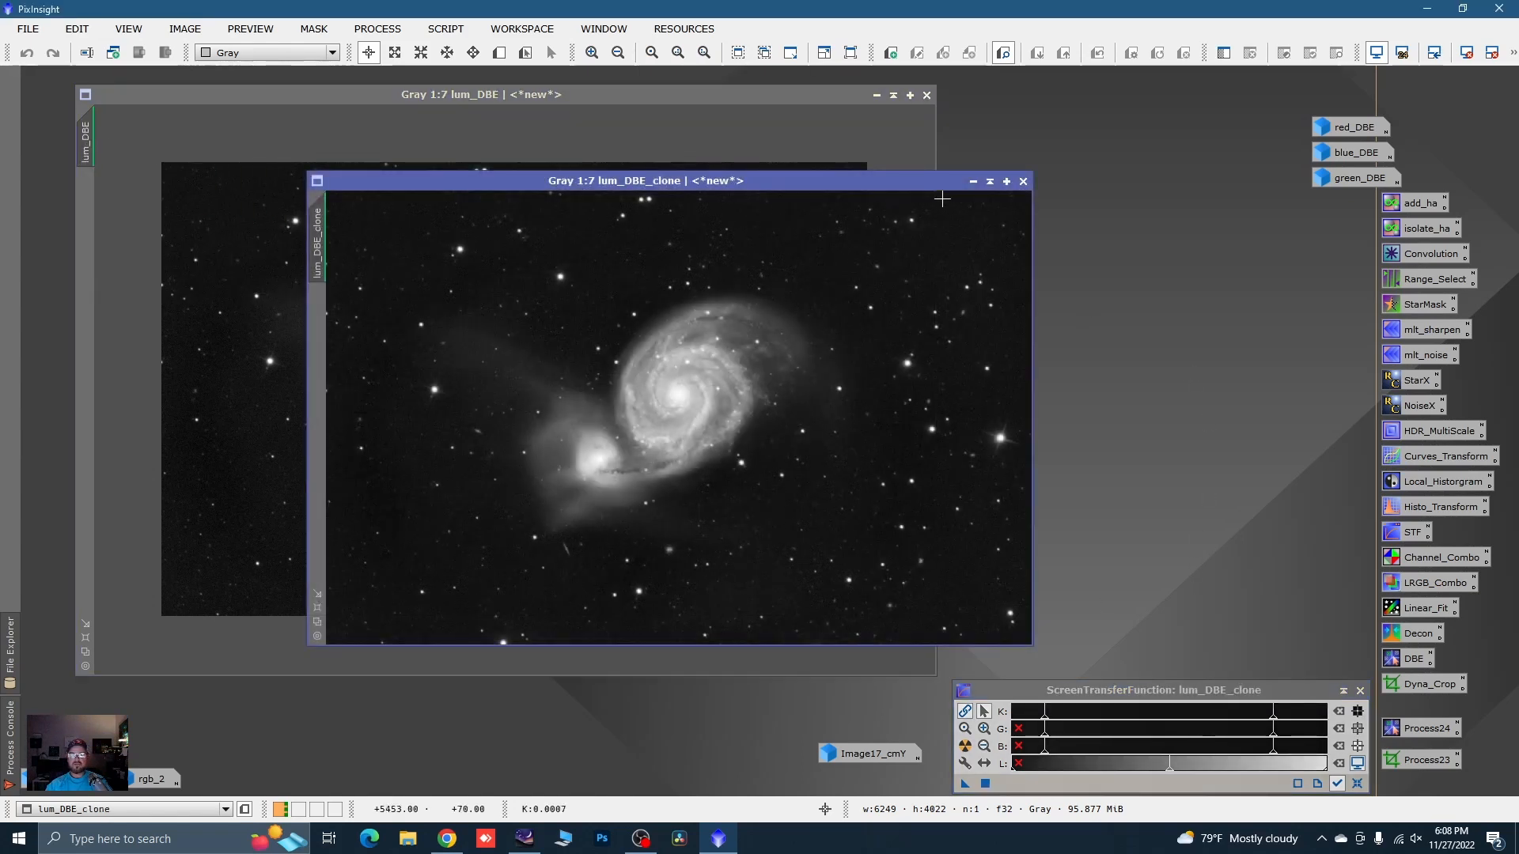
drag(944, 183, 856, 182)
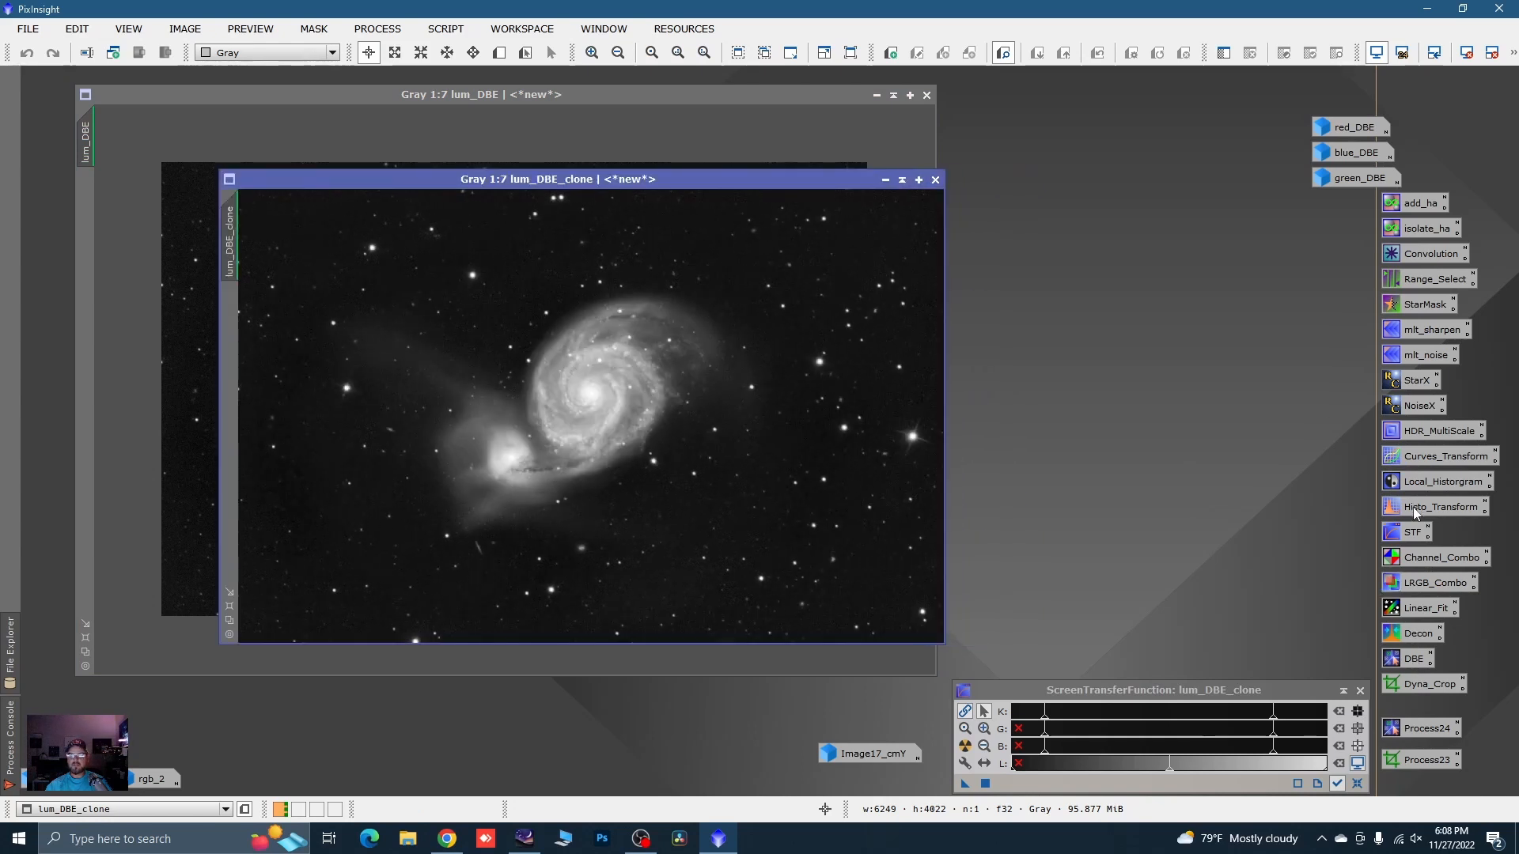
double_click(1416, 507)
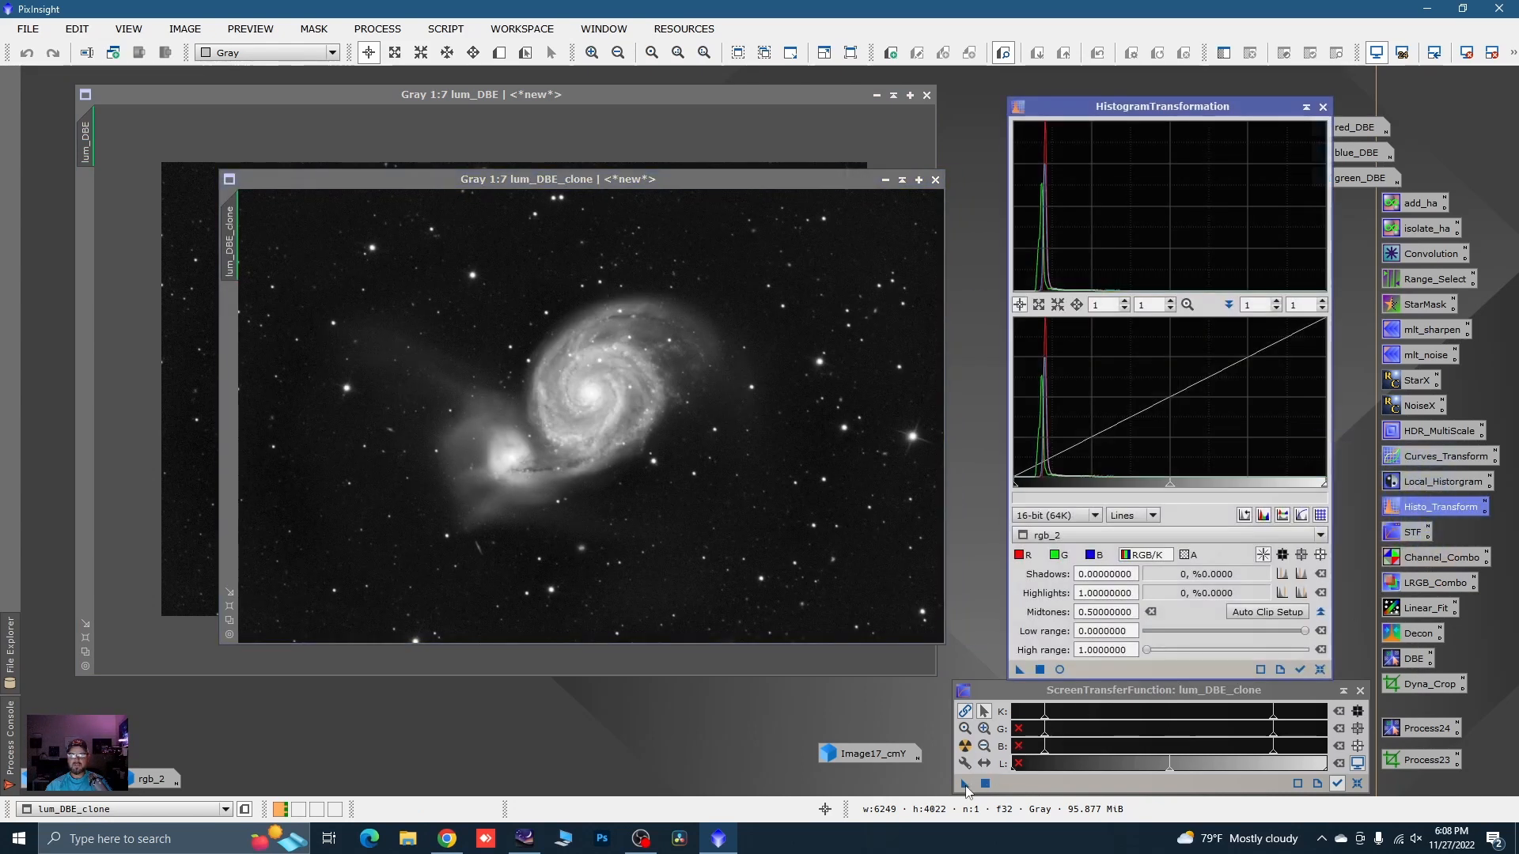
drag(966, 786, 1095, 671)
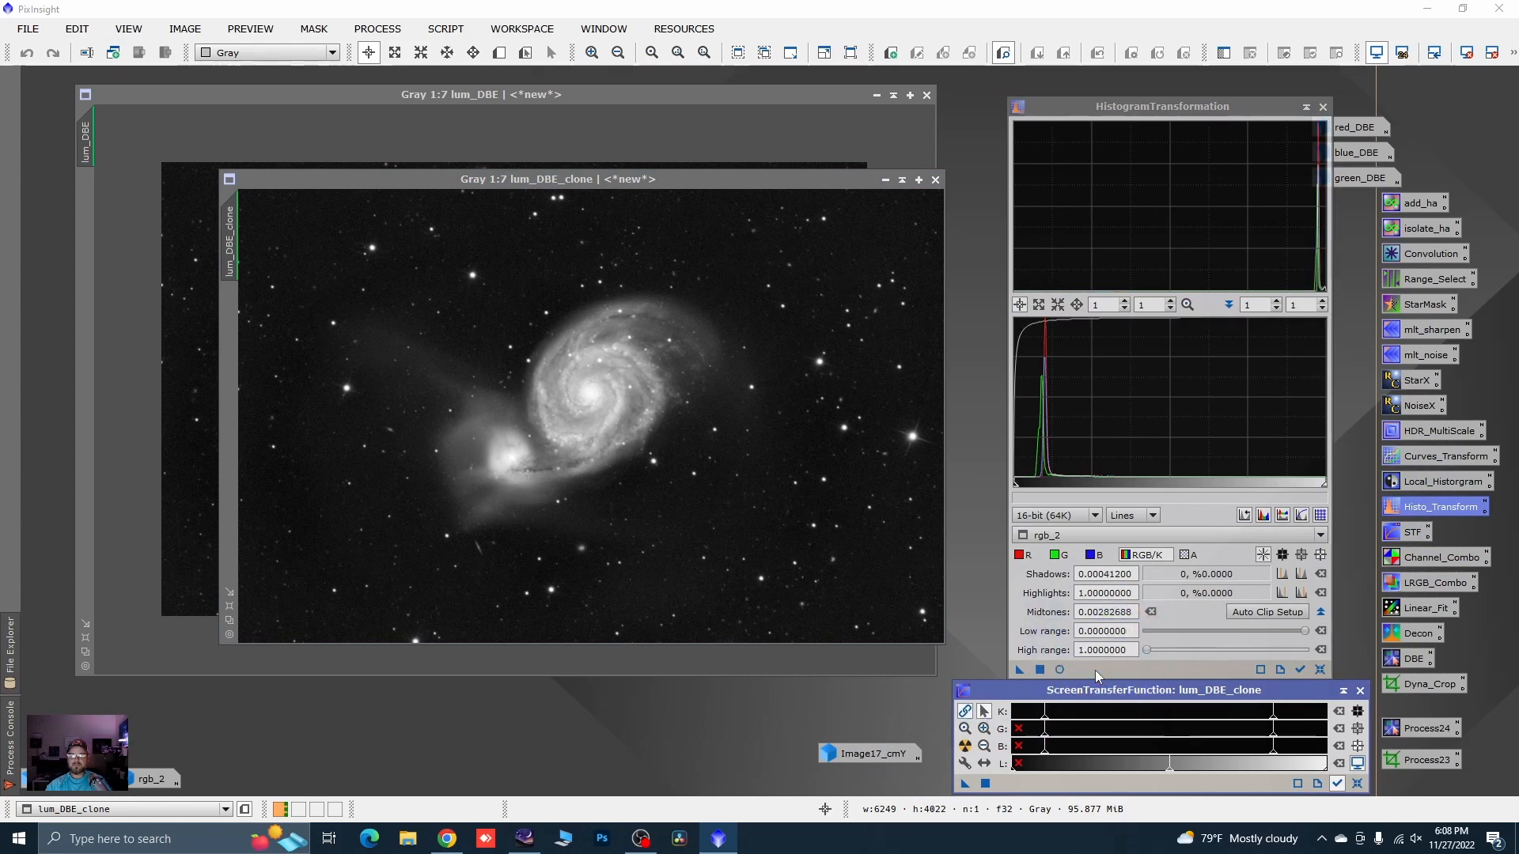
key(F12)
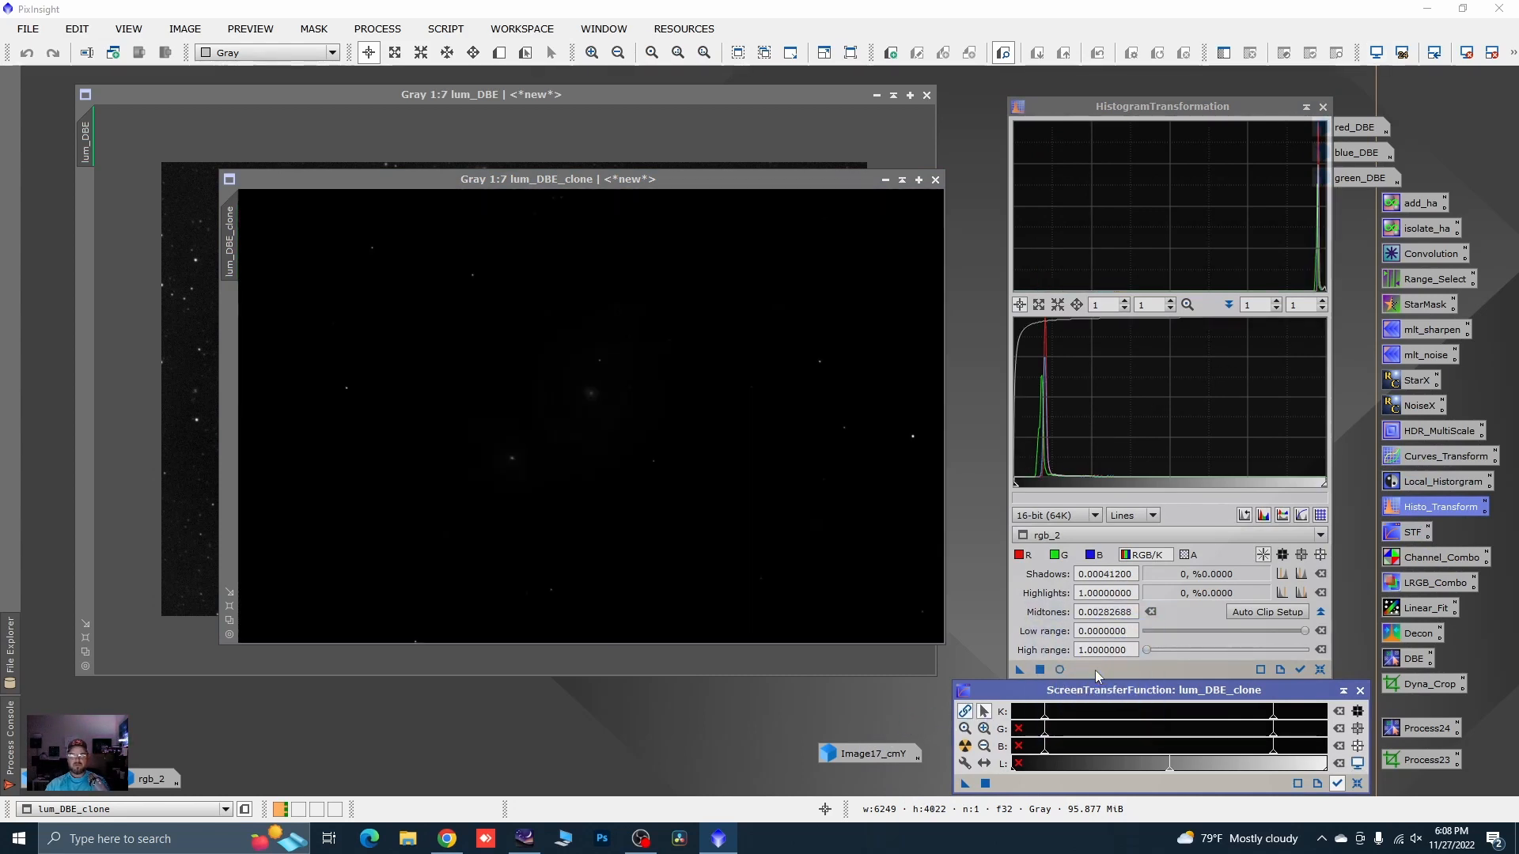
drag(1020, 670, 862, 595)
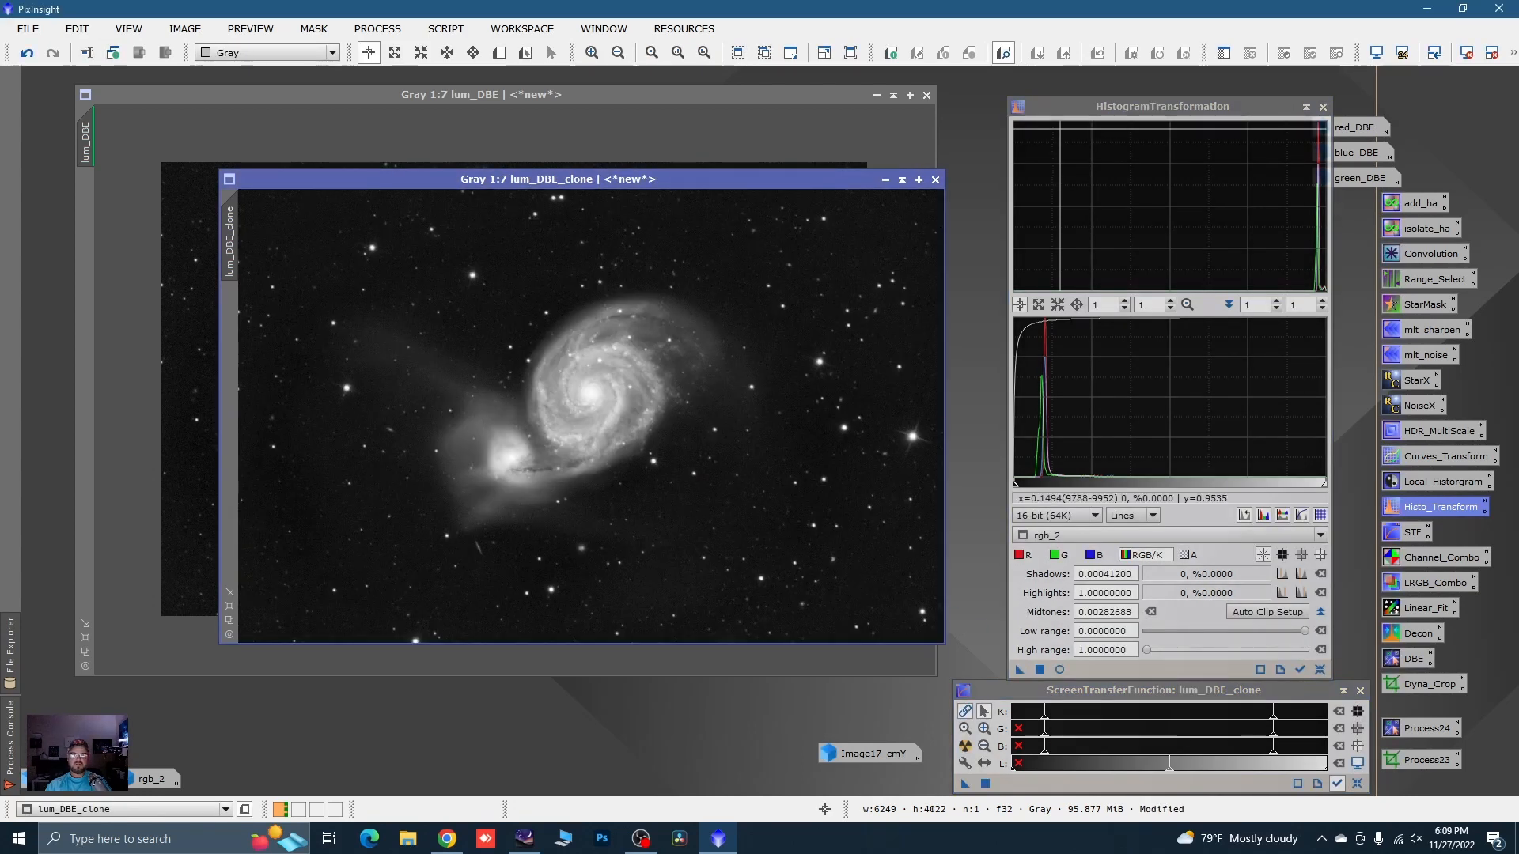
click(1323, 107)
- Iconize the stretched lum_DBE copy, rename it decon, and arrange its icon beside the Image17_cmY icon
click(886, 179)
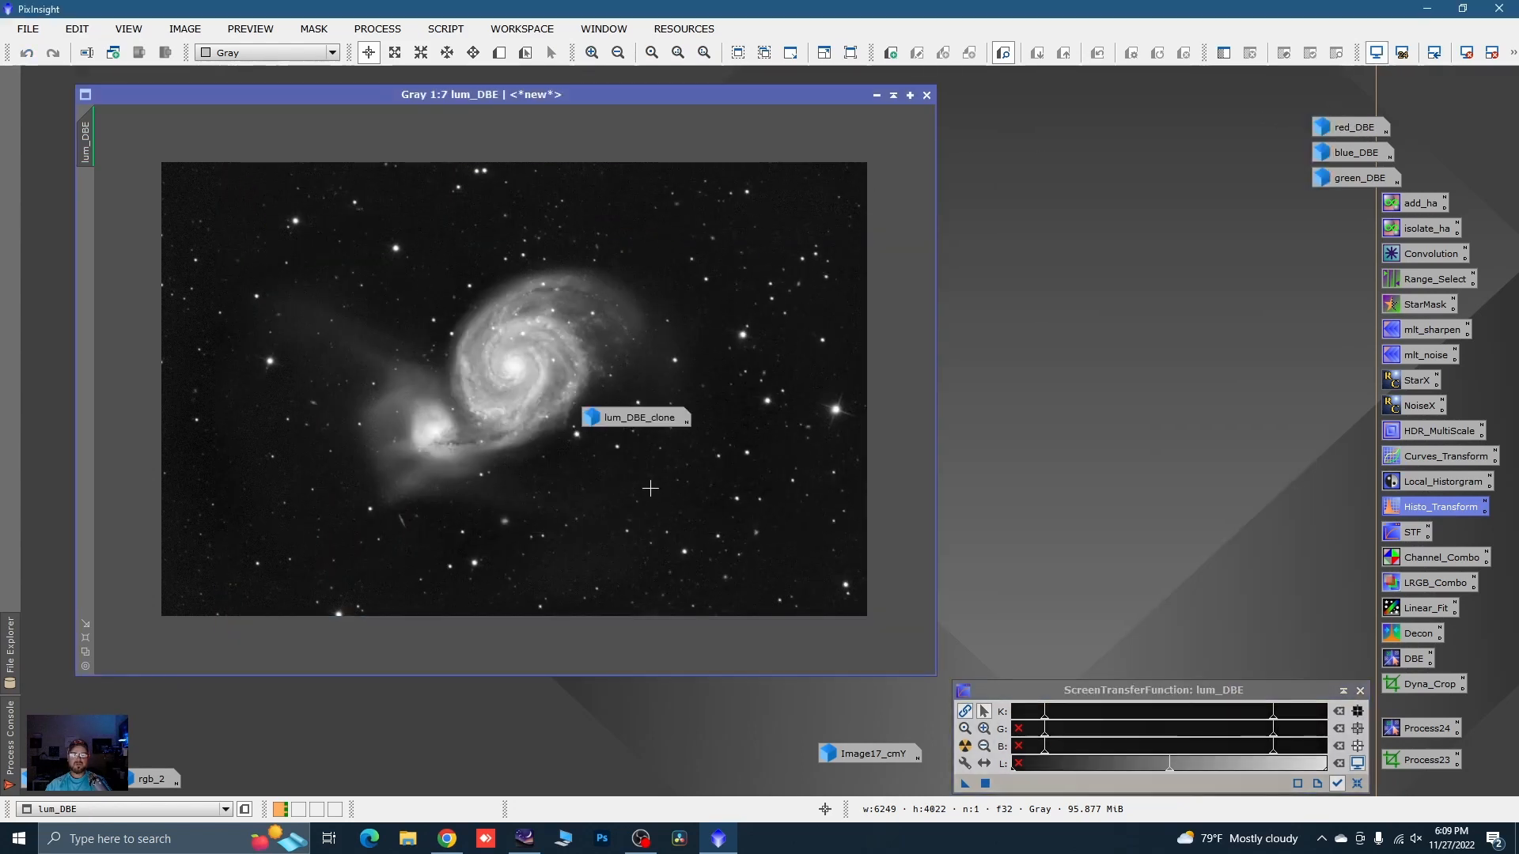
drag(633, 418, 720, 752)
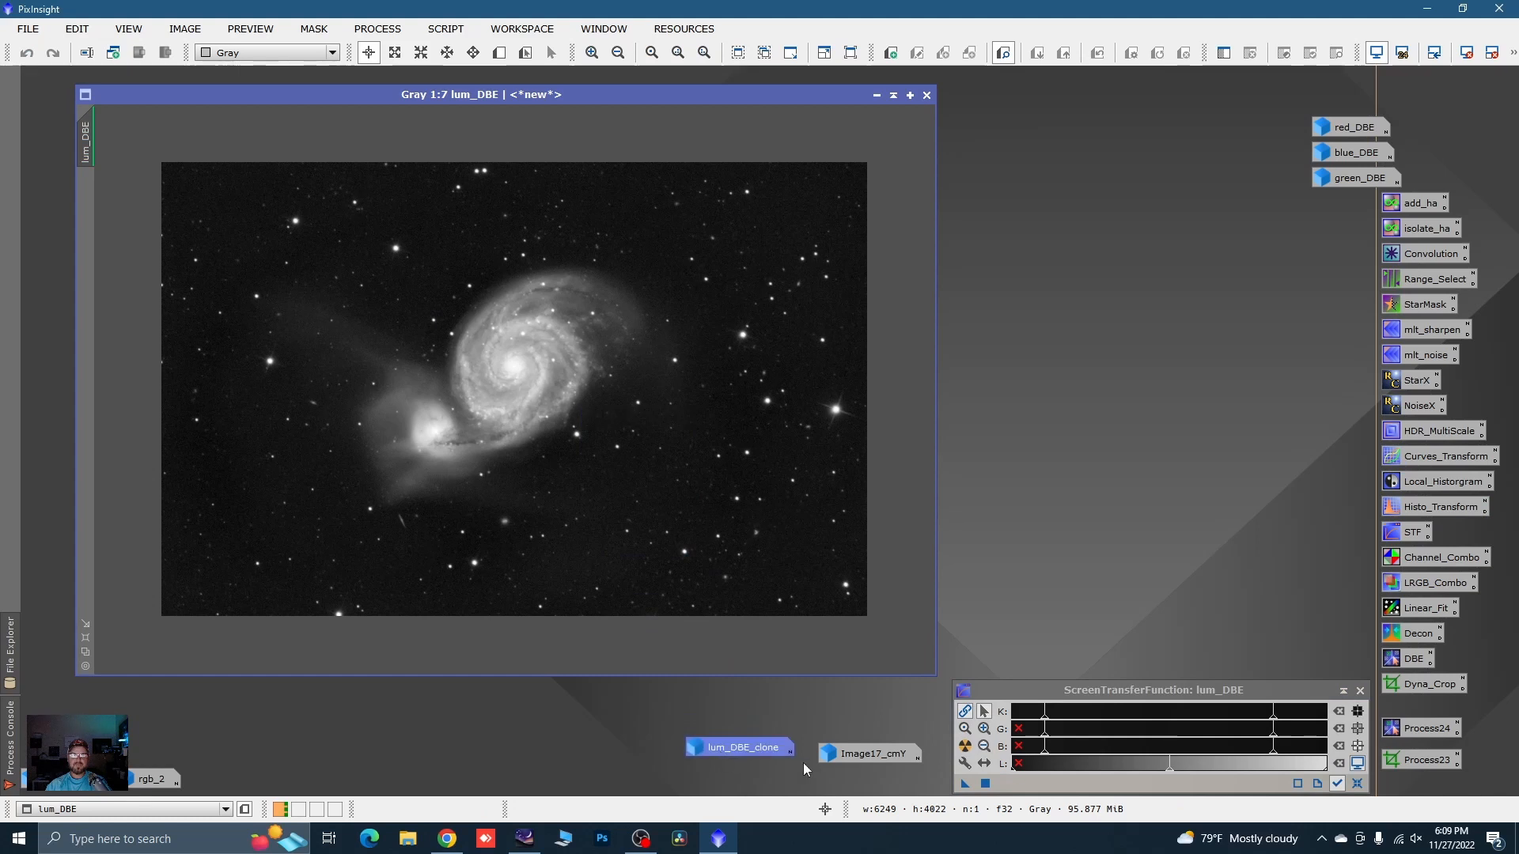
right_click(706, 750)
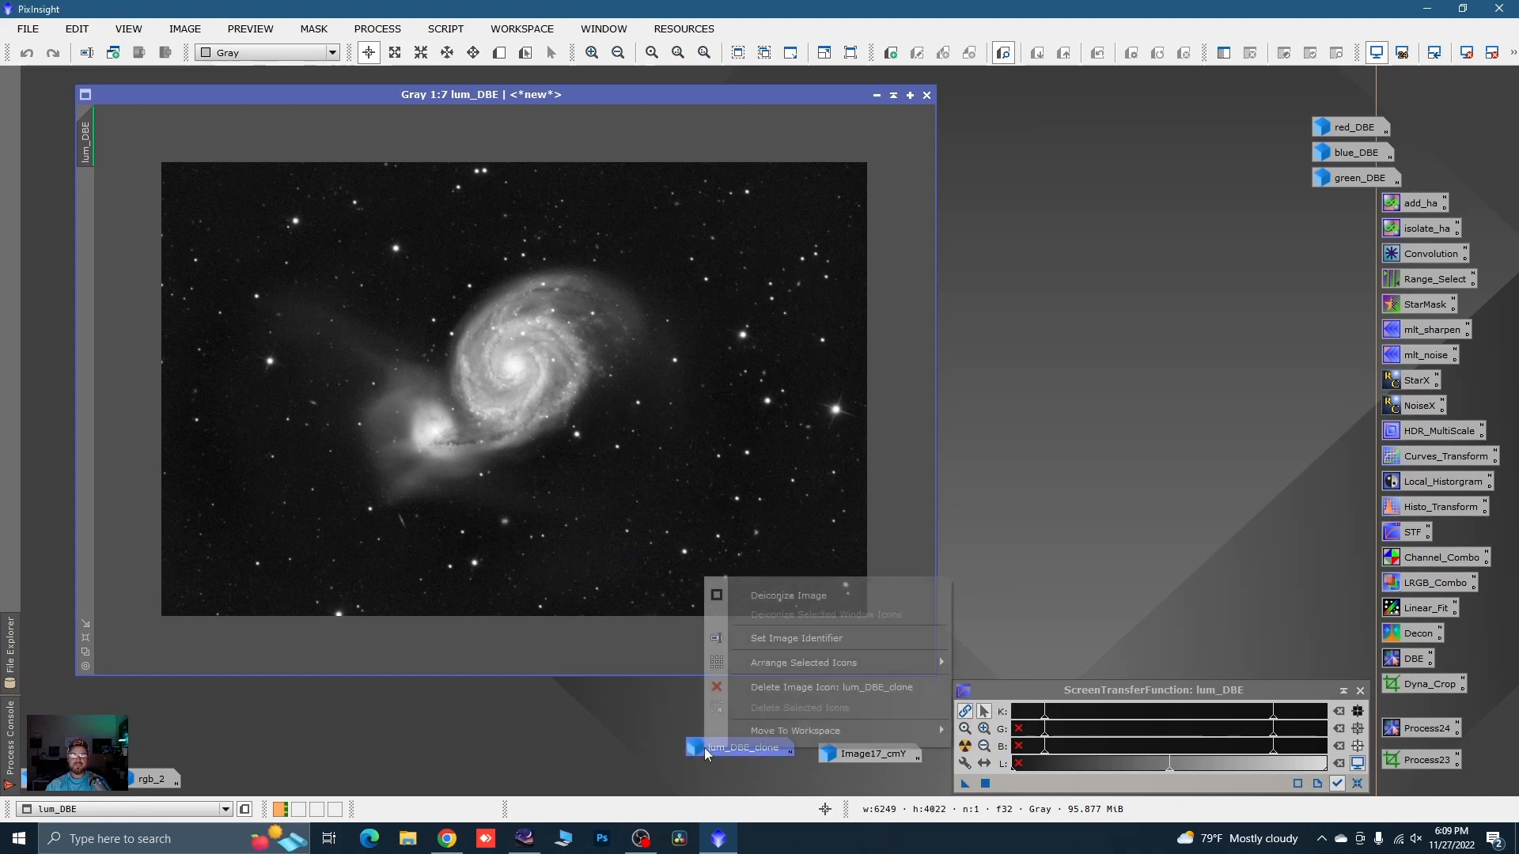
click(780, 638)
text(decon)
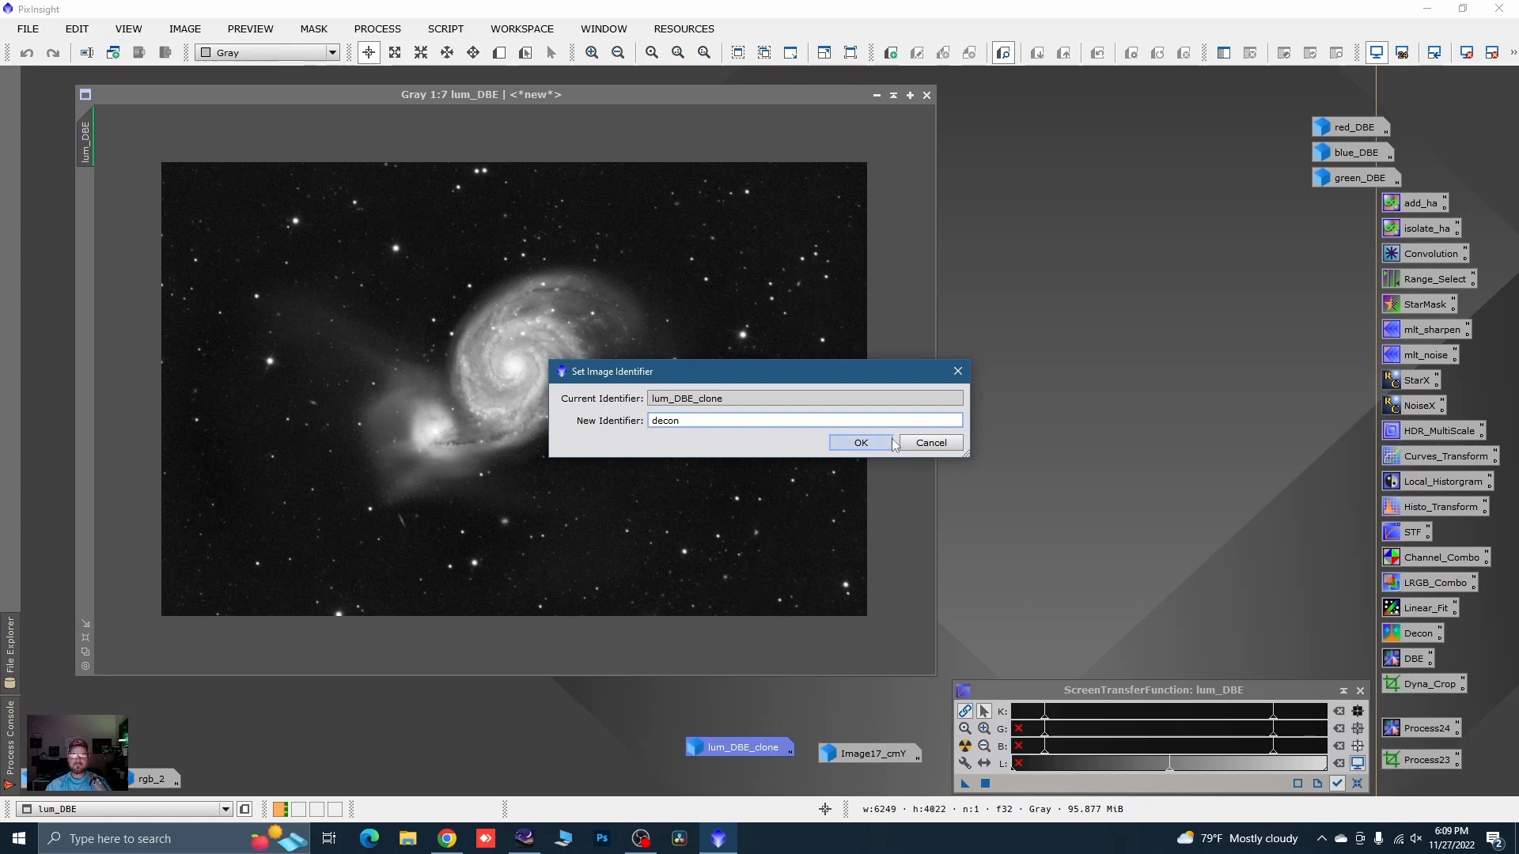
key(Return)
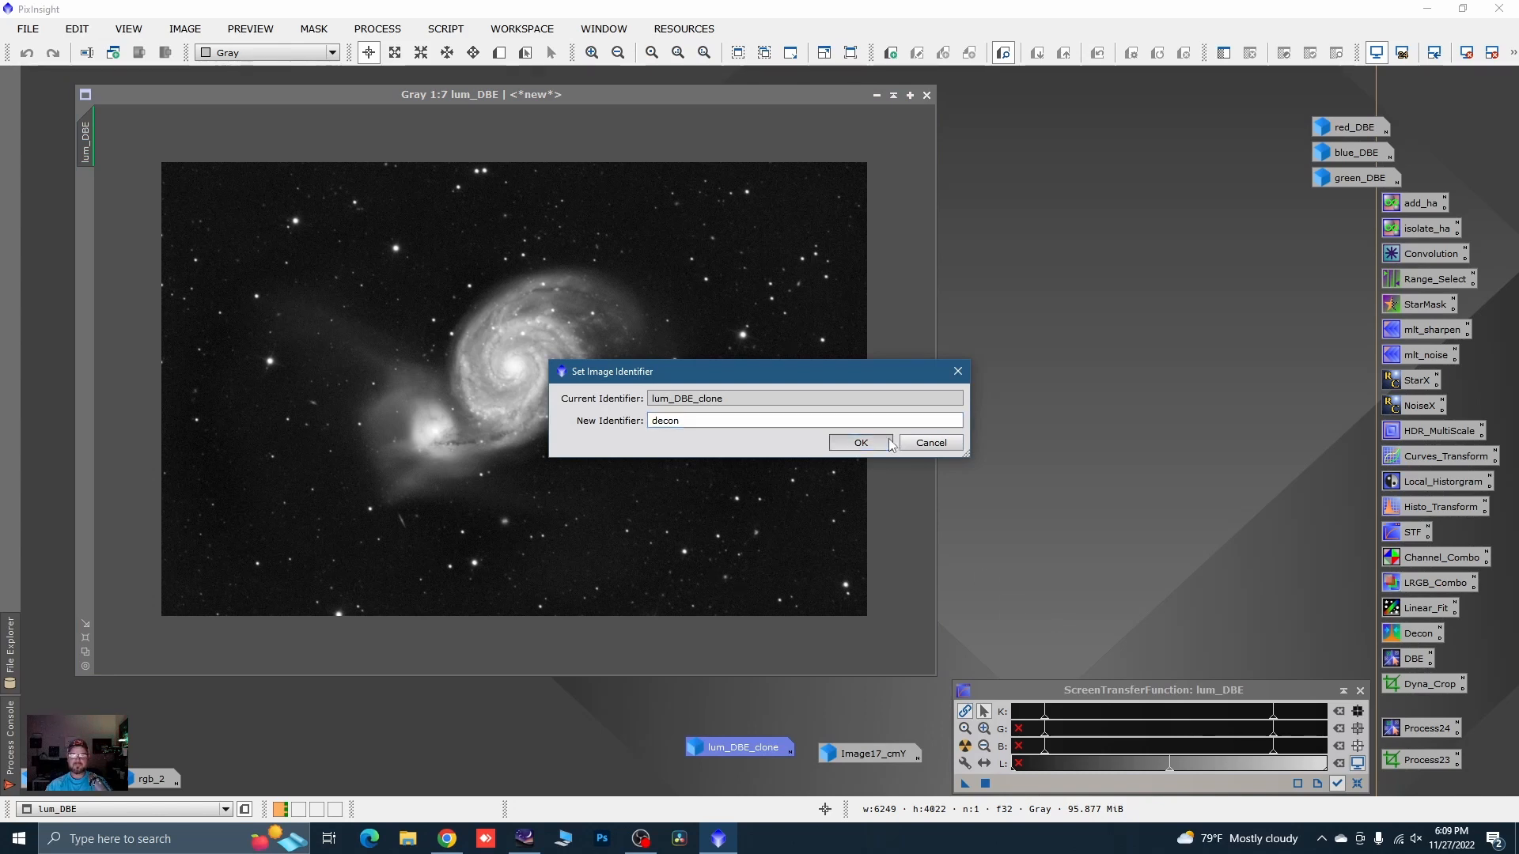
drag(742, 769, 740, 767)
drag(866, 752, 891, 765)
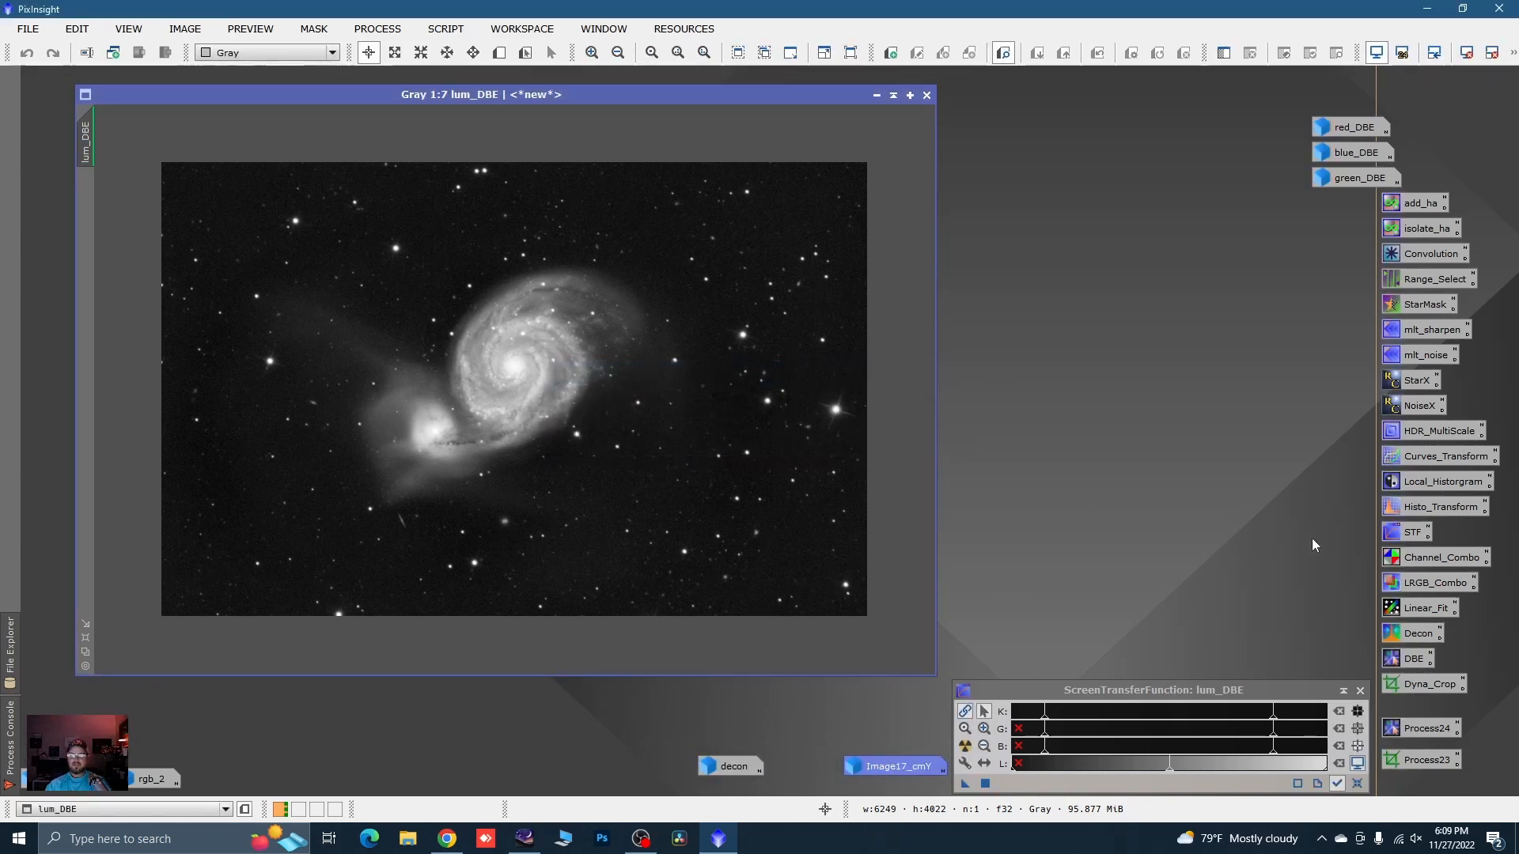
- Restore the decon image and generate a star mask from it using StarMask with Binarize enabled
double_click(724, 765)
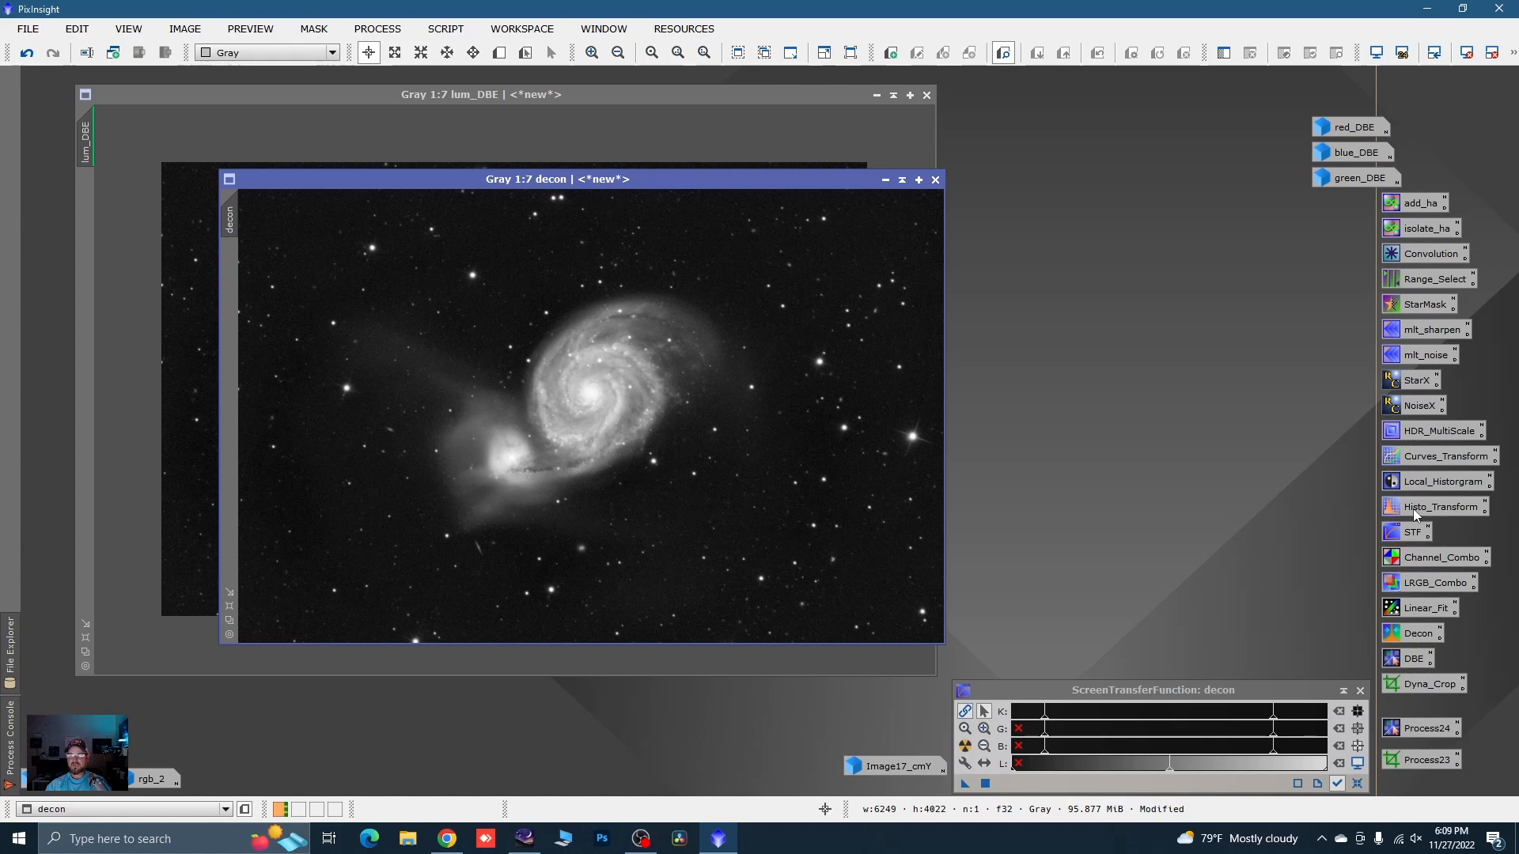
double_click(1415, 307)
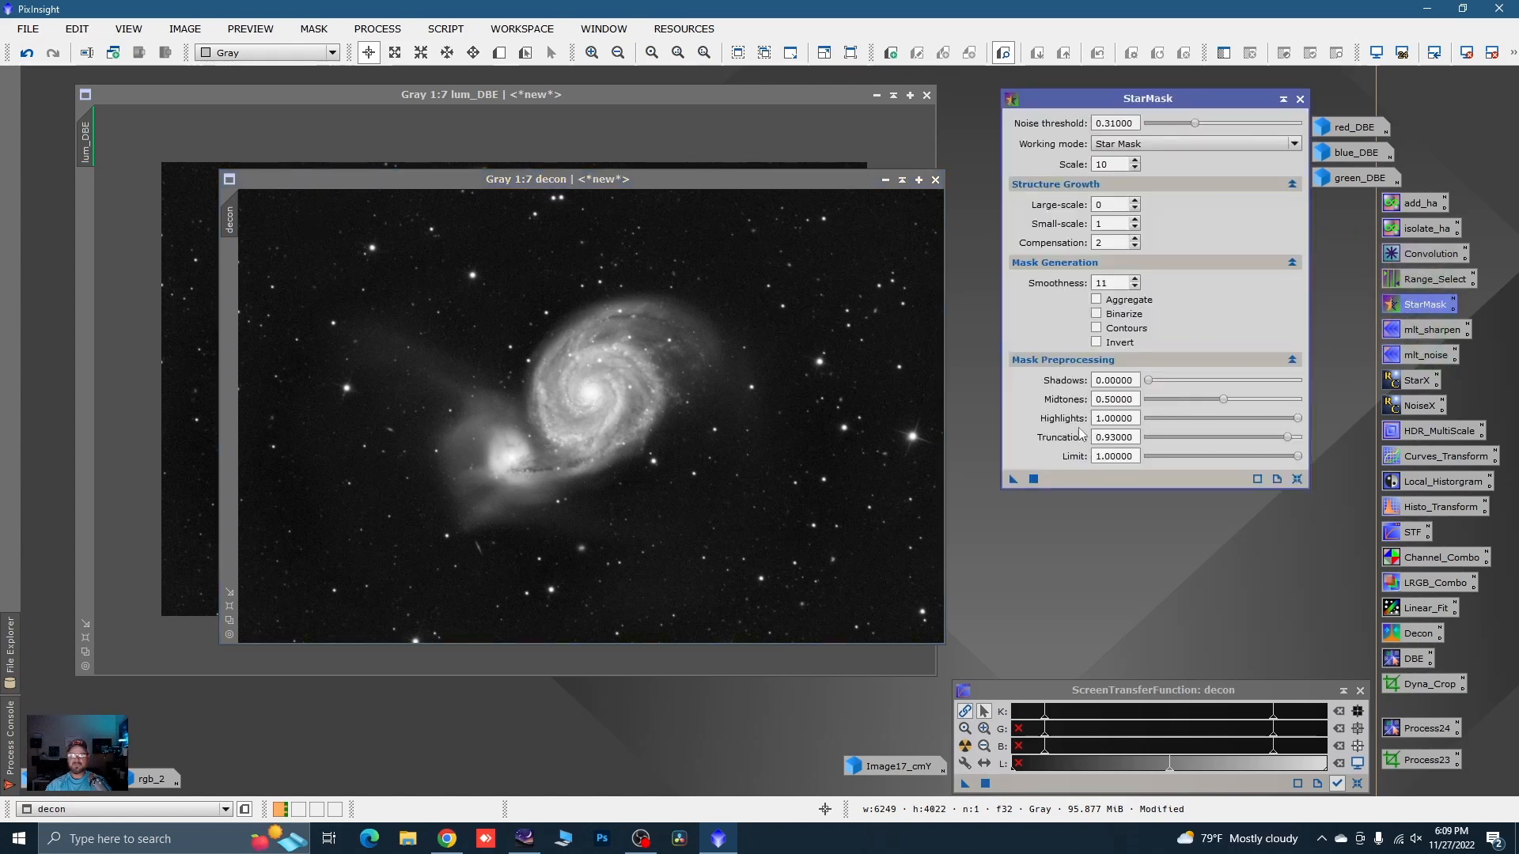
click(1113, 315)
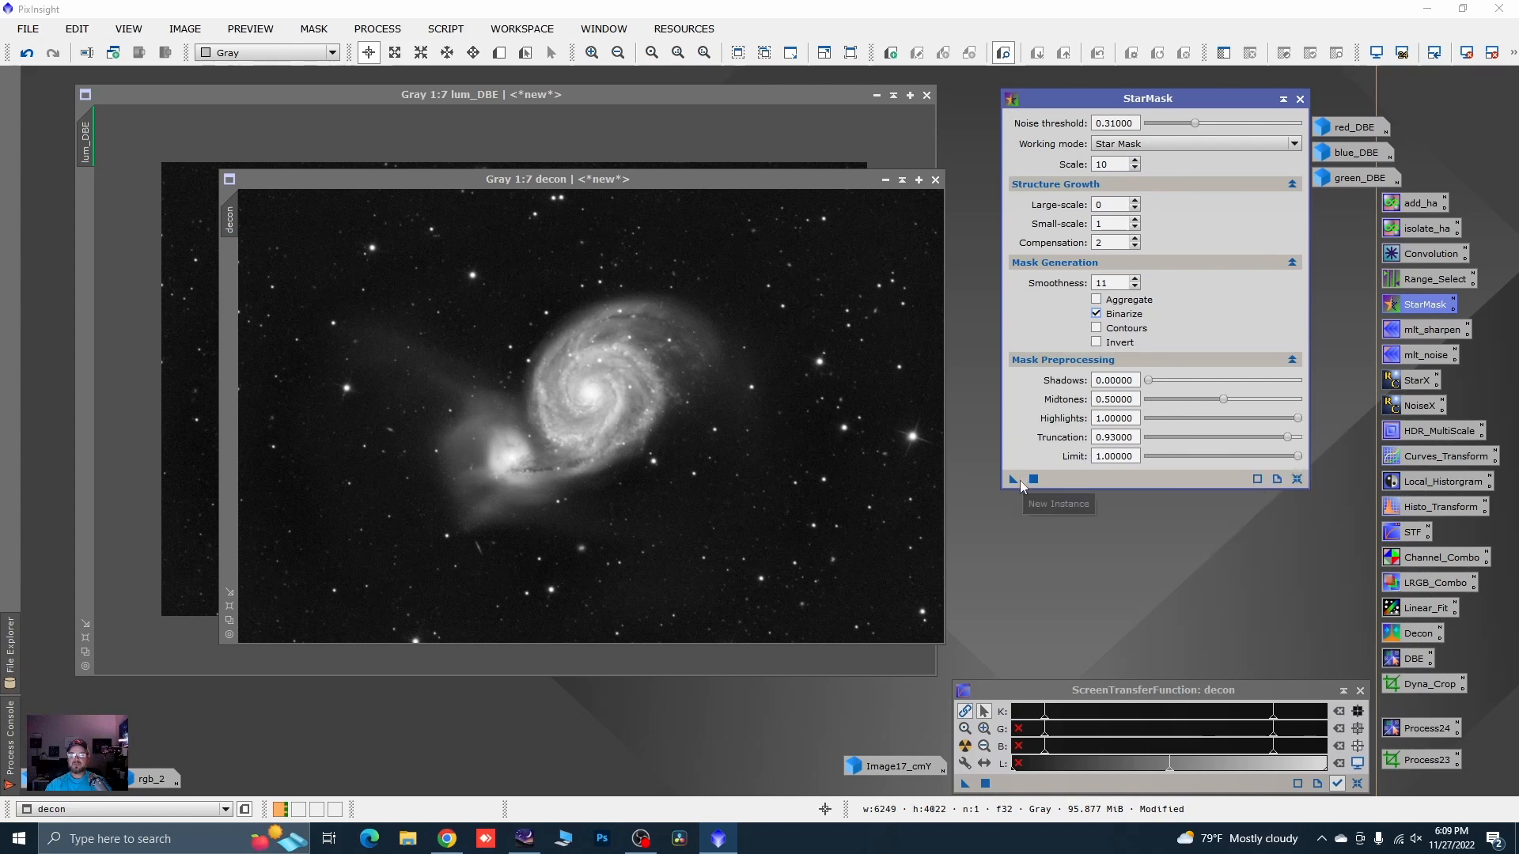
drag(1014, 479, 921, 610)
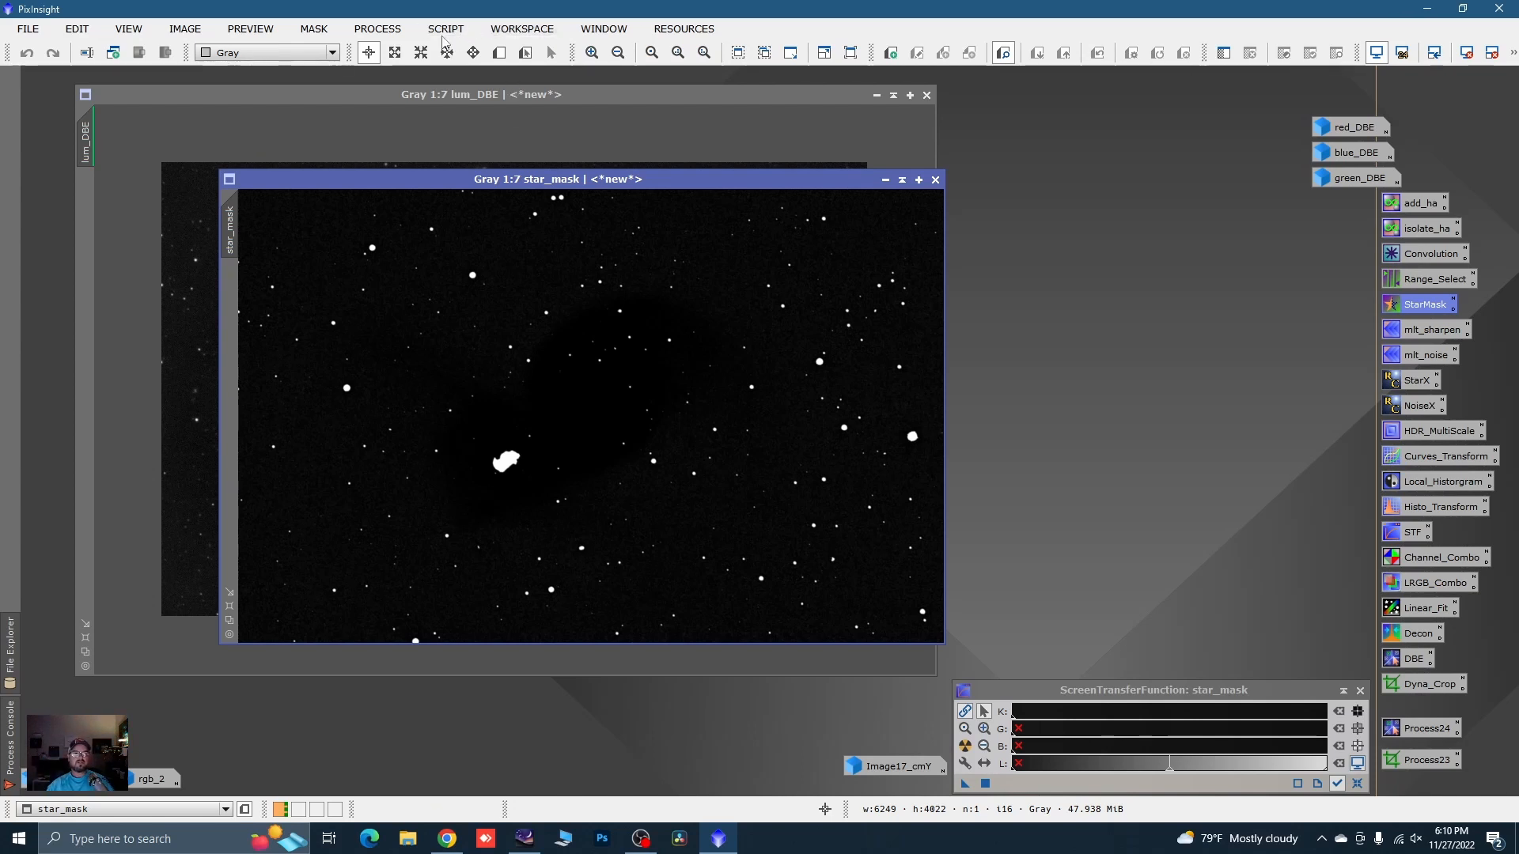
- Start a CloneStamp session on star_mask and set the brush radius to 100
click(405, 33)
mouse_move(473, 25)
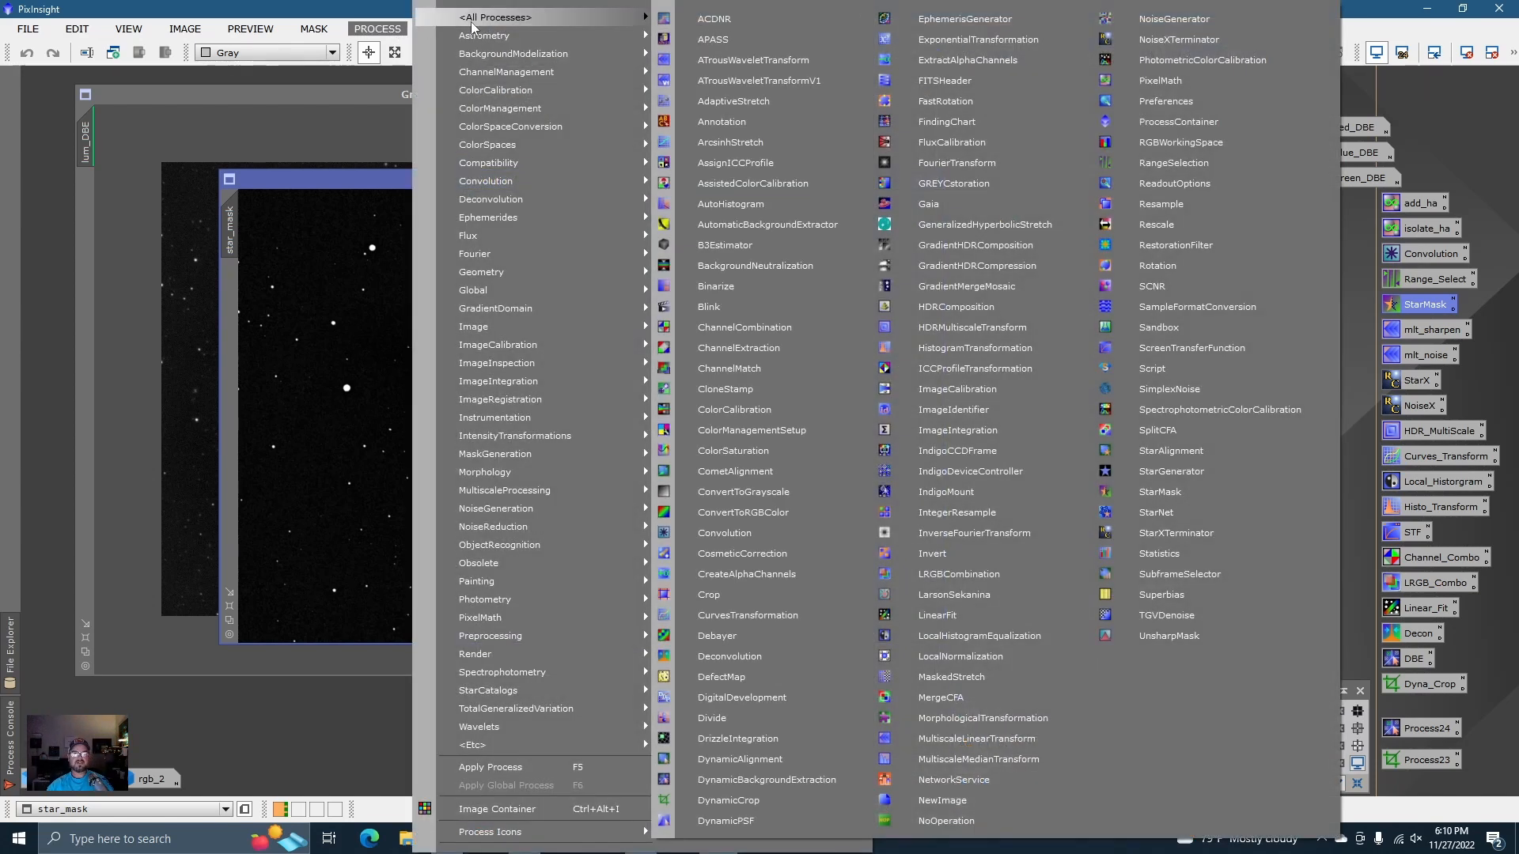
click(726, 389)
click(664, 339)
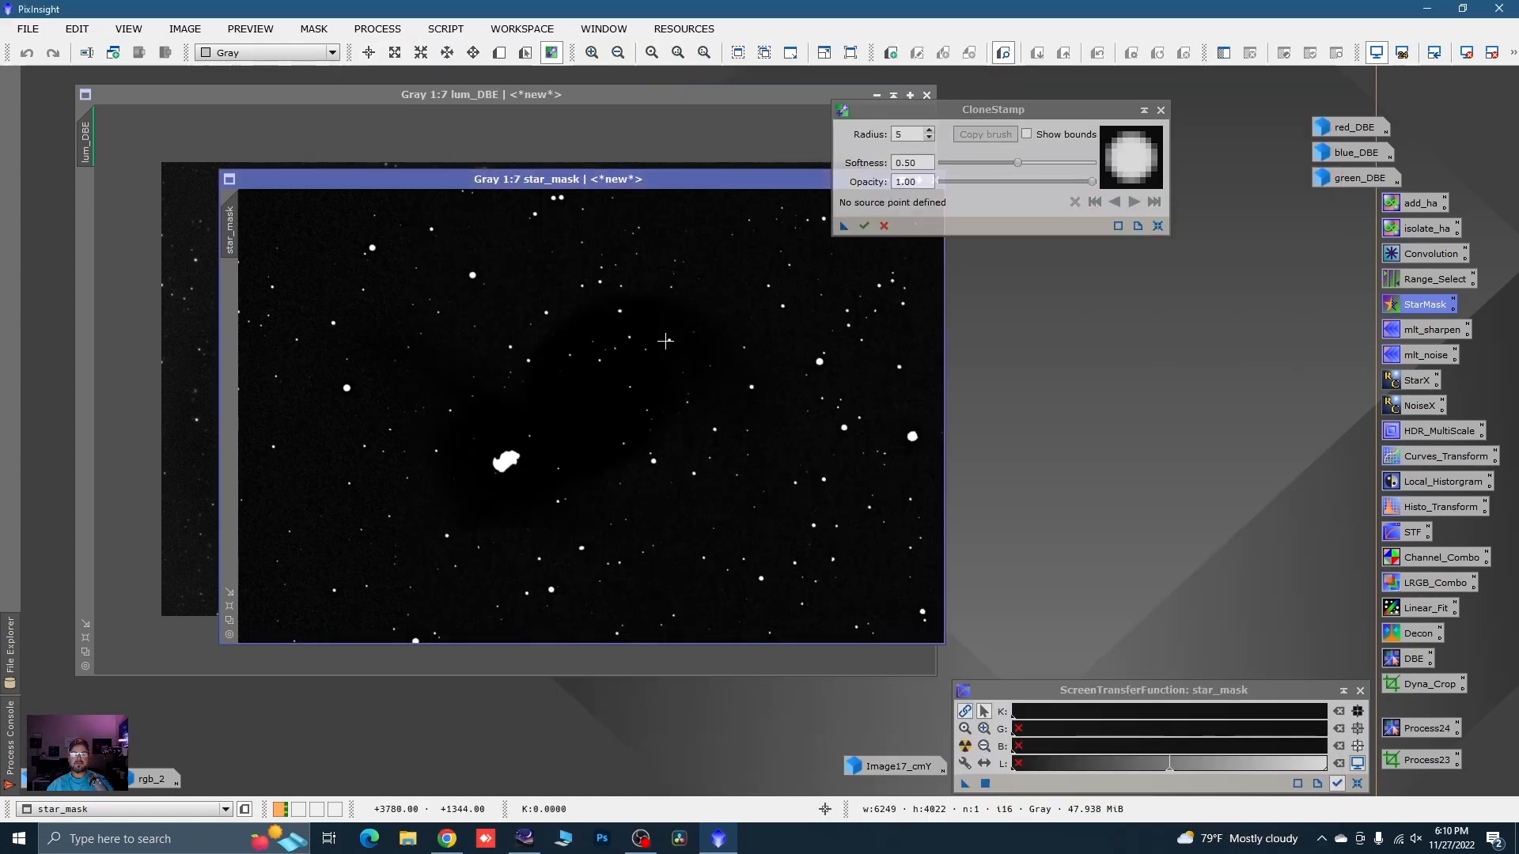
click(904, 131)
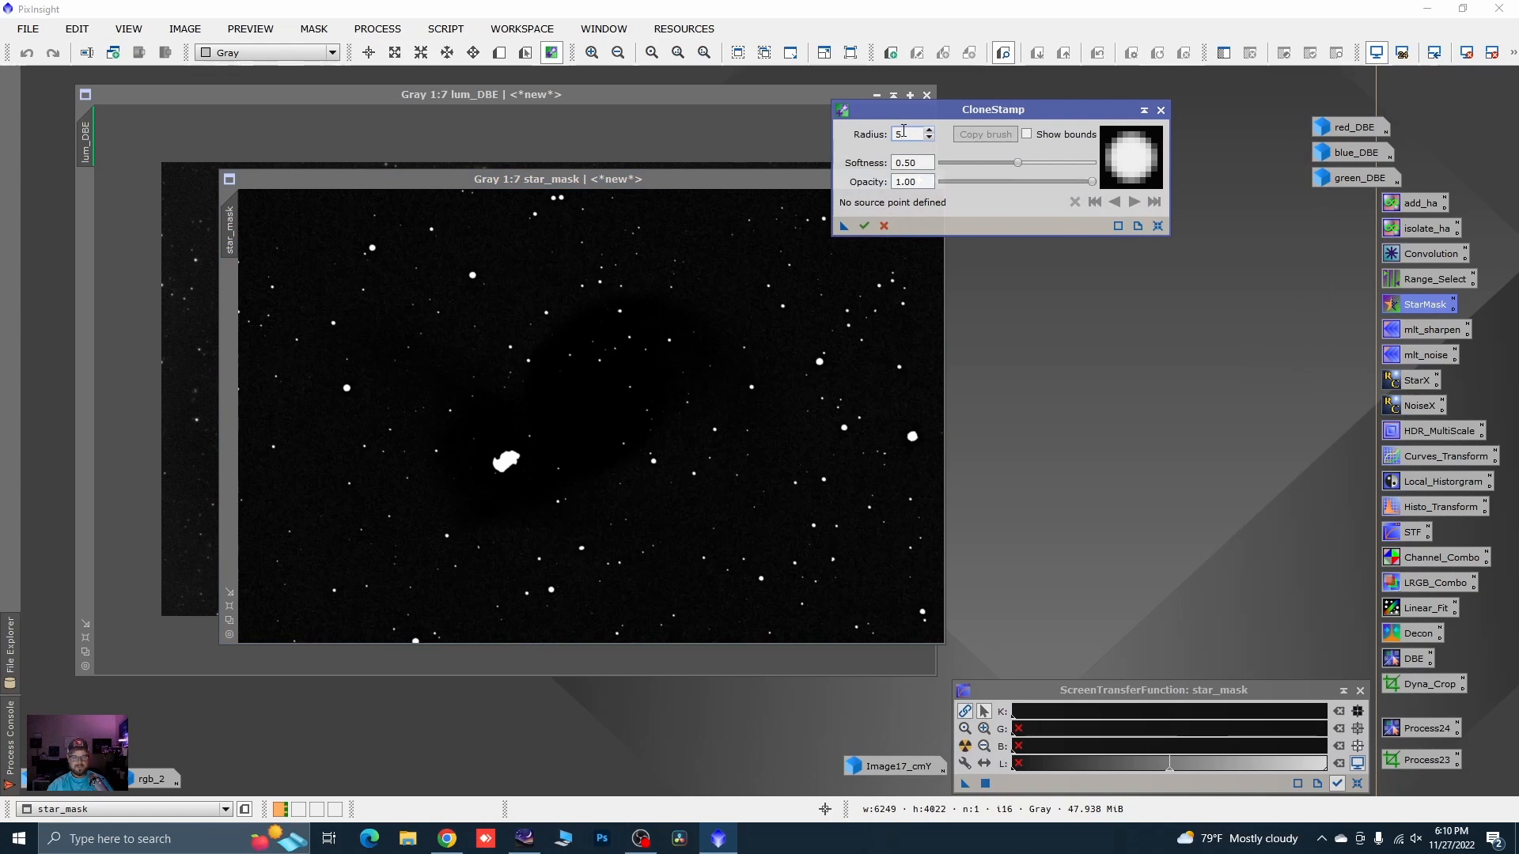
text(100)
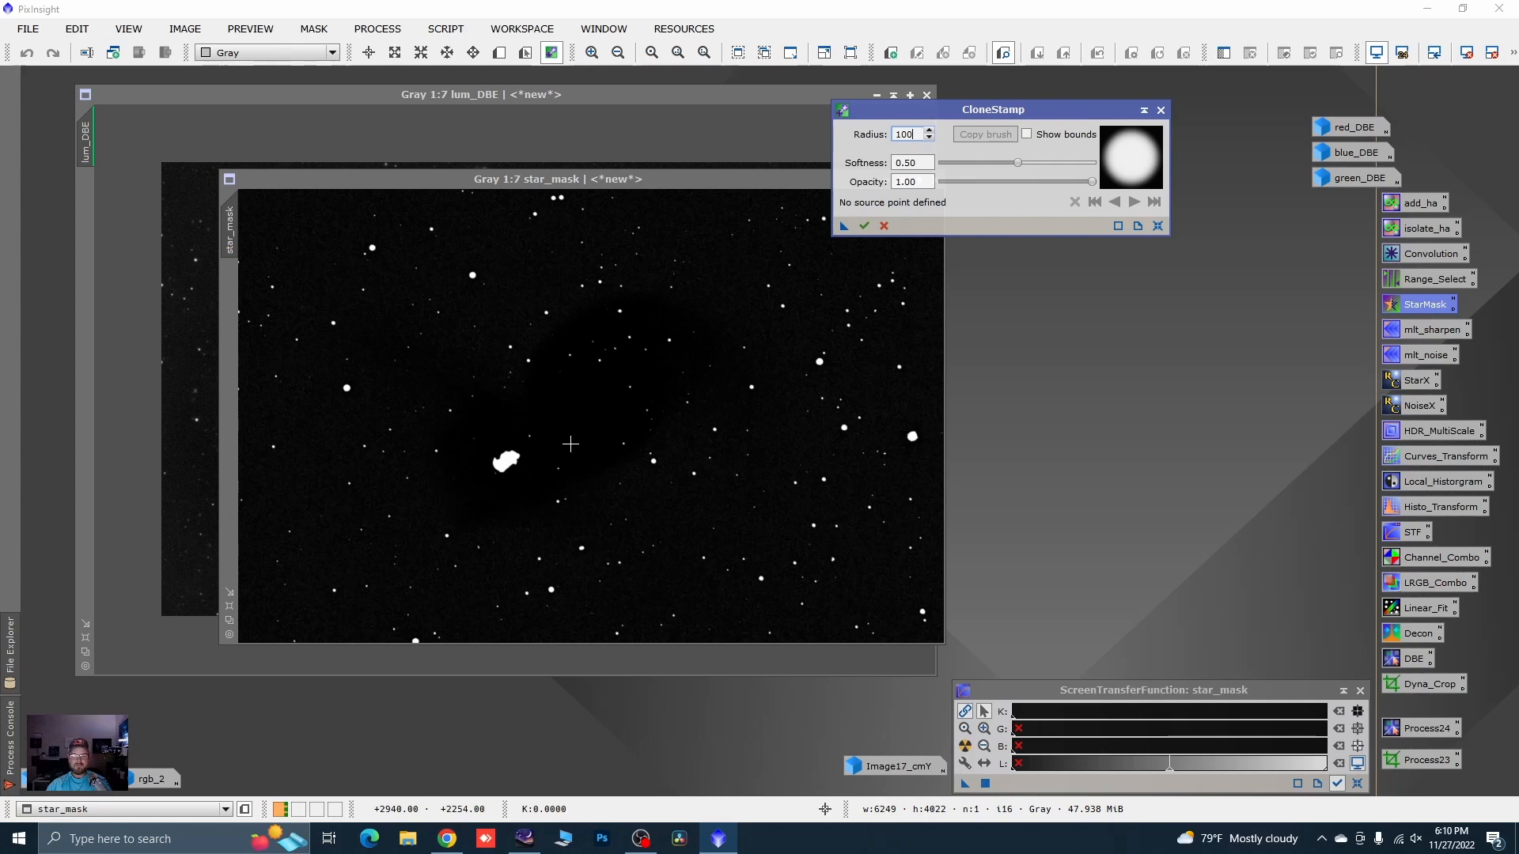
ctrl+click(547, 450)
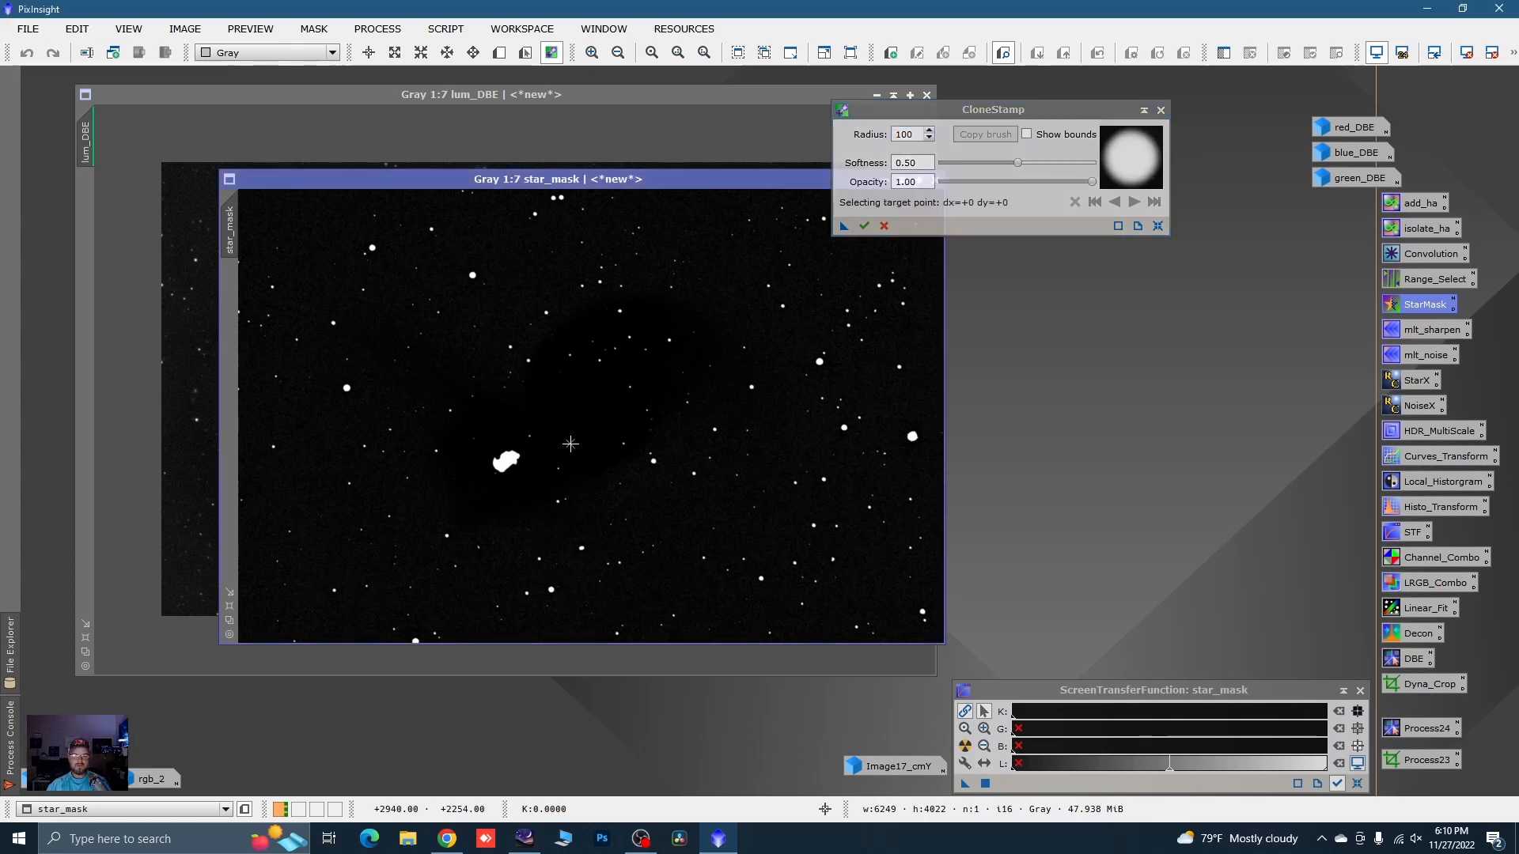
click(506, 461)
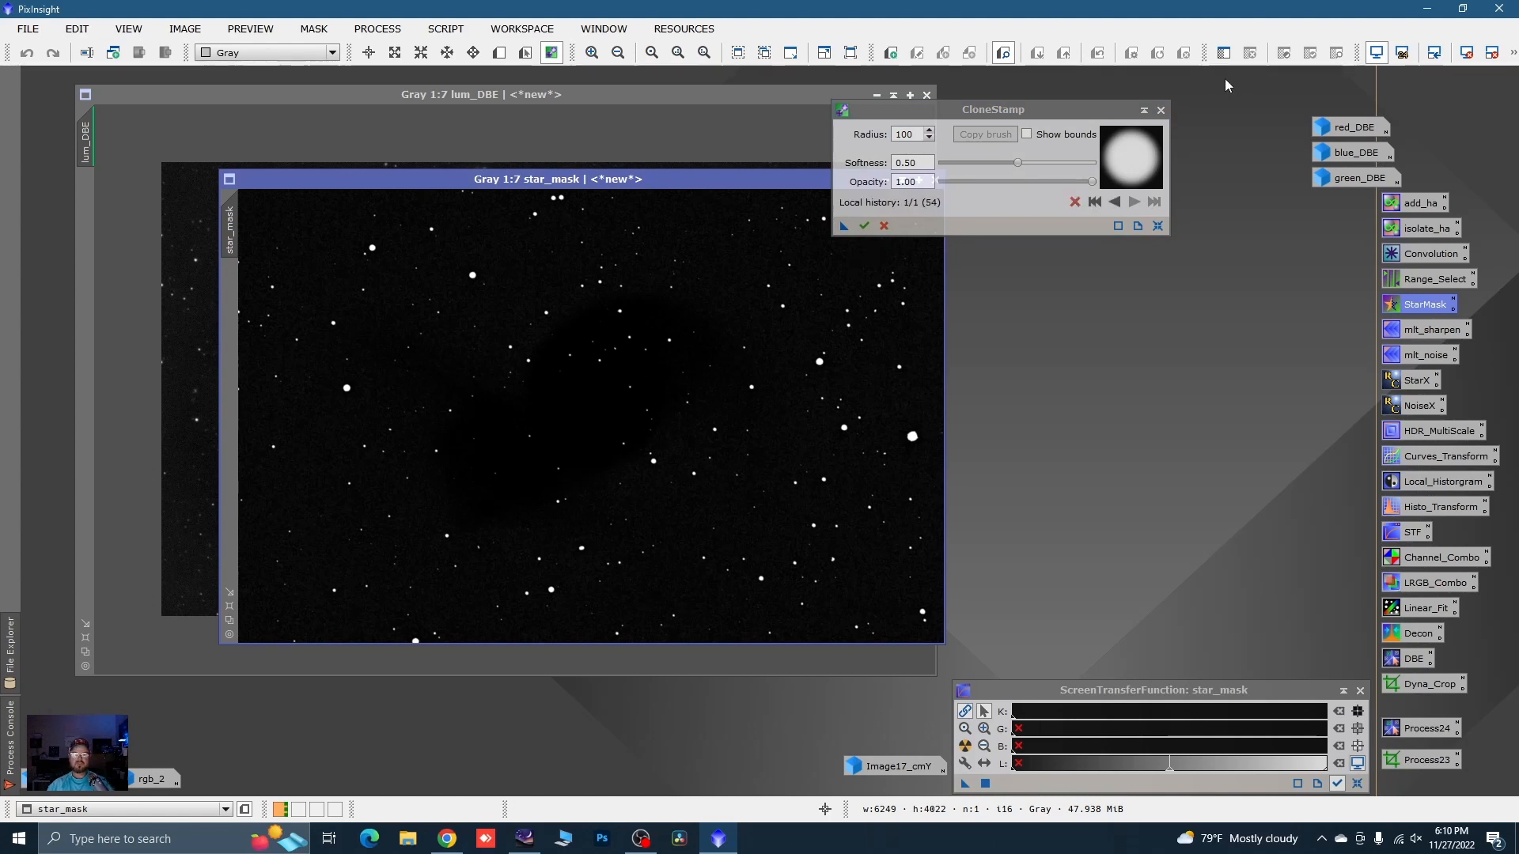
click(1161, 111)
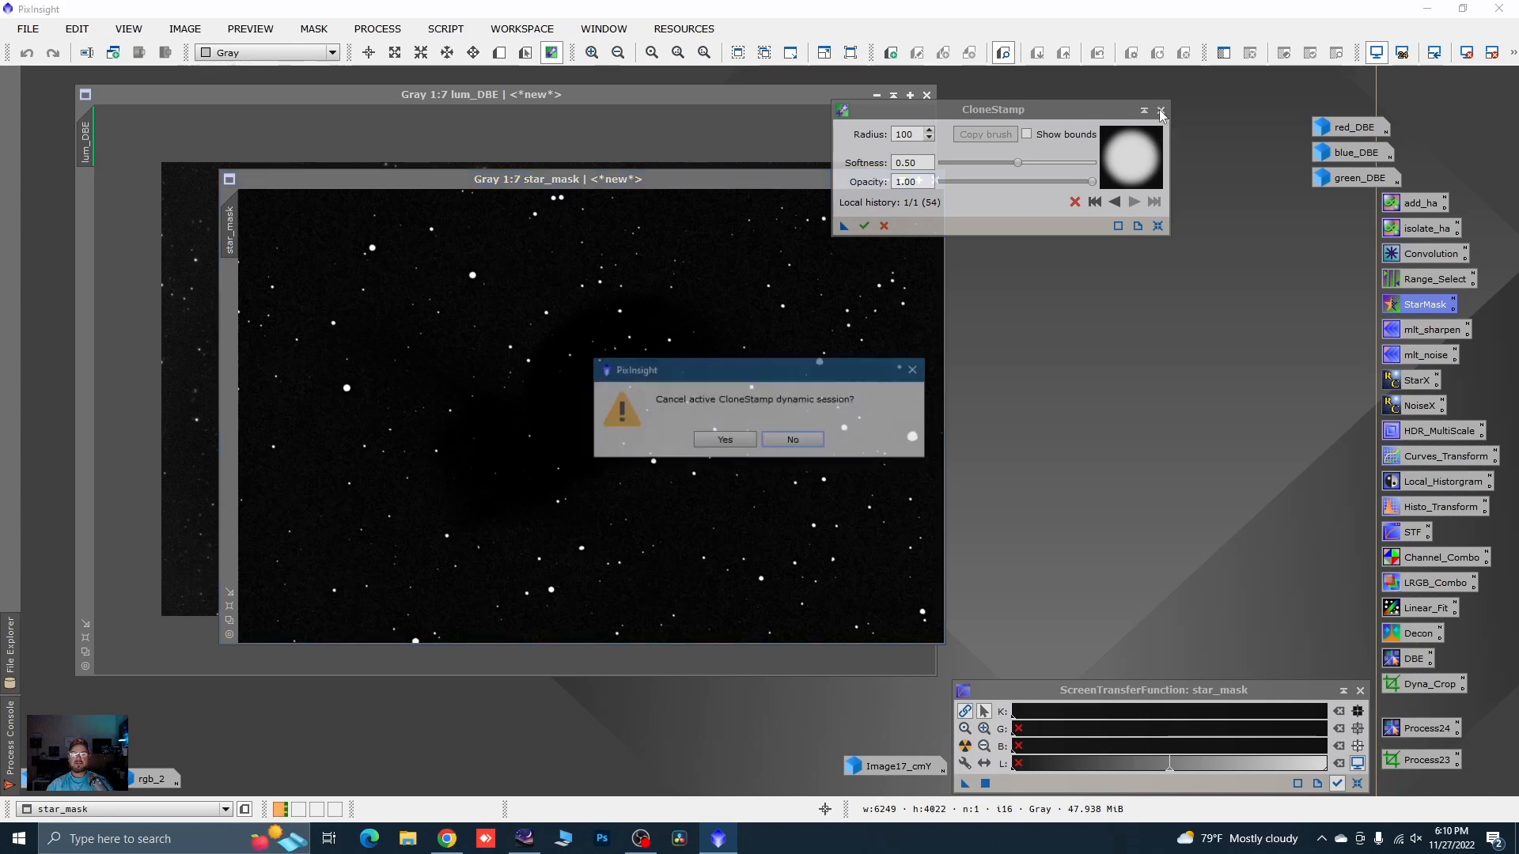
click(722, 441)
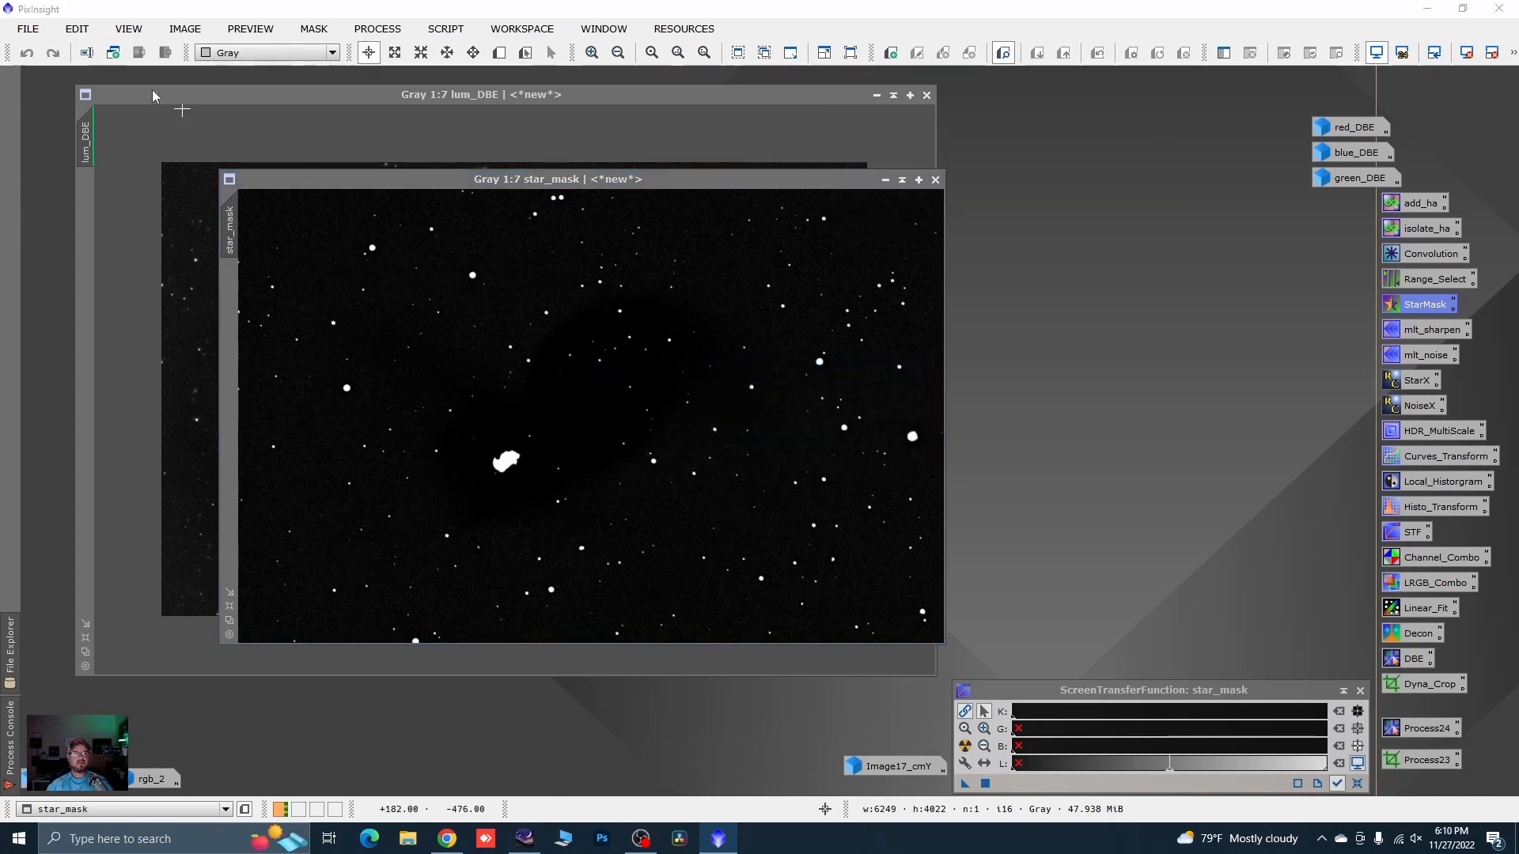
- Use CloneStamp to paint nearby dark background over the large white galaxy core blob in star_mask, apply the edit, and close the tool
click(380, 29)
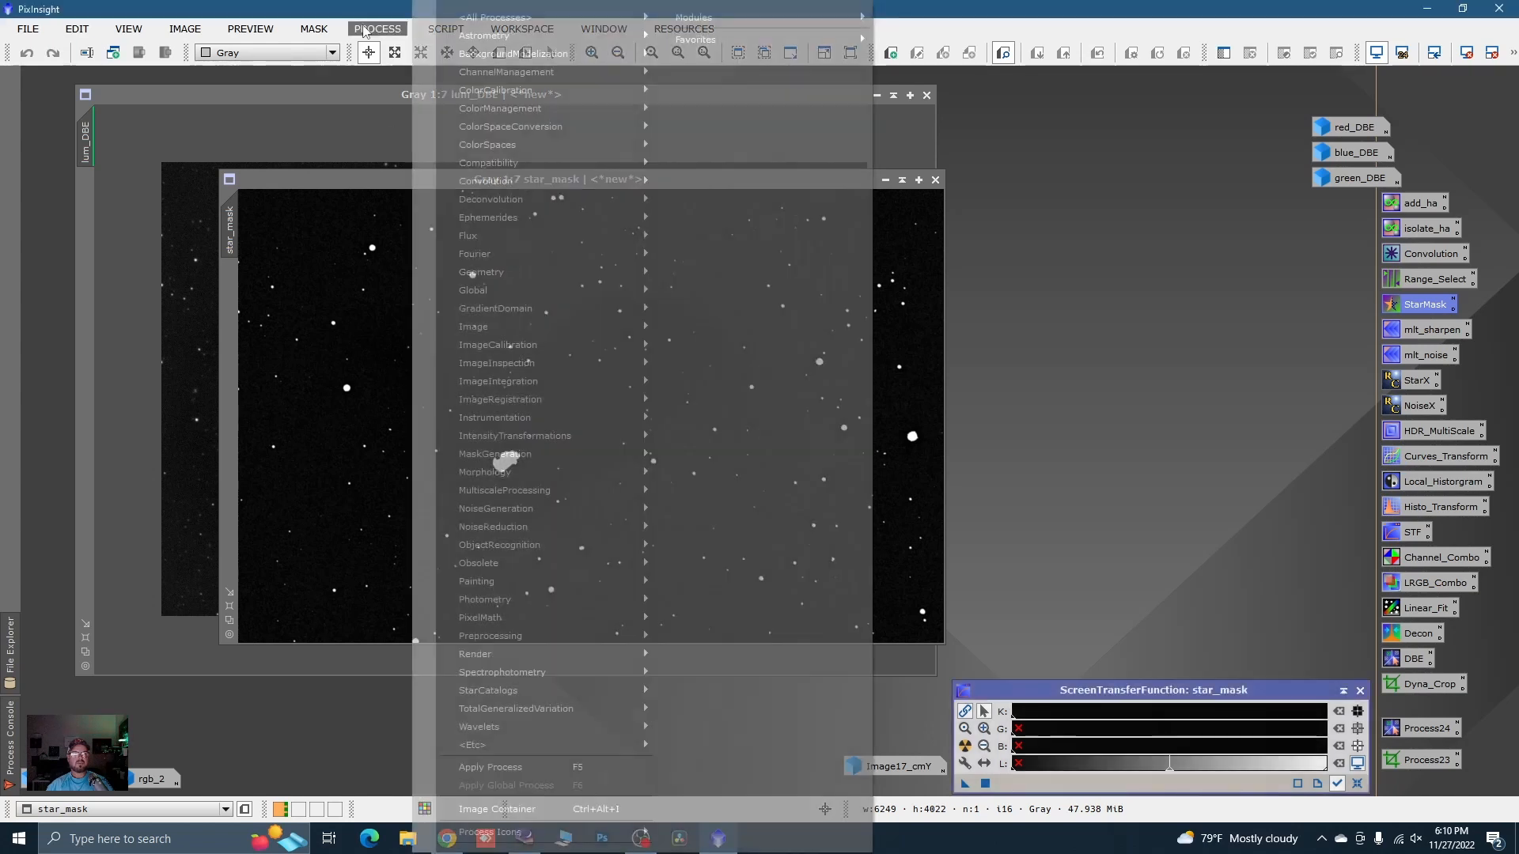
mouse_move(482, 19)
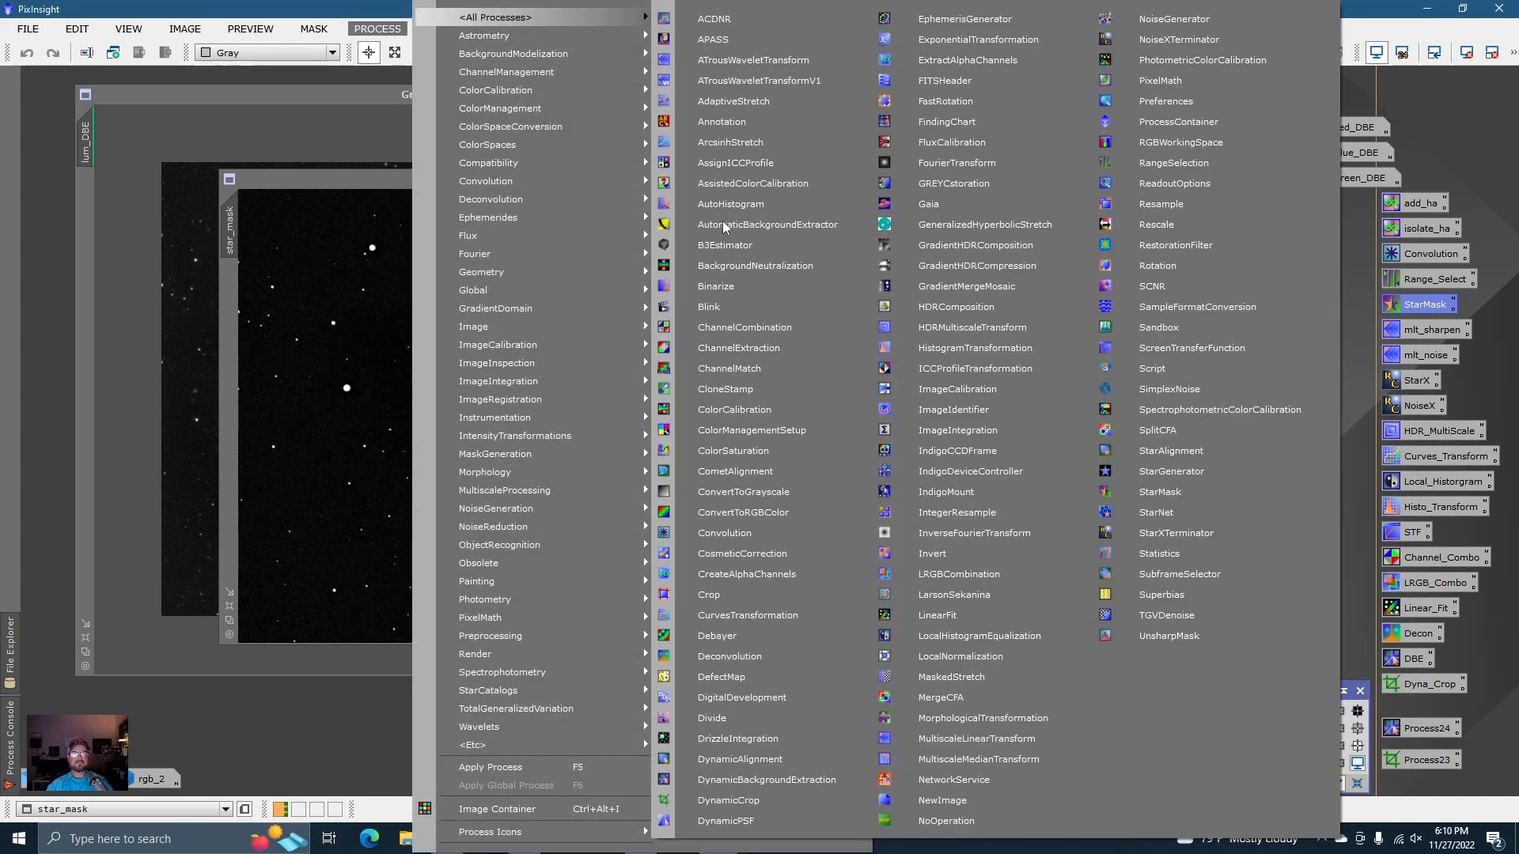
click(728, 388)
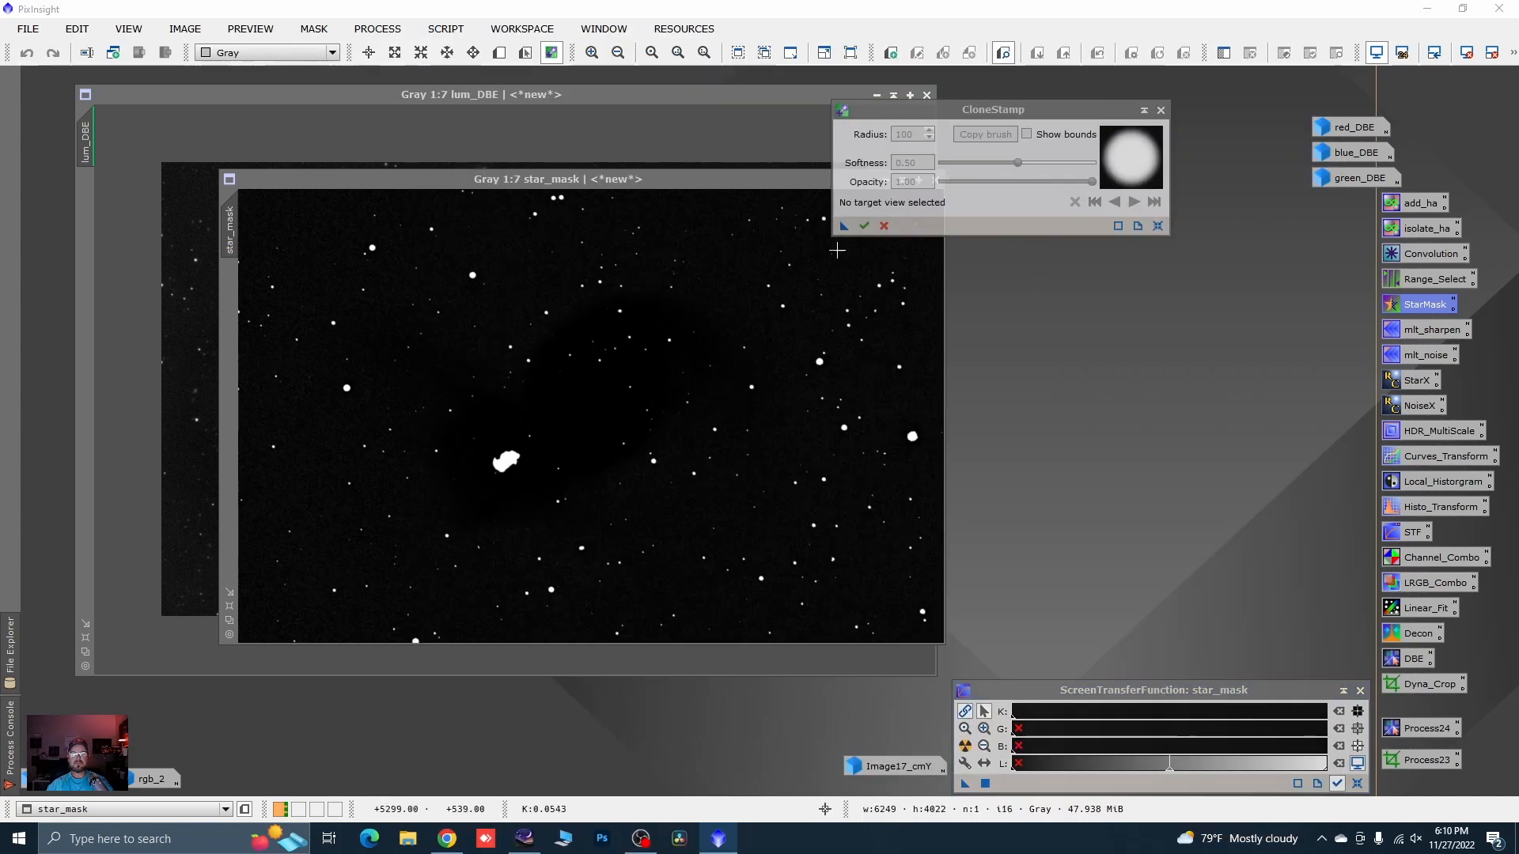
click(868, 176)
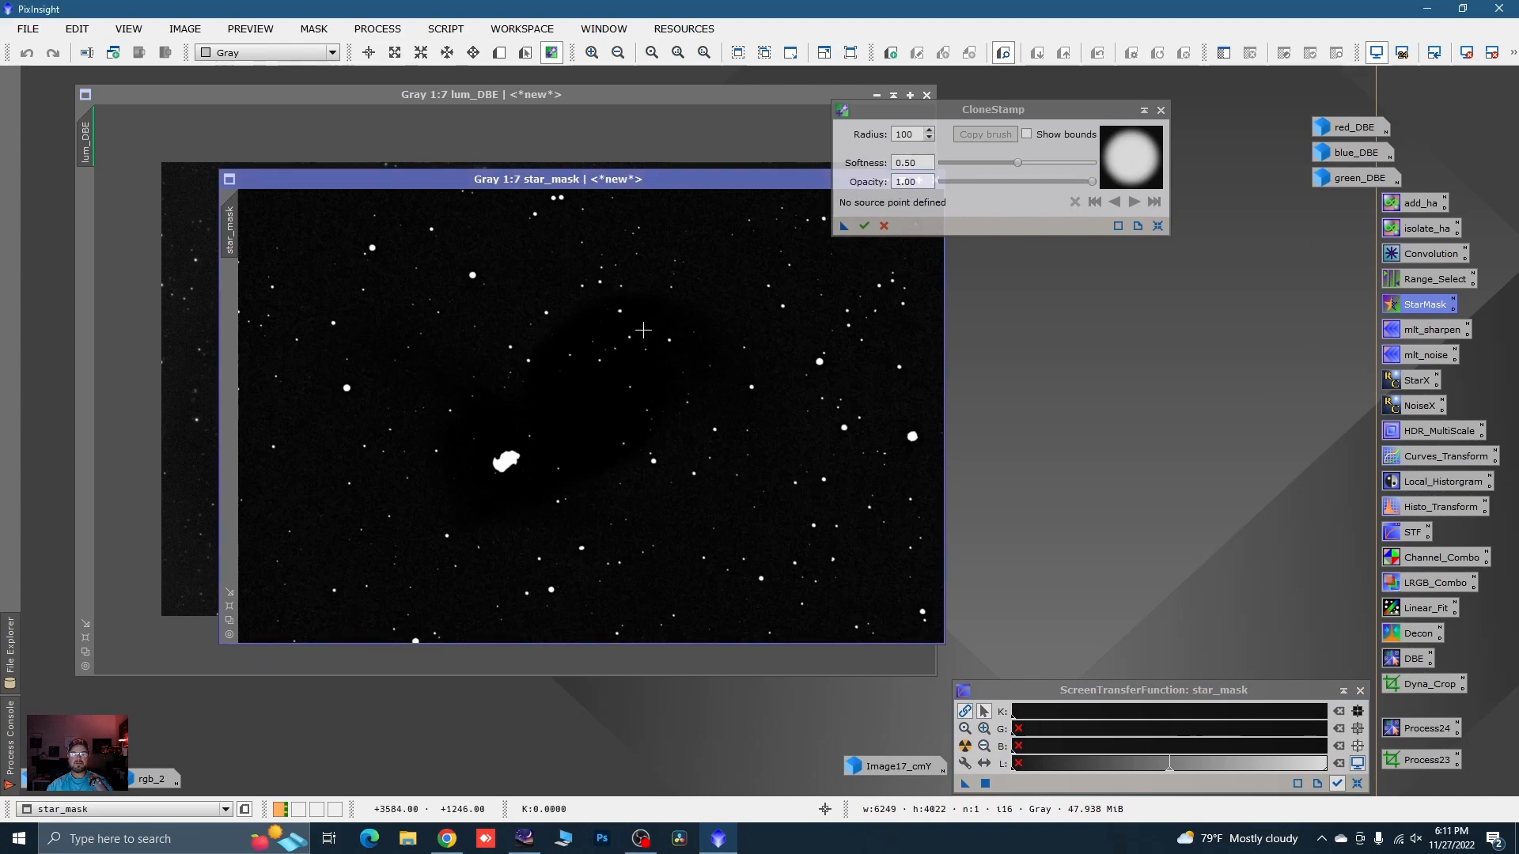
ctrl+click(547, 445)
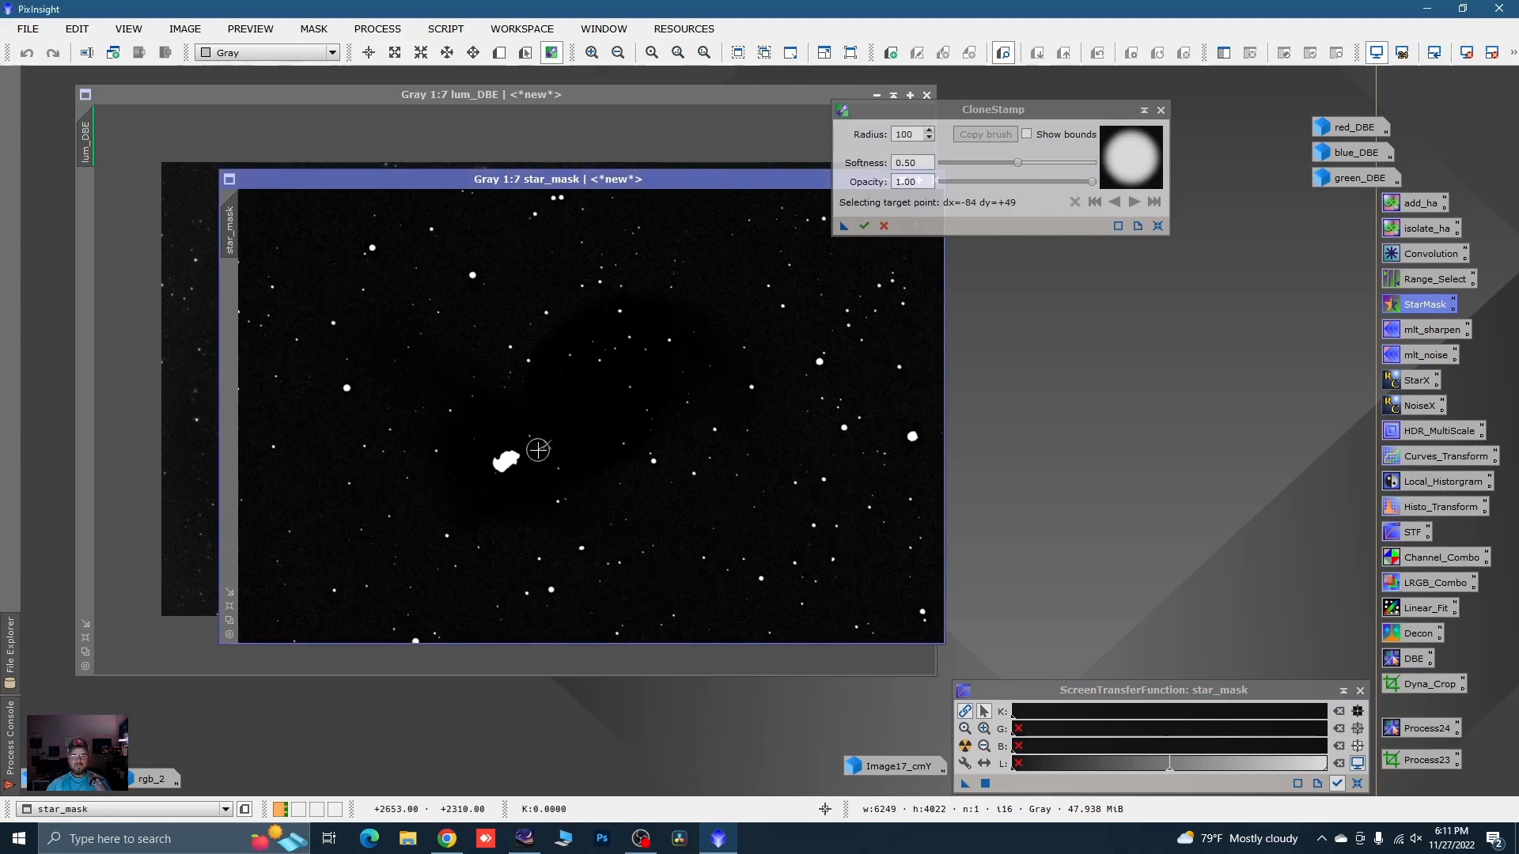
drag(532, 454, 500, 464)
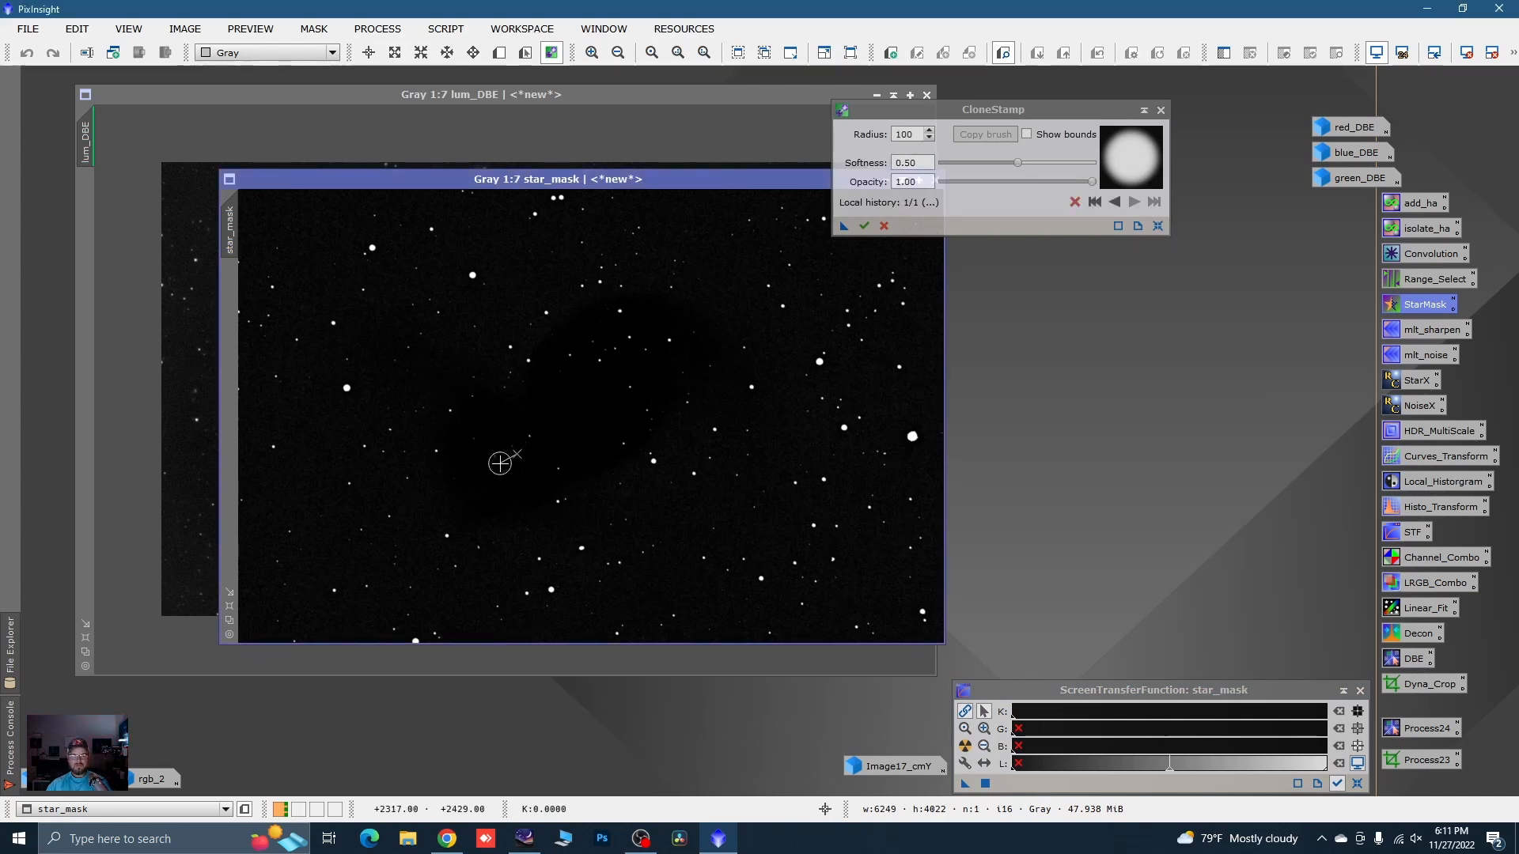
click(864, 228)
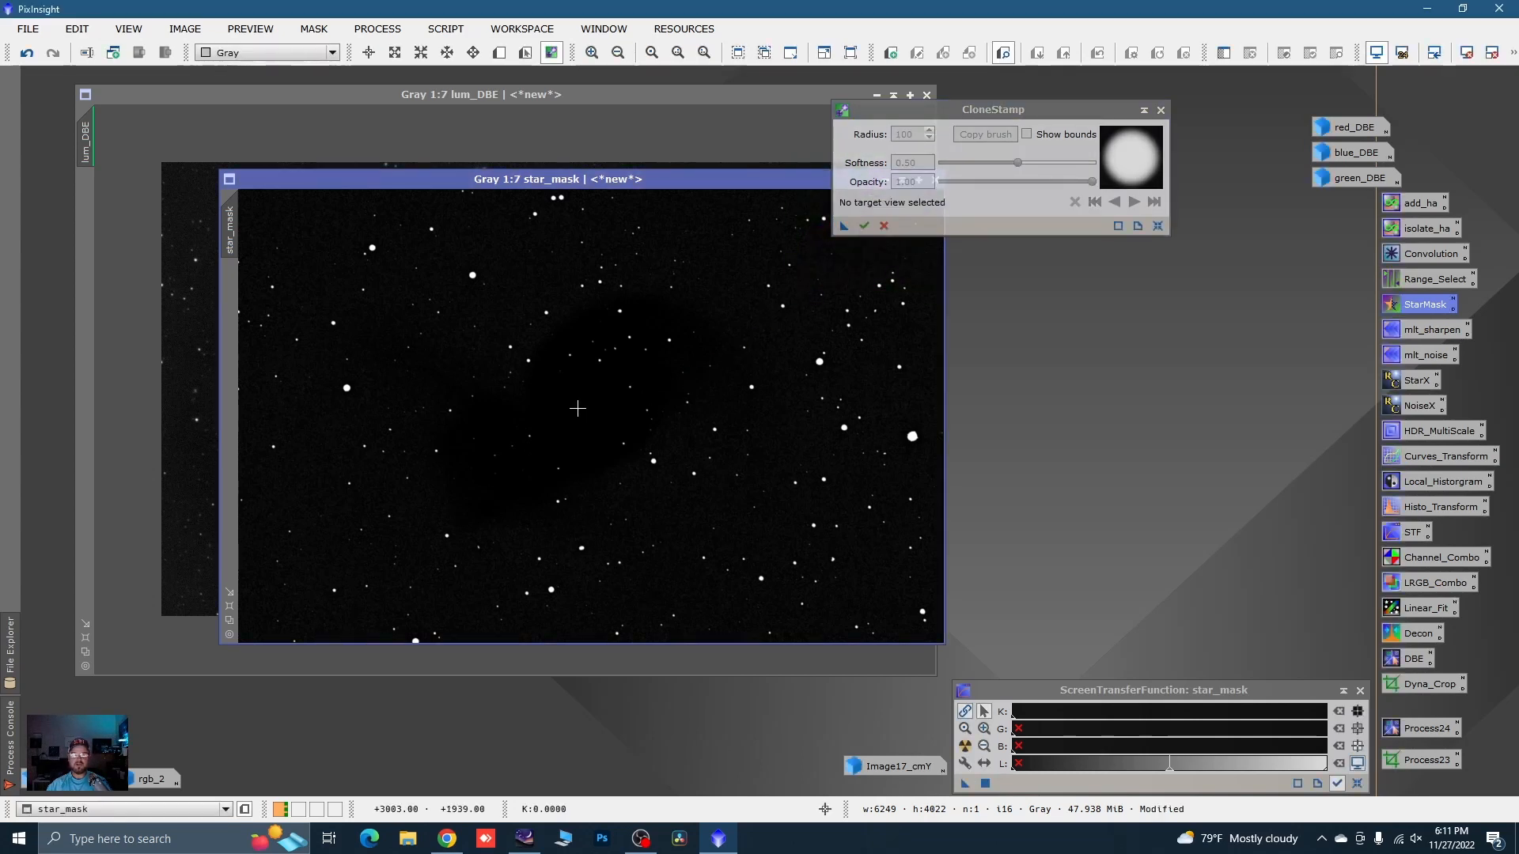
click(1161, 110)
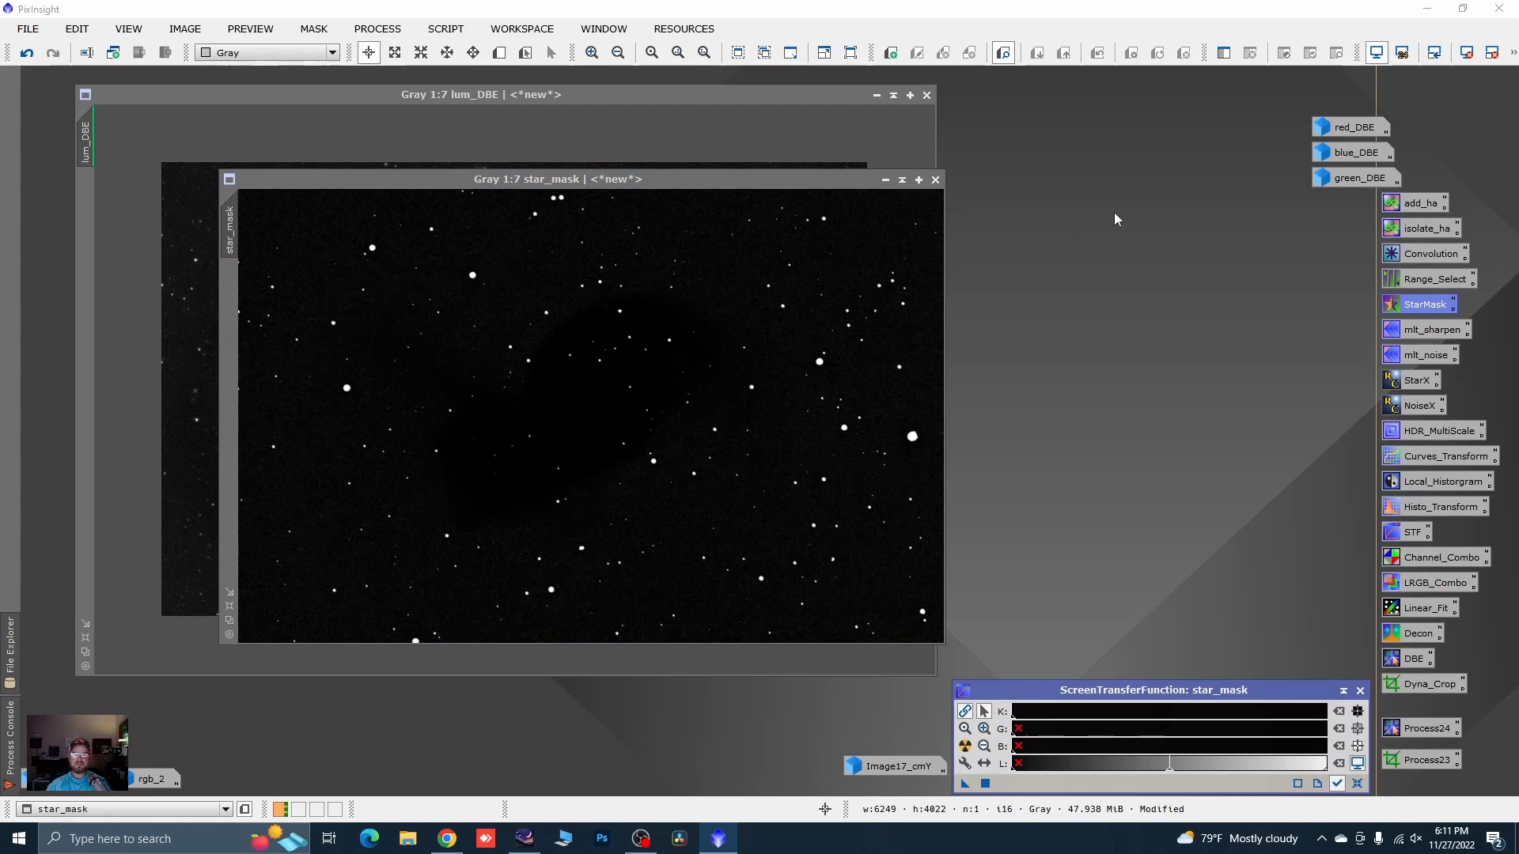
- Soften star_mask using Convolution with a StdDev of 18.0, checking the real-time preview, and close both the process and preview
double_click(1422, 254)
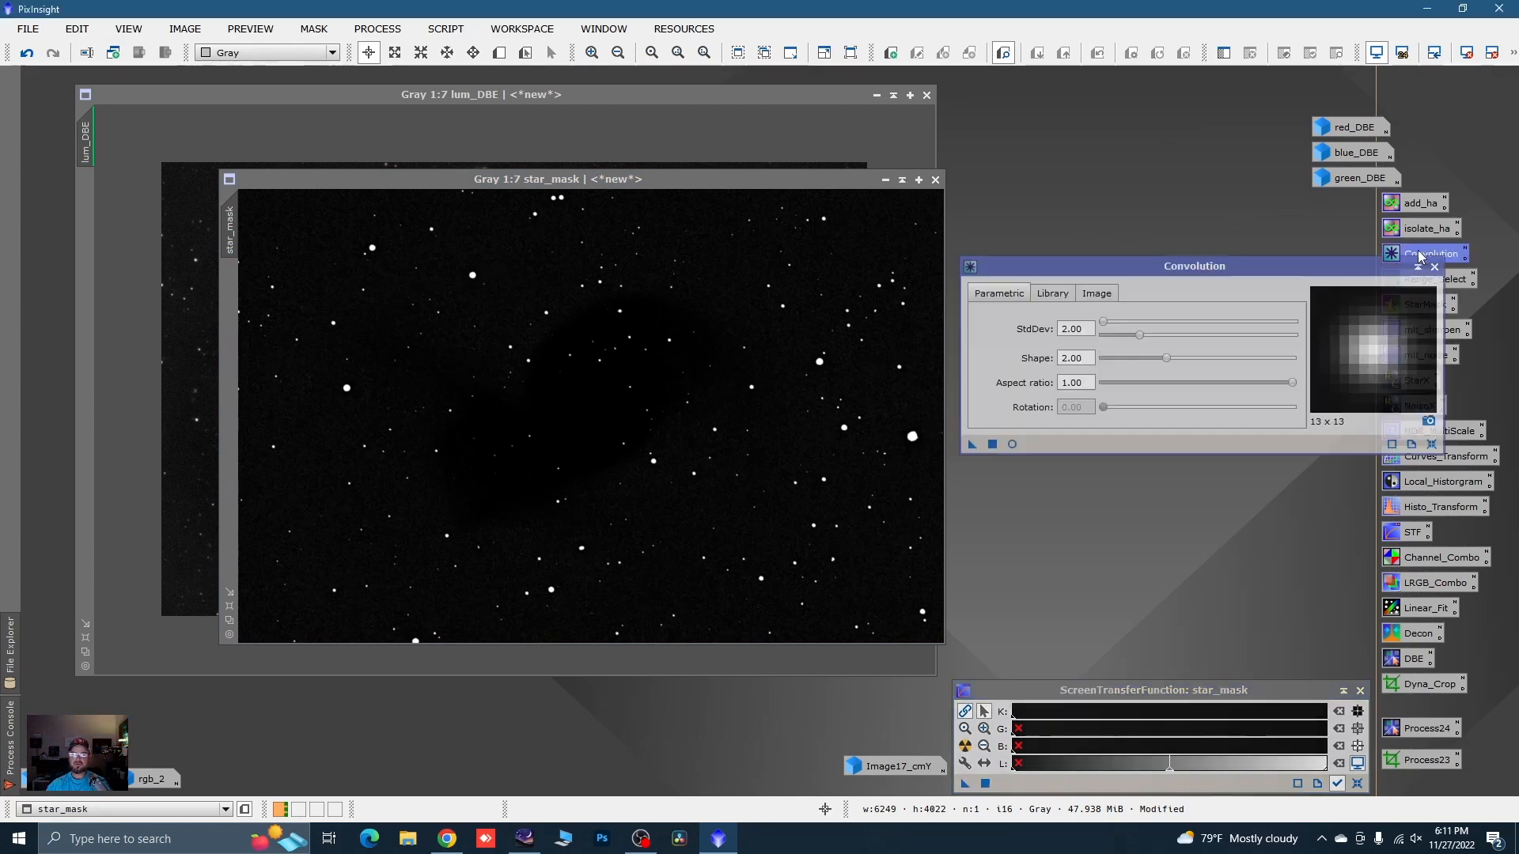
click(1012, 444)
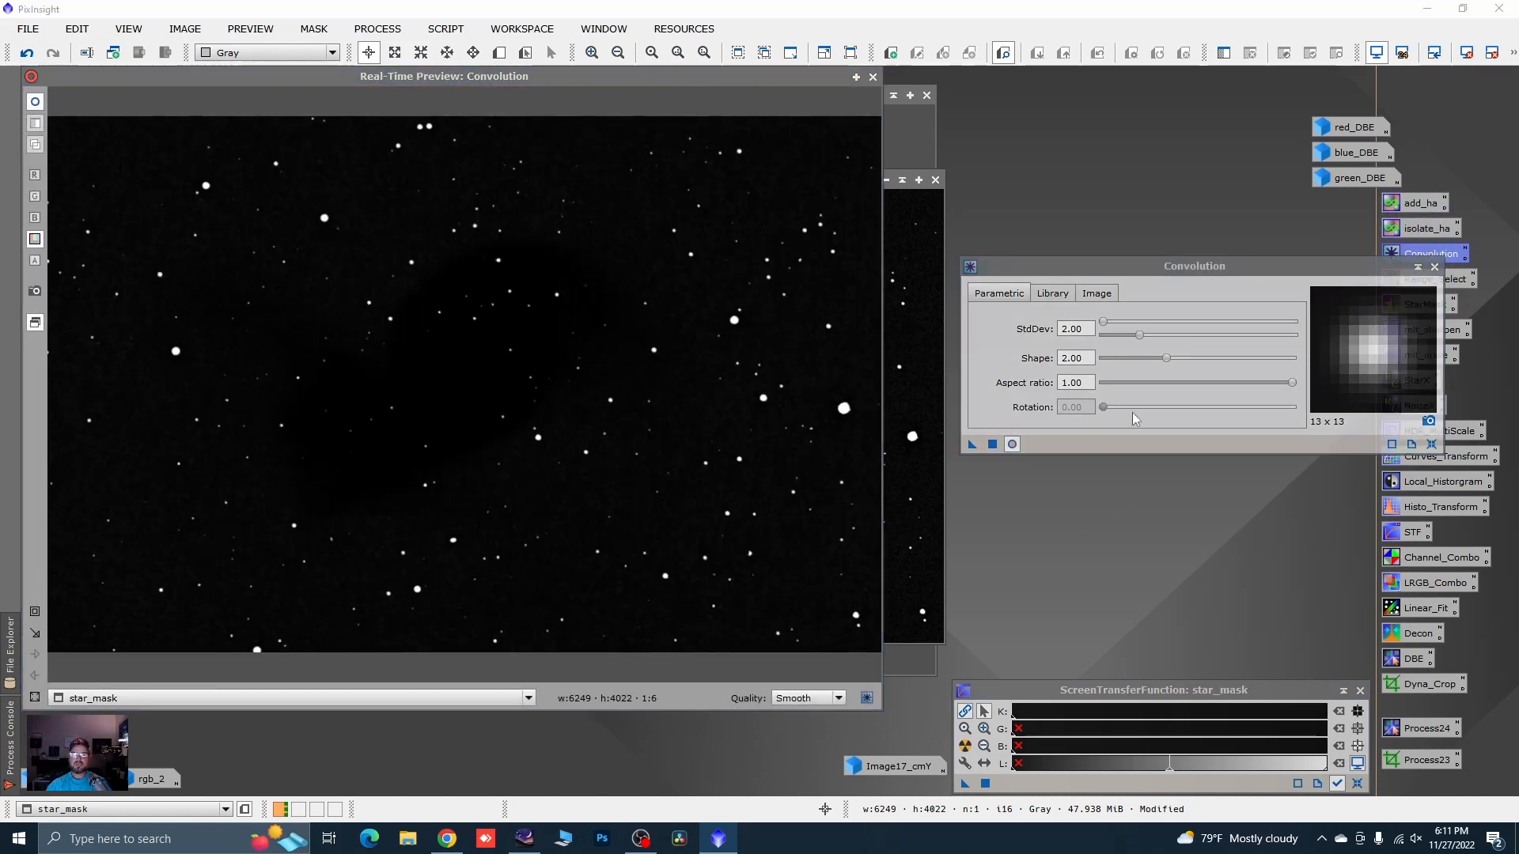
click(1105, 326)
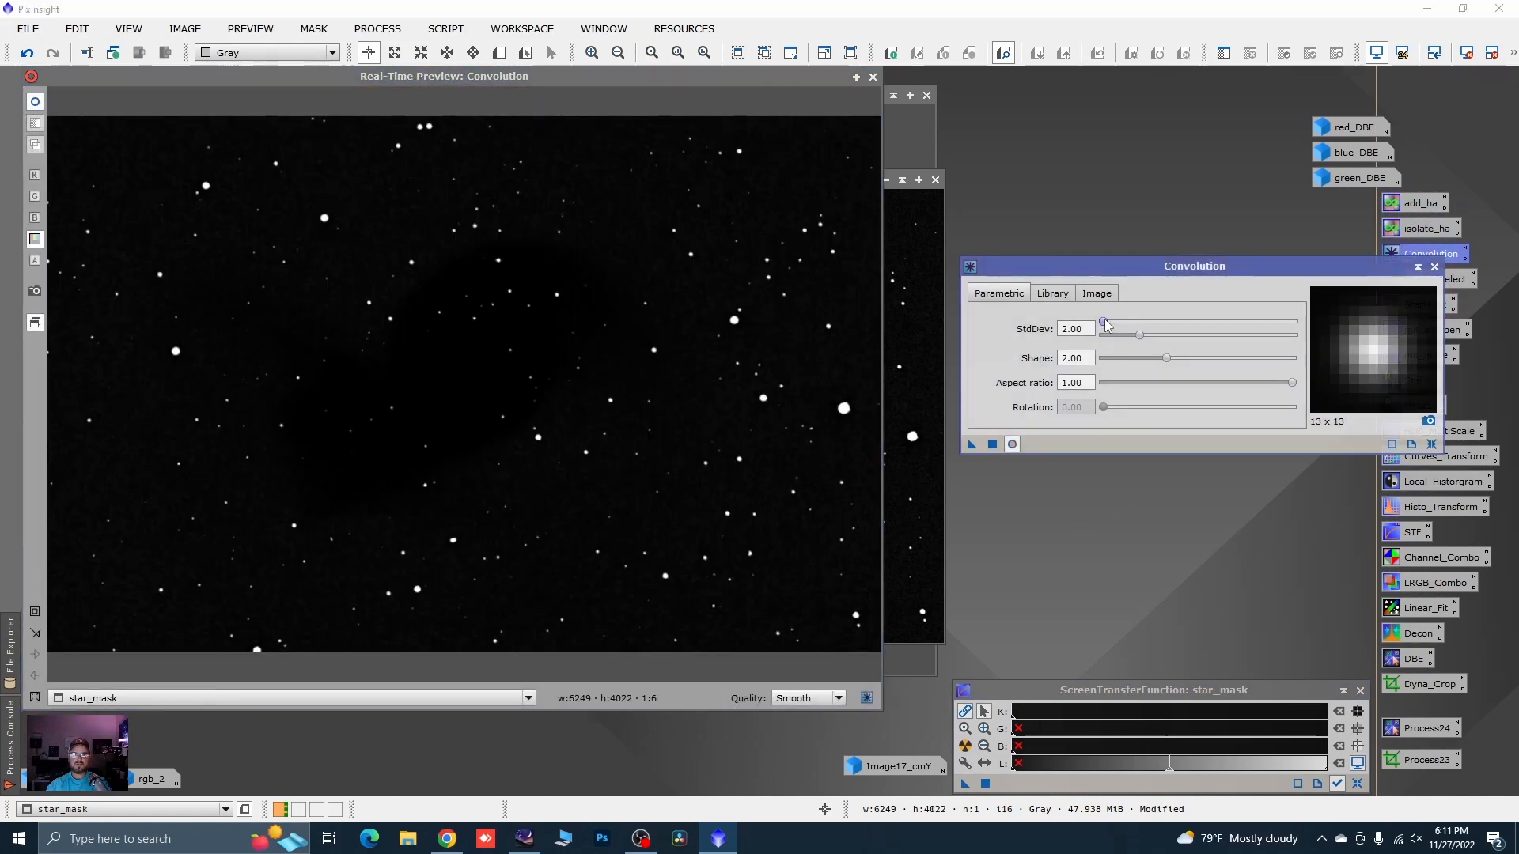
drag(1105, 325, 1113, 325)
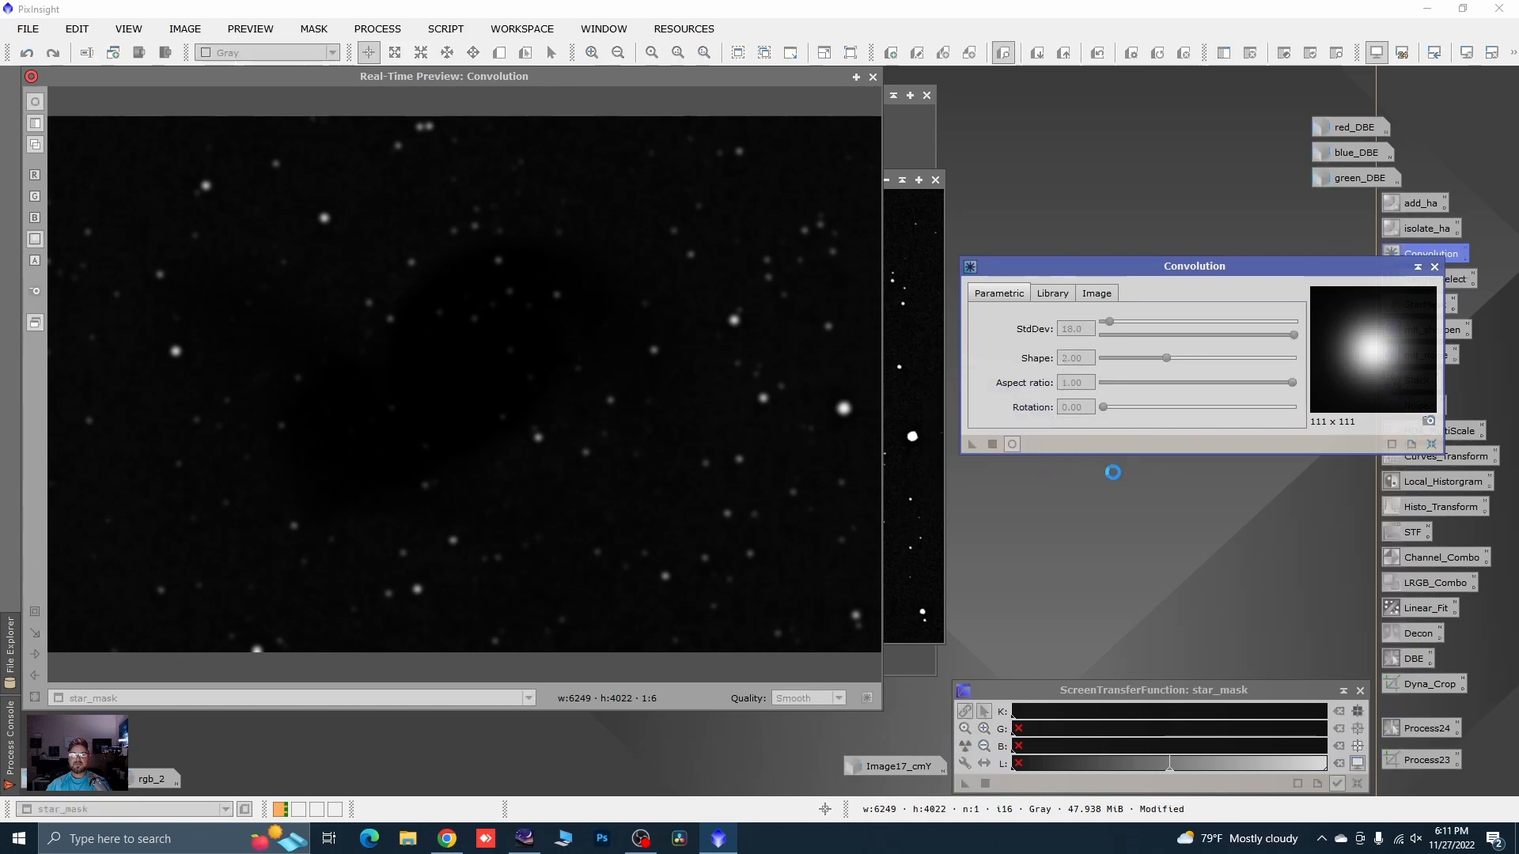
click(1434, 267)
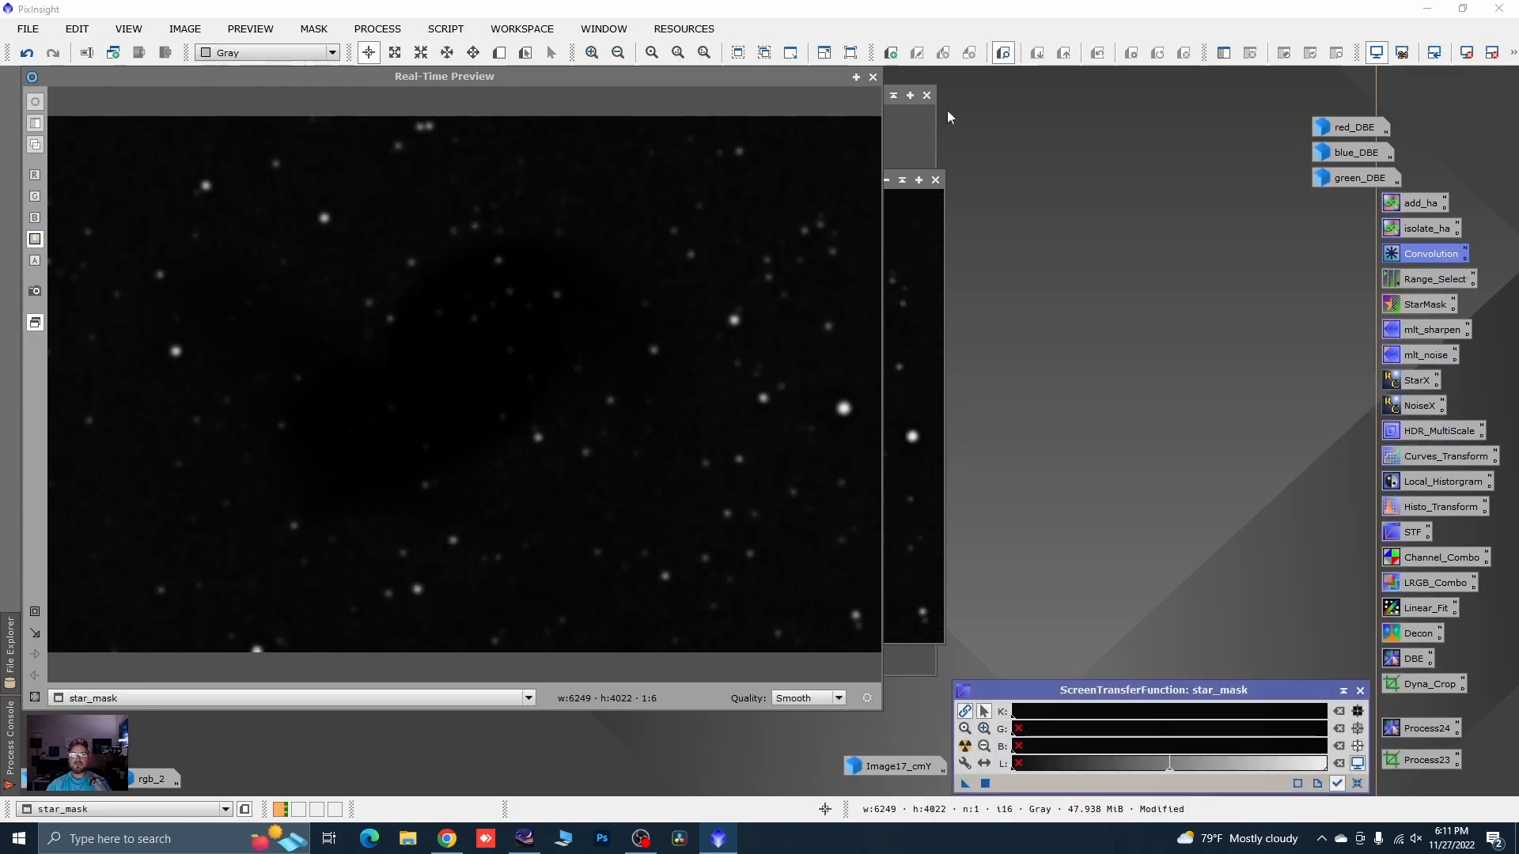
click(873, 77)
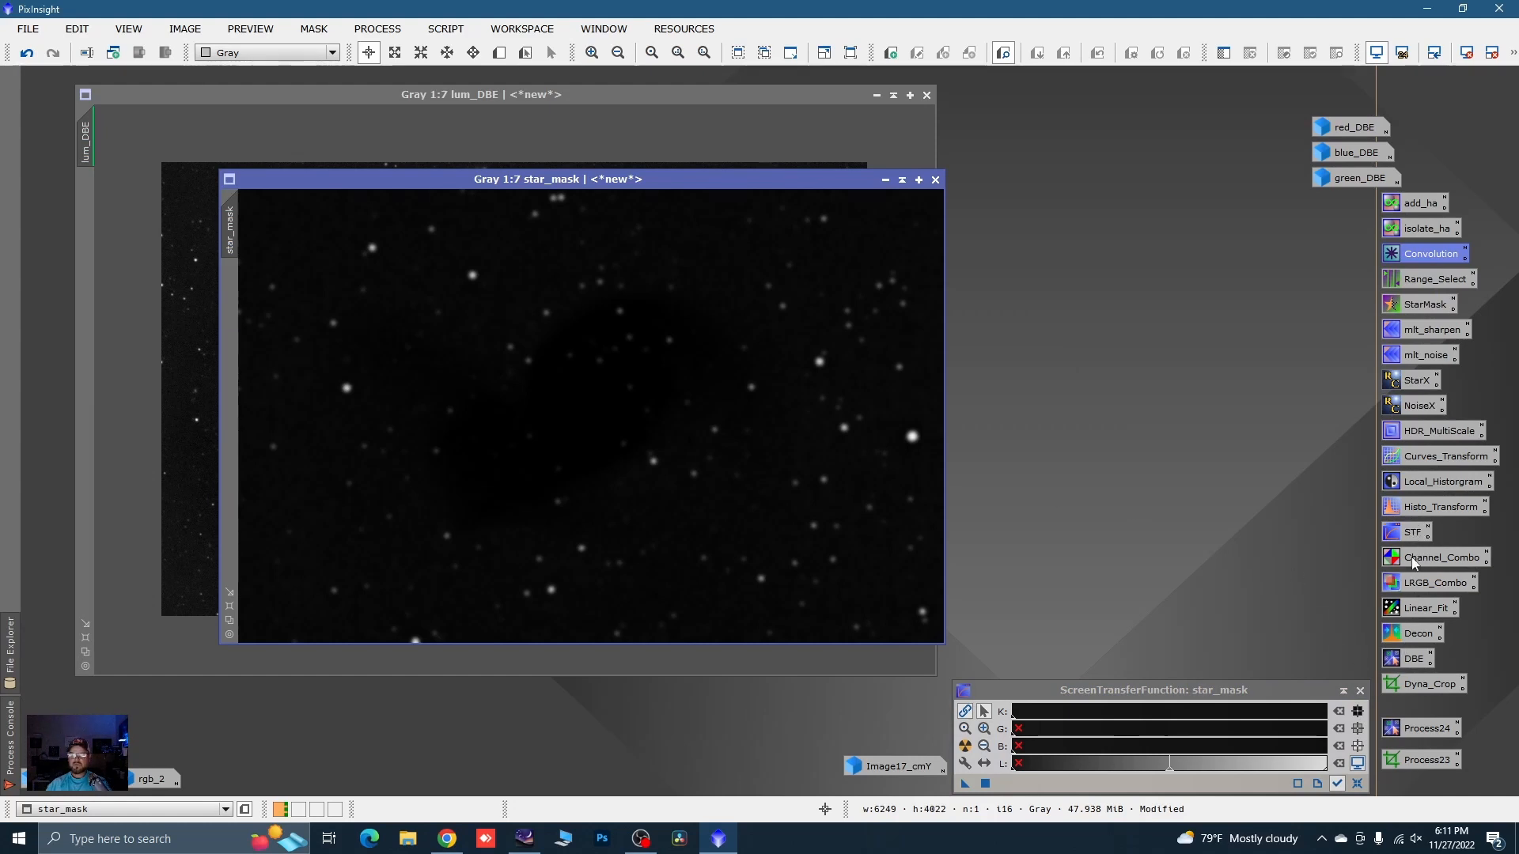
- Darken star_mask's background and lift its stars using HistogramTransformation with Shadows 0.03291139 and Midtones 0.40575916
double_click(1413, 507)
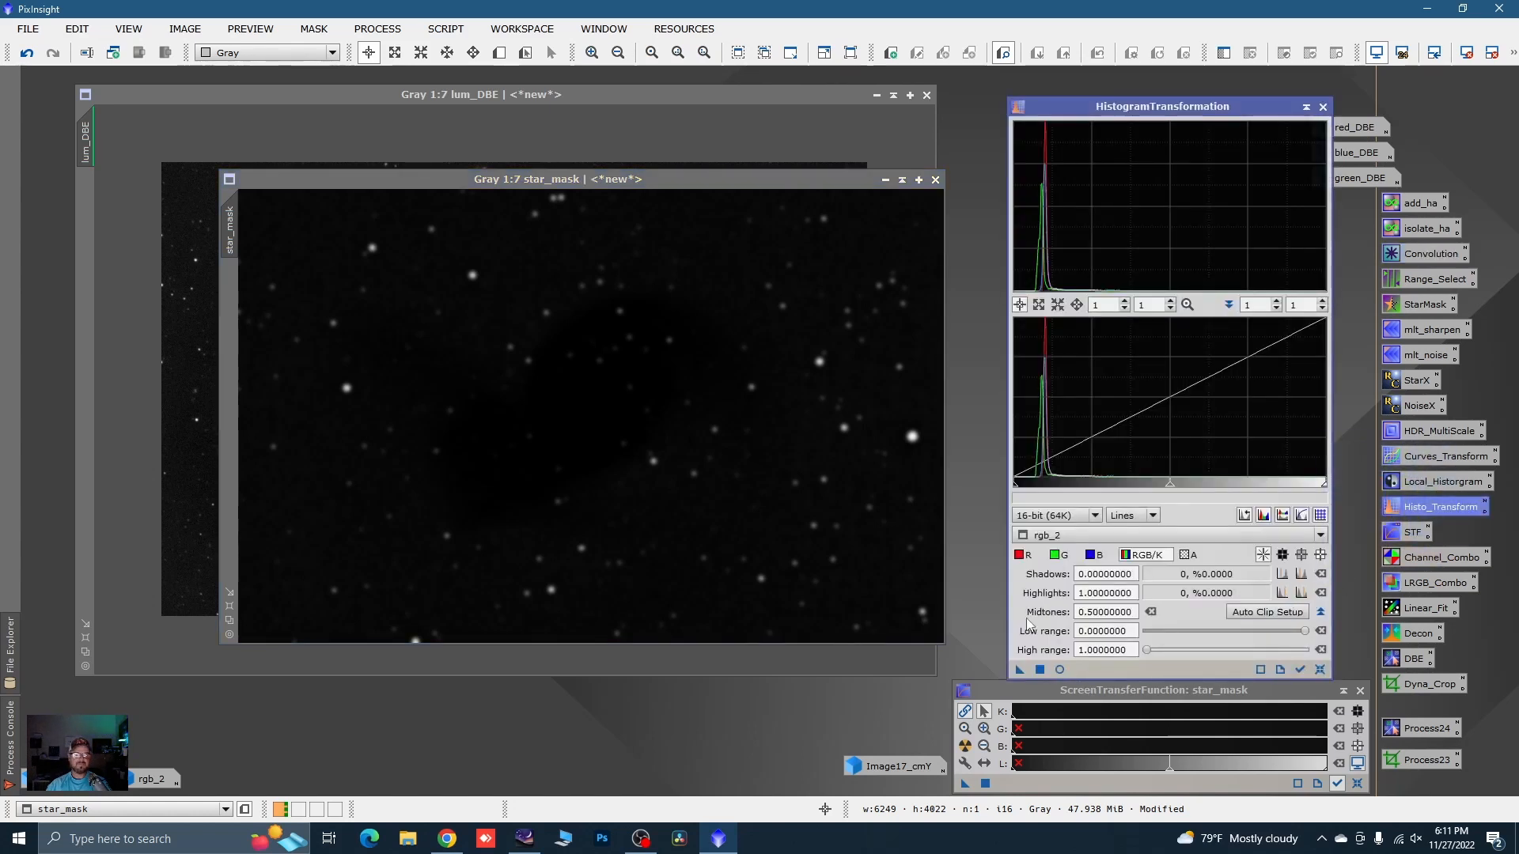
click(1270, 536)
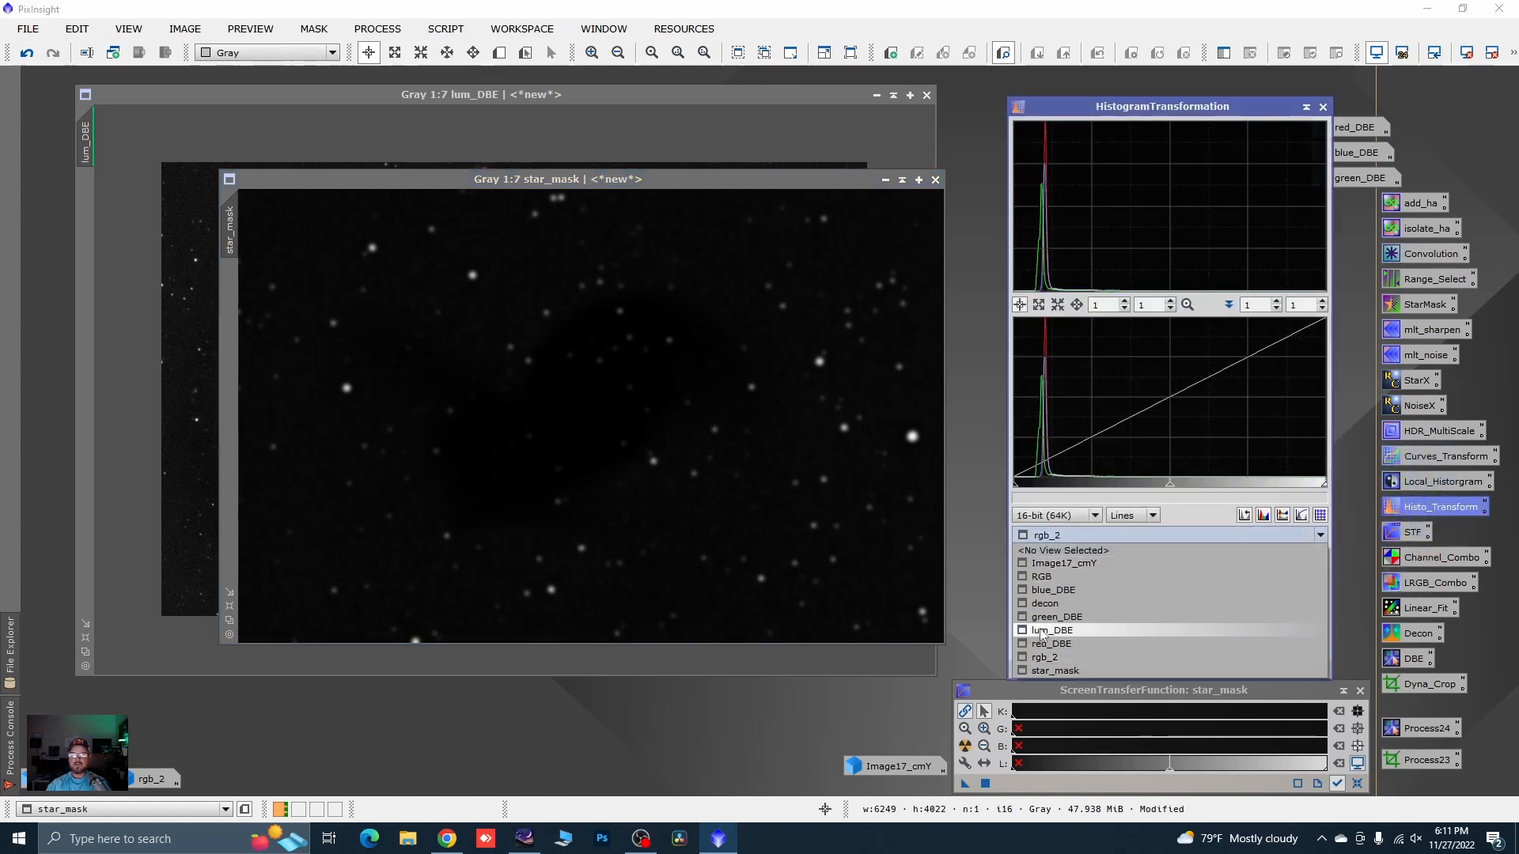
click(1100, 671)
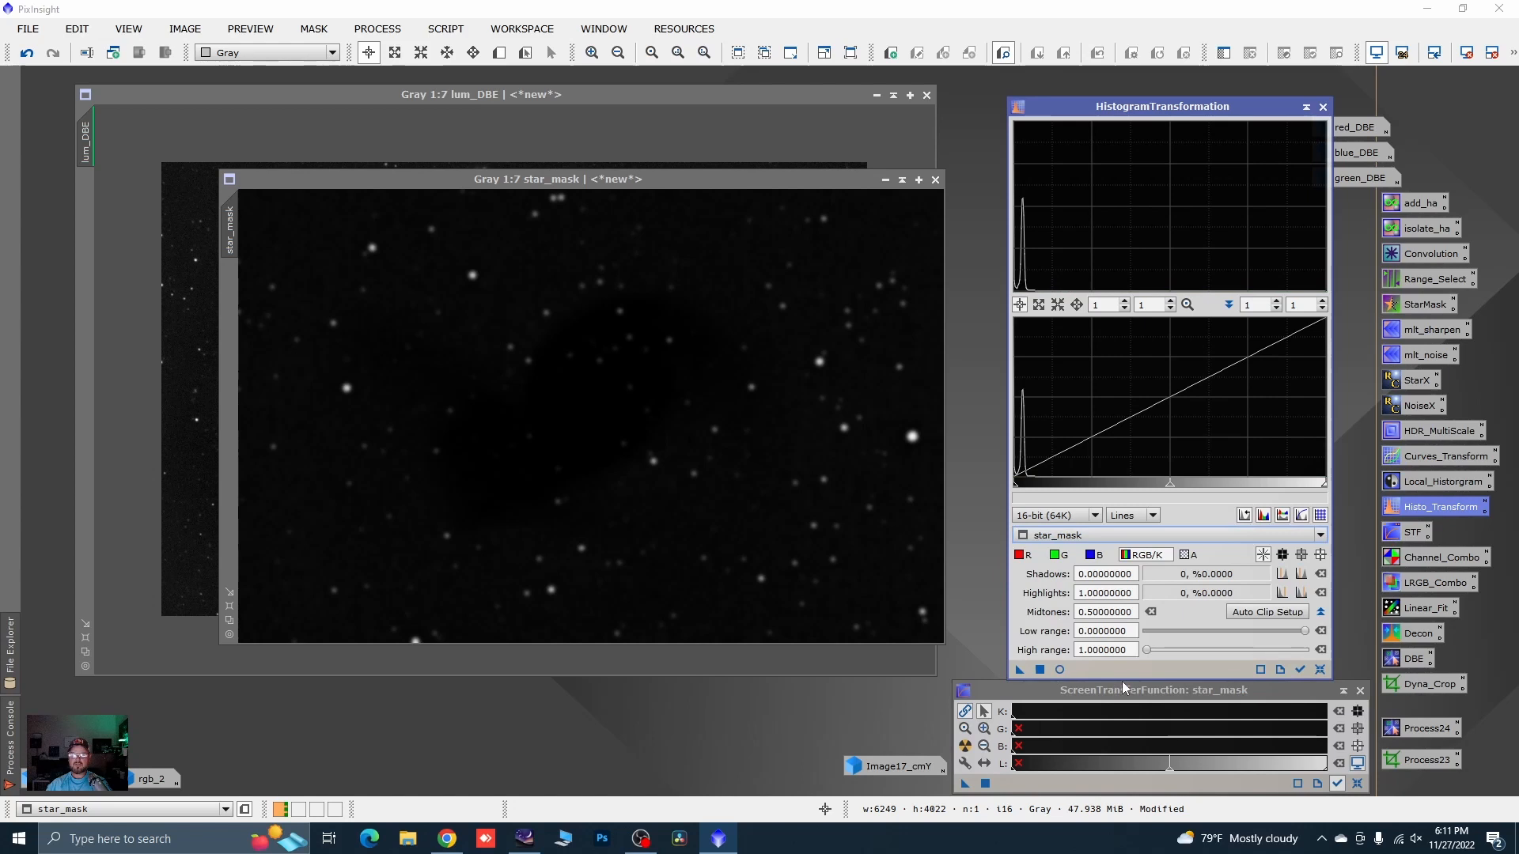
click(1060, 671)
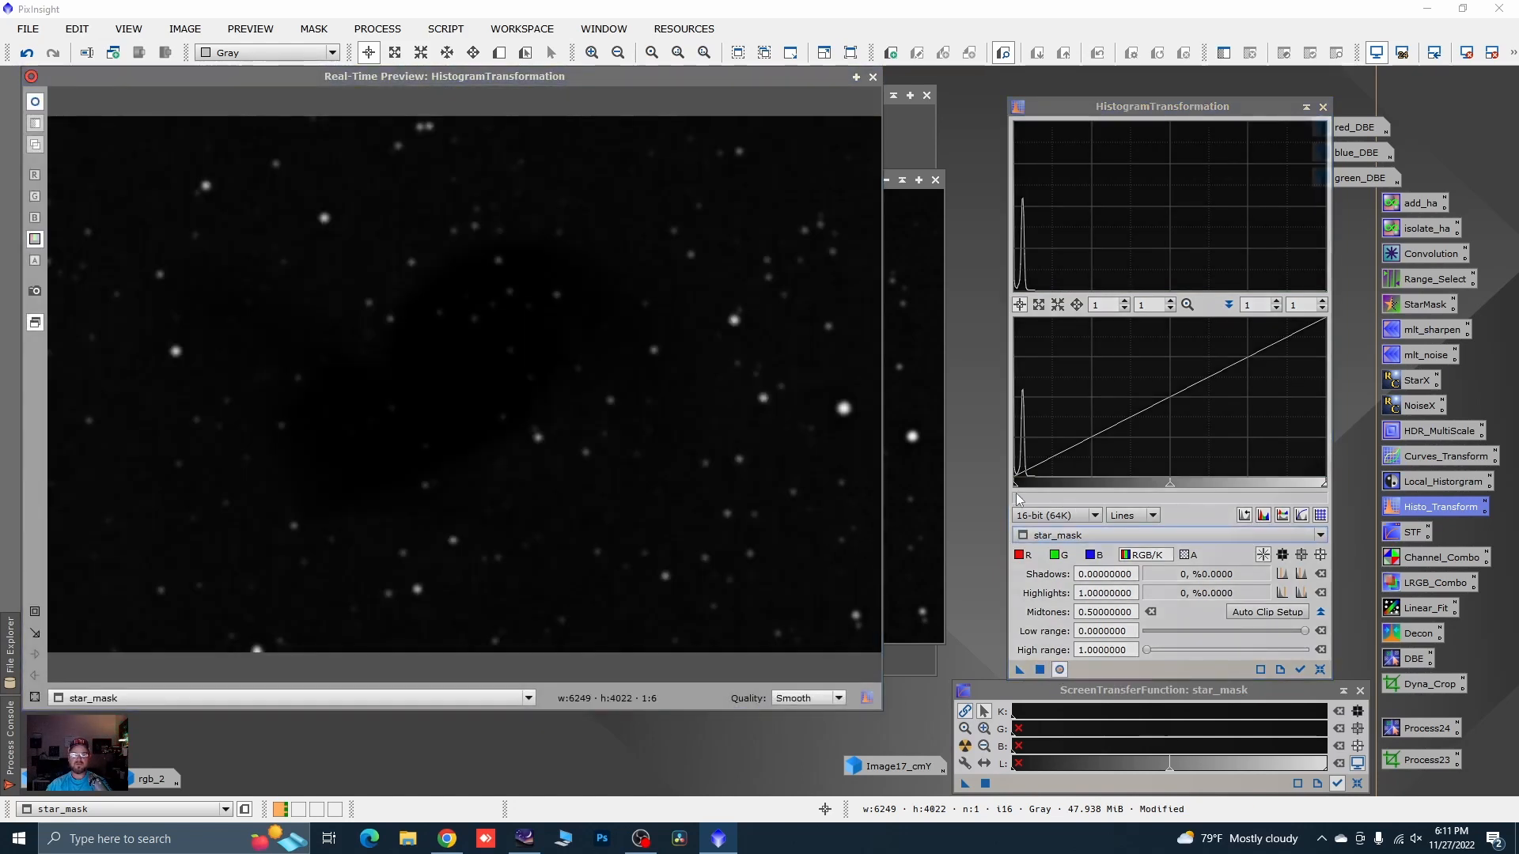
drag(1017, 491, 1024, 491)
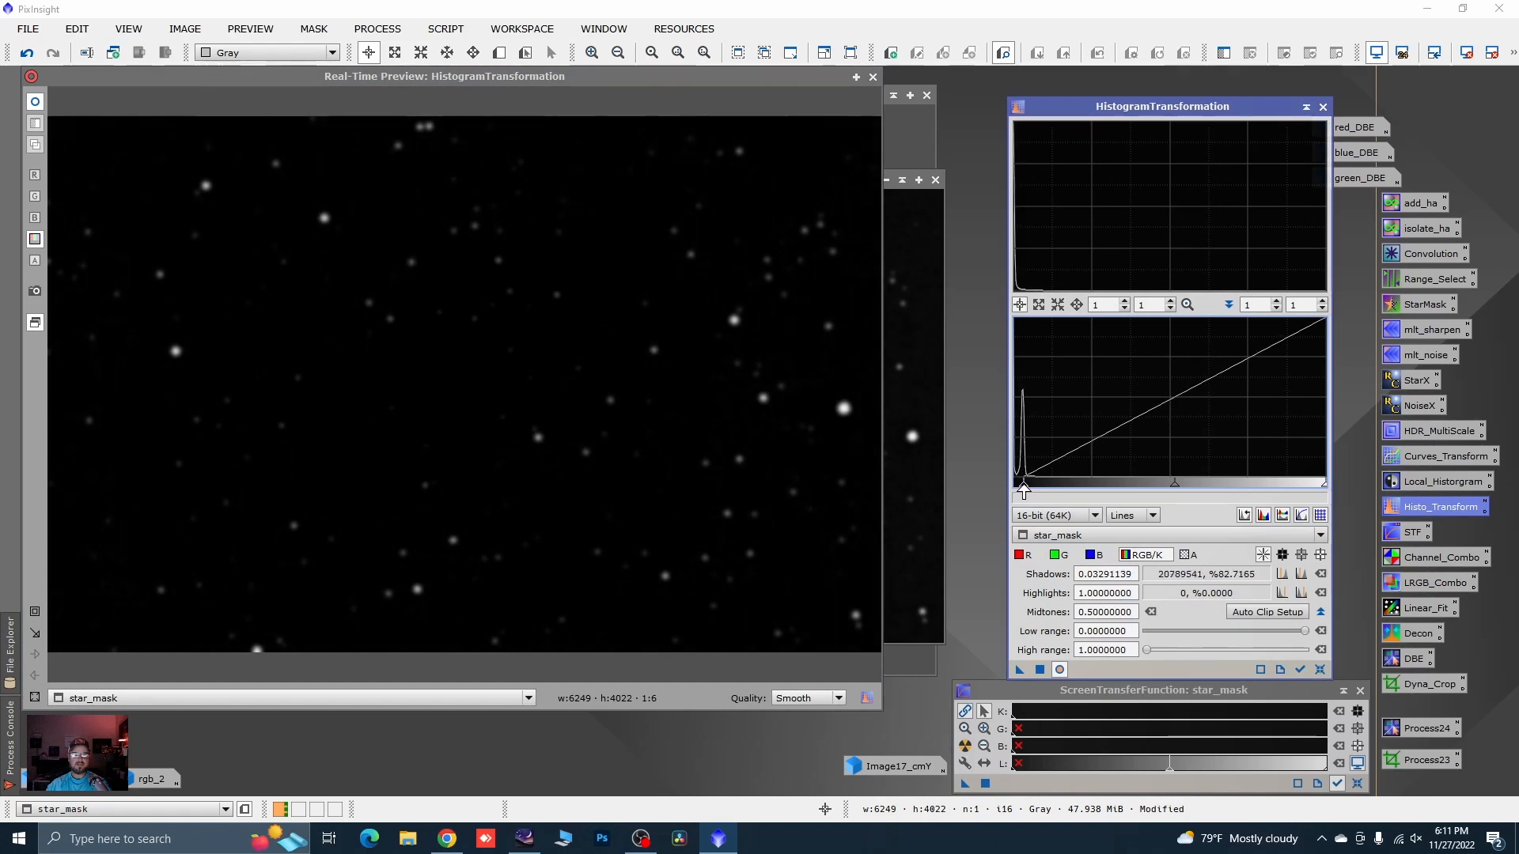
drag(1172, 491, 1147, 493)
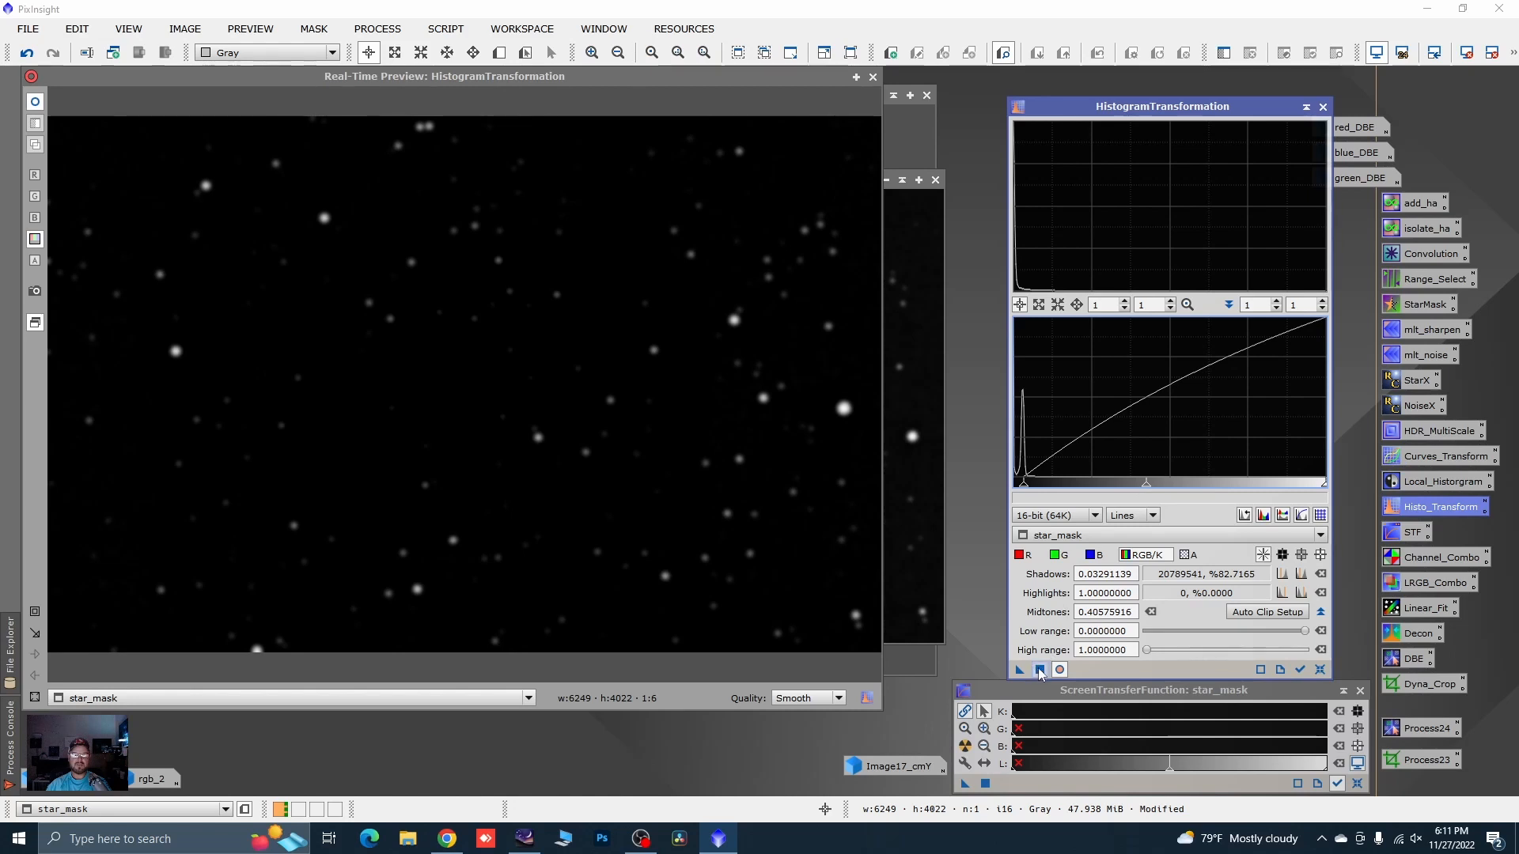
click(1323, 107)
click(874, 77)
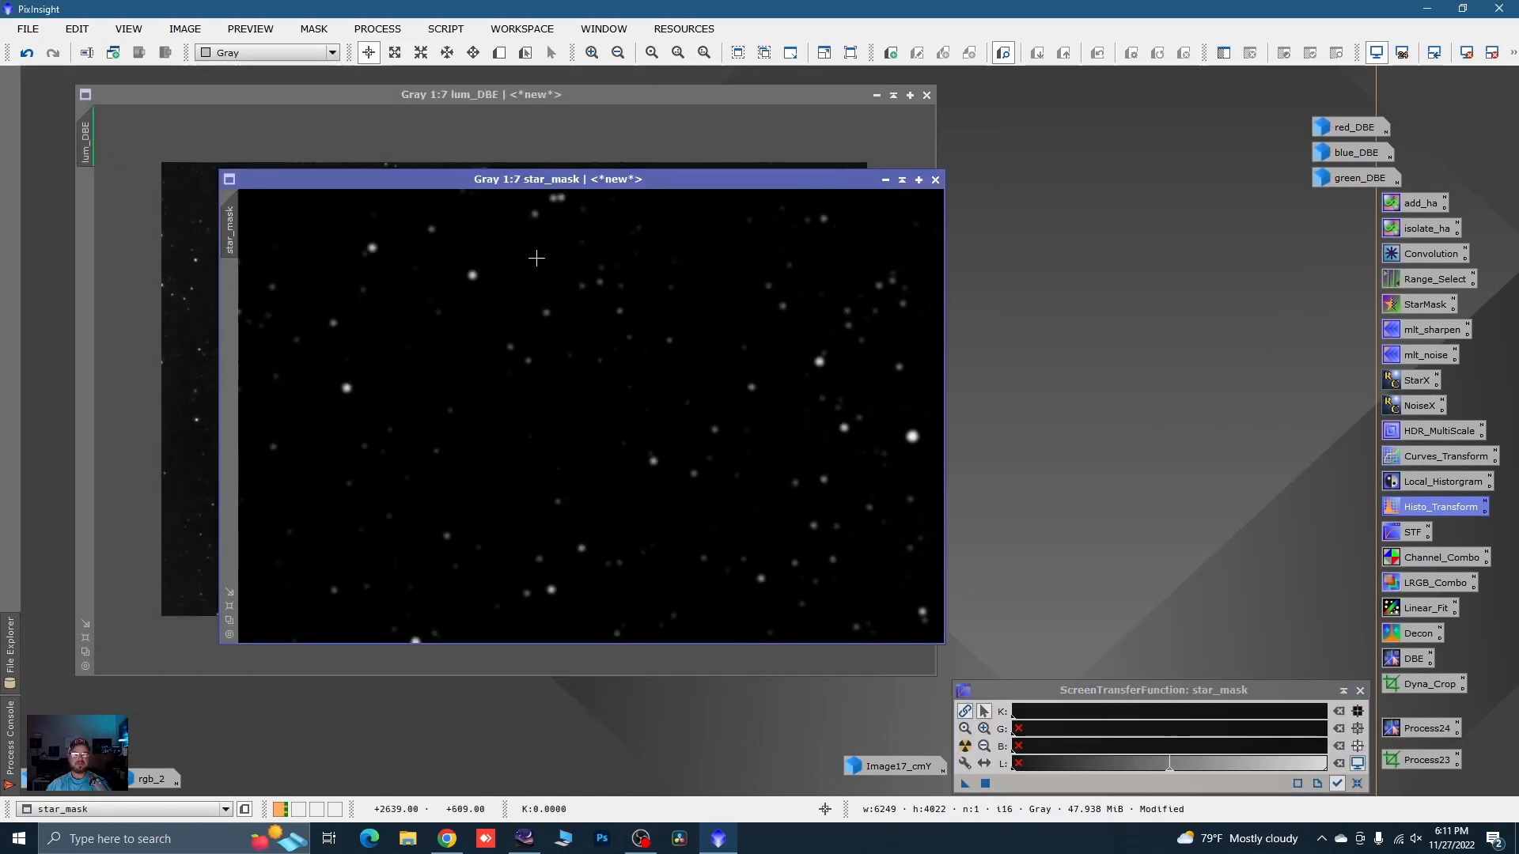
- Iconize star_mask, place its icon beside the Image17_cmY icon, and iconize the decon image
click(884, 180)
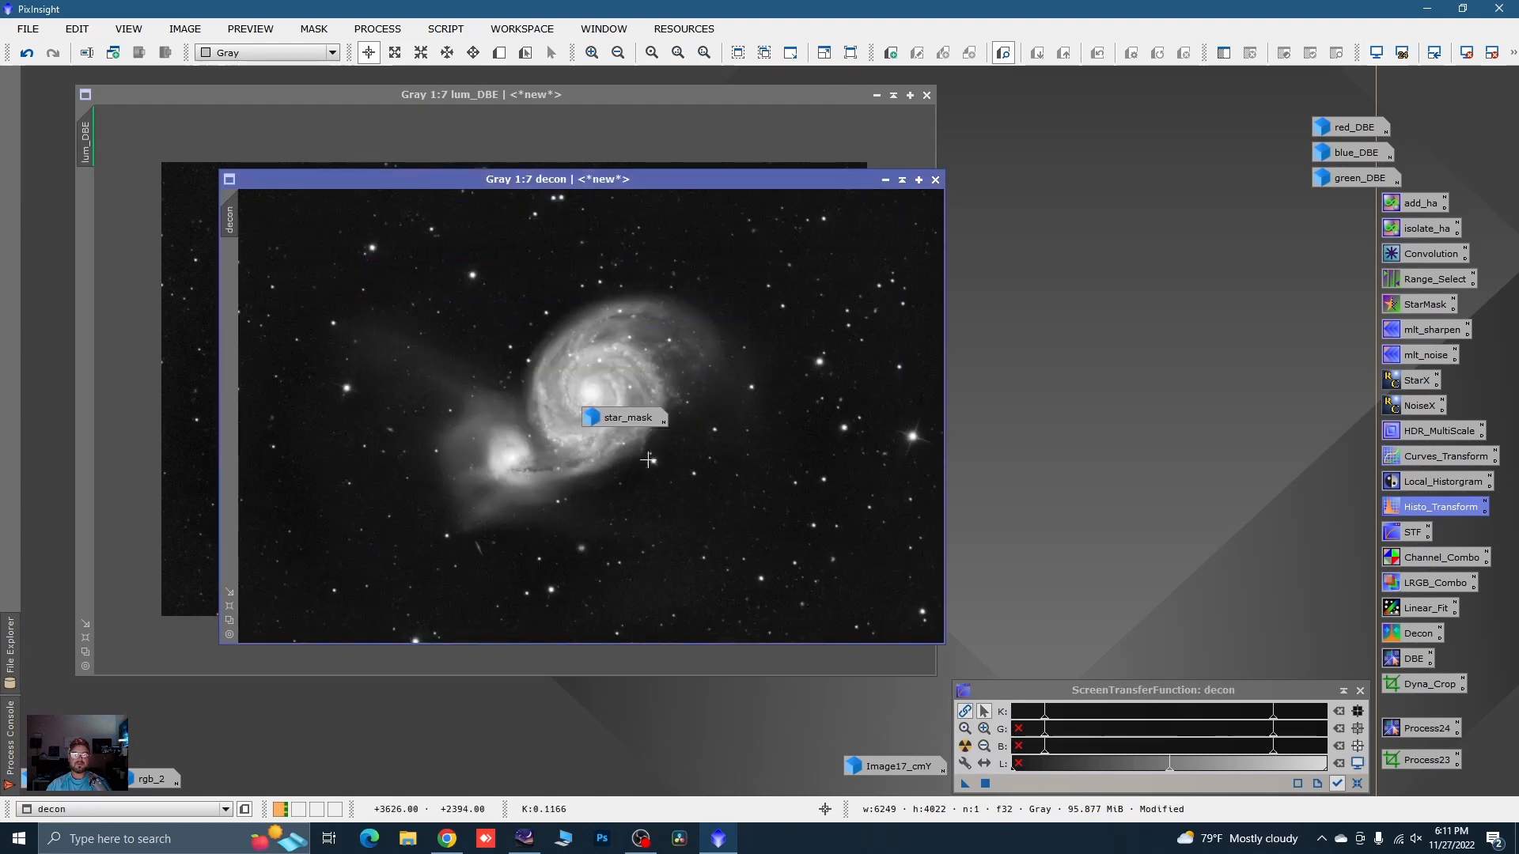
drag(629, 420, 791, 767)
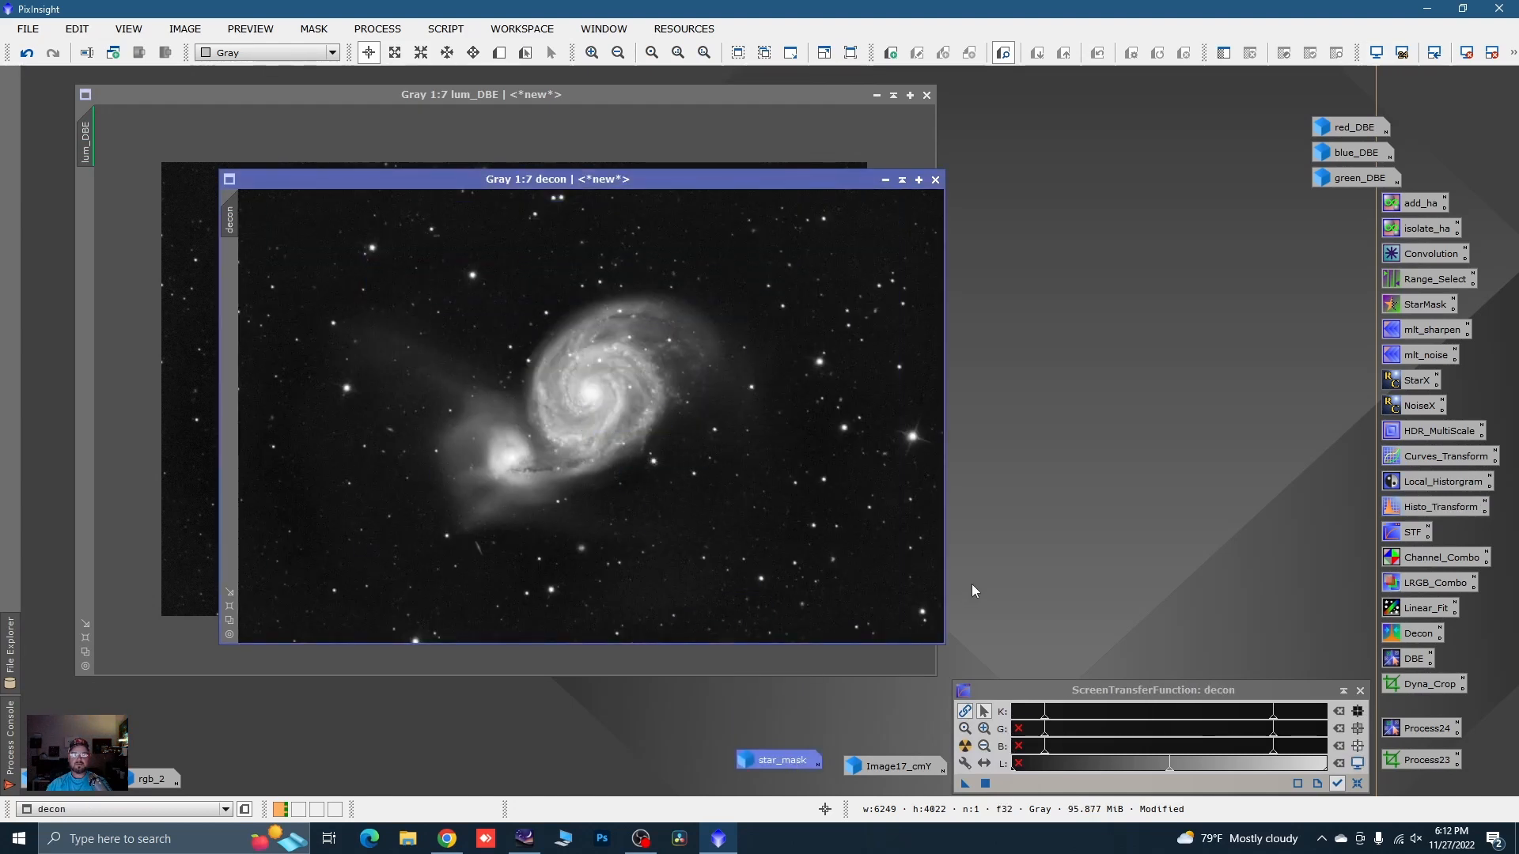
click(886, 180)
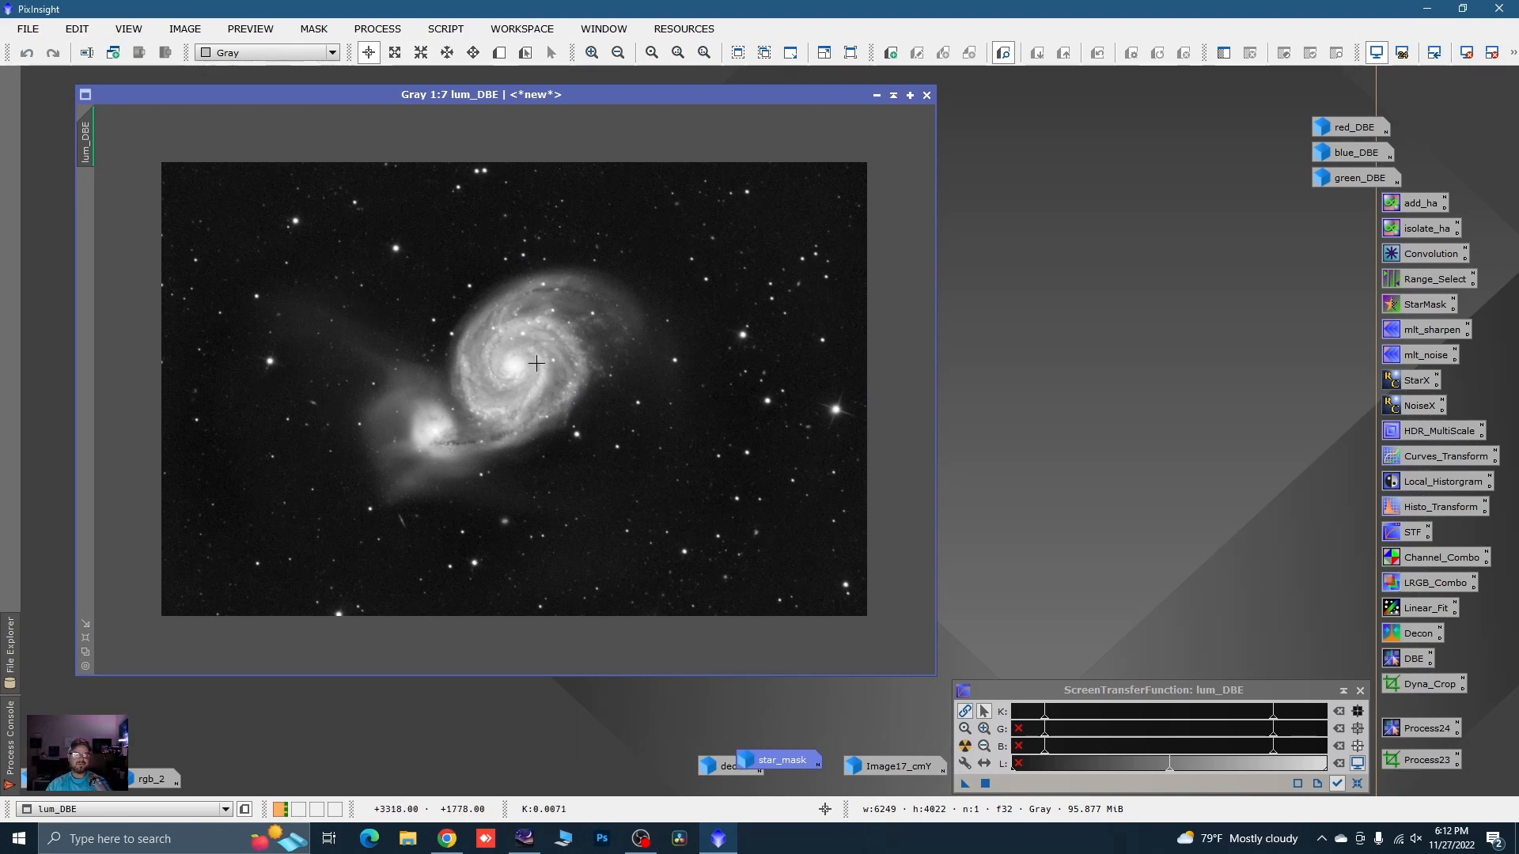
- Clear the lum_DBE screen stretch, reset the ScreenTransferFunction, and apply a fresh auto stretch
key(ctrl+F11)
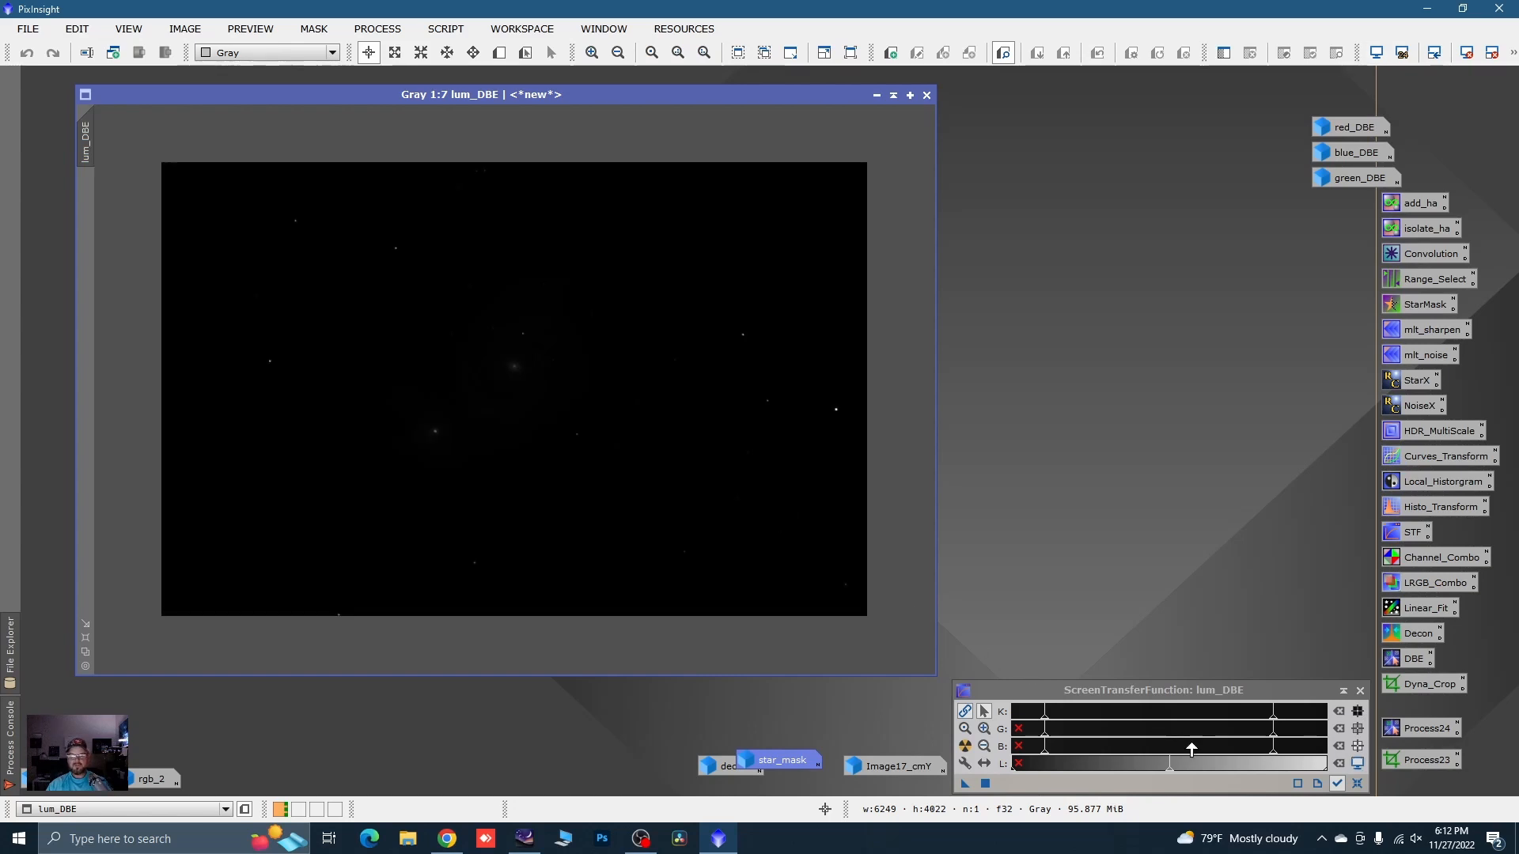
click(1356, 783)
click(965, 751)
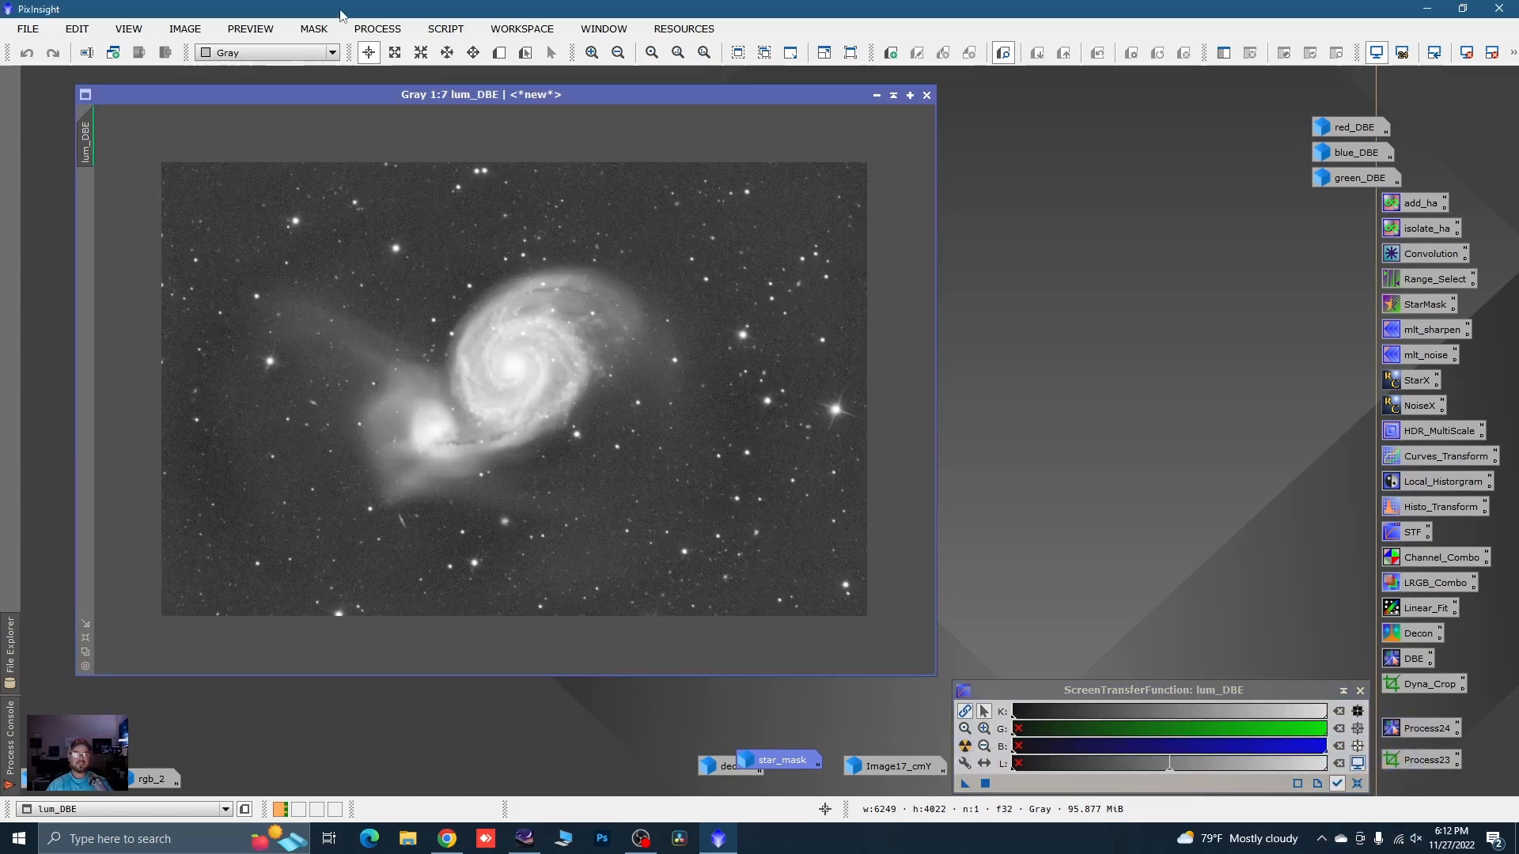
- Start a DynamicPSF session and move its window clear of the lum_DBE image
click(405, 31)
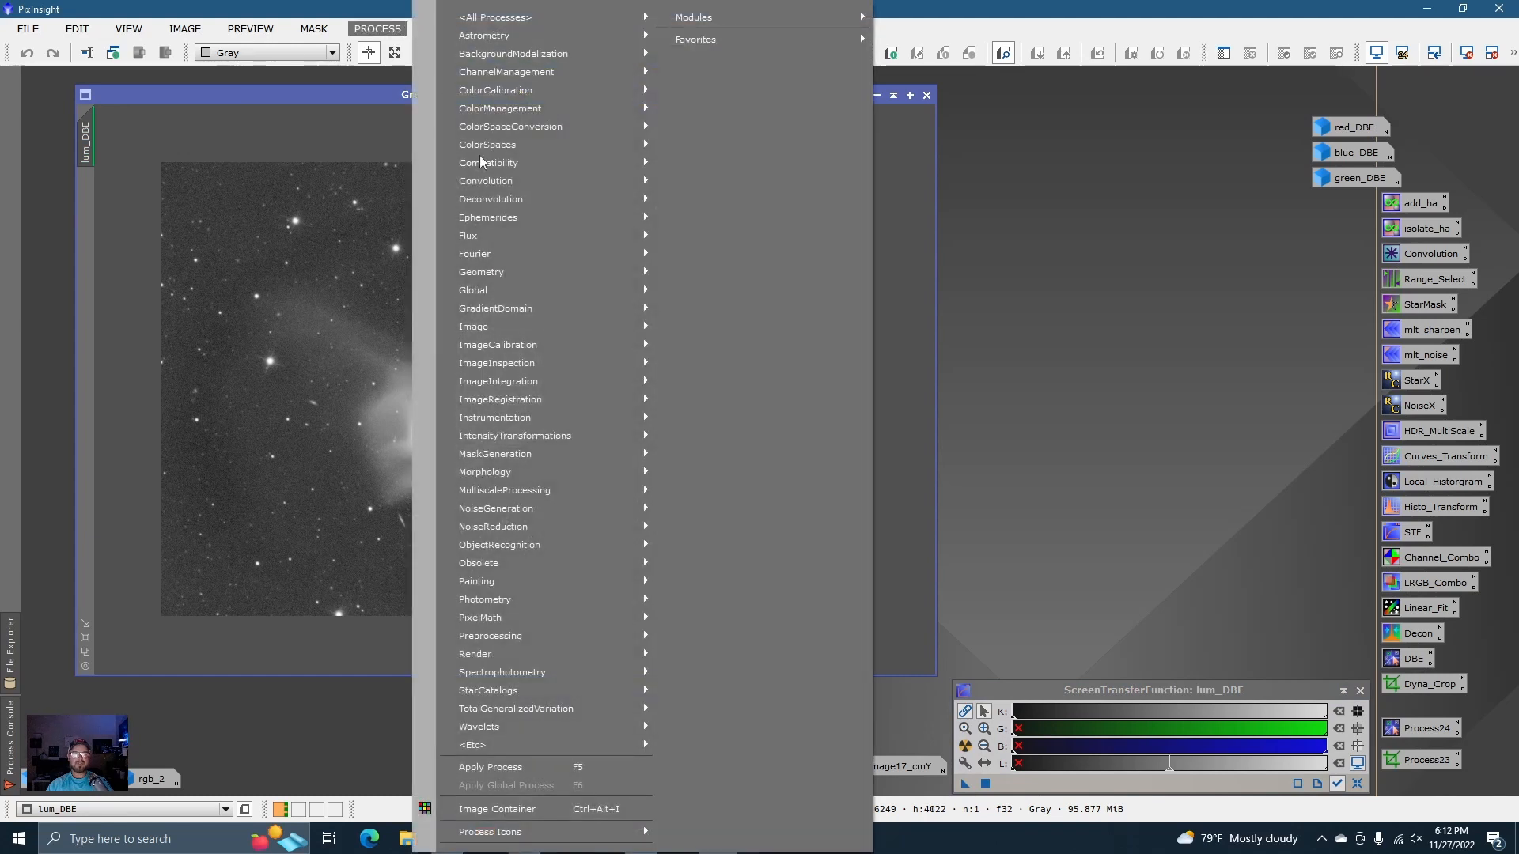
mouse_move(510, 334)
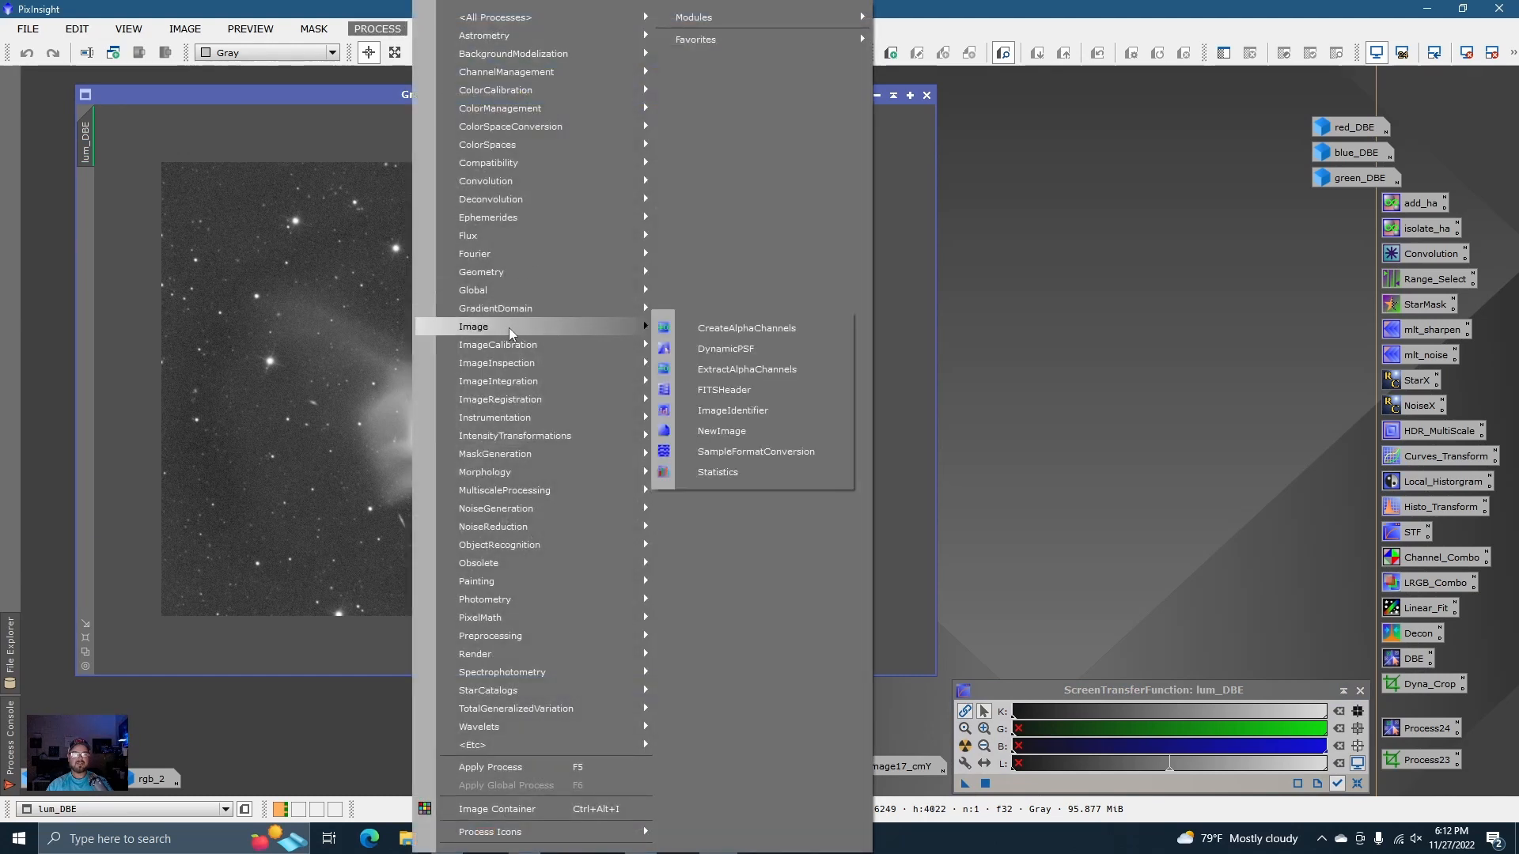
click(726, 349)
drag(1156, 108, 1237, 91)
scroll(315, 216, up, 2)
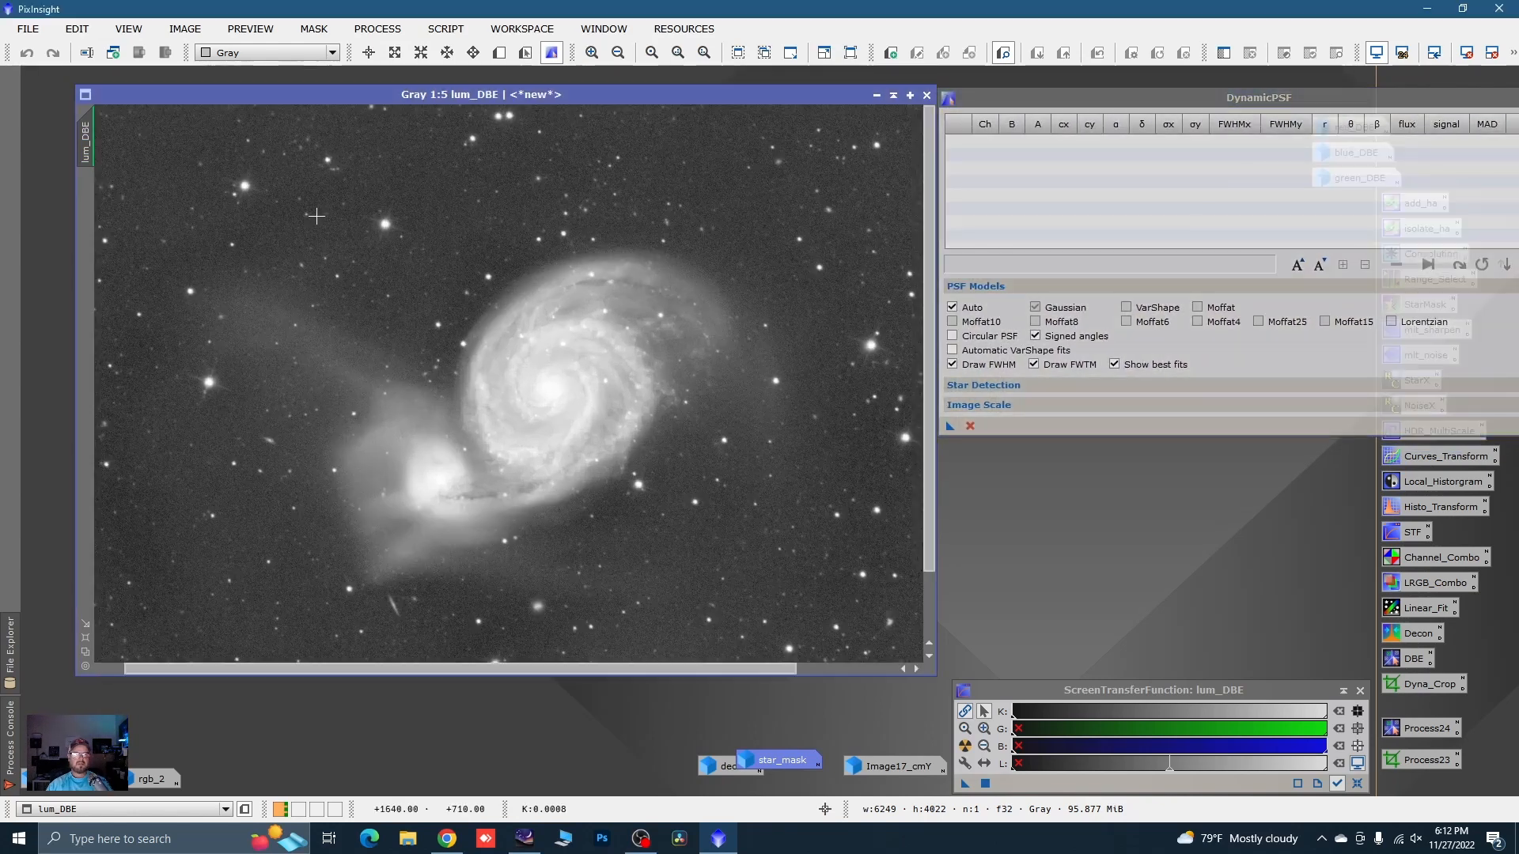
- Sample 16 small stars for DynamicPSF in the background surrounding the galaxies in lum_DBE
click(248, 141)
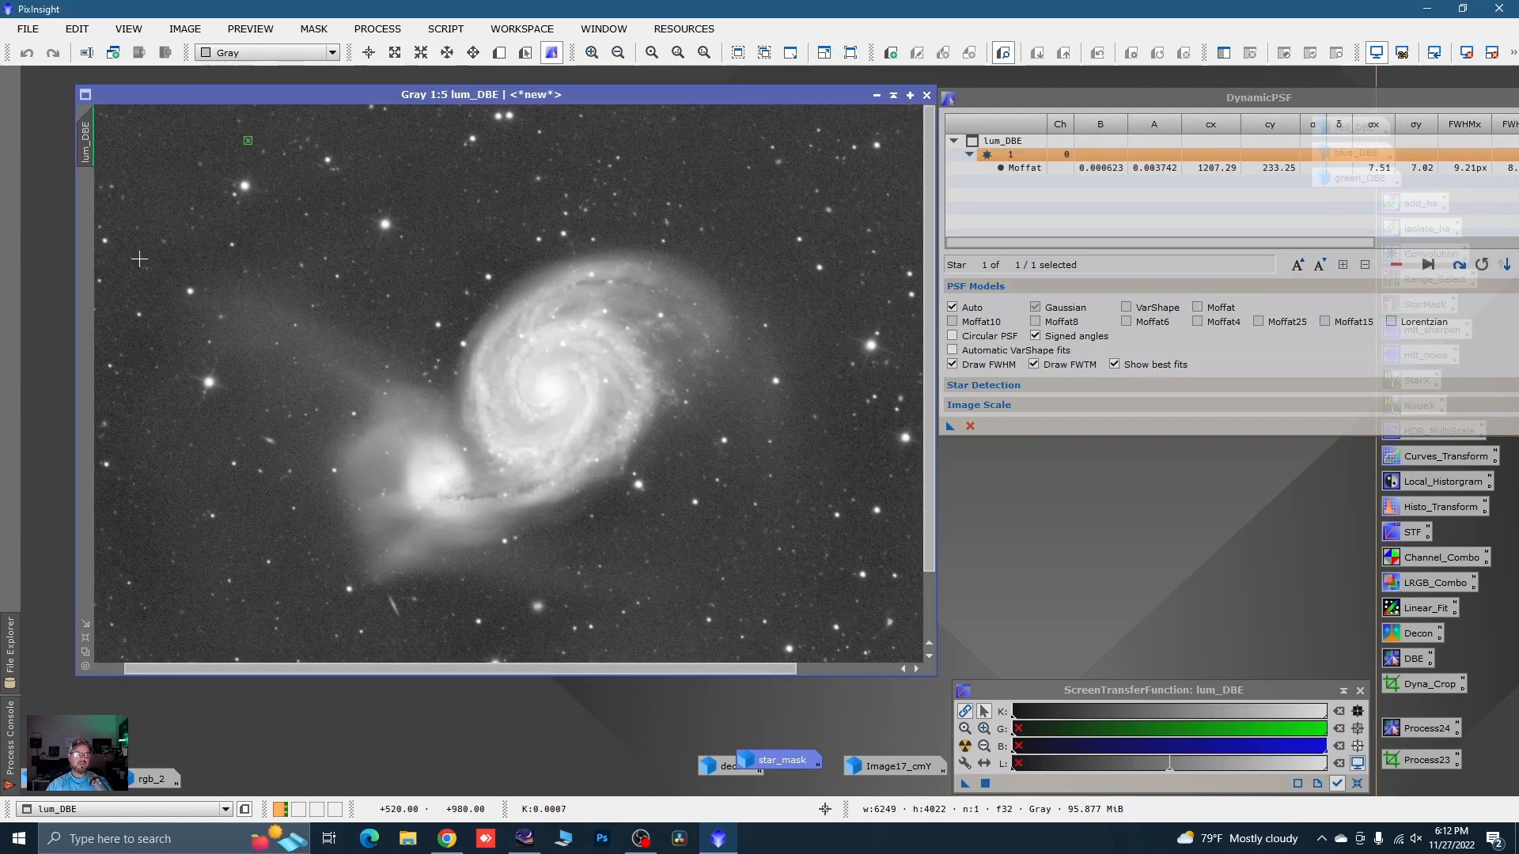
click(101, 226)
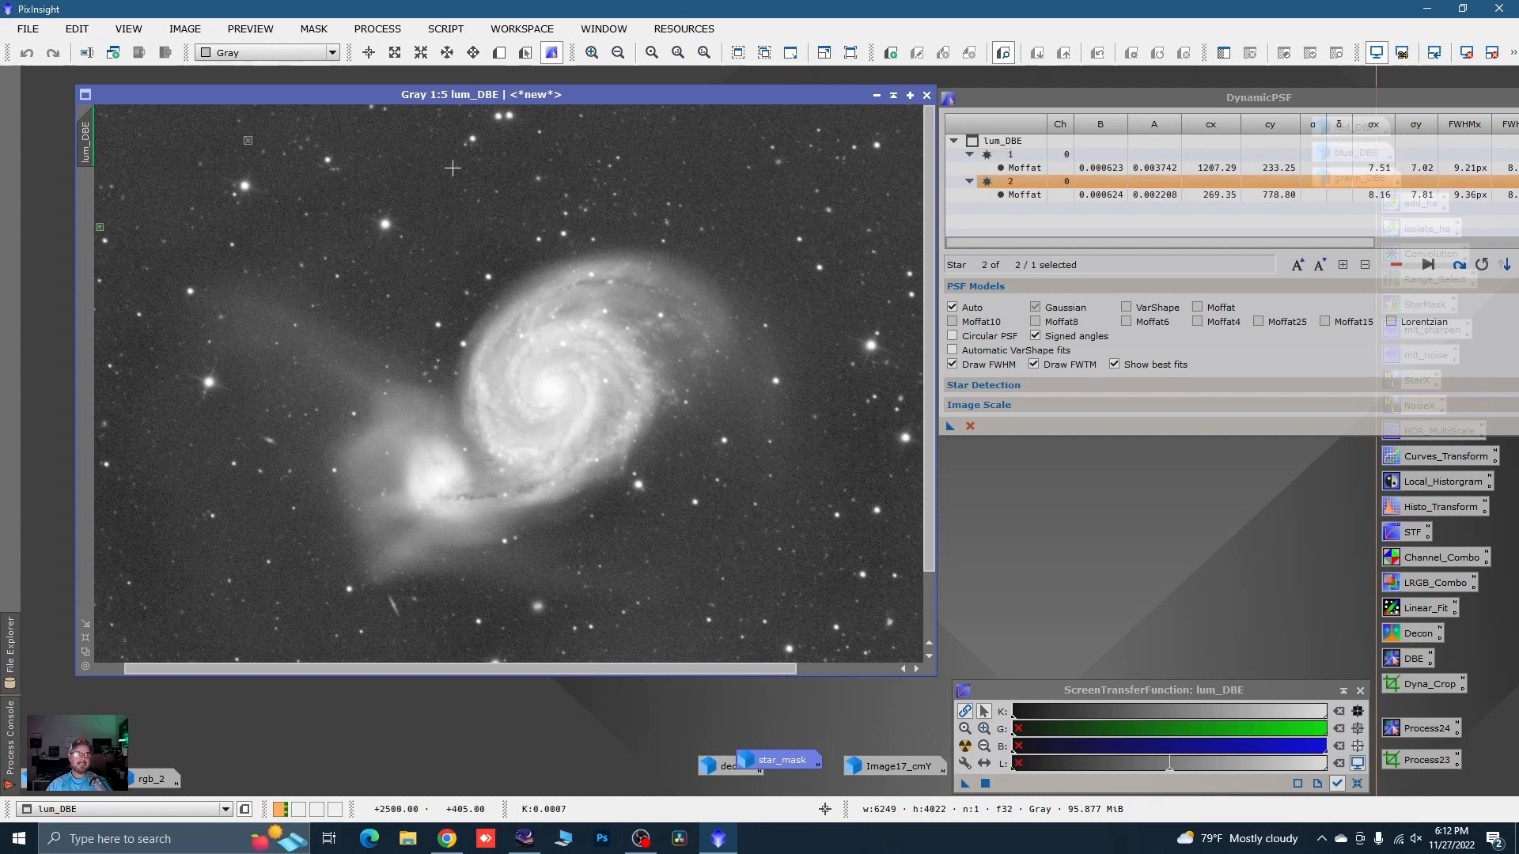
click(539, 131)
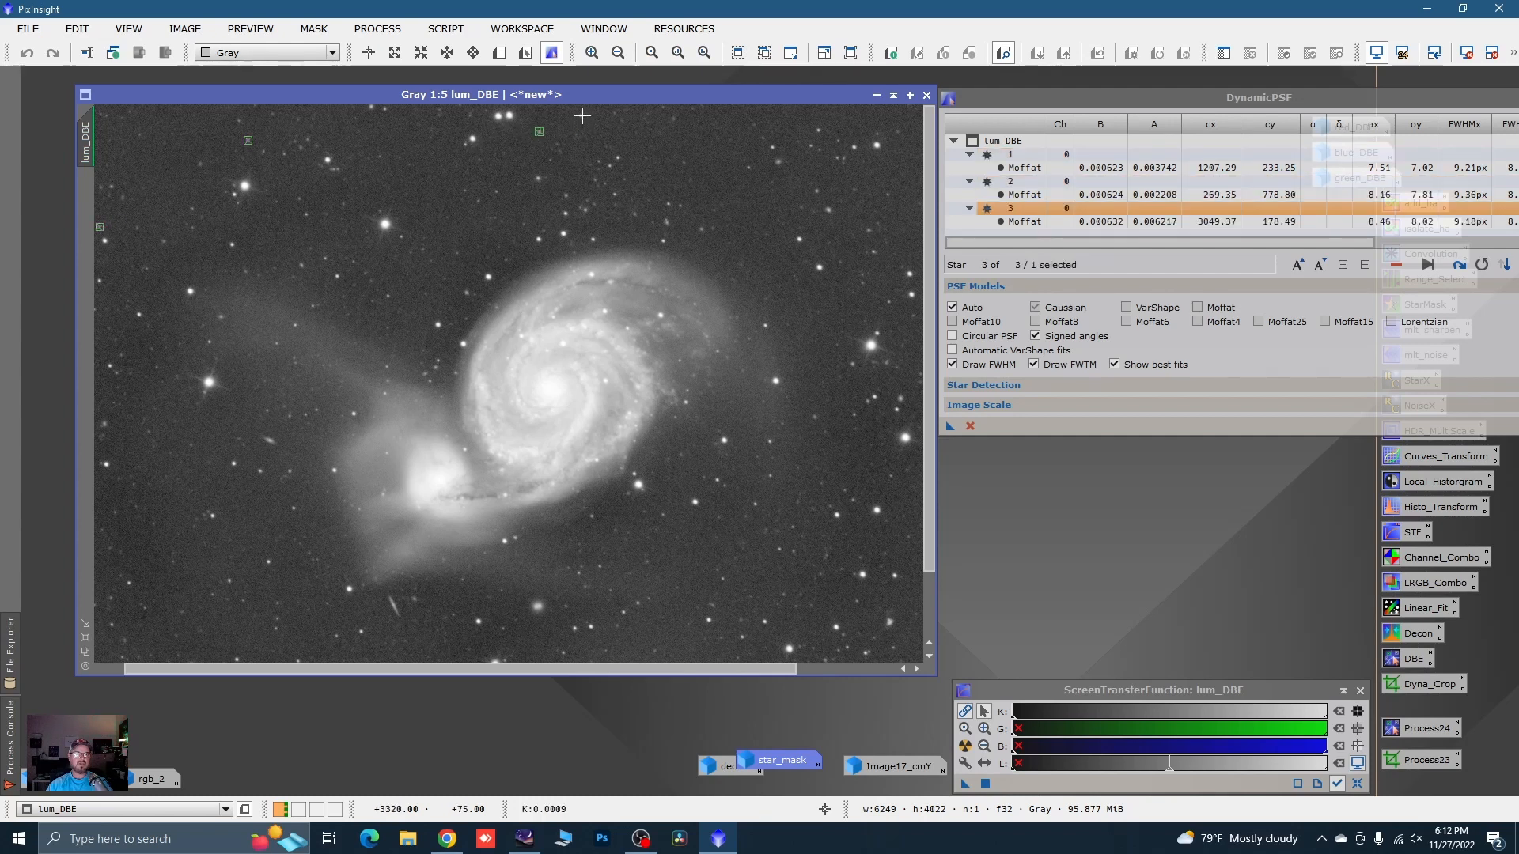
click(582, 117)
click(617, 156)
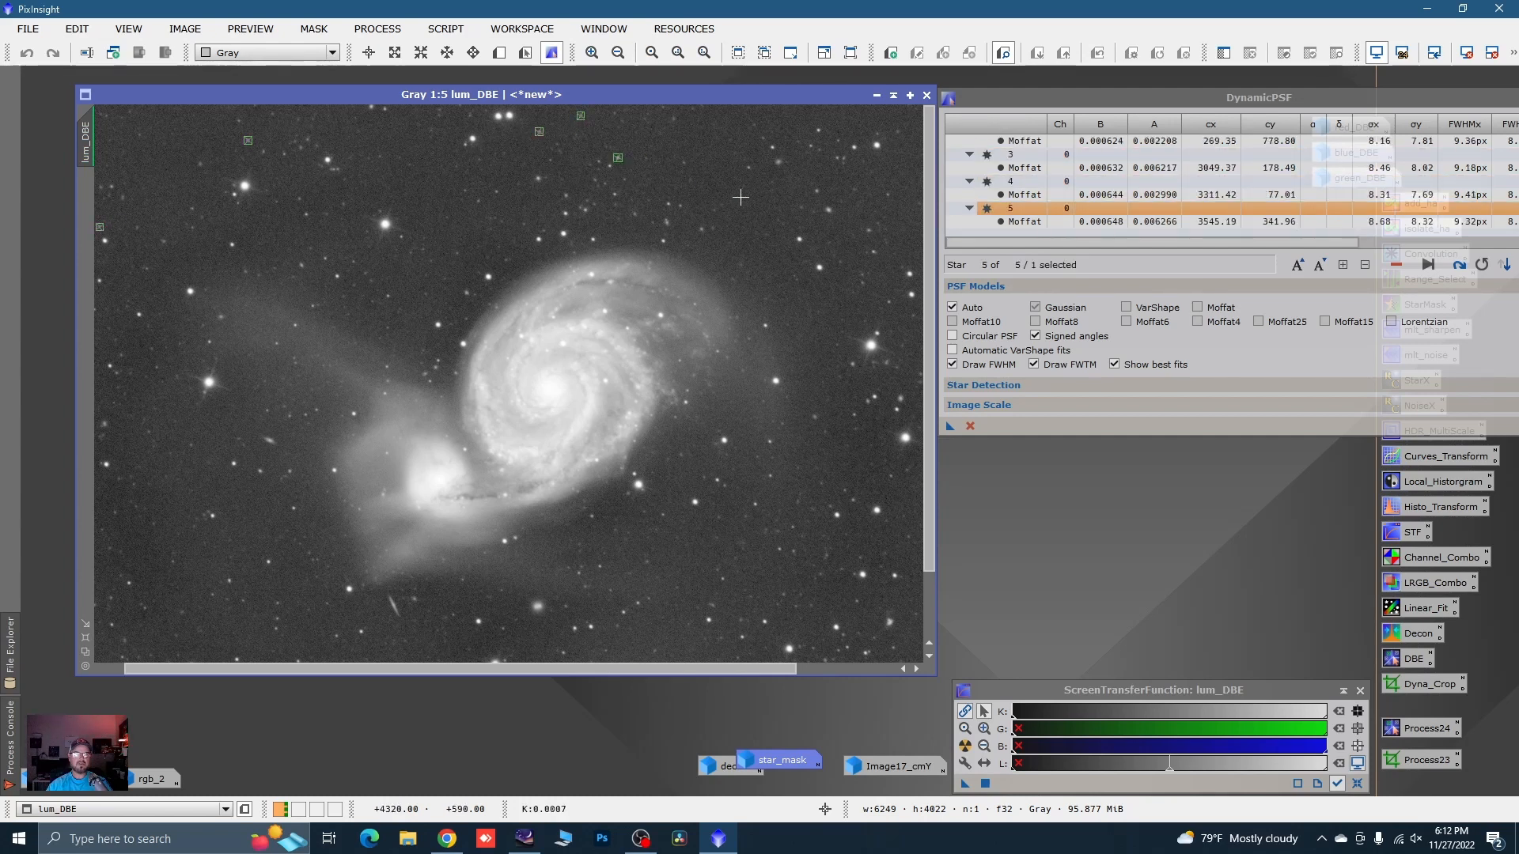
click(817, 130)
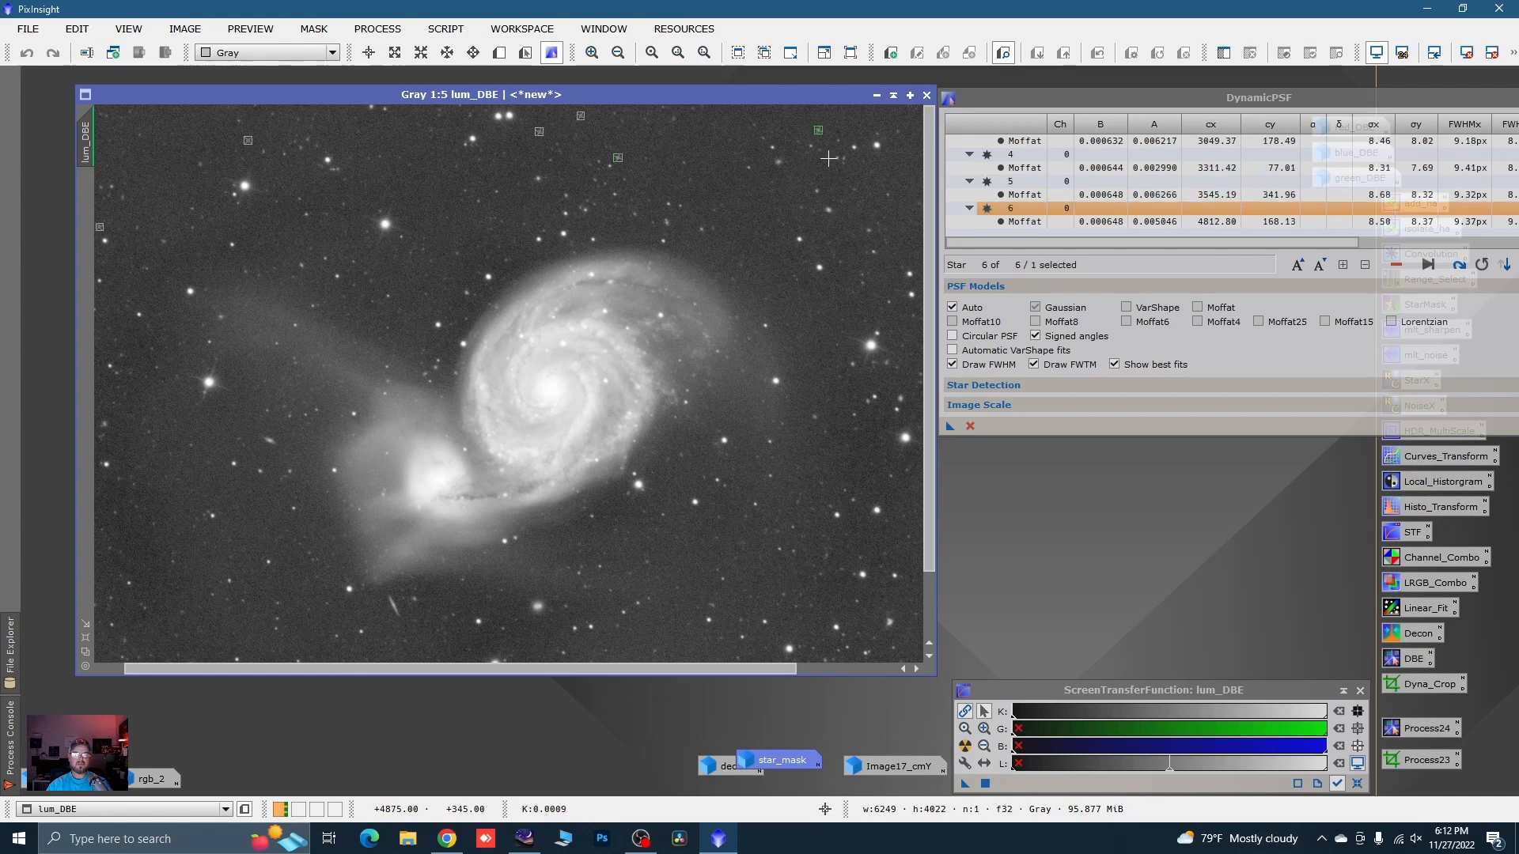
click(874, 250)
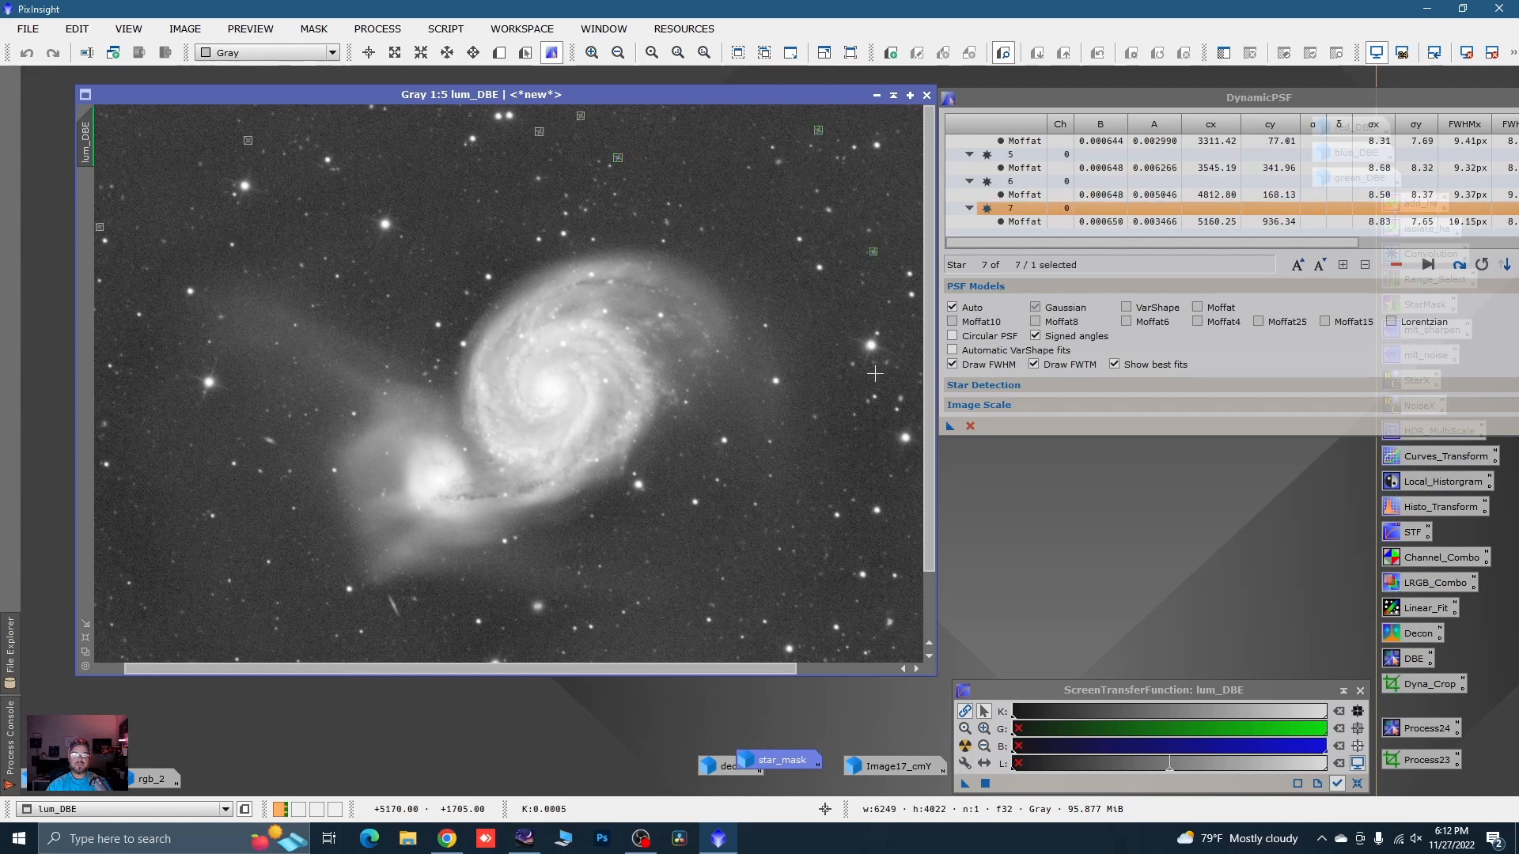
click(855, 419)
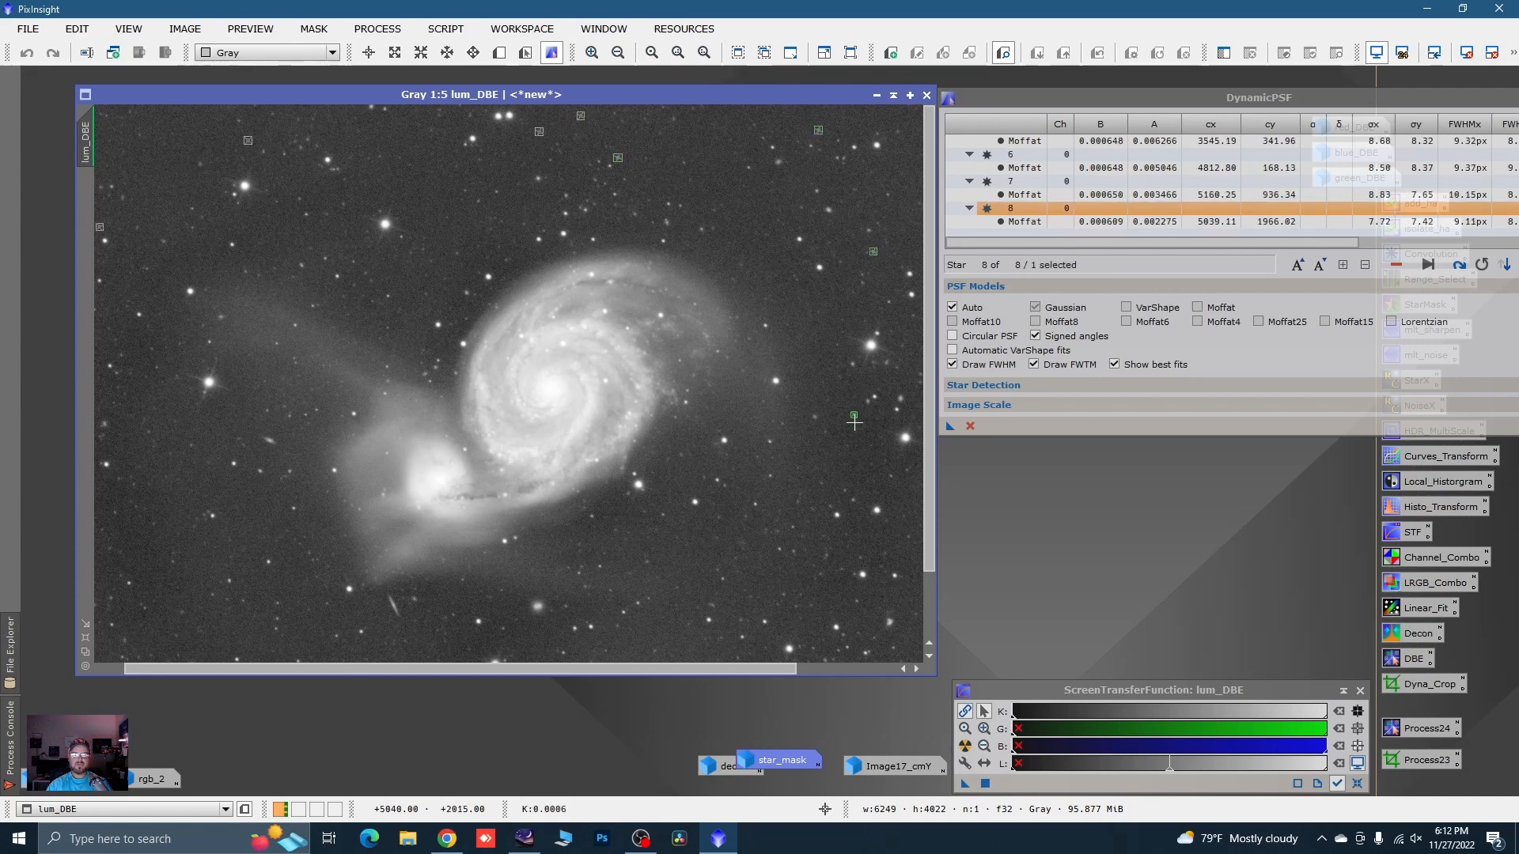
click(722, 577)
click(633, 603)
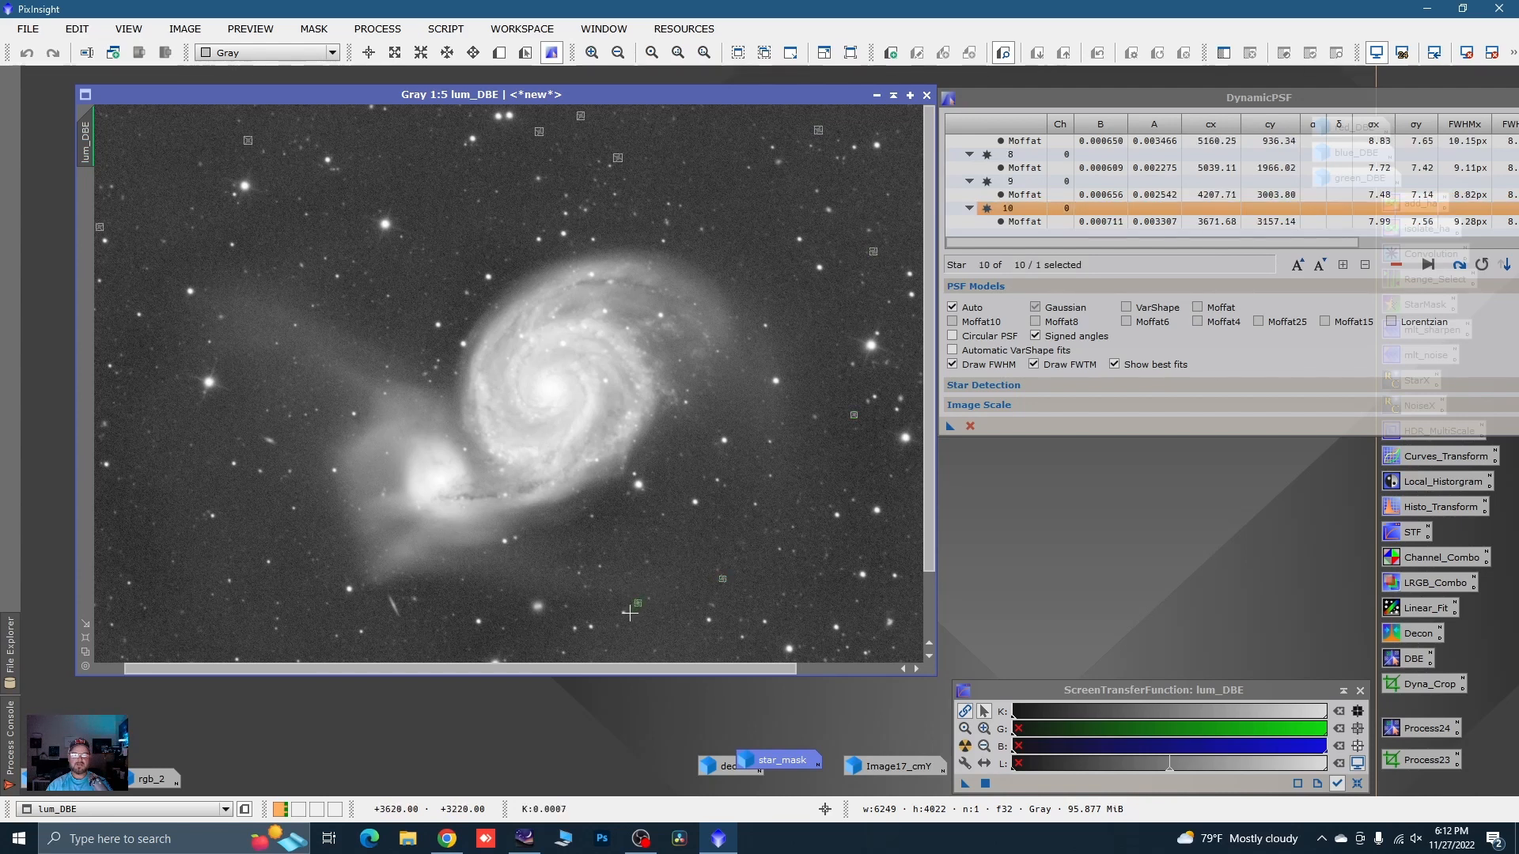
click(624, 613)
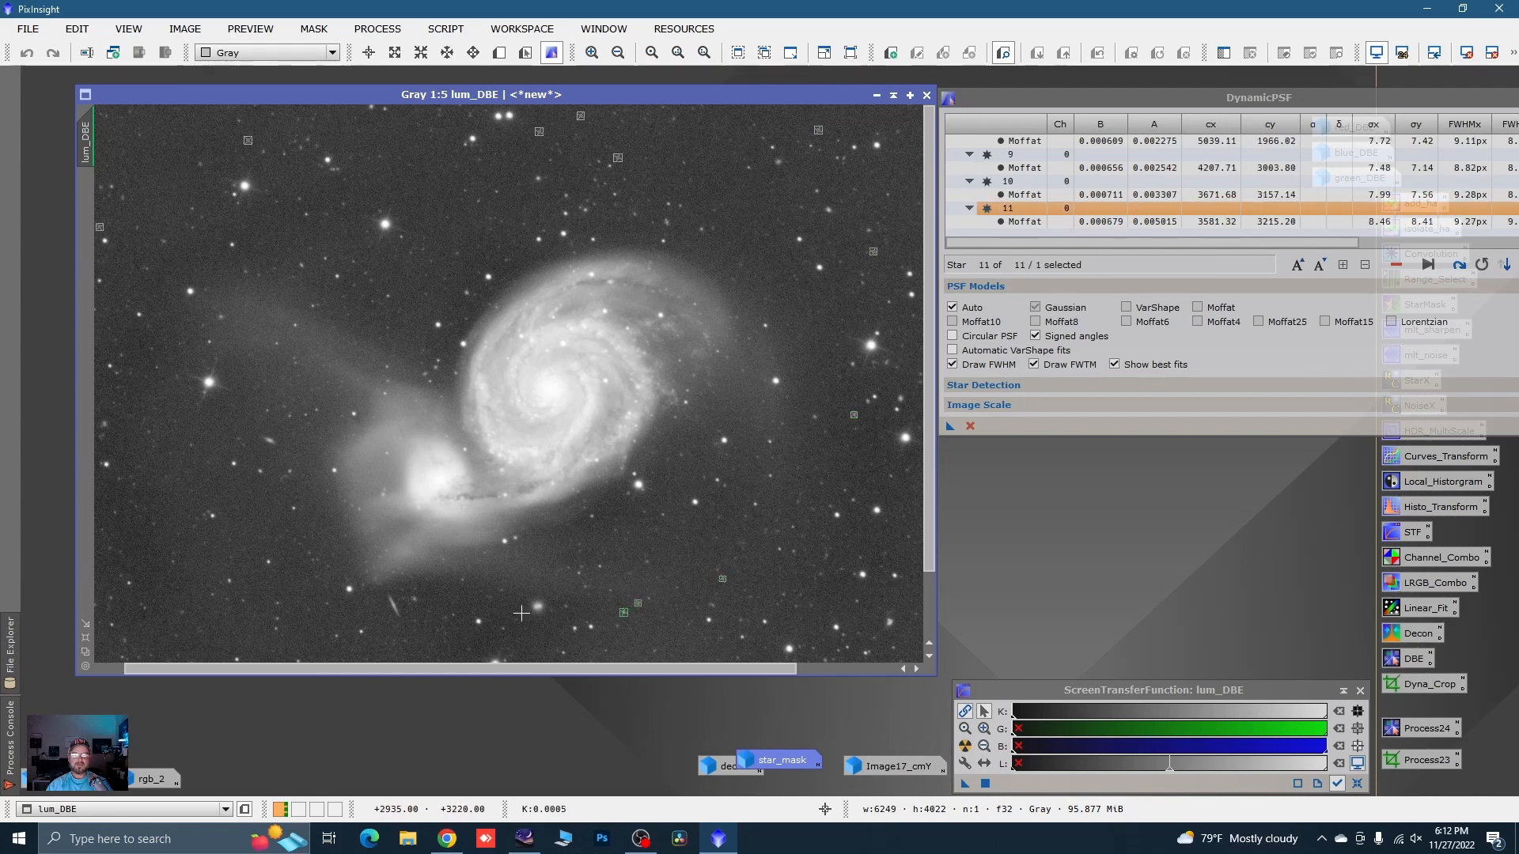
click(335, 637)
click(268, 562)
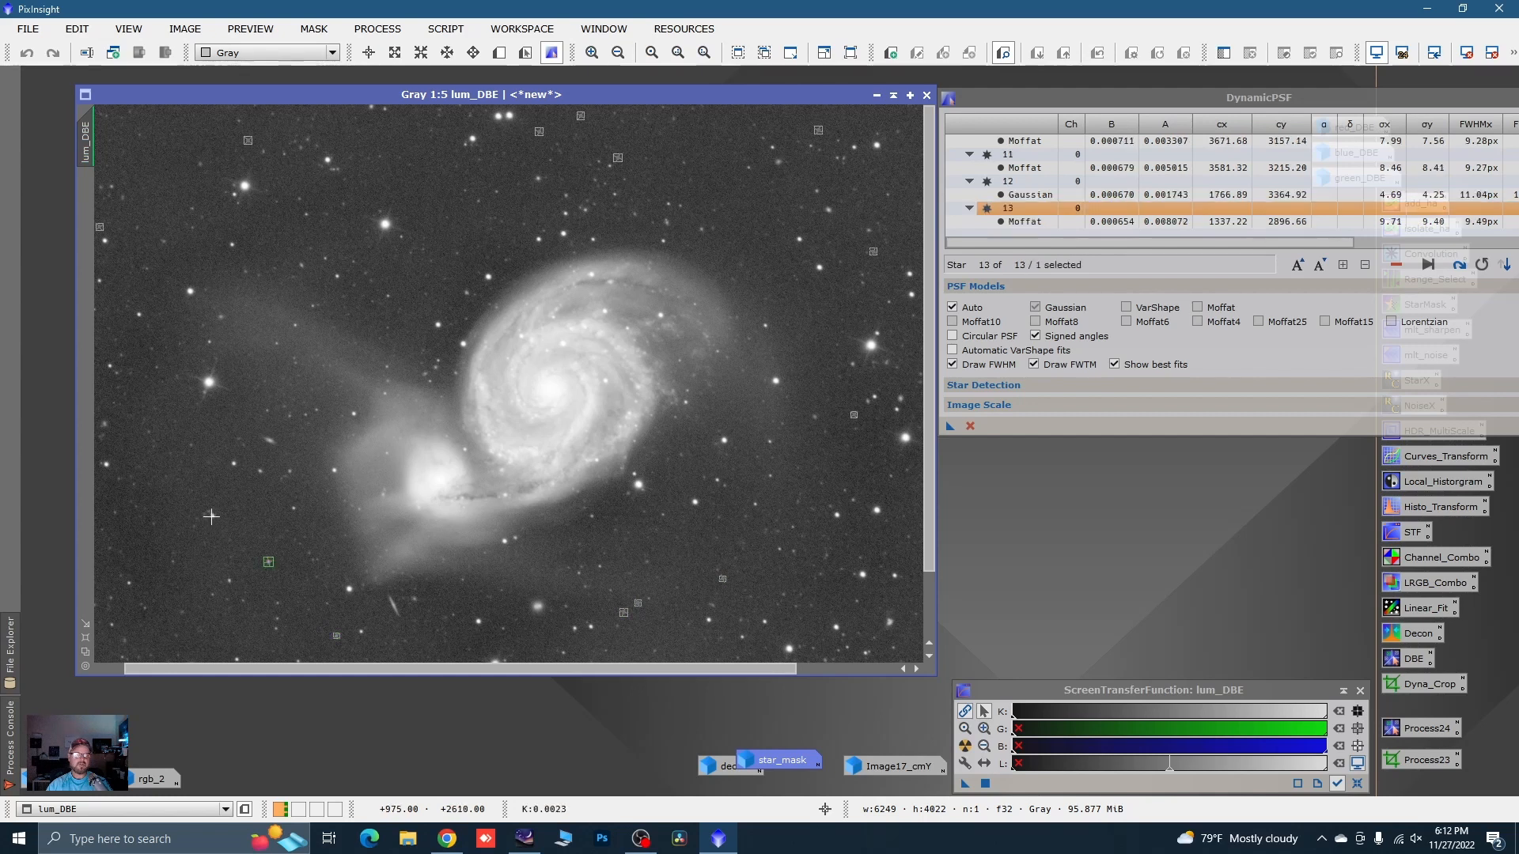
click(213, 516)
click(233, 463)
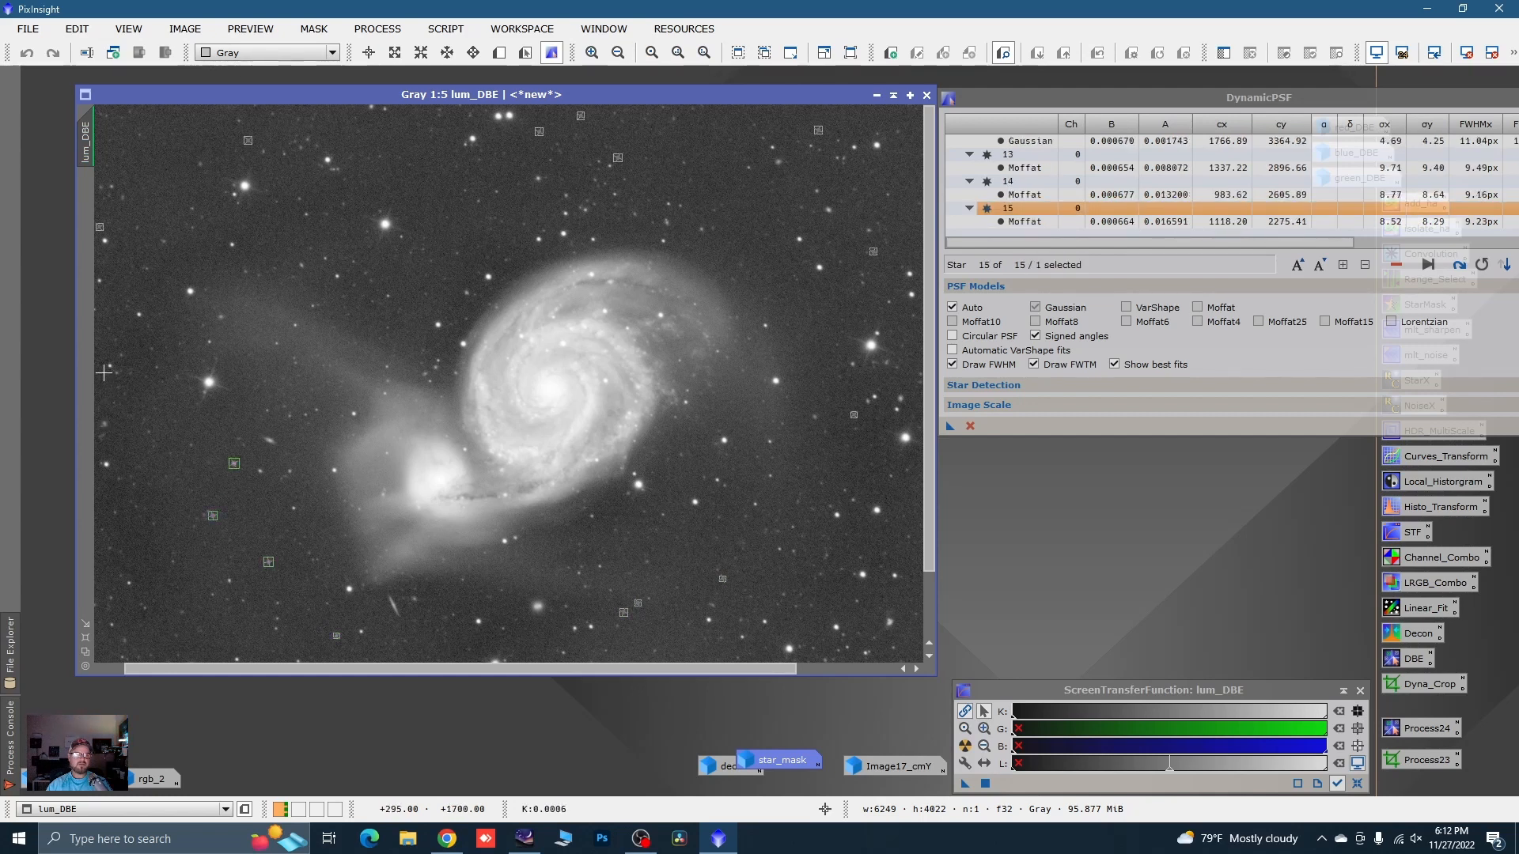
click(114, 373)
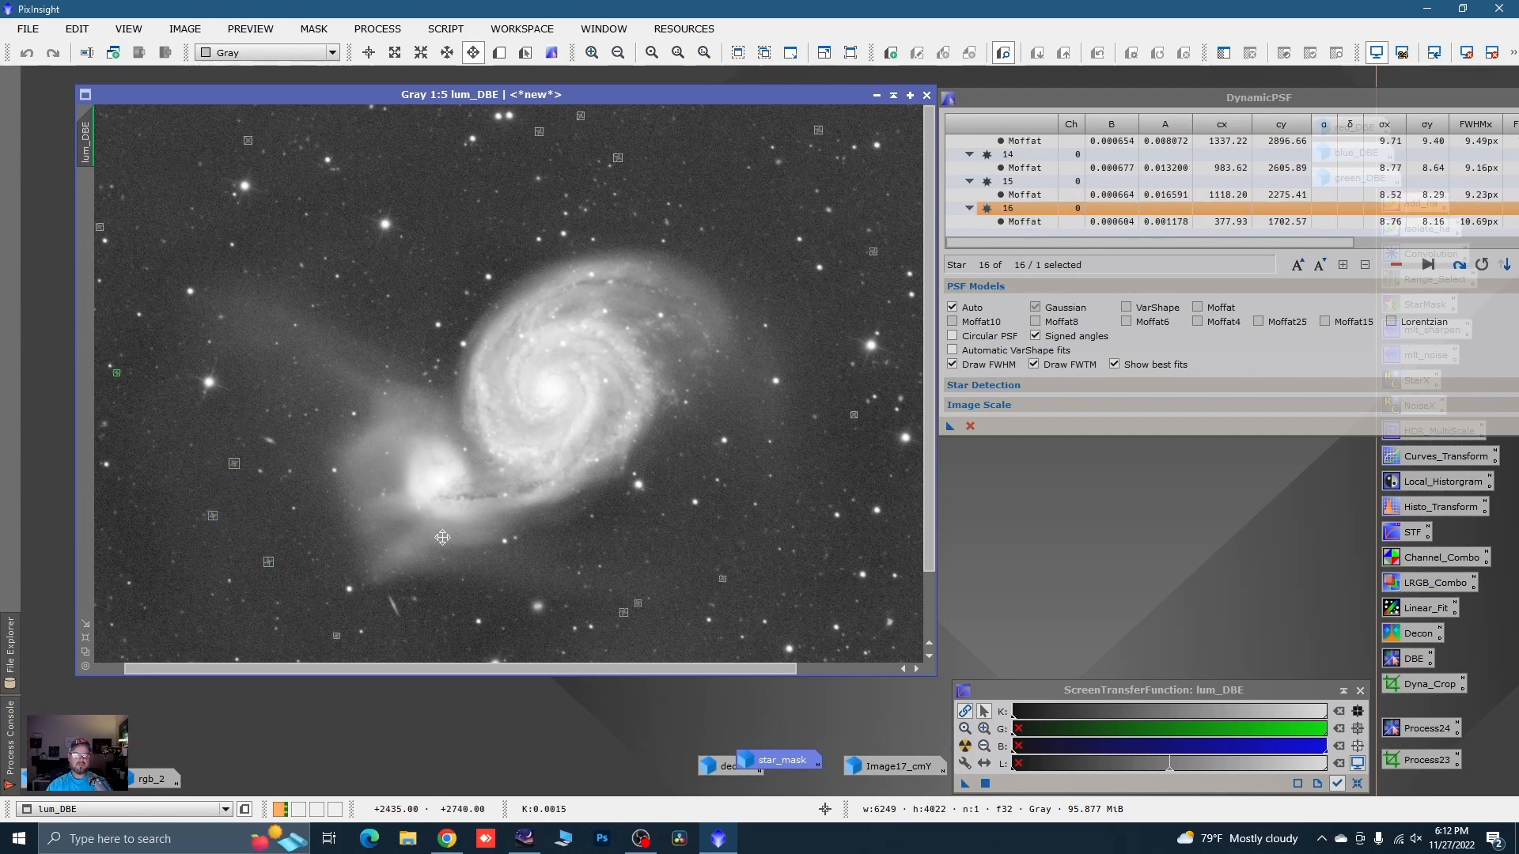
- Add nine more DynamicPSF star samples in lum_DBE, mainly in the background below and to the left of the galaxies
drag(443, 388, 480, 316)
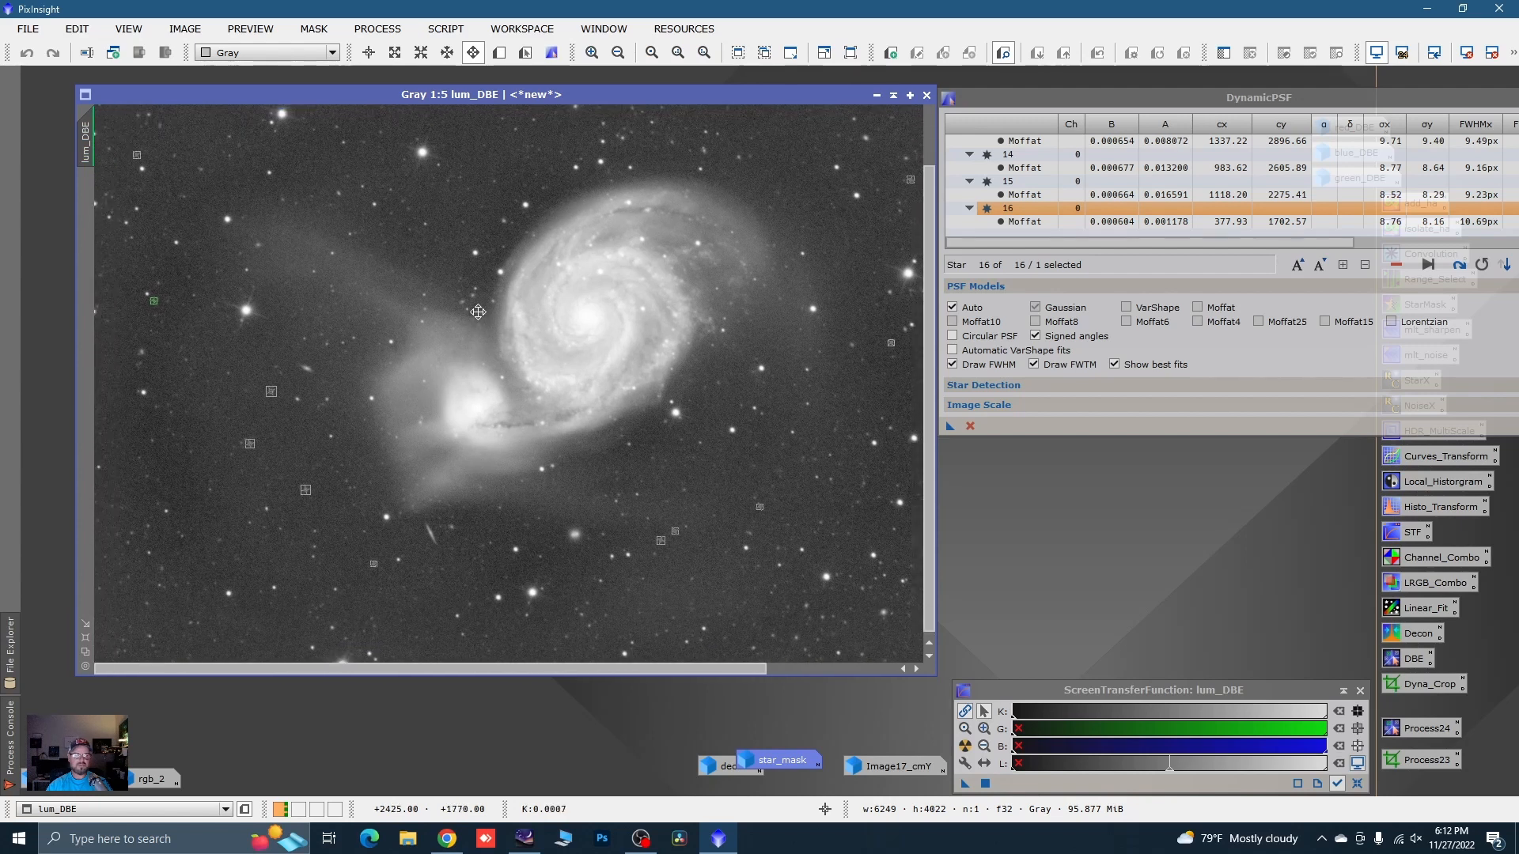
click(312, 558)
click(314, 547)
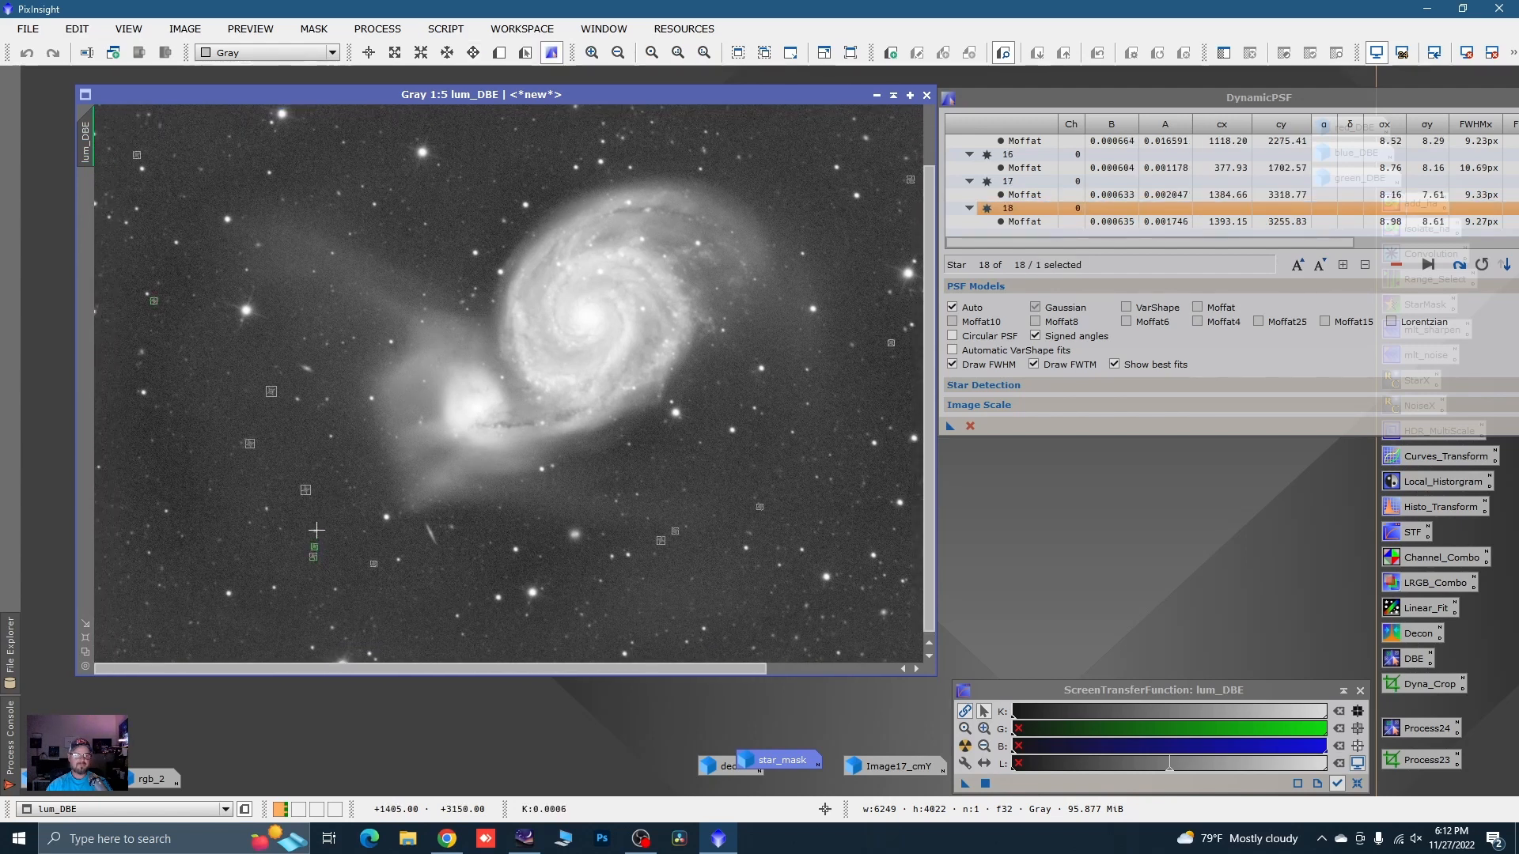
click(315, 531)
click(267, 509)
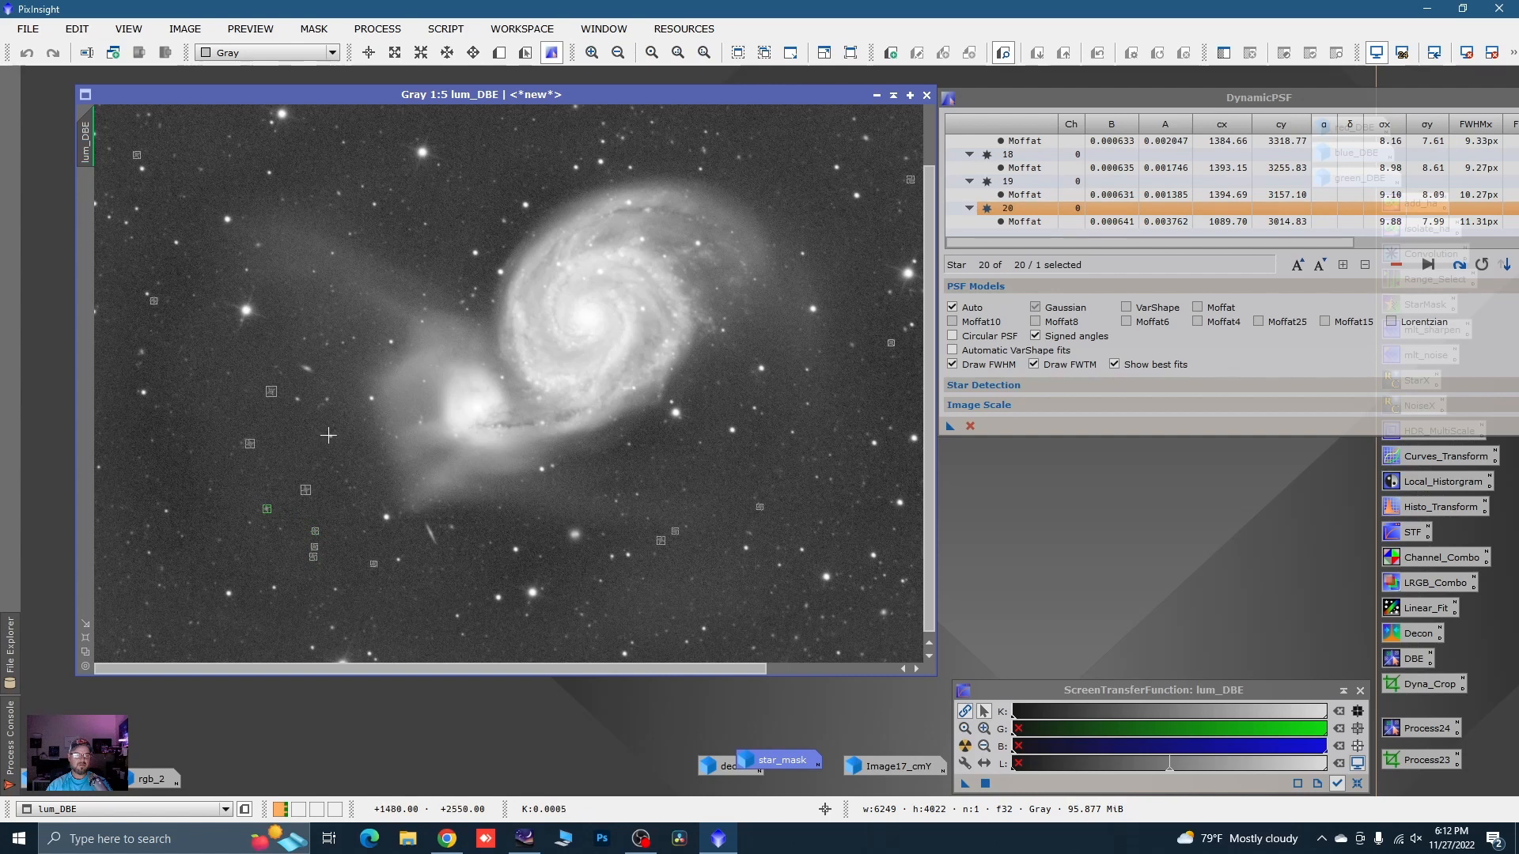
click(331, 436)
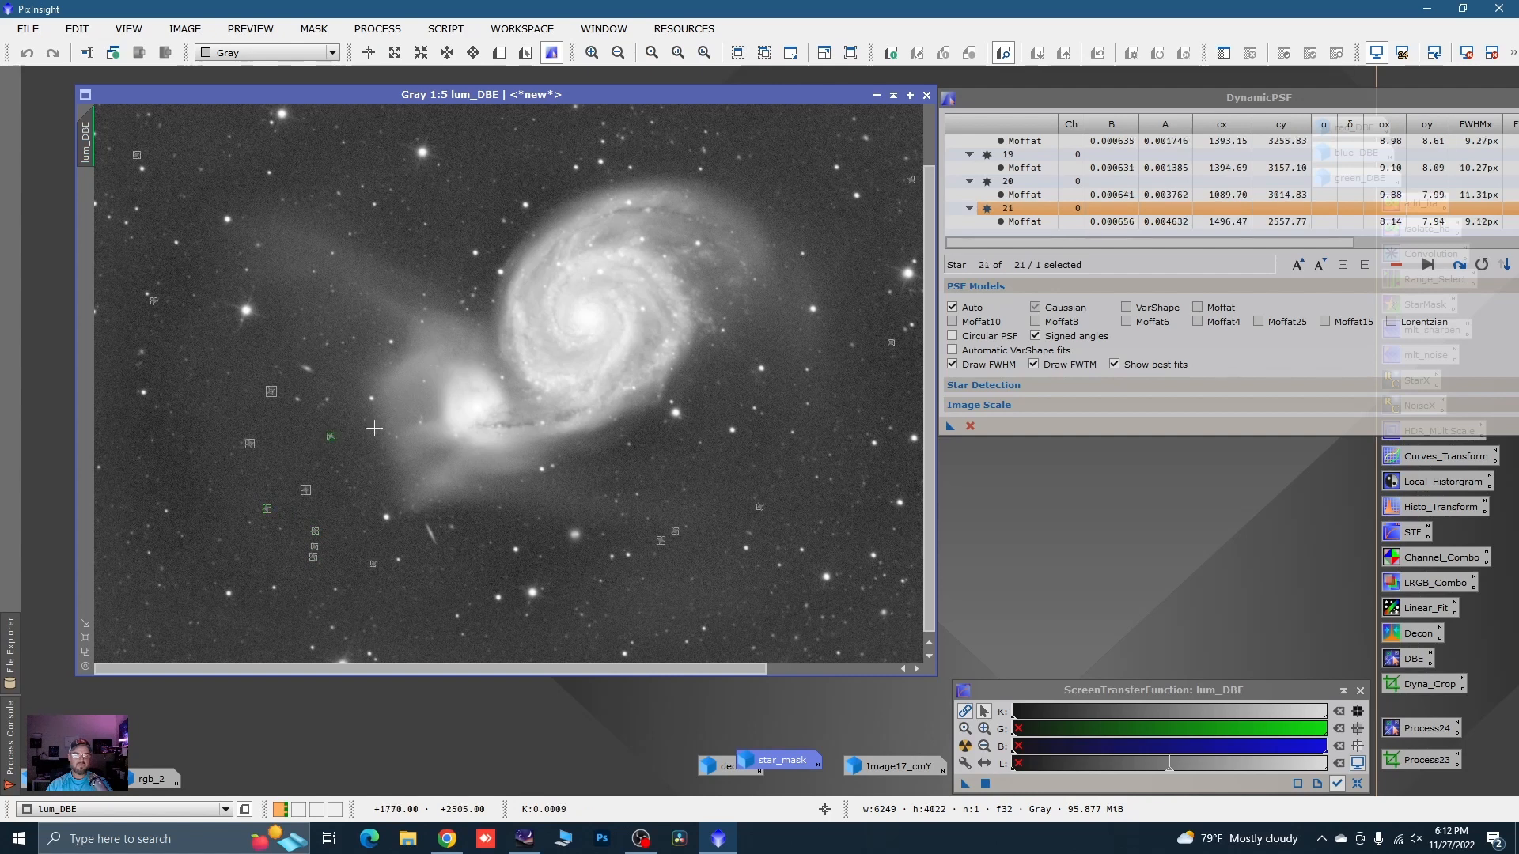
click(799, 253)
click(703, 132)
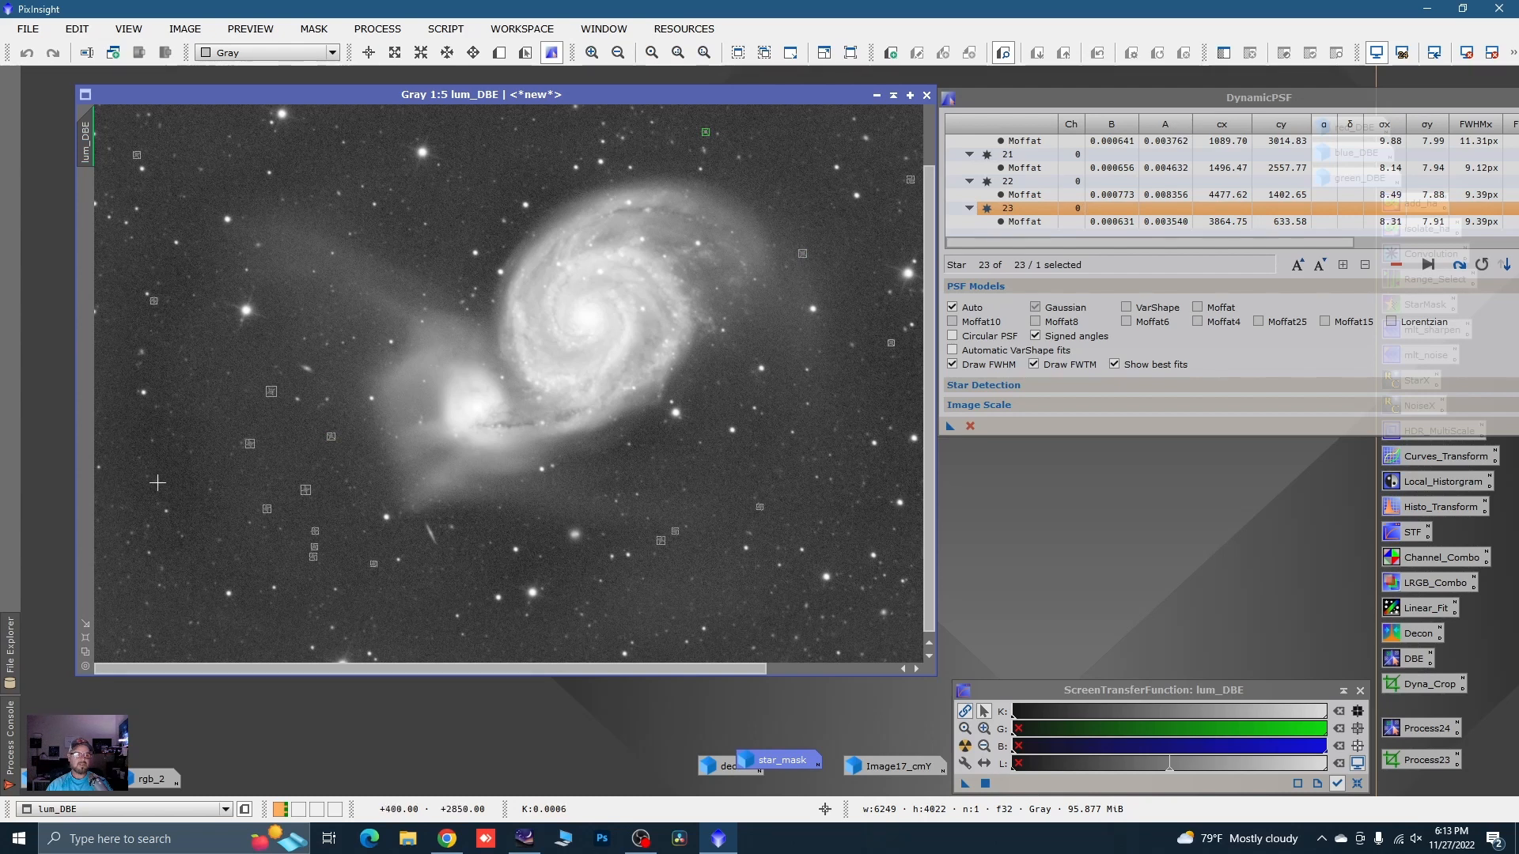
click(166, 509)
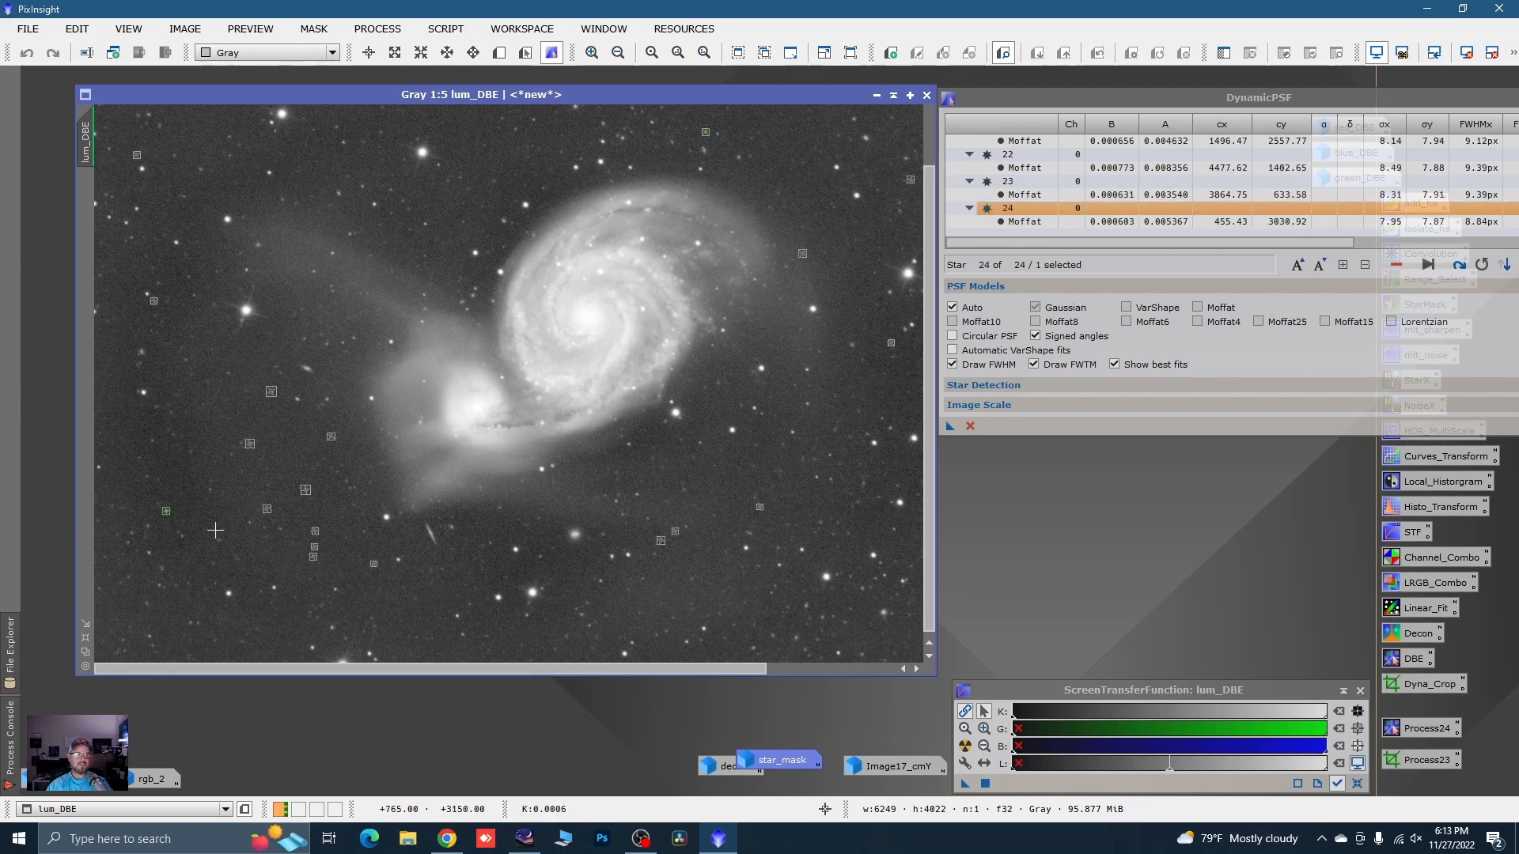
click(687, 640)
- Add twelve more DynamicPSF star samples across the right-hand side and lower right background of lum_DBE
scroll(783, 612, right, 5)
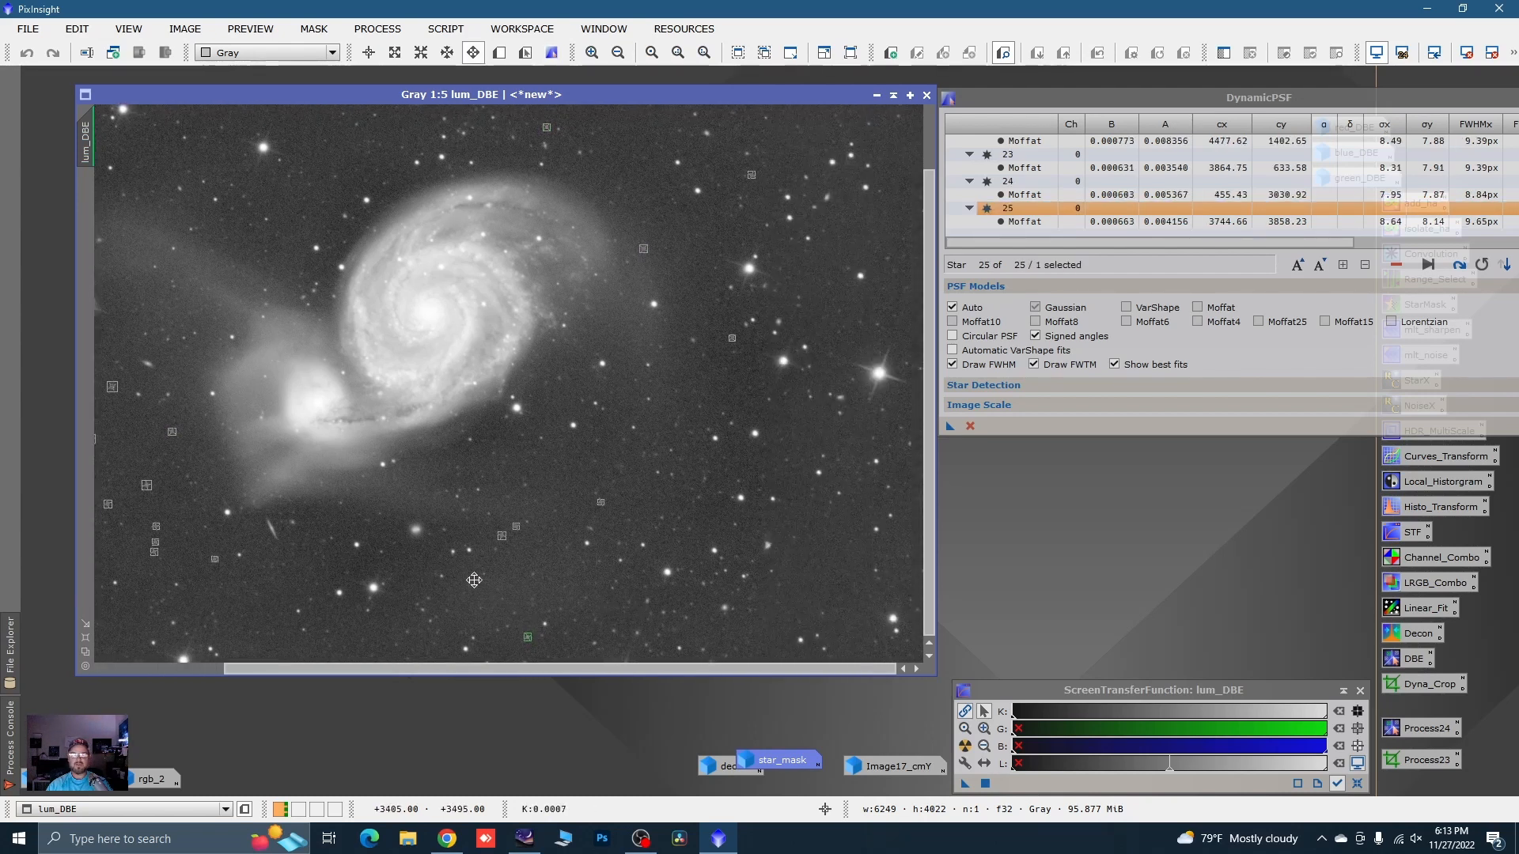
click(839, 493)
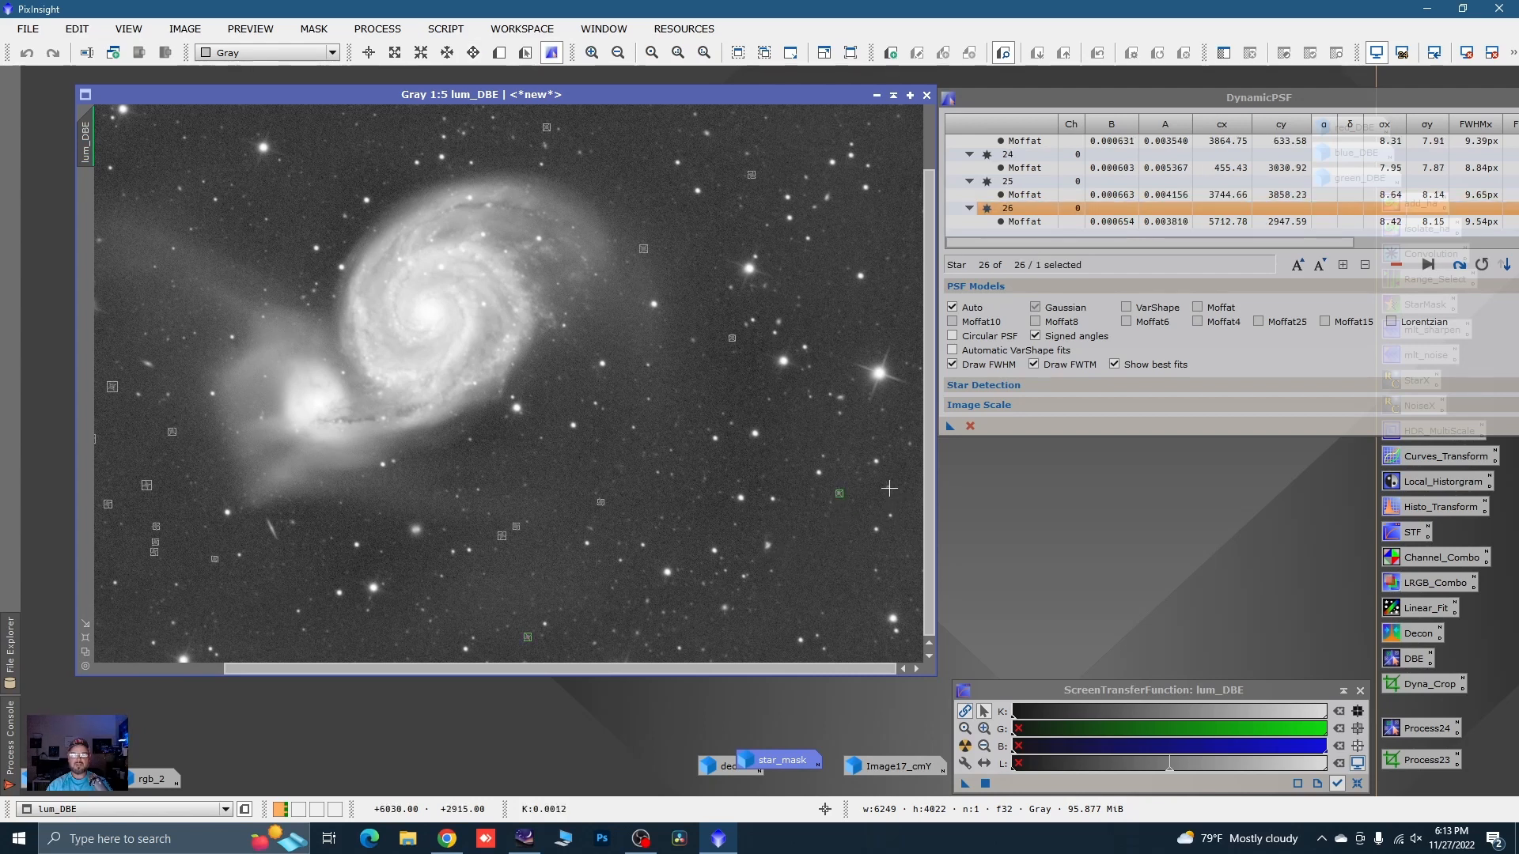
click(889, 488)
click(910, 444)
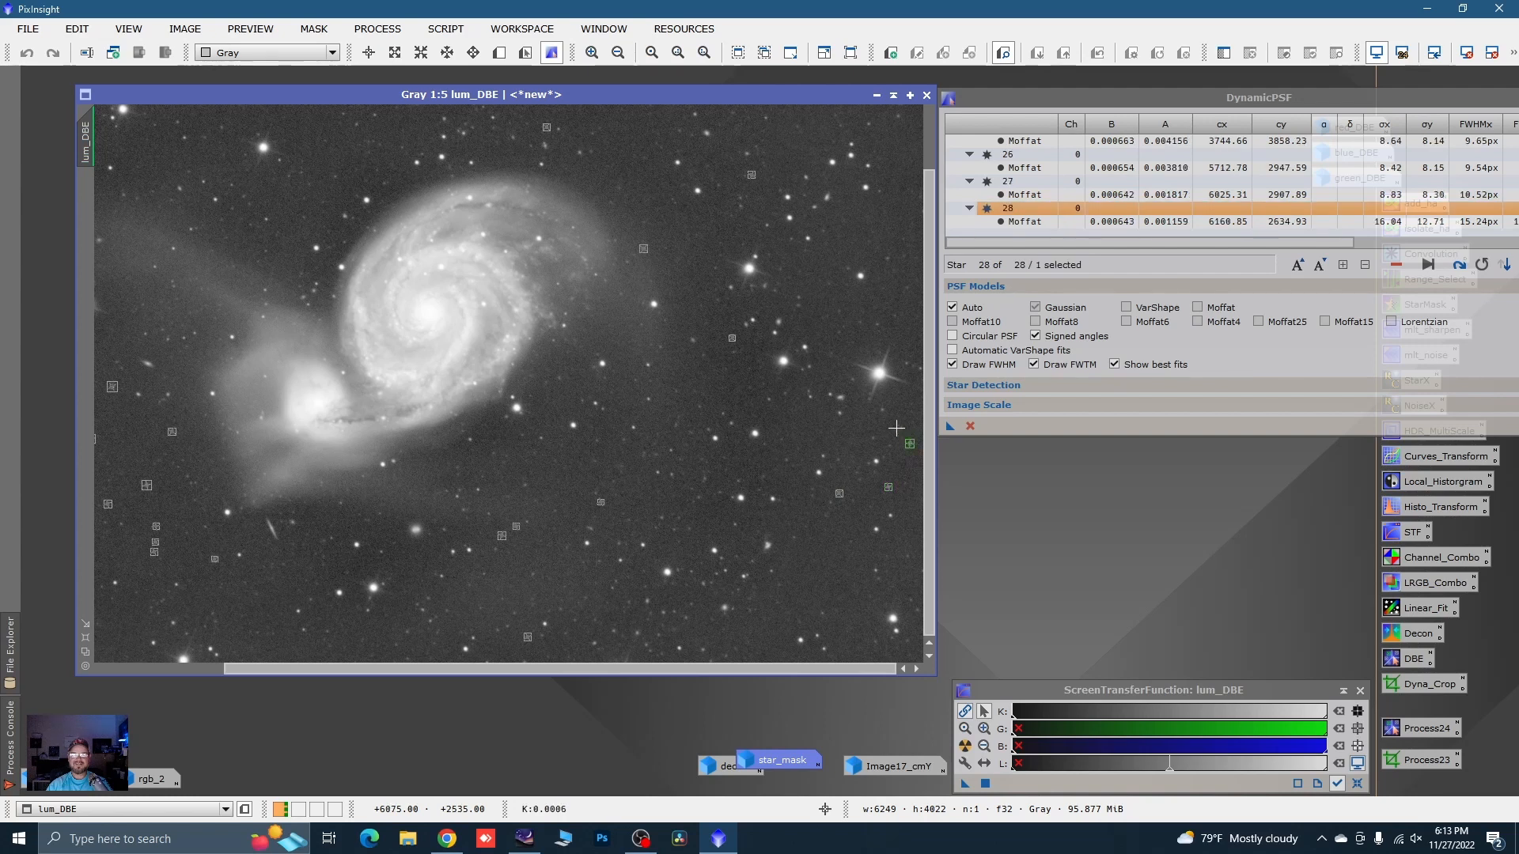
click(883, 409)
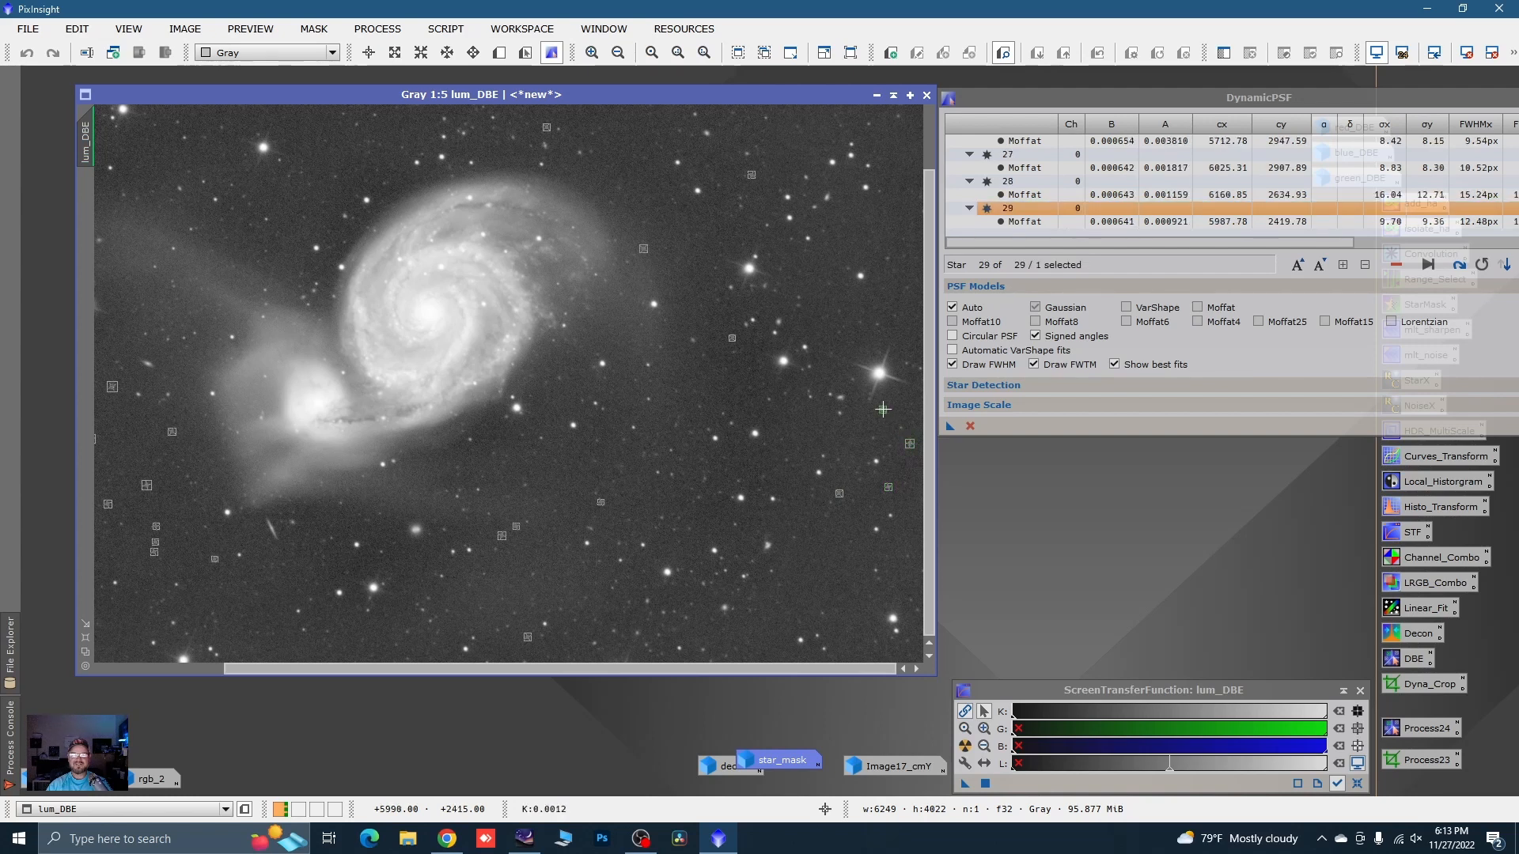
click(809, 367)
click(798, 298)
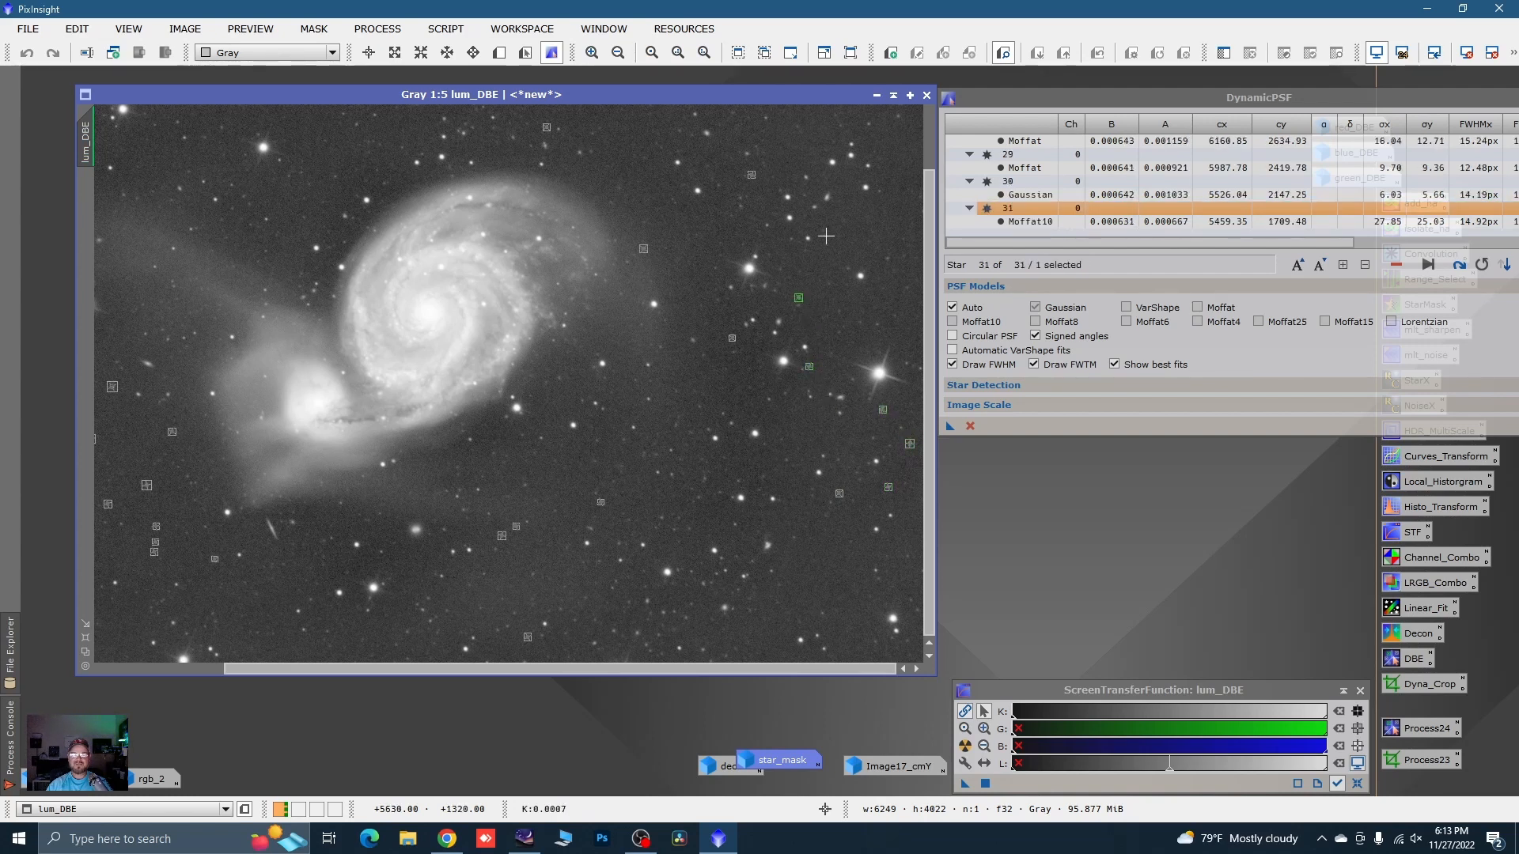
click(880, 191)
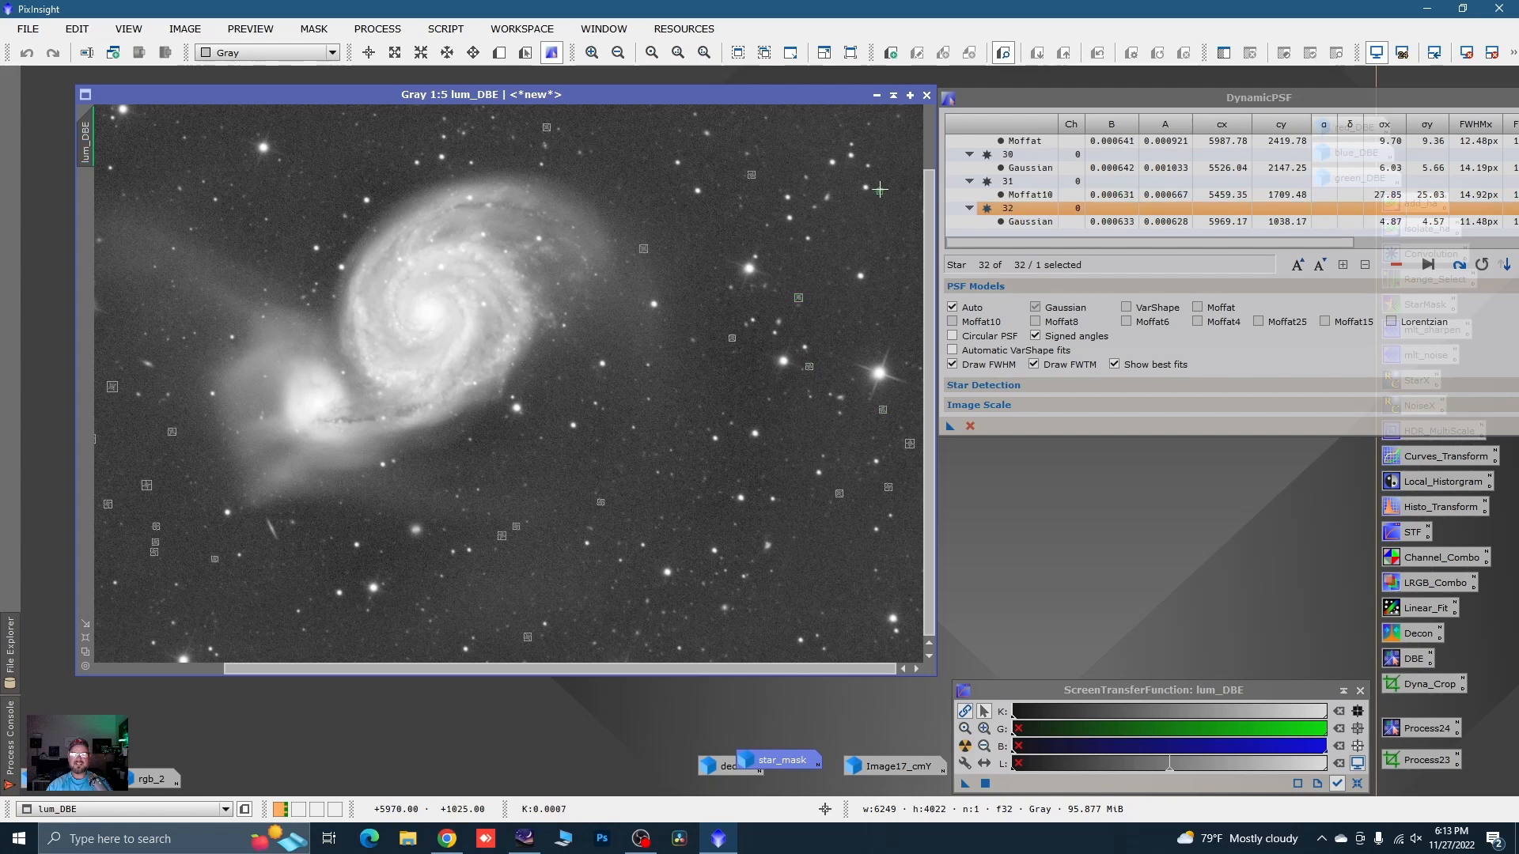
click(869, 124)
click(735, 525)
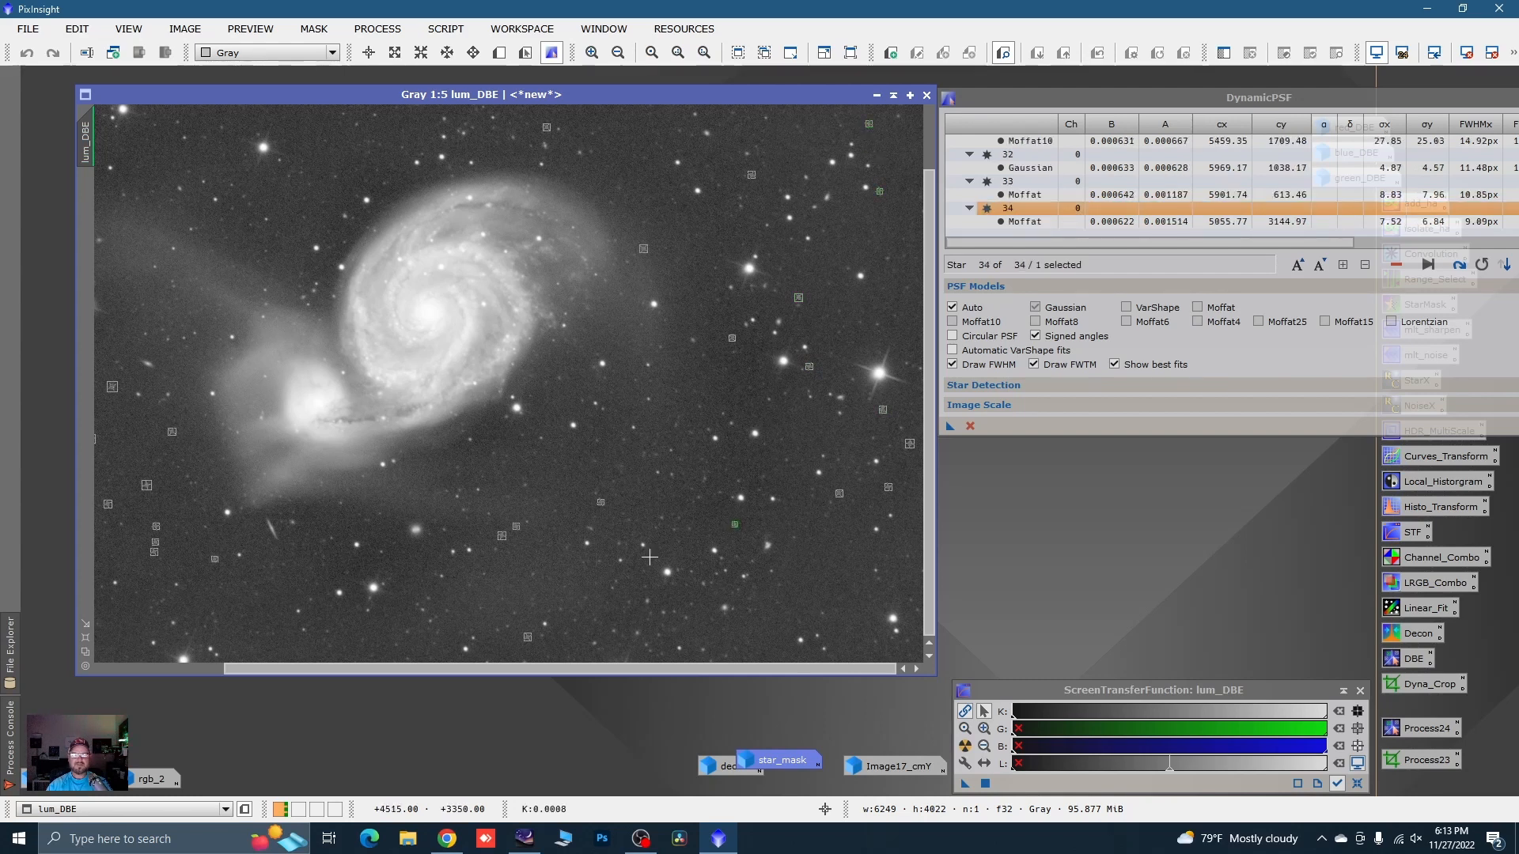
click(620, 562)
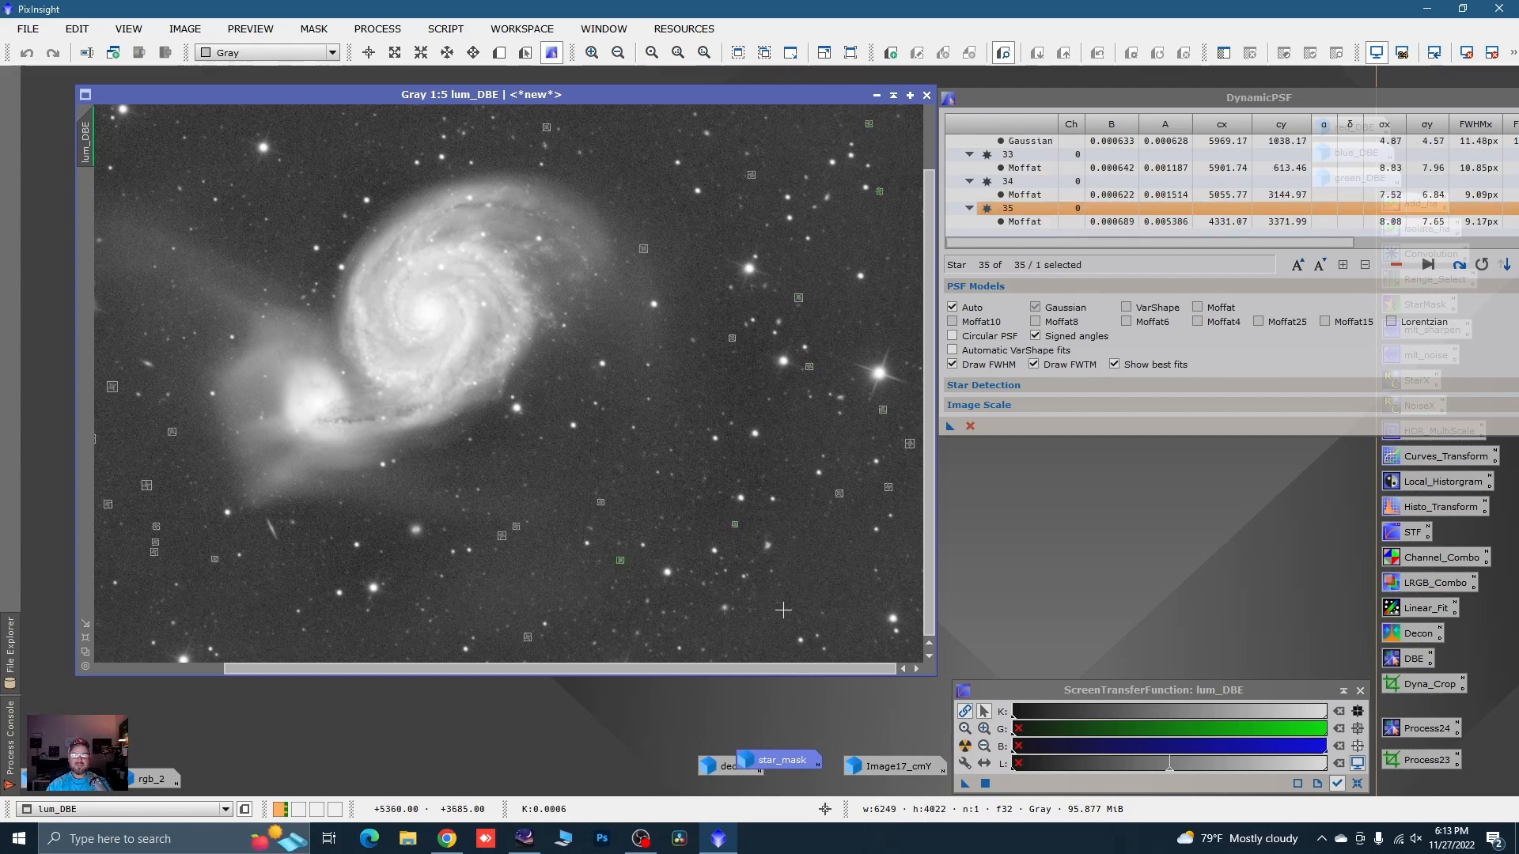
click(819, 637)
click(702, 650)
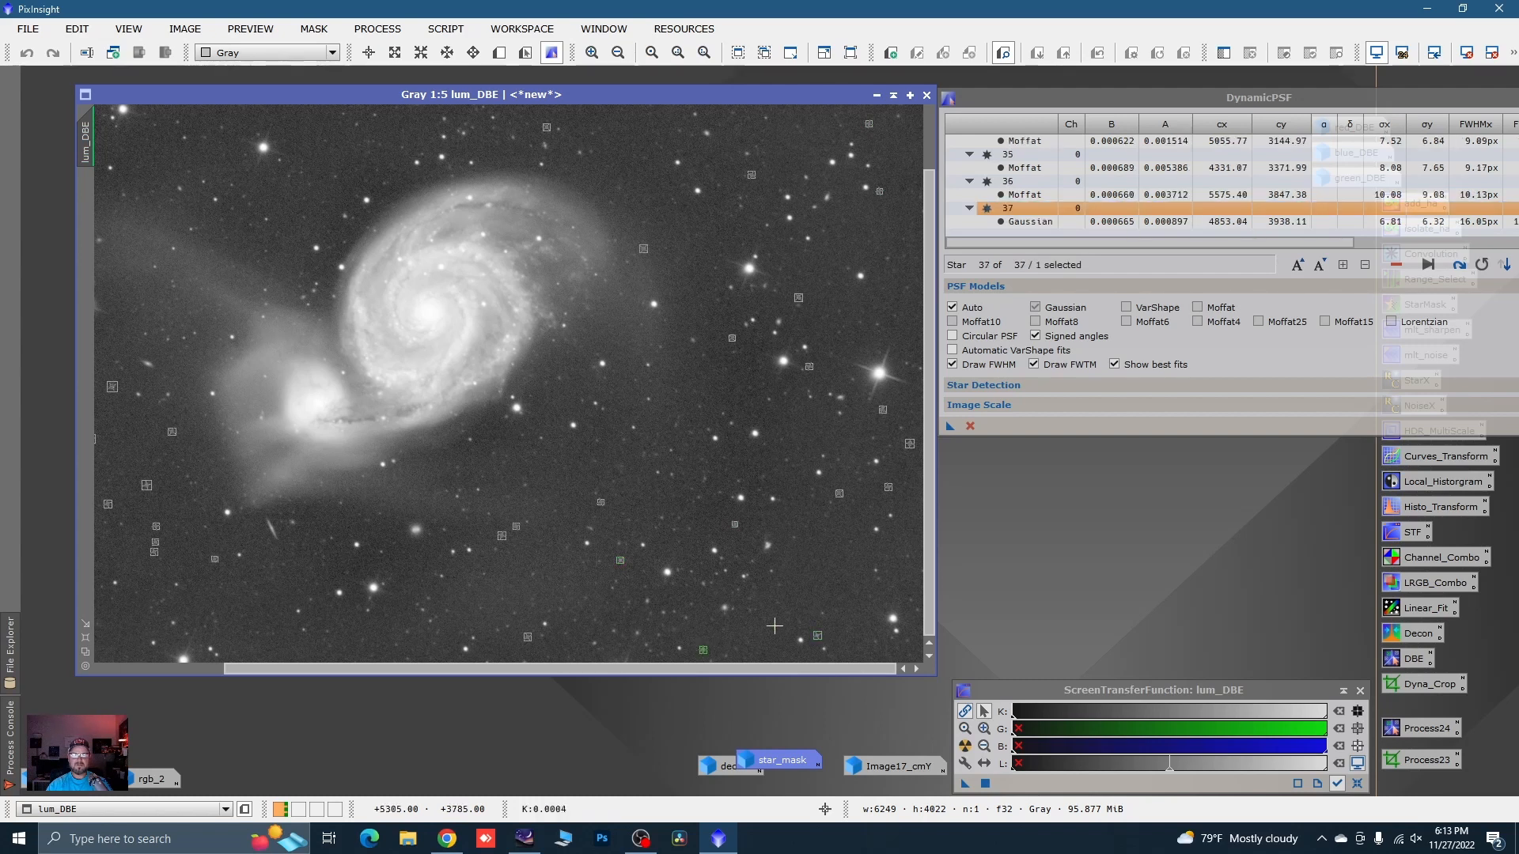
- Export a synthetic PSF image from the DynamicPSF star samples and close the DynamicPSF session
drag(1204, 97, 933, 125)
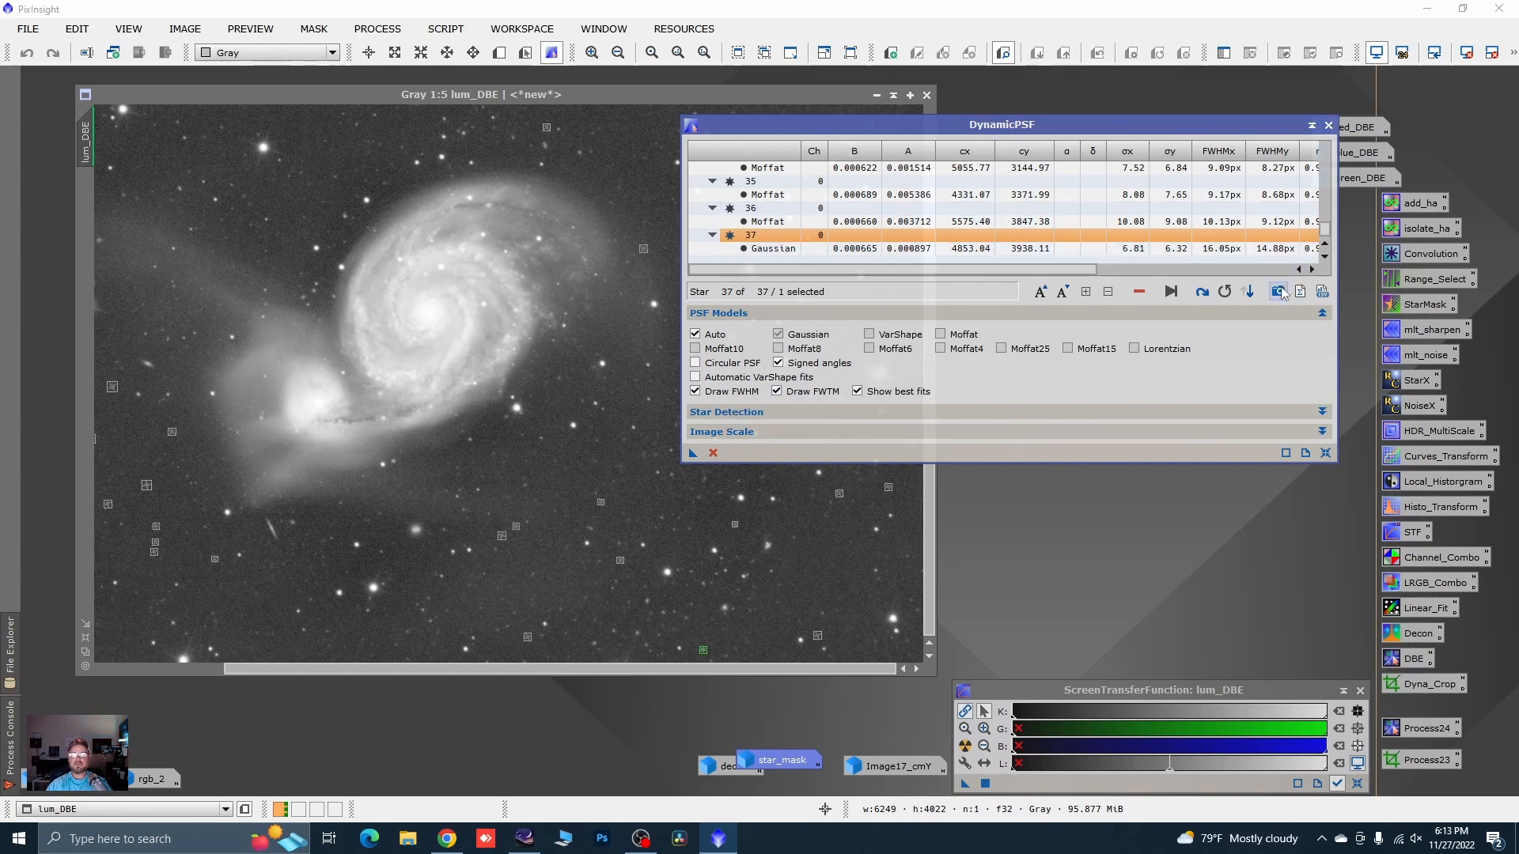
click(1280, 452)
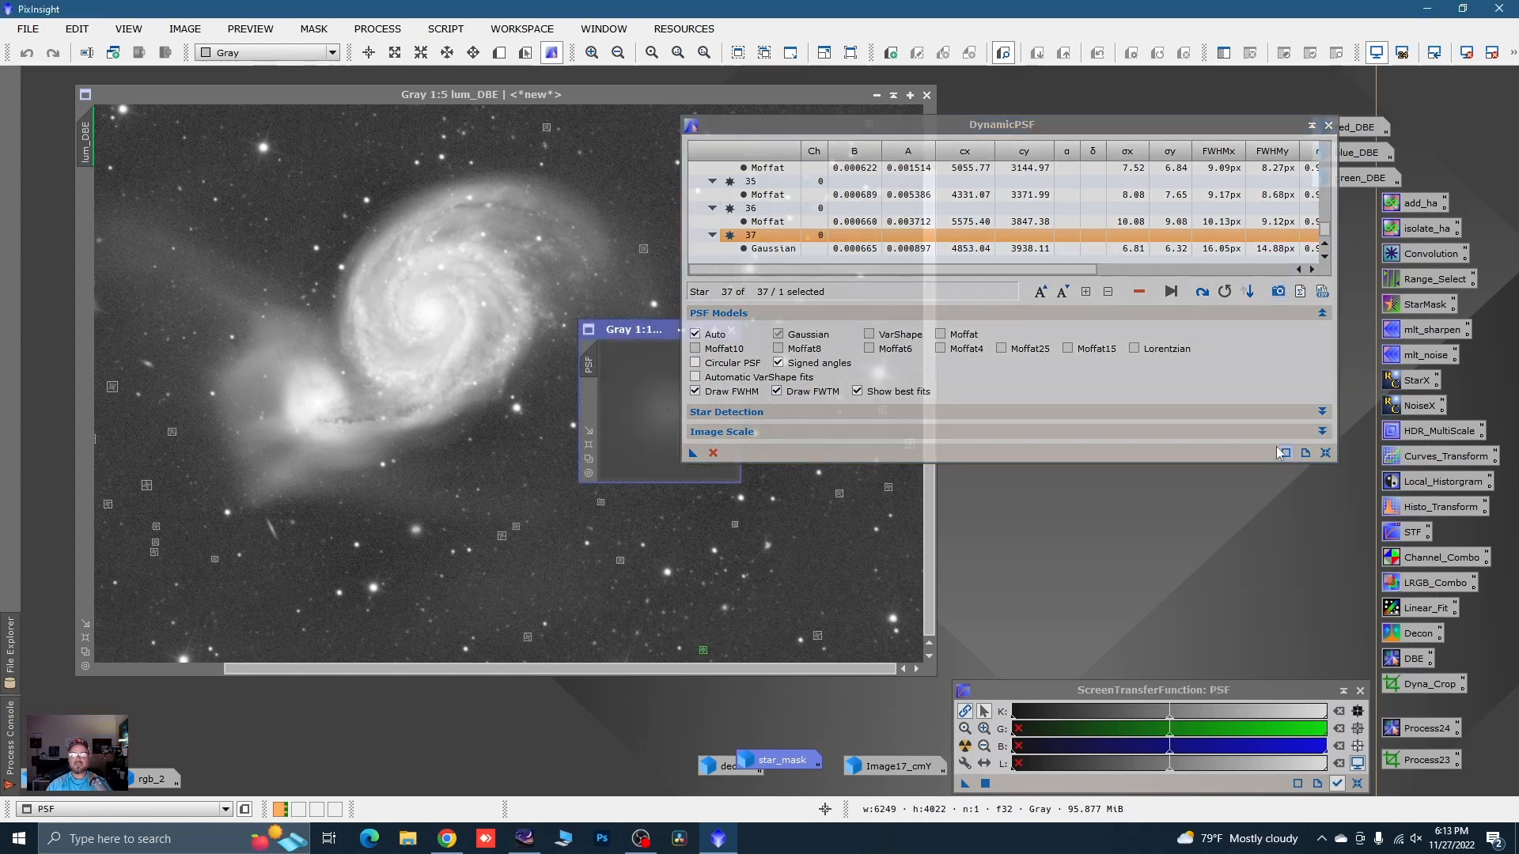
click(1328, 125)
click(741, 445)
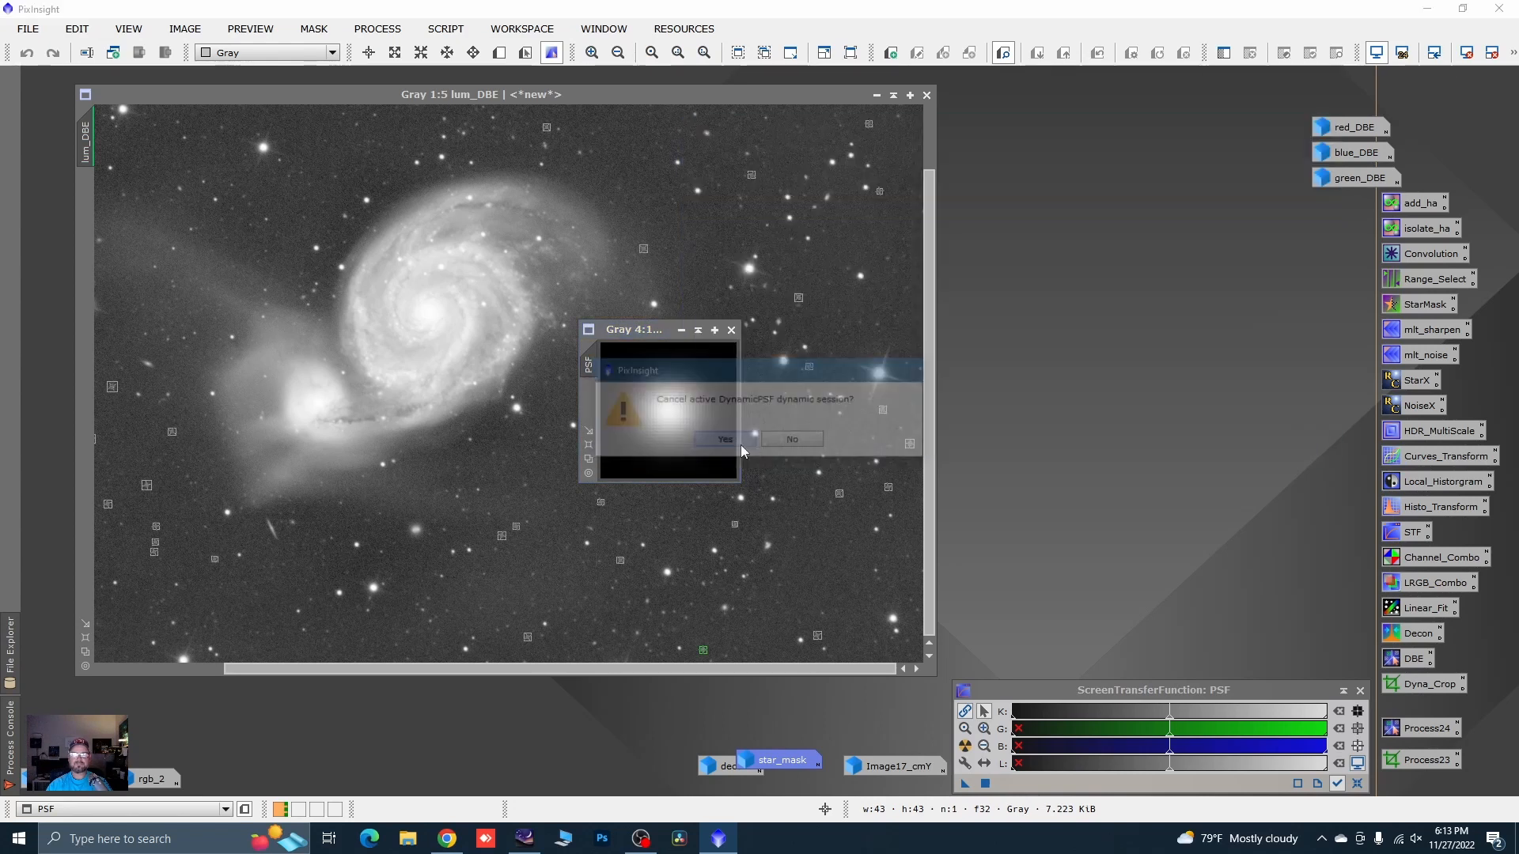
- Shade the PSF image window and place it below lum_DBE, beside the decon icon
click(643, 331)
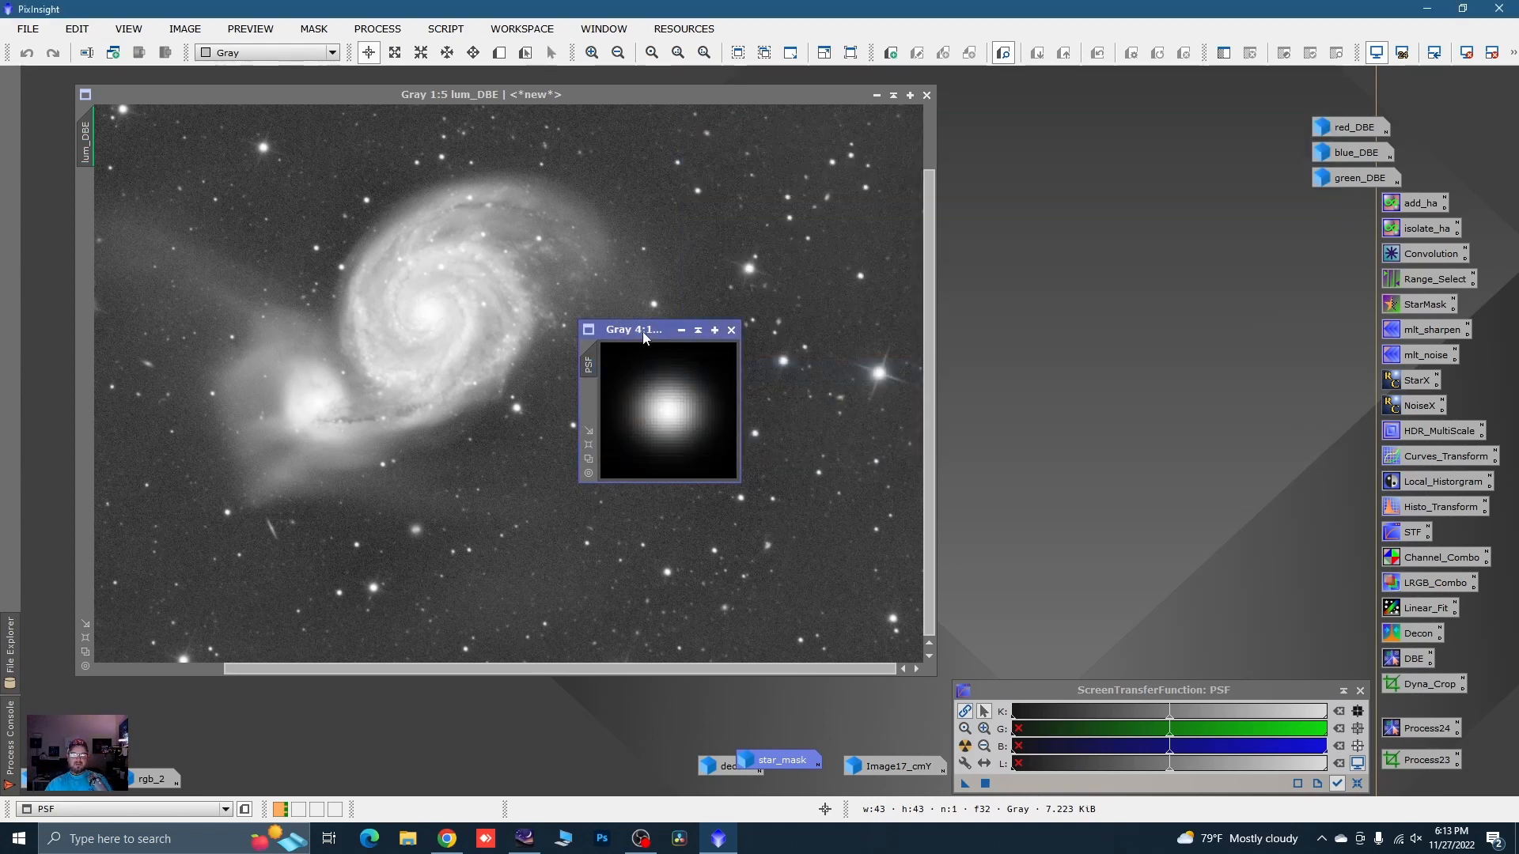
drag(645, 337, 685, 469)
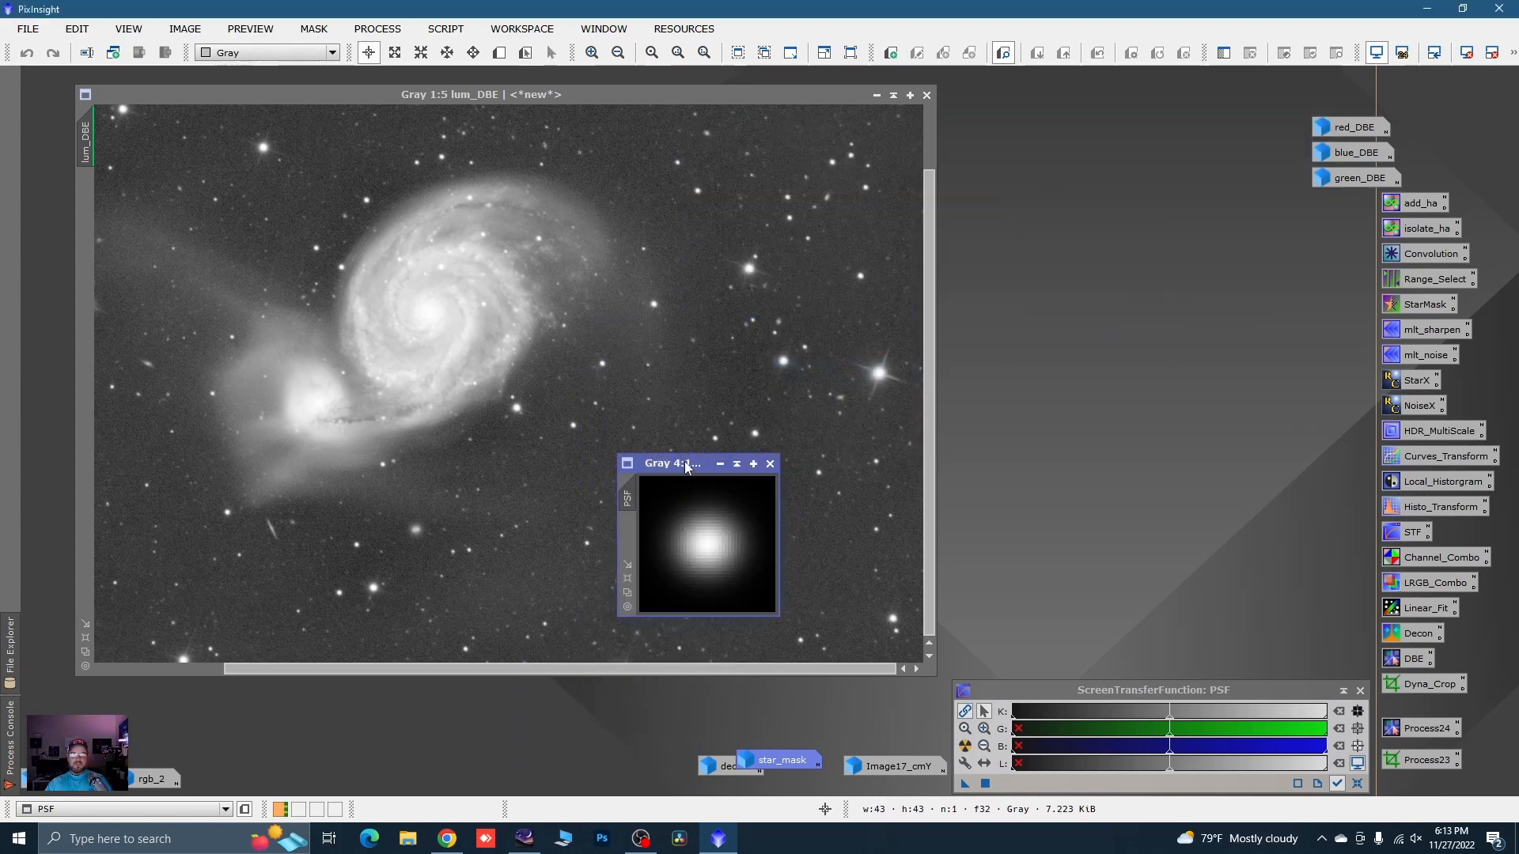
click(735, 465)
drag(655, 538, 539, 765)
- Separate the star_mask icon from the decon icon and reopen the decon image over lum_DBE
scroll(607, 323, down, 3)
scroll(606, 323, up, 1)
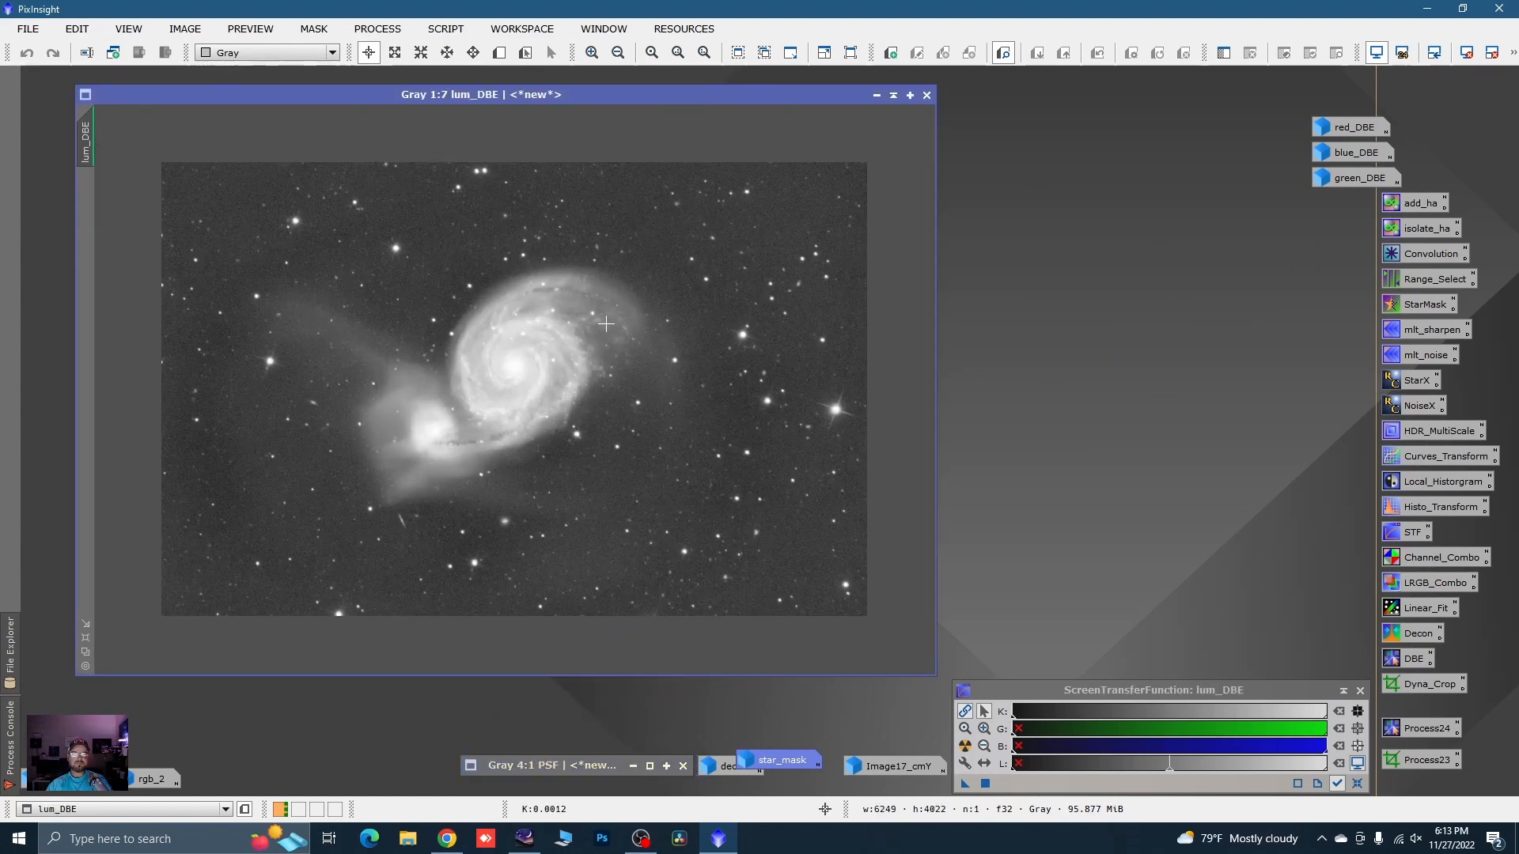
drag(760, 767, 804, 748)
click(743, 767)
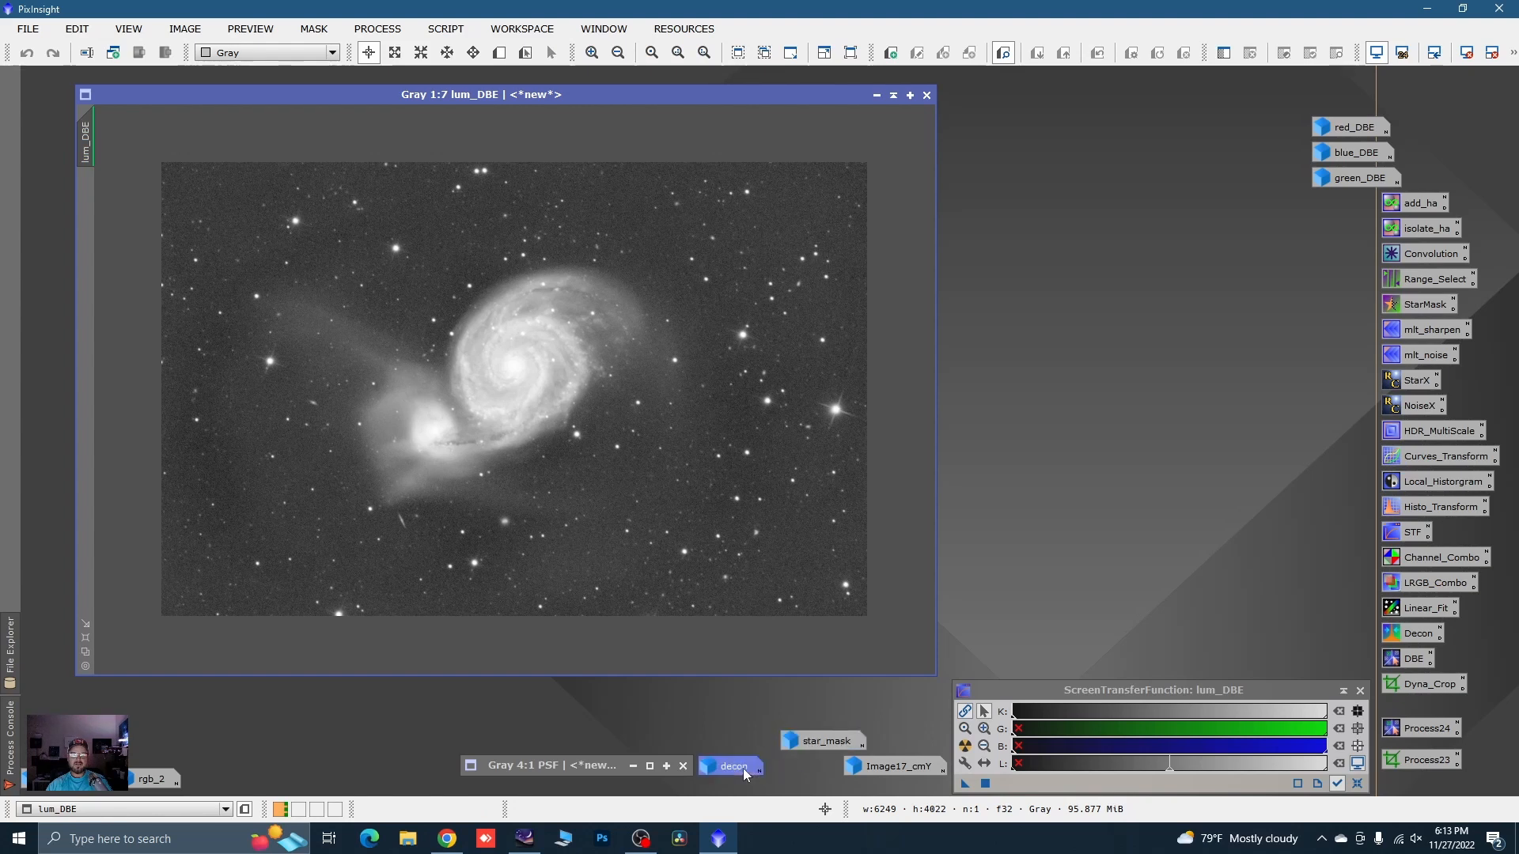
double_click(743, 768)
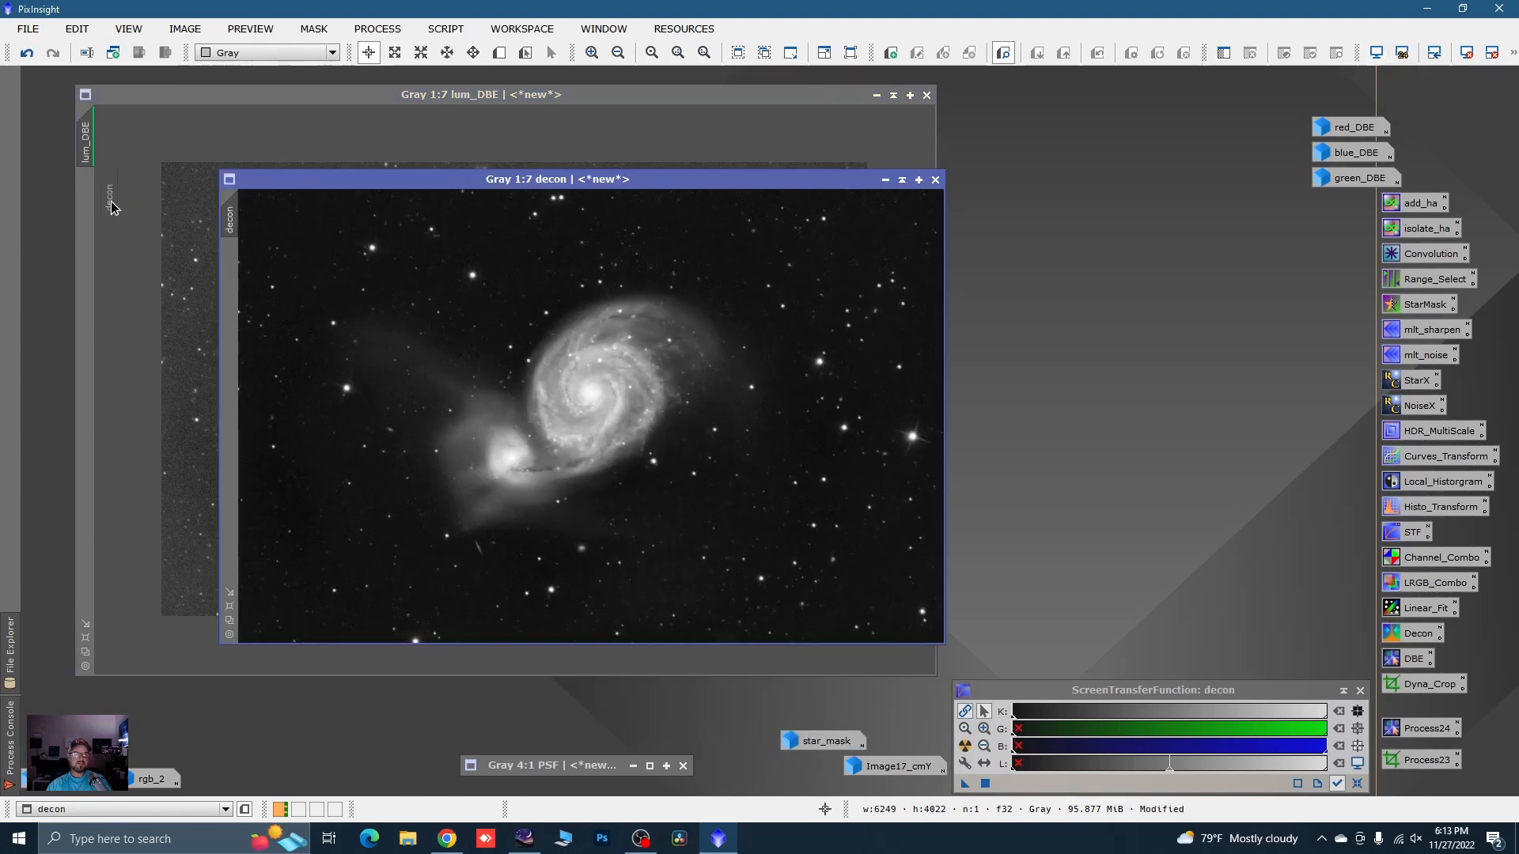
- Apply the decon image as a mask on lum_DBE and tidy away the decon window and star_mask icon below it
drag(111, 207, 87, 204)
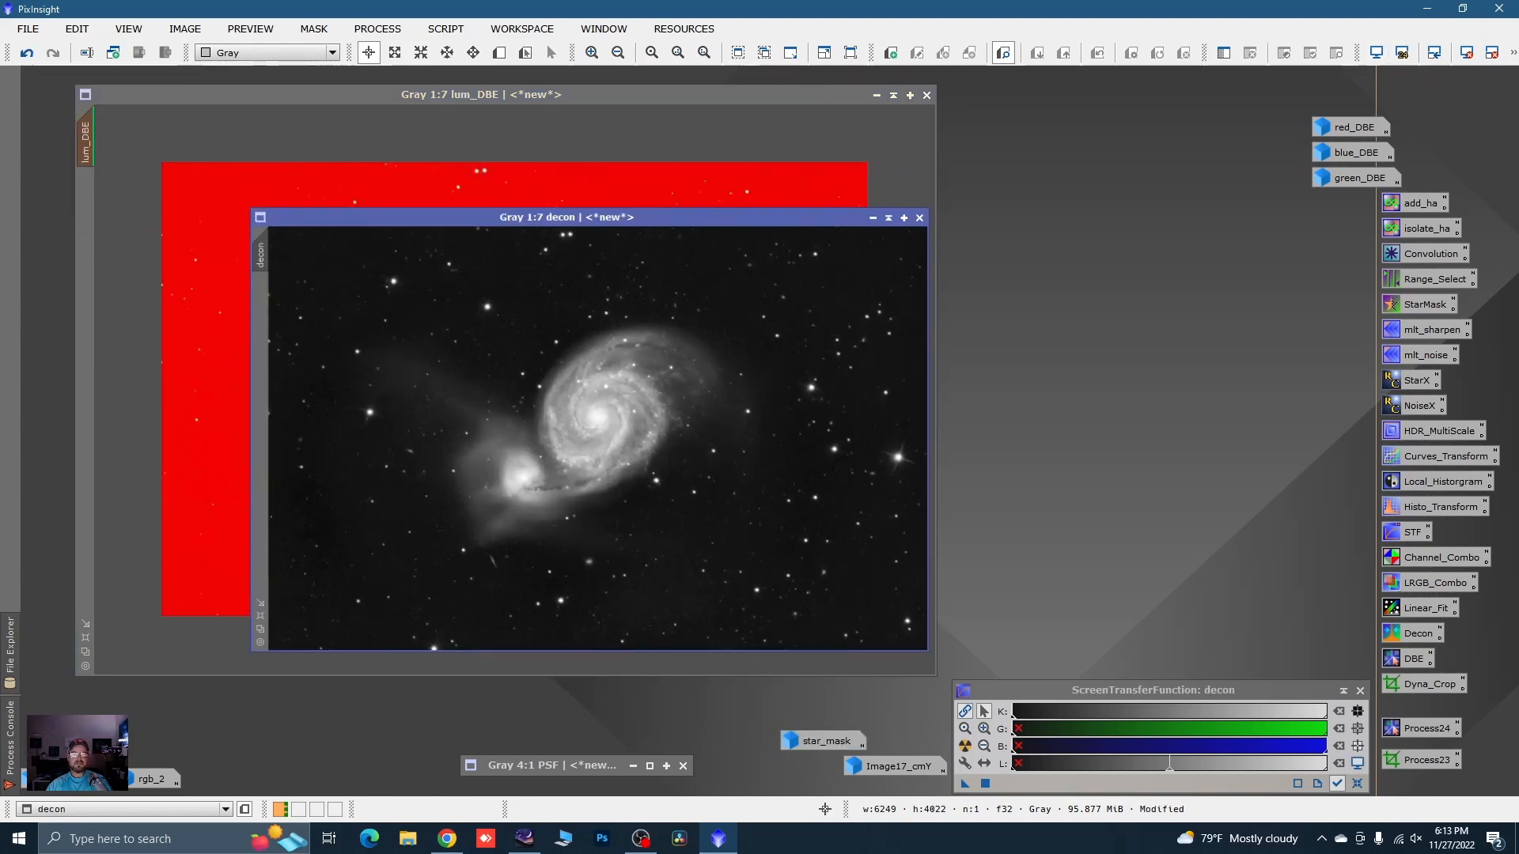
click(885, 180)
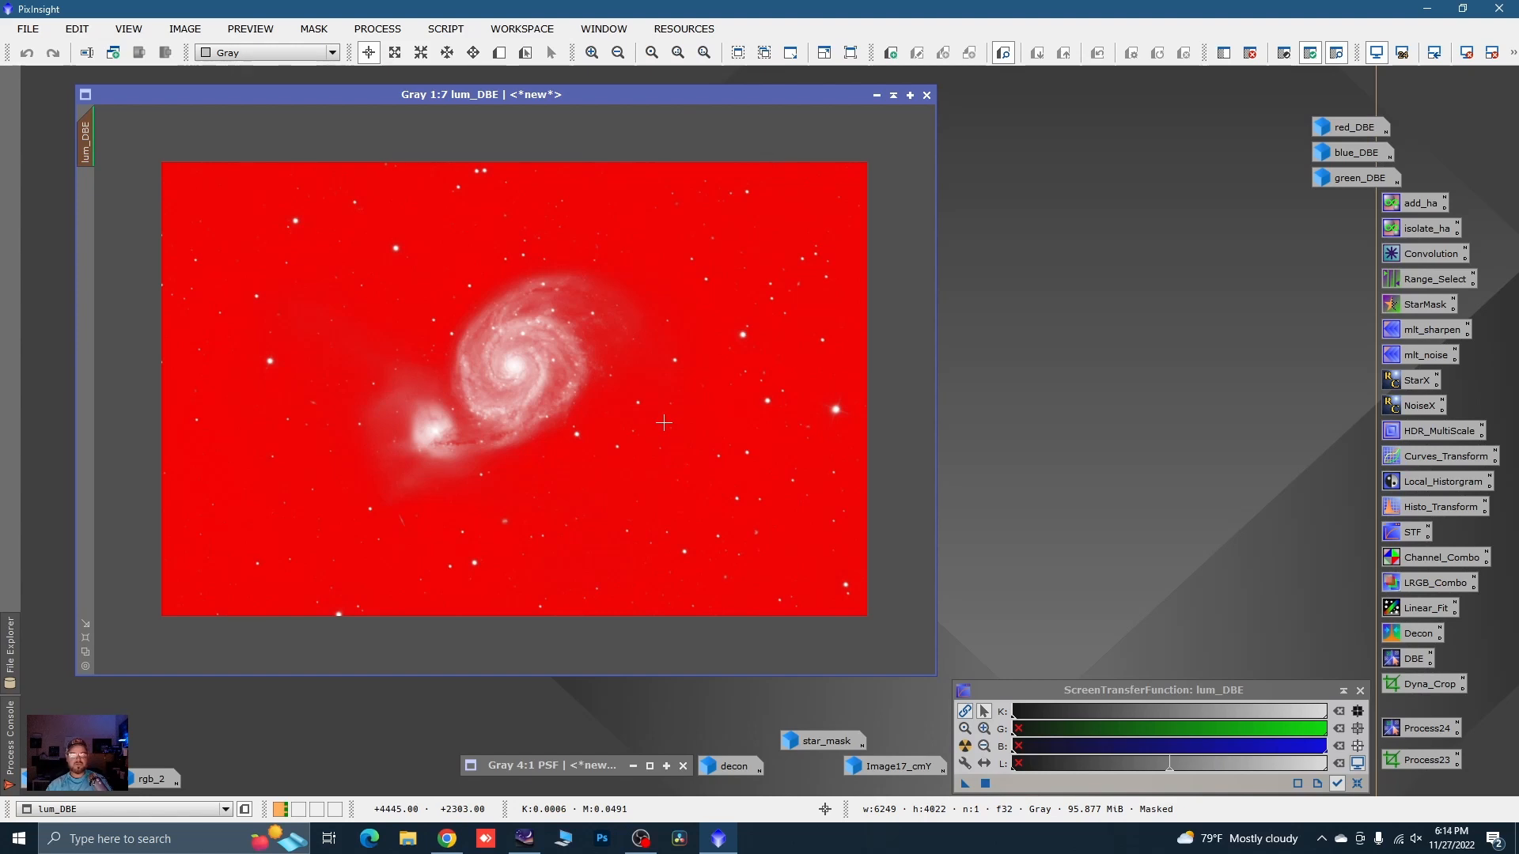
drag(823, 746, 870, 749)
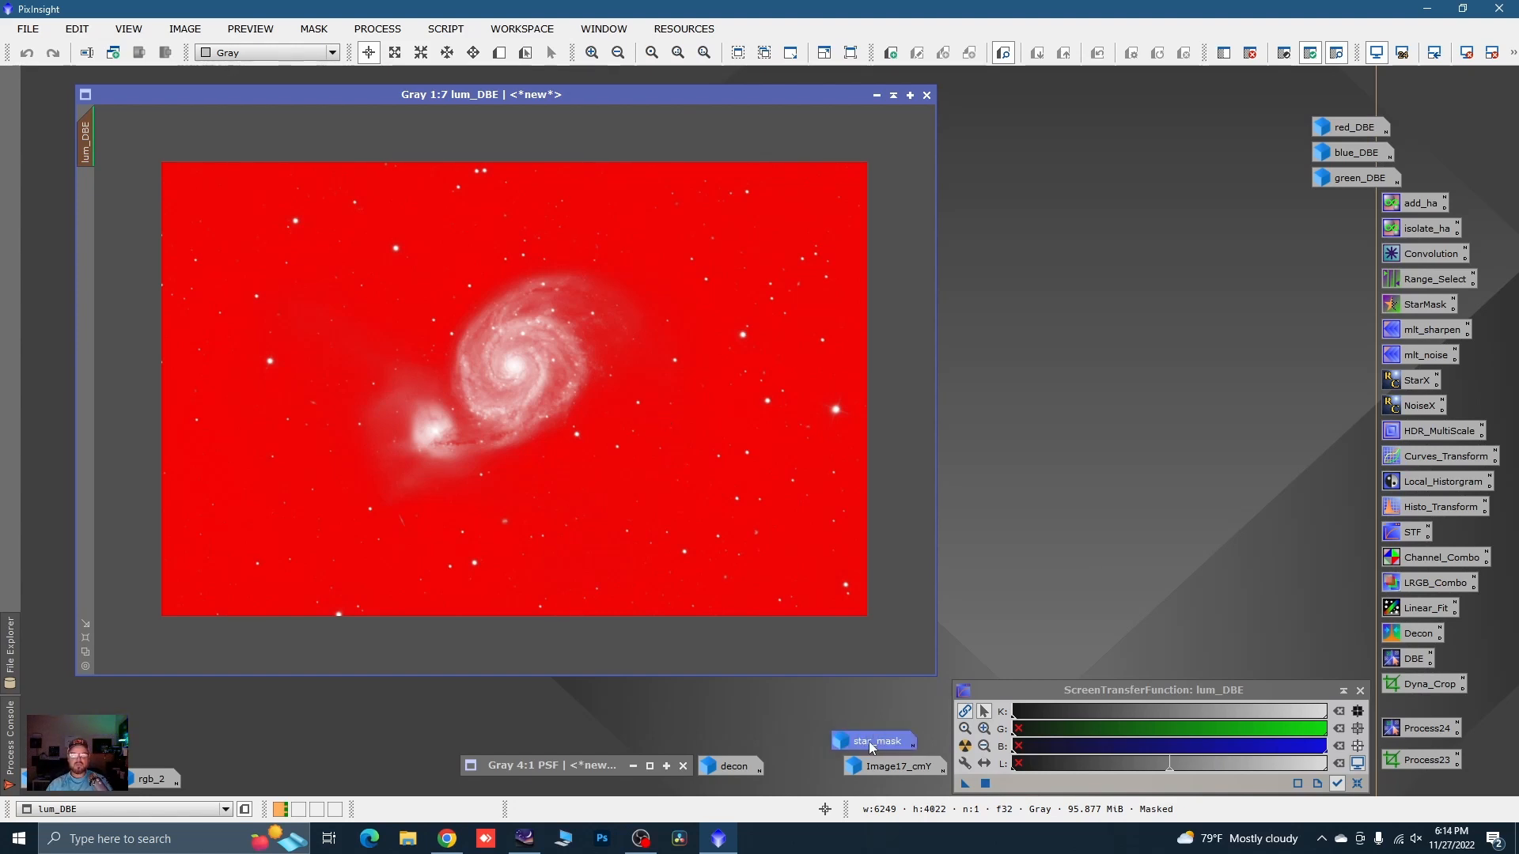
- Open the saved Deconvolution process and choose the PSF image as its external PSF
mouse_move(711, 763)
double_click(1408, 641)
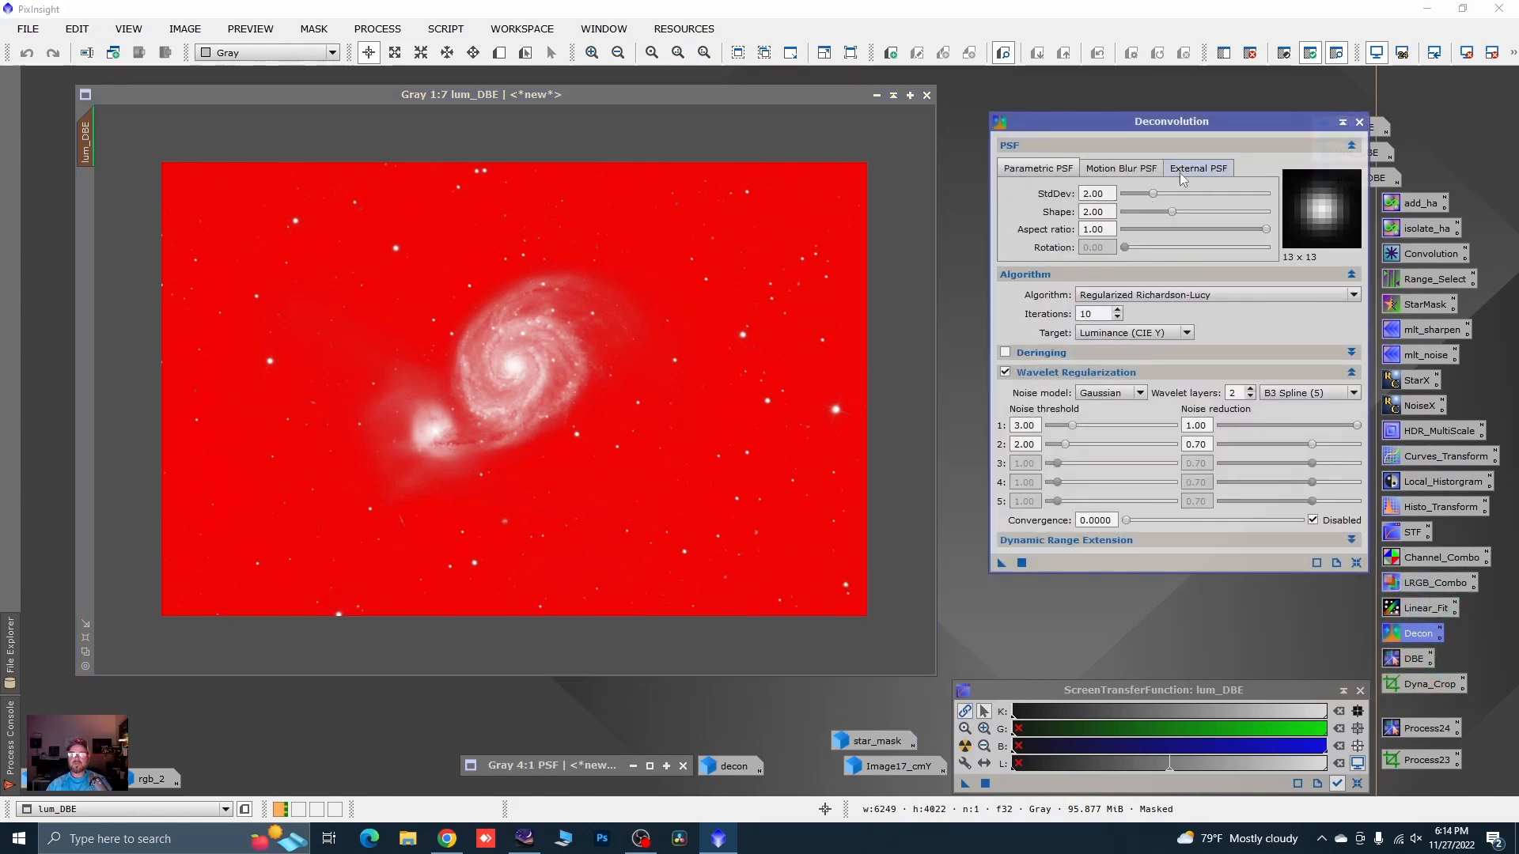
click(1194, 170)
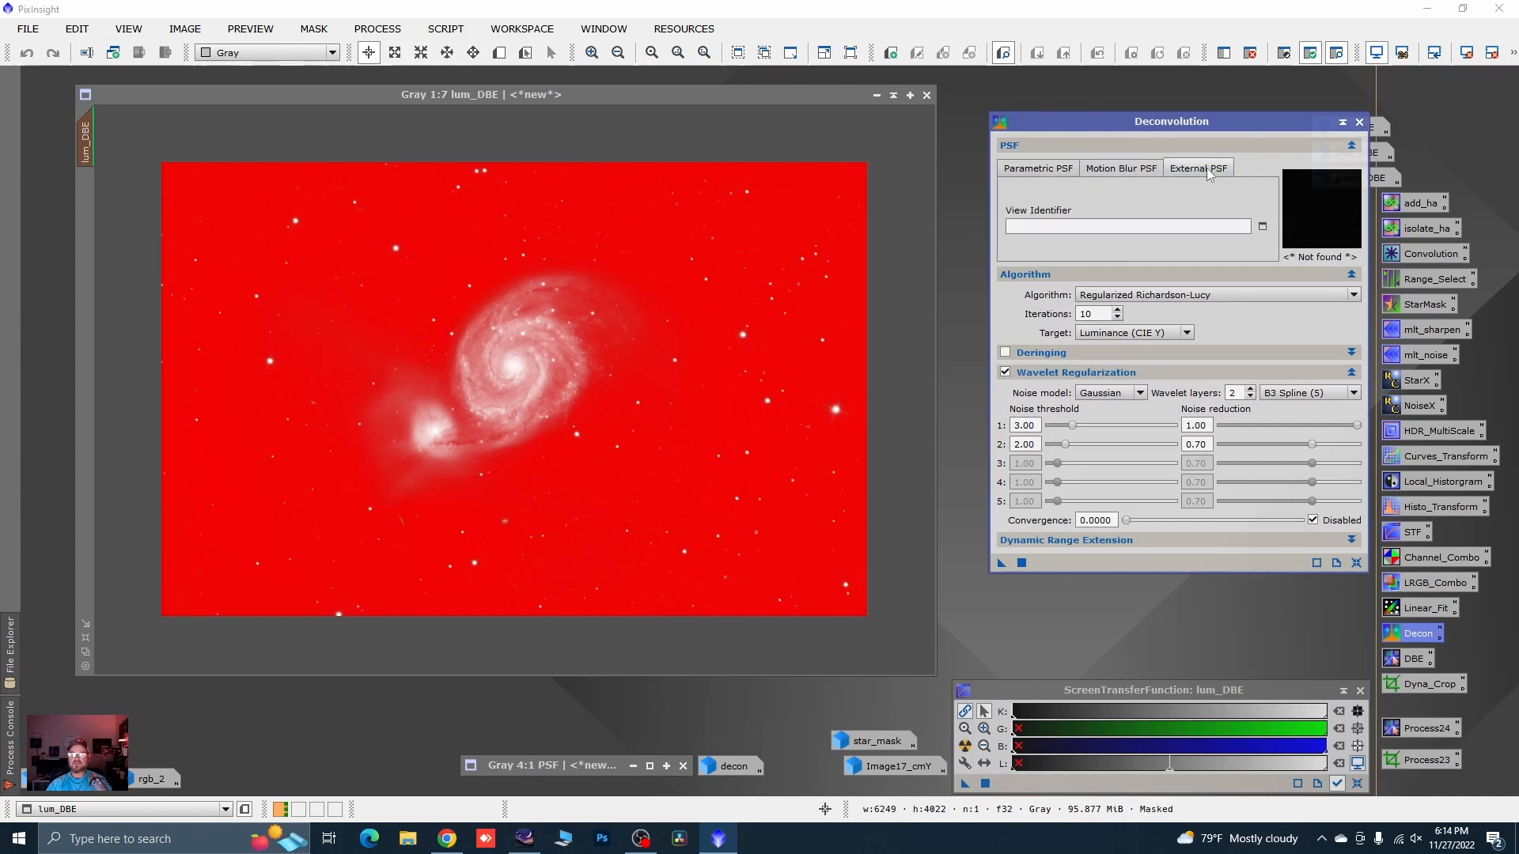
click(1263, 227)
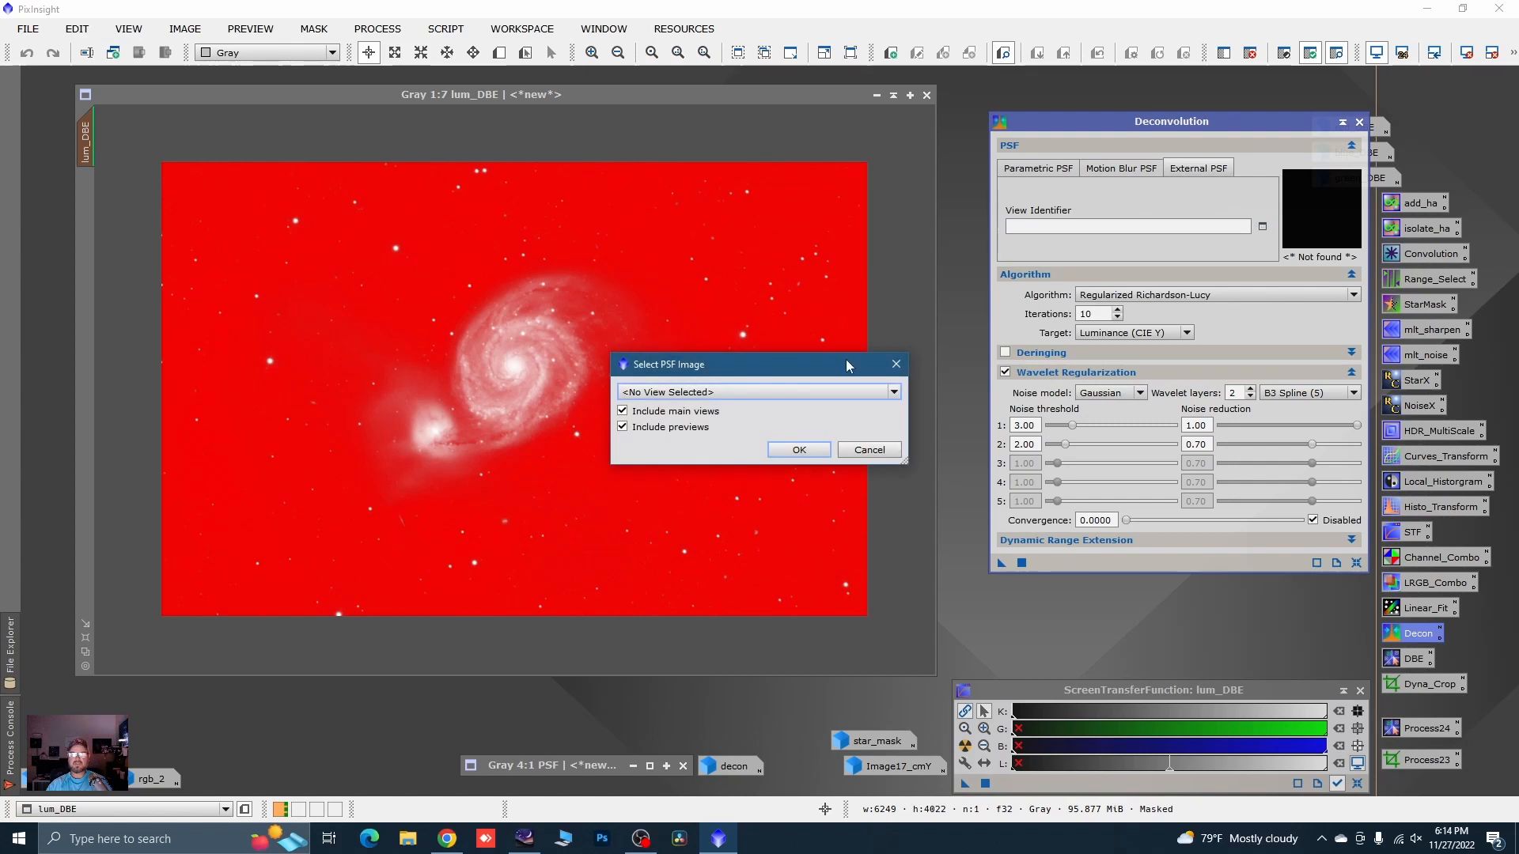
click(895, 394)
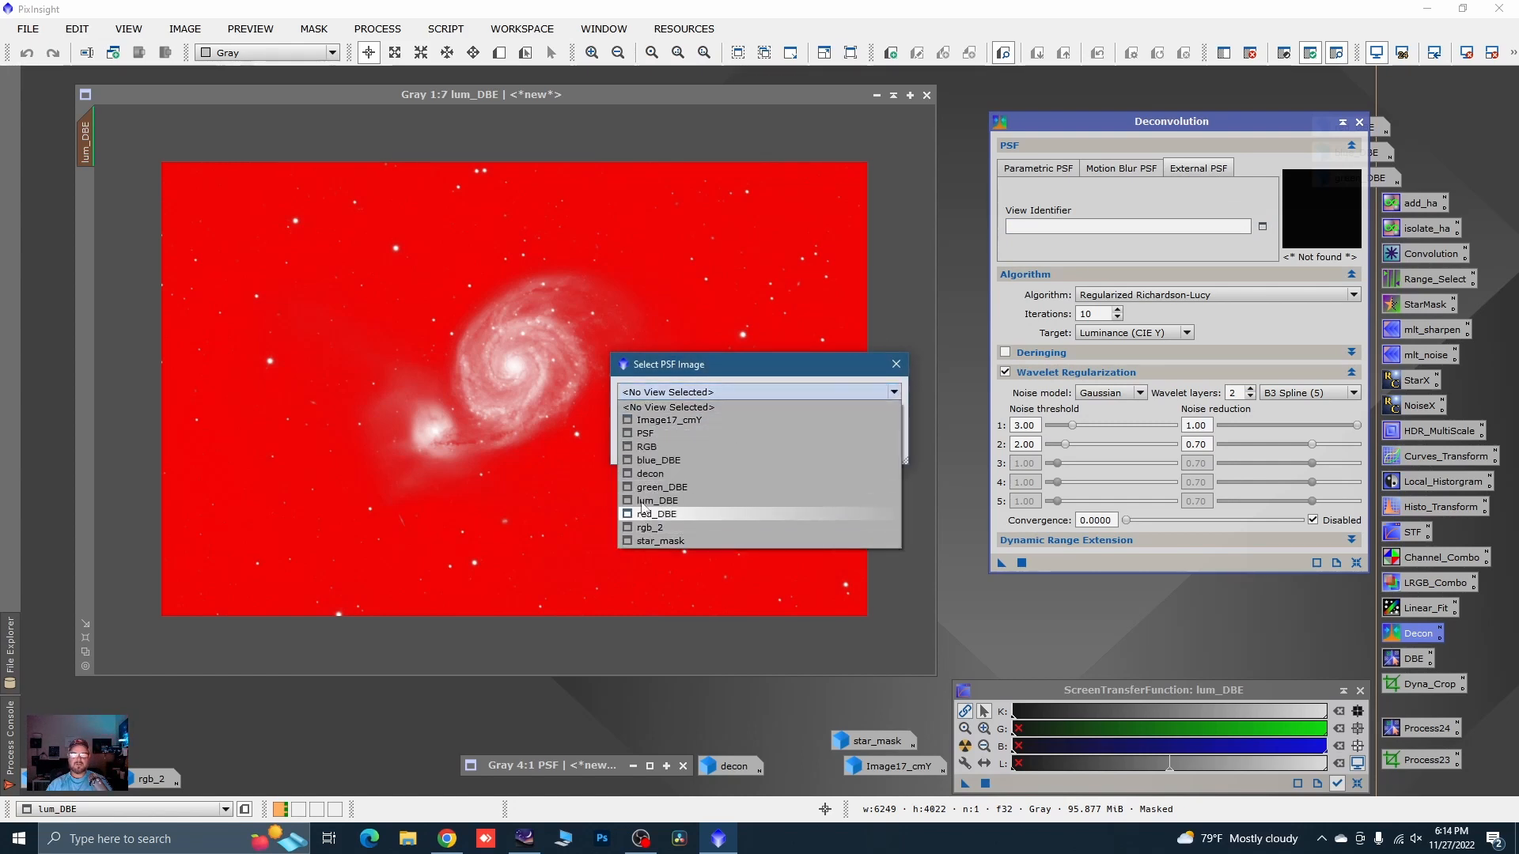
click(645, 434)
click(783, 445)
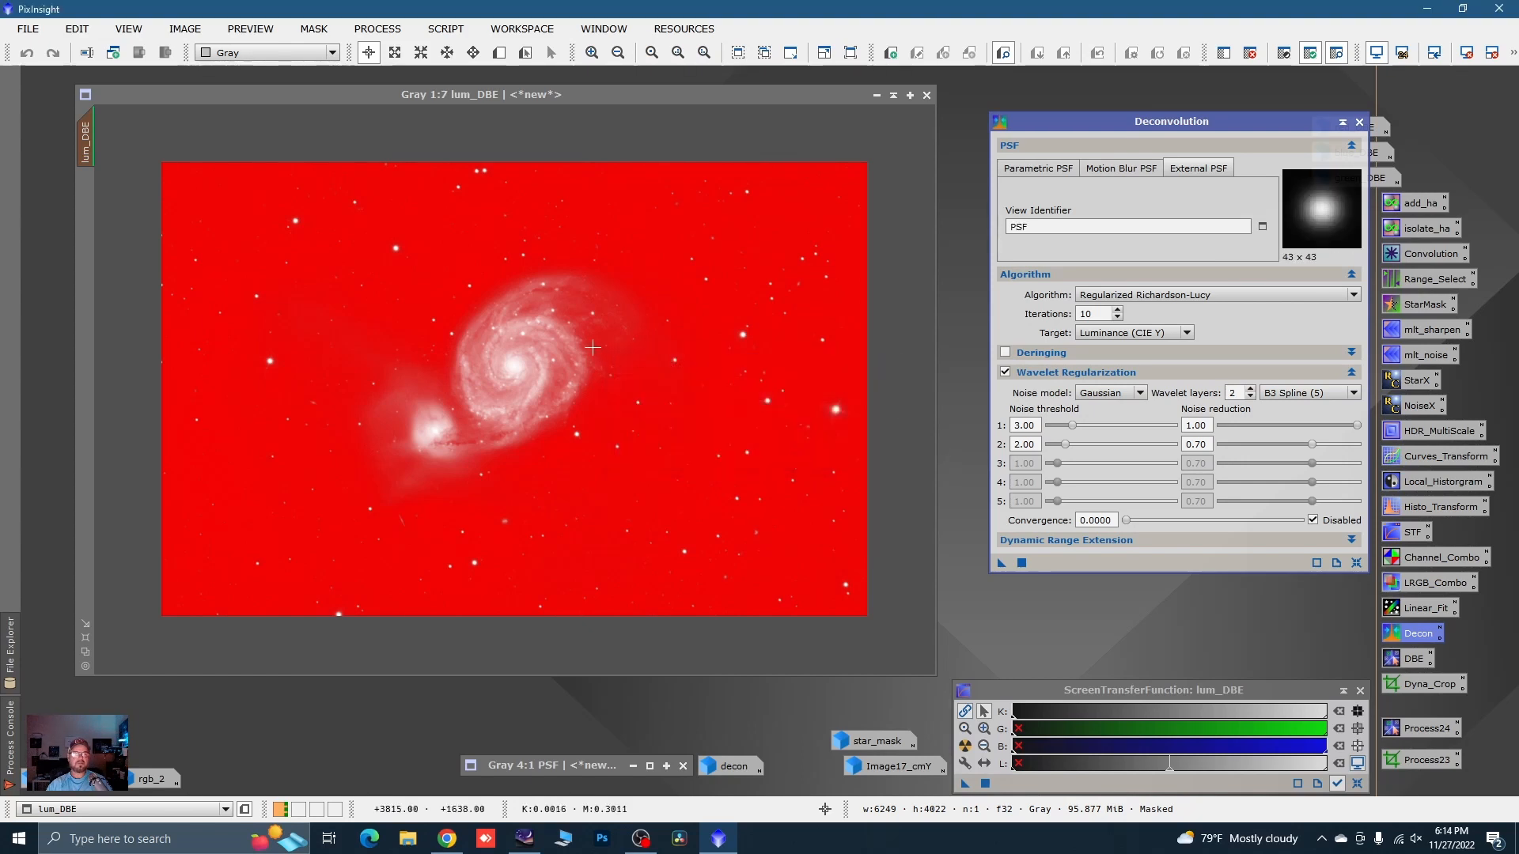
- Hide the red mask overlay on lum_DBE
right_click(456, 349)
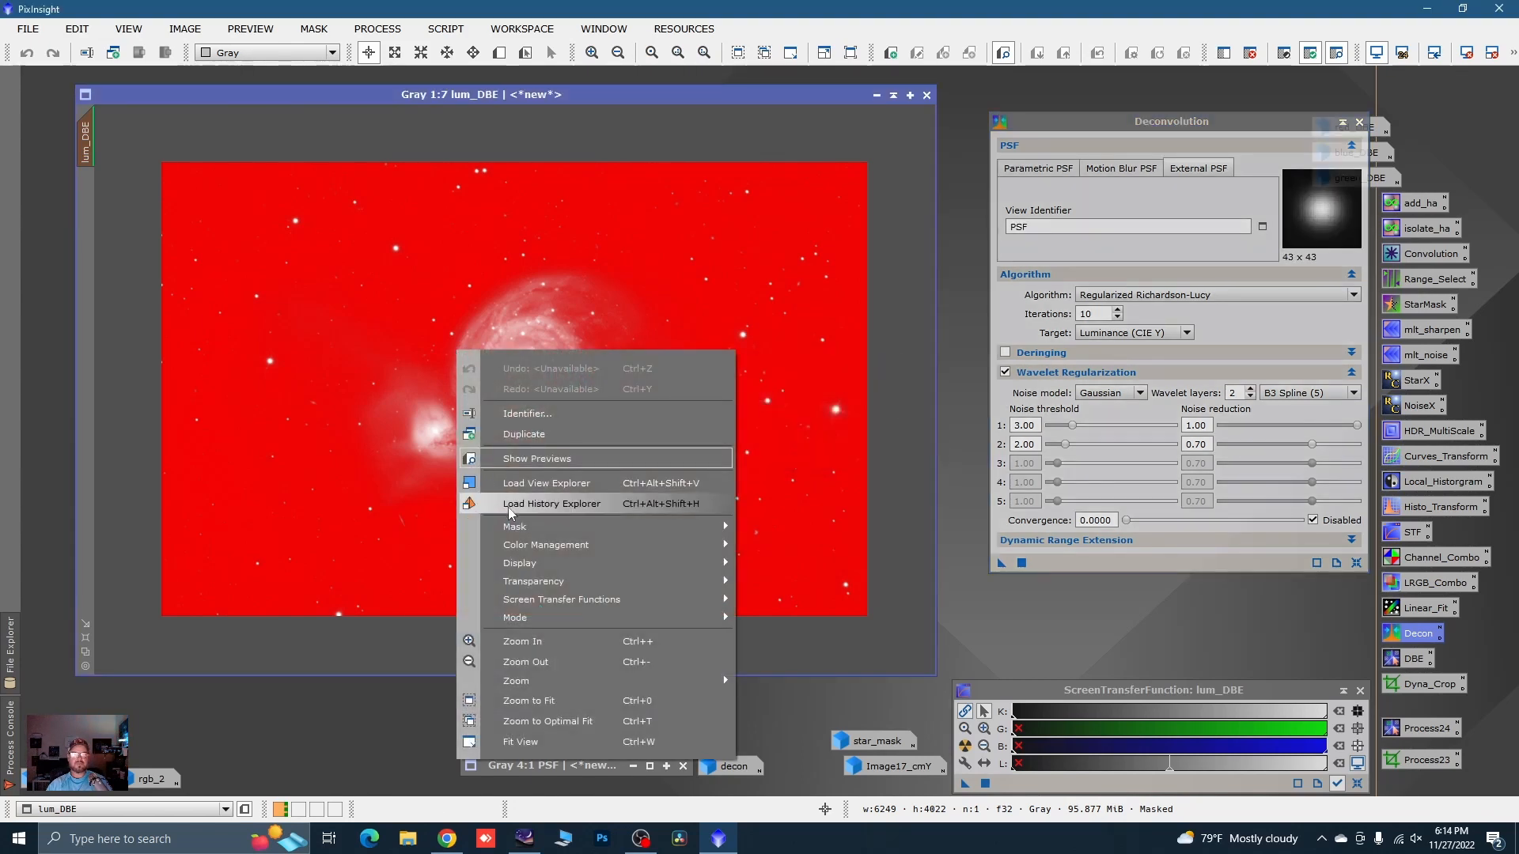
mouse_move(606, 526)
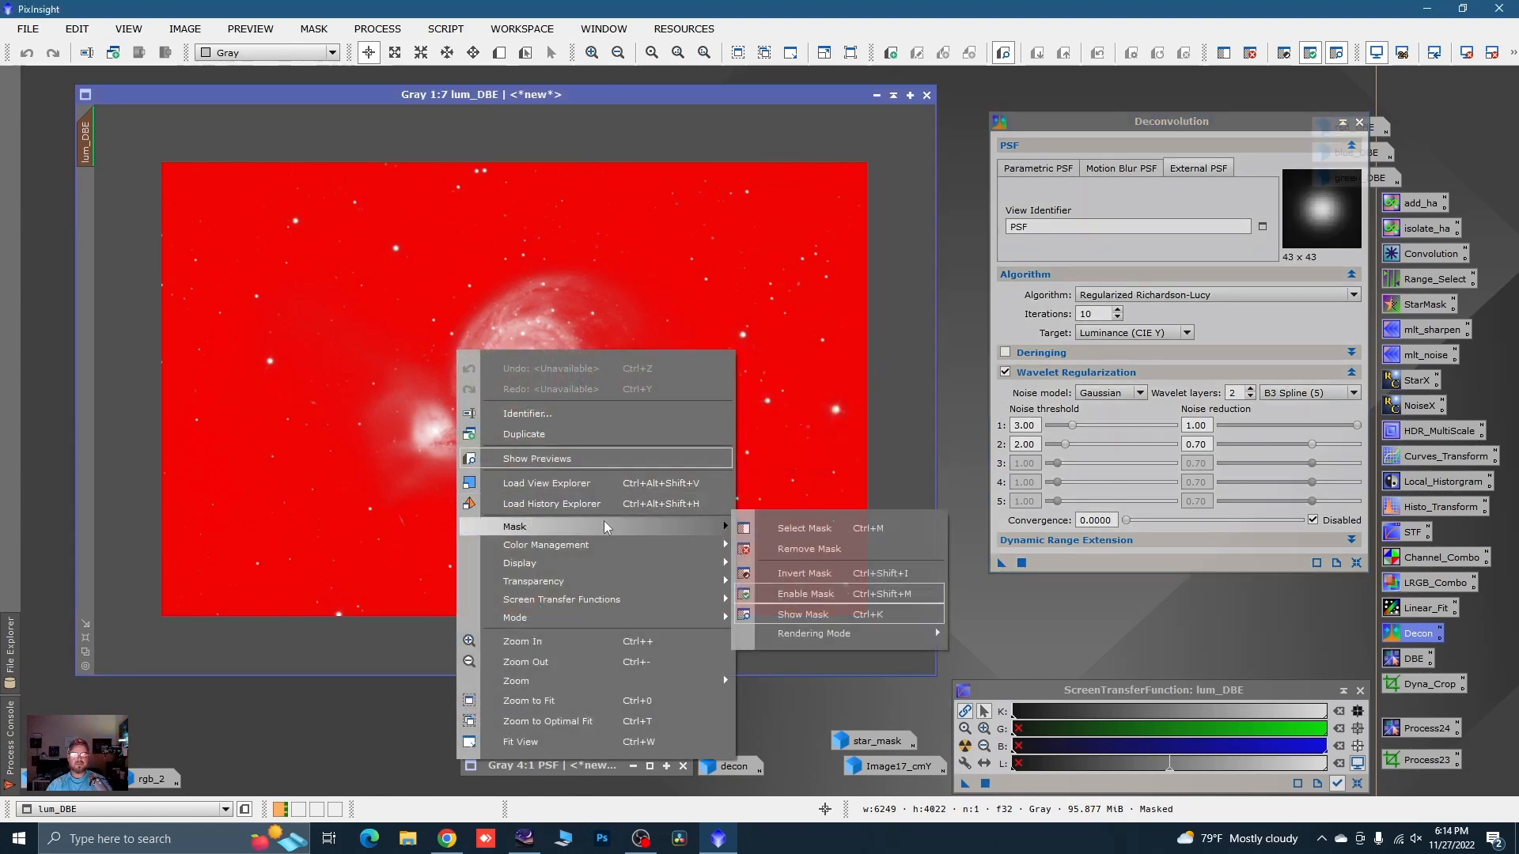
click(803, 614)
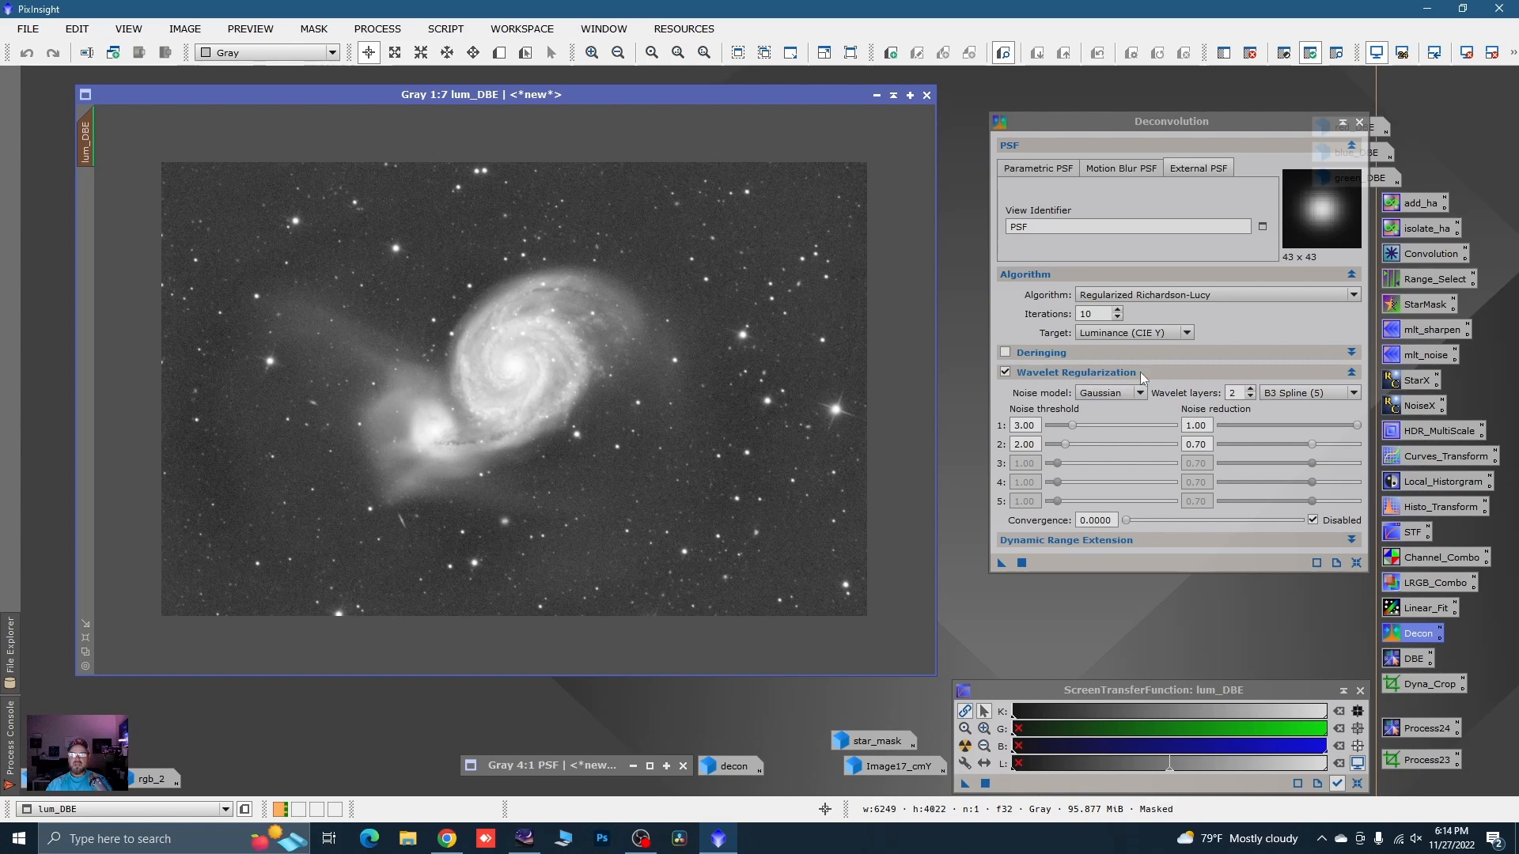
- Set wavelet regularization to 4 layers with noise thresholds of 10.4, 7.80, 5.20 and 3.40
click(1250, 389)
click(1251, 391)
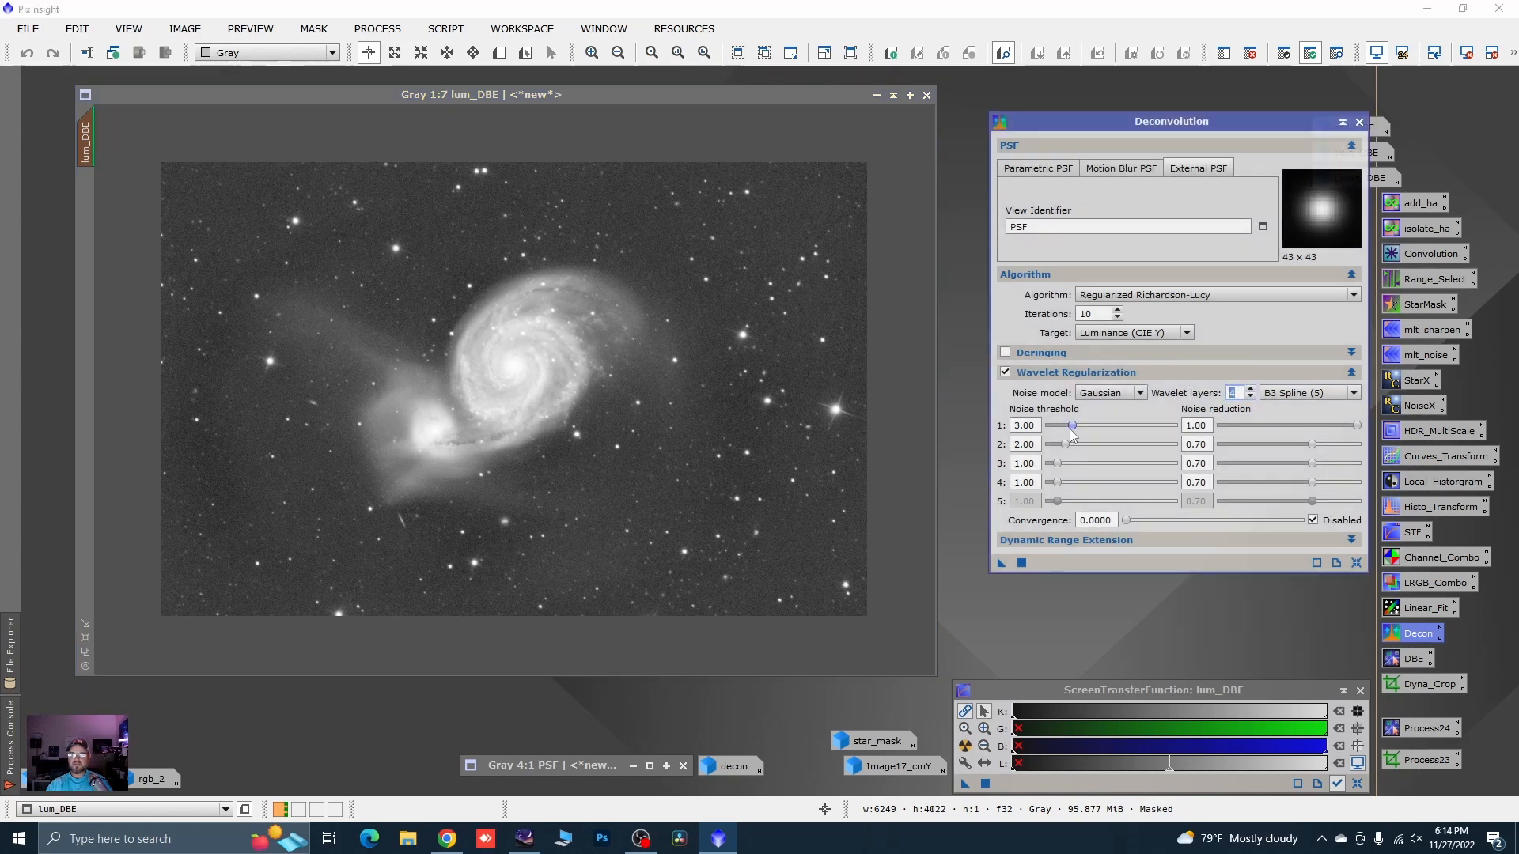
drag(1072, 428, 1075, 482)
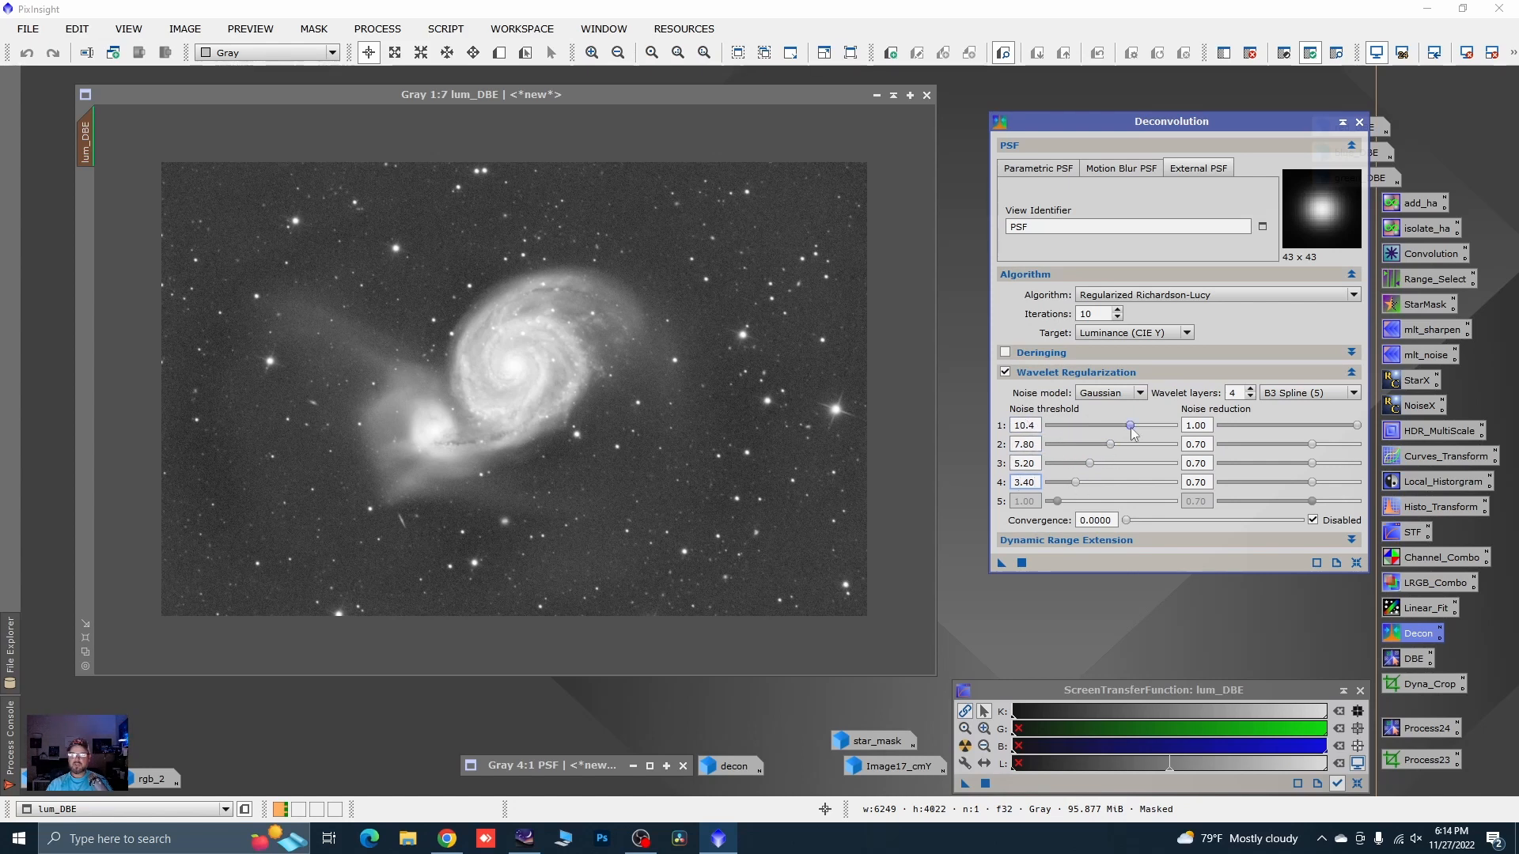
- Enable deringing in the deconvolution settings and set global dark to 0.0100
click(1352, 372)
click(1352, 353)
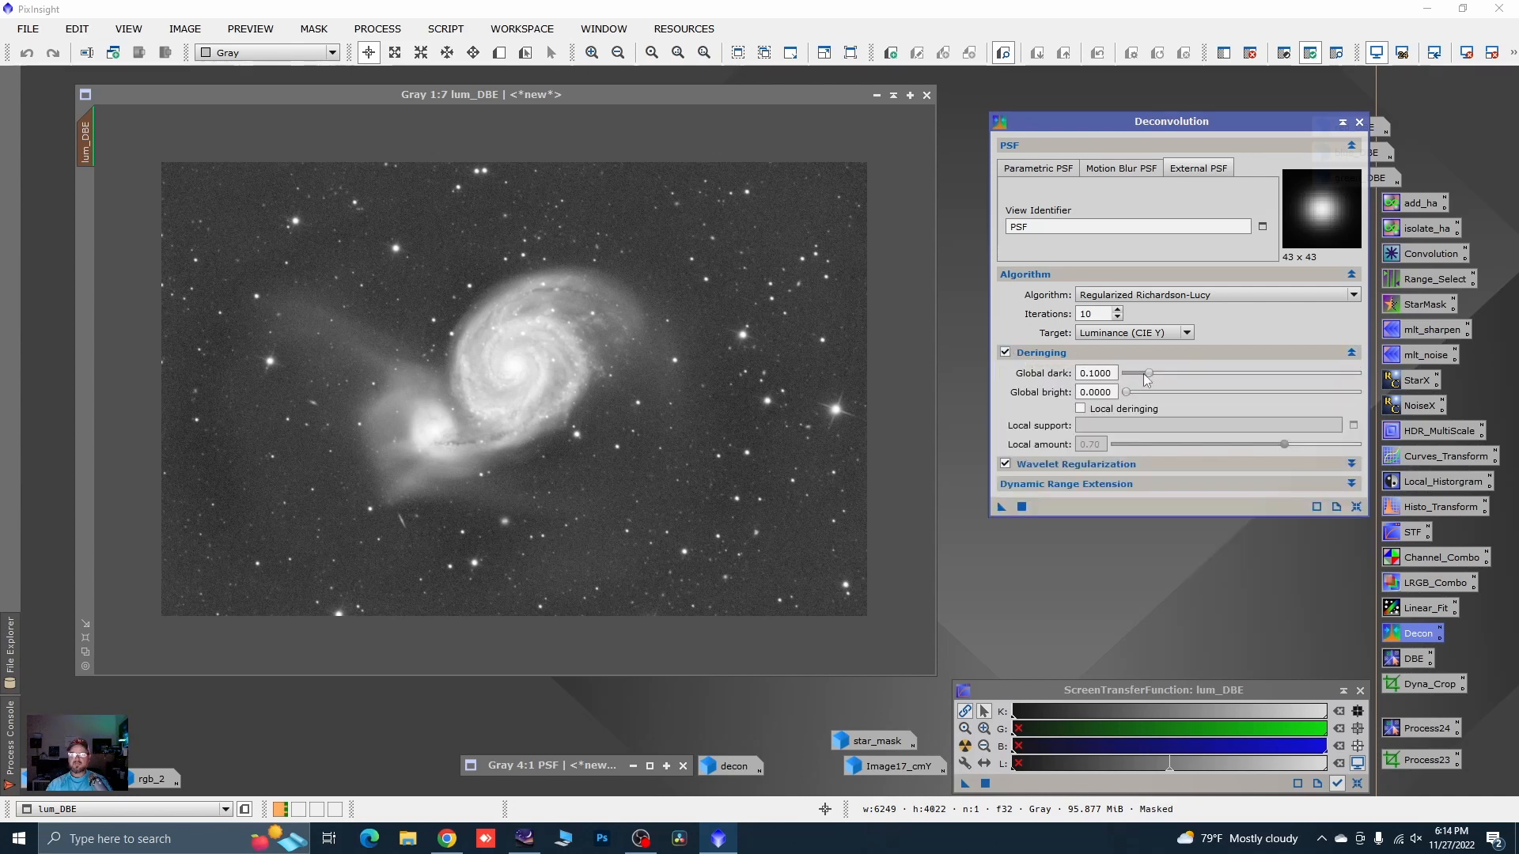
drag(1149, 374, 1129, 380)
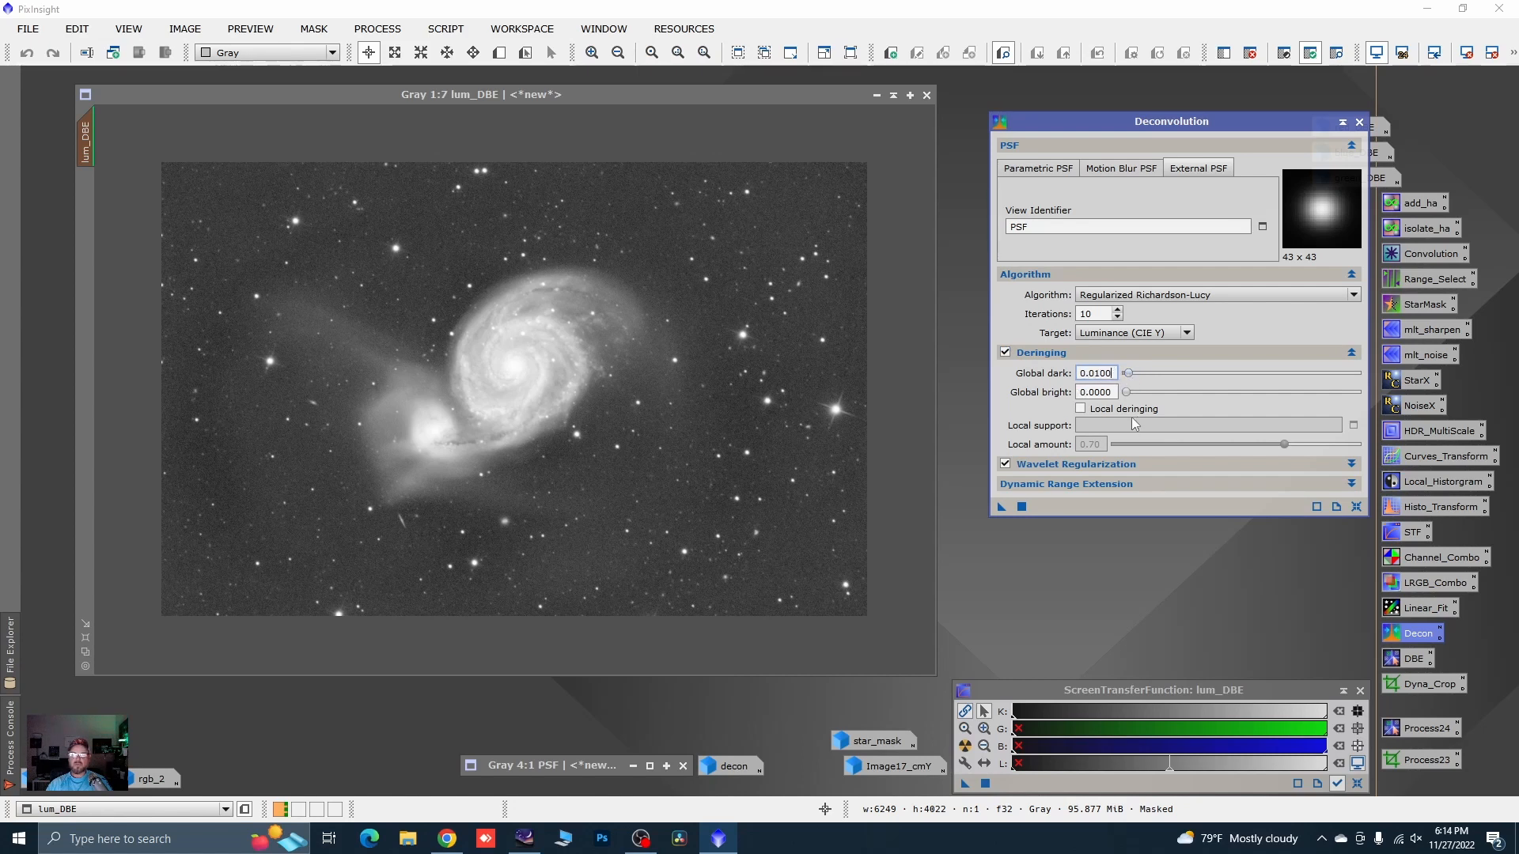
- Enable local deringing and choose star_mask as the local support image
click(1081, 409)
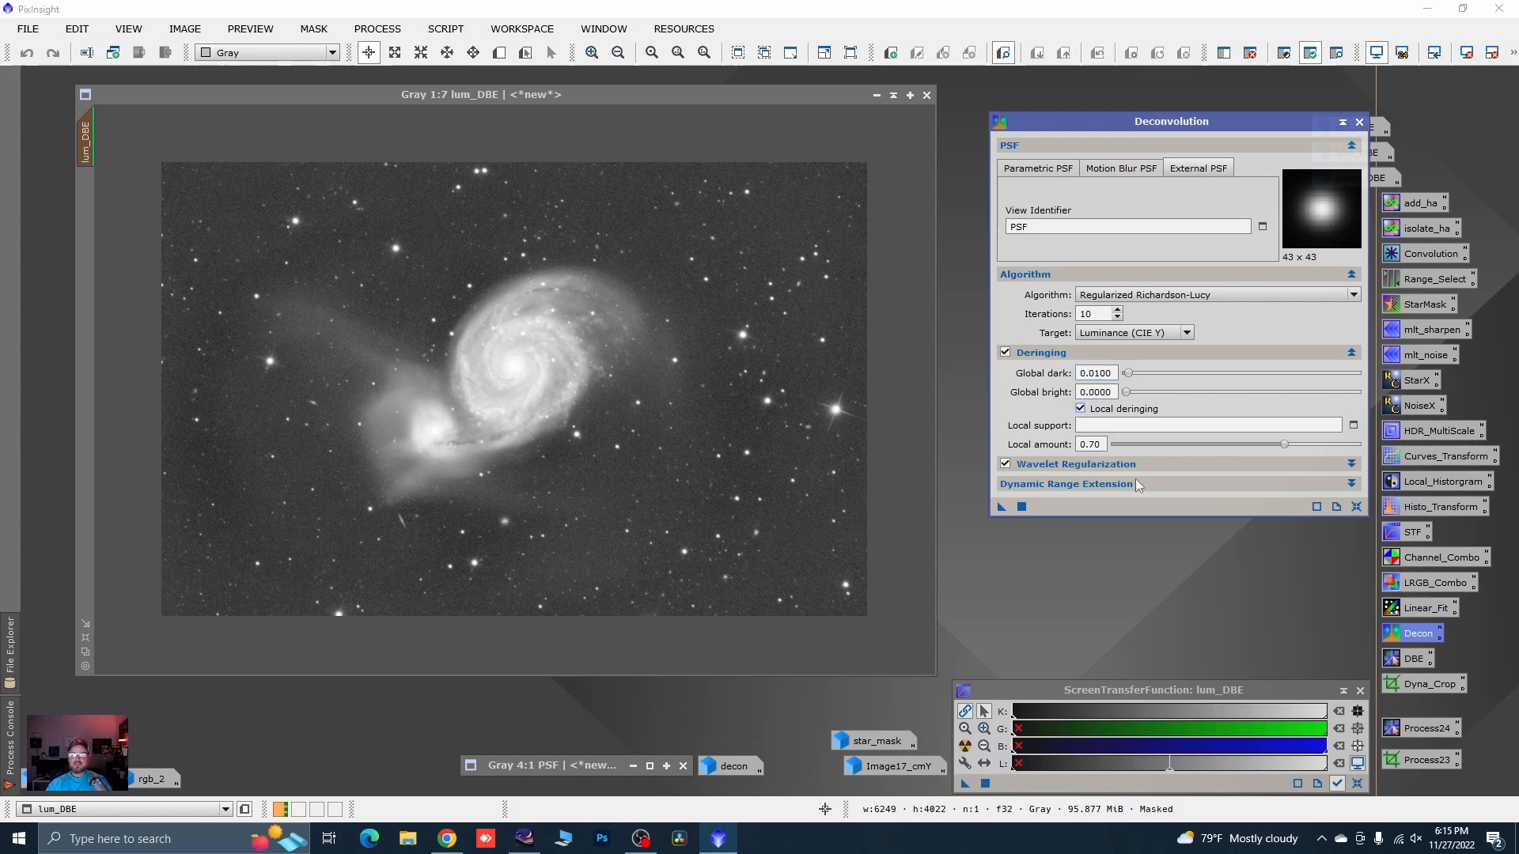
click(1353, 424)
click(895, 408)
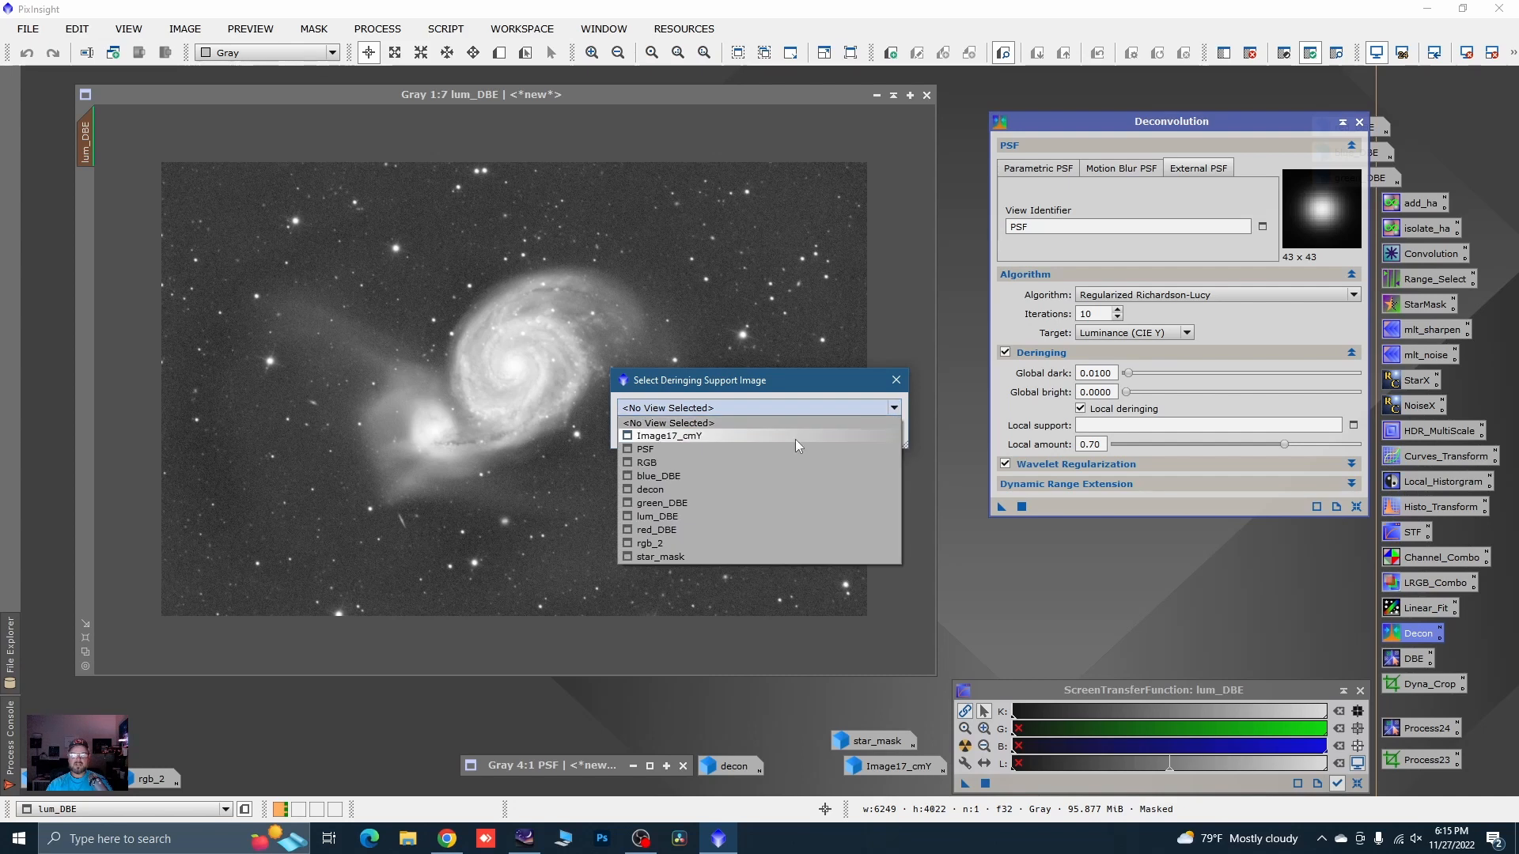
click(704, 556)
click(799, 434)
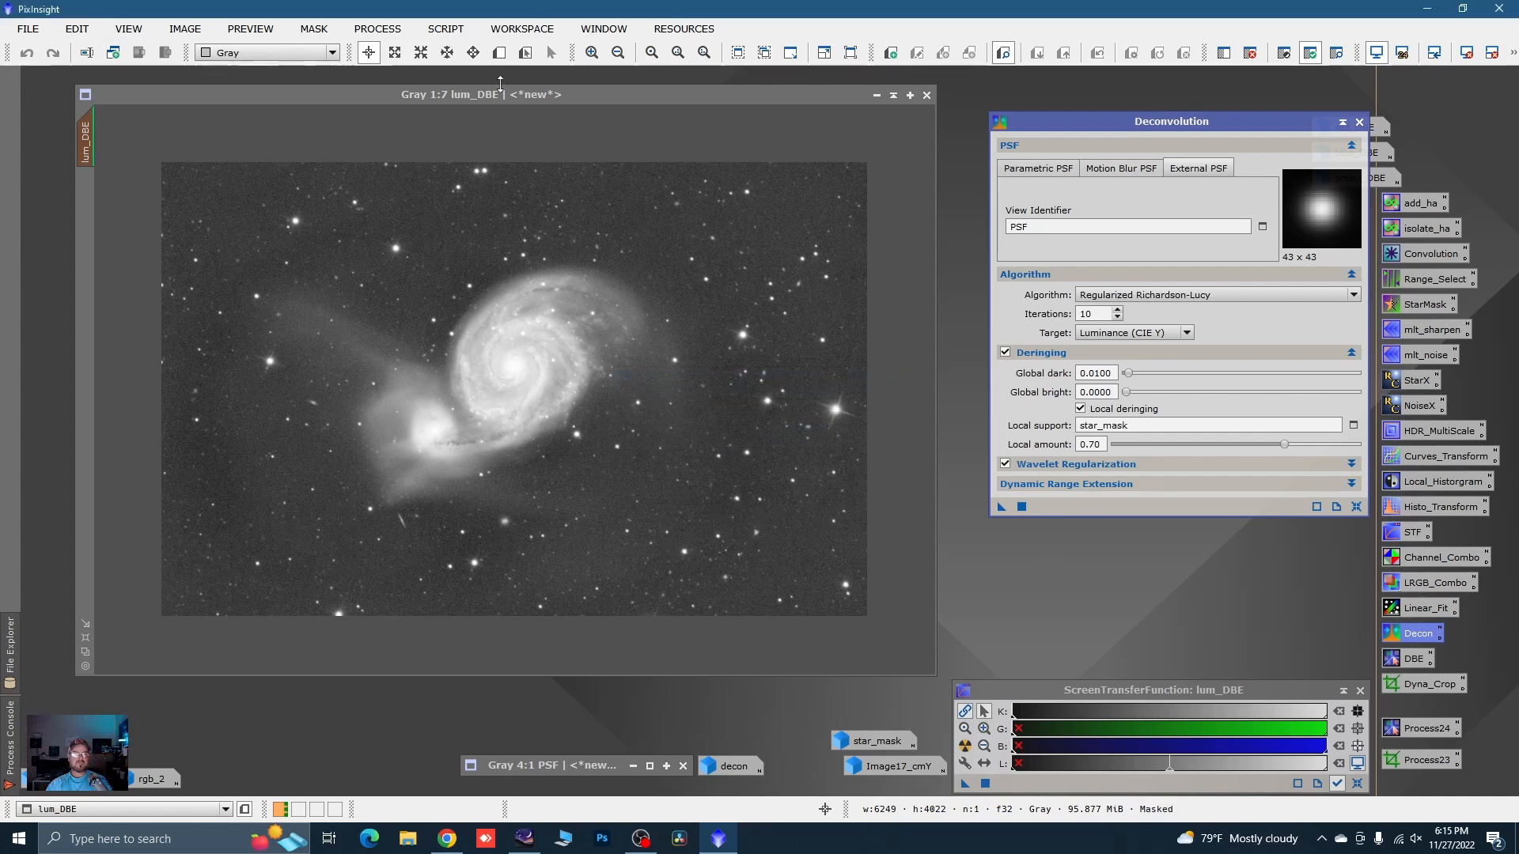
- Darken the on-screen stretch of lum_DBE by raising the midtones point of the linked channels in ScreenTransferFunction
click(499, 52)
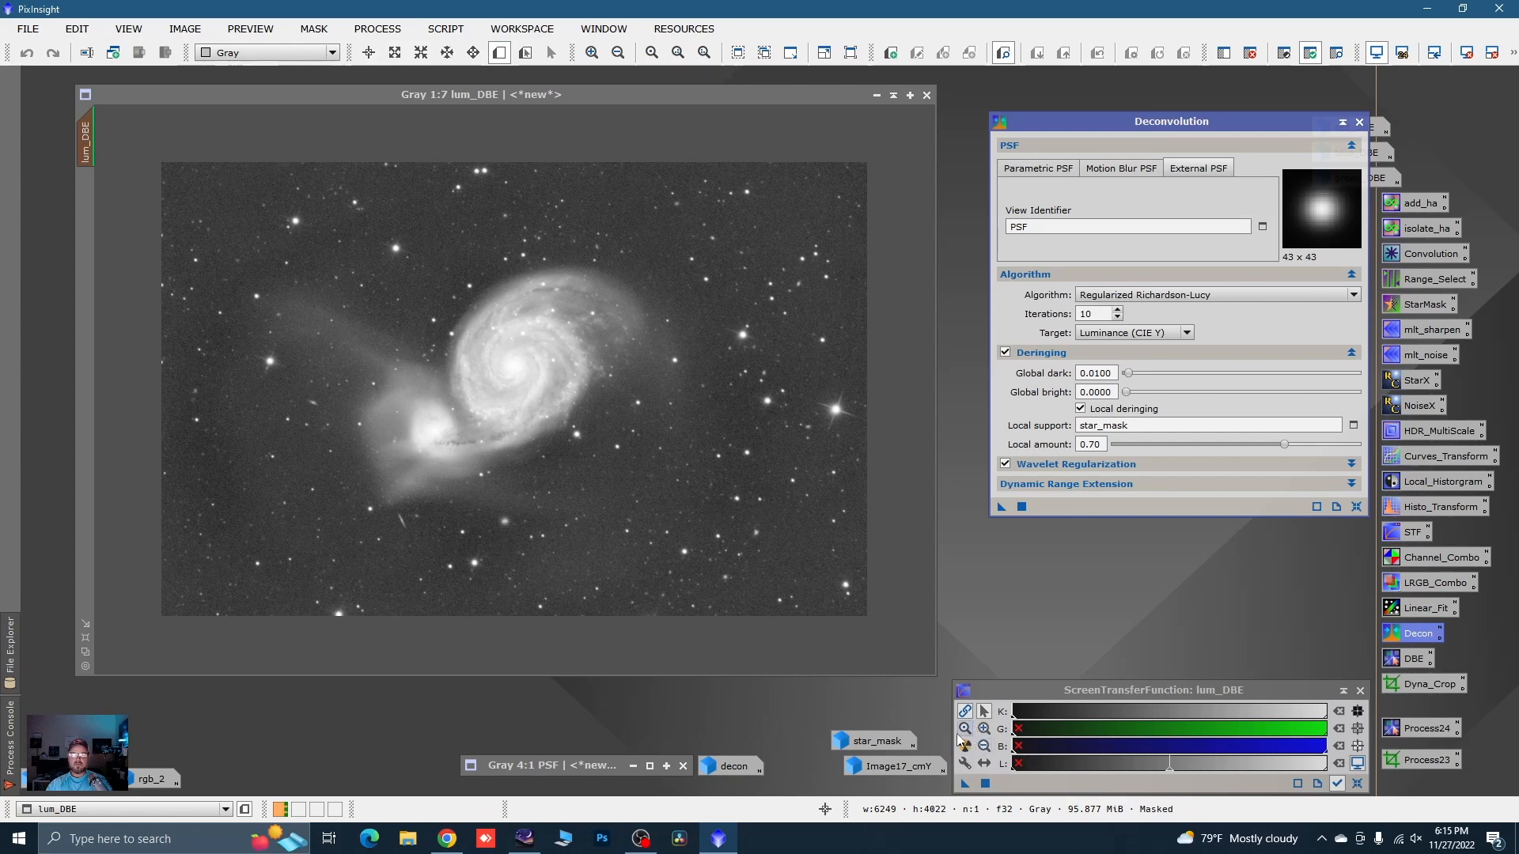
drag(950, 733, 495, 733)
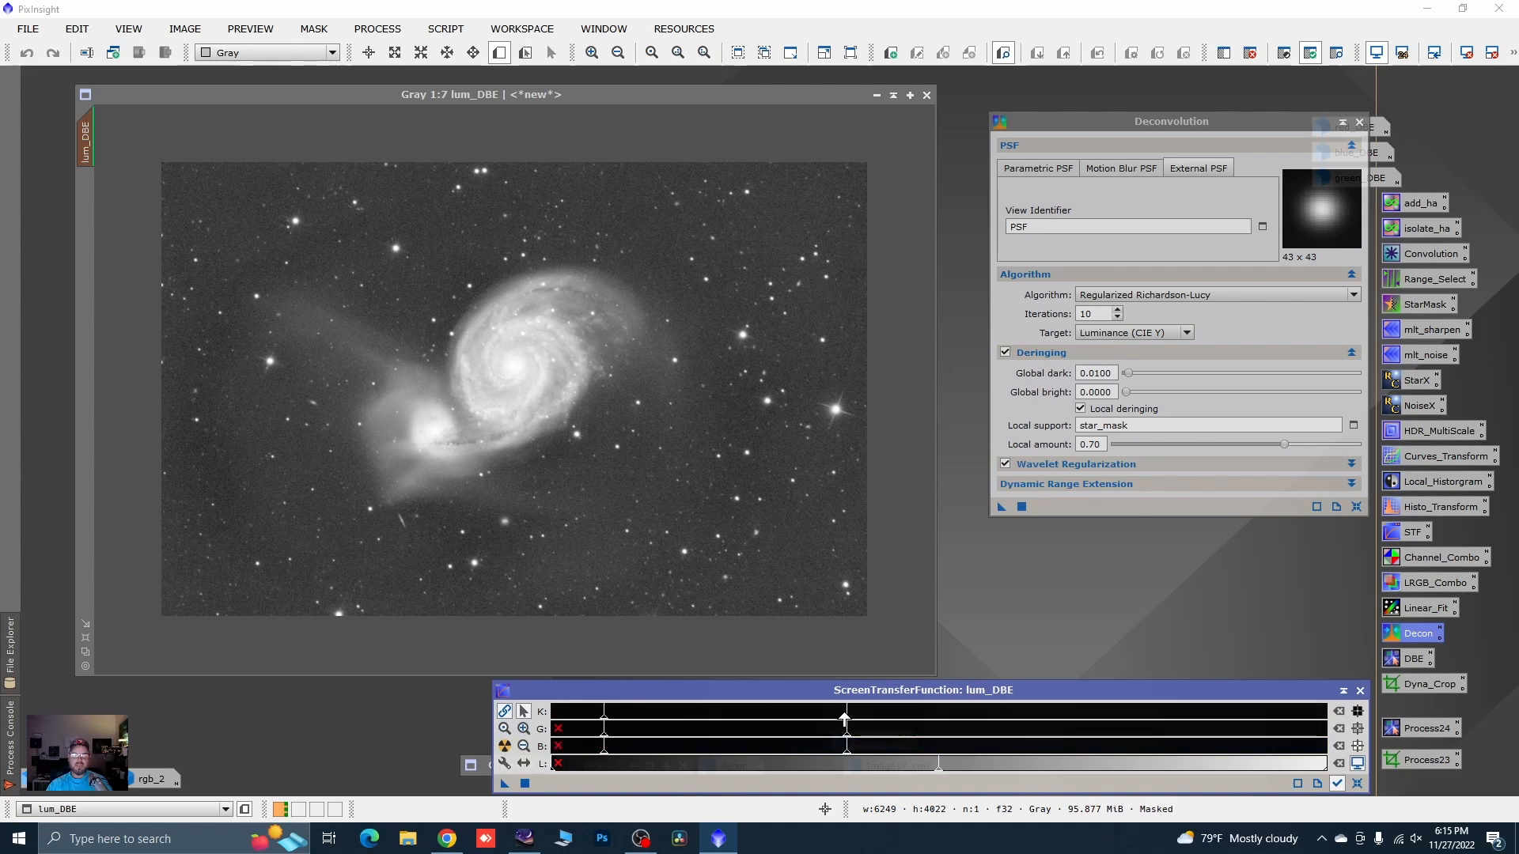
drag(846, 718, 1138, 729)
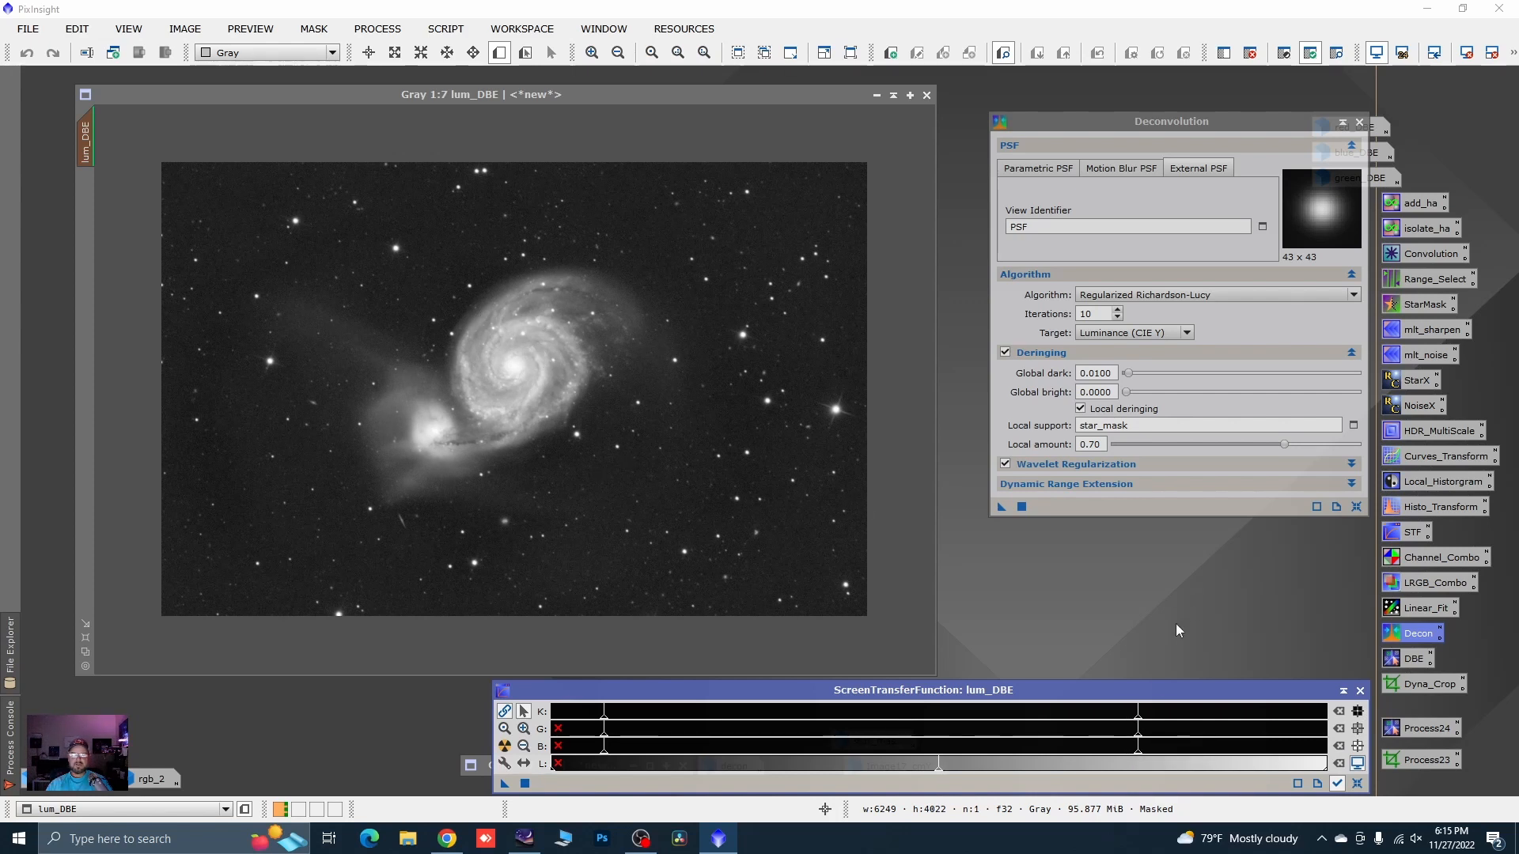
mouse_move(1139, 721)
mouse_down()
mouse_move(1277, 716)
mouse_move(1244, 716)
mouse_move(1258, 717)
mouse_up()
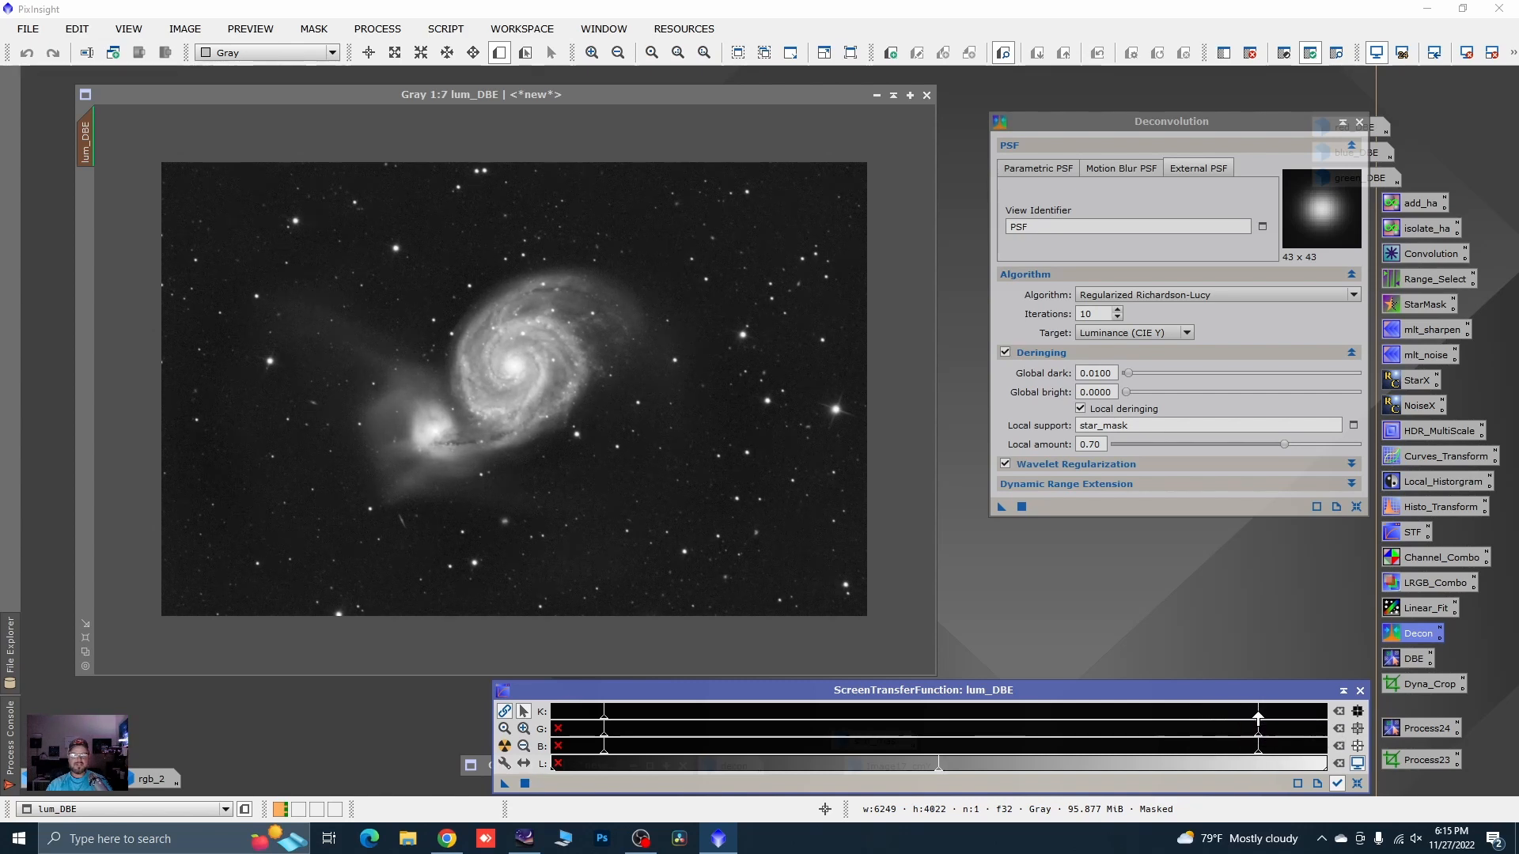
drag(497, 716, 955, 716)
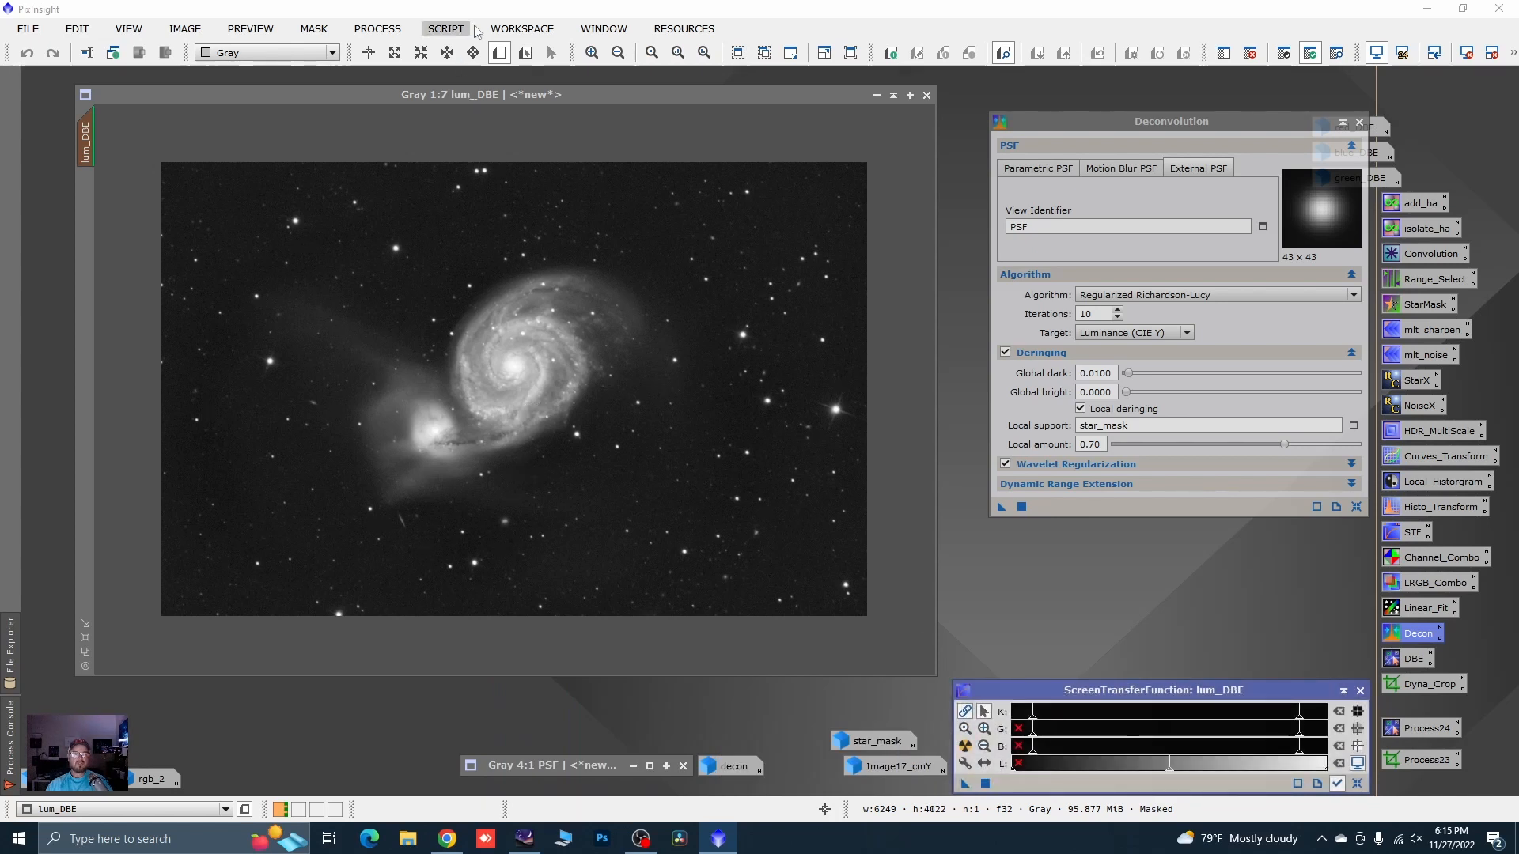
- Create a preview of about 2408 × 1855 px around the spiral galaxy in lum_DBE and open it
click(500, 56)
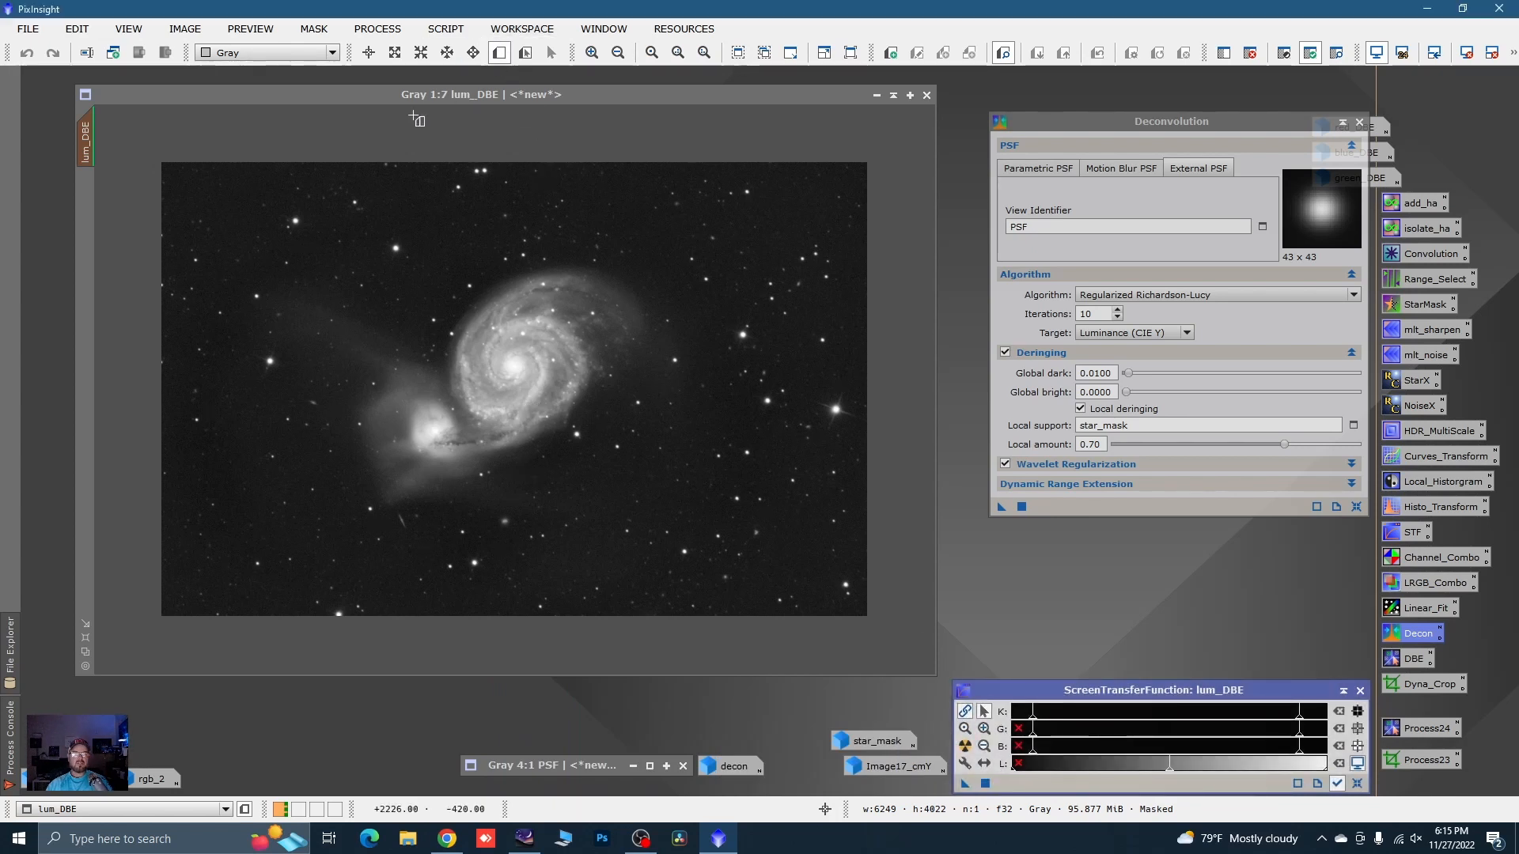
drag(381, 253, 652, 462)
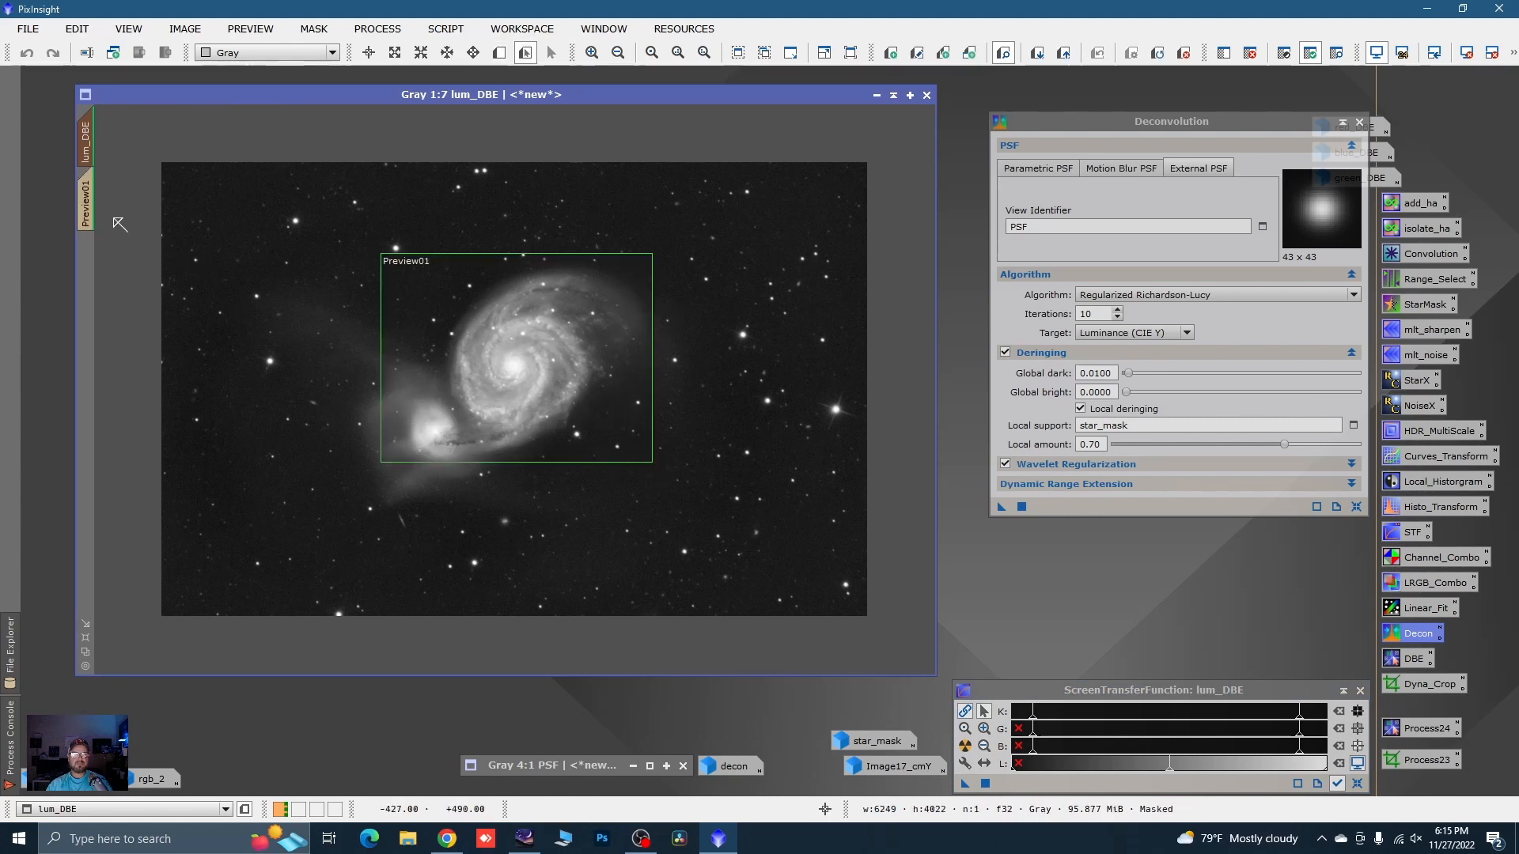
click(88, 207)
scroll(564, 369, down, 3)
scroll(566, 374, up, 1)
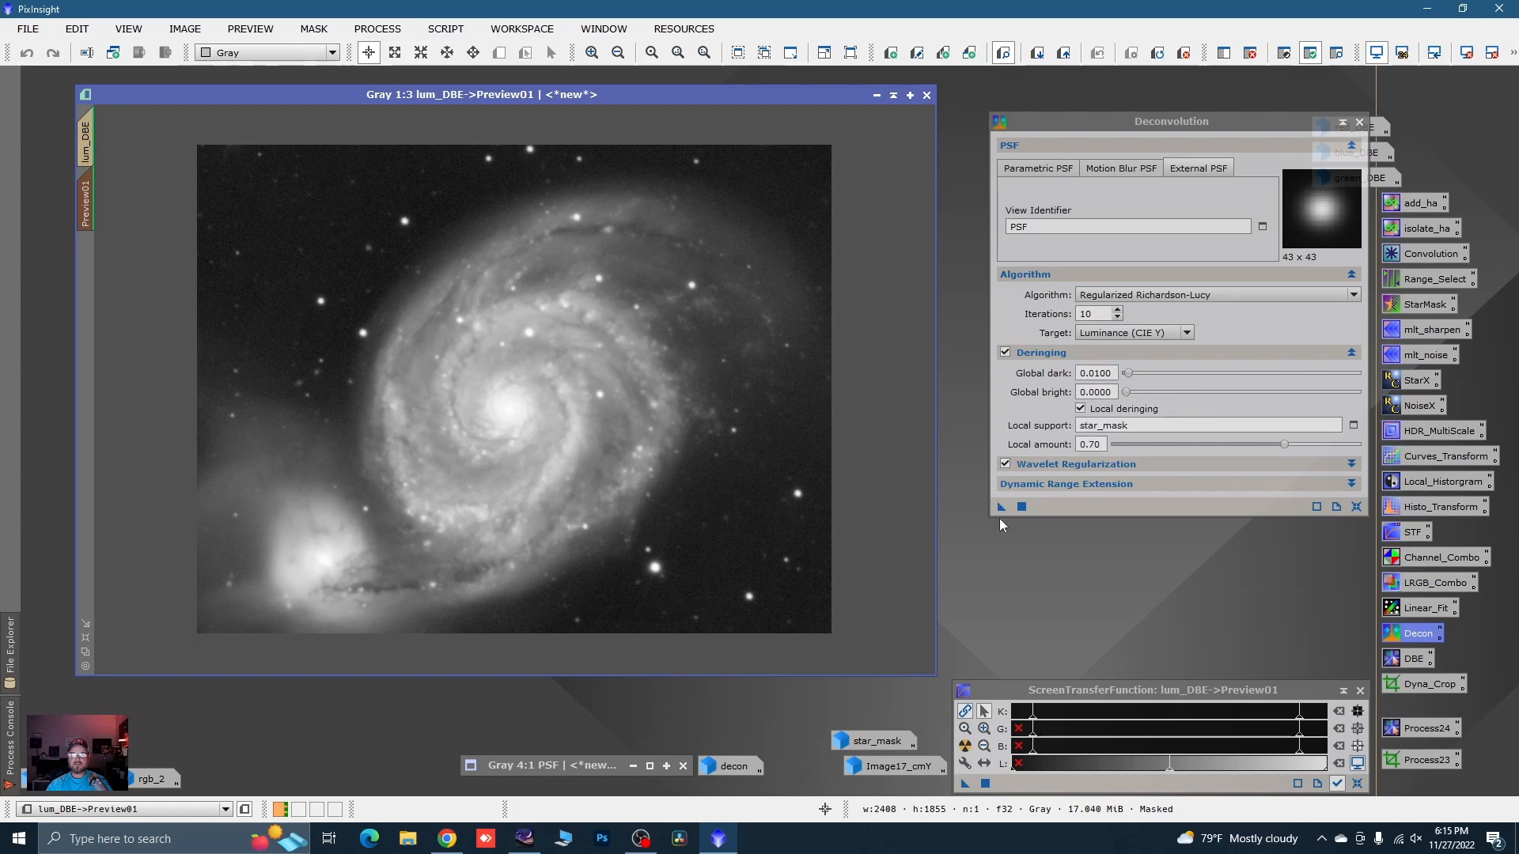
- Try the current deconvolution settings on the preview and inspect the detail in the galaxy core
click(1022, 507)
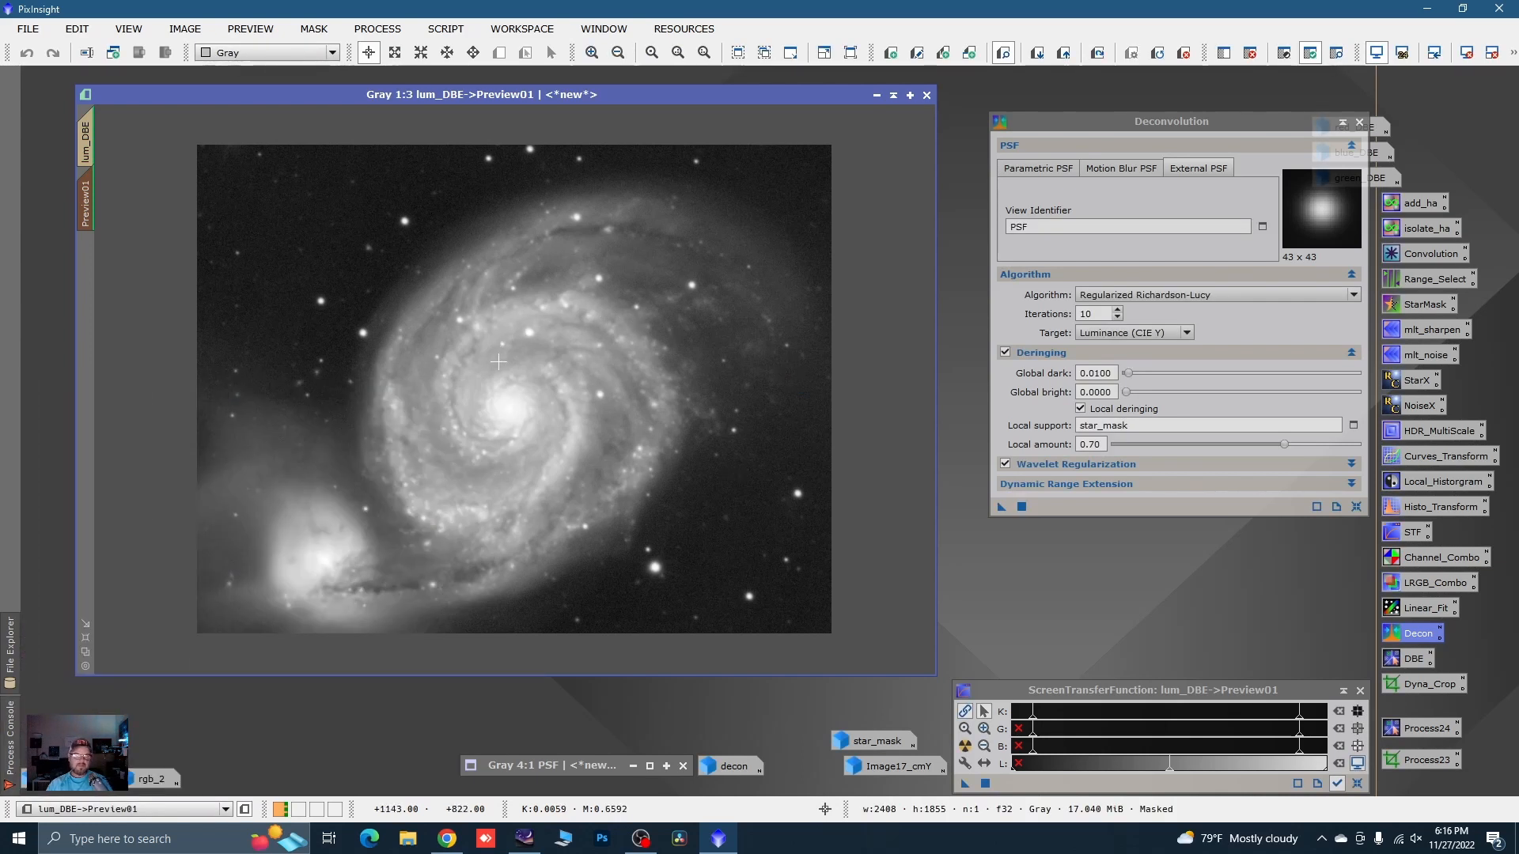
scroll(499, 362, up, 1)
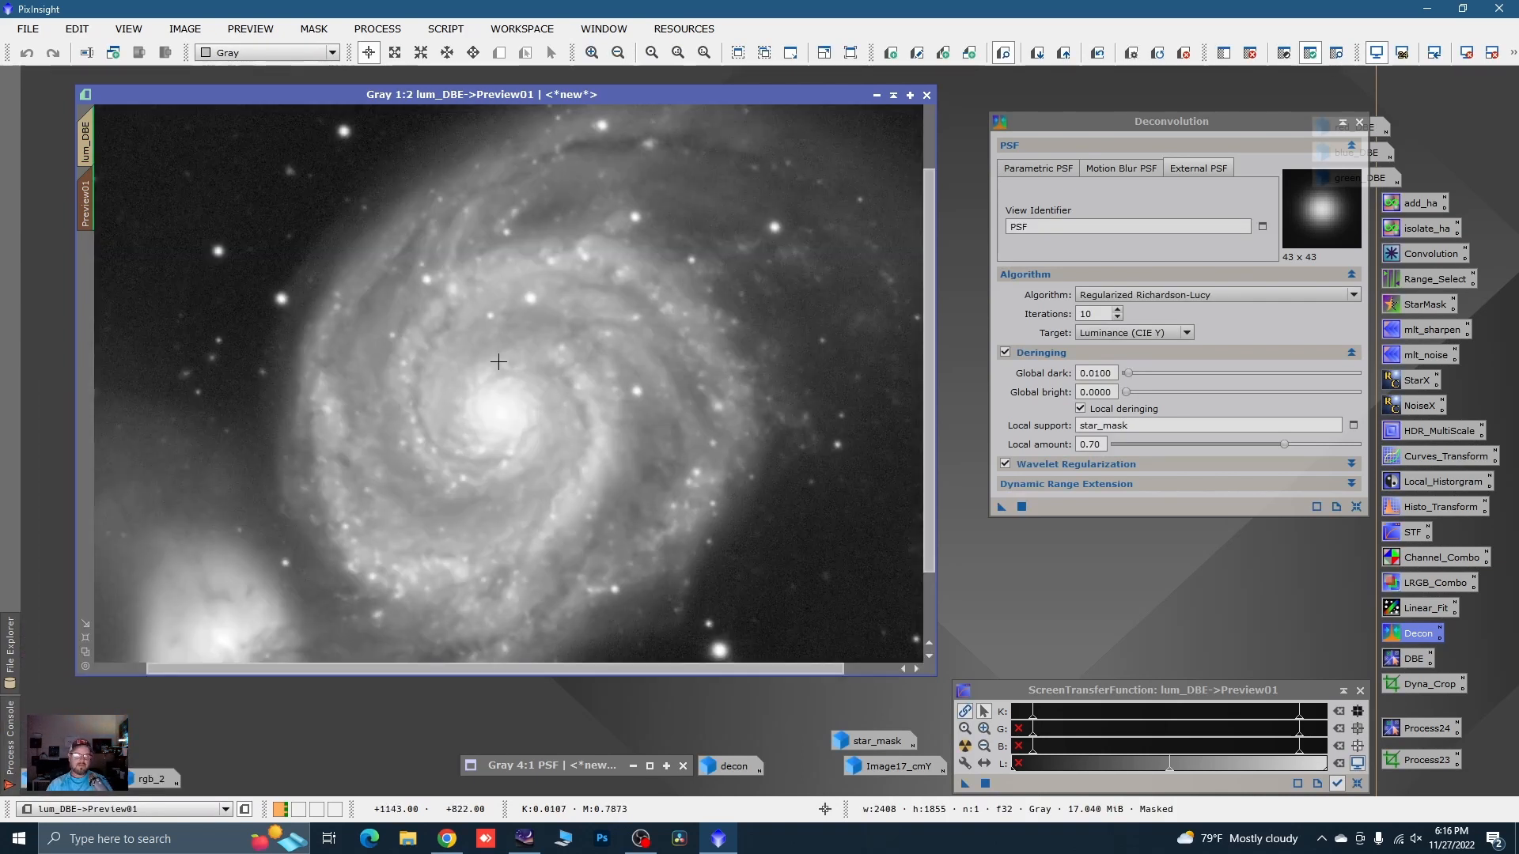
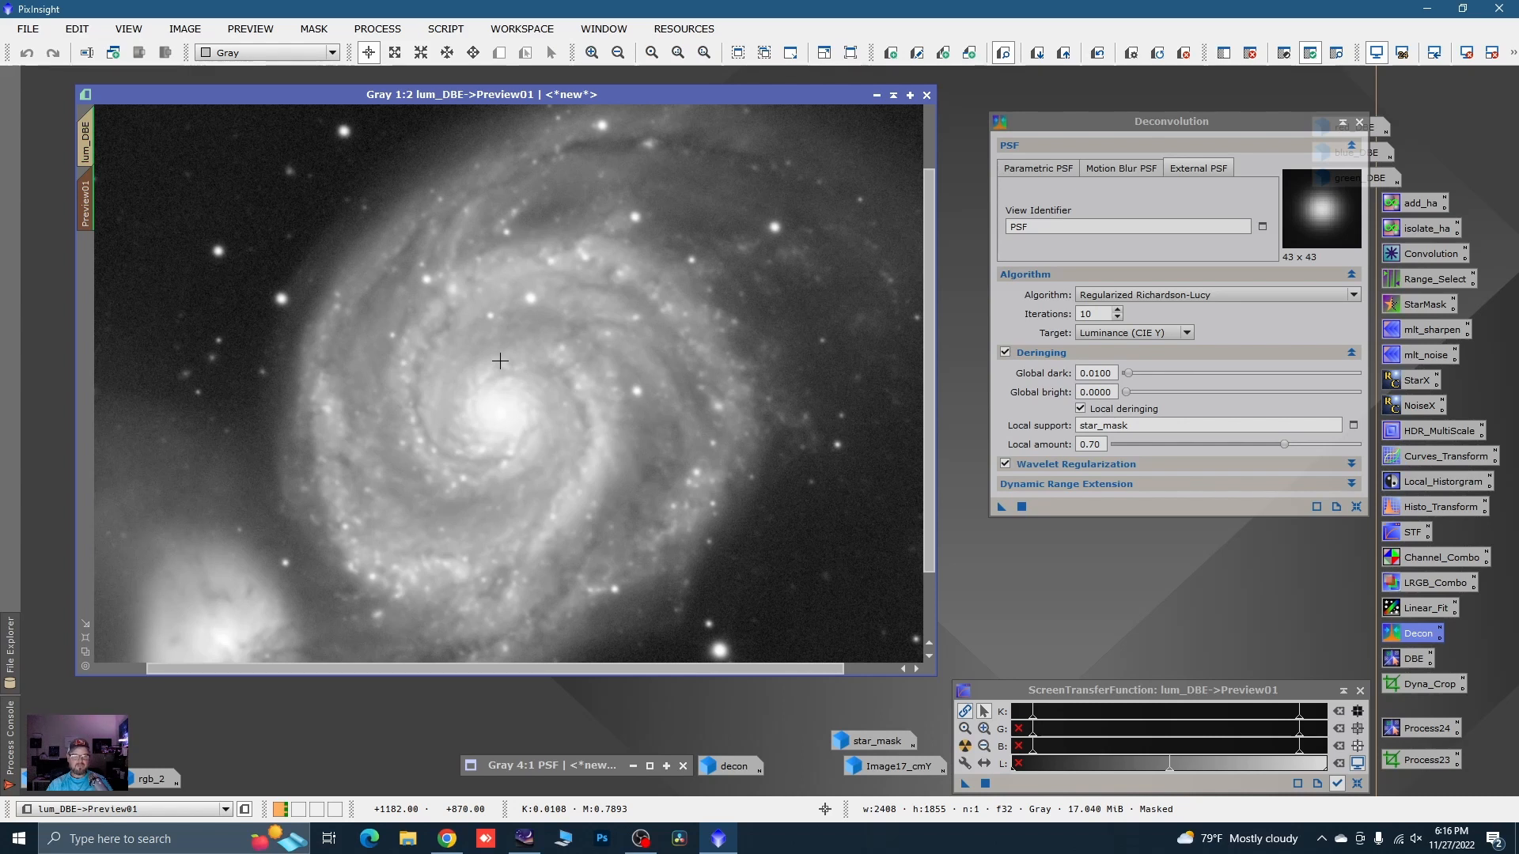
scroll(500, 360, up, 1)
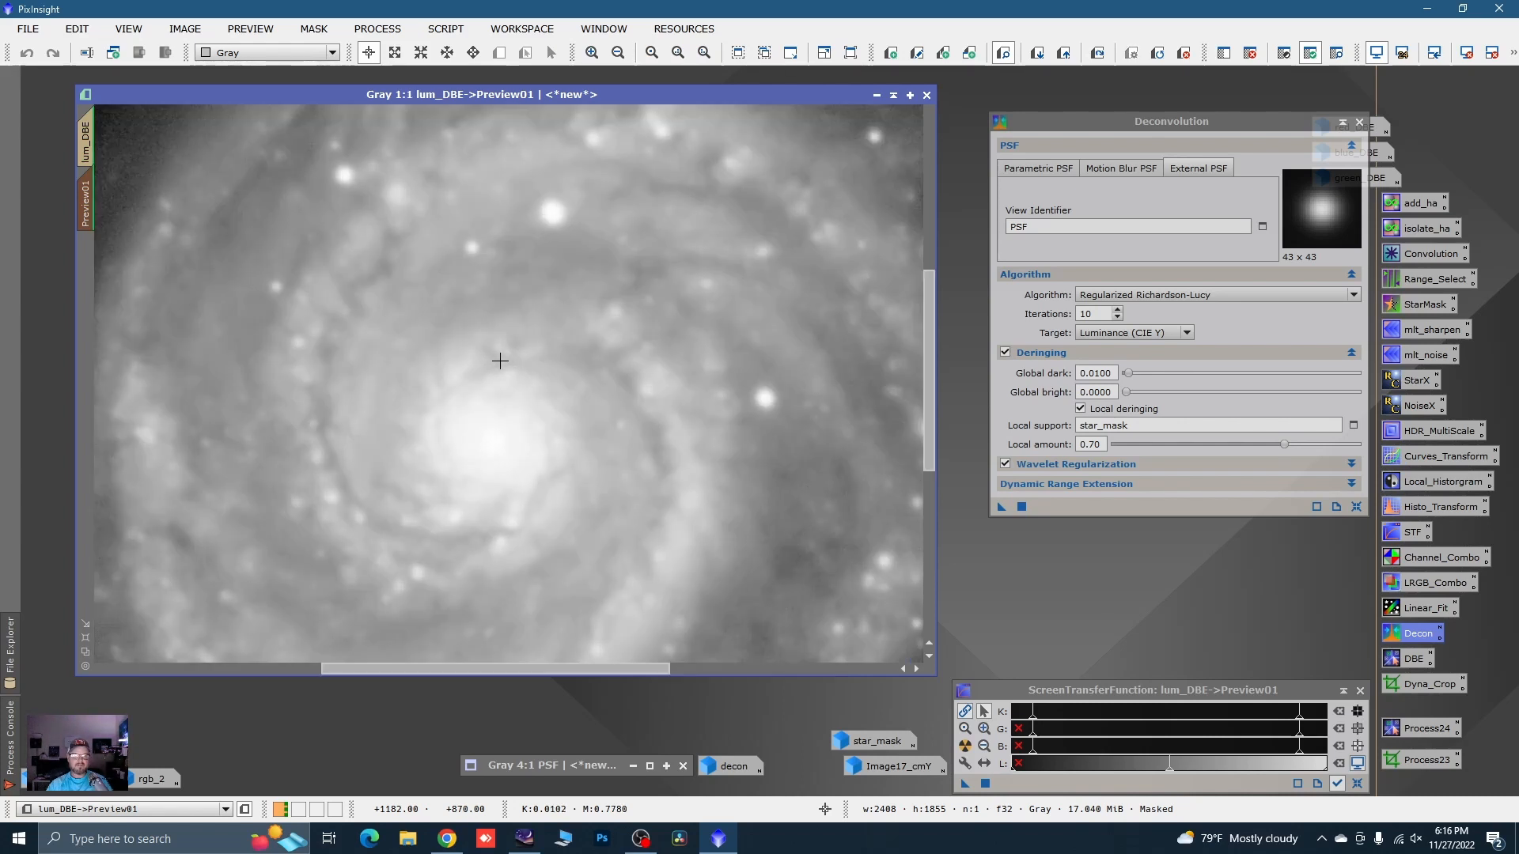
scroll(507, 370, down, 2)
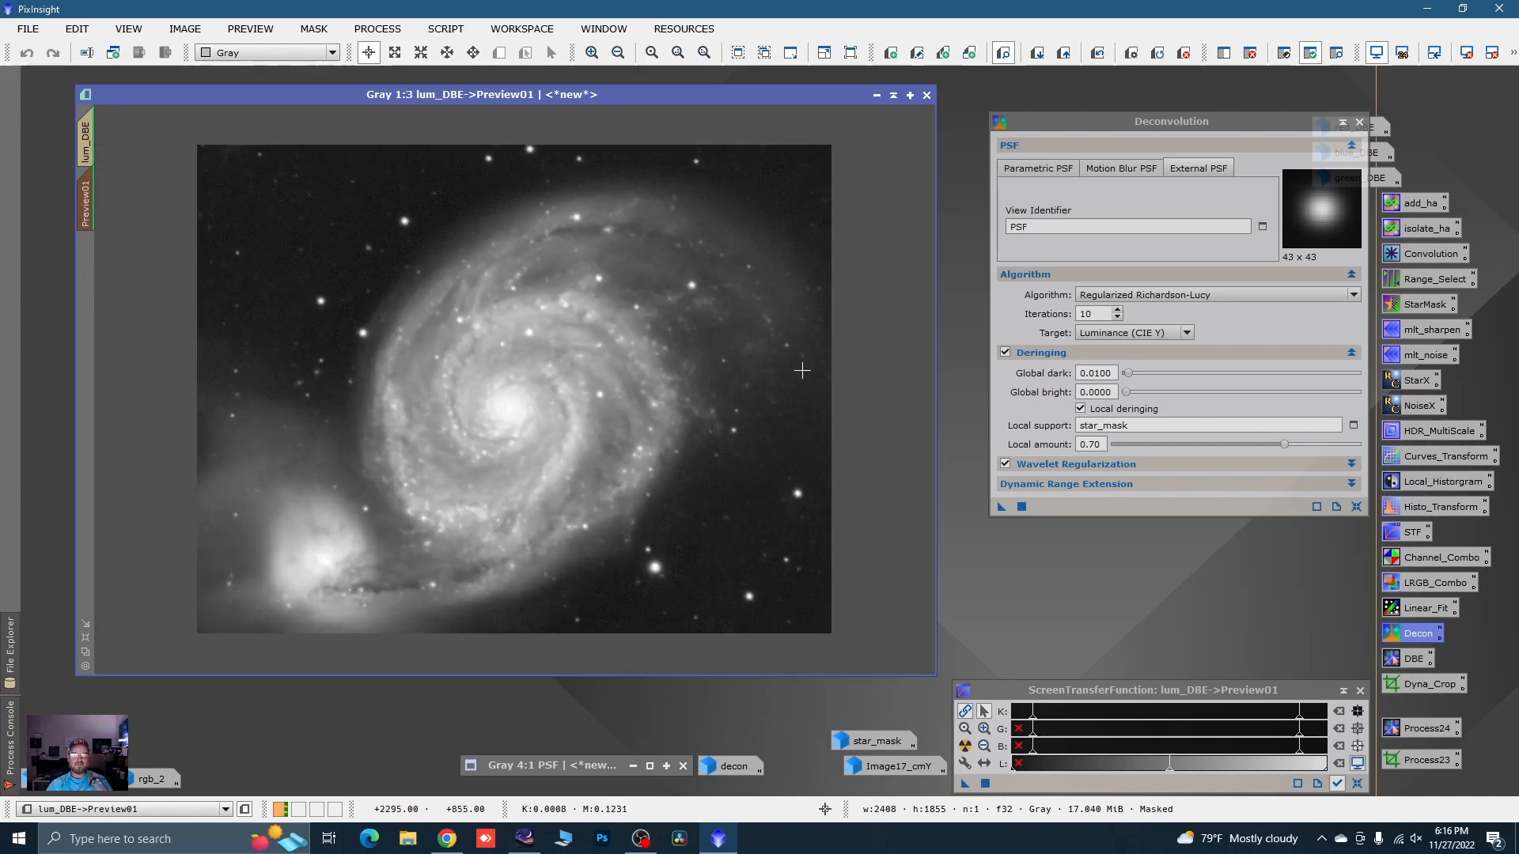
- Rerun the deconvolution on the preview with 7 iterations and inspect the galaxy core again
click(1106, 315)
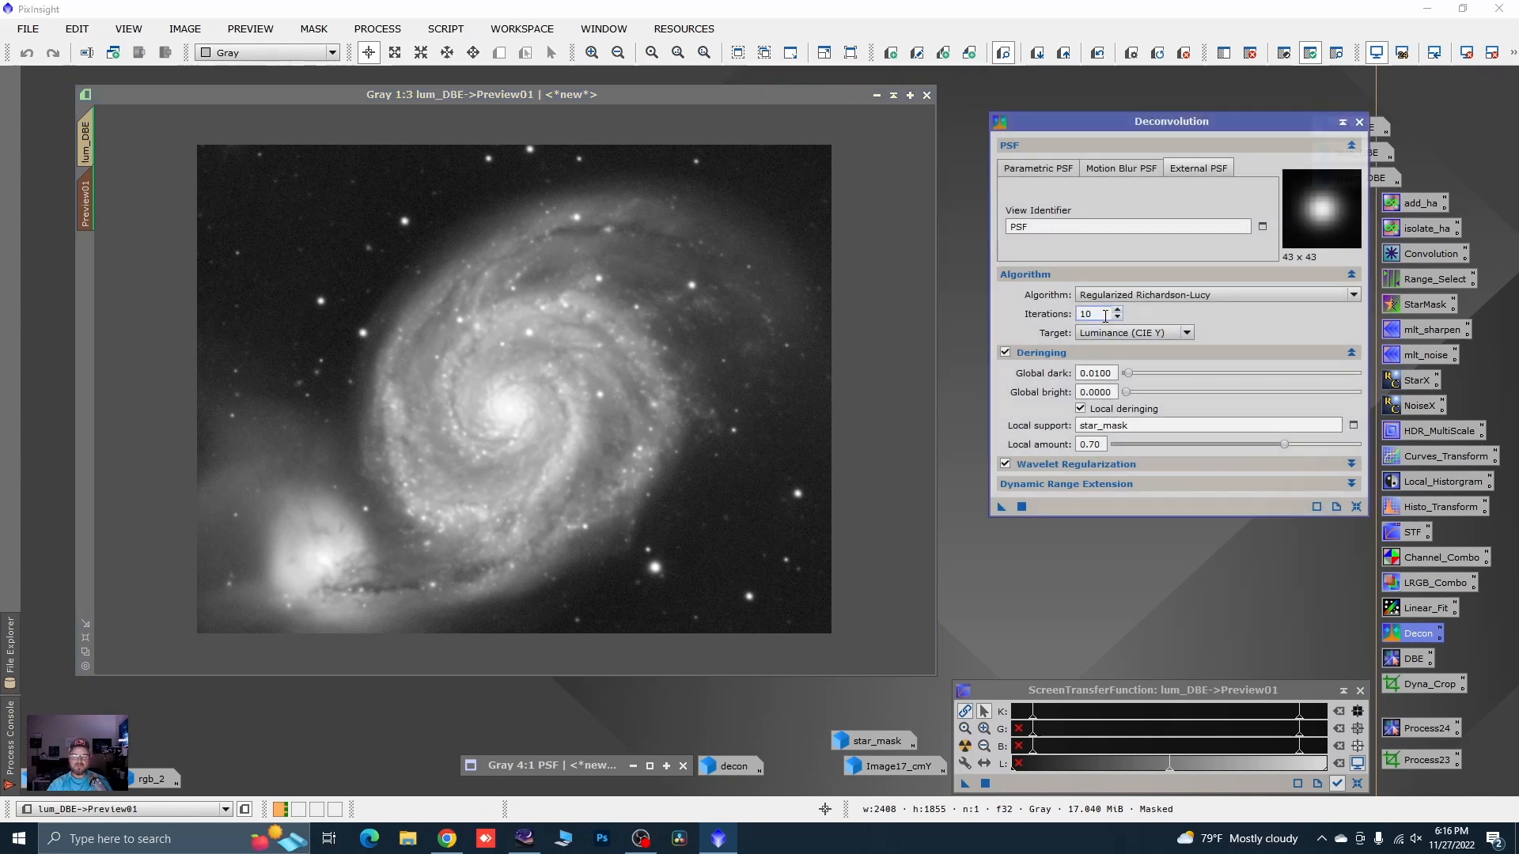
text(7)
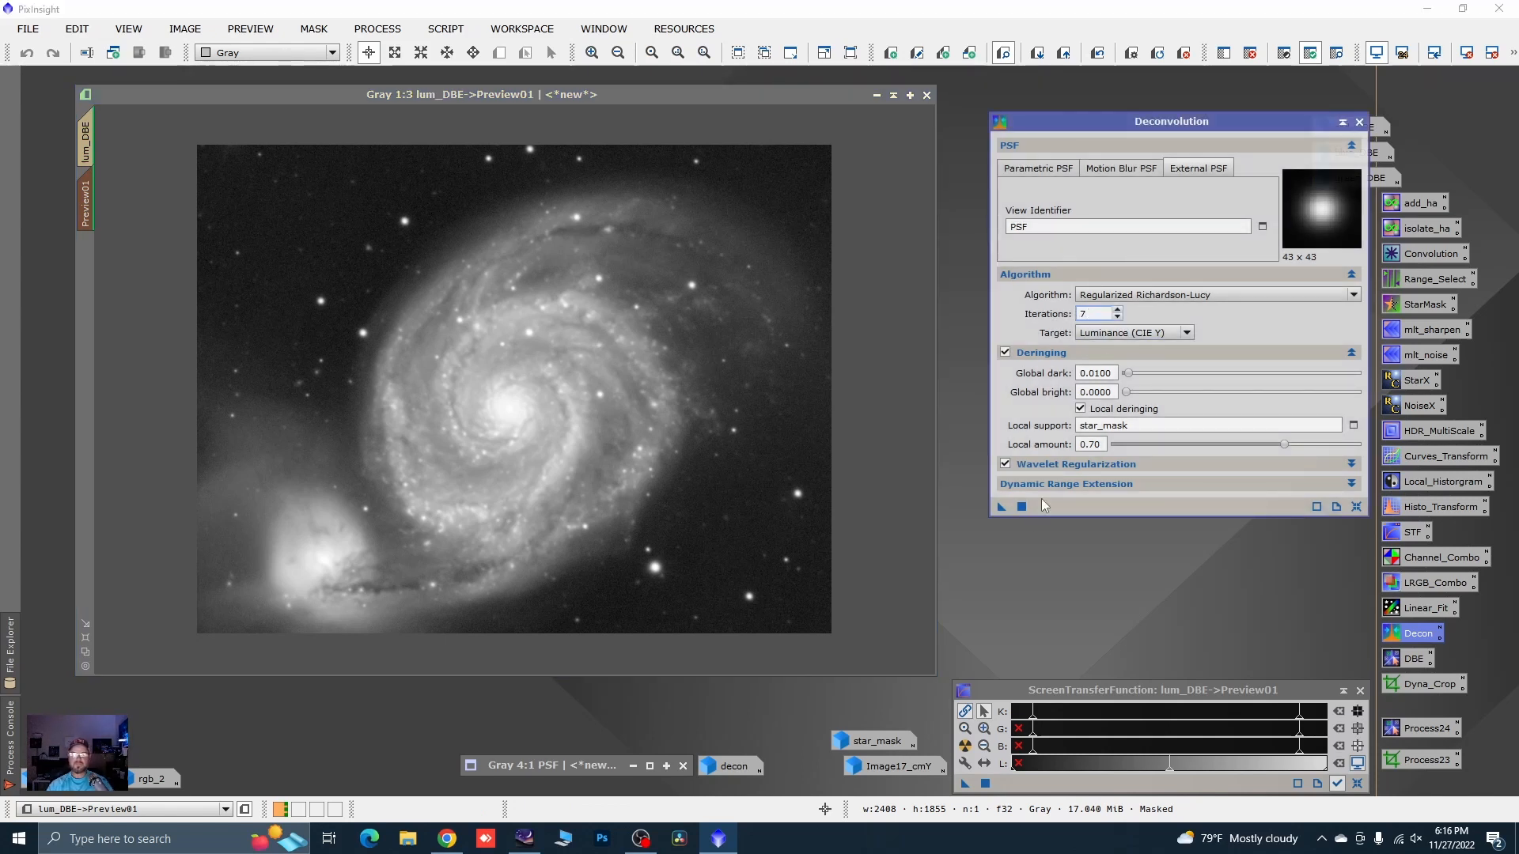
scroll(500, 420, up, 1)
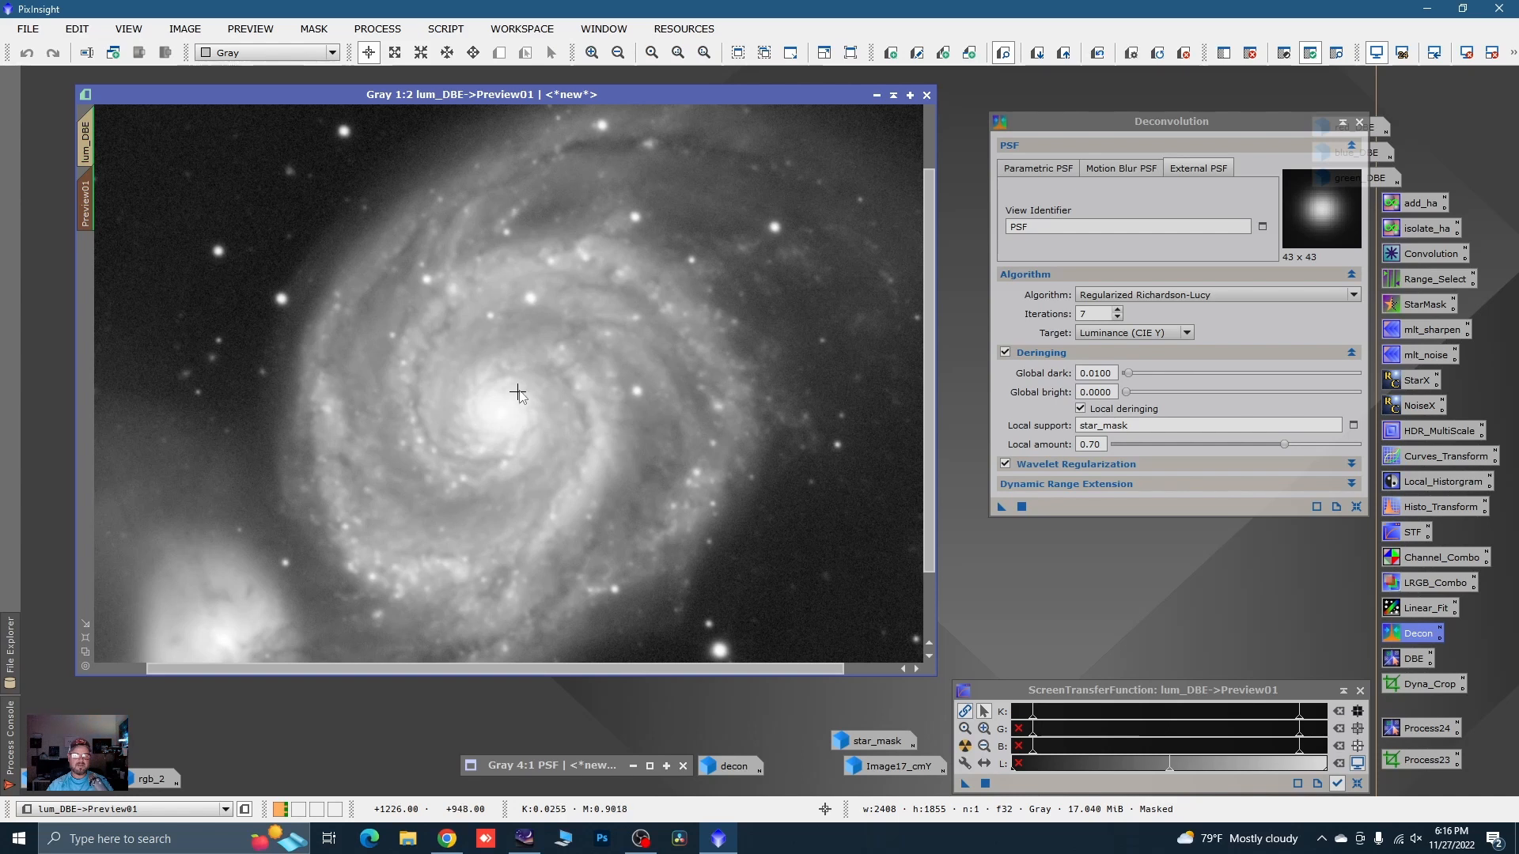
scroll(516, 396, down, 1)
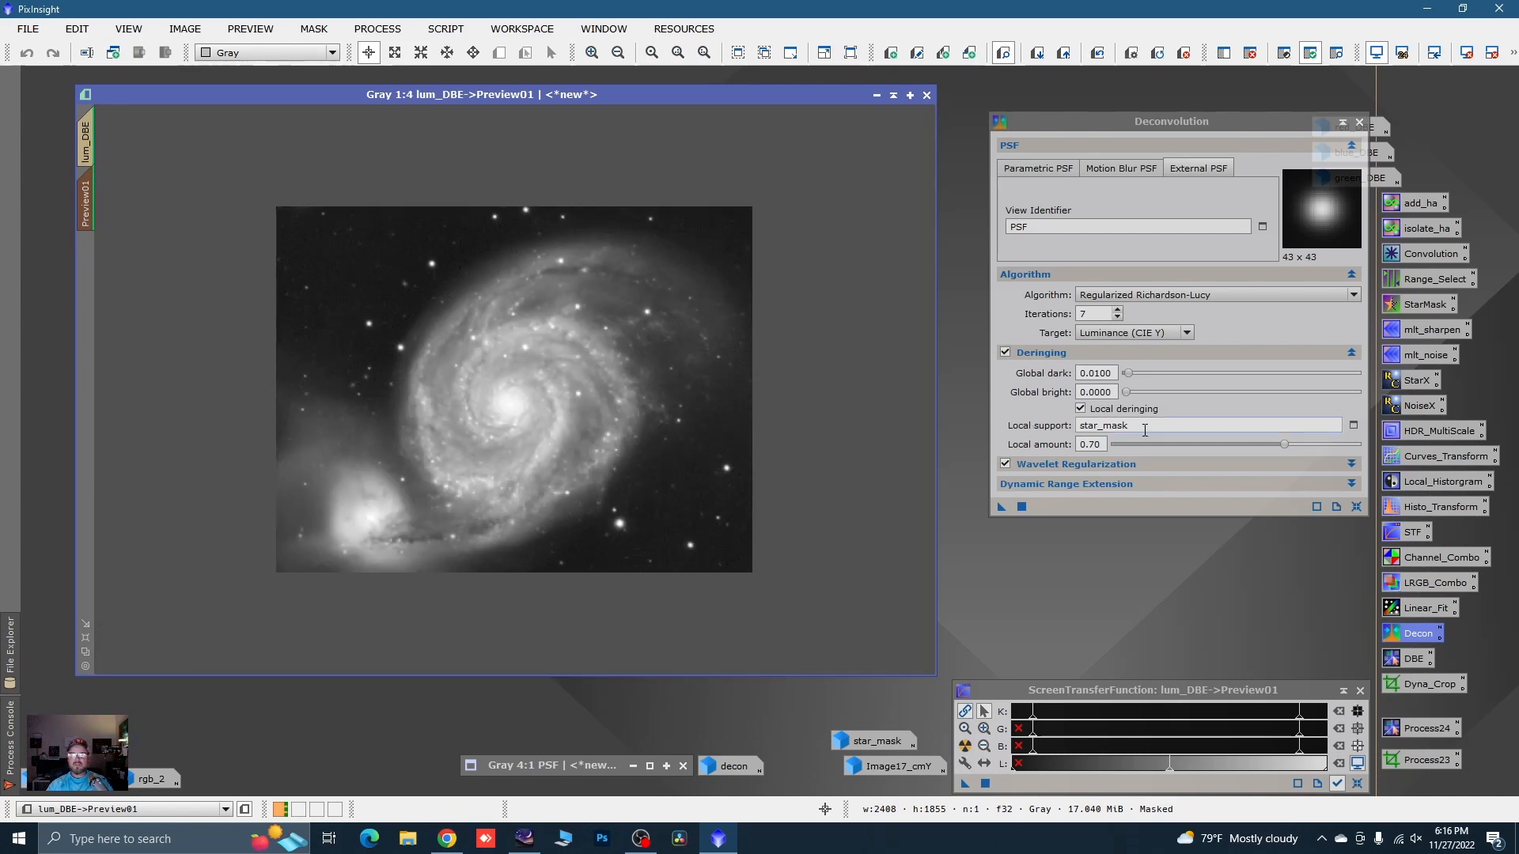
- Apply the 7-iteration deconvolution to the full lum_DBE image and close the Deconvolution dialog
click(88, 127)
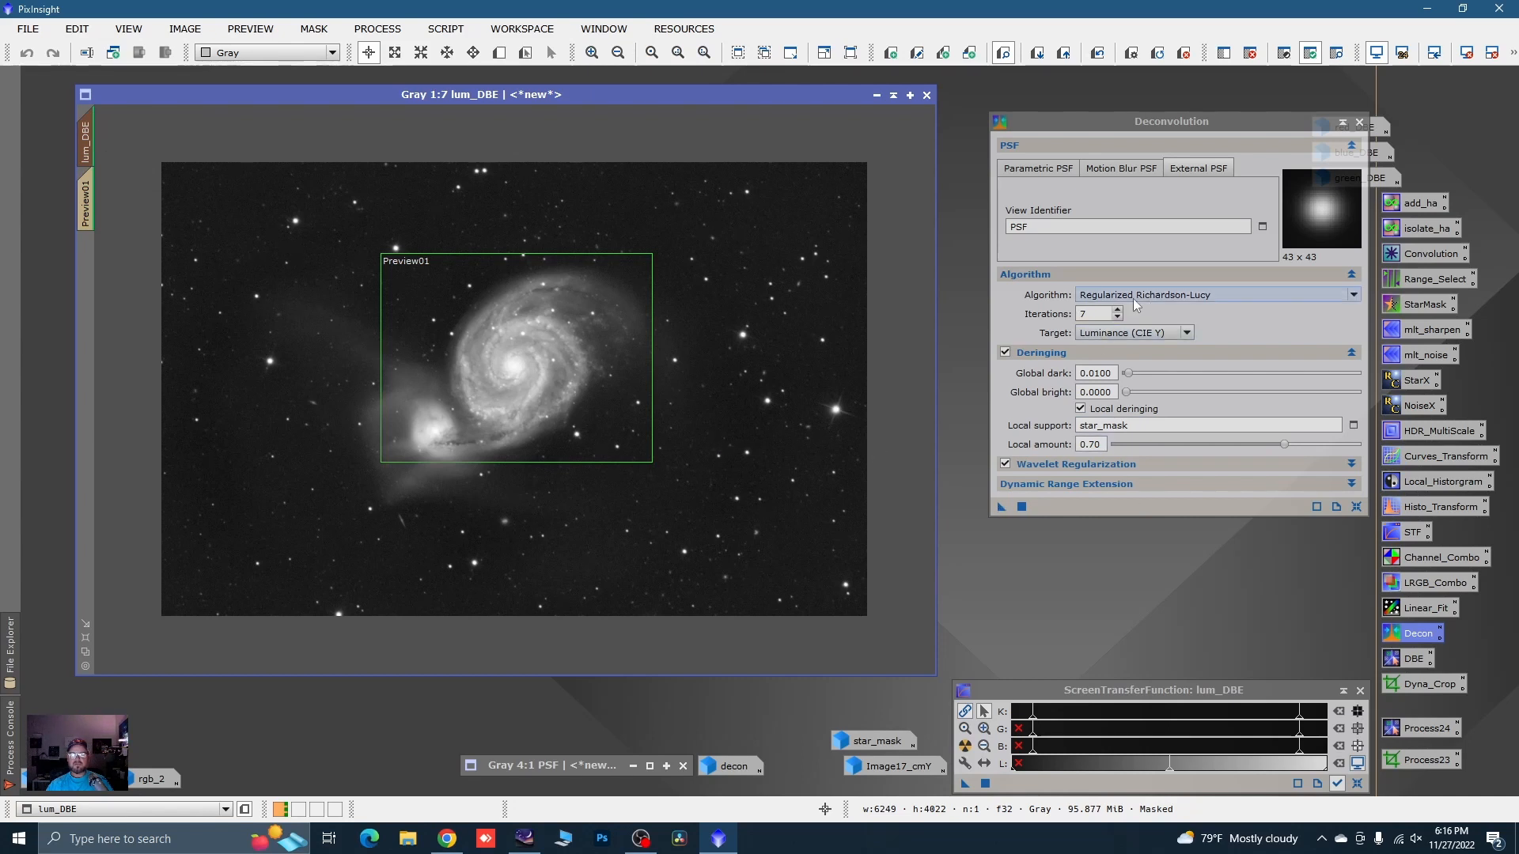
drag(1002, 506, 706, 301)
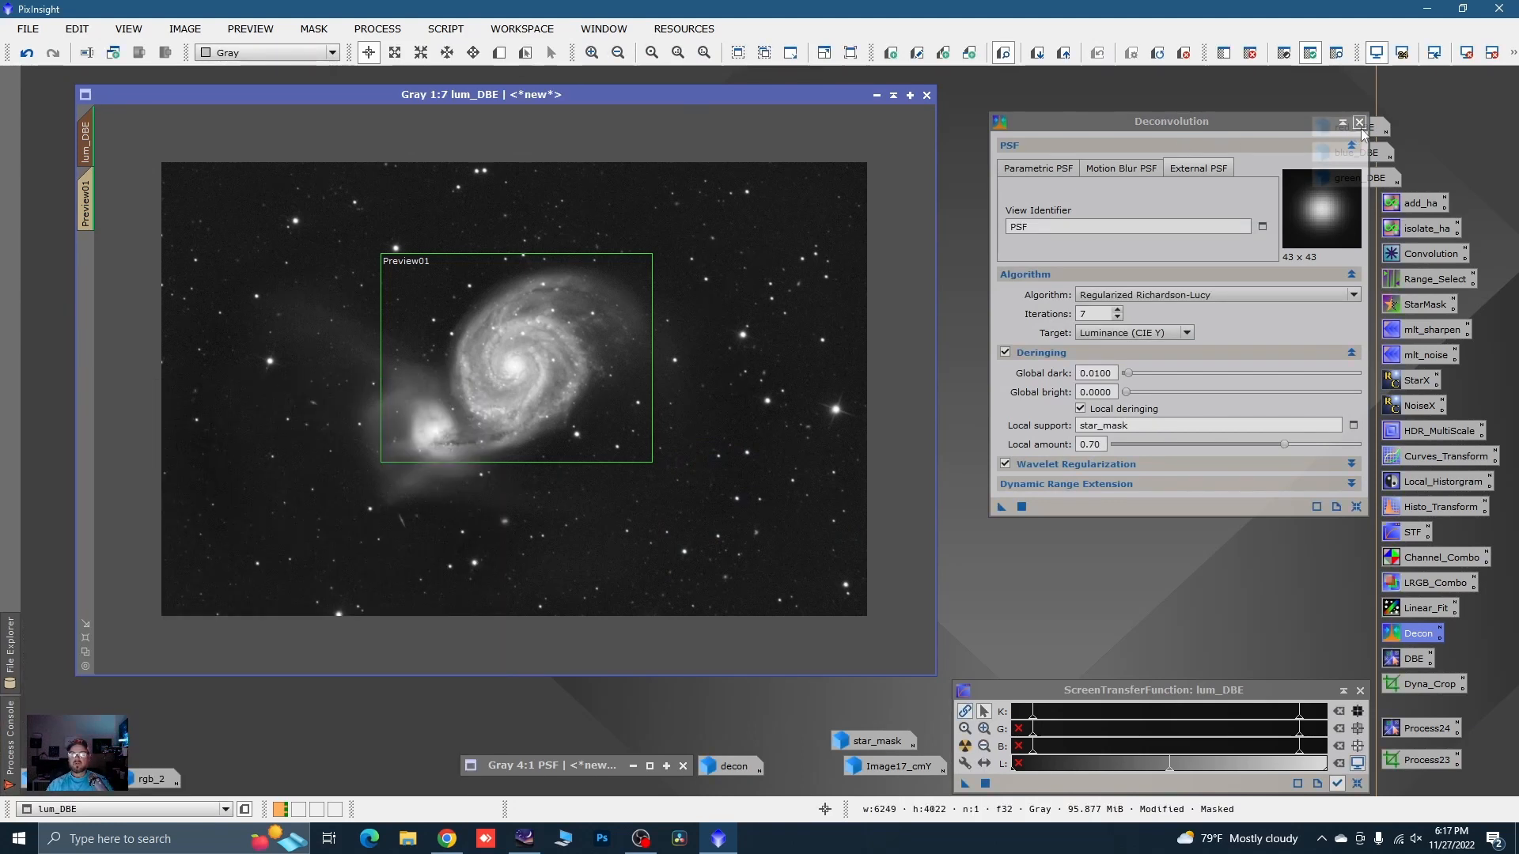
click(1360, 122)
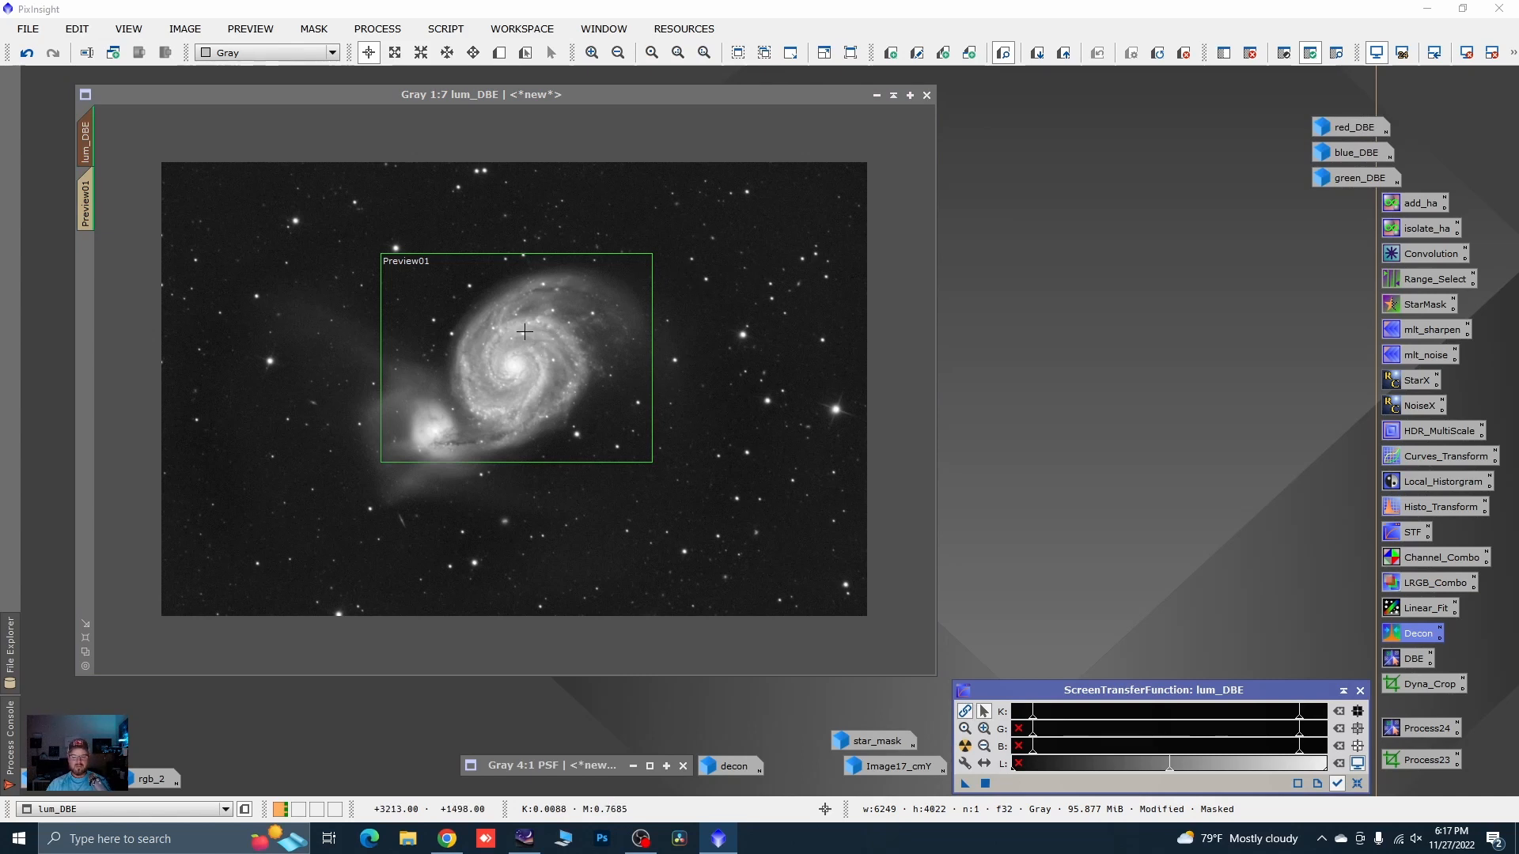
- Reset the screen stretch of lum_DBE and apply a fresh auto-stretch
key(F12)
click(1358, 784)
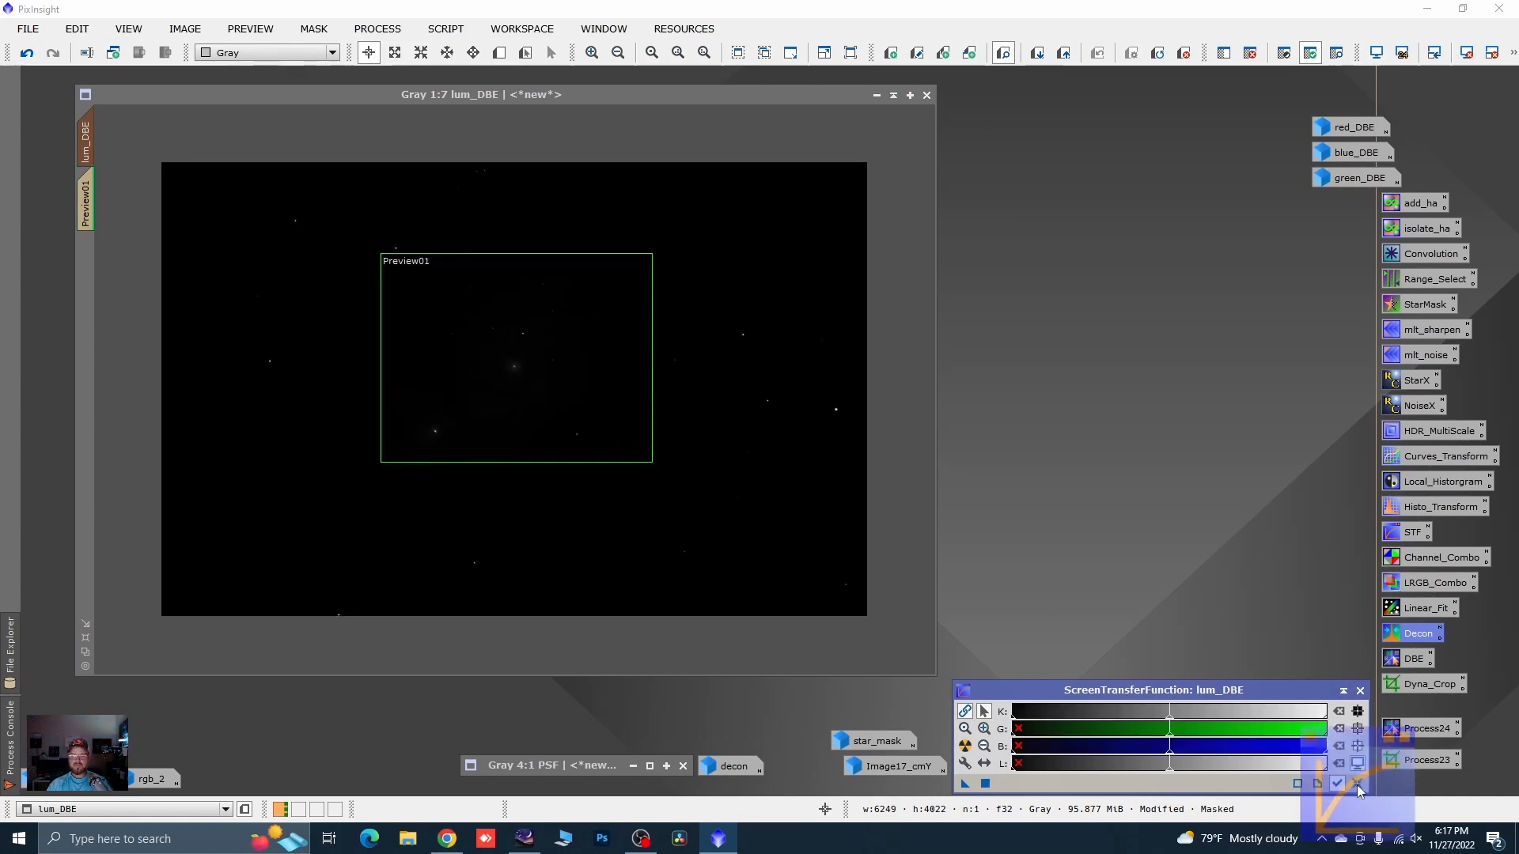
click(965, 746)
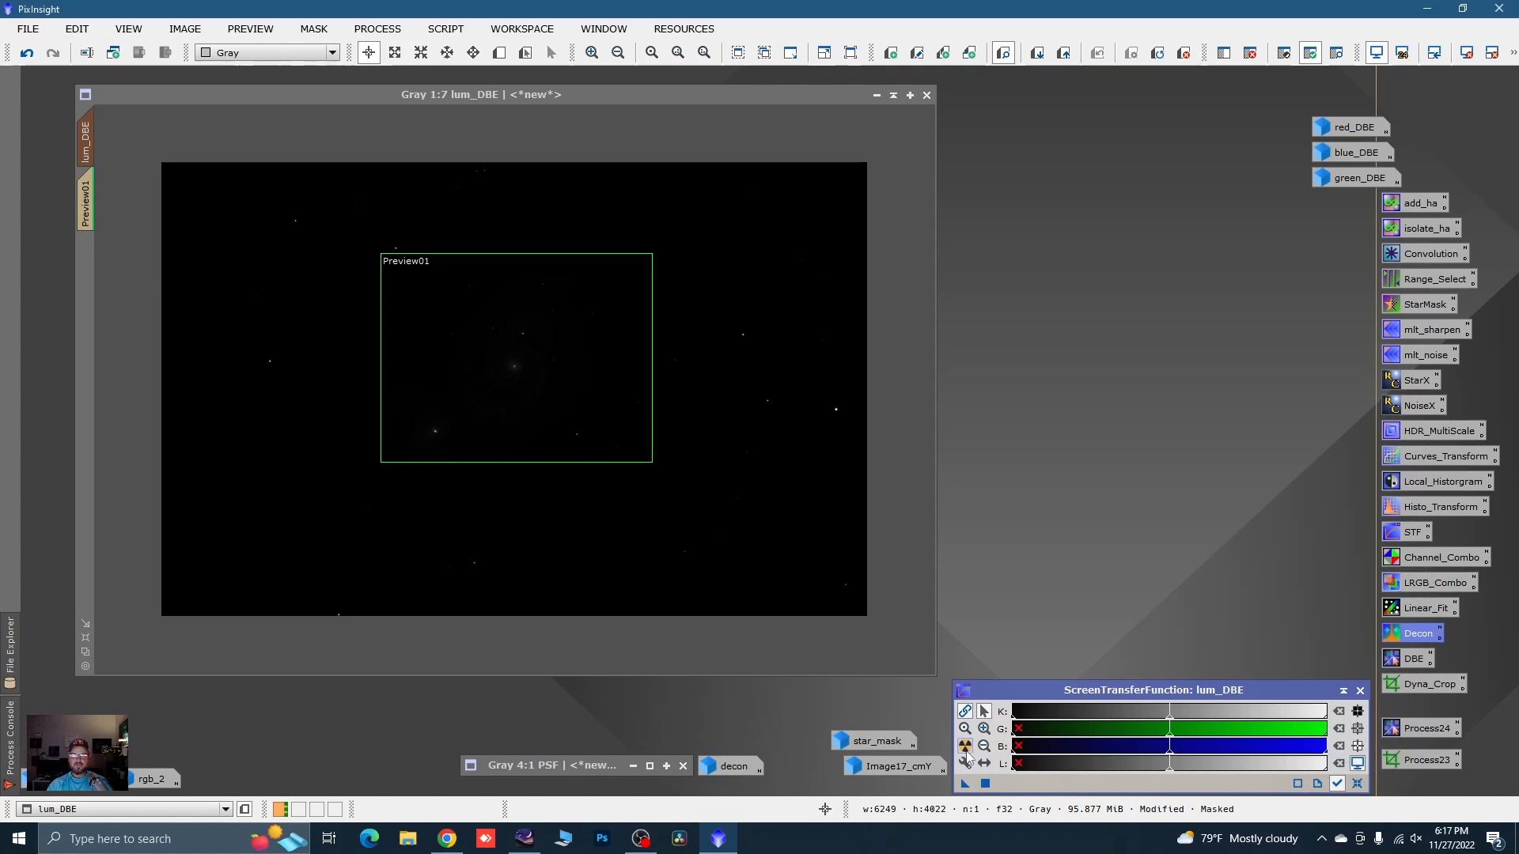
- Delete Preview01 and remove the mask from lum_DBE
right_click(85, 206)
click(164, 359)
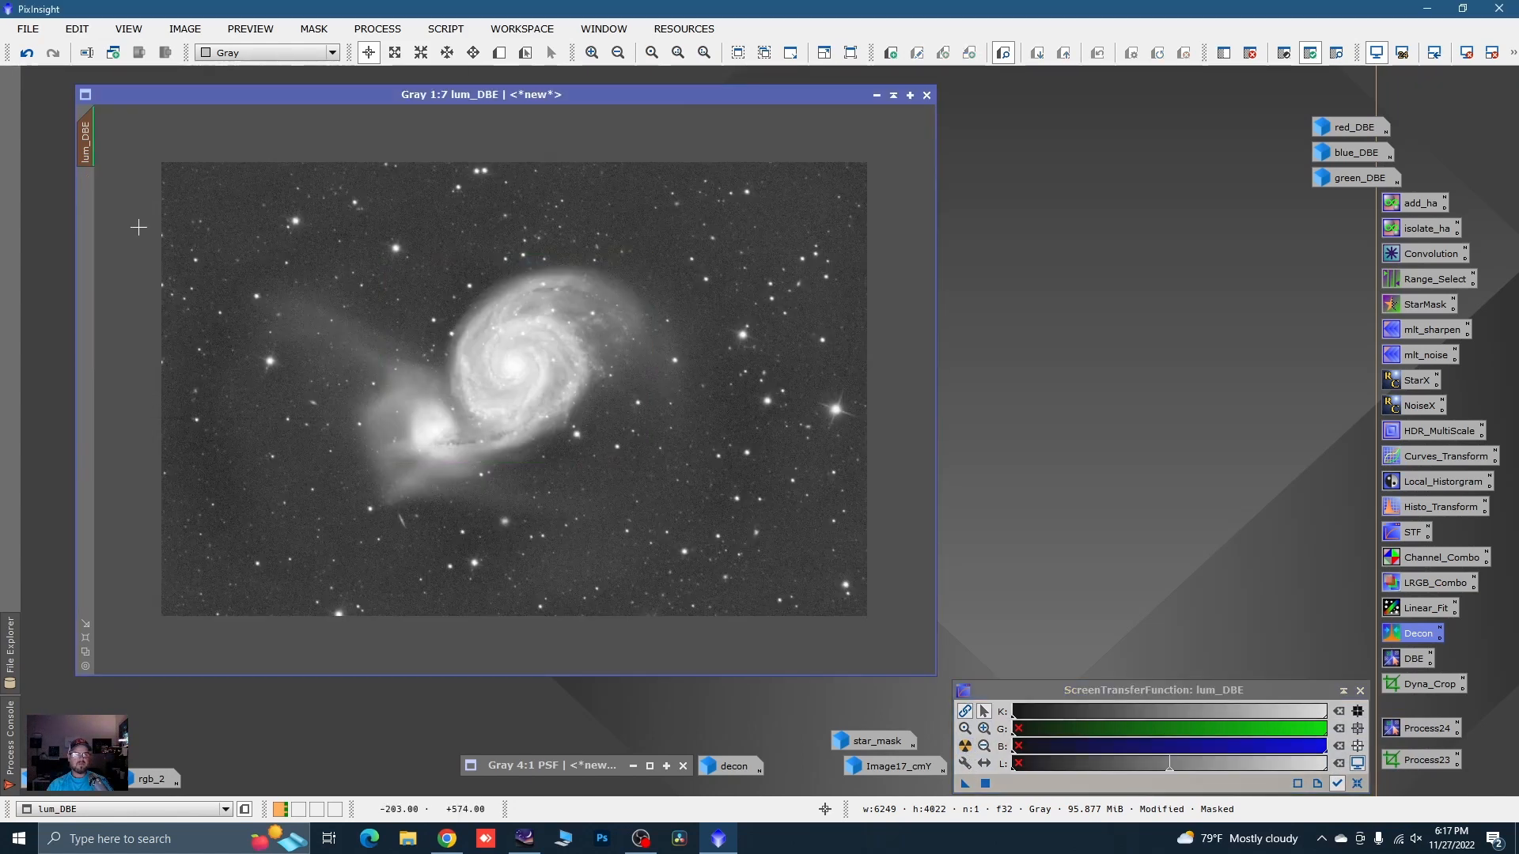
right_click(278, 259)
mouse_move(372, 440)
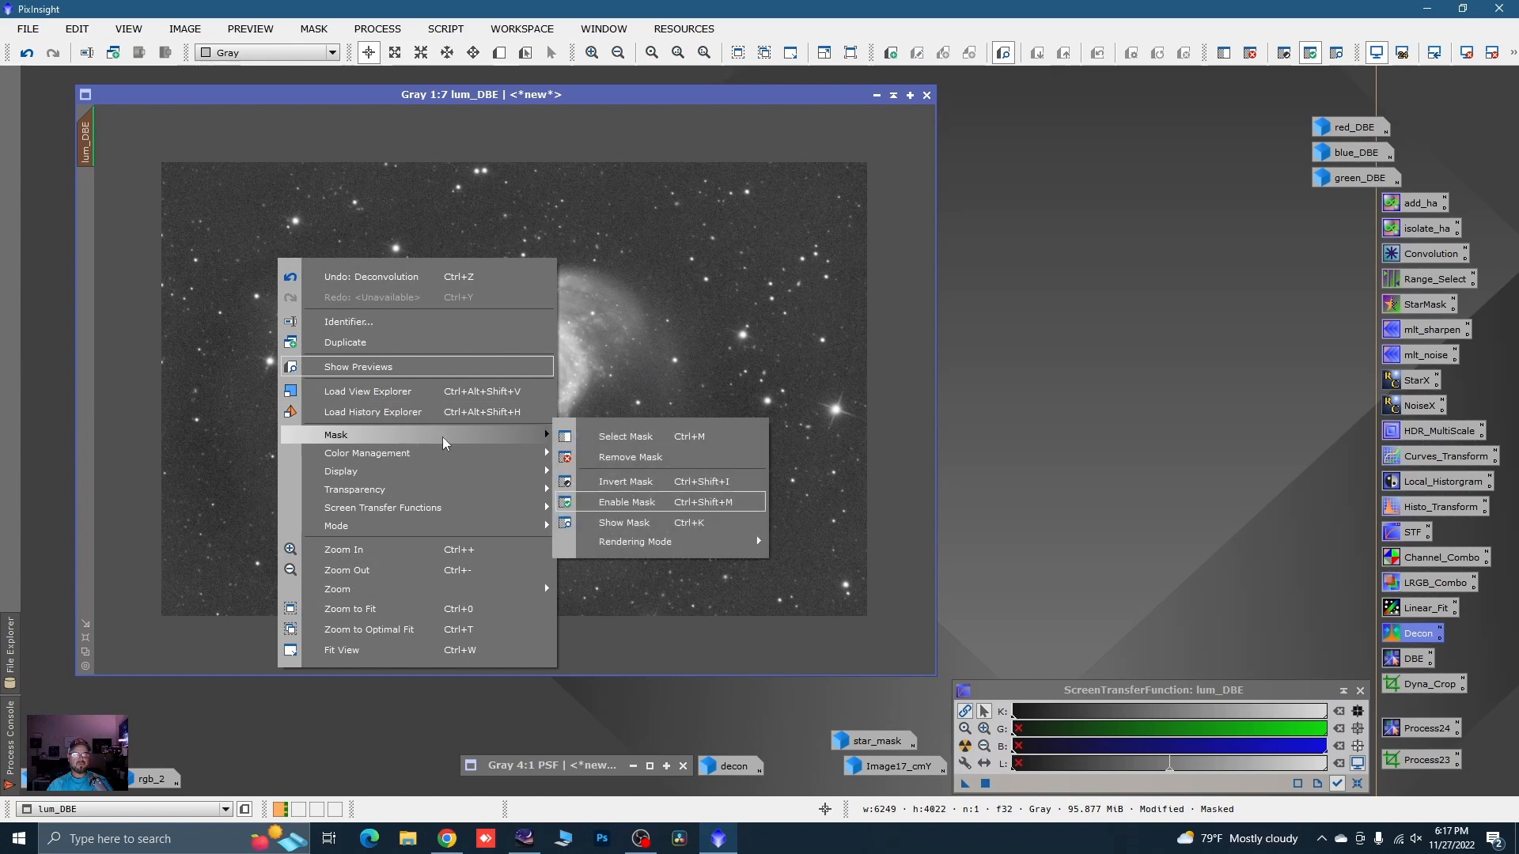
click(613, 455)
scroll(484, 362, up, 1)
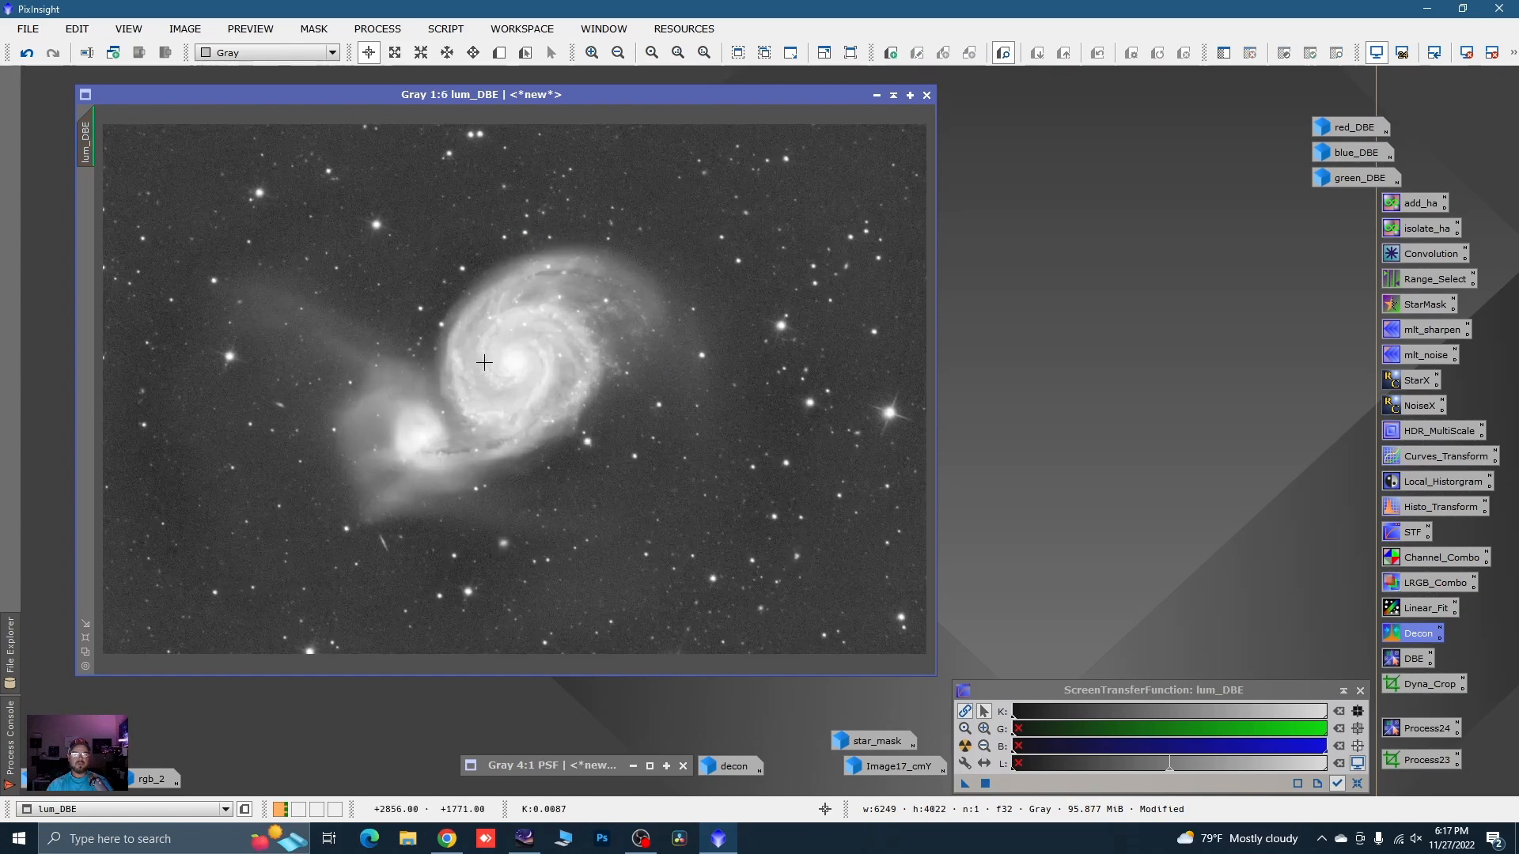
scroll(485, 362, down, 1)
- Create a preview of about 2786 × 1281 px over the spiral galaxy's upper half and display it with NoiseXTerminator open
click(500, 52)
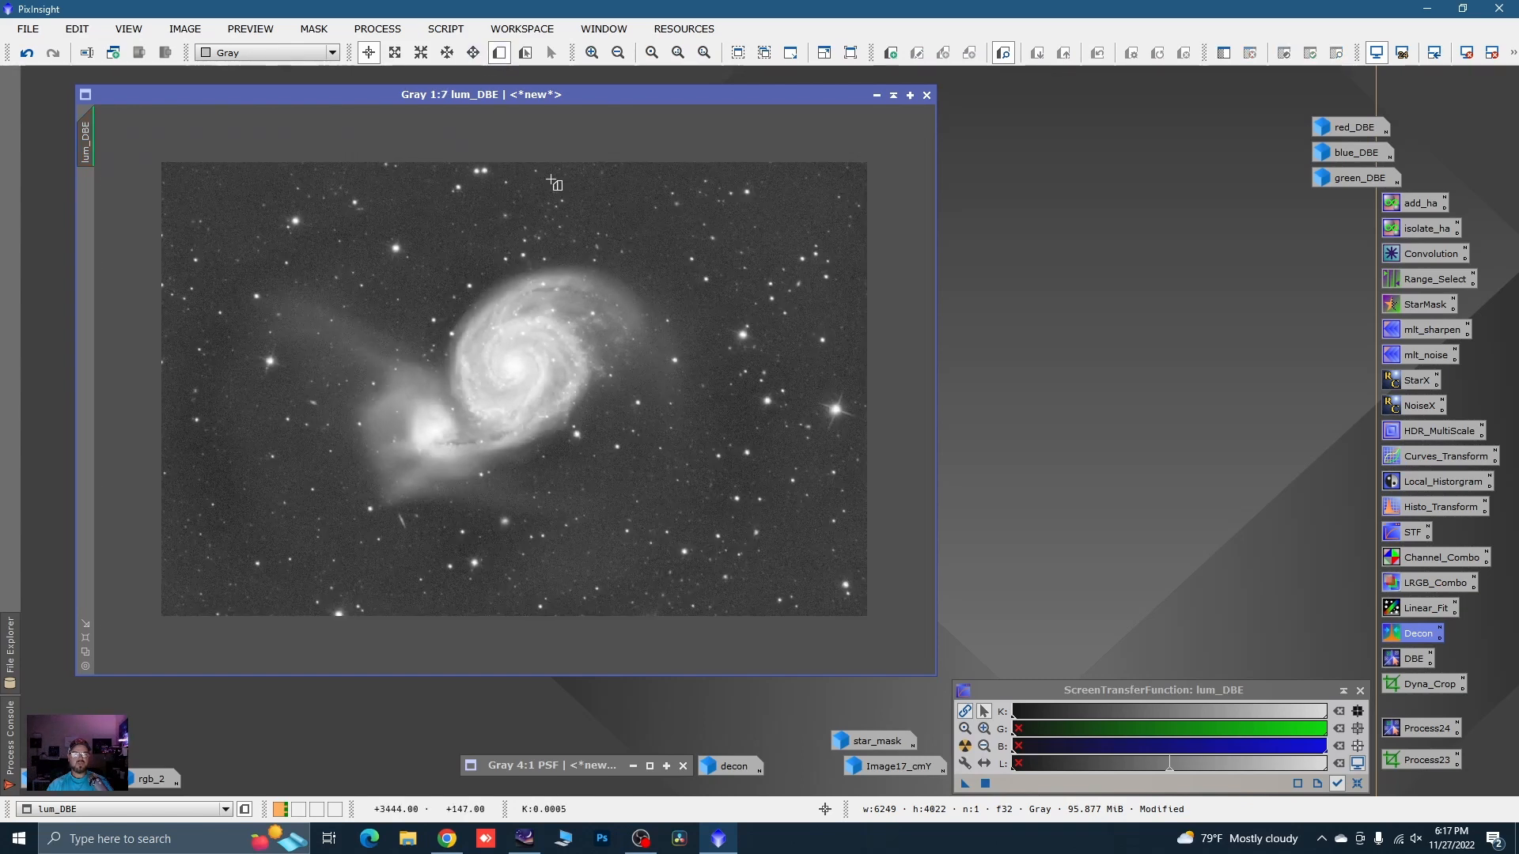
drag(365, 228, 680, 372)
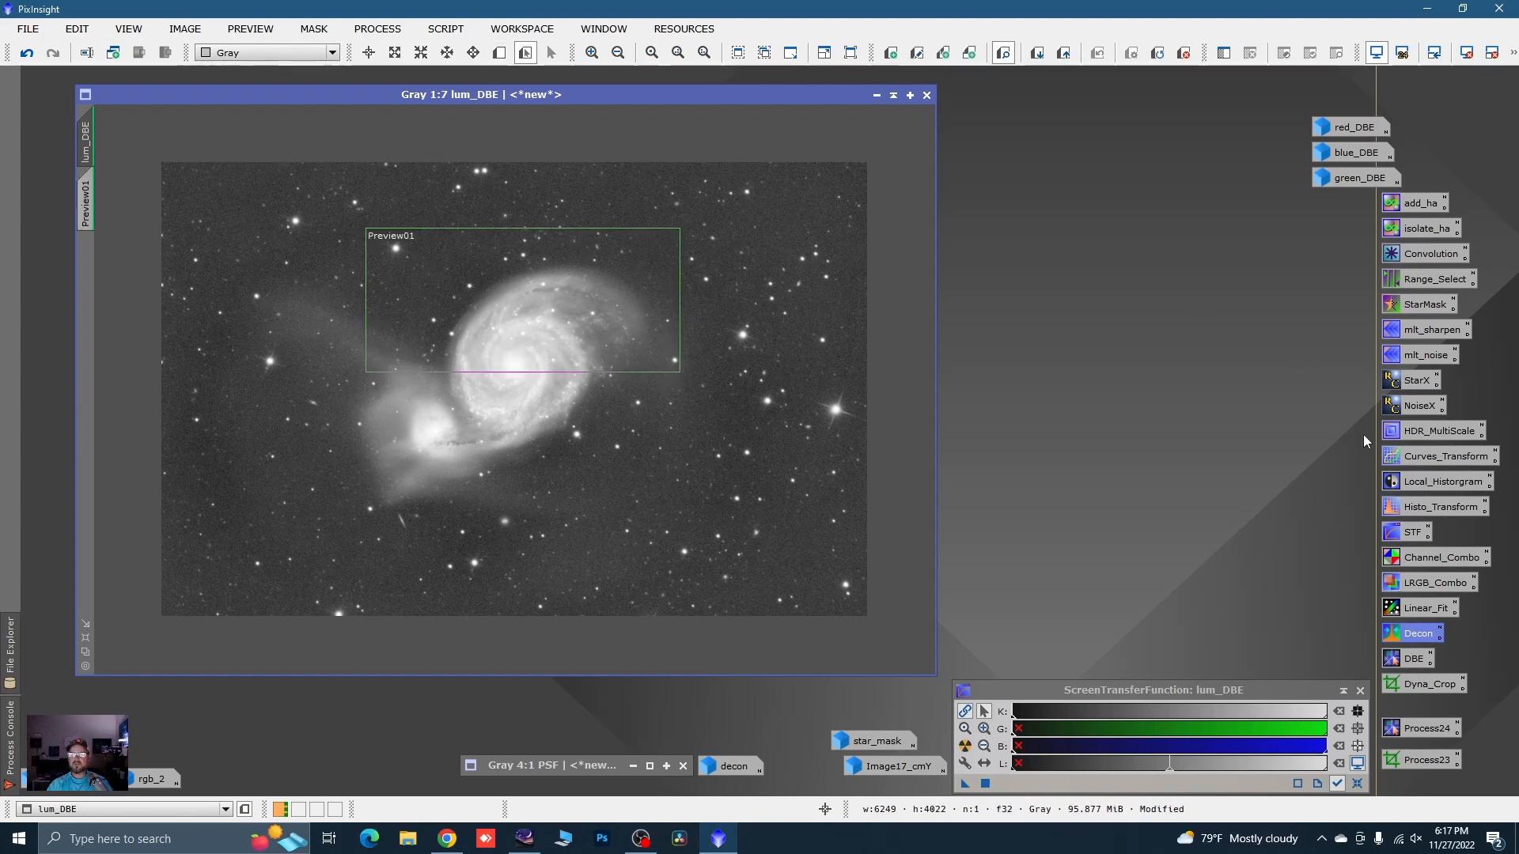
double_click(1413, 406)
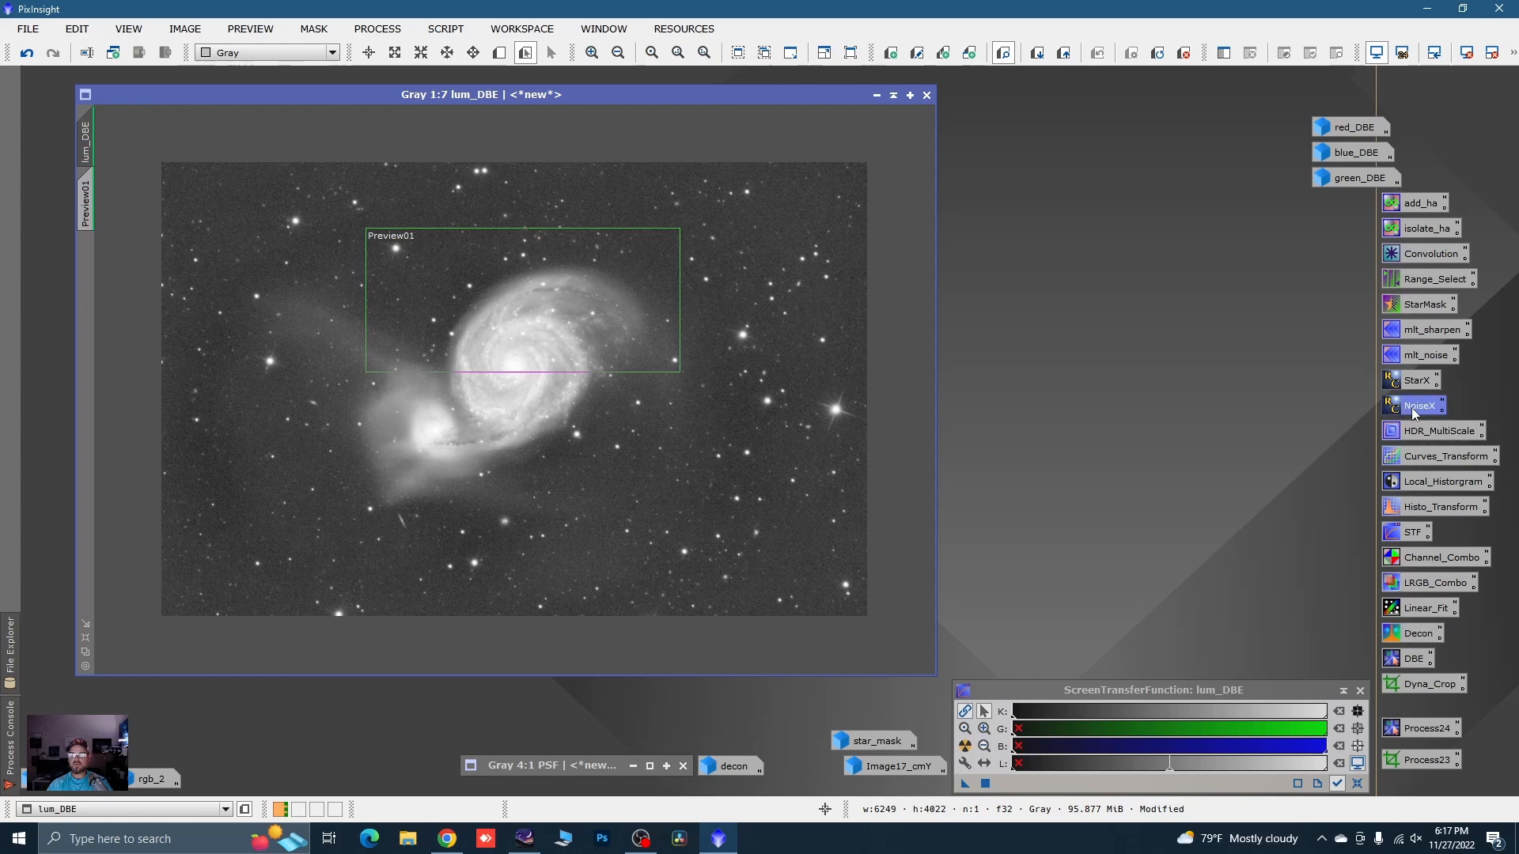
click(84, 204)
scroll(599, 432, down, 3)
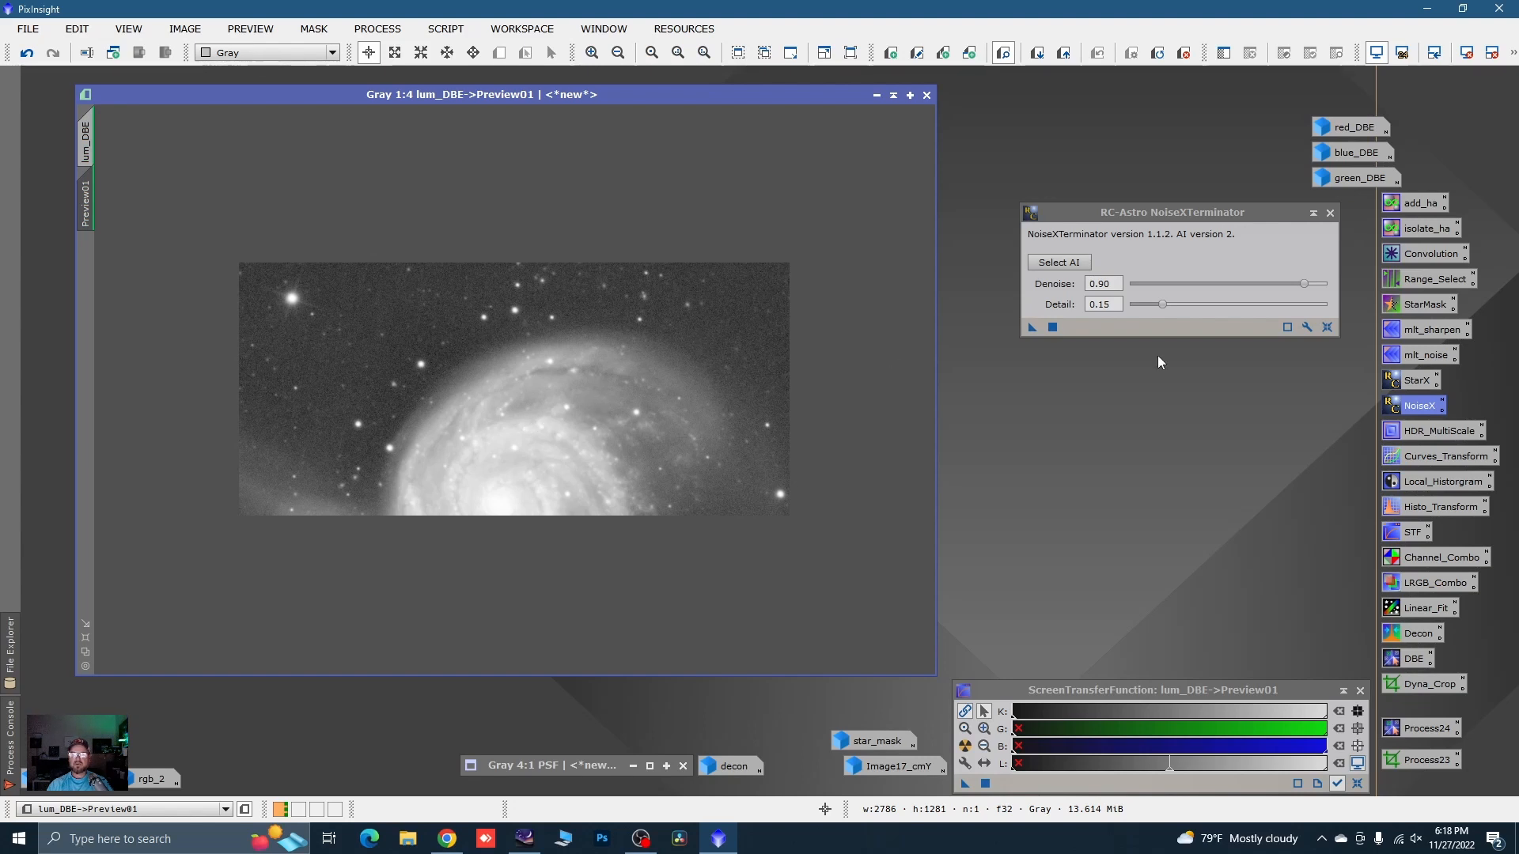
- Test NoiseXTerminator on the preview with Denoise 0.90 and Detail 0.30, comparing the result before and after
drag(1161, 304, 1193, 309)
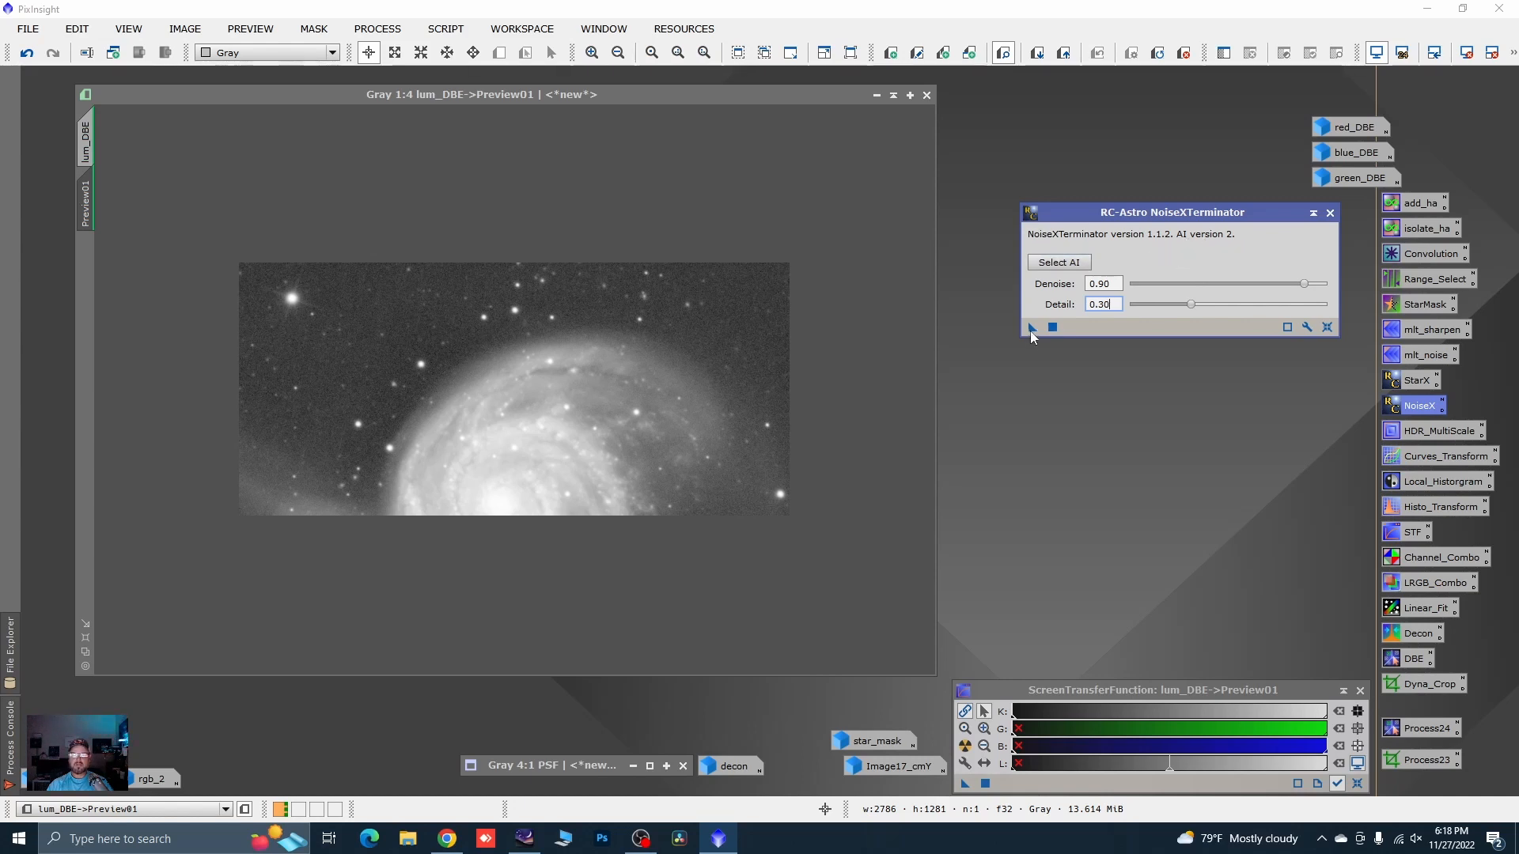
drag(1032, 327, 724, 397)
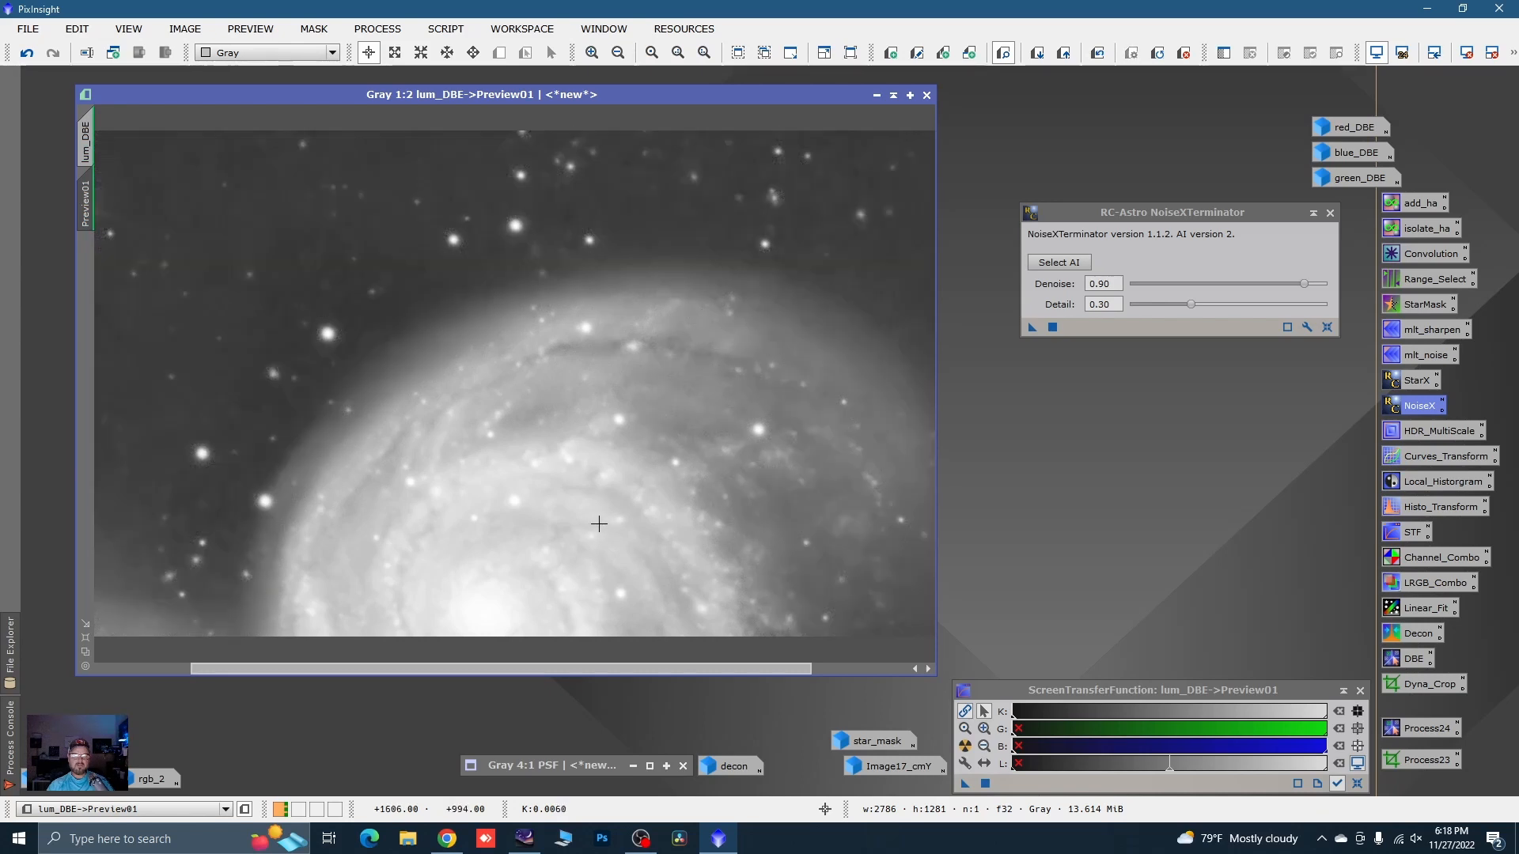
key(ctrl+shift+z)
scroll(586, 459, down, 2)
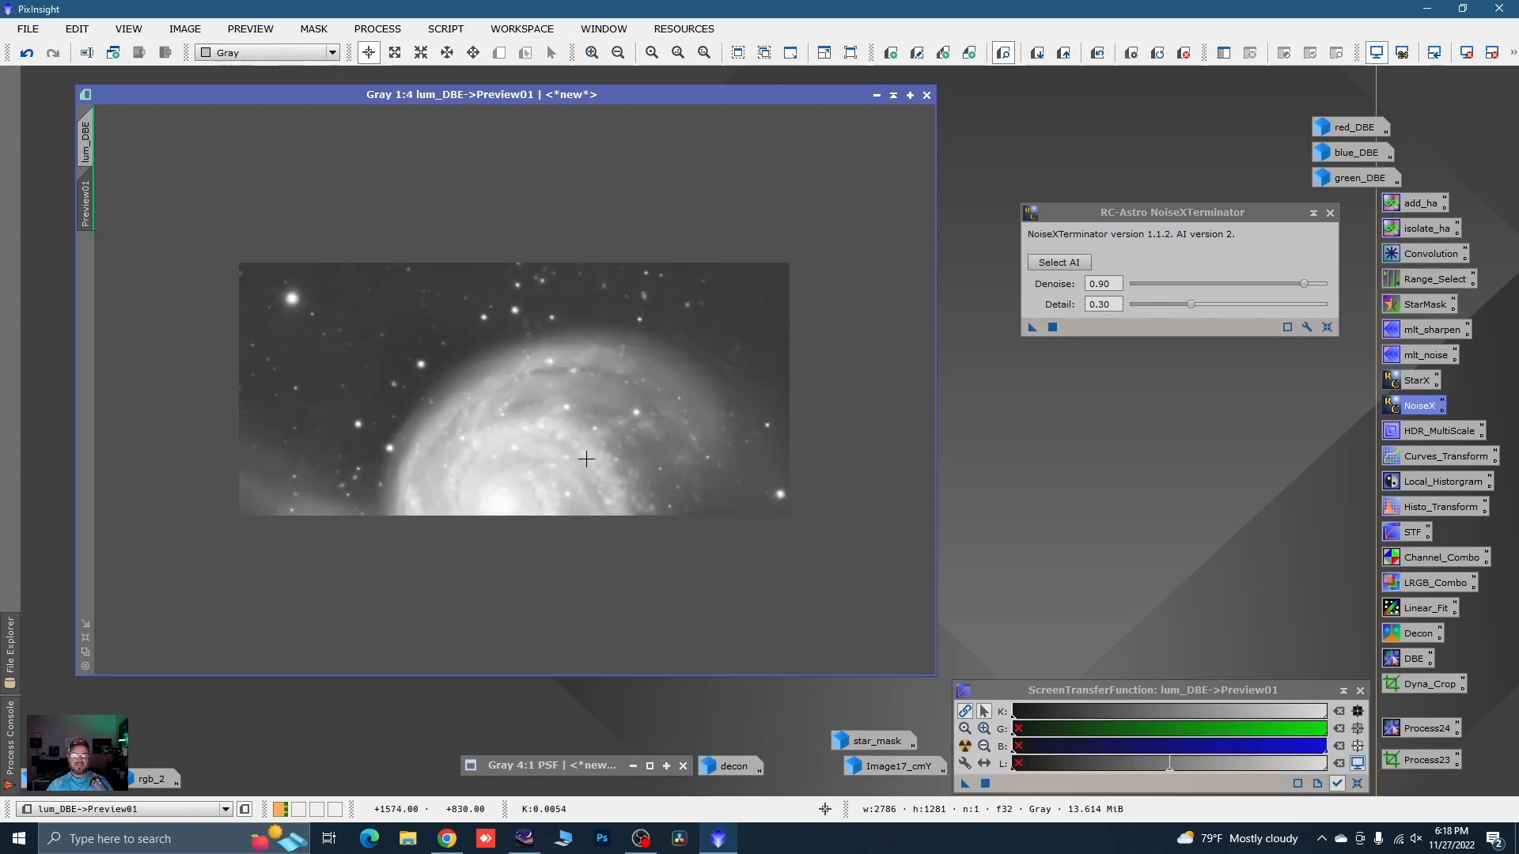
- Set Denoise to 0.74, run NoiseXTerminator on the full lum_DBE image, and close the process
click(1304, 284)
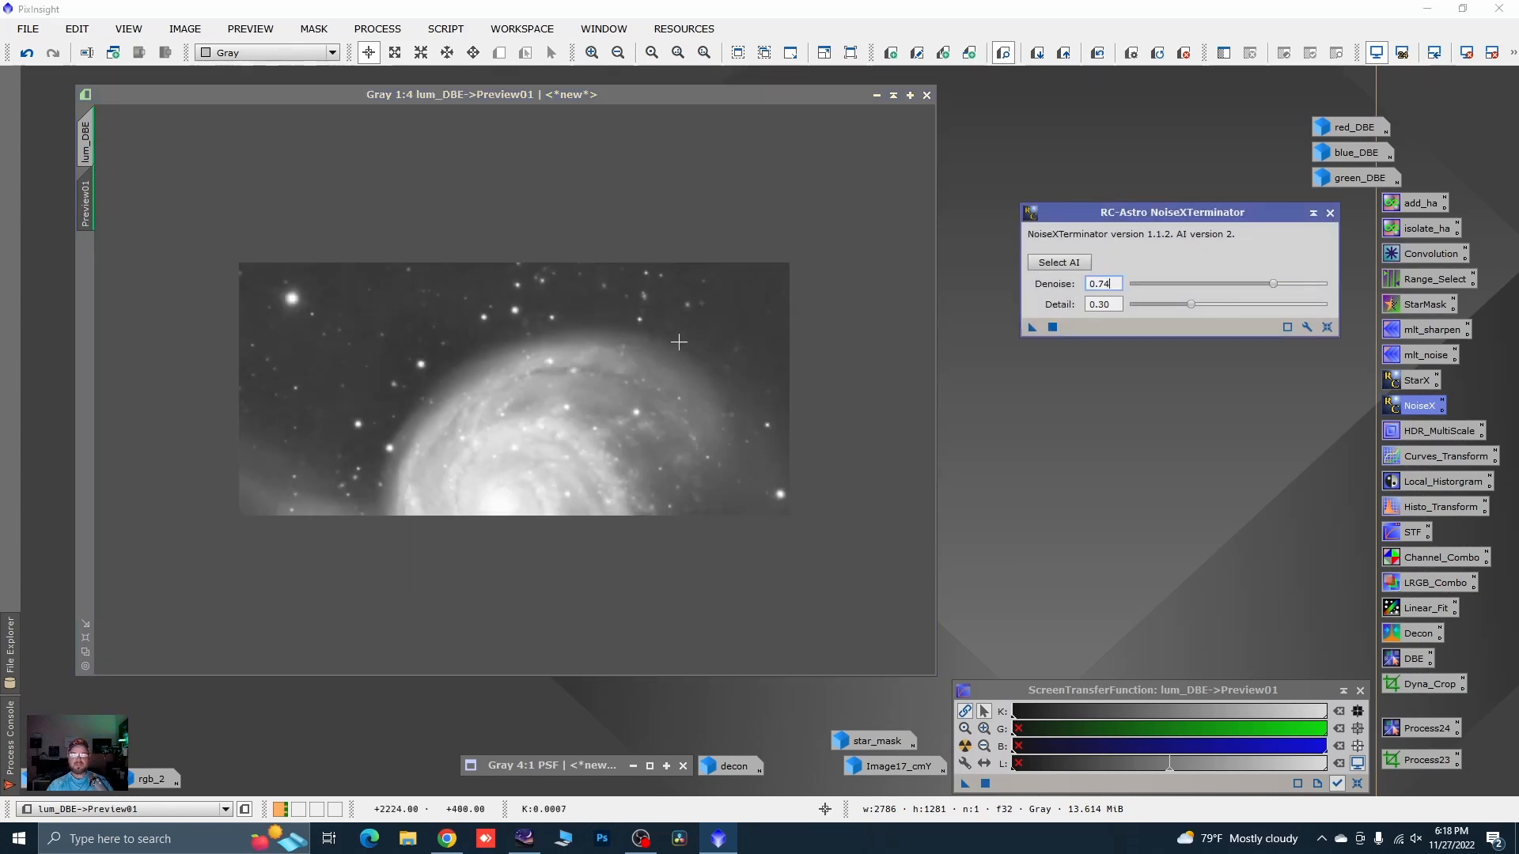
click(89, 138)
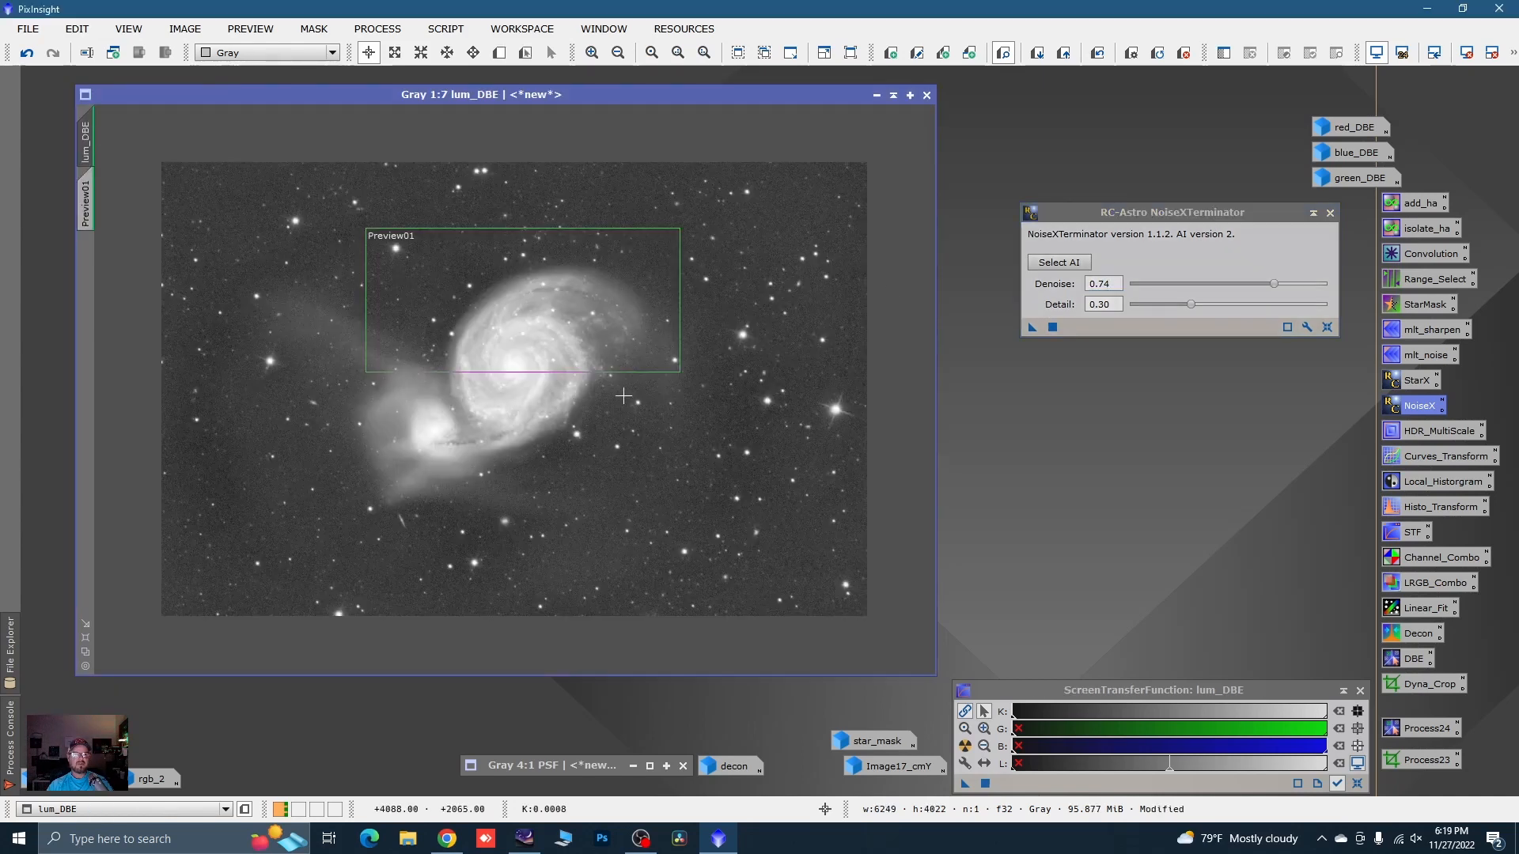
click(1053, 327)
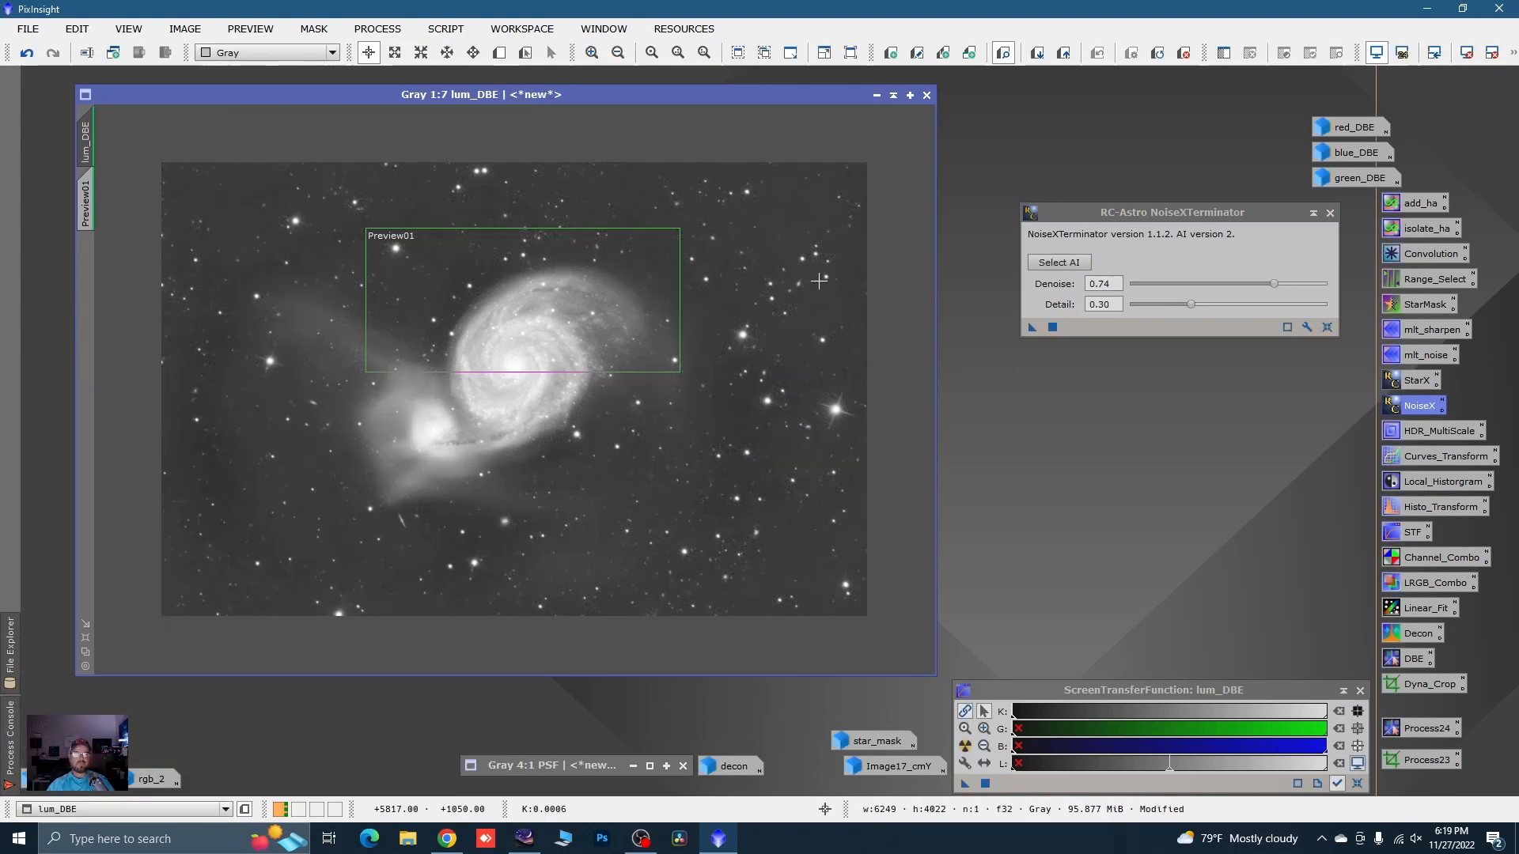
click(1331, 213)
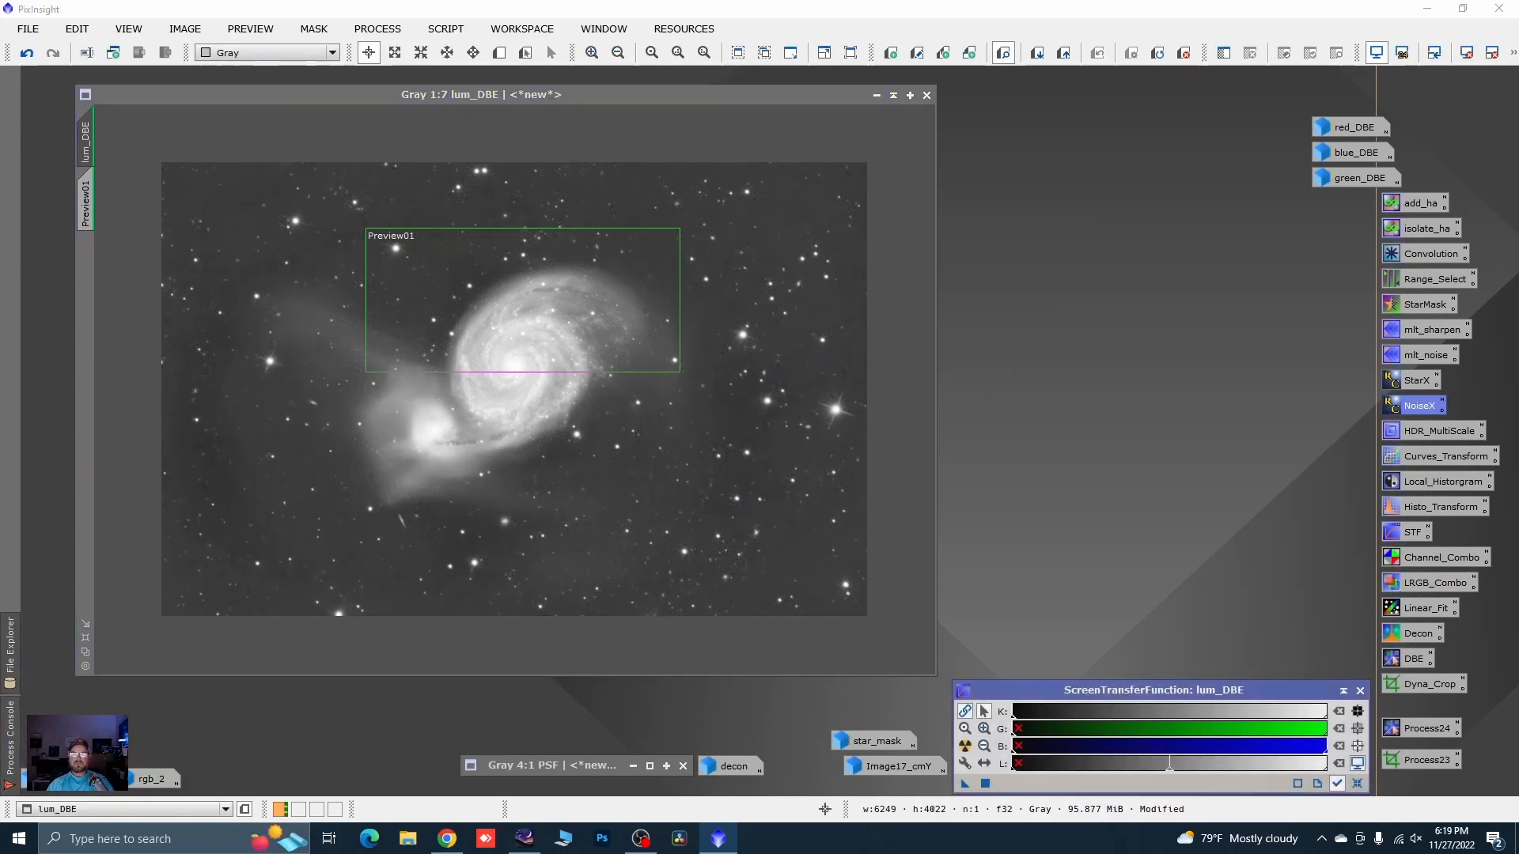
- Delete Preview01 and turn off the screen stretch on lum_DBE
right_click(87, 193)
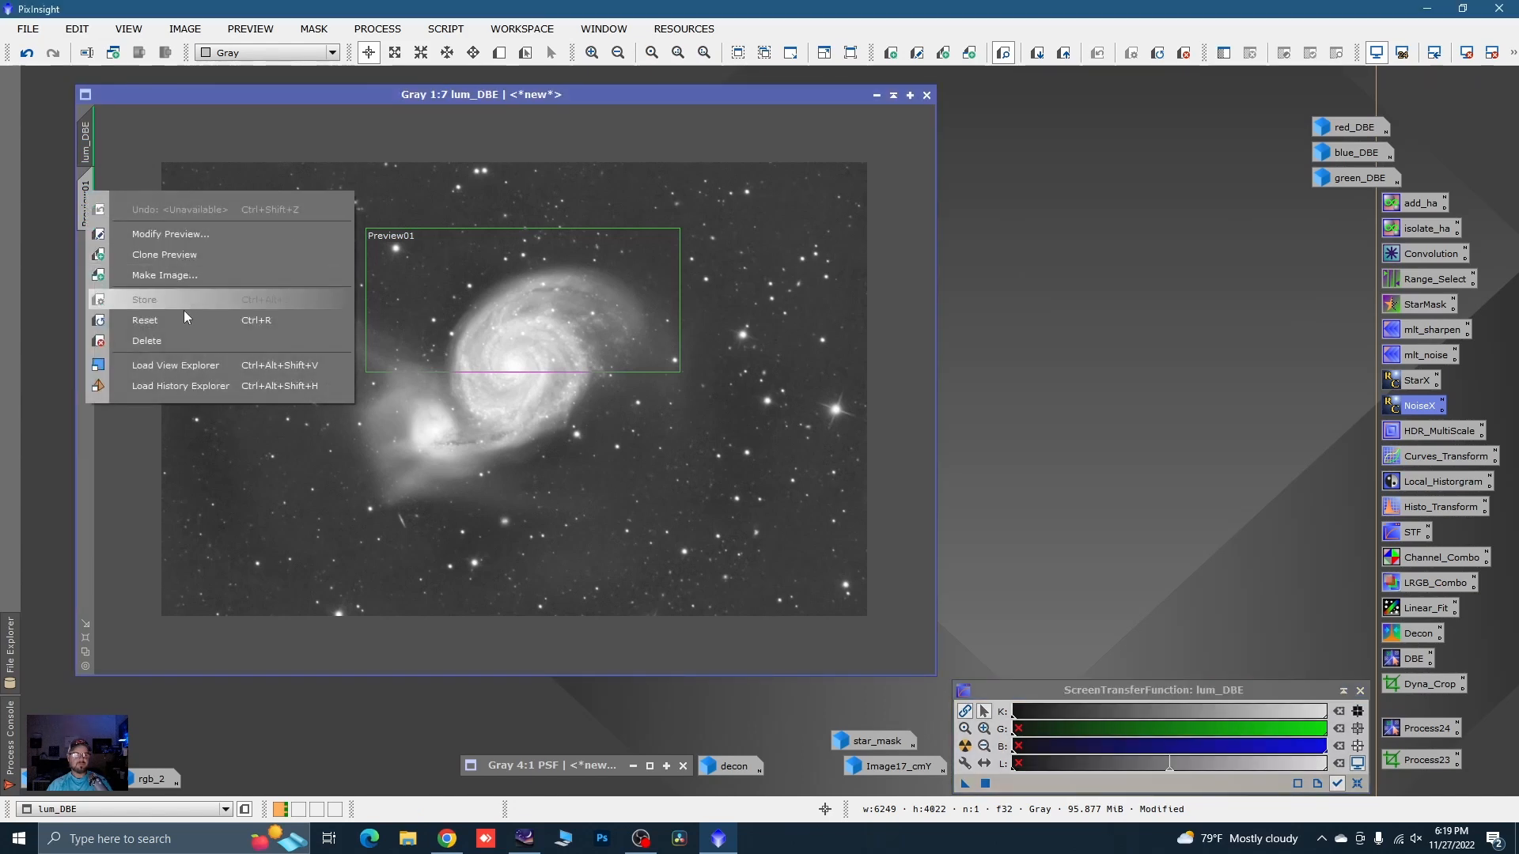
click(146, 341)
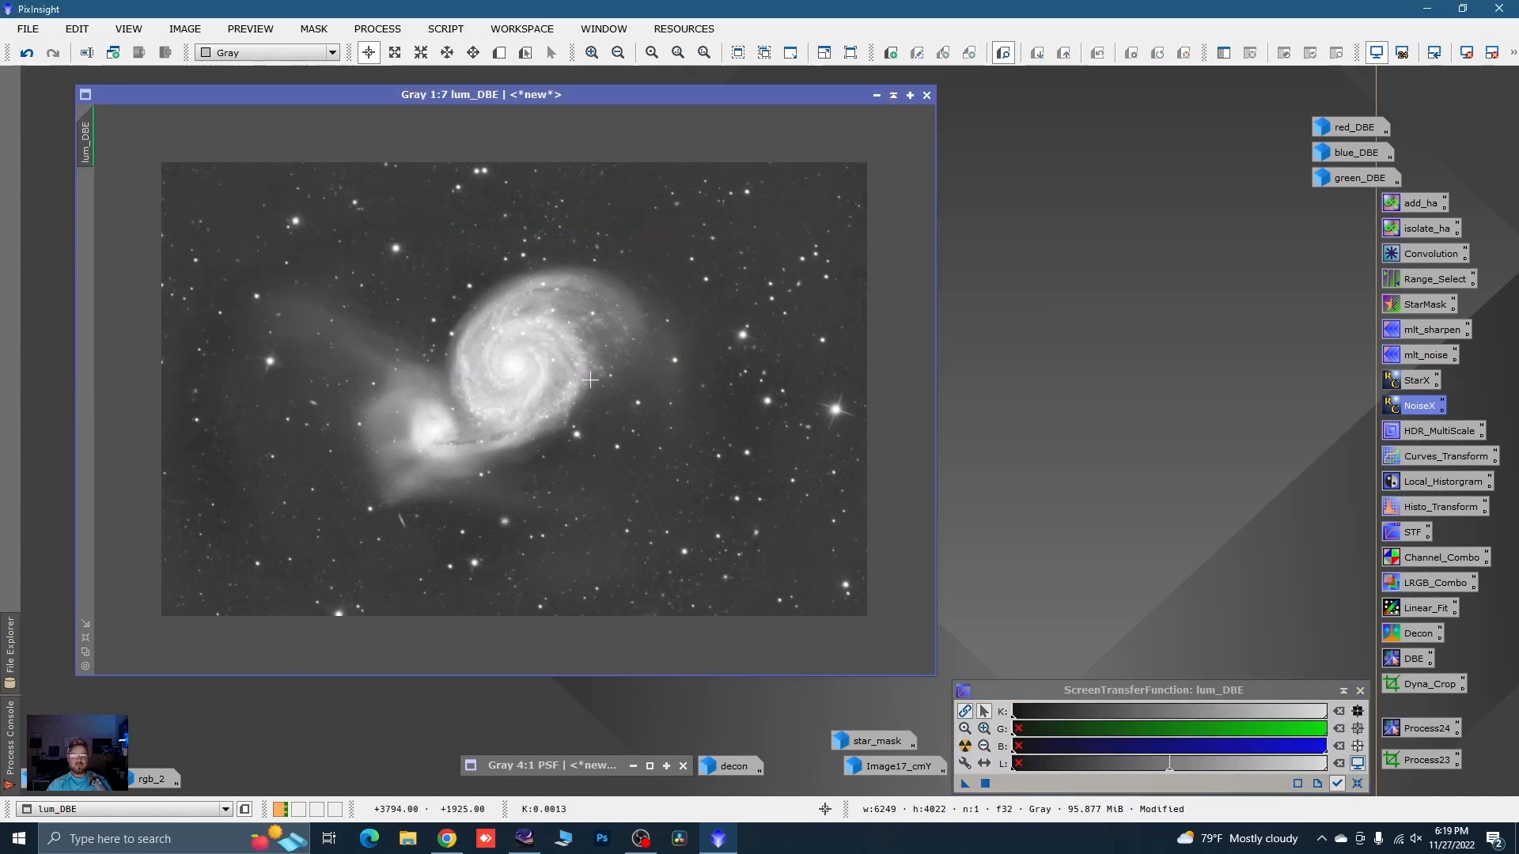
key(ctrl+F12)
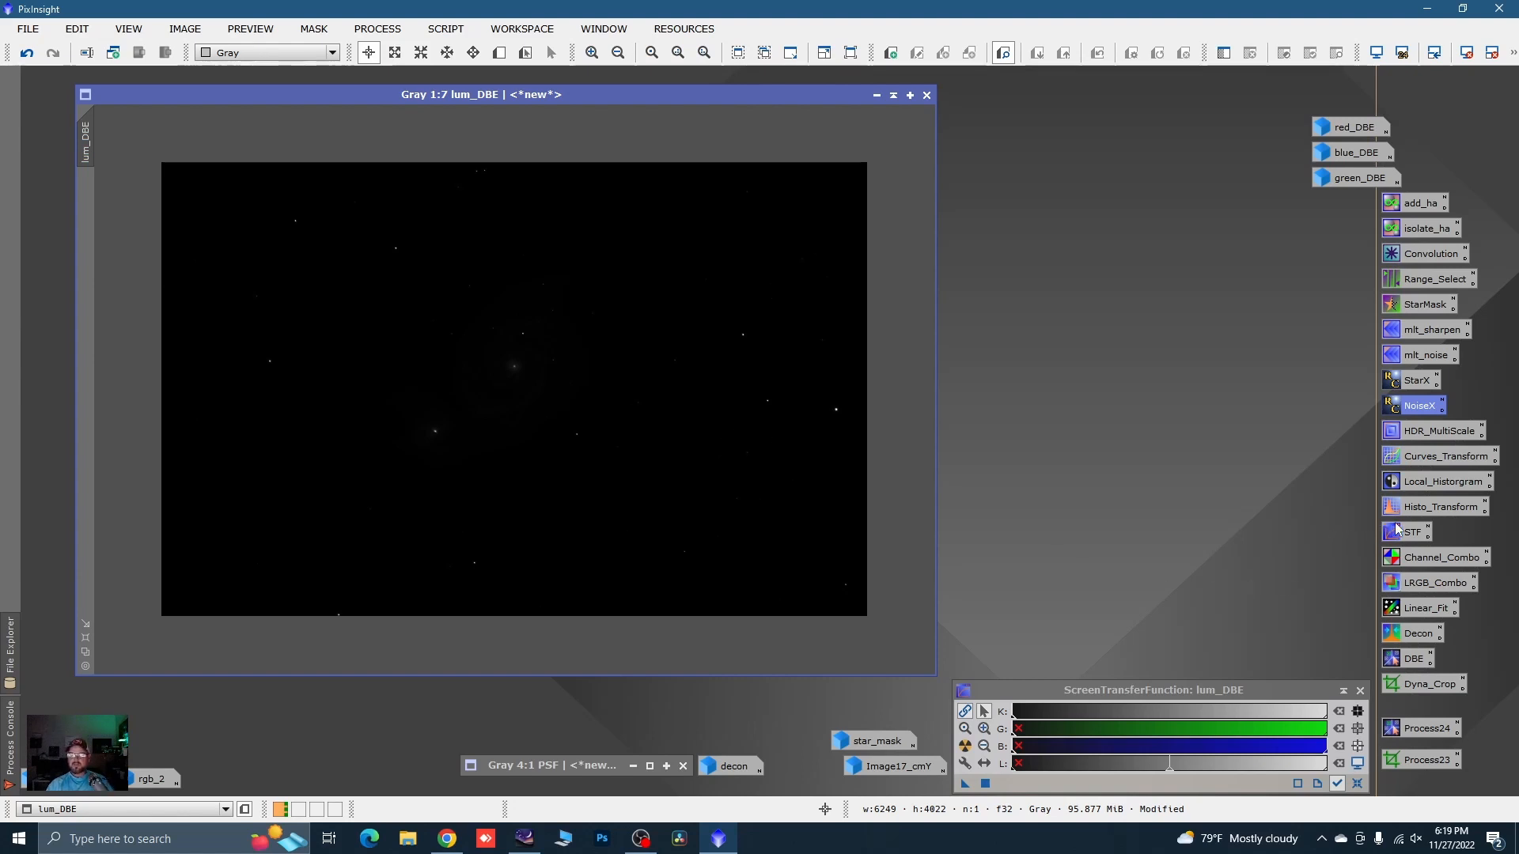
- Set up HistogramTransformation for lum_DBE with the real-time preview and view tracking enabled
double_click(1424, 506)
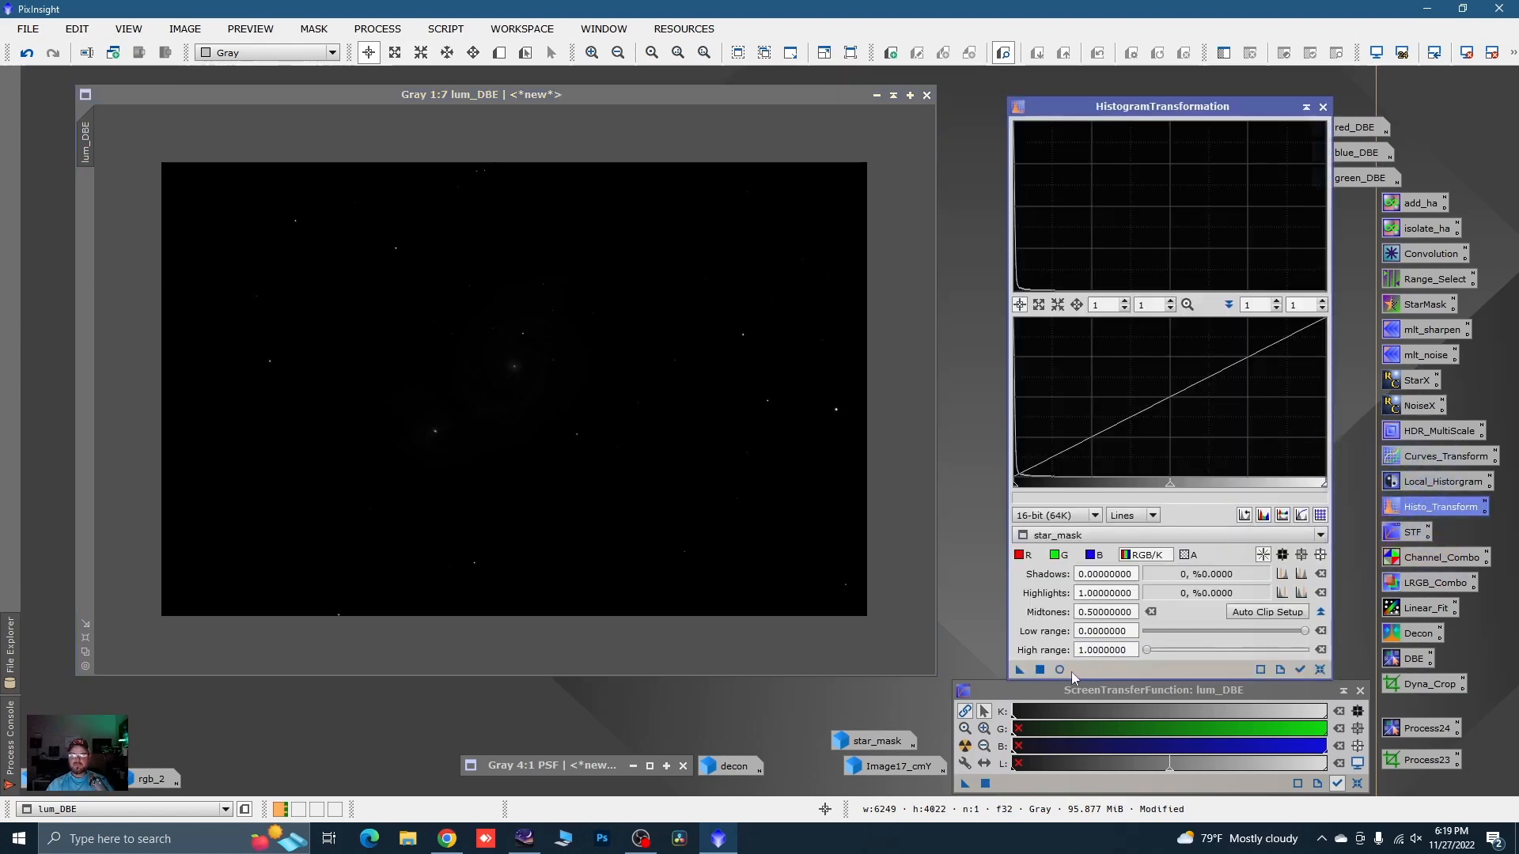
click(1320, 536)
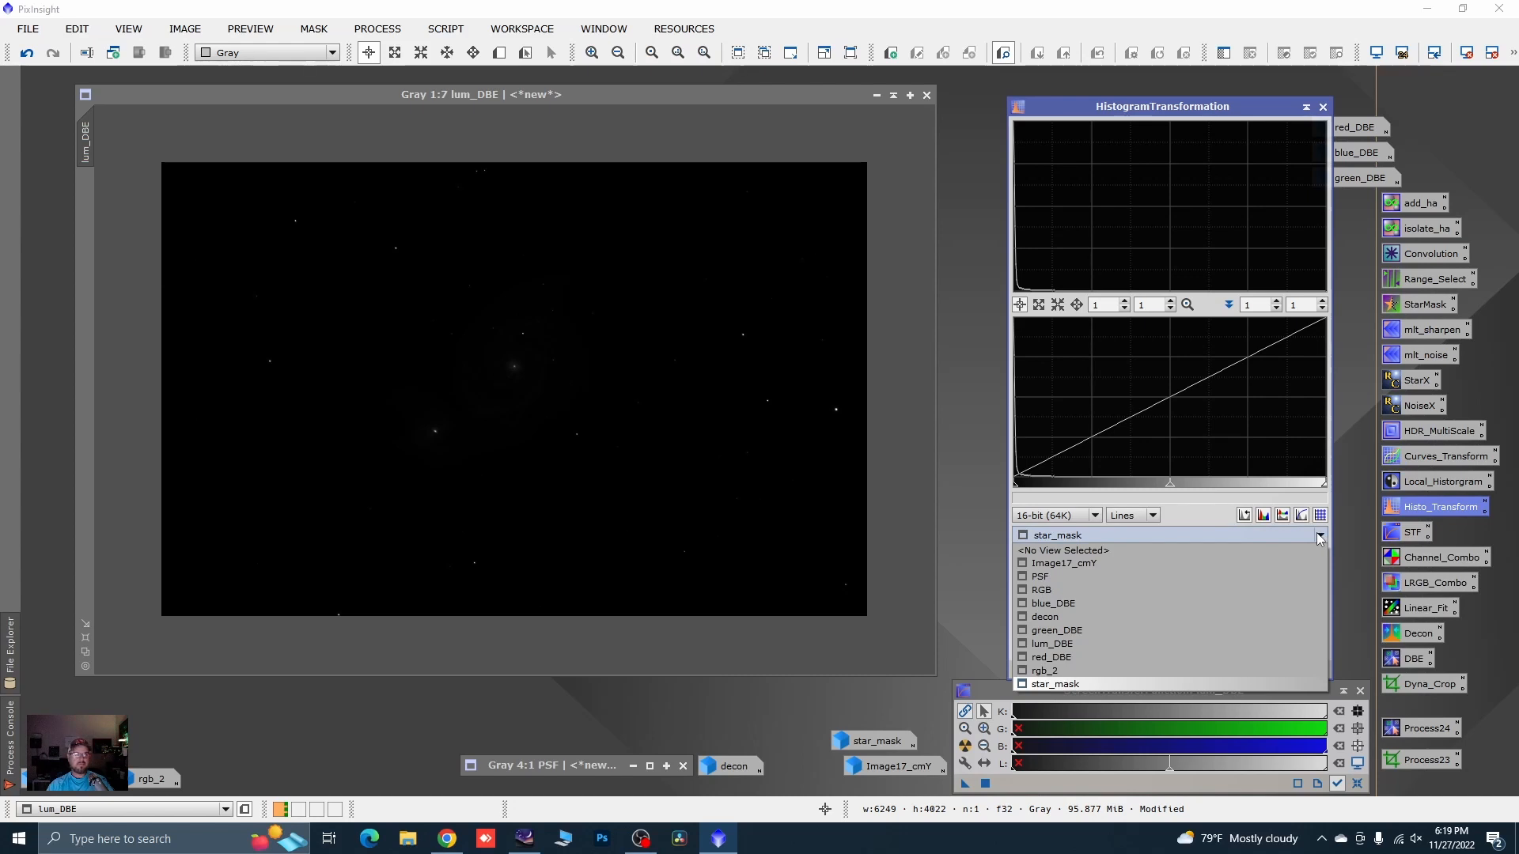
click(1057, 643)
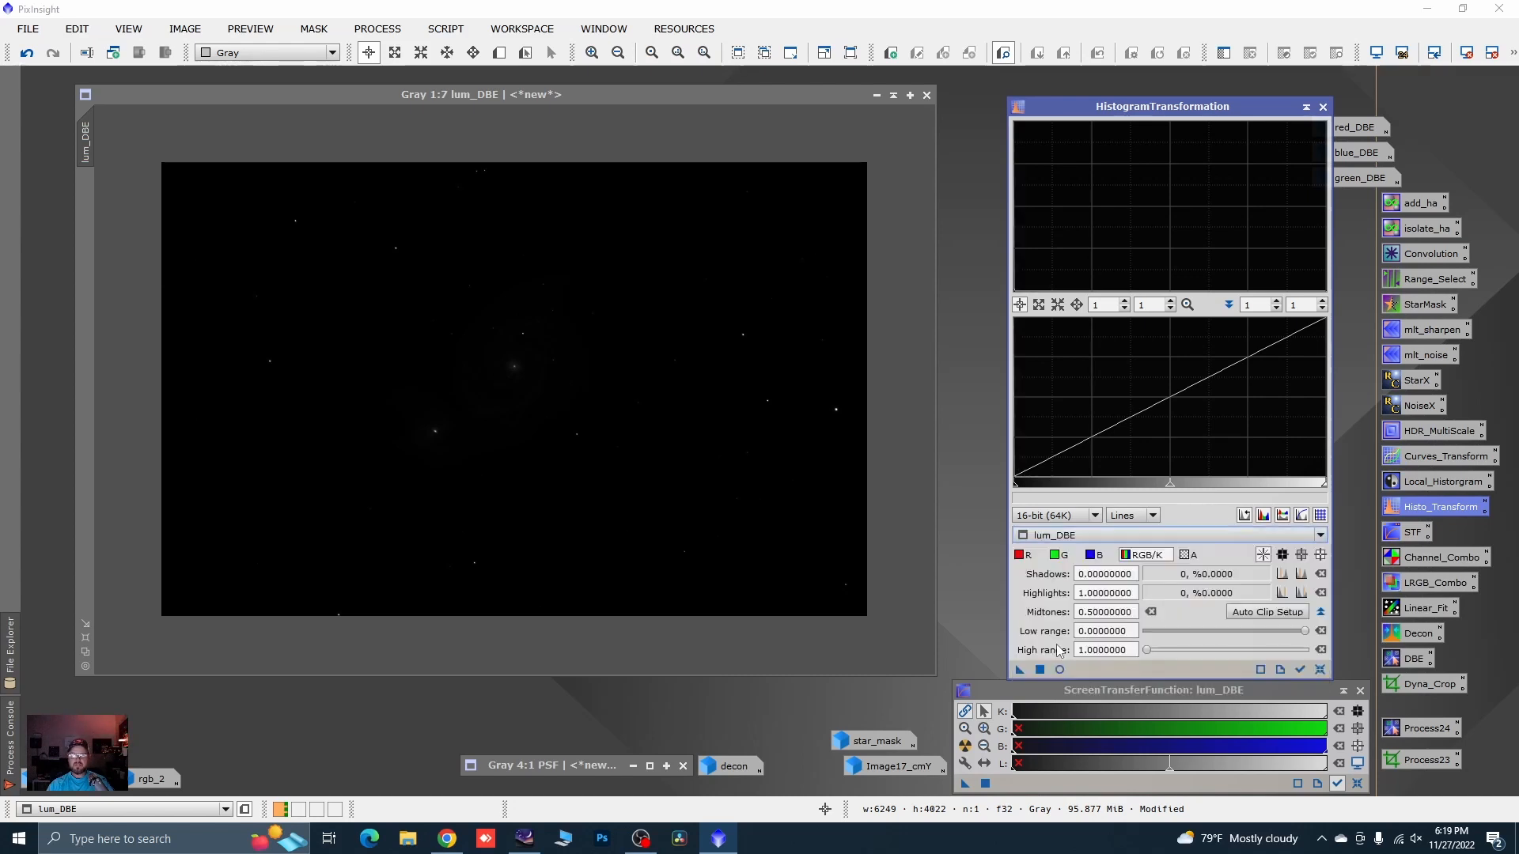
click(1260, 670)
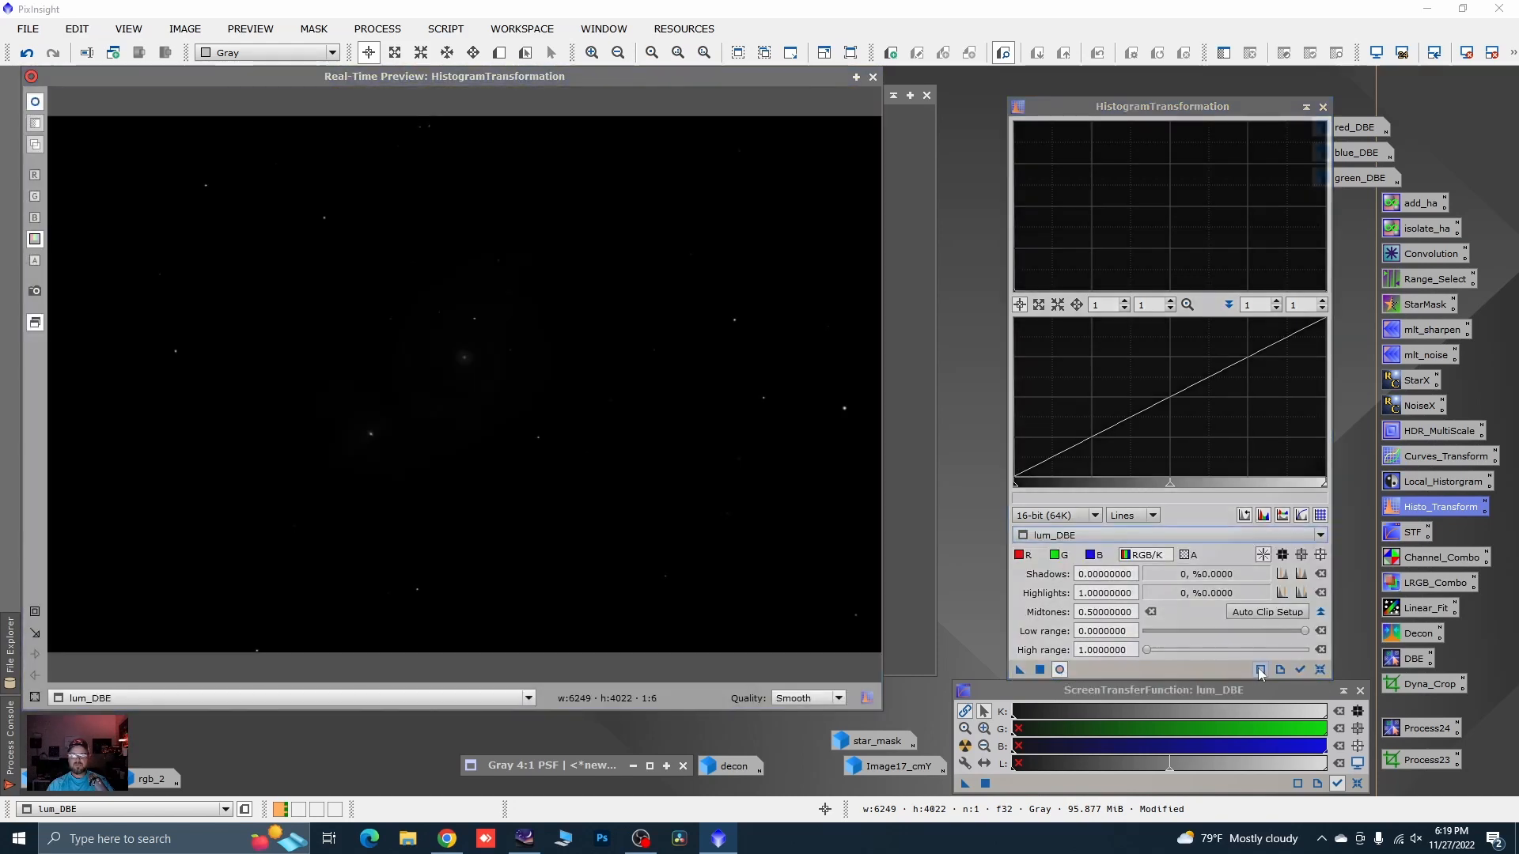
click(1300, 670)
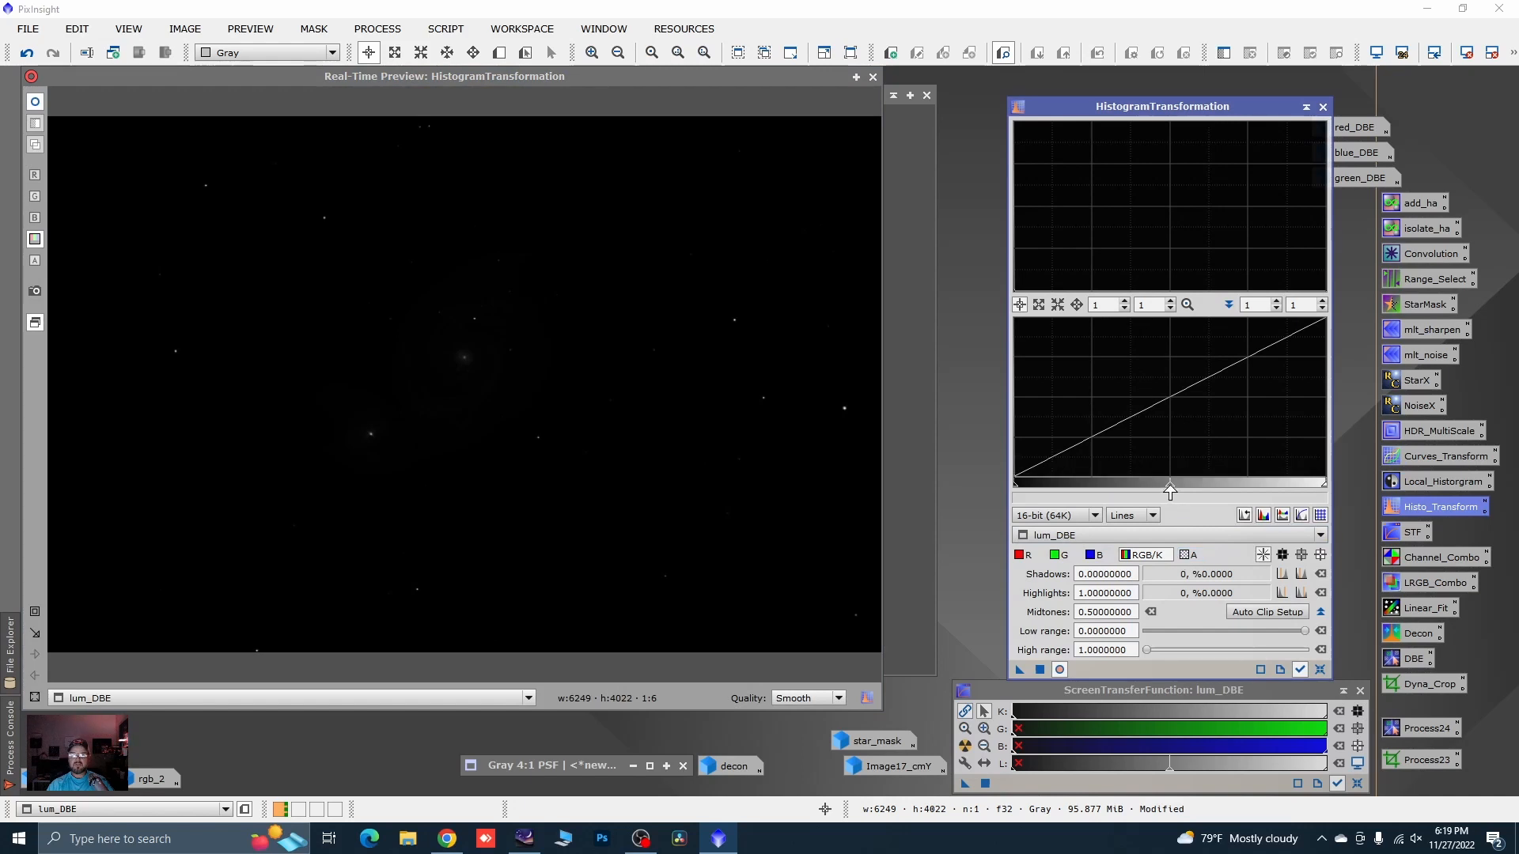
- Stretch lum_DBE in three passes with midtones 0.03037975, 0.19746835 and 0.40253165, resetting the transformation after each pass
drag(1170, 485, 1022, 484)
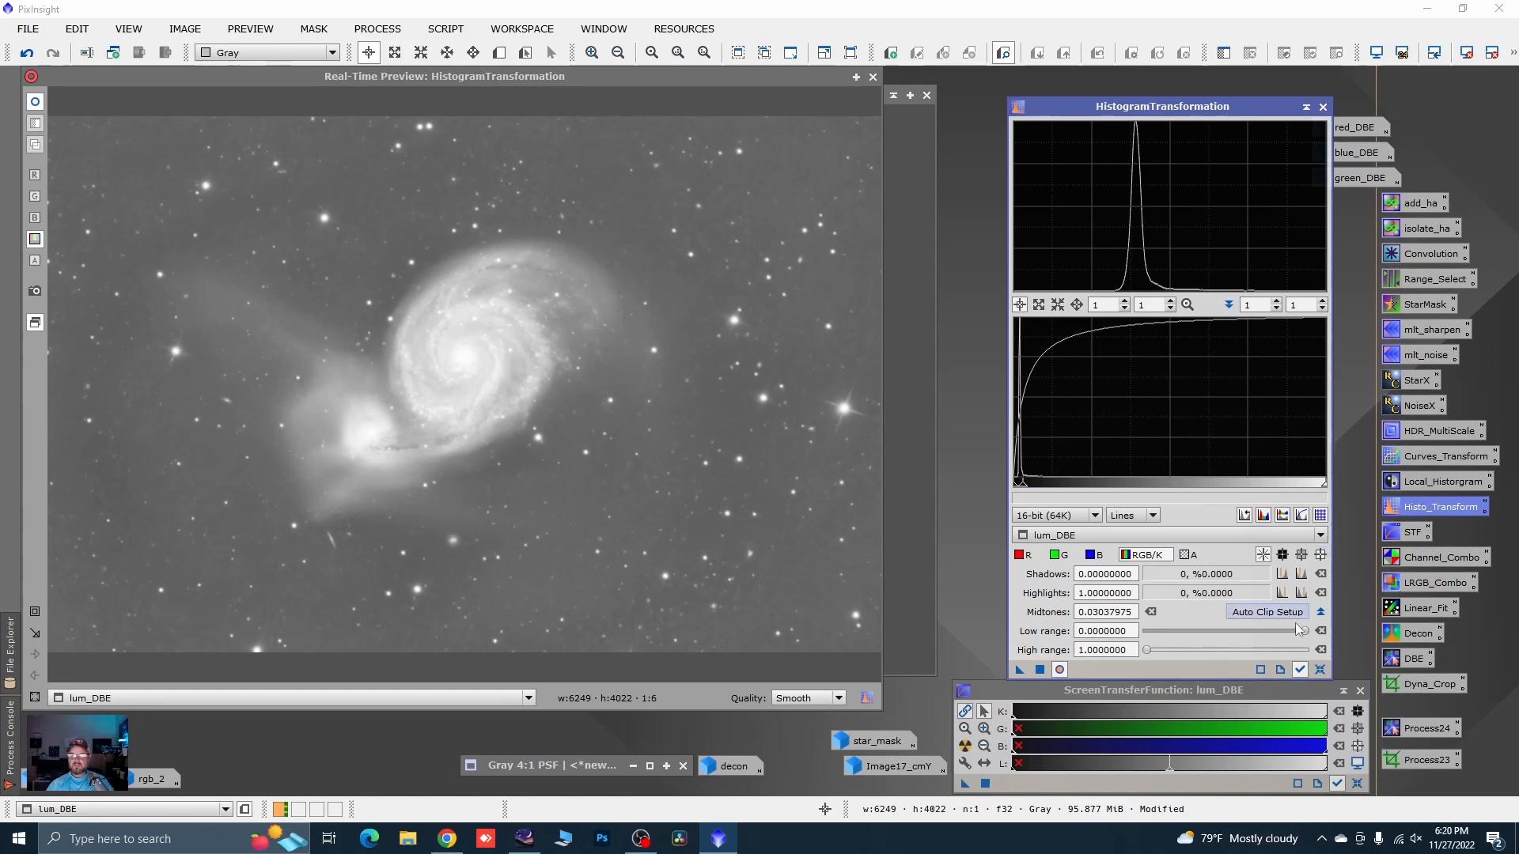
click(1320, 669)
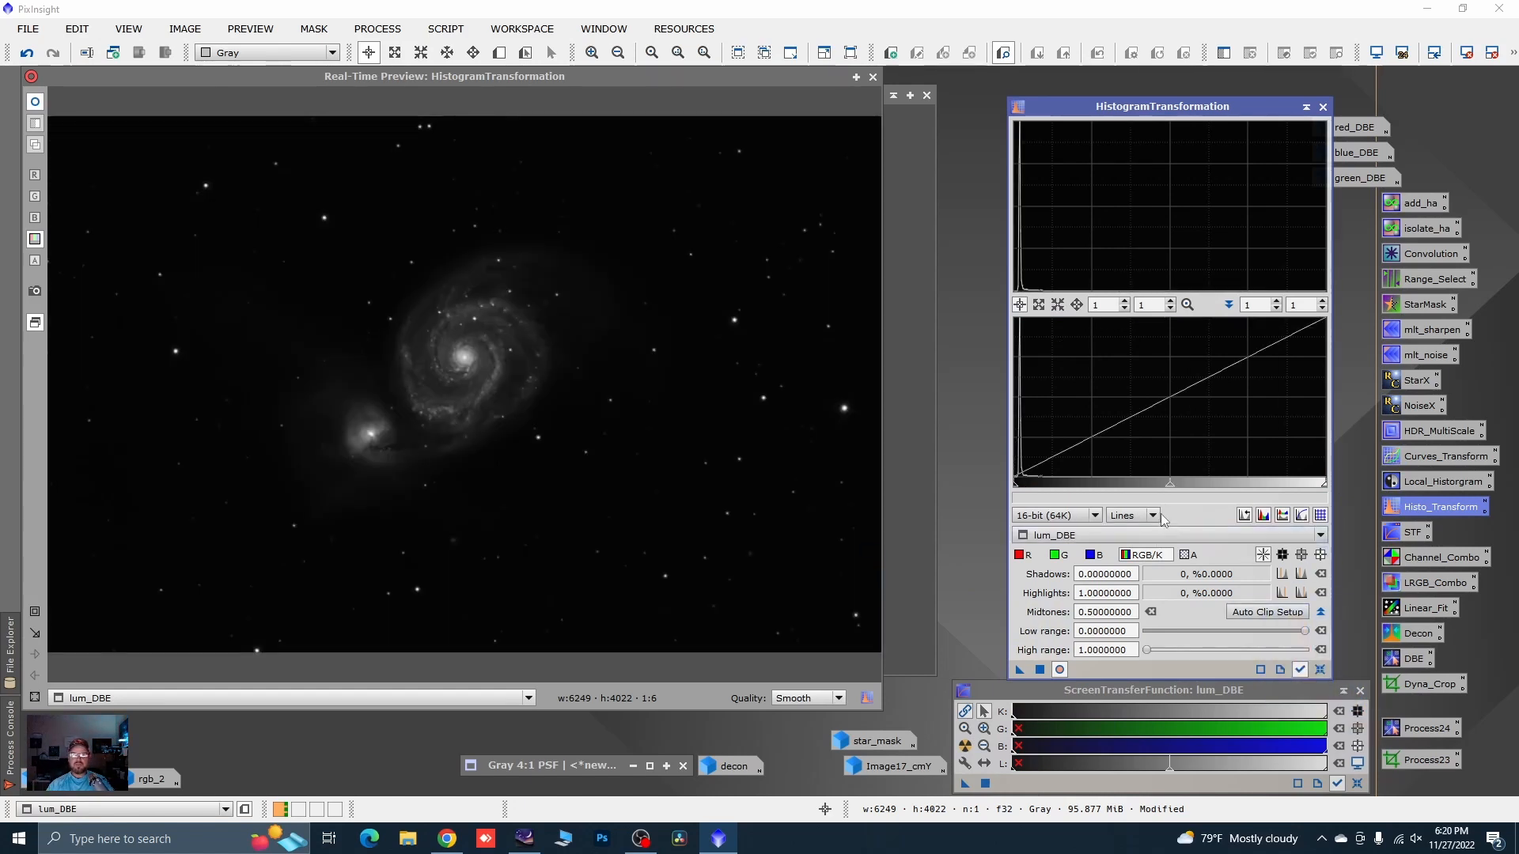
drag(1168, 492, 1075, 490)
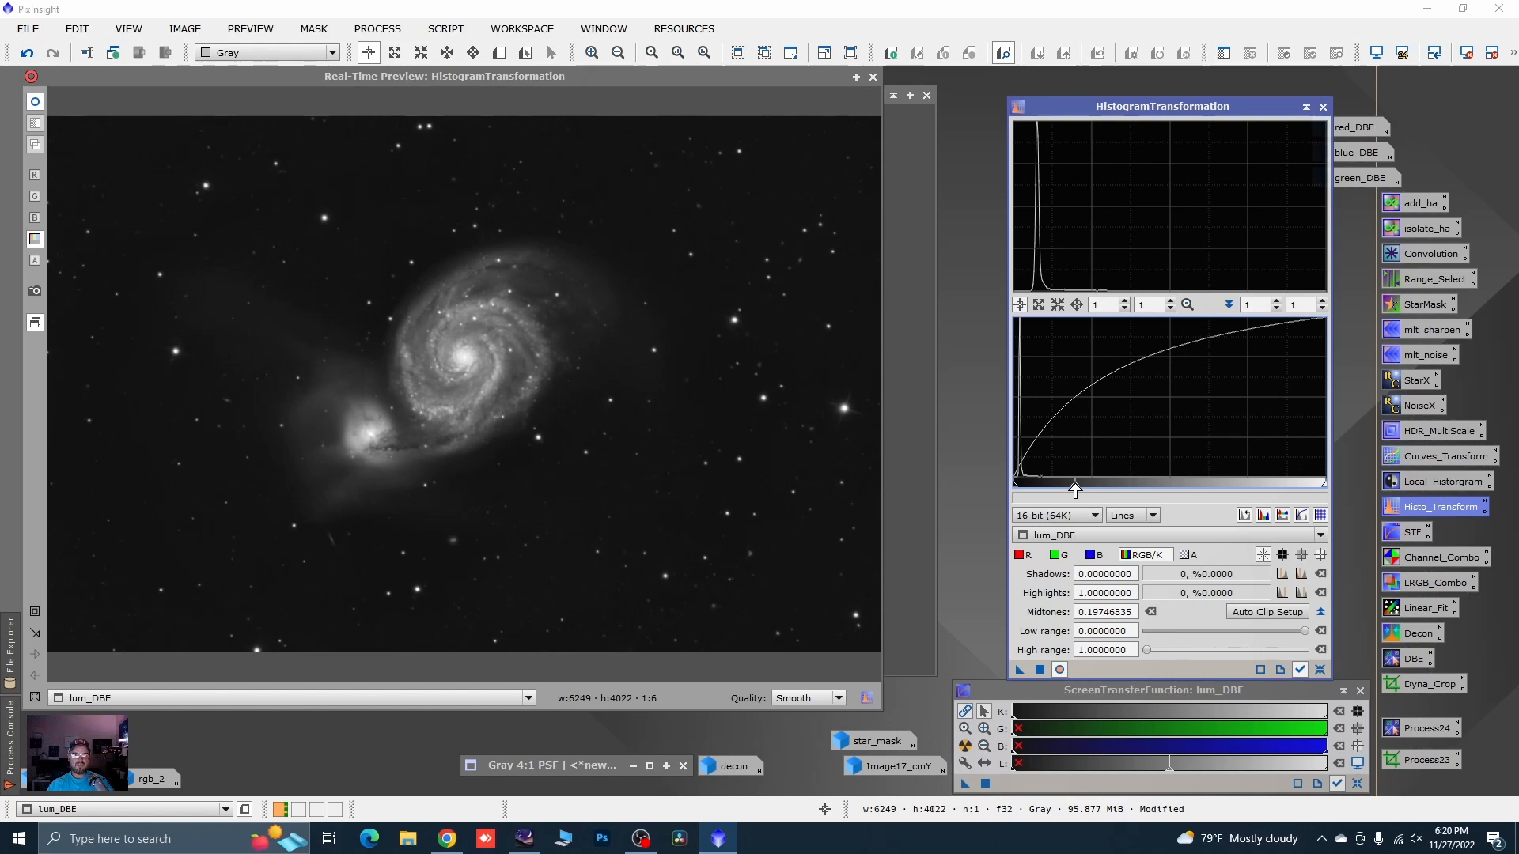
click(1040, 670)
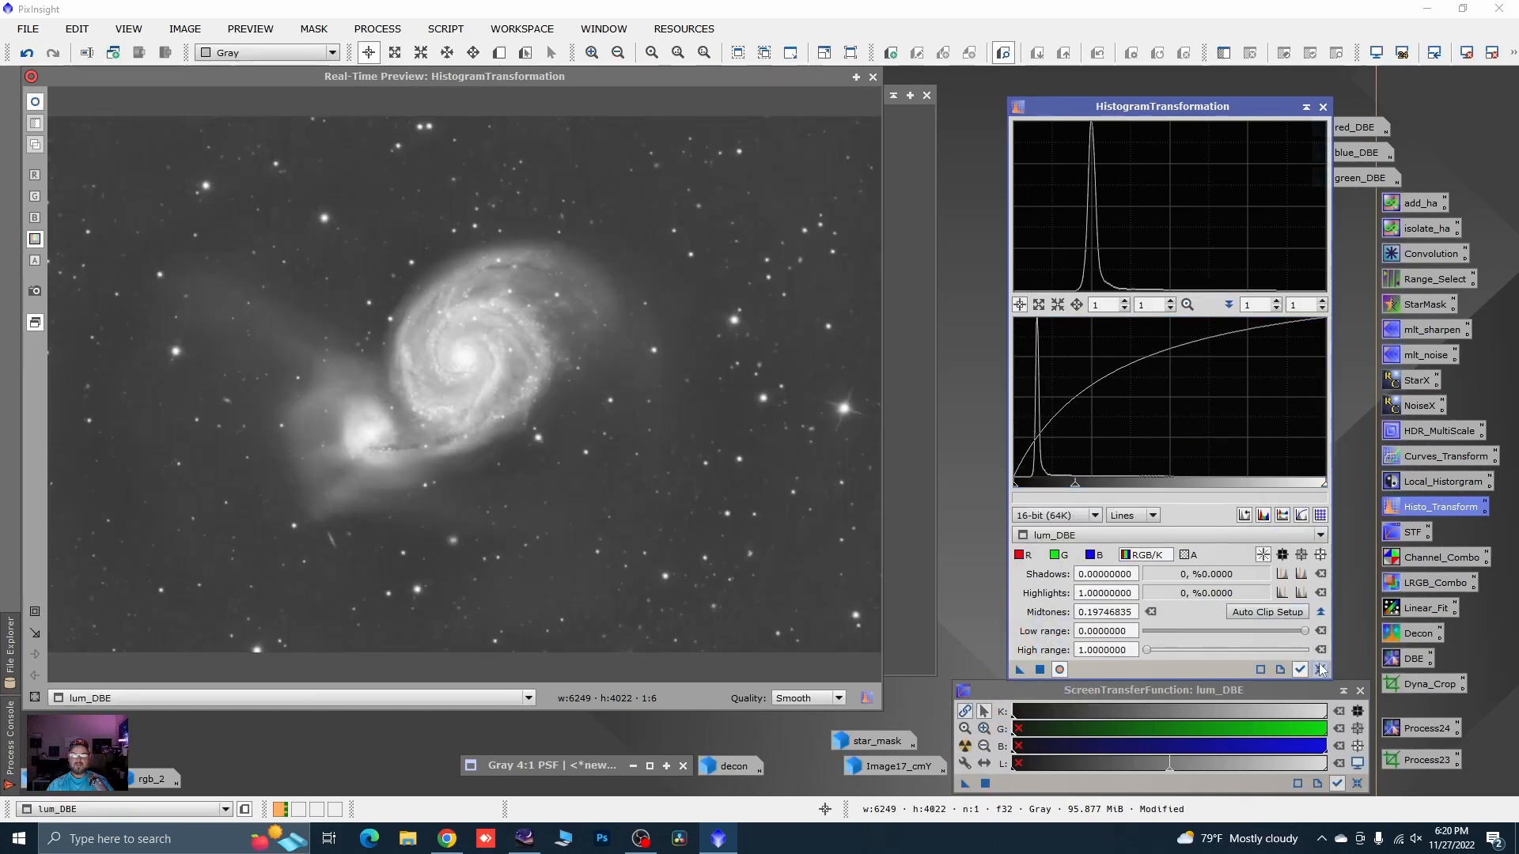
click(1320, 670)
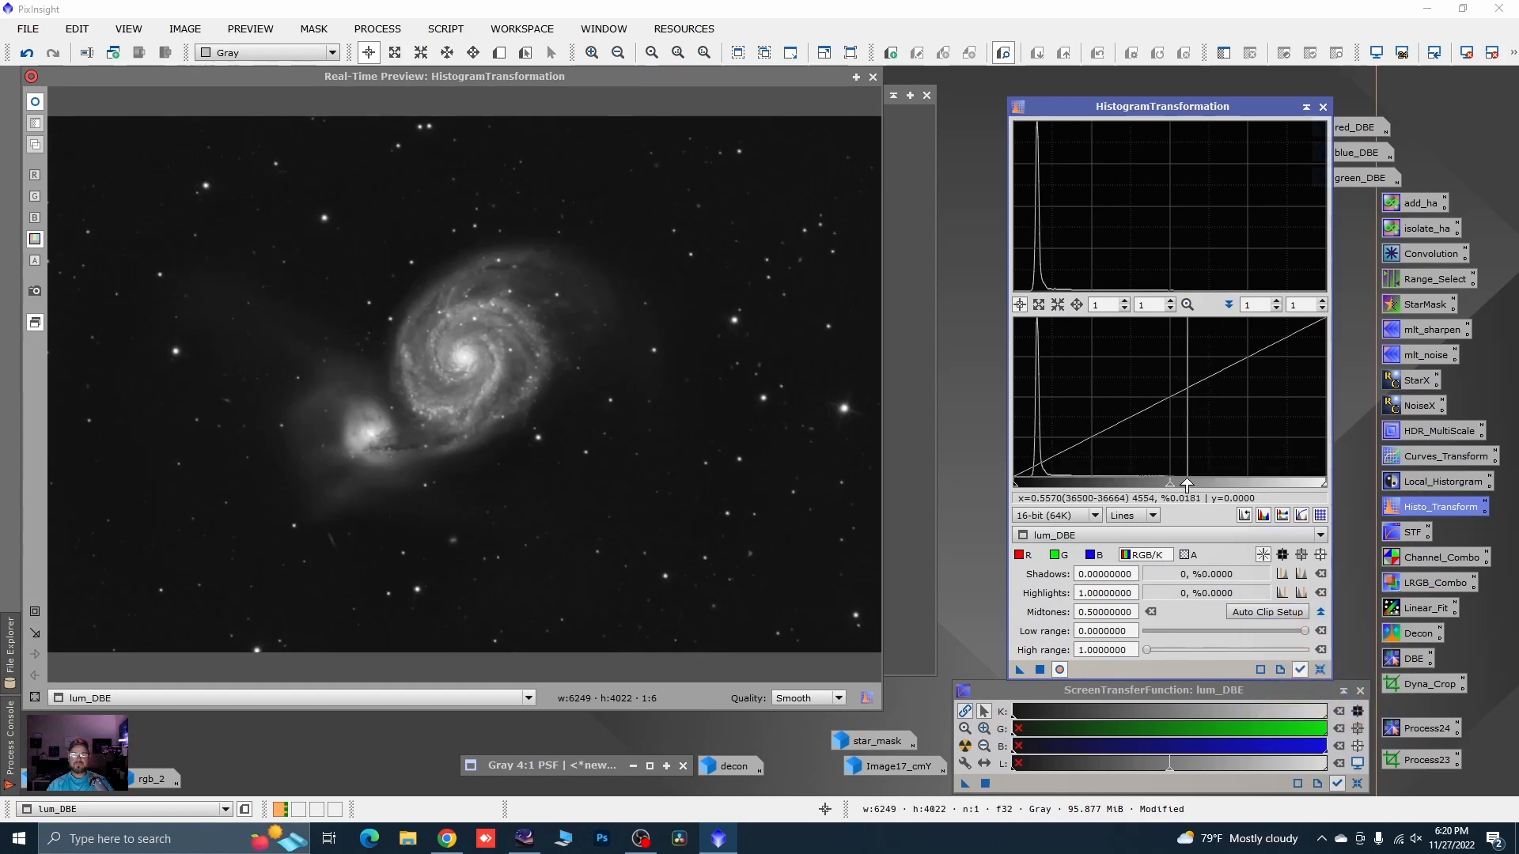
drag(1170, 490, 1140, 488)
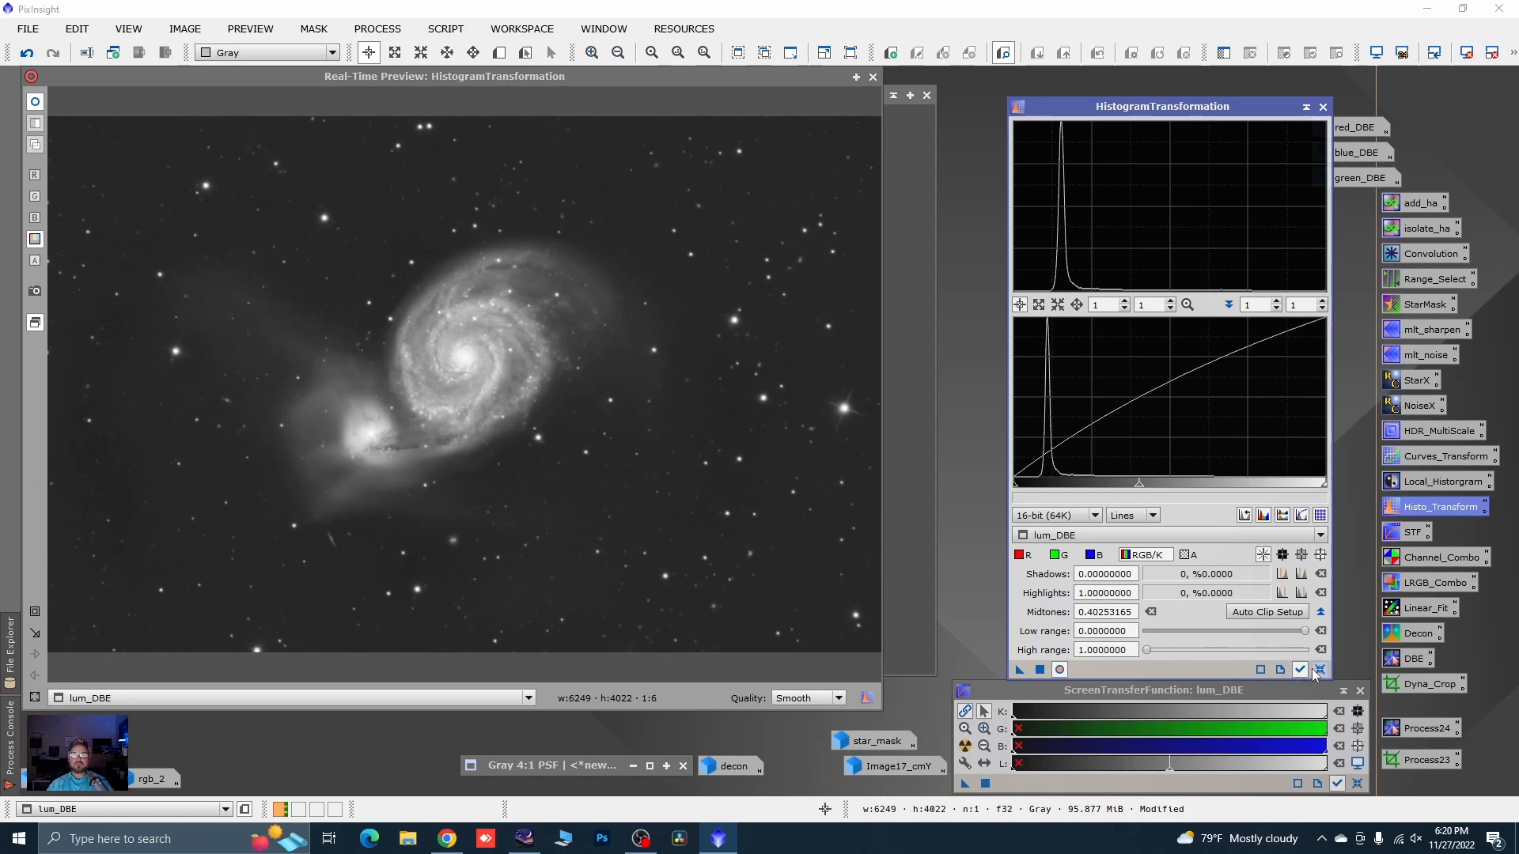
click(1318, 671)
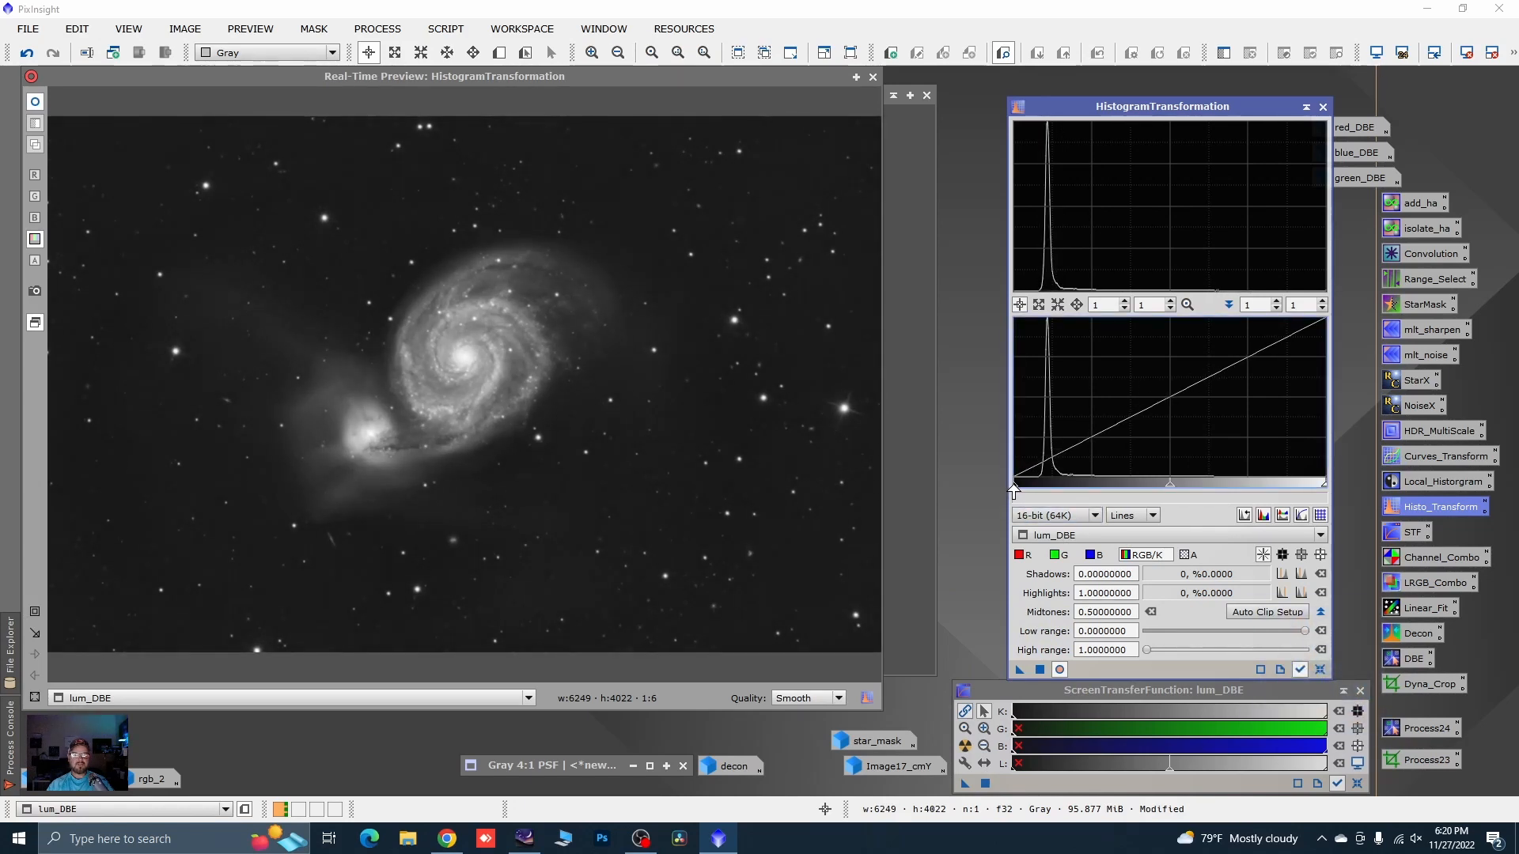
- Clip the shadows of lum_DBE at 0.00759494 with HistogramTransformation, apply it, and close the process and its real-time preview
drag(1014, 490, 1015, 491)
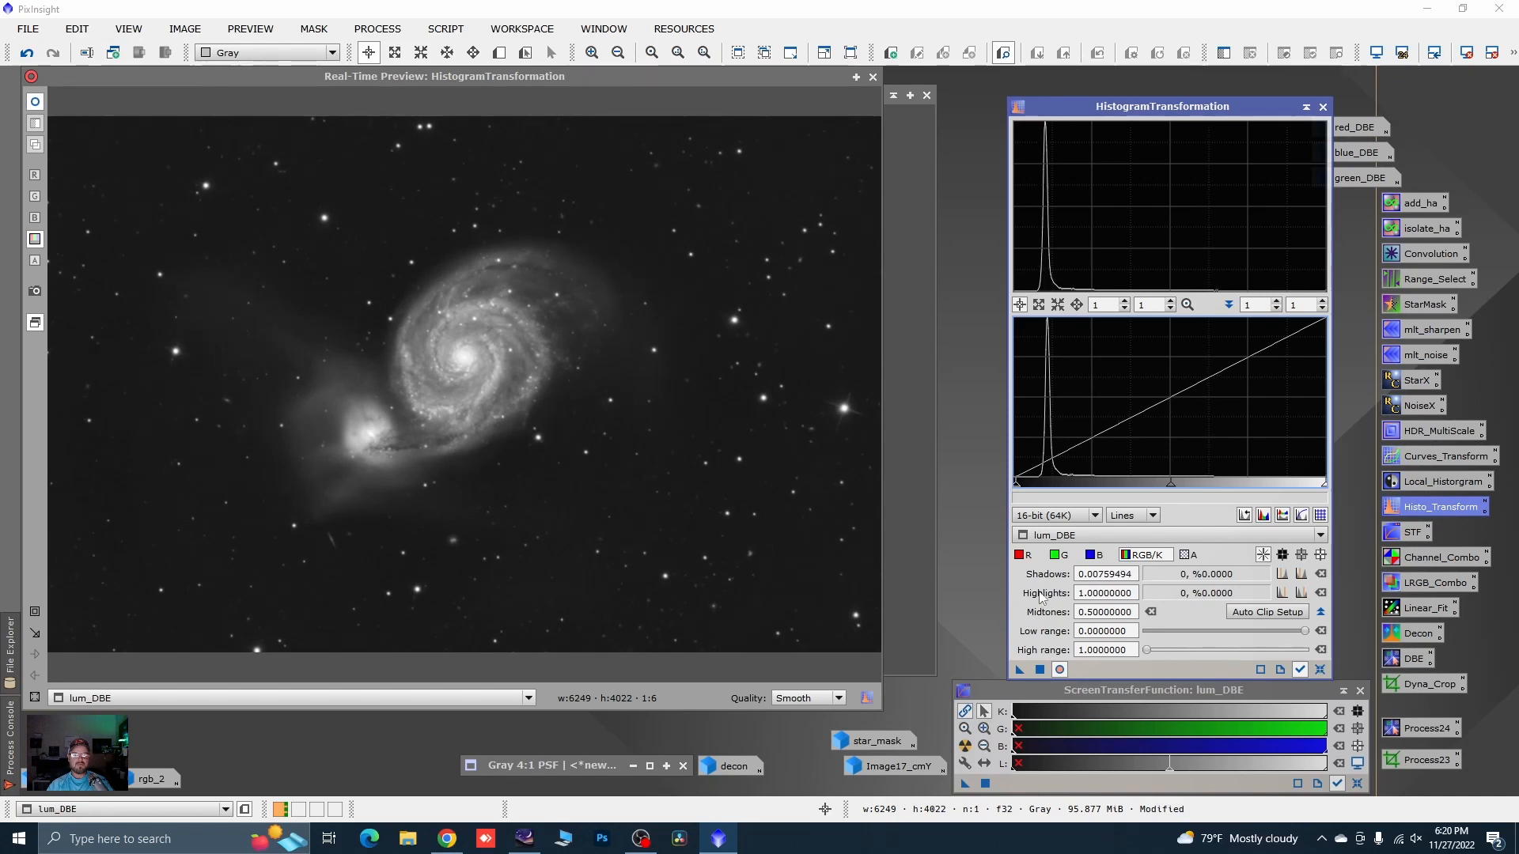
click(1058, 669)
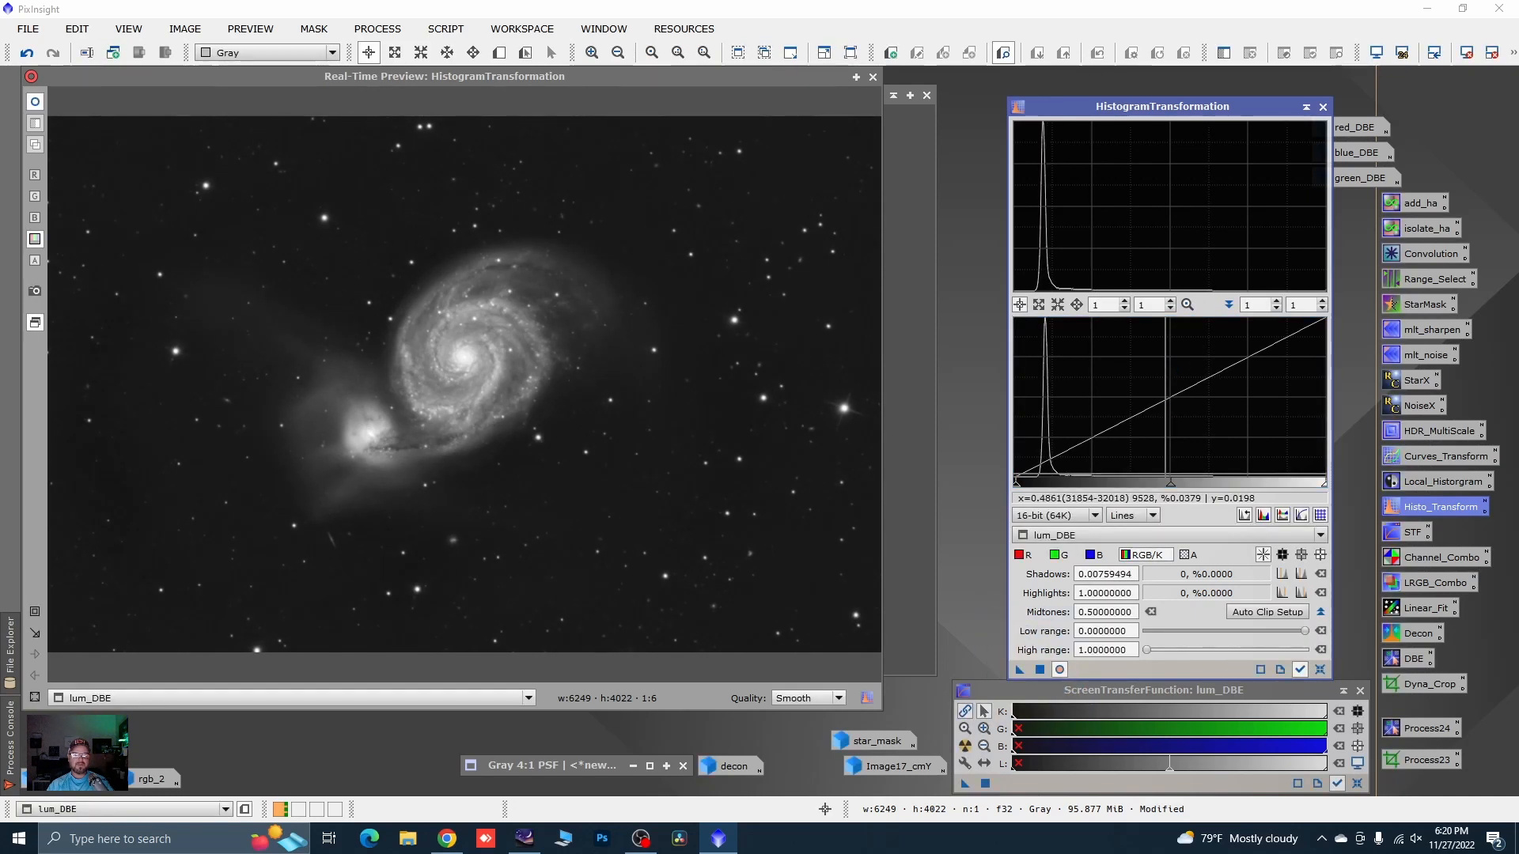
click(1322, 107)
click(874, 77)
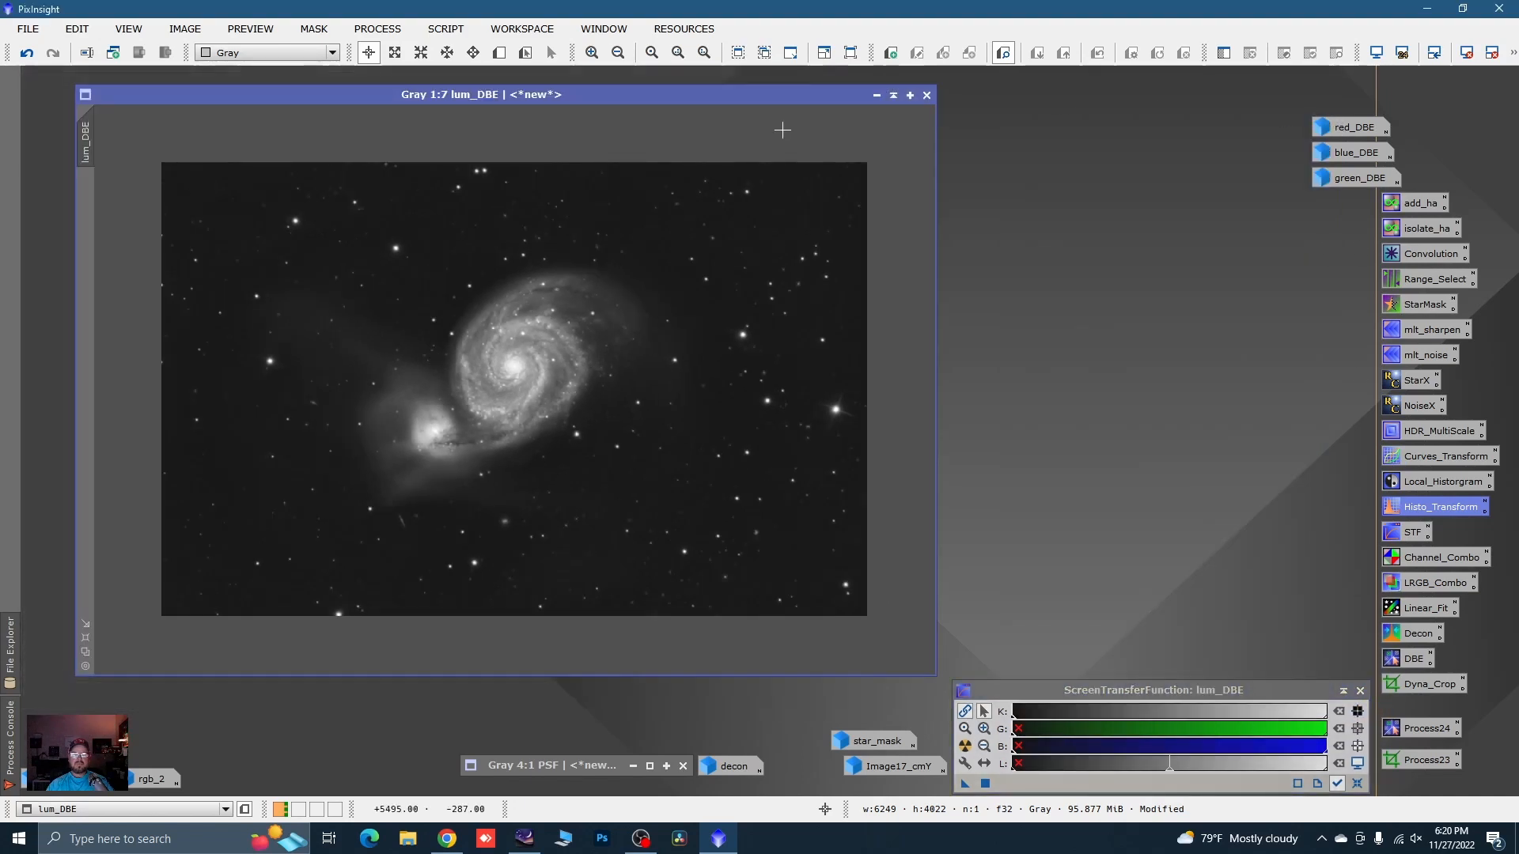
- Set up CurvesTransformation for lum_DBE with the real-time preview enabled and the RGB/K curve selected
double_click(1408, 456)
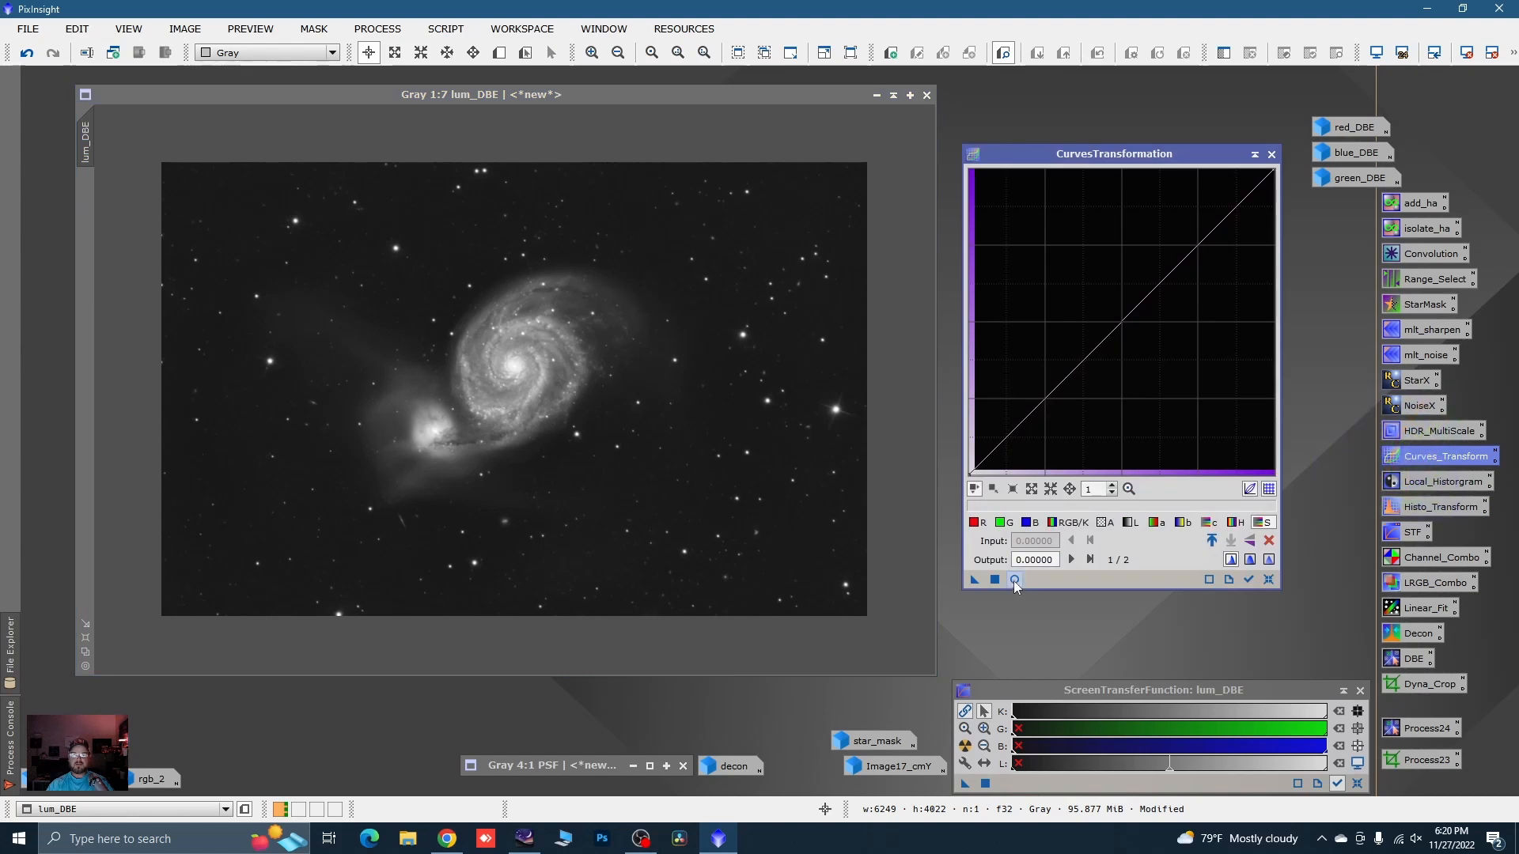
click(1016, 580)
drag(1109, 153, 1163, 136)
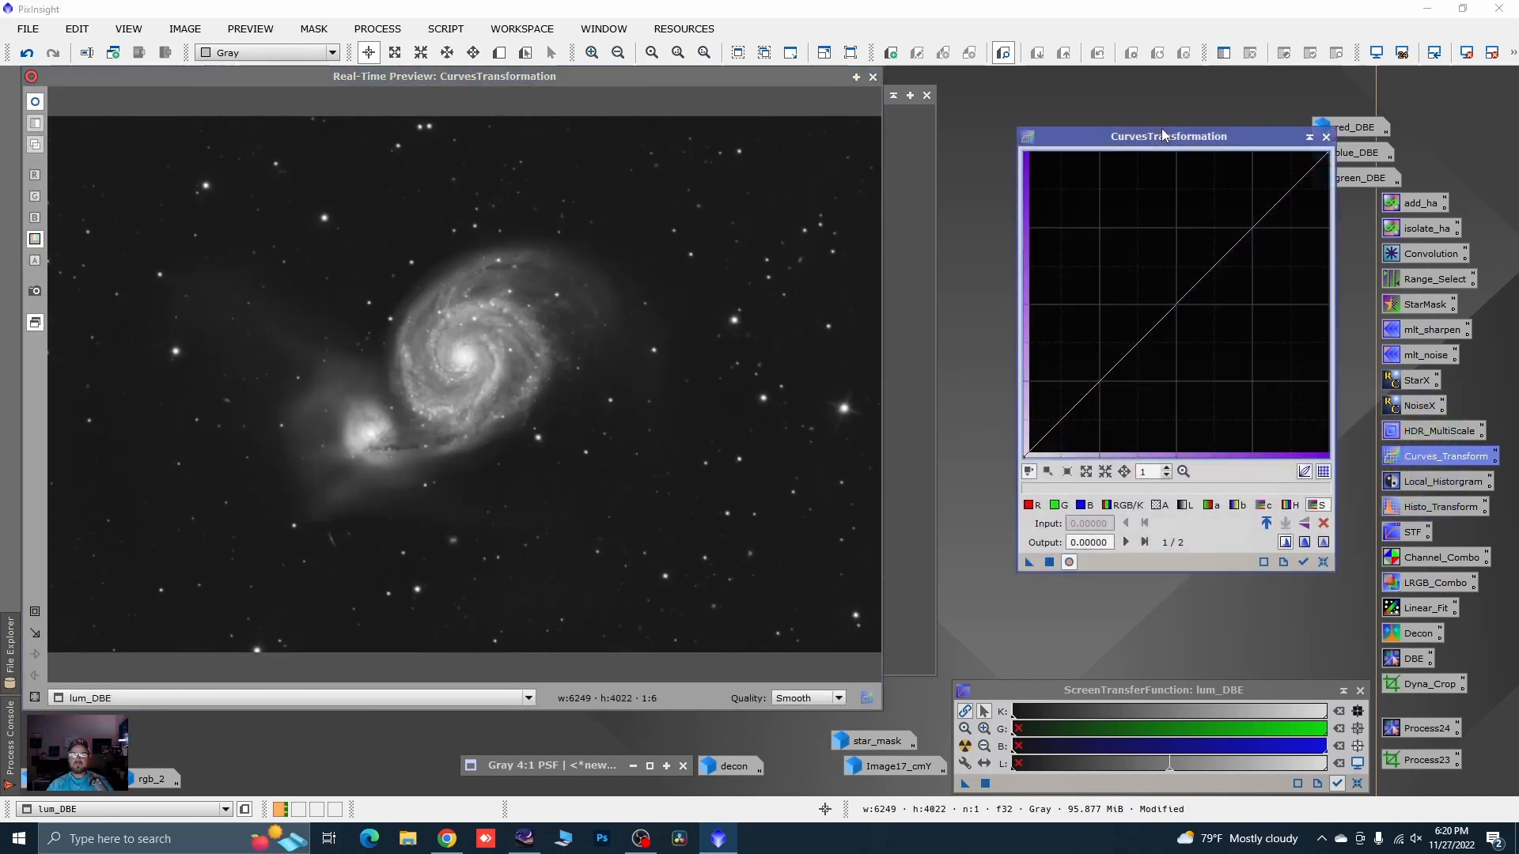
click(1122, 505)
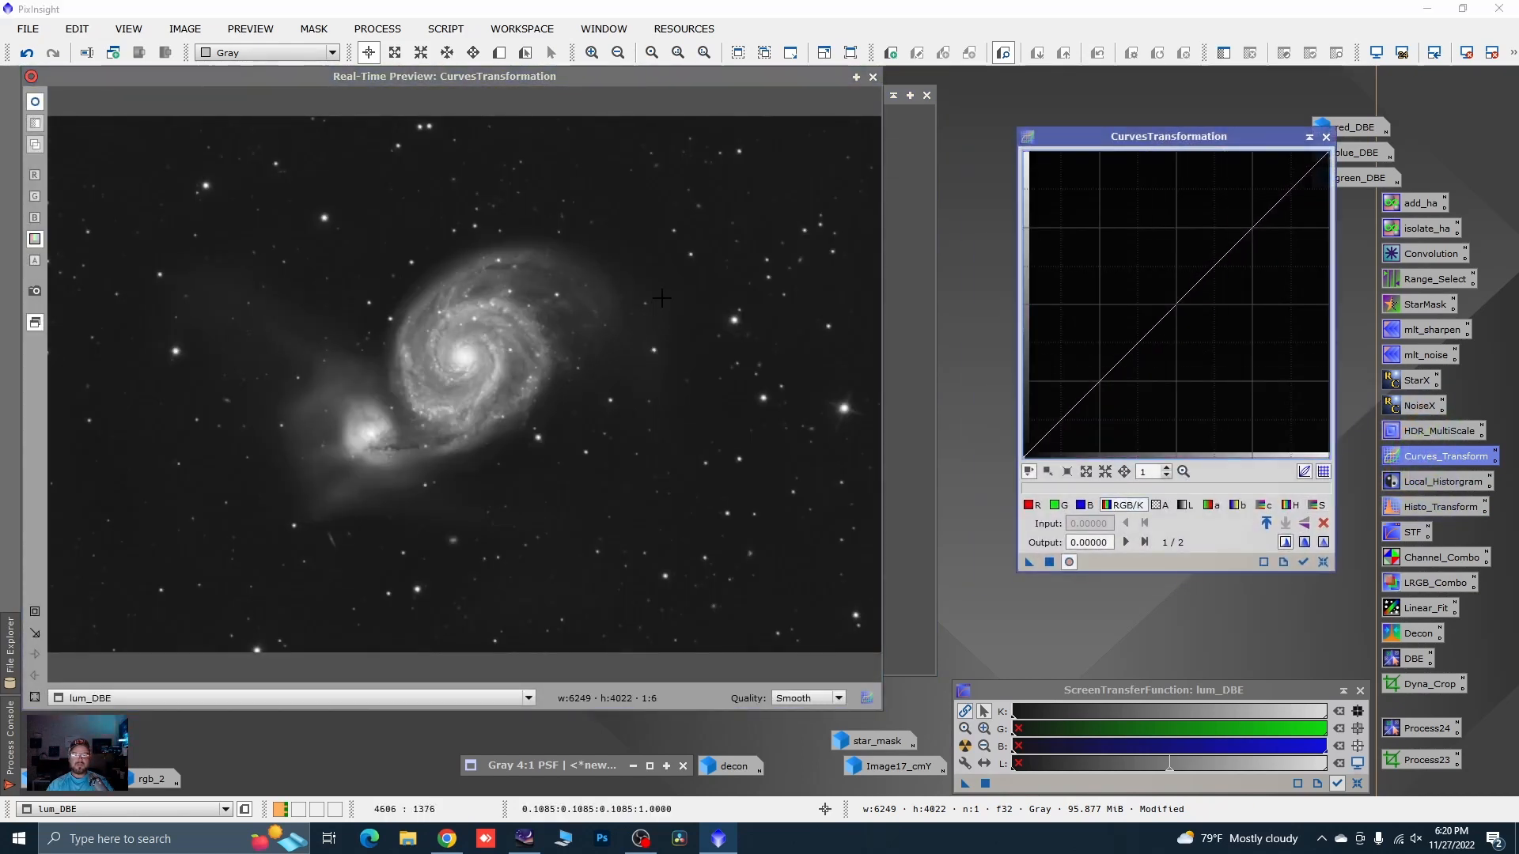
- Anchor the sky background on the RGB/K curve at input 0.09799, output 0.09906, and probe the galaxy's faint outer arm for its curve position
drag(662, 298, 667, 299)
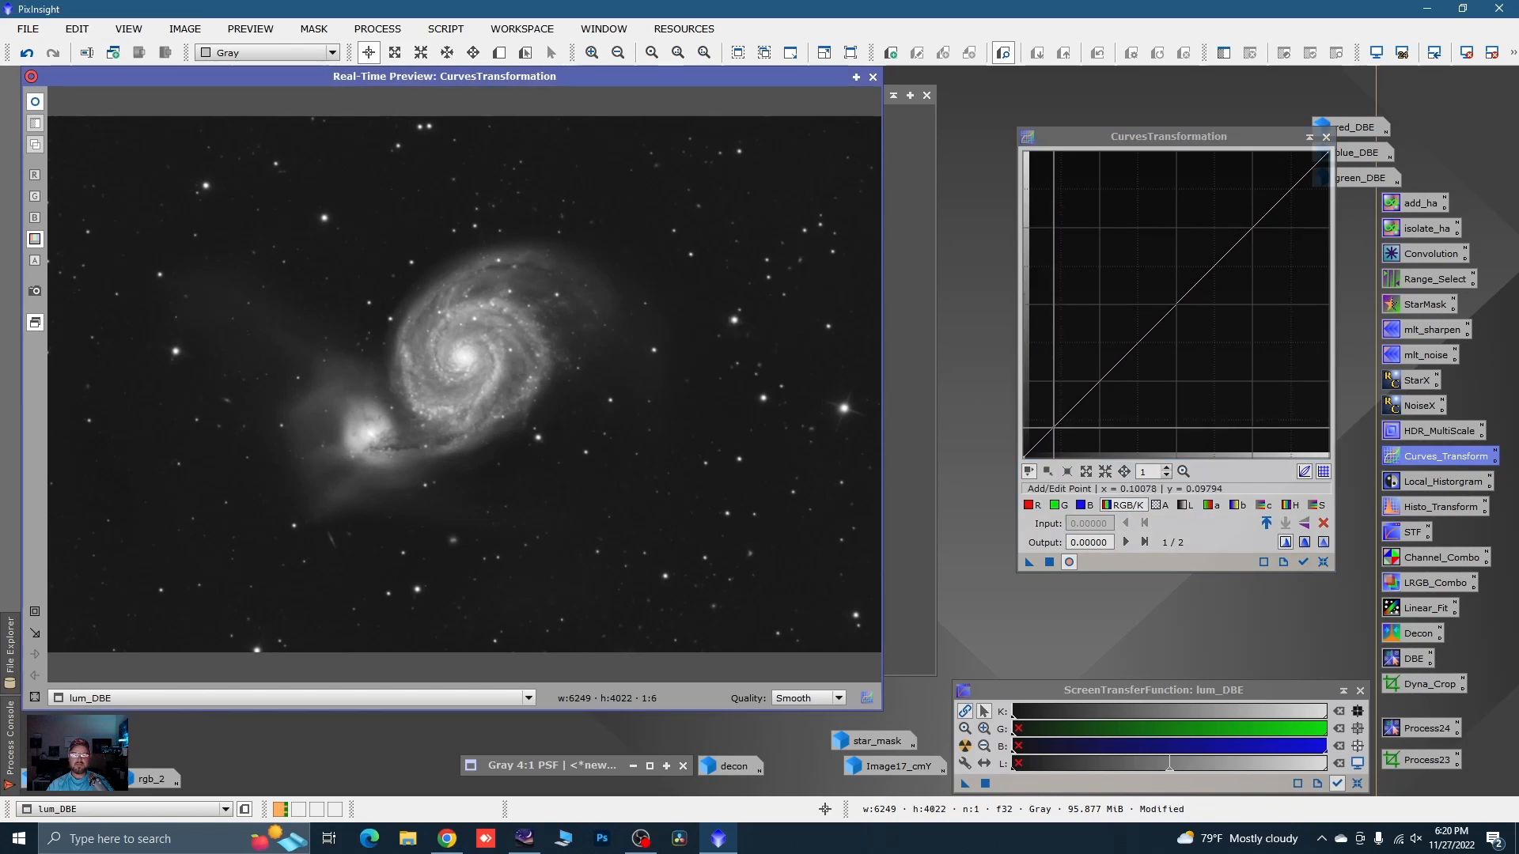
scroll(1055, 426, up, 1)
drag(1087, 455, 1053, 453)
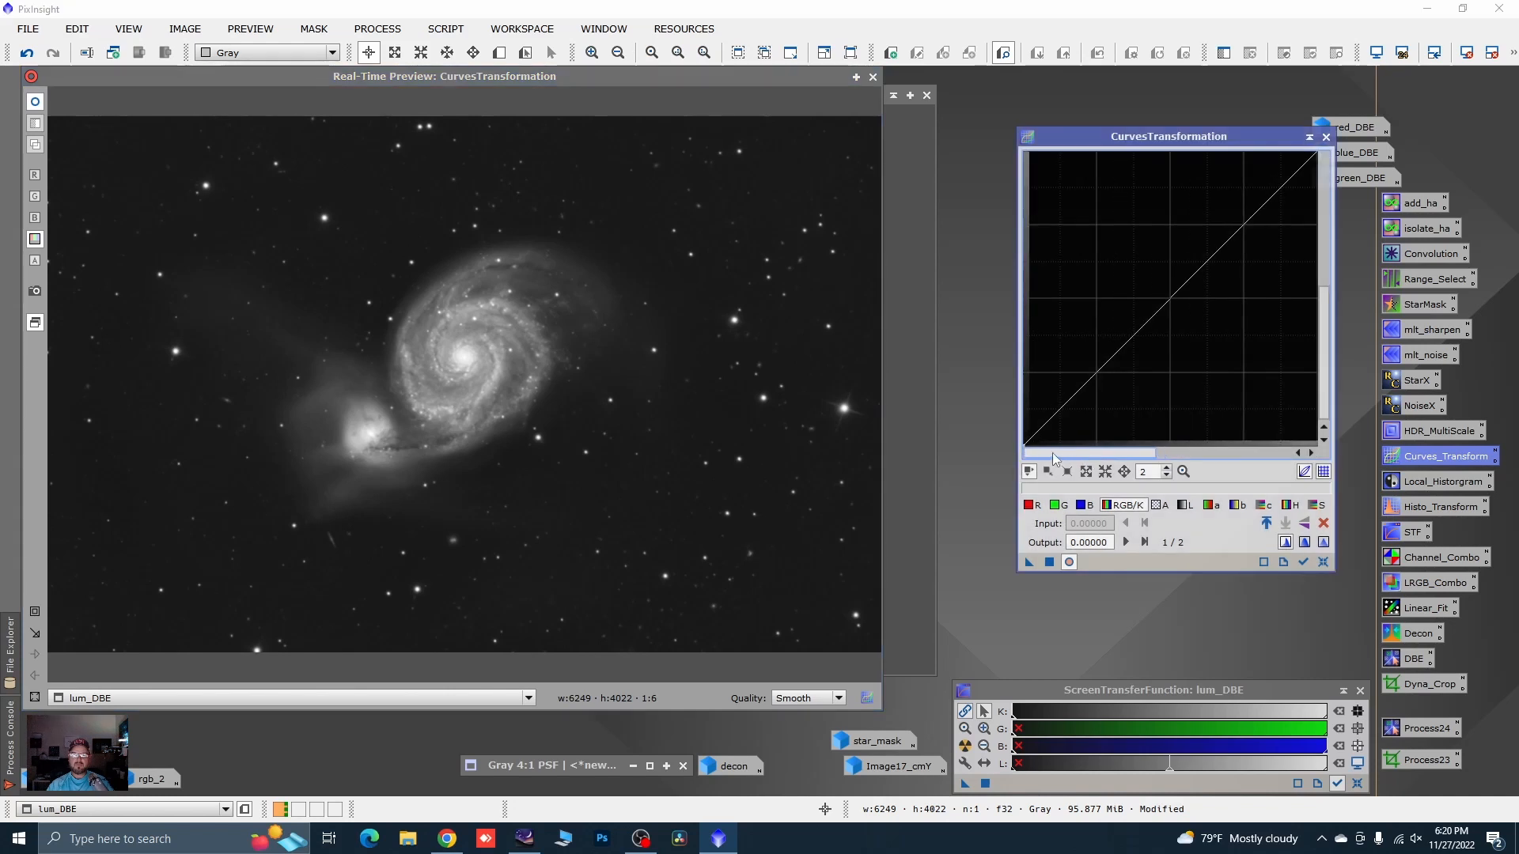
click(692, 305)
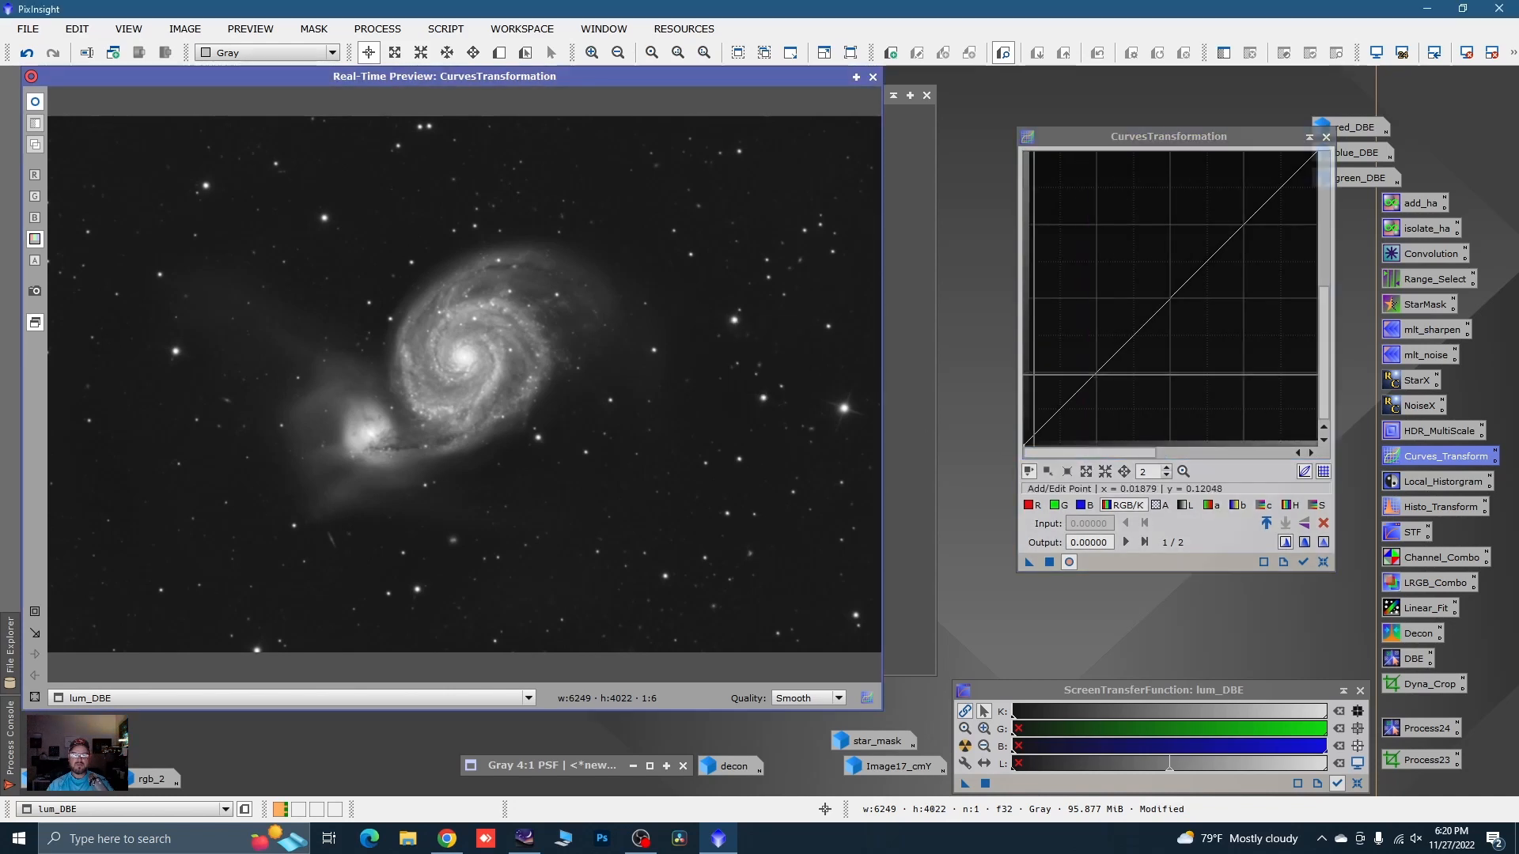
click(1081, 388)
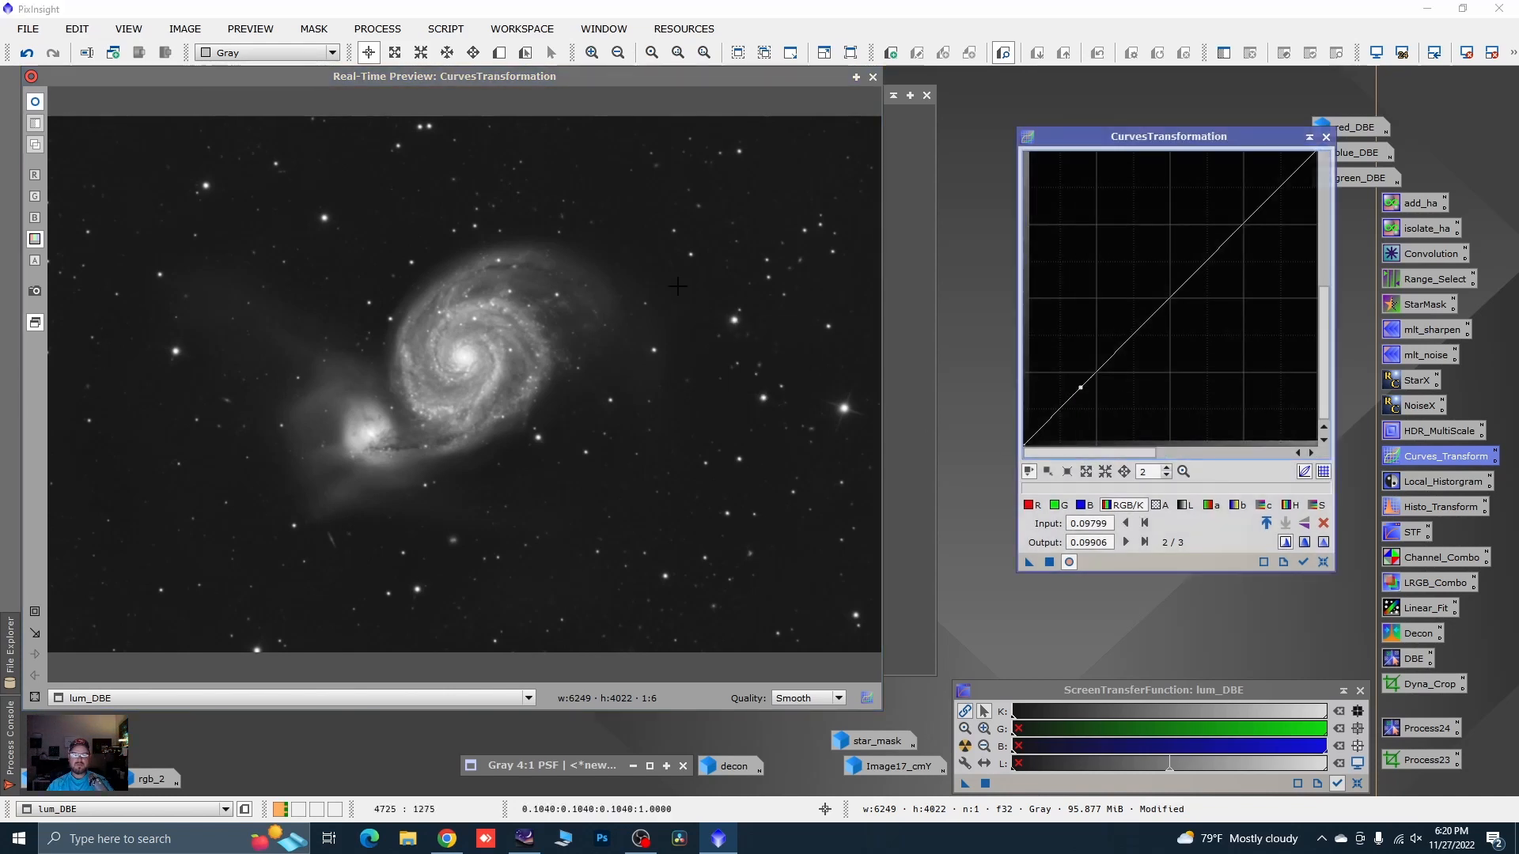
drag(600, 264, 594, 266)
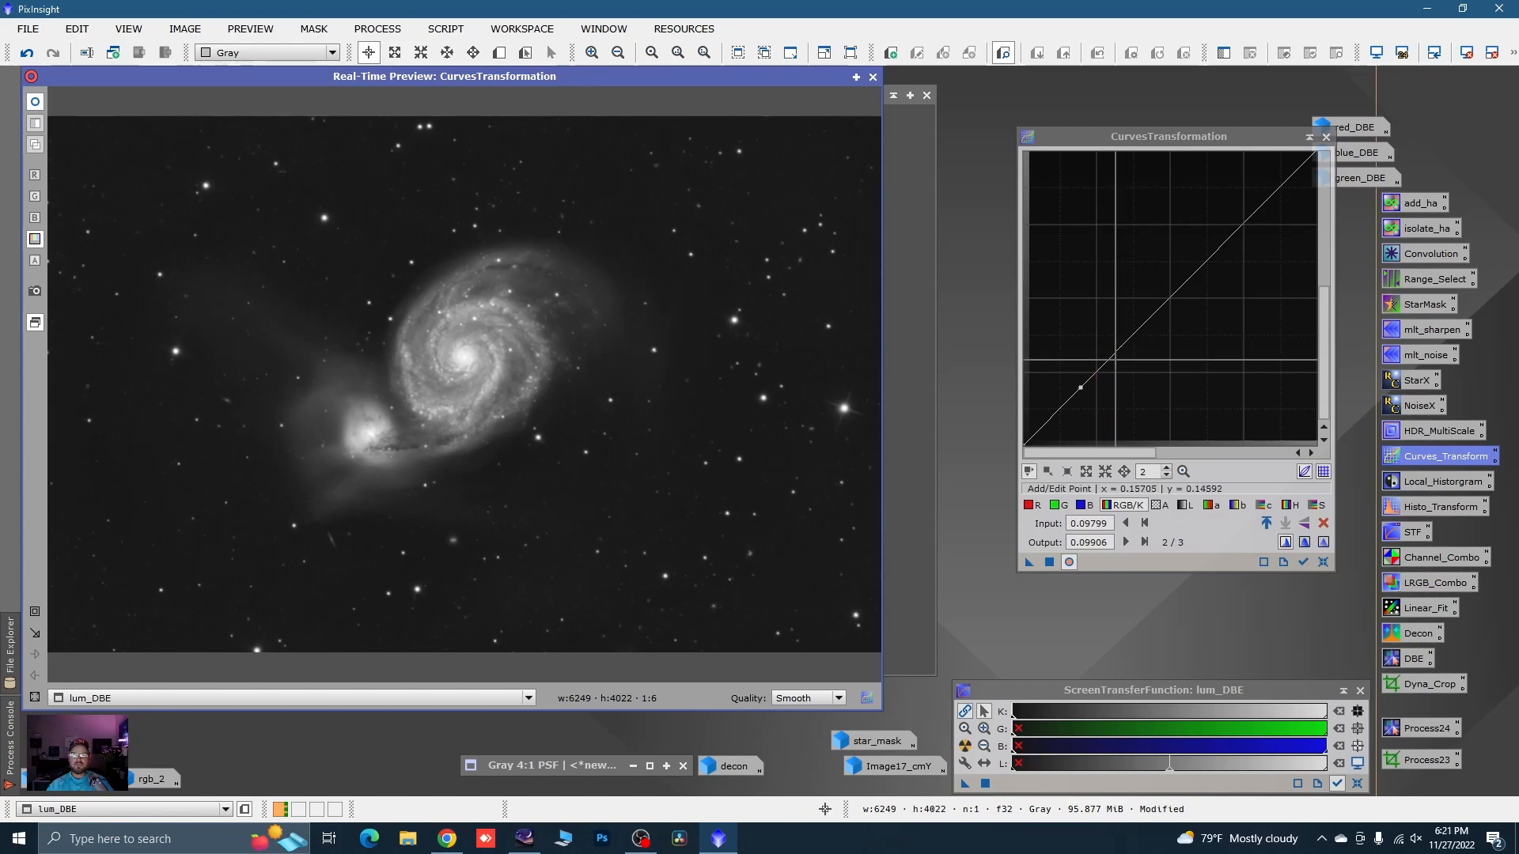
- Add curve points at about input 0.137, output 0.147 and input 0.460, output 0.513 to brighten the galaxy's faint arms and midtones
scroll(1110, 364, down, 1)
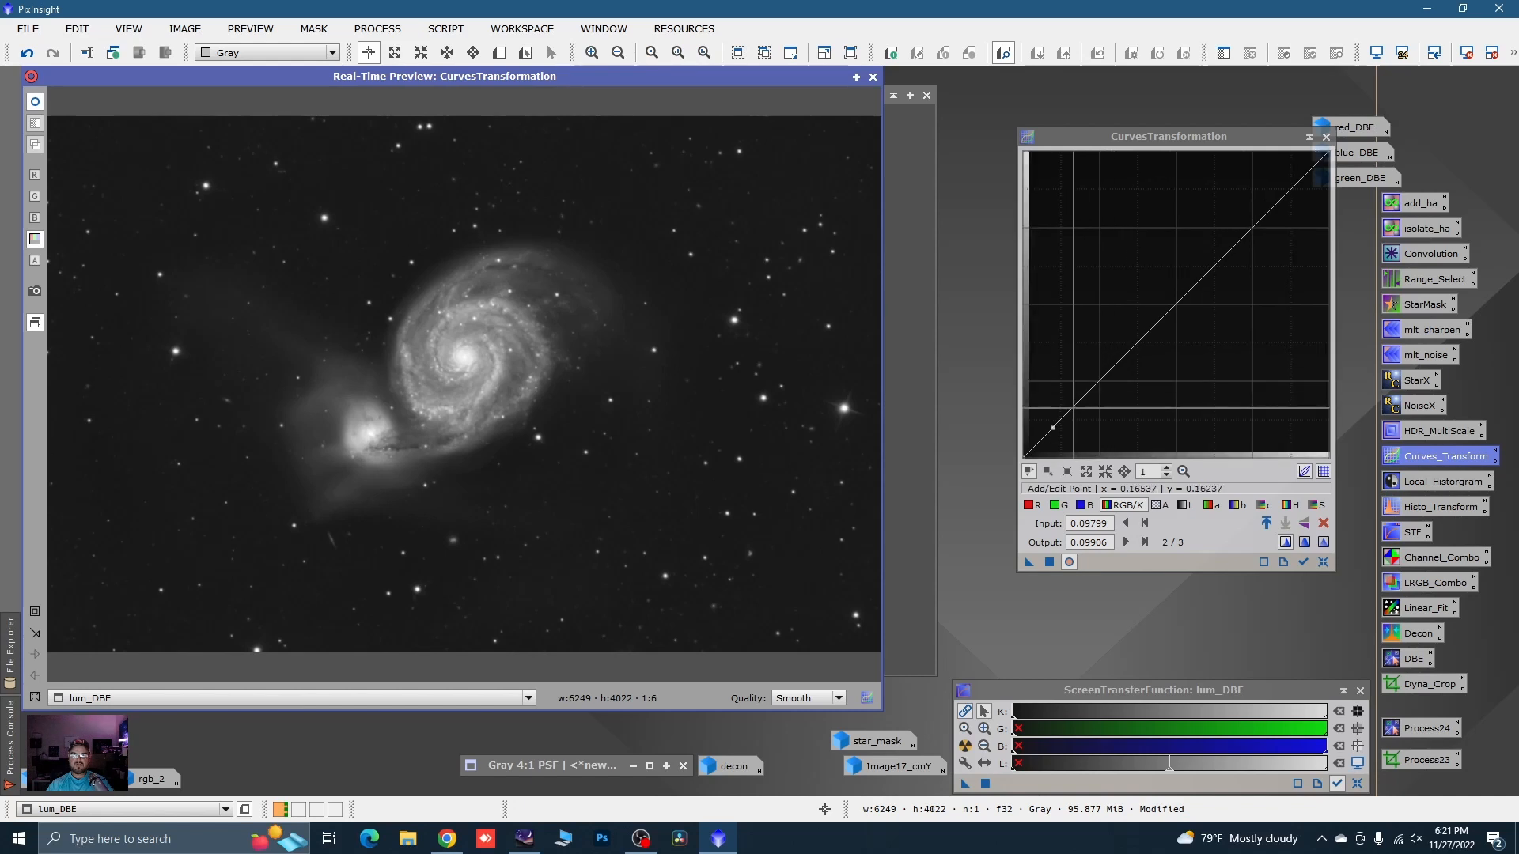
drag(580, 255, 580, 255)
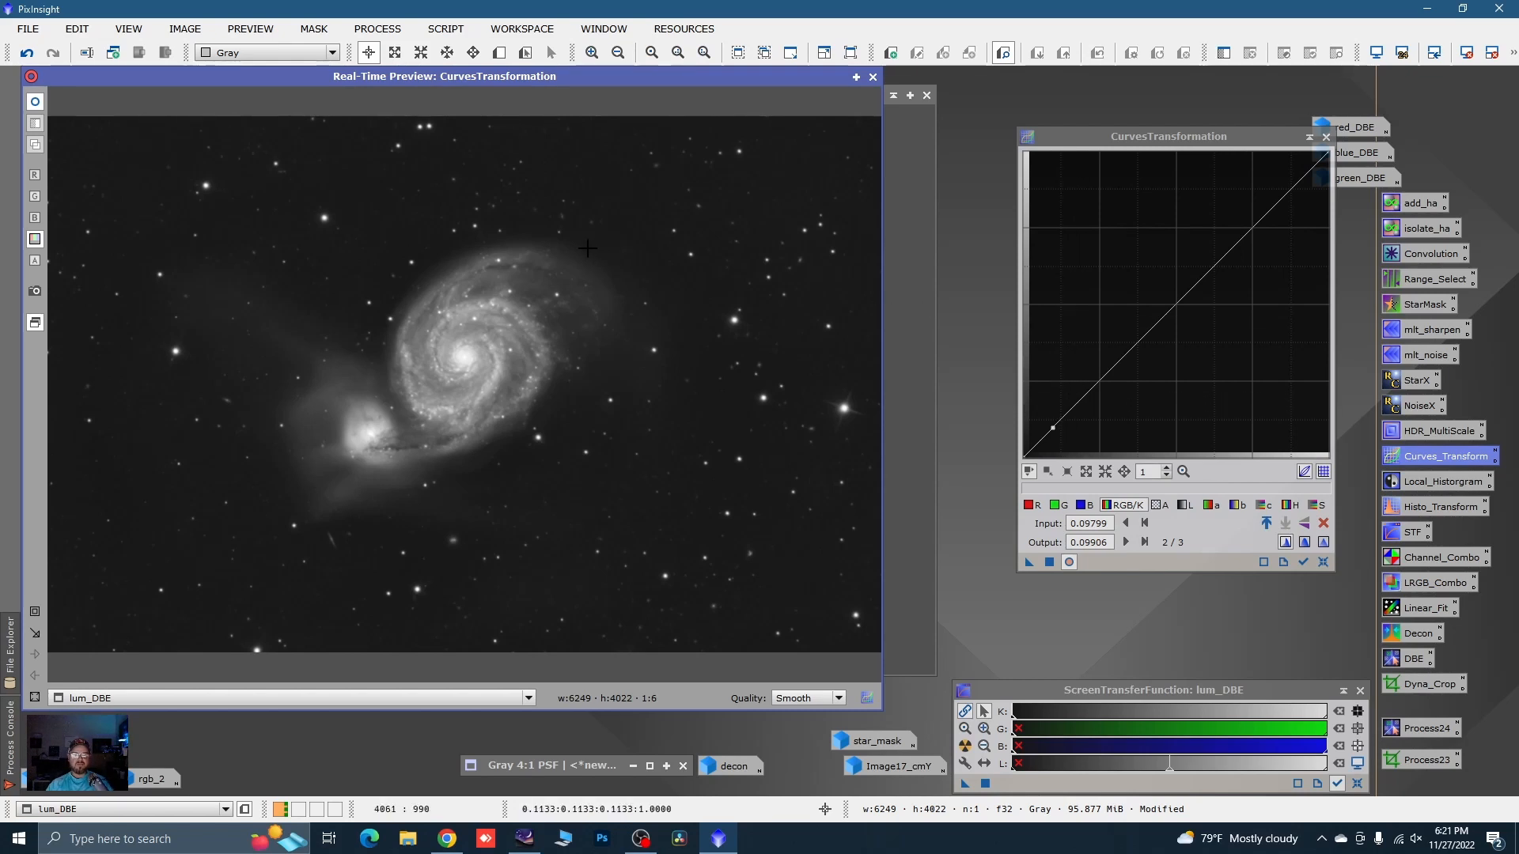
drag(587, 248, 576, 251)
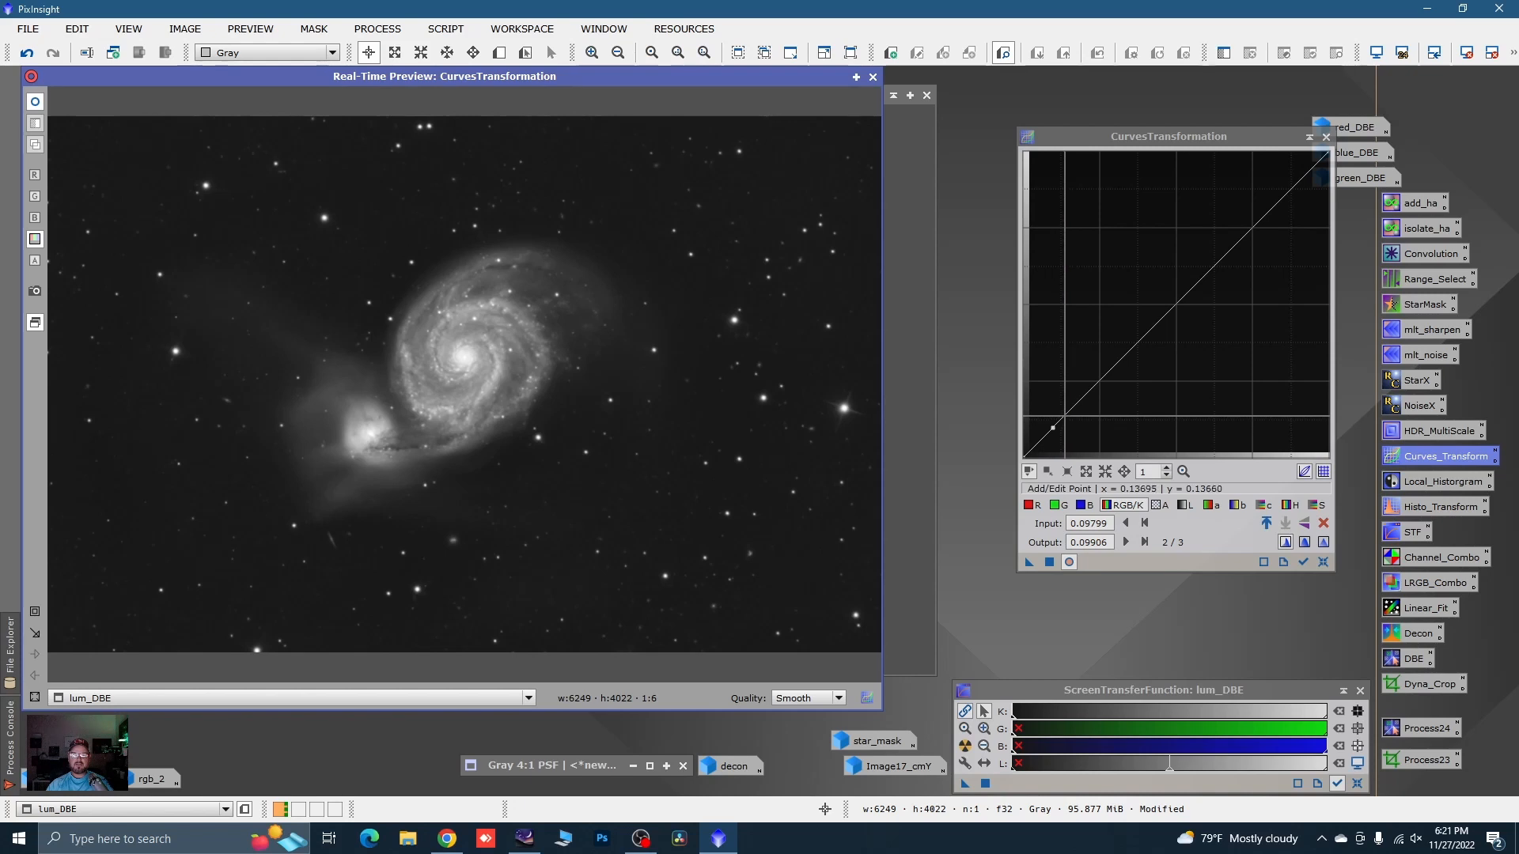
click(1066, 414)
drag(1065, 415, 1065, 411)
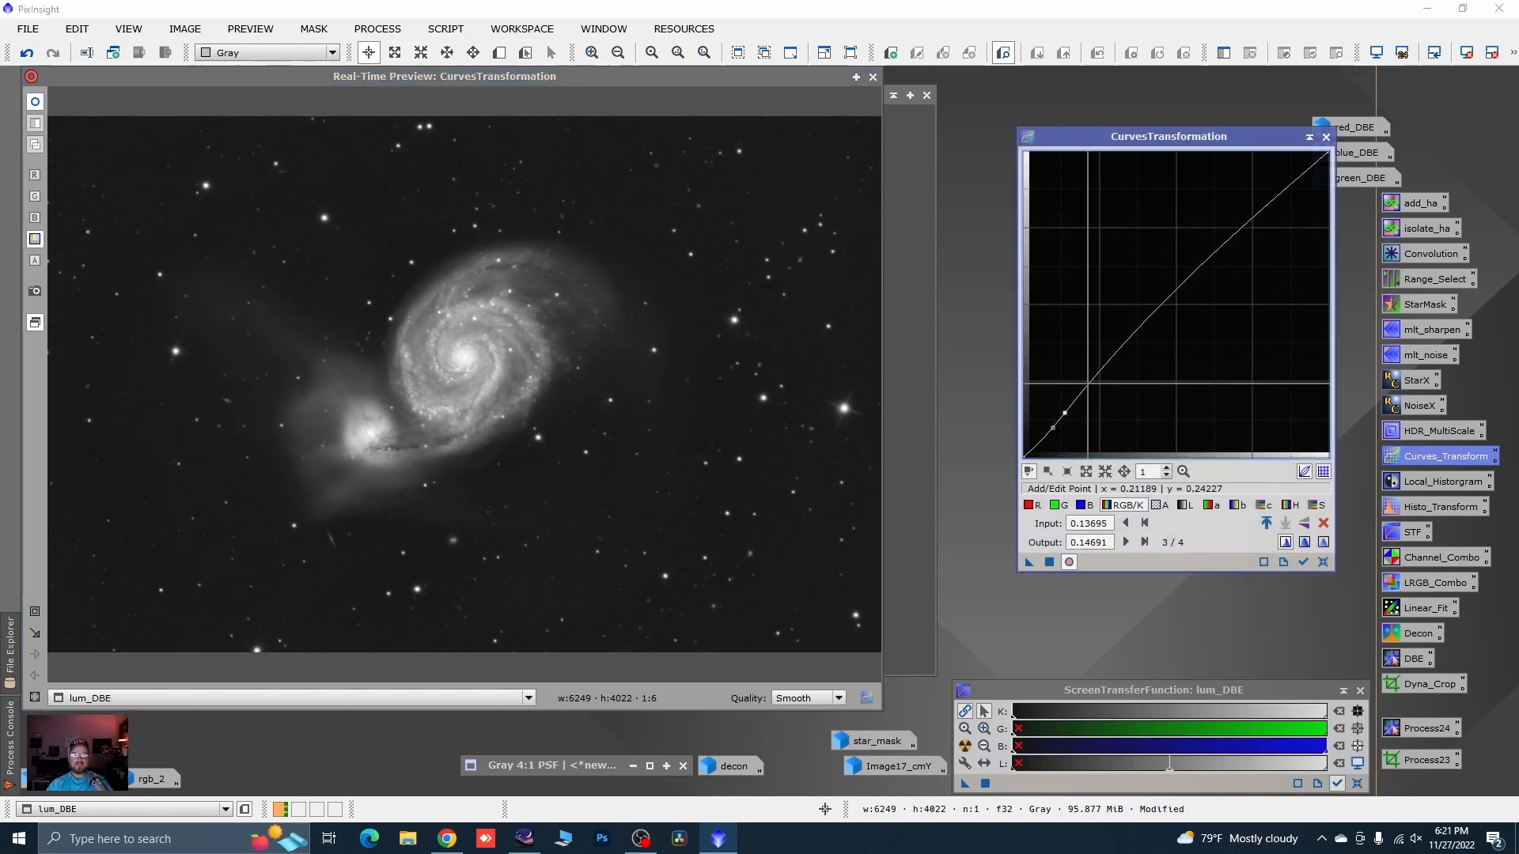
drag(511, 316, 507, 312)
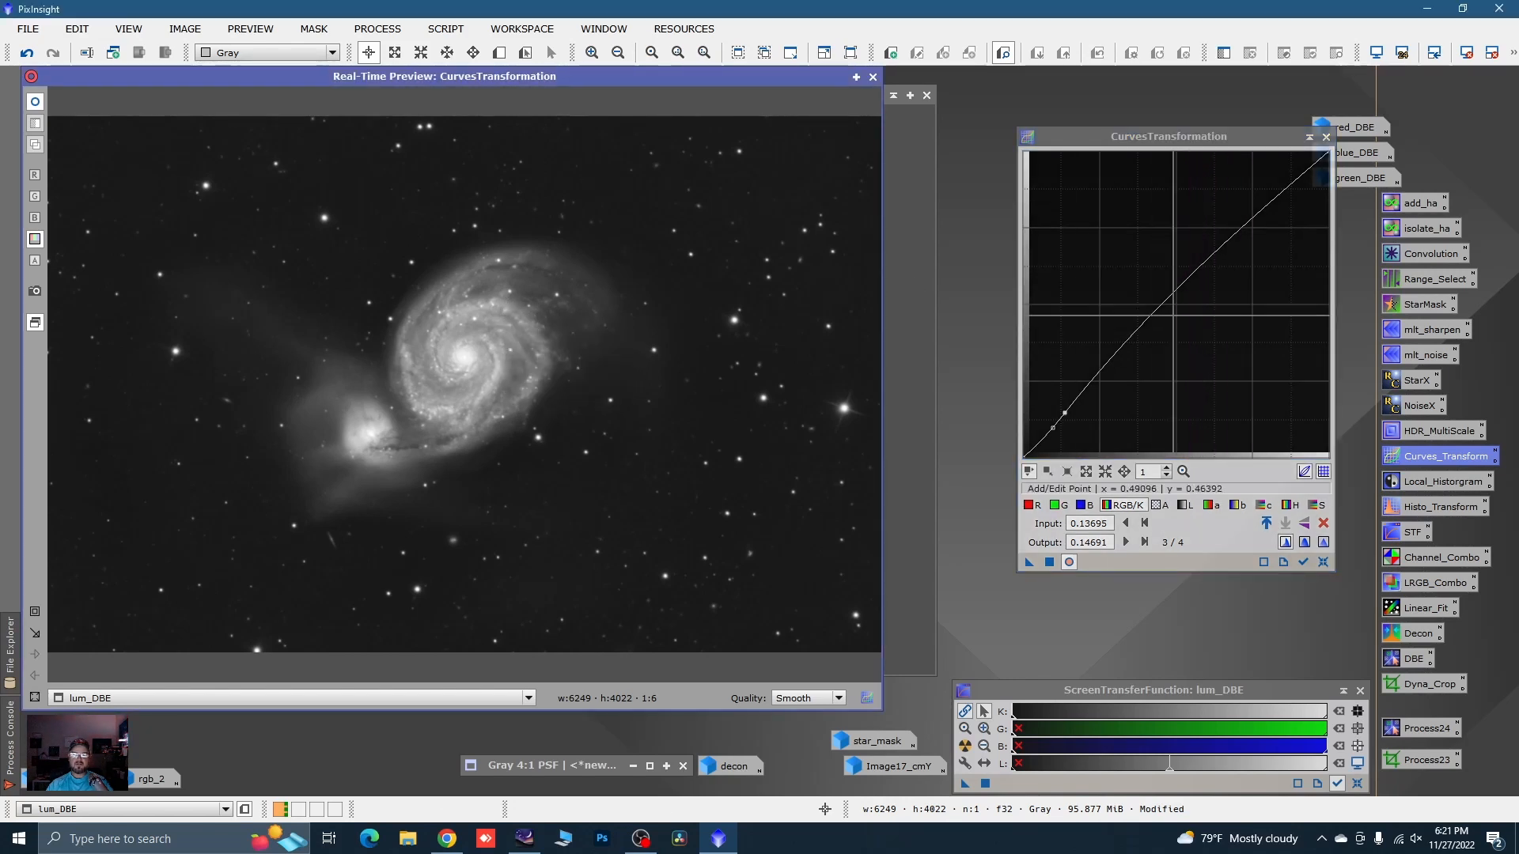
click(1167, 300)
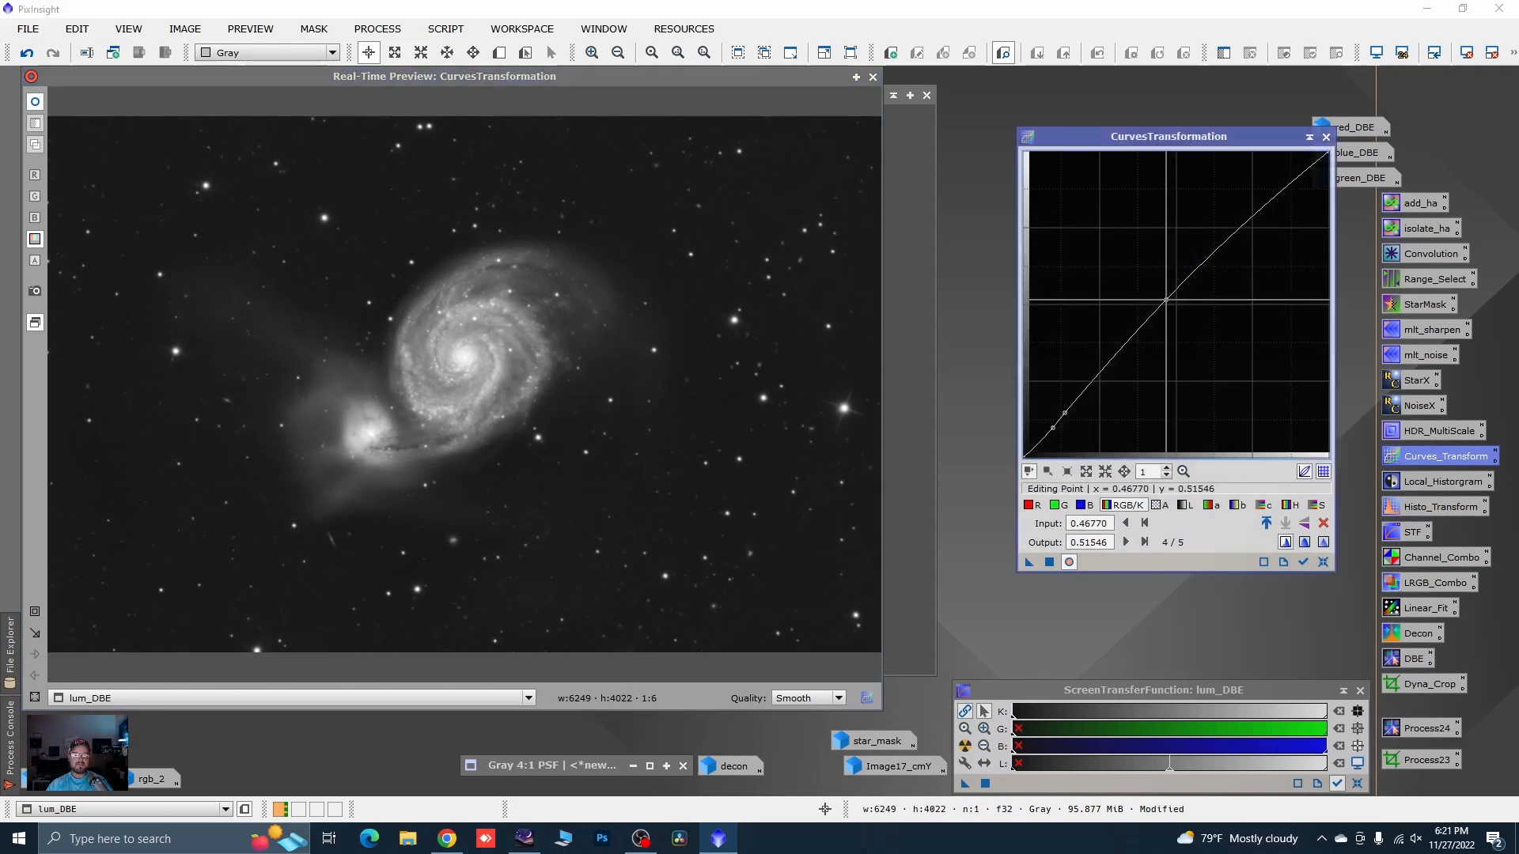
drag(1167, 300, 1164, 301)
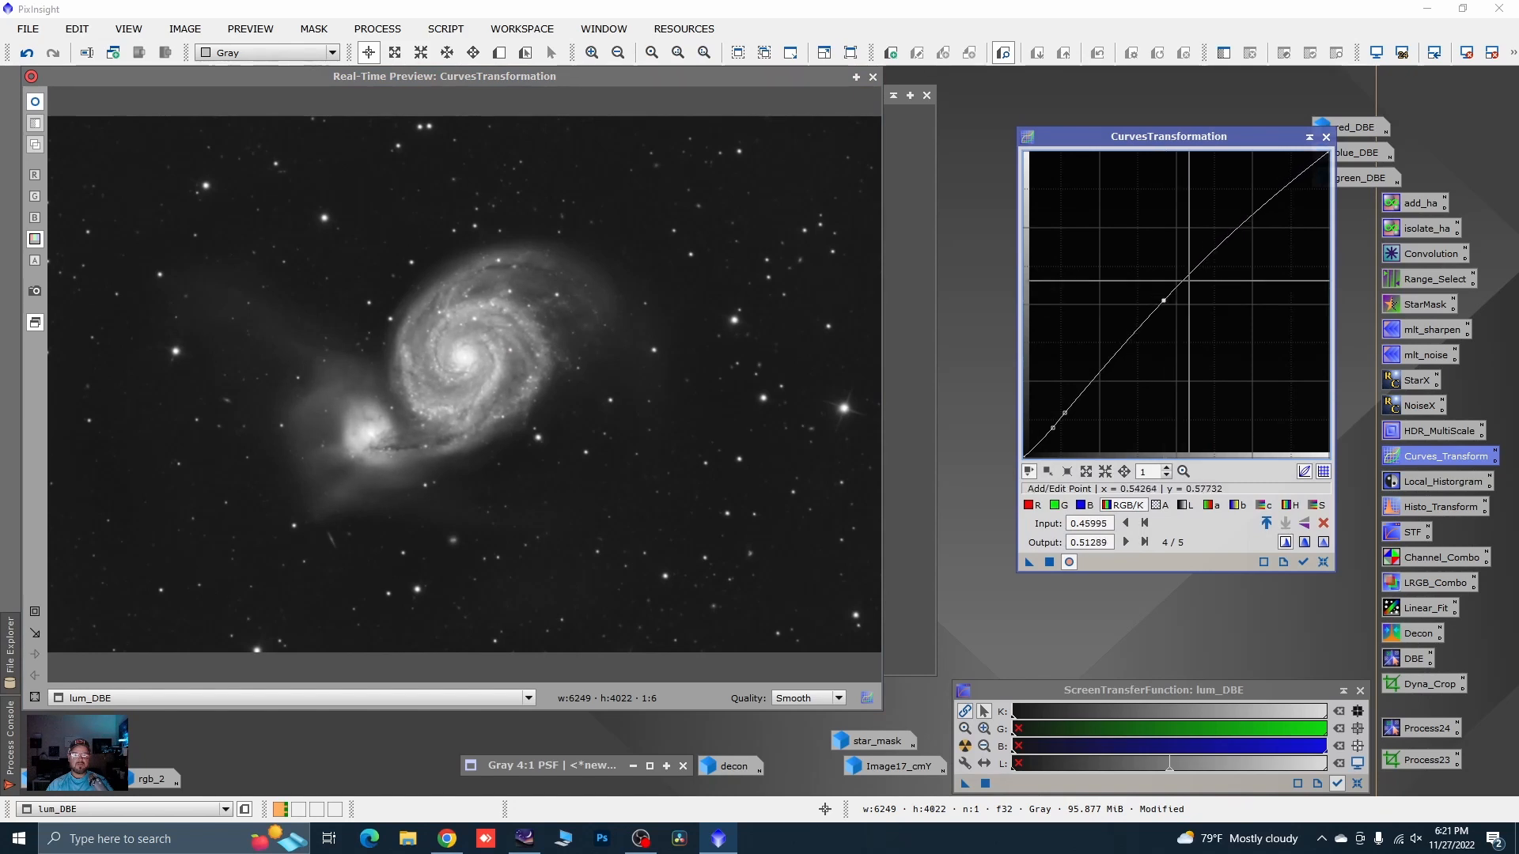
- Shape the curve's highlights with points at about input 0.729, output 0.786 and input 0.876, output 0.892
click(458, 349)
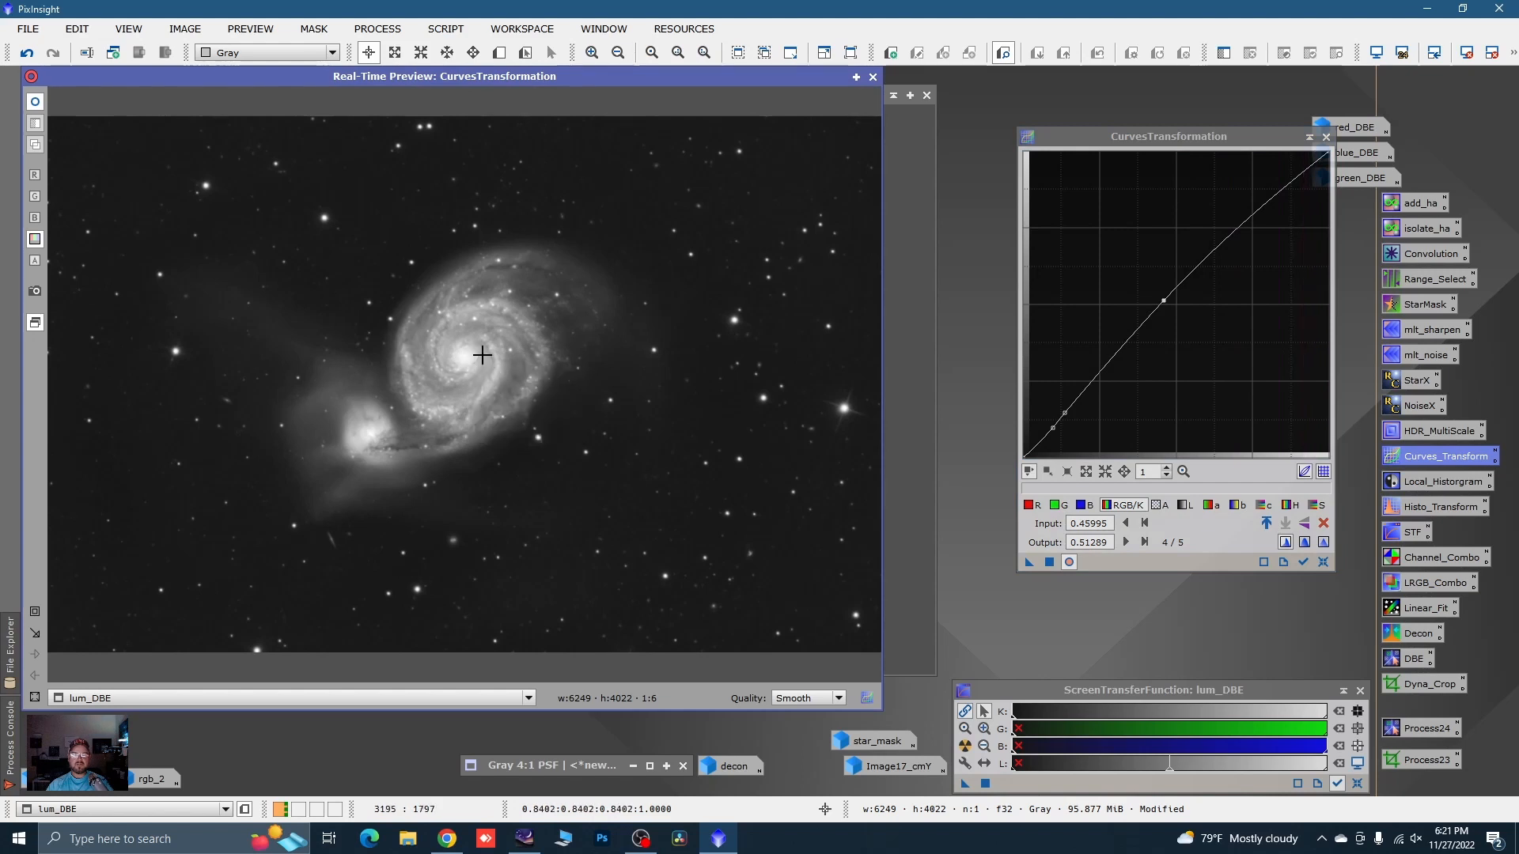
click(1289, 183)
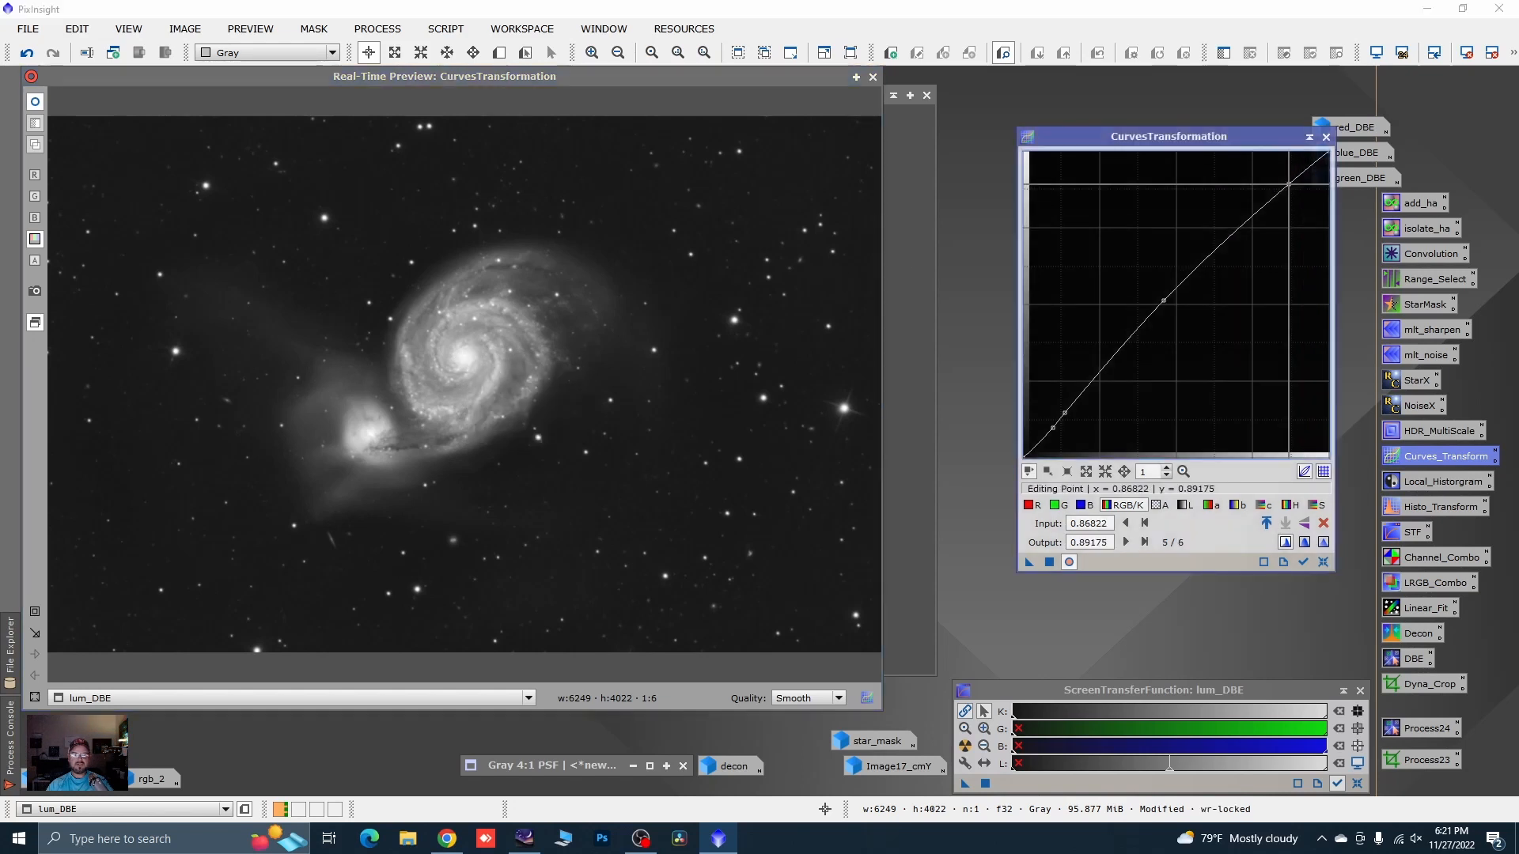
drag(1289, 183, 1289, 179)
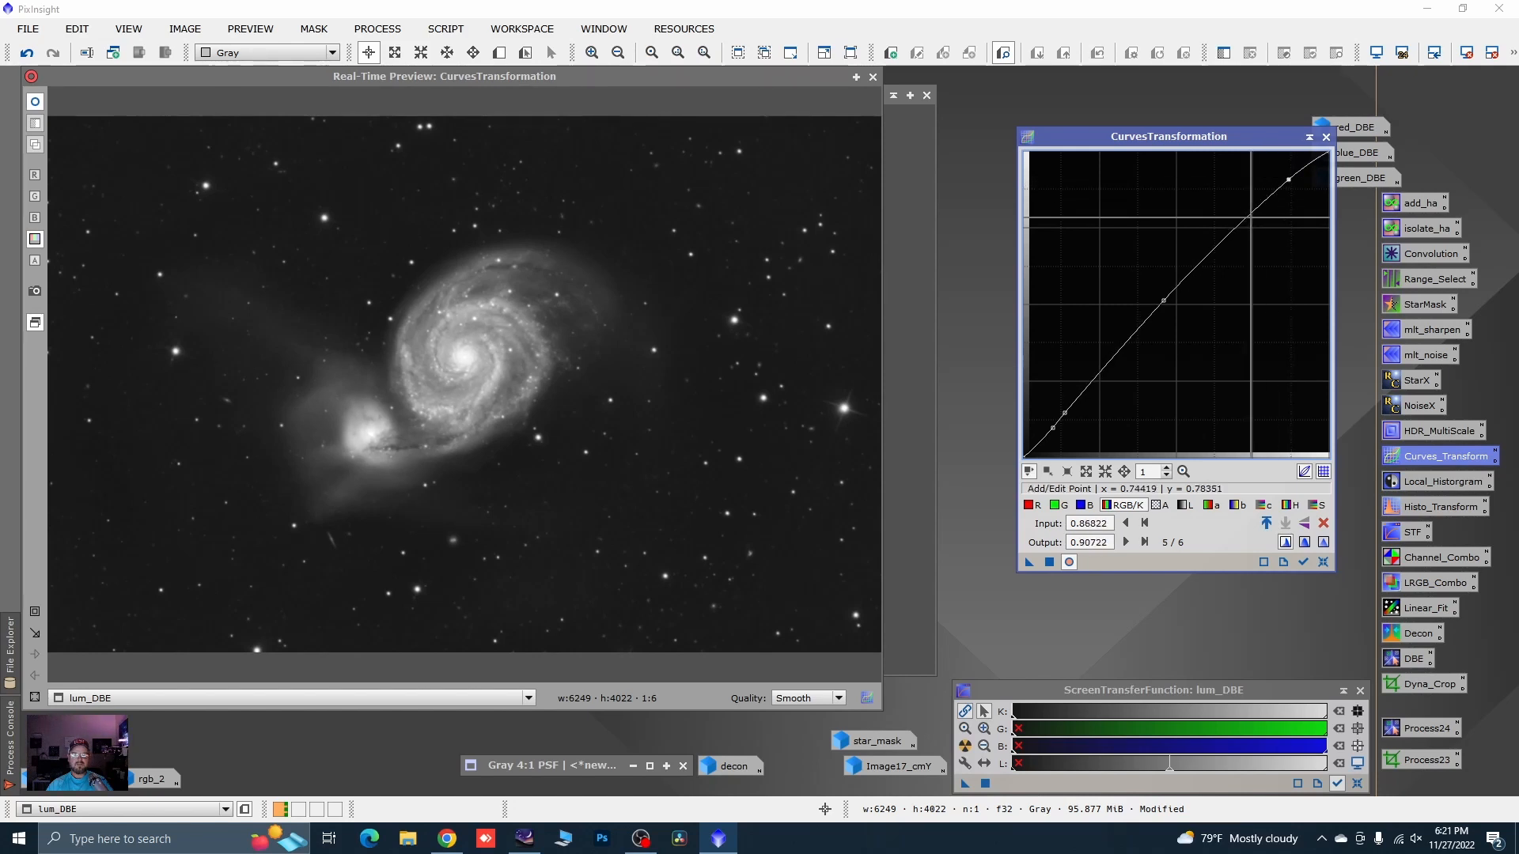
click(1248, 217)
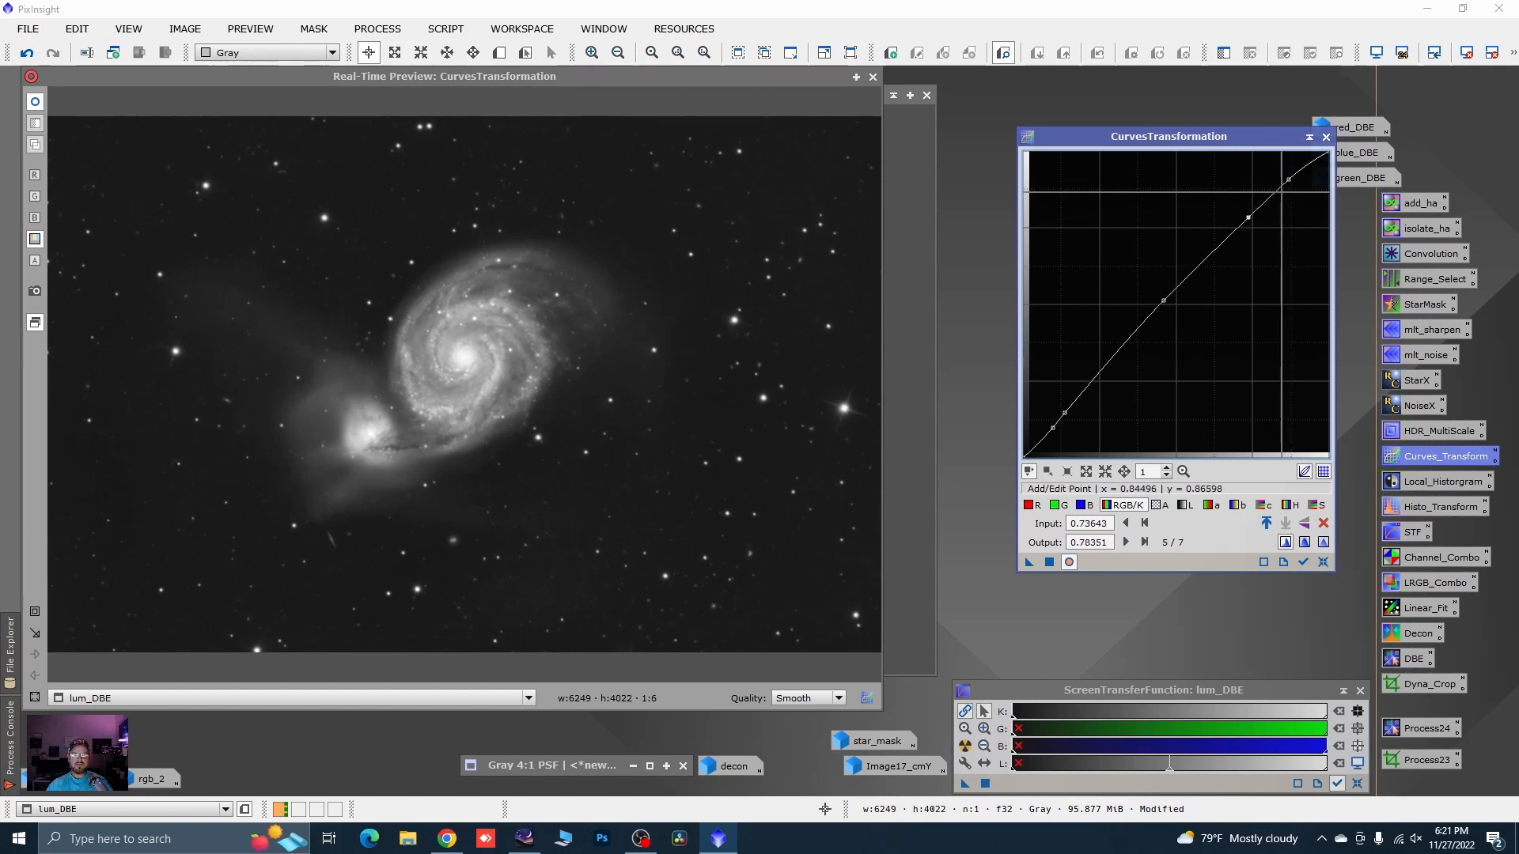
drag(1288, 179, 1290, 184)
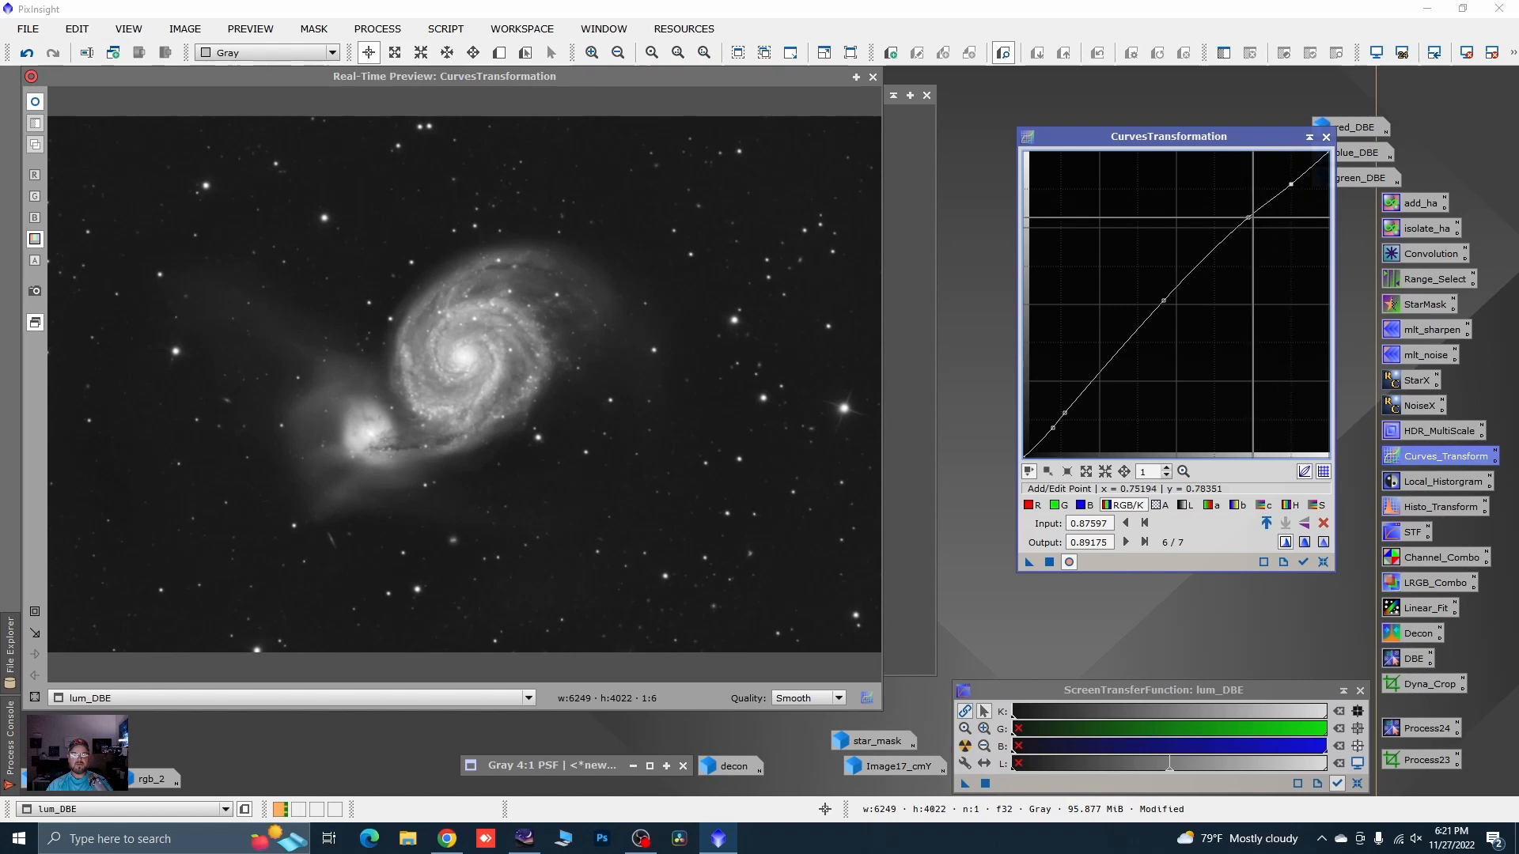
drag(1249, 217, 1246, 216)
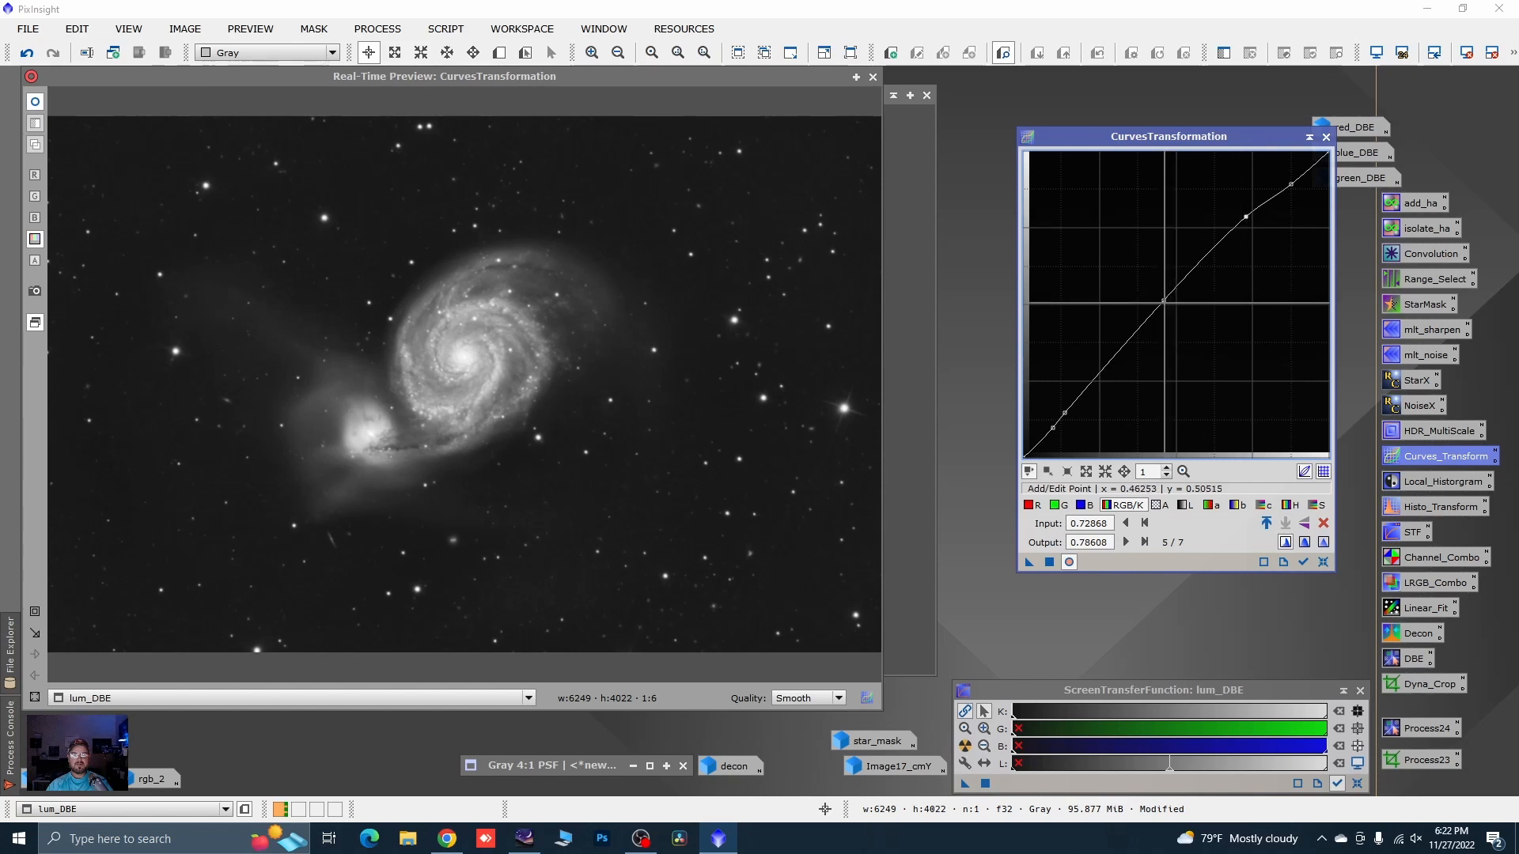
- Adjust the midtone point to about input 0.452, output 0.510, apply the curve to lum_DBE and reset the curve
drag(1163, 302, 1162, 302)
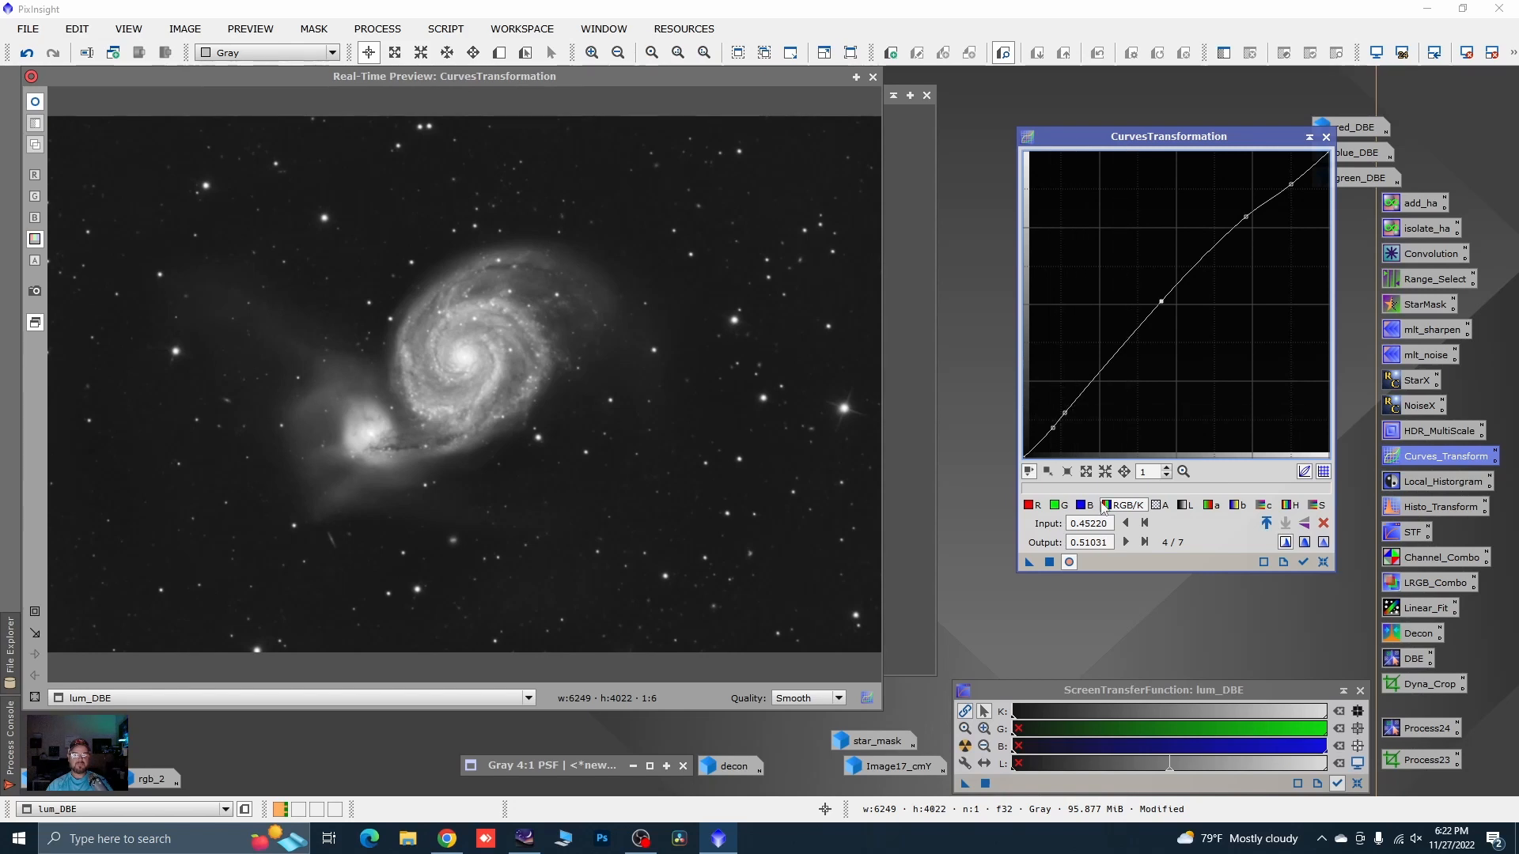
click(1050, 563)
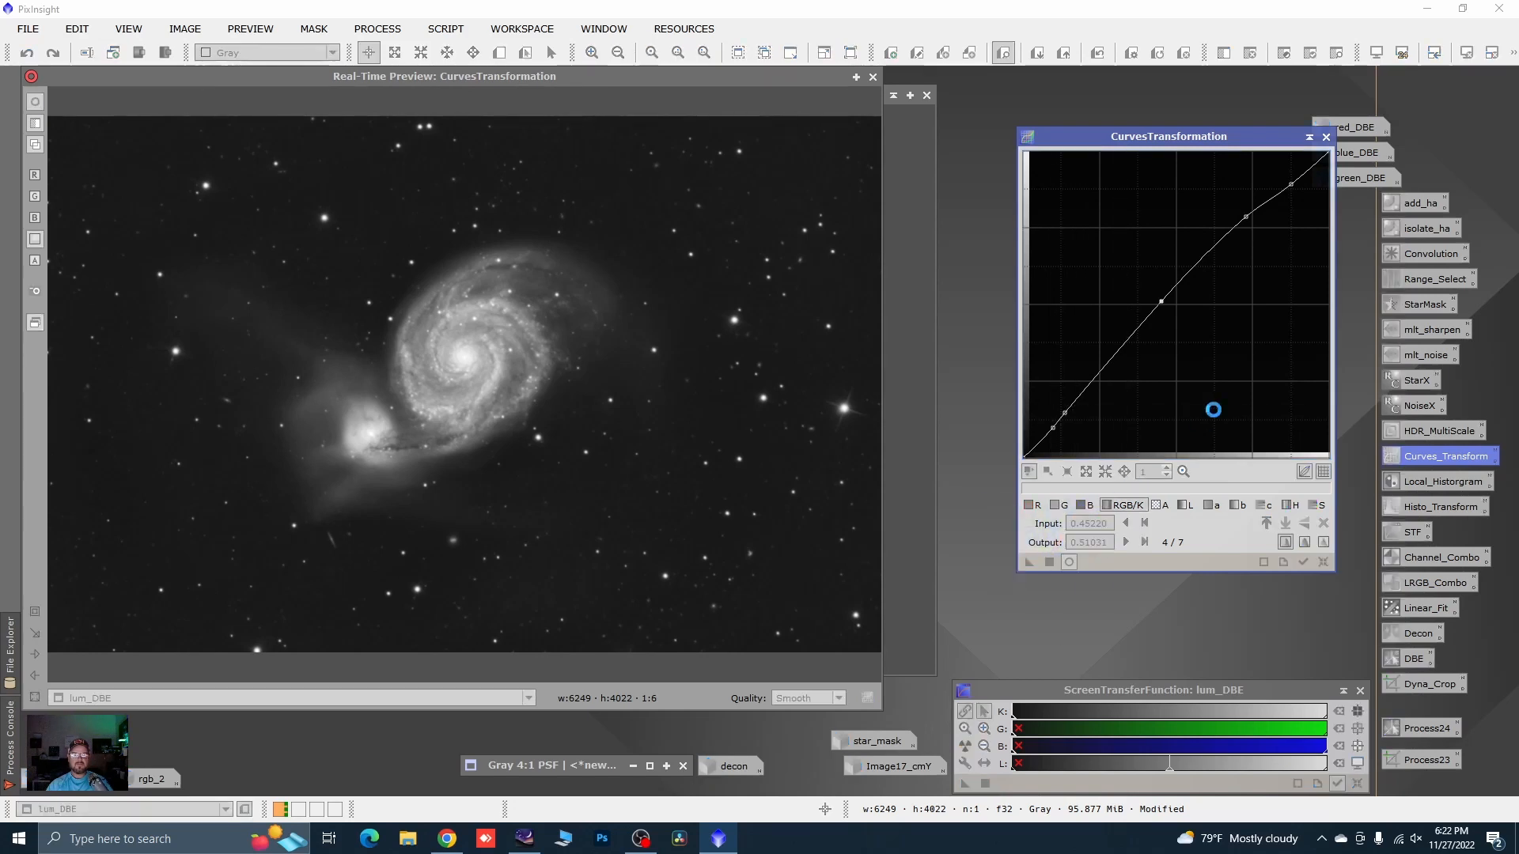
click(1317, 563)
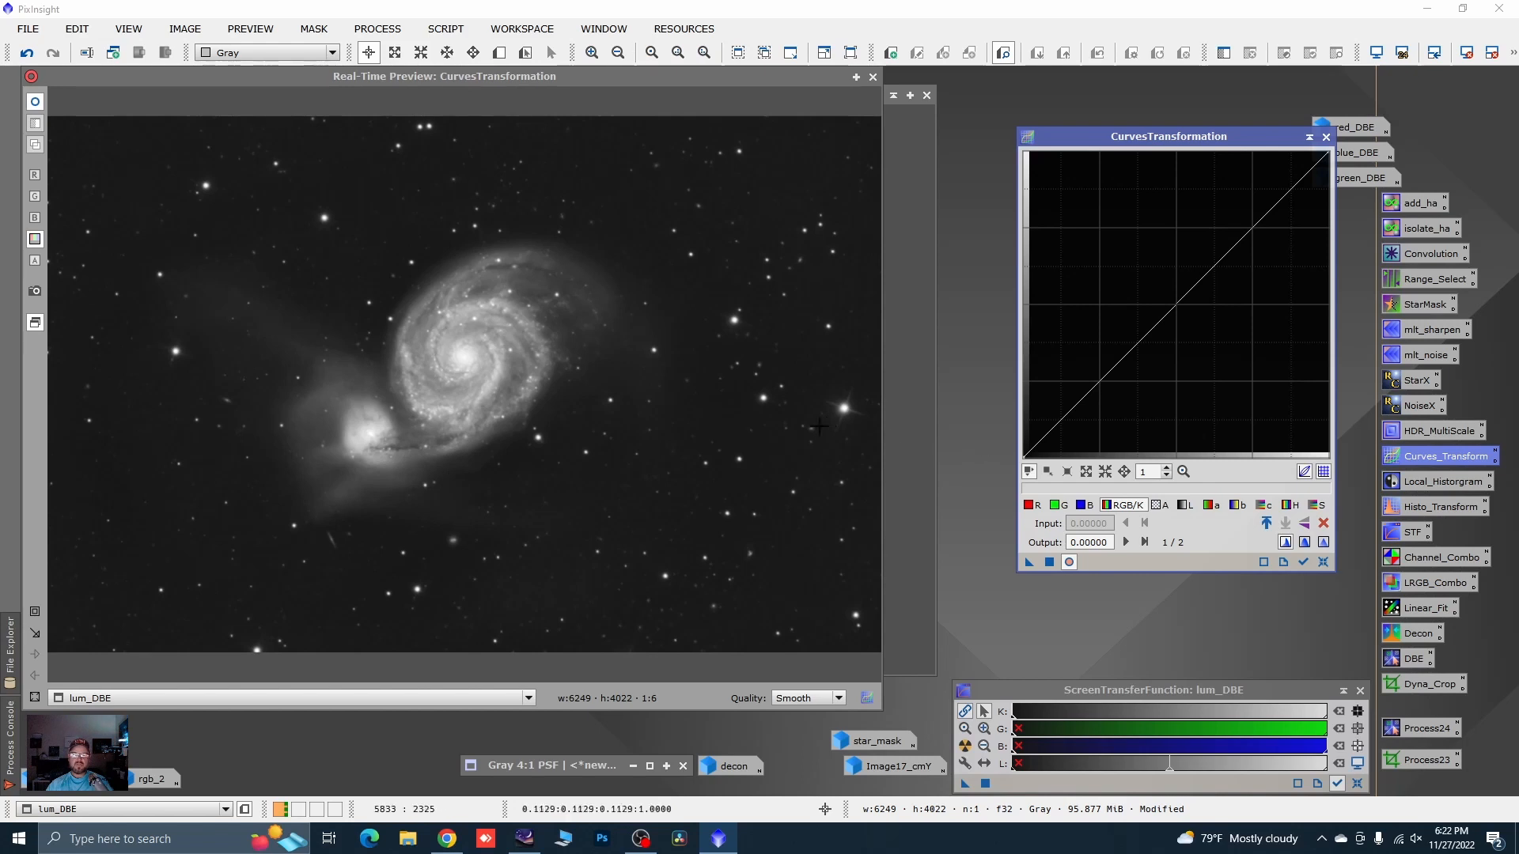
- Pin the curve's shadows with points at about input 0.048, output 0.046; input 0.114, output 0.111; and input 0.146, output 0.145
drag(730, 406, 666, 336)
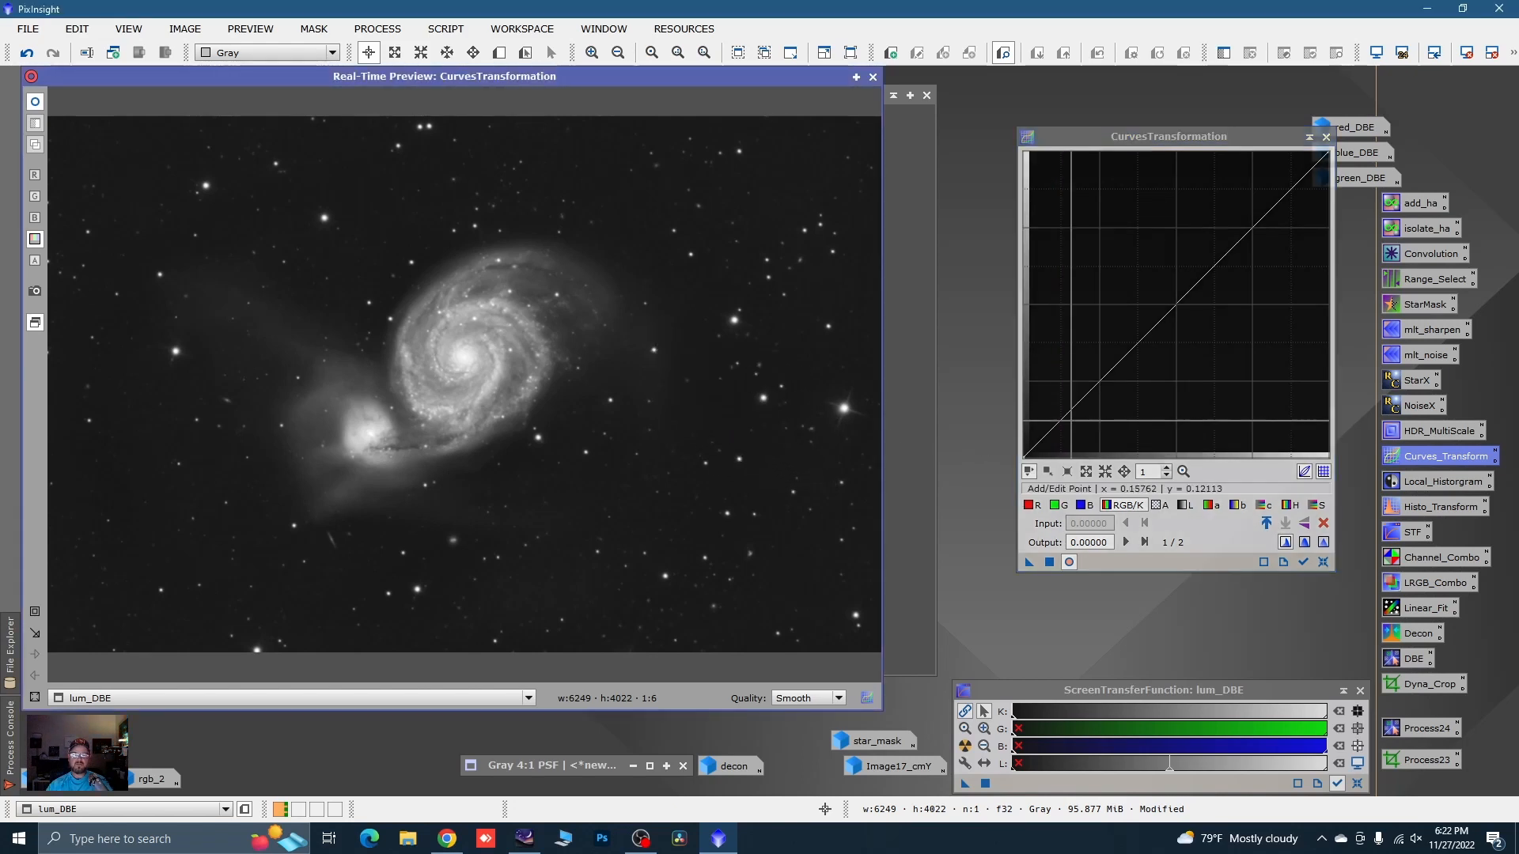
click(1058, 424)
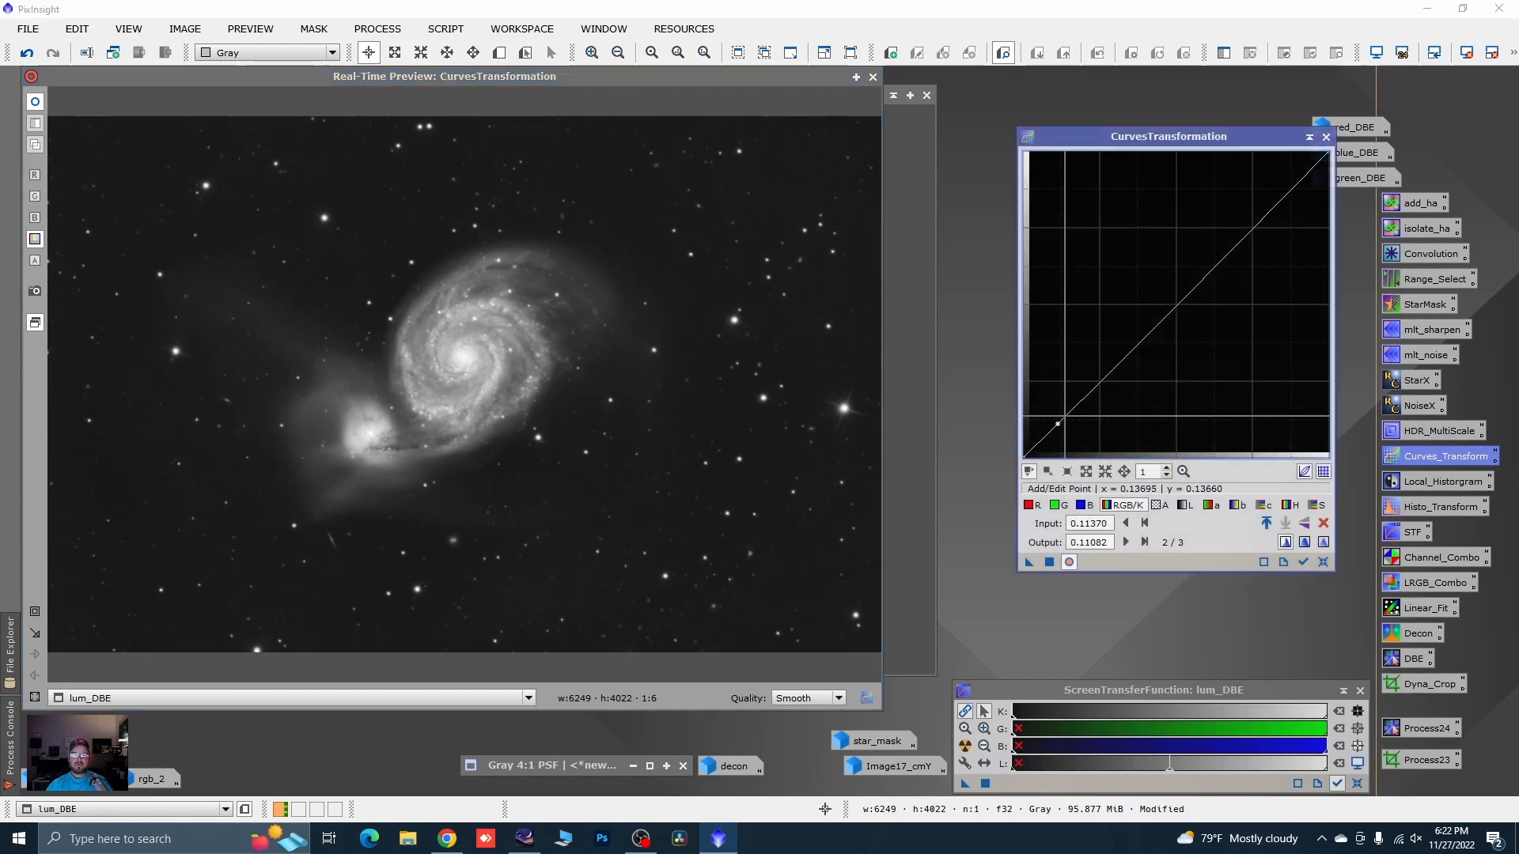
click(1065, 414)
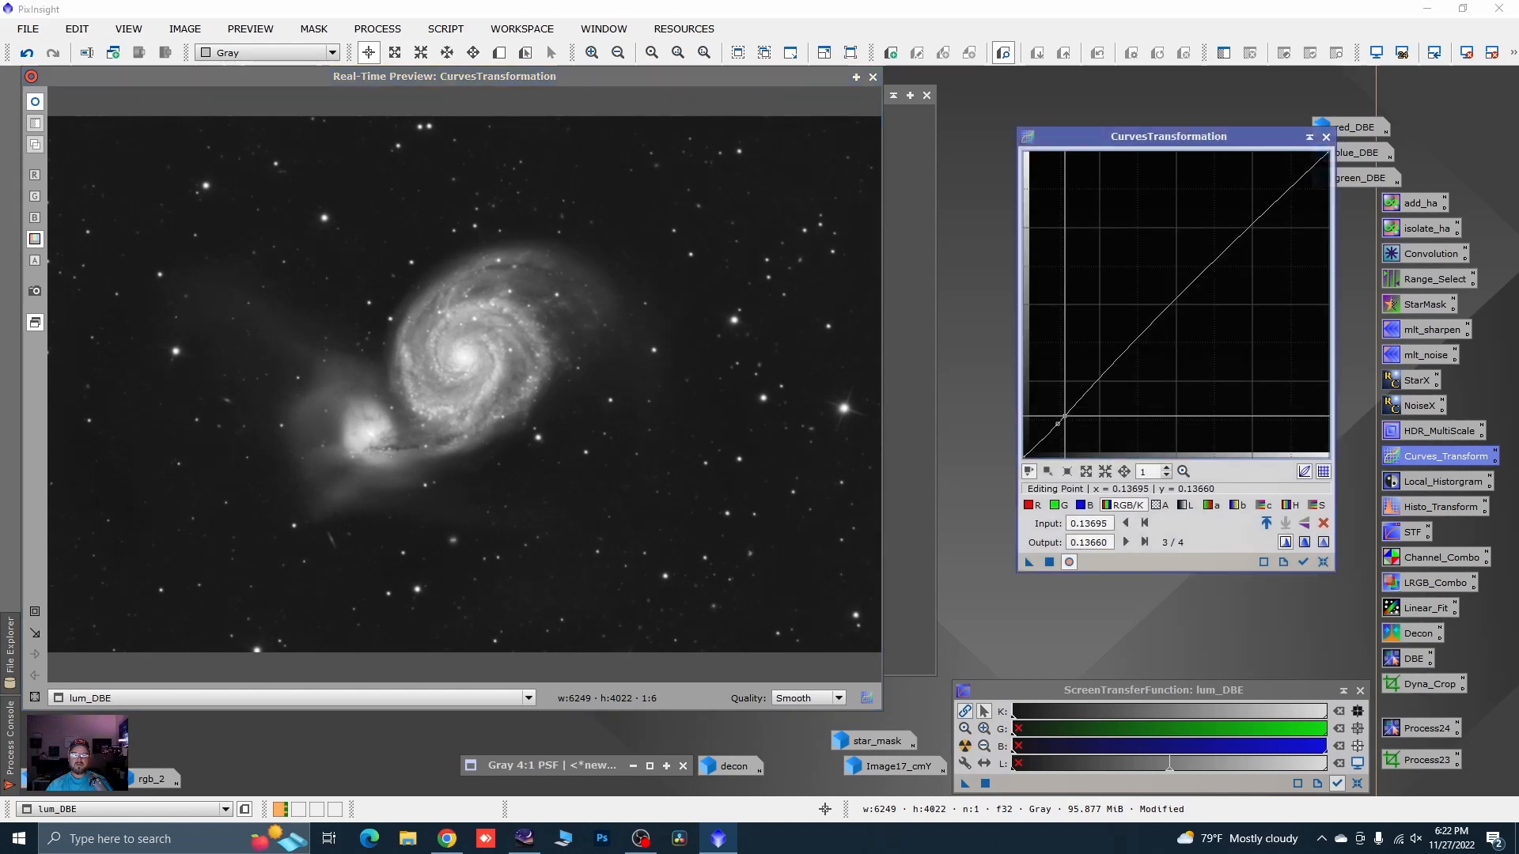
drag(1065, 414, 1067, 412)
scroll(1067, 413, up, 3)
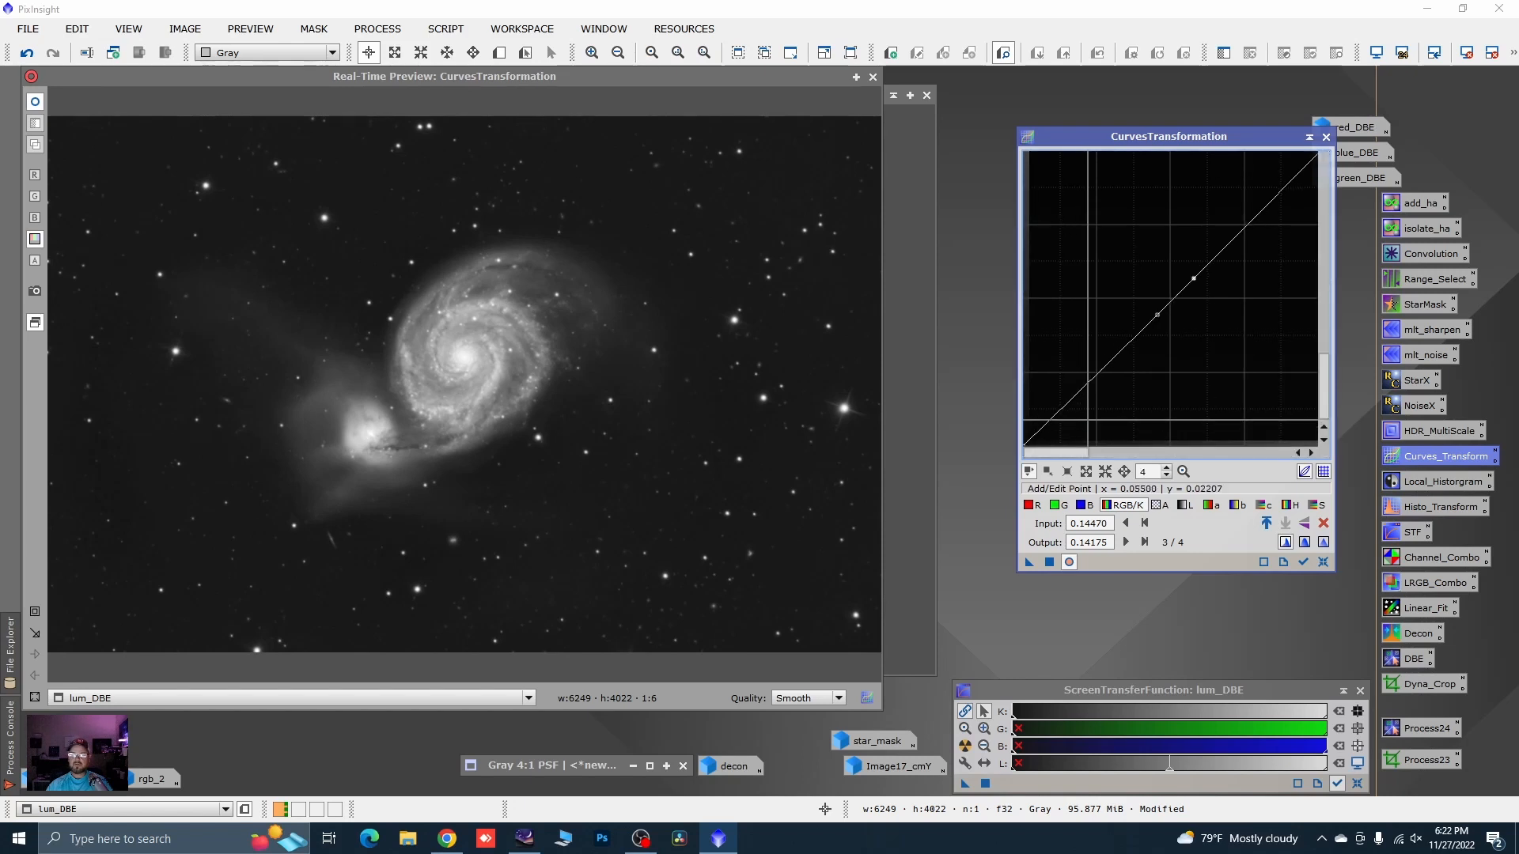
scroll(1091, 414, down, 1)
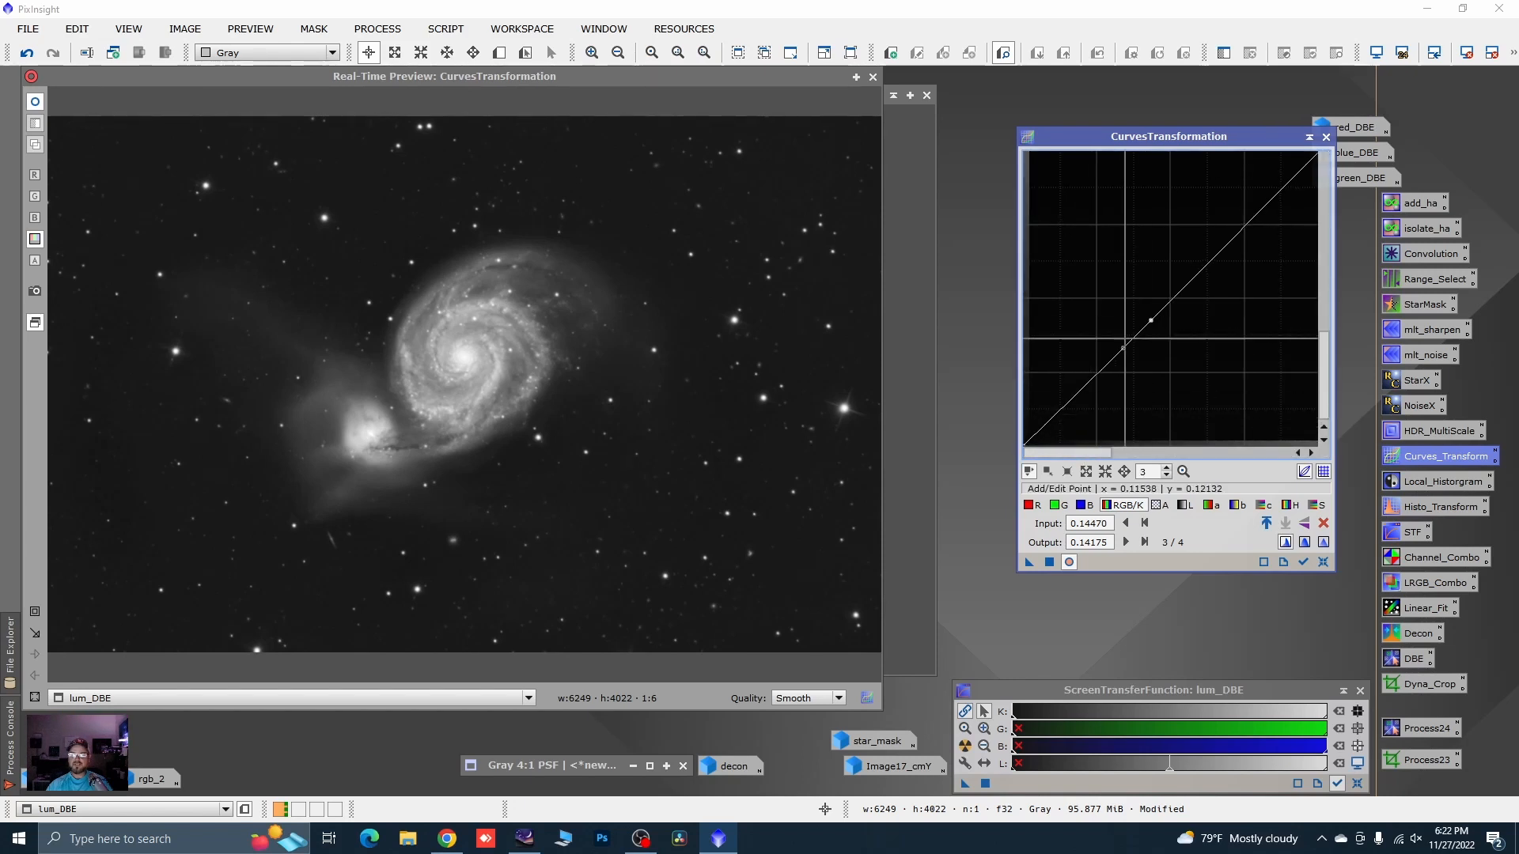
click(1066, 406)
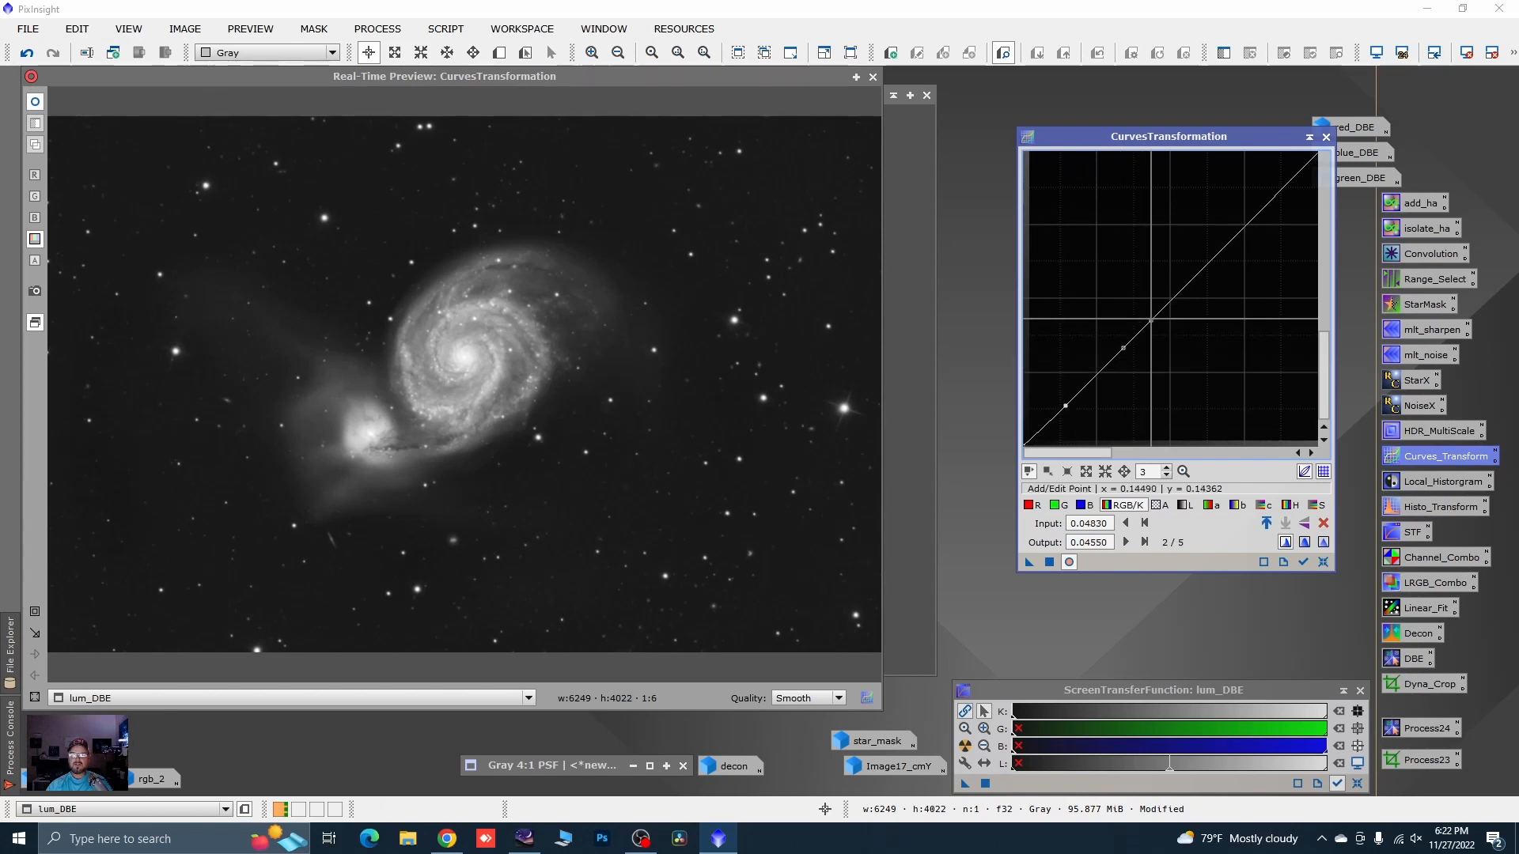
click(1151, 320)
drag(1151, 320, 1152, 318)
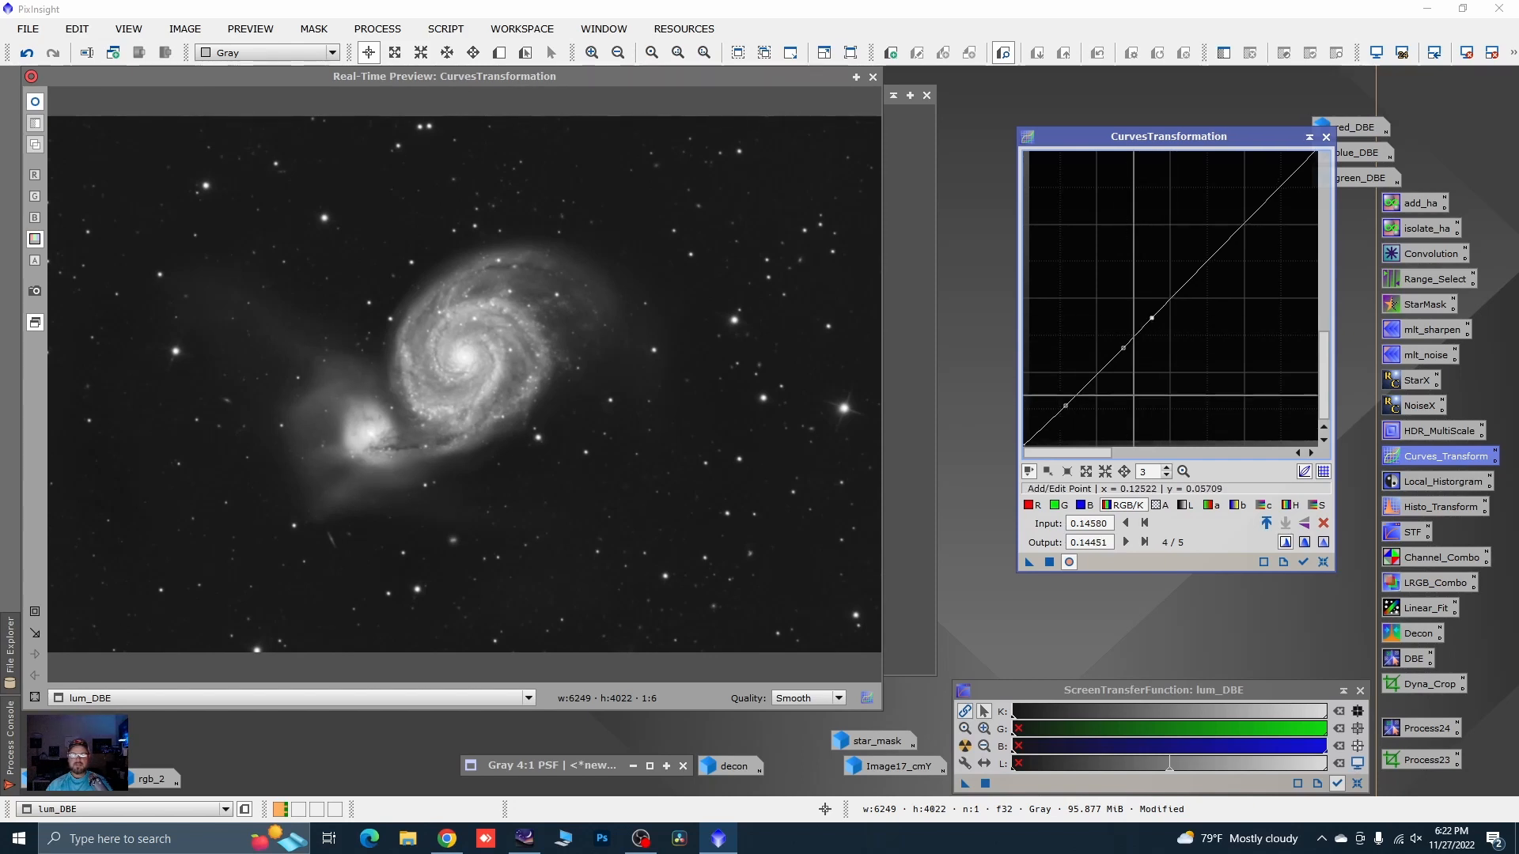
- Add a raised curve point at about input 0.333, output 0.361 and apply the curve to lum_DBE
scroll(1124, 392, down, 2)
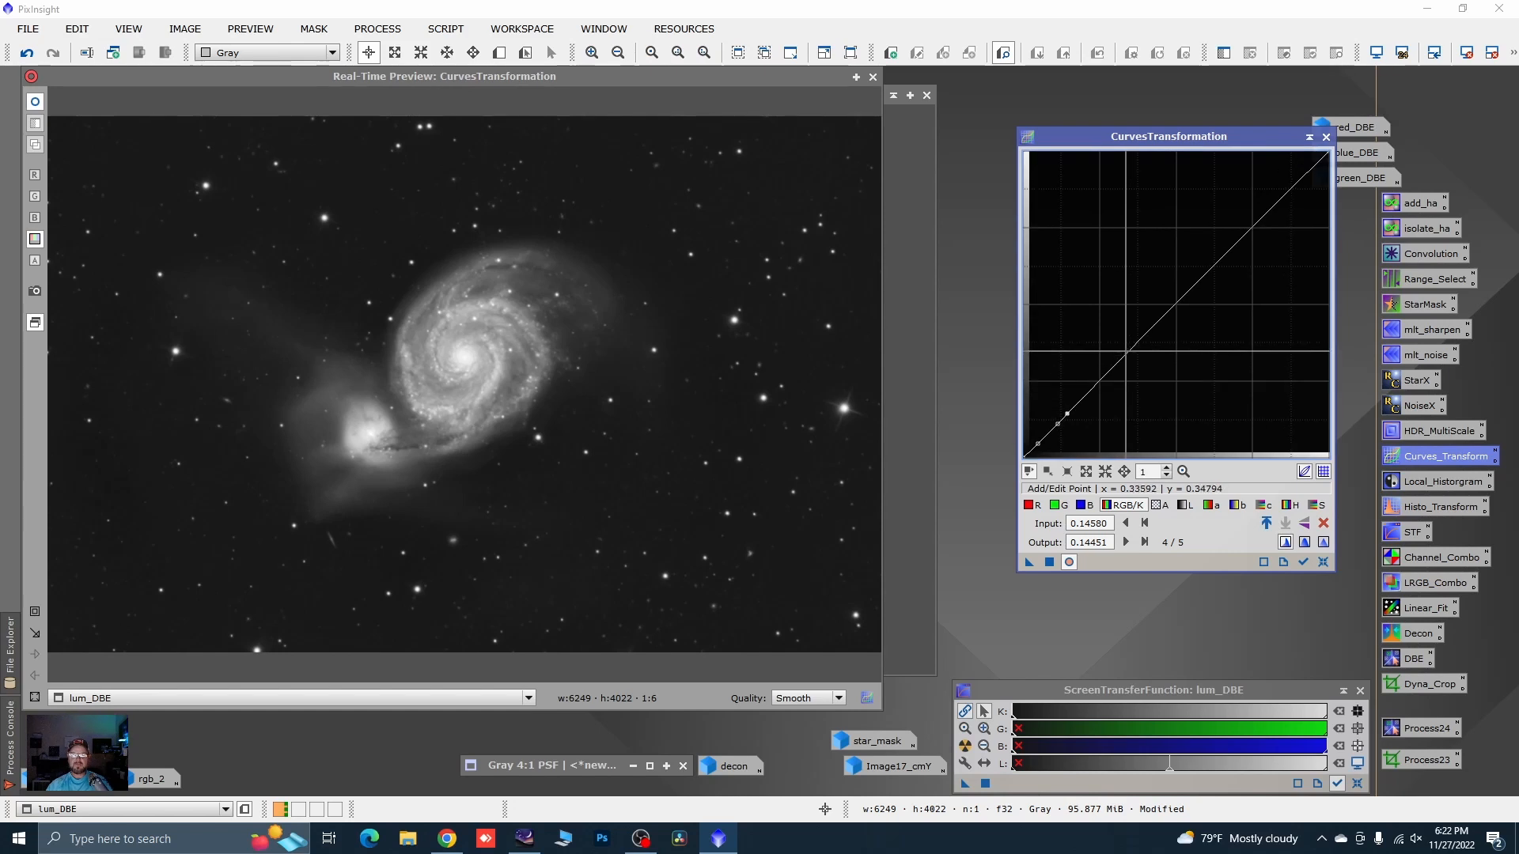
click(1127, 352)
drag(1127, 353, 1125, 346)
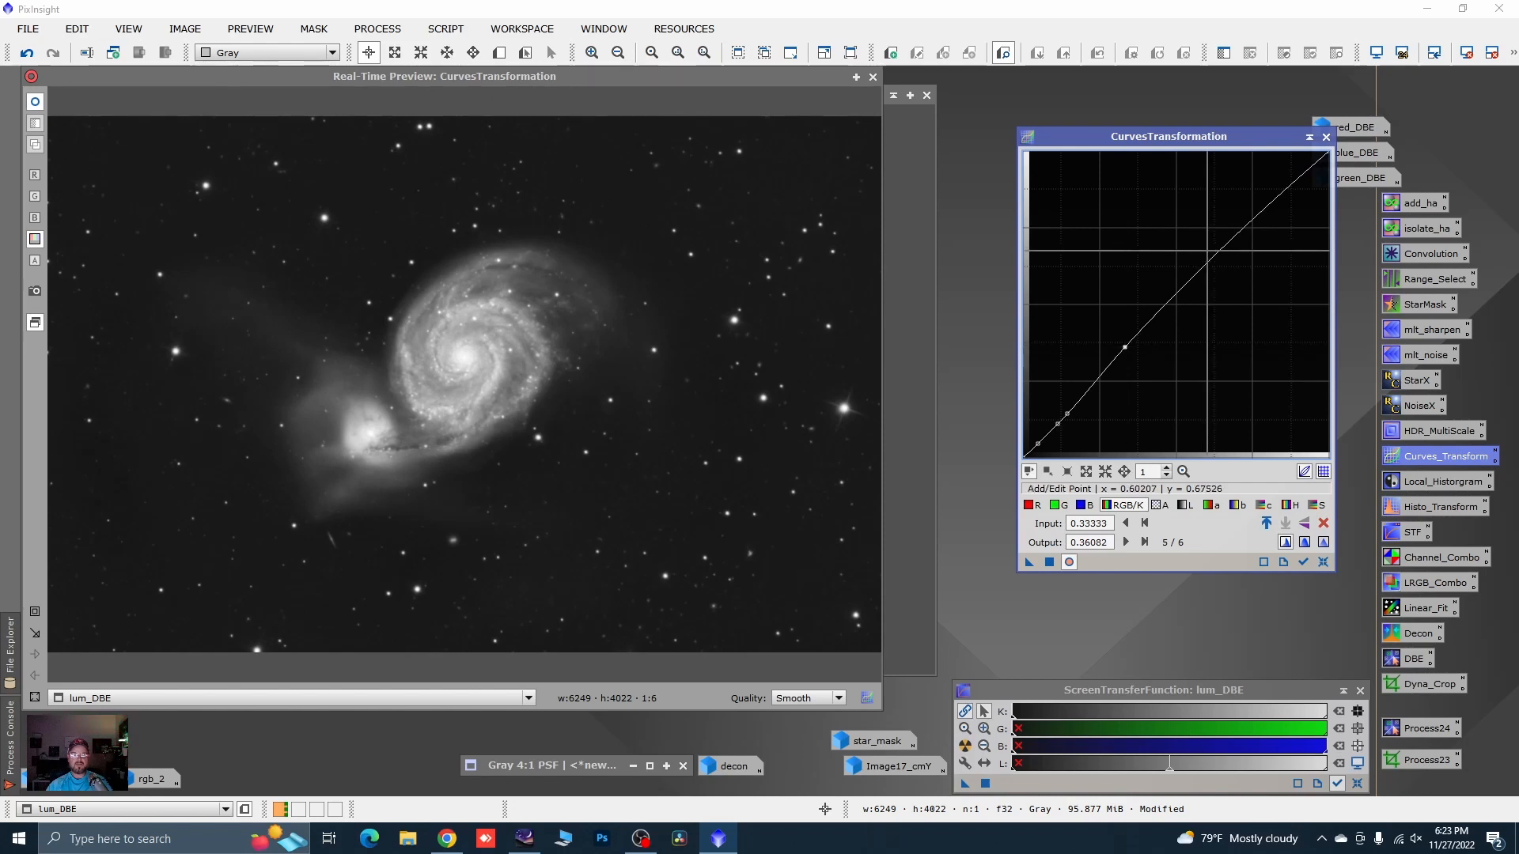
click(1049, 562)
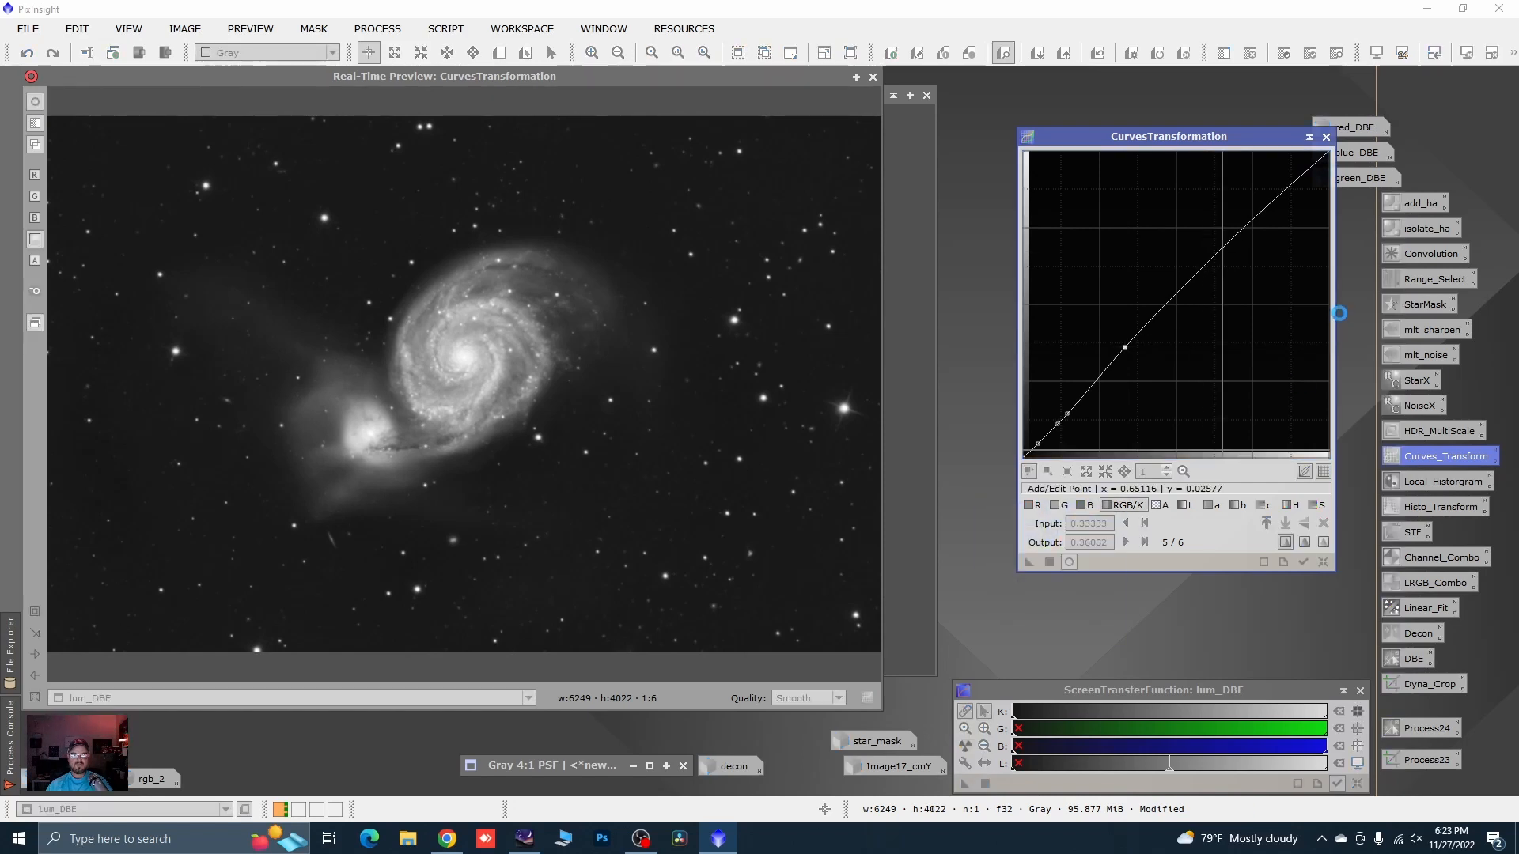
- Reset the curve and close CurvesTransformation together with the real-time preview
click(1322, 562)
click(1326, 137)
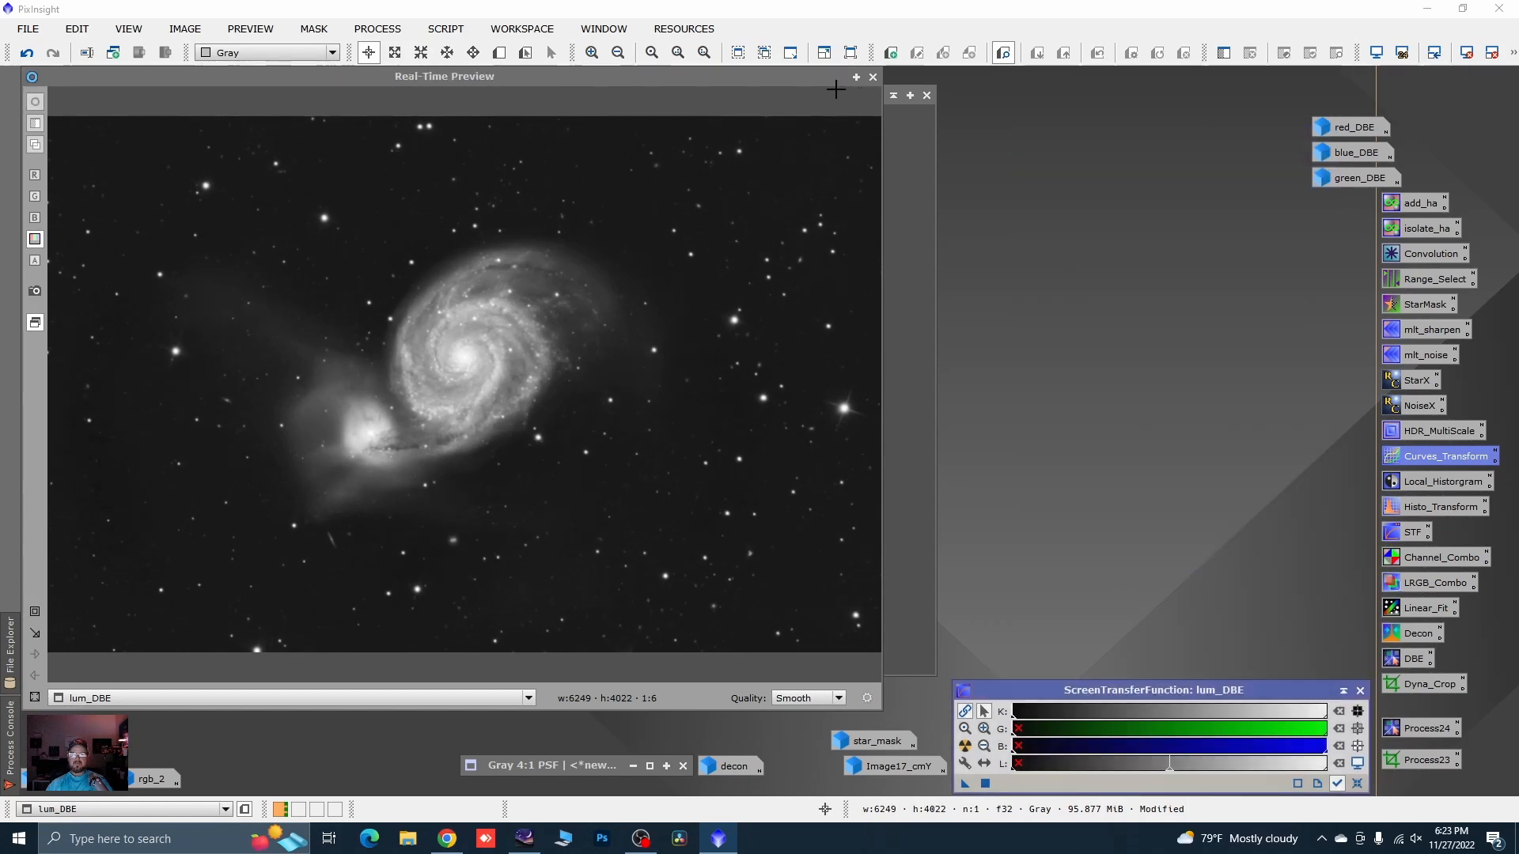
click(873, 77)
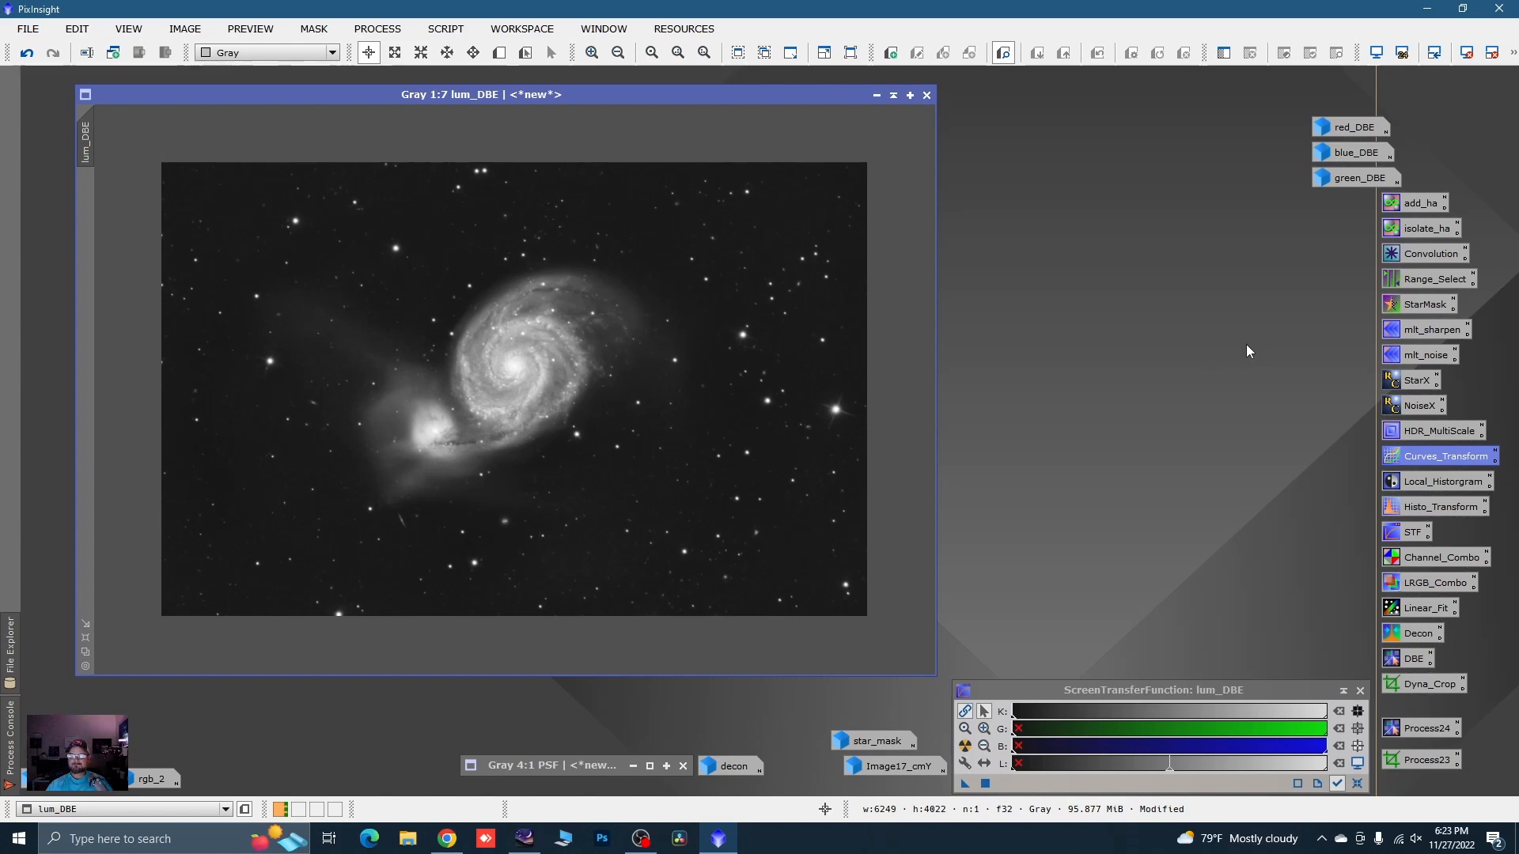
- Apply HDRMultiscaleTransform to lum_DBE with 8 layers, To lightness and Lightness mask enabled
click(1416, 435)
double_click(1407, 434)
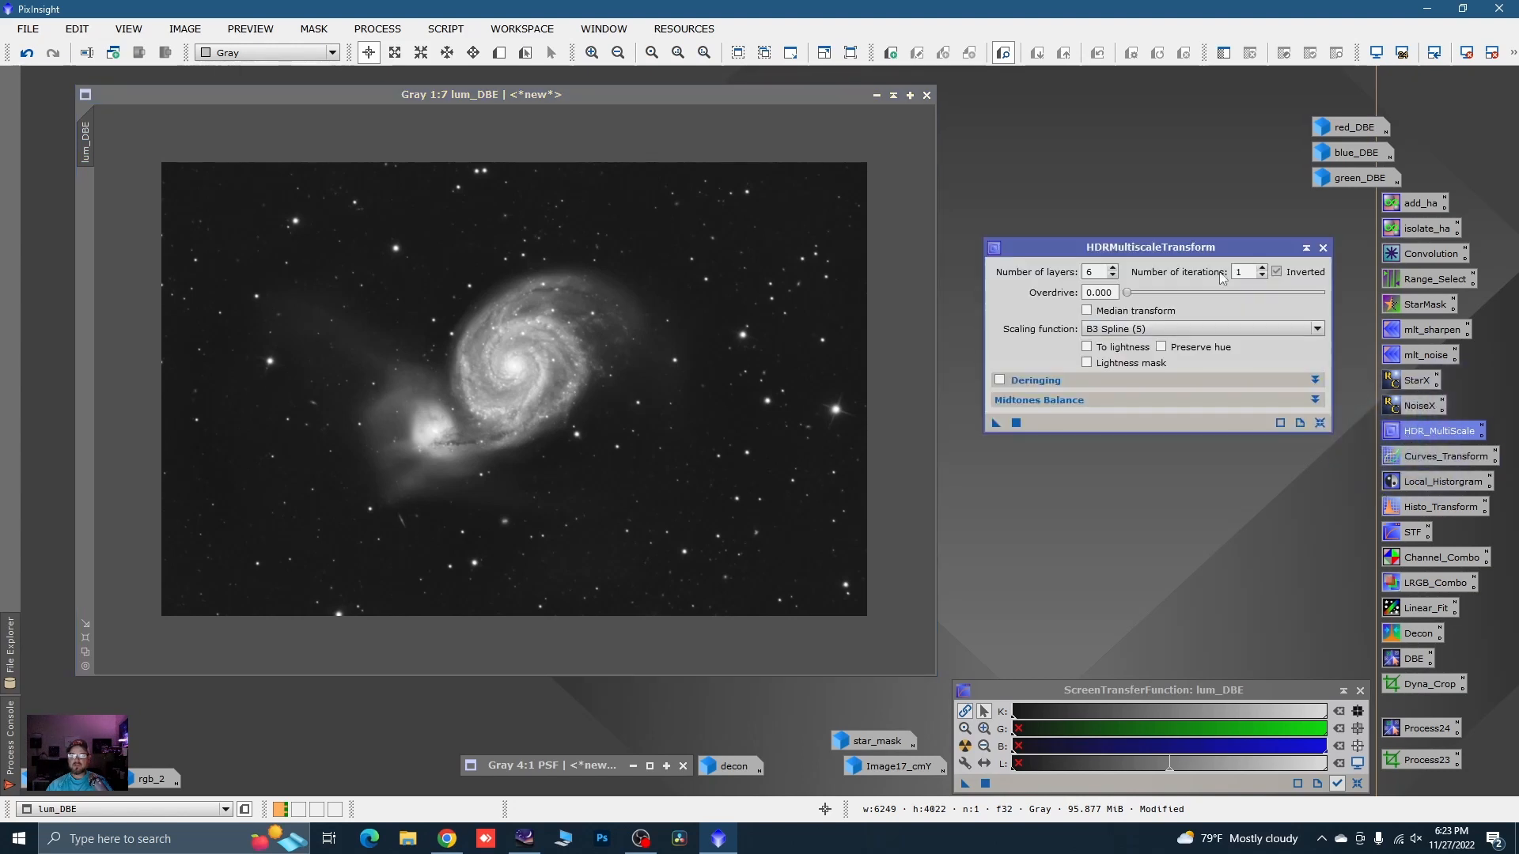
drag(1172, 255, 1192, 252)
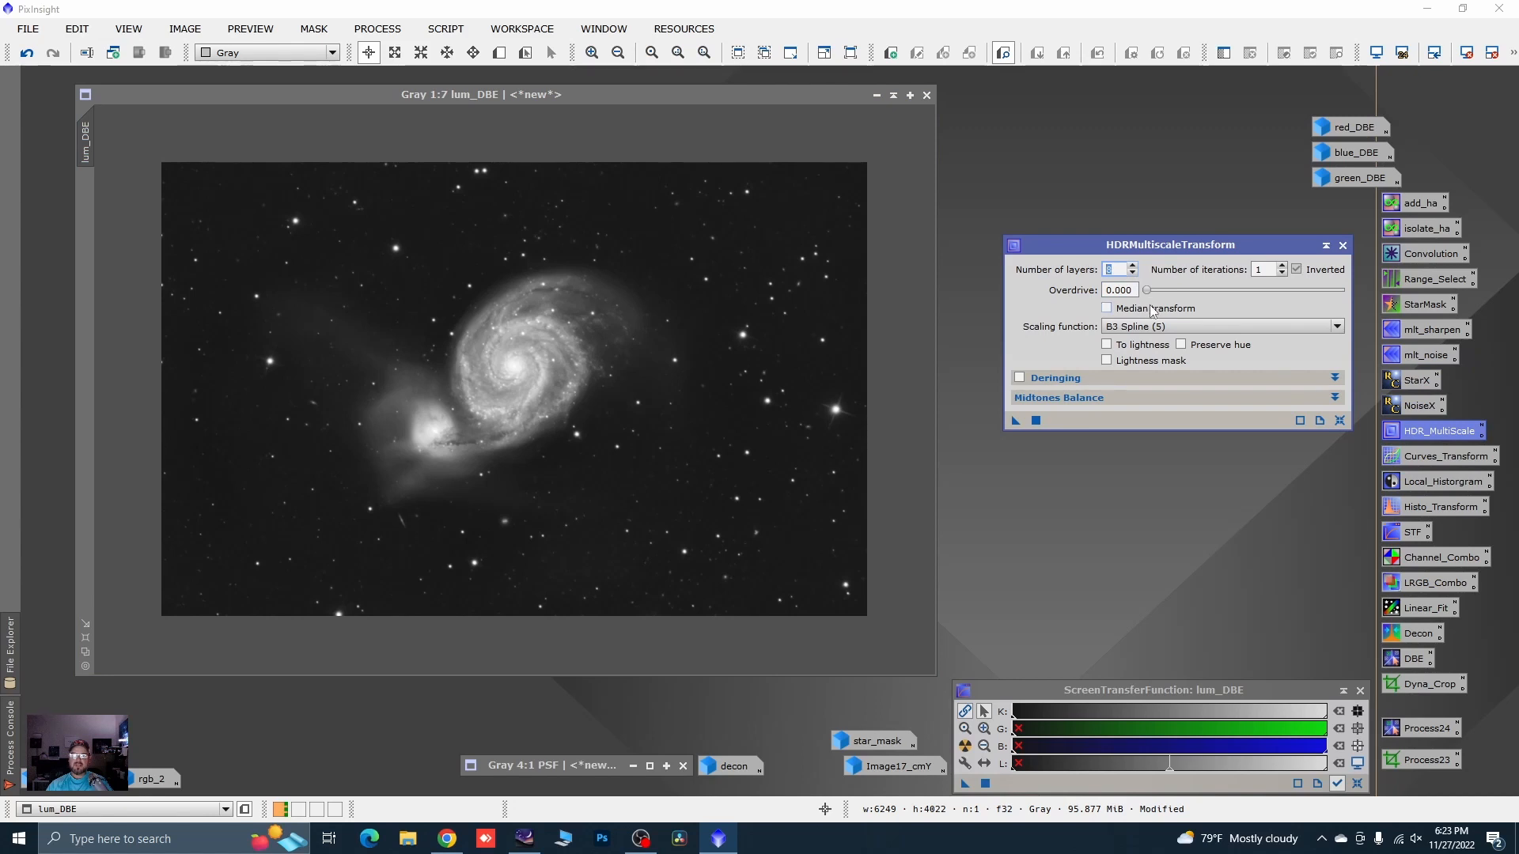
click(1132, 361)
drag(976, 443, 739, 452)
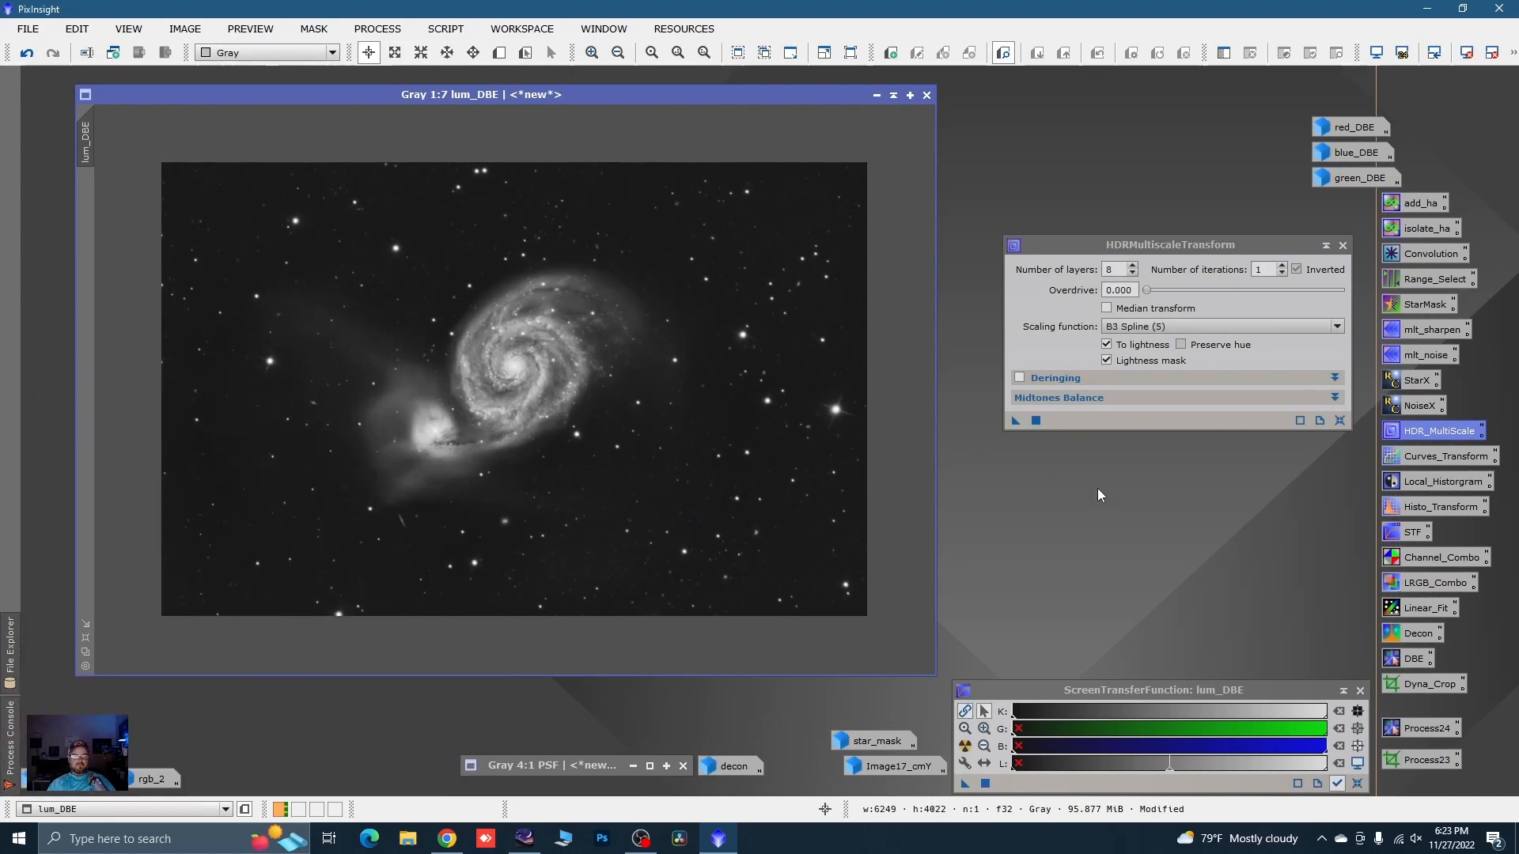
- Compare lum_DBE before and after the HDR transform by undoing and redoing it, and close HDRMultiscaleTransform
click(28, 54)
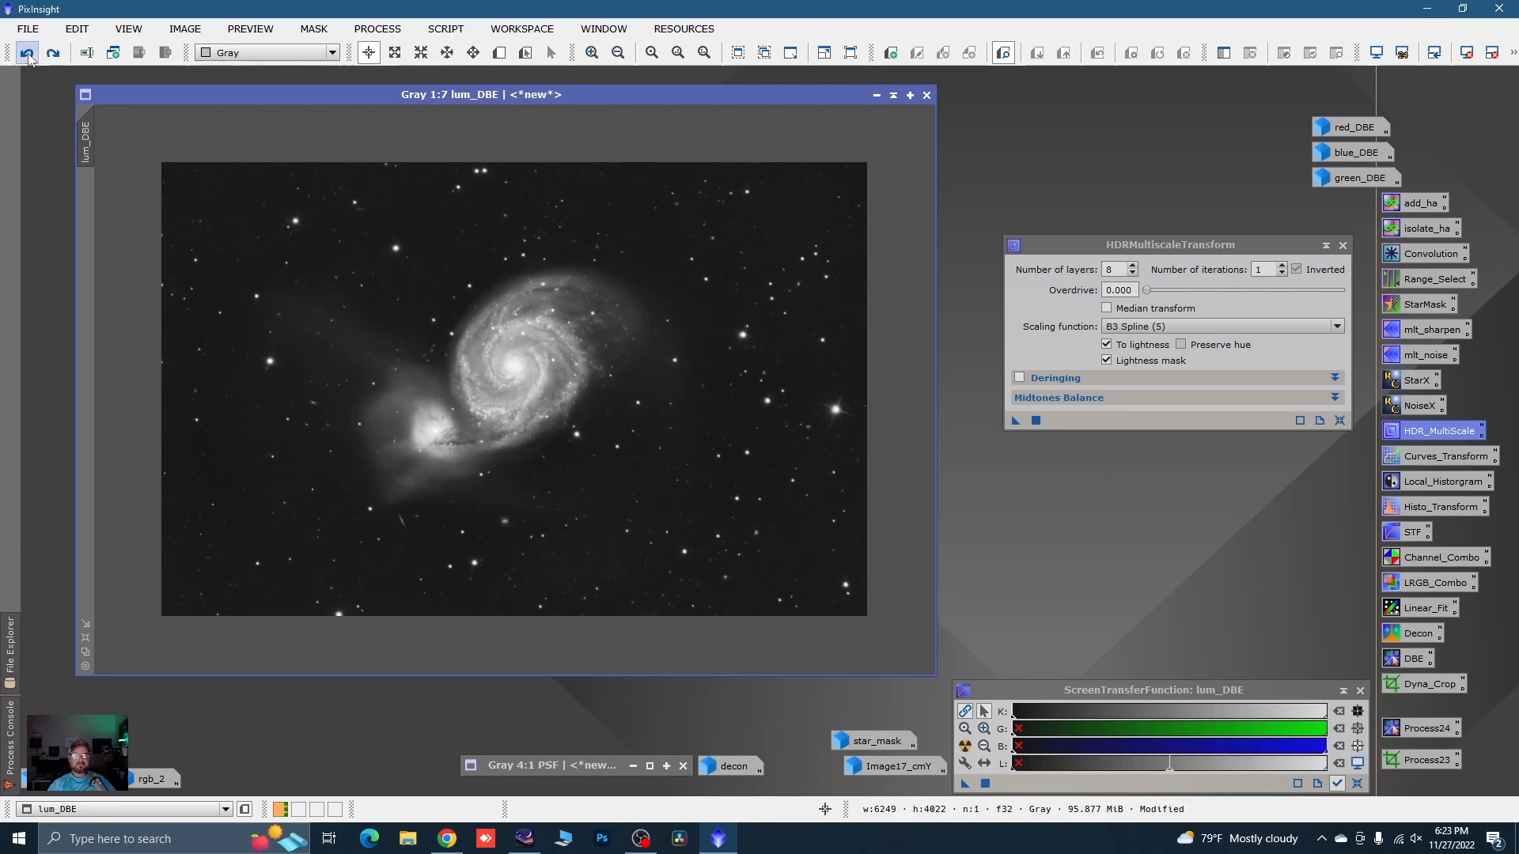
click(53, 53)
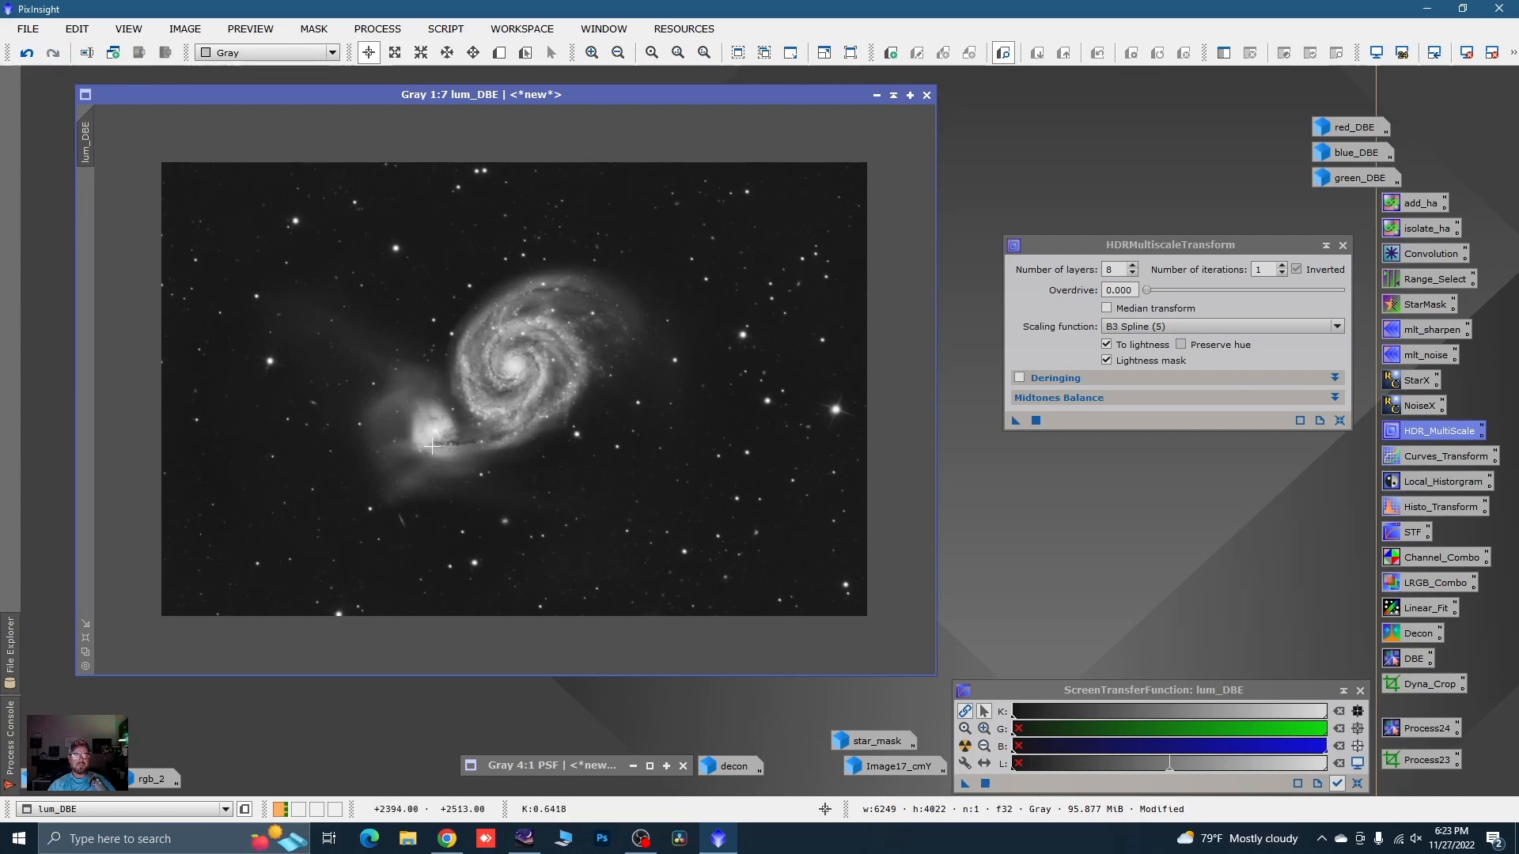
scroll(435, 446, up, 1)
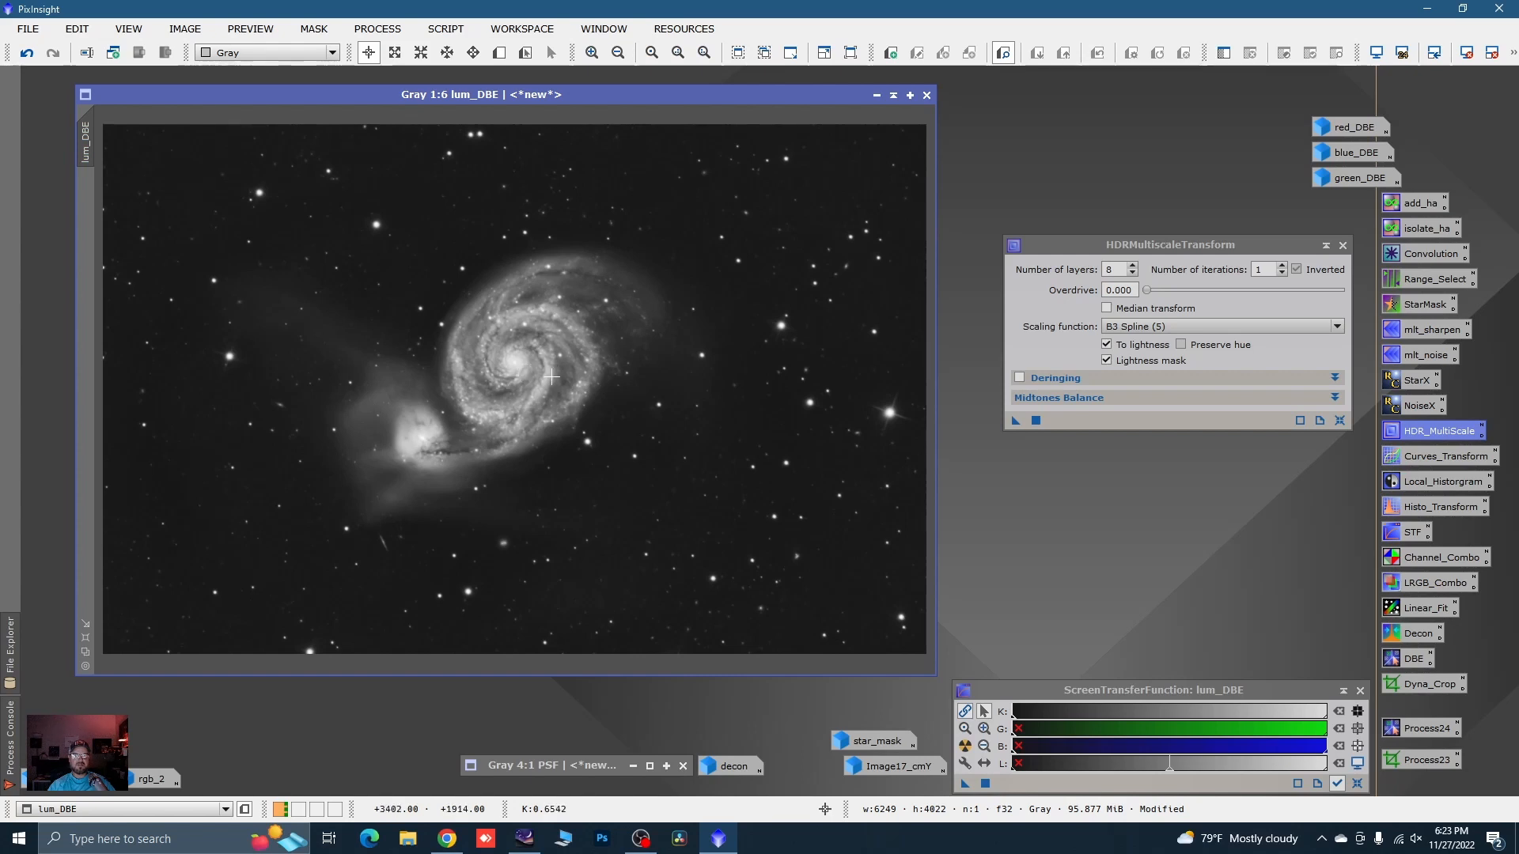
click(1343, 245)
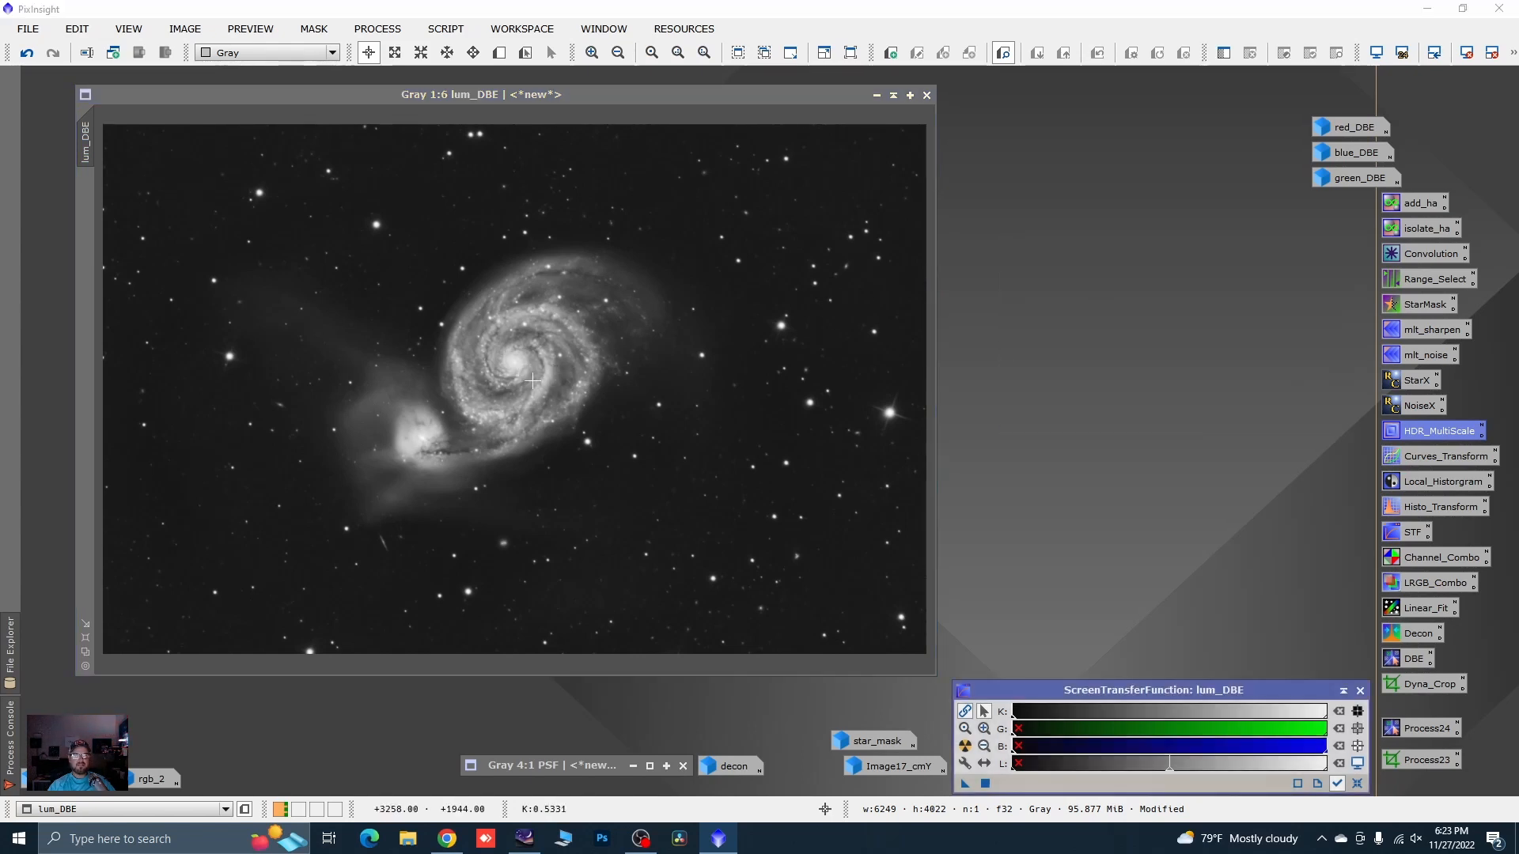
- Create a range mask from lum_DBE with RangeSelection reset, lower limit 0.32, upper limit 1, smoothness 100 and Lightness enabled, previewing it in real time
scroll(470, 345, down, 1)
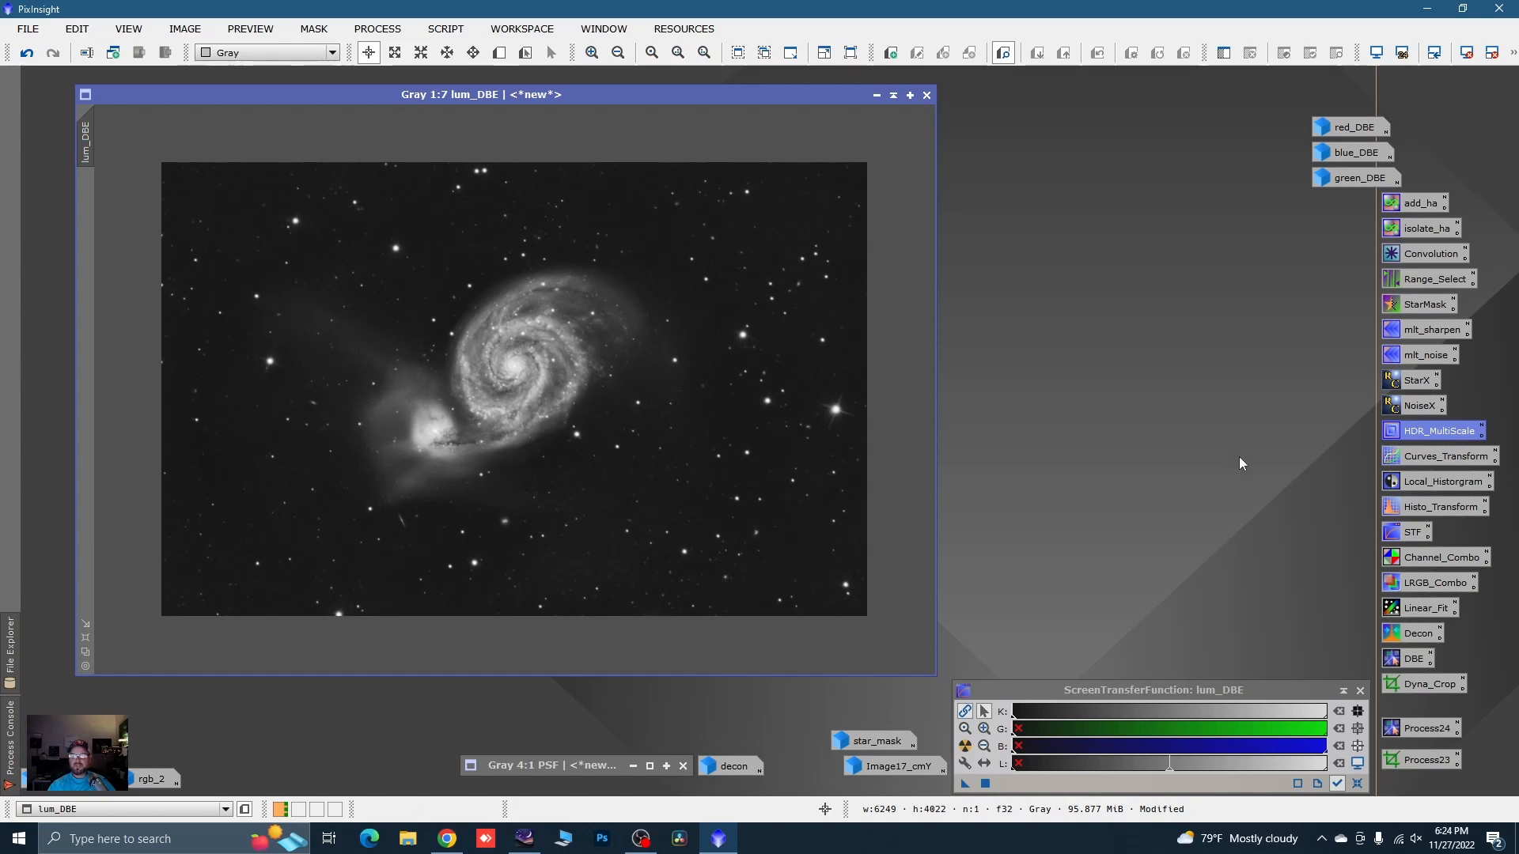
double_click(1403, 279)
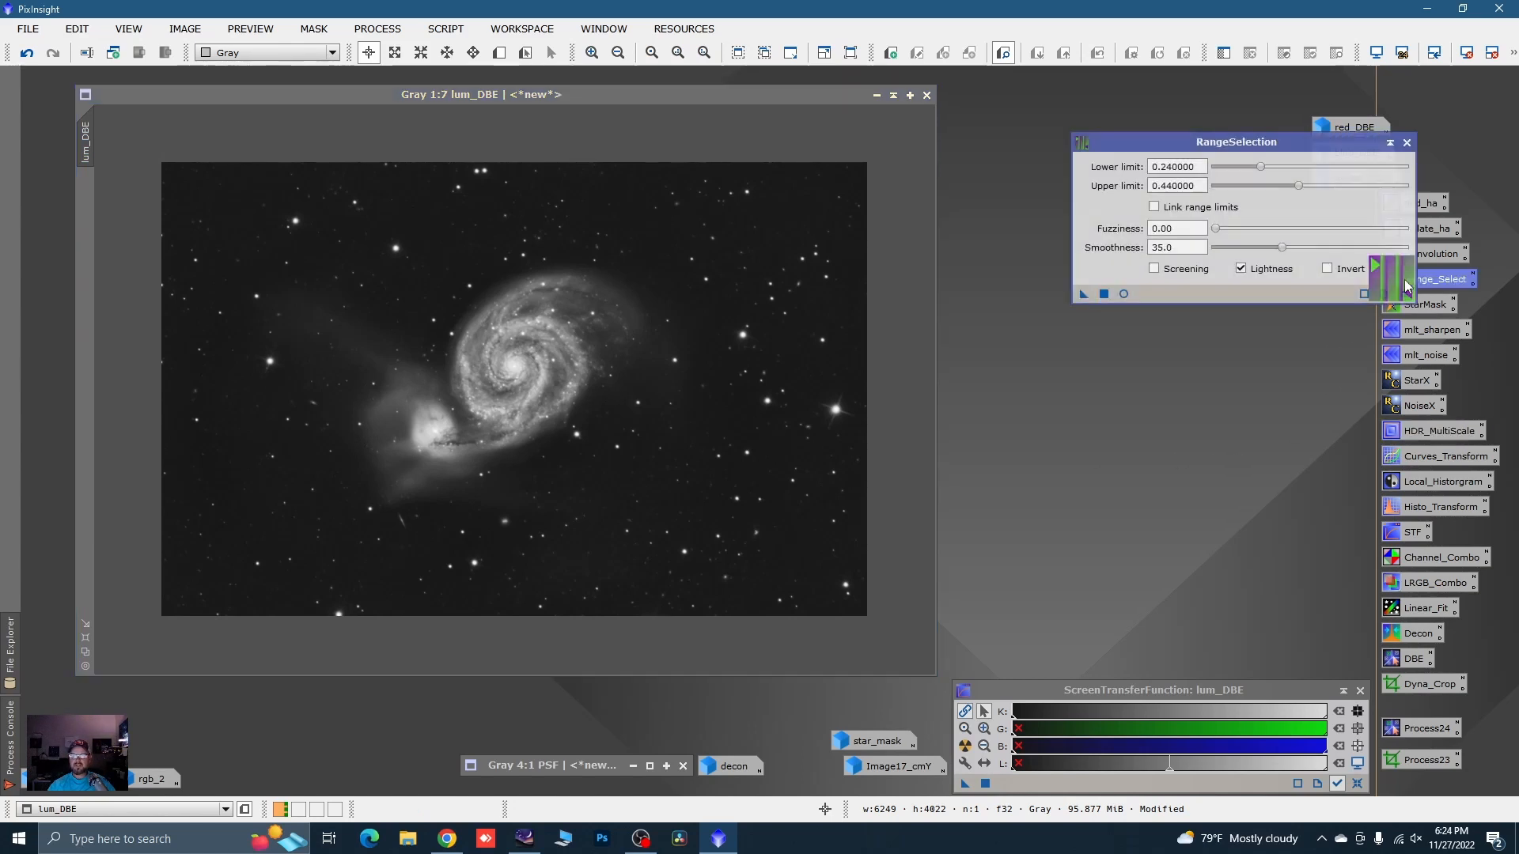
click(1123, 295)
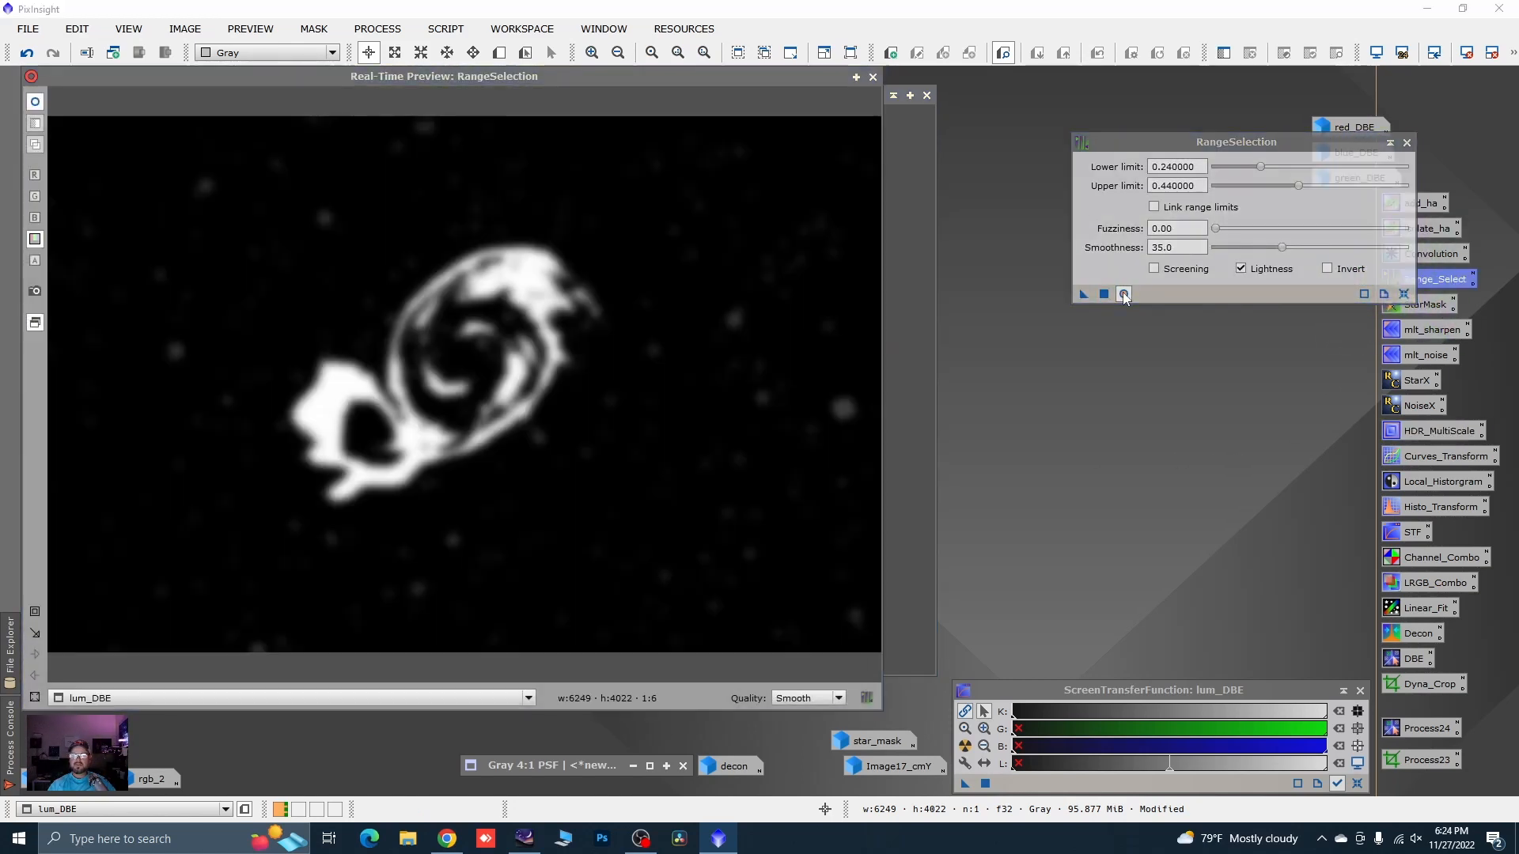
click(1404, 295)
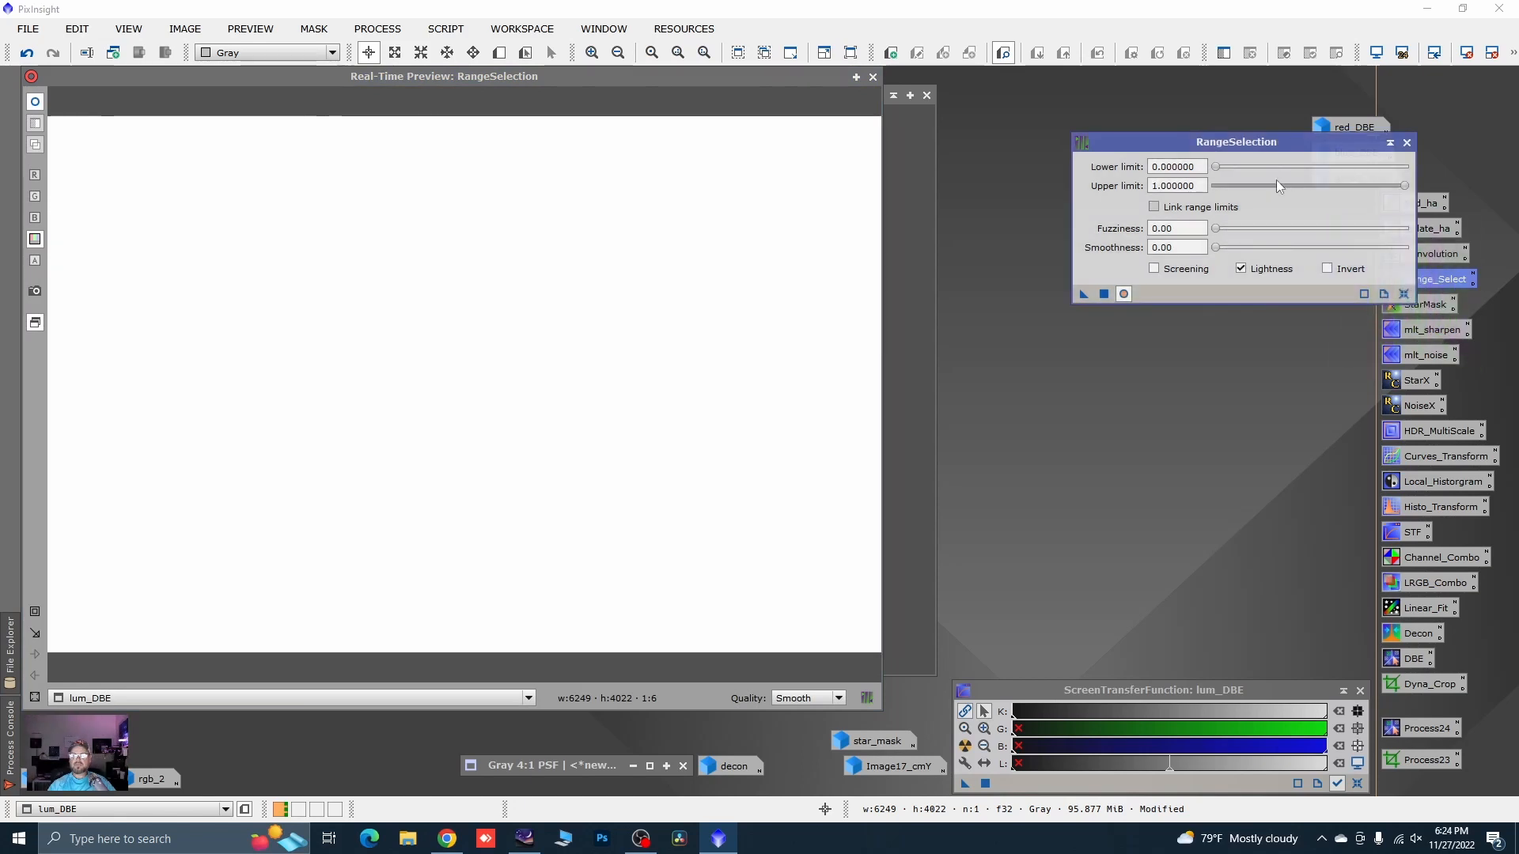
click(1216, 169)
drag(1217, 168, 1278, 178)
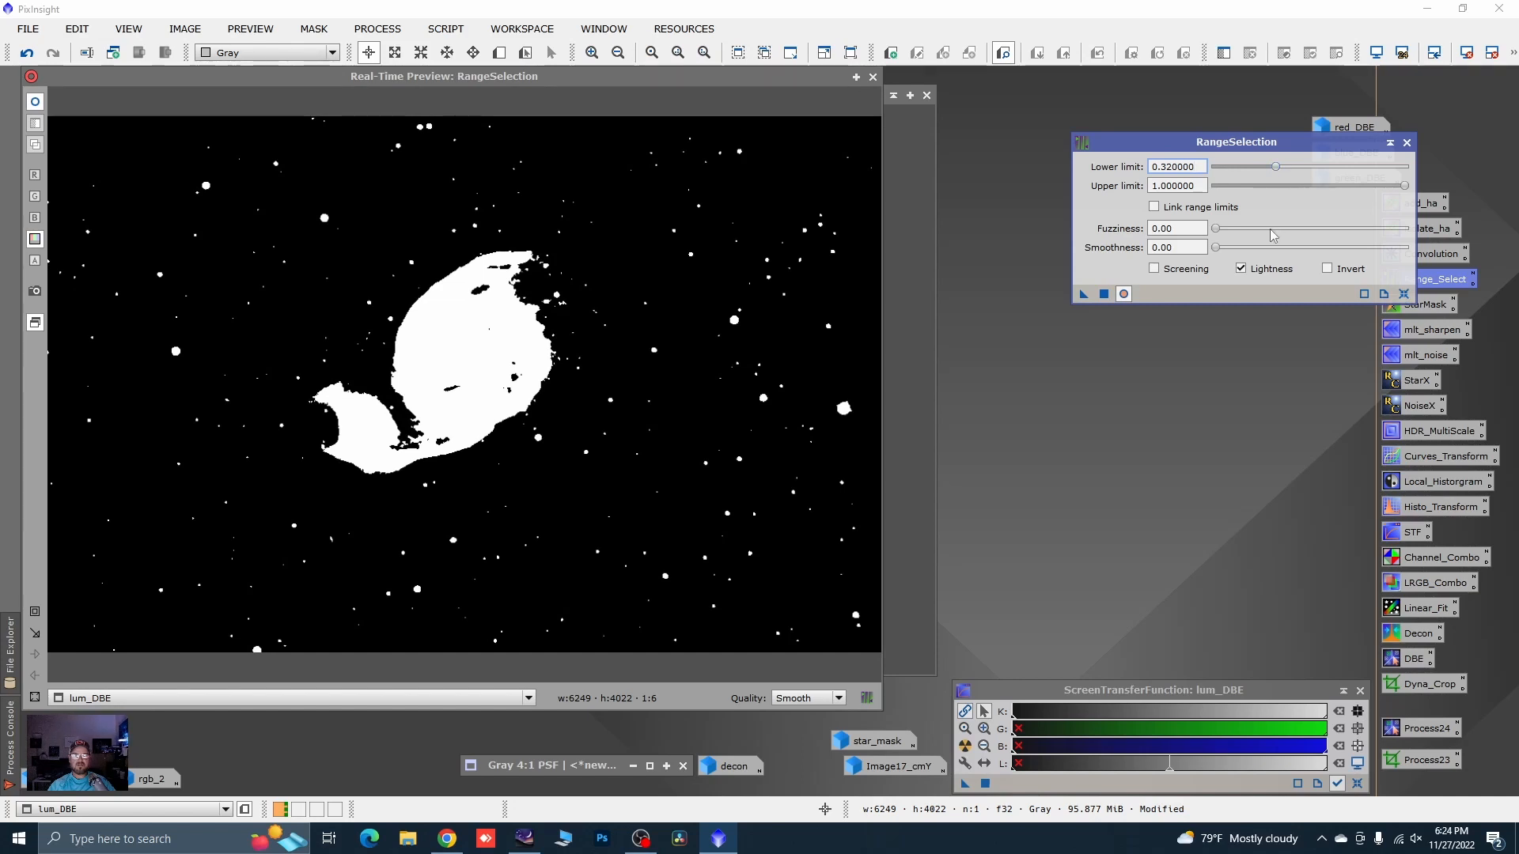
drag(1218, 255, 1413, 260)
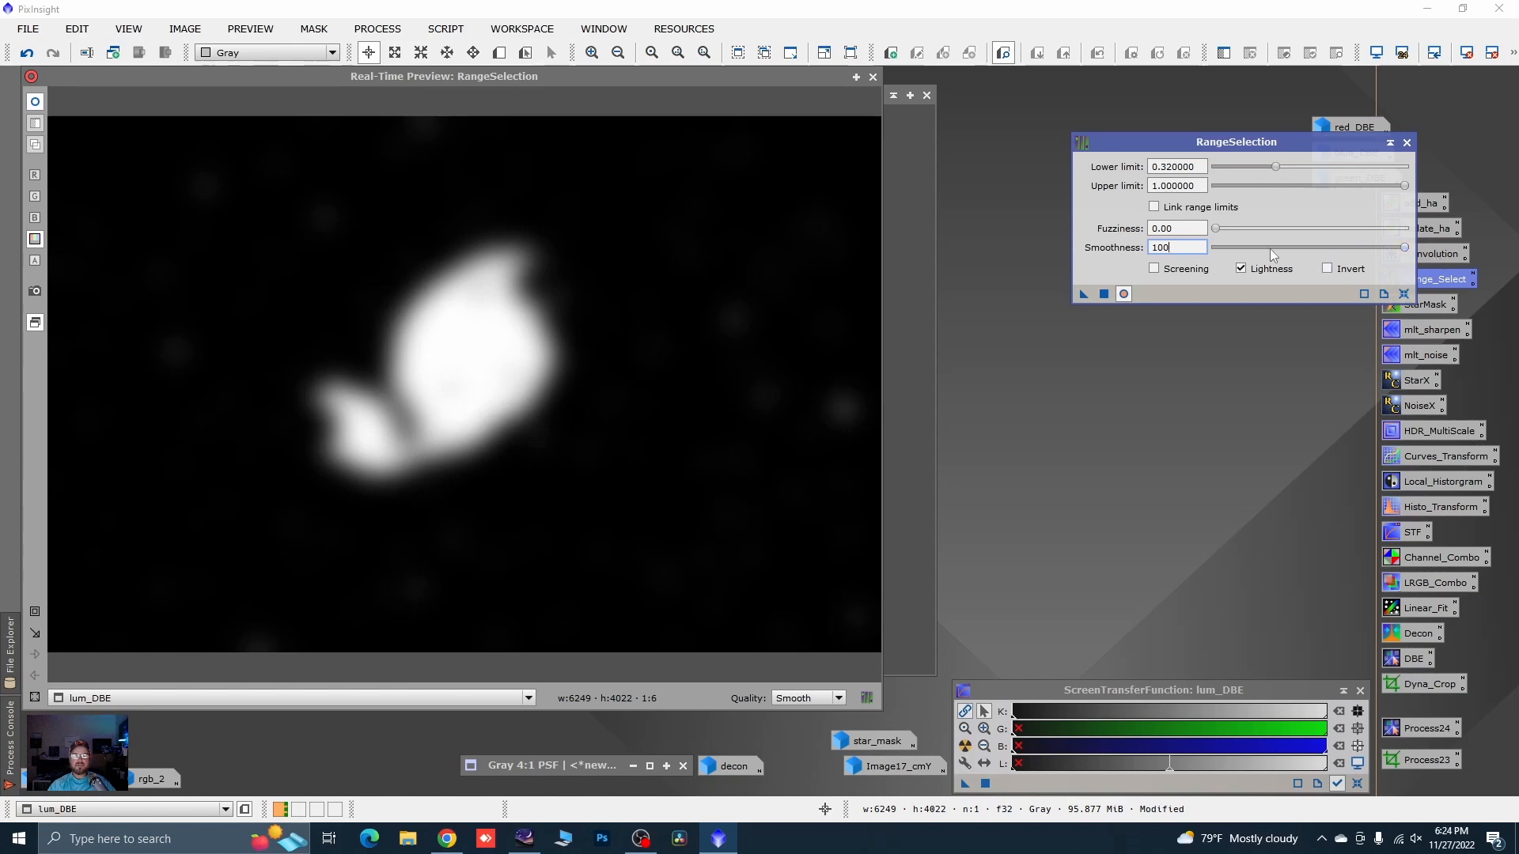
click(1103, 294)
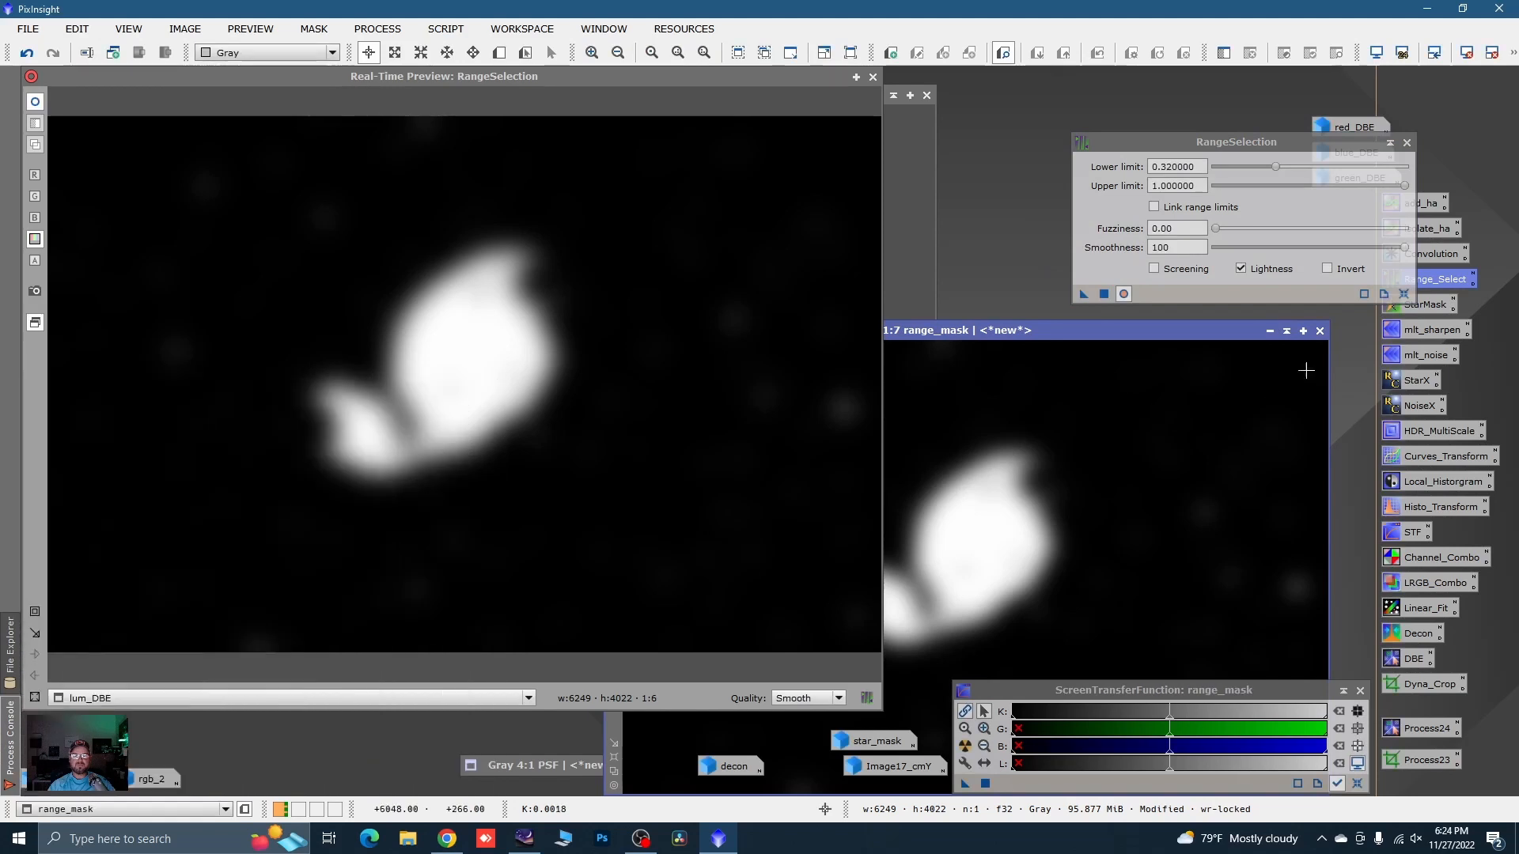
click(1406, 143)
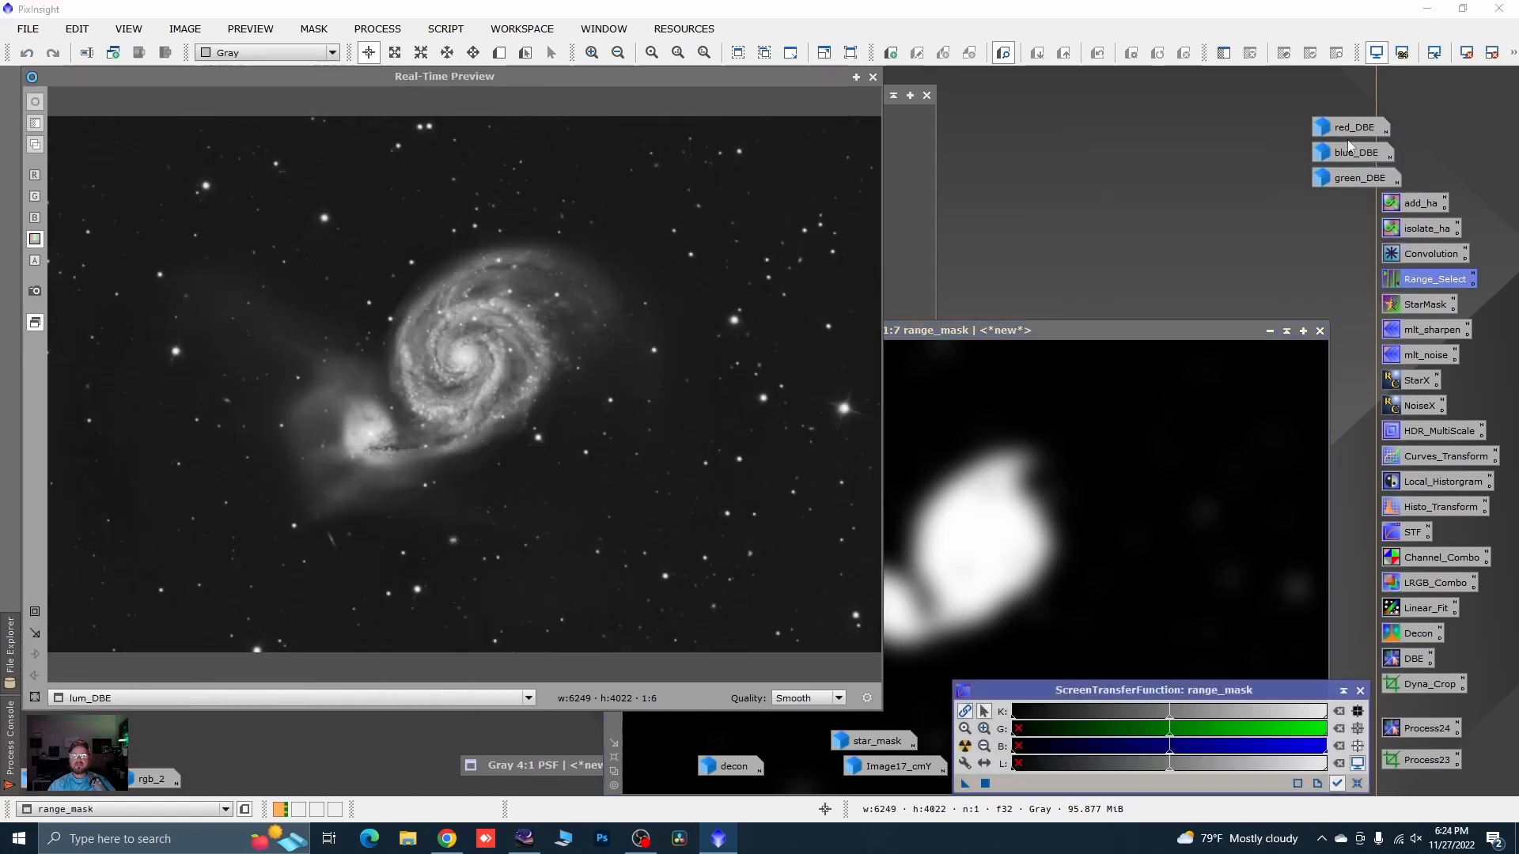
click(874, 78)
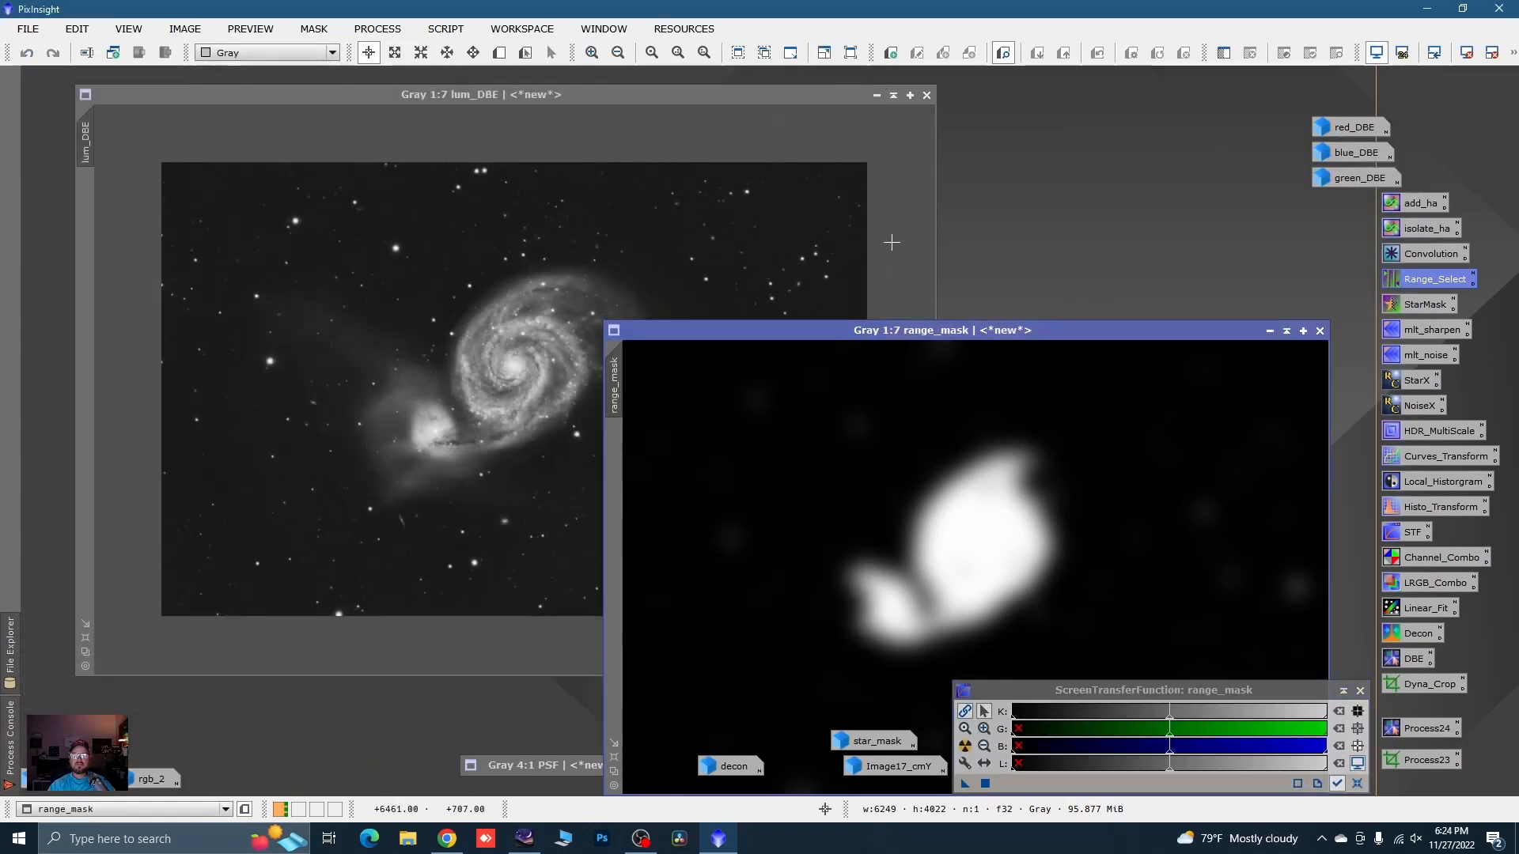
- Apply range_mask as a mask to lum_DBE, minimize the mask and park it below the image
drag(886, 332, 714, 200)
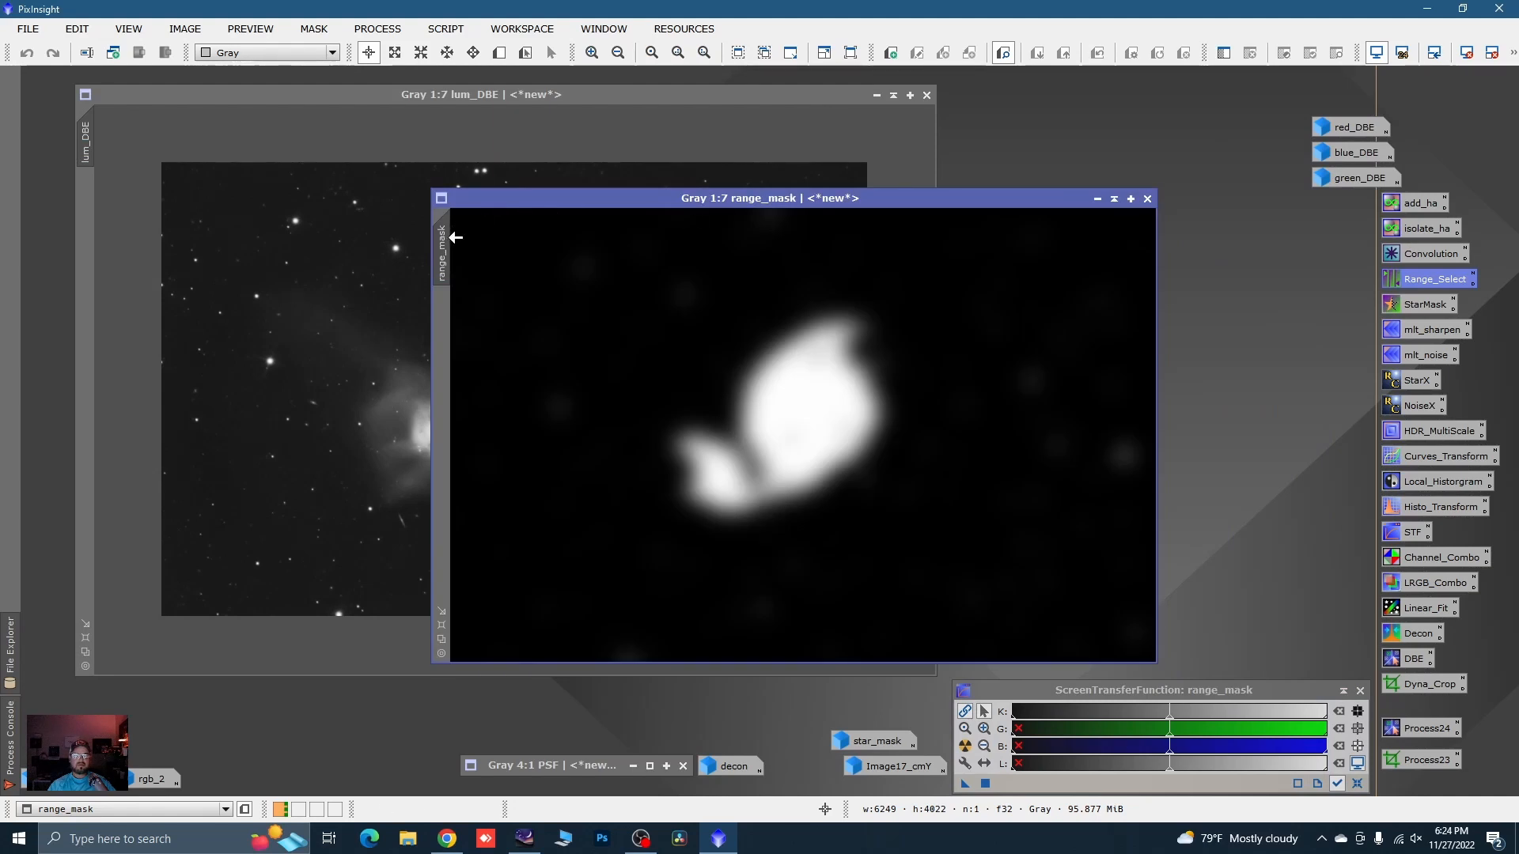
drag(441, 252, 86, 143)
click(1098, 198)
drag(849, 443, 398, 704)
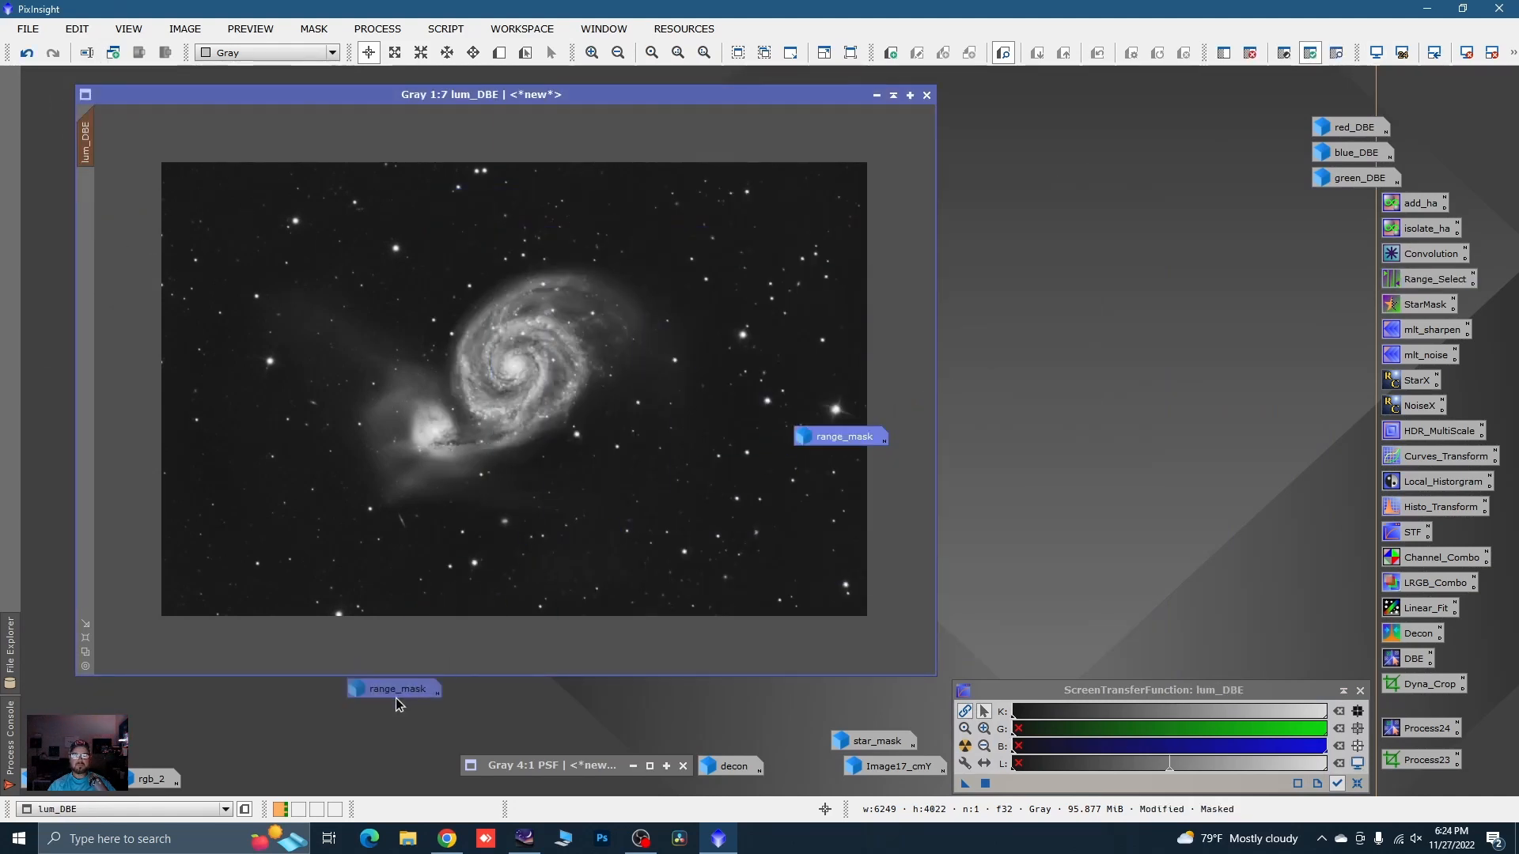
drag(394, 757, 402, 764)
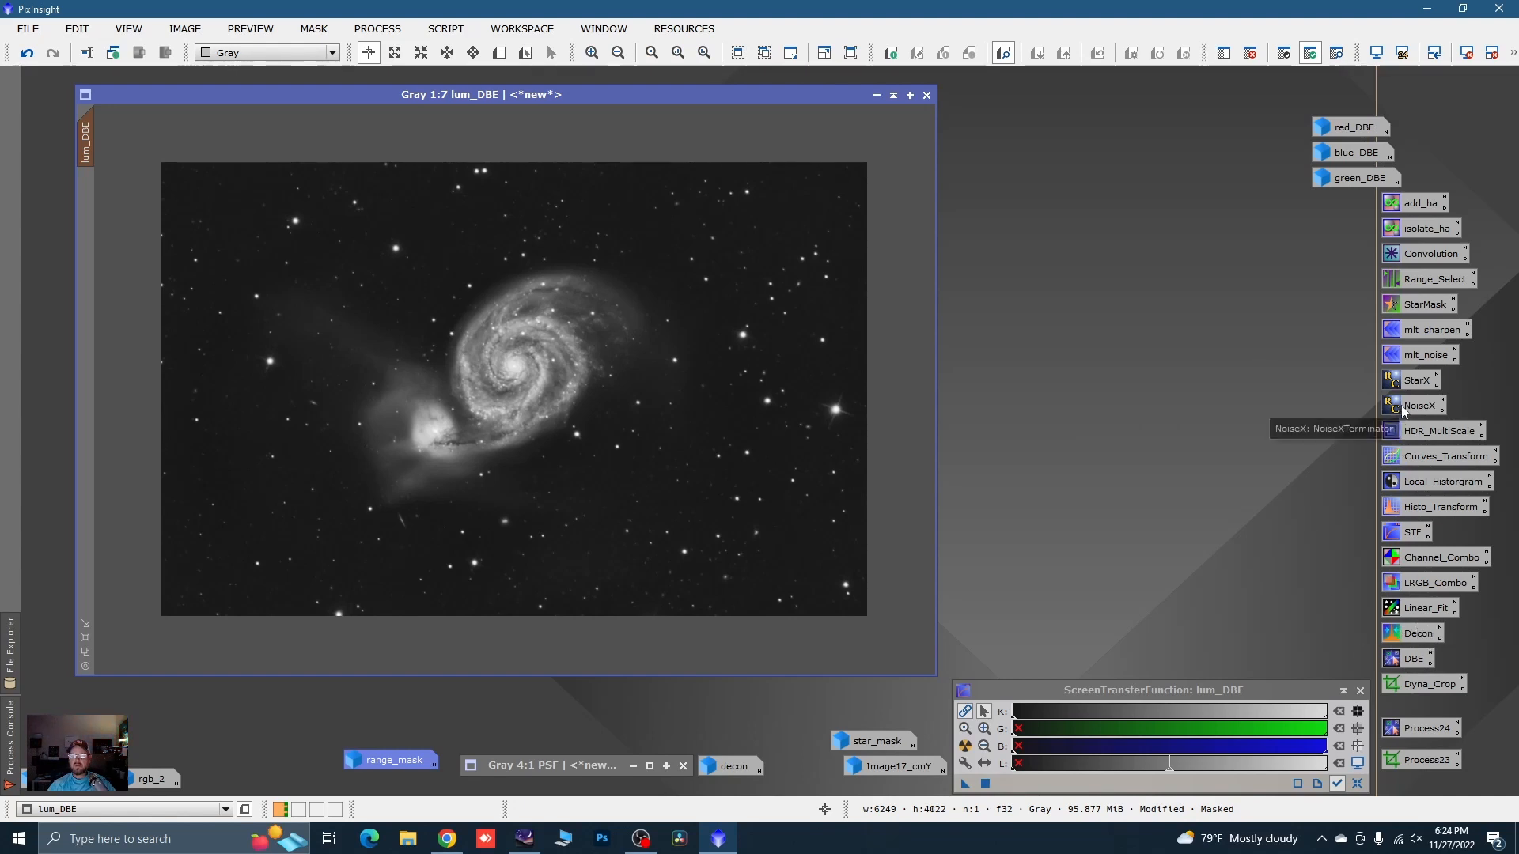
- Load the mlt_sharpen MultiscaleLinearTransform settings and set the bias of detail layer 3 to 0.150
double_click(1427, 328)
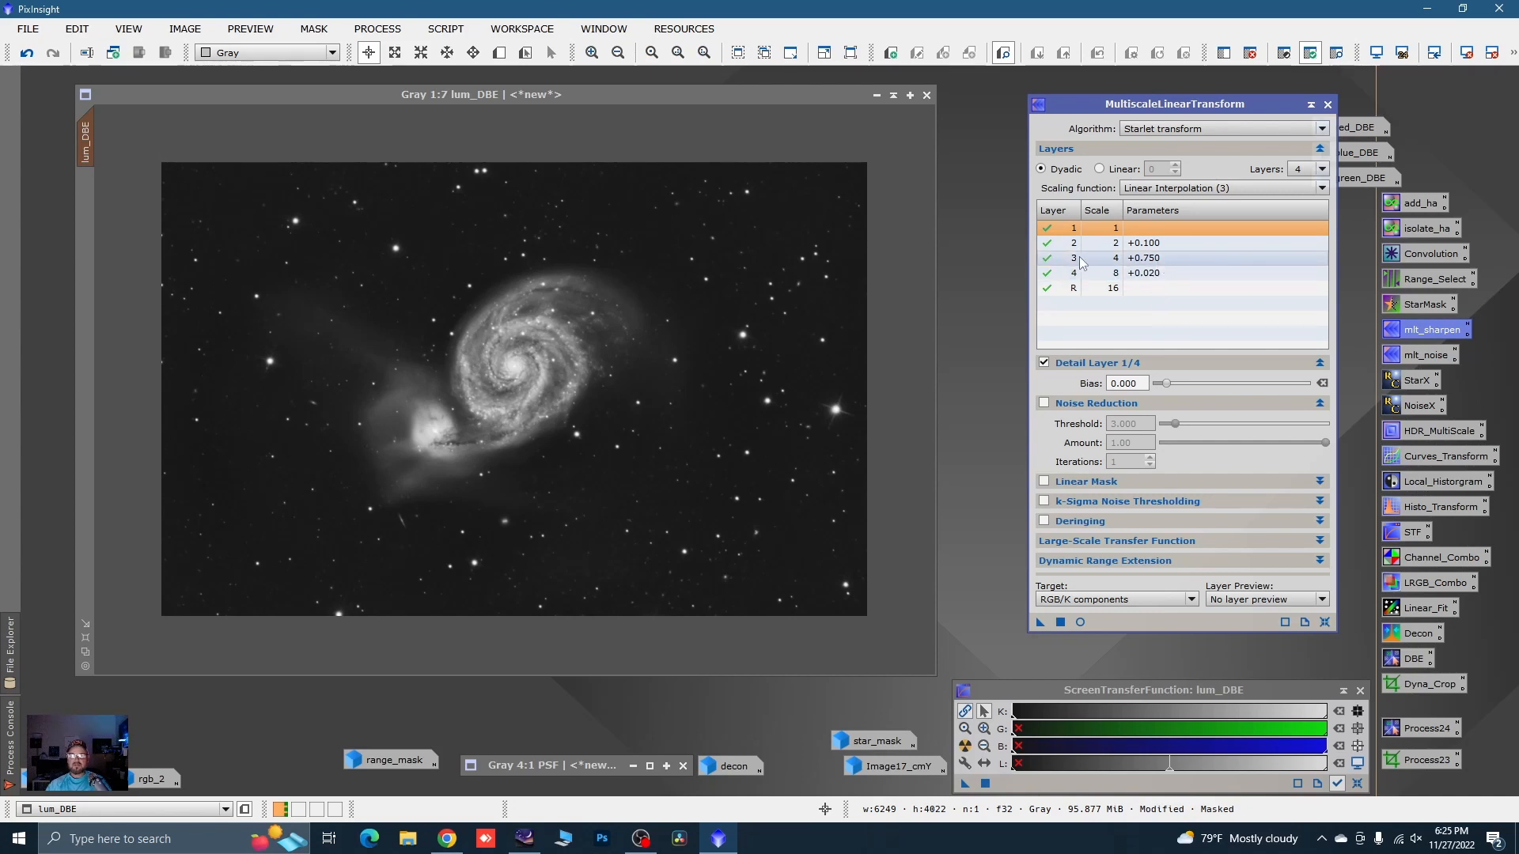
click(1150, 261)
click(1125, 383)
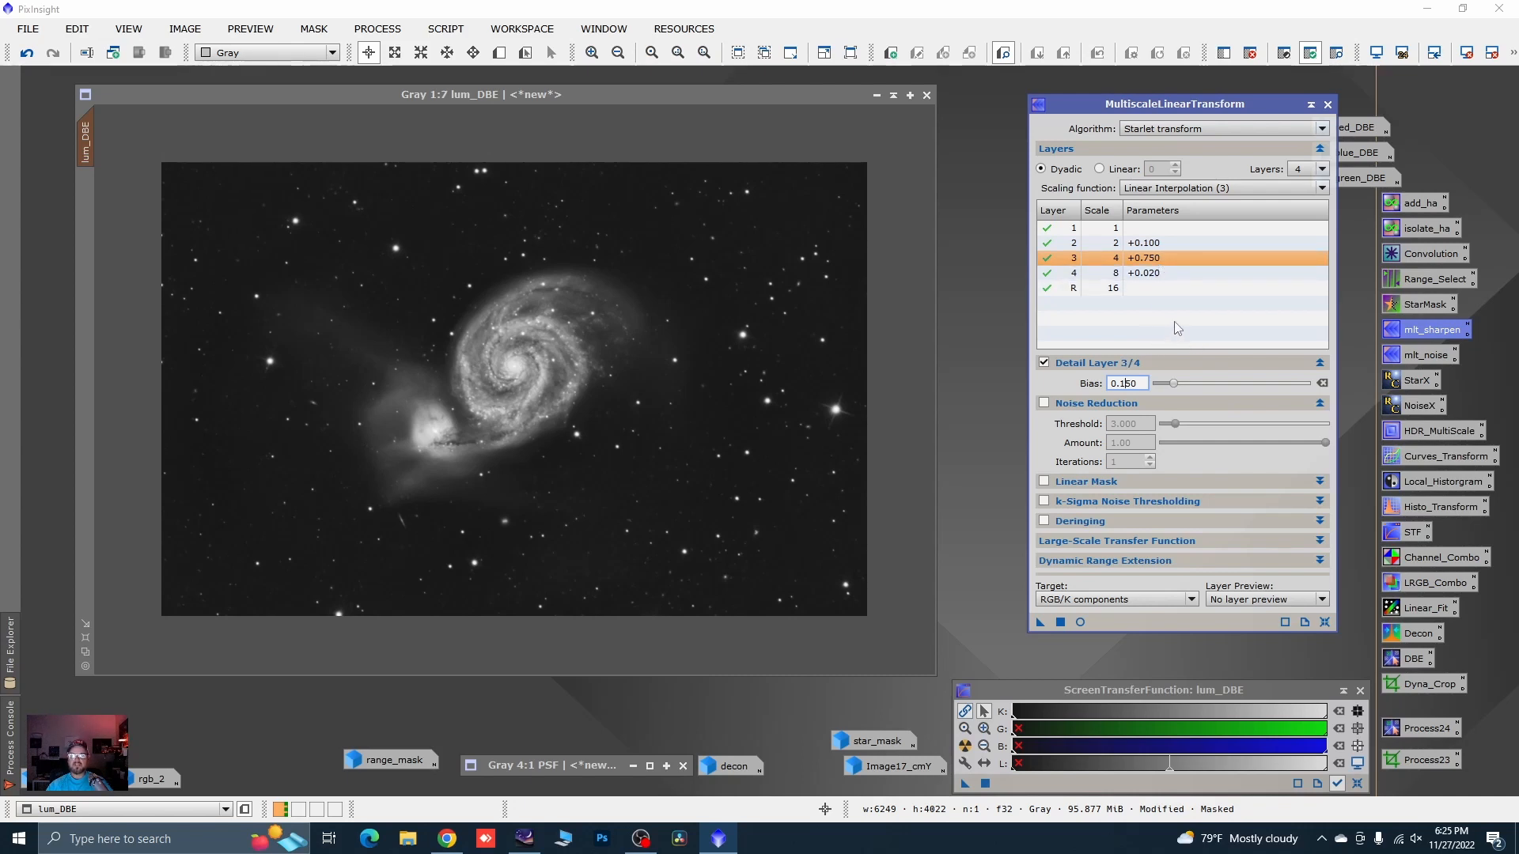
key(Return)
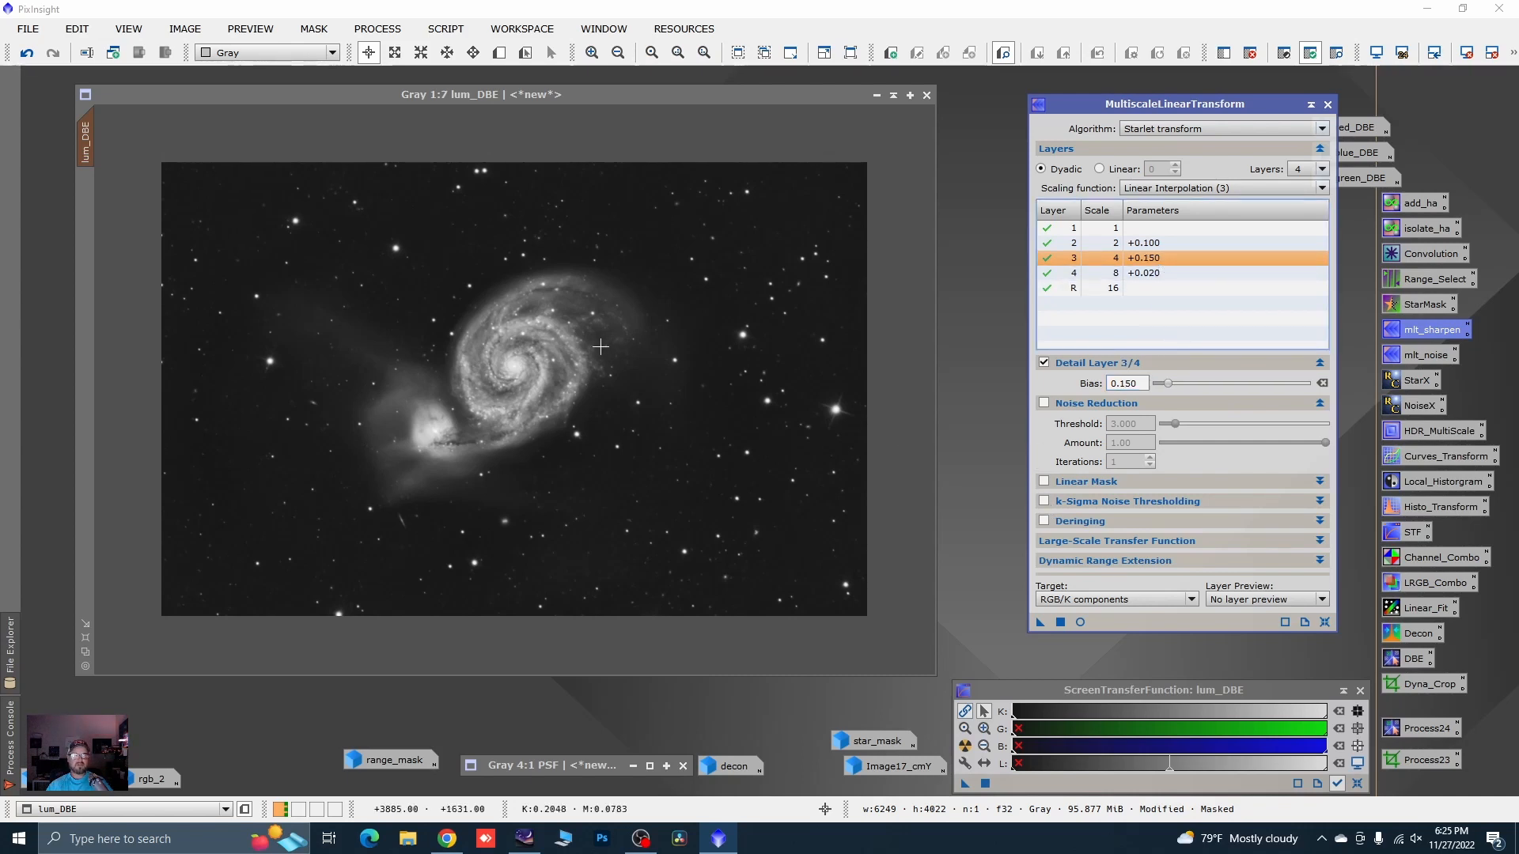
- Define a preview around both galaxies in lum_DBE and test the mlt_sharpen process on it
click(500, 52)
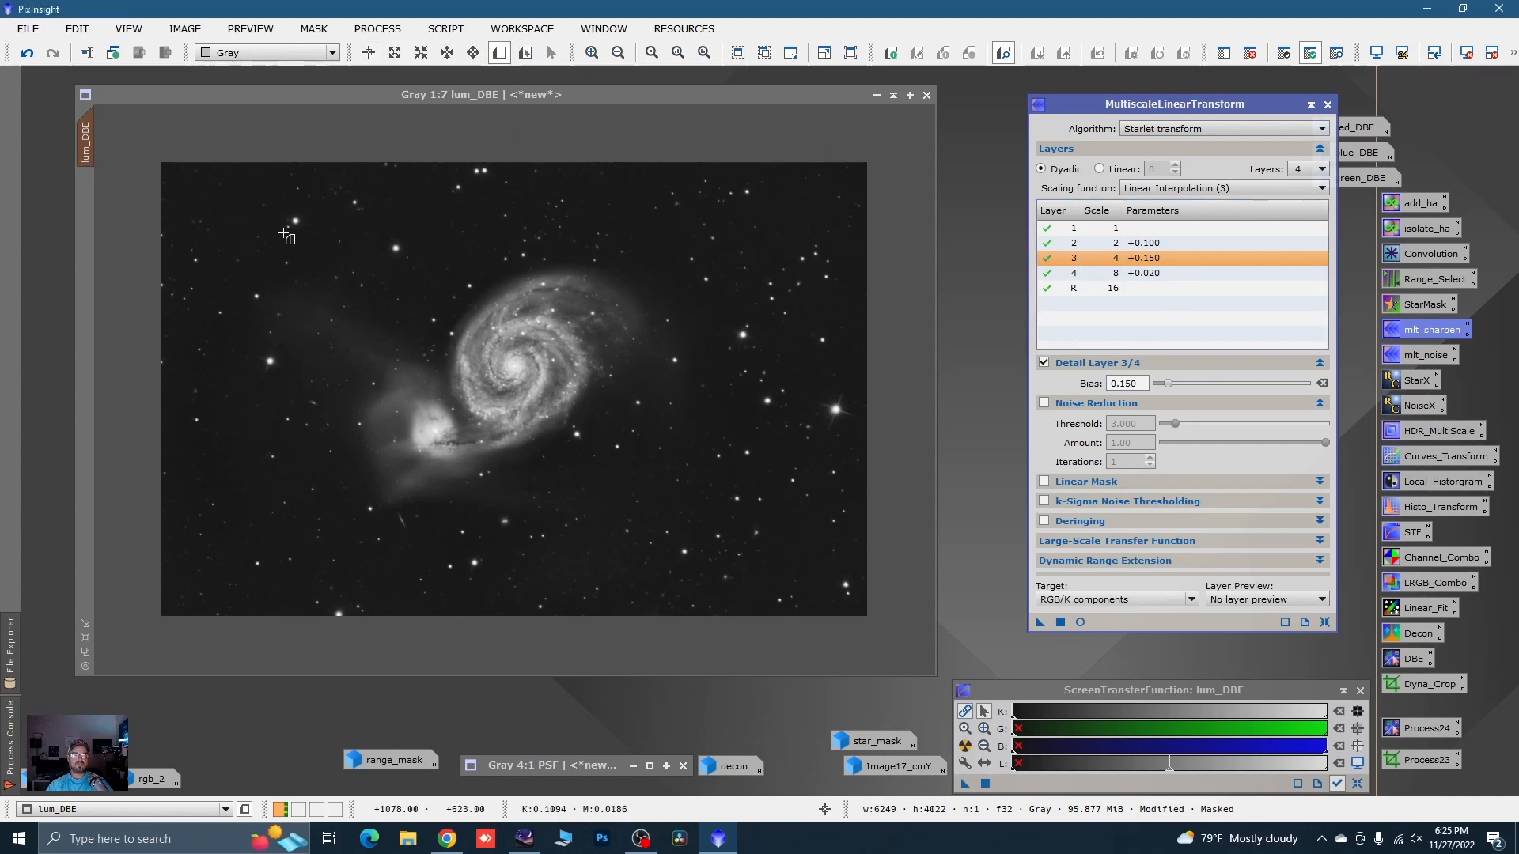
drag(271, 230, 715, 499)
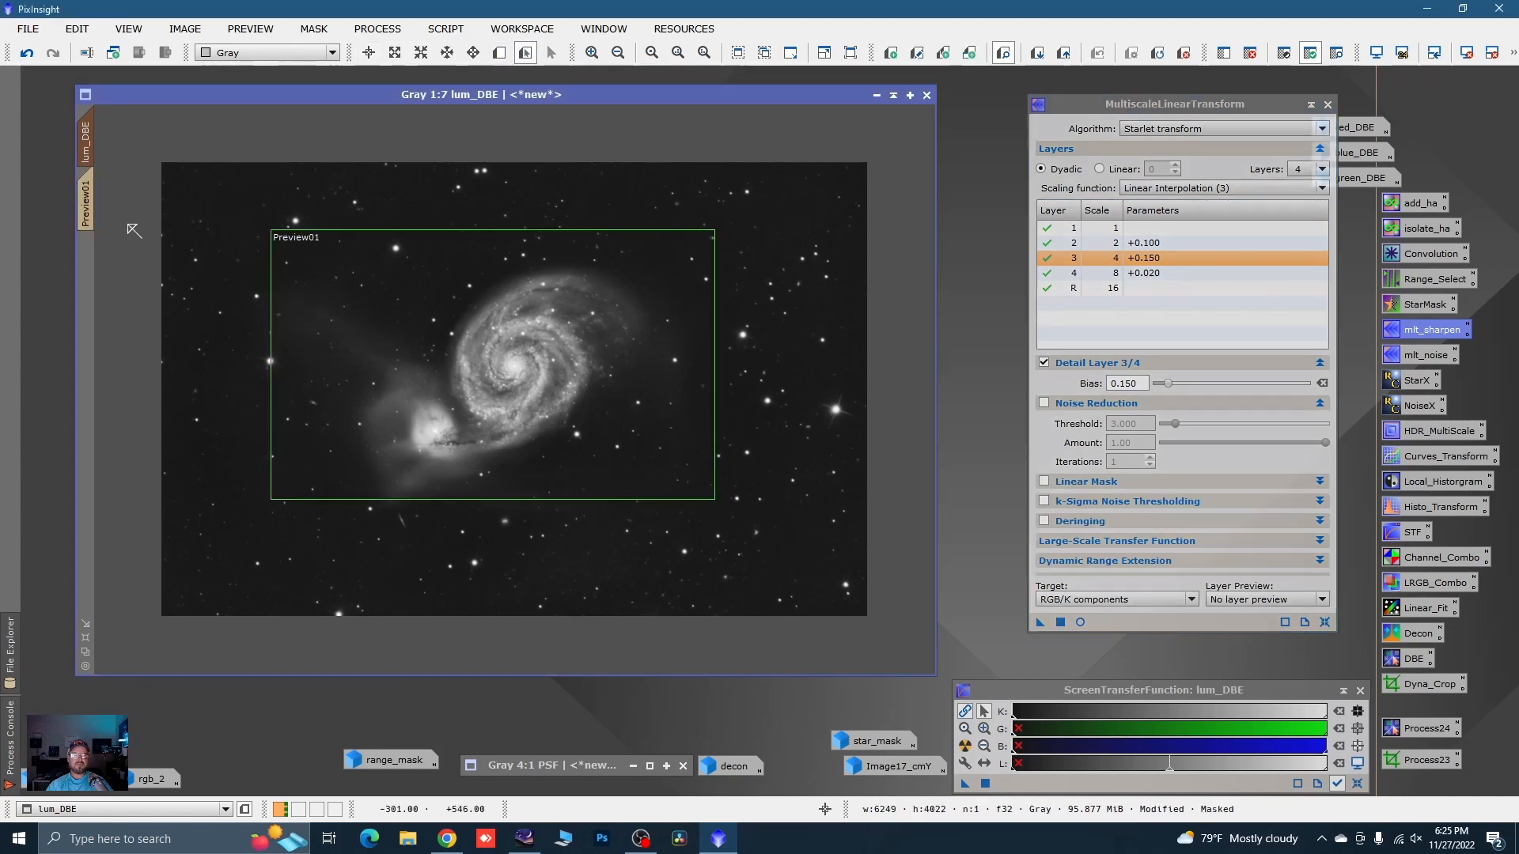
click(88, 203)
scroll(465, 349, down, 3)
scroll(486, 364, down, 1)
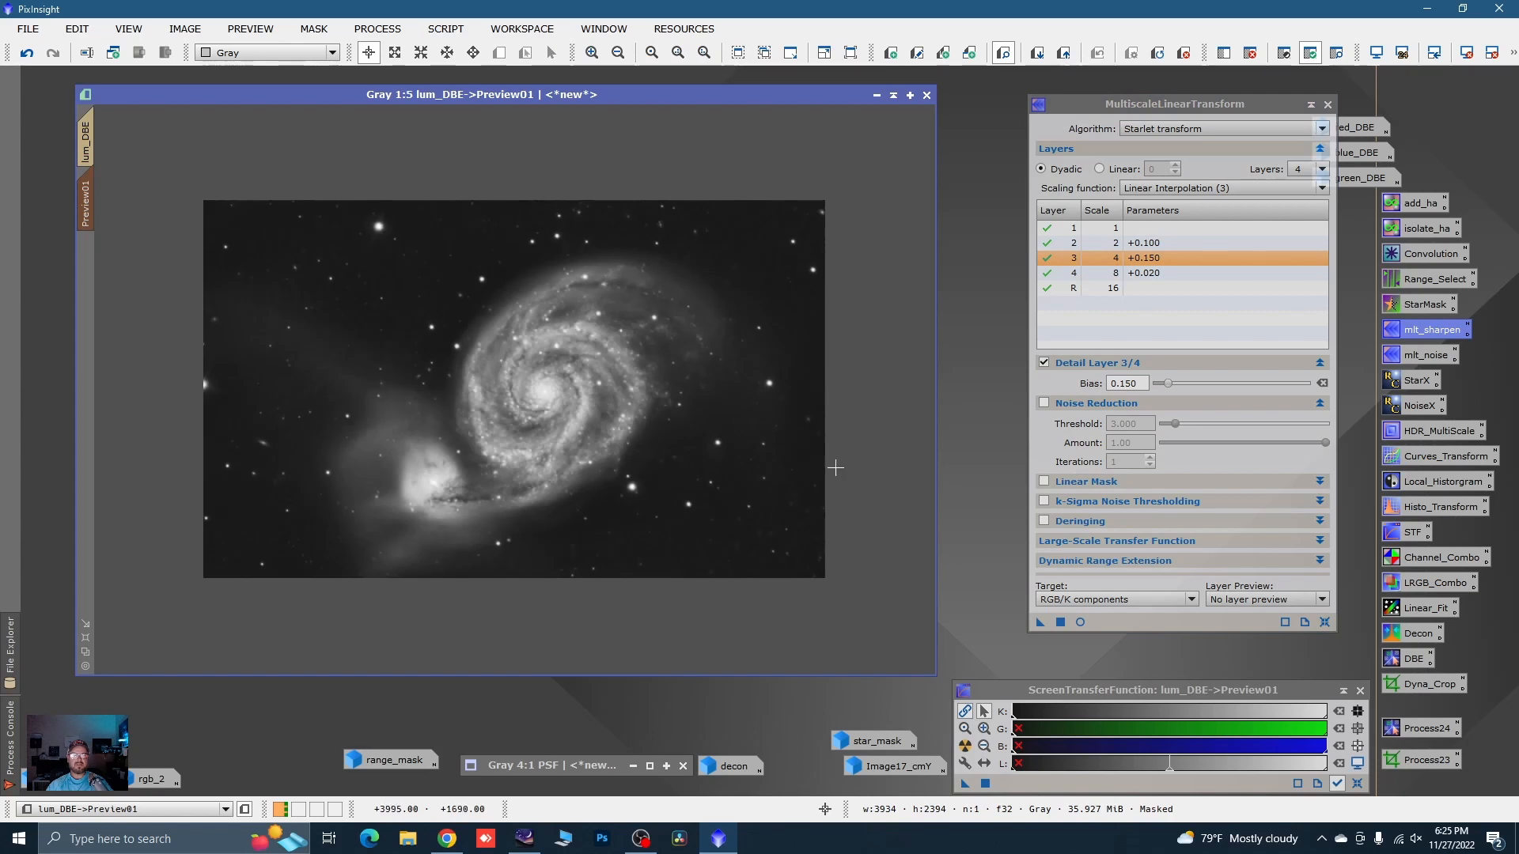
drag(1424, 329, 614, 467)
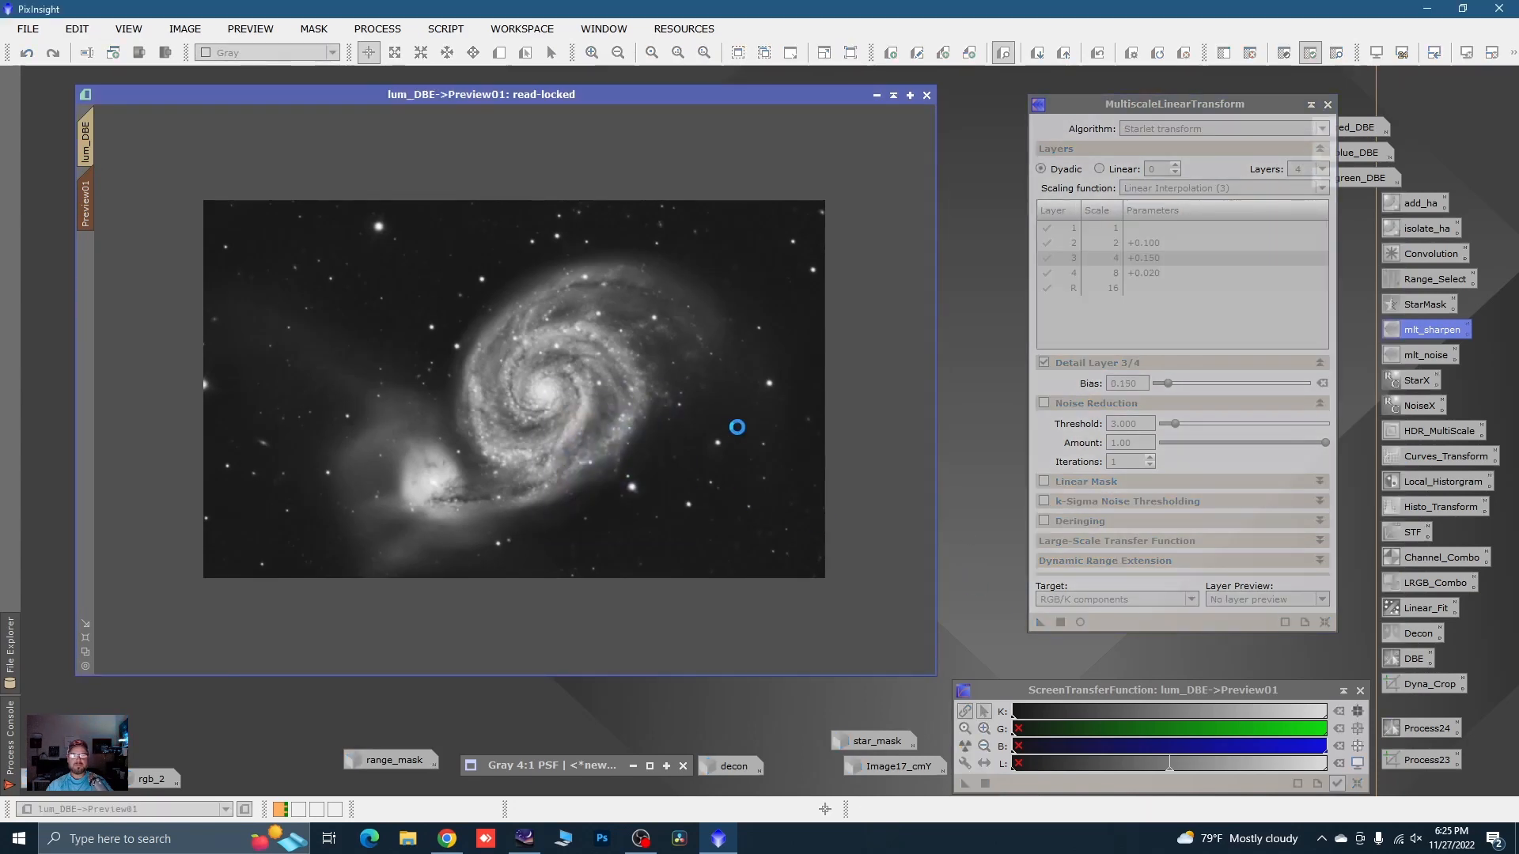
scroll(591, 381, up, 1)
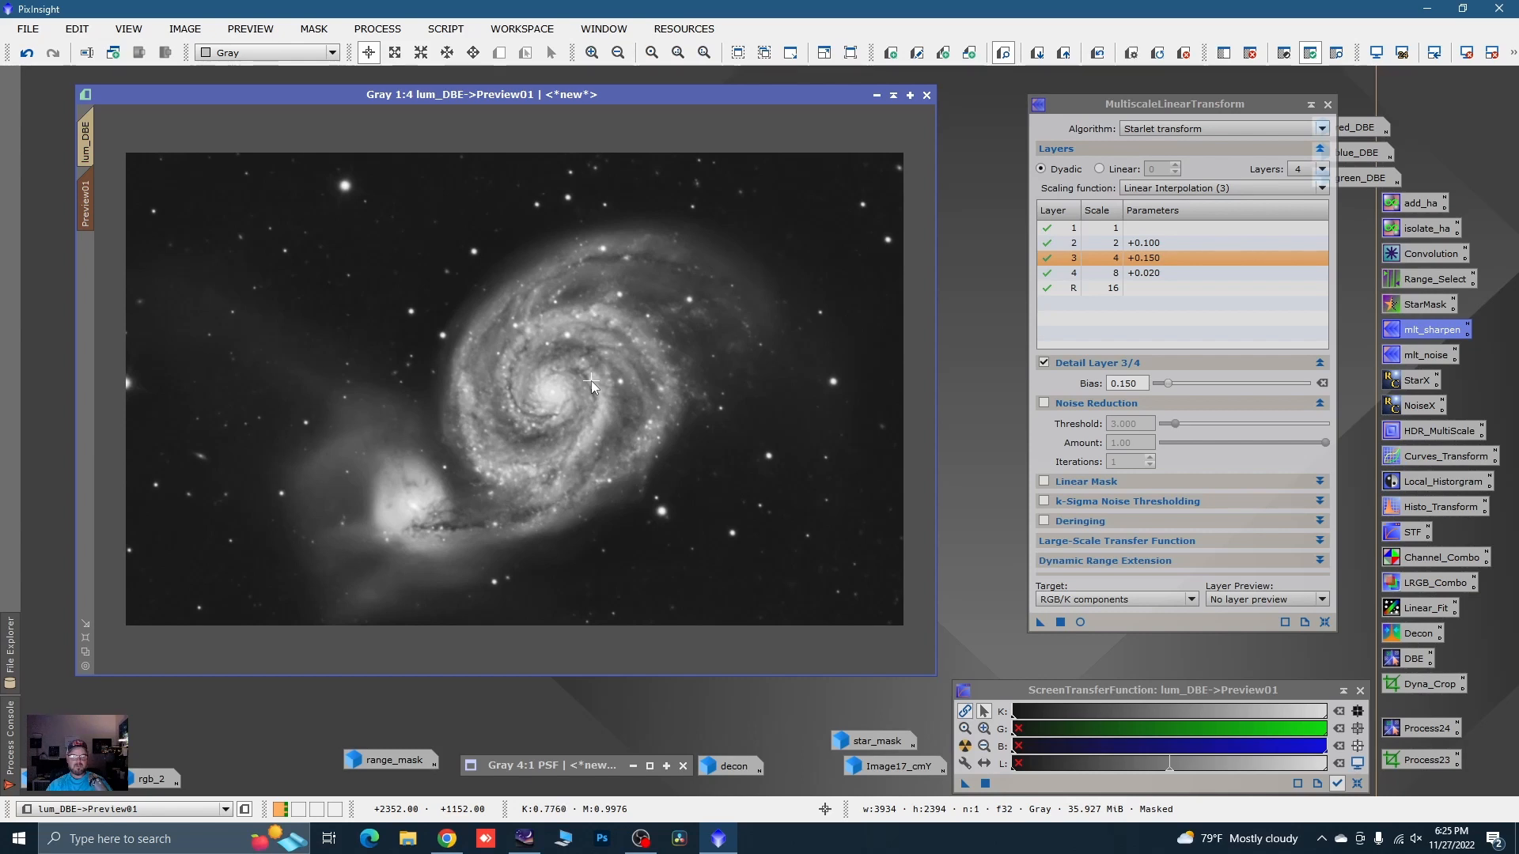
- Raise the bias of detail layer 3 to 0.250 and test the sharpening on the preview
click(1129, 384)
key(BackSpace)
text(2)
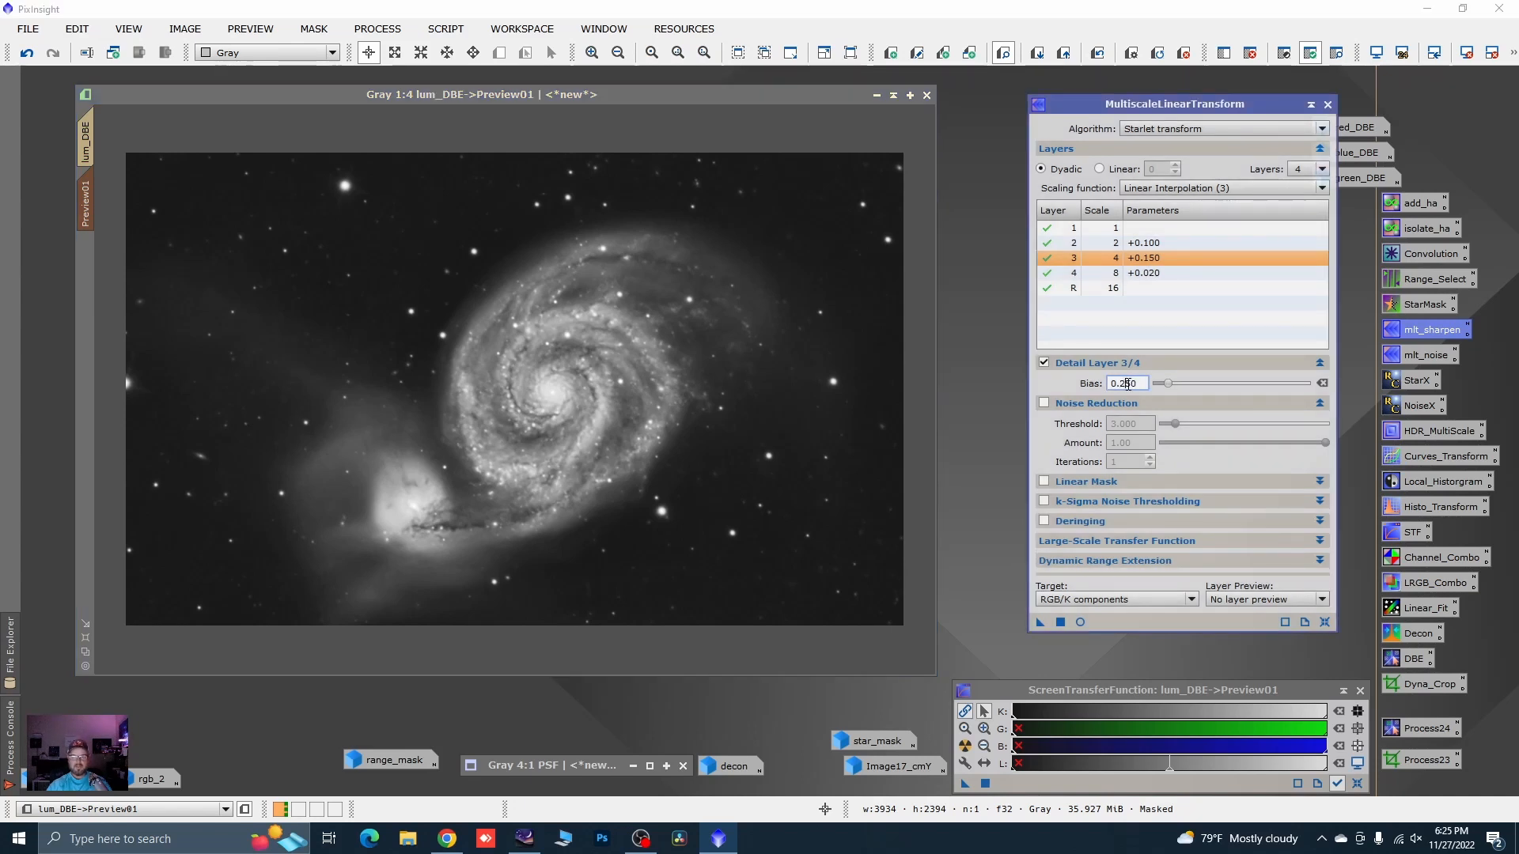
click(714, 462)
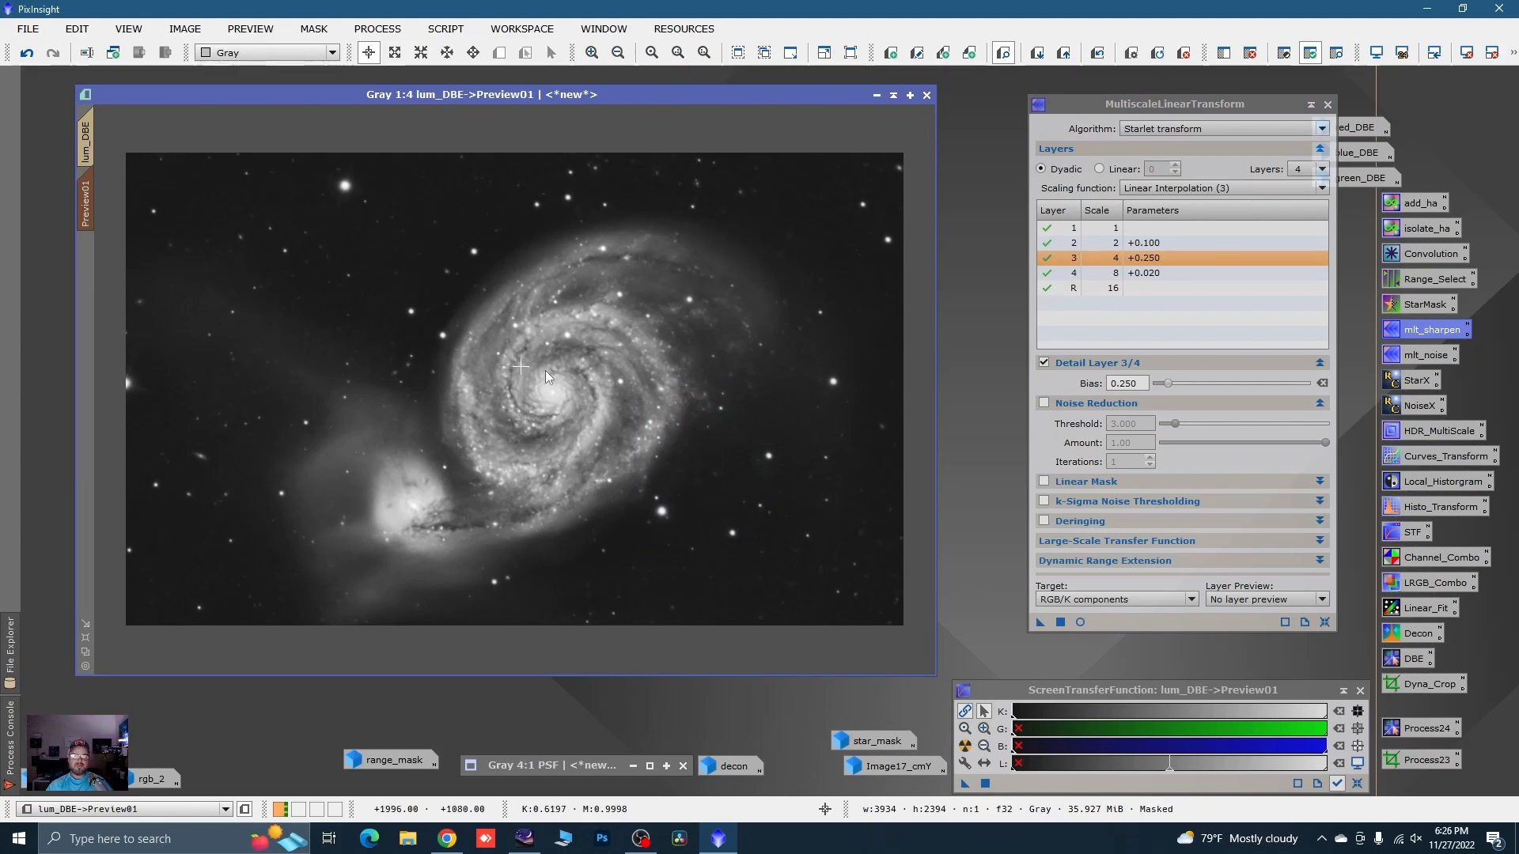
- Raise the bias of detail layer 3 to 0.350 and test the sharpening on the preview
scroll(570, 382, up, 1)
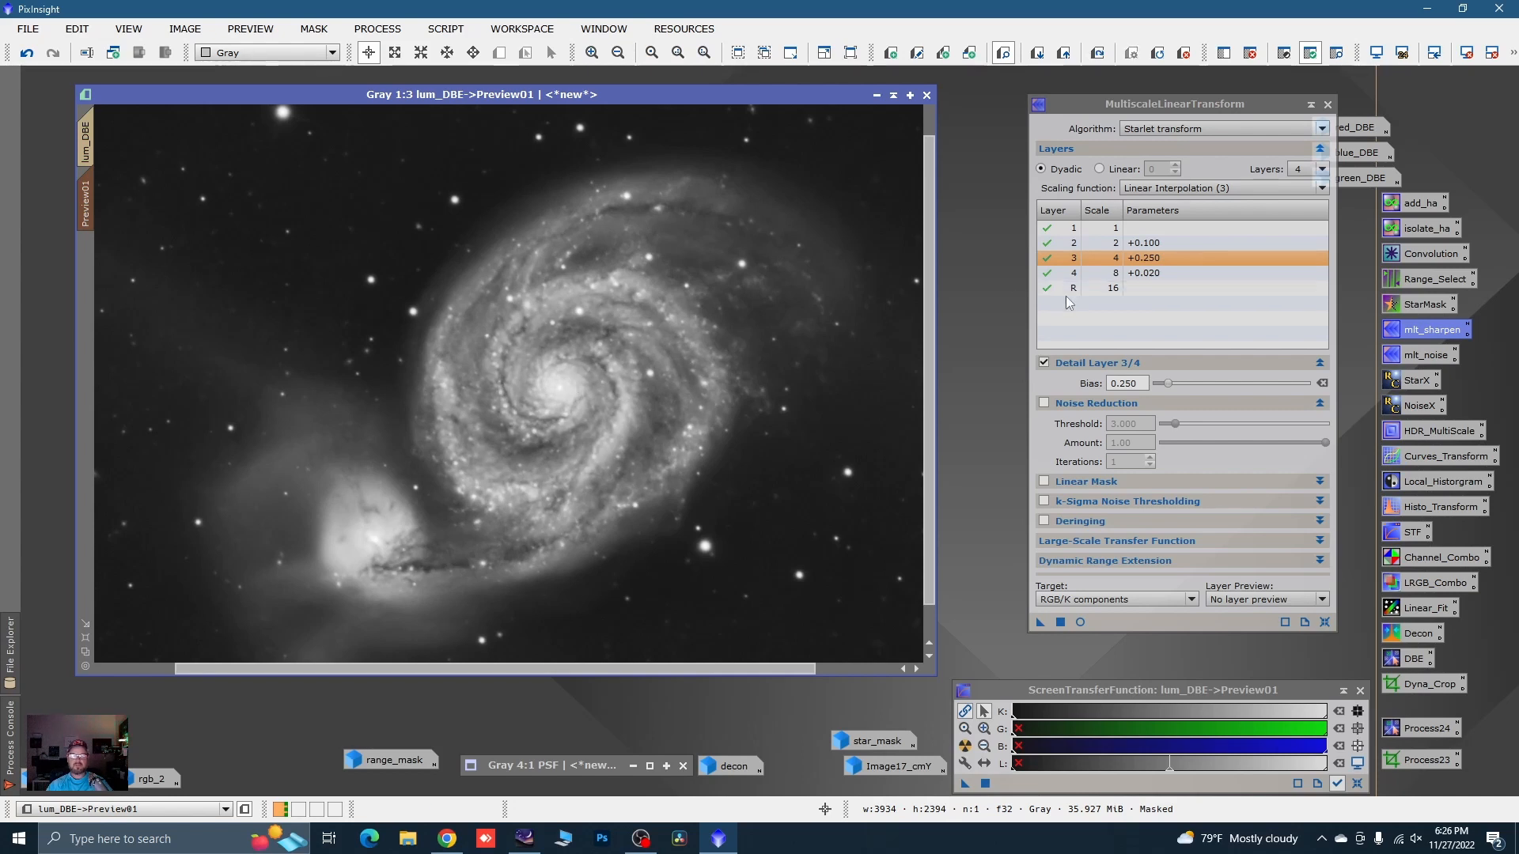
click(1127, 383)
key(BackSpace)
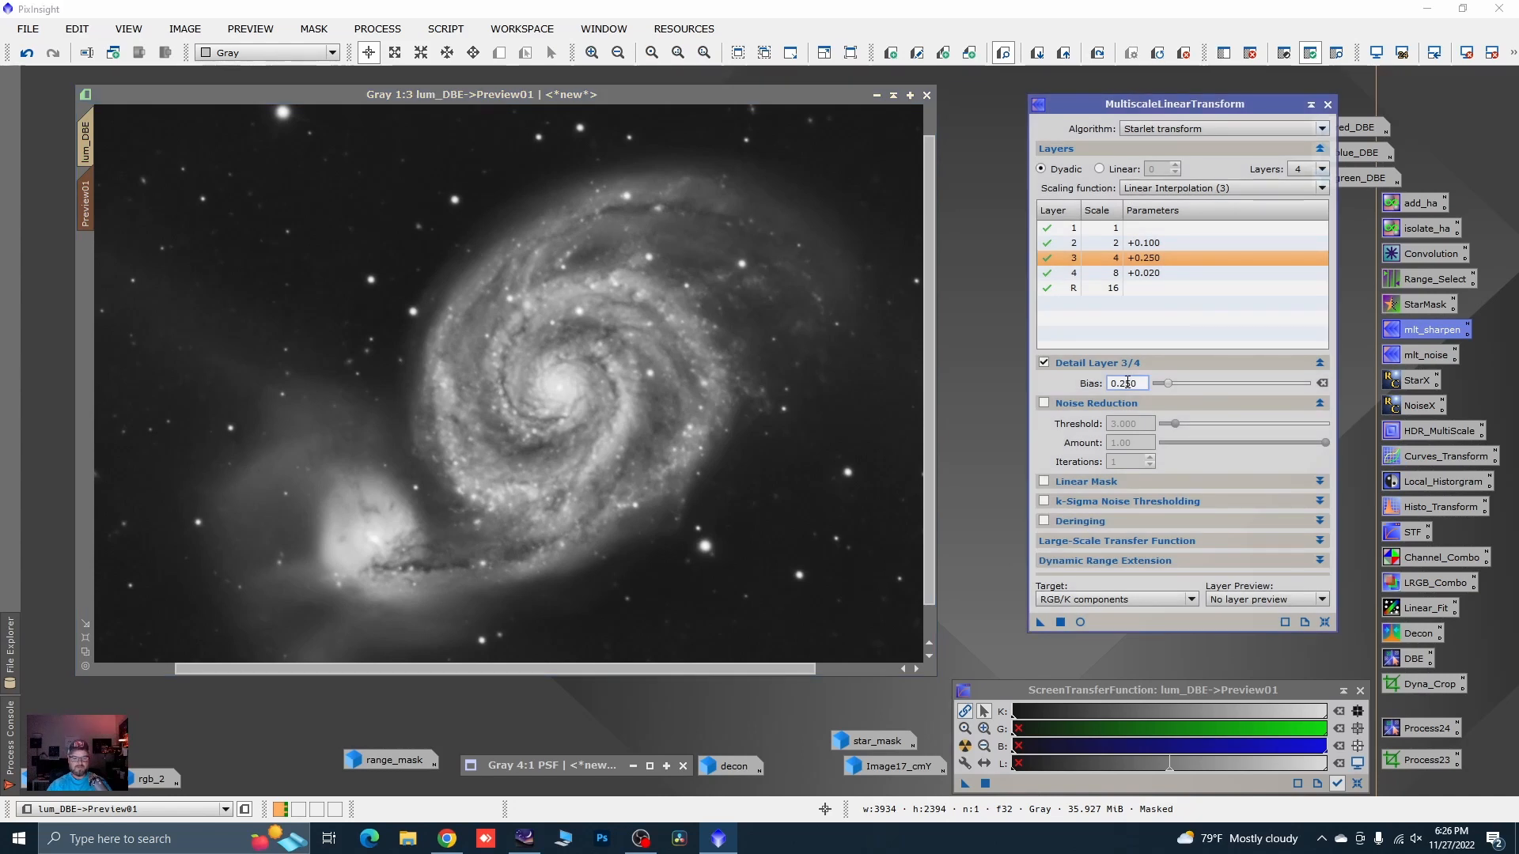
text(3)
drag(791, 526, 790, 524)
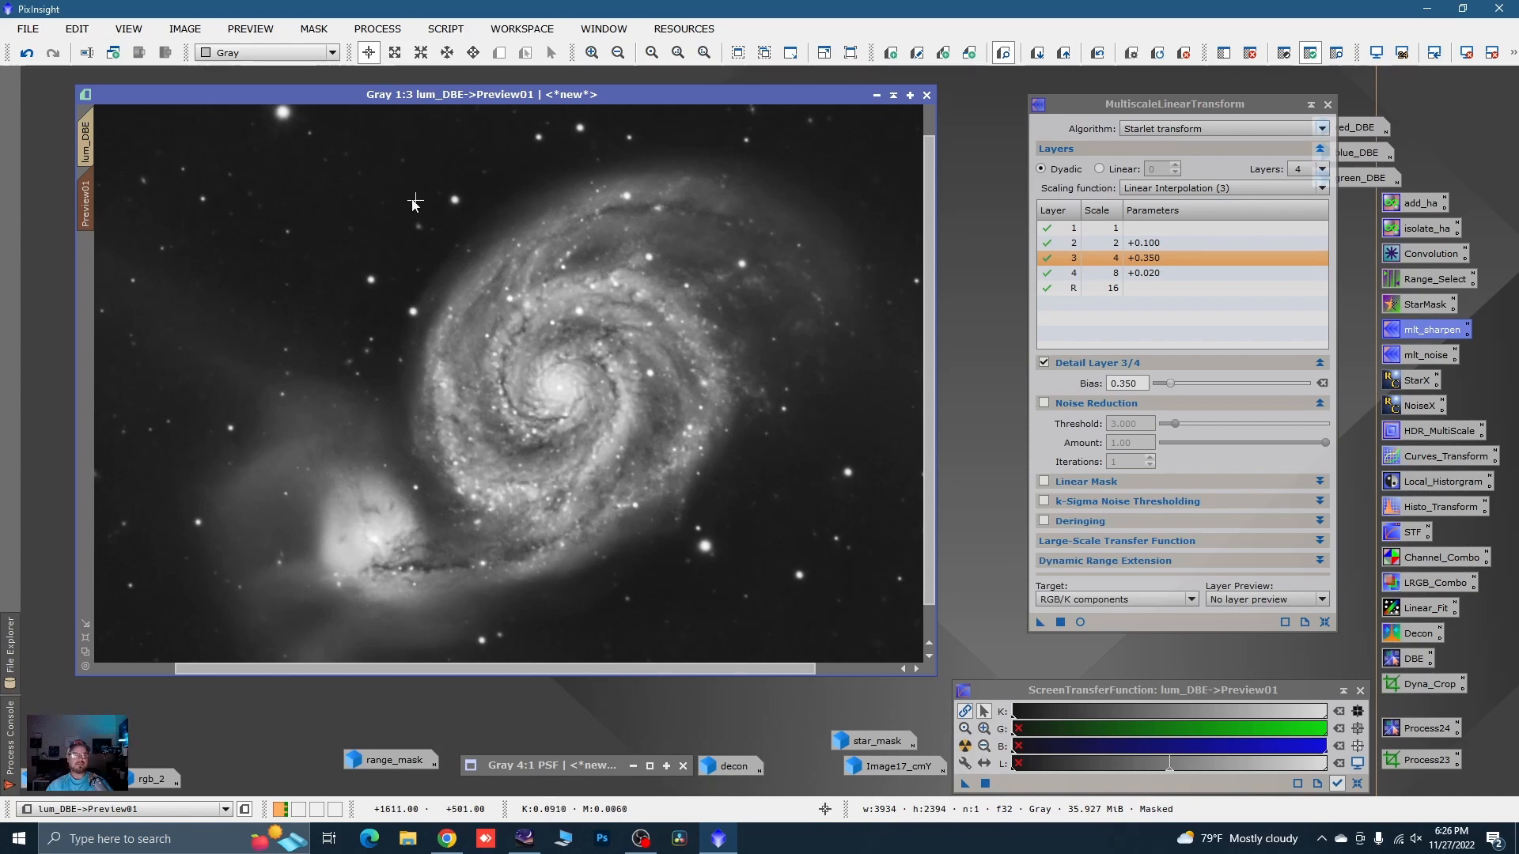
- Try the sharpening on the full lum_DBE image and undo it
click(92, 144)
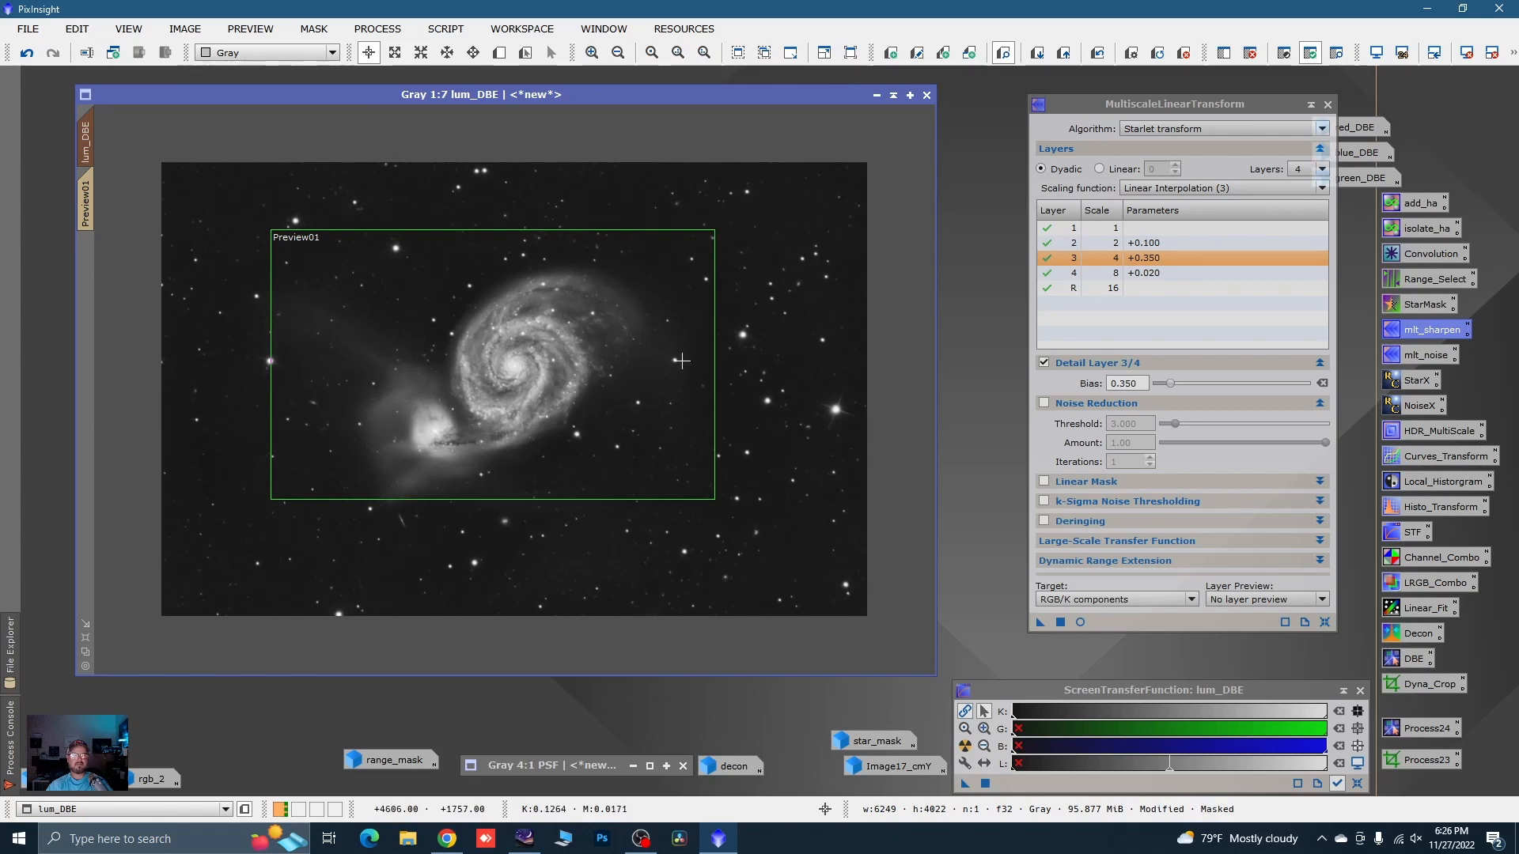
drag(1039, 623, 773, 407)
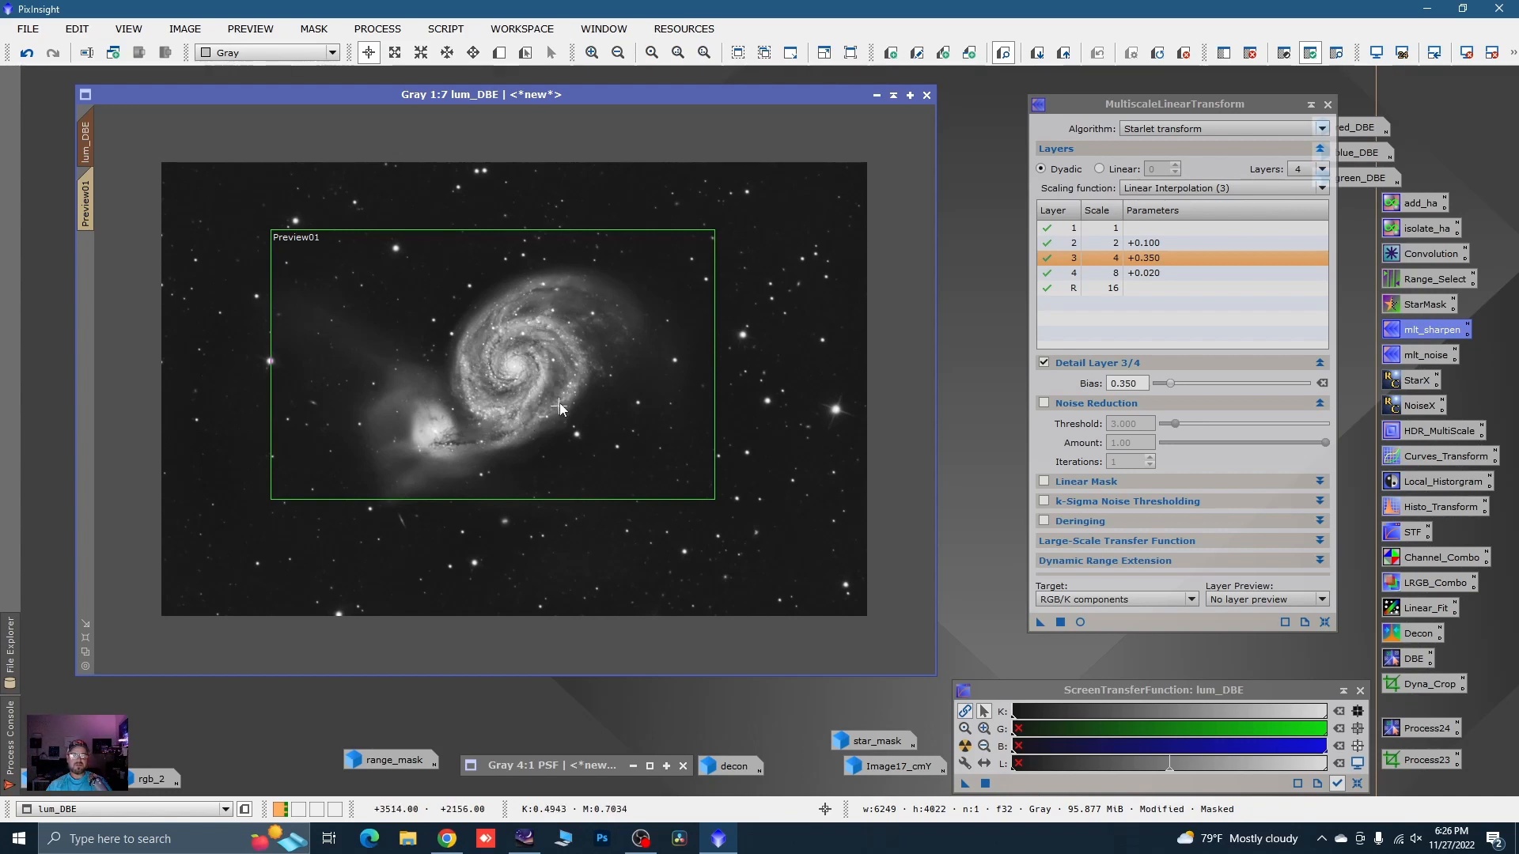
click(28, 56)
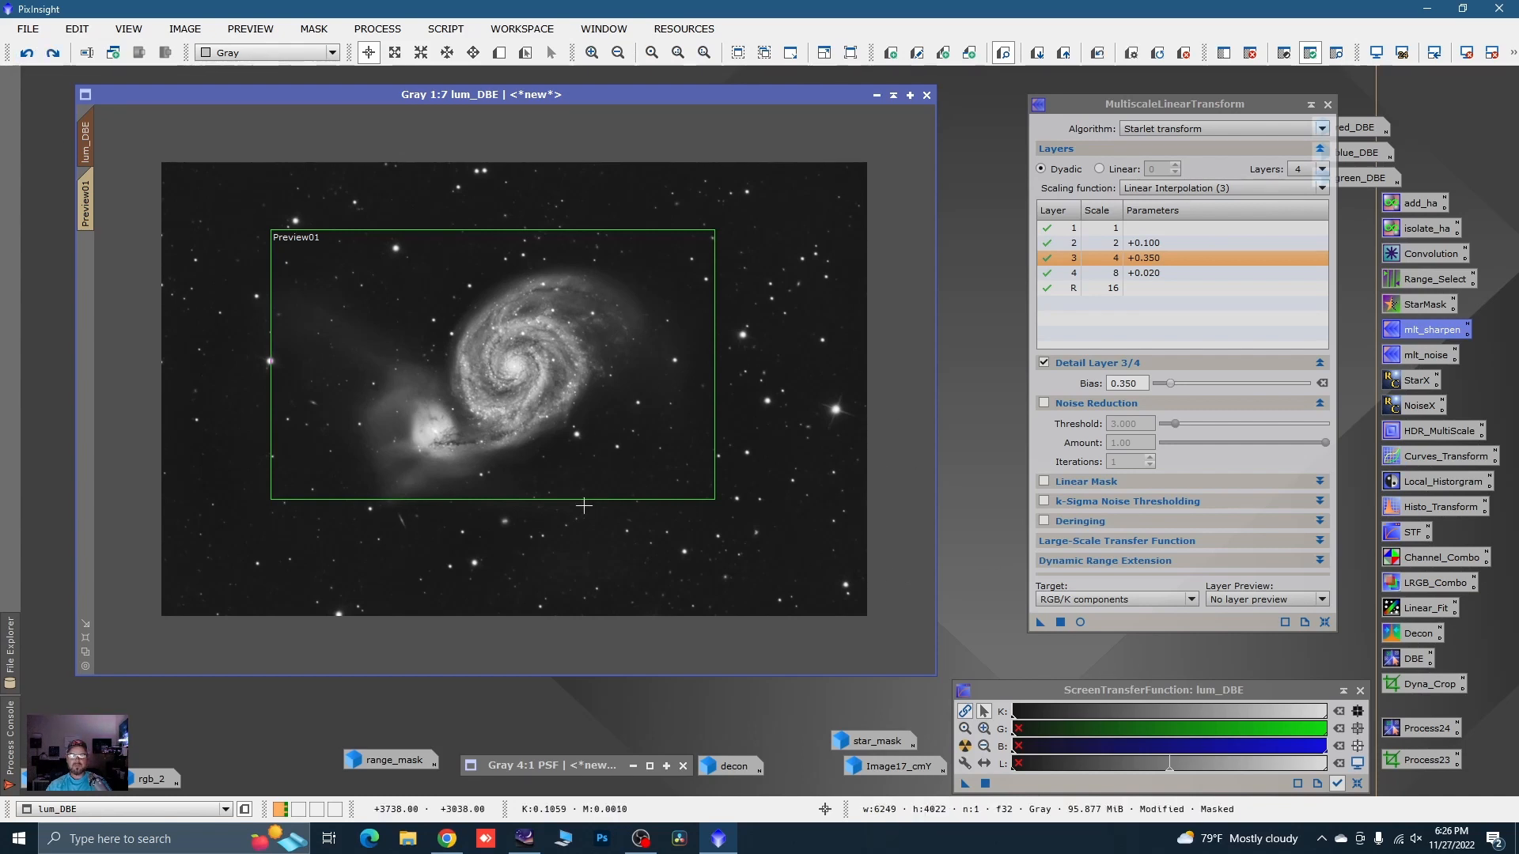
- Set the bias of detail layer 3 to 0.250, apply the sharpening to lum_DBE and close MultiscaleLinearTransform
click(1123, 383)
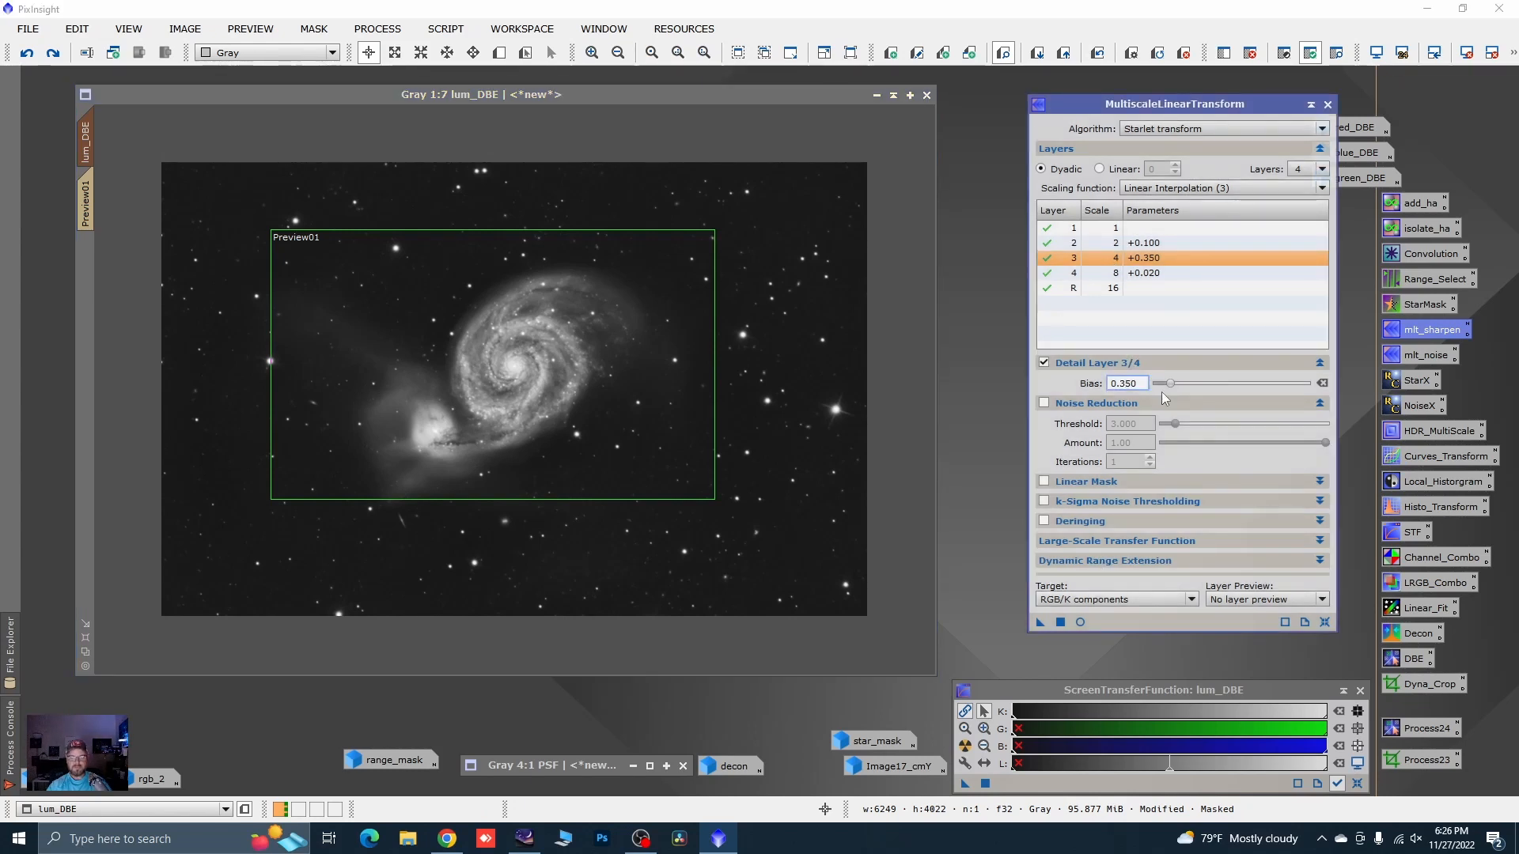
key(BackSpace)
text(2)
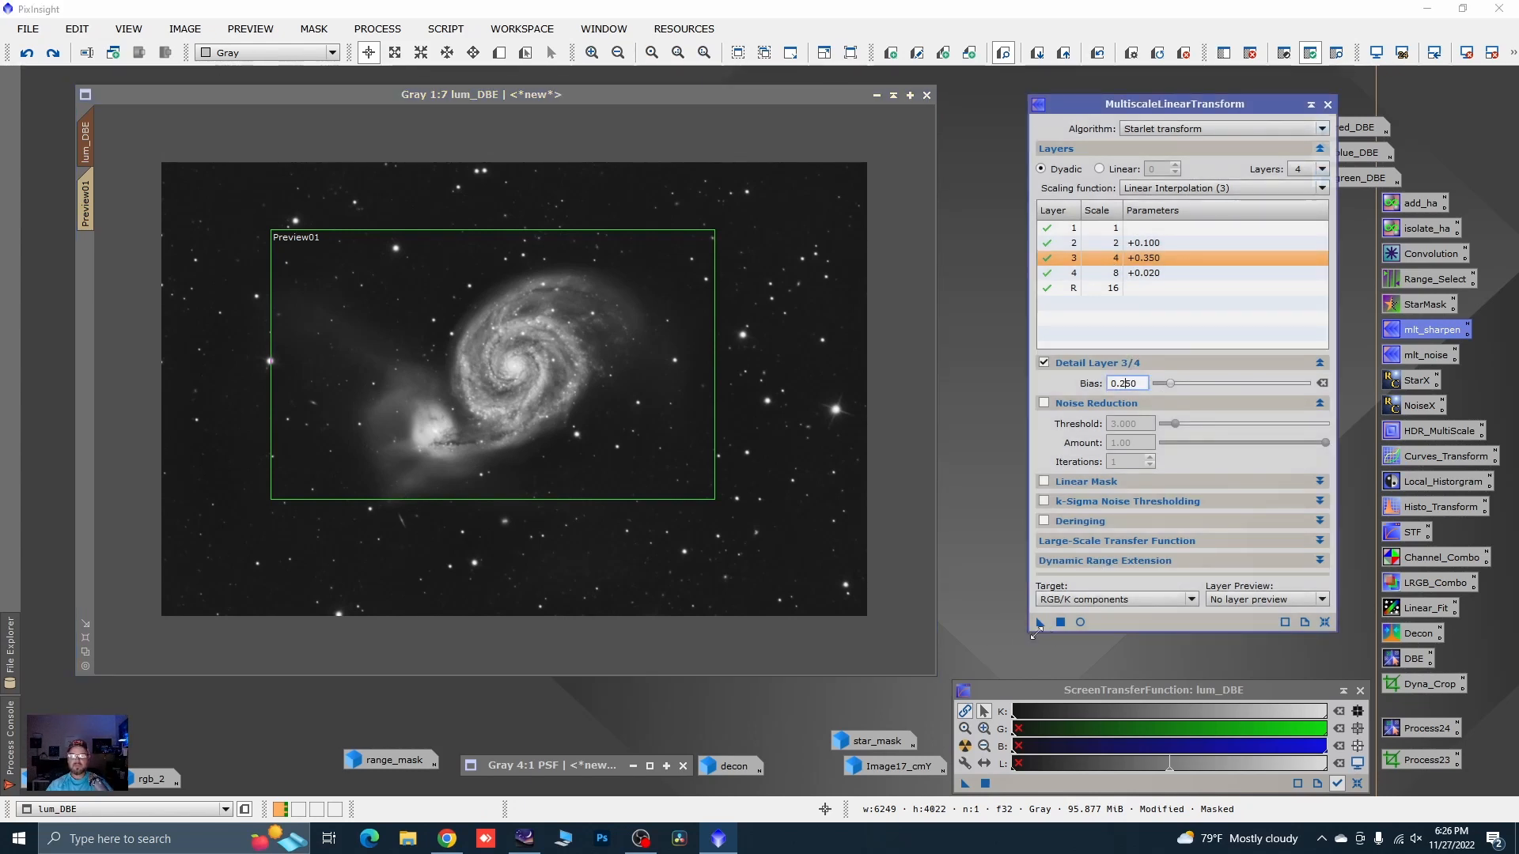
drag(1041, 623, 681, 442)
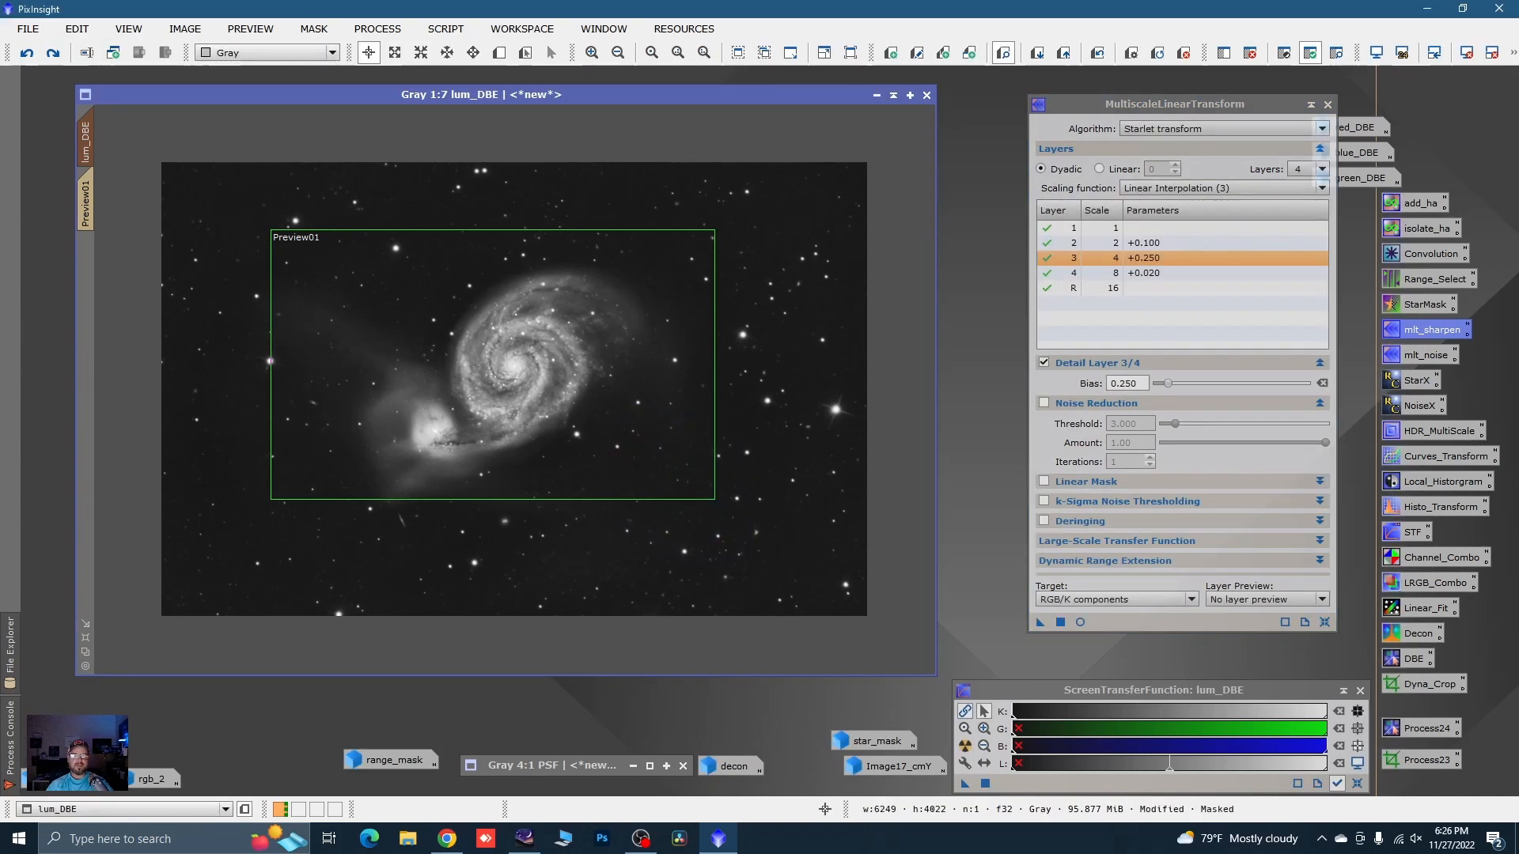
click(1328, 104)
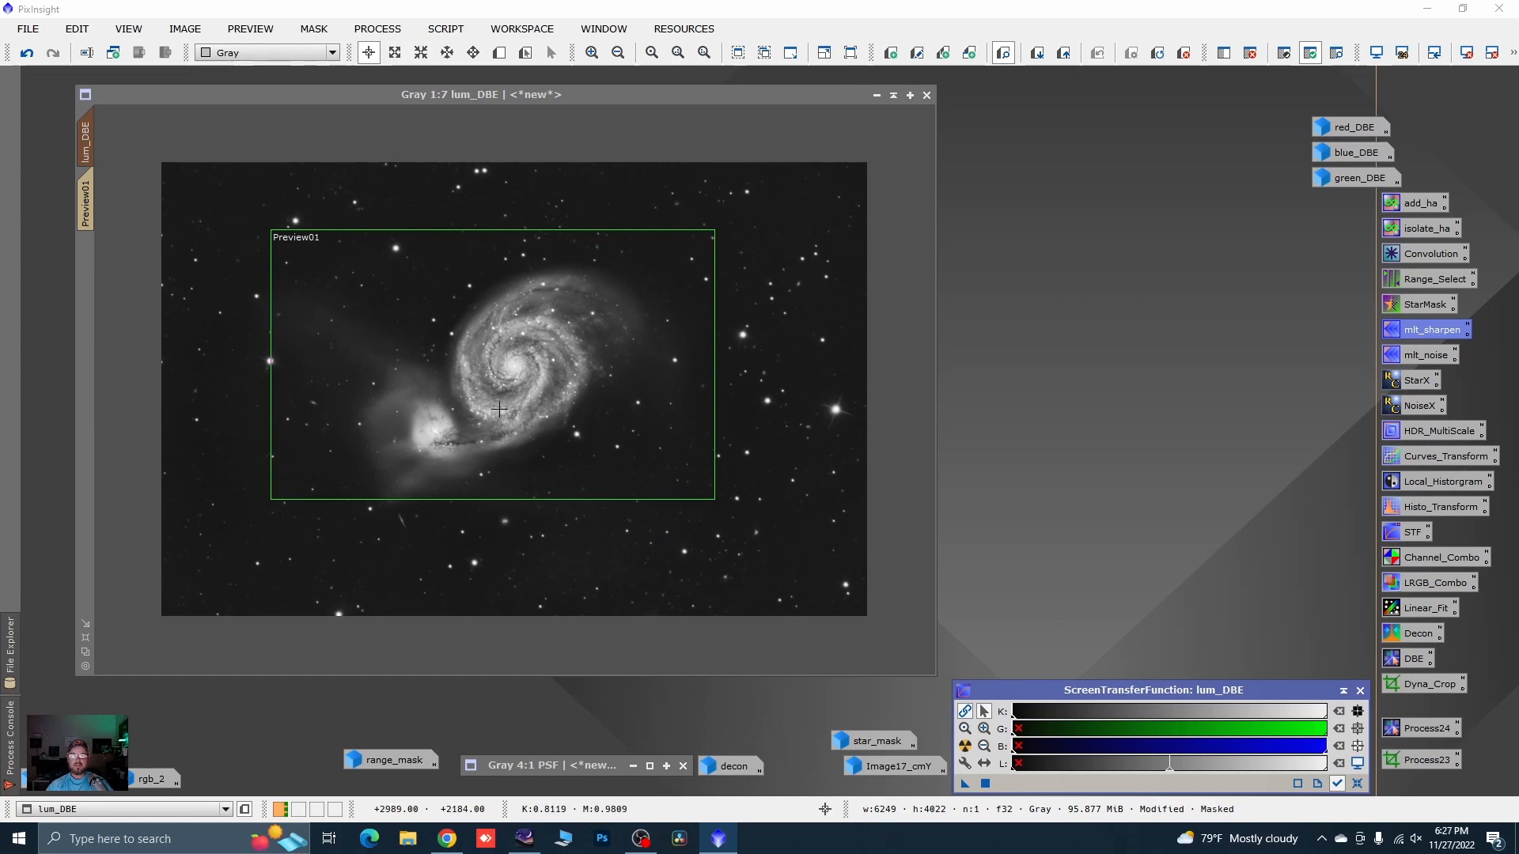
- Delete Preview01 and remove the mask from lum_DBE
right_click(85, 208)
click(126, 362)
right_click(315, 307)
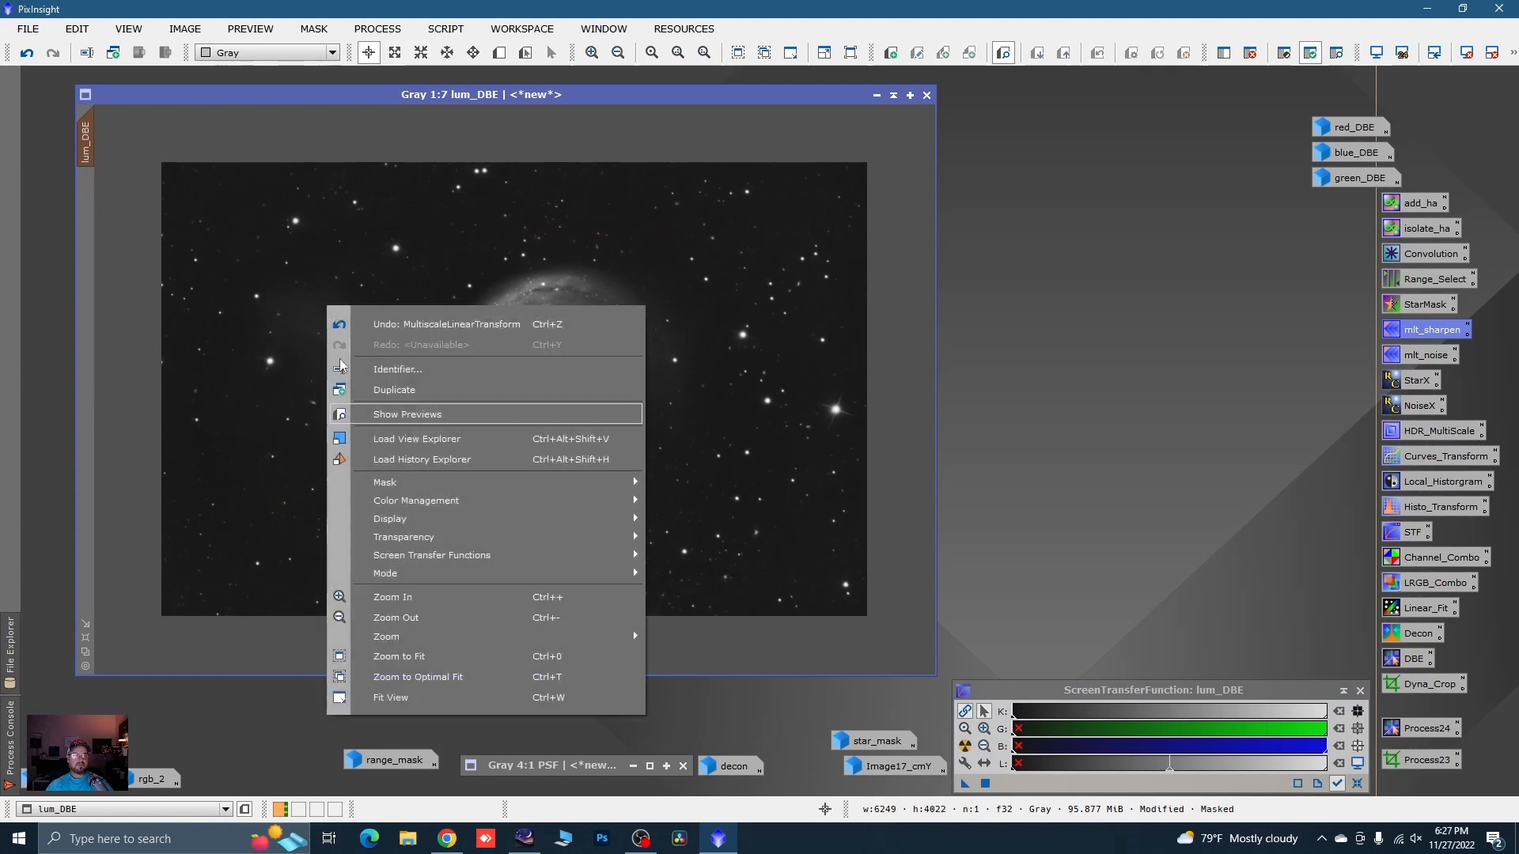
mouse_move(400, 484)
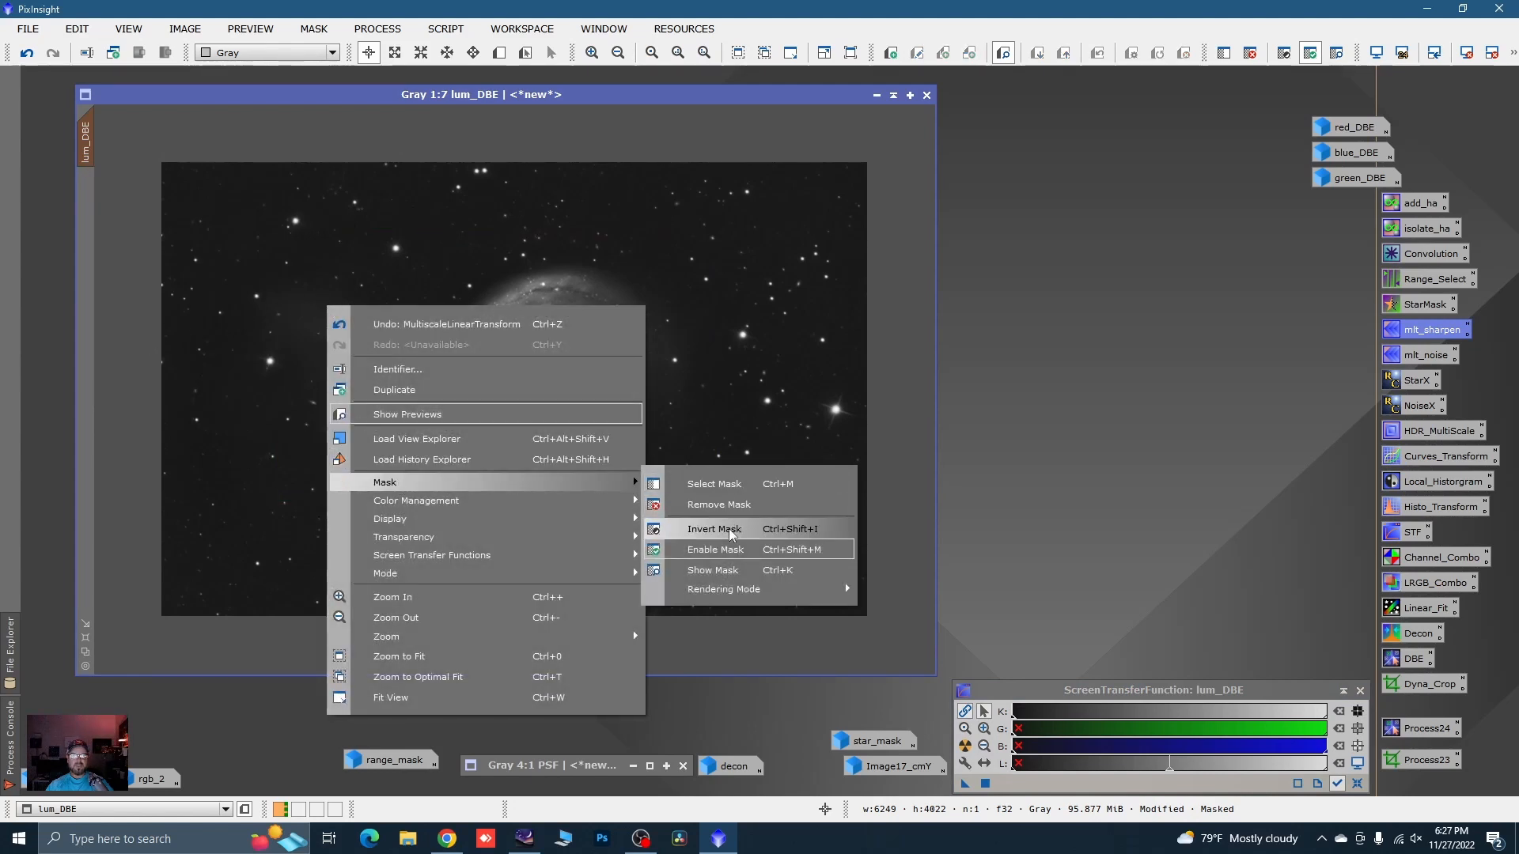
click(724, 505)
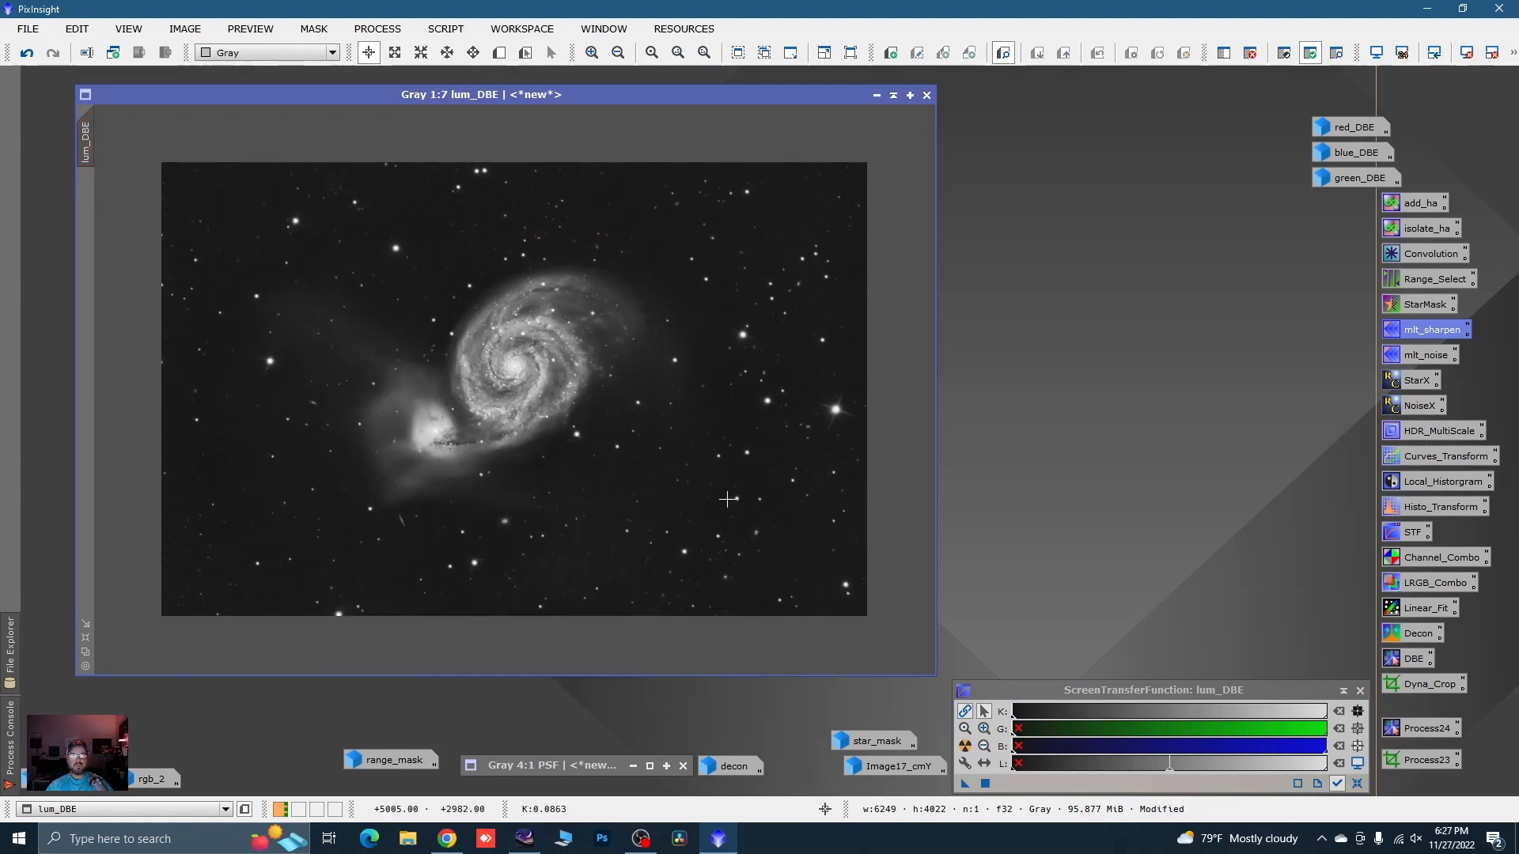
- Minimize lum_DBE, park its icon above red_DBE, and reopen the rgb_2 colour image
click(878, 94)
drag(1331, 104, 1344, 107)
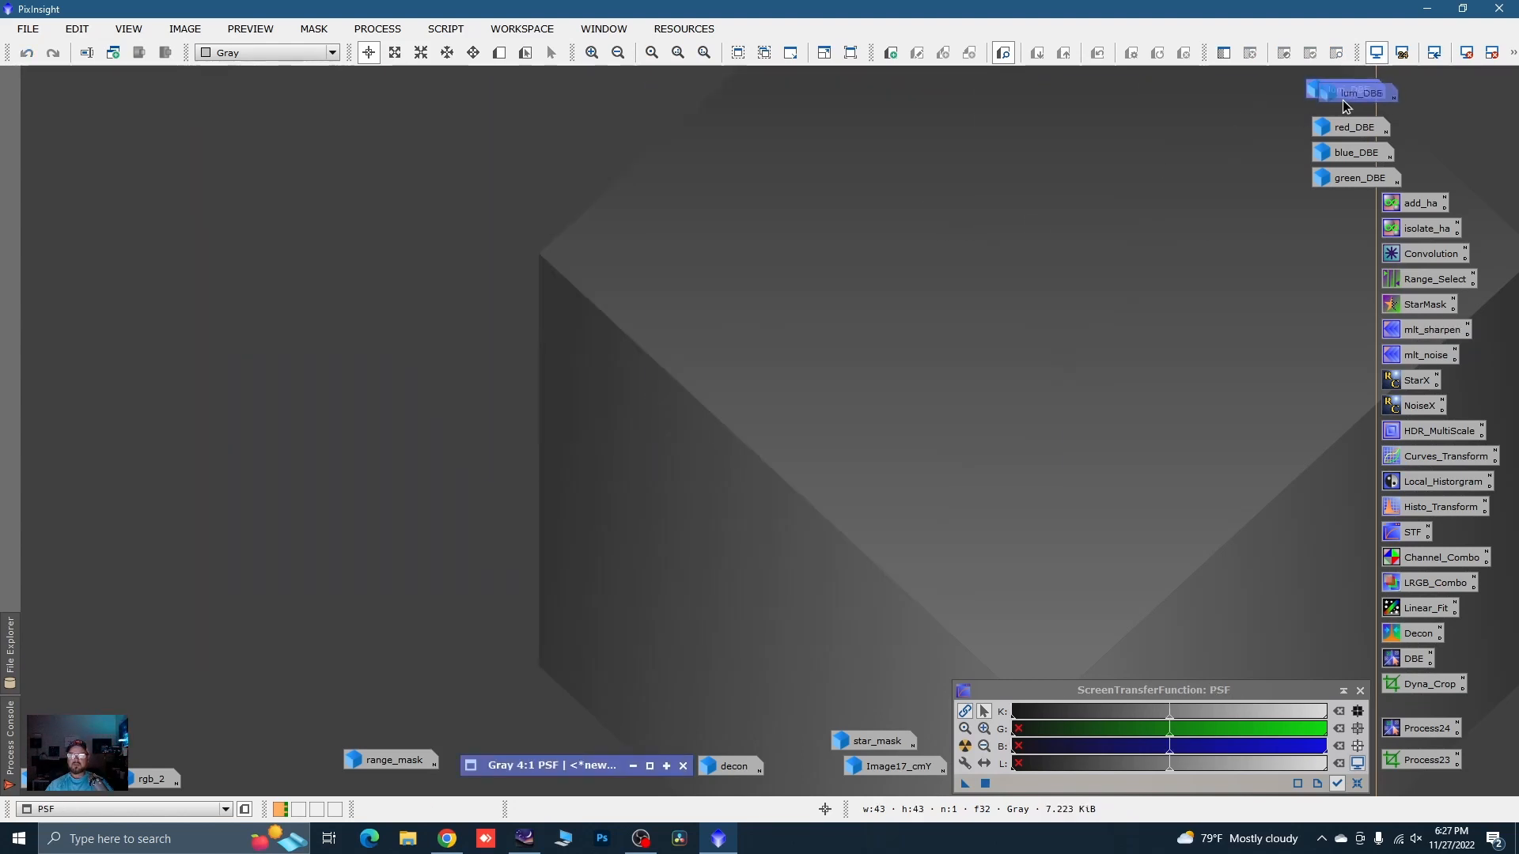
click(142, 781)
double_click(142, 780)
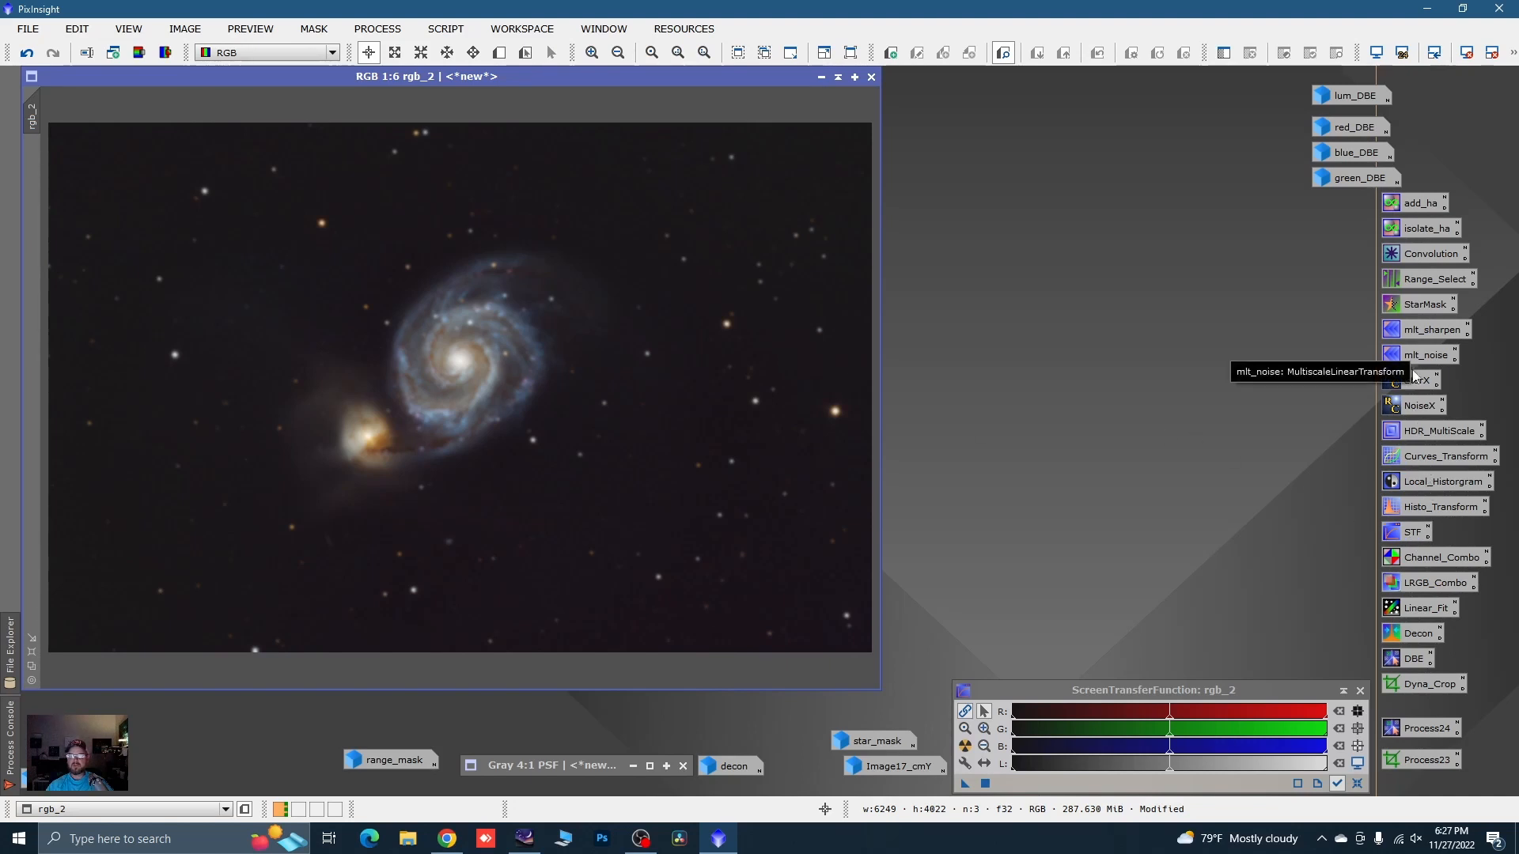
- Open LRGBCombination, assign lum_DBE as the L source and disable the R, G and B channels
double_click(1413, 583)
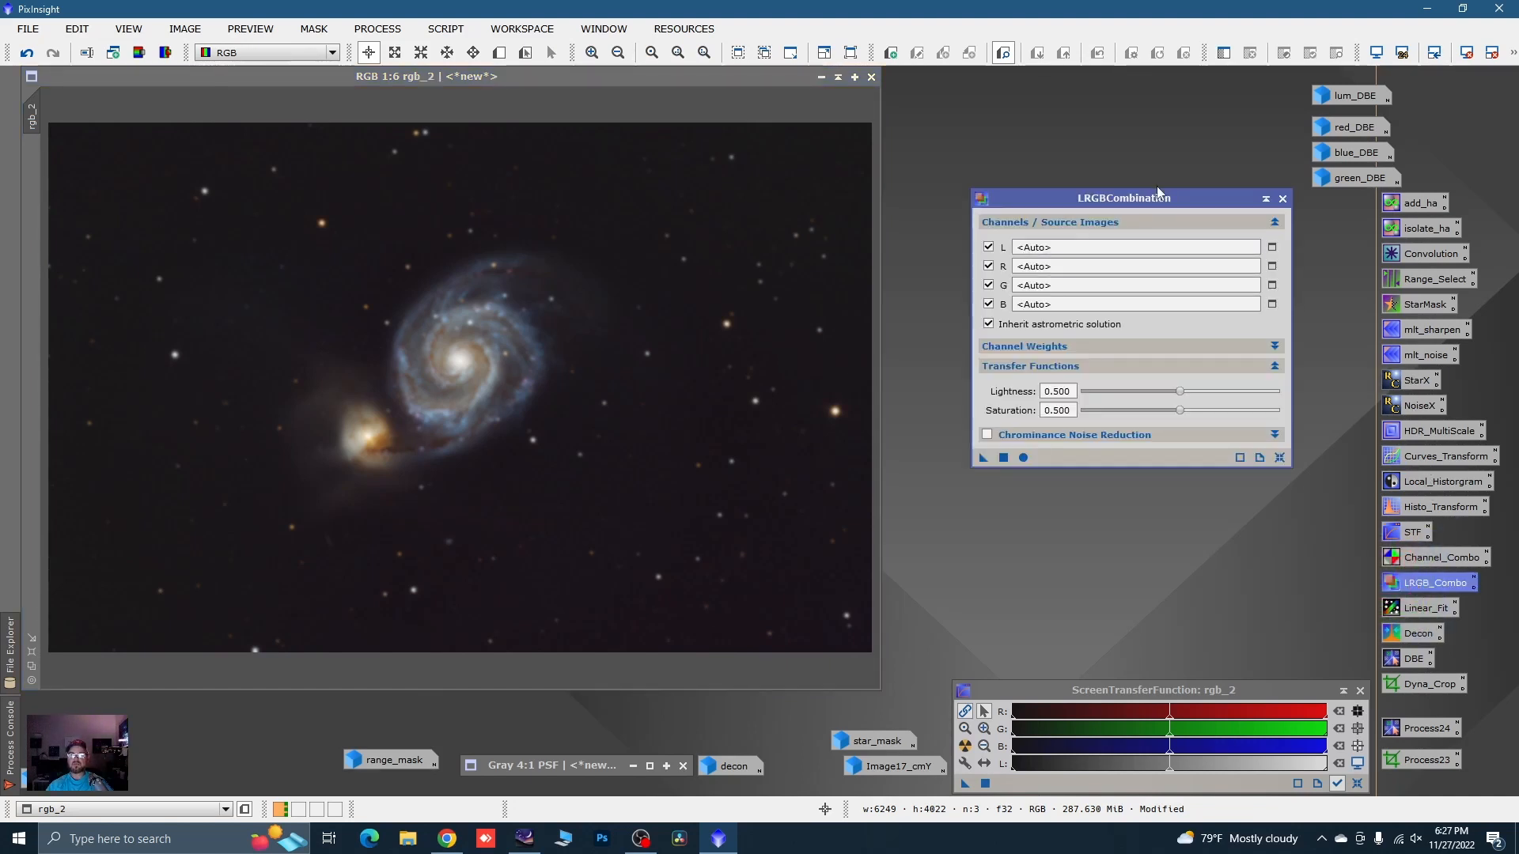
drag(1162, 199, 1180, 202)
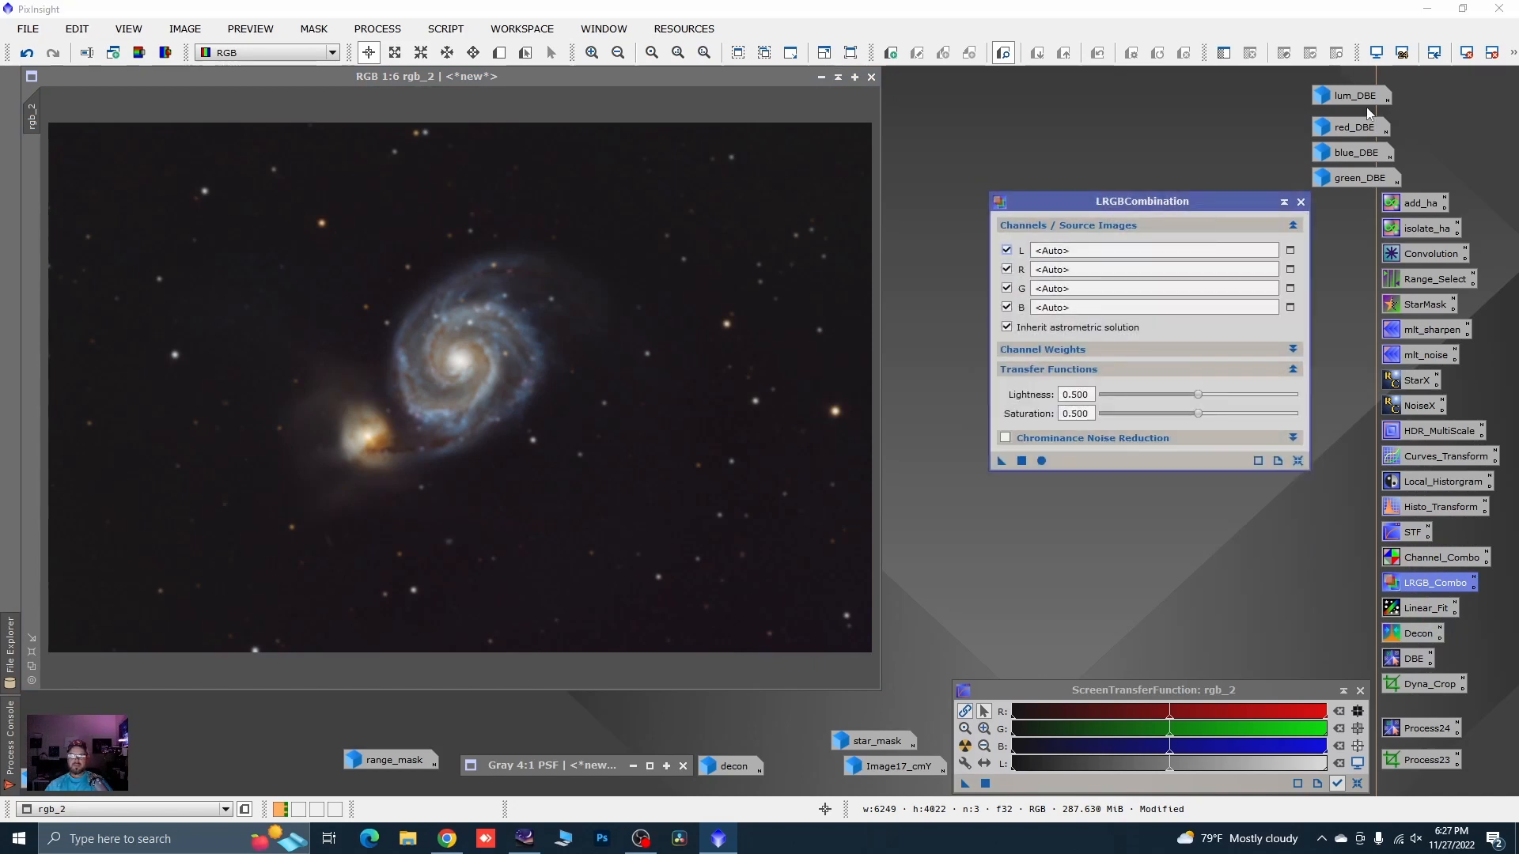
mouse_move(1359, 102)
drag(1358, 102, 1131, 263)
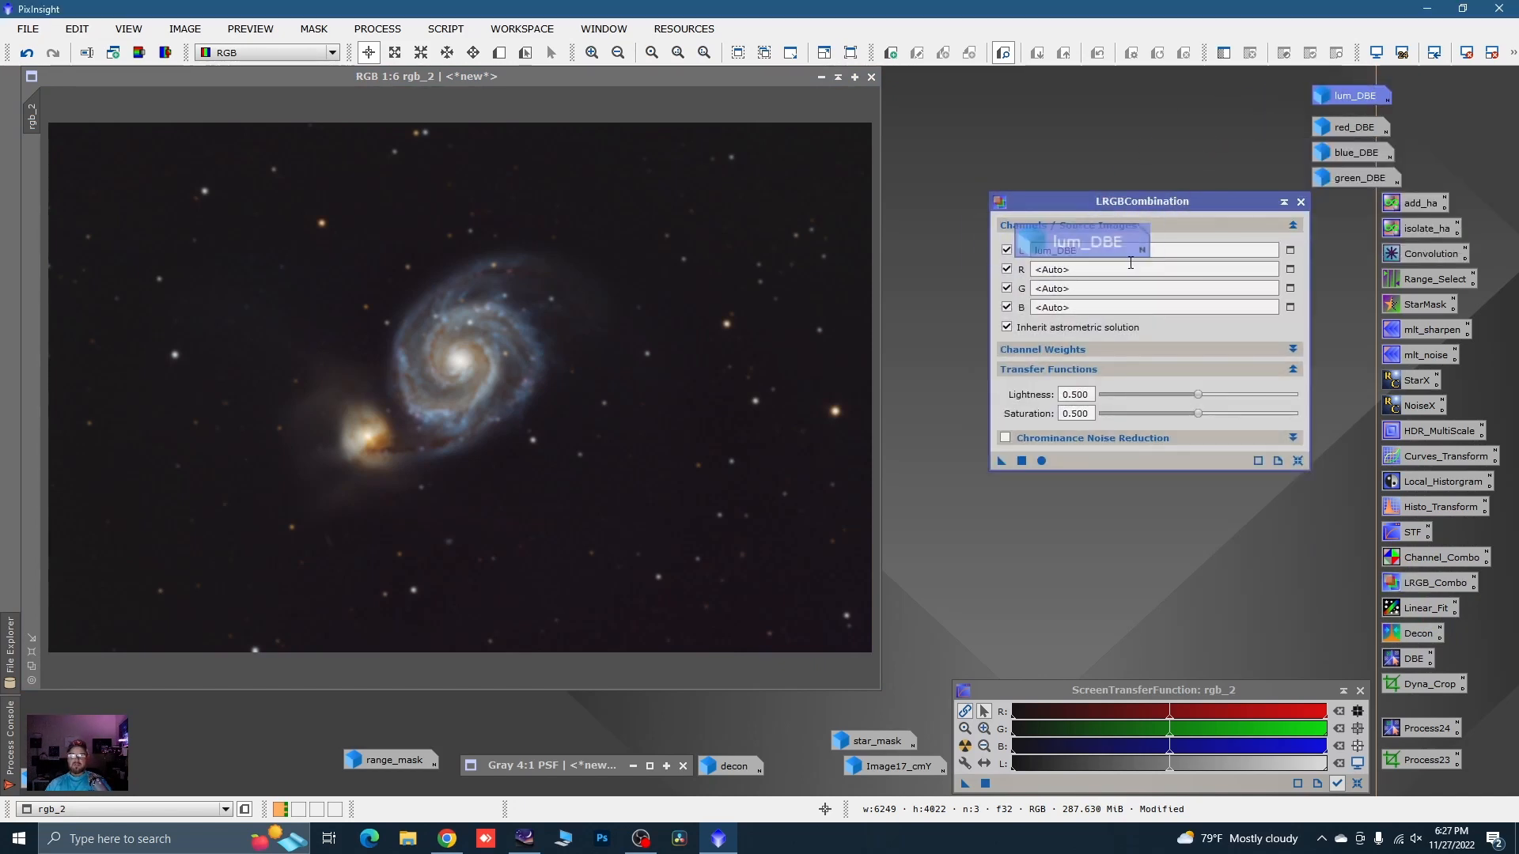
click(1006, 269)
click(1007, 288)
click(1006, 306)
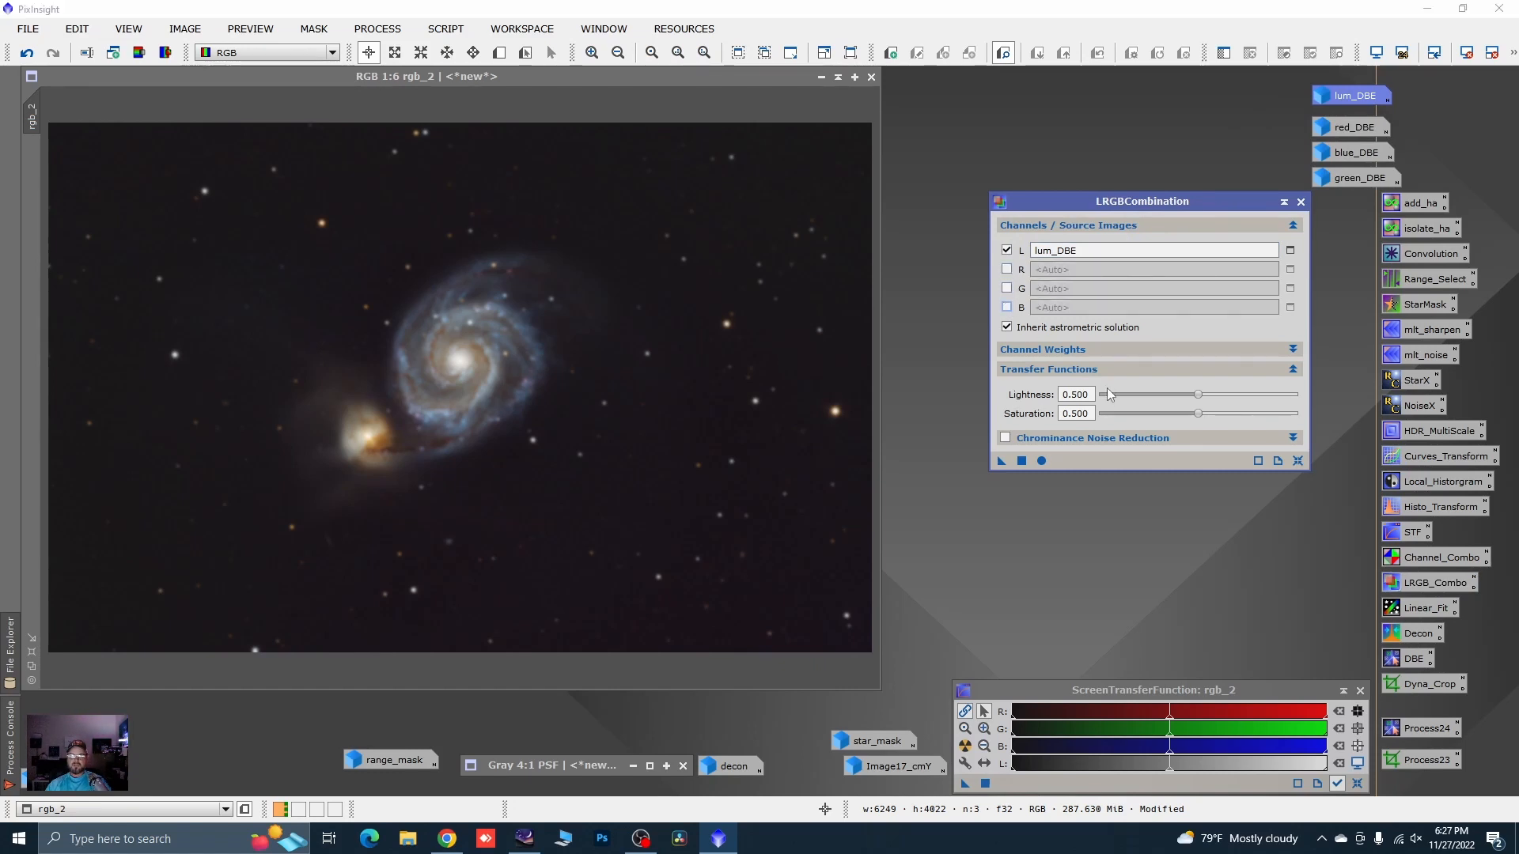
- Set the LRGB saturation to 0.440, enable chrominance noise reduction, apply the combination to rgb_2 and close LRGBCombination
drag(1199, 417, 1189, 419)
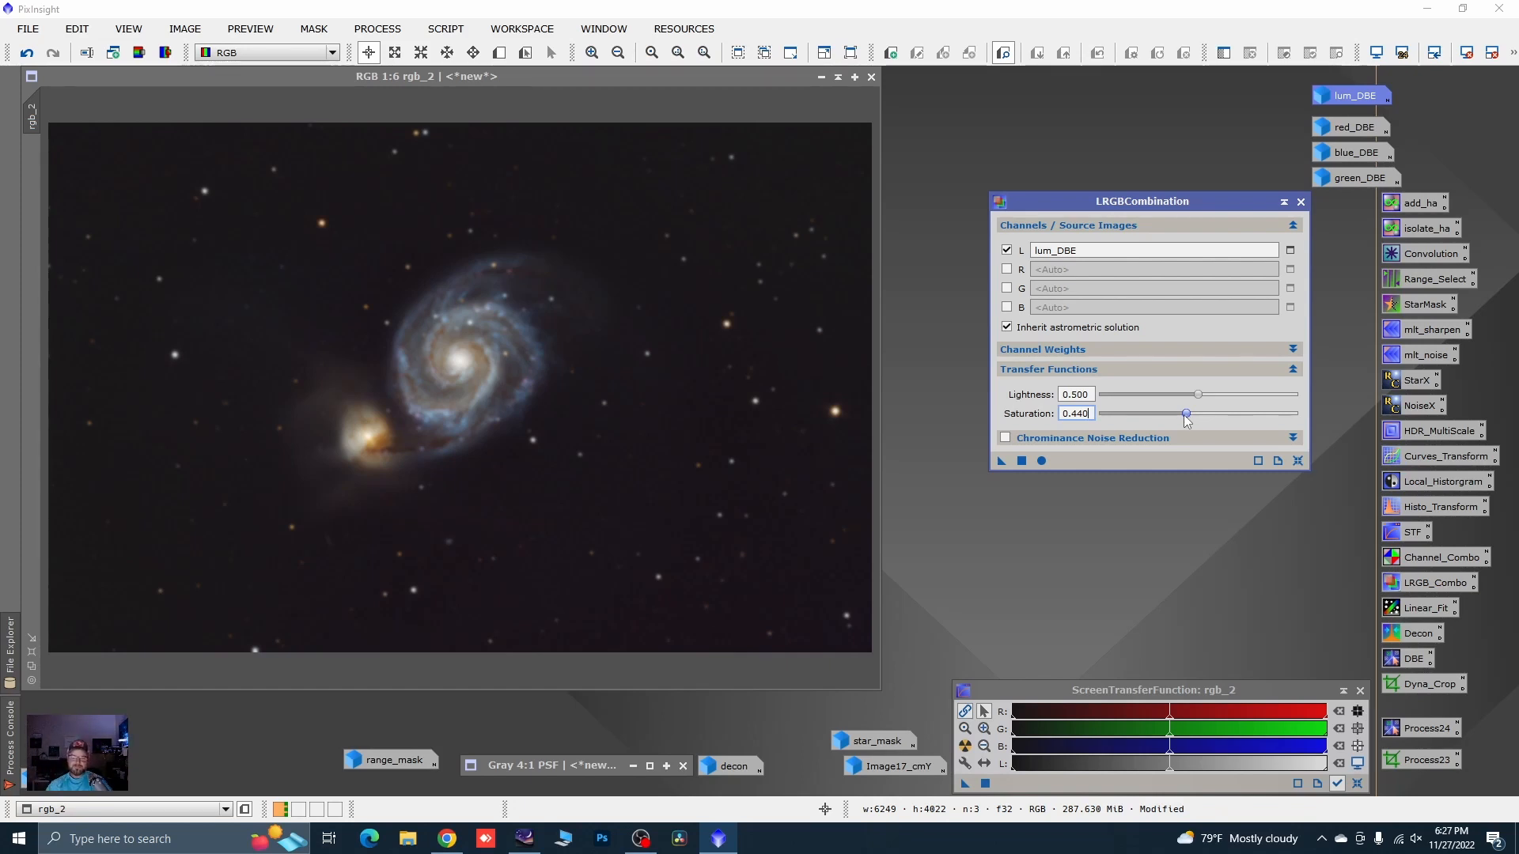
click(1005, 439)
click(1001, 462)
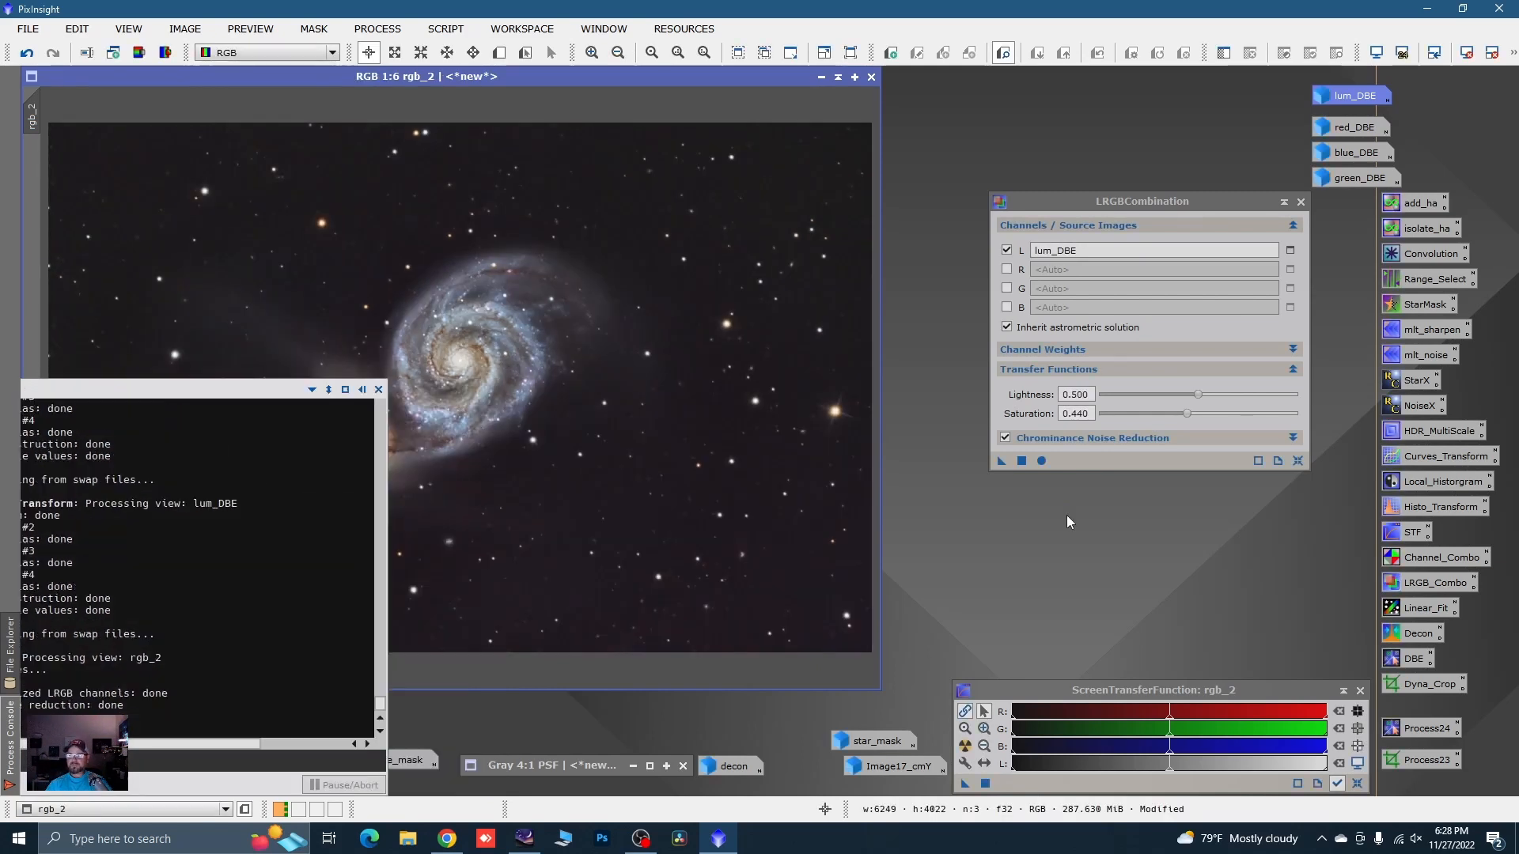
click(1300, 202)
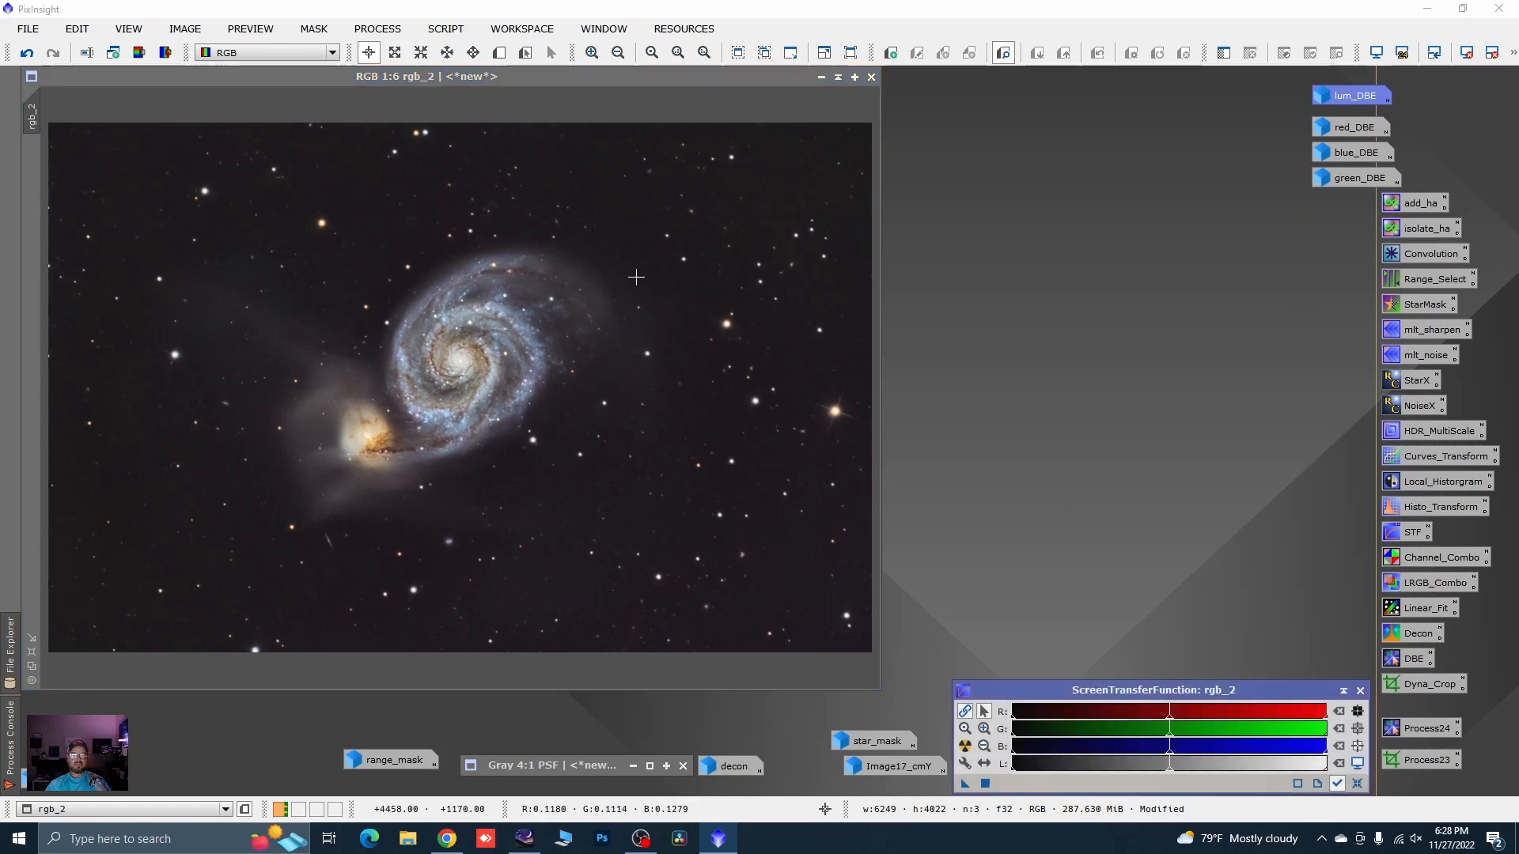
scroll(581, 342, down, 1)
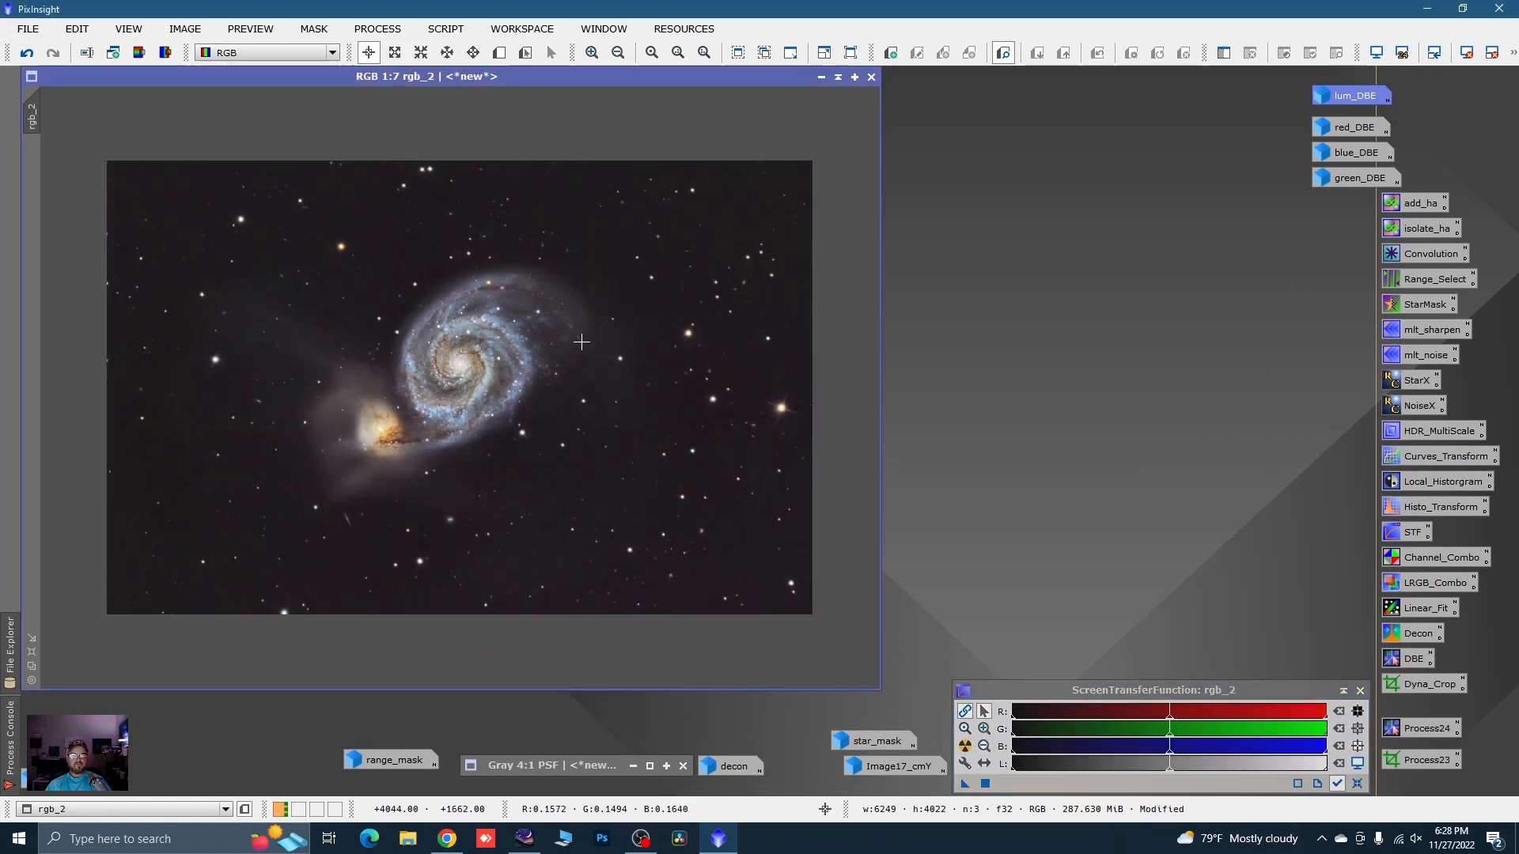
scroll(582, 342, up, 2)
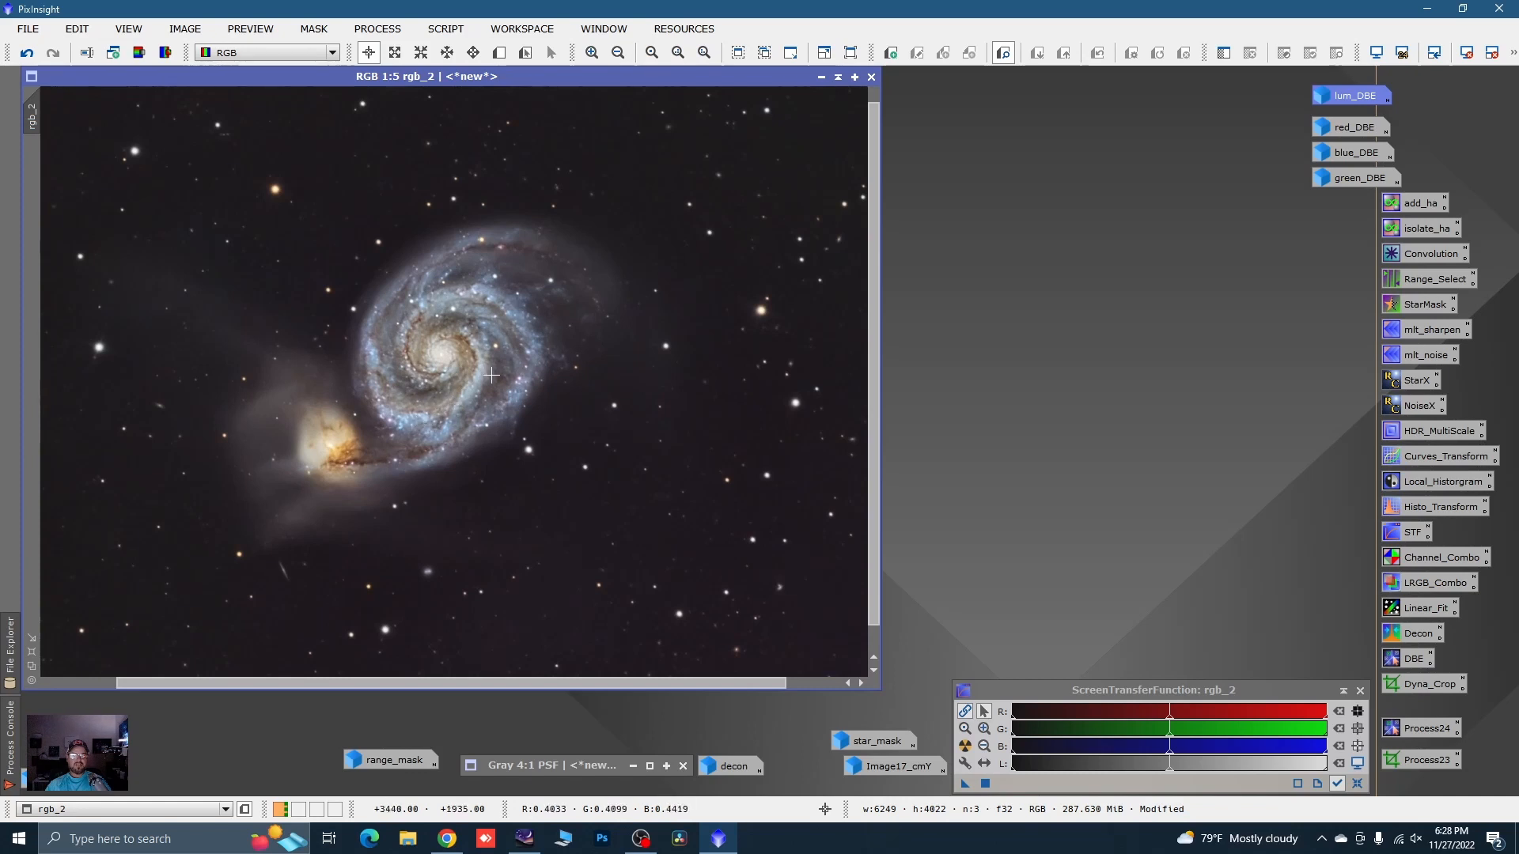
scroll(589, 331, down, 1)
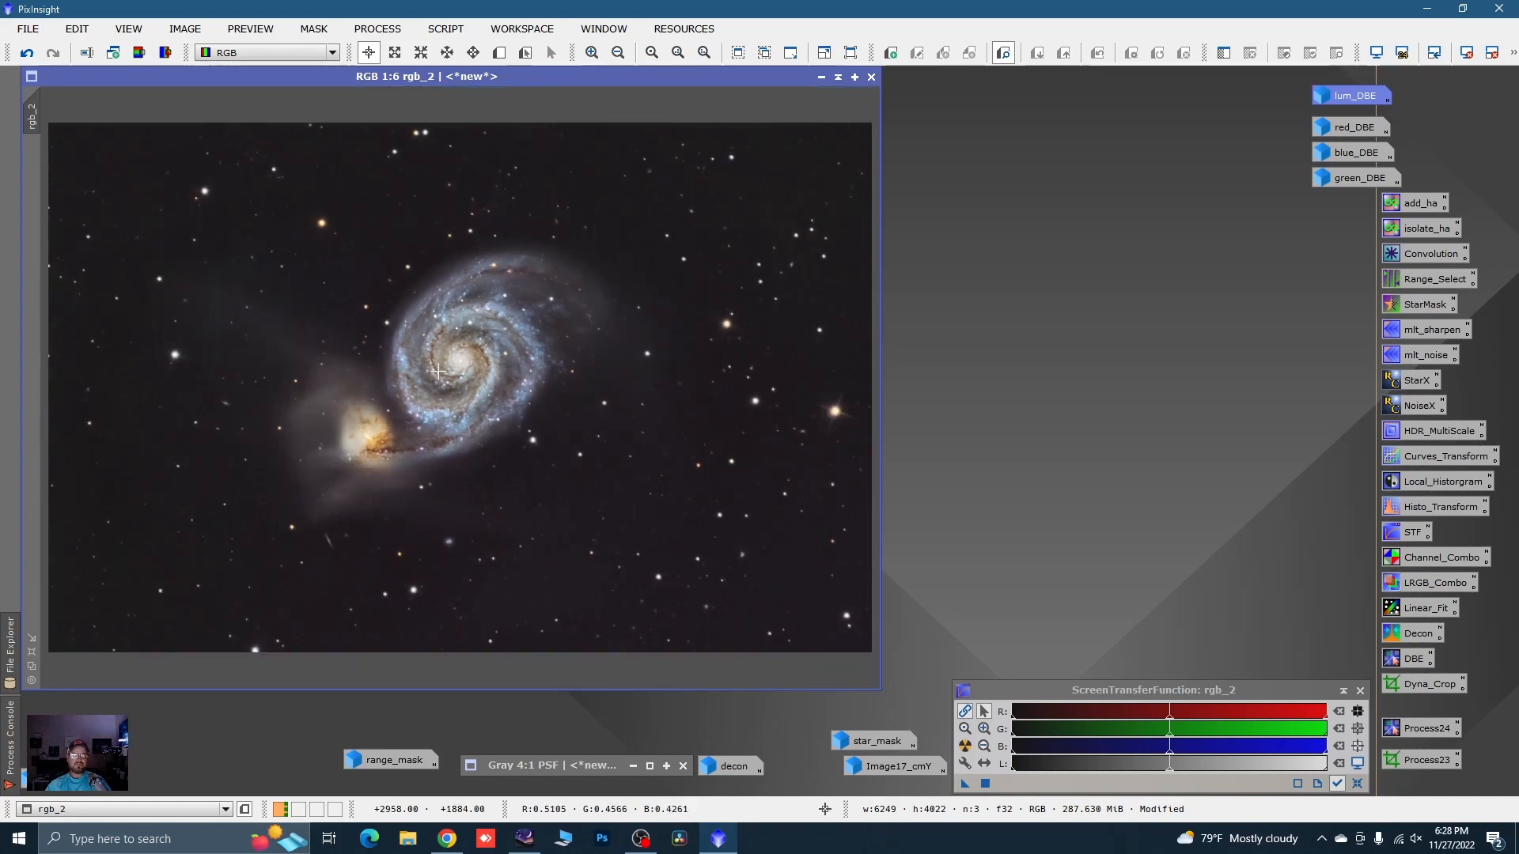
scroll(438, 372, down, 1)
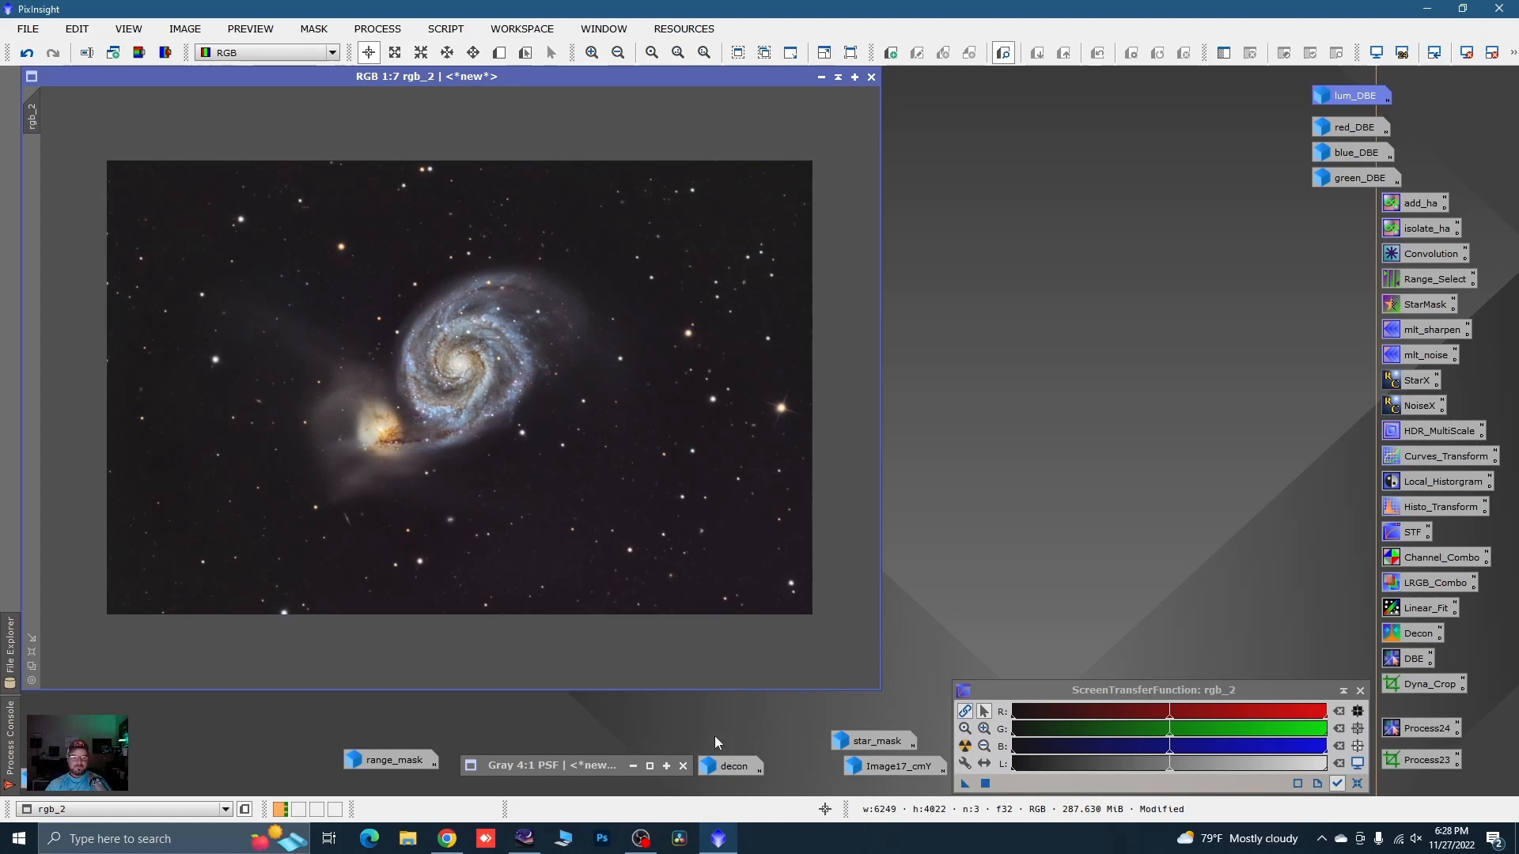
- Load the colour mask process icons from File Explorer and arrange the RedMask and YellowMask icons on the workspace
click(563, 838)
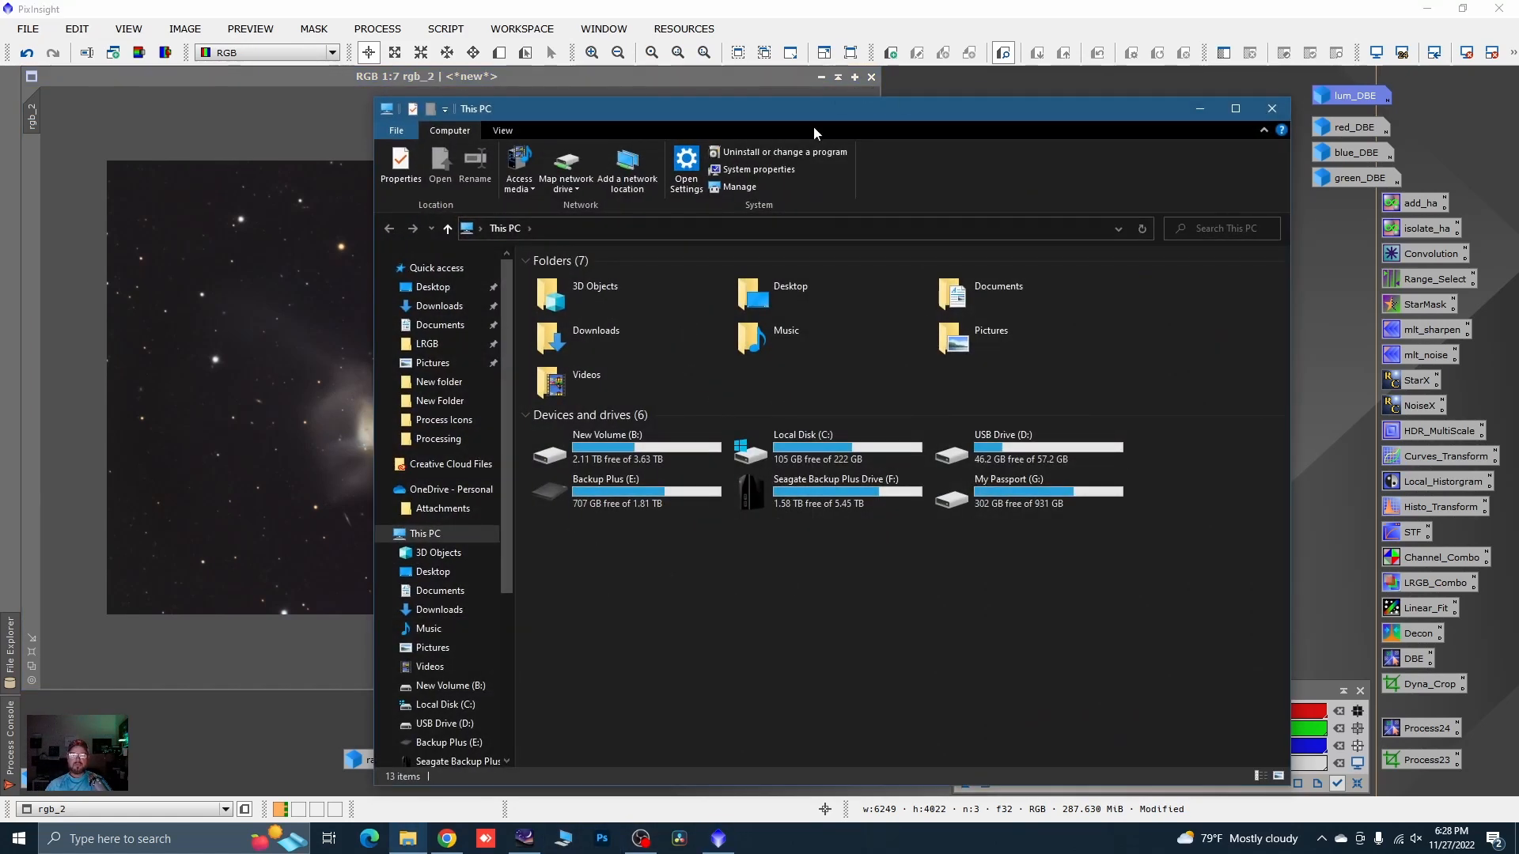
drag(798, 115, 1518, 59)
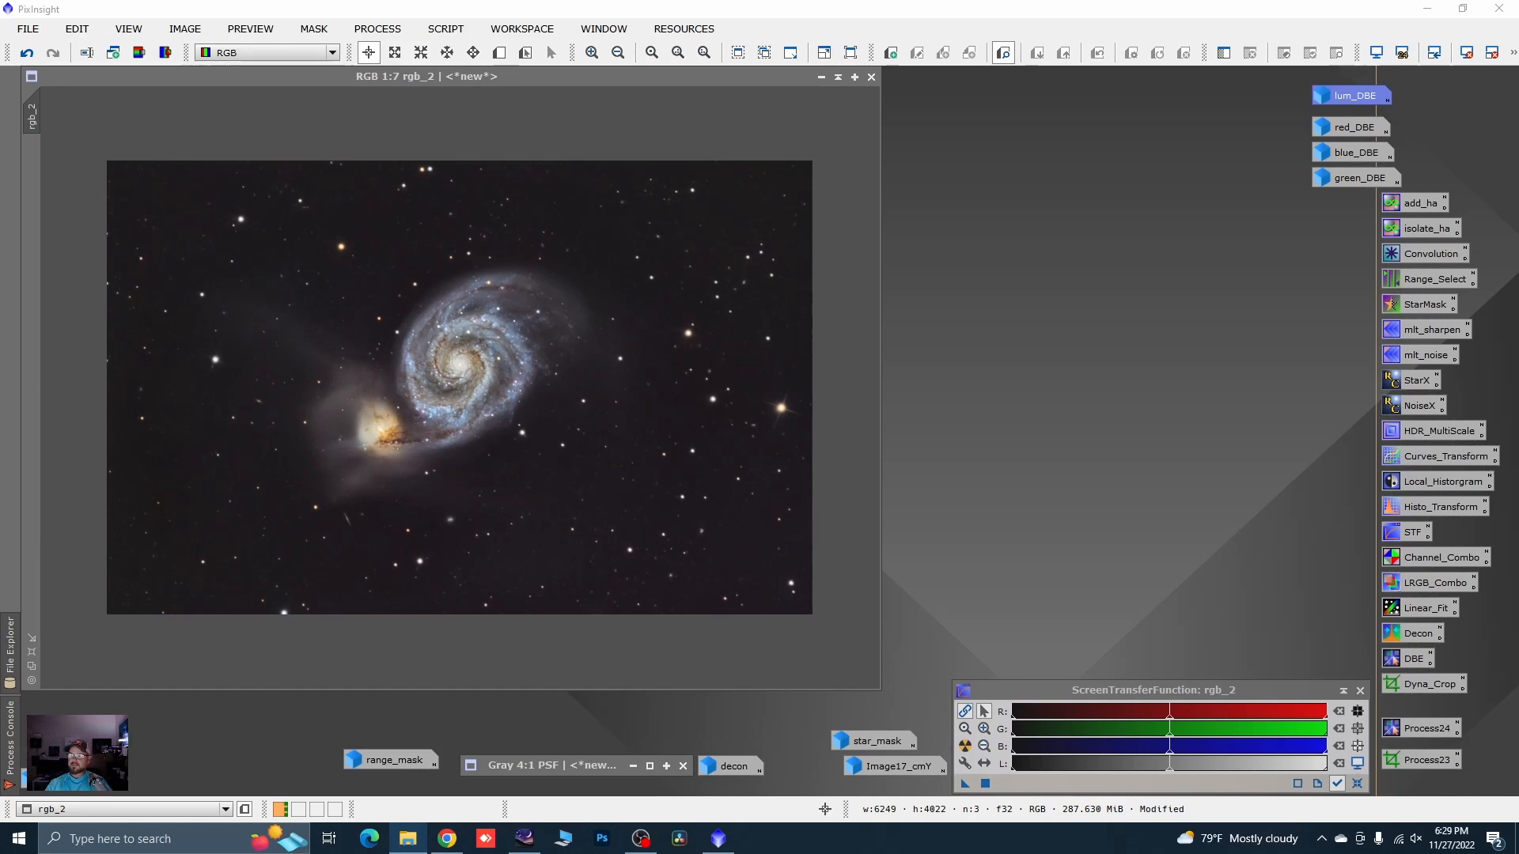
drag(1250, 257, 1247, 342)
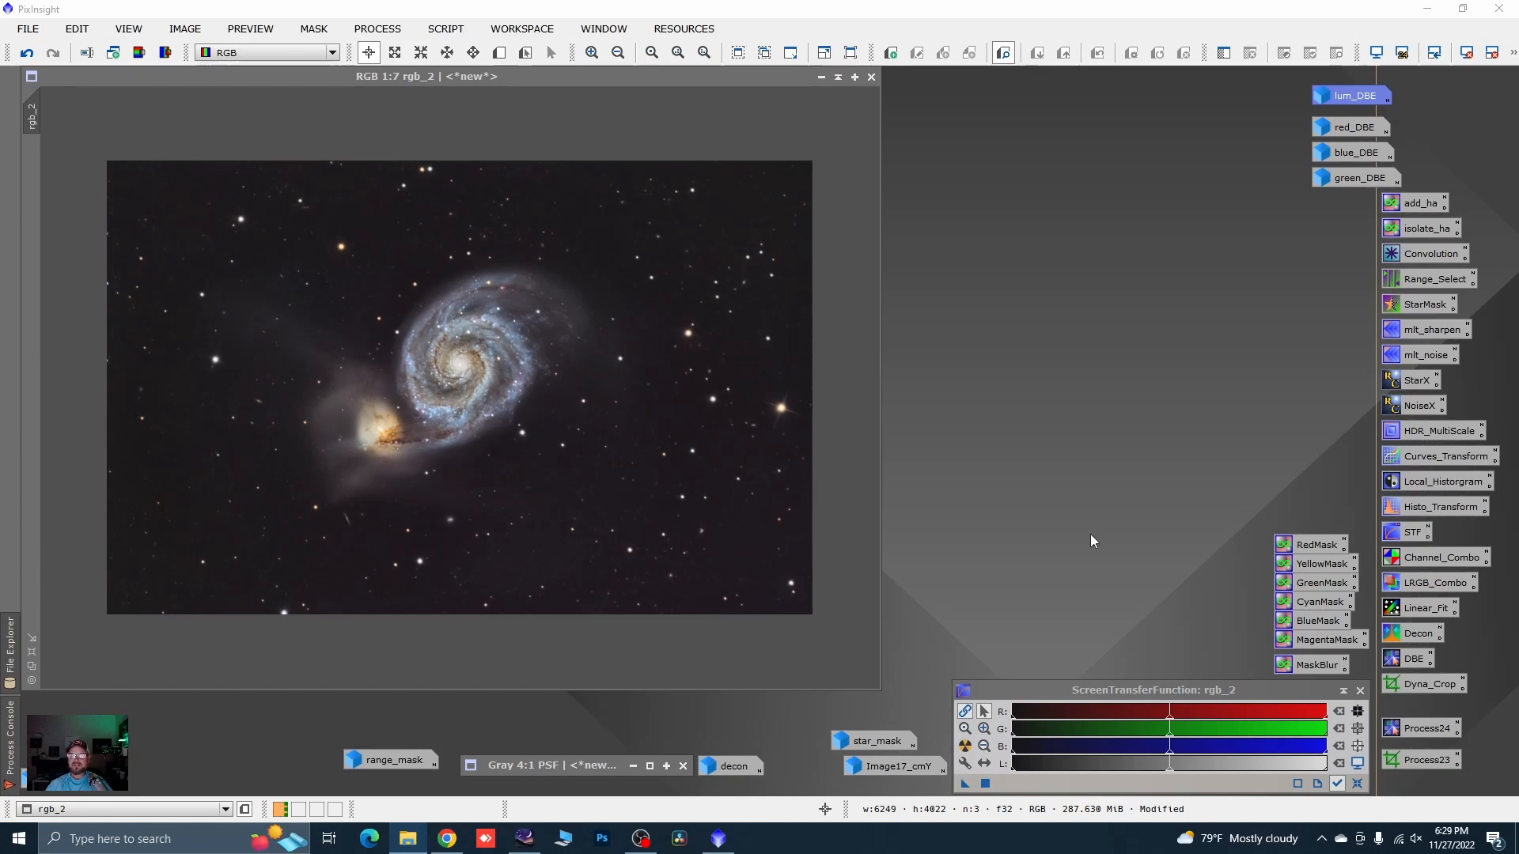
drag(1304, 541, 1305, 535)
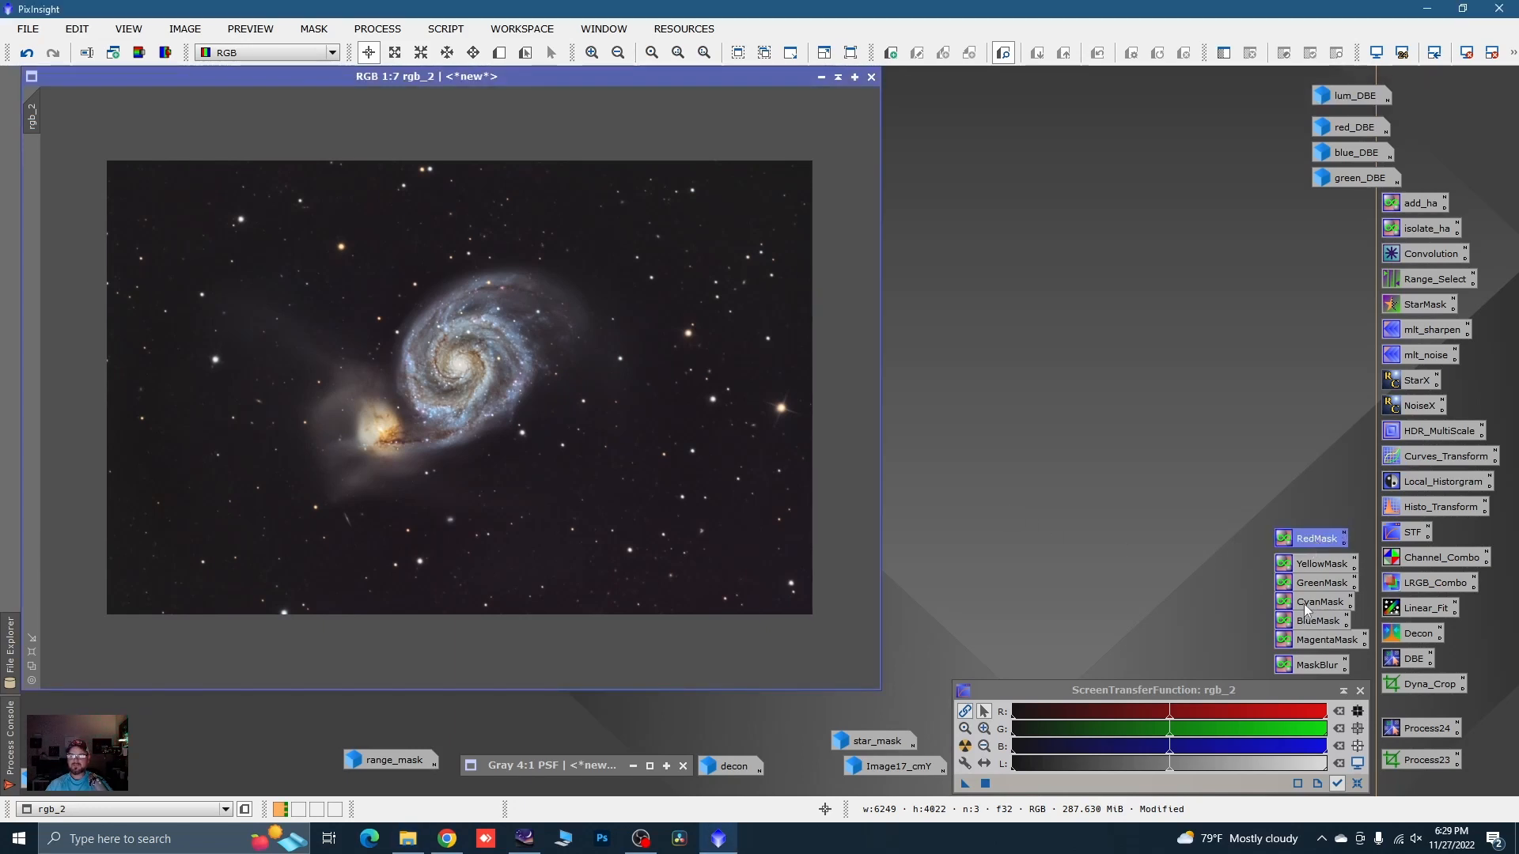
drag(1305, 565, 1305, 562)
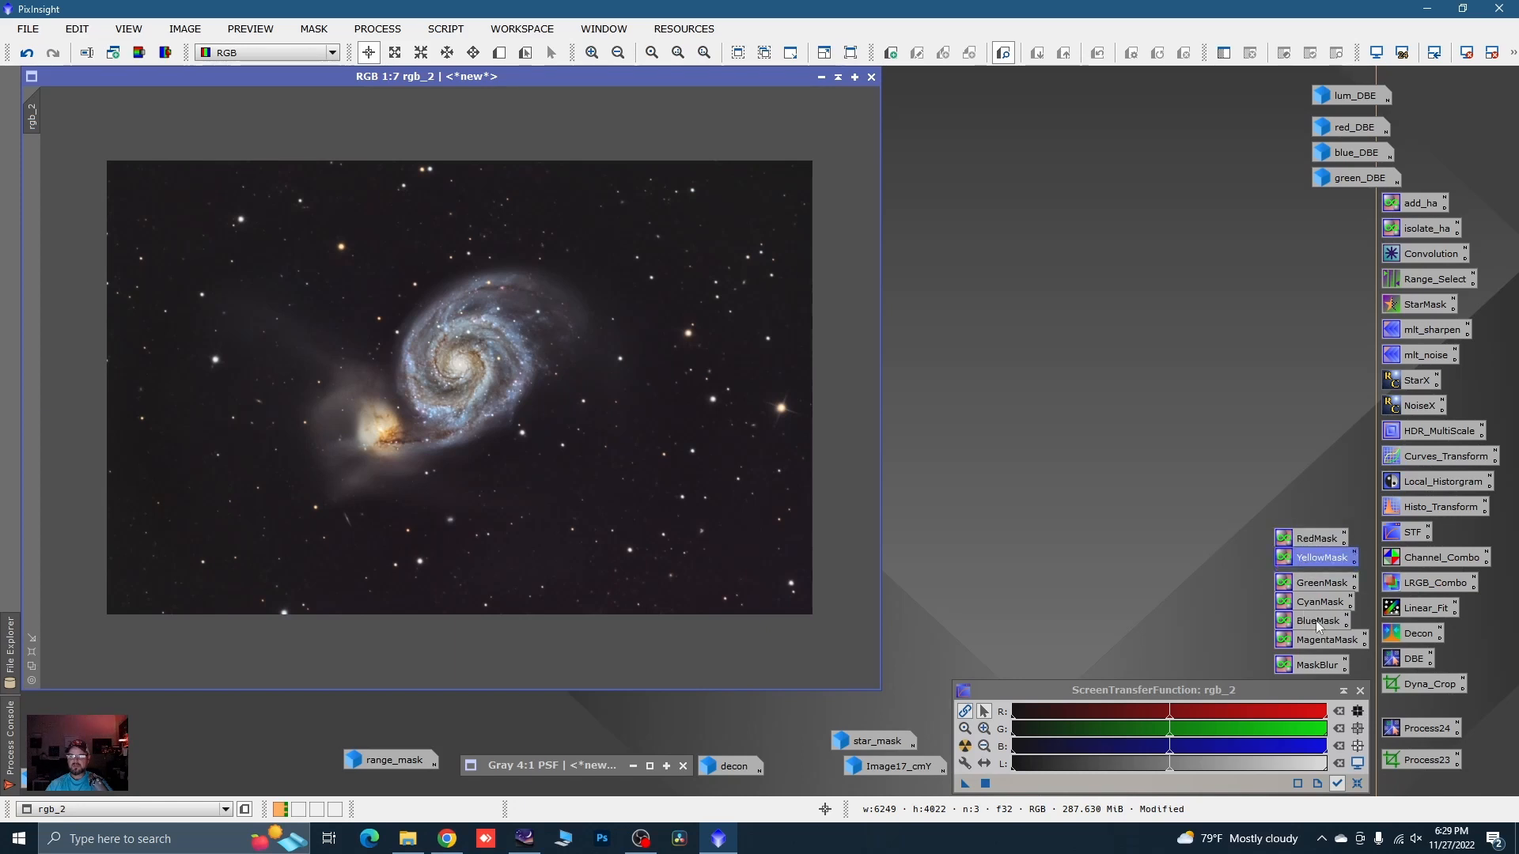
- Check the YellowMask PixelMath expression, run it on rgb_2 to generate a yellow colour mask, and reposition the mask window
double_click(1315, 560)
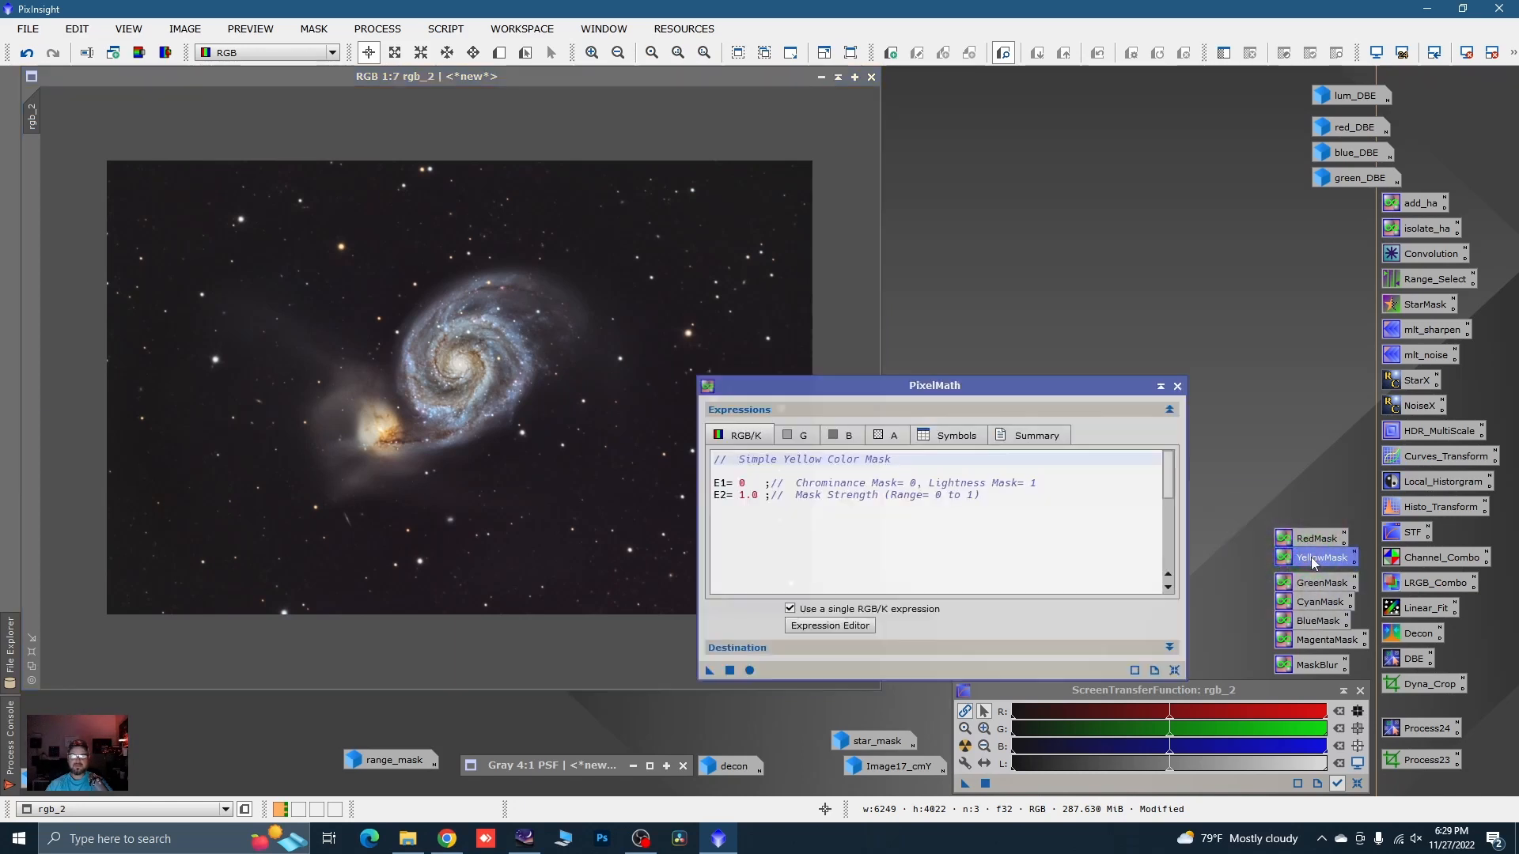
click(1178, 387)
drag(1318, 558, 759, 420)
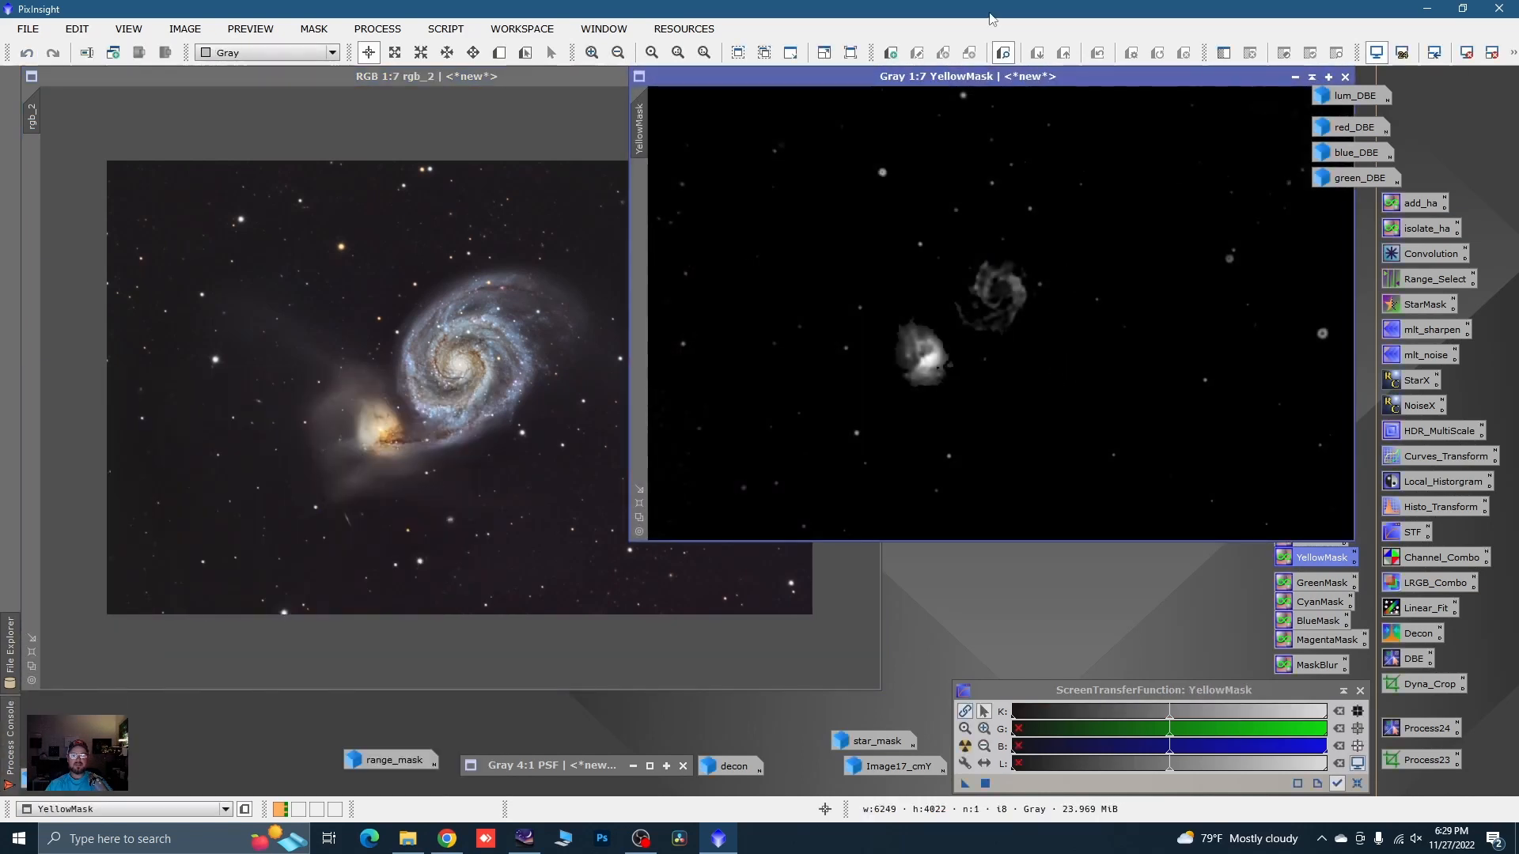
drag(974, 79, 658, 140)
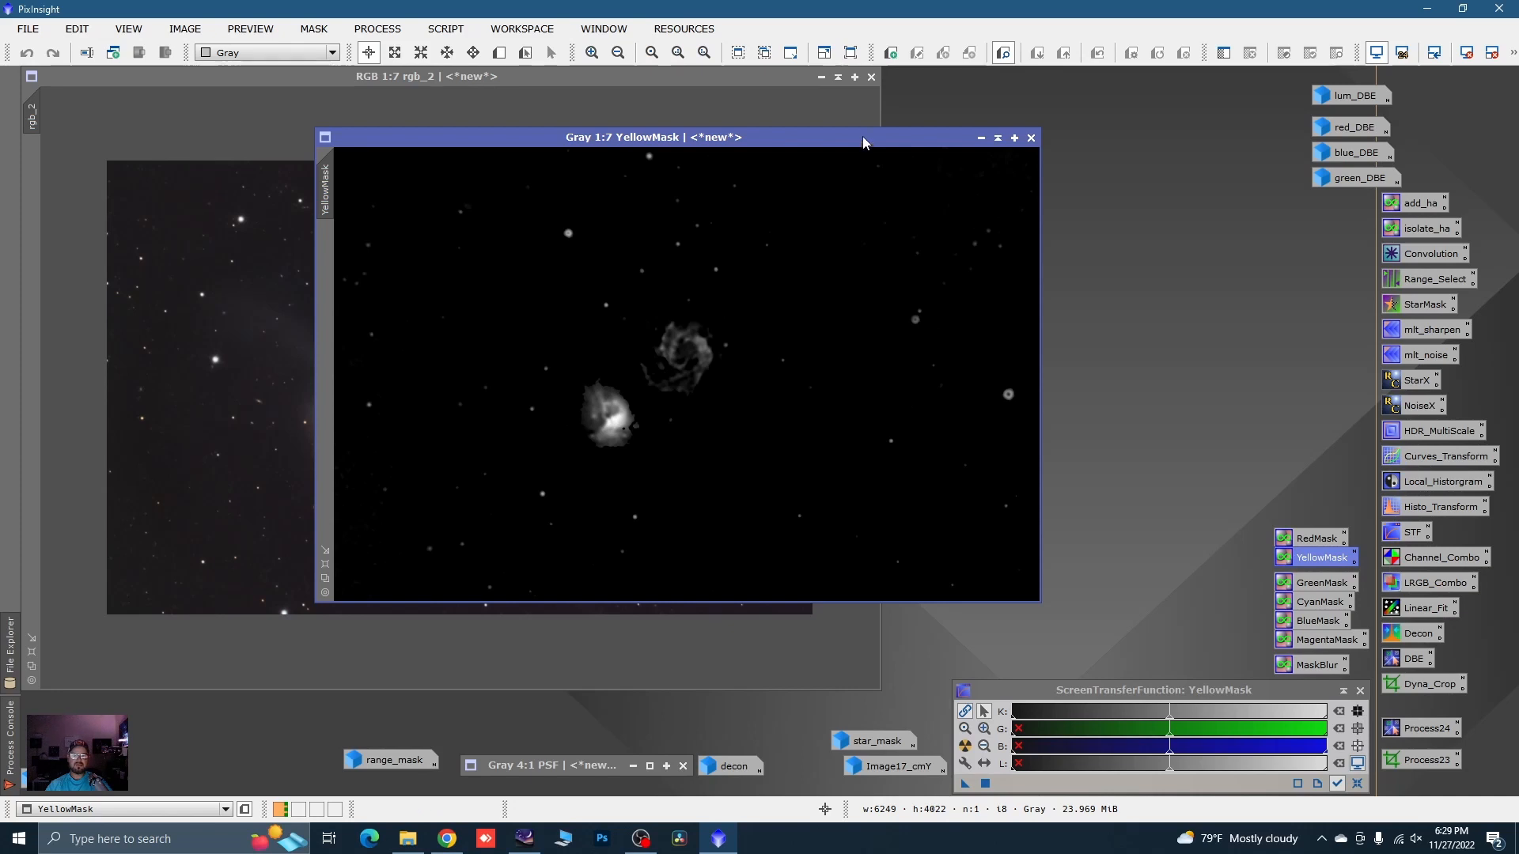
drag(862, 137, 891, 175)
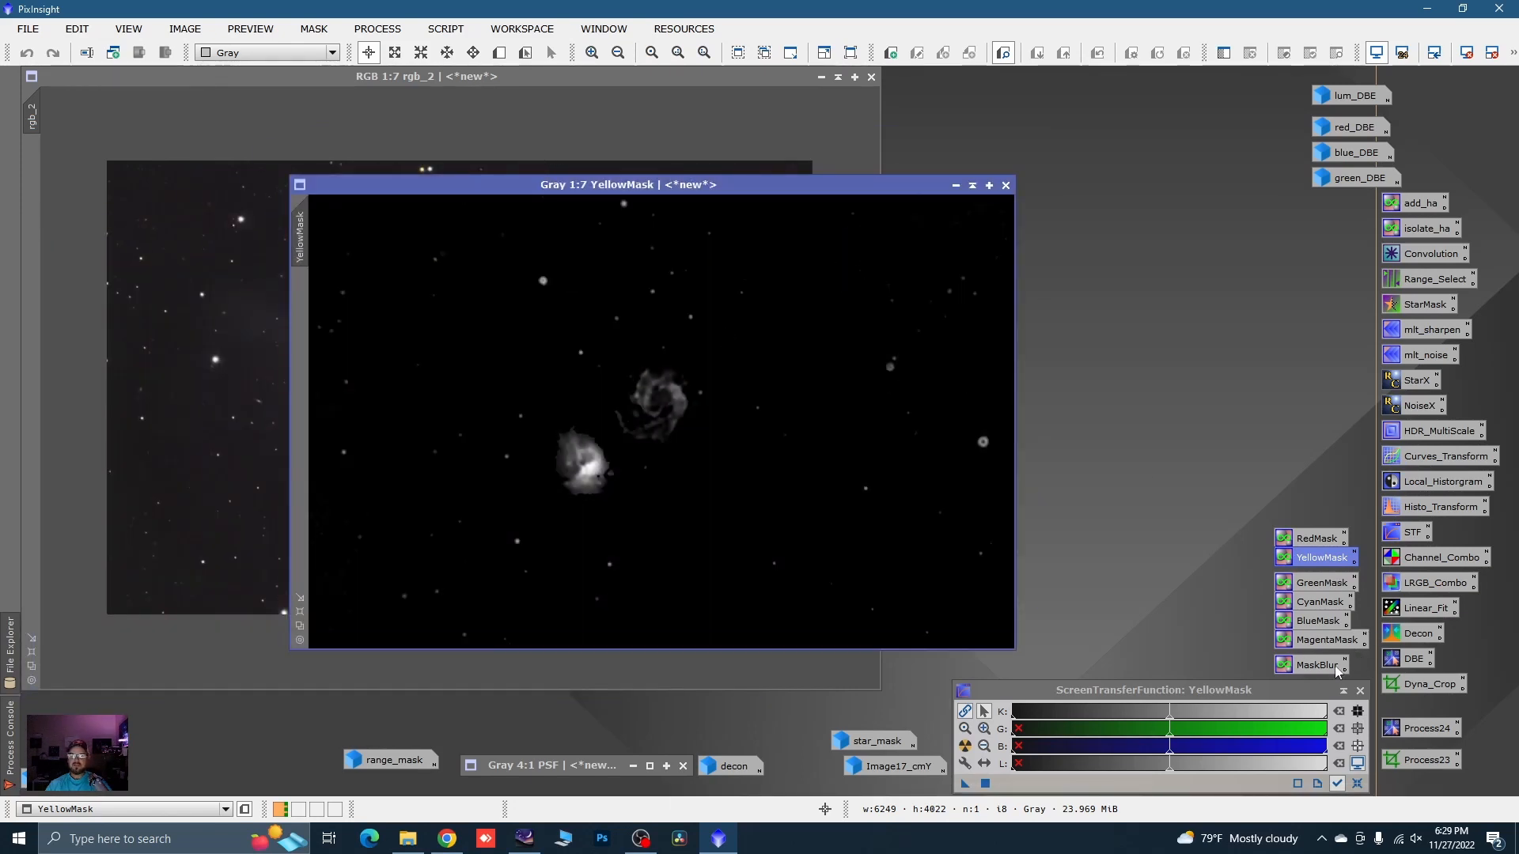
- Soften the yellow mask with MaskBlur, apply it as a mask to rgb_2, and park the minimized mask beside range_mask
drag(1319, 671, 722, 529)
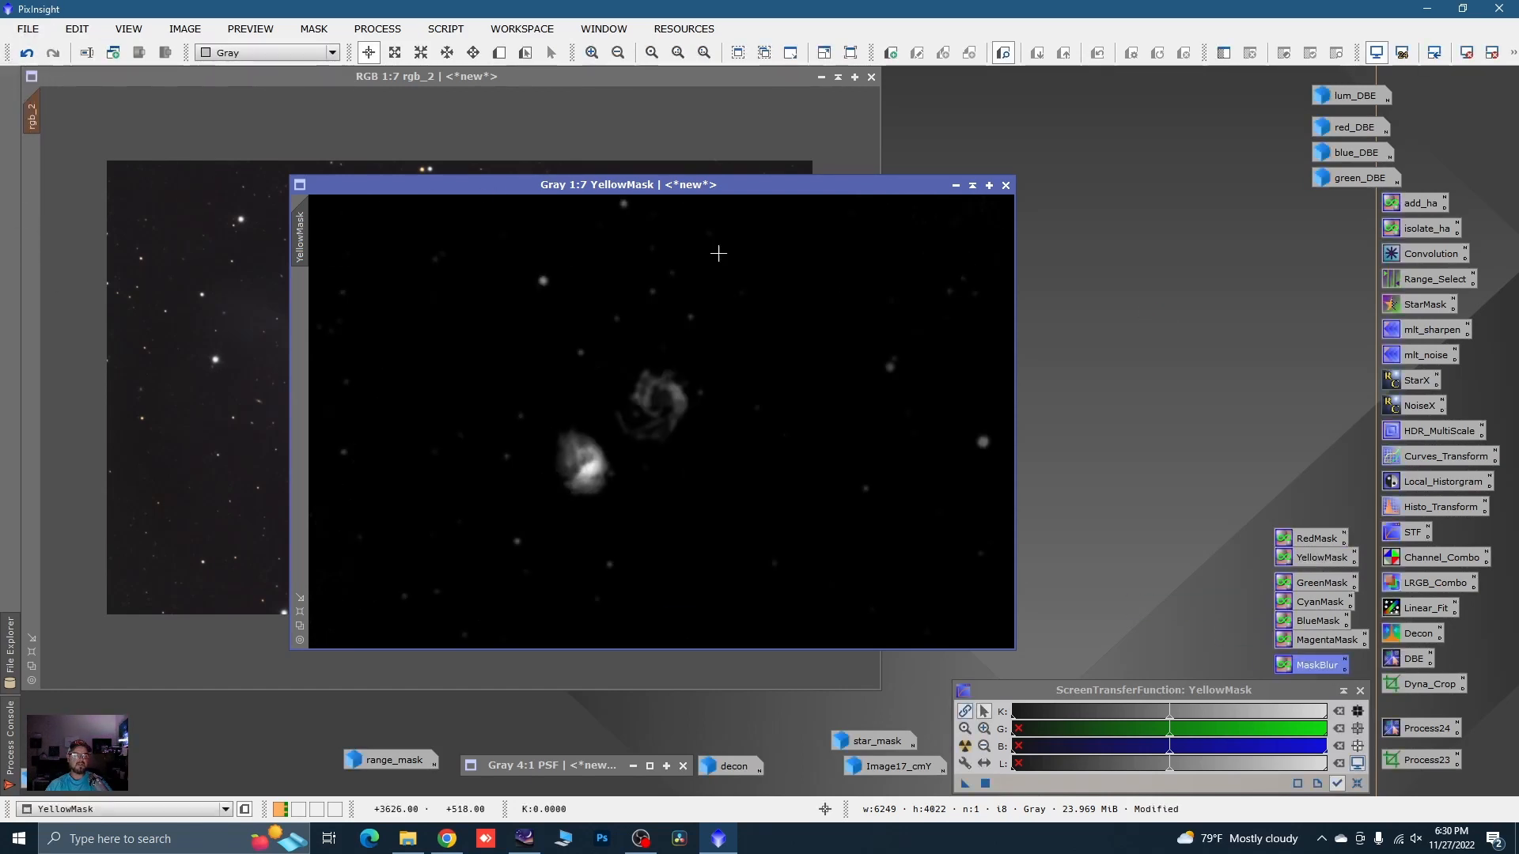
click(956, 185)
drag(720, 420, 428, 528)
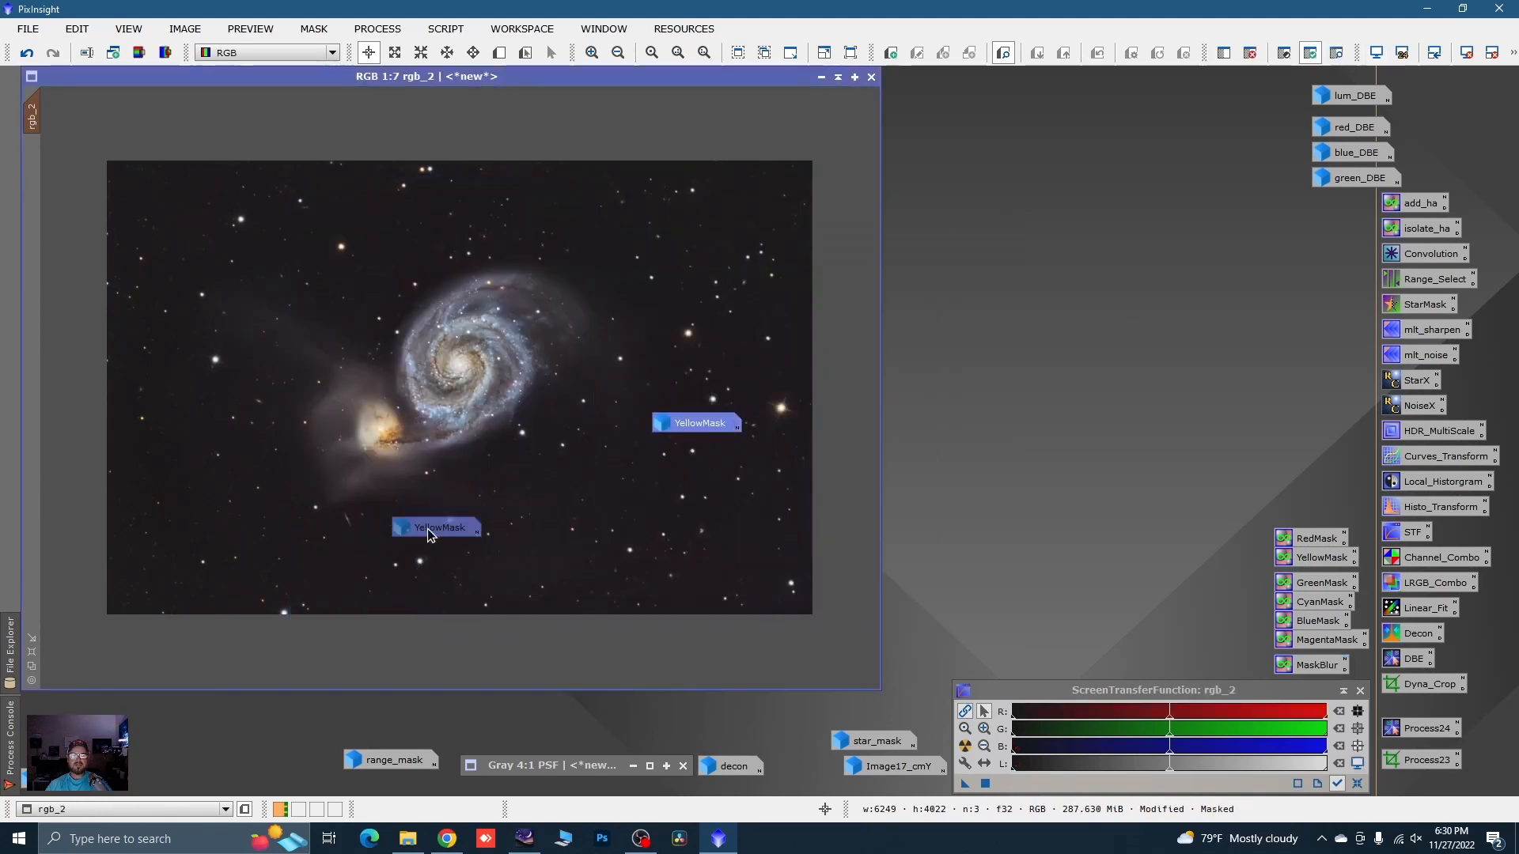
drag(258, 746, 264, 761)
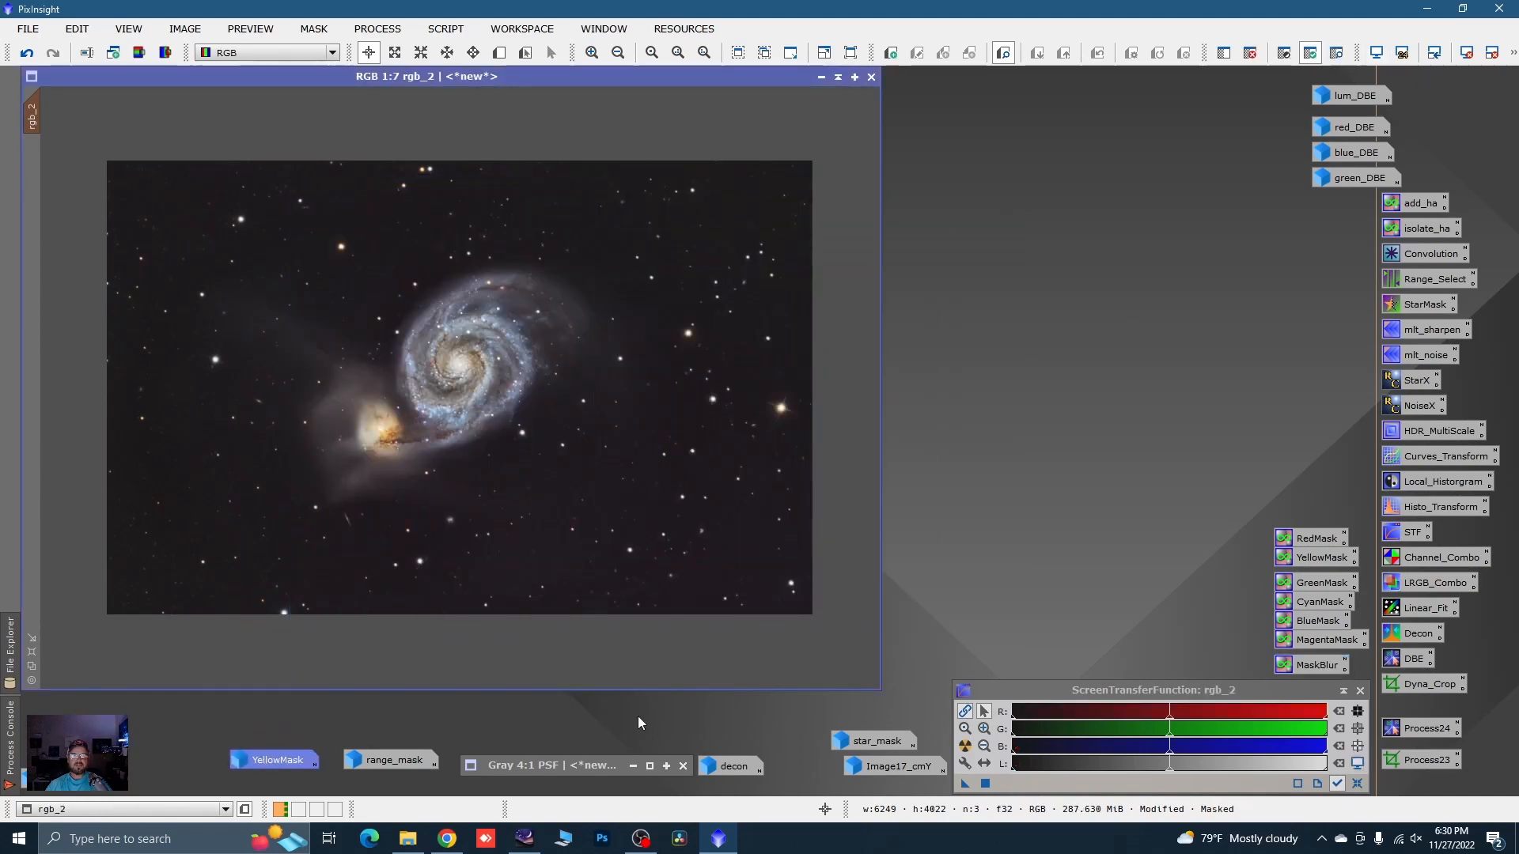
- Open CurvesTransformation with a real-time preview, raise the red curve and lower the blue curve to 0.31443 at input 0.35401
double_click(1402, 457)
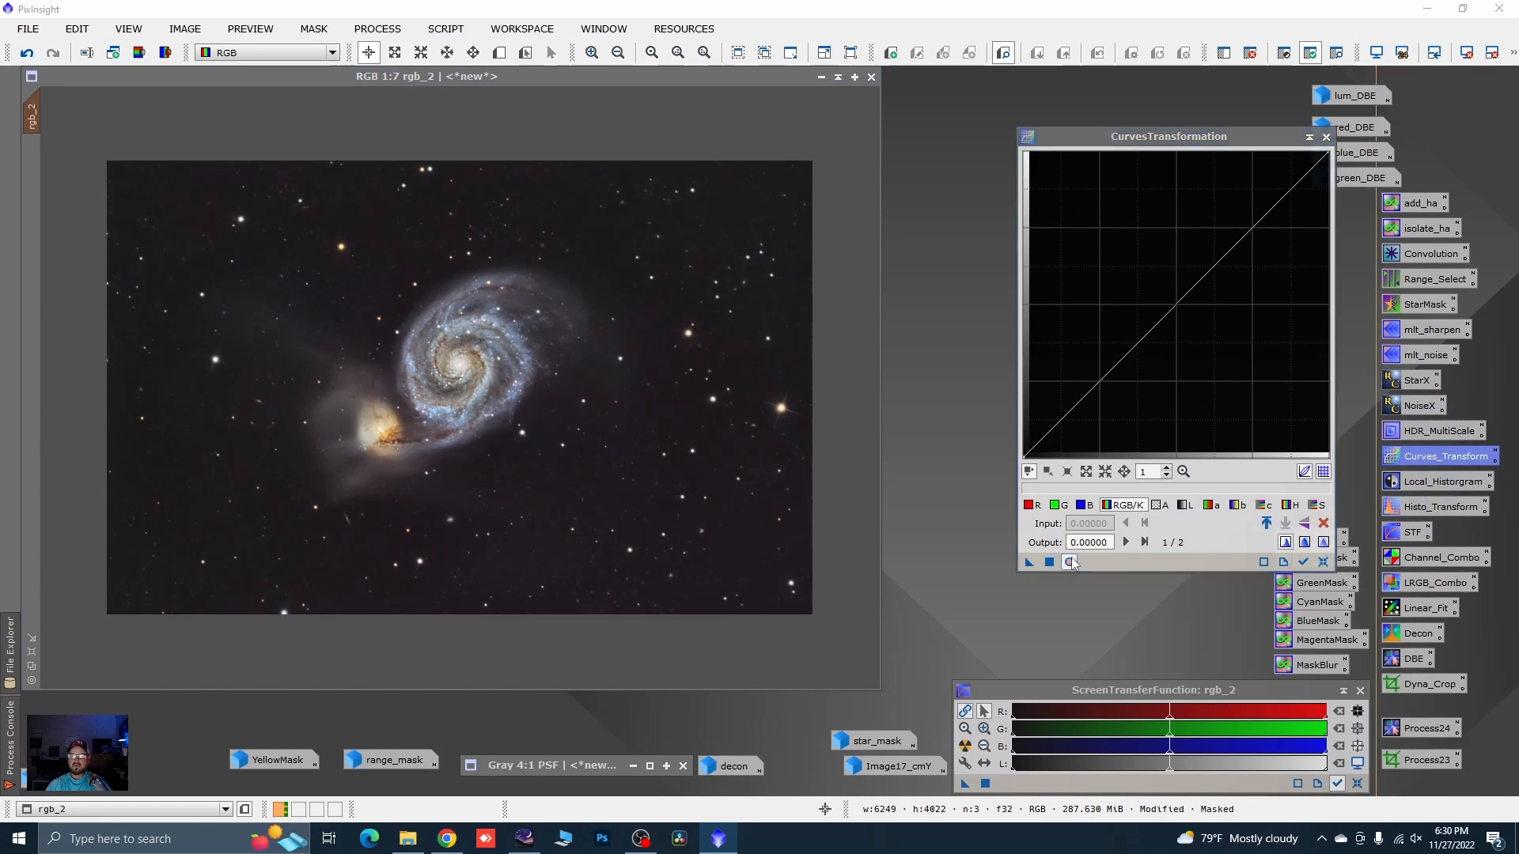
click(1070, 562)
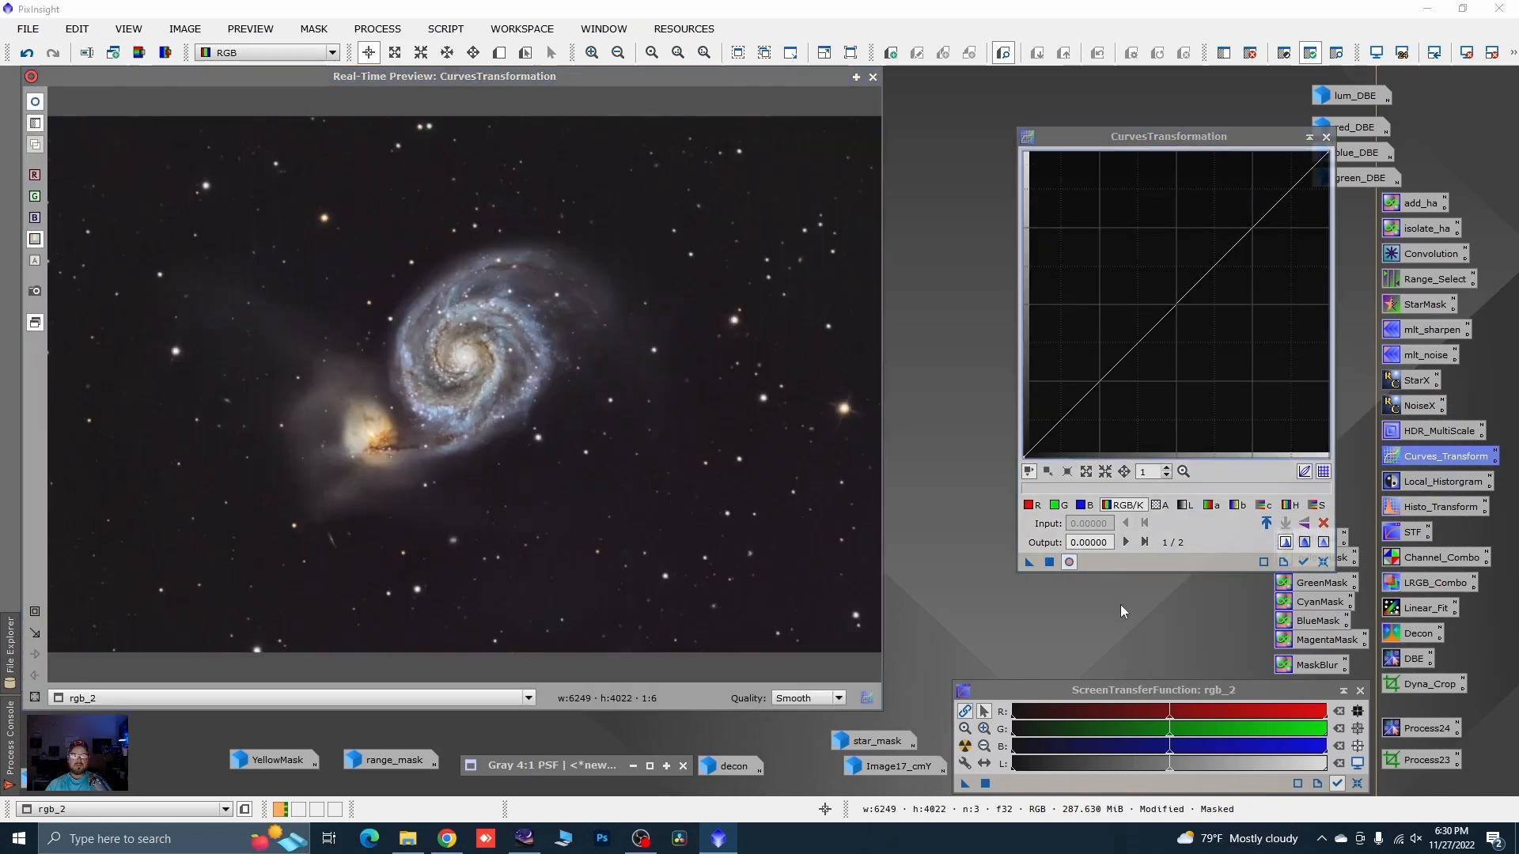
click(1029, 505)
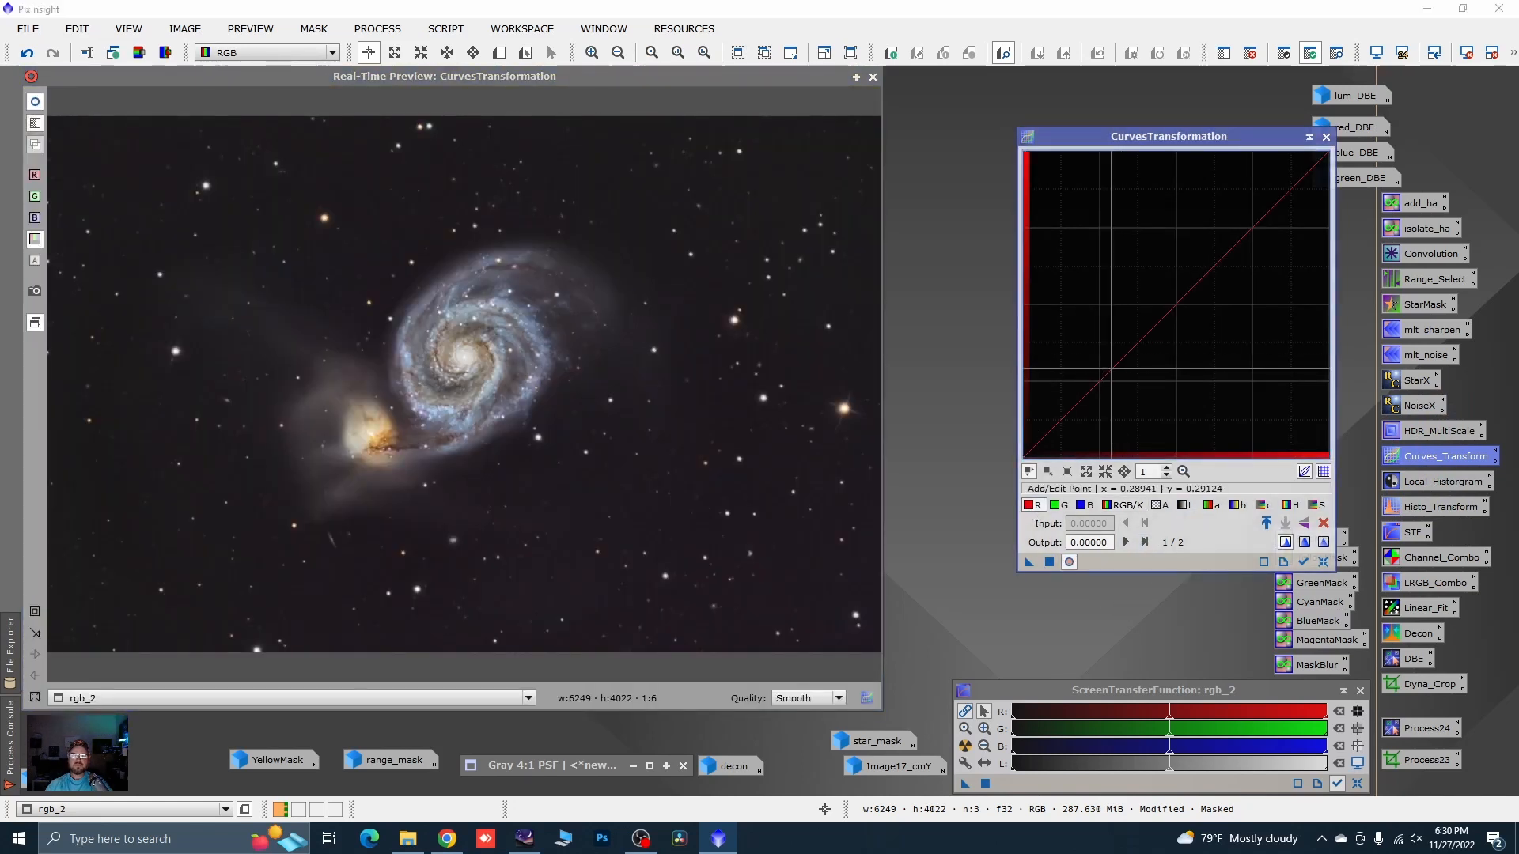
click(1112, 369)
mouse_move(1111, 369)
mouse_down()
mouse_move(1106, 356)
mouse_move(1132, 361)
mouse_up()
click(1079, 507)
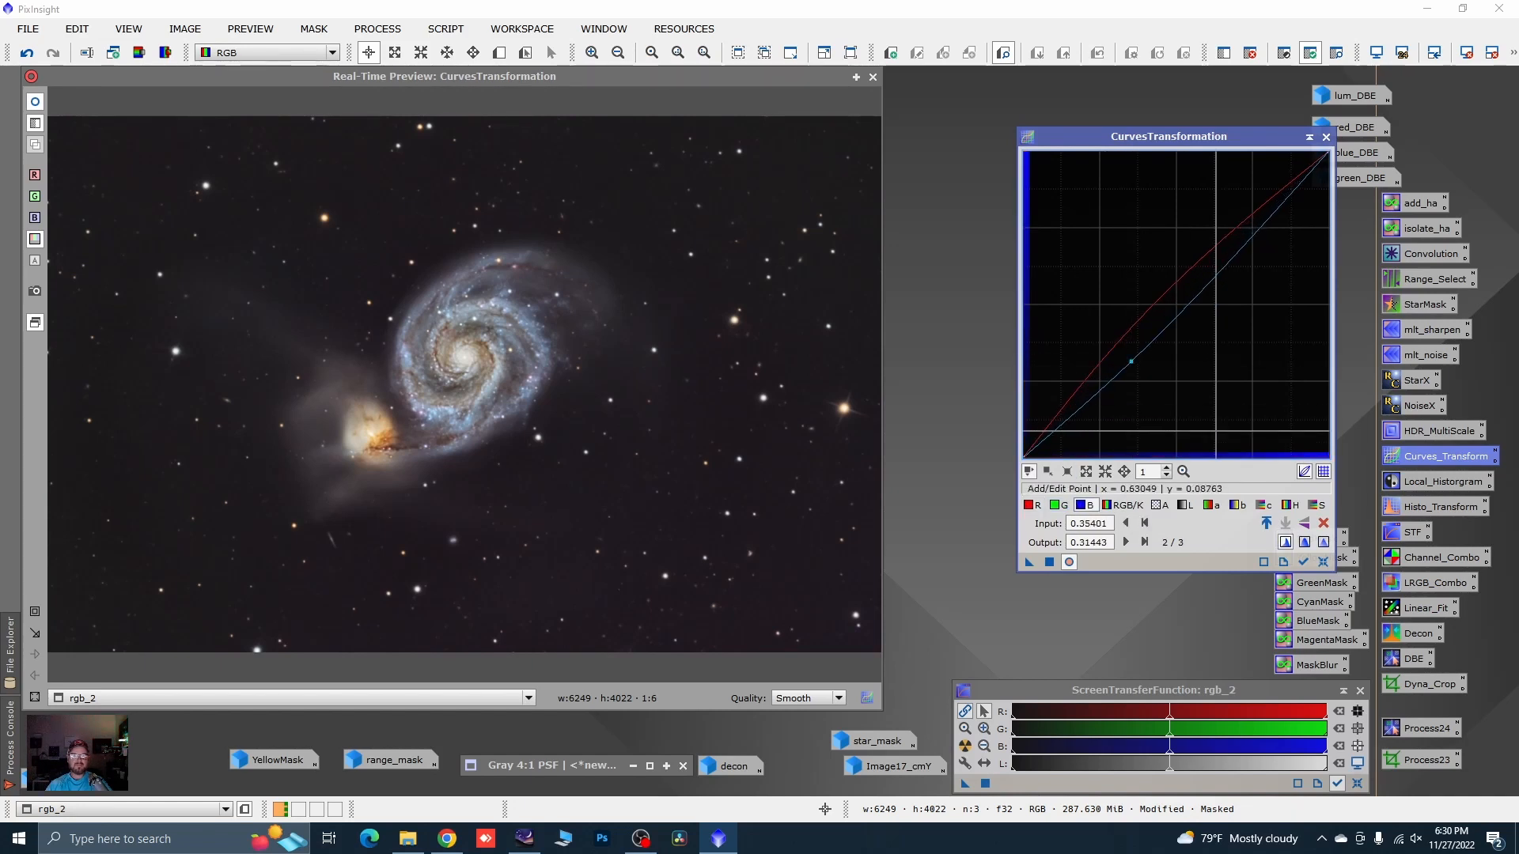
- Raise the saturation curve, and raise the chrominance curve to 0.42784 at input 0.34625
click(1316, 505)
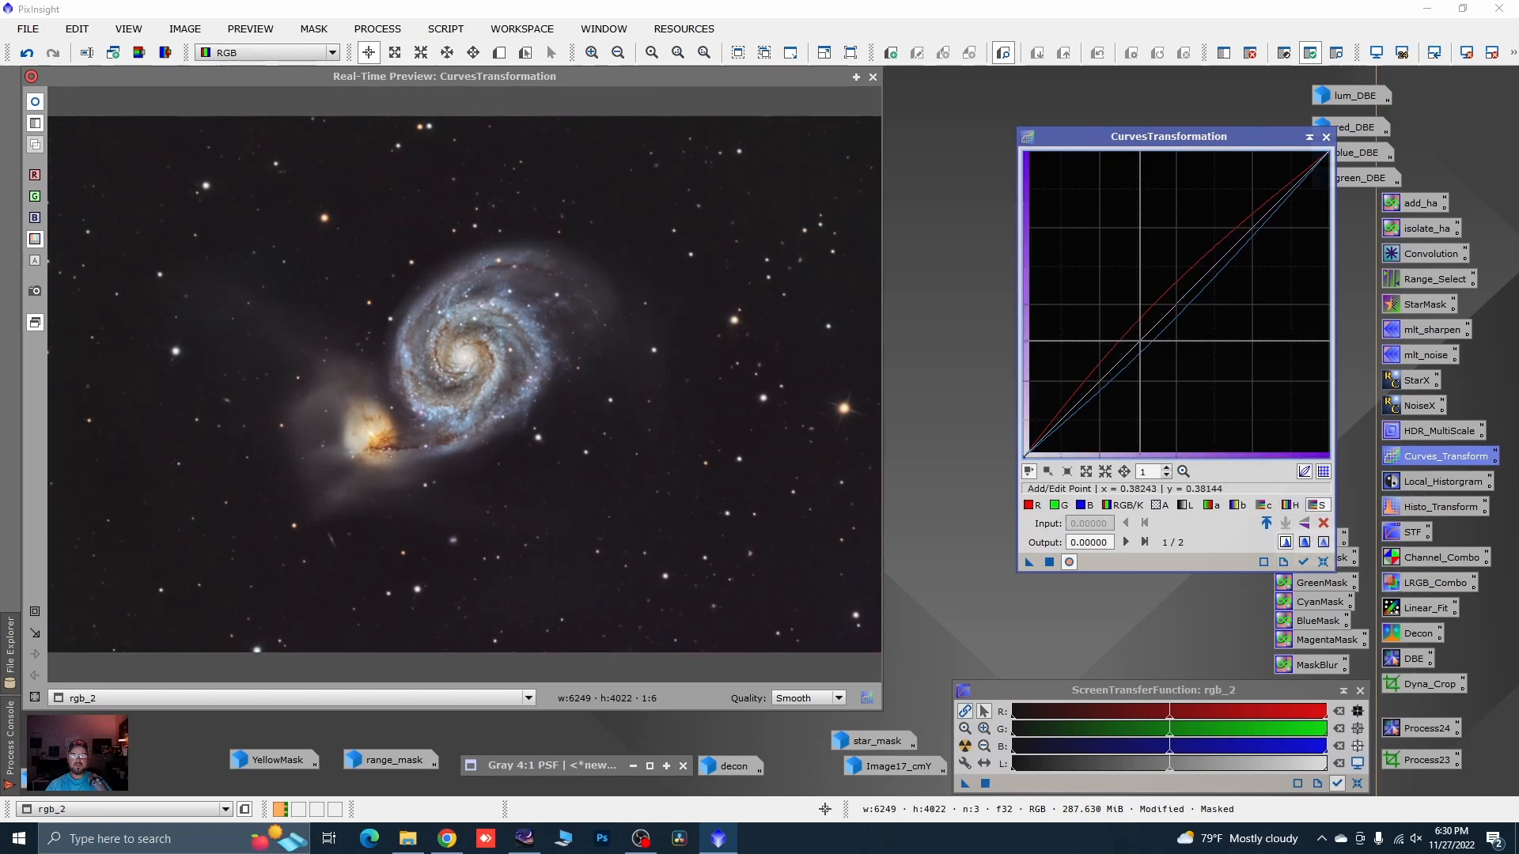
mouse_move(1140, 338)
mouse_down()
mouse_move(1123, 309)
mouse_move(1129, 339)
mouse_move(1129, 326)
mouse_up()
click(1264, 505)
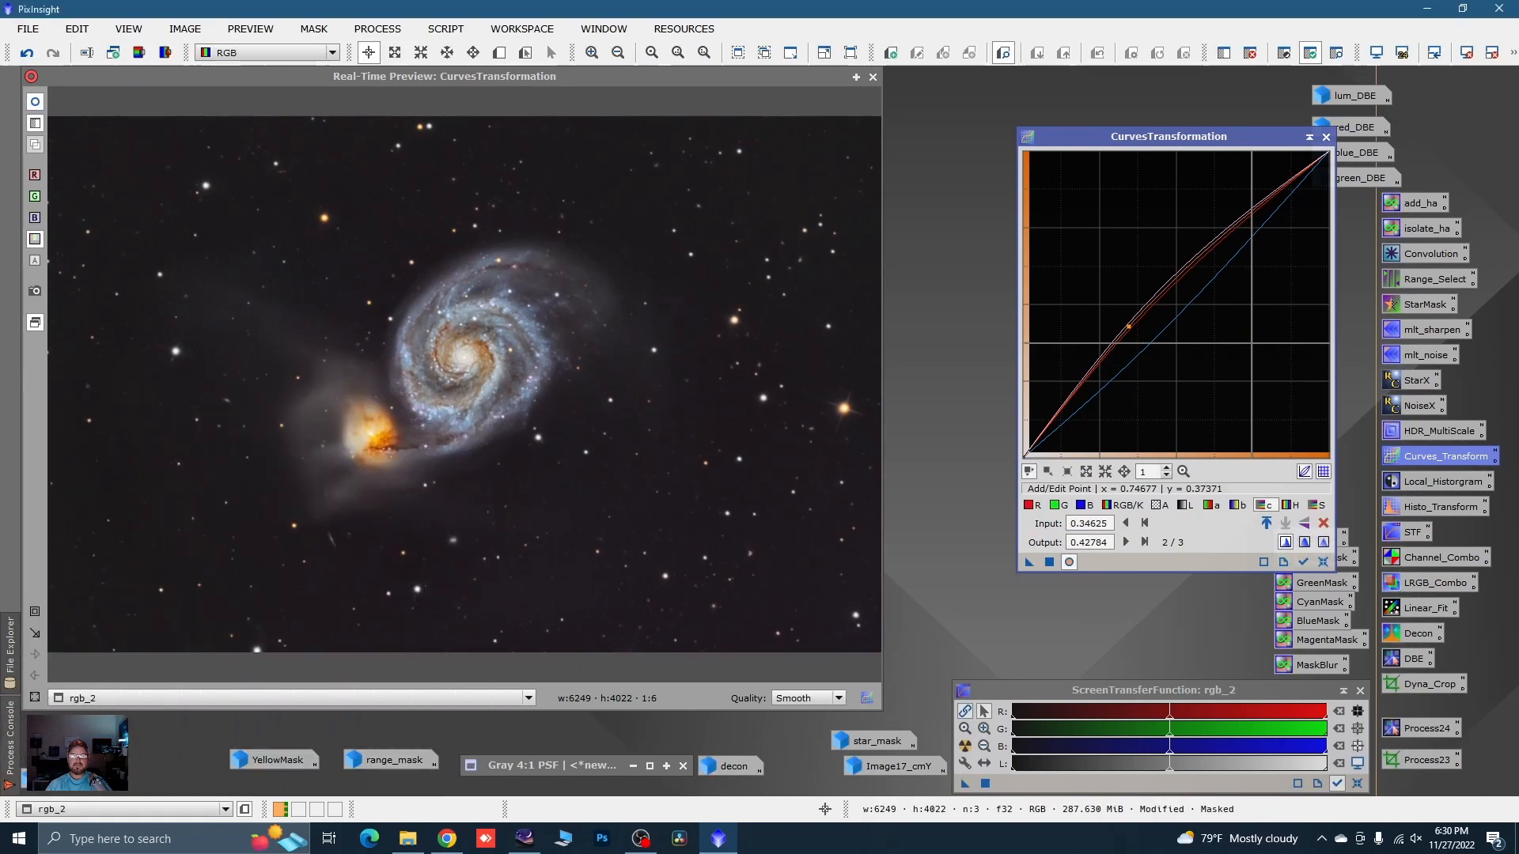
- Apply the curves to the masked rgb_2 image, reset the curves, and close CurvesTransformation and its preview
click(1321, 563)
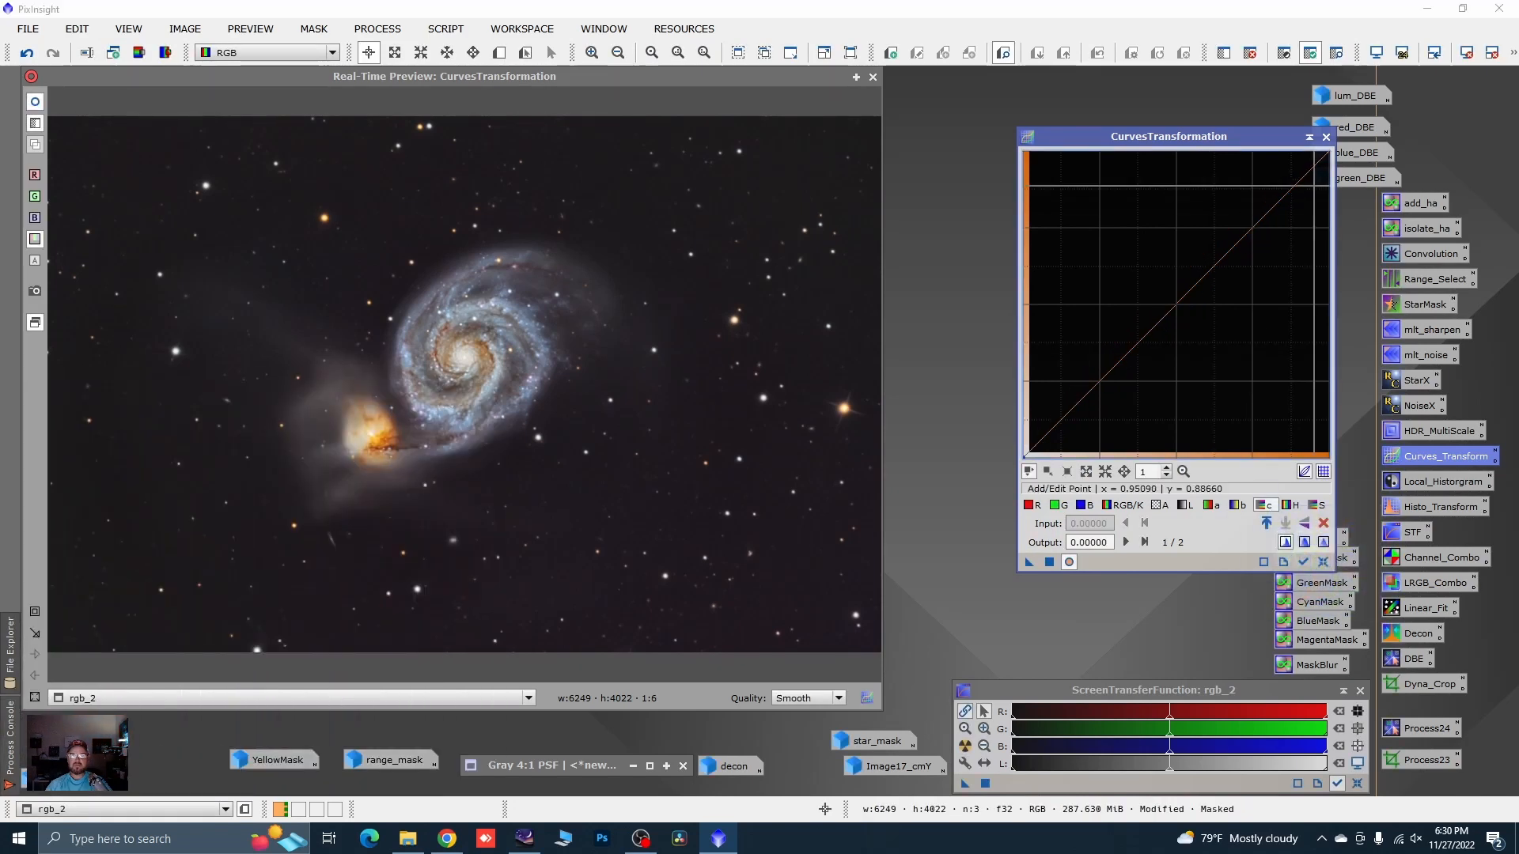
click(1326, 137)
click(874, 78)
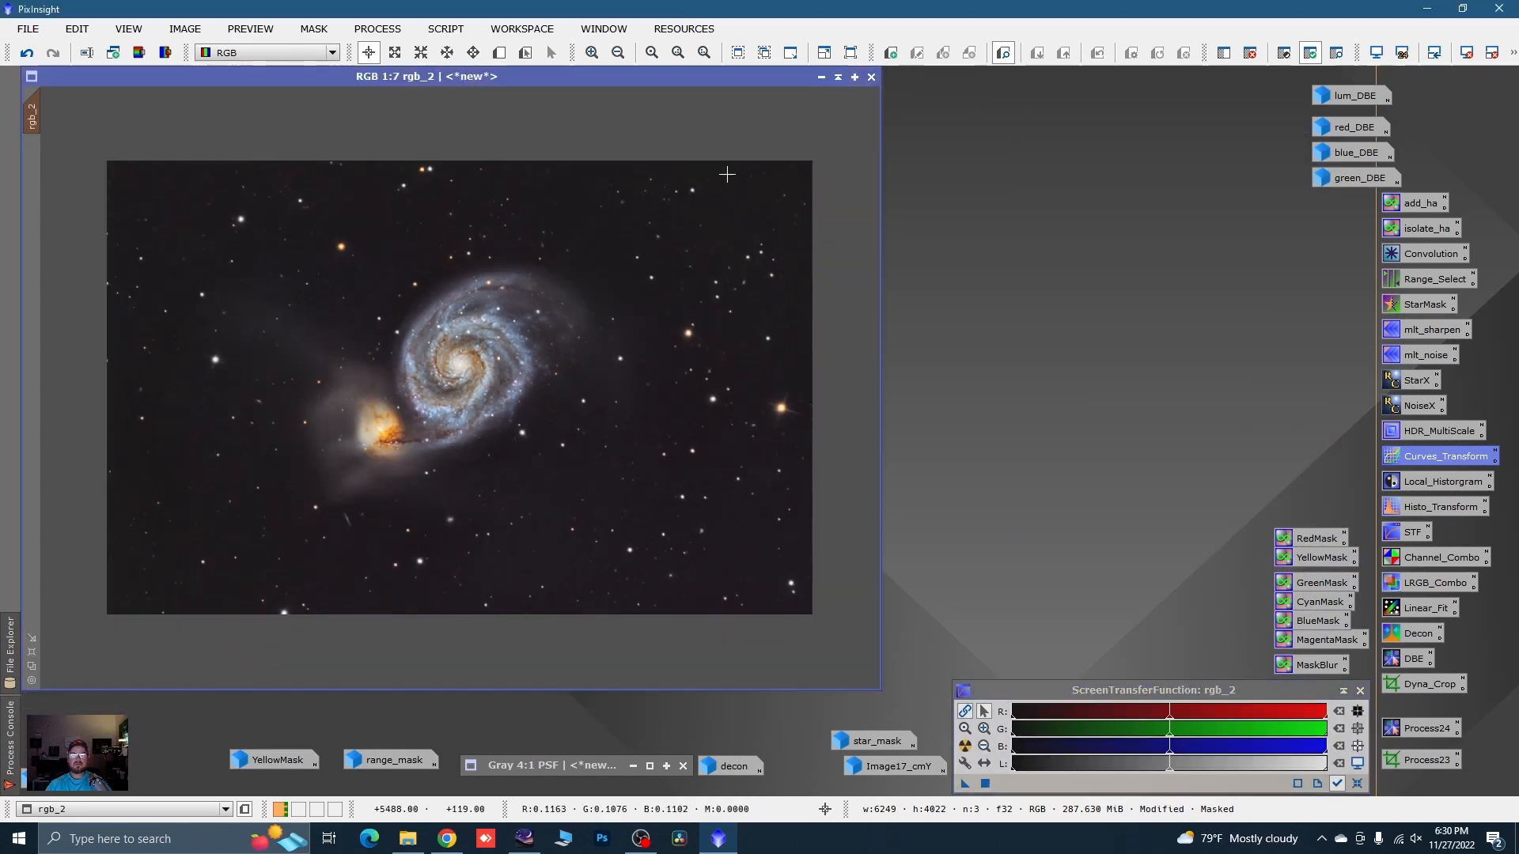
- Remove the yellow mask from rgb_2
right_click(358, 320)
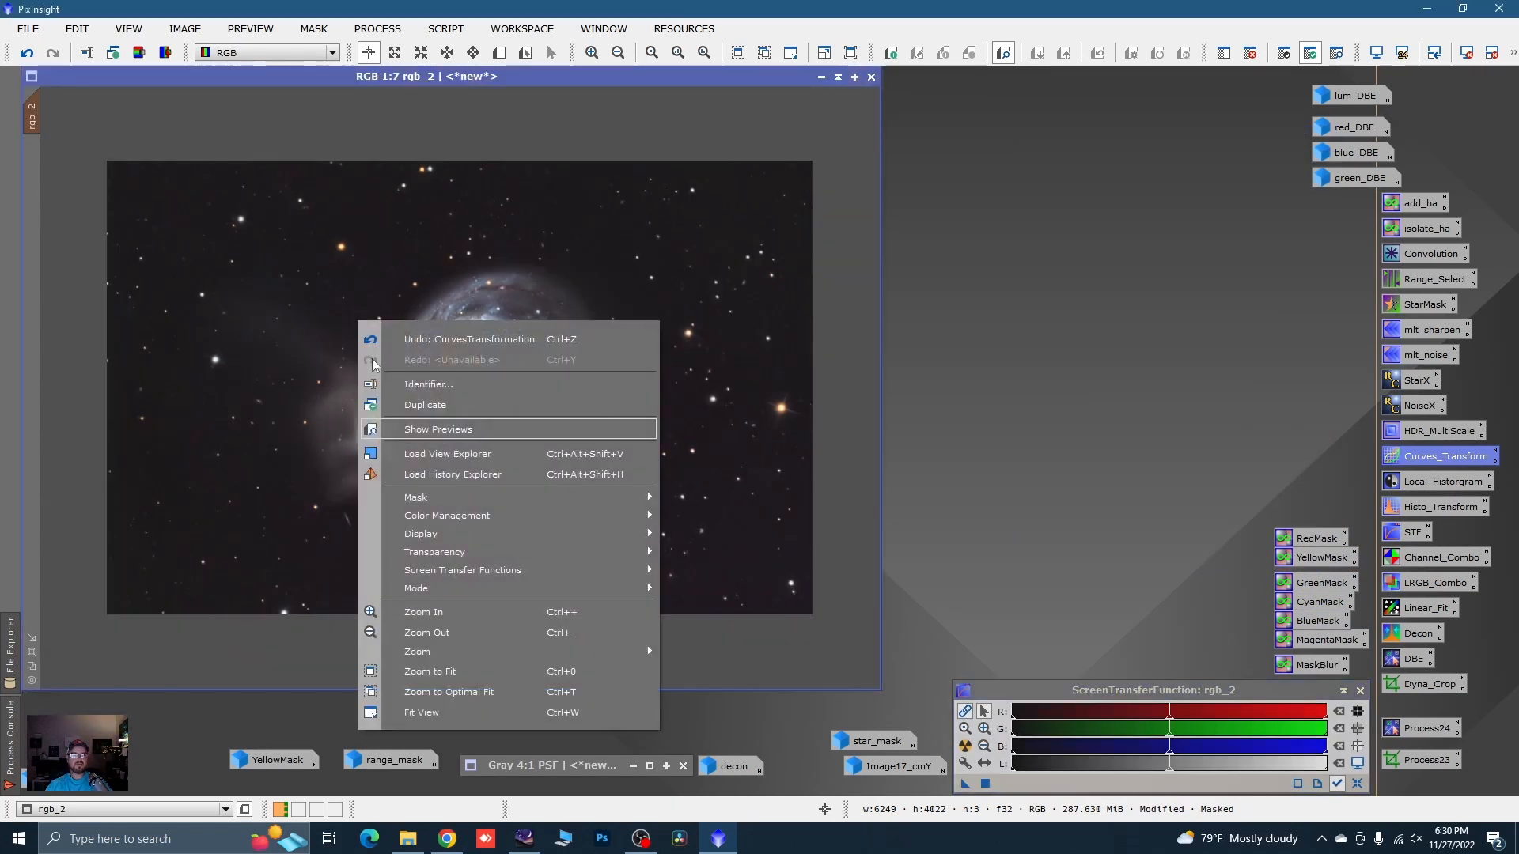
mouse_move(573, 498)
click(733, 520)
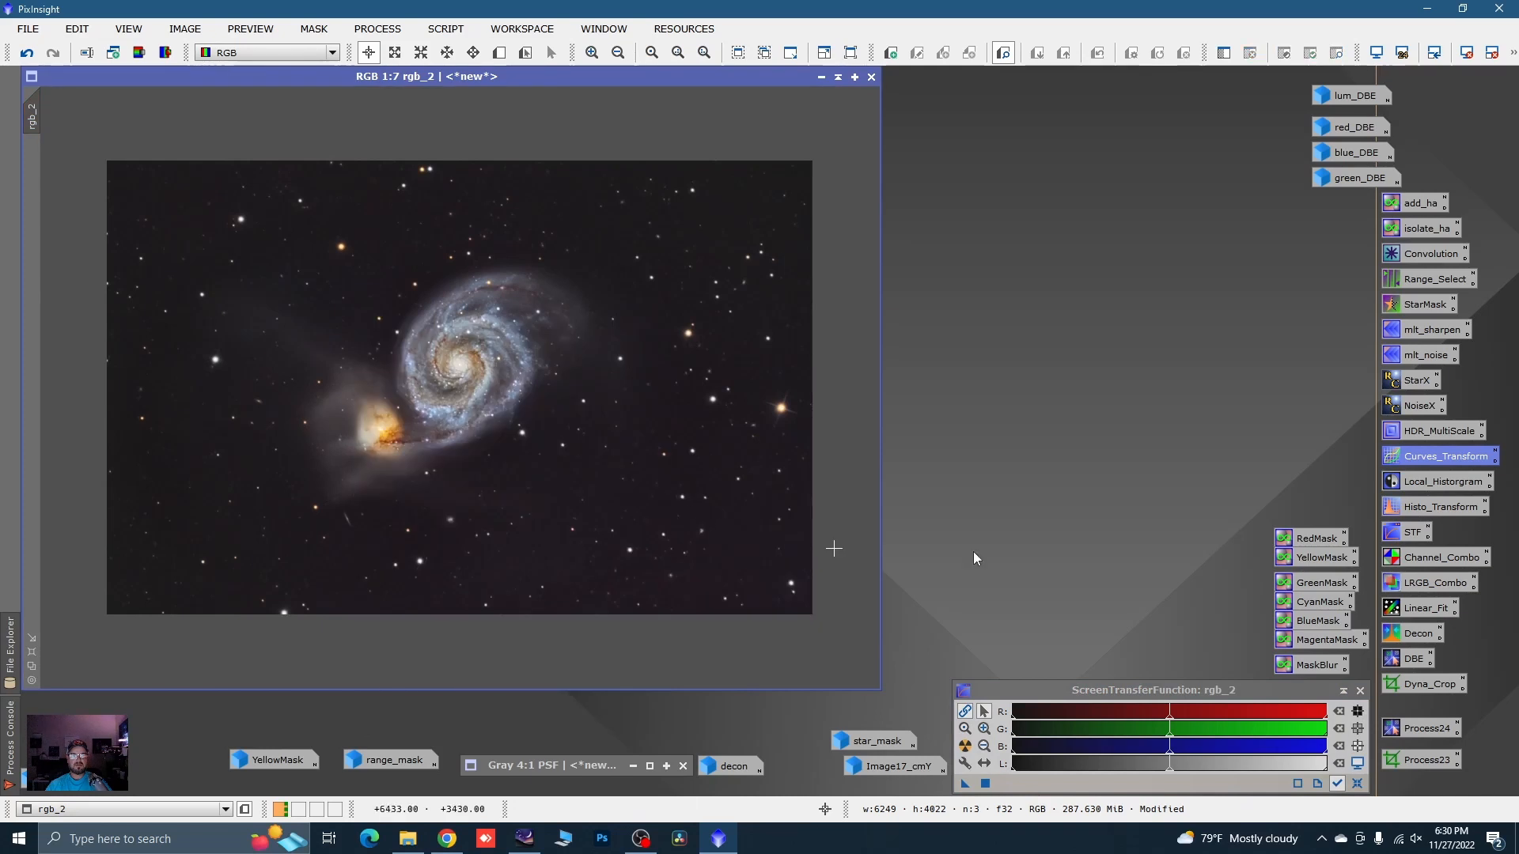
- Generate a blue colour mask from rgb_2 and discard it
drag(1305, 619, 688, 459)
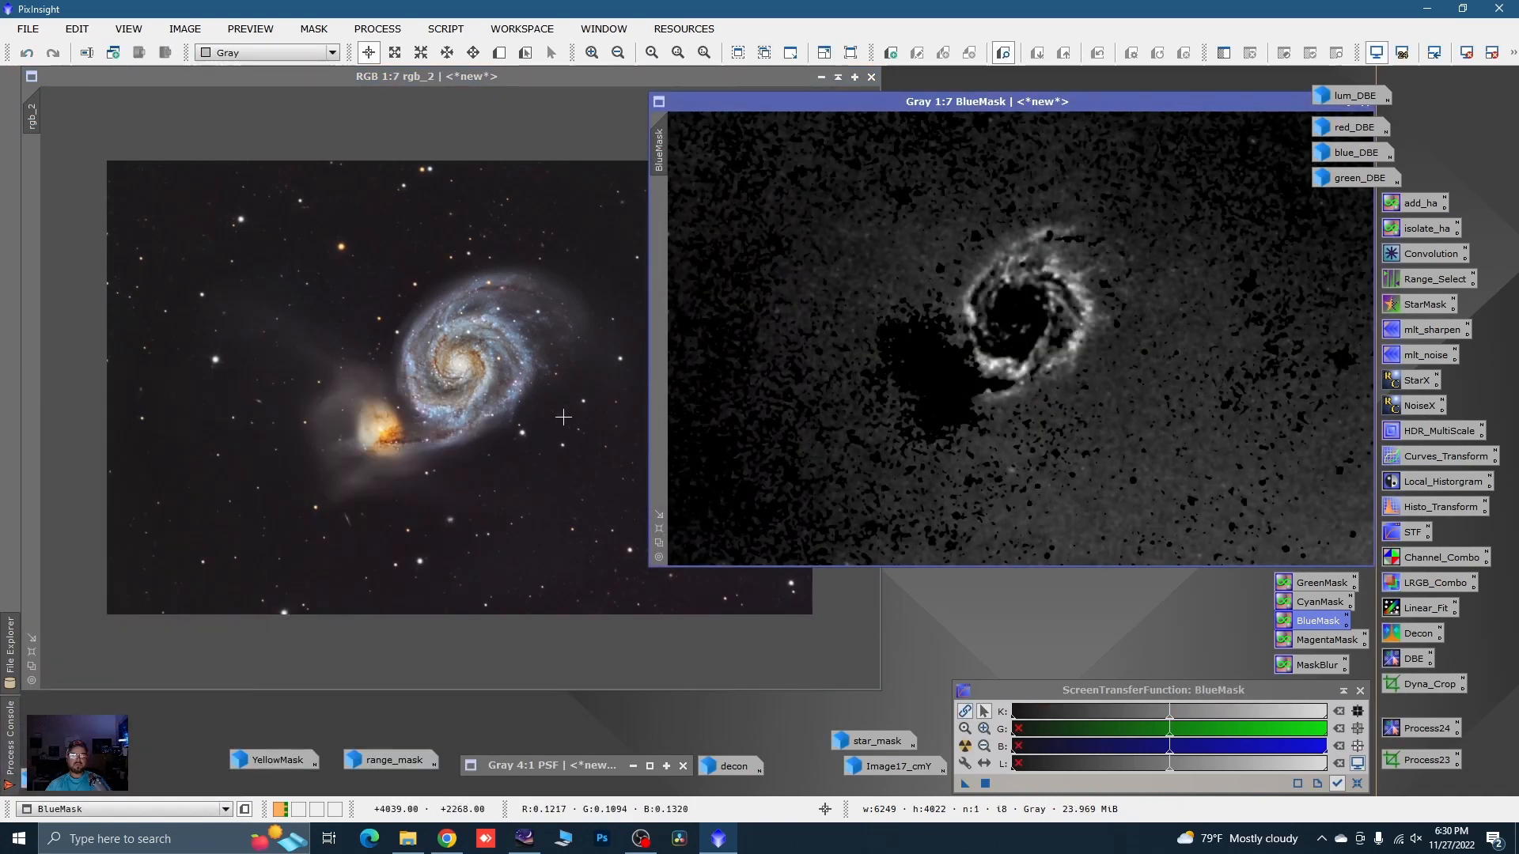
drag(1022, 107, 764, 110)
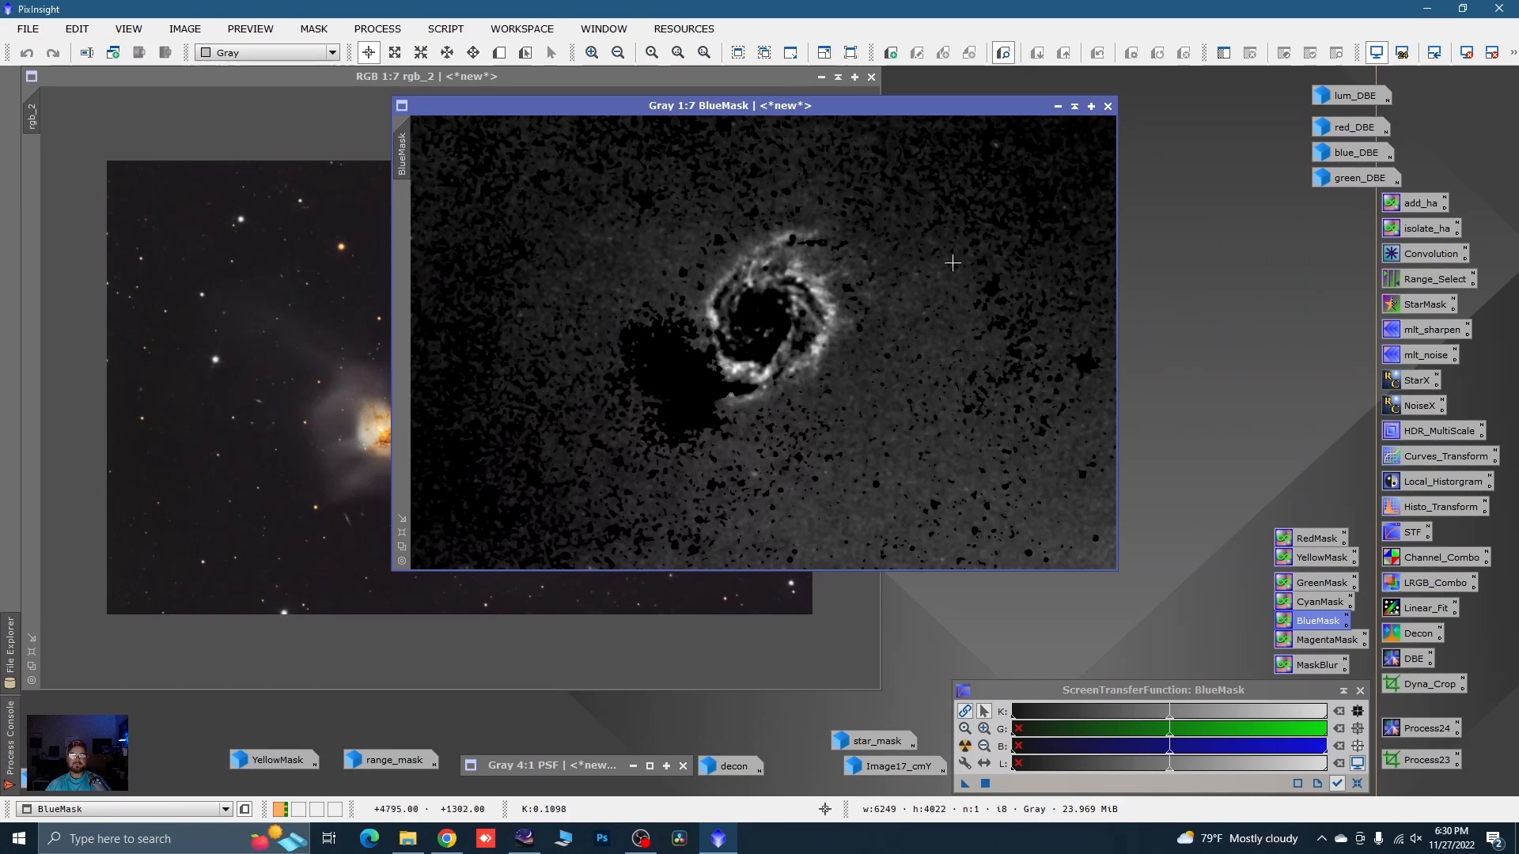
click(1106, 106)
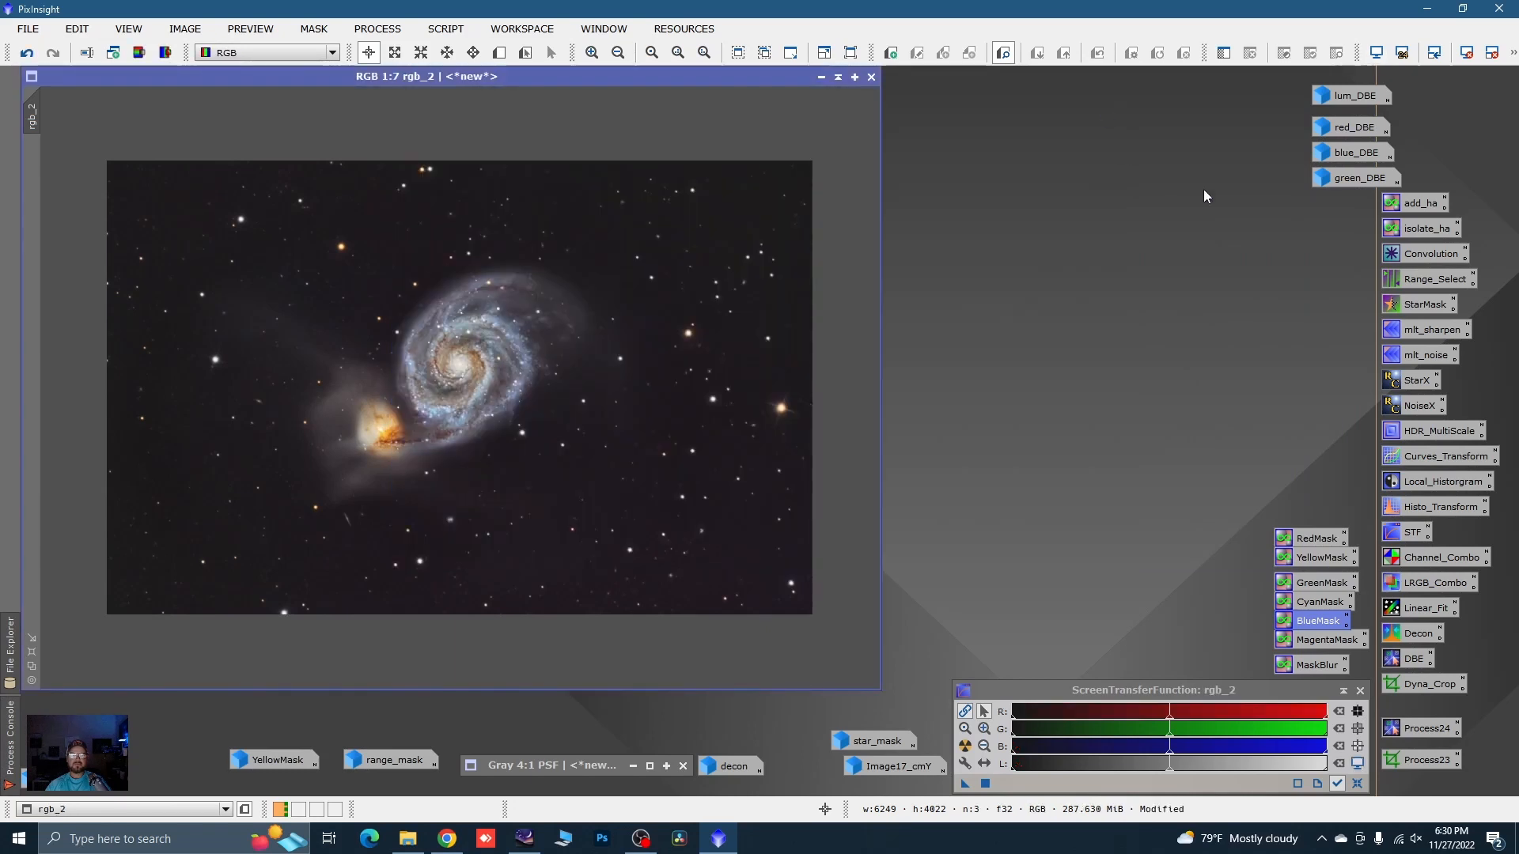
- Extract the lightness component of rgb_2 as a separate image and discard it
click(138, 53)
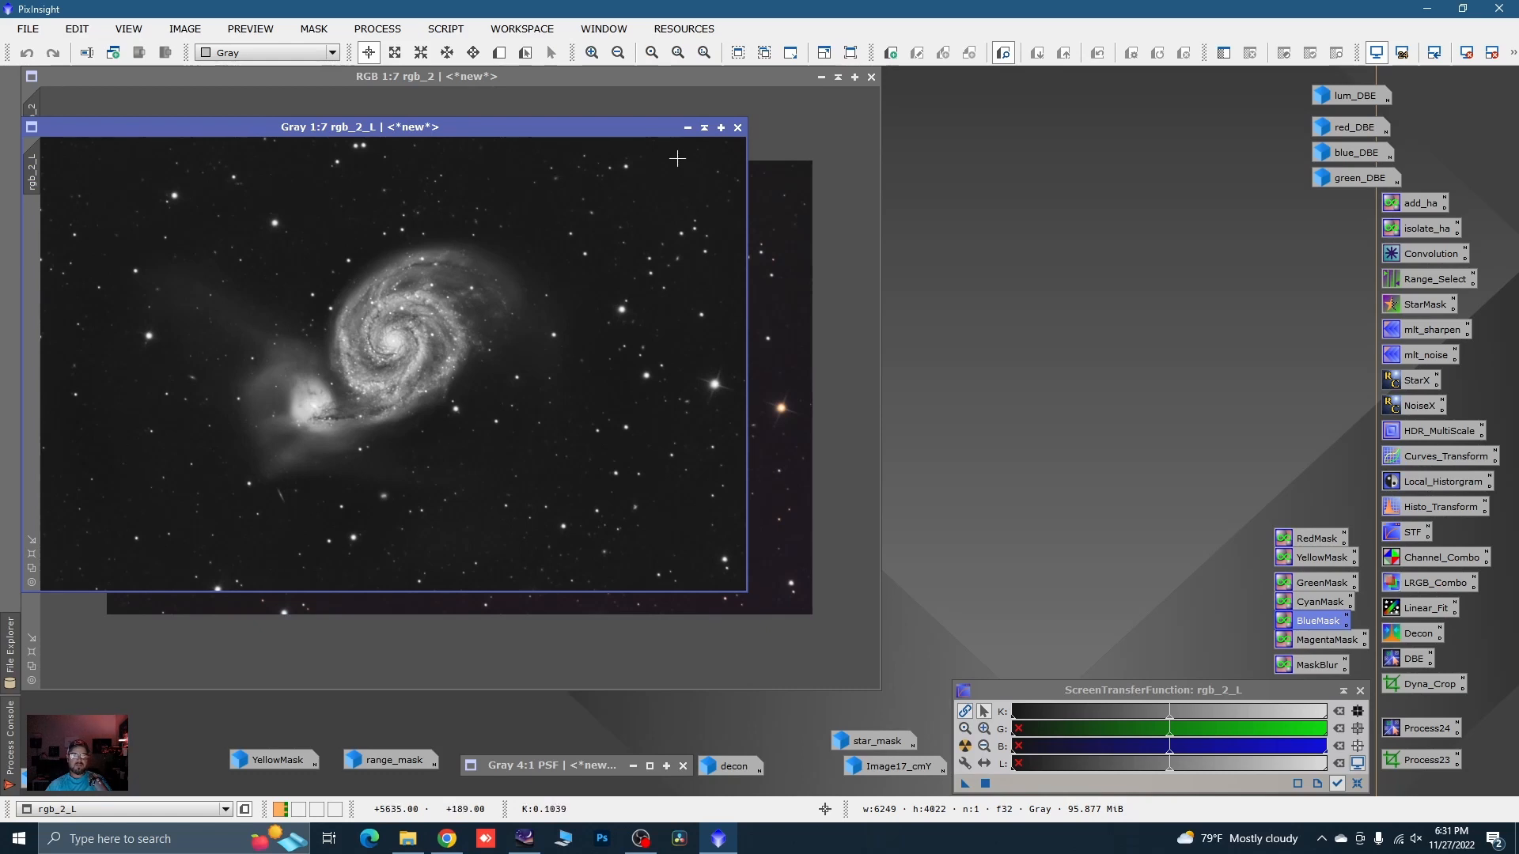
drag(633, 127, 671, 127)
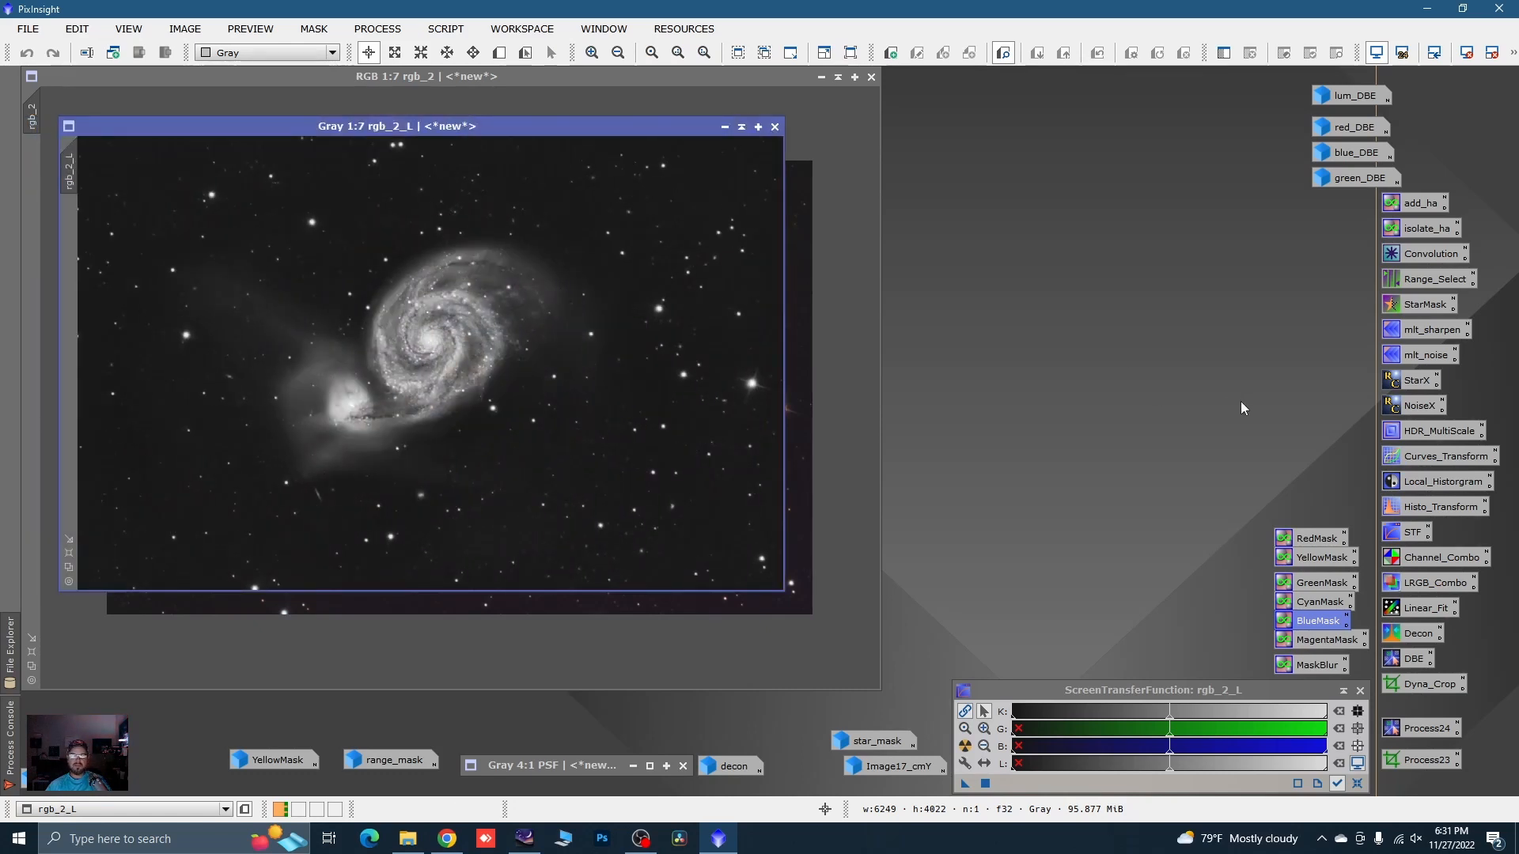
mouse_move(268, 126)
mouse_down()
mouse_move(470, 131)
mouse_move(291, 124)
mouse_up()
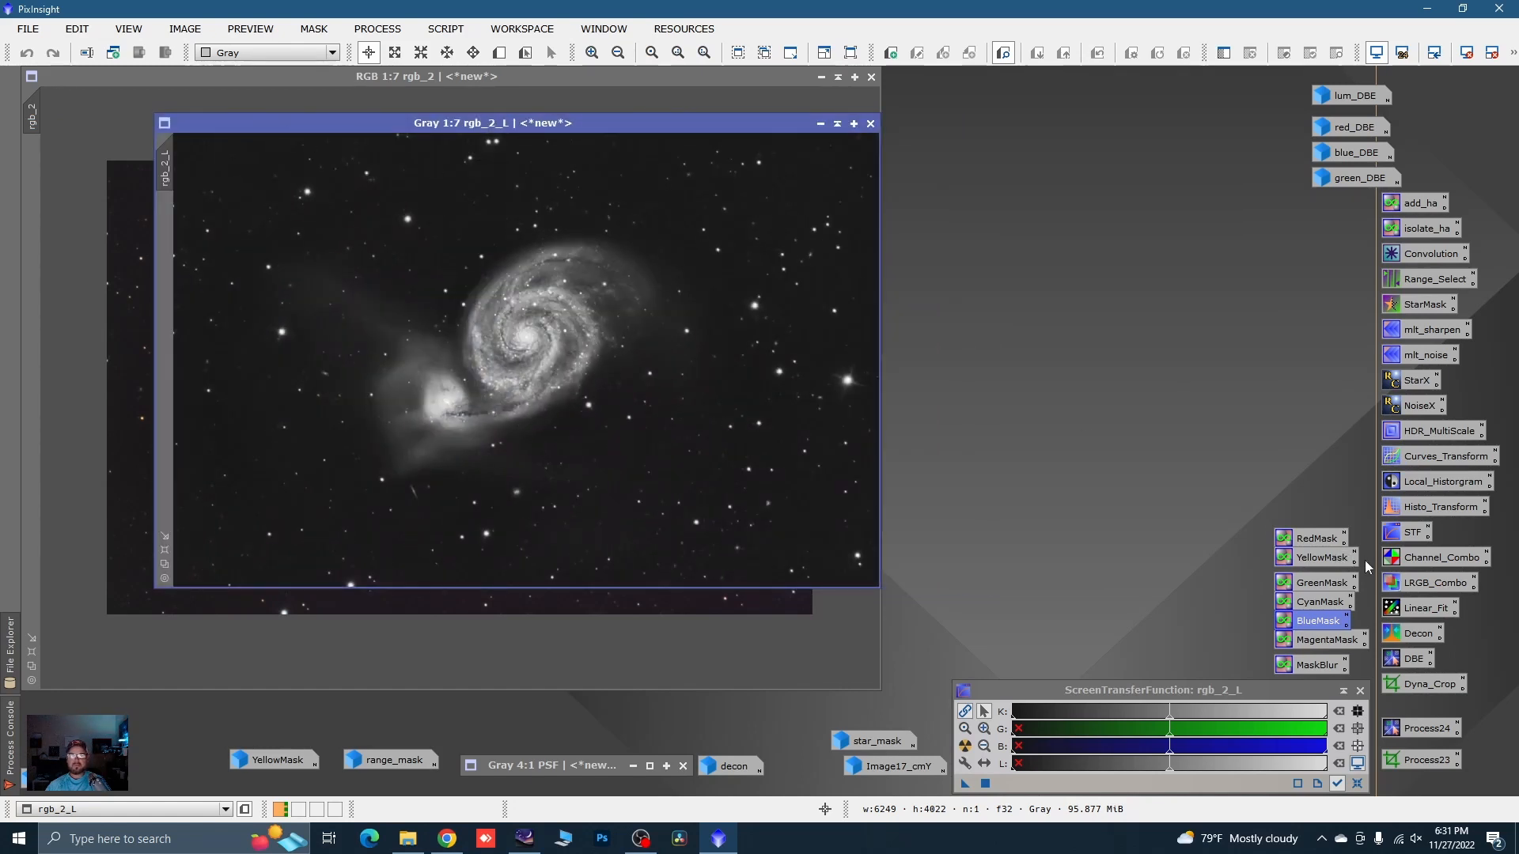
click(871, 124)
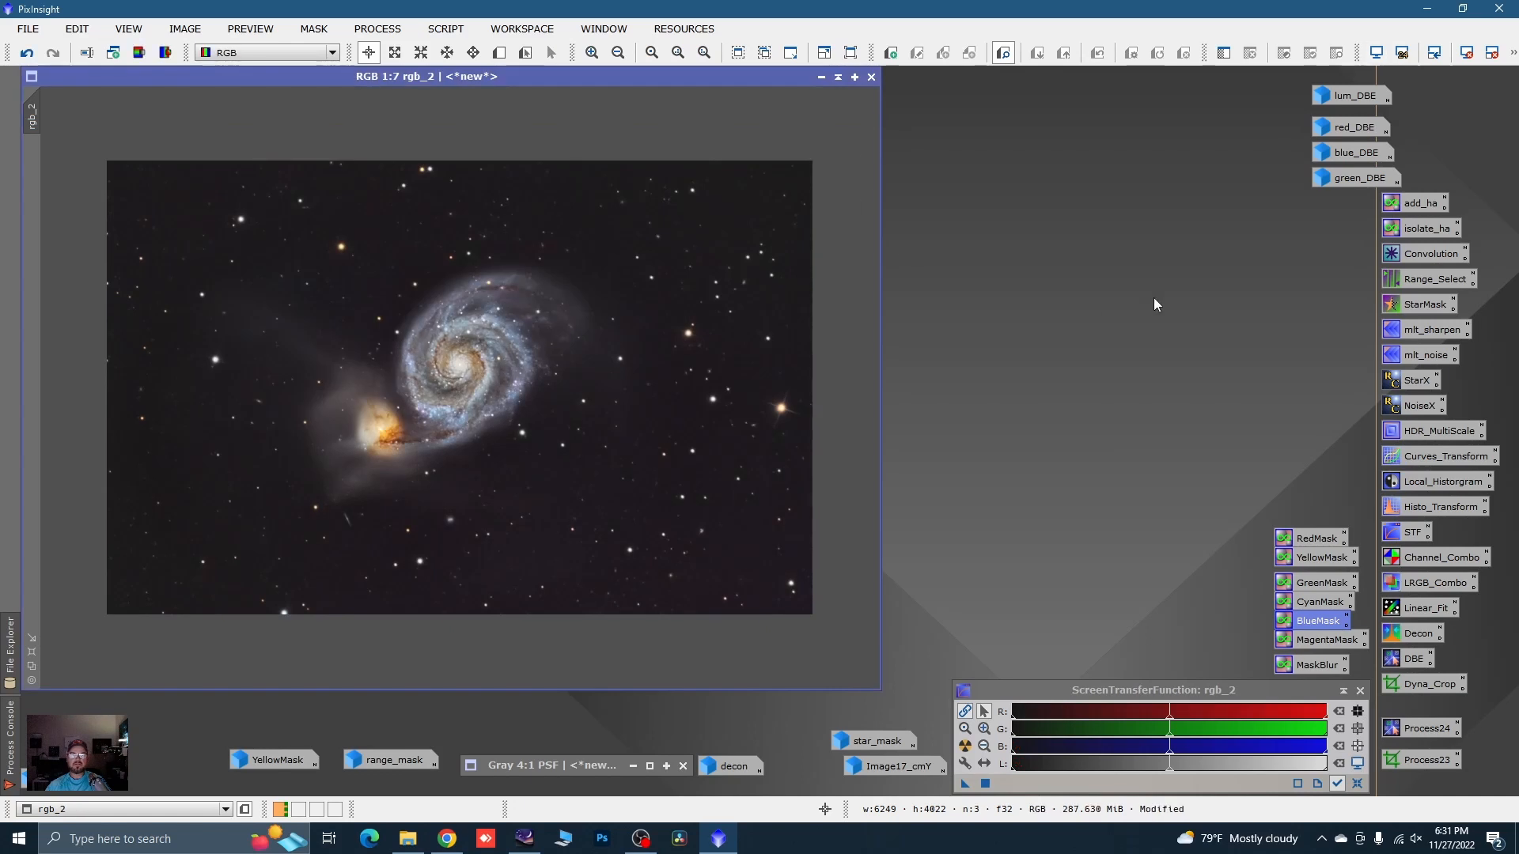
- Create a range mask from rgb_2 with RangeSelection at default settings except lower limit 0.14 and smoothness 74.5, using the real-time preview
double_click(1413, 279)
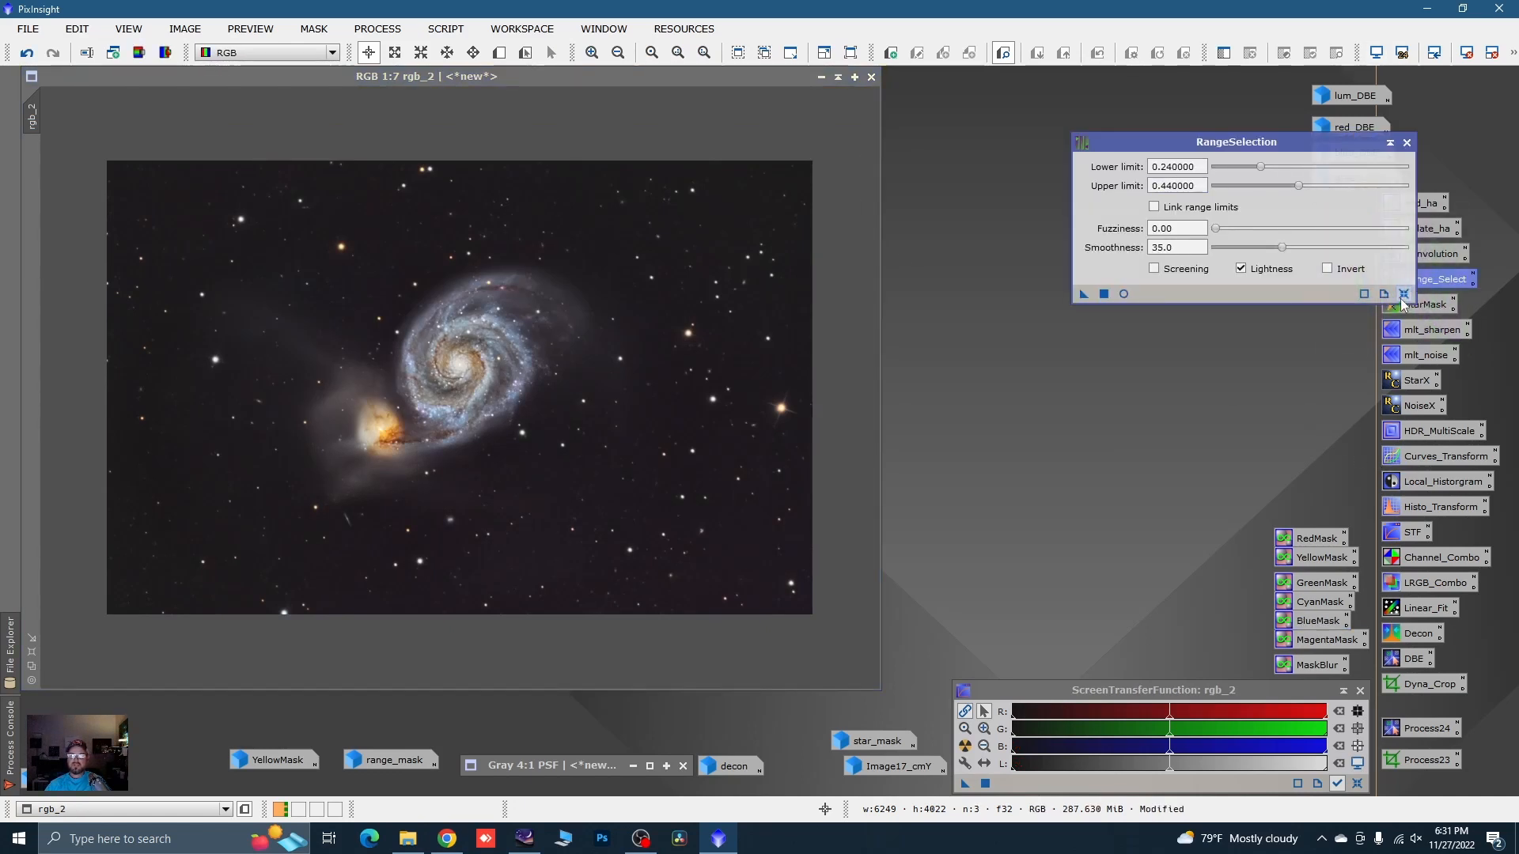
click(1403, 294)
click(1124, 295)
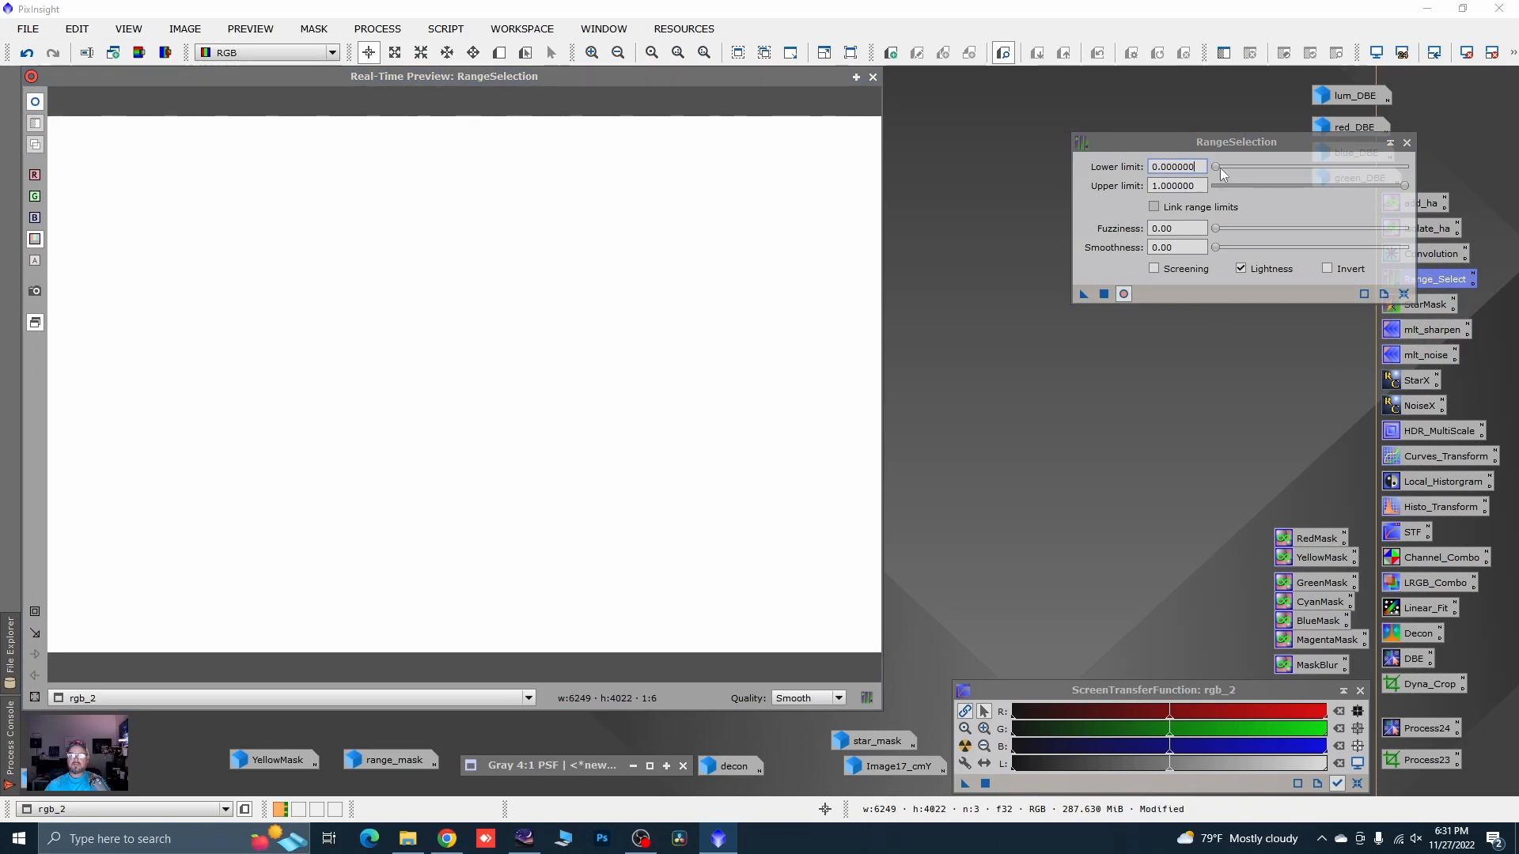
drag(1219, 168, 1245, 170)
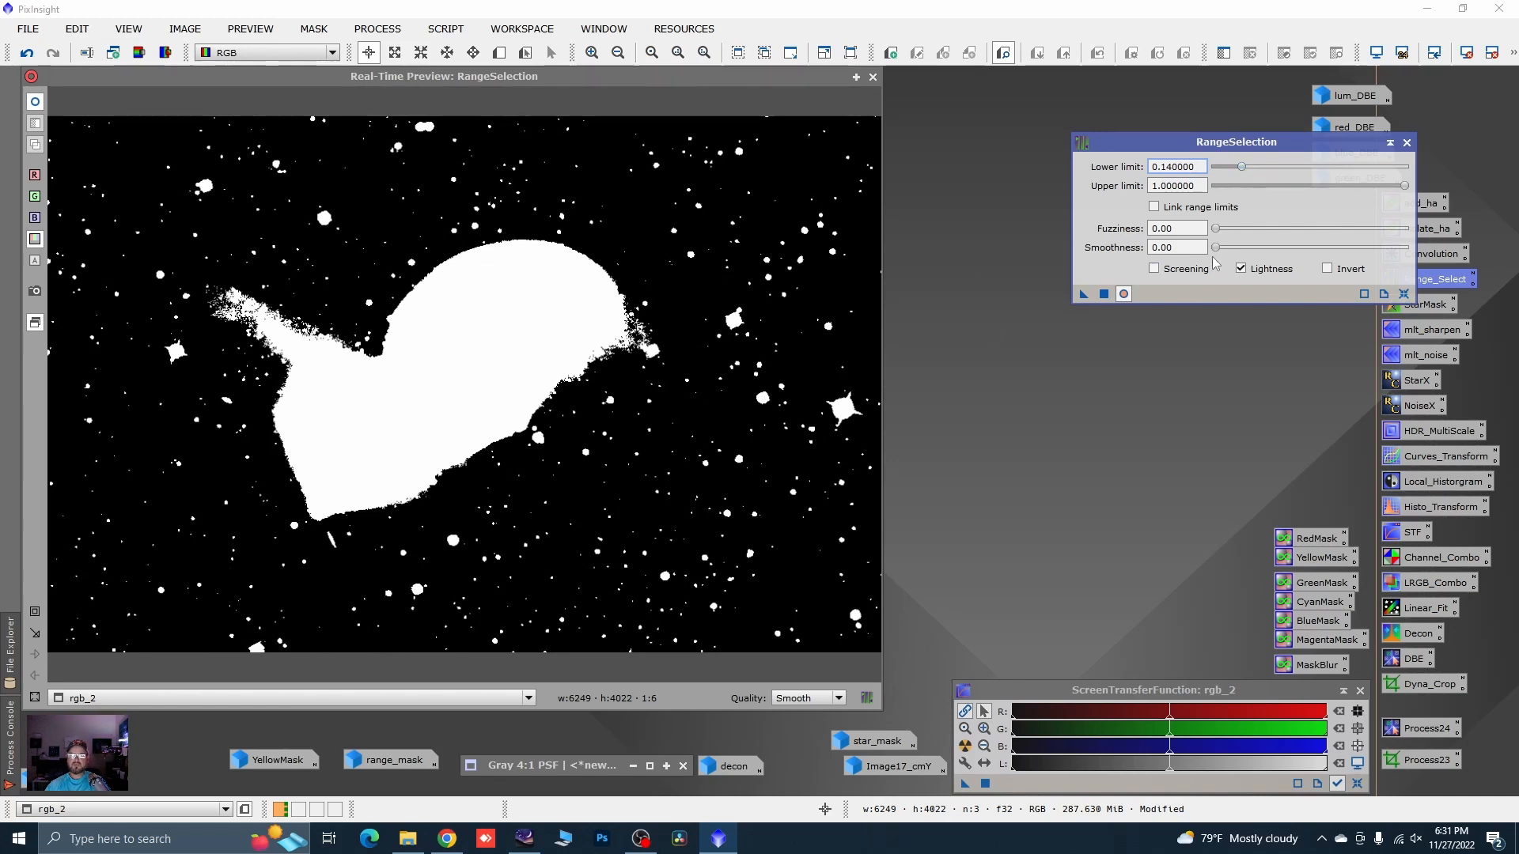
drag(1216, 247, 1361, 259)
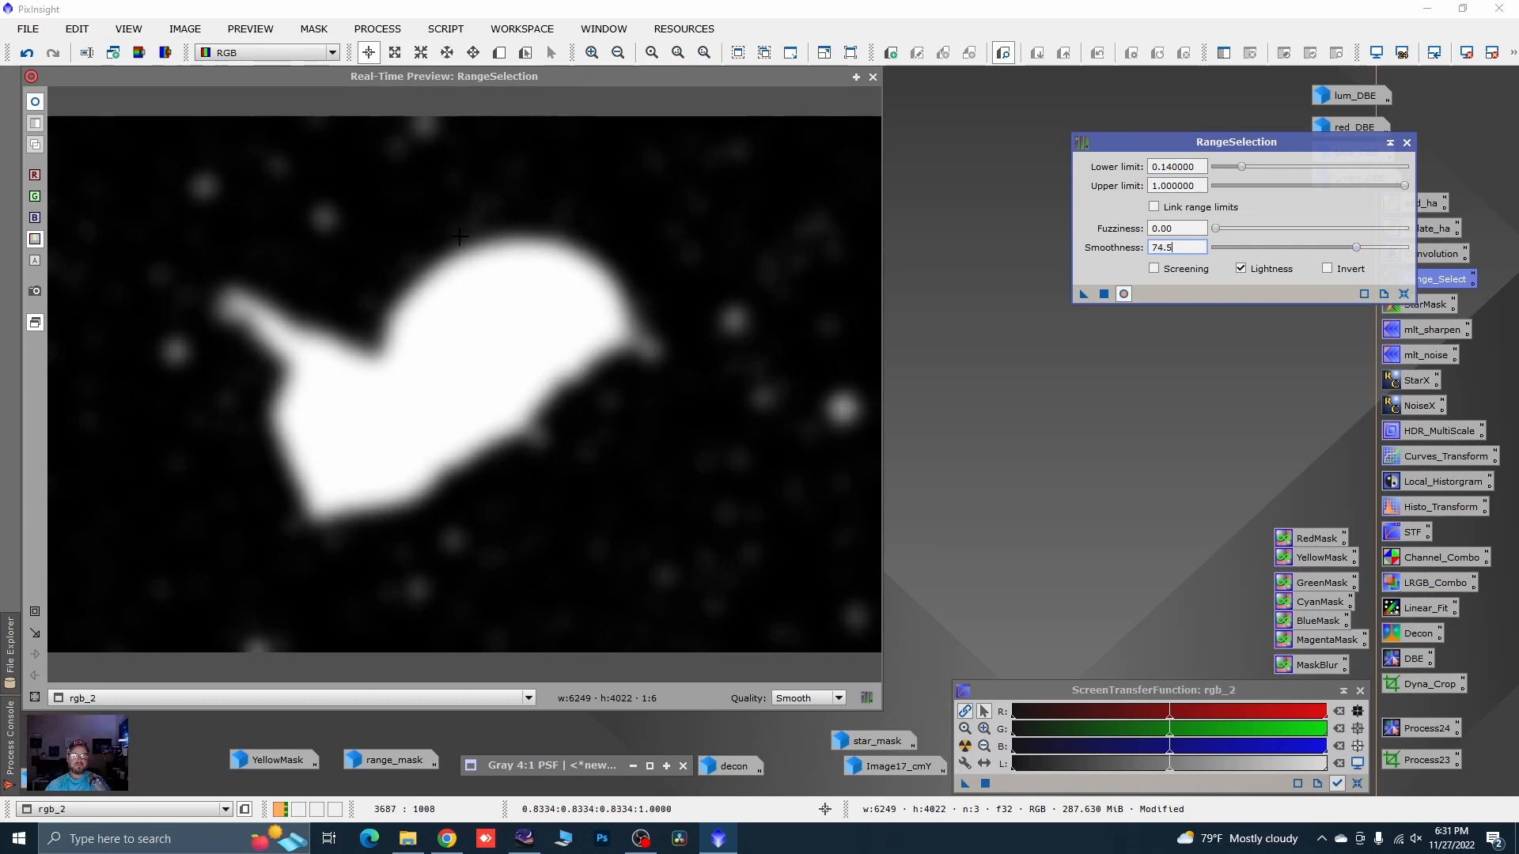
click(1104, 294)
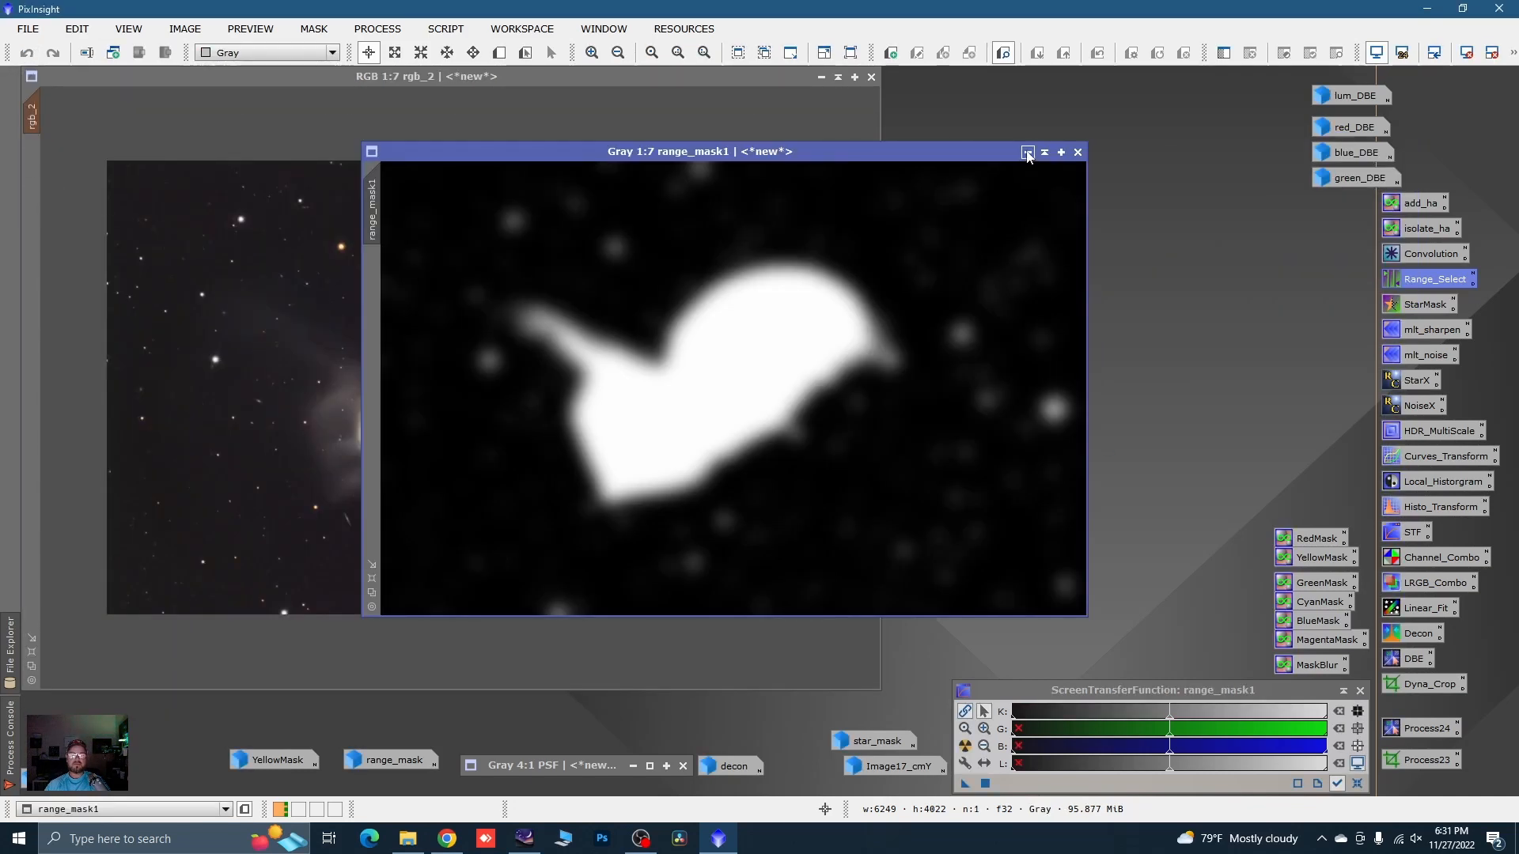
- Minimise range_mask1, use it as the mask of rgb_2, and invert the mask to protect the galaxies
click(1027, 152)
drag(778, 390, 758, 400)
drag(167, 749, 160, 759)
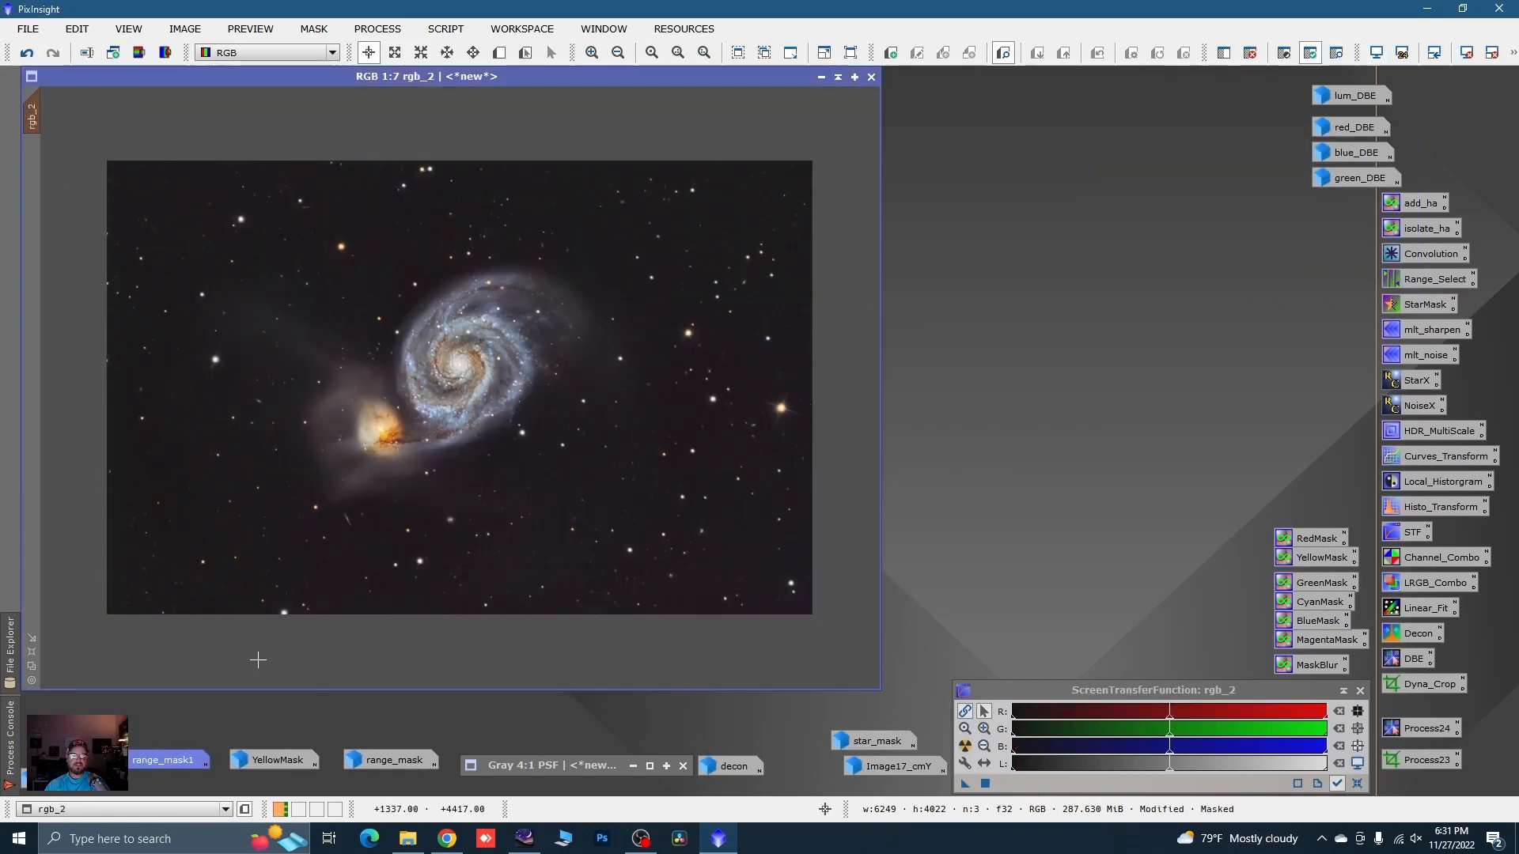
right_click(425, 569)
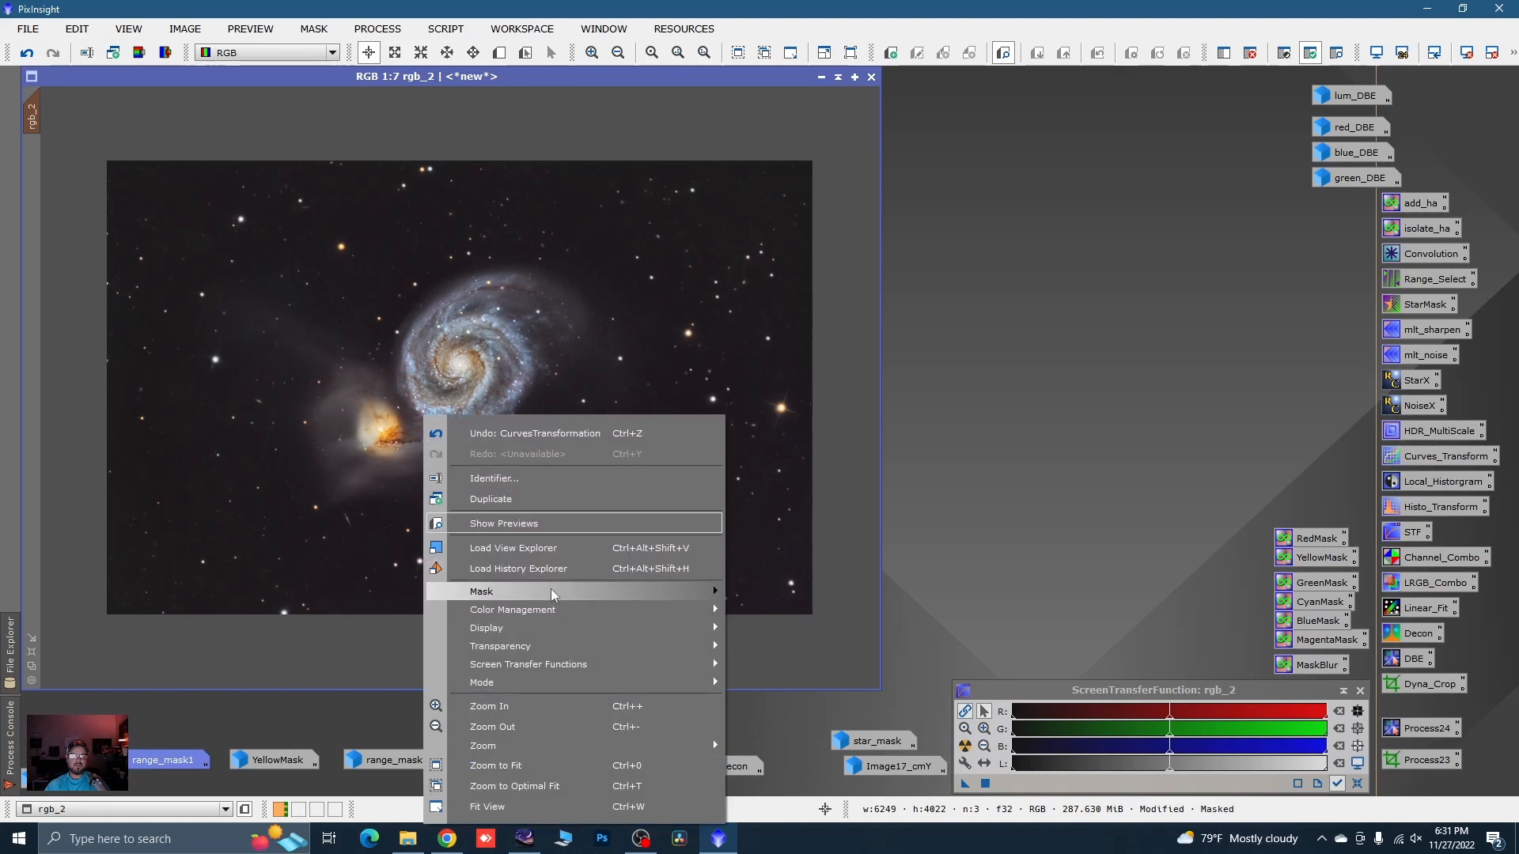
mouse_move(522, 591)
click(796, 637)
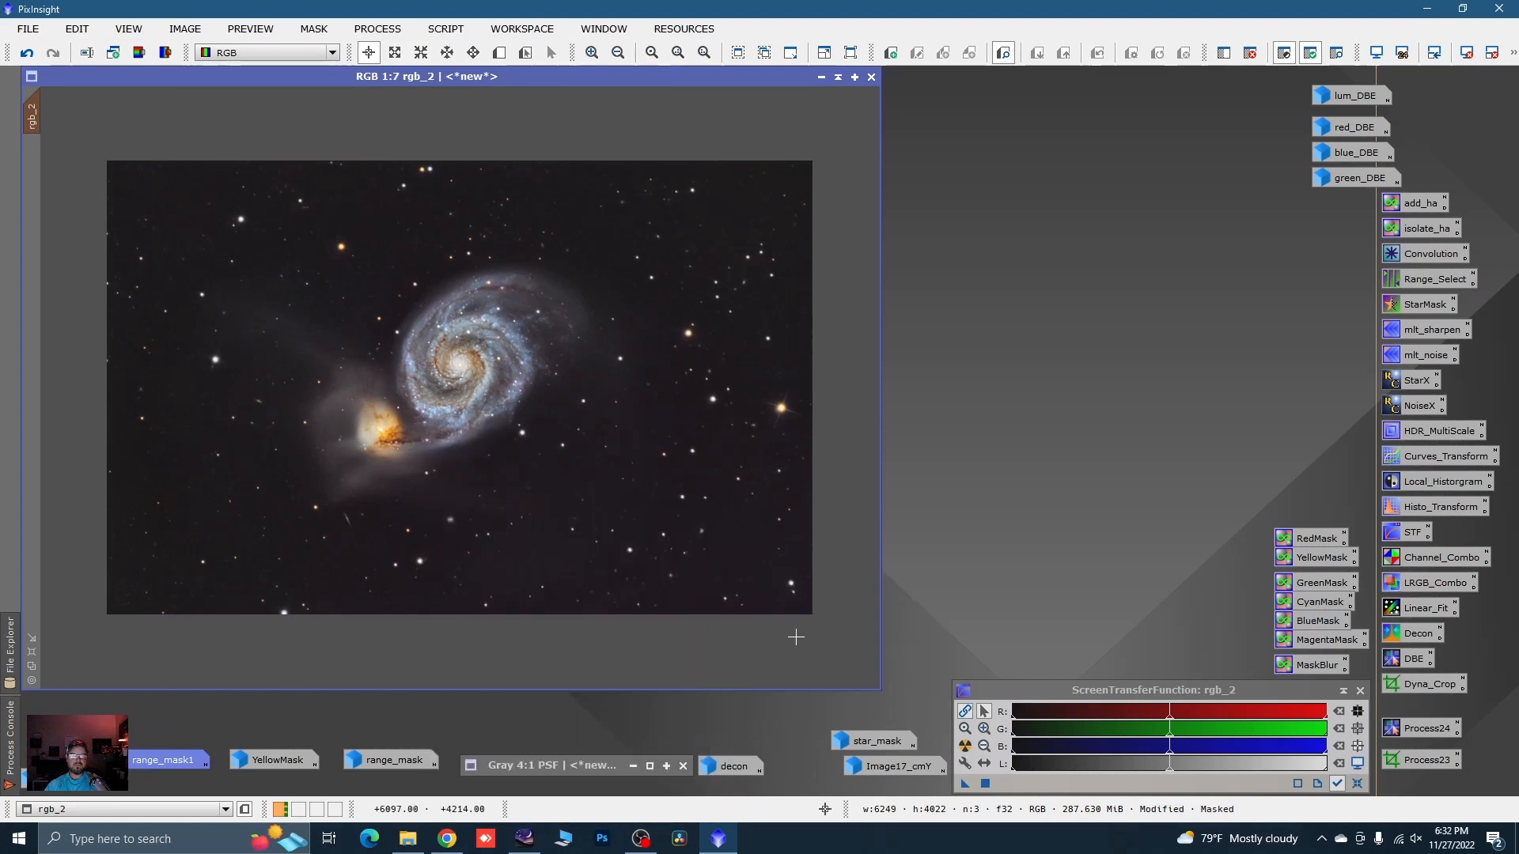
- Show the mask overlay on rgb_2 to check which areas are protected, and hide it again
right_click(472, 351)
mouse_move(601, 528)
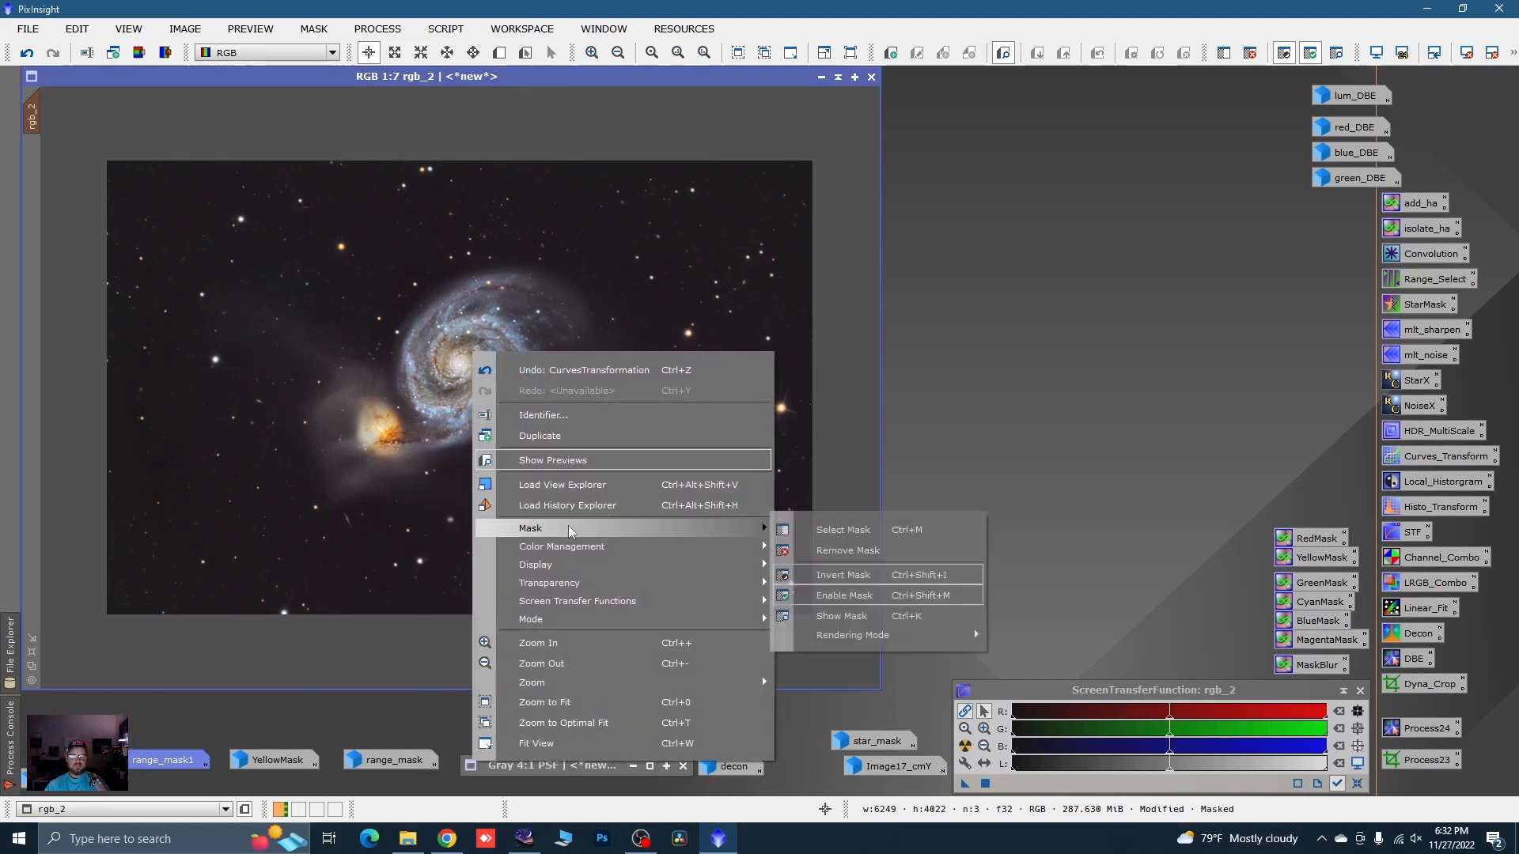
click(840, 617)
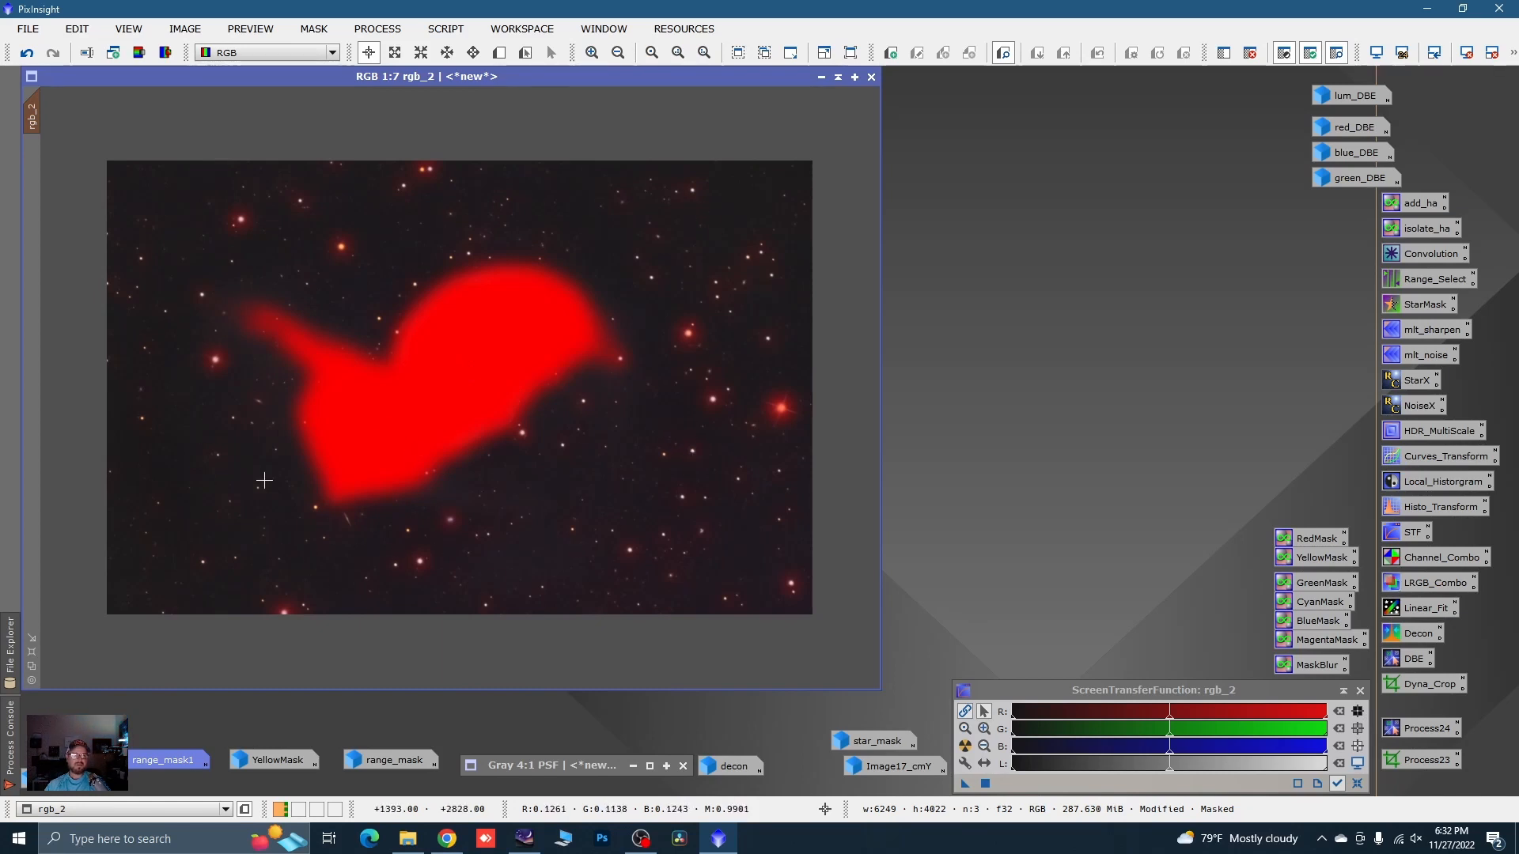
right_click(490, 349)
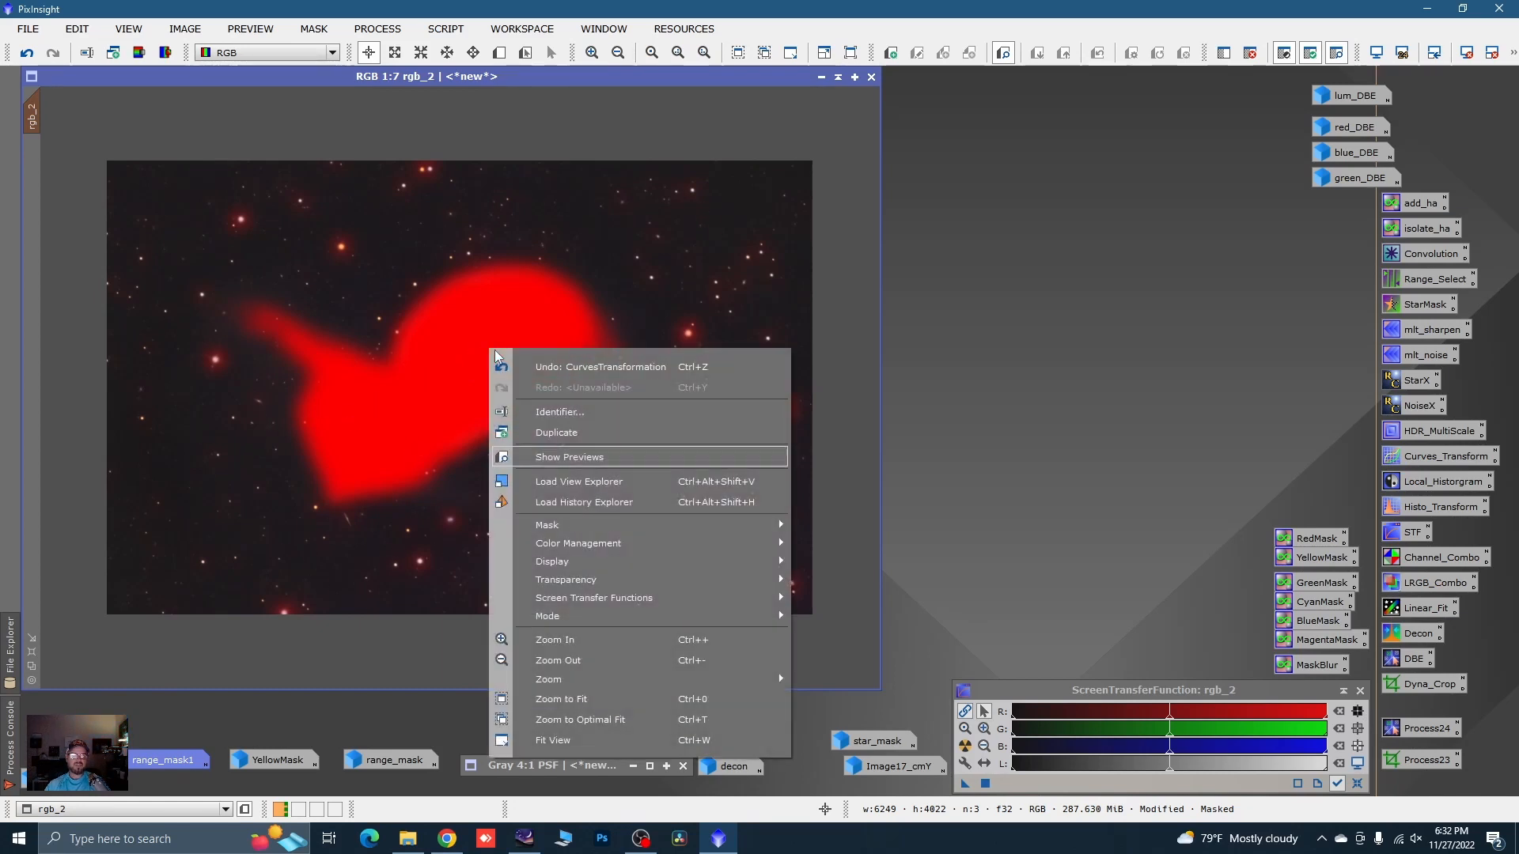
mouse_move(590, 535)
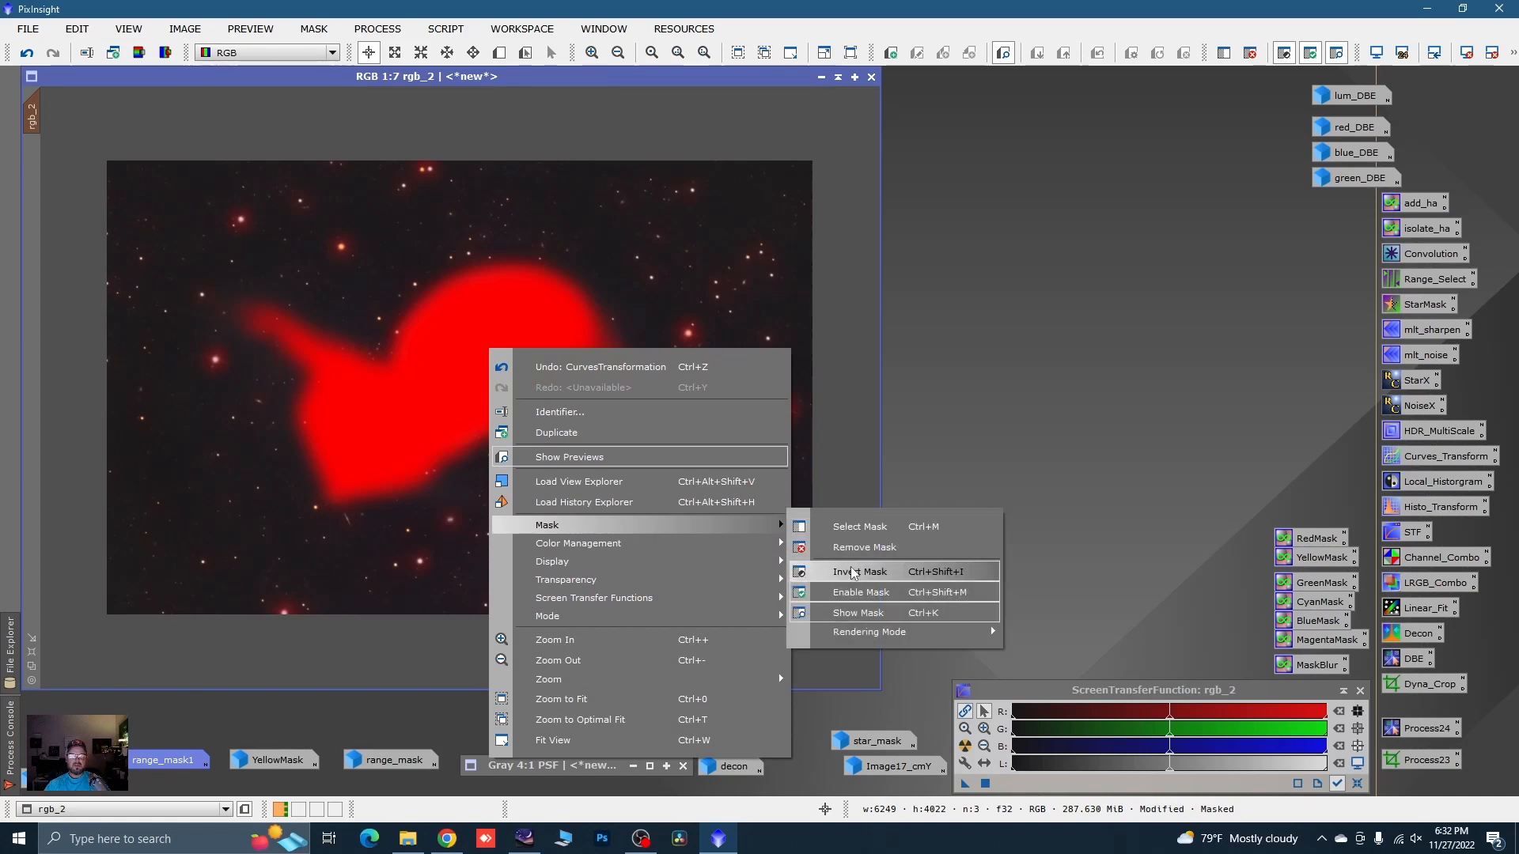
click(843, 612)
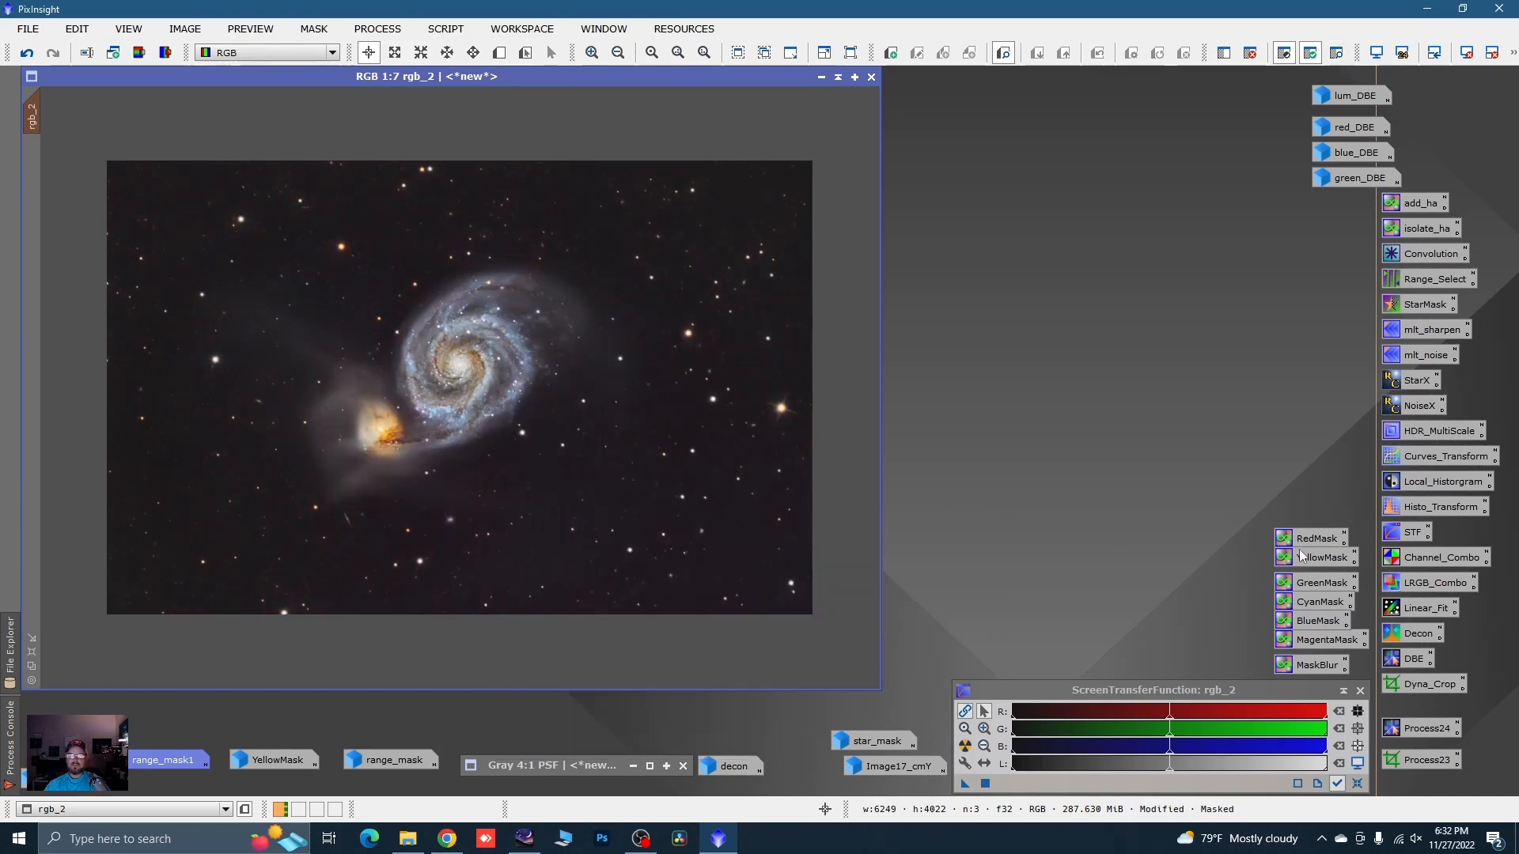
- Open CurvesTransformation with a real-time preview and lower the blue curve to 0.25258 at input 0.26873
double_click(1413, 459)
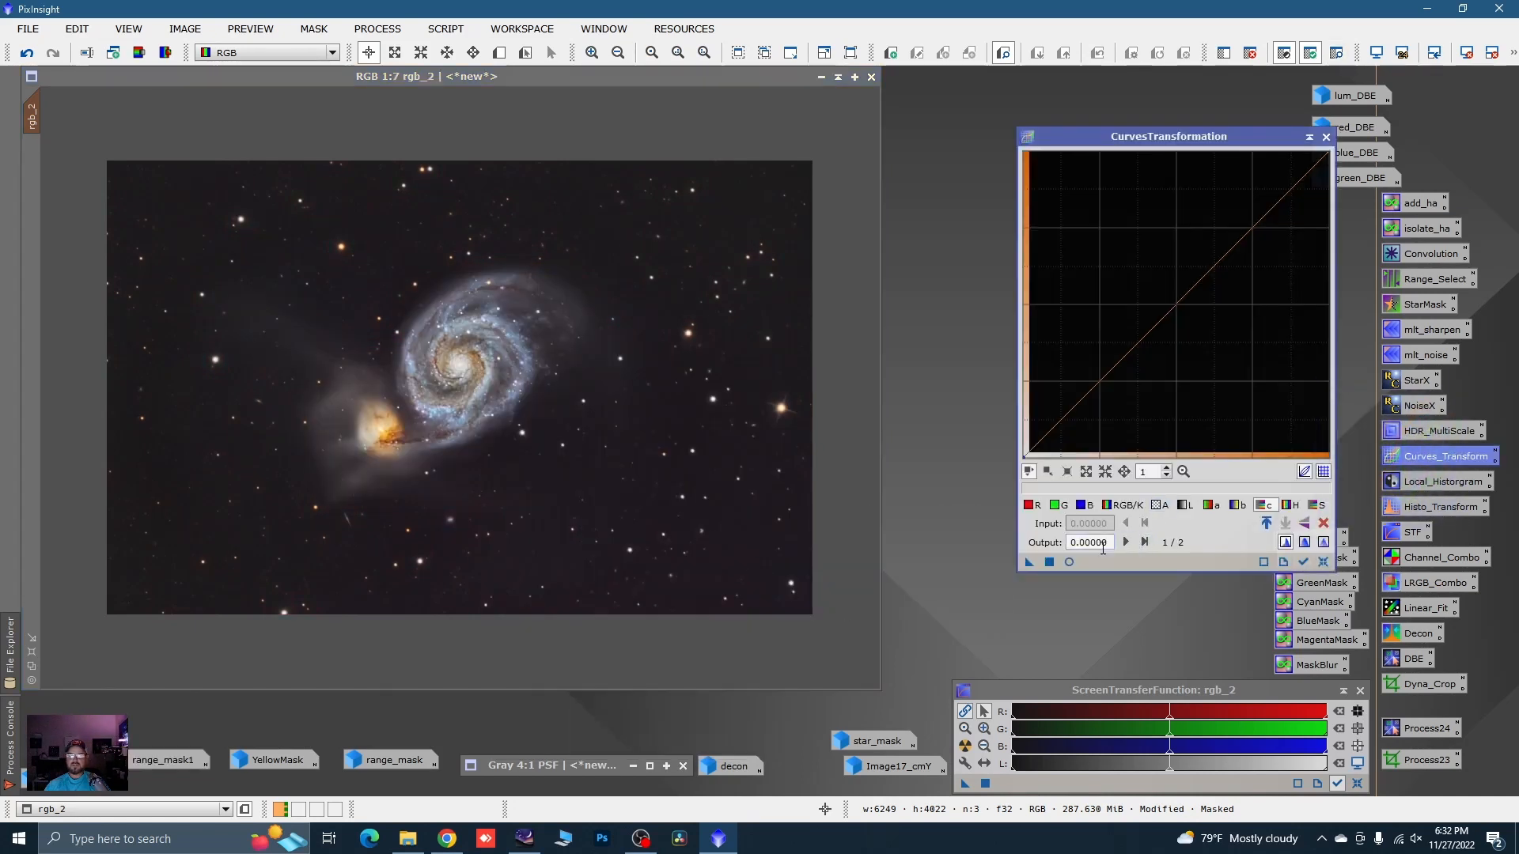
click(1071, 562)
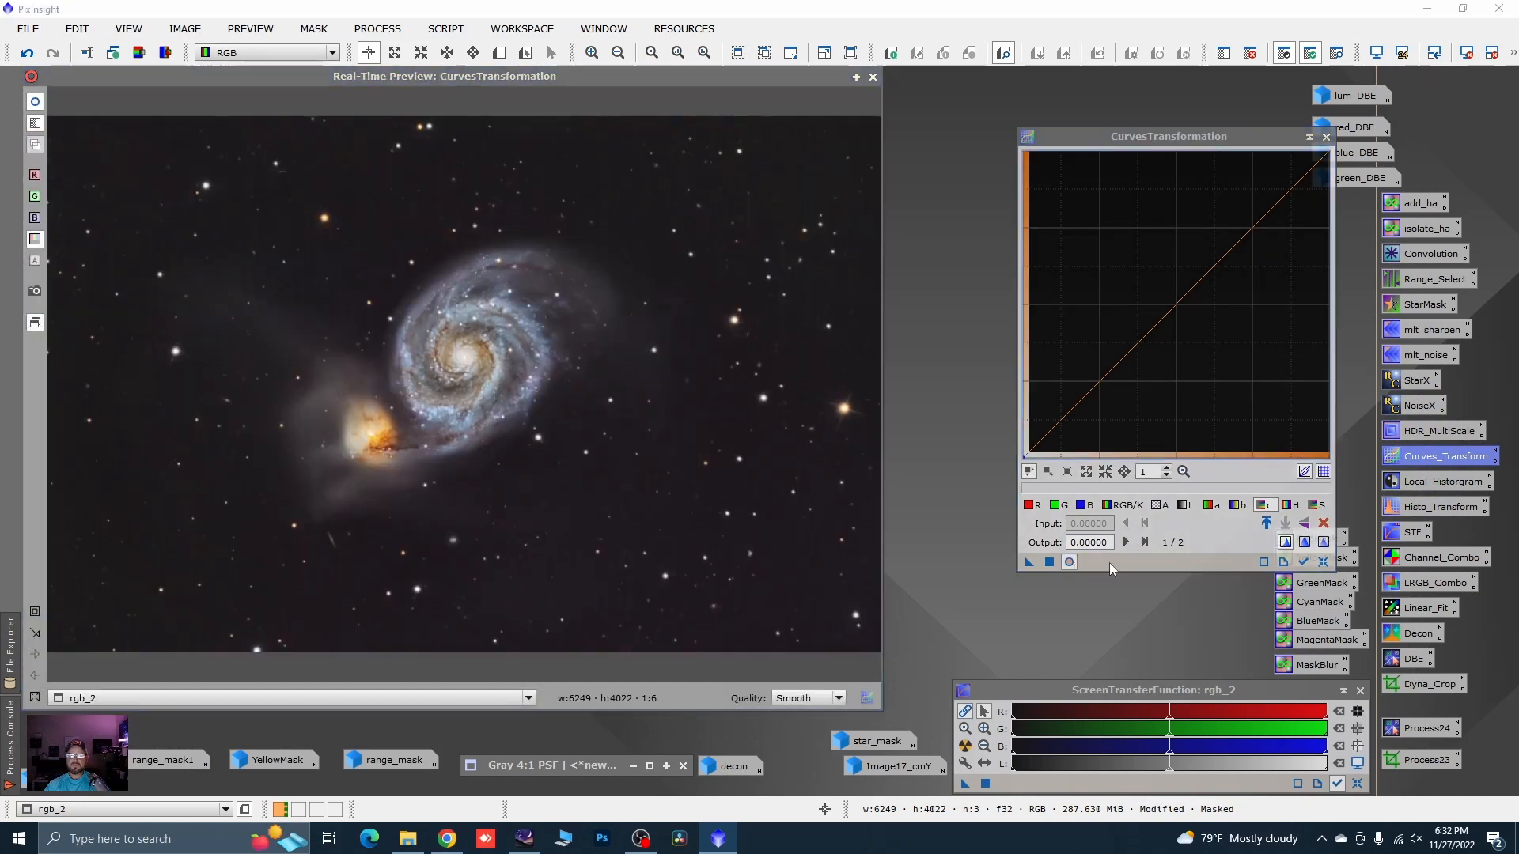
click(1083, 505)
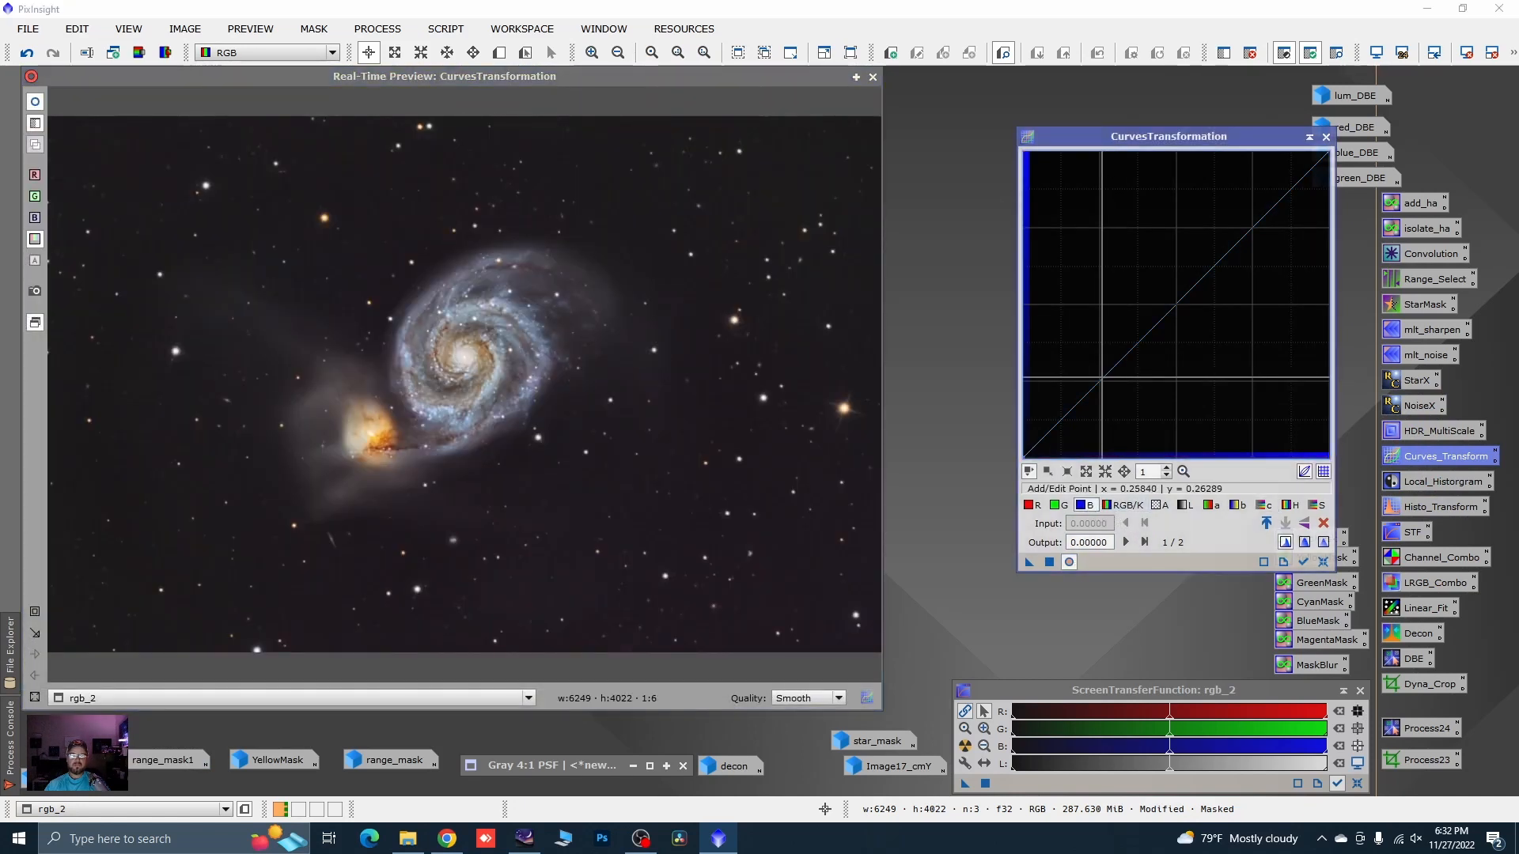
click(1103, 377)
drag(1102, 377, 1106, 381)
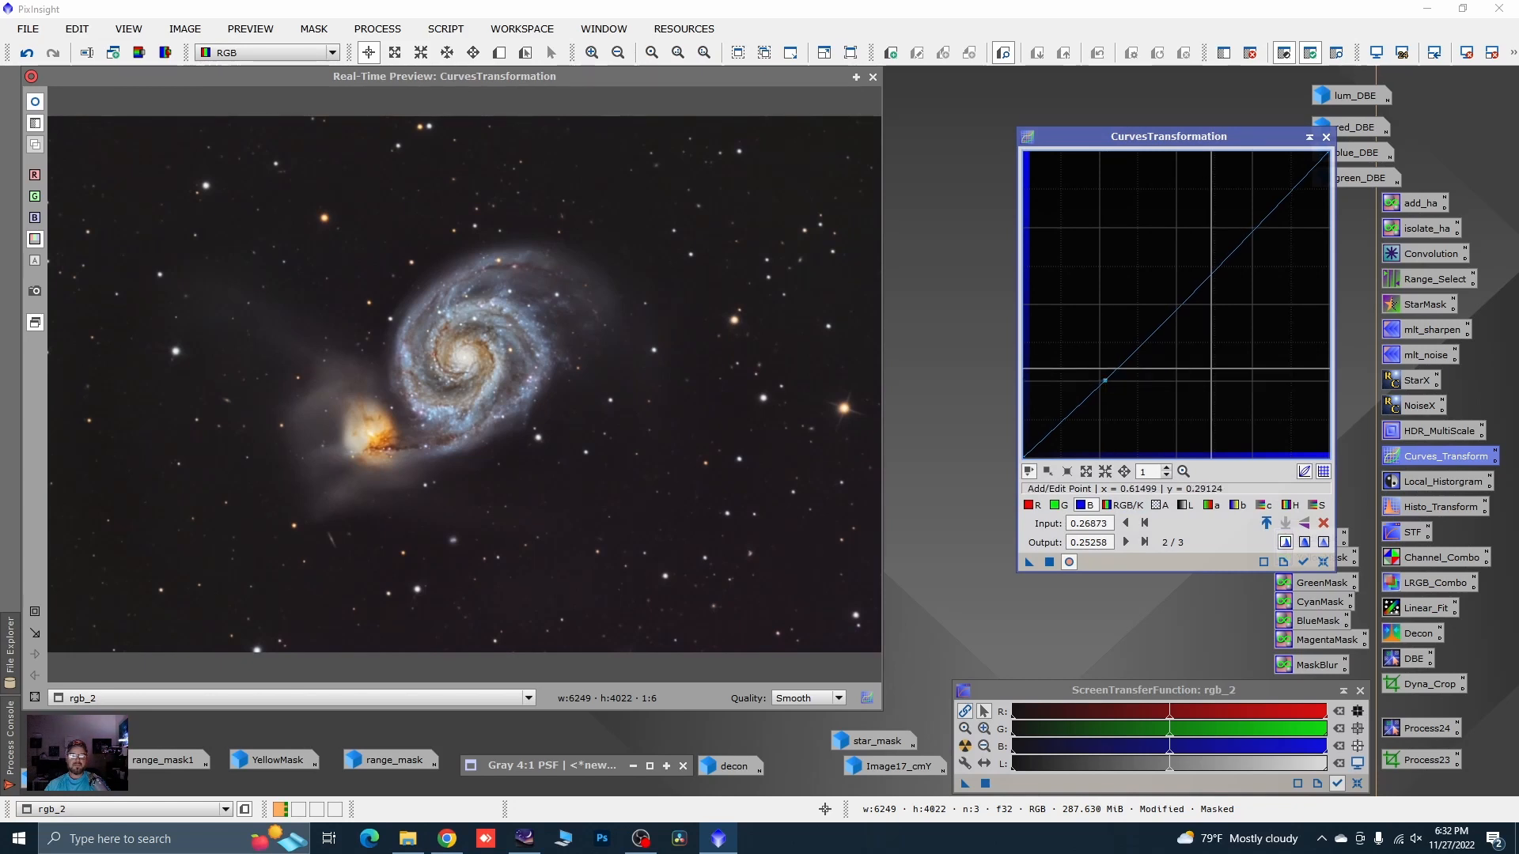
- Lower the green curve to 0.26546 at input 0.28424 and the red curve to 0.28351 at input 0.29457
click(1059, 506)
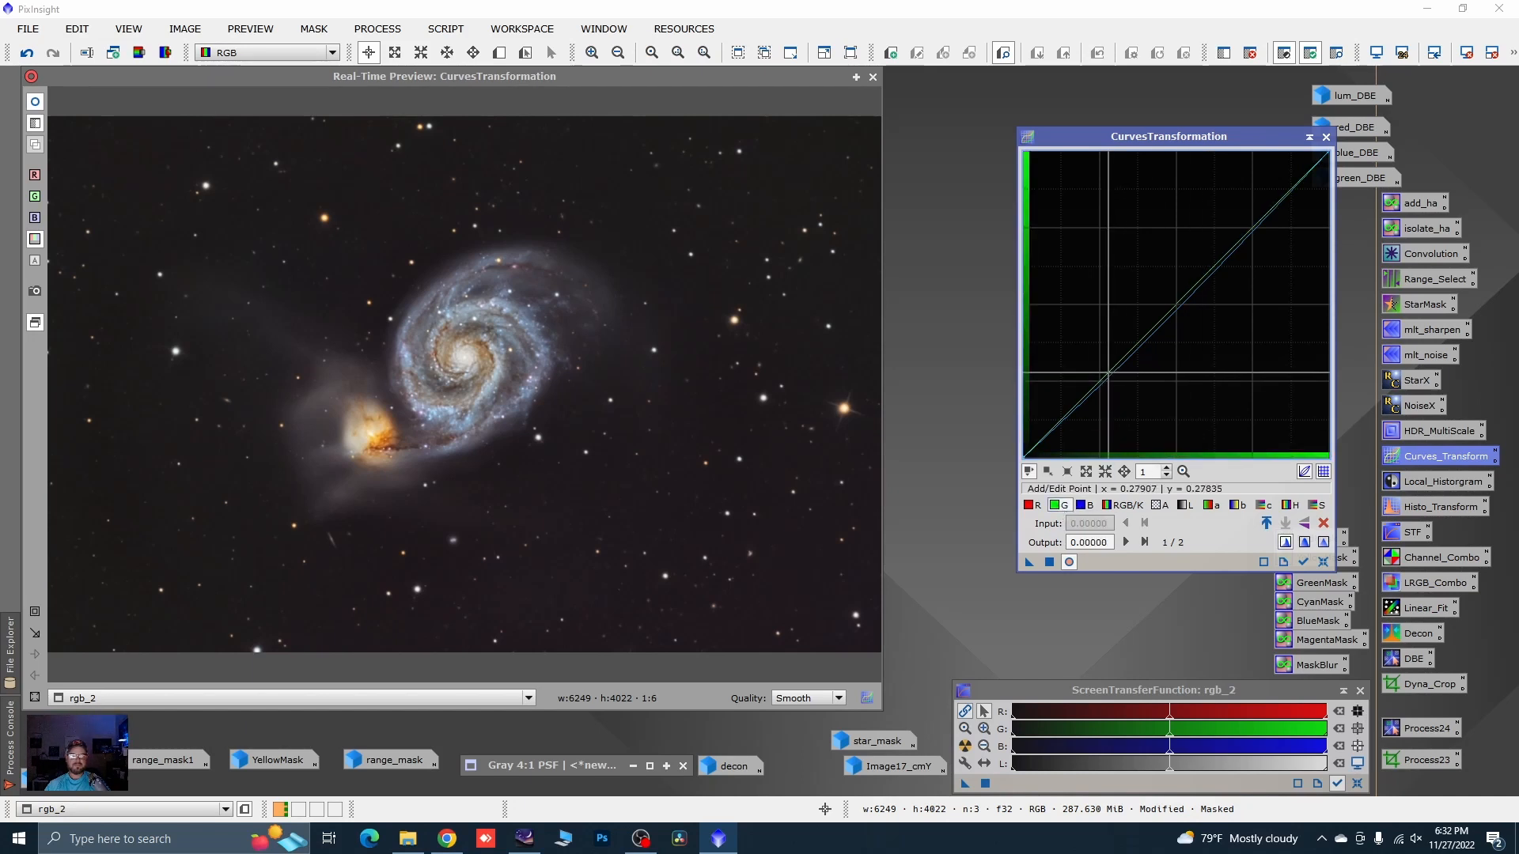
drag(1110, 371, 1111, 375)
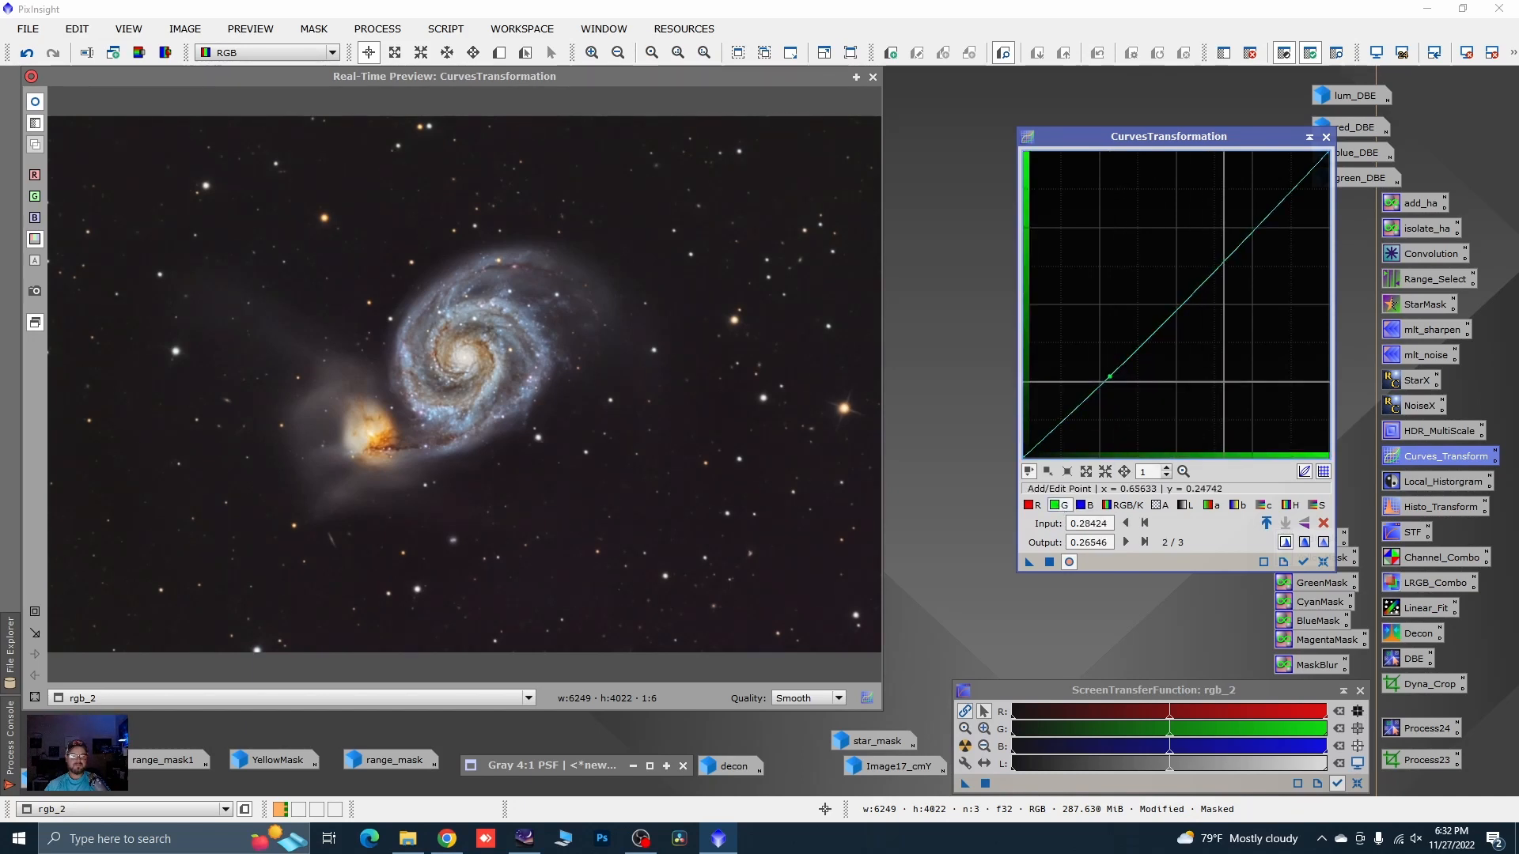
click(1030, 504)
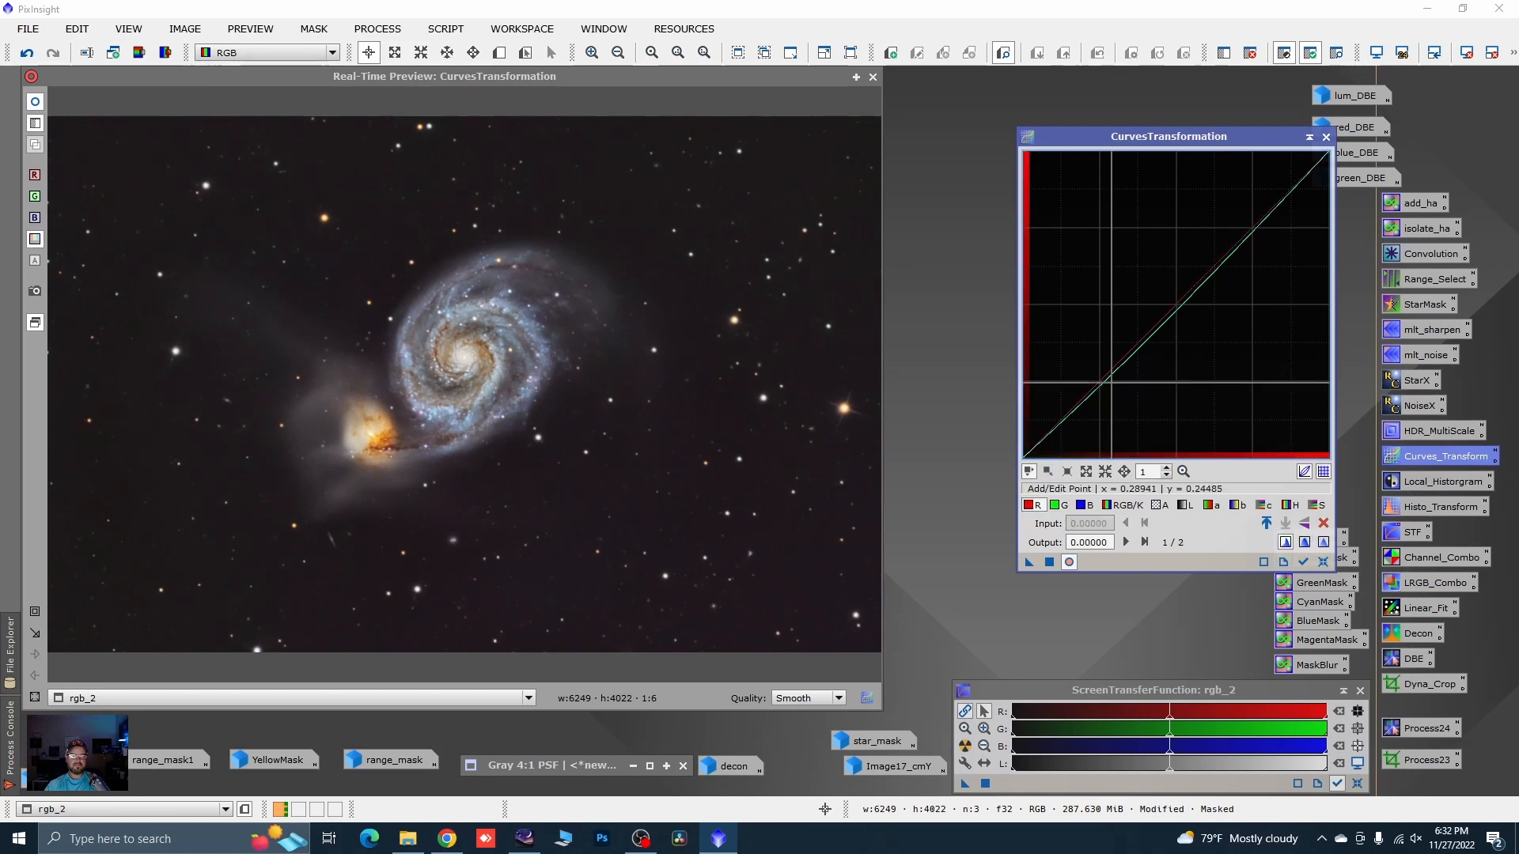
click(1112, 367)
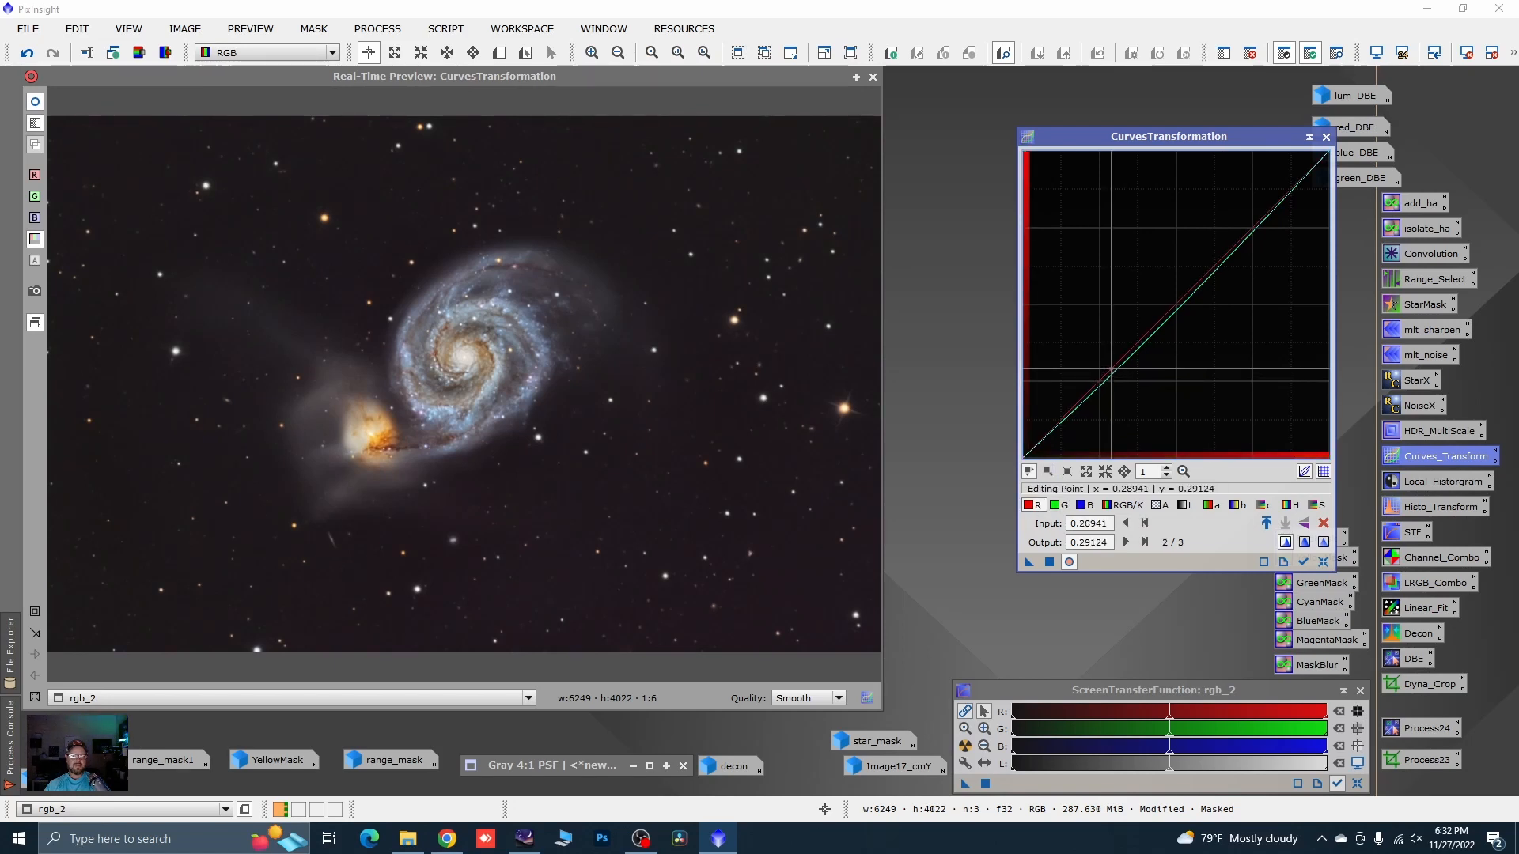
drag(1111, 368, 1113, 370)
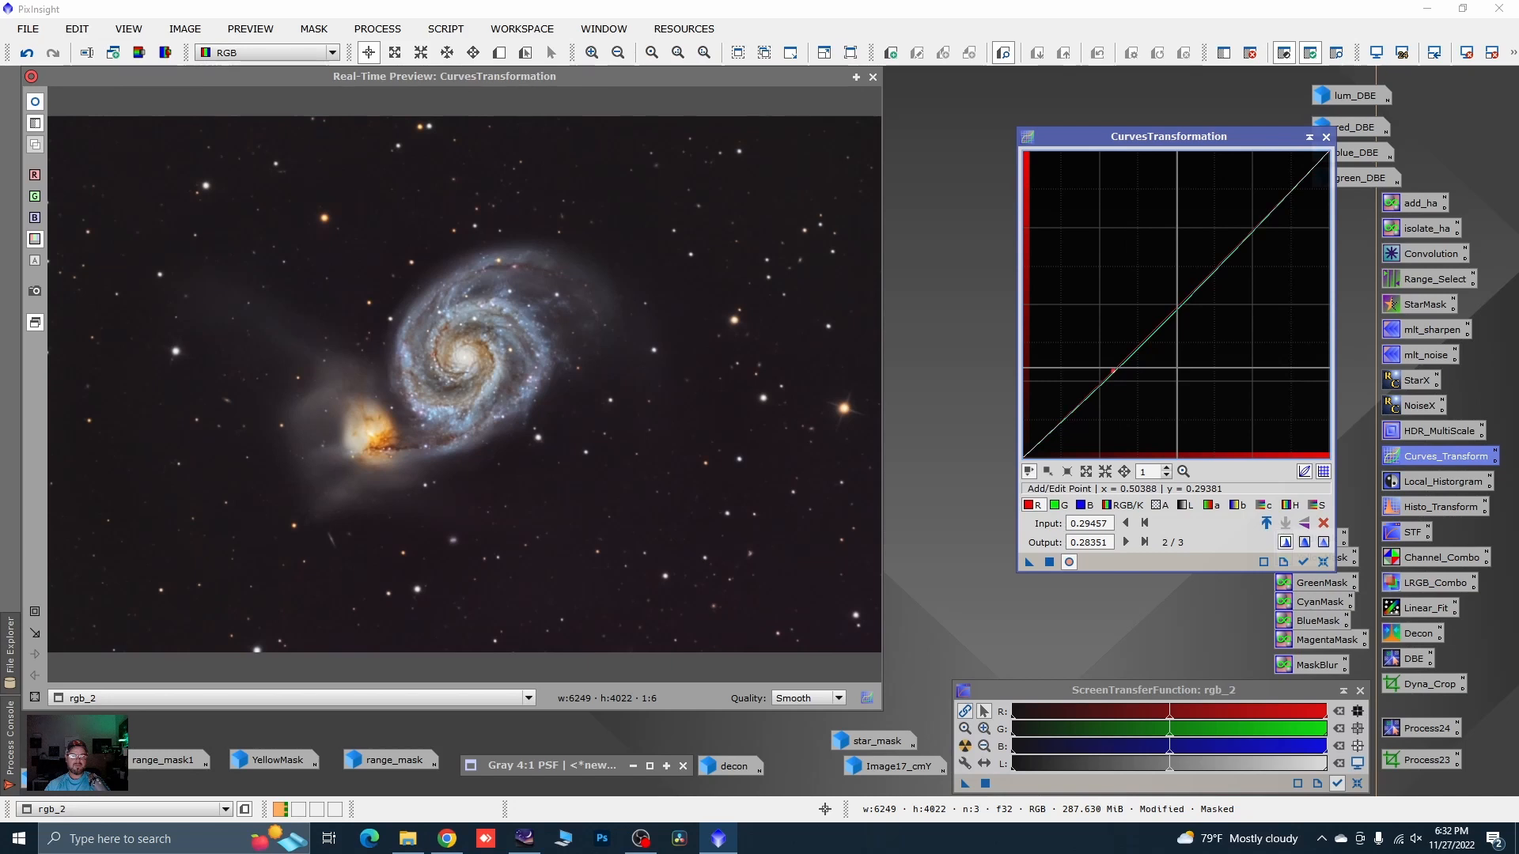
- Lower the blue curve to 0.24485 at input 0.27390 and the saturation curve to 0.31443 at input 0.36176
click(1084, 505)
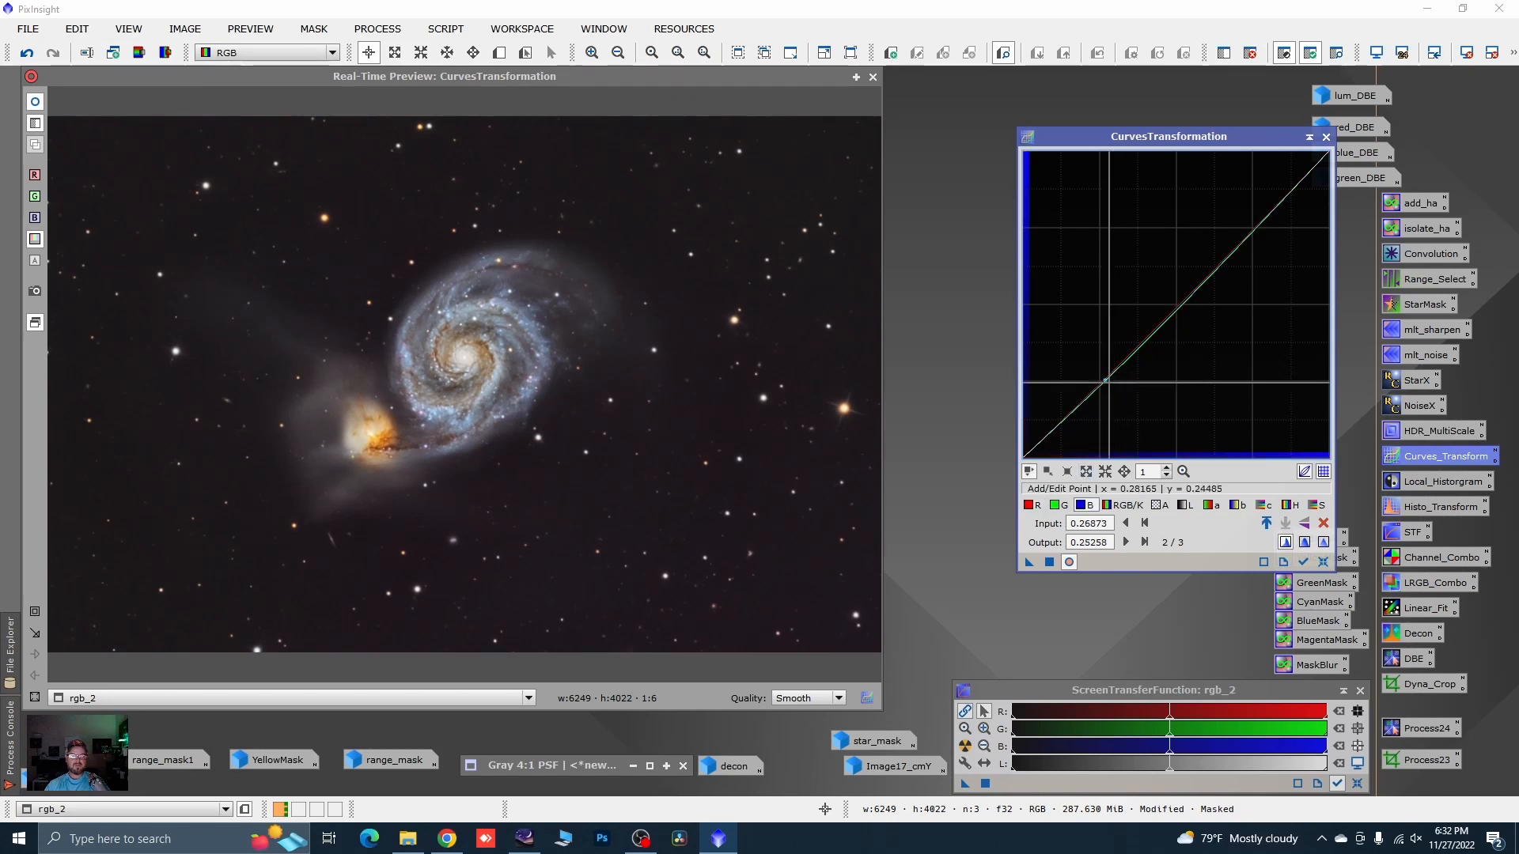
drag(1109, 383, 1107, 383)
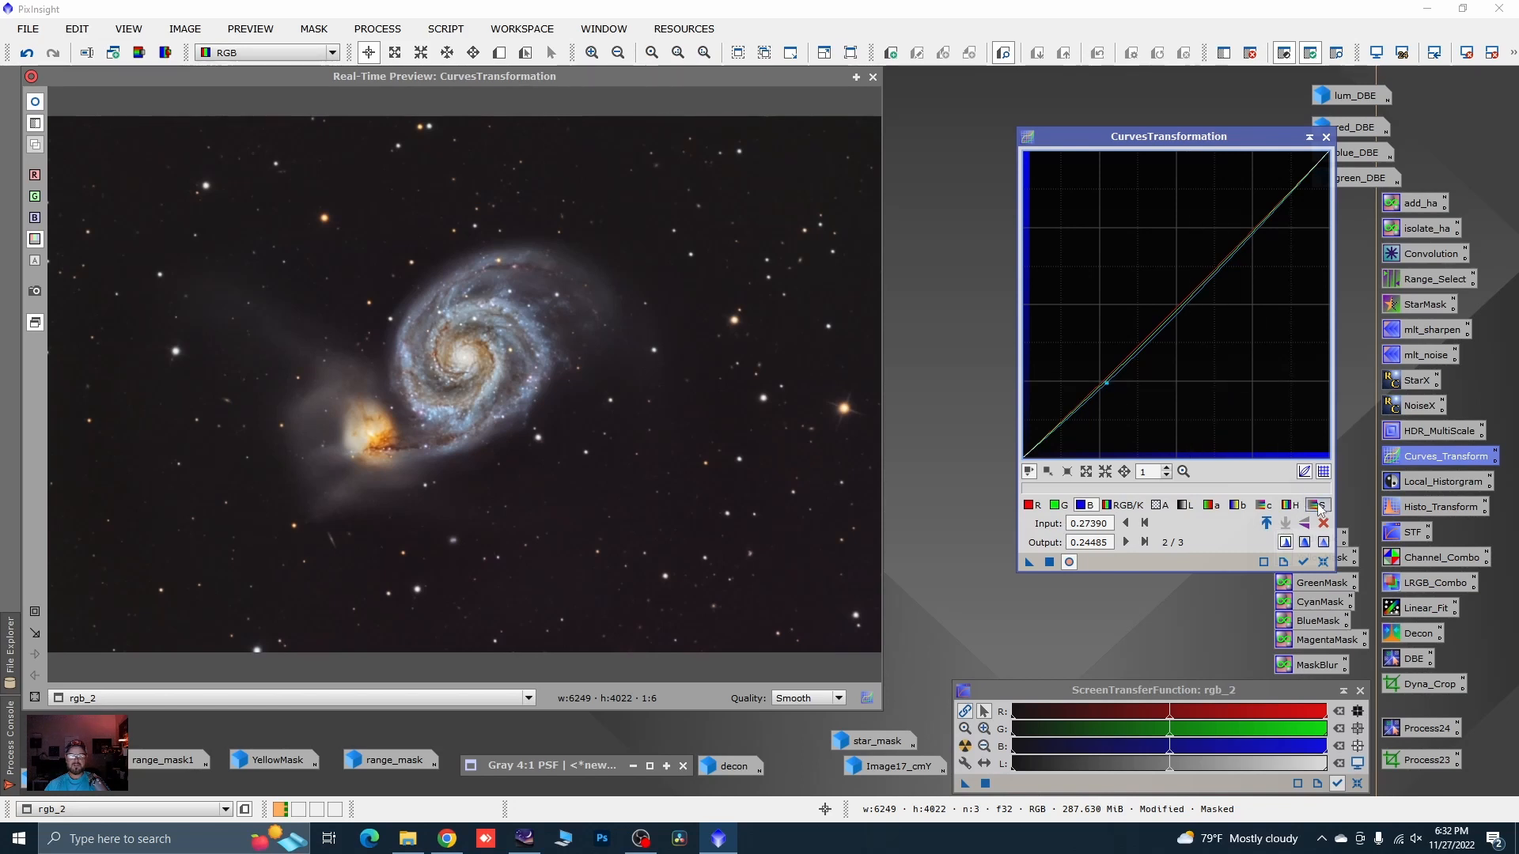
click(1317, 505)
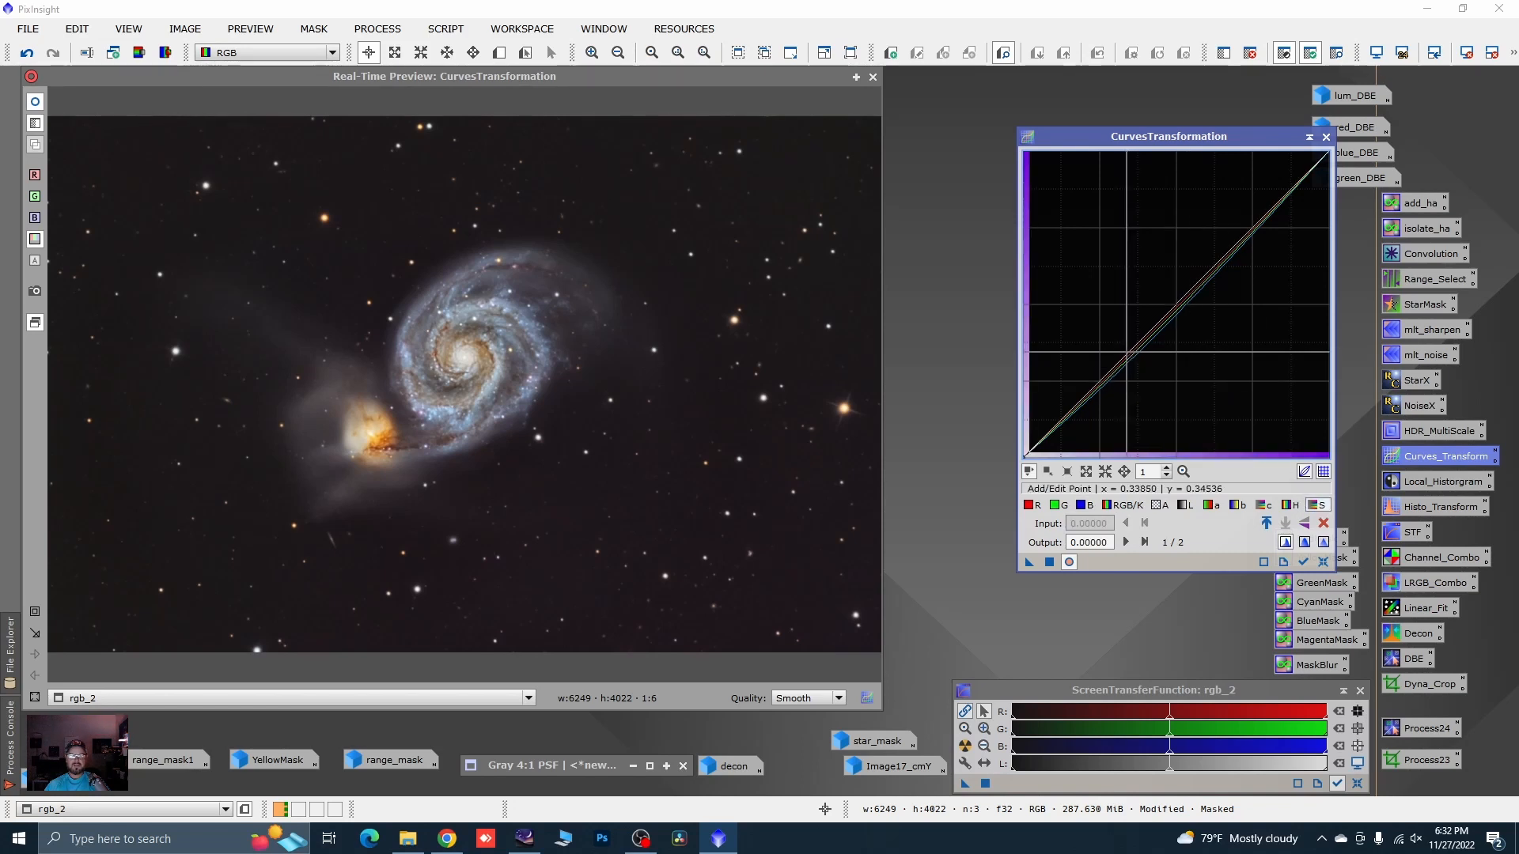
drag(1126, 350, 1134, 361)
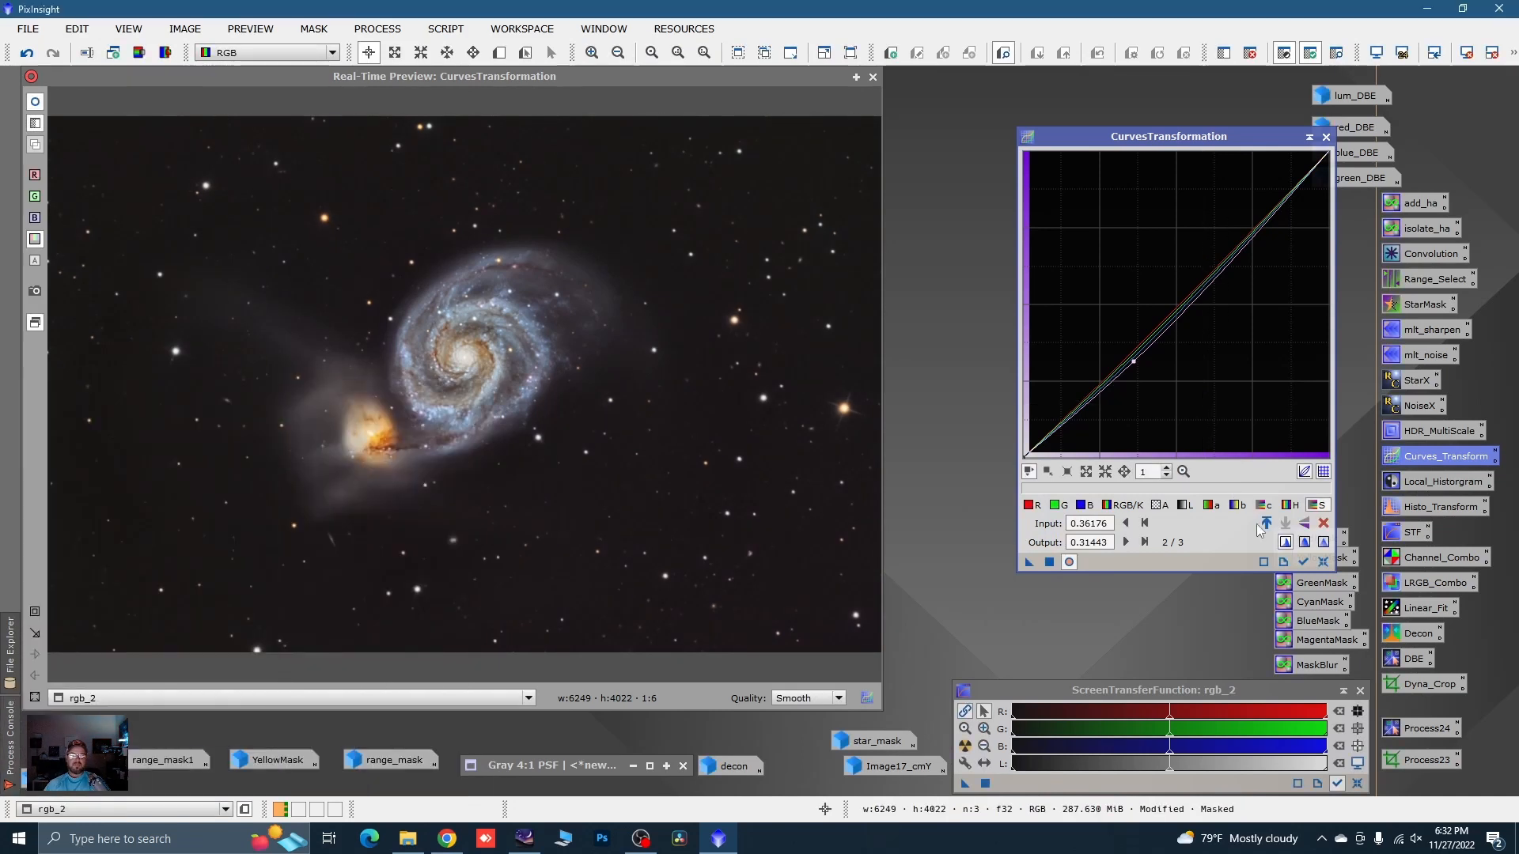
- Reset the curves, apply an RGB/K curve lowered to 0.27062 at input 0.28424 to rgb_2, and close CurvesTransformation with its preview
click(1322, 562)
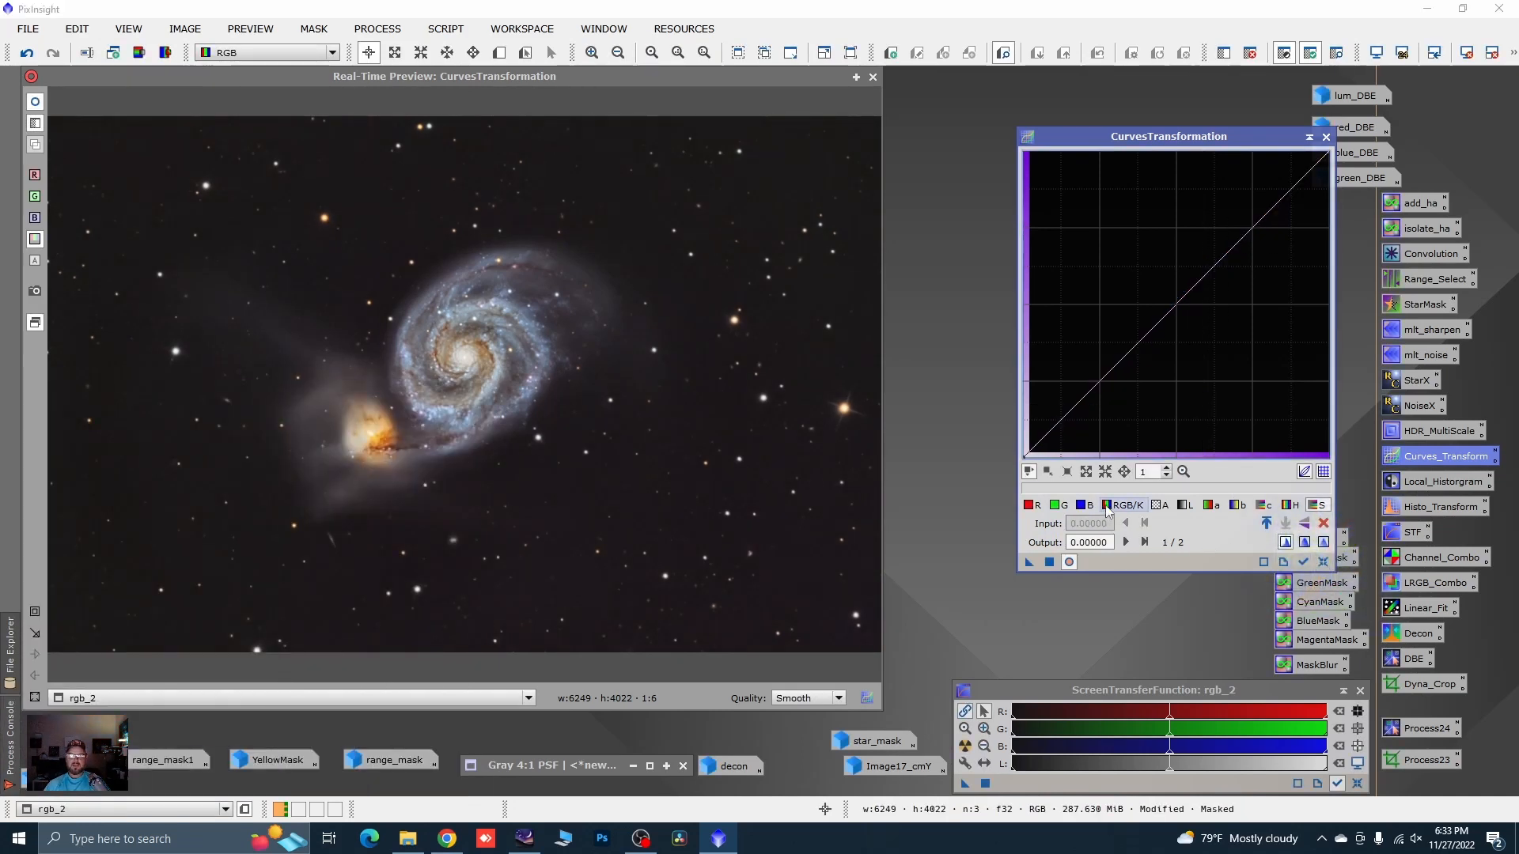
click(1110, 372)
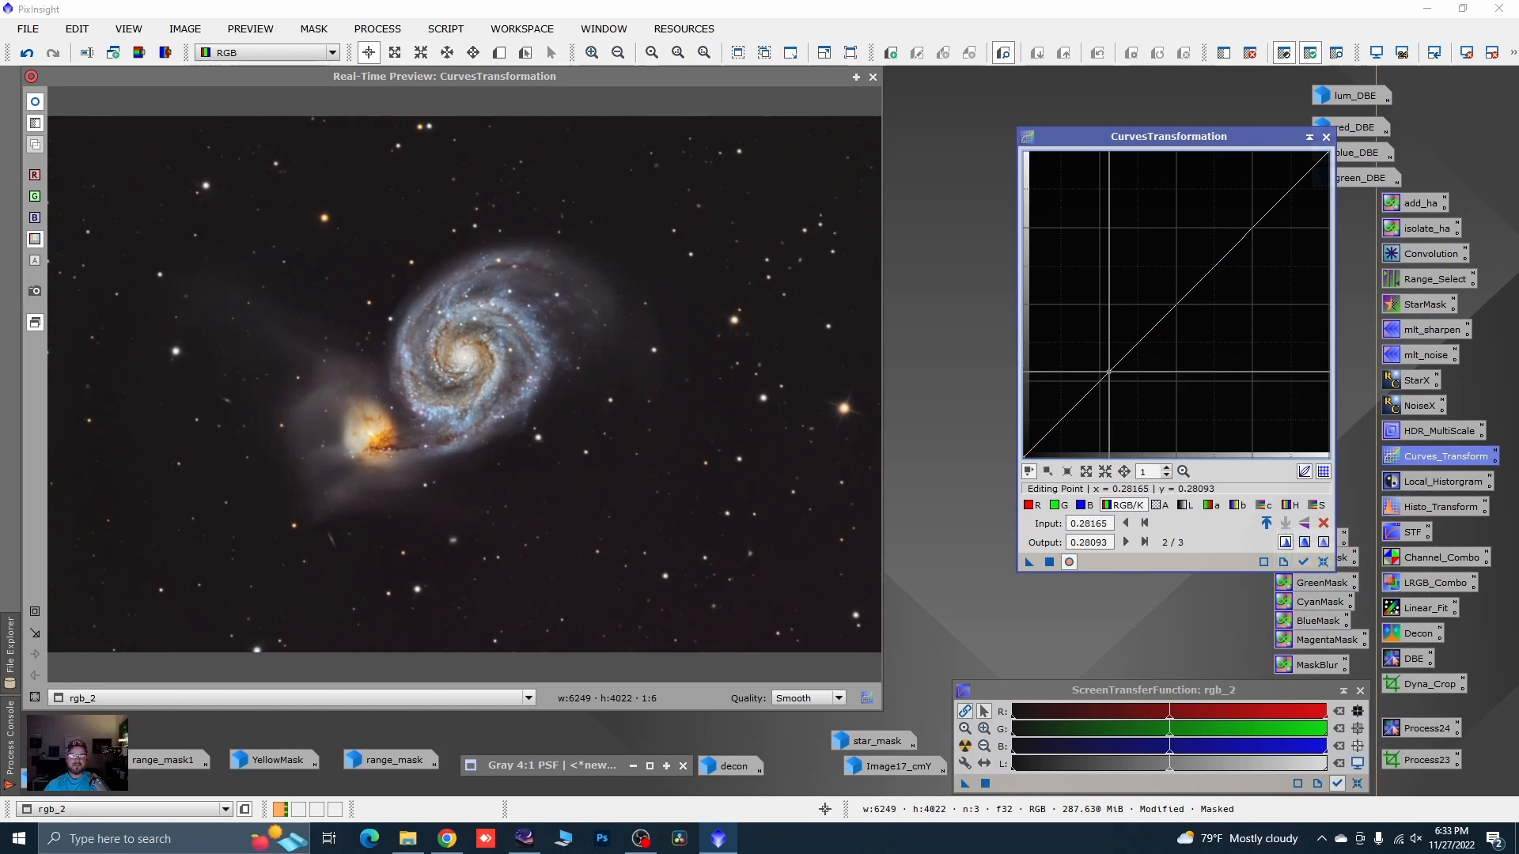
drag(1109, 372, 1111, 374)
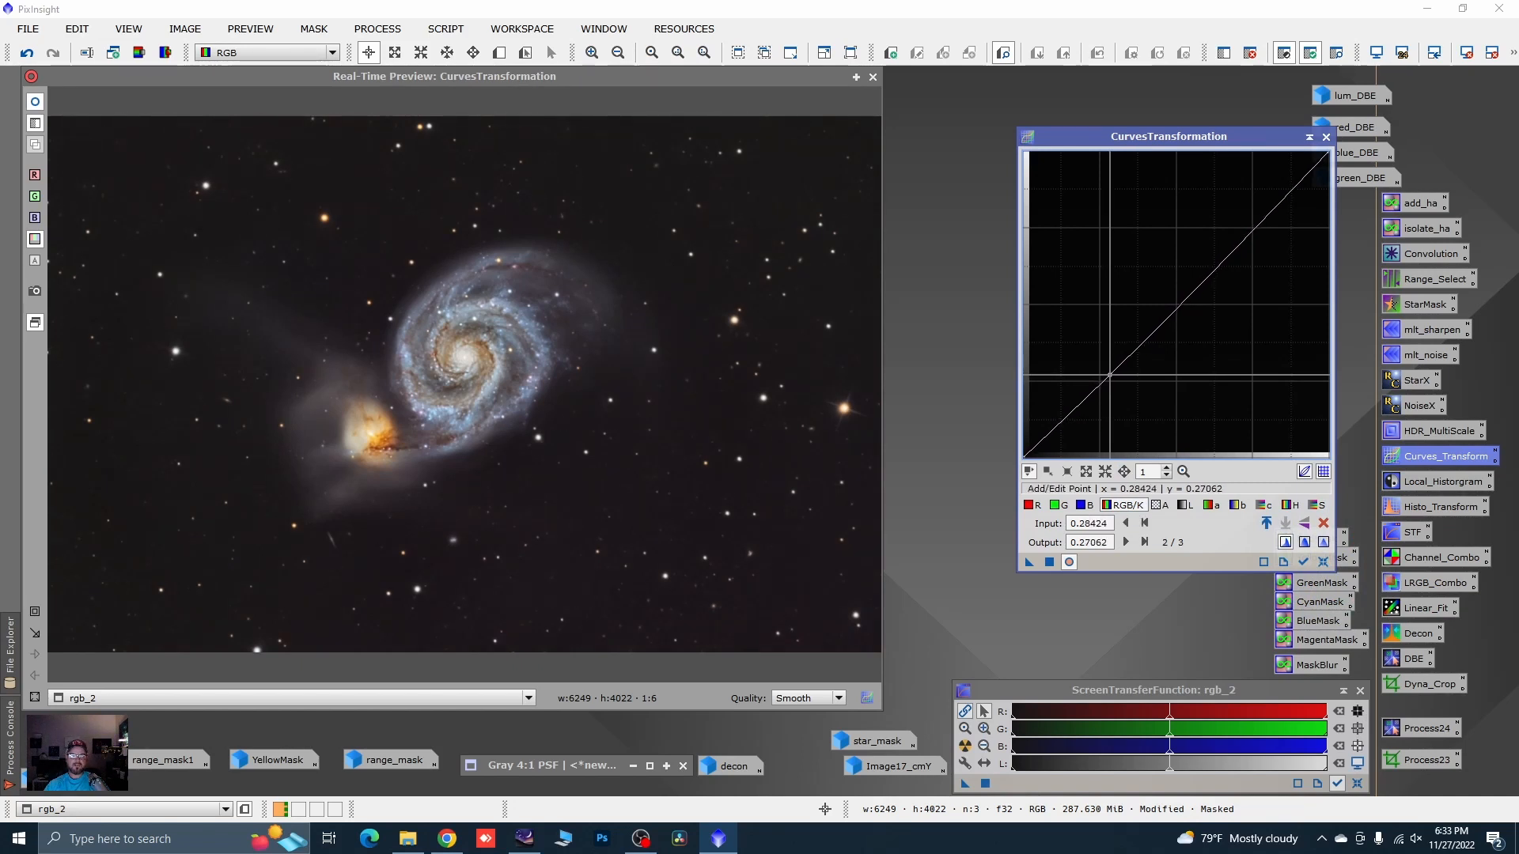
click(1048, 563)
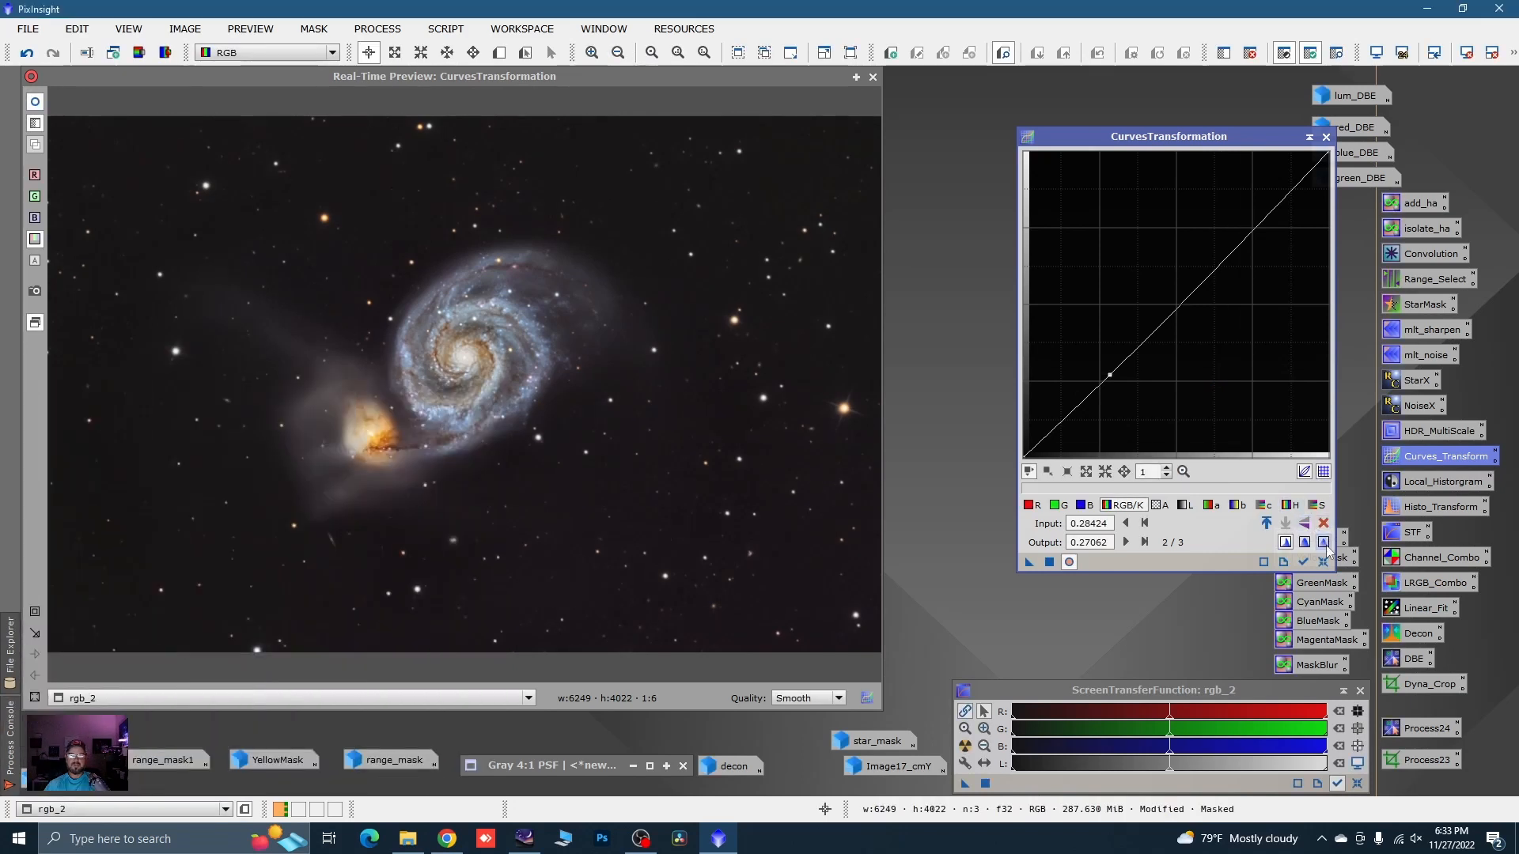
click(1323, 562)
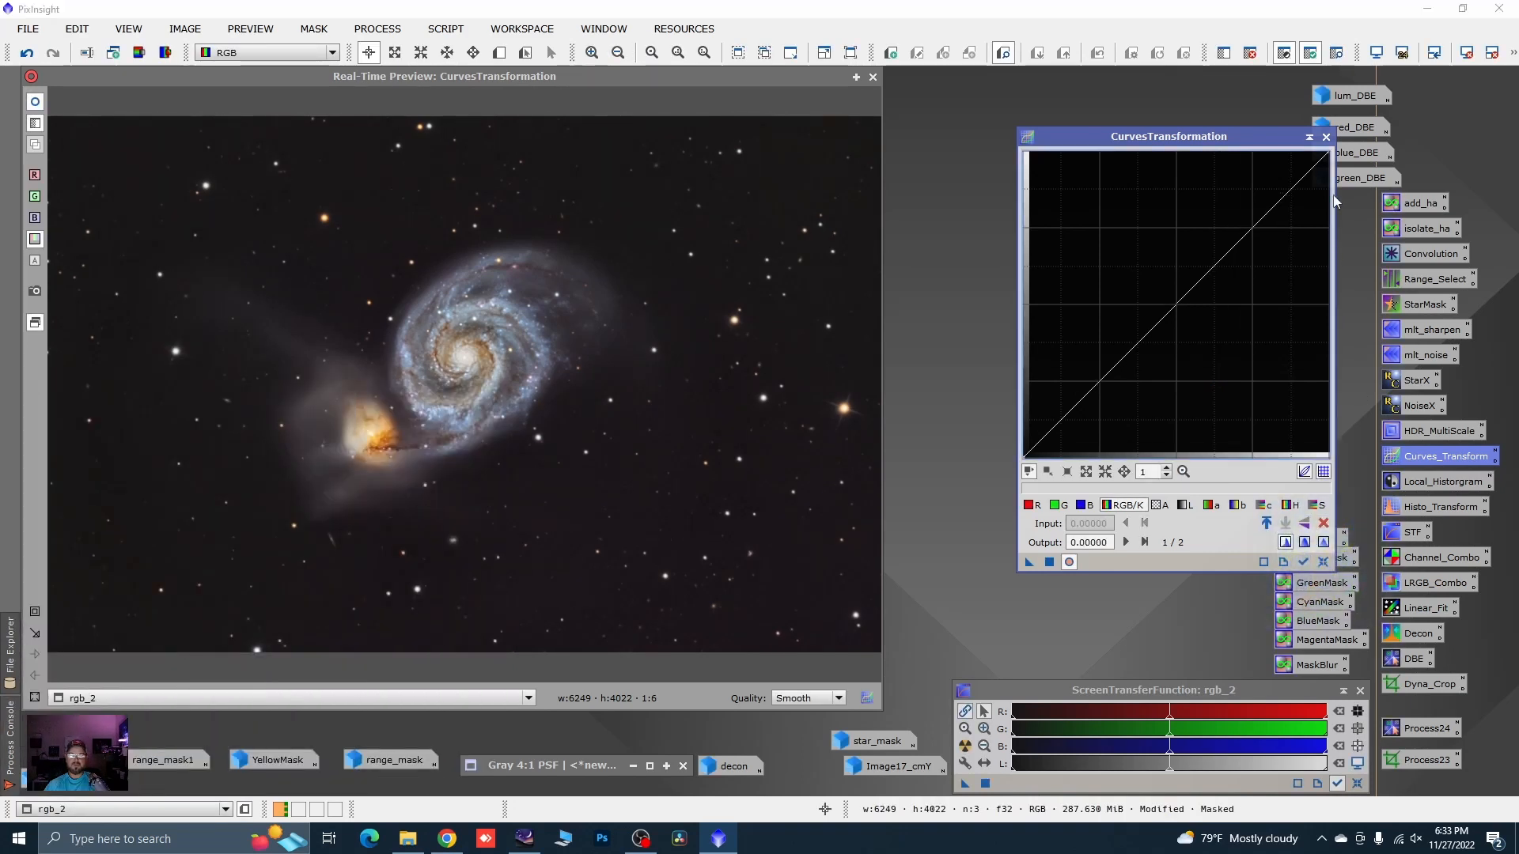
click(1327, 137)
click(871, 77)
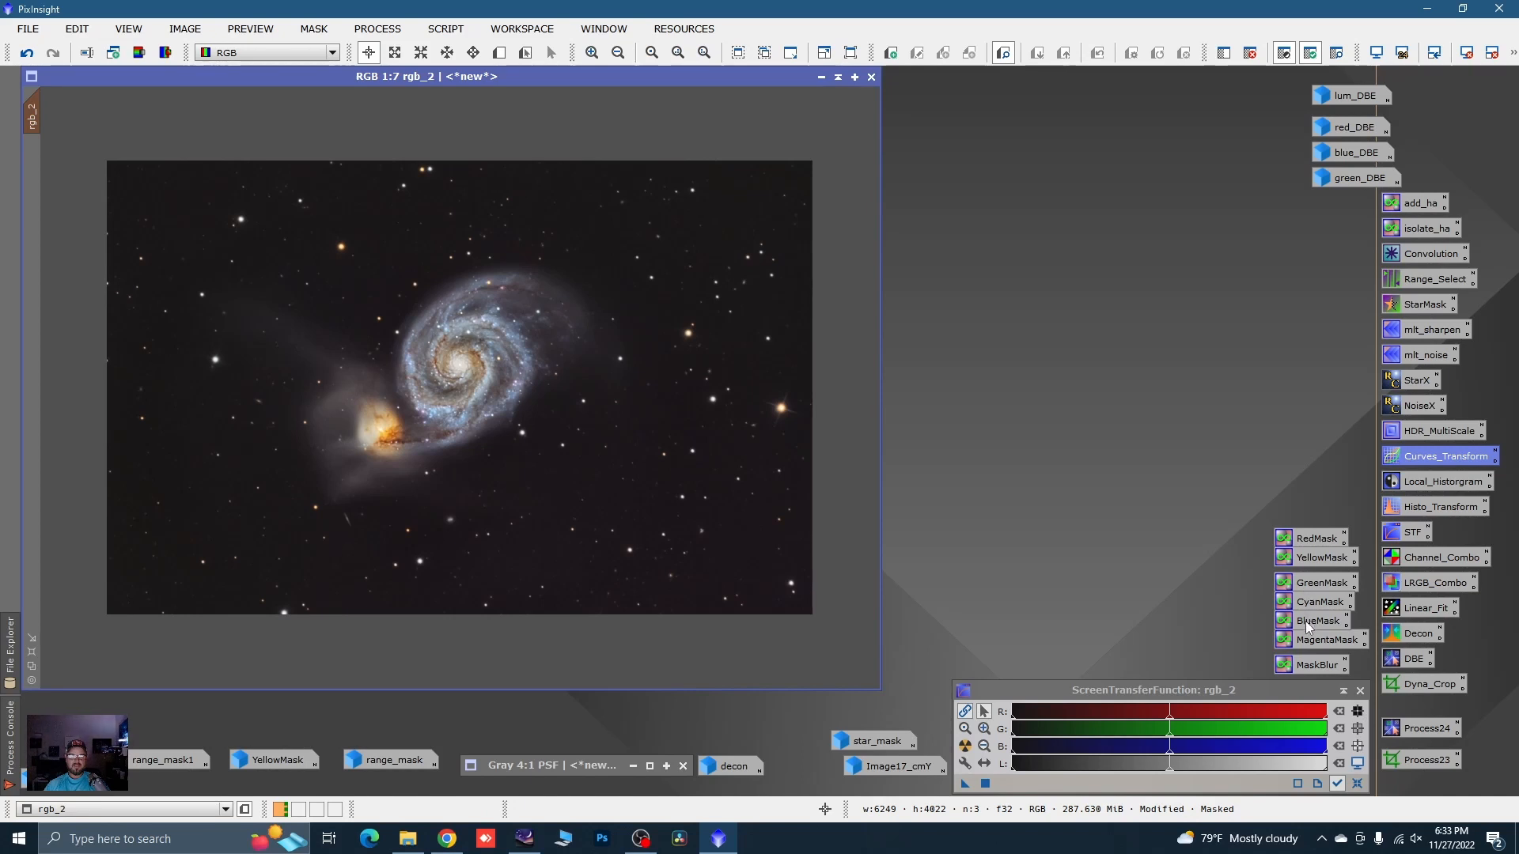
- Generate a BlueMask from rgb_2, try it as the image's mask and park it as an icon below the image
drag(1306, 621, 597, 522)
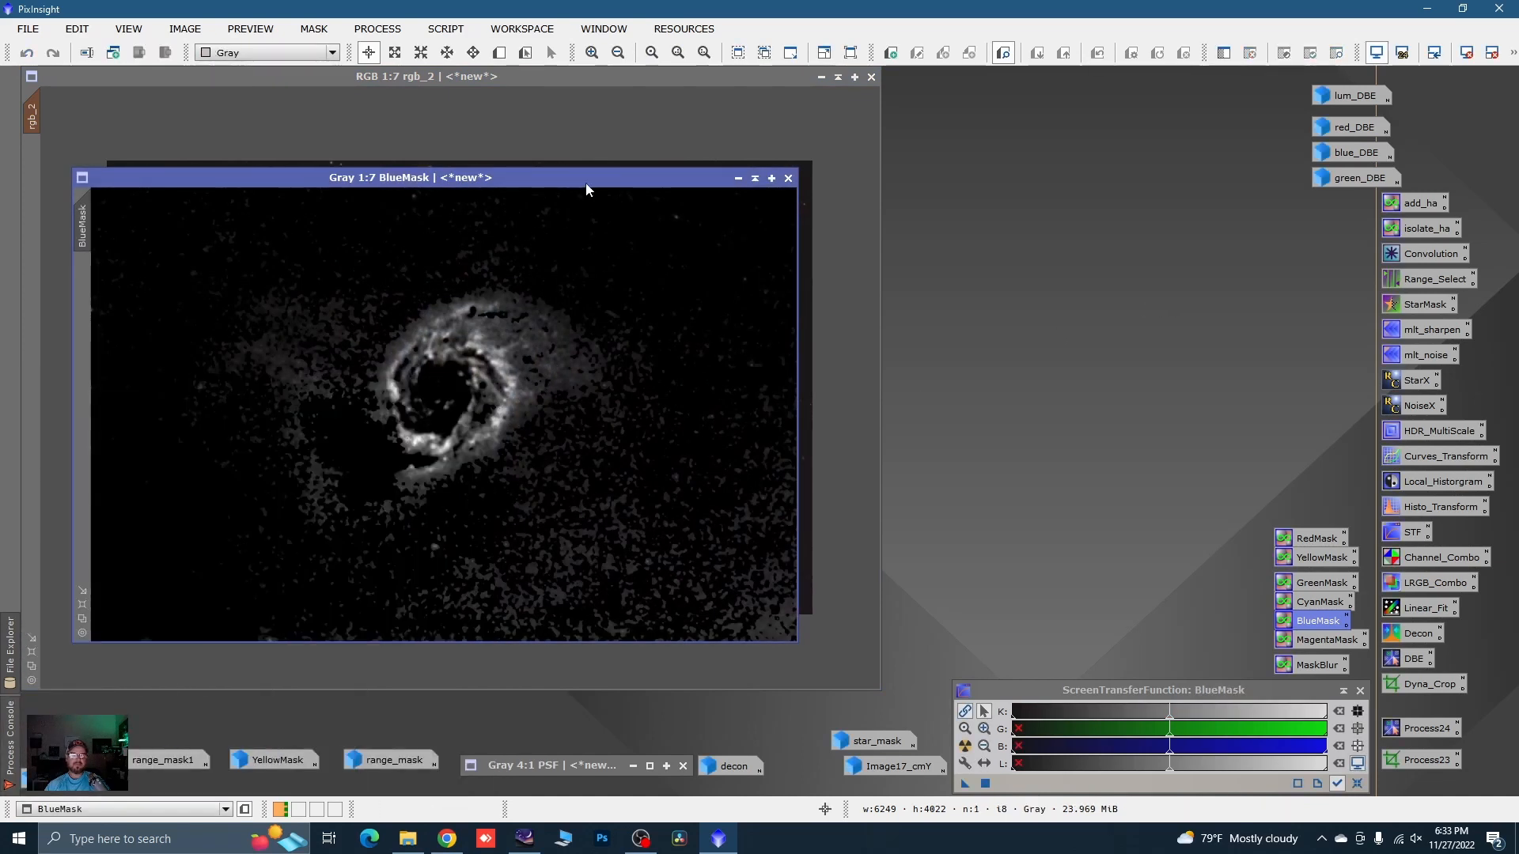
drag(586, 179, 557, 139)
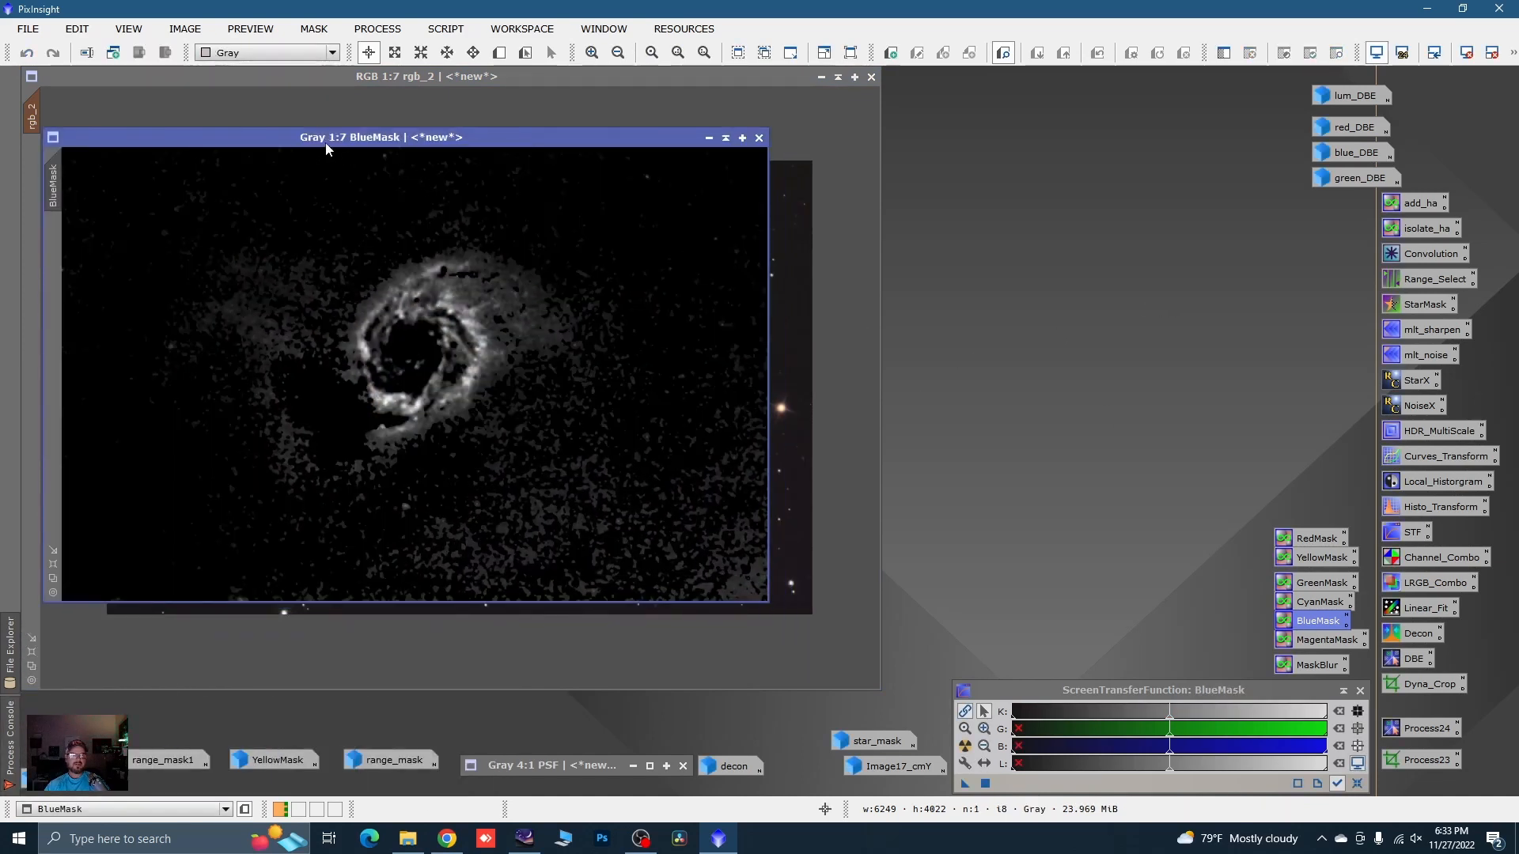
drag(324, 145, 588, 170)
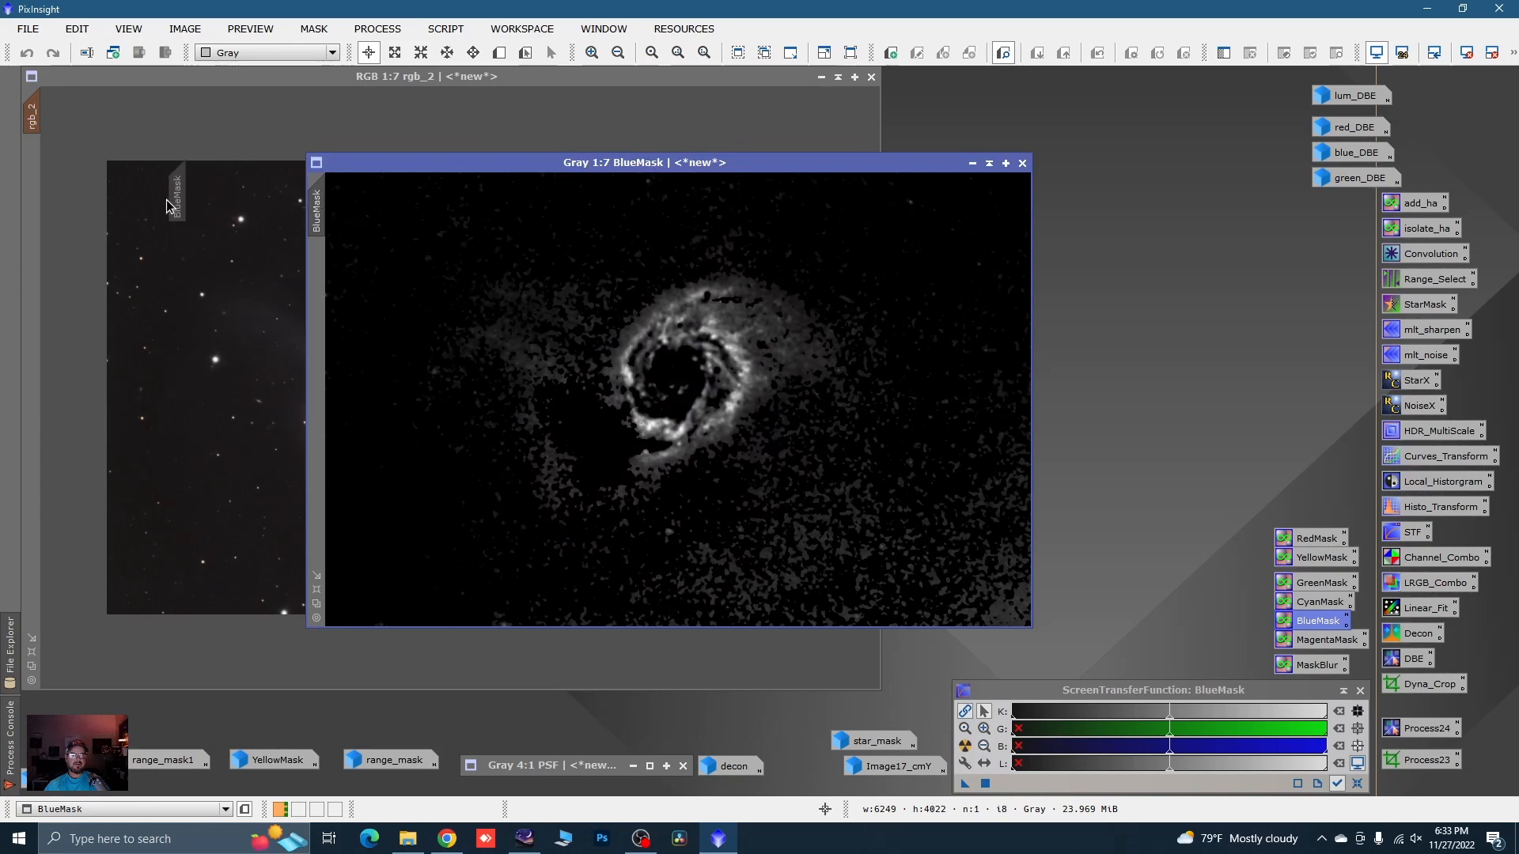
click(972, 165)
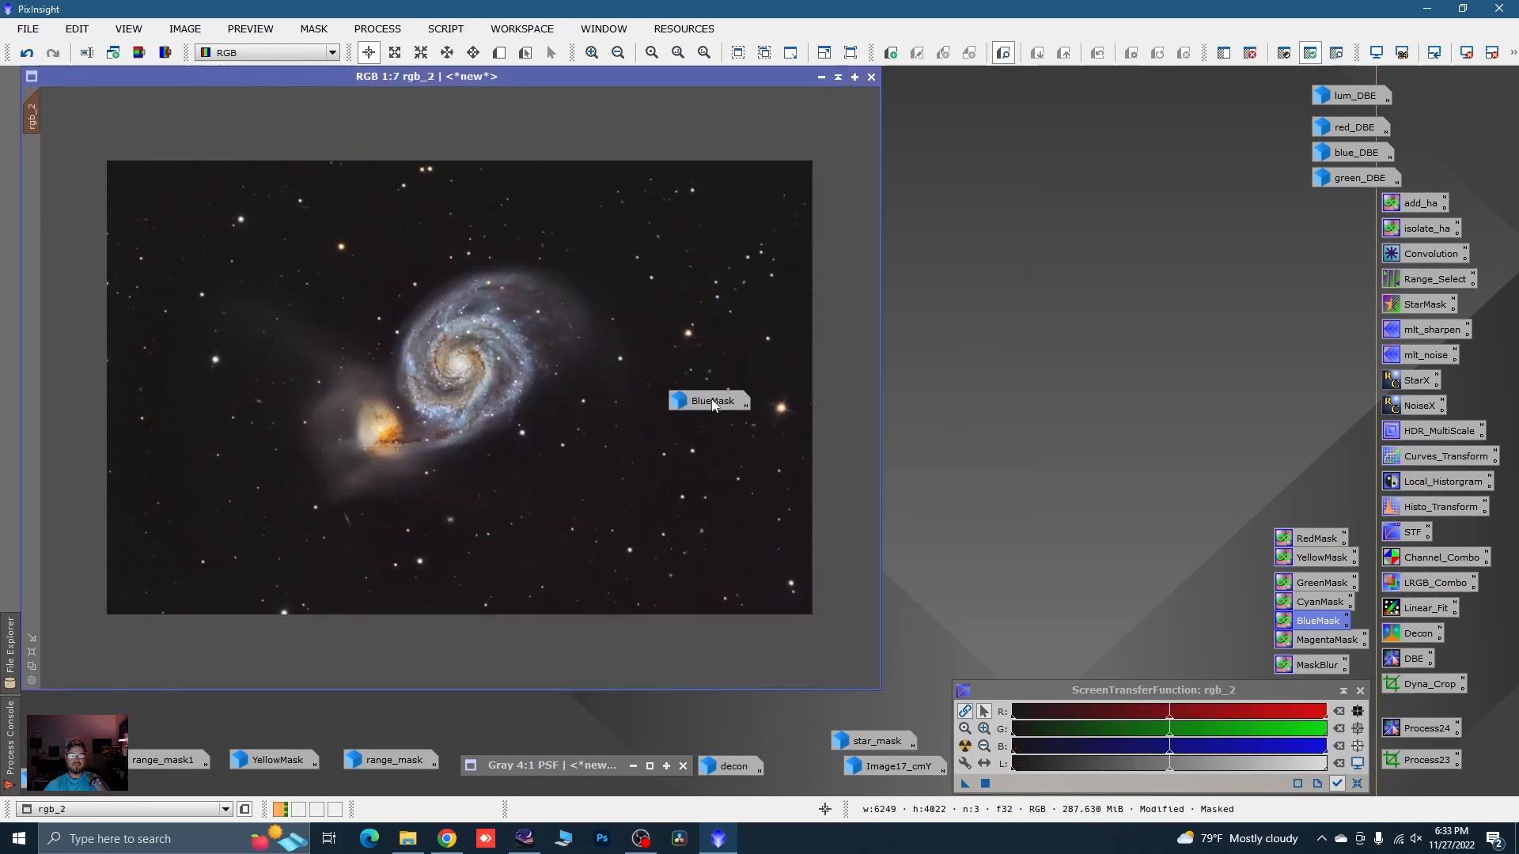
drag(712, 402, 693, 727)
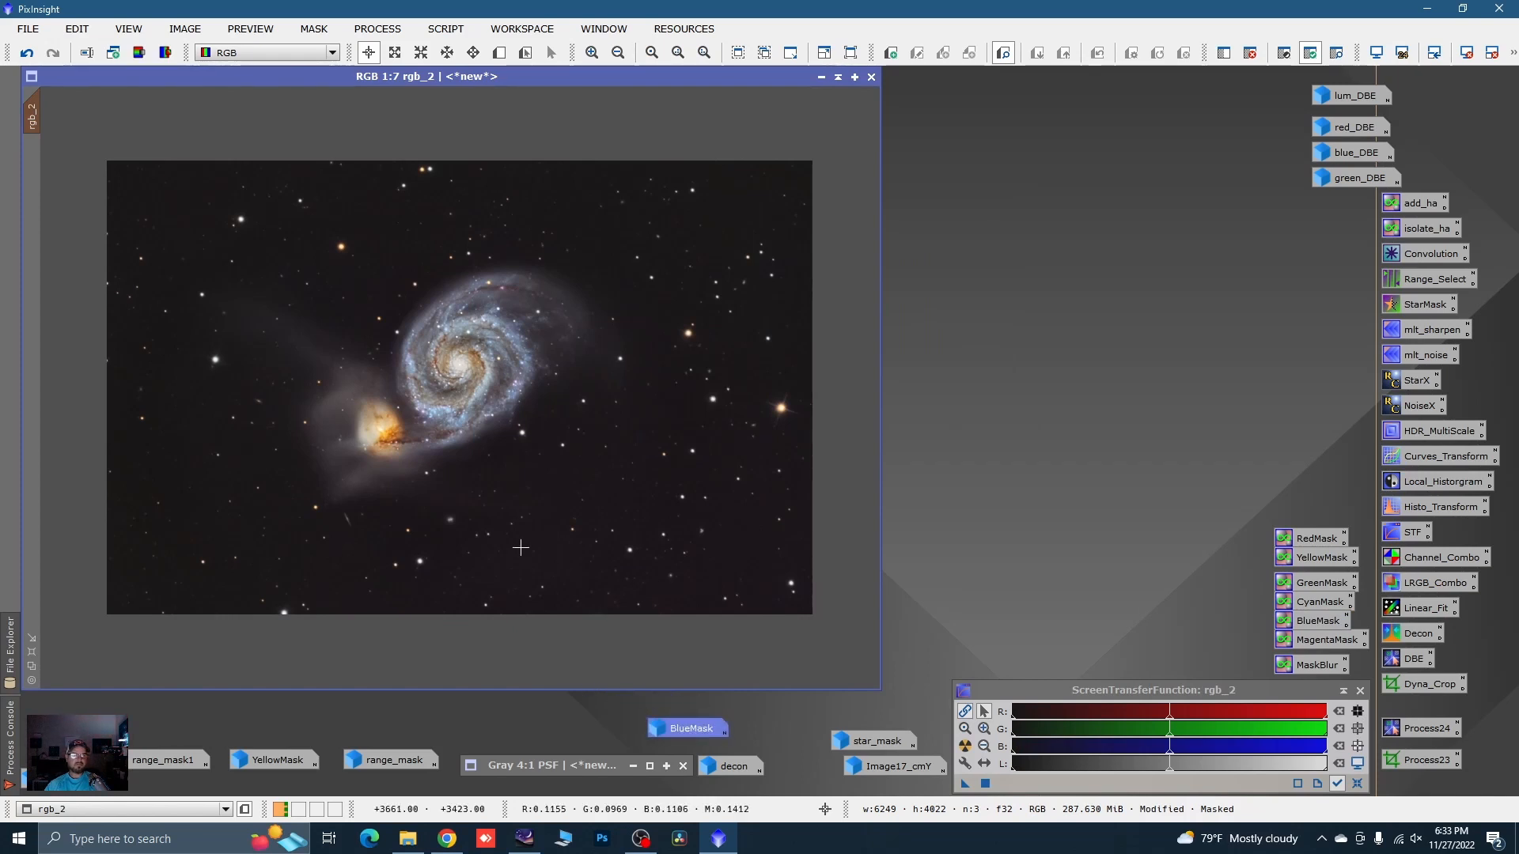
- Delete the BlueMask image, which also takes it off rgb_2 as a mask
right_click(451, 377)
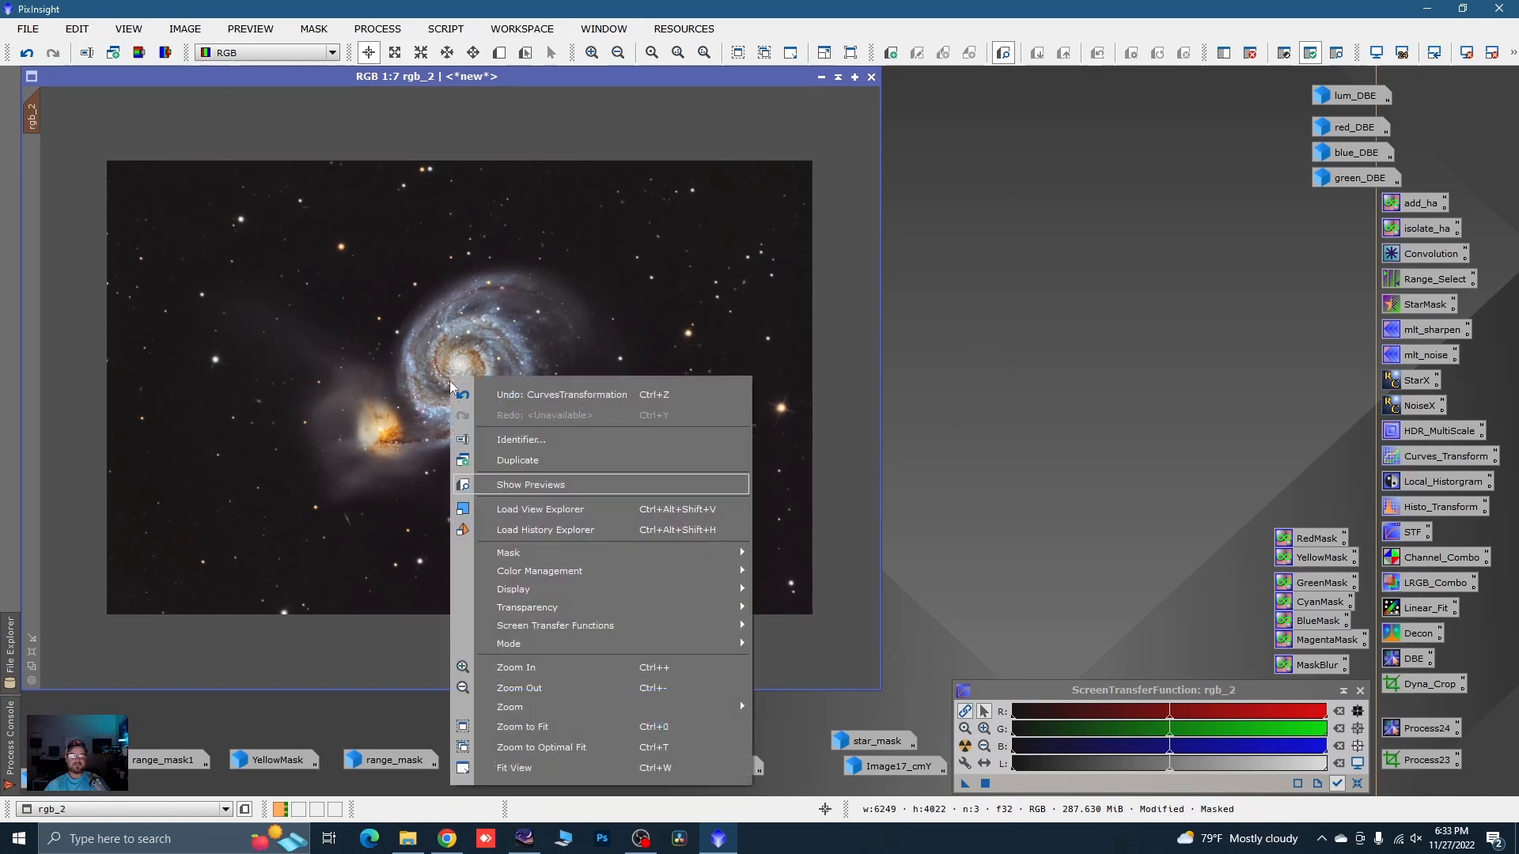
click(758, 706)
right_click(701, 725)
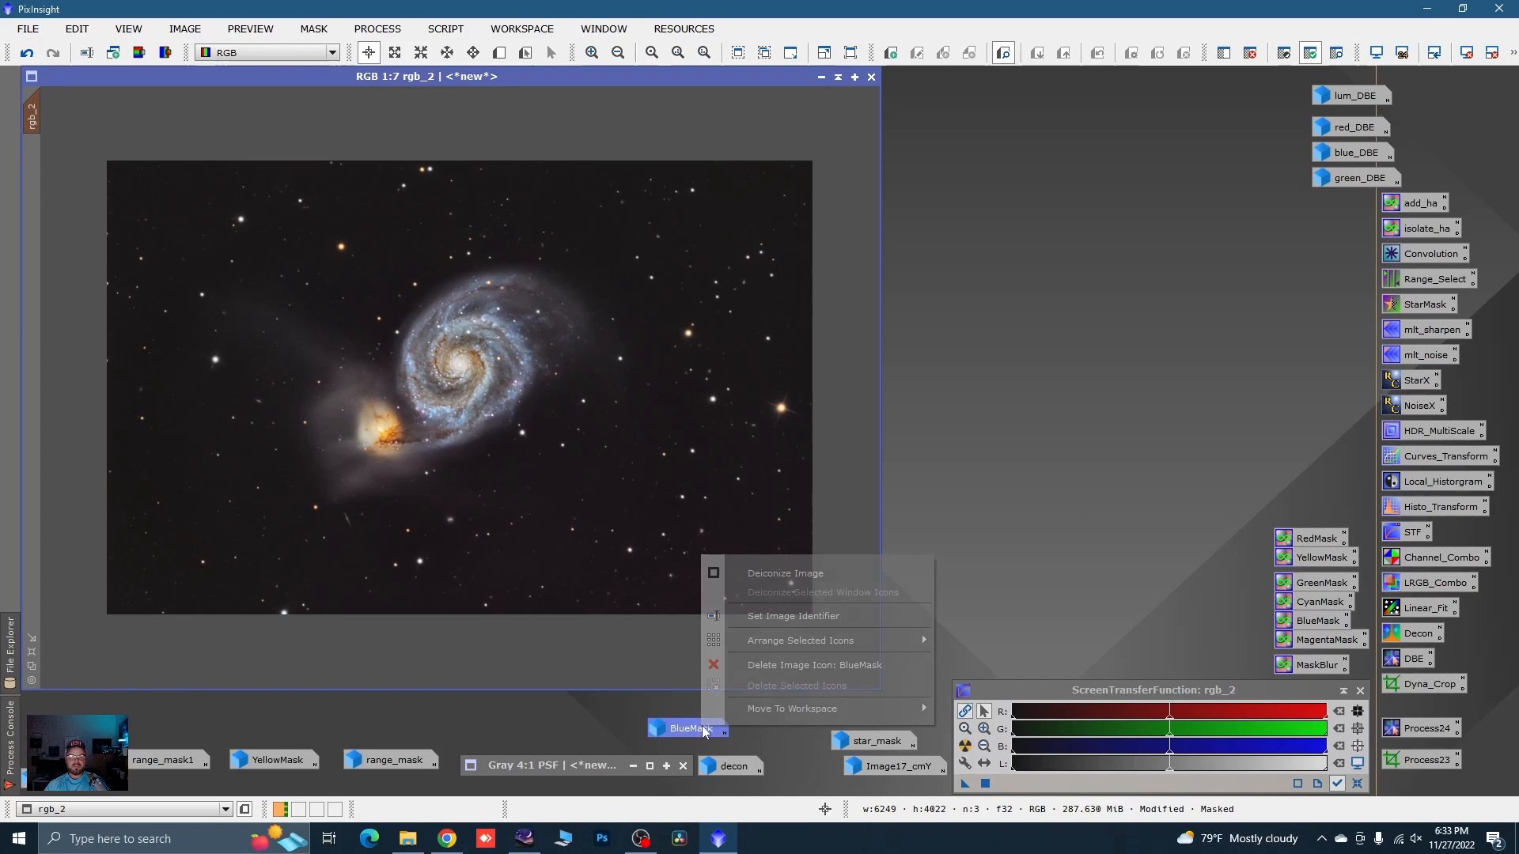
click(796, 665)
click(728, 467)
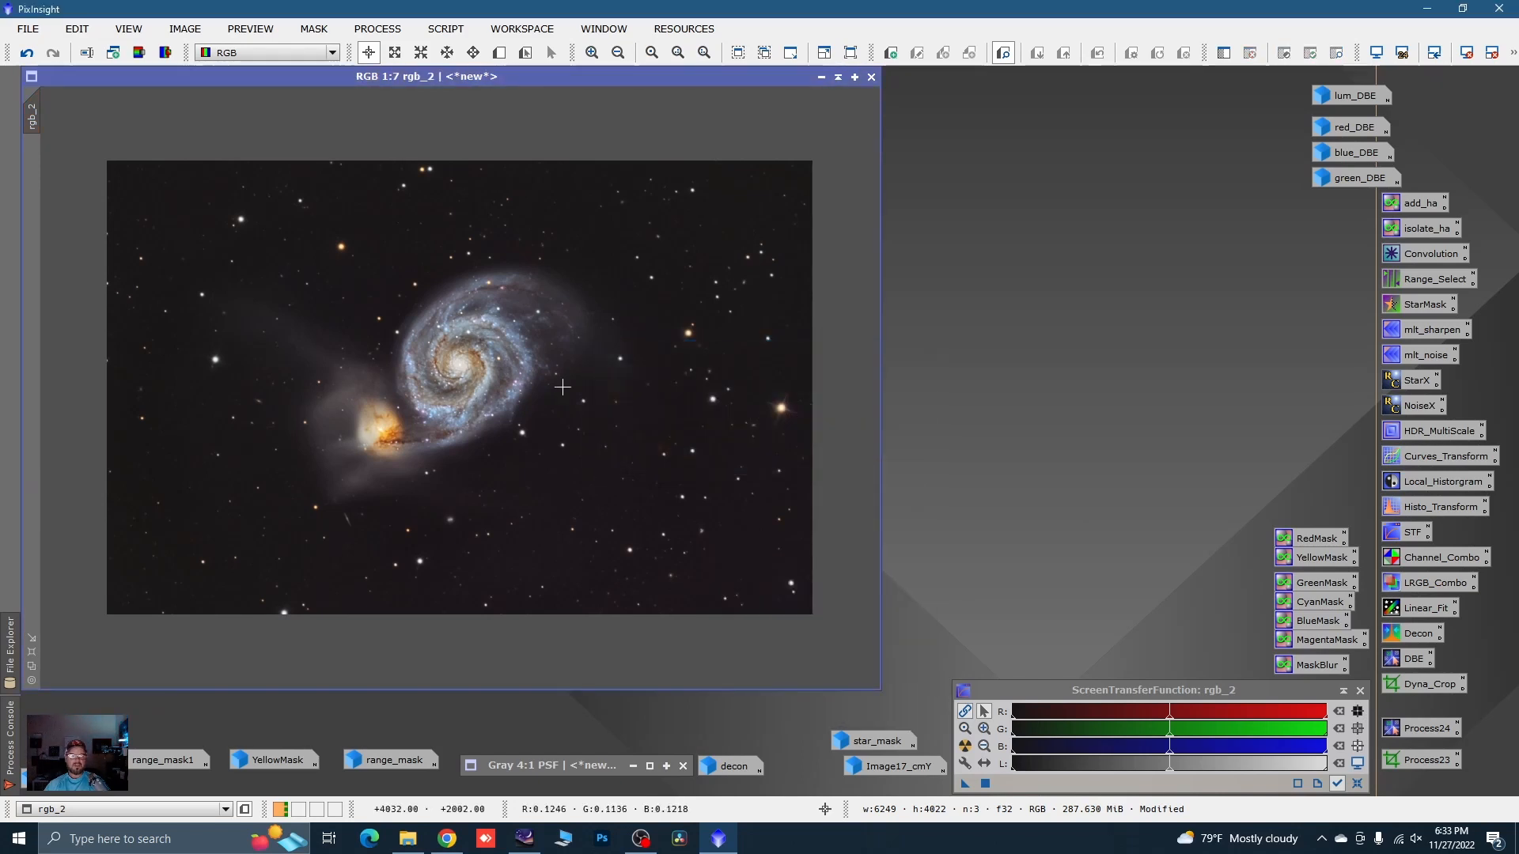
right_click(433, 311)
click(892, 354)
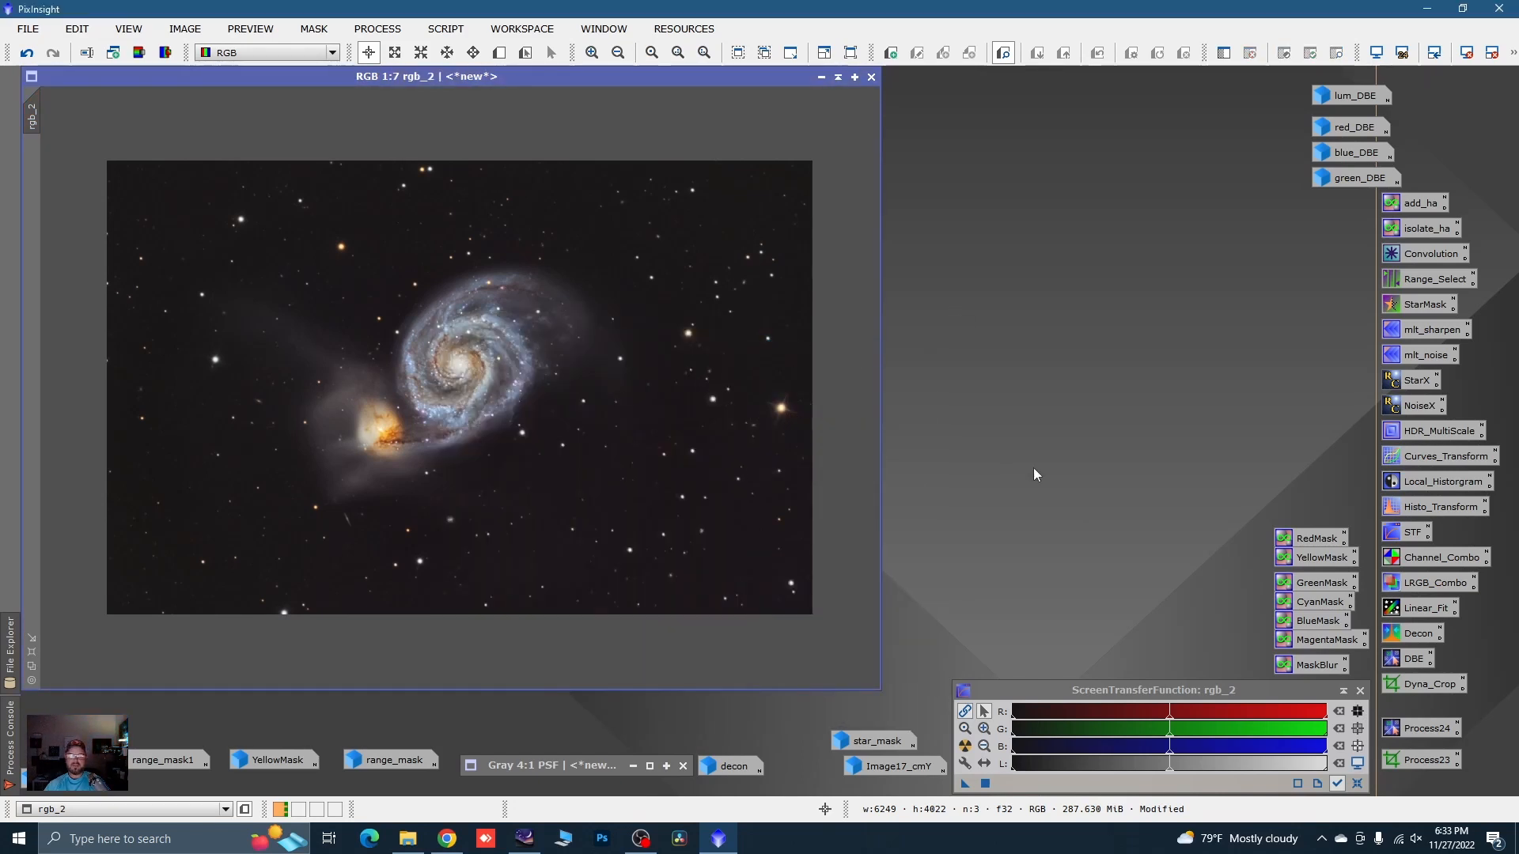
- Generate another BlueMask and discard it, and open range_mask to check its coverage before minimizing it again
drag(1313, 619, 583, 448)
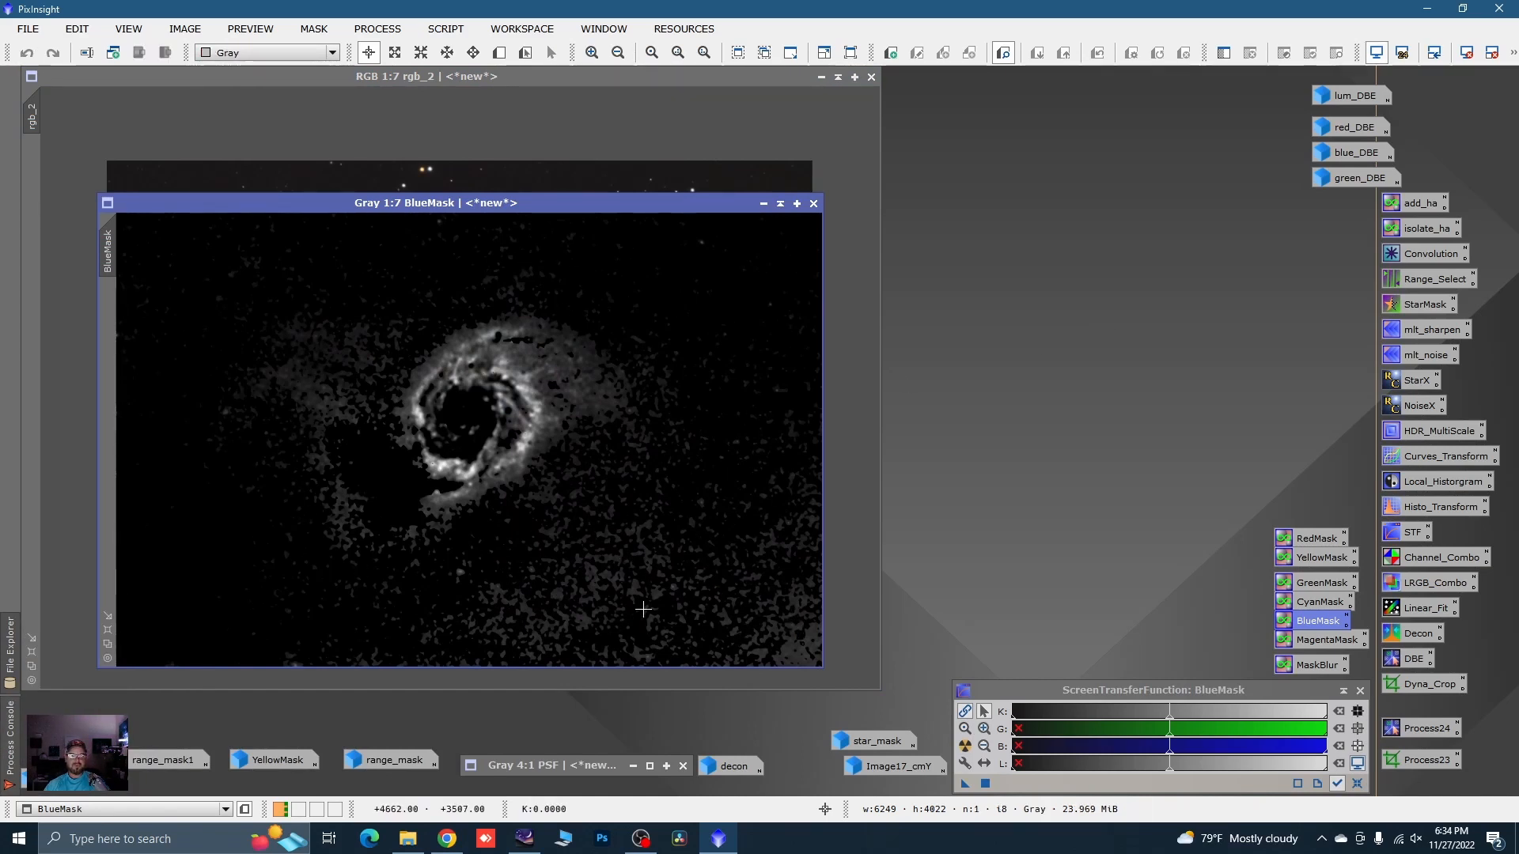
click(813, 203)
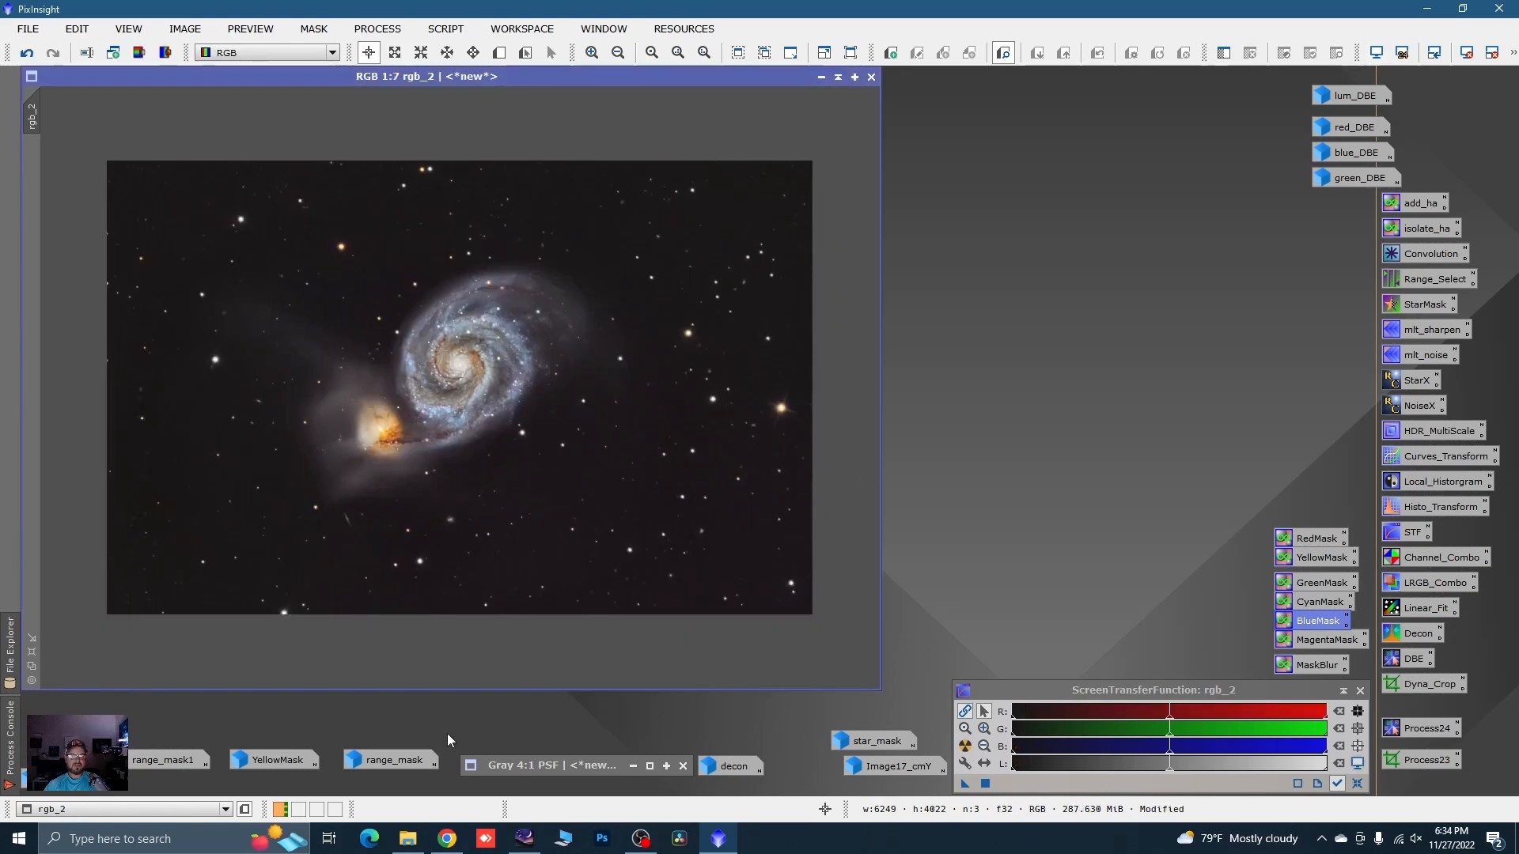
click(390, 760)
double_click(390, 759)
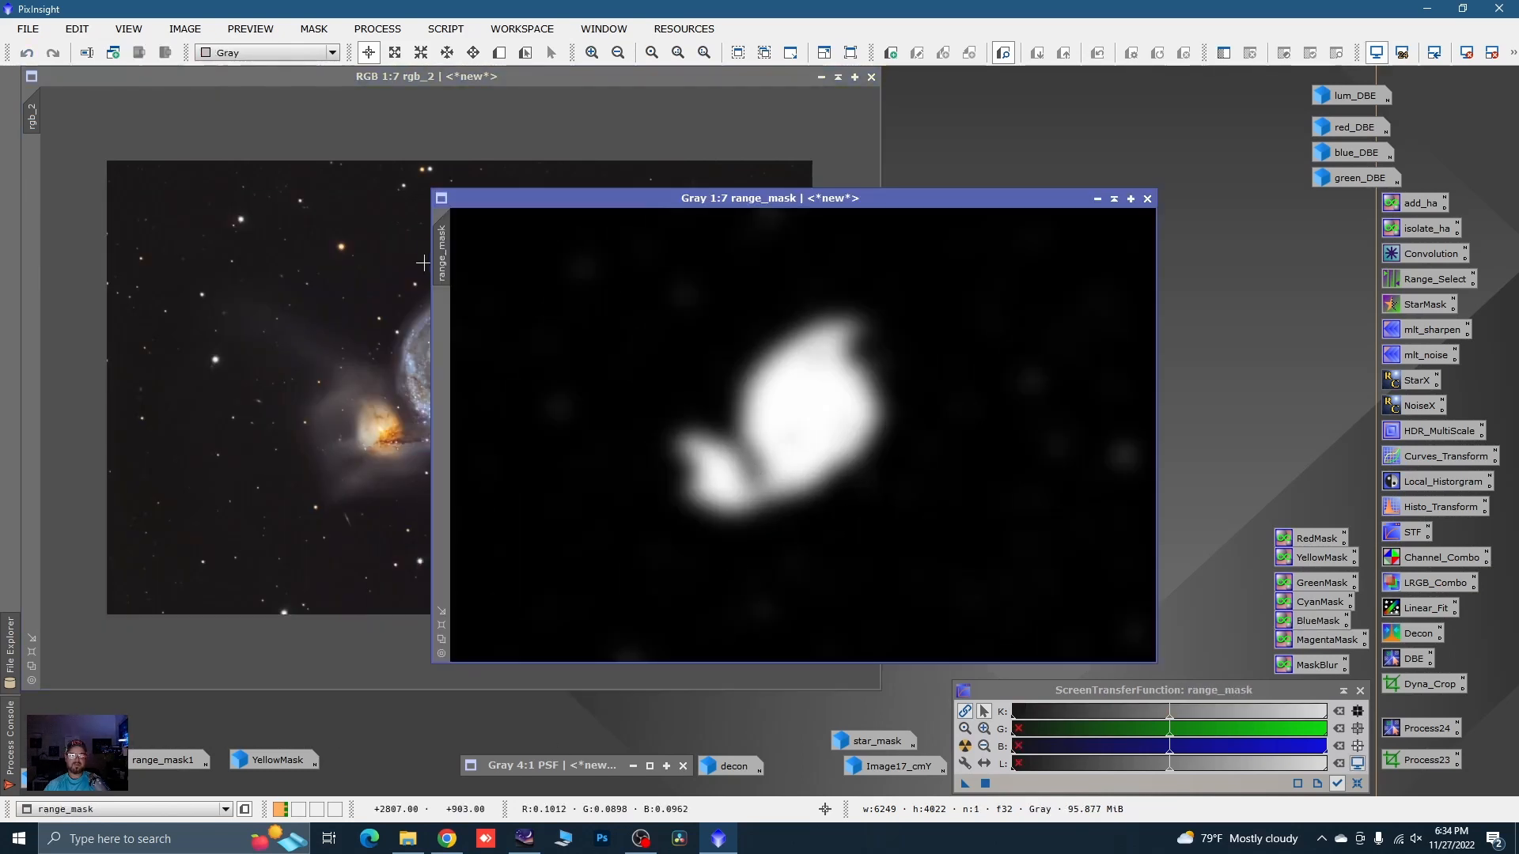
click(1097, 199)
- Open range_mask1, apply it as the mask of rgb_2 and minimize it
double_click(190, 760)
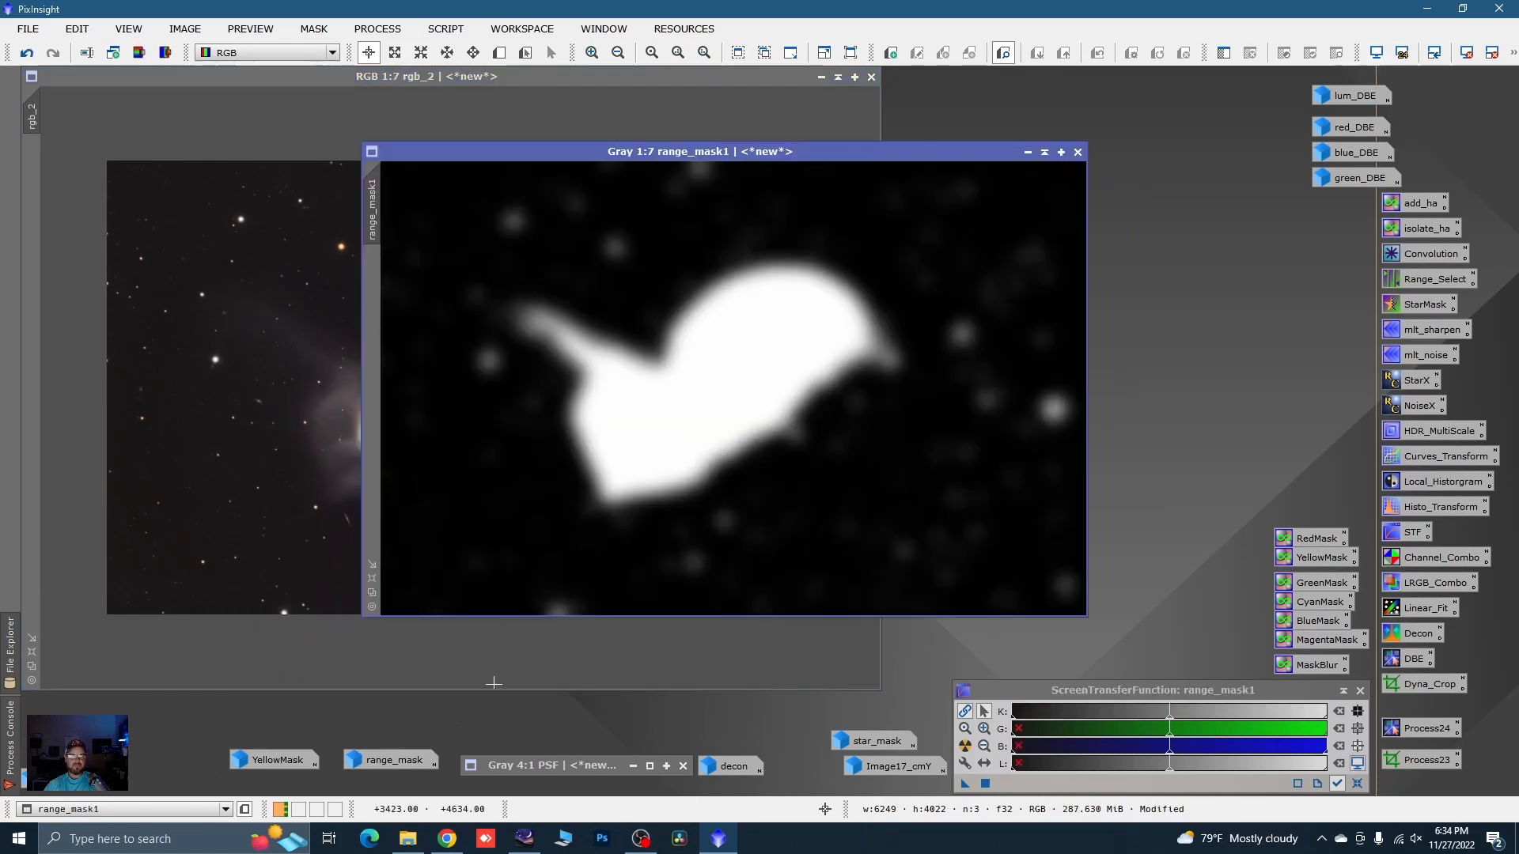
drag(375, 197, 28, 169)
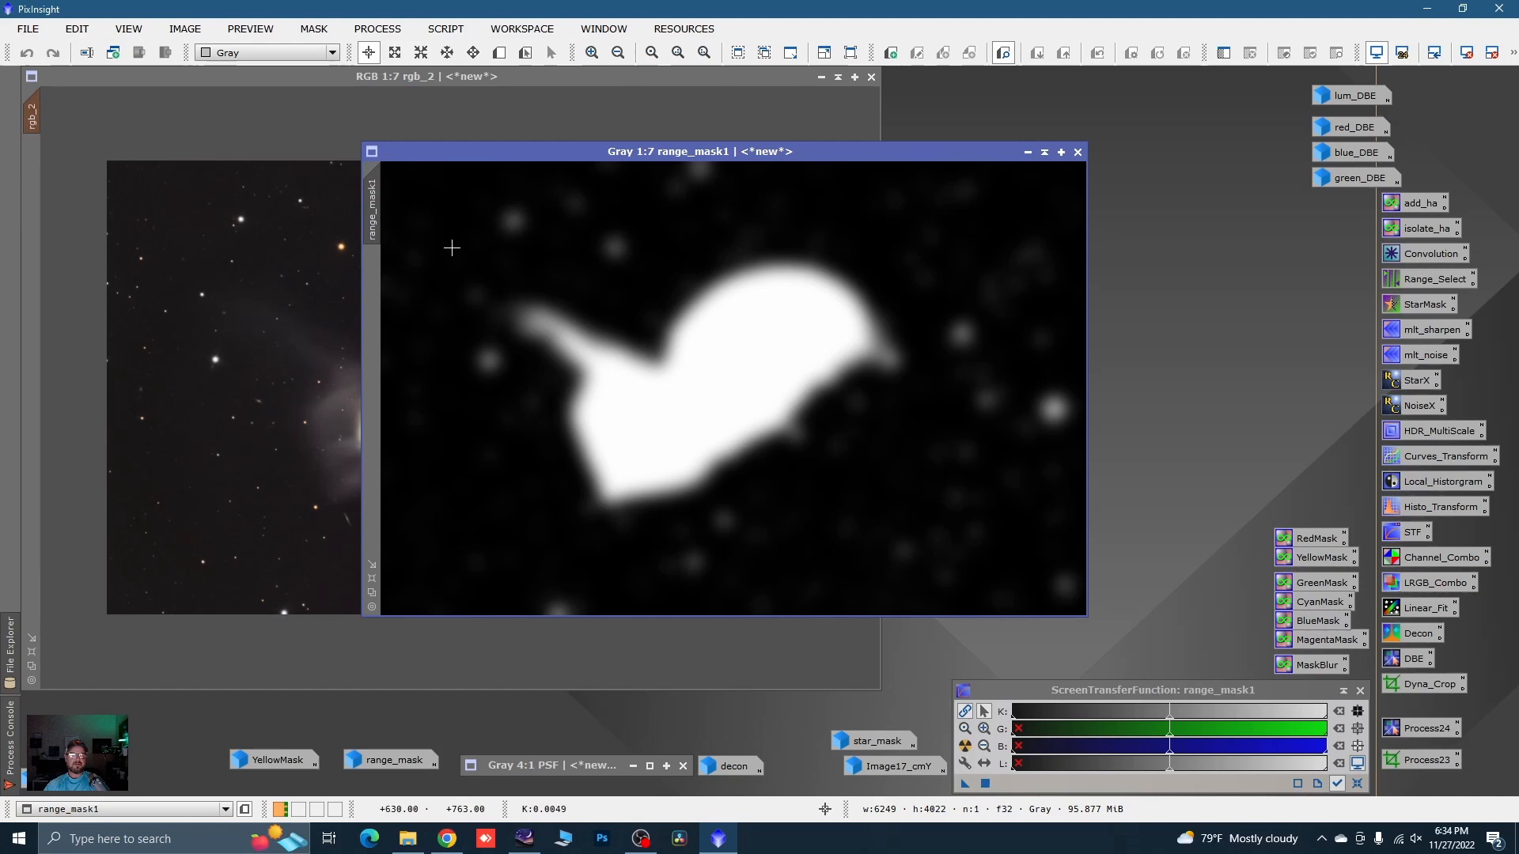
click(1027, 151)
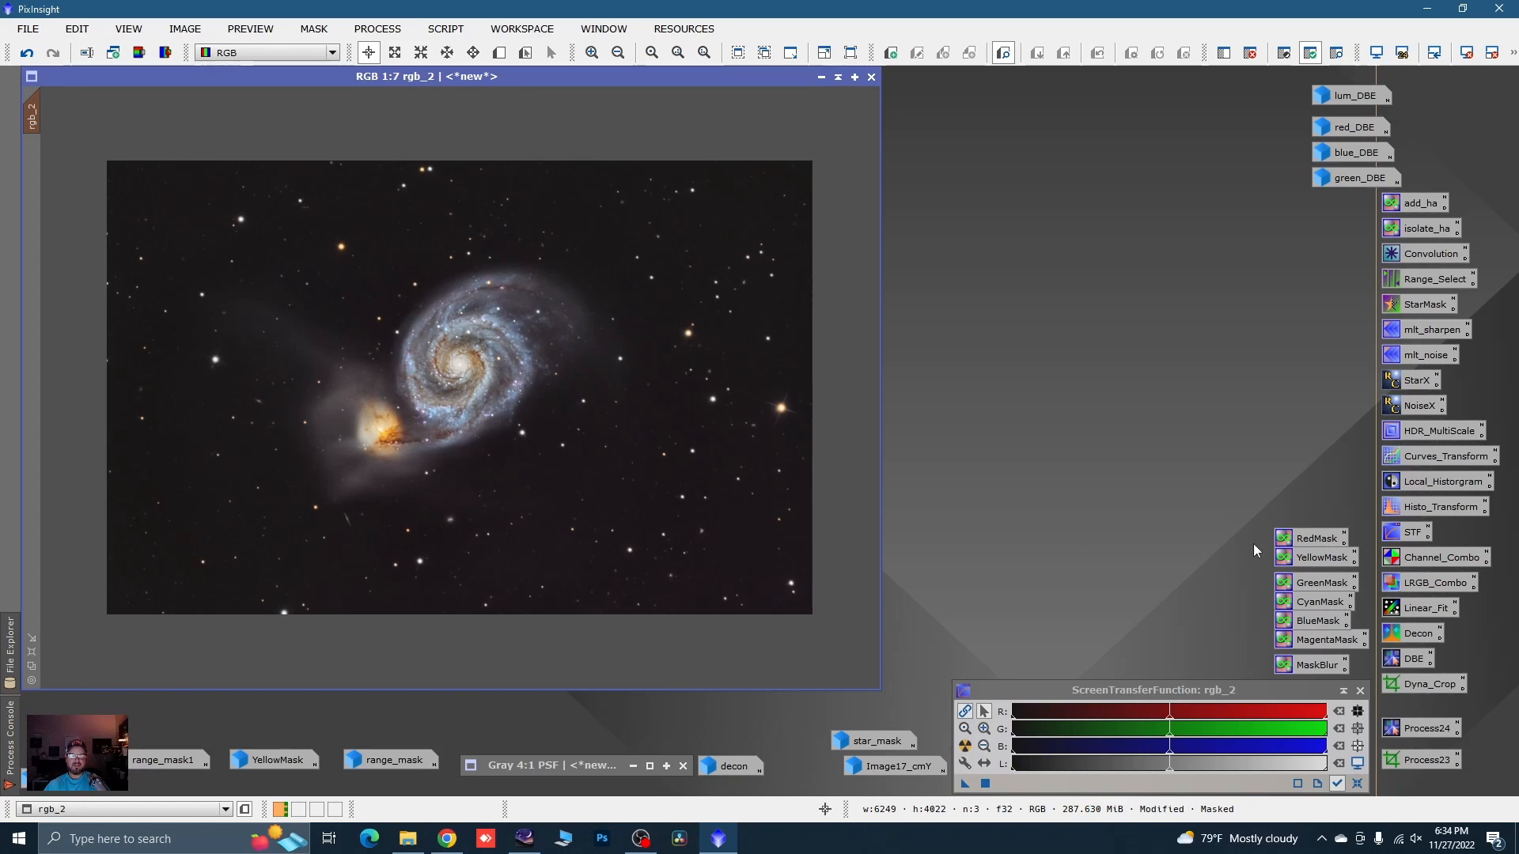
- Generate a new BlueMask from rgb_2, assign it as the image's mask and park it as an icon below the image
drag(1315, 622, 758, 509)
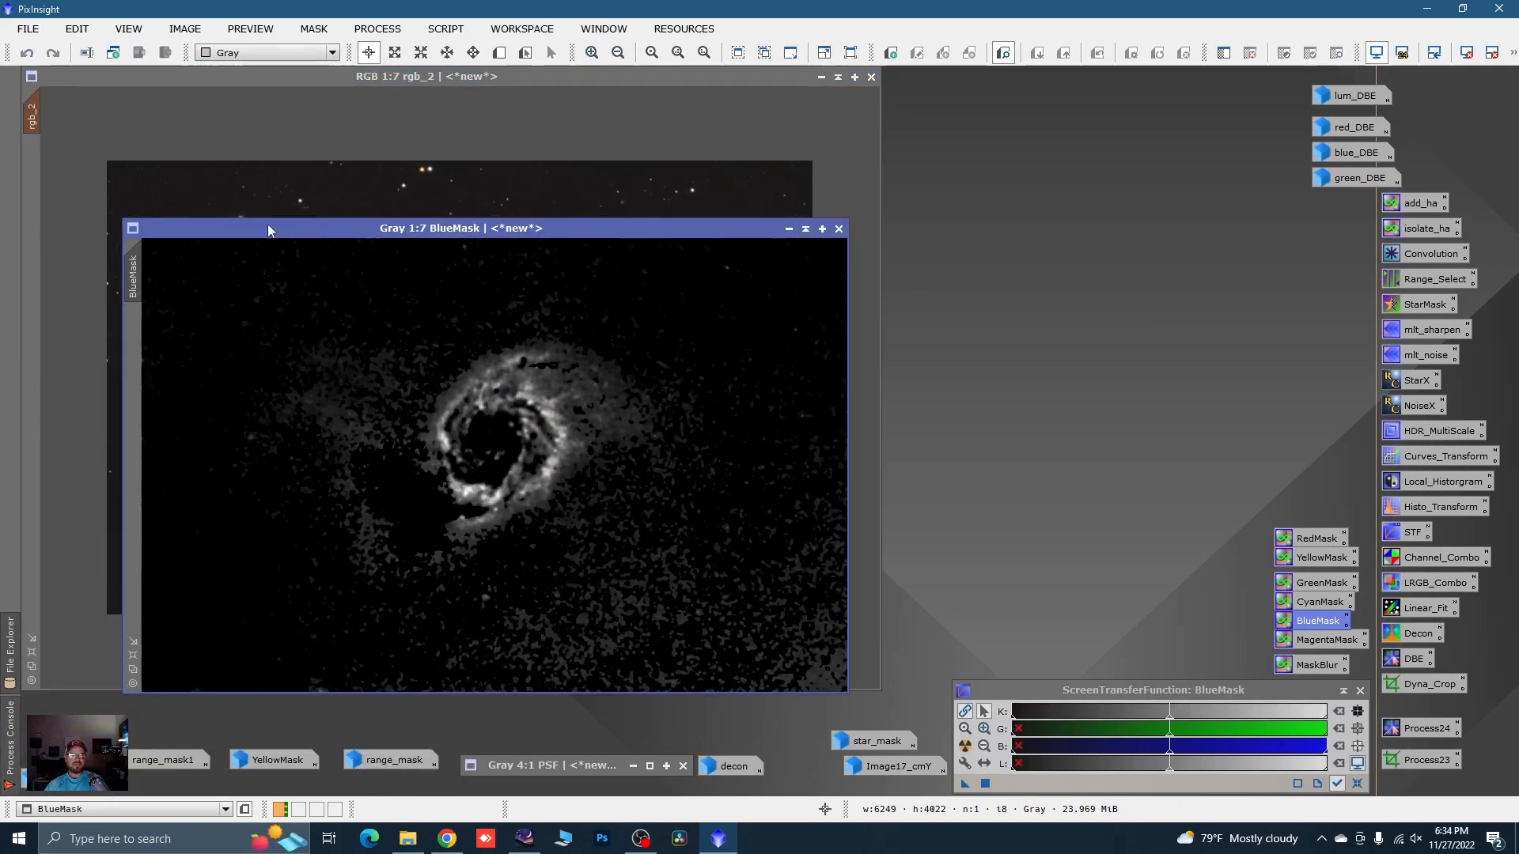
drag(249, 235, 566, 233)
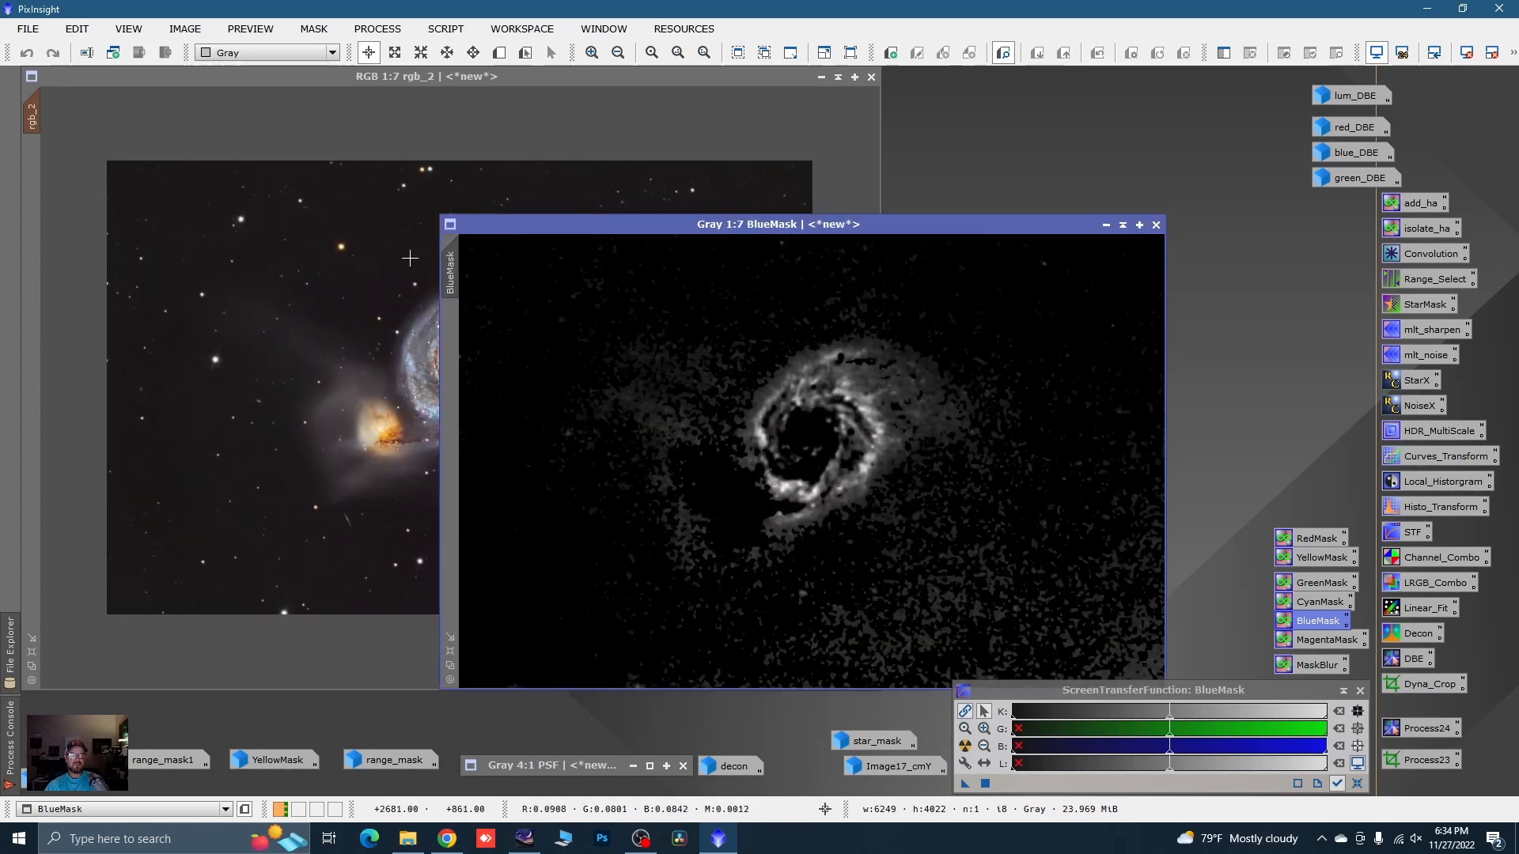
drag(449, 272, 29, 189)
click(1107, 225)
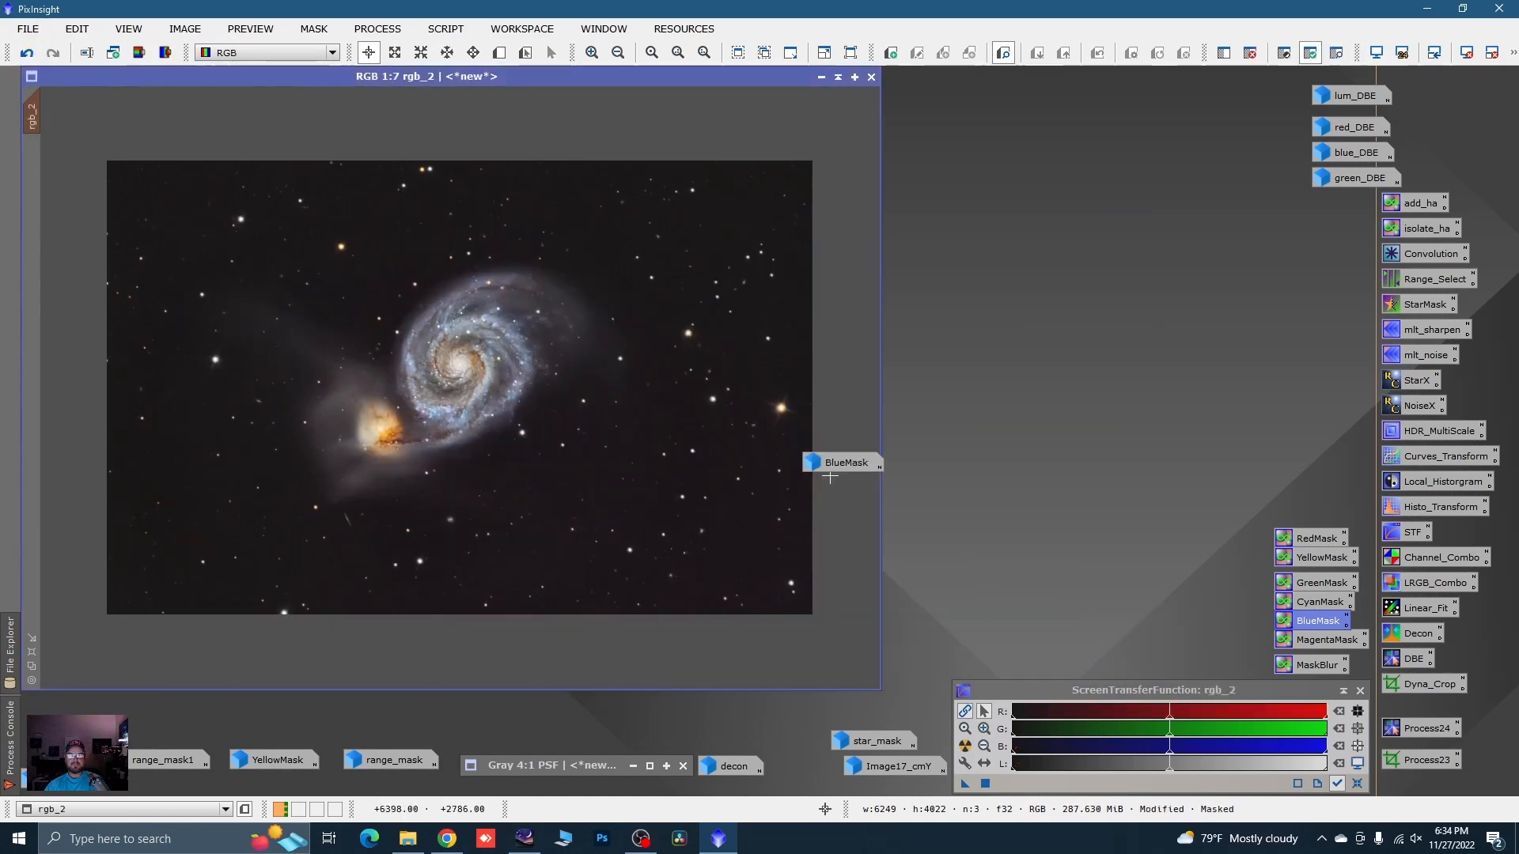
drag(868, 470, 756, 730)
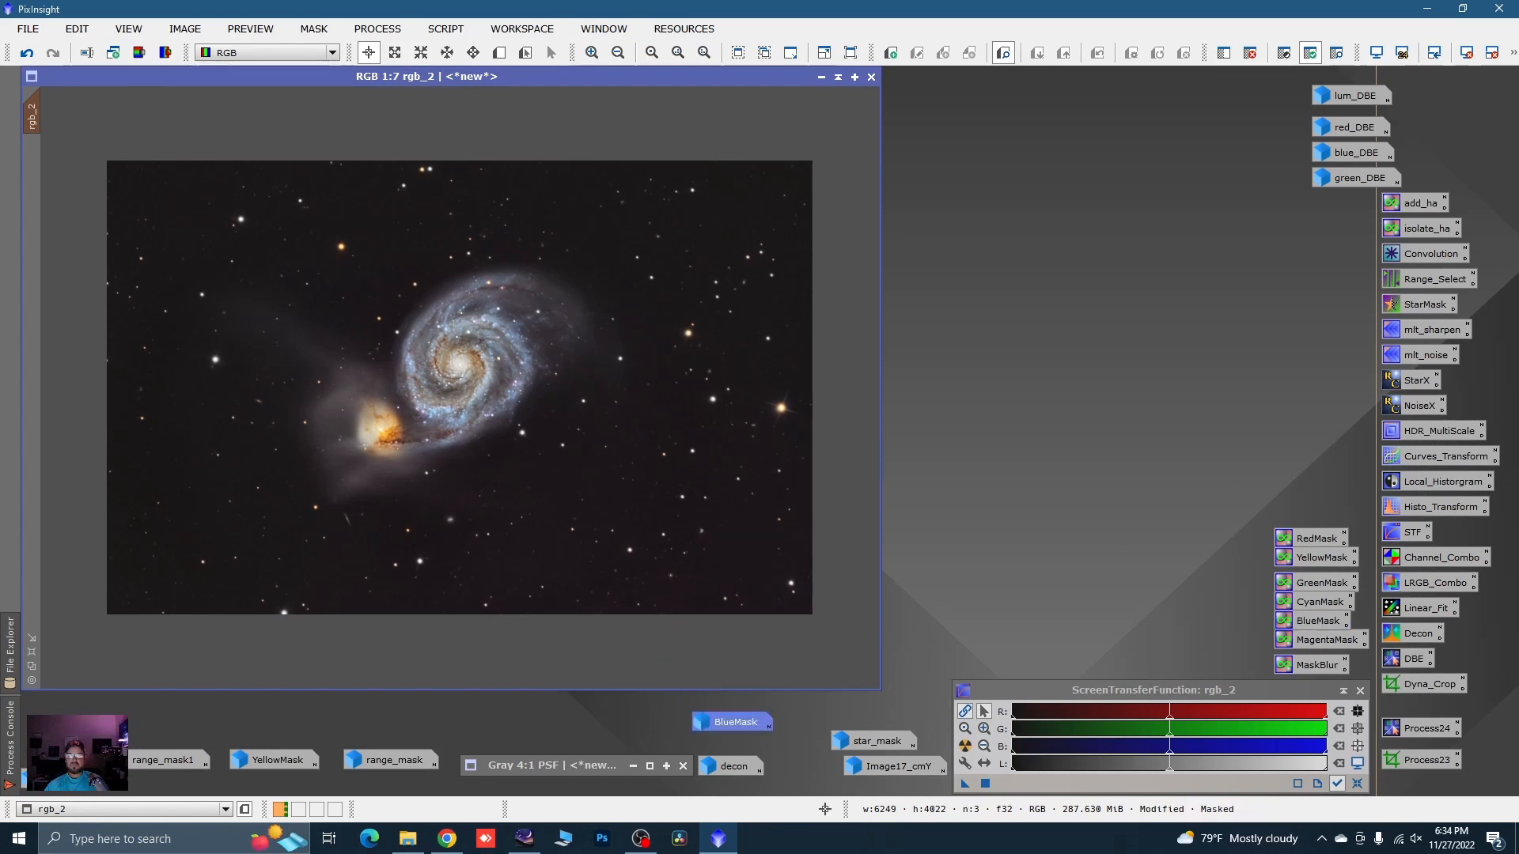
- Open CurvesTransformation with a real-time preview and raise the blue curve to 0.37113 at input 0.31783
double_click(1416, 454)
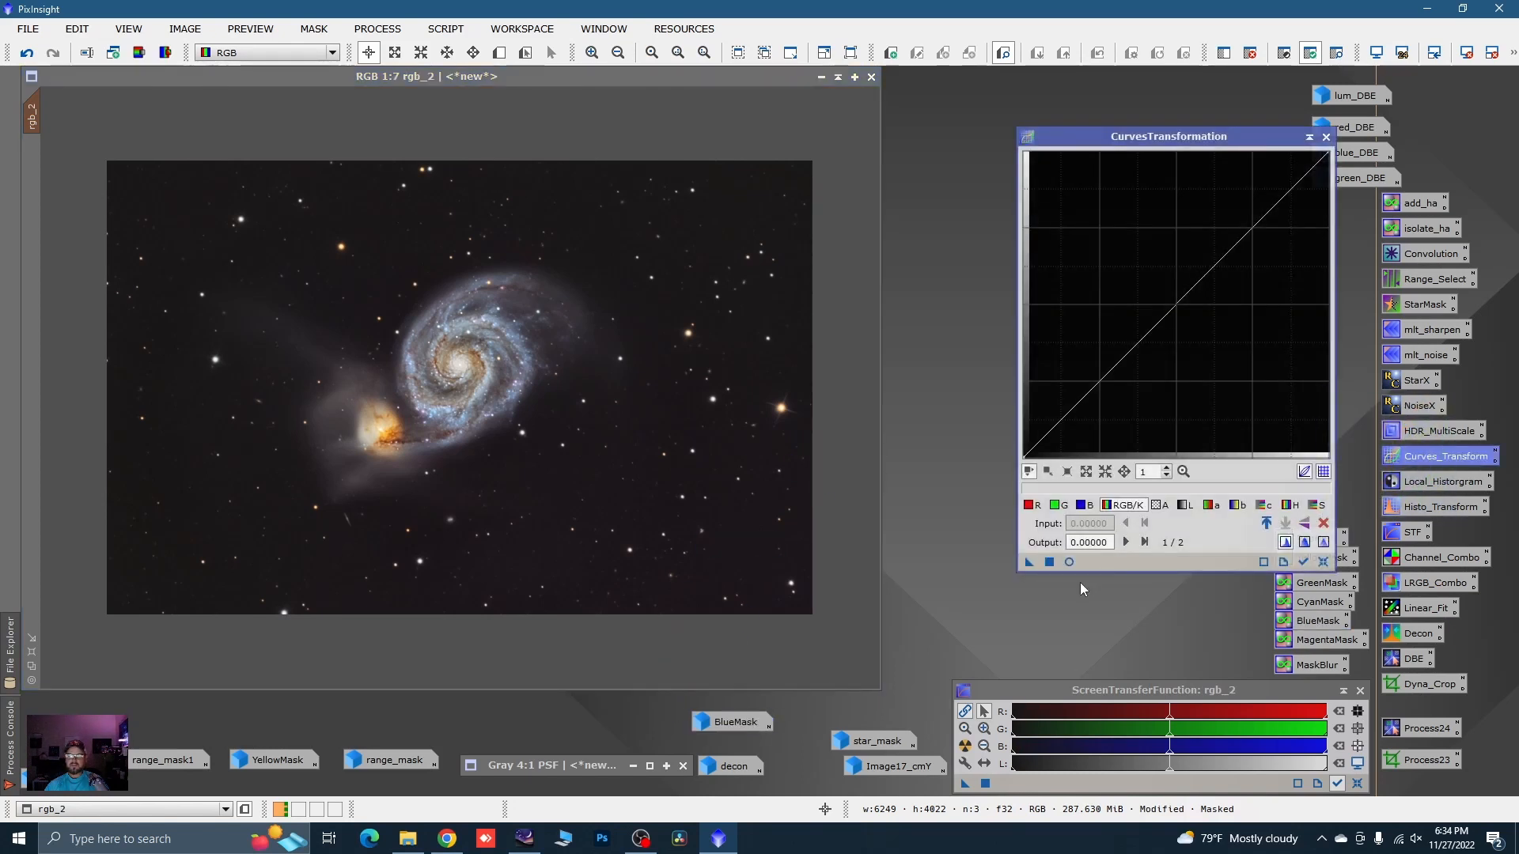
click(1070, 563)
click(1086, 505)
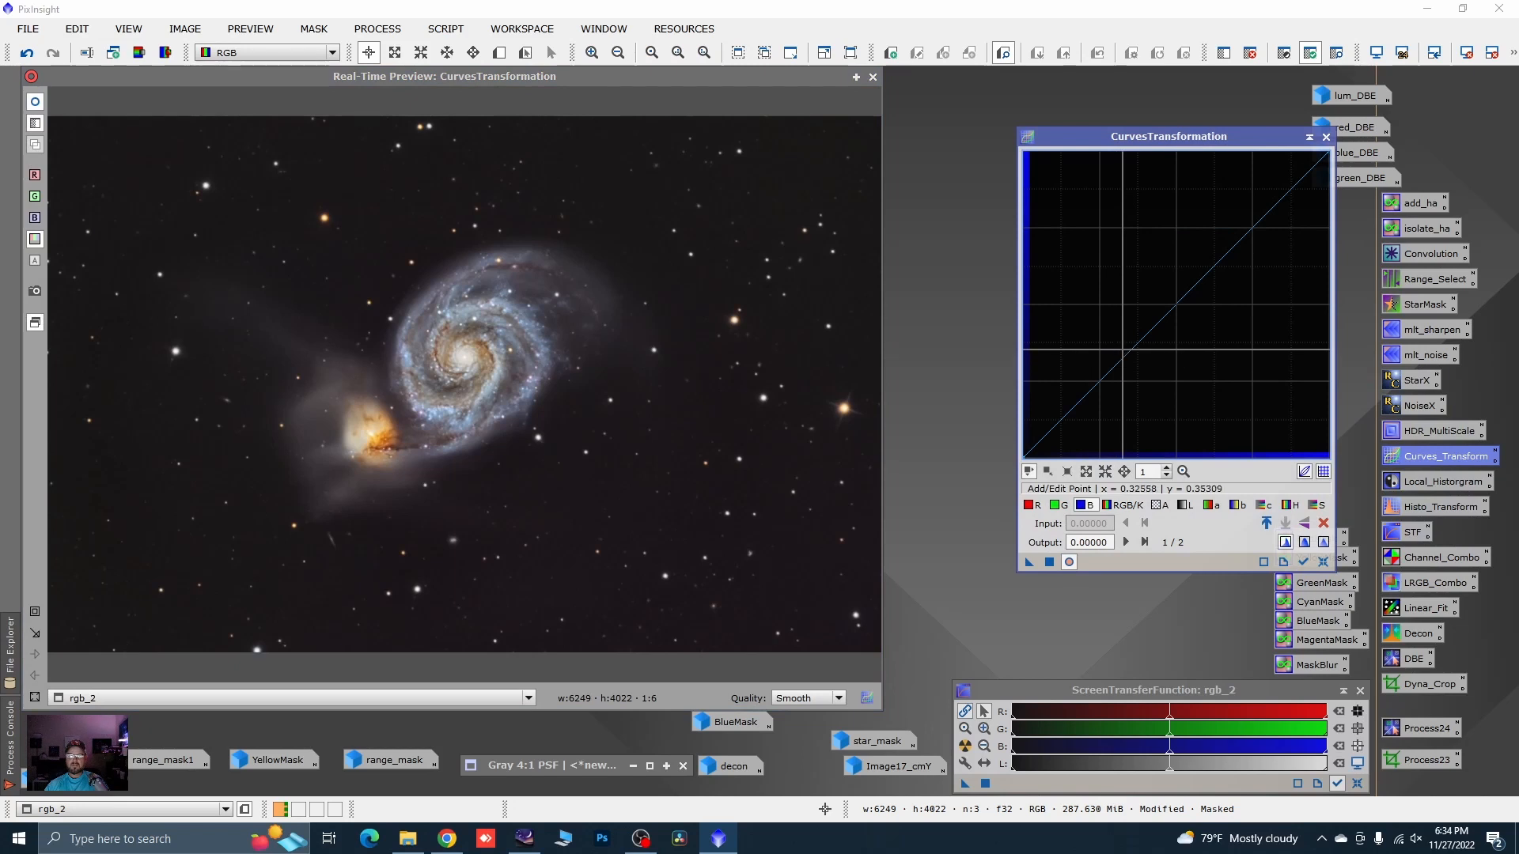
drag(1125, 354, 1121, 343)
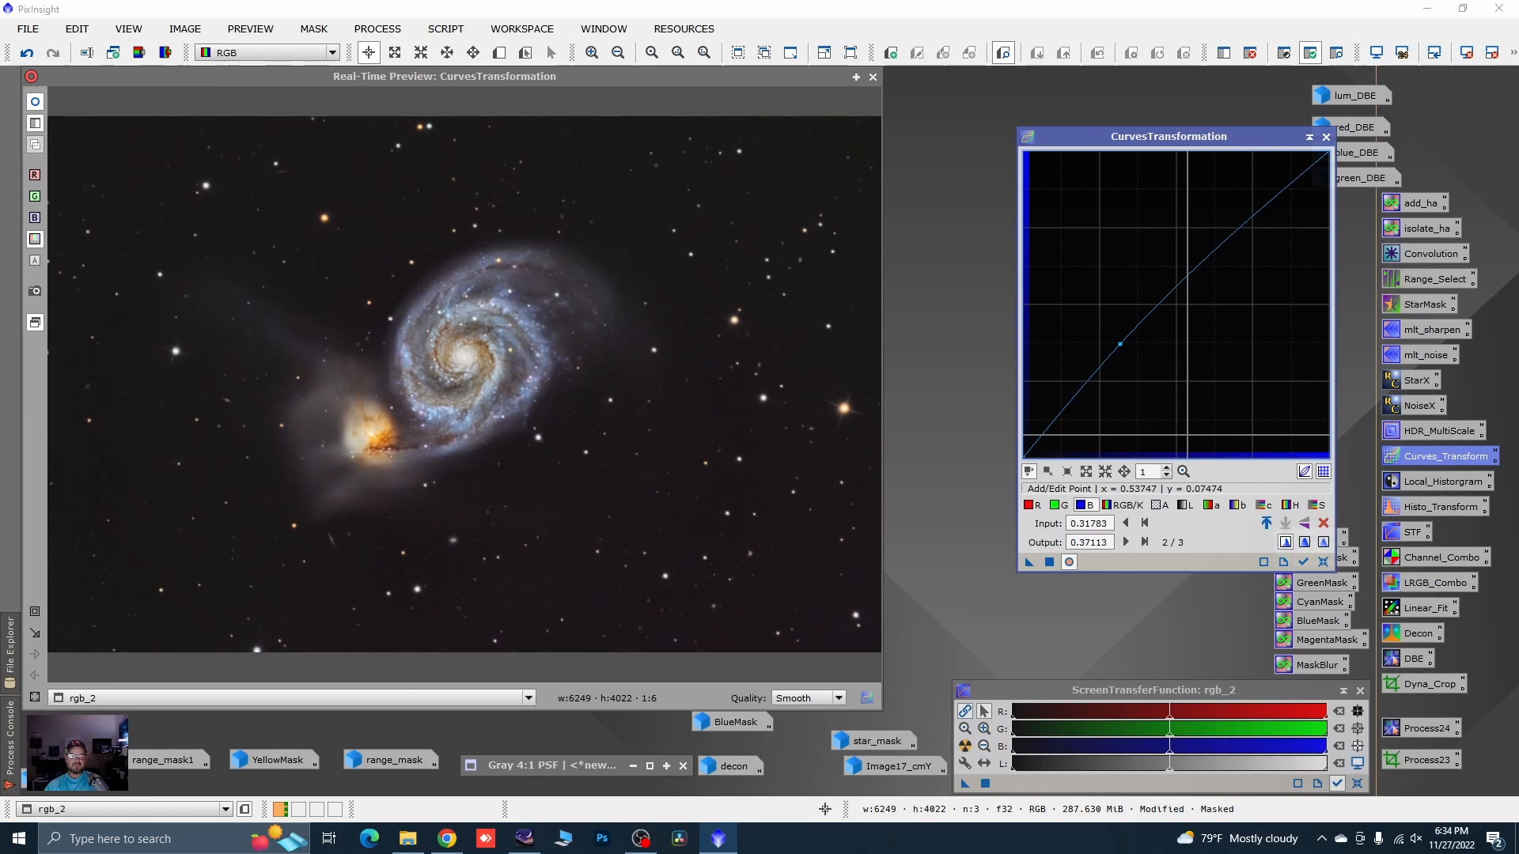
- Raise the lightness curve to 0.40206 at input 0.36693, apply the curves to rgb_2, and reset and close CurvesTransformation
click(1186, 505)
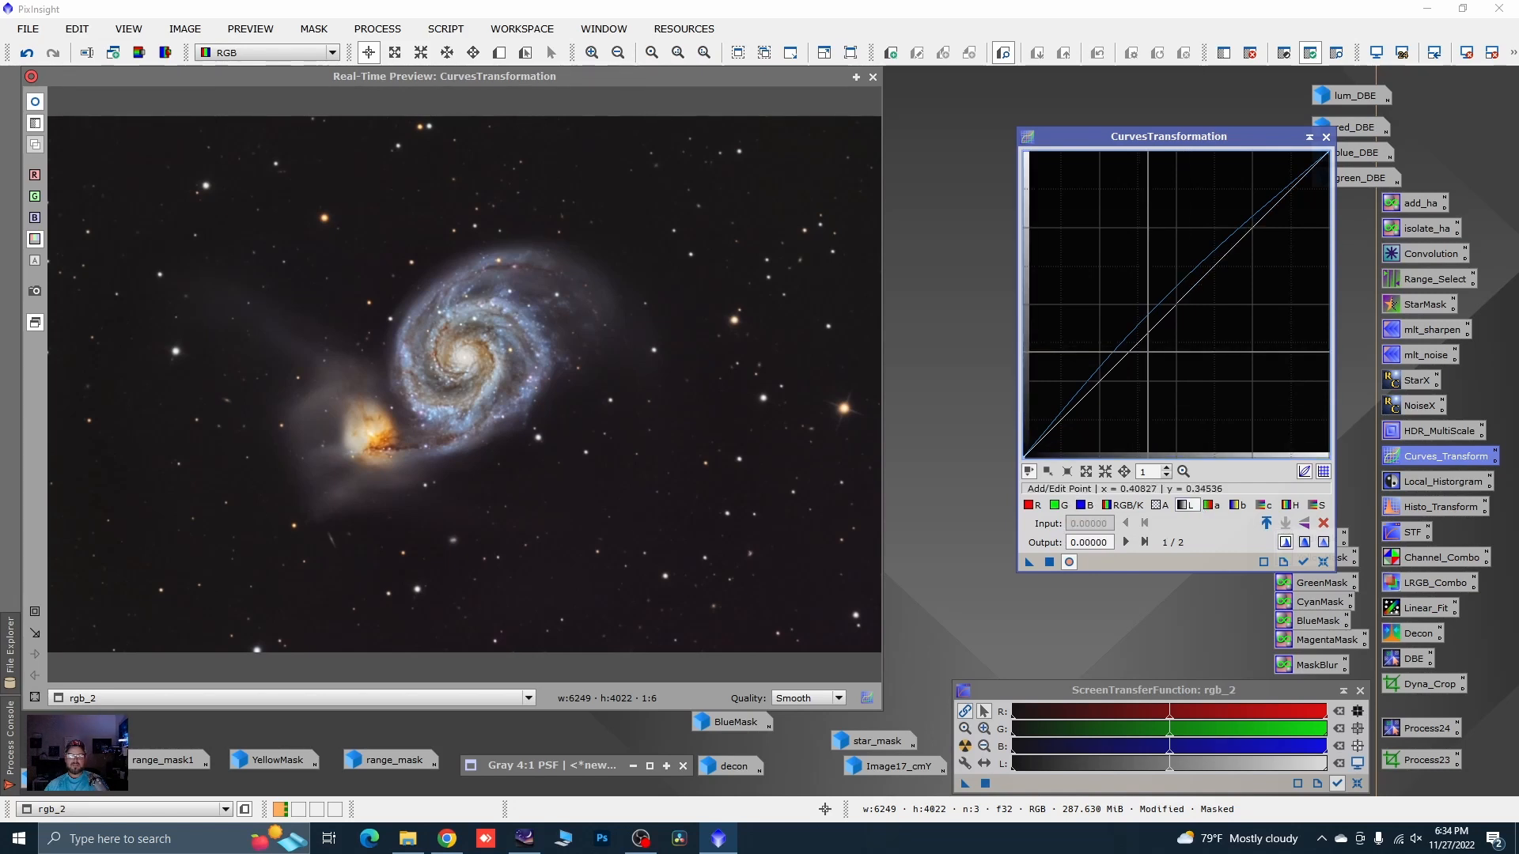
click(1141, 340)
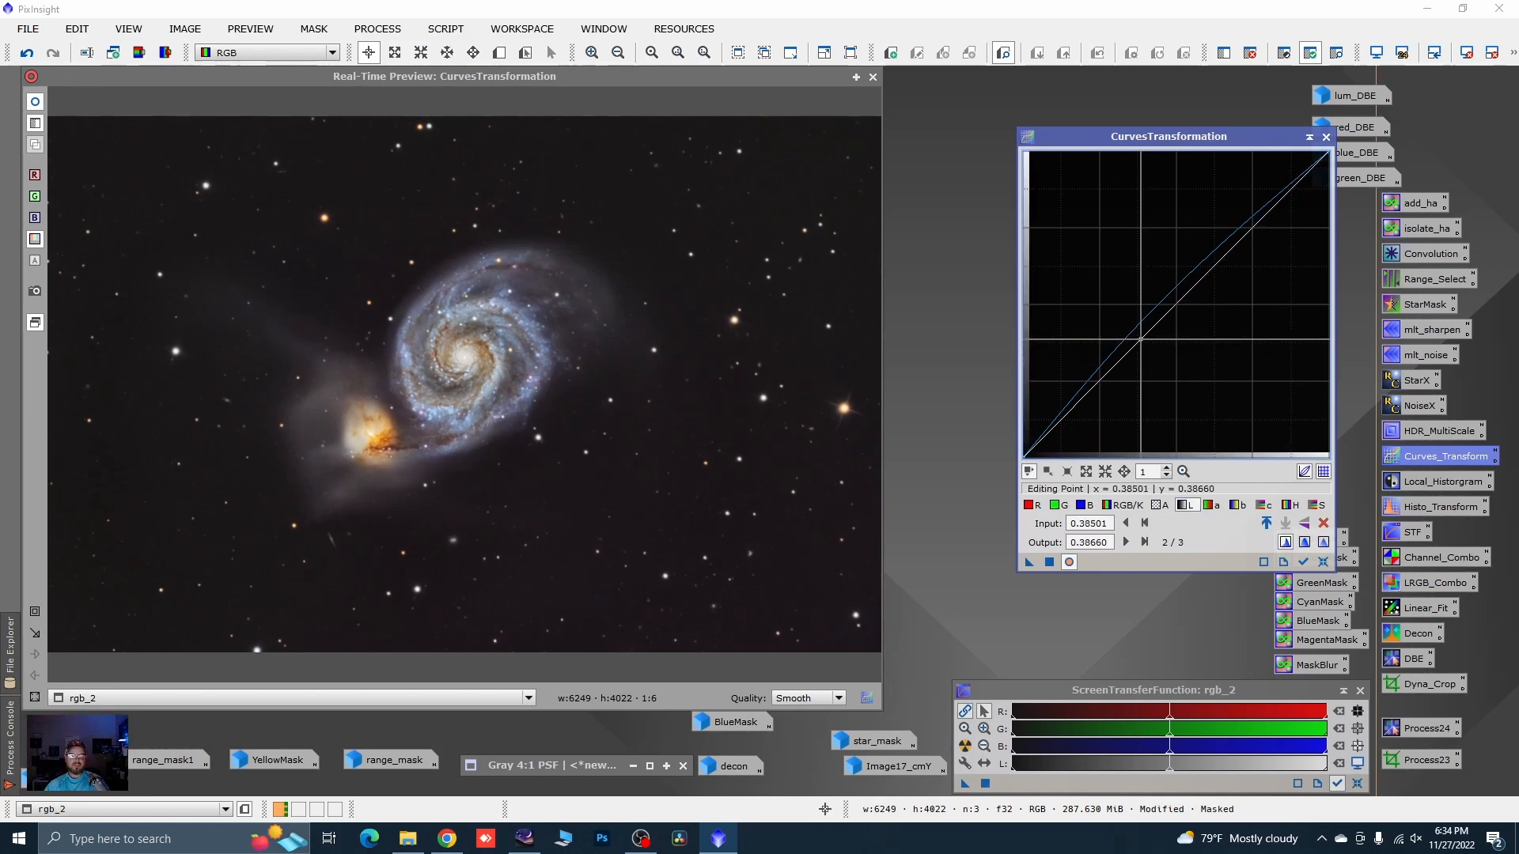
drag(1141, 340, 1135, 335)
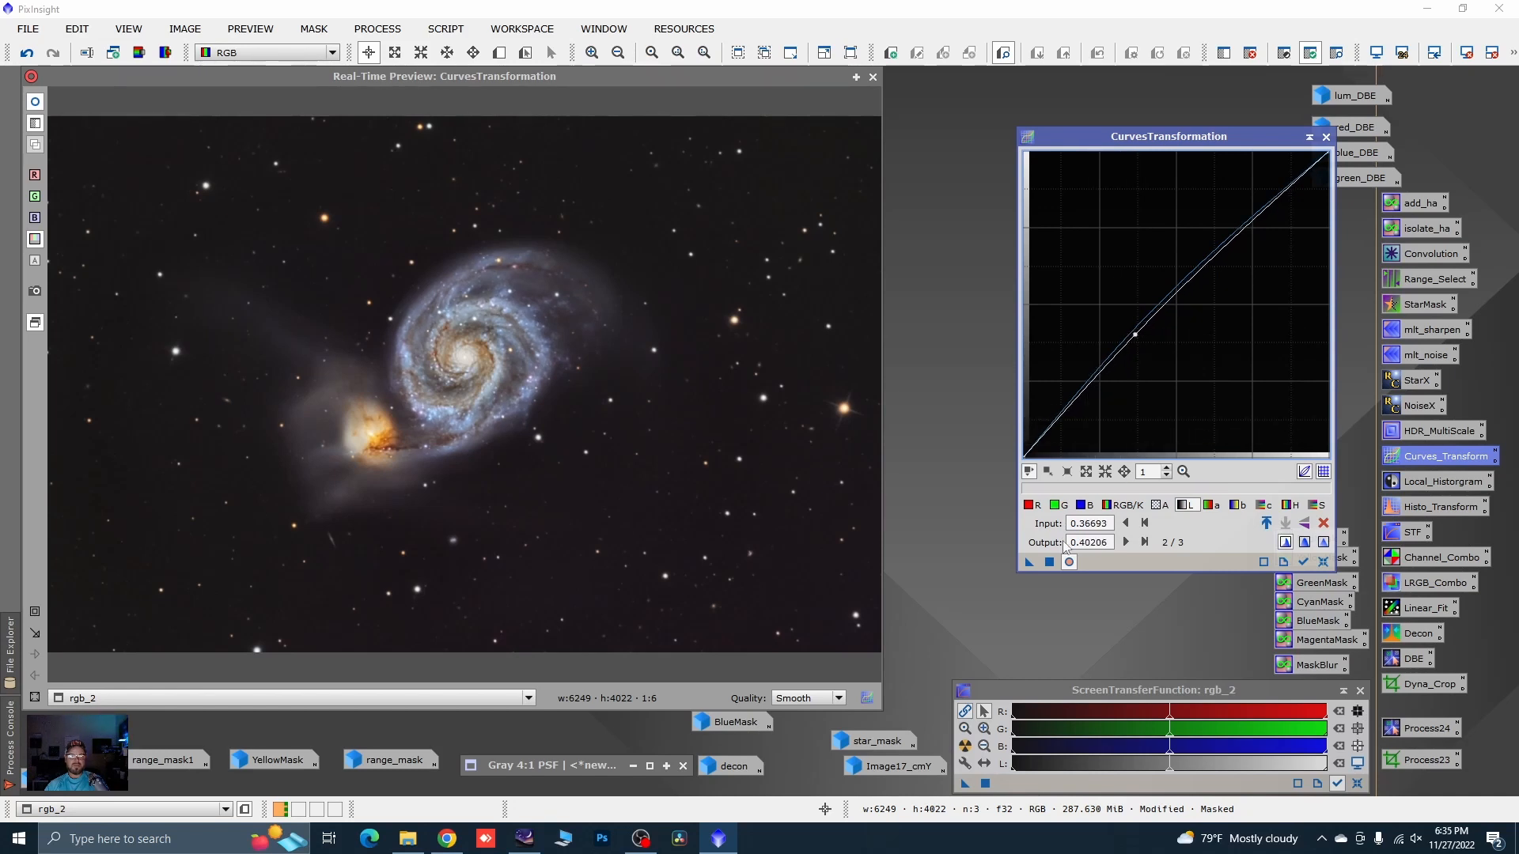
click(1049, 562)
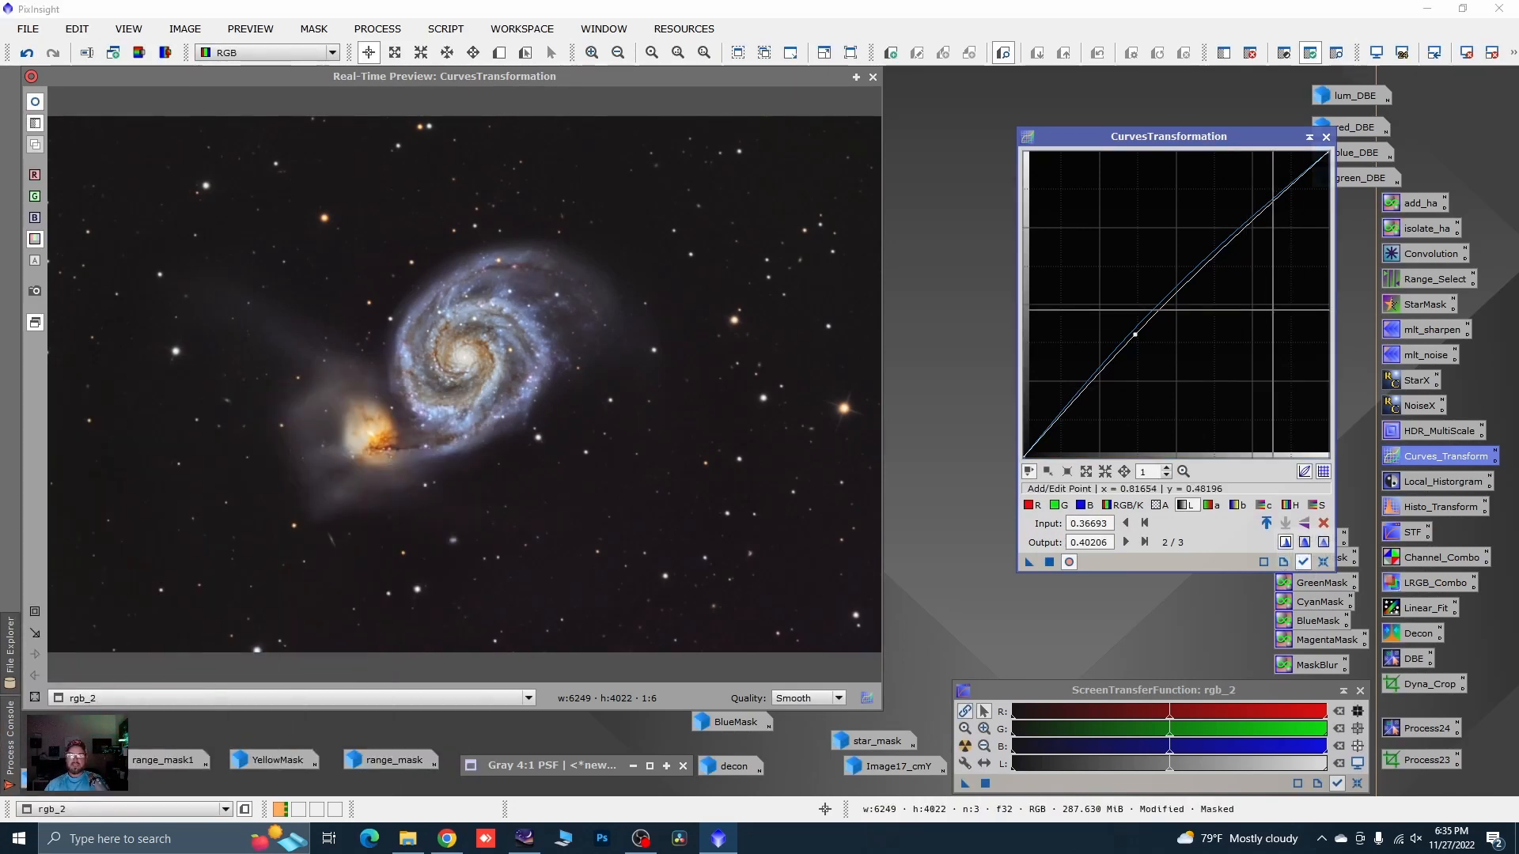
click(1322, 562)
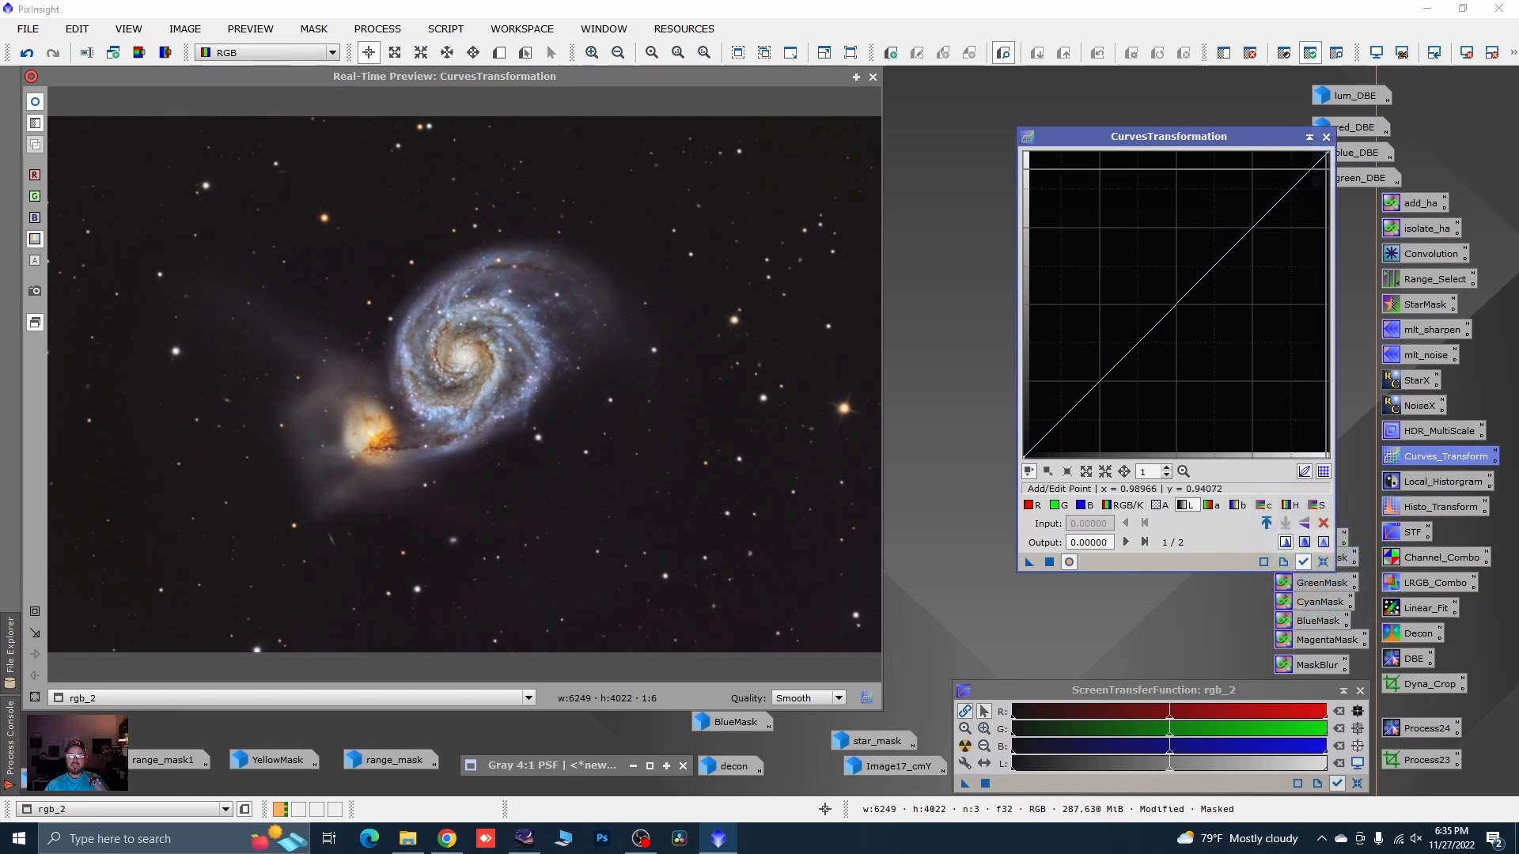
click(1326, 137)
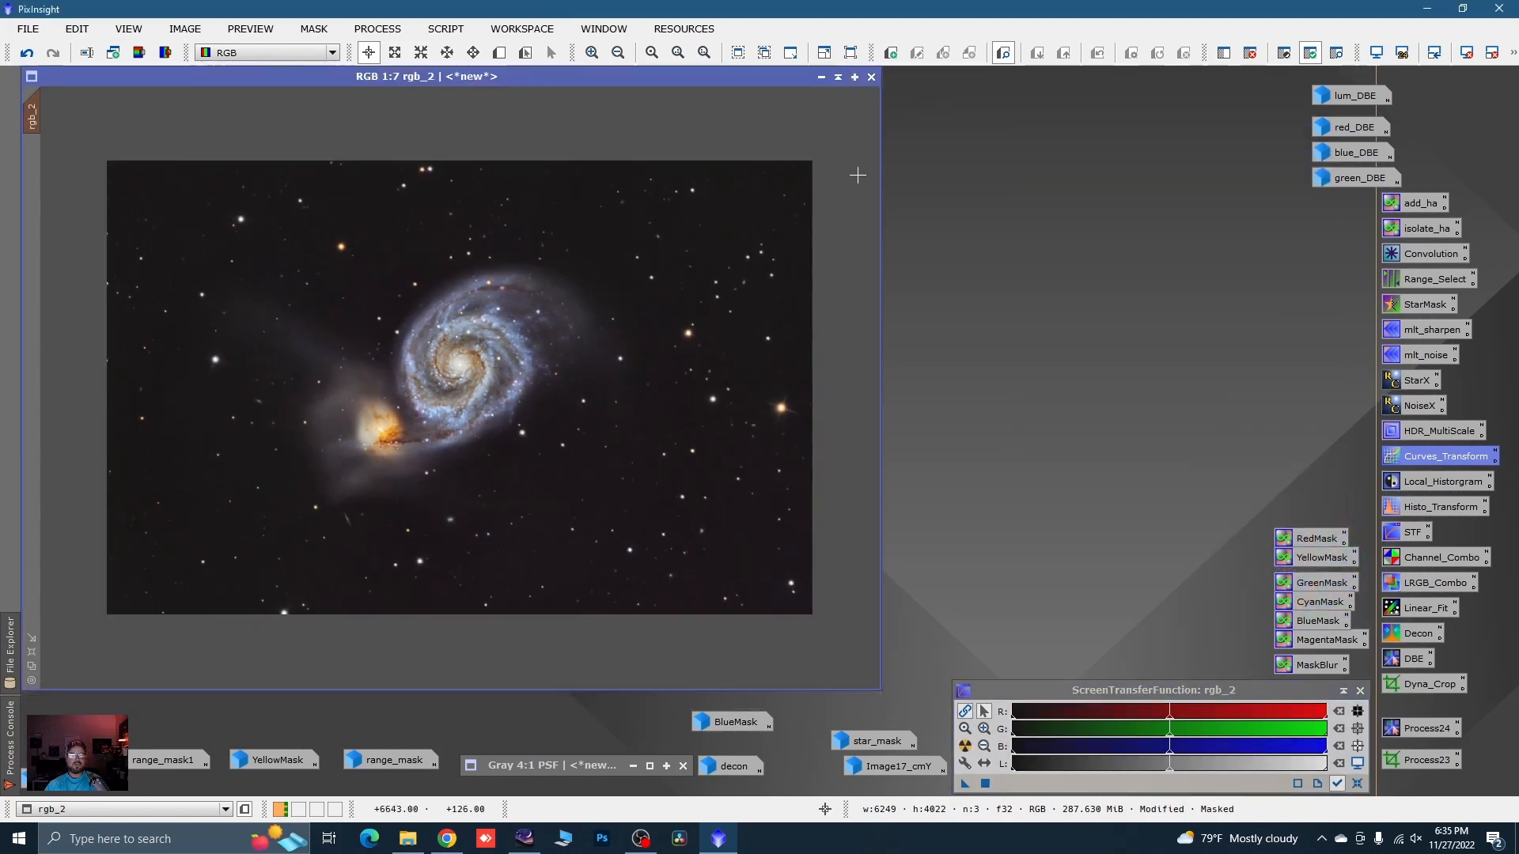
- Remove the BlueMask from rgb_2
right_click(387, 239)
mouse_move(510, 424)
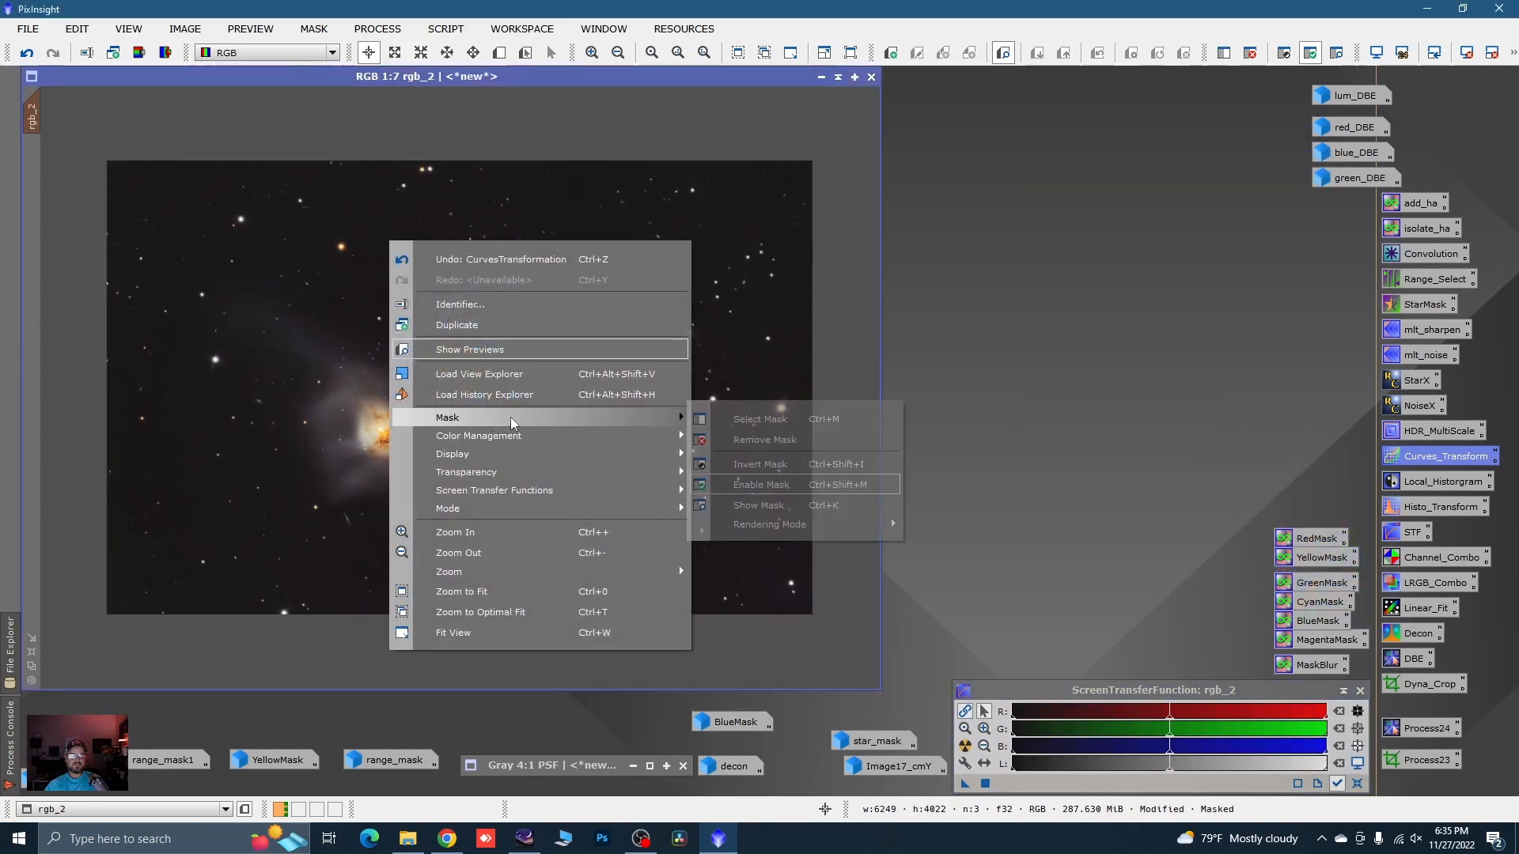
click(764, 439)
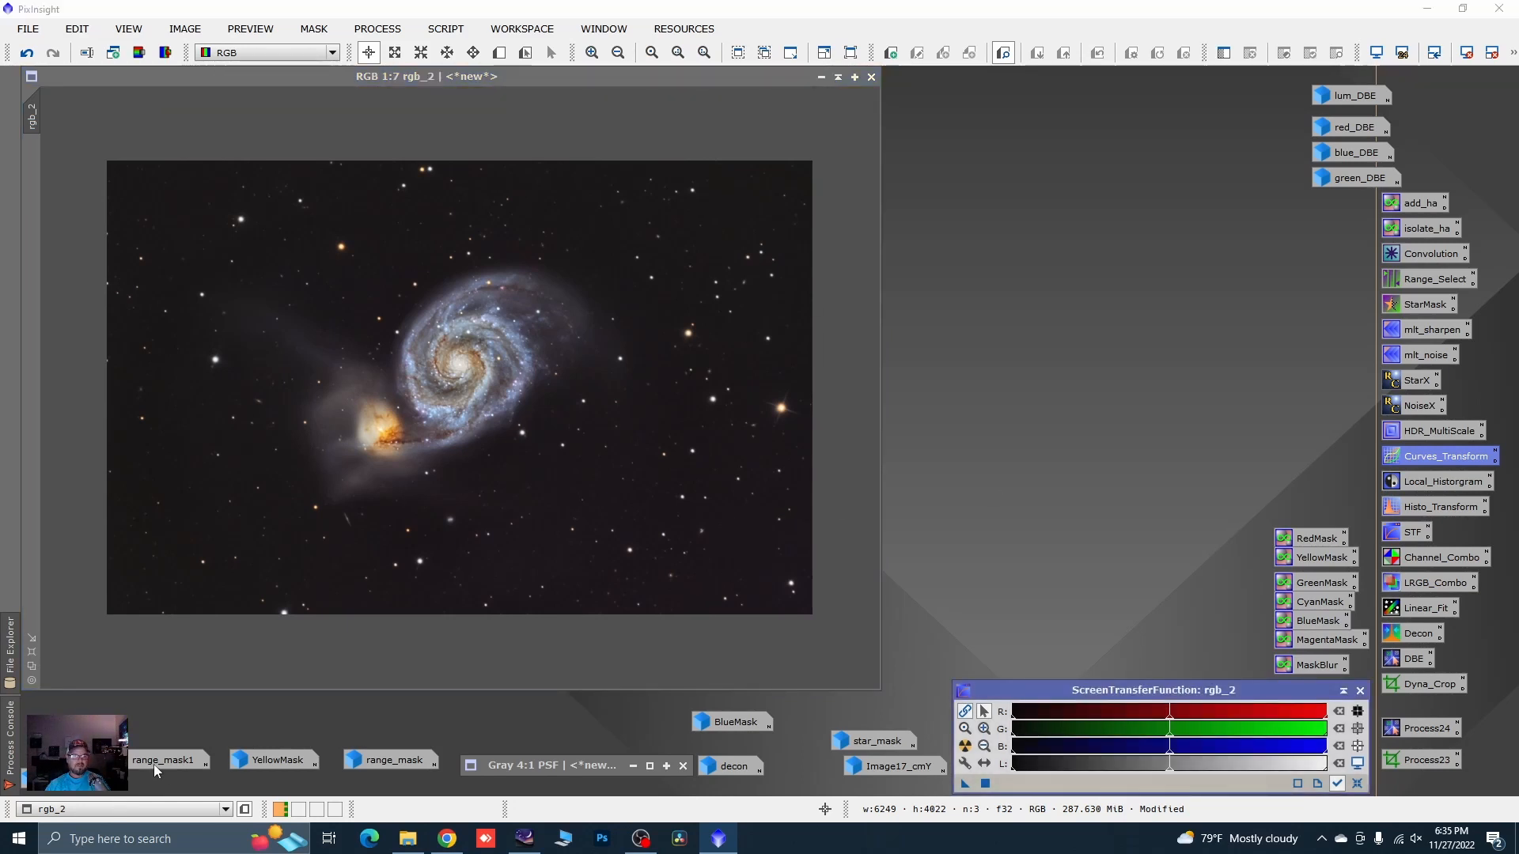
- Delete the range_mask1, YellowMask, range_mask and BlueMask images, discarding their unsaved data and mask references
mouse_move(157, 751)
drag(122, 734, 401, 760)
right_click(419, 760)
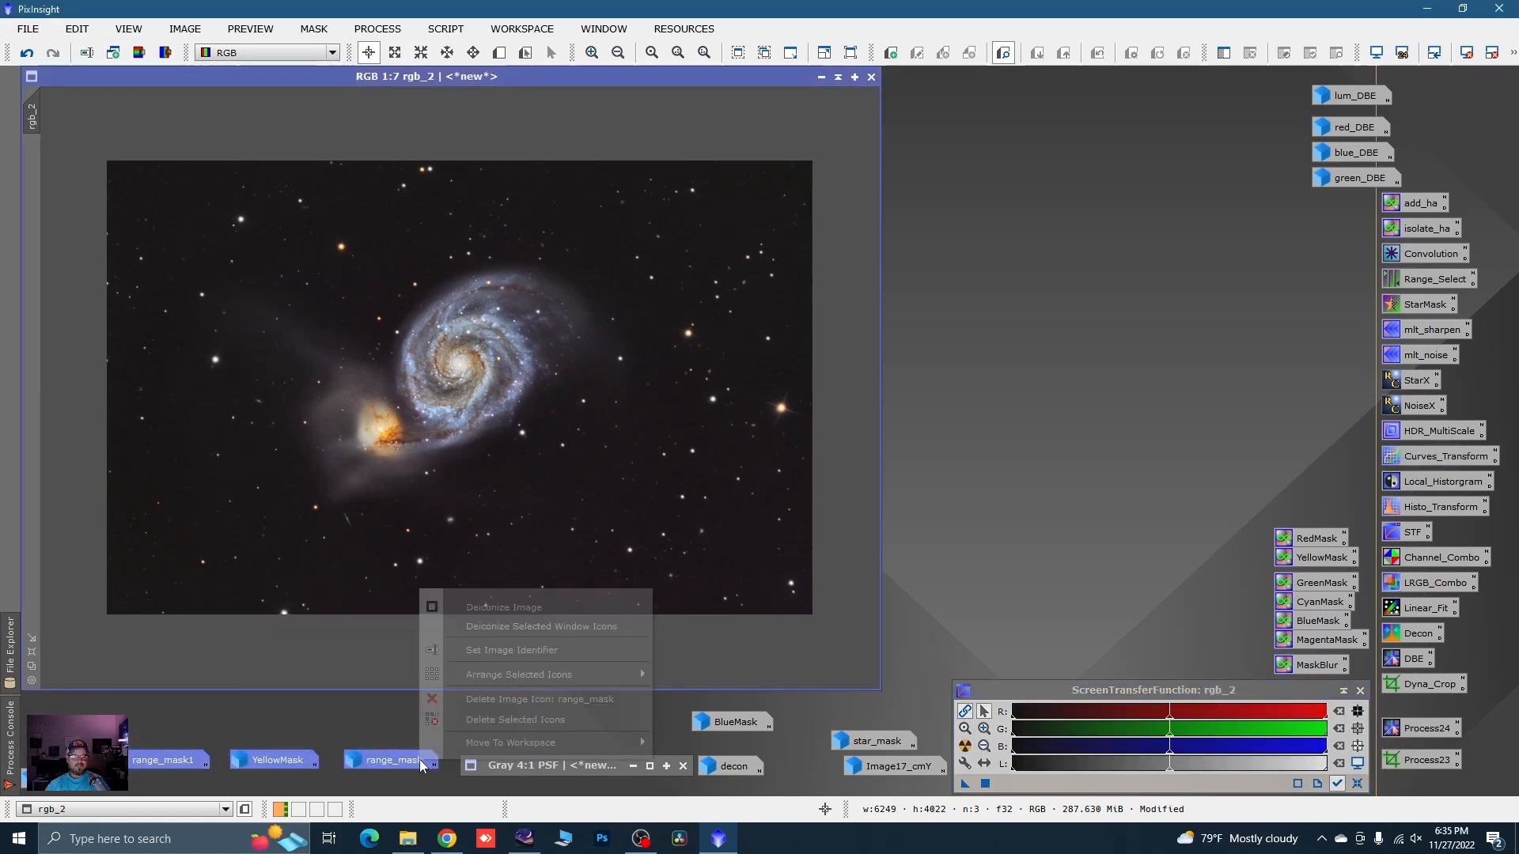
click(496, 719)
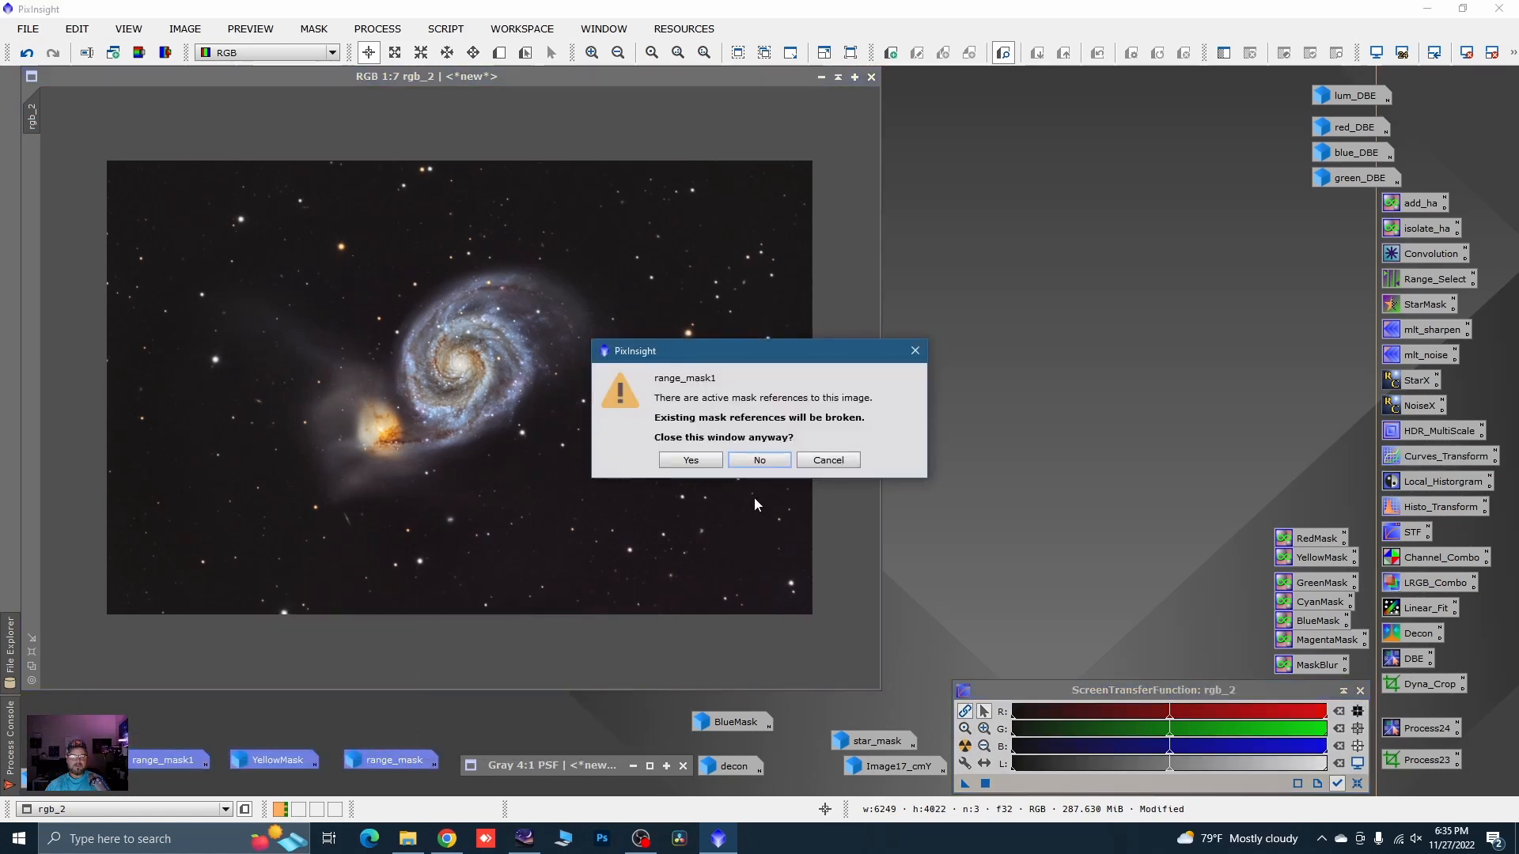
click(692, 467)
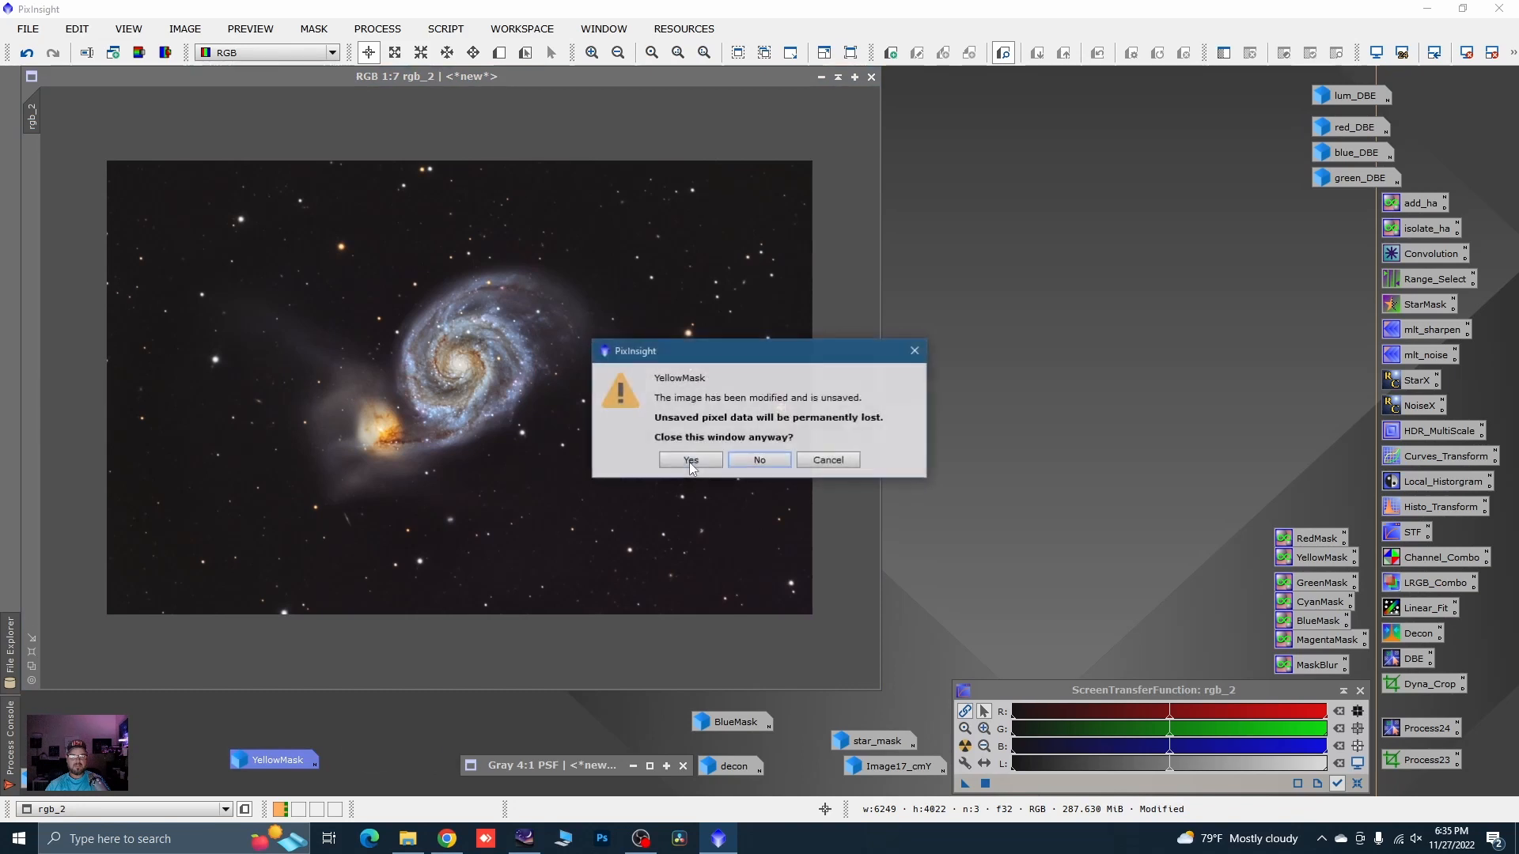
click(691, 462)
click(699, 464)
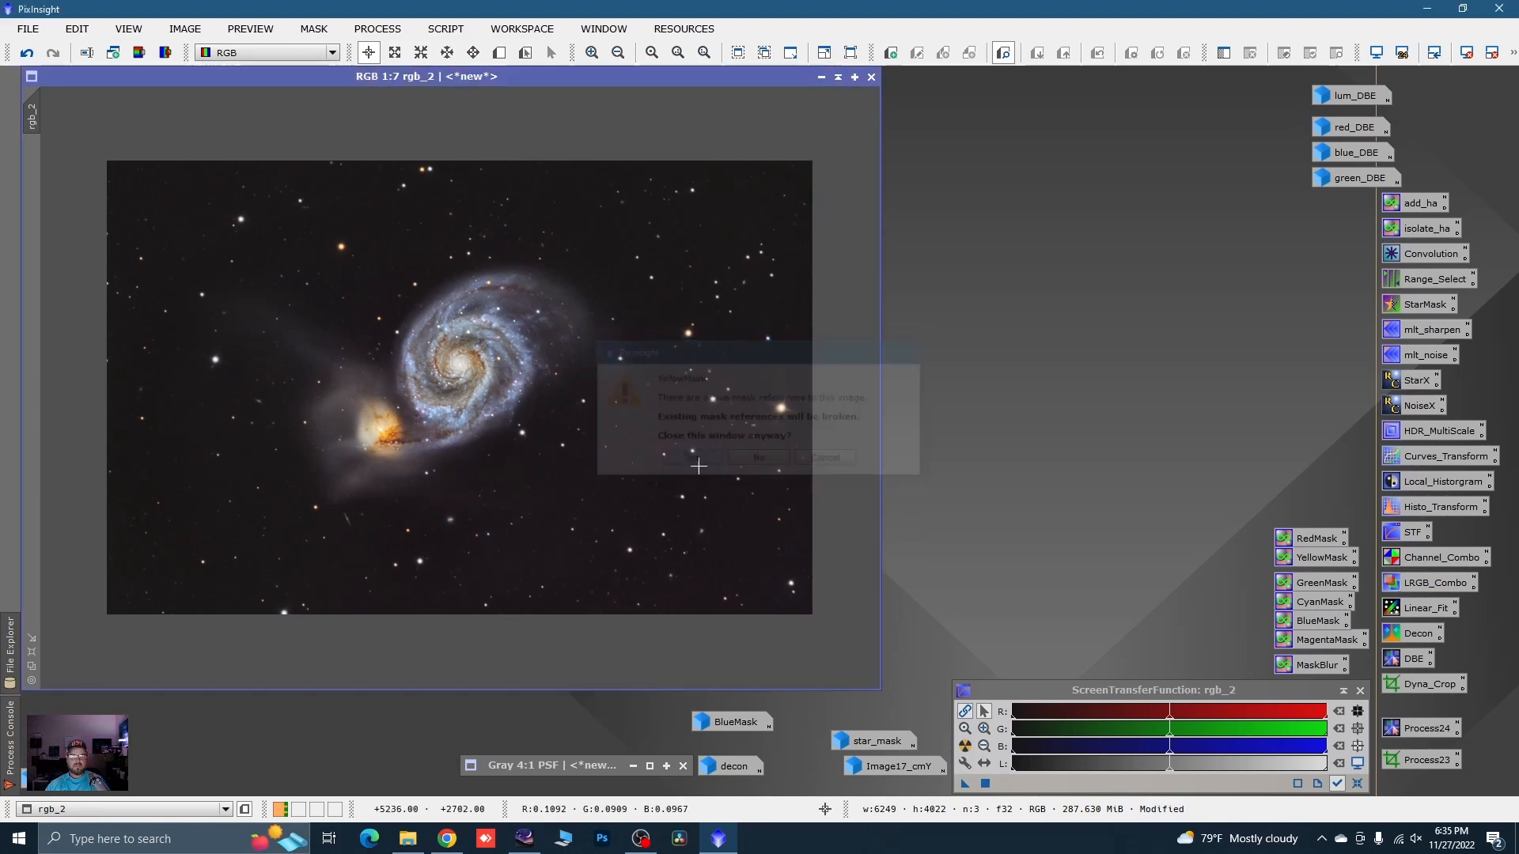
right_click(748, 726)
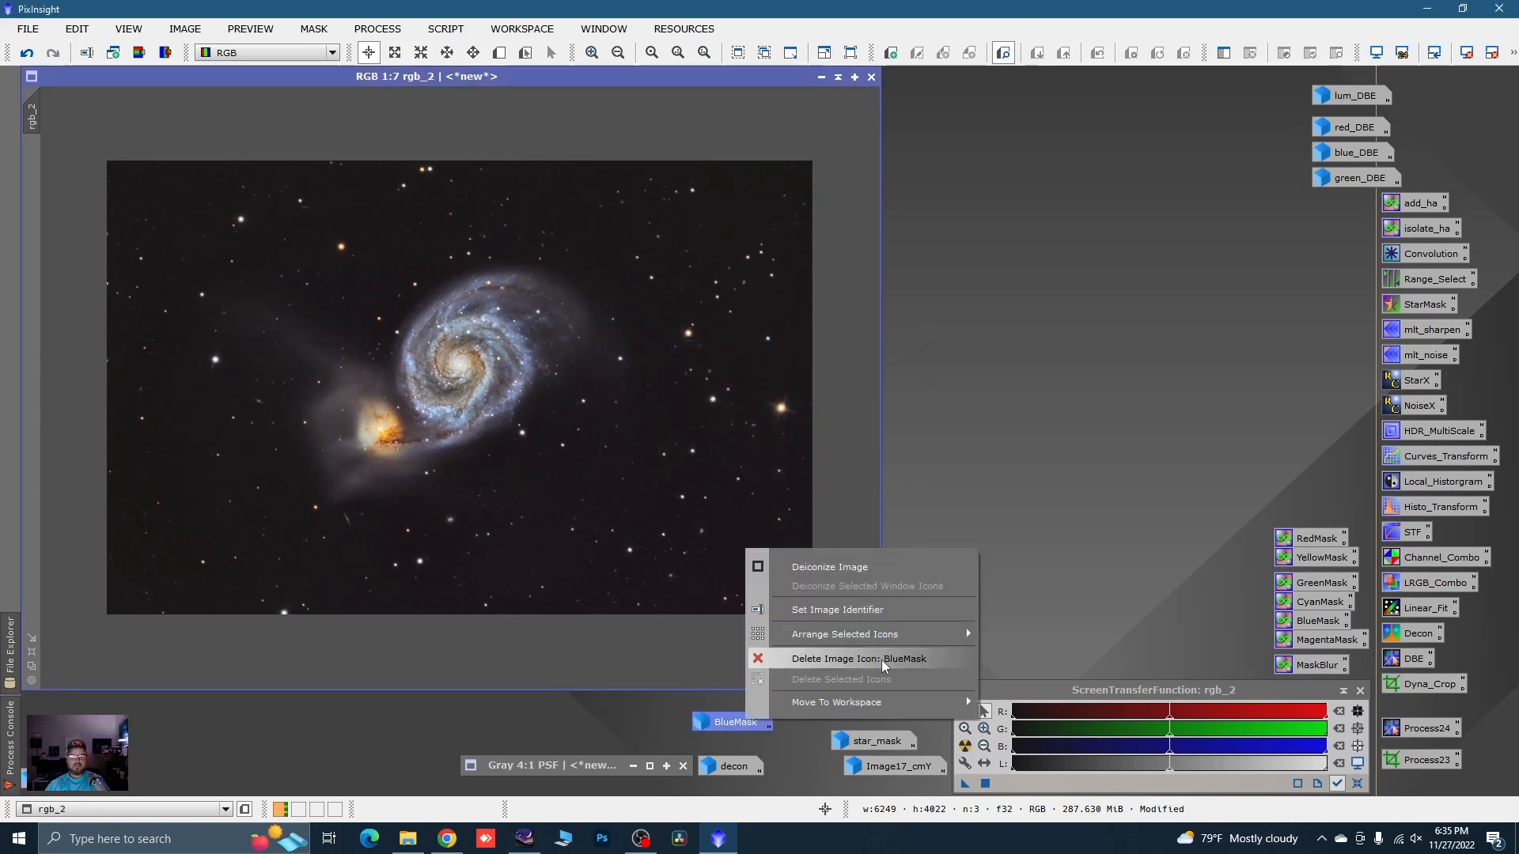
click(823, 658)
click(724, 461)
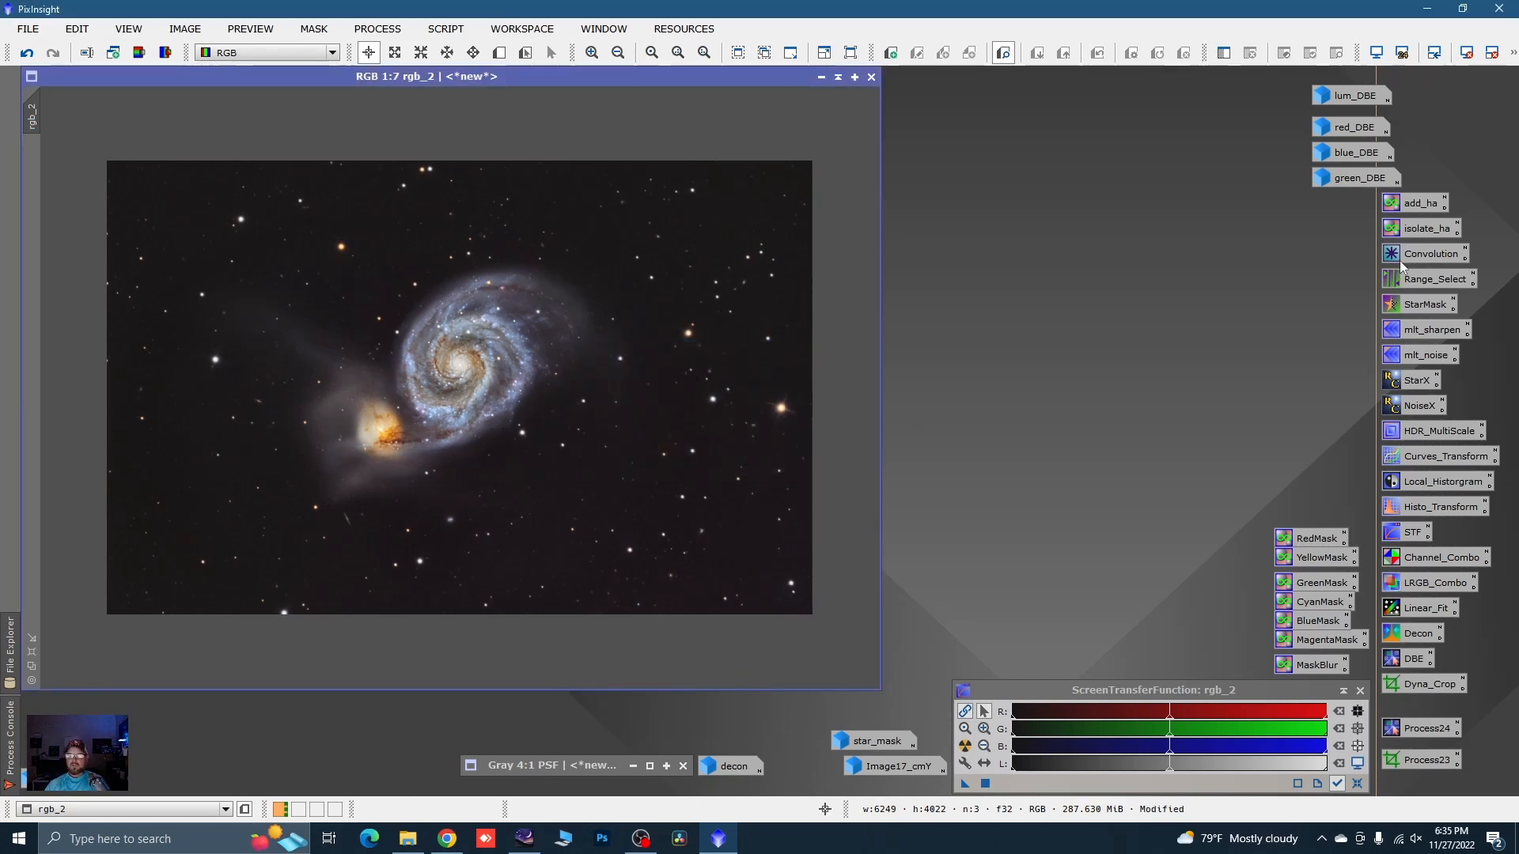
- Open RangeSelection, reset it, start its real-time preview and set the lower limit to 0.10
double_click(1422, 282)
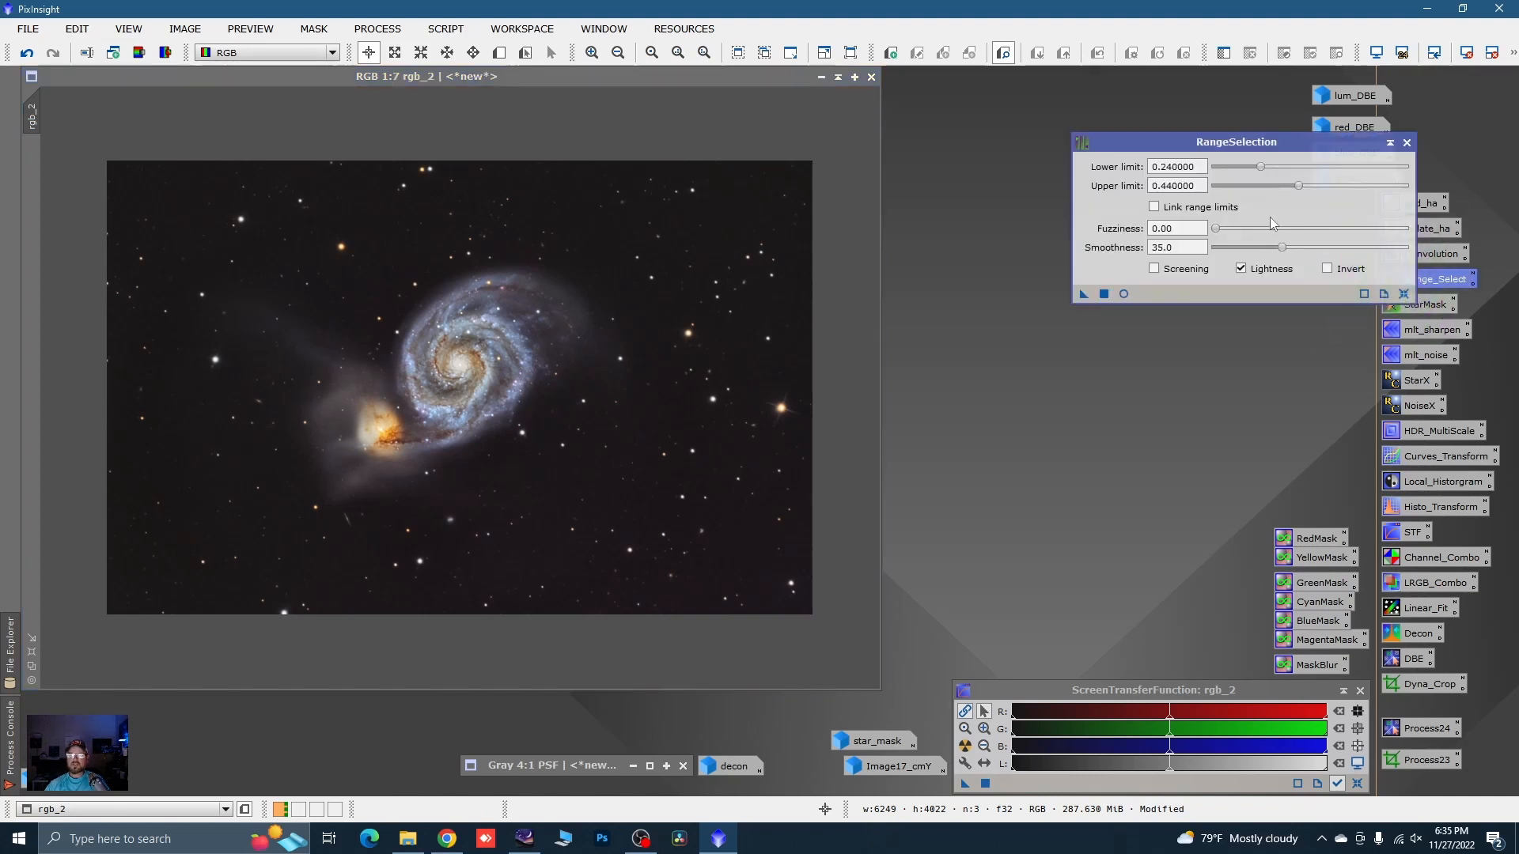
drag(1240, 146, 1196, 154)
click(1353, 301)
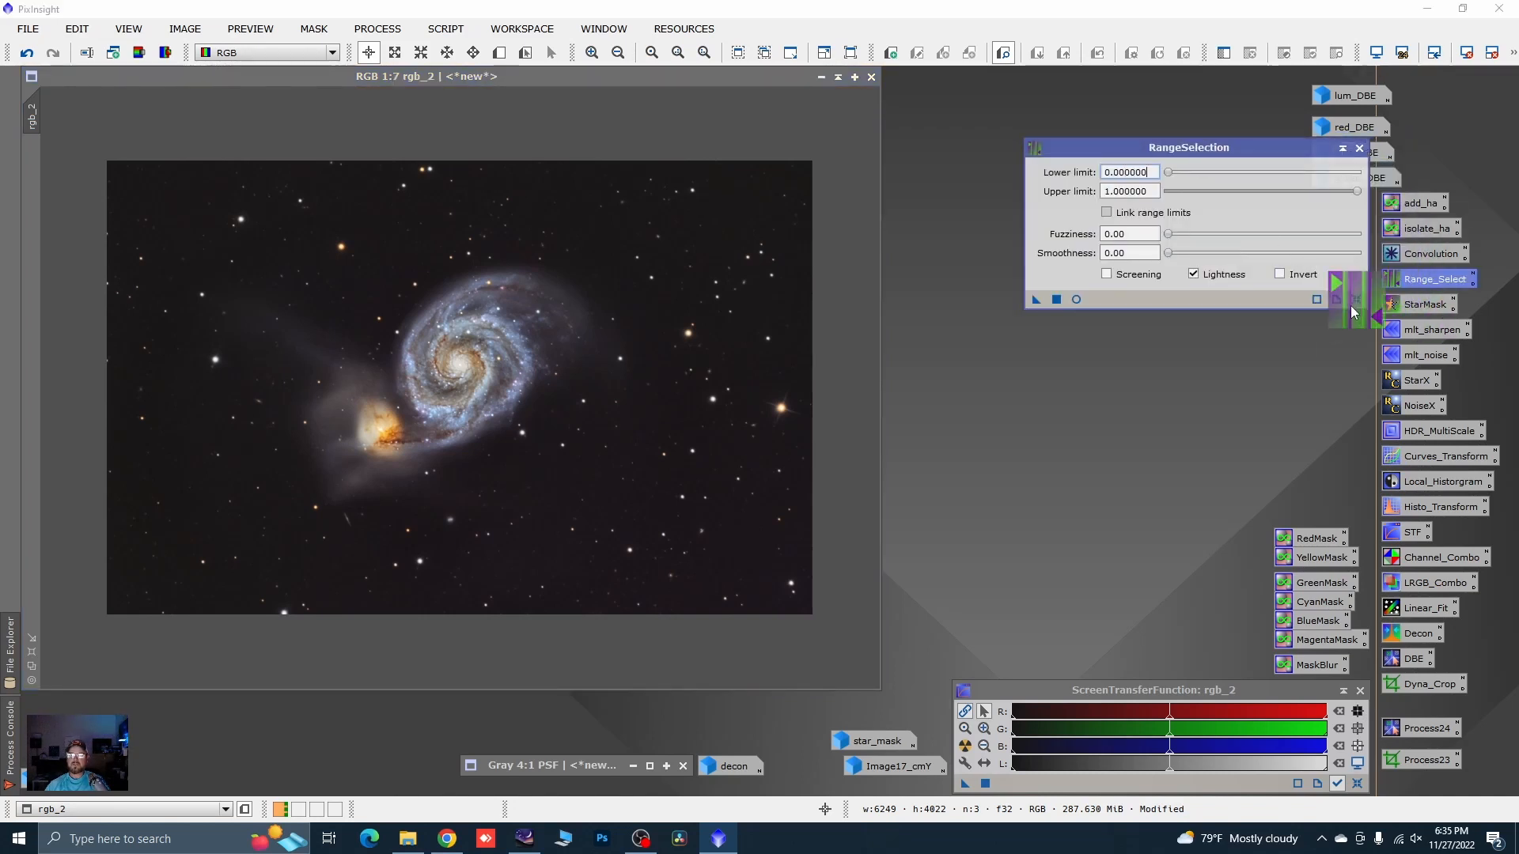
click(1078, 301)
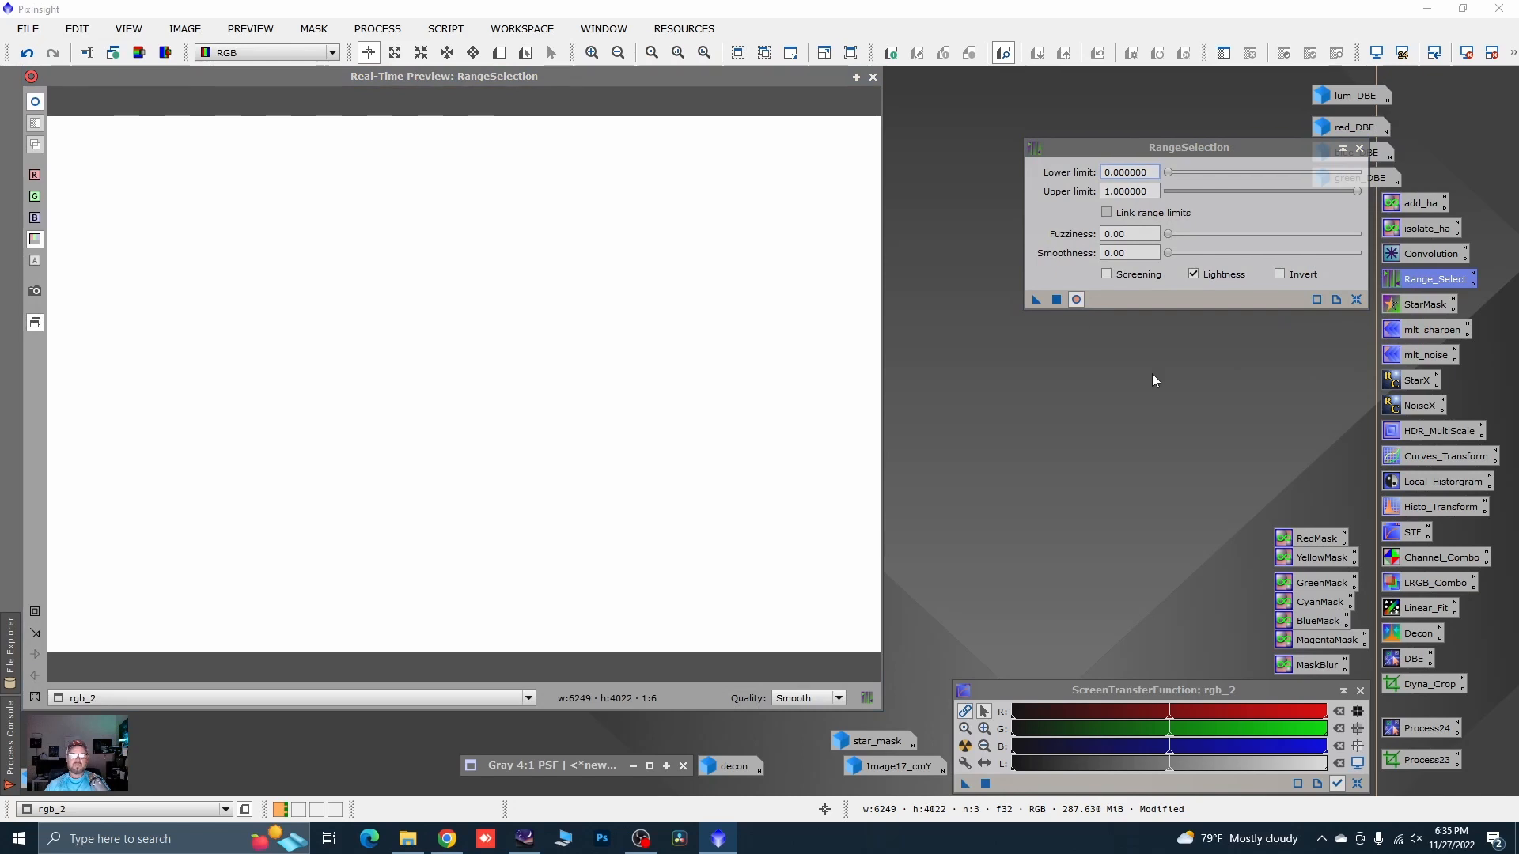
click(1171, 174)
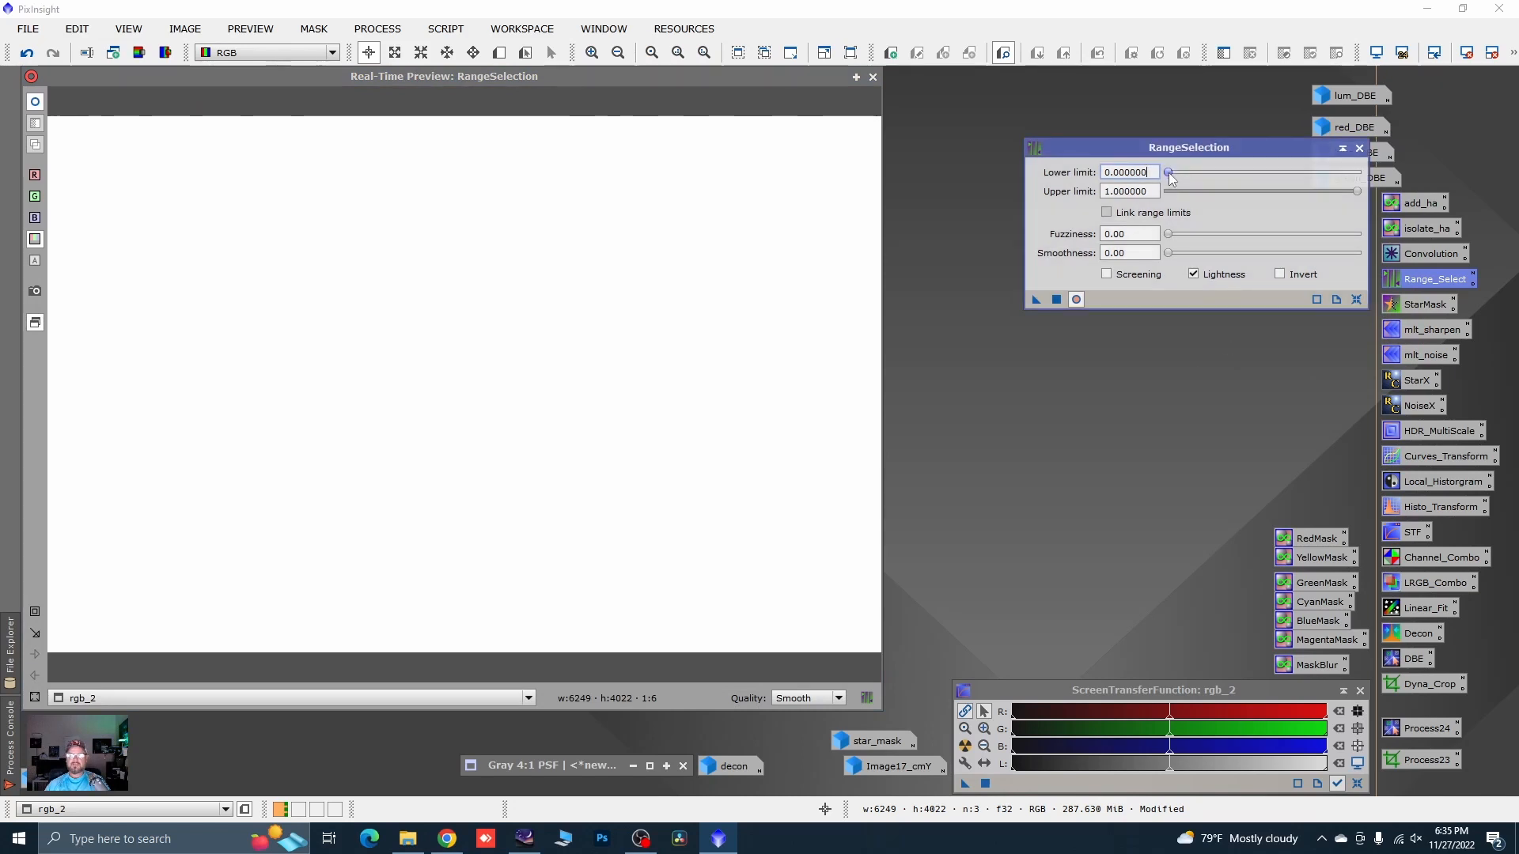
drag(1175, 176, 1190, 180)
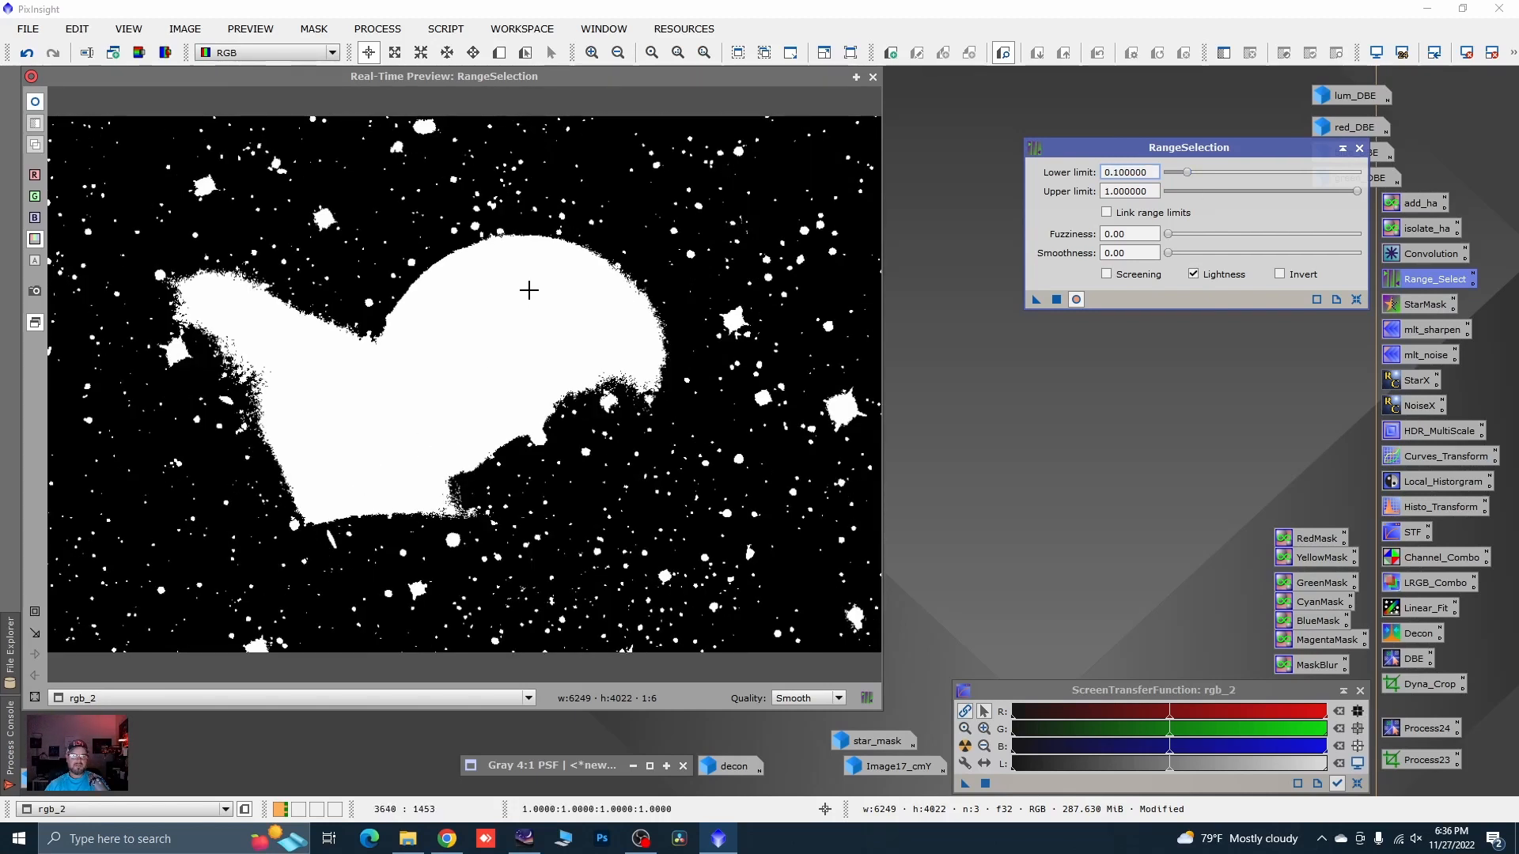
- Set the range mask's smoothness to 65.5, keeping the lower limit at 0.10
click(1170, 254)
drag(1171, 255, 1306, 271)
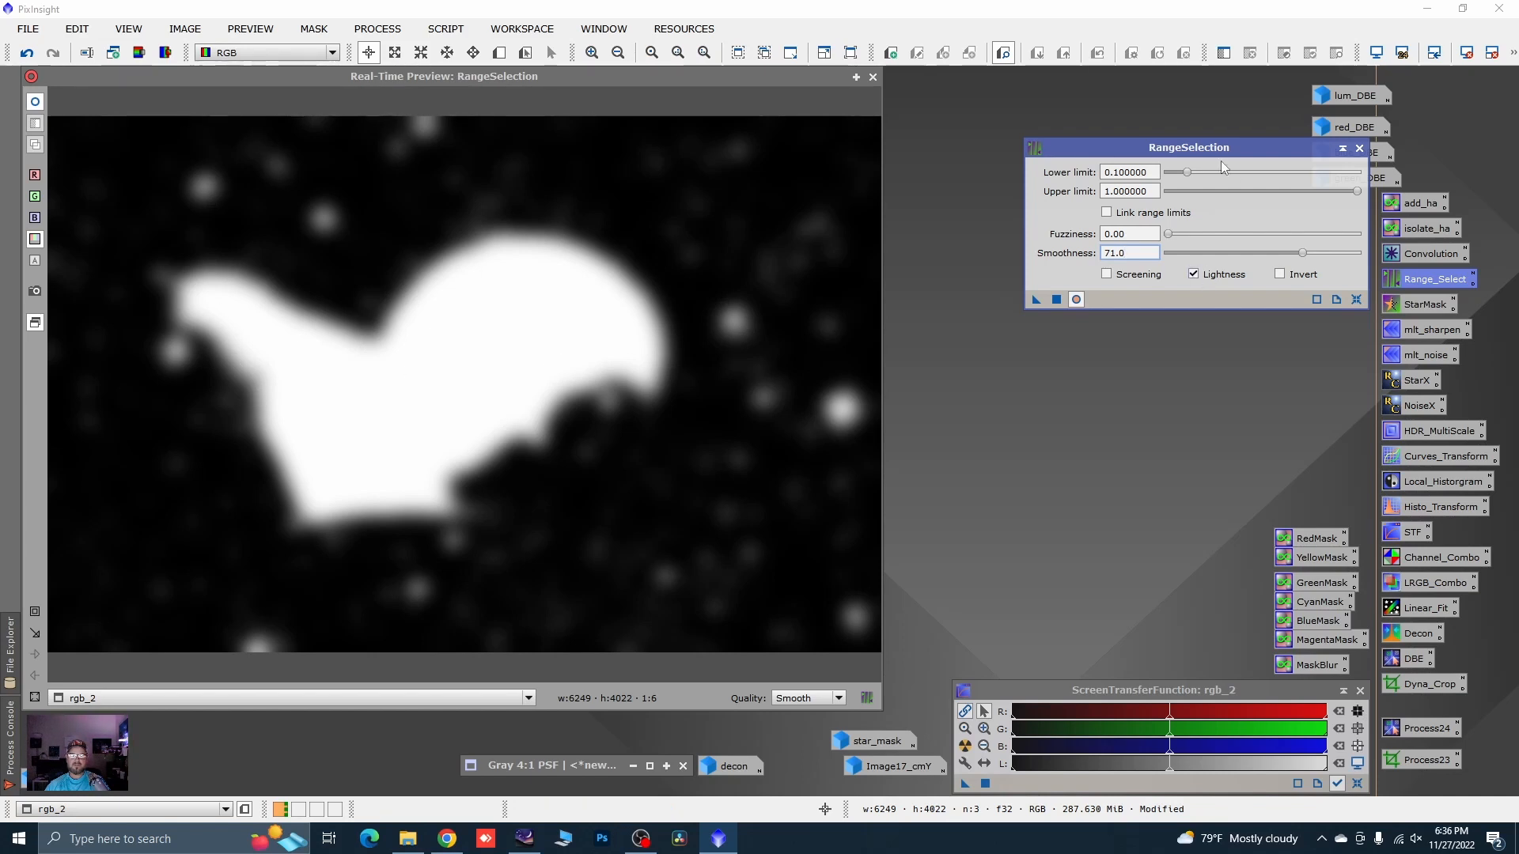
click(1187, 173)
drag(1189, 175, 1191, 175)
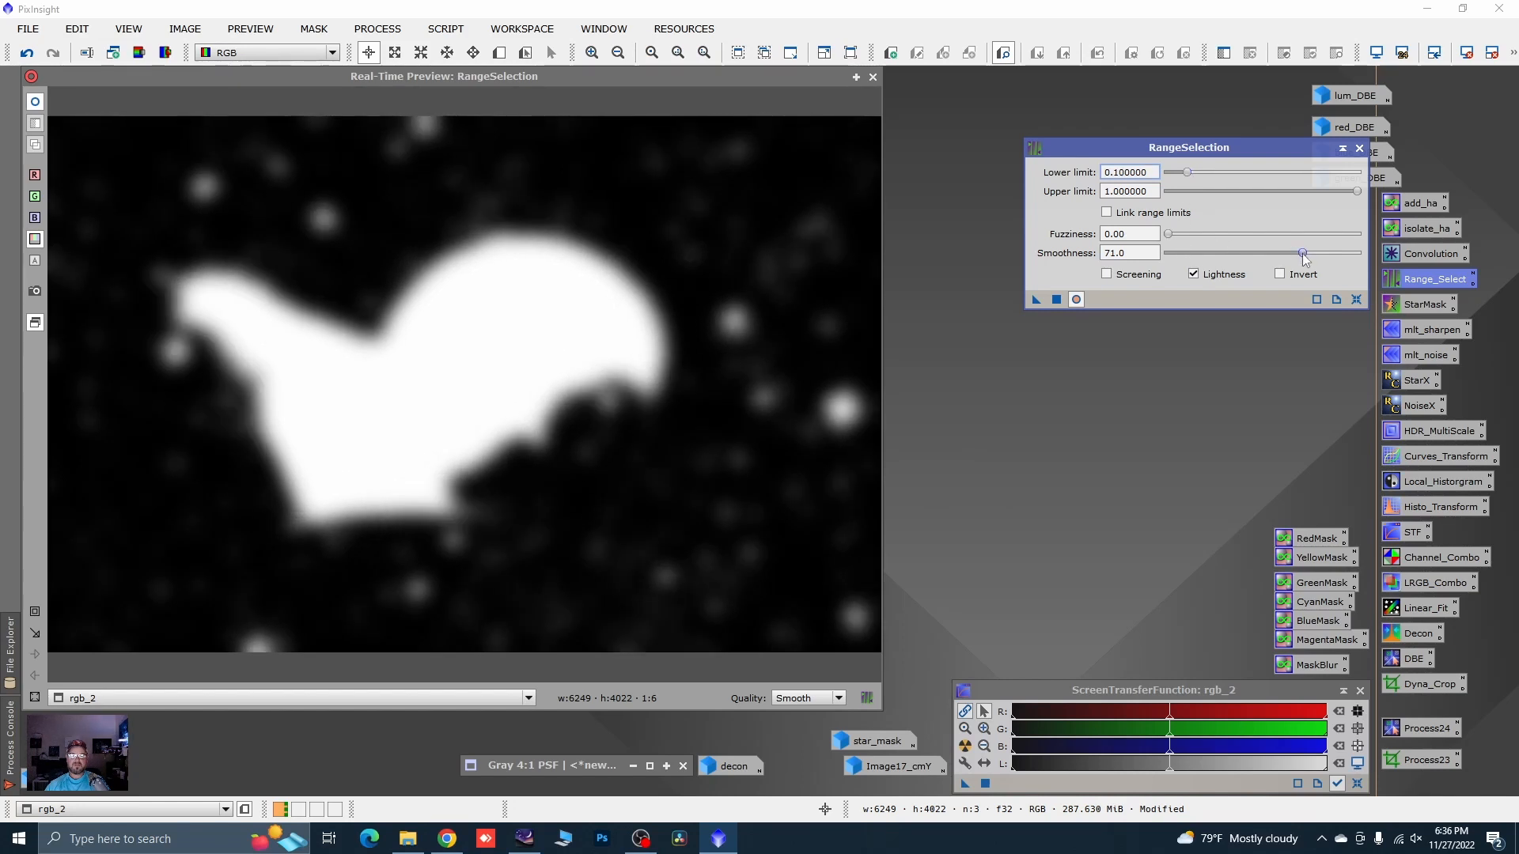
drag(1304, 259, 1332, 259)
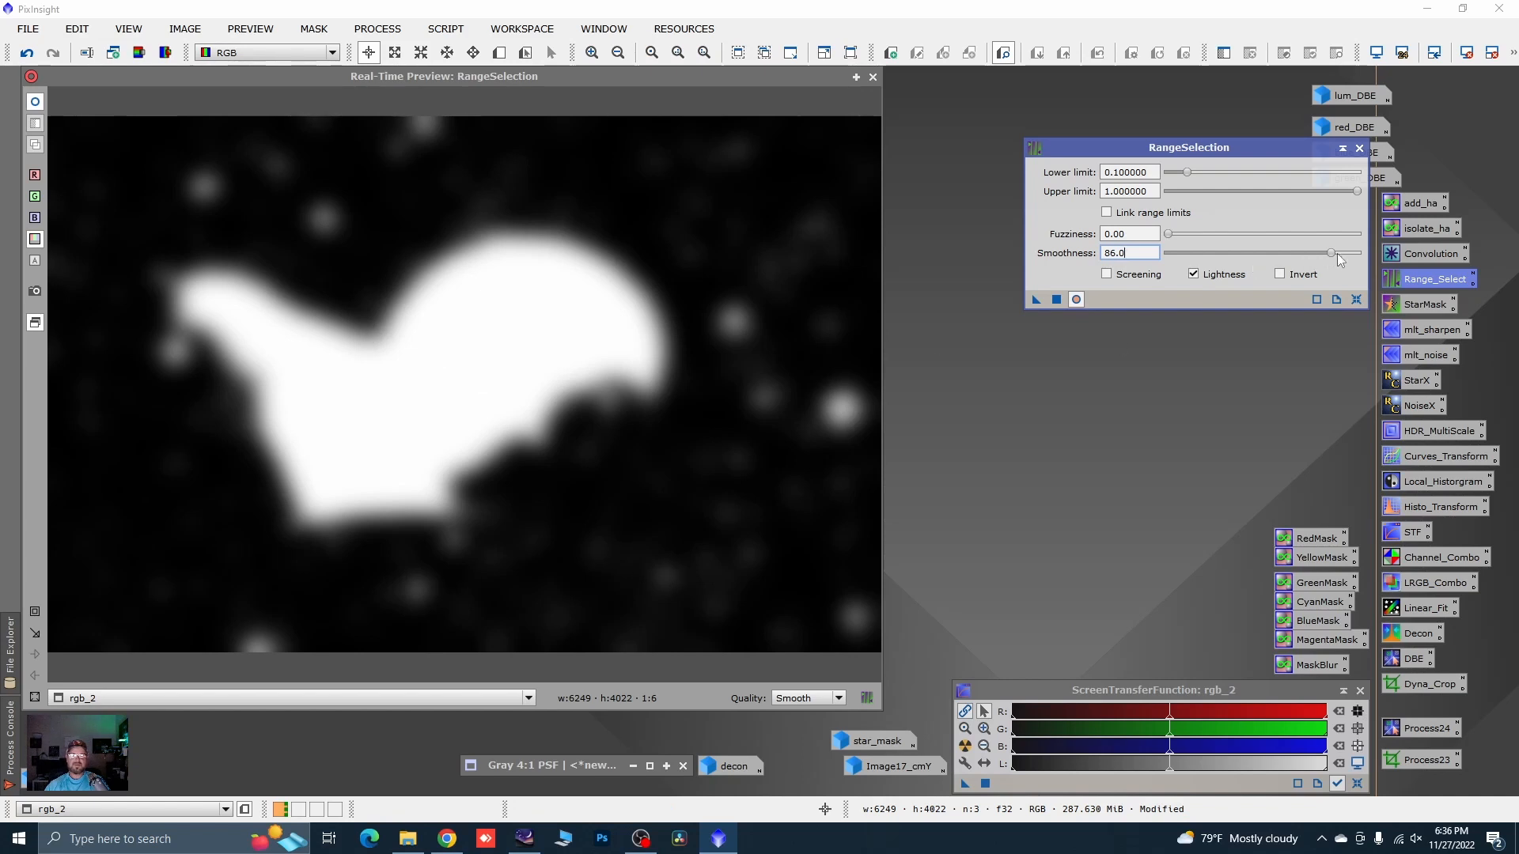
drag(1334, 257, 1295, 261)
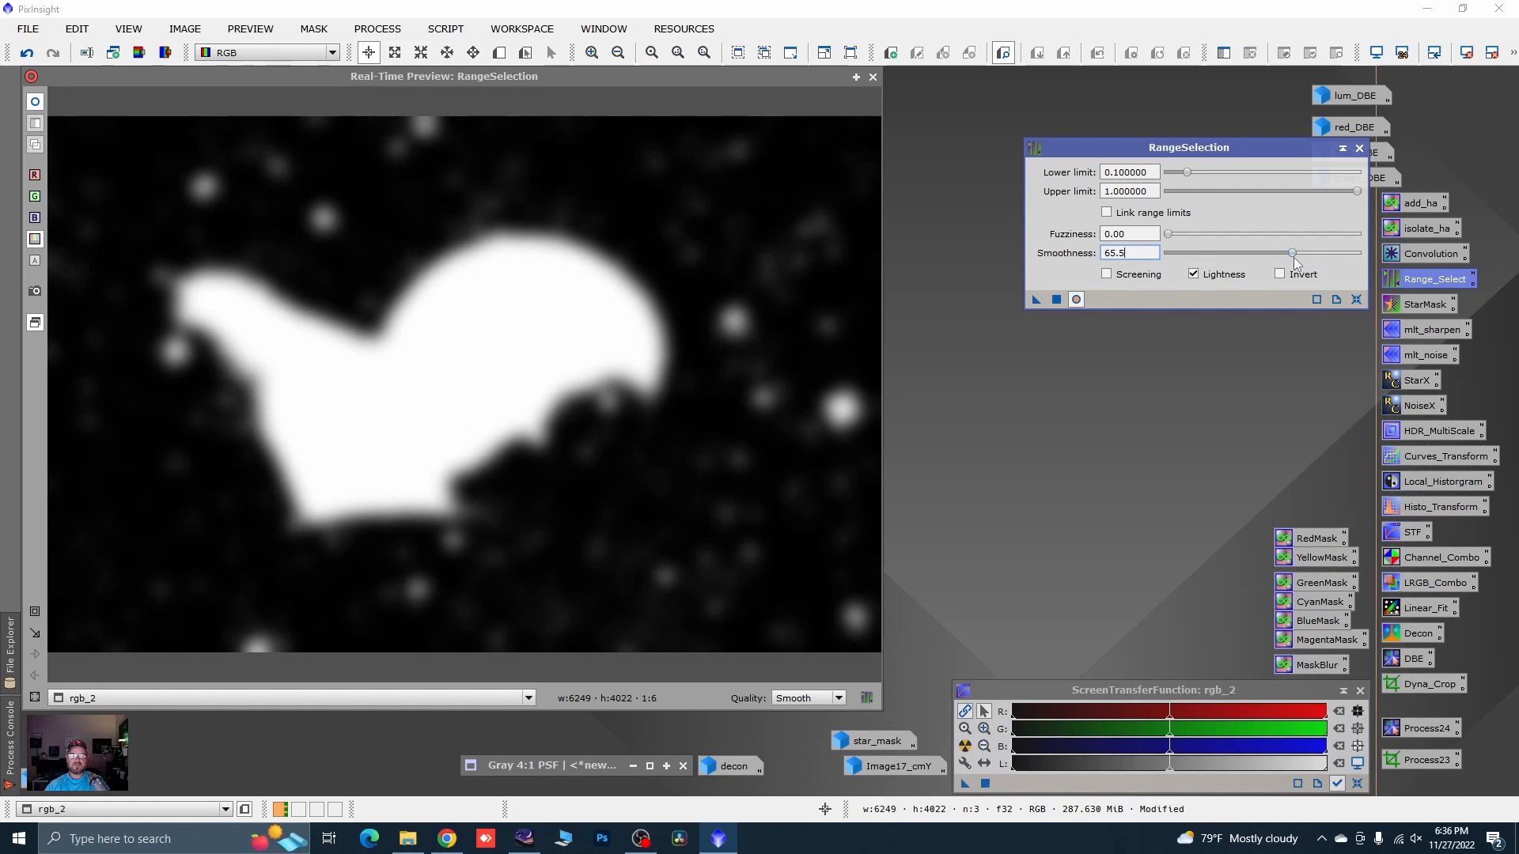
- Generate the range mask from rgb_2, and close RangeSelection and its real-time preview
click(1056, 299)
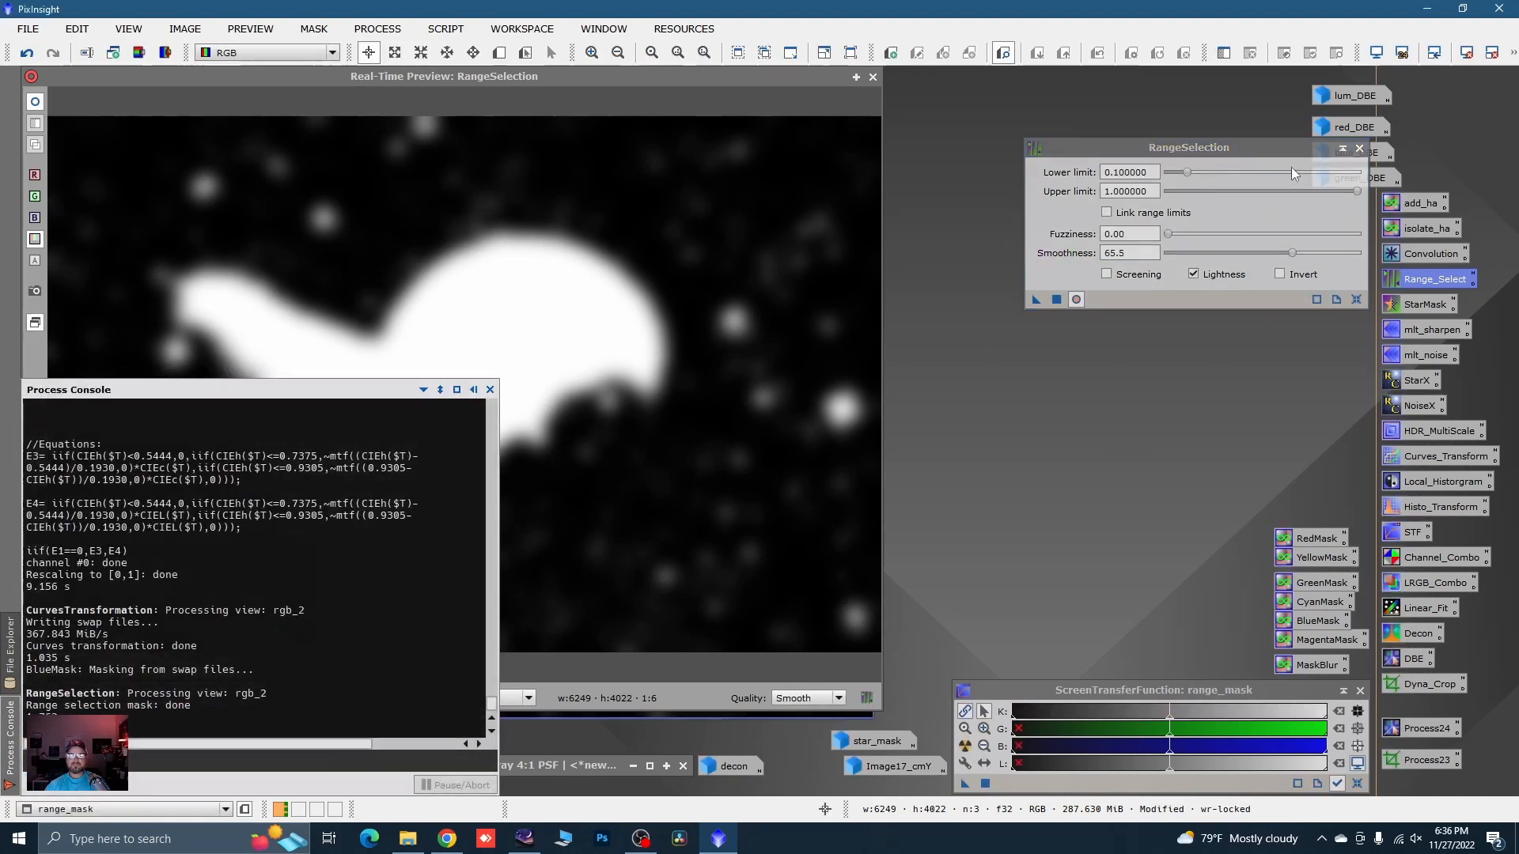
click(1358, 148)
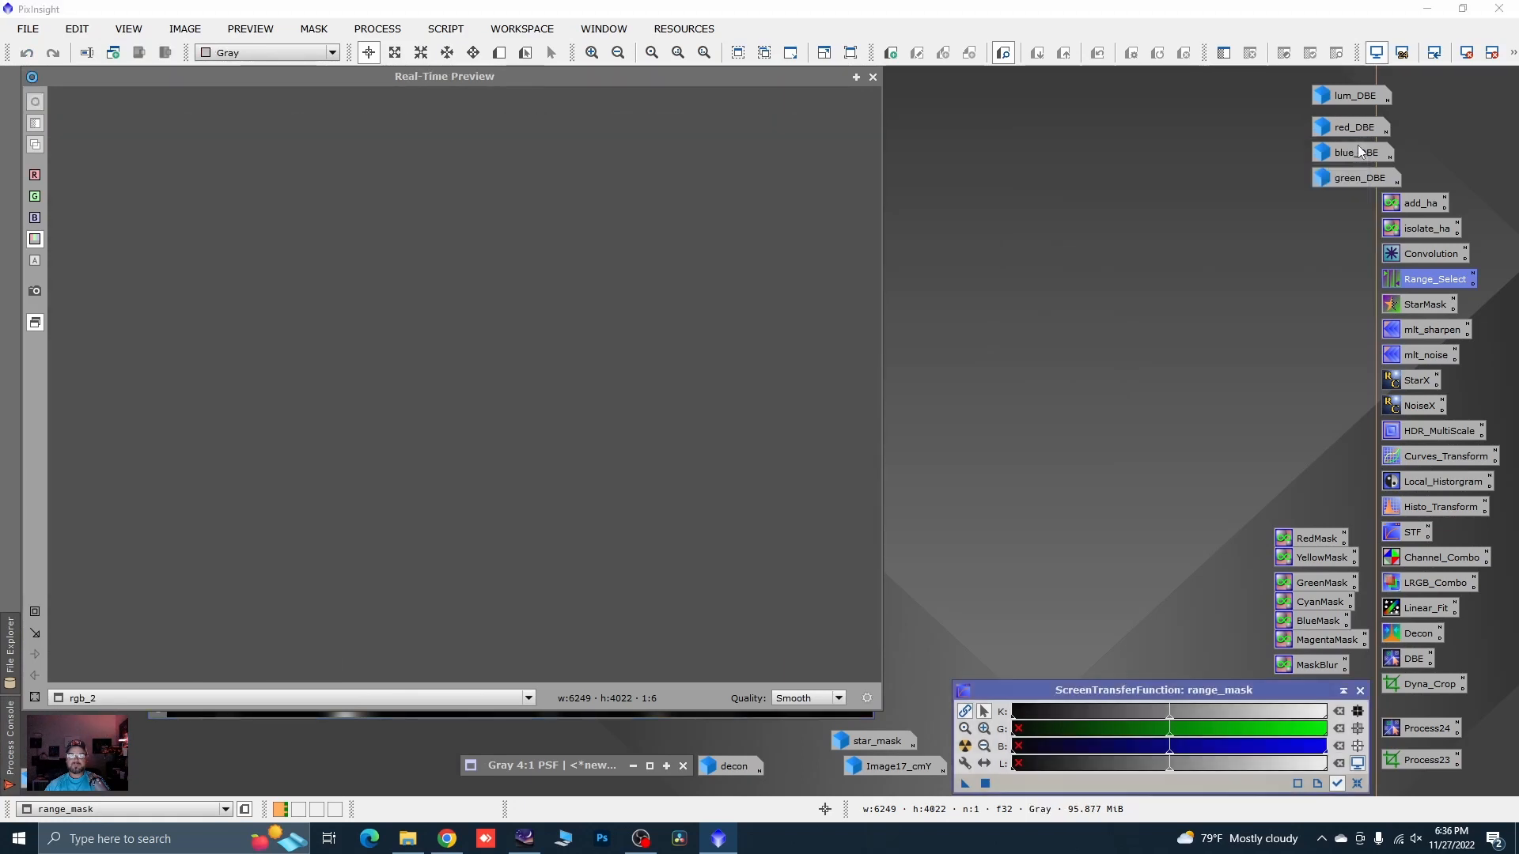
click(873, 77)
- Apply range_mask as the mask of rgb_2 and park it as an icon below the image
drag(423, 255, 771, 152)
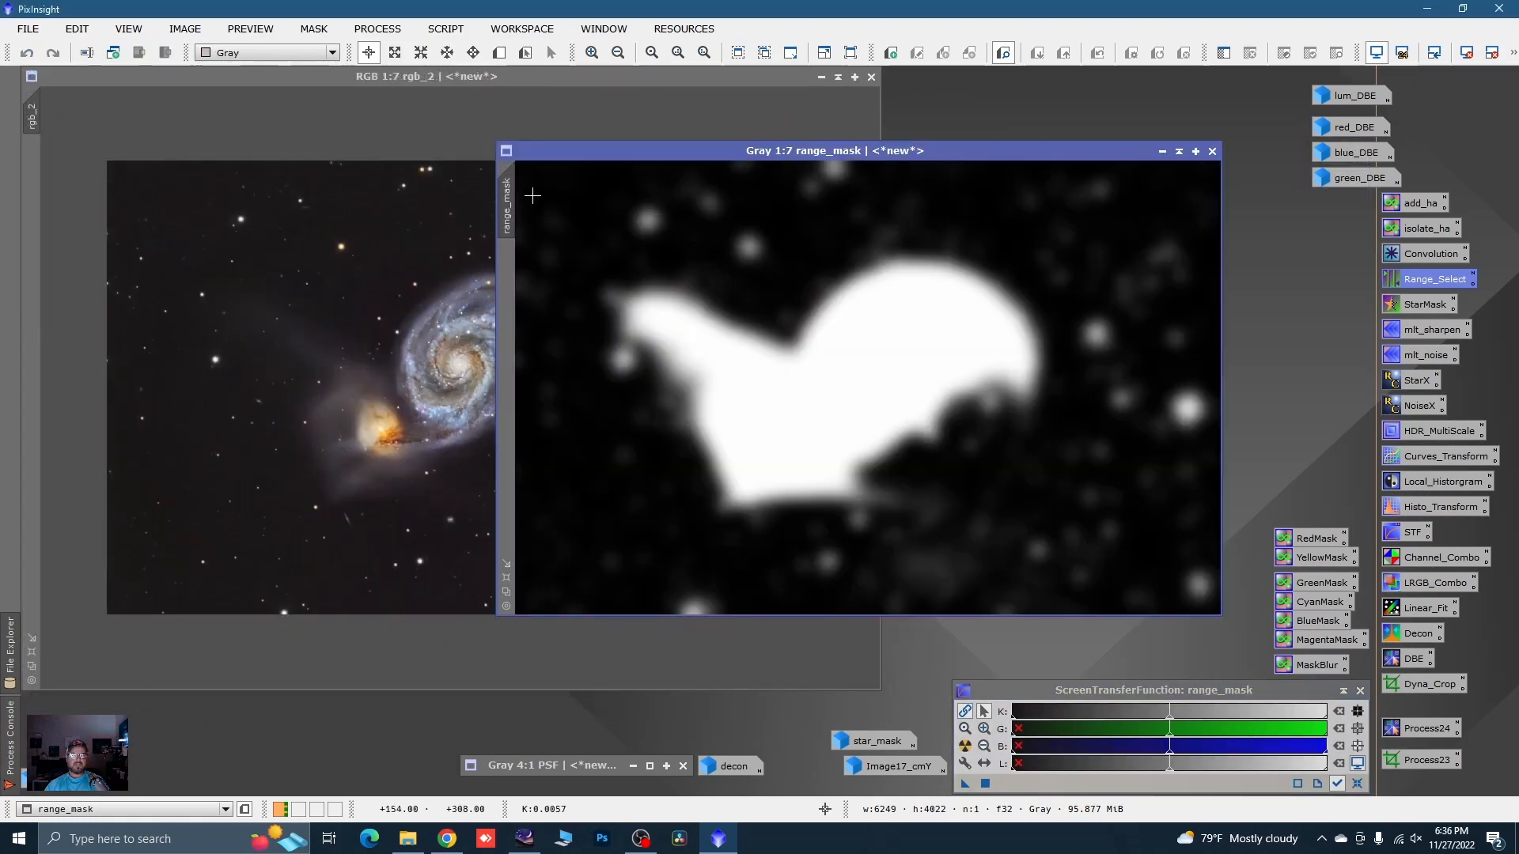
drag(508, 194, 38, 170)
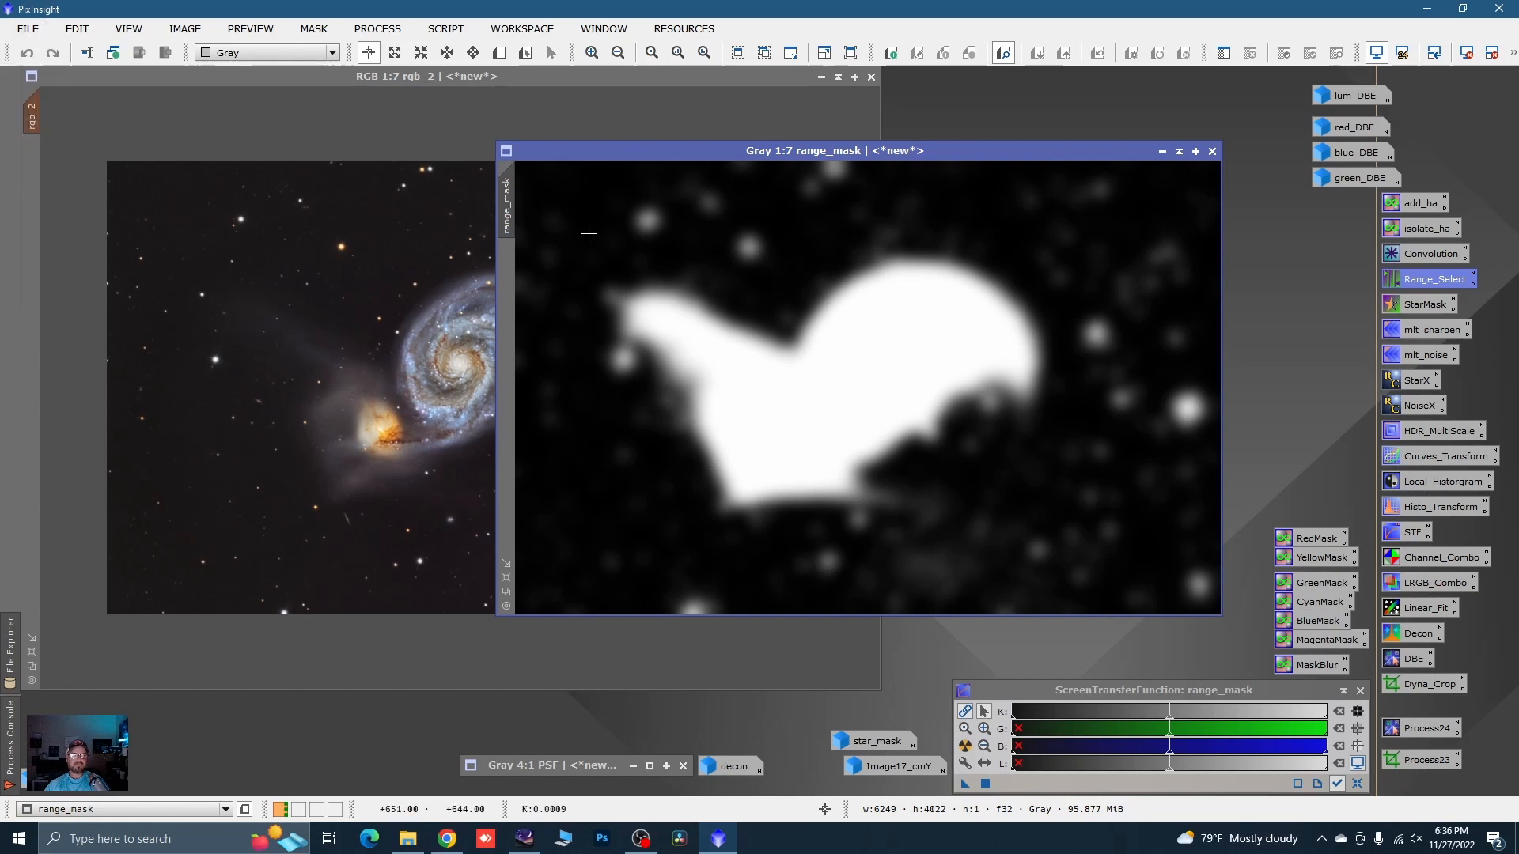
click(1157, 151)
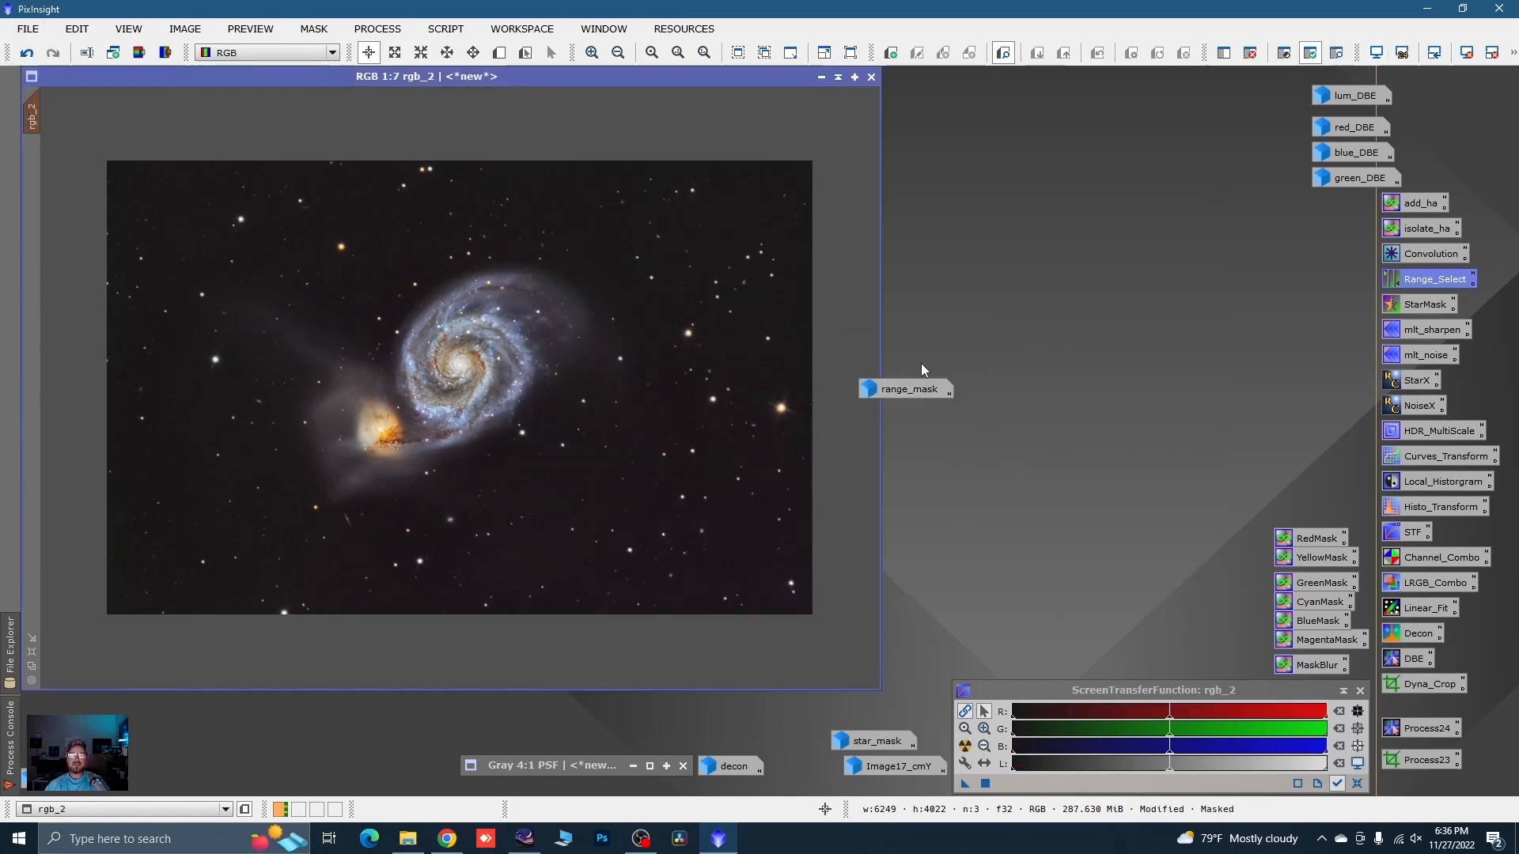
drag(910, 389, 378, 764)
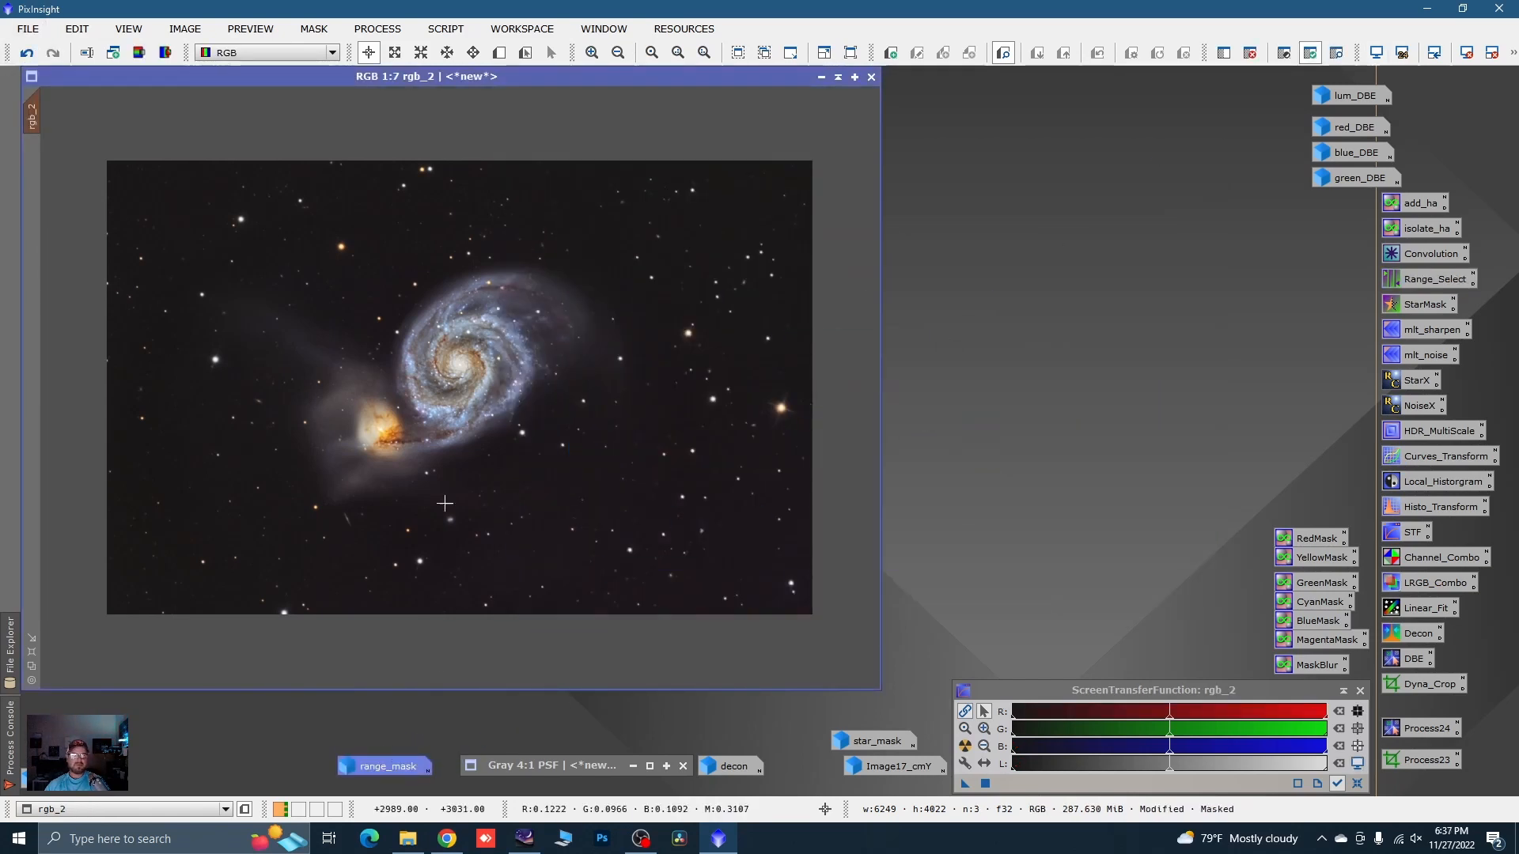
- Show the mask overlay on rgb_2 and invert the mask to protect the galaxies instead of the background
right_click(447, 374)
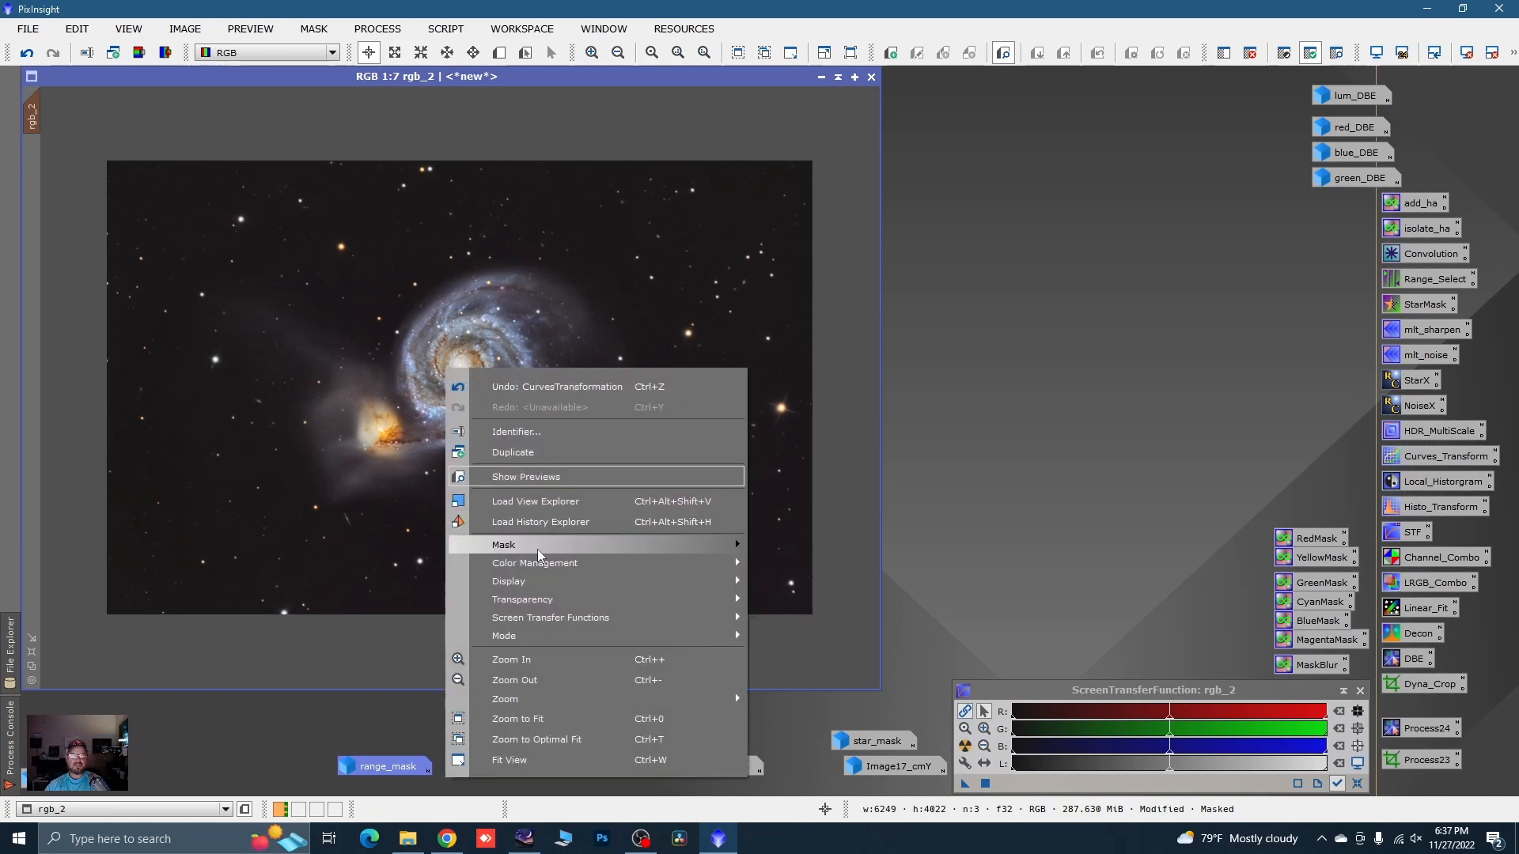
mouse_move(543, 554)
click(814, 633)
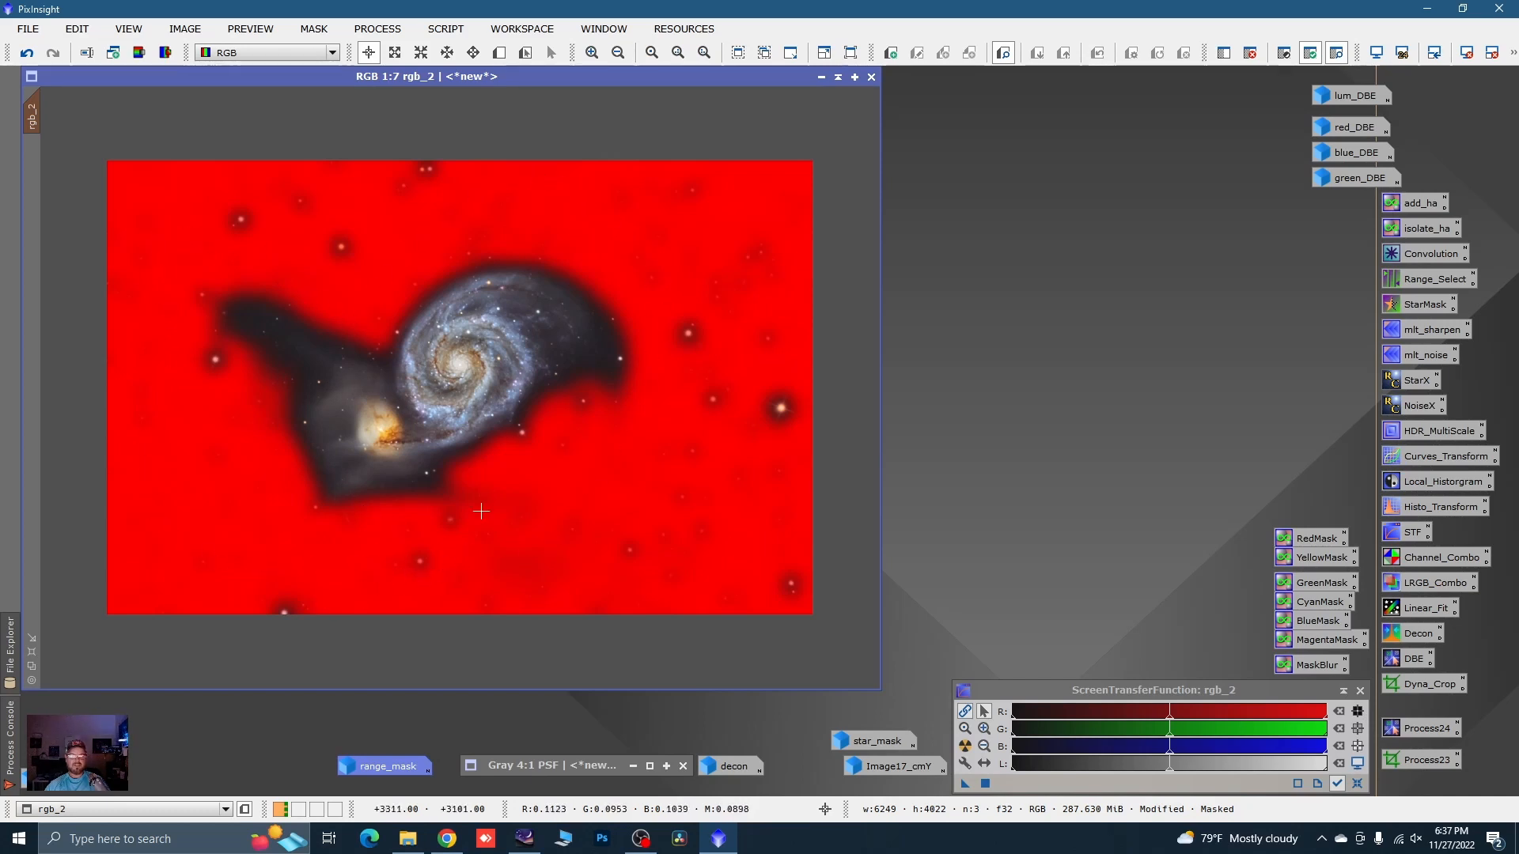
right_click(506, 346)
mouse_move(754, 523)
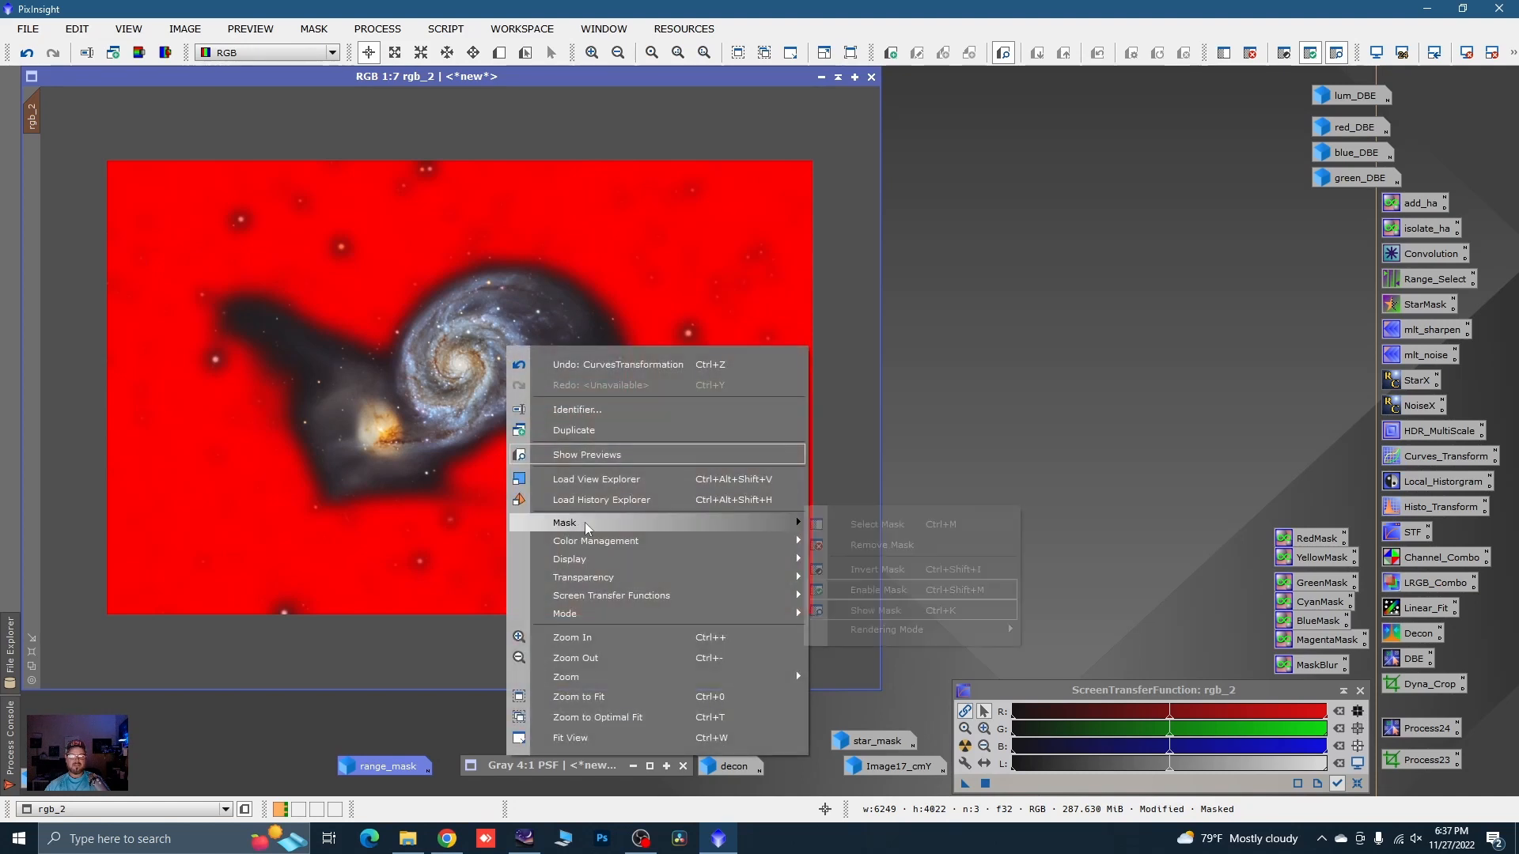
click(871, 570)
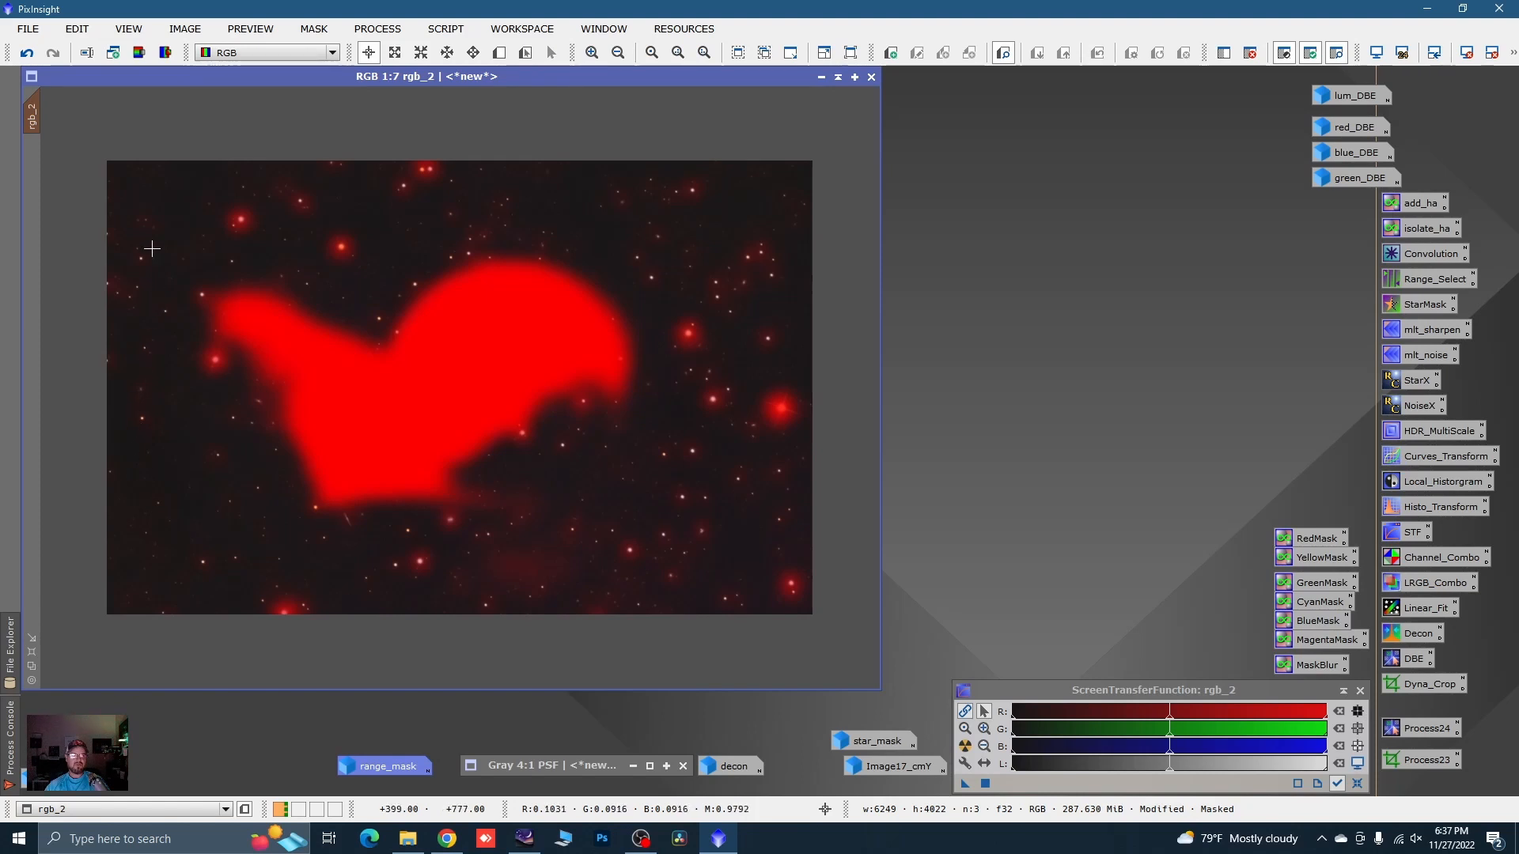
- Hide the mask overlay on rgb_2 while keeping the inverted mask active
right_click(506, 372)
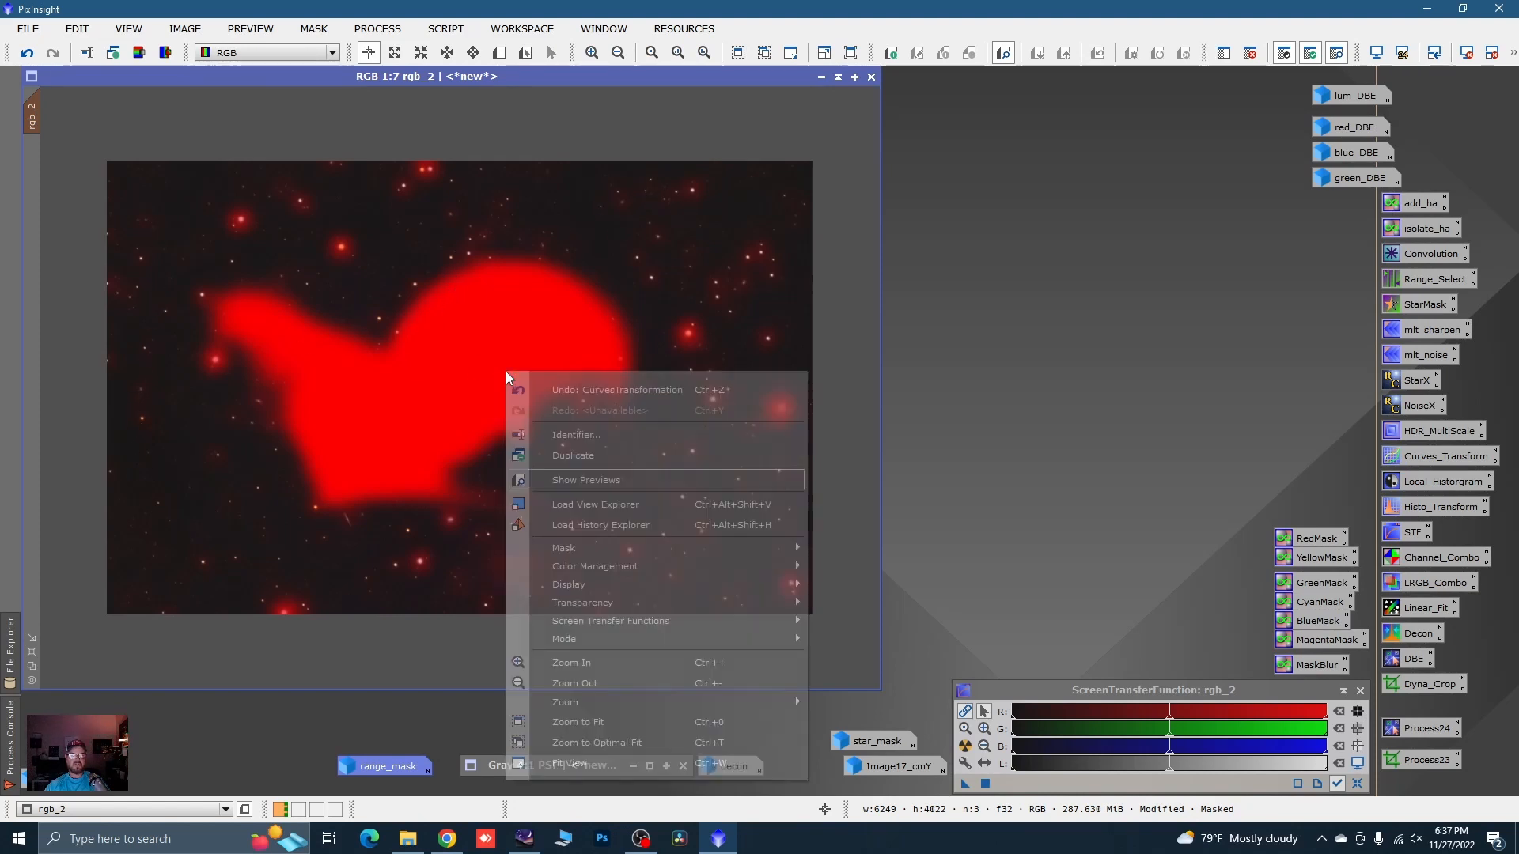
mouse_move(712, 548)
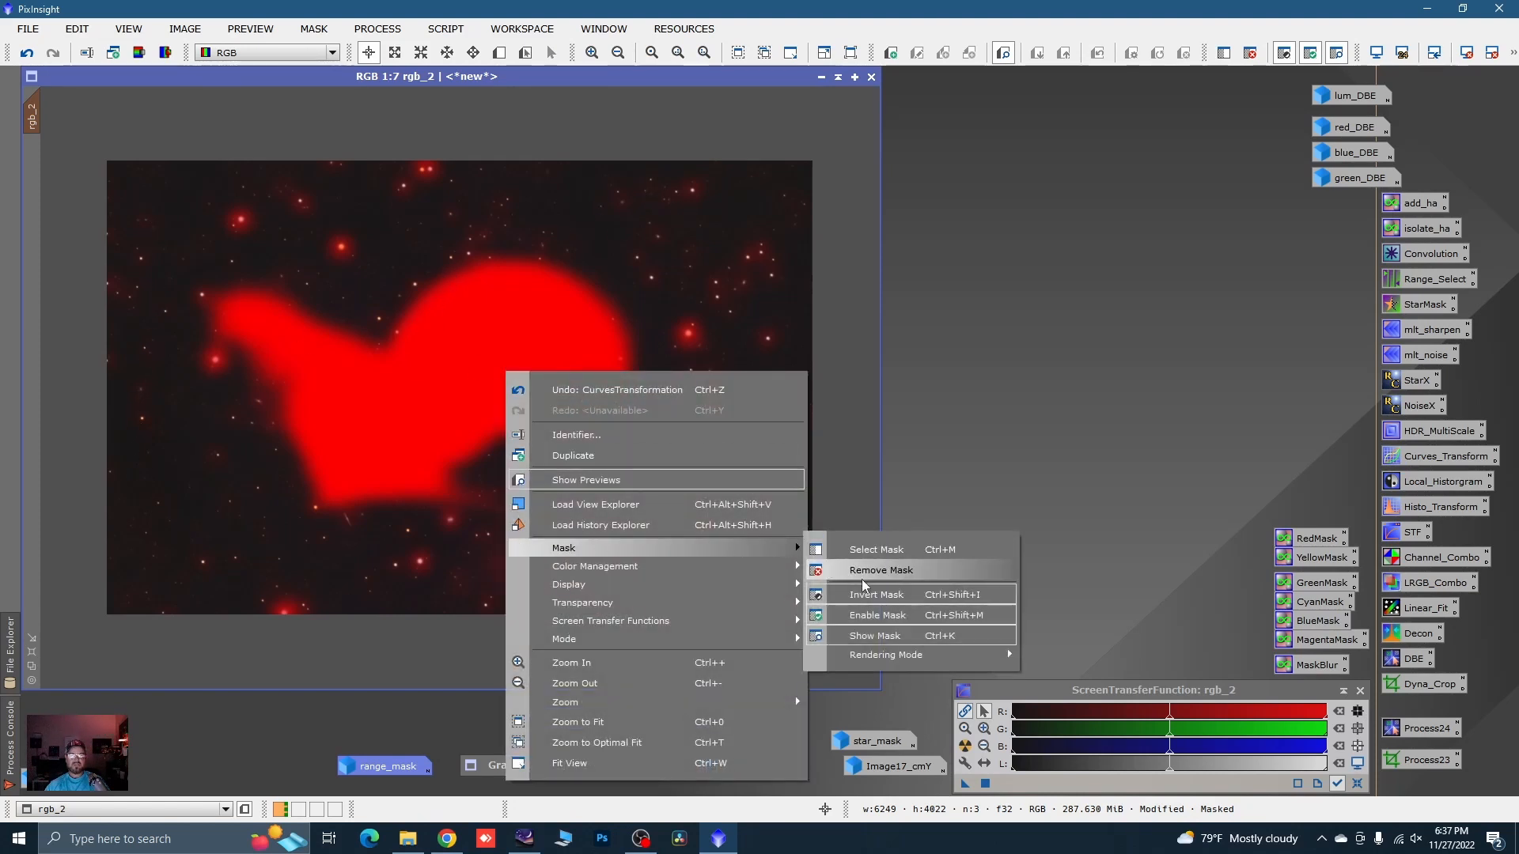
click(870, 636)
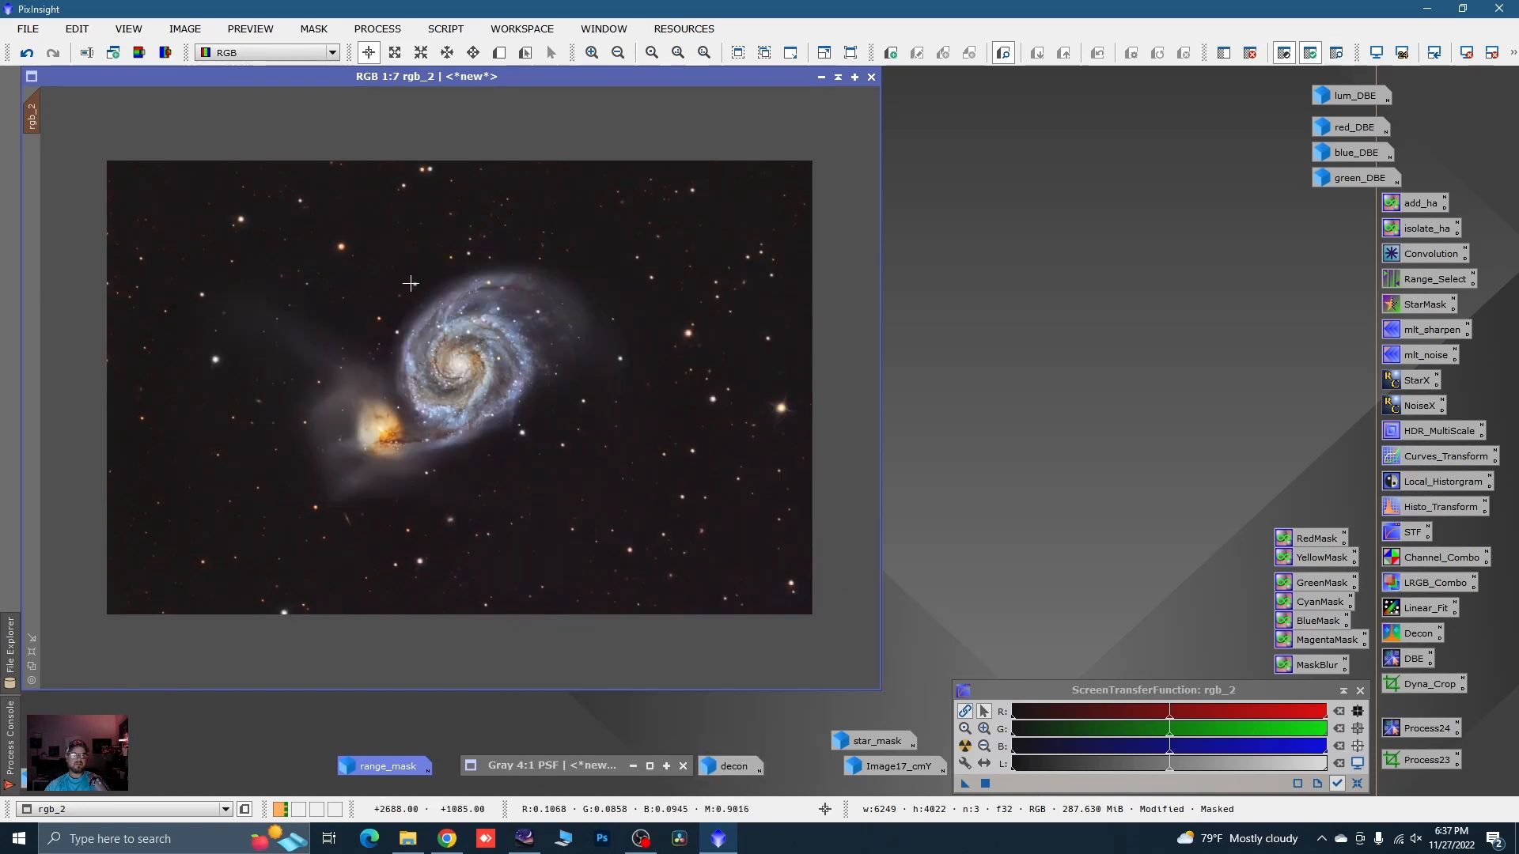
- Define a preview of about 2954 x 1281 pixels over the upper-left background sky of rgb_2 and open it
click(499, 52)
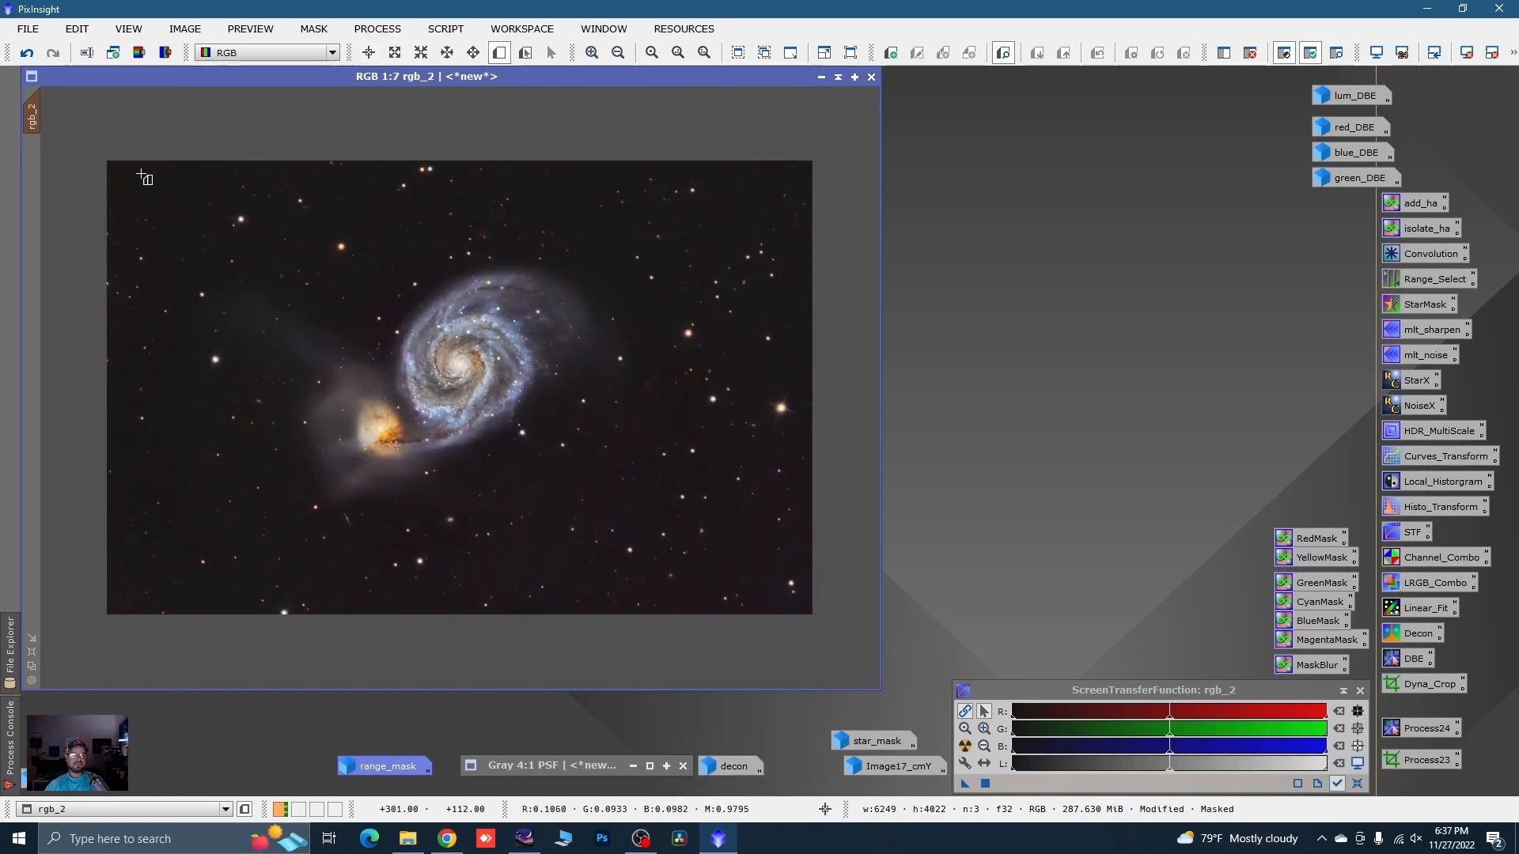
drag(118, 168, 452, 313)
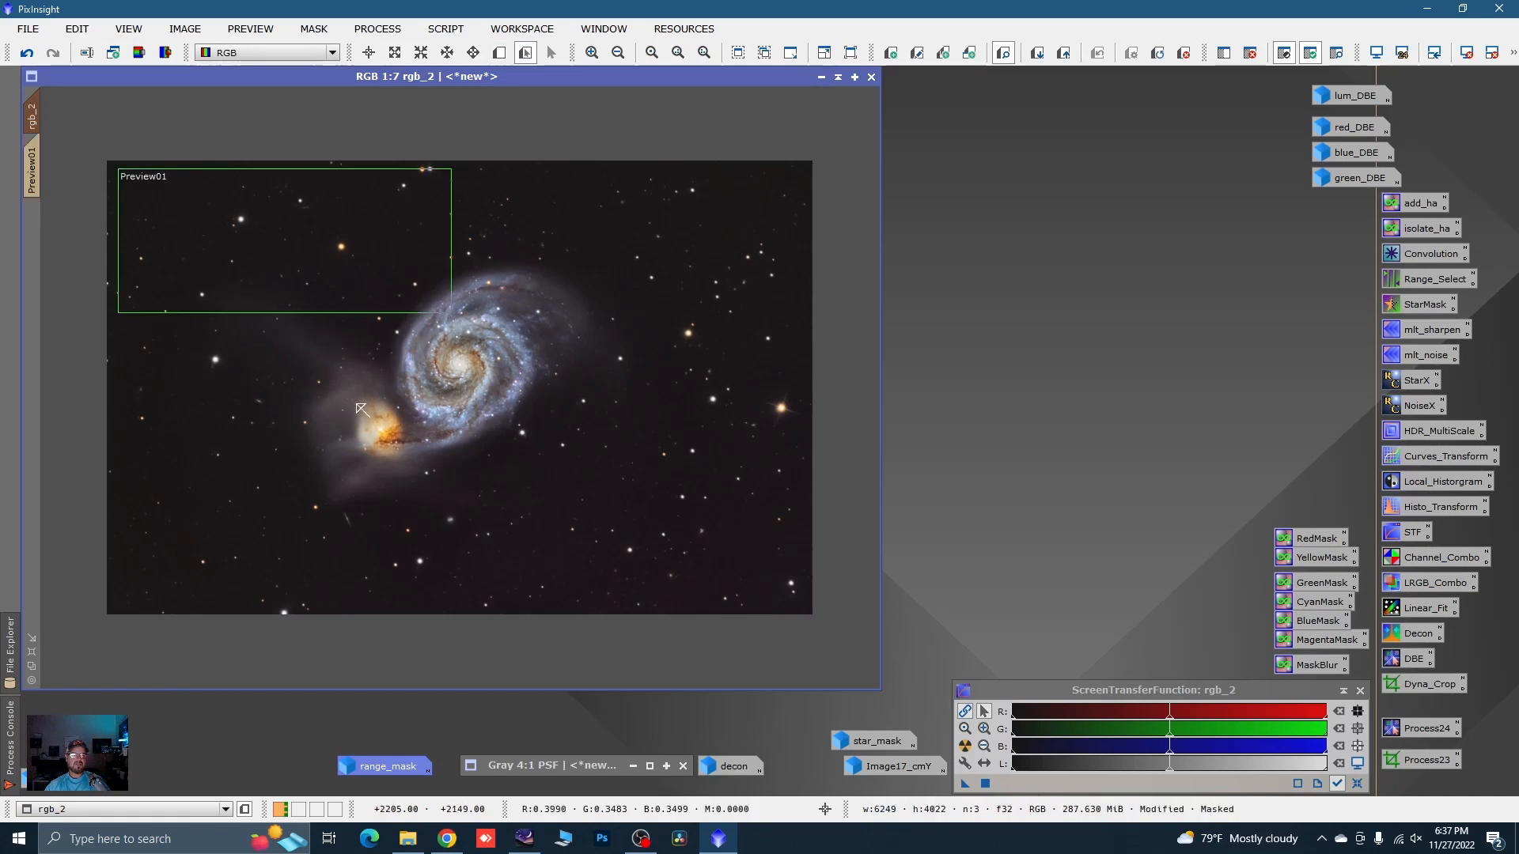
click(31, 170)
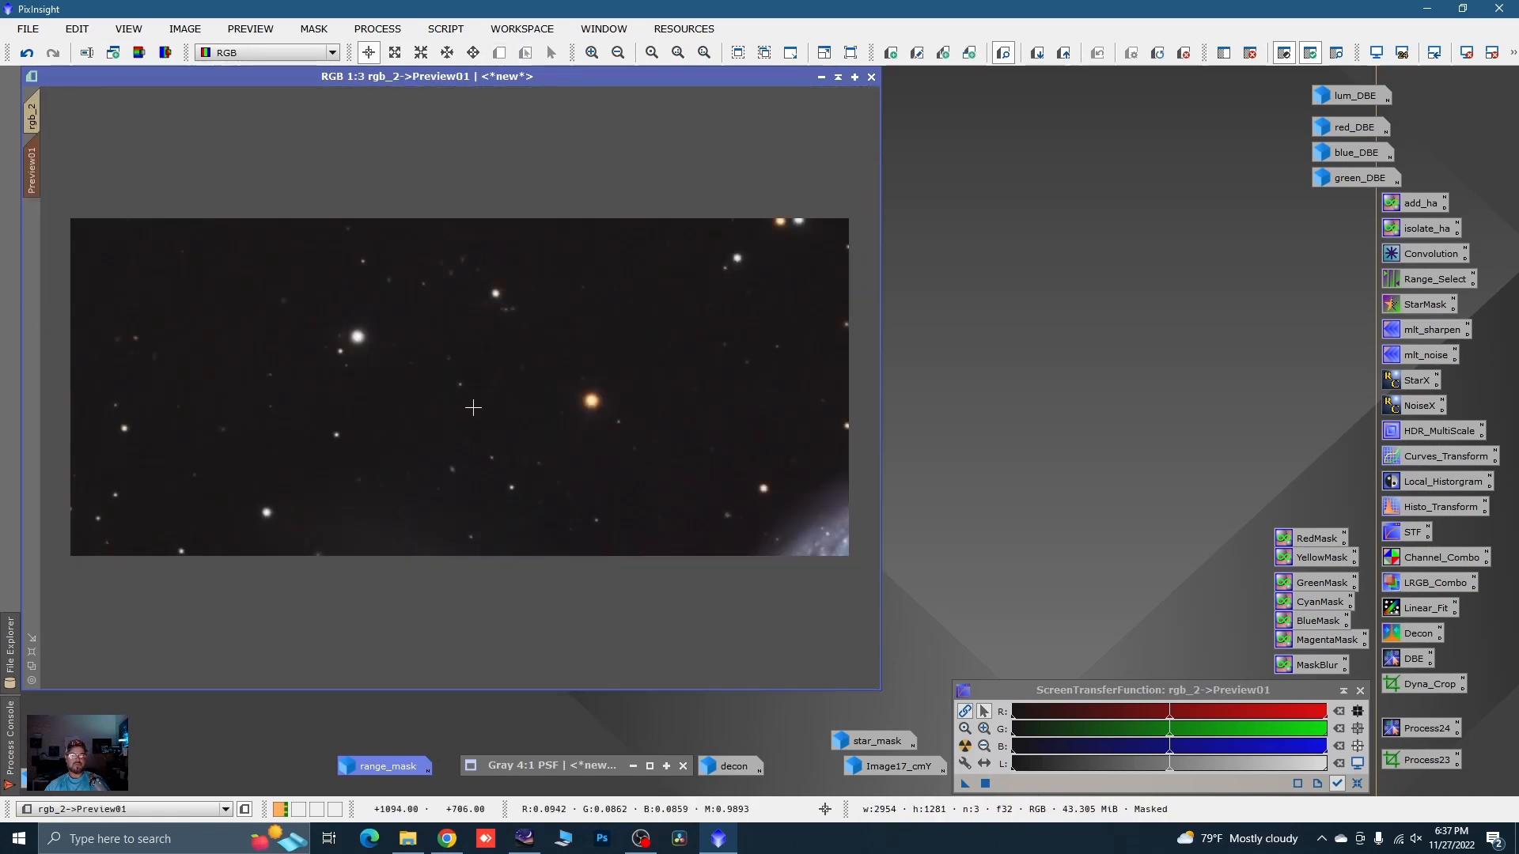
scroll(473, 407, down, 1)
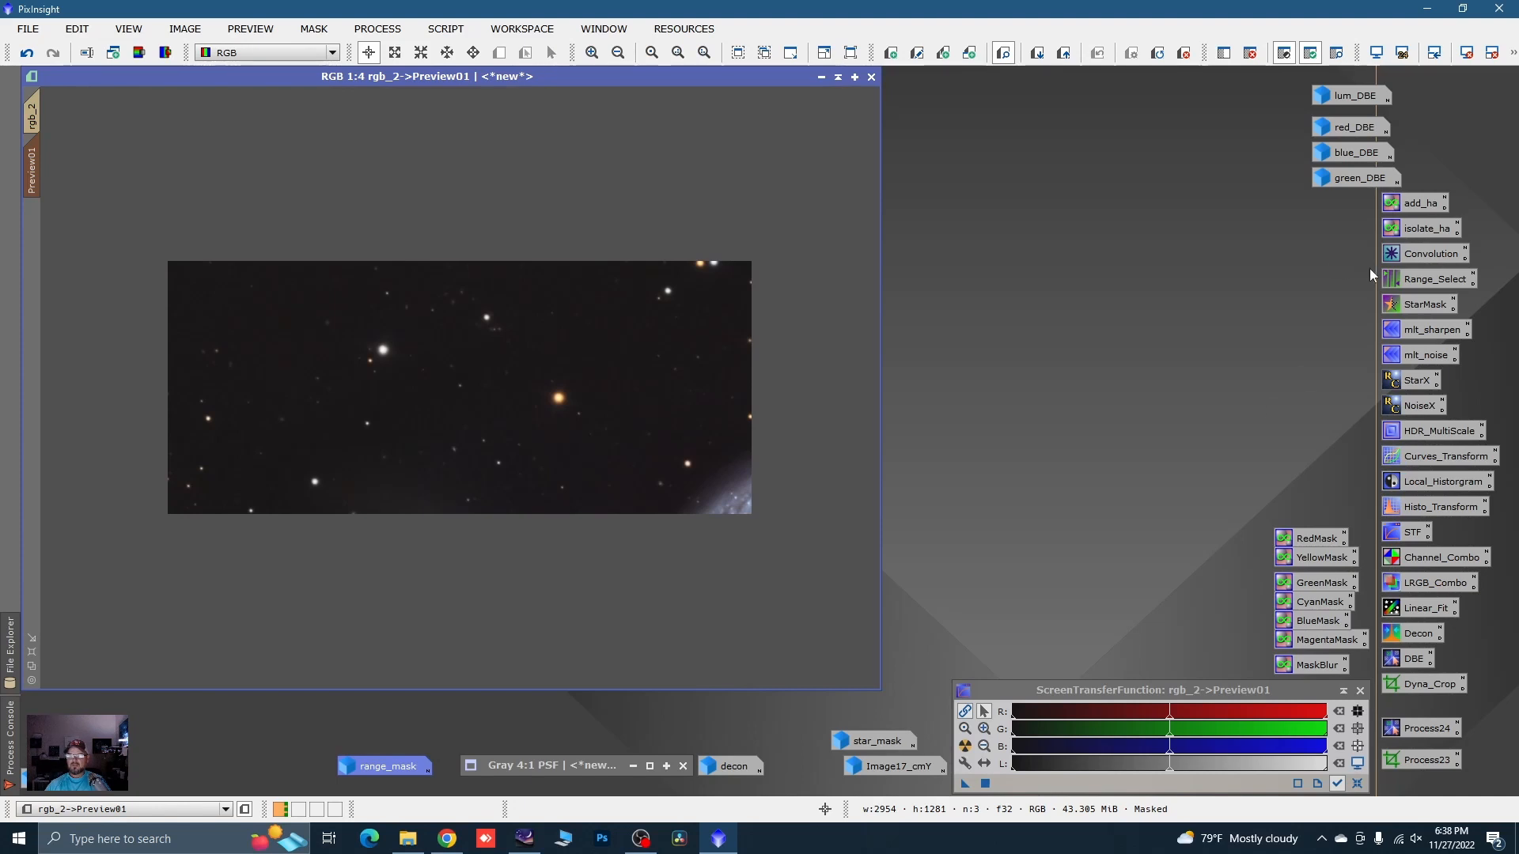
- Open the saved Convolution process, tune it against a real-time preview to a StdDev of 6.50, and close the preview
double_click(1414, 253)
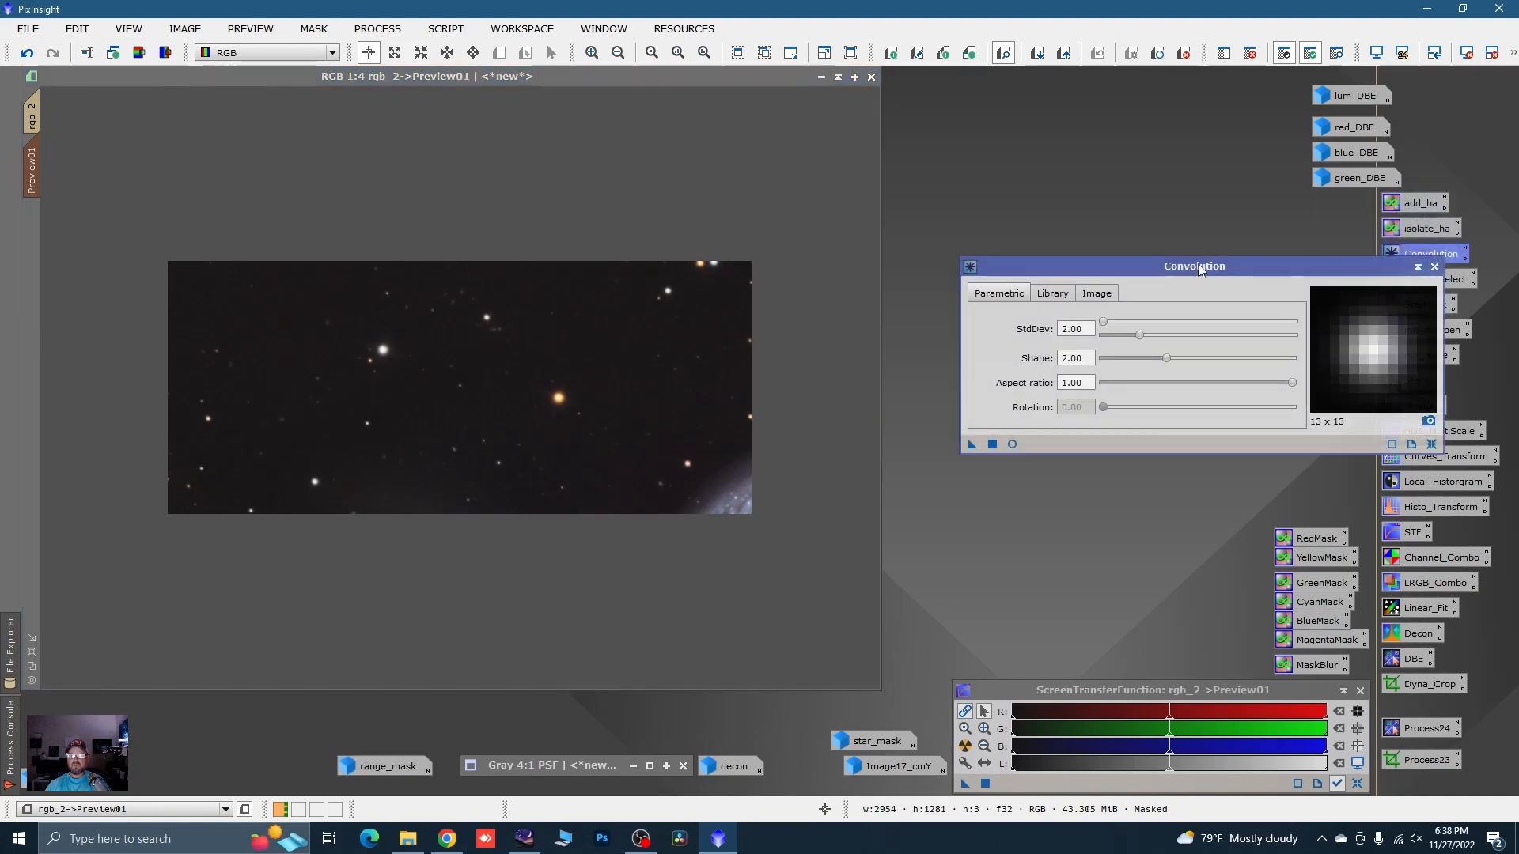
click(1013, 445)
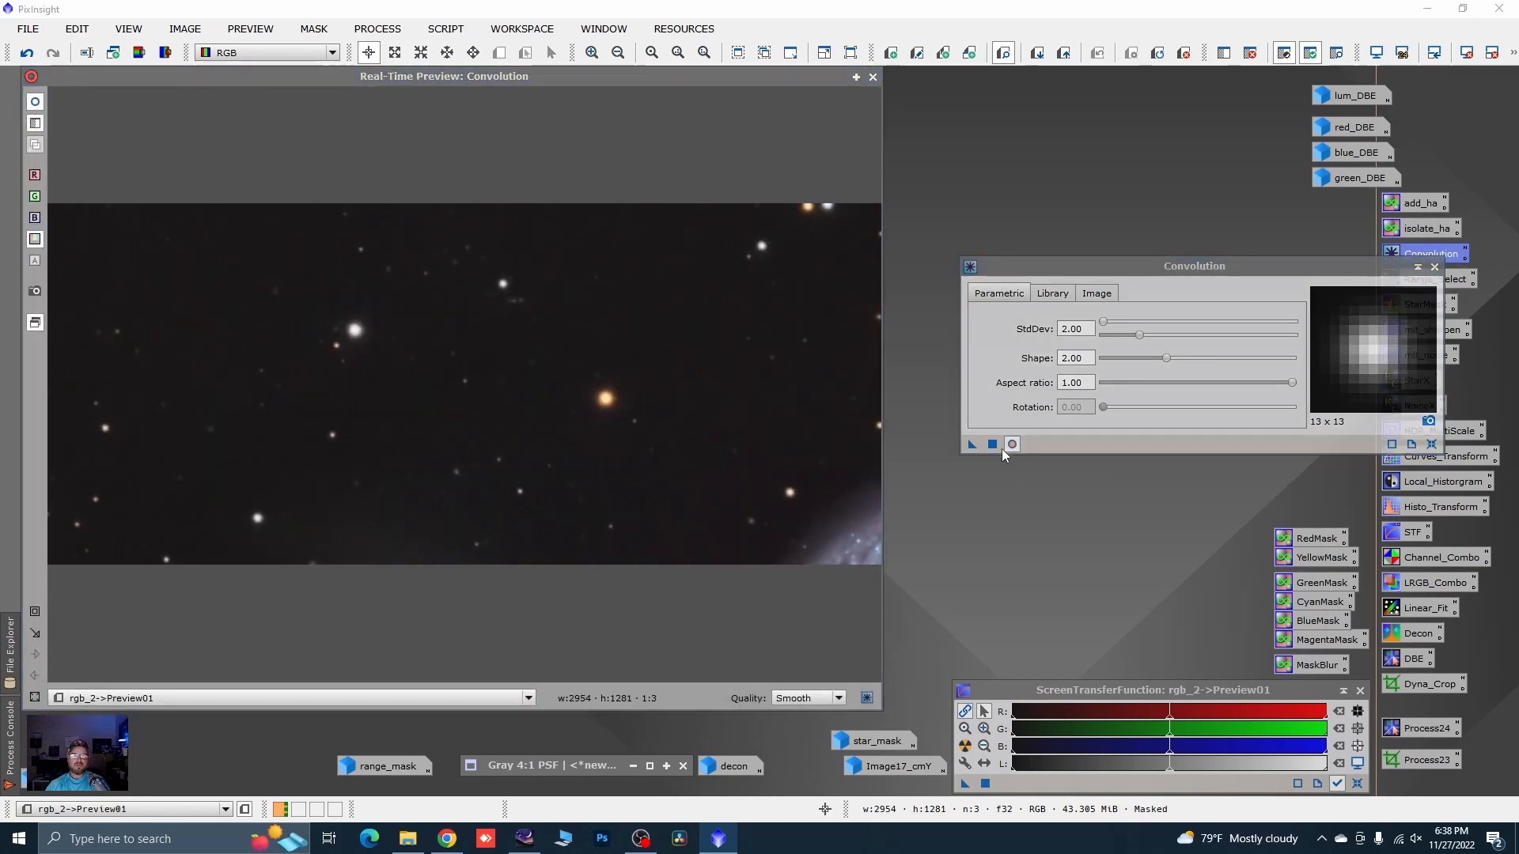
drag(1140, 334, 1242, 337)
drag(1139, 342, 1200, 342)
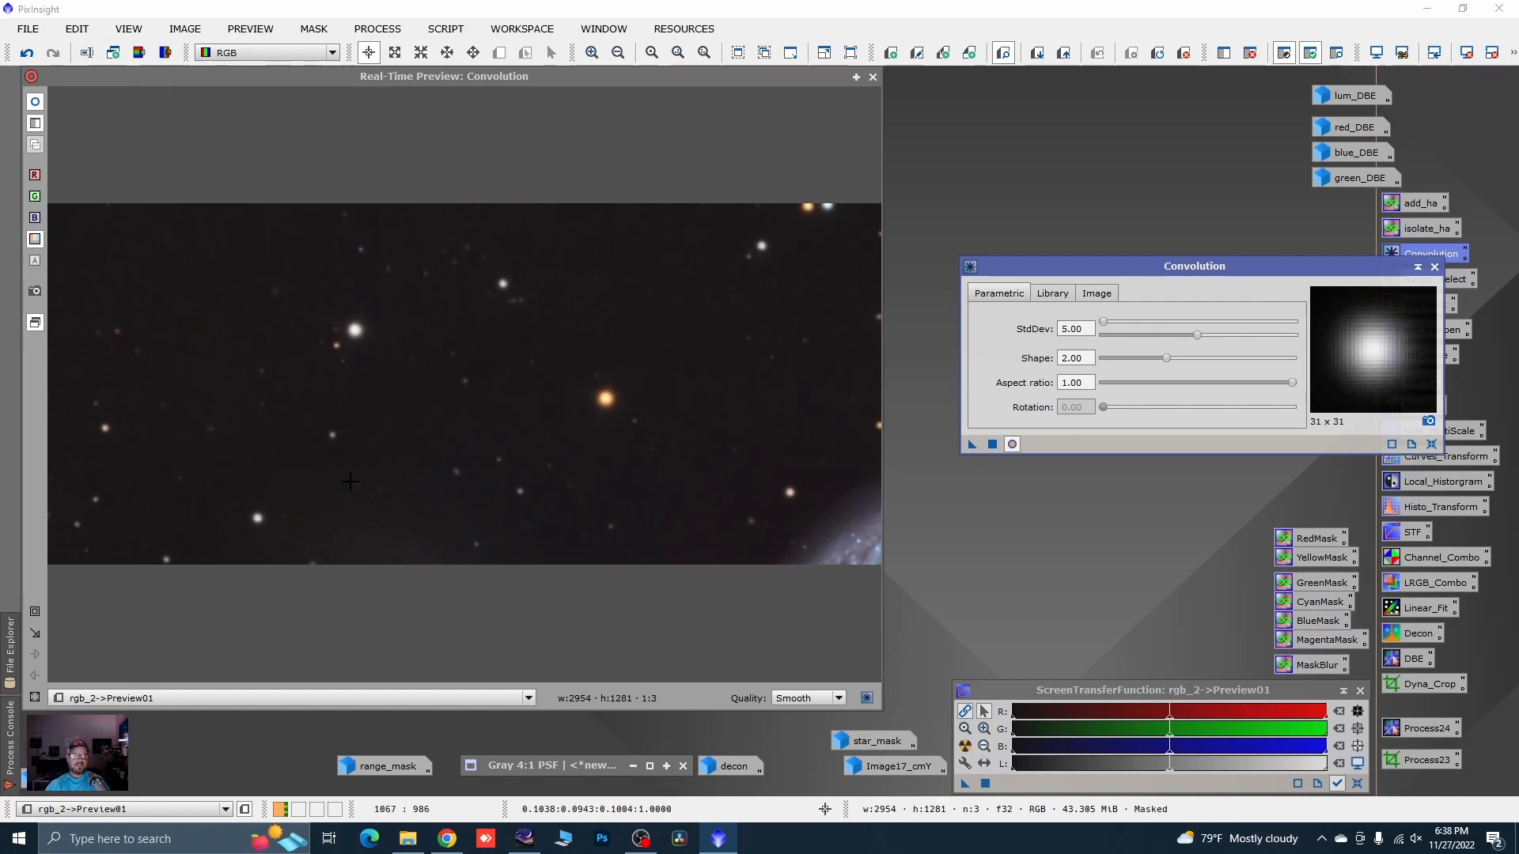
drag(1199, 335, 1229, 344)
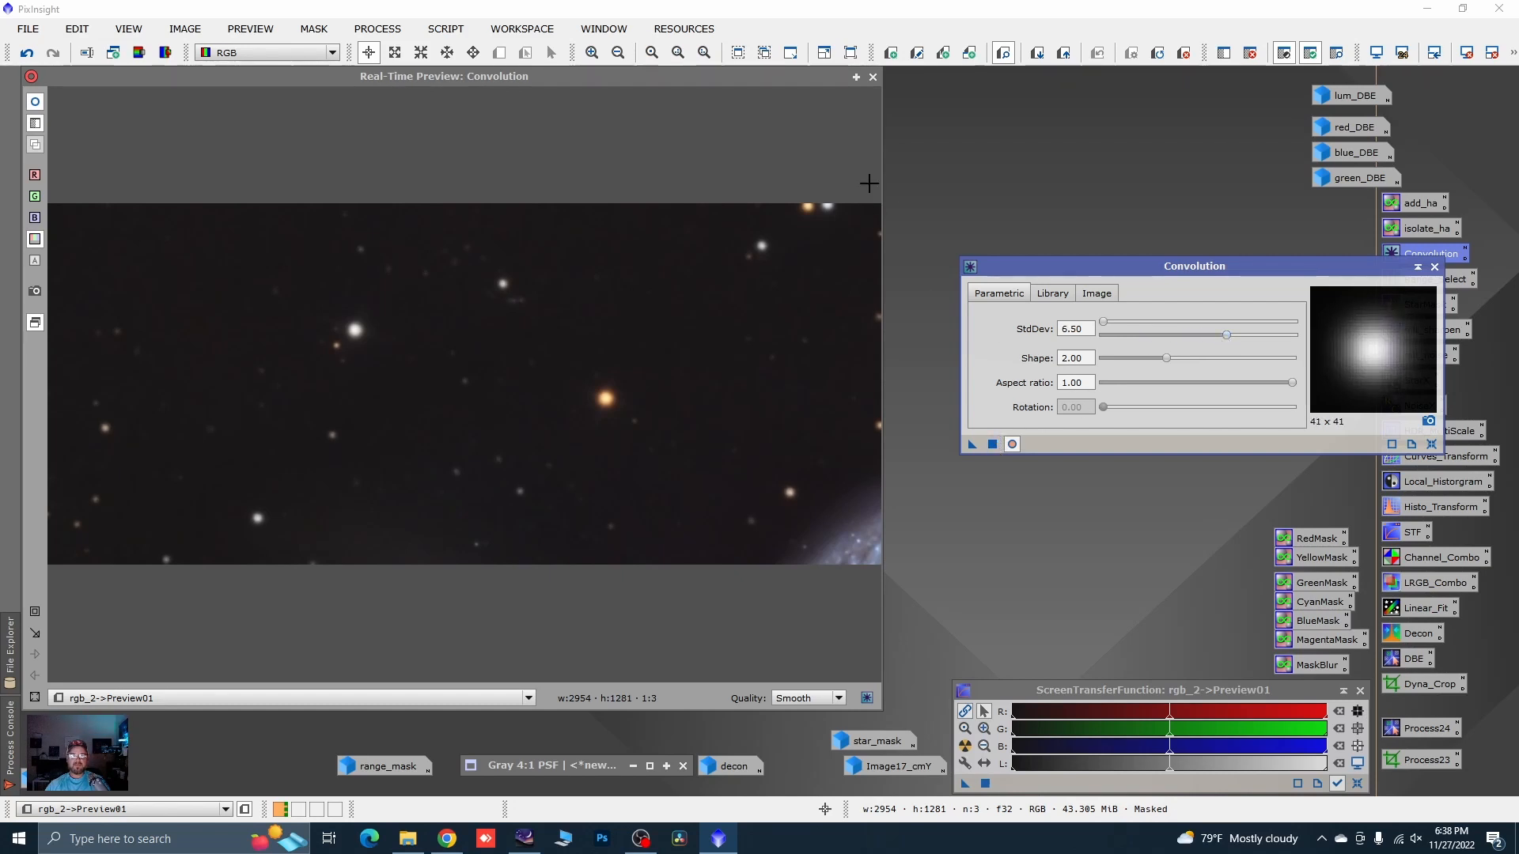
click(873, 79)
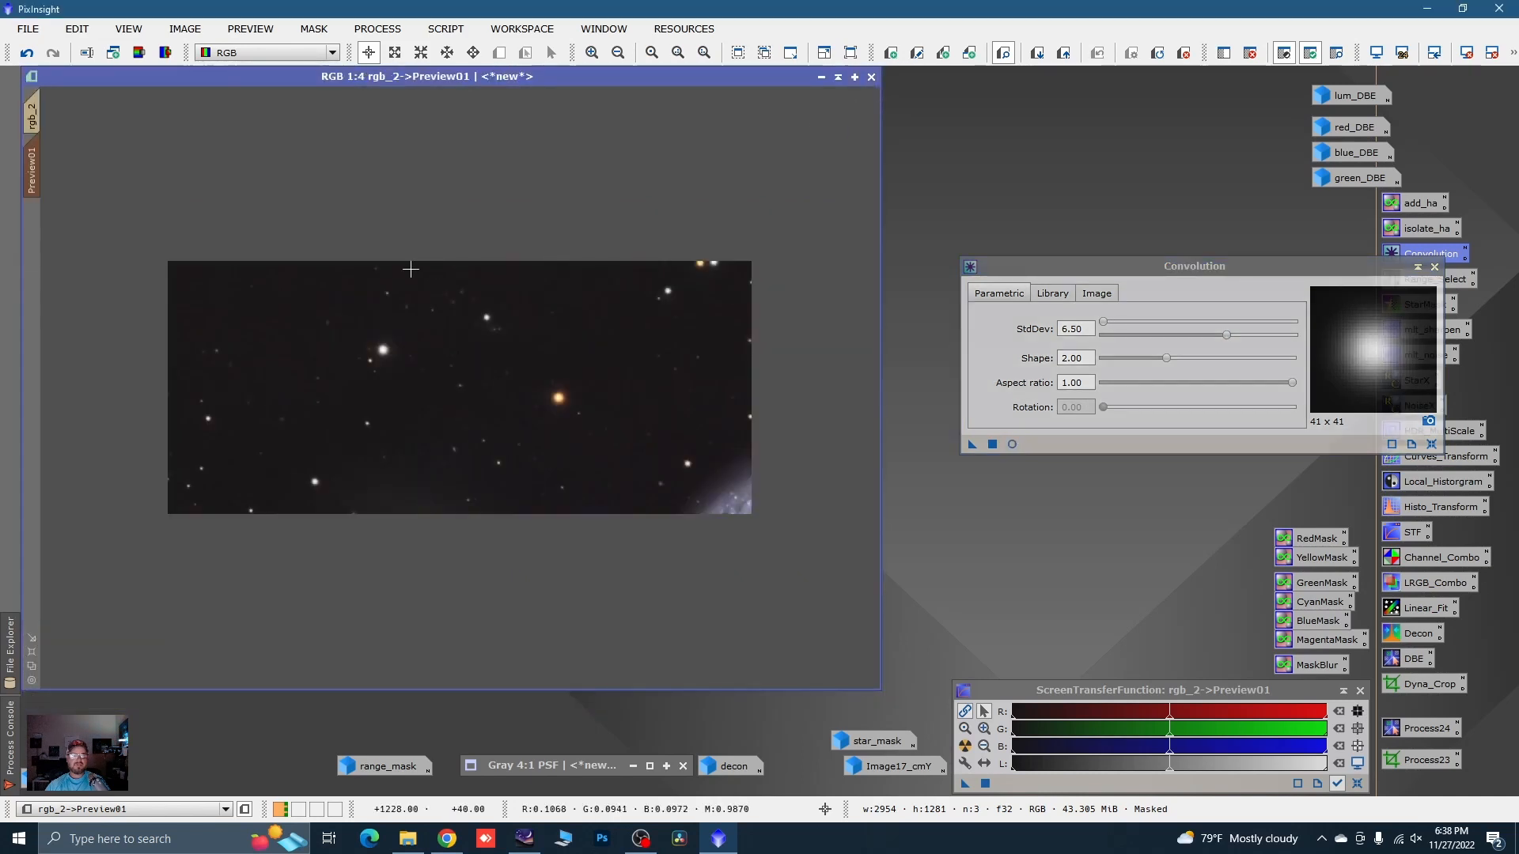
- Apply the convolution to the full rgb_2 image and close the Convolution process
click(32, 117)
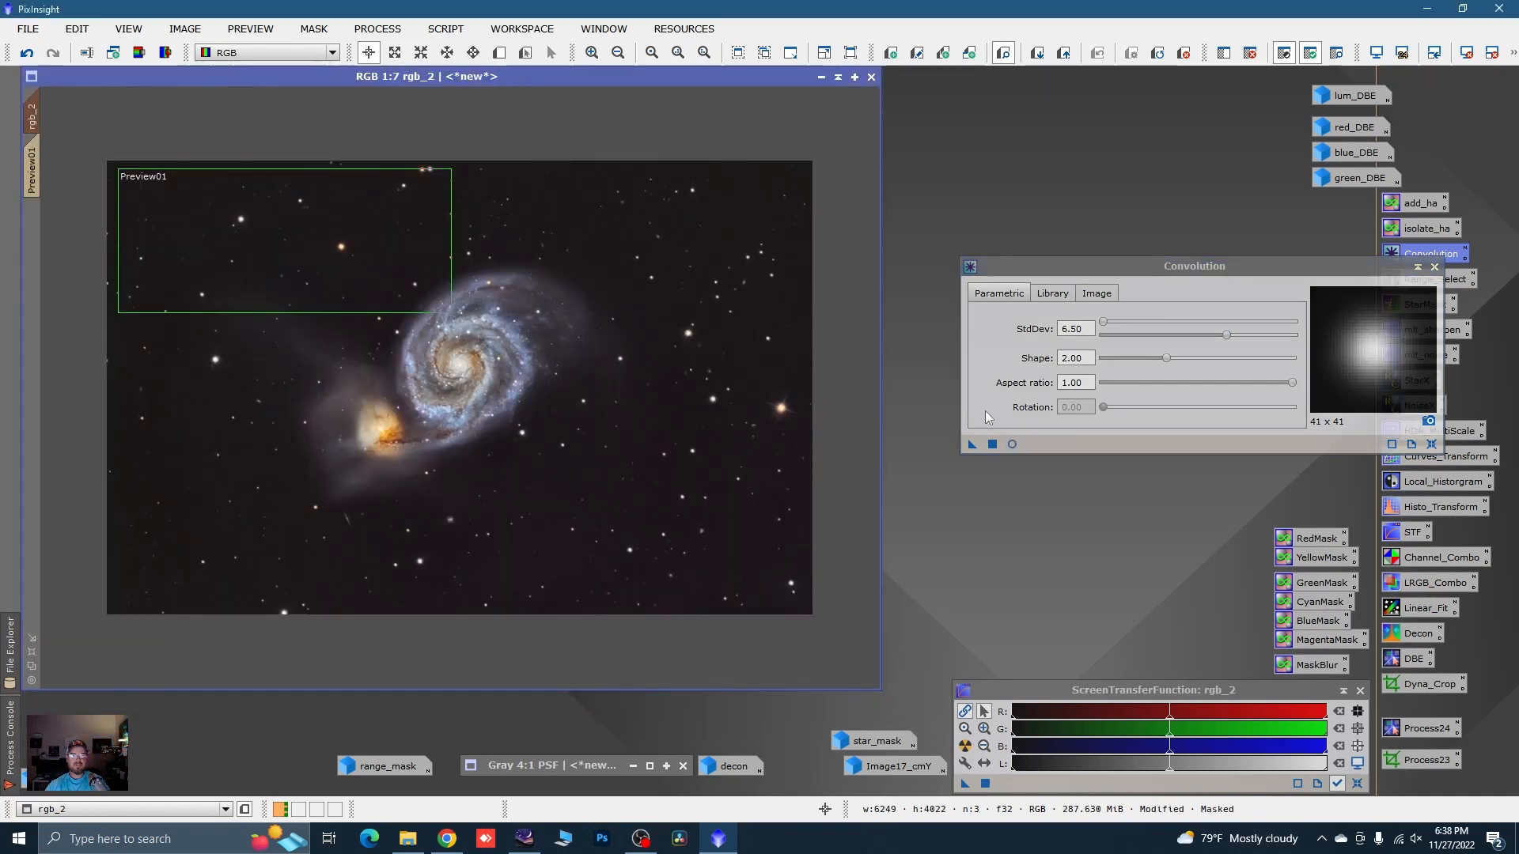
drag(972, 444, 809, 455)
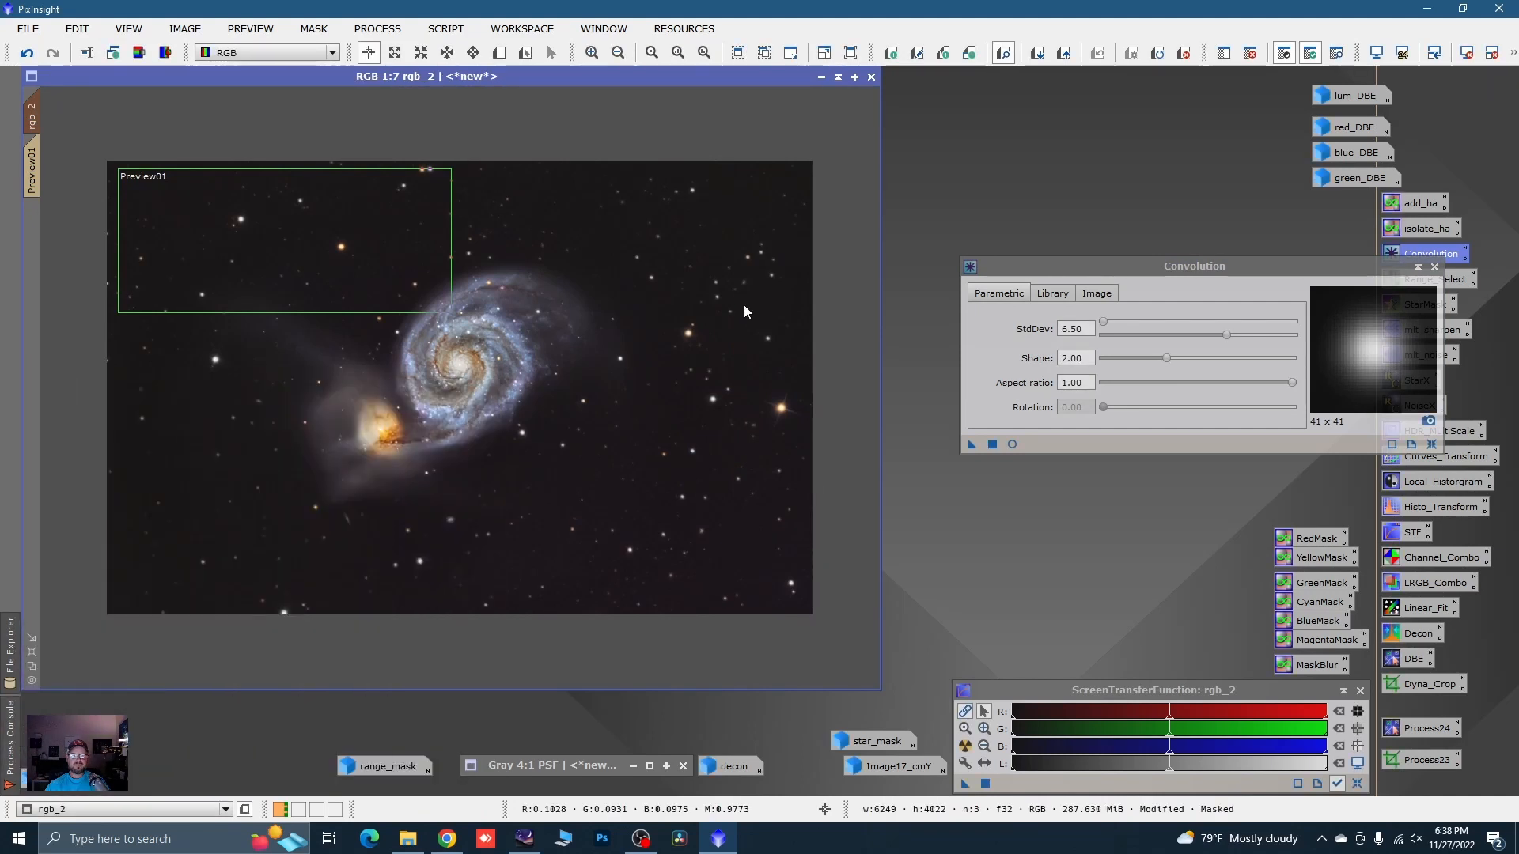
click(1435, 268)
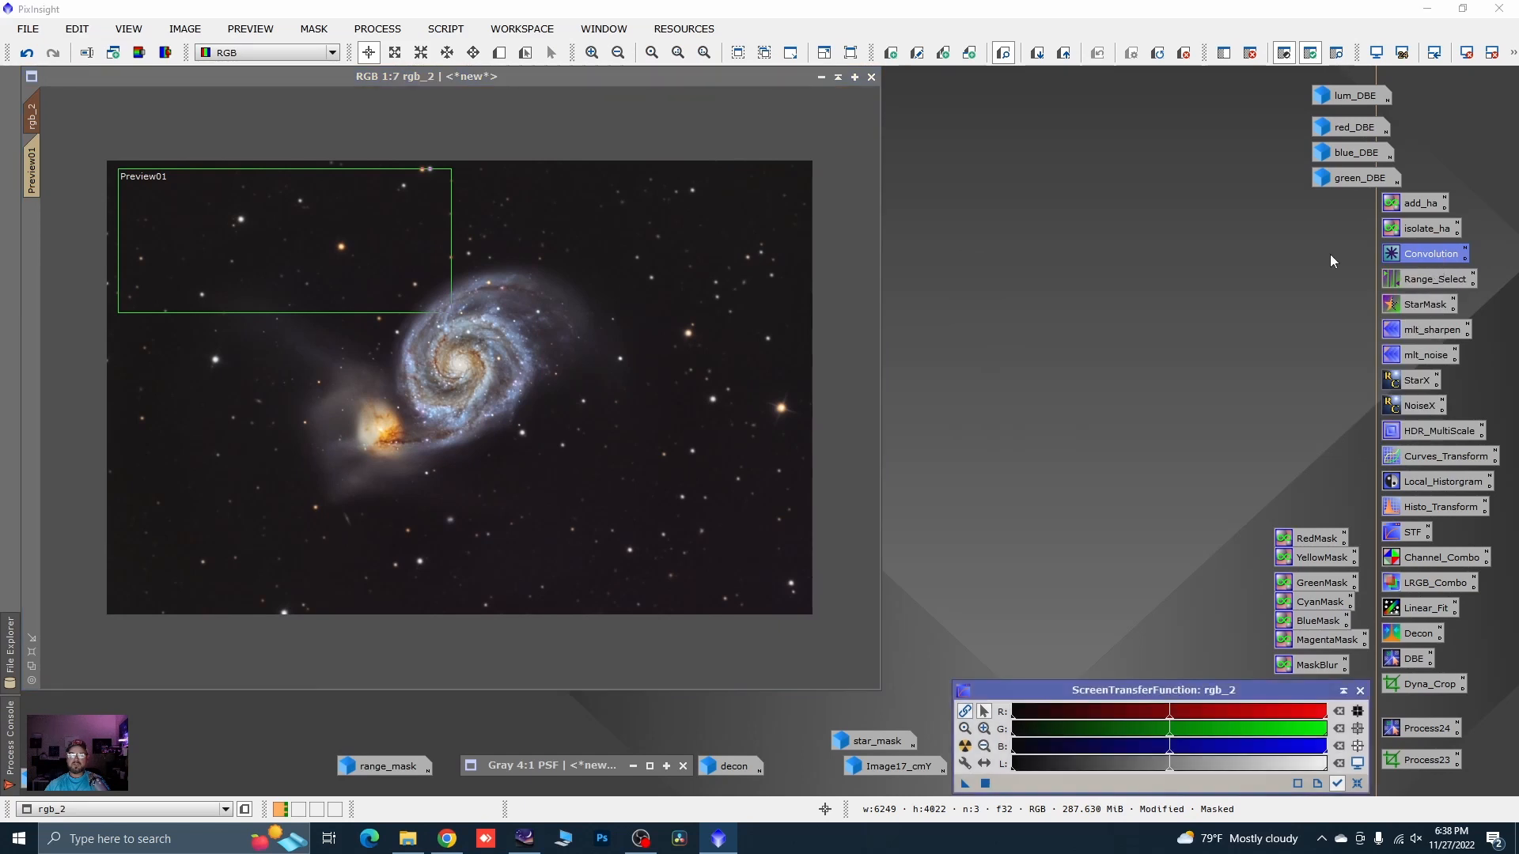
- Delete the background preview from rgb_2 and invert its mask to protect the background instead of the galaxies
right_click(32, 176)
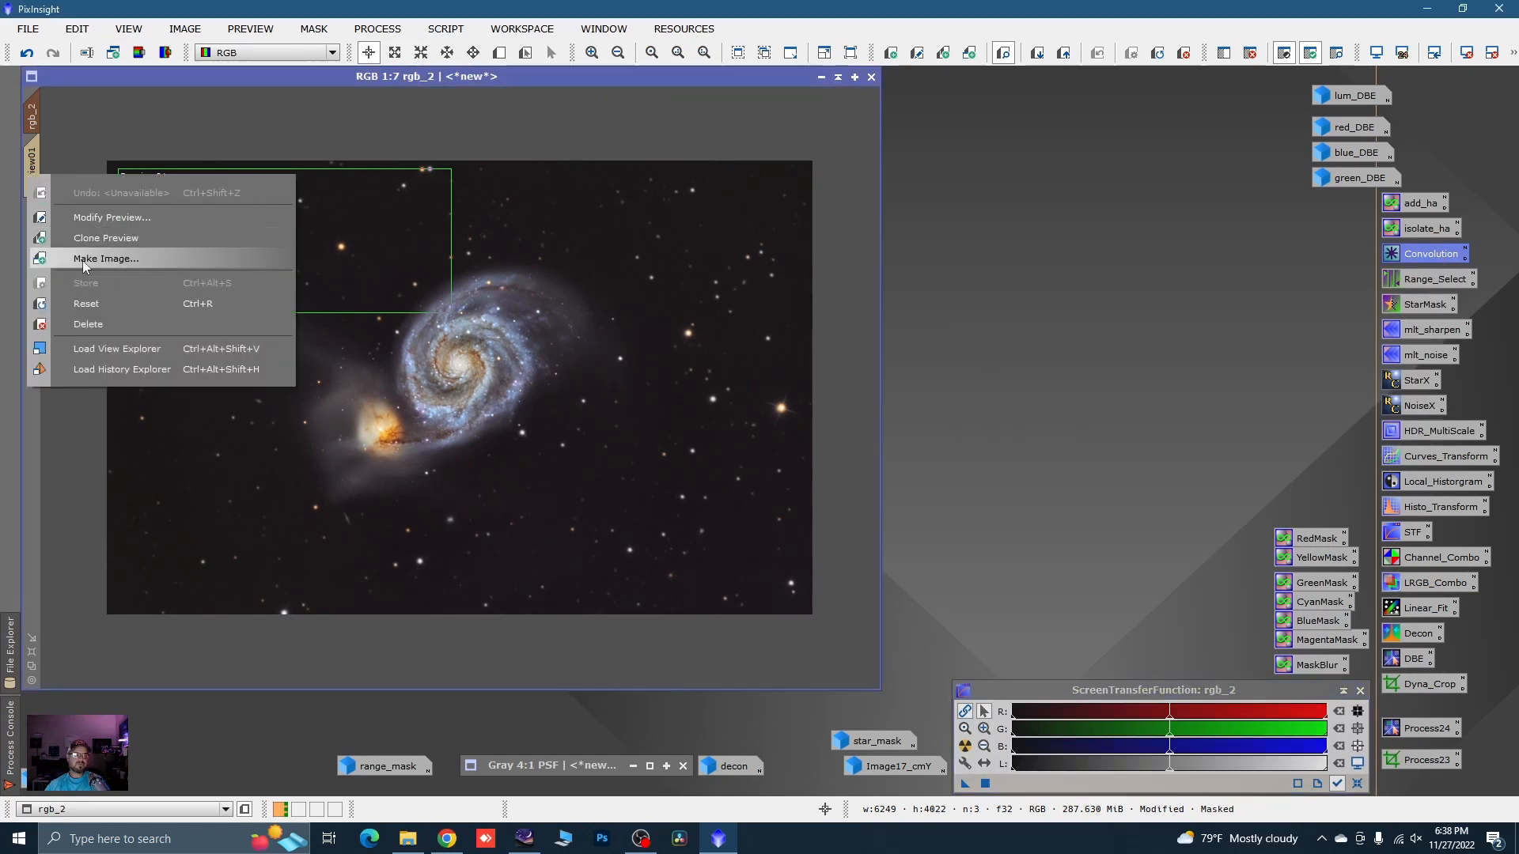
click(88, 324)
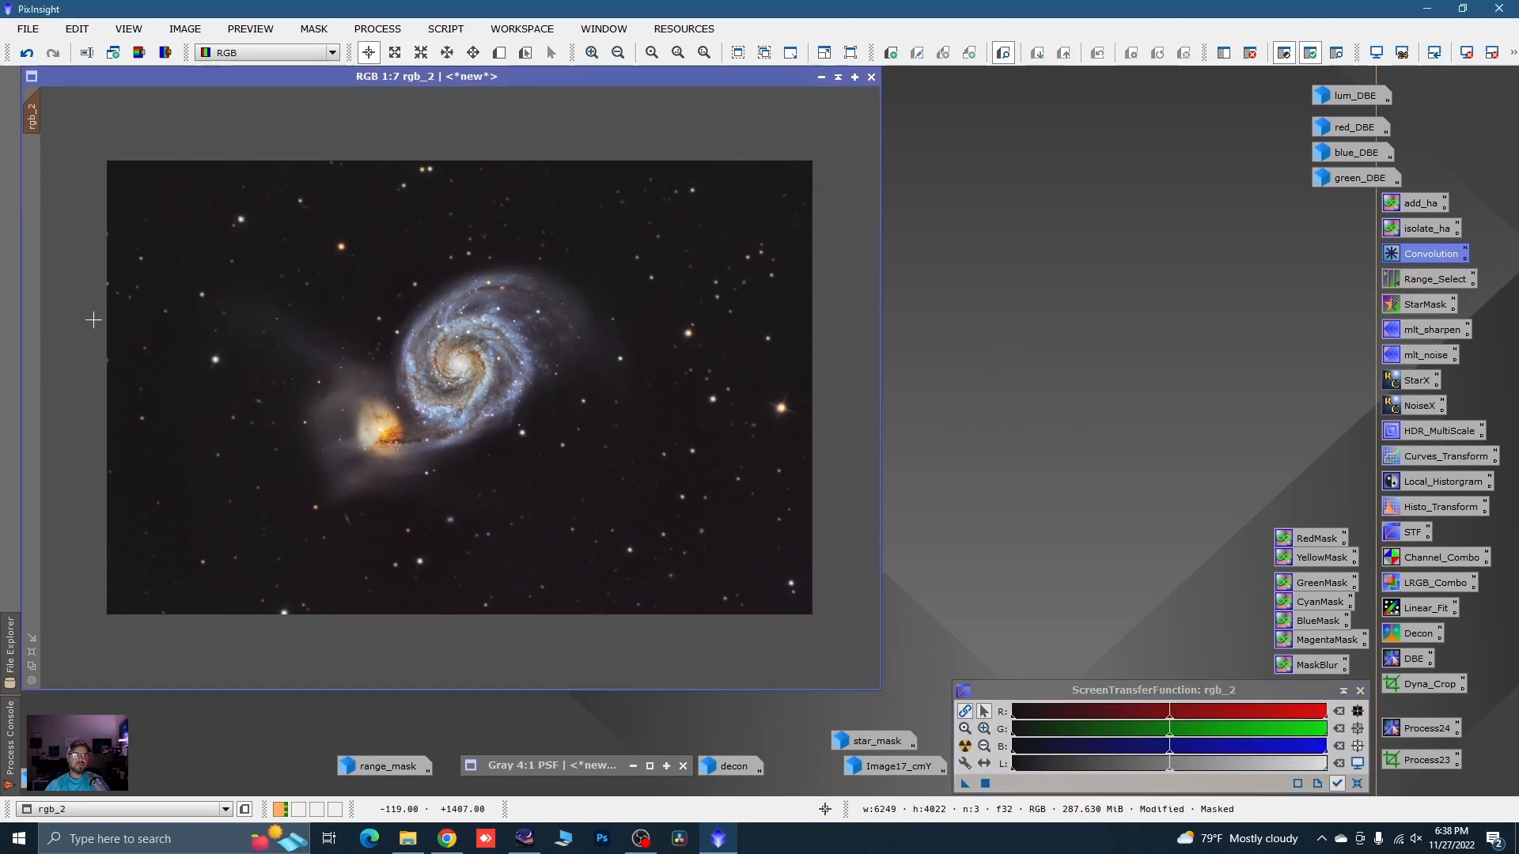
right_click(284, 253)
mouse_move(373, 434)
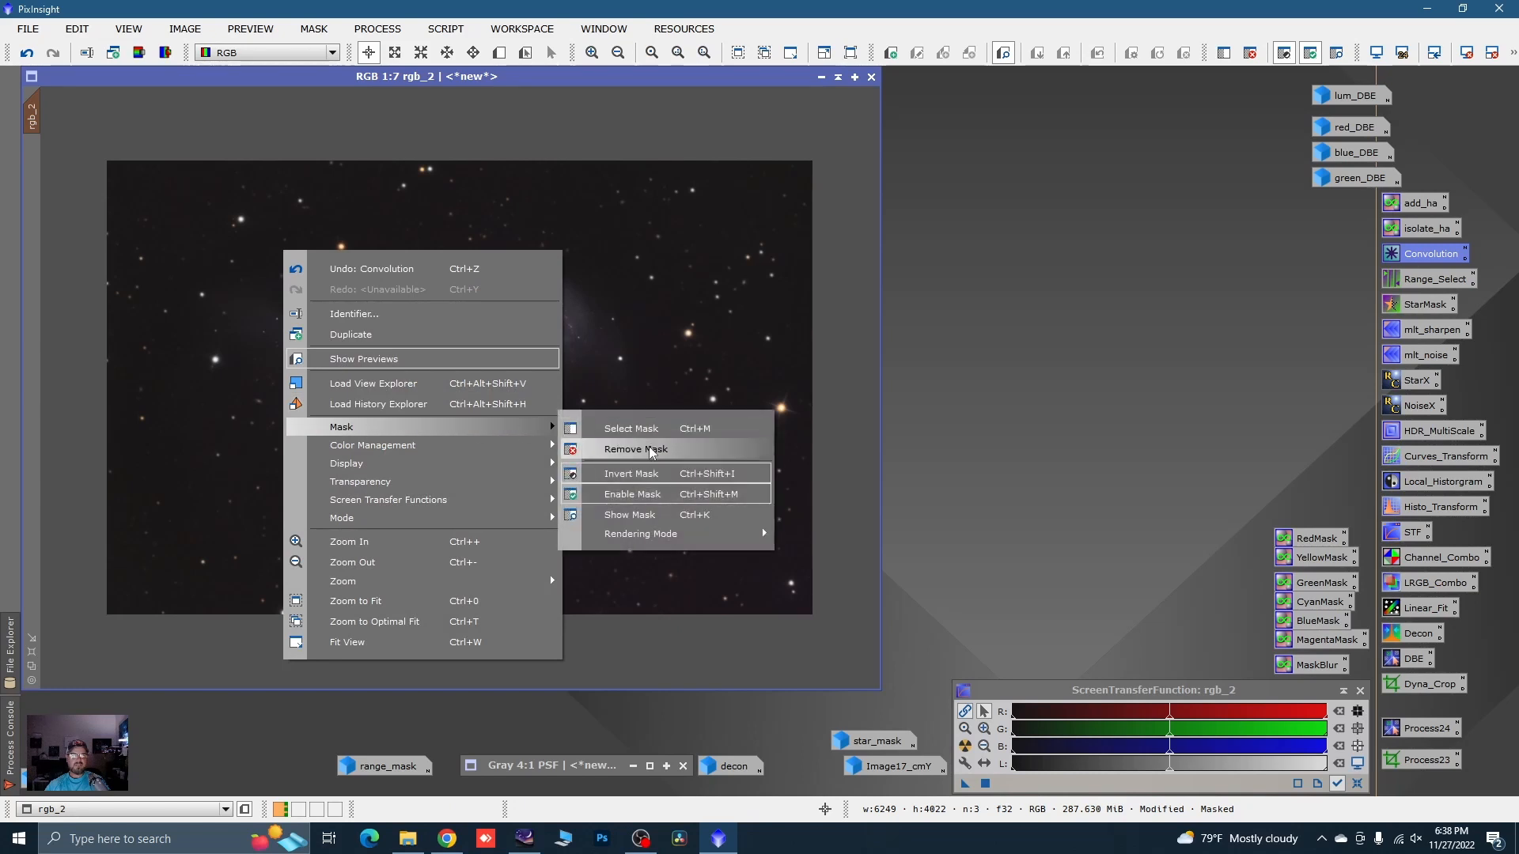
click(645, 472)
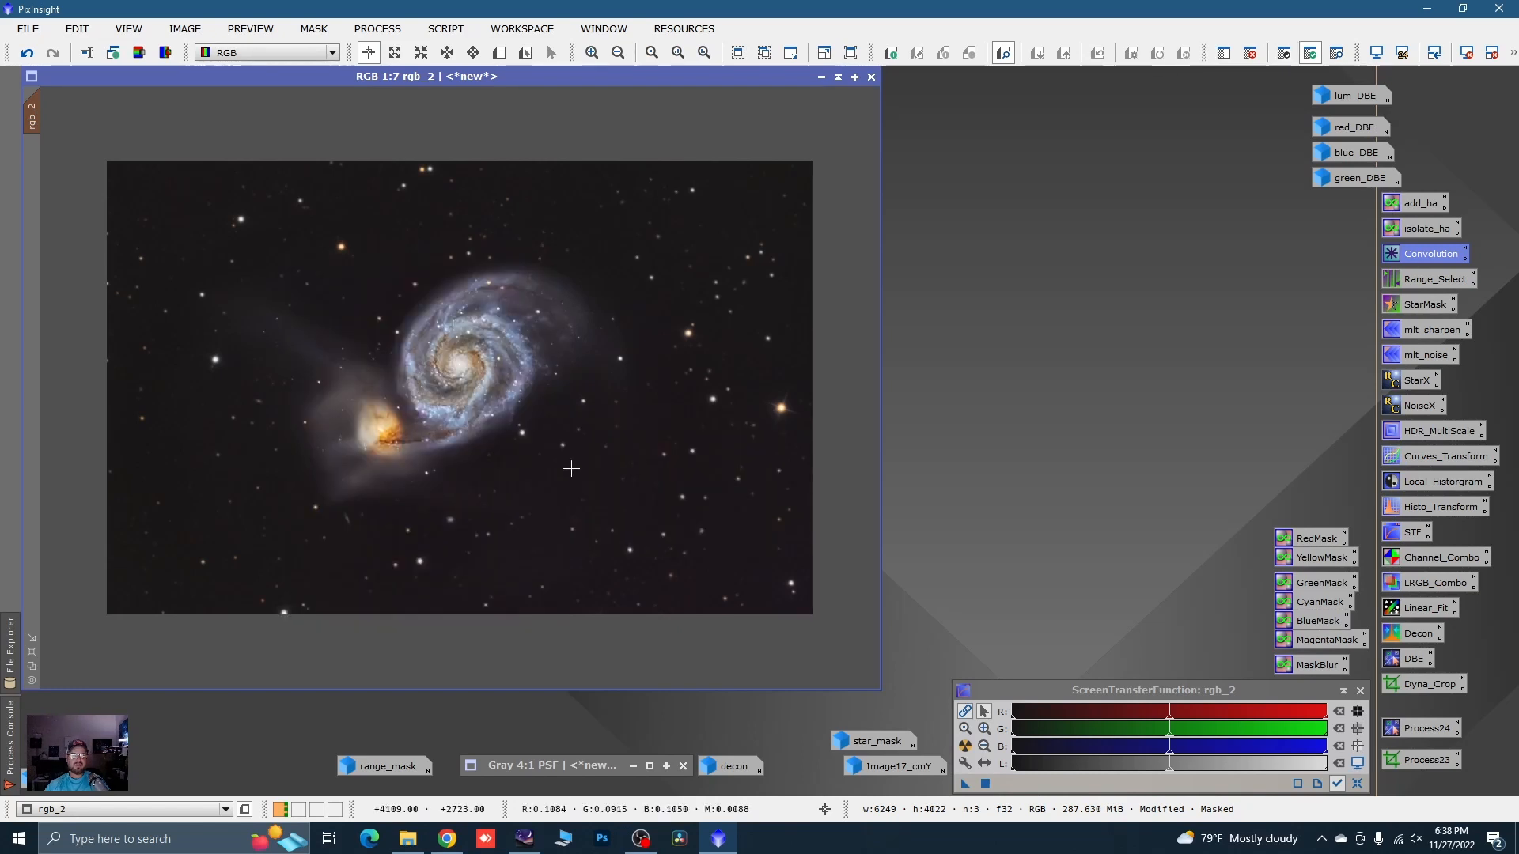
- Define a preview of about 4487 x 2128 pixels around both galaxies in rgb_2 and open it
click(499, 52)
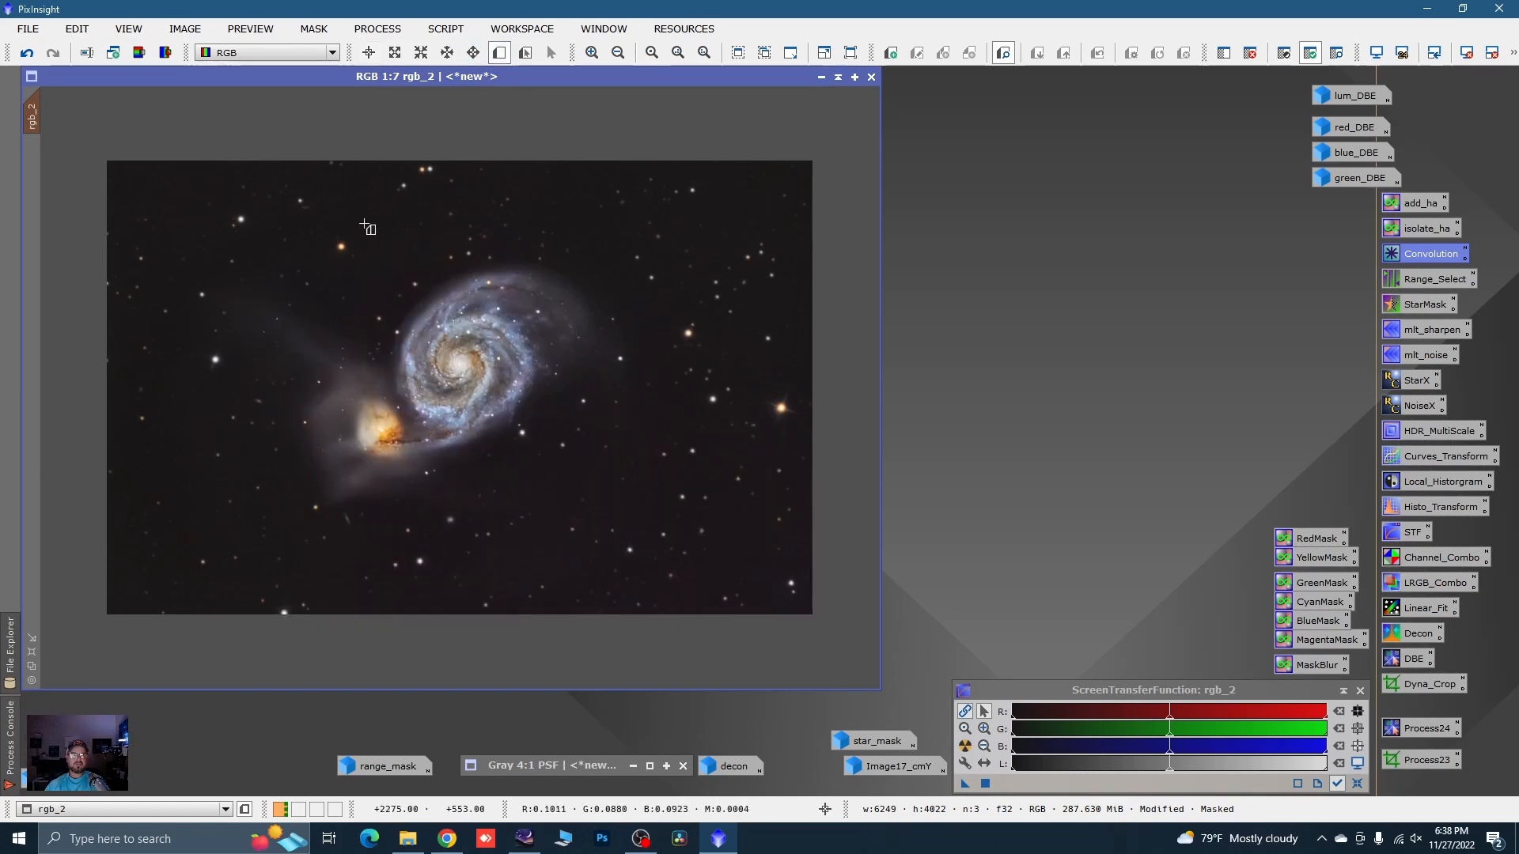
drag(164, 259, 672, 503)
click(33, 170)
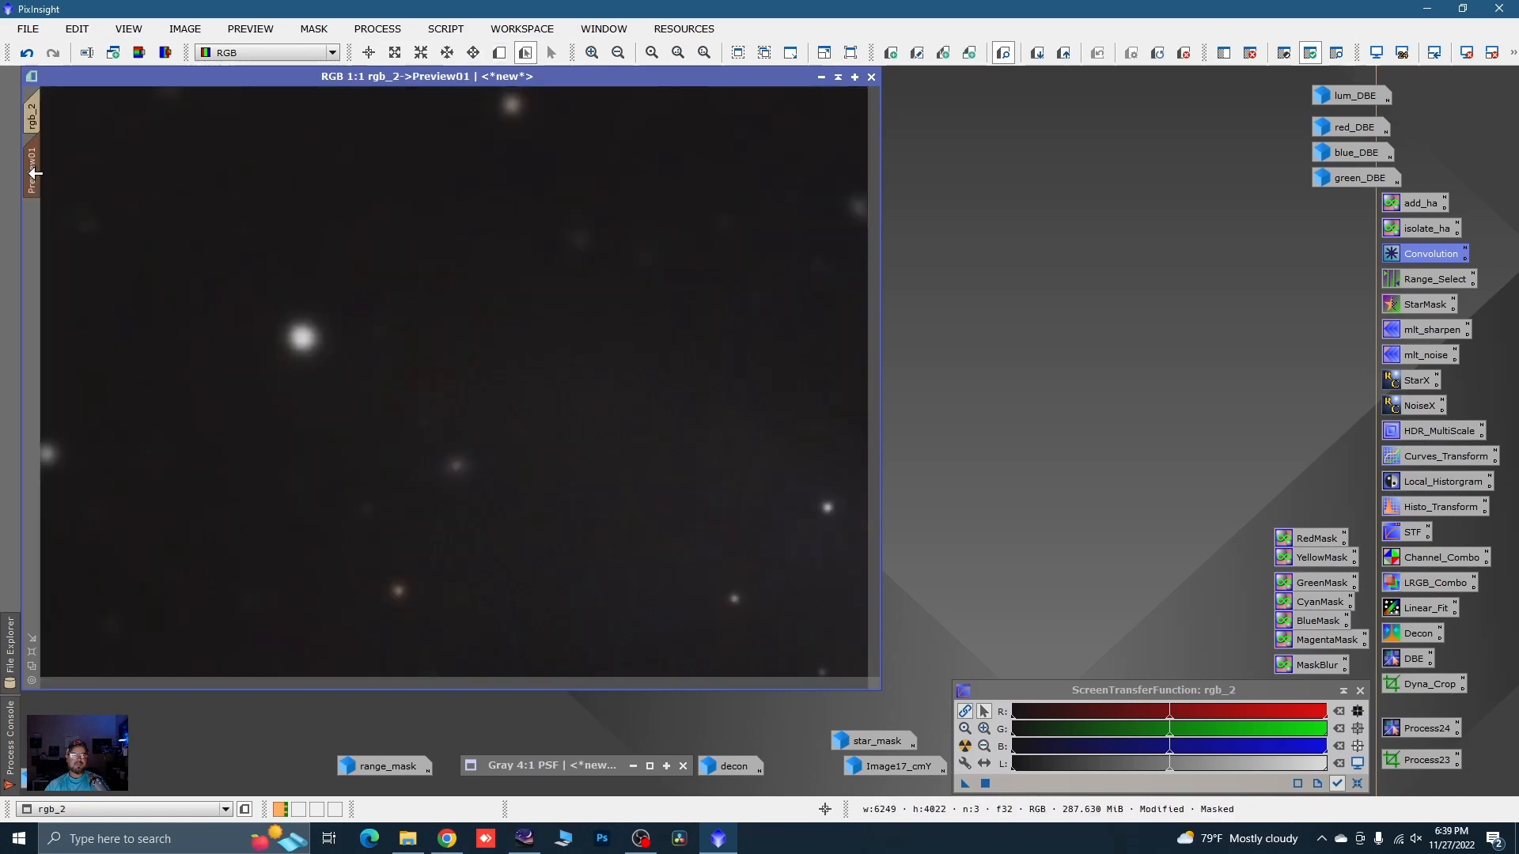
scroll(436, 318, down, 4)
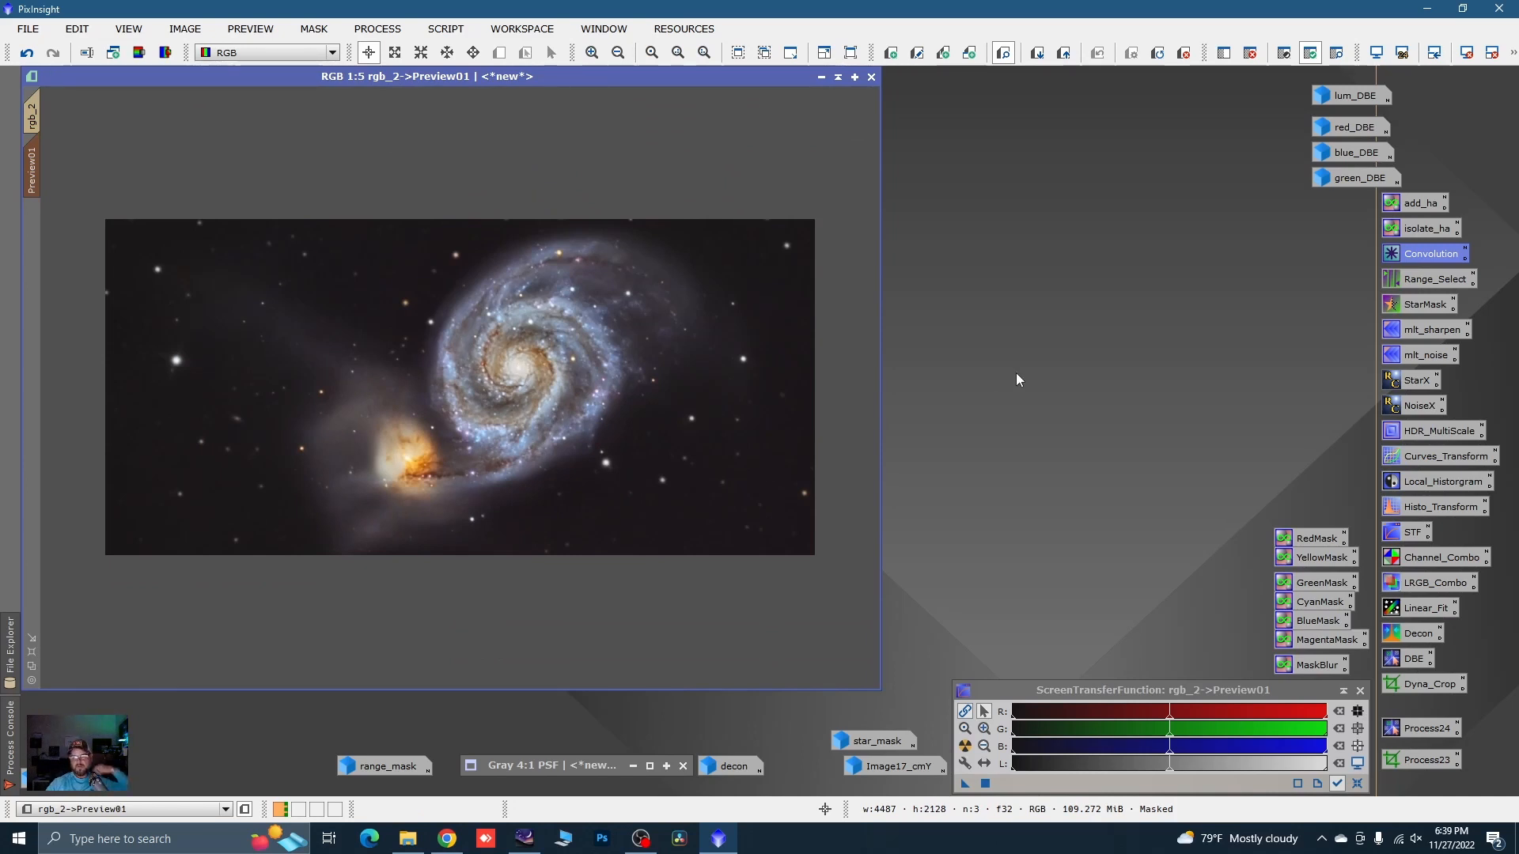
- Open the saved mlt_sharpen process and set the bias of detail layer 3 to 0.050
double_click(1414, 326)
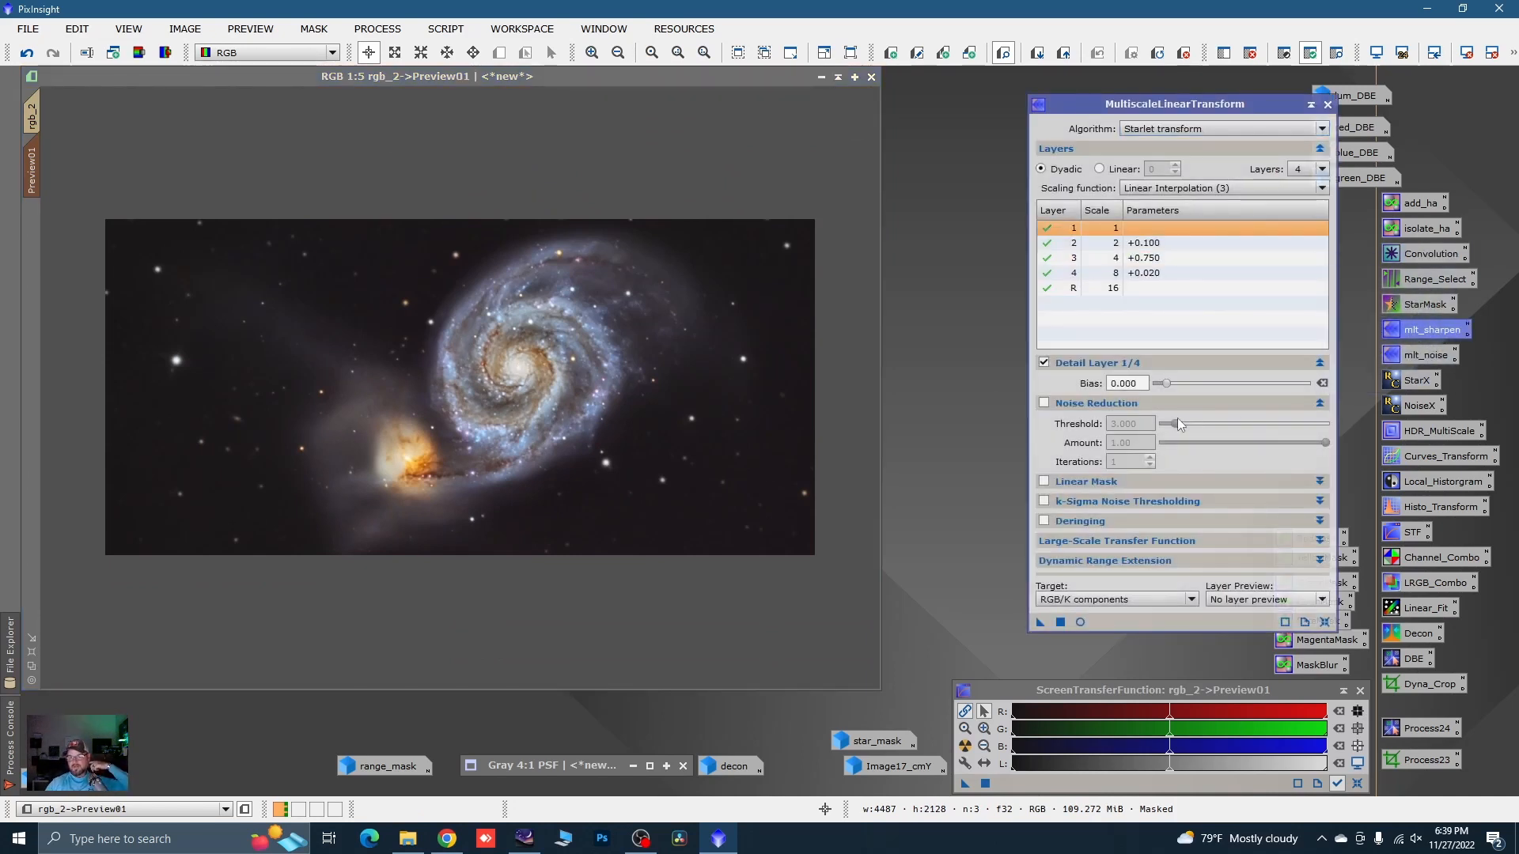
click(1148, 263)
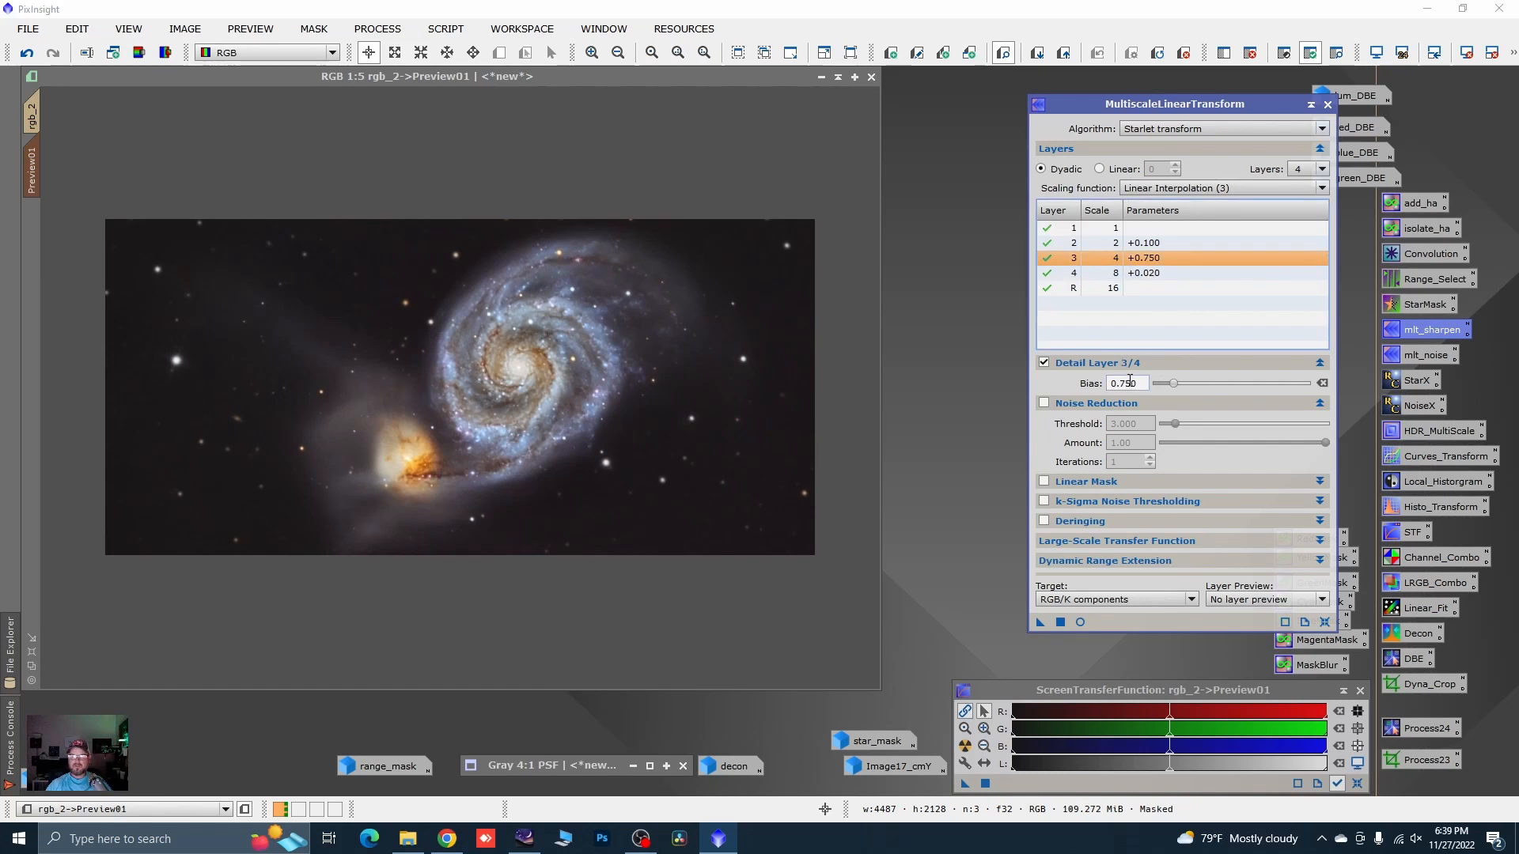
key(BackSpace)
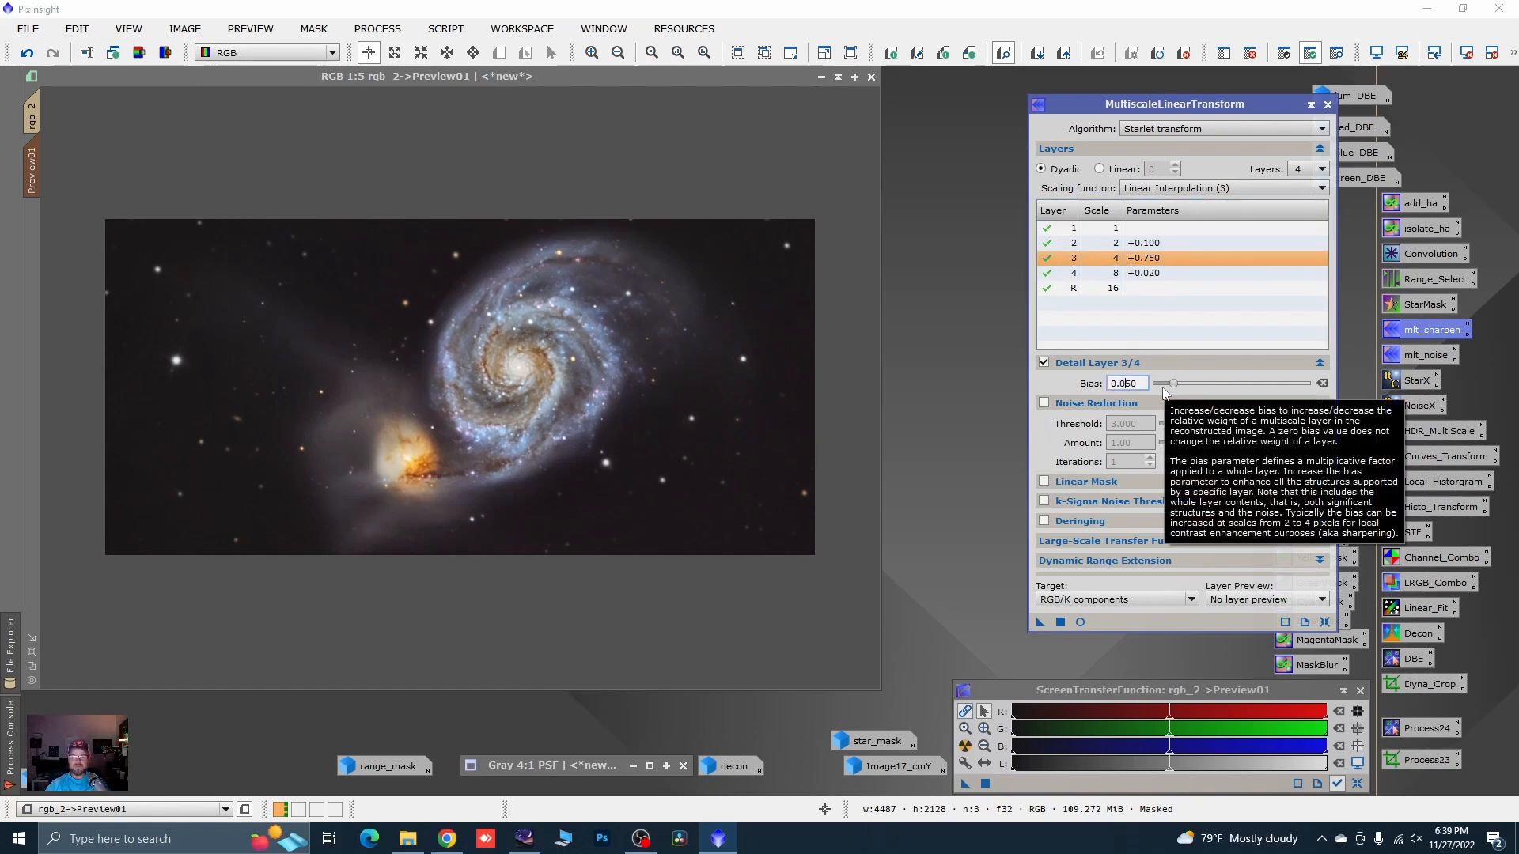
text(0)
- Set the bias of detail layer 2 to 0.070 in the multiscale sharpening process
click(1149, 245)
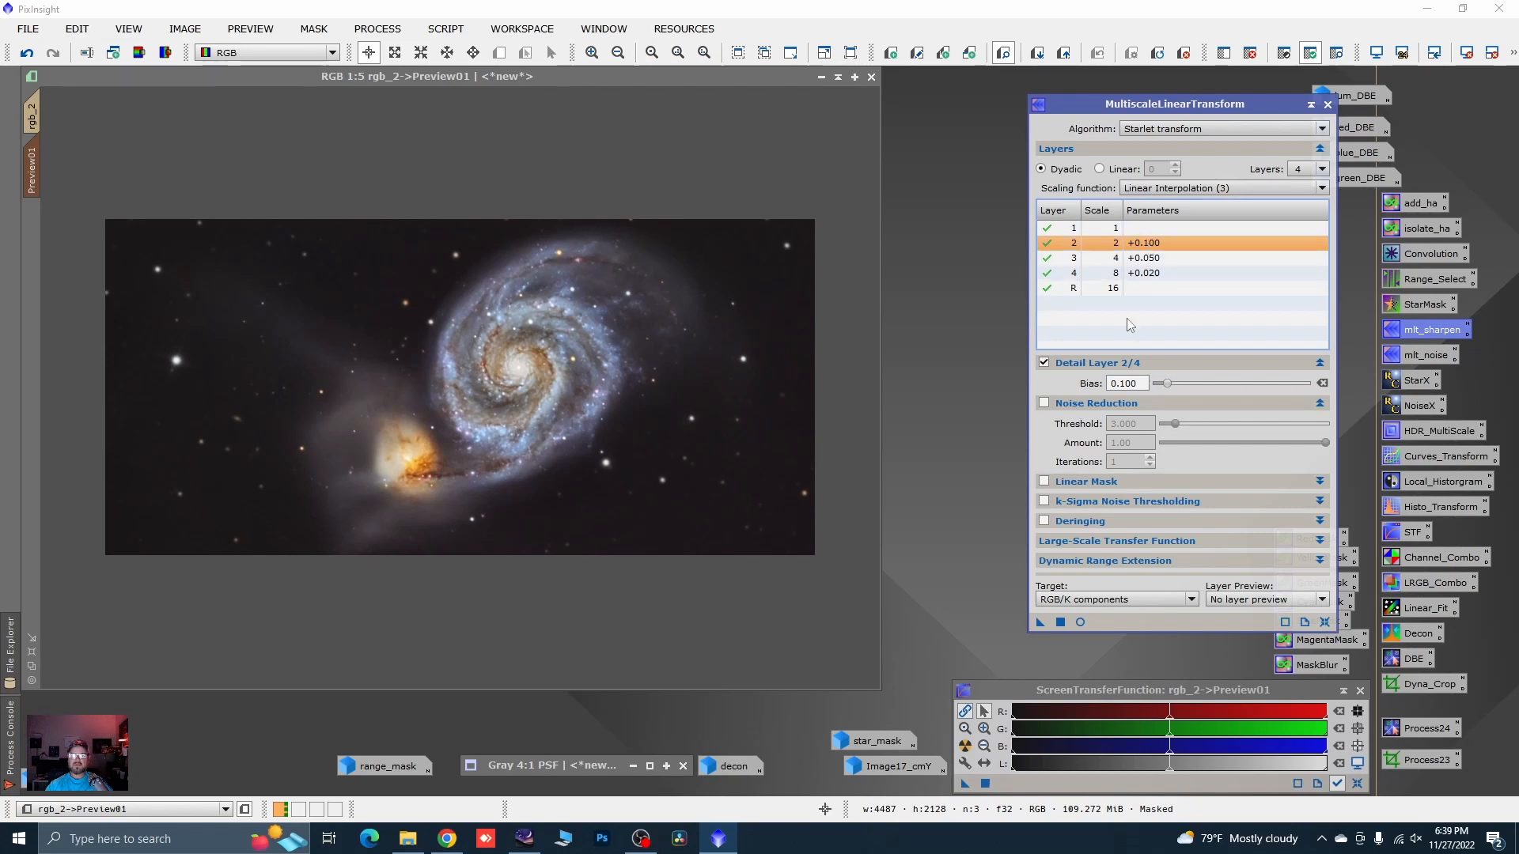
click(1128, 384)
key(BackSpace)
text(0)
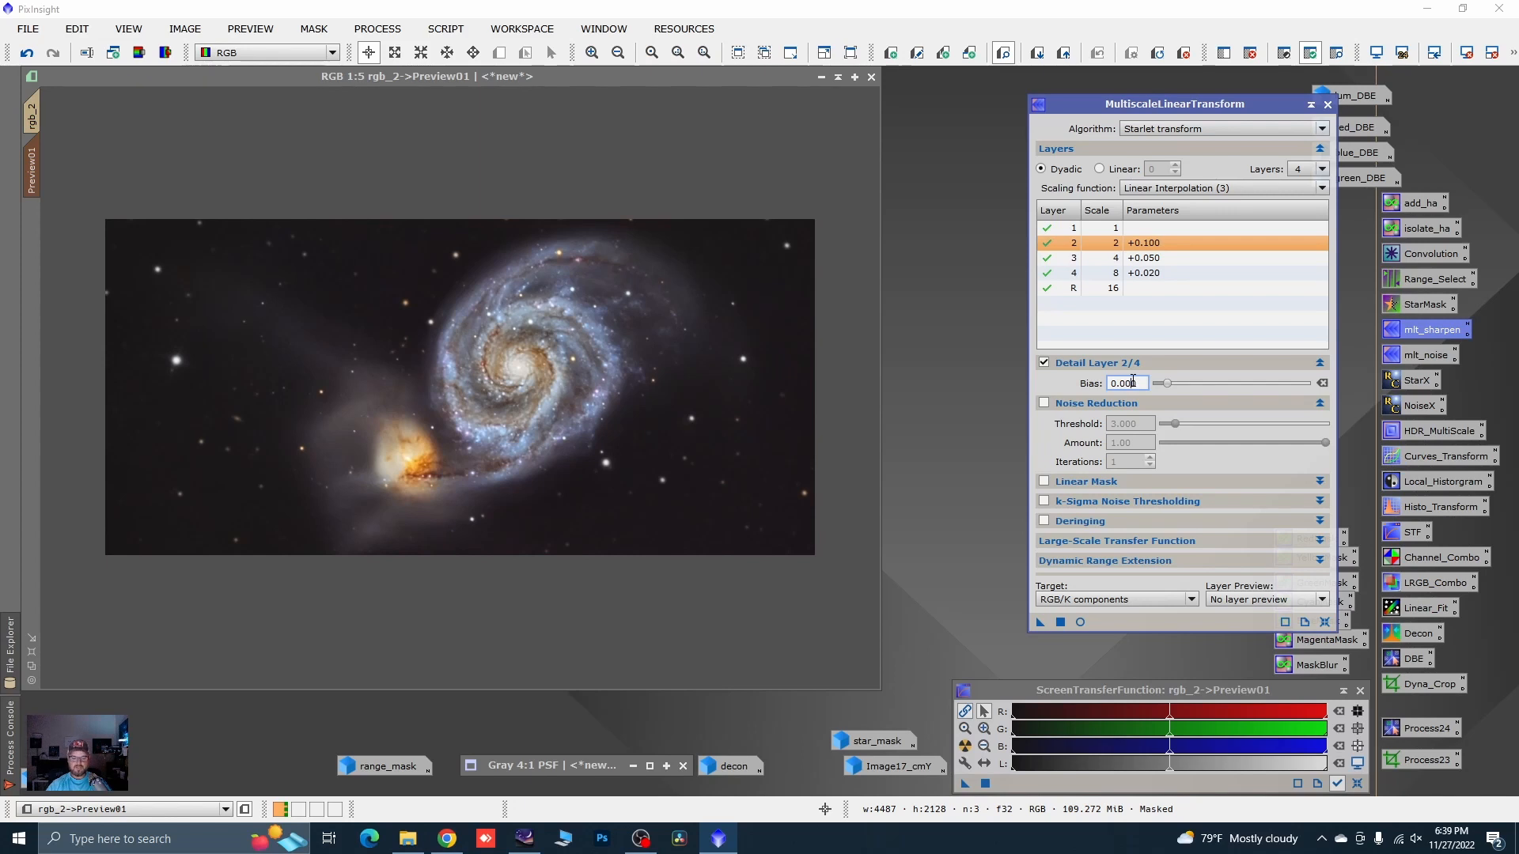
key(Delete)
text(7)
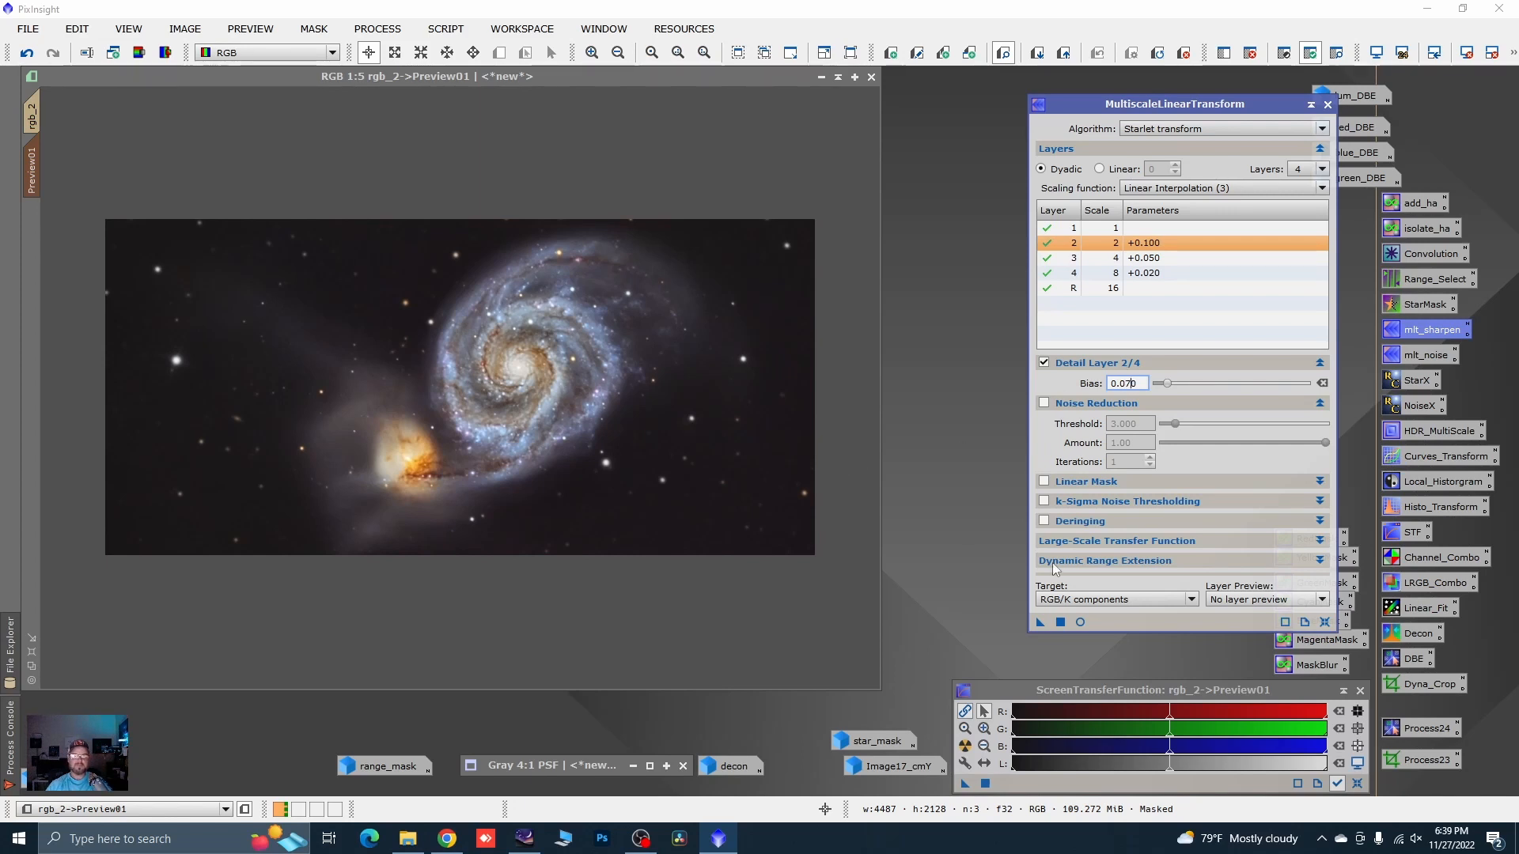
- Apply the MultiscaleLinearTransform sharpening to the full rgb_2 image and close the process
click(1041, 623)
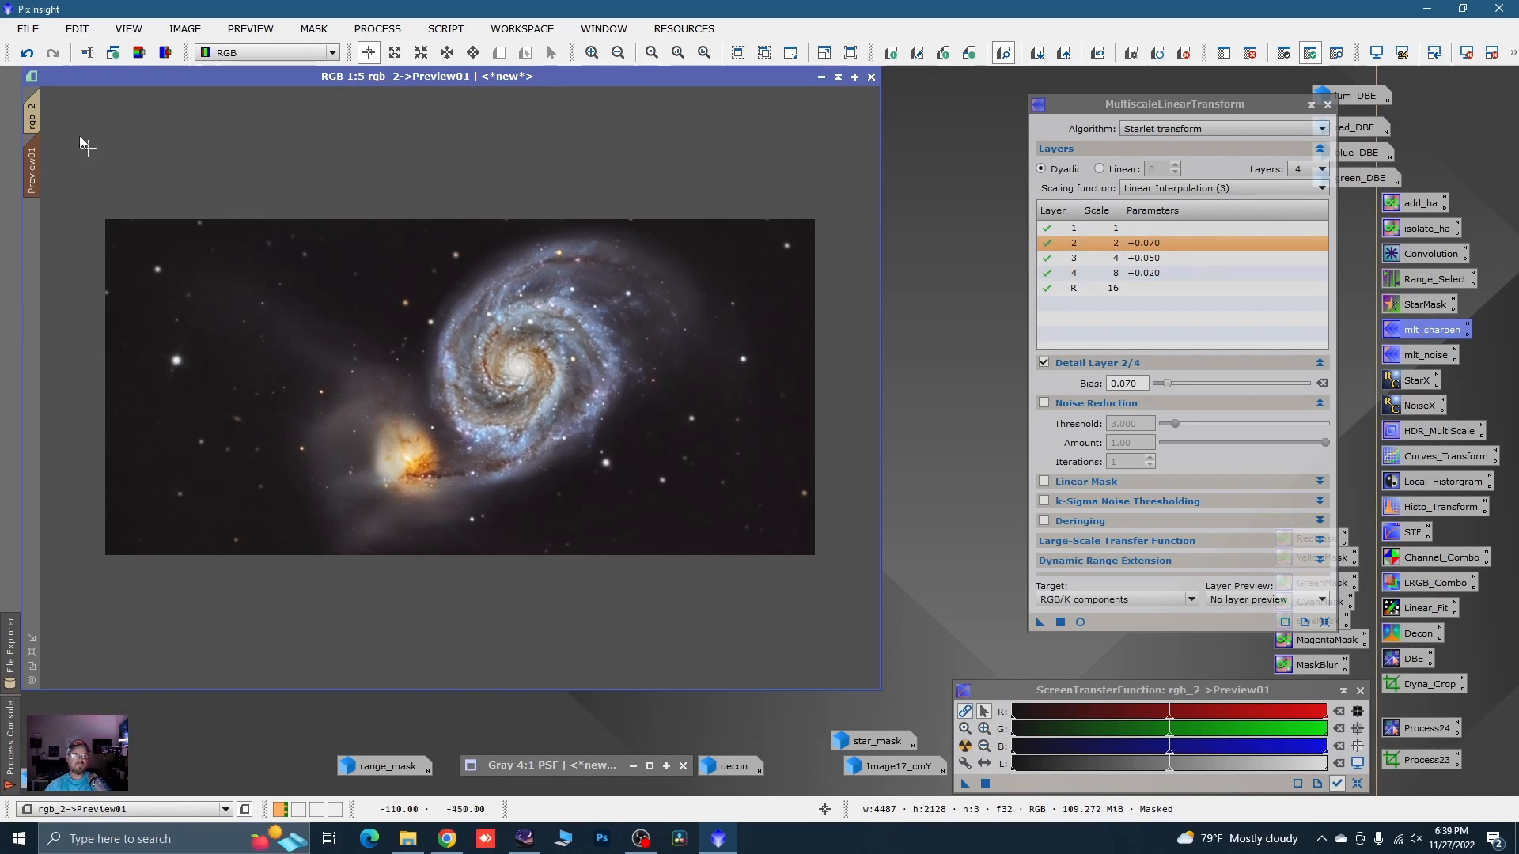
click(32, 117)
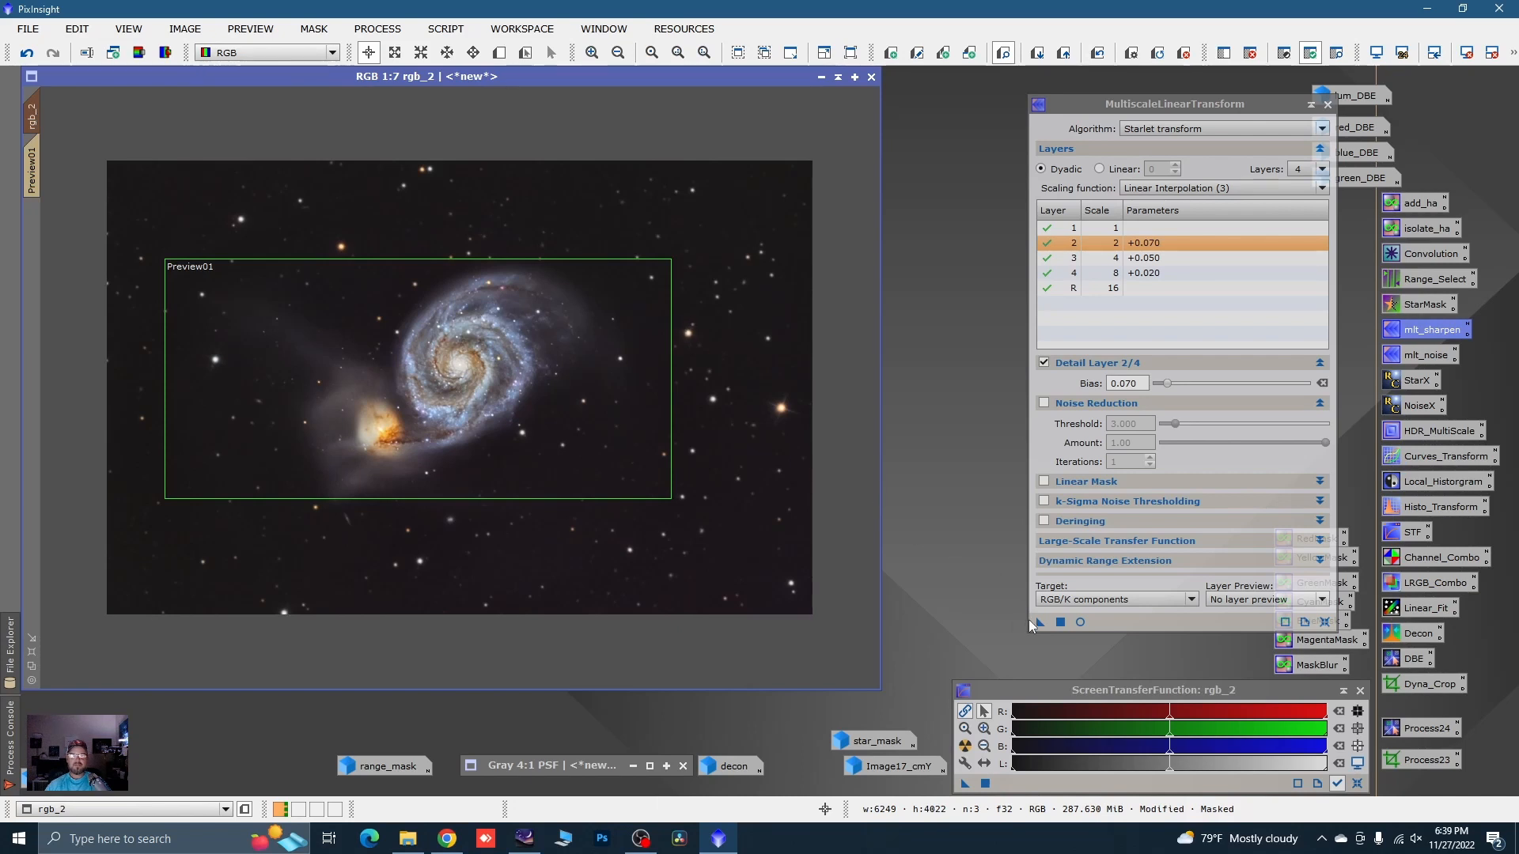
drag(1033, 621, 705, 361)
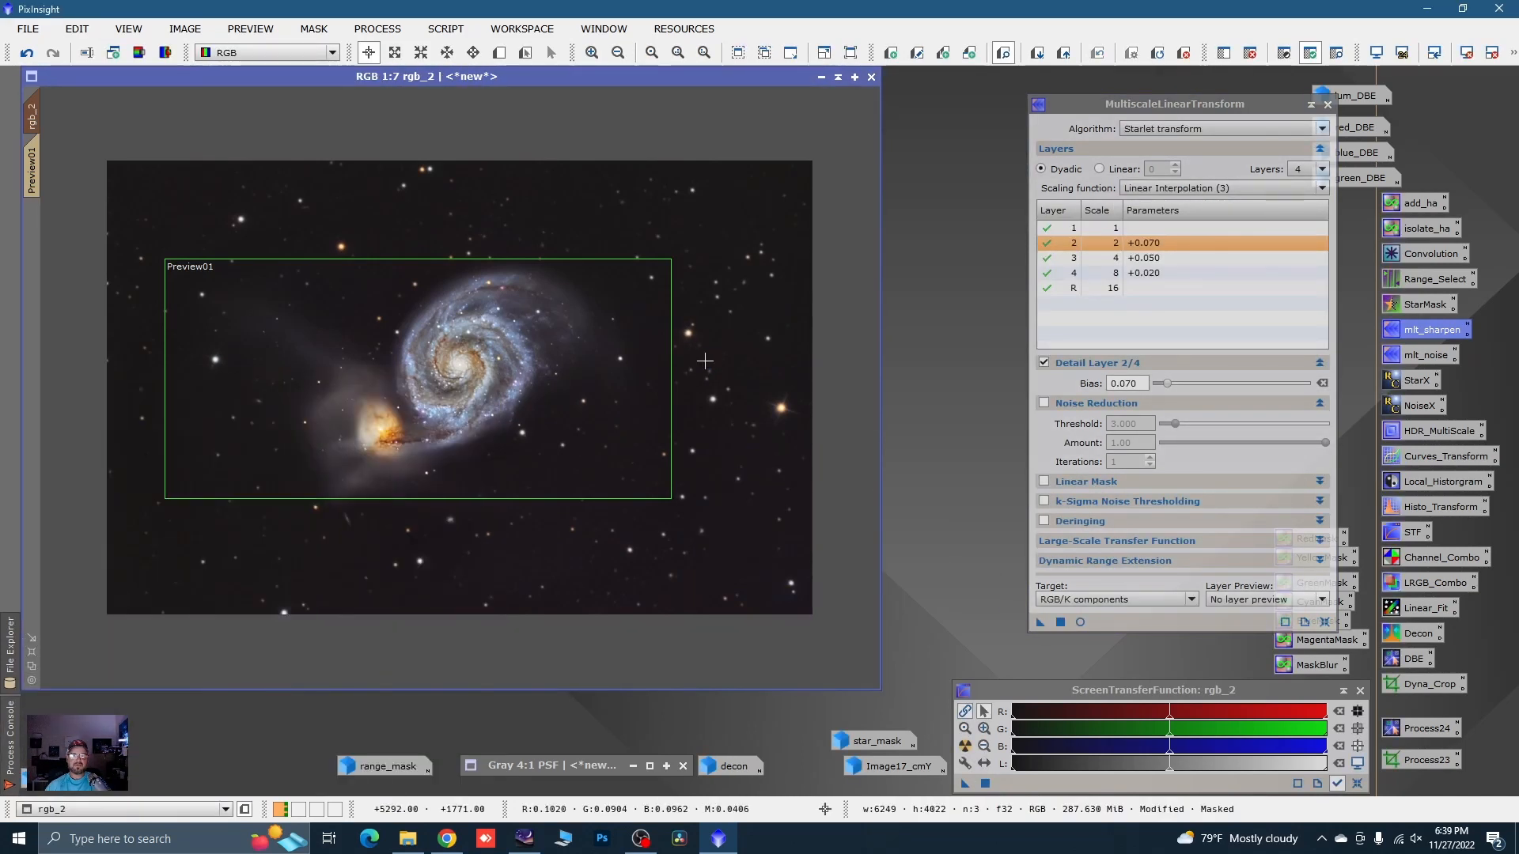
click(1328, 104)
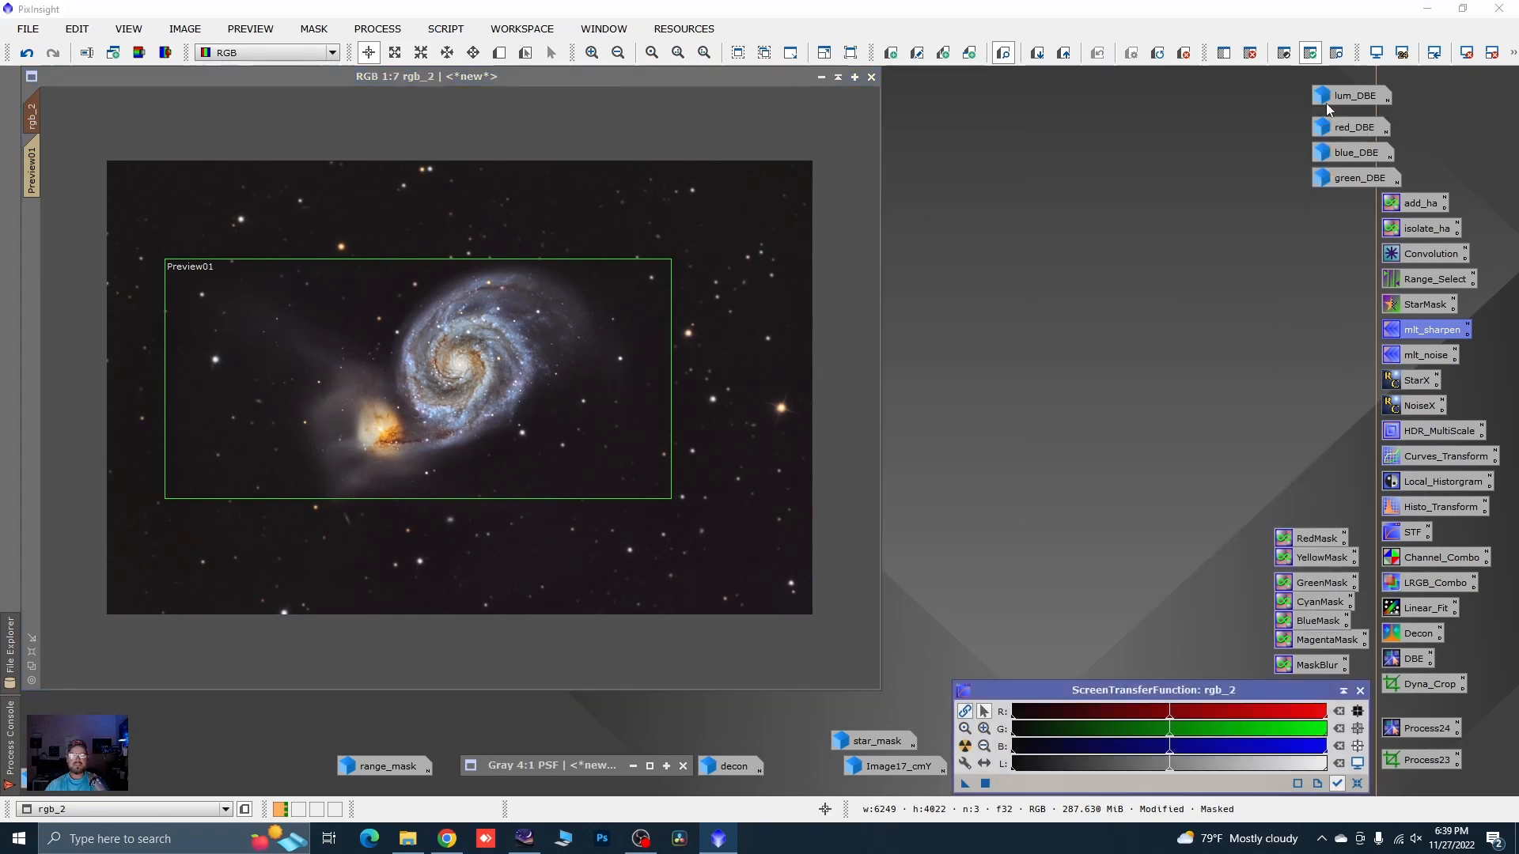
- Delete the galaxy preview from rgb_2 and remove range_mask from the image
right_click(32, 171)
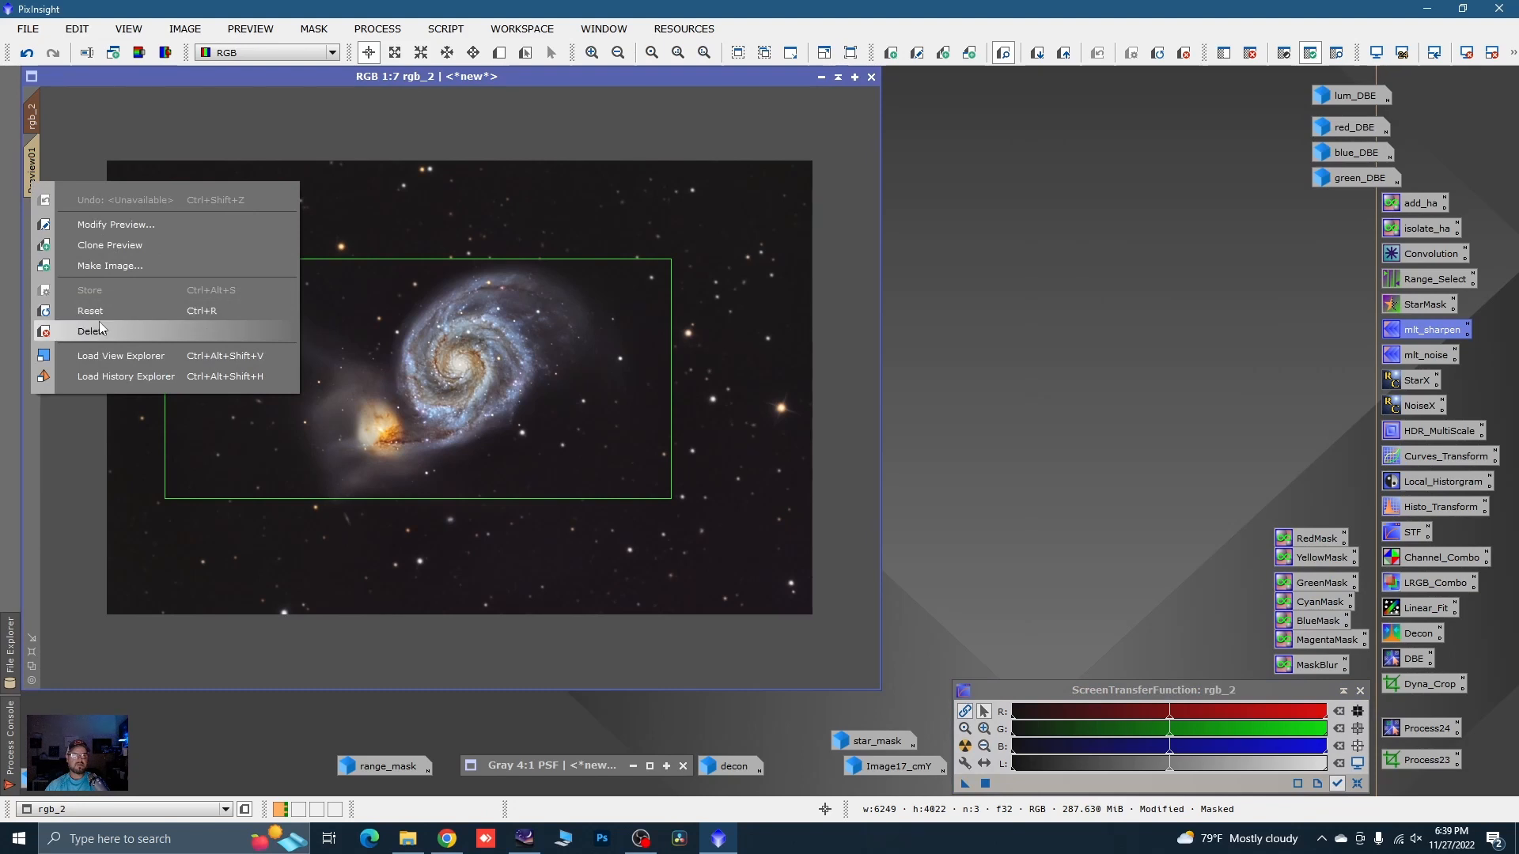
click(98, 324)
right_click(261, 219)
mouse_move(546, 396)
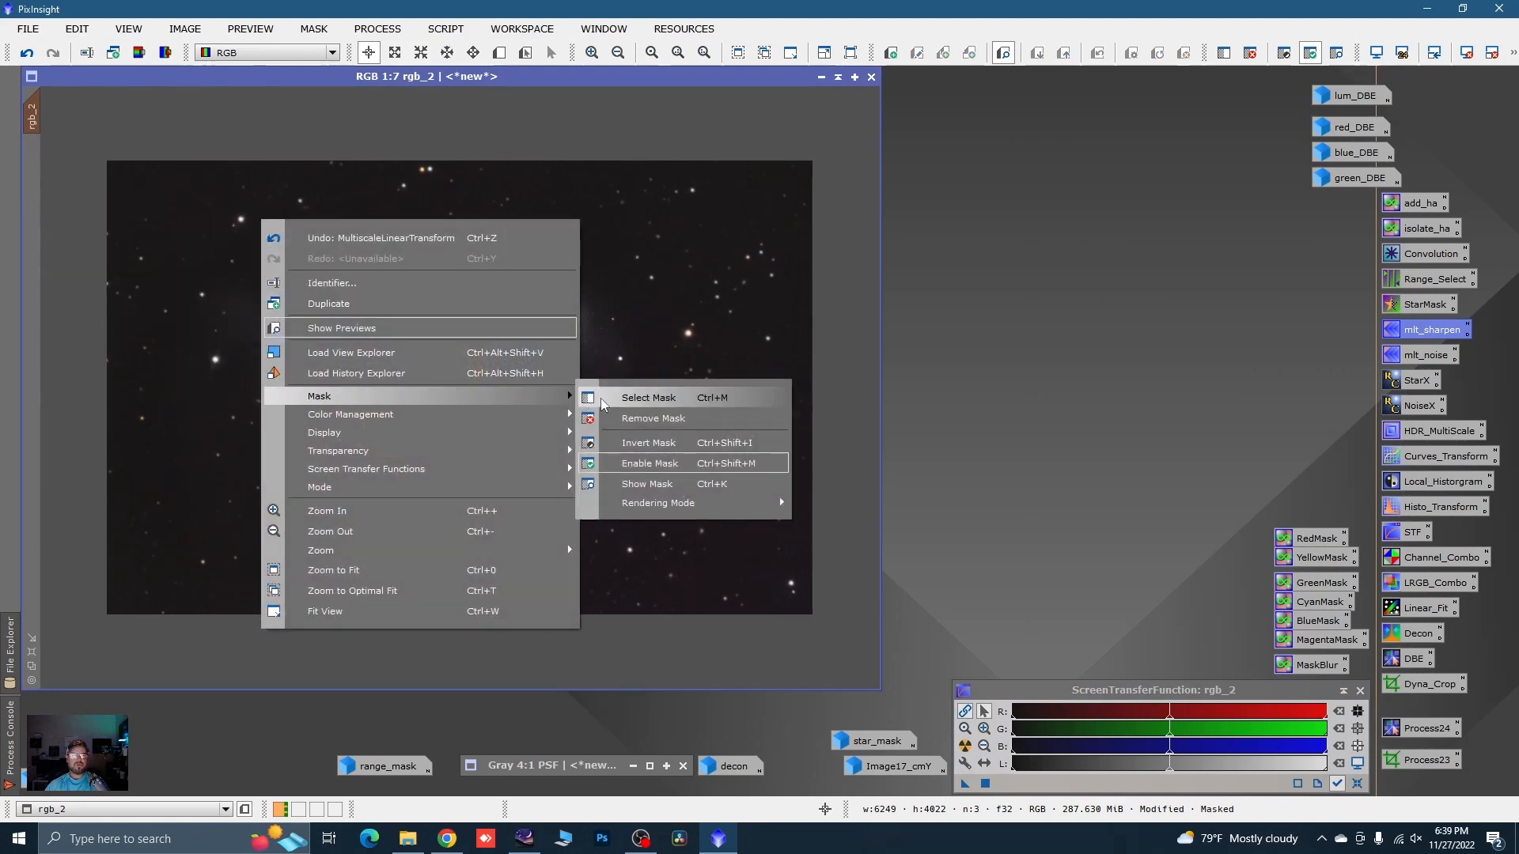
click(630, 405)
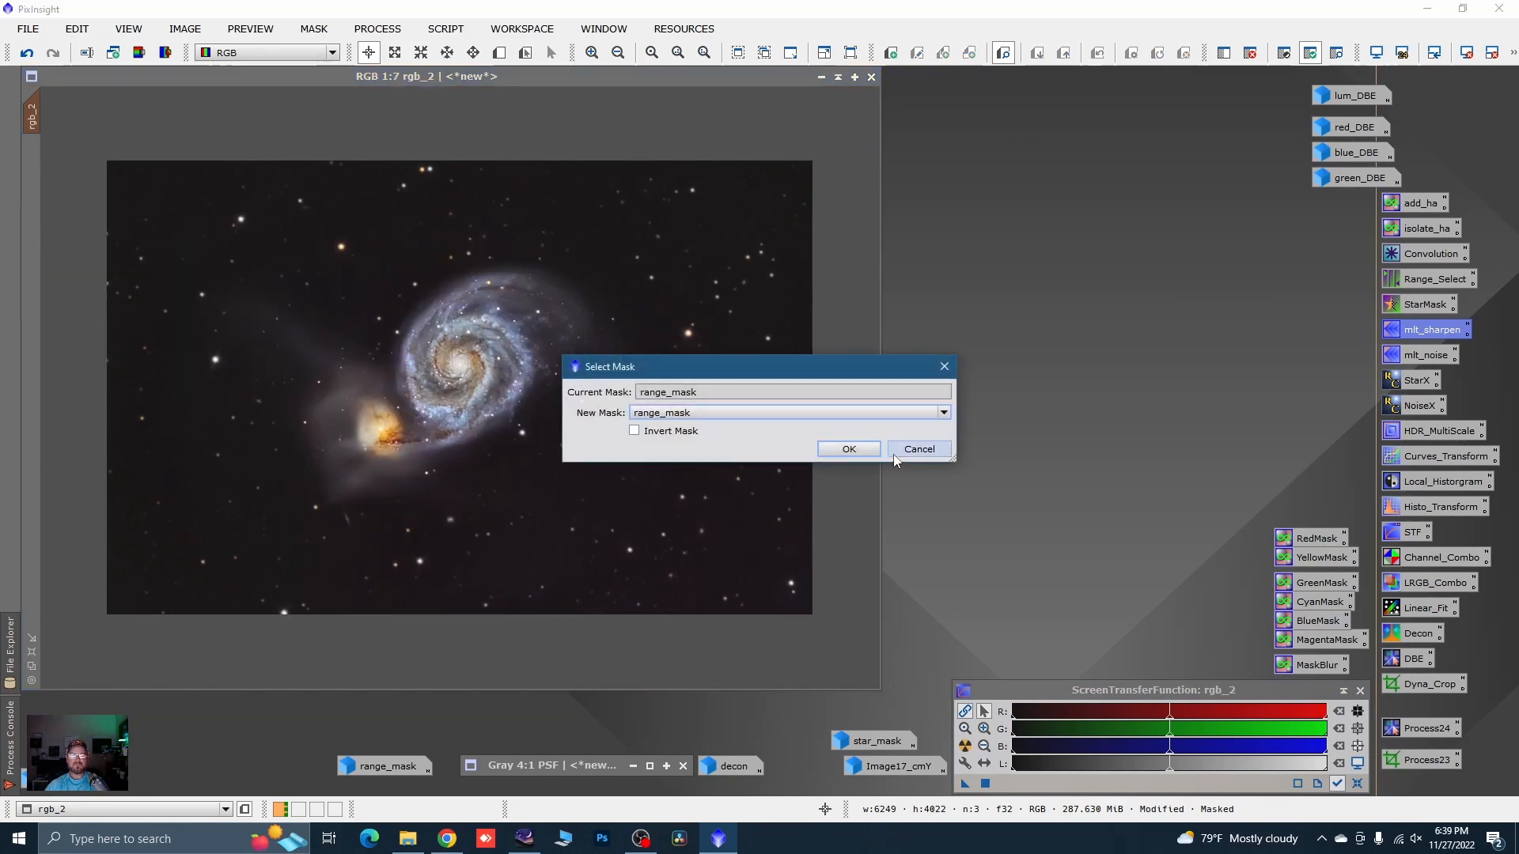
click(848, 448)
right_click(405, 310)
mouse_move(554, 488)
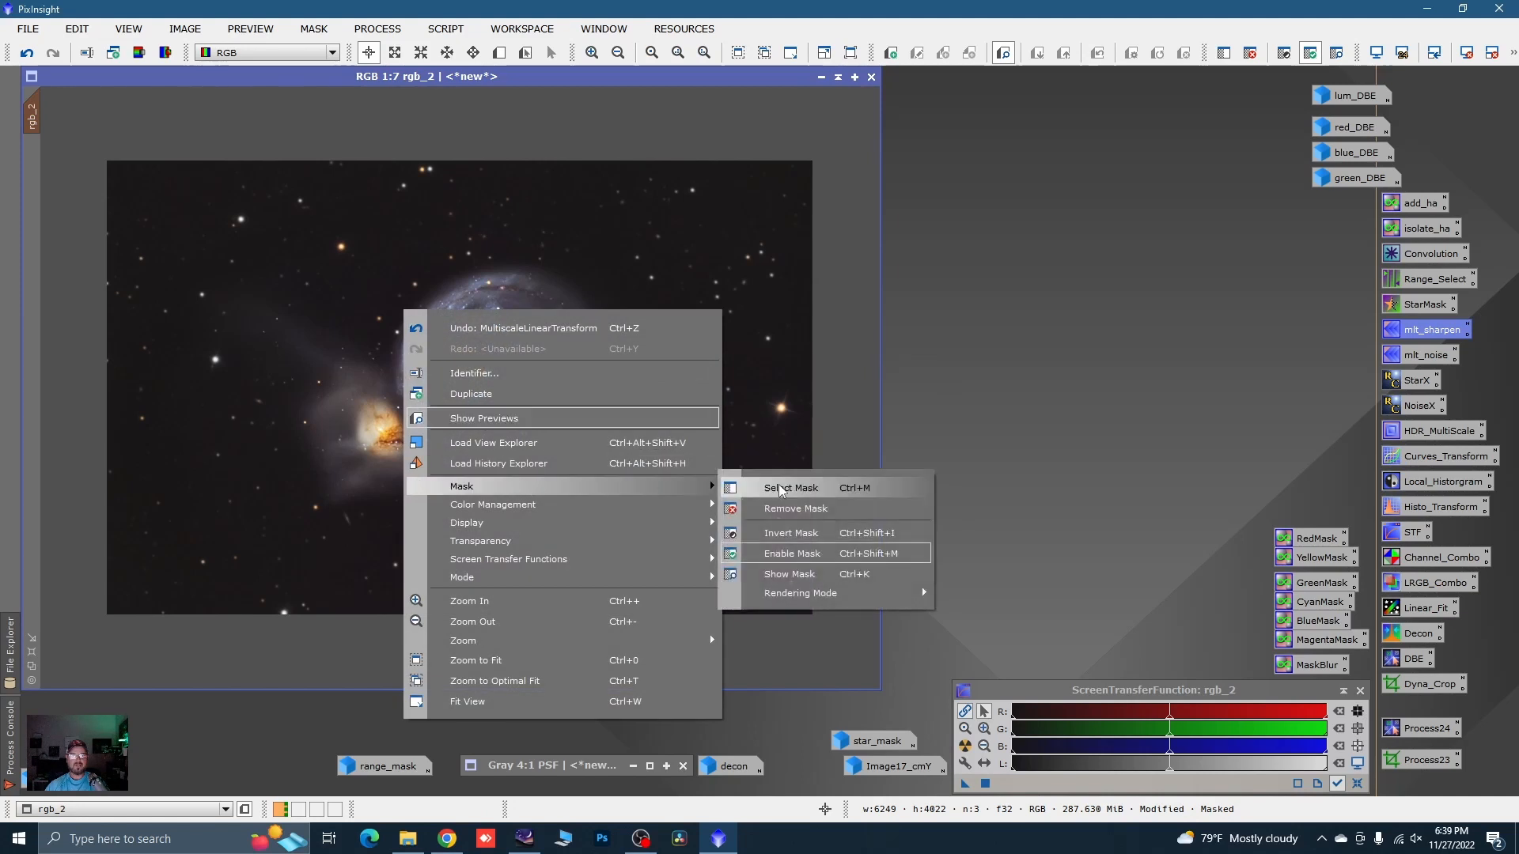
click(791, 503)
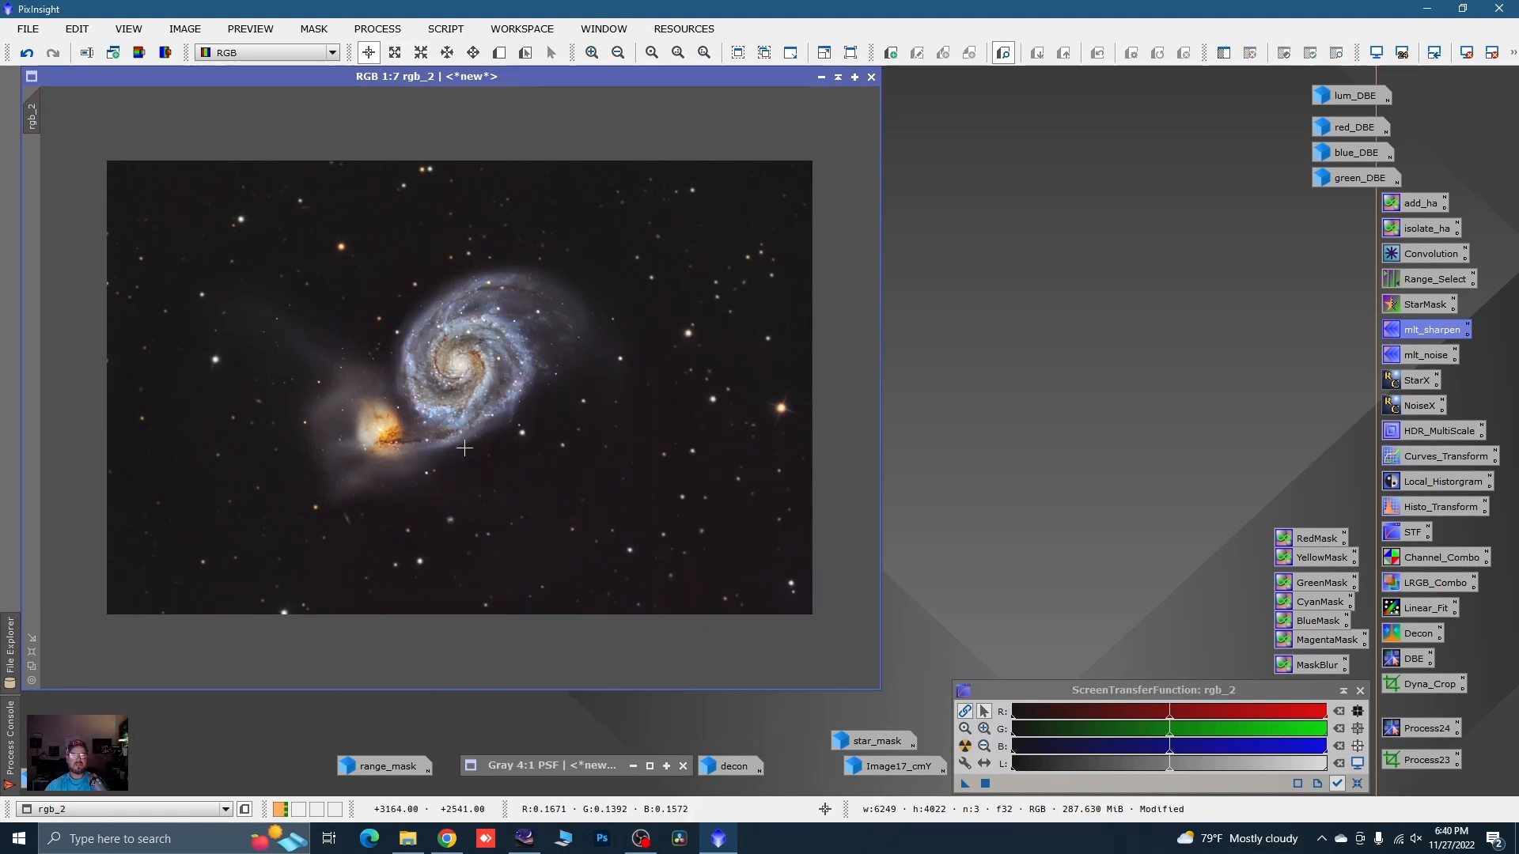
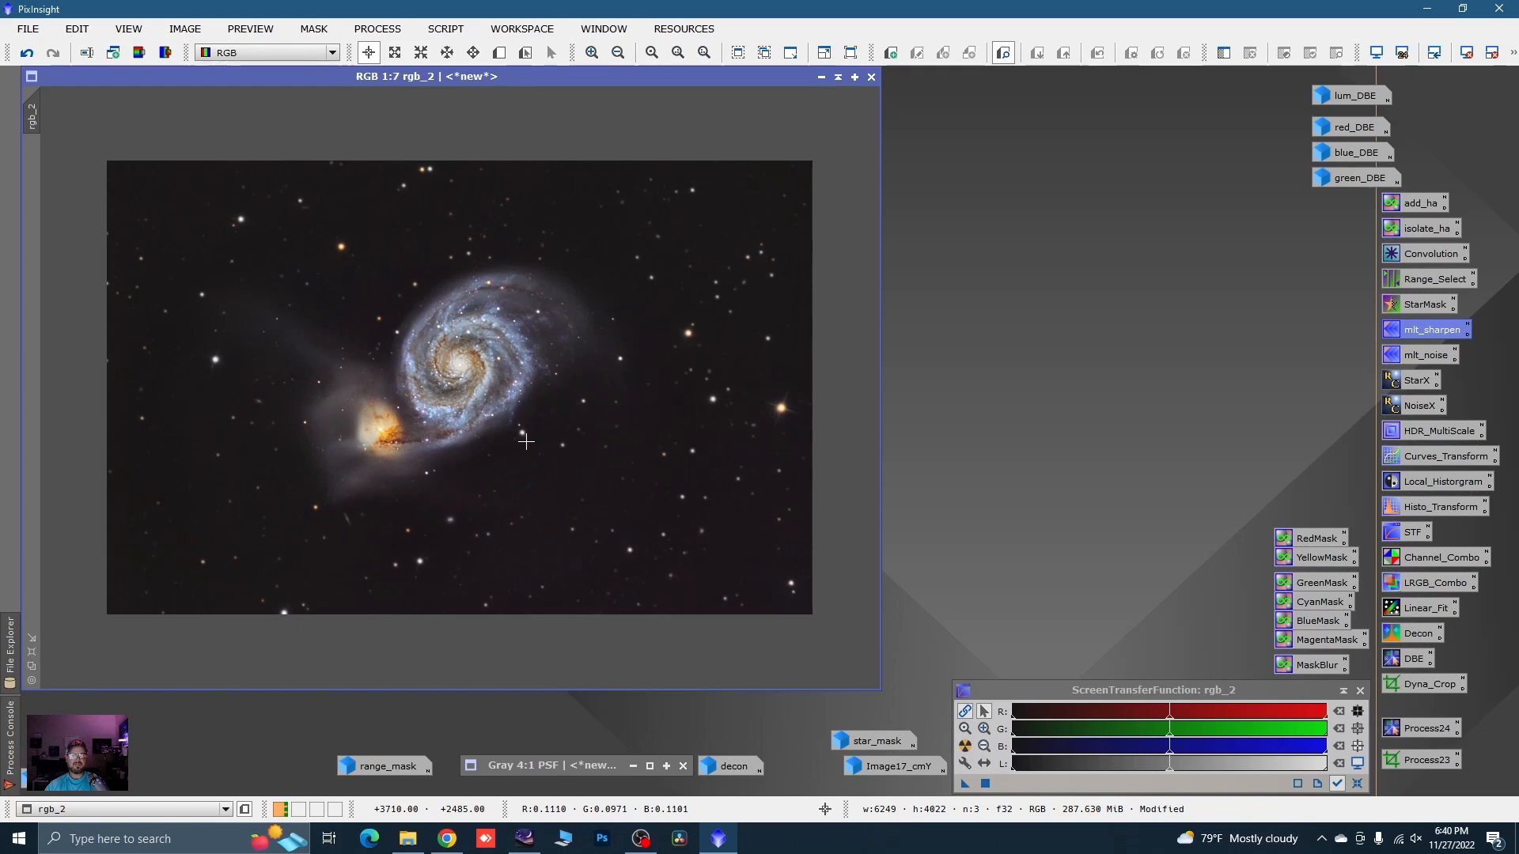
- Undo the recent convolution and sharpening edits on rgb_2 and redo them to compare the image before and after
click(28, 53)
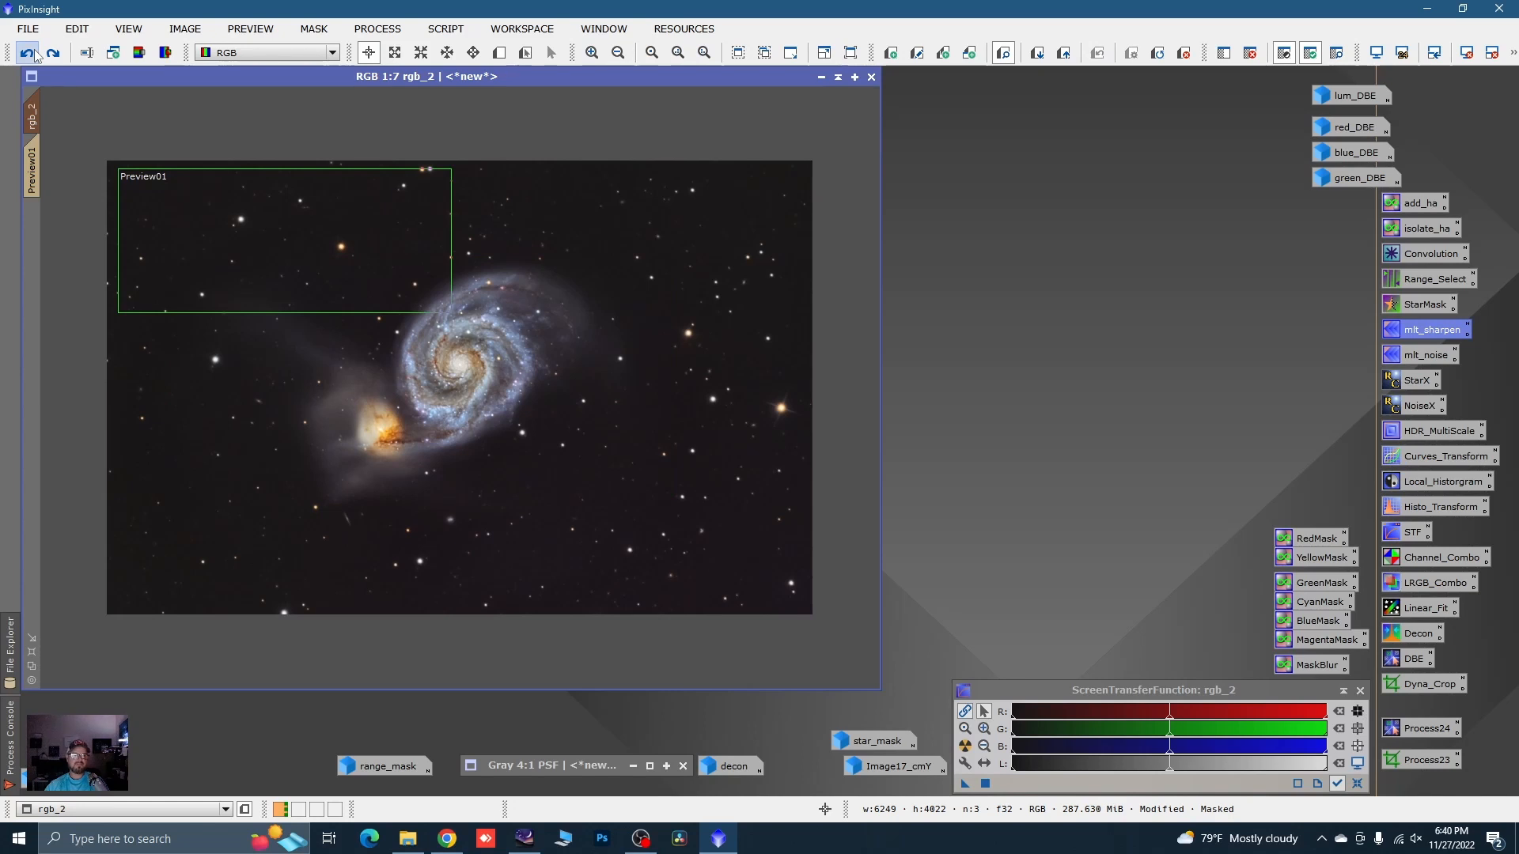
click(28, 53)
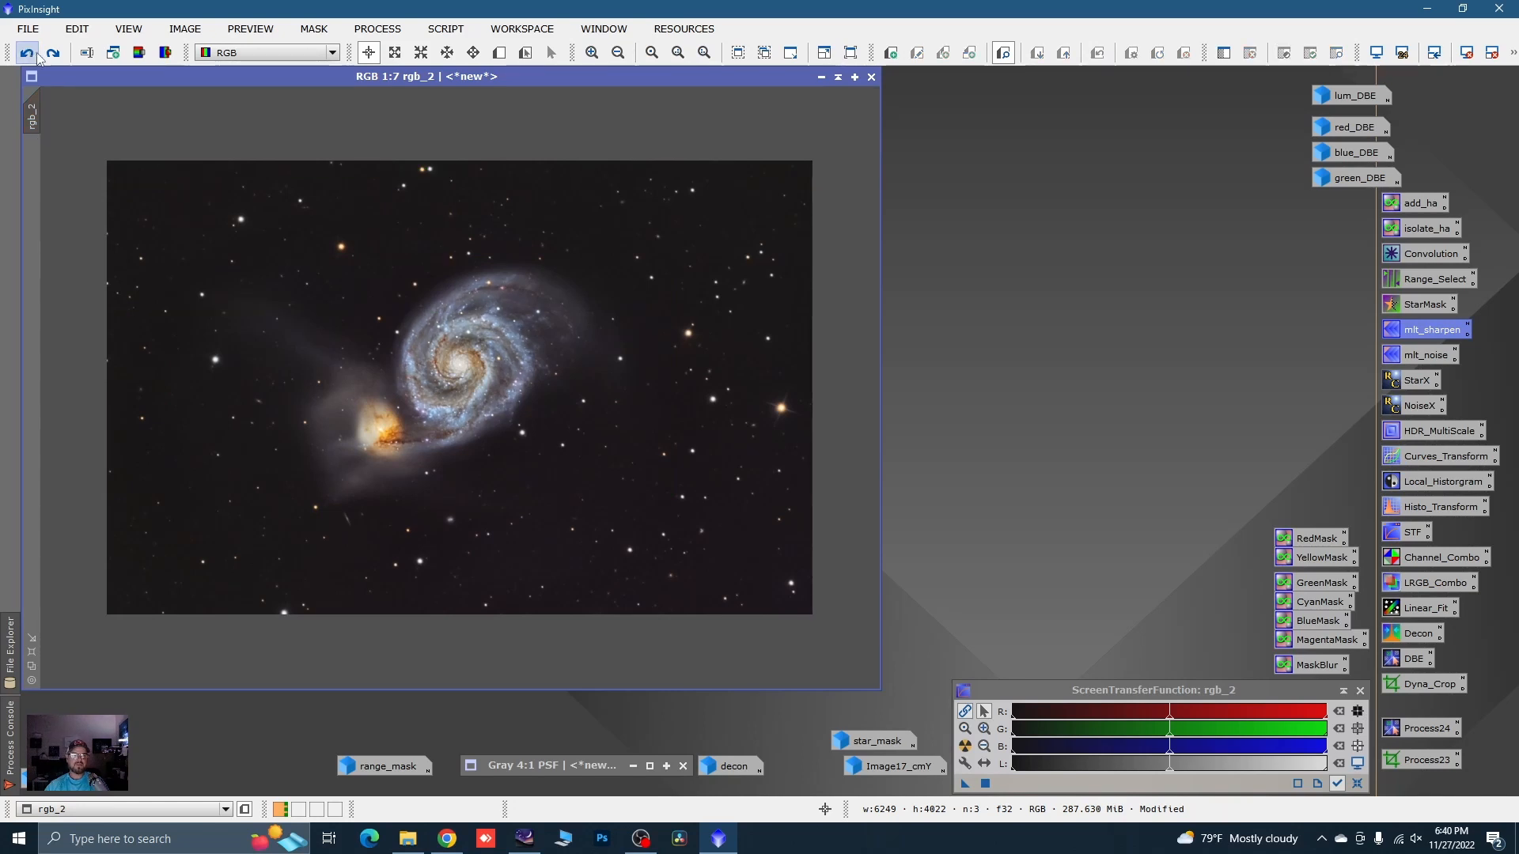
click(52, 54)
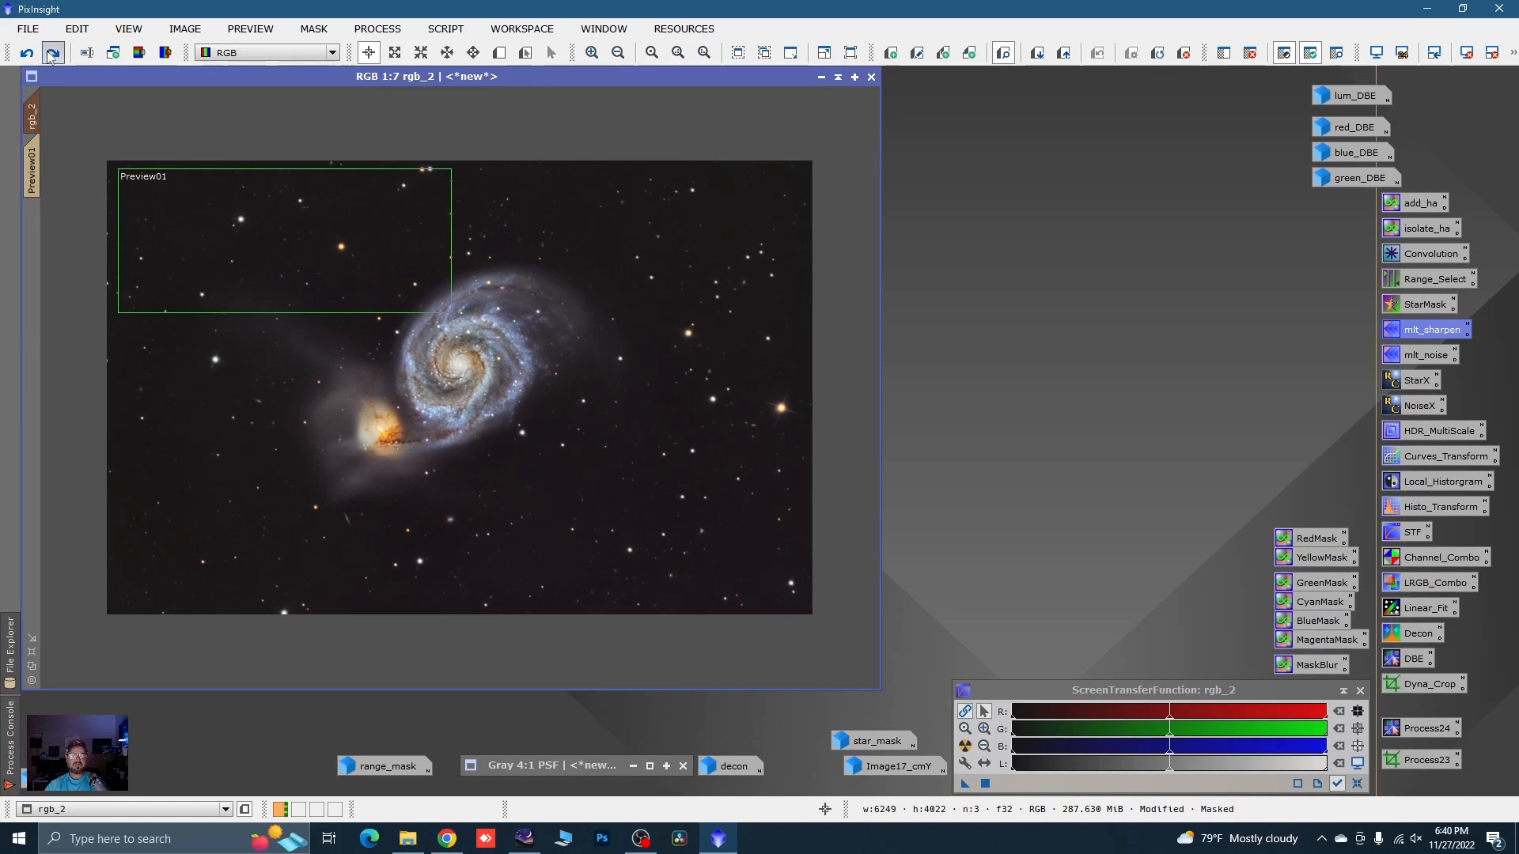
click(52, 54)
click(52, 54)
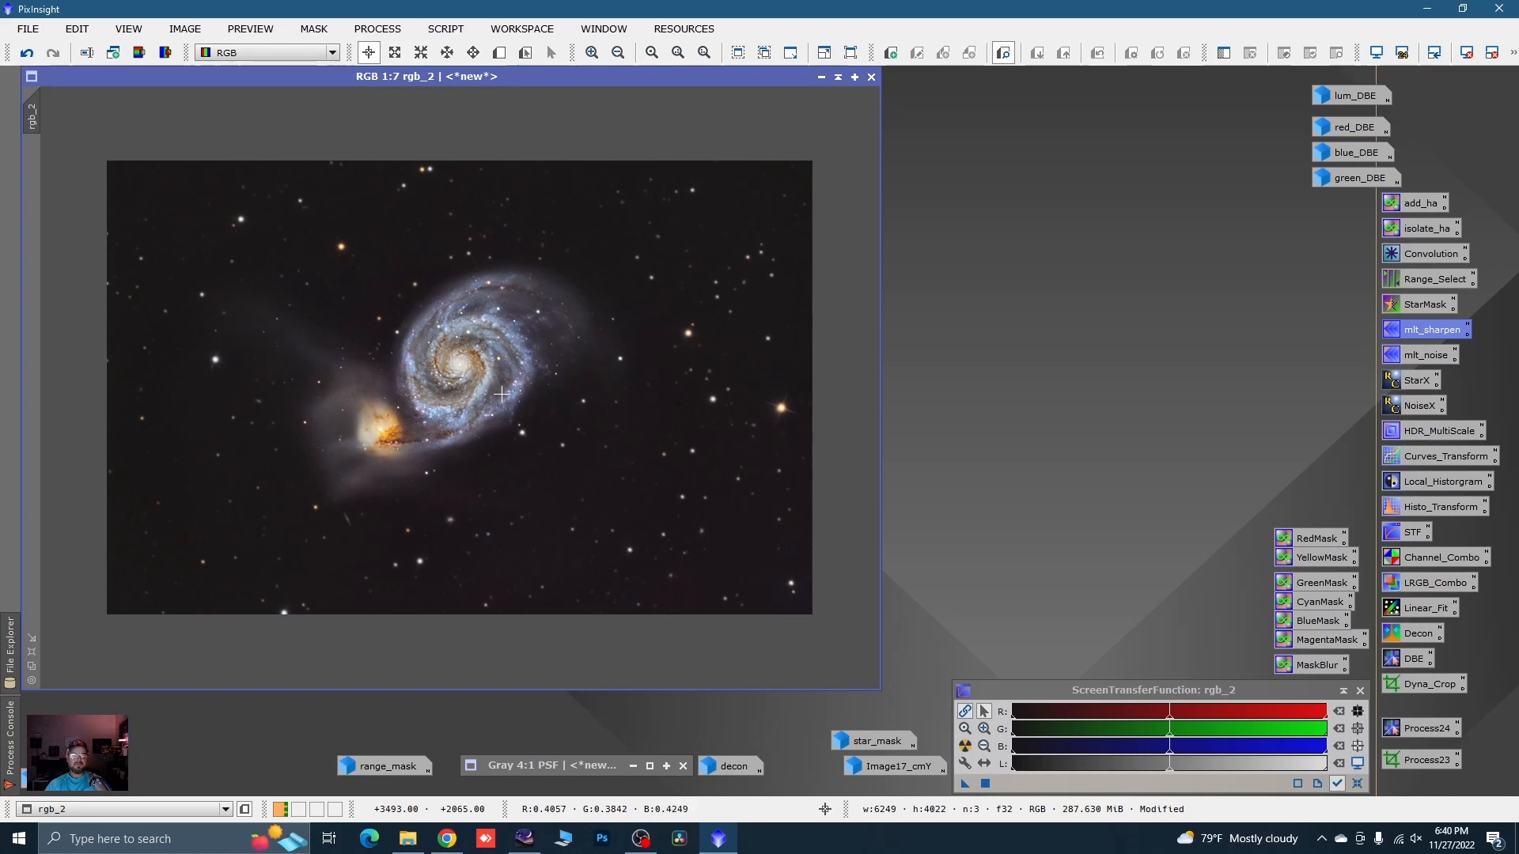
- Apply range_mask as the mask on the rgb_2 image and minimize the mask image again
double_click(400, 769)
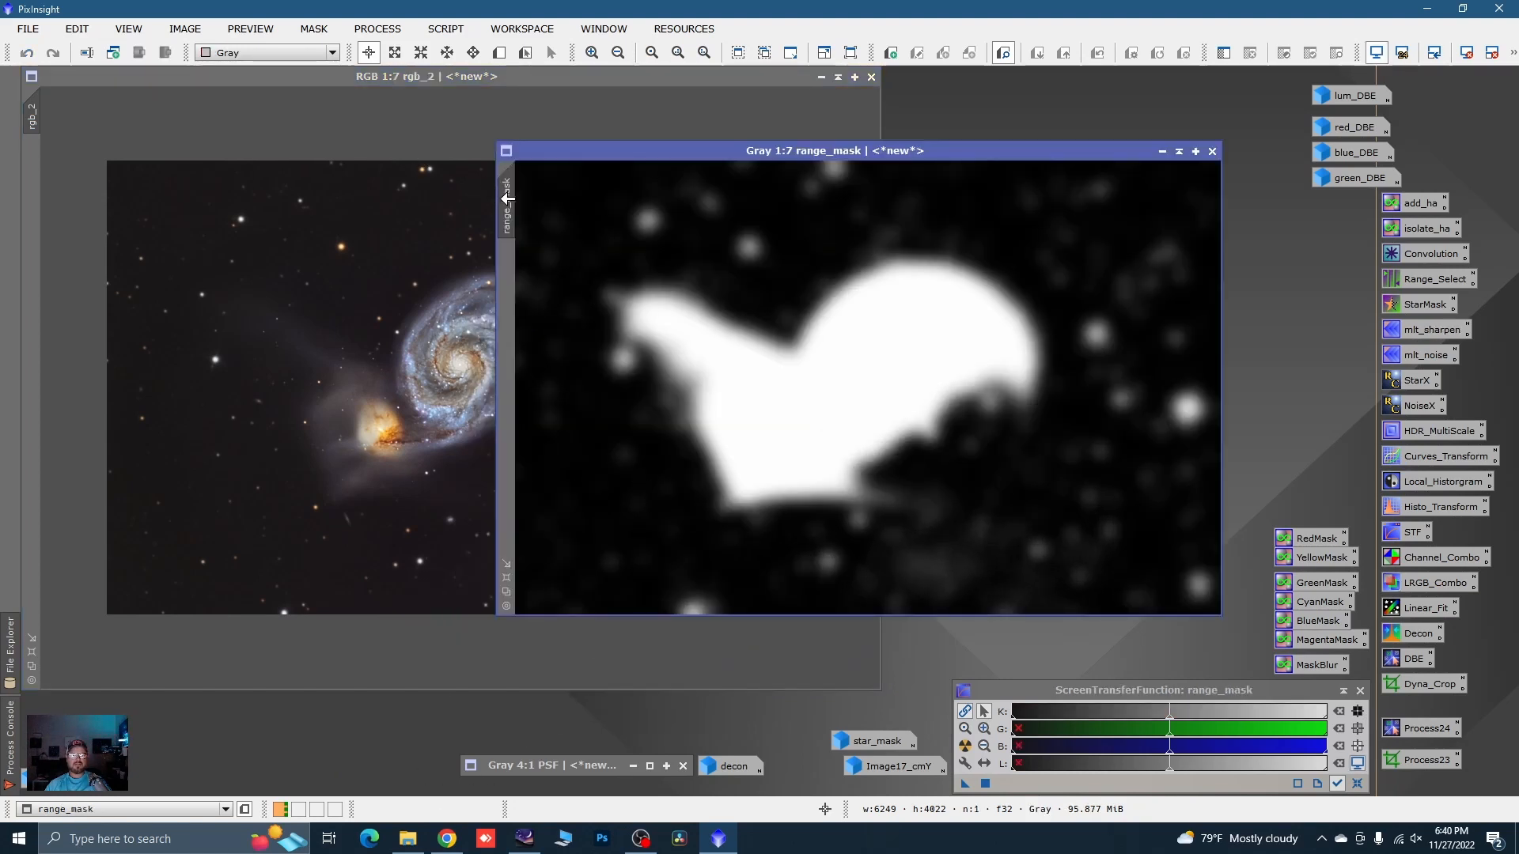
drag(507, 199, 34, 179)
click(1163, 151)
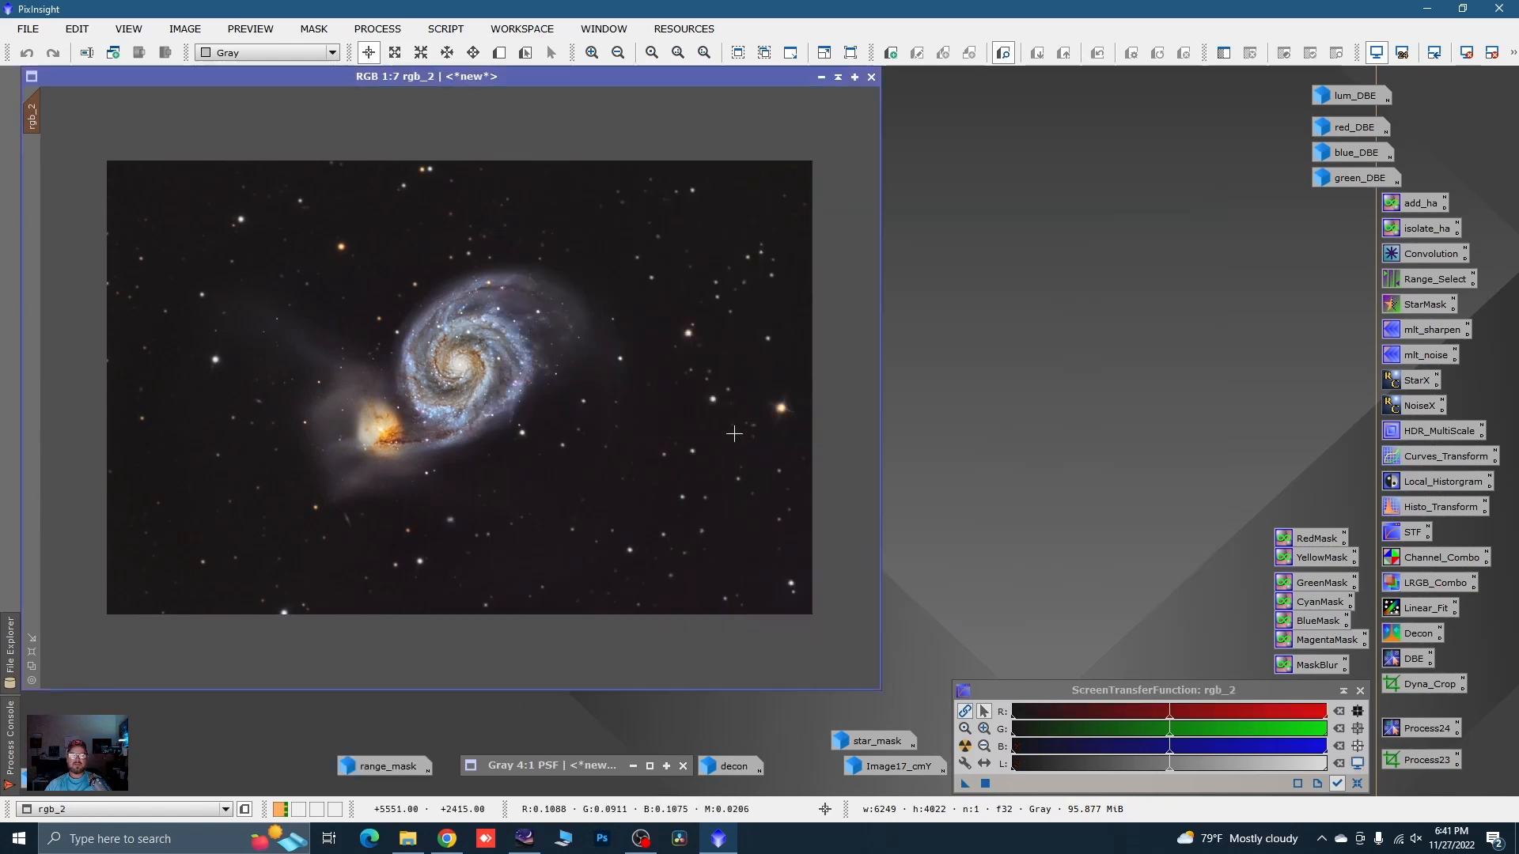
- With a real-time CurvesTransformation preview, raise the saturation curve at input 0.33075 to 0.36598 and the chrominance curve at 0.34884 to 0.37371
double_click(1432, 457)
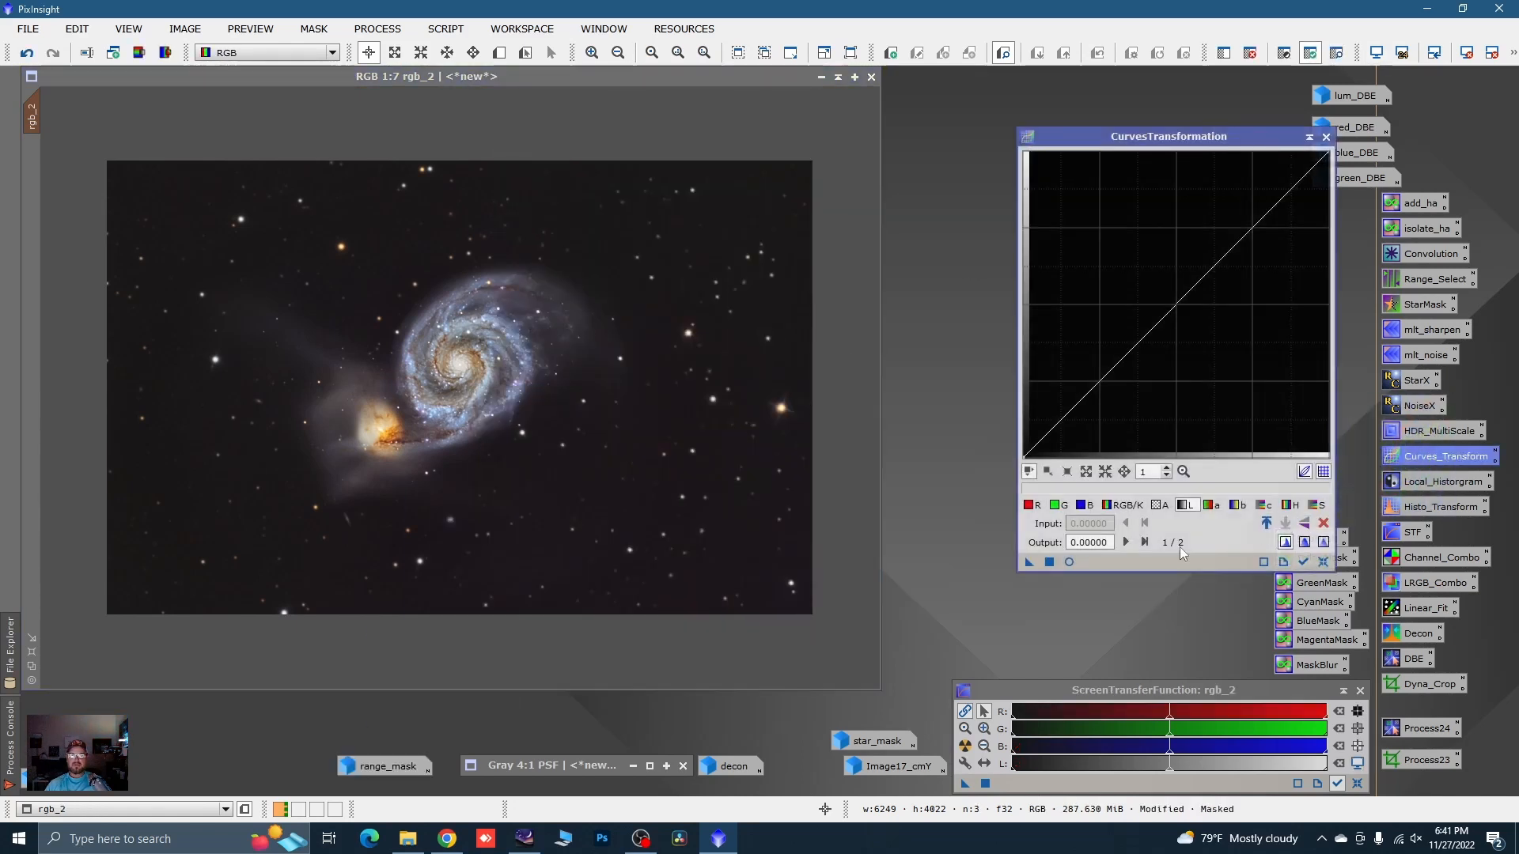
click(1070, 562)
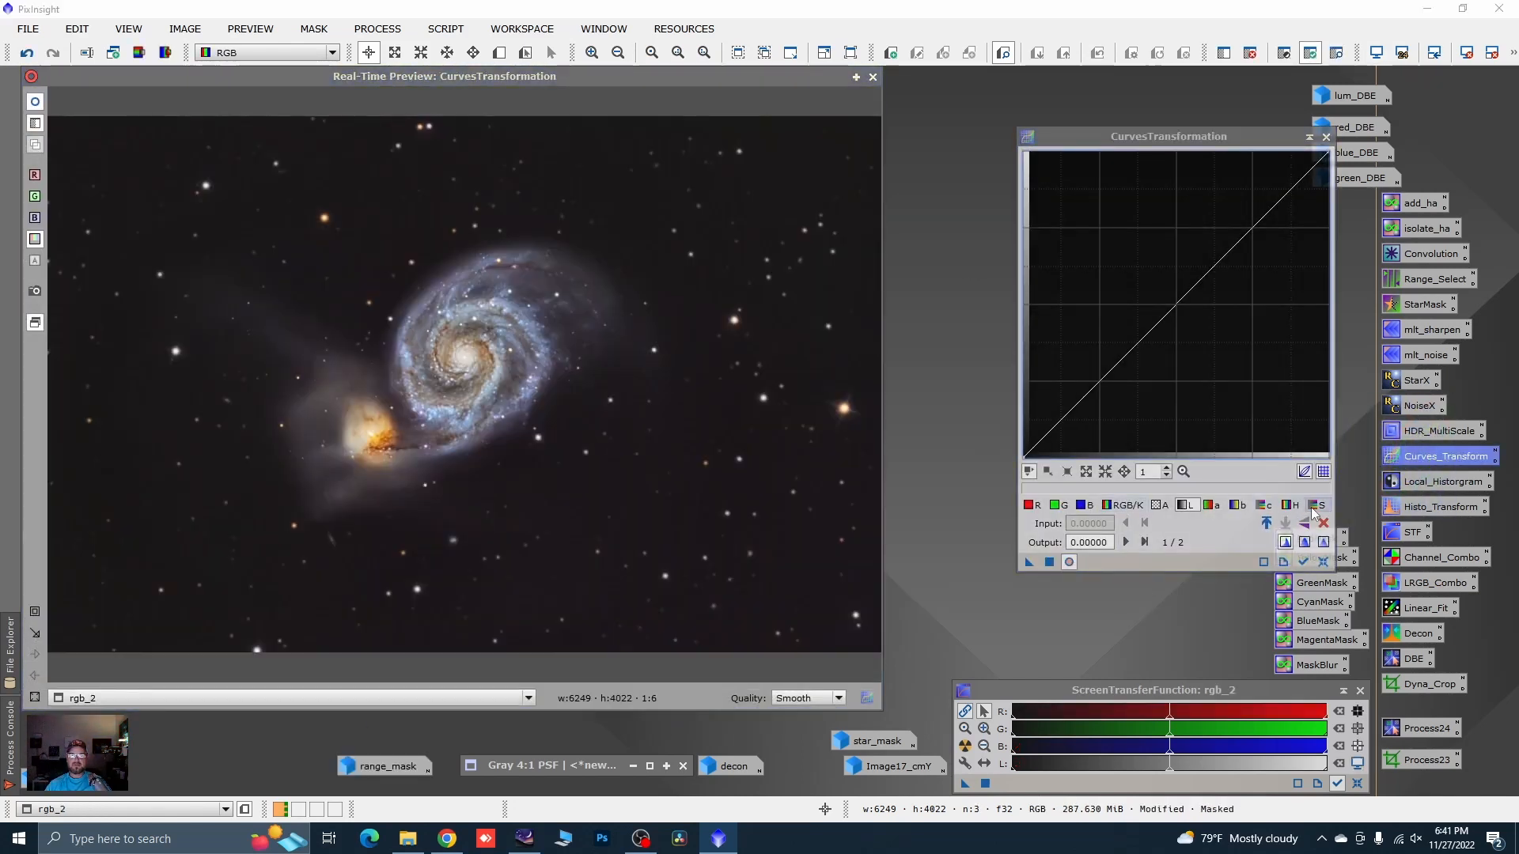
click(1124, 345)
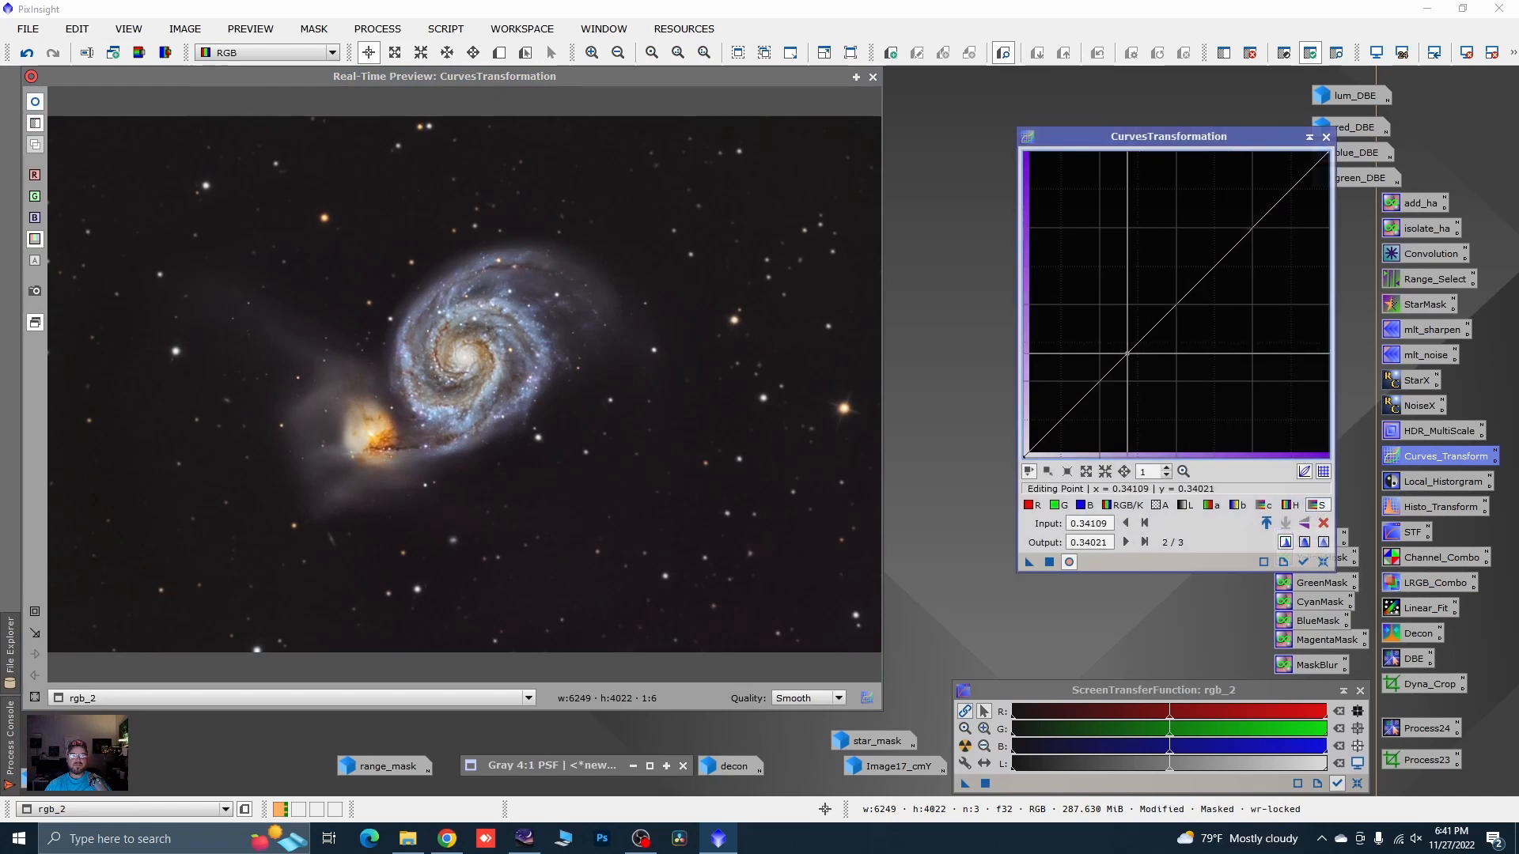
drag(1124, 344, 1124, 345)
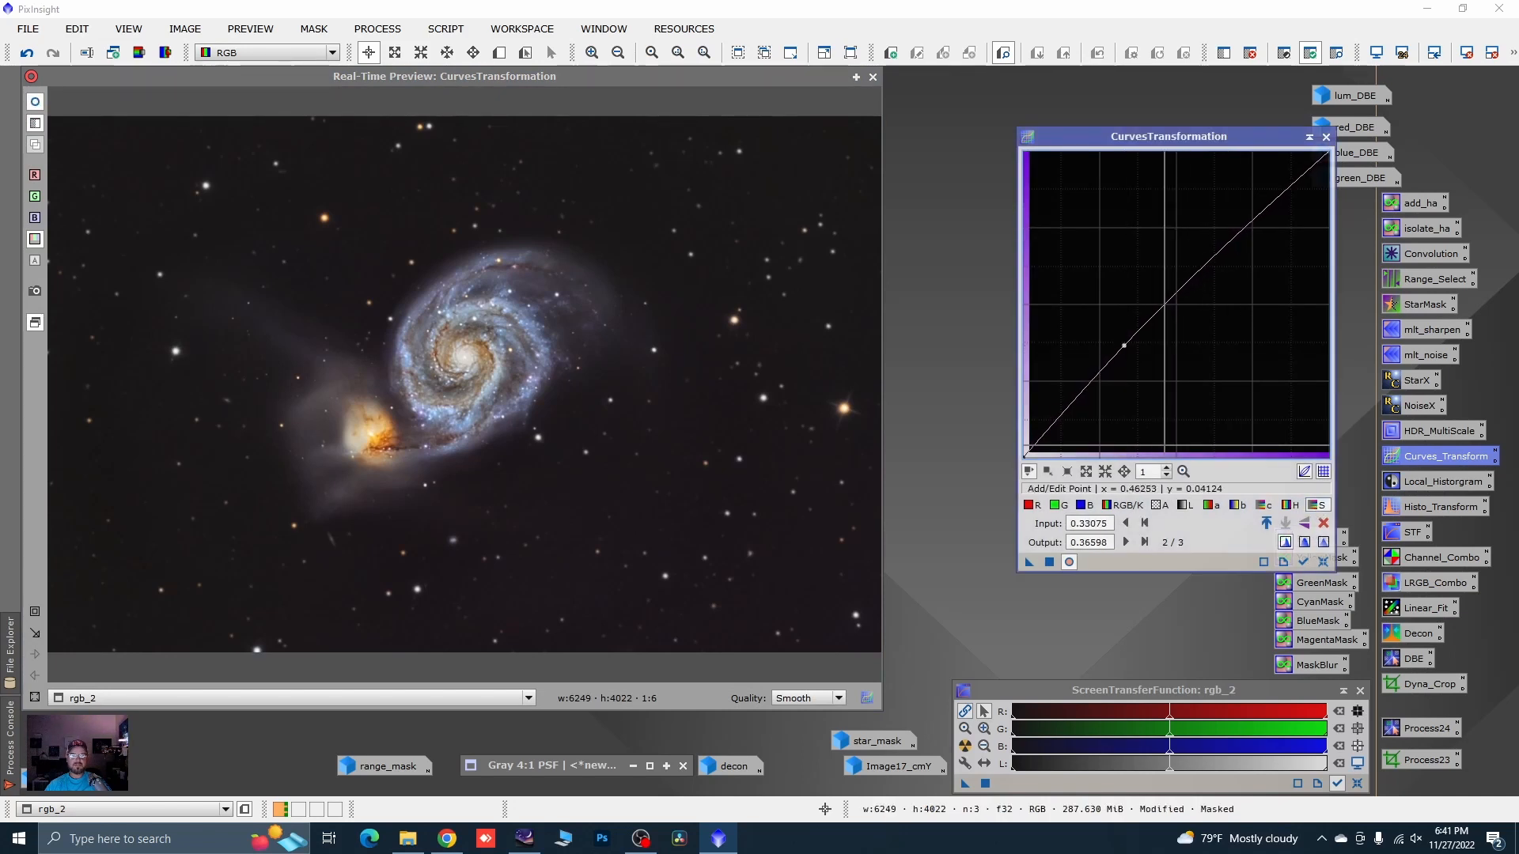
click(1263, 505)
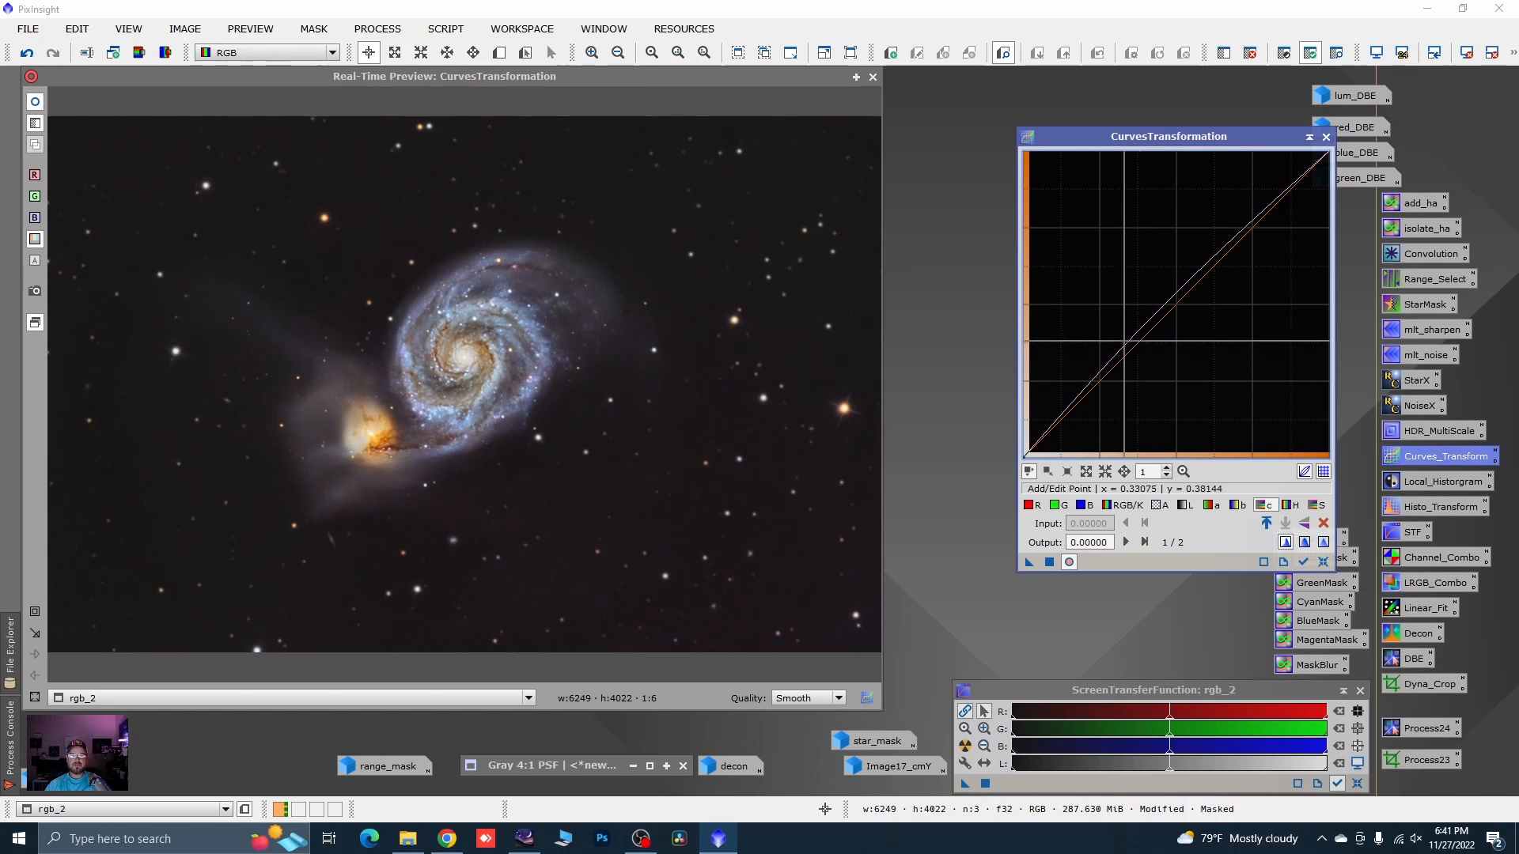
drag(1132, 349, 1132, 342)
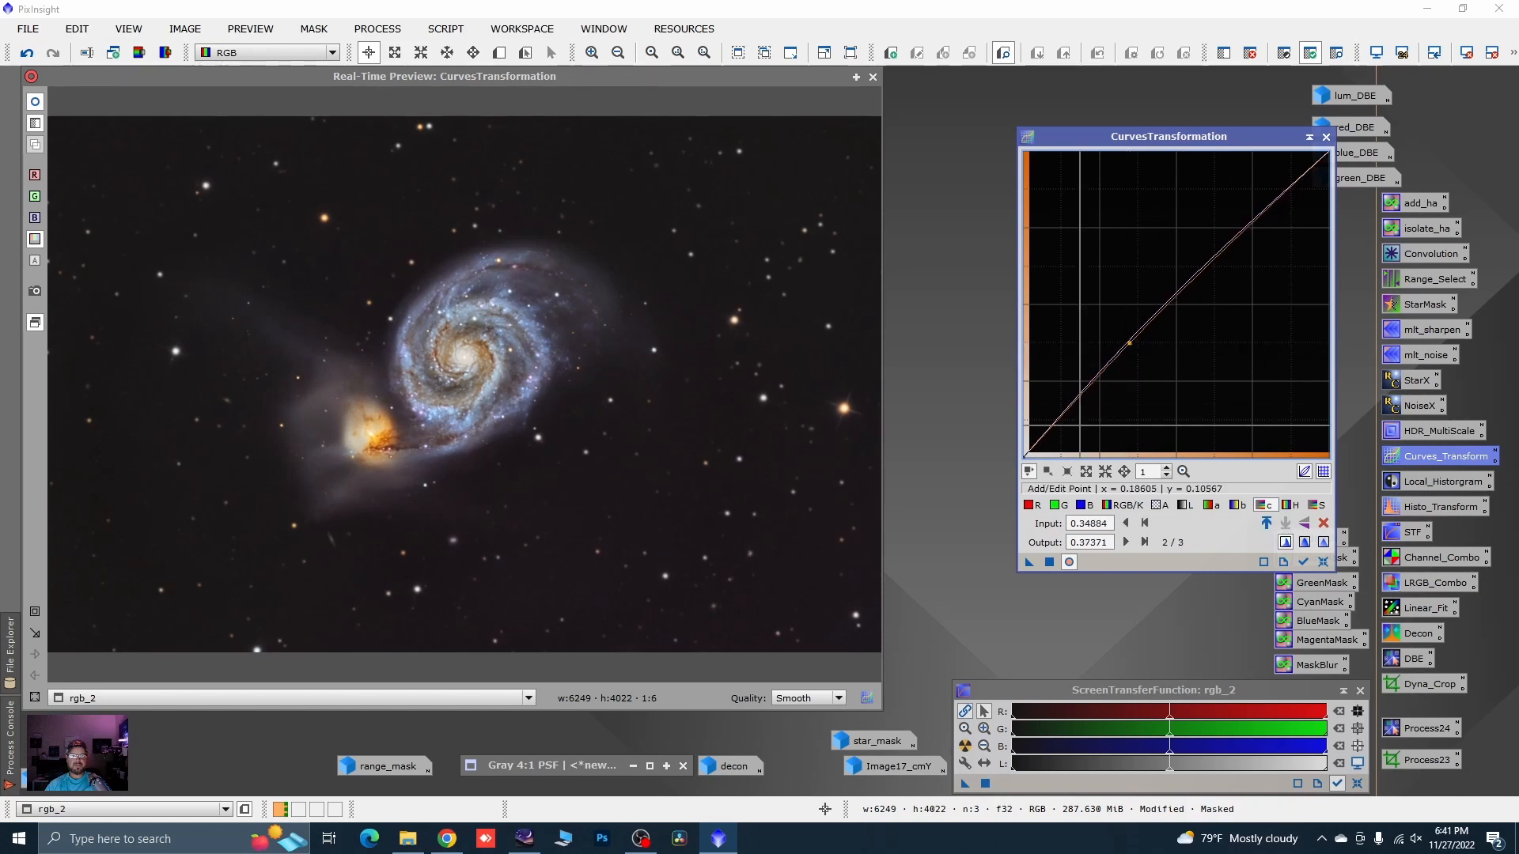
- Apply the curves adjustment to rgb_2, reset and close CurvesTransformation, and close the real-time preview
click(1051, 563)
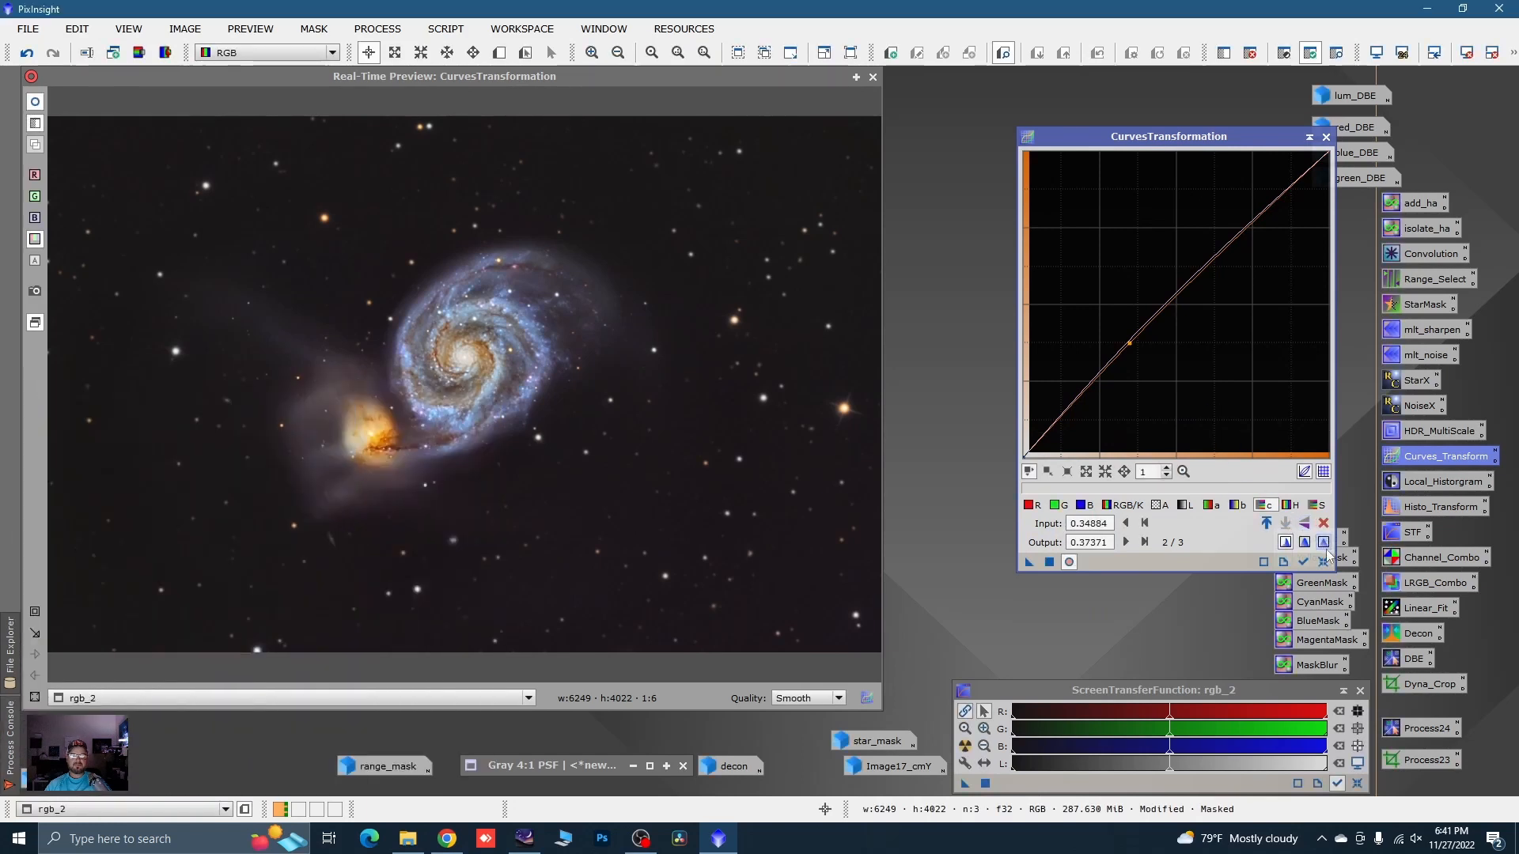
click(1323, 562)
click(1327, 136)
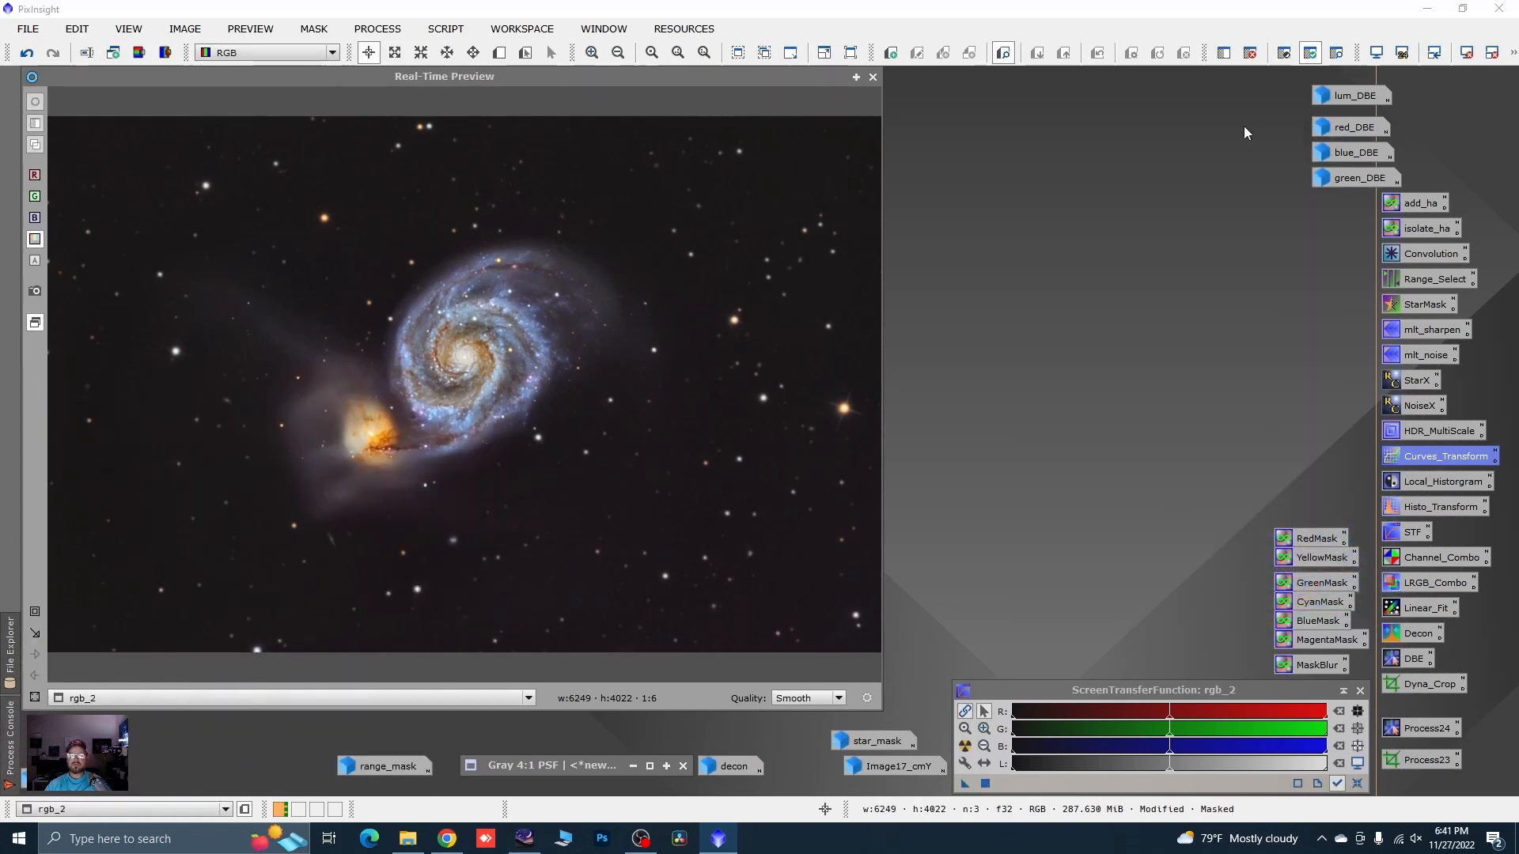
click(872, 77)
- Show the mask overlay on rgb_2 and remove the mask from the image
right_click(567, 330)
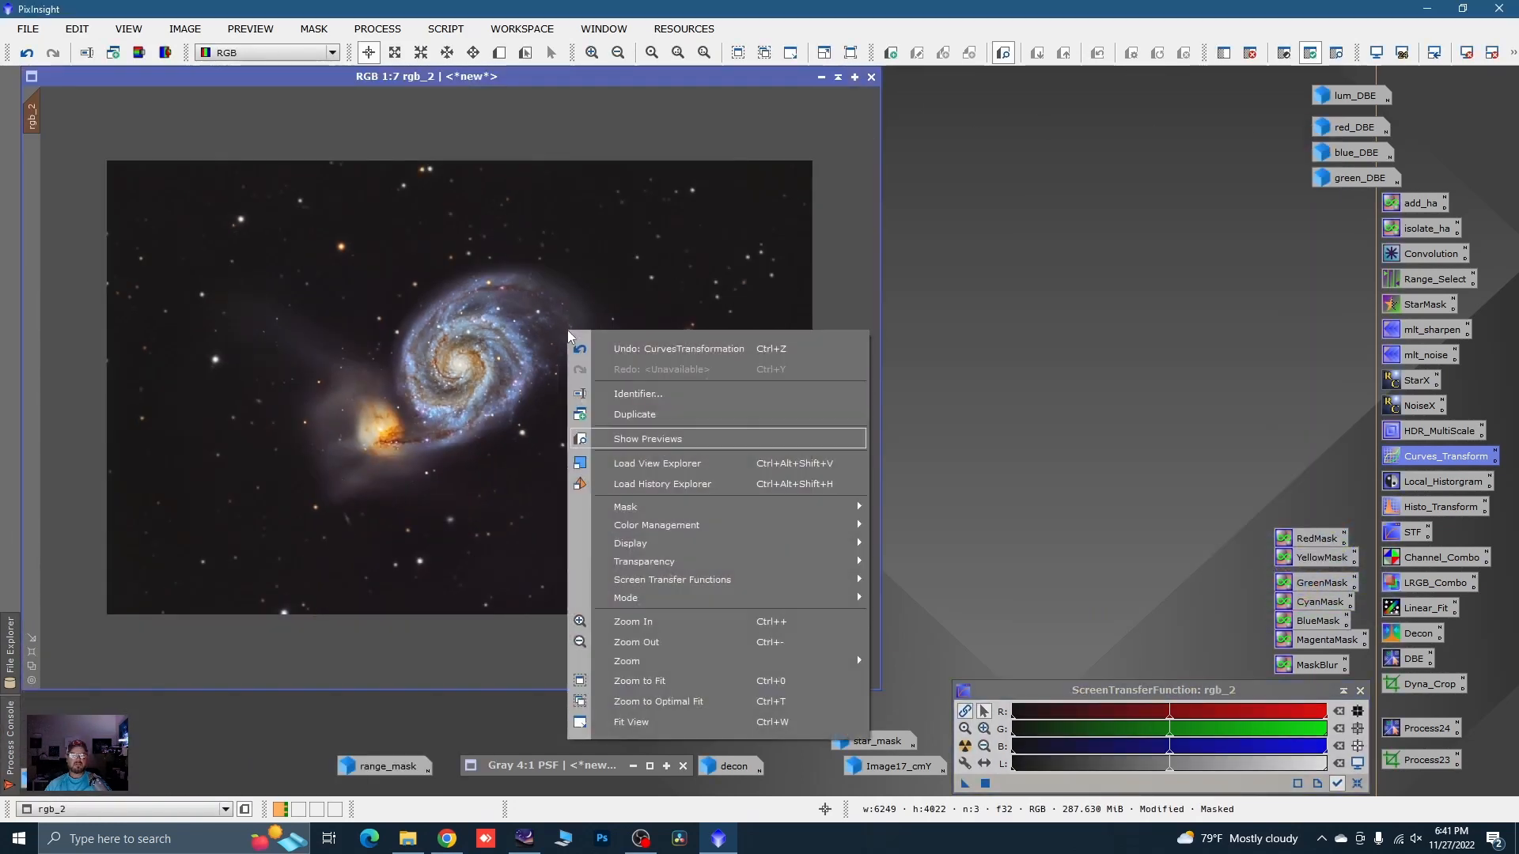
mouse_move(823, 507)
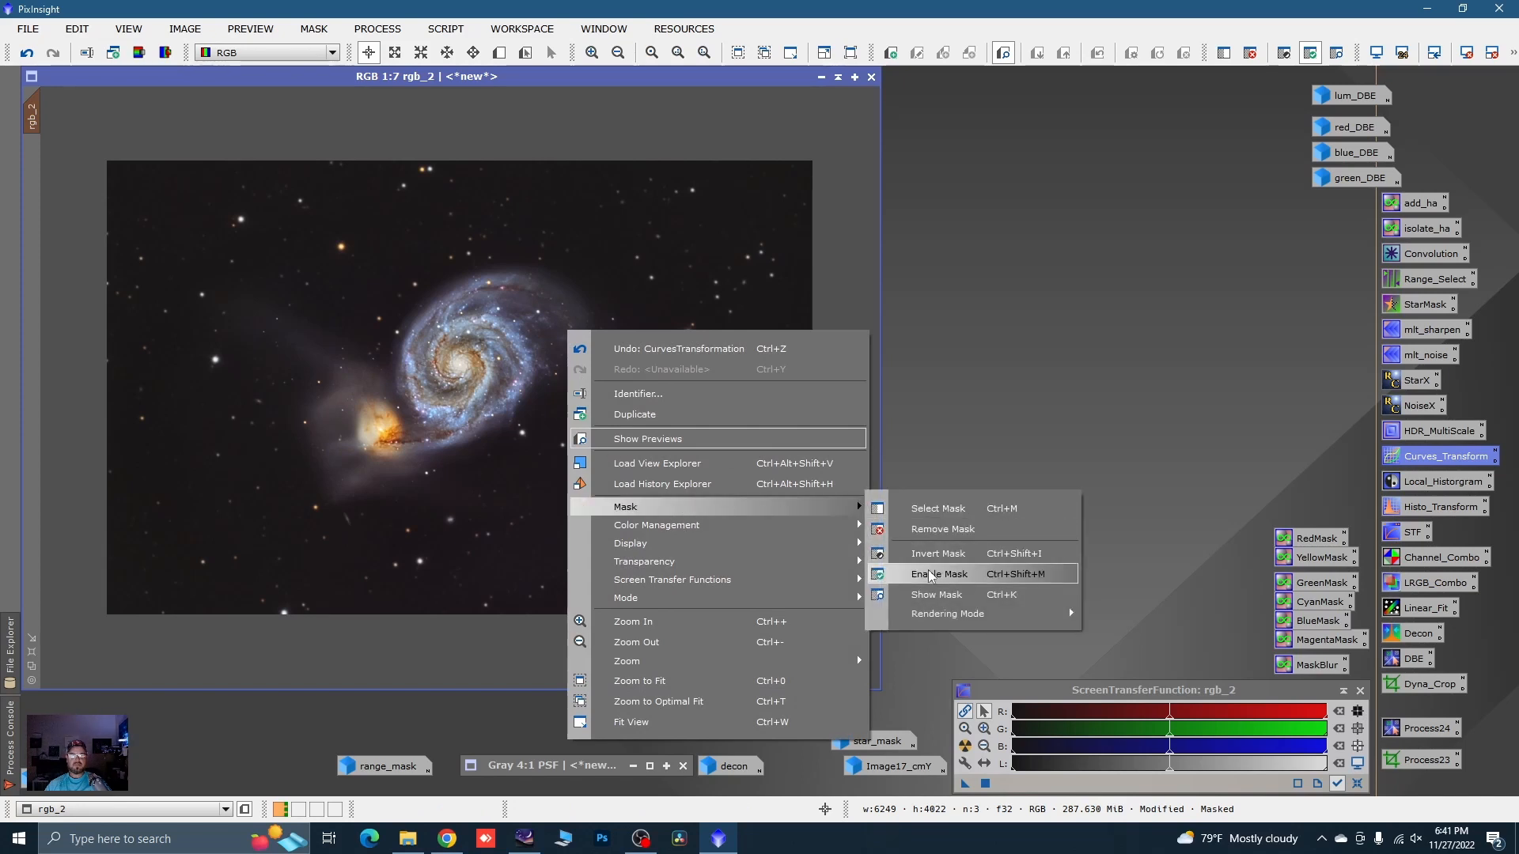
click(933, 595)
right_click(515, 379)
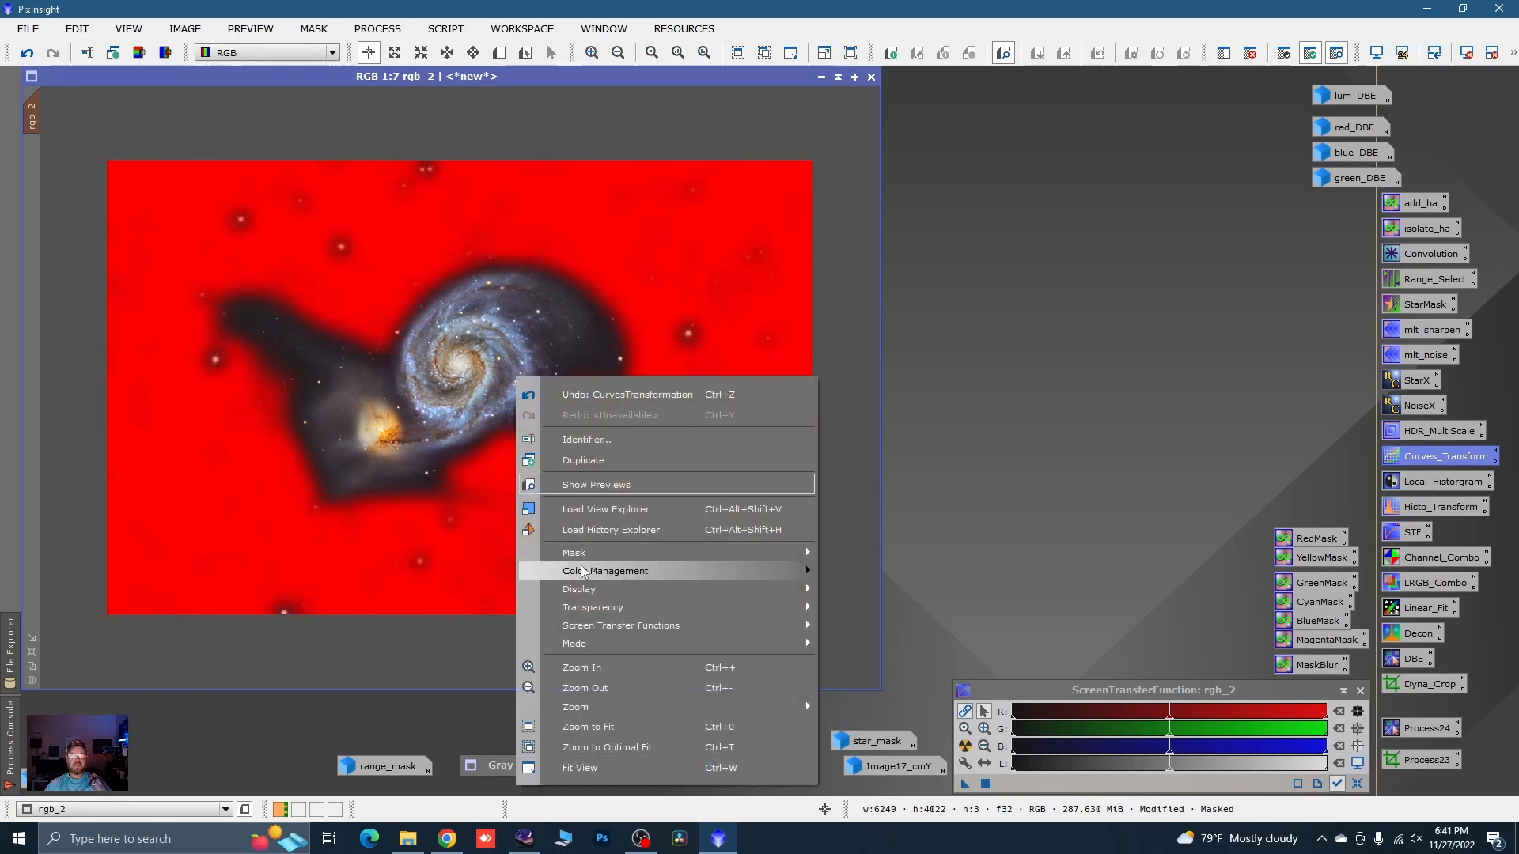
mouse_move(799, 557)
click(850, 570)
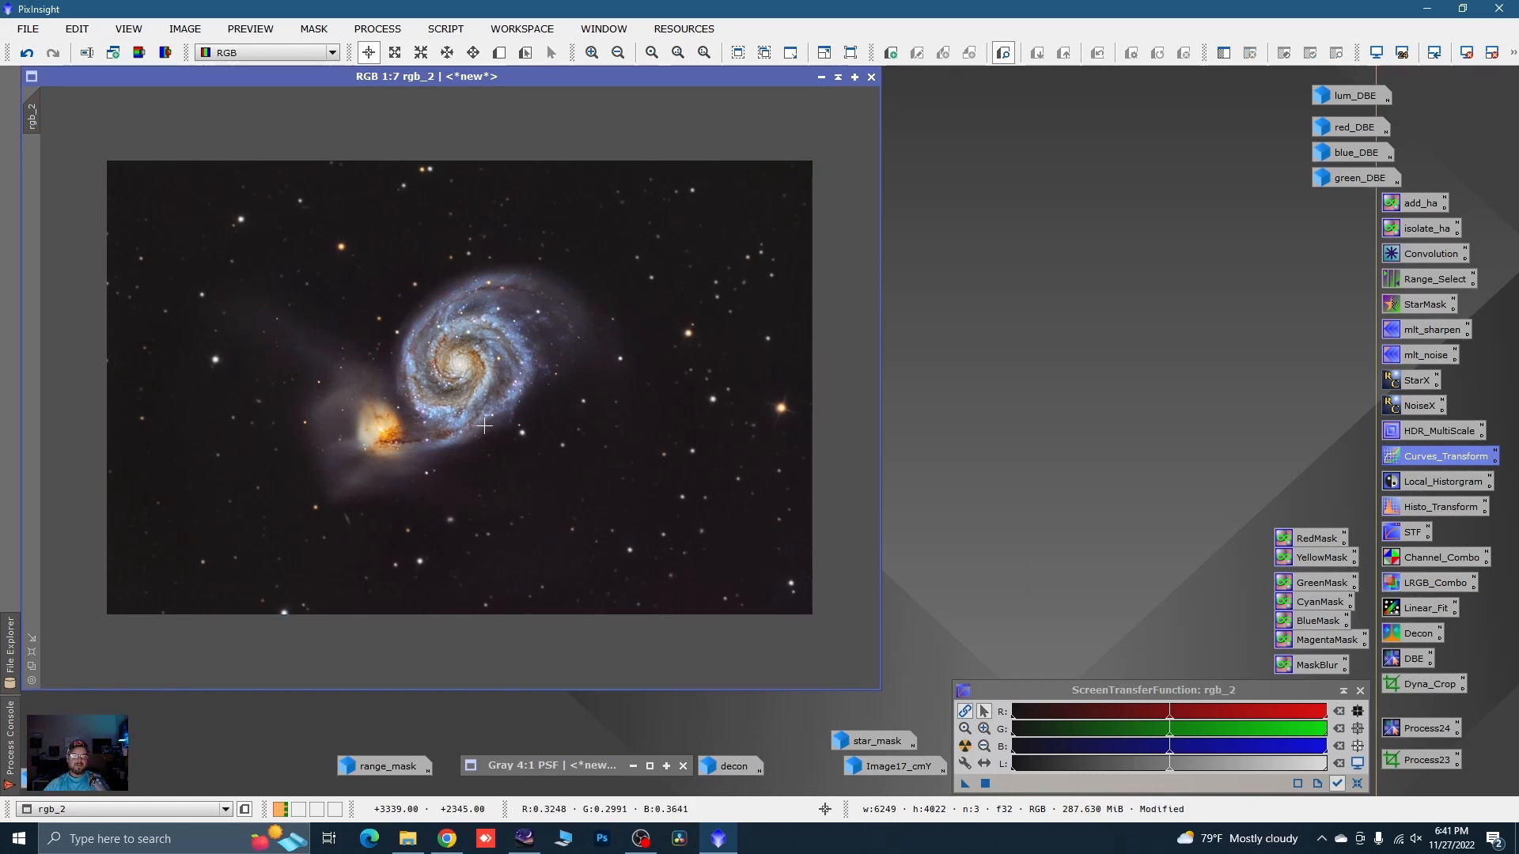
- Restore the RGB.jpg image, fit it beside rgb_2 to compare the two versions, and minimize it again
double_click(59, 789)
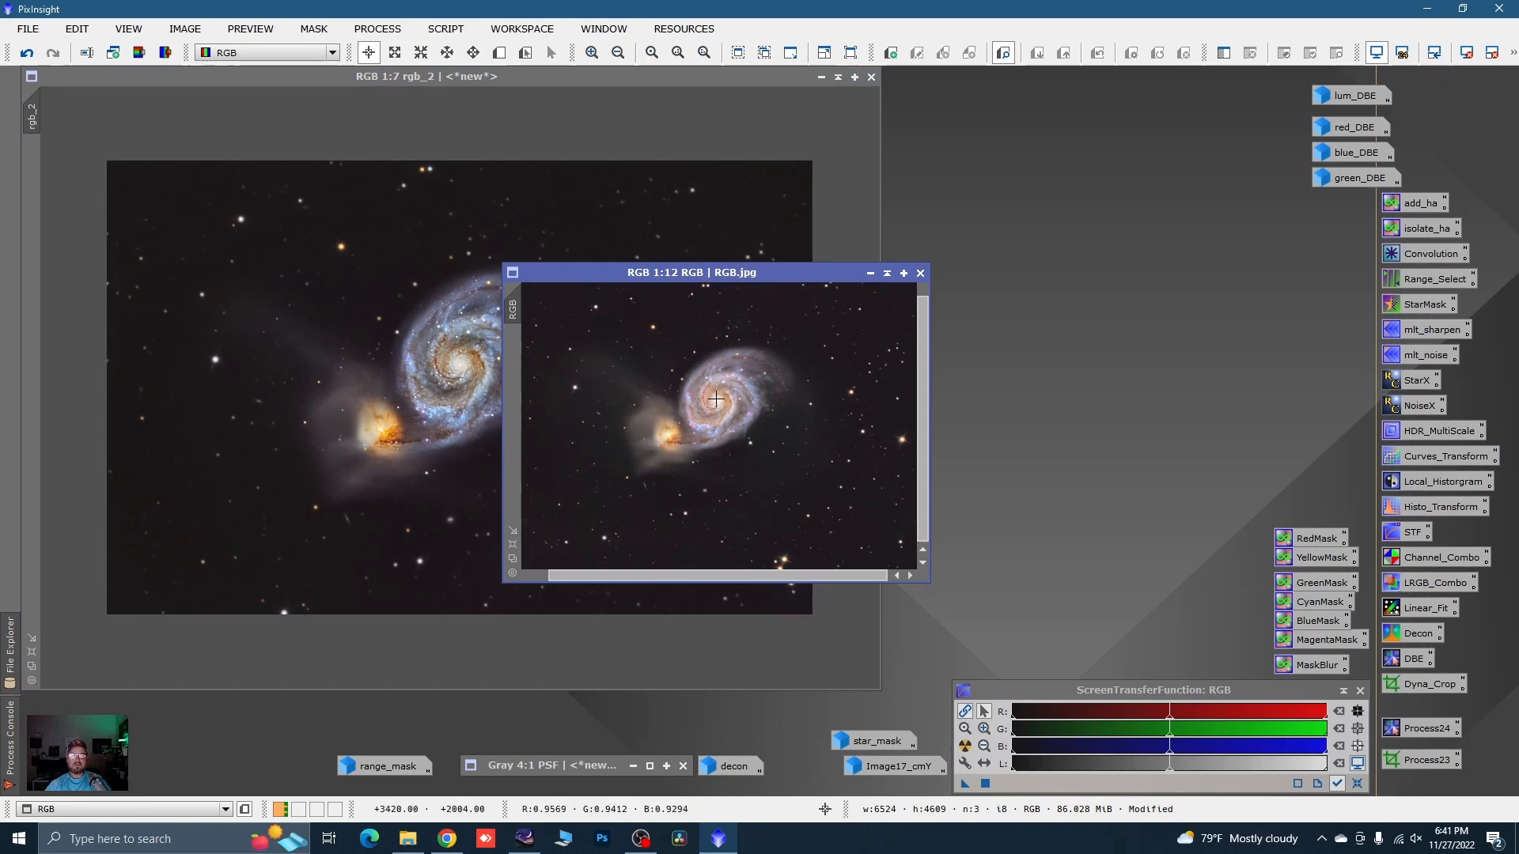
drag(638, 276, 980, 192)
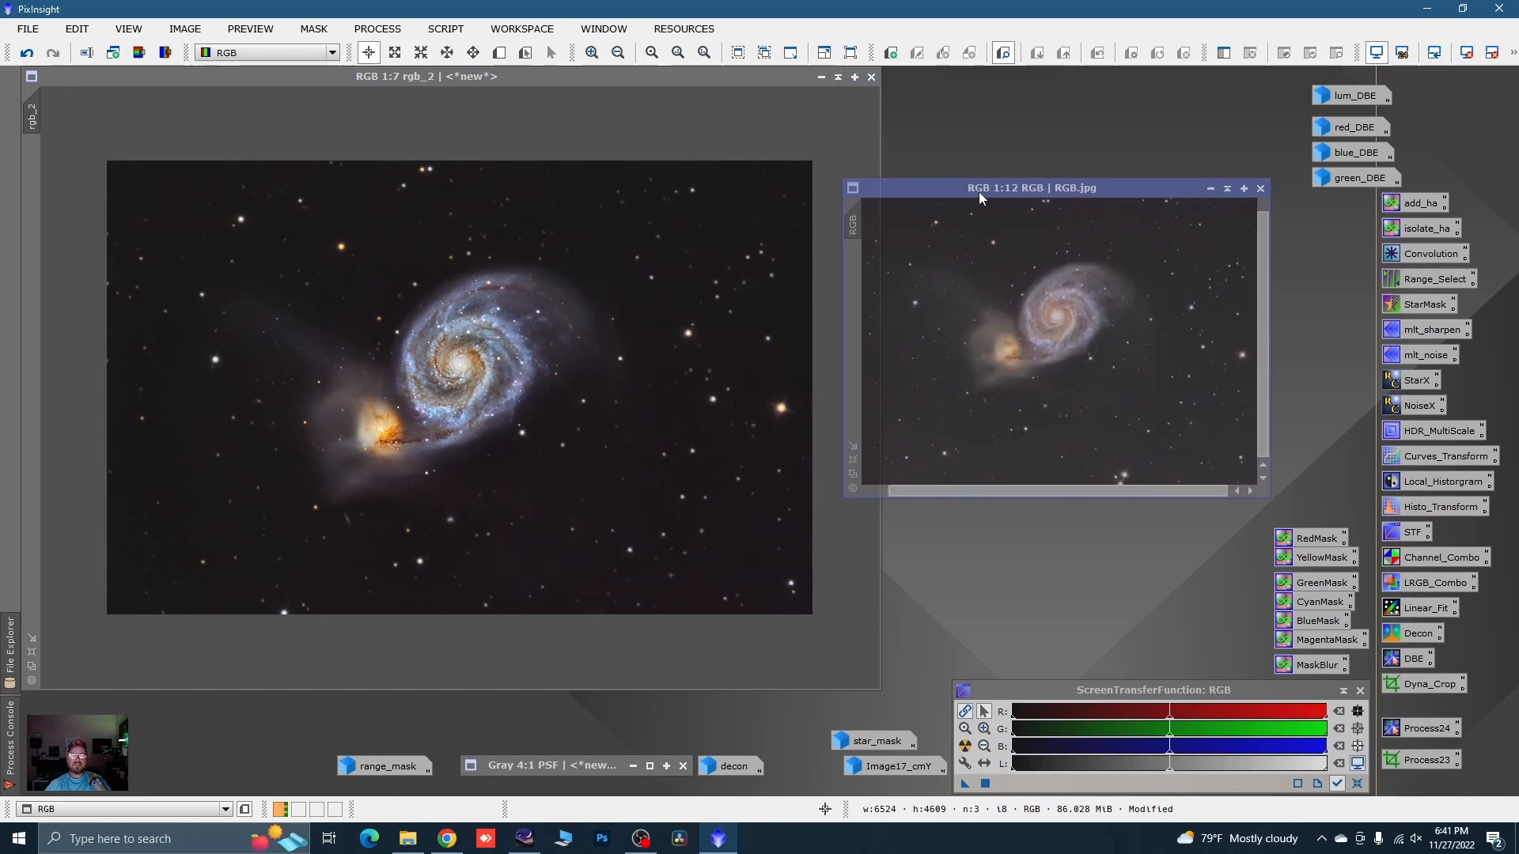
click(32, 665)
click(853, 475)
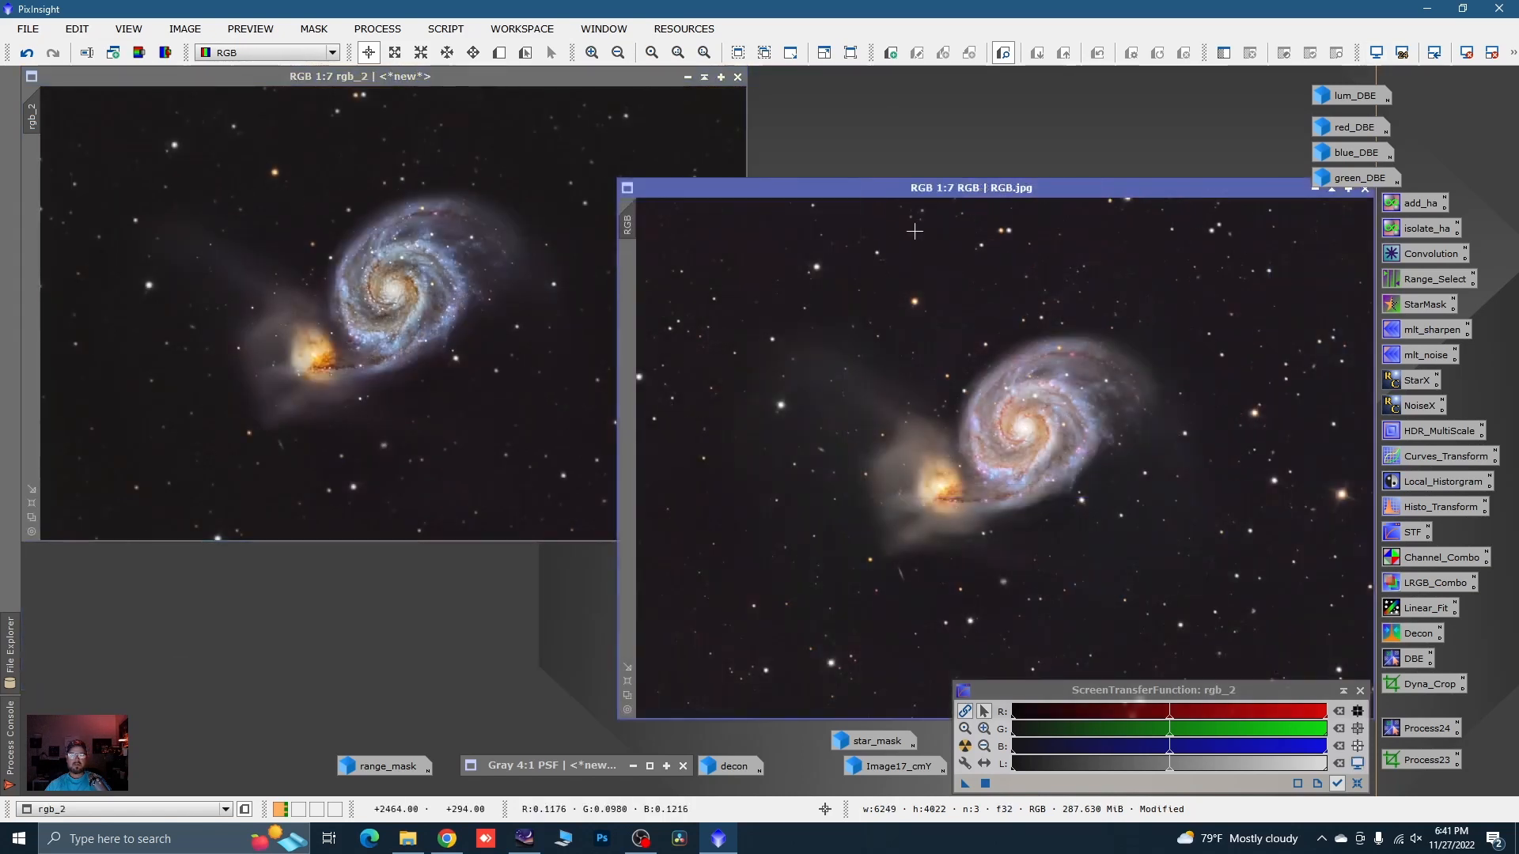
drag(860, 178, 992, 68)
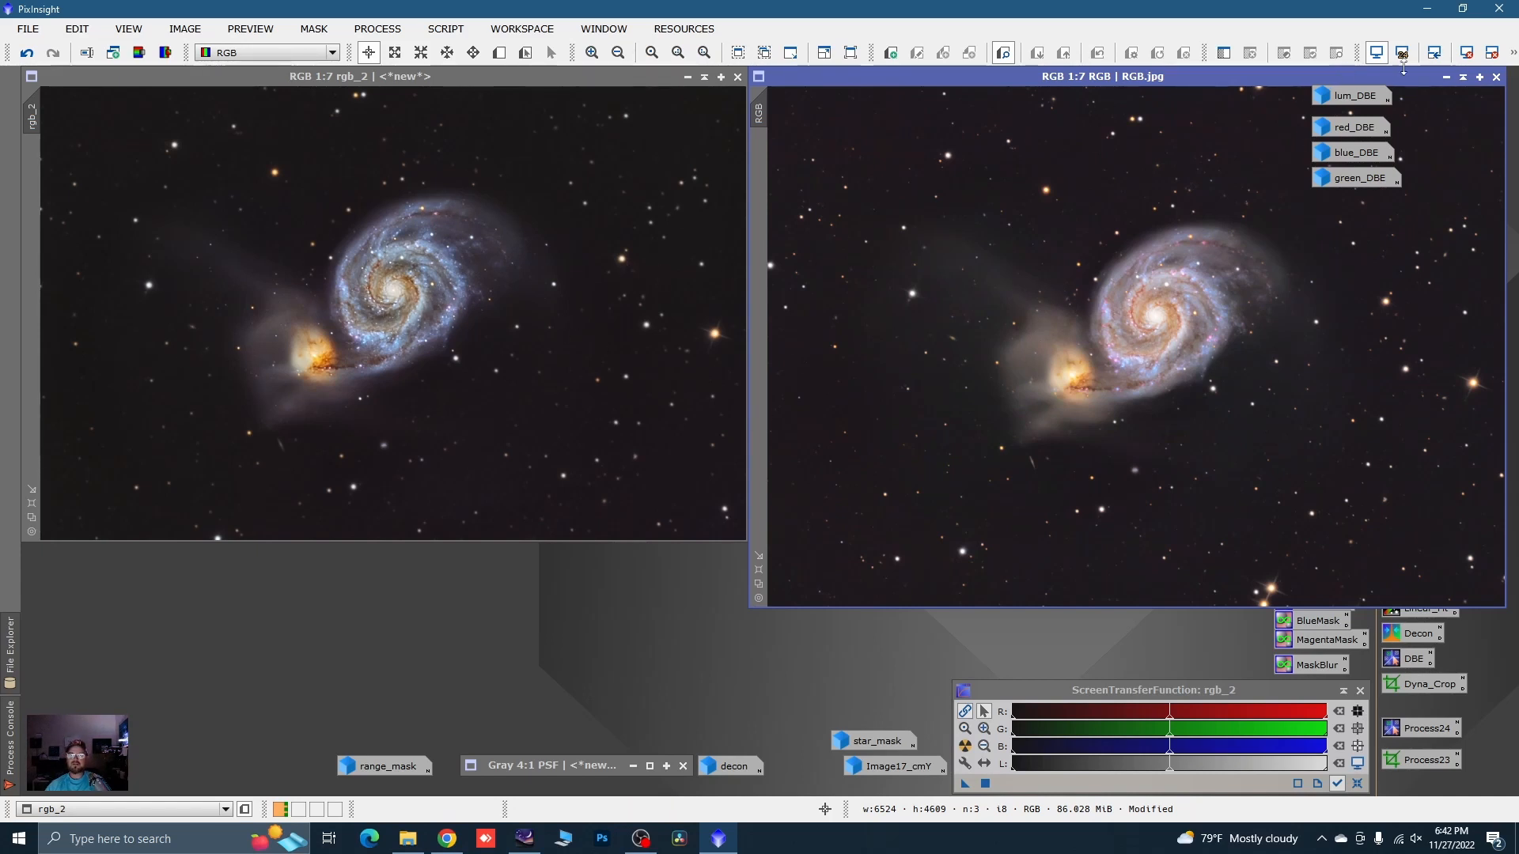
click(1445, 77)
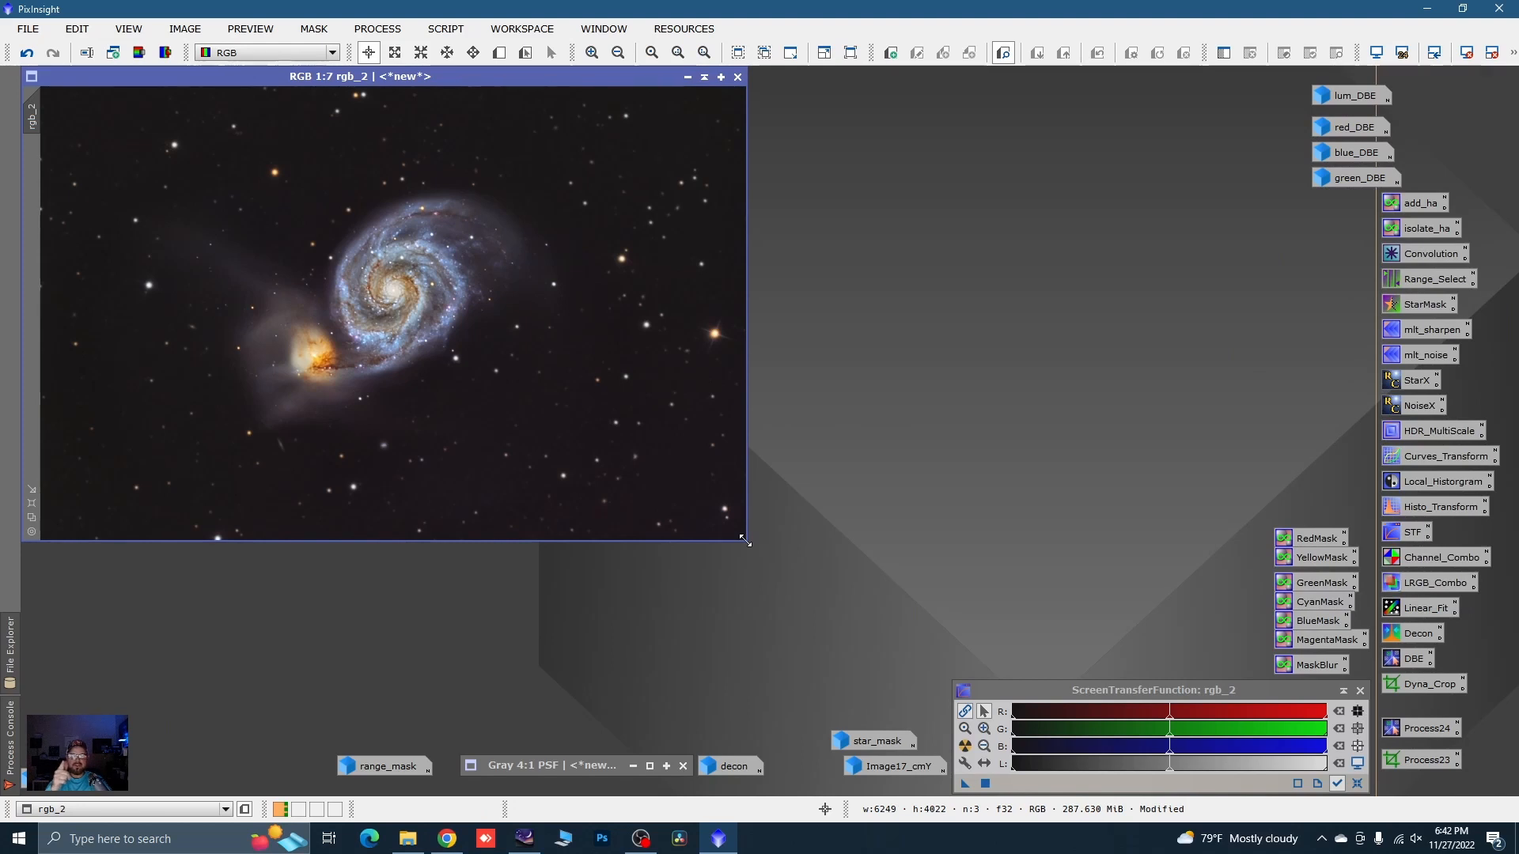
- Enlarge the rgb_2 window and examine the finished image's galaxies, stars and background
drag(745, 541, 881, 667)
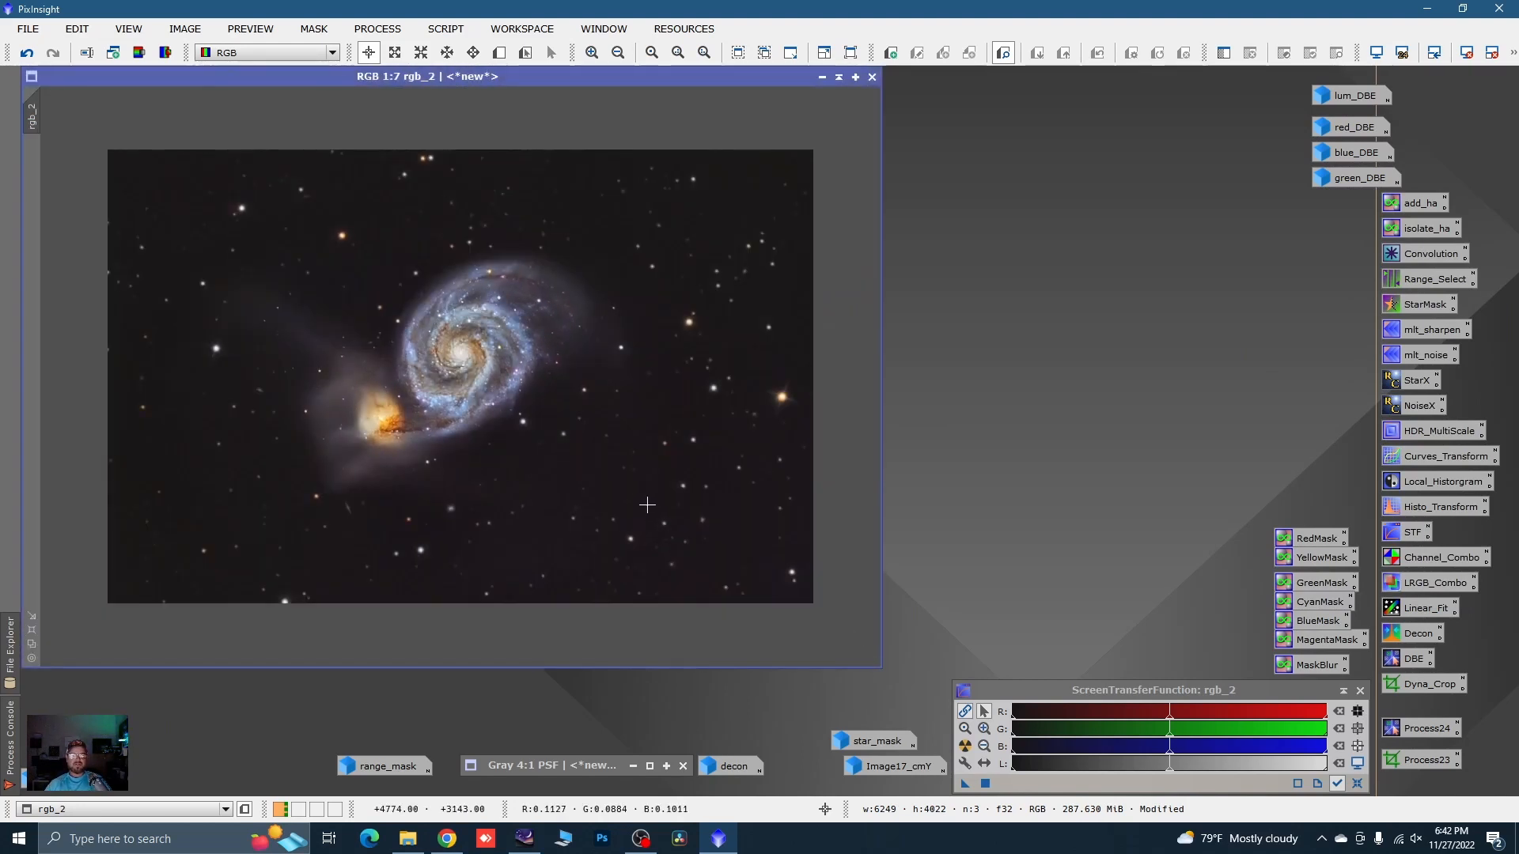
scroll(441, 349, up, 1)
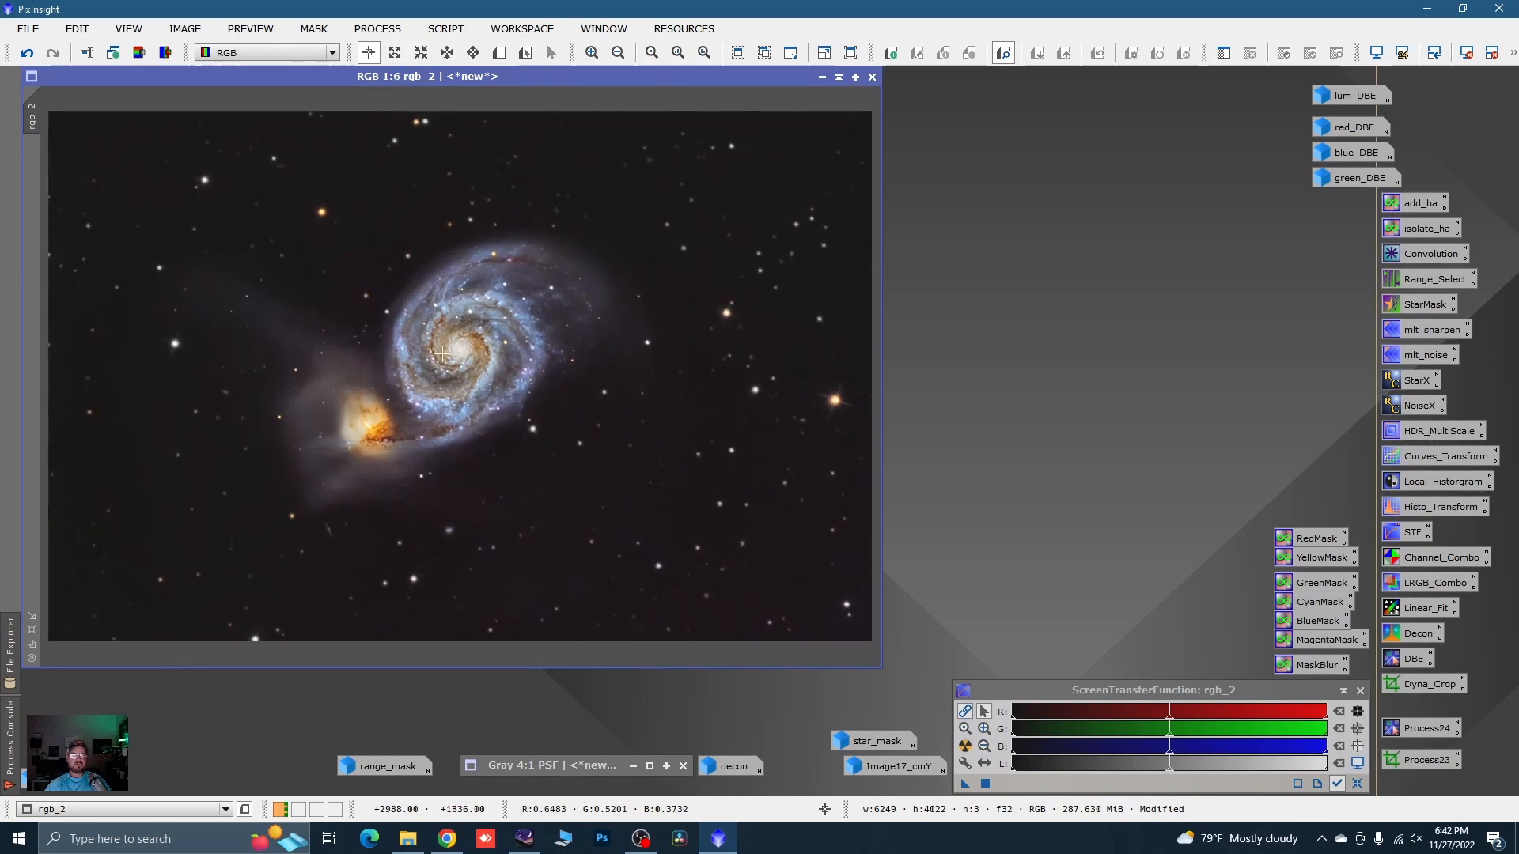
scroll(440, 349, down, 1)
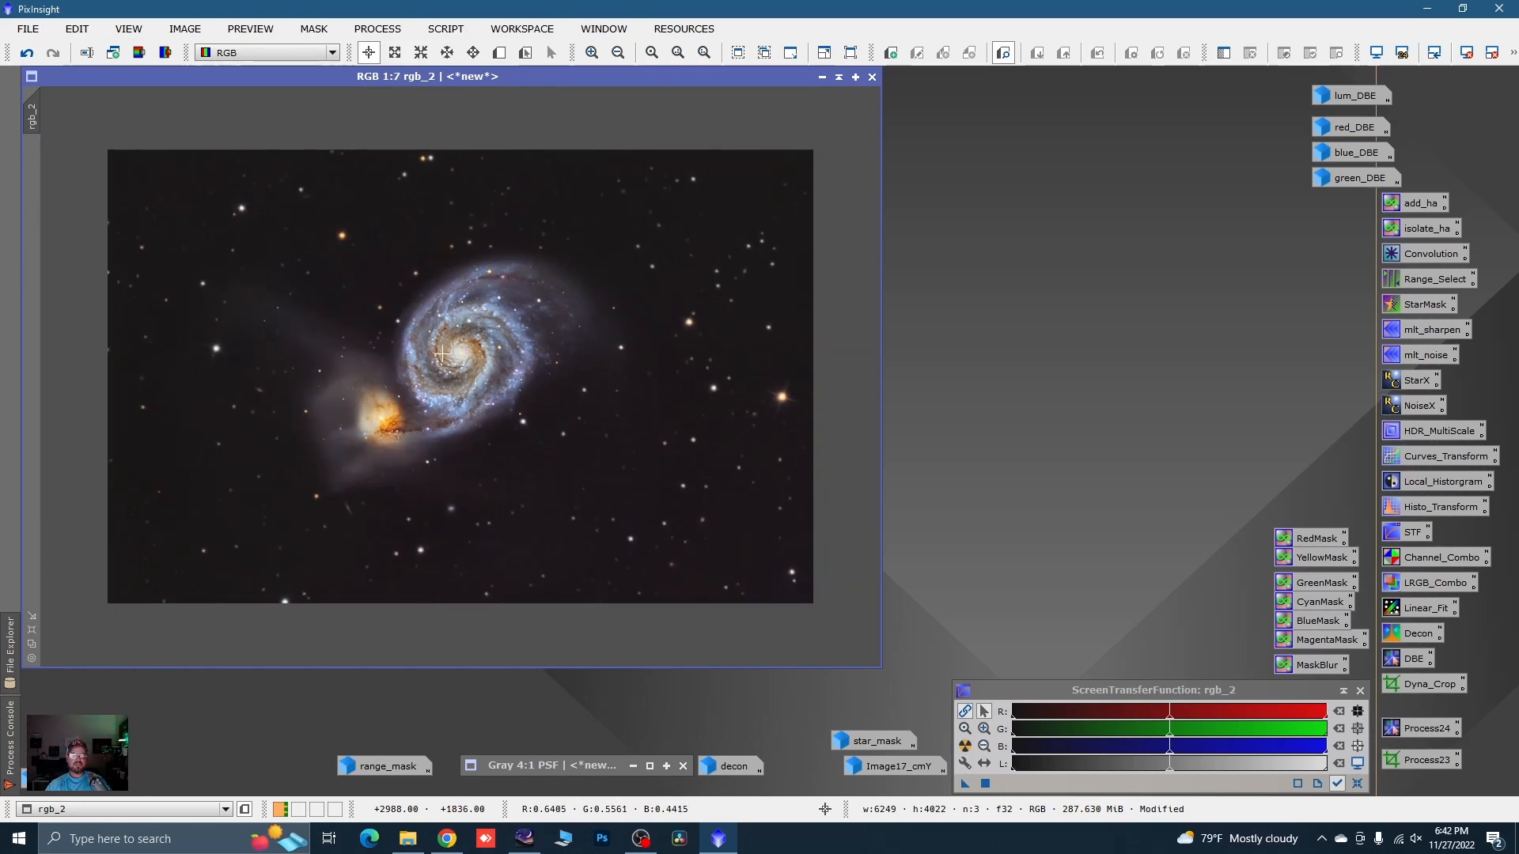
scroll(442, 353, up, 1)
scroll(444, 357, down, 1)
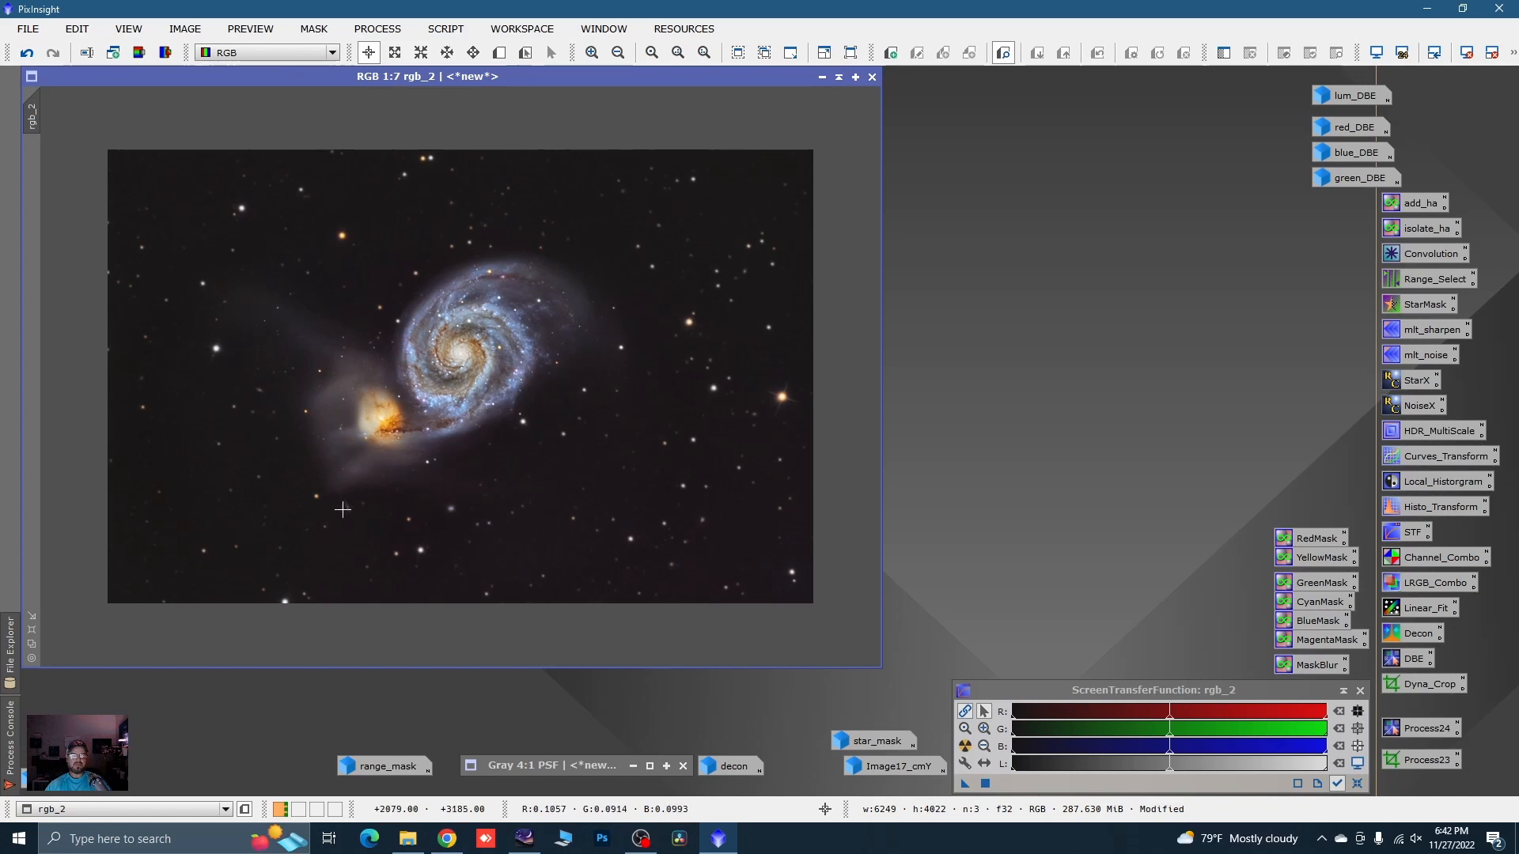
scroll(727, 335, down, 1)
scroll(727, 334, up, 1)
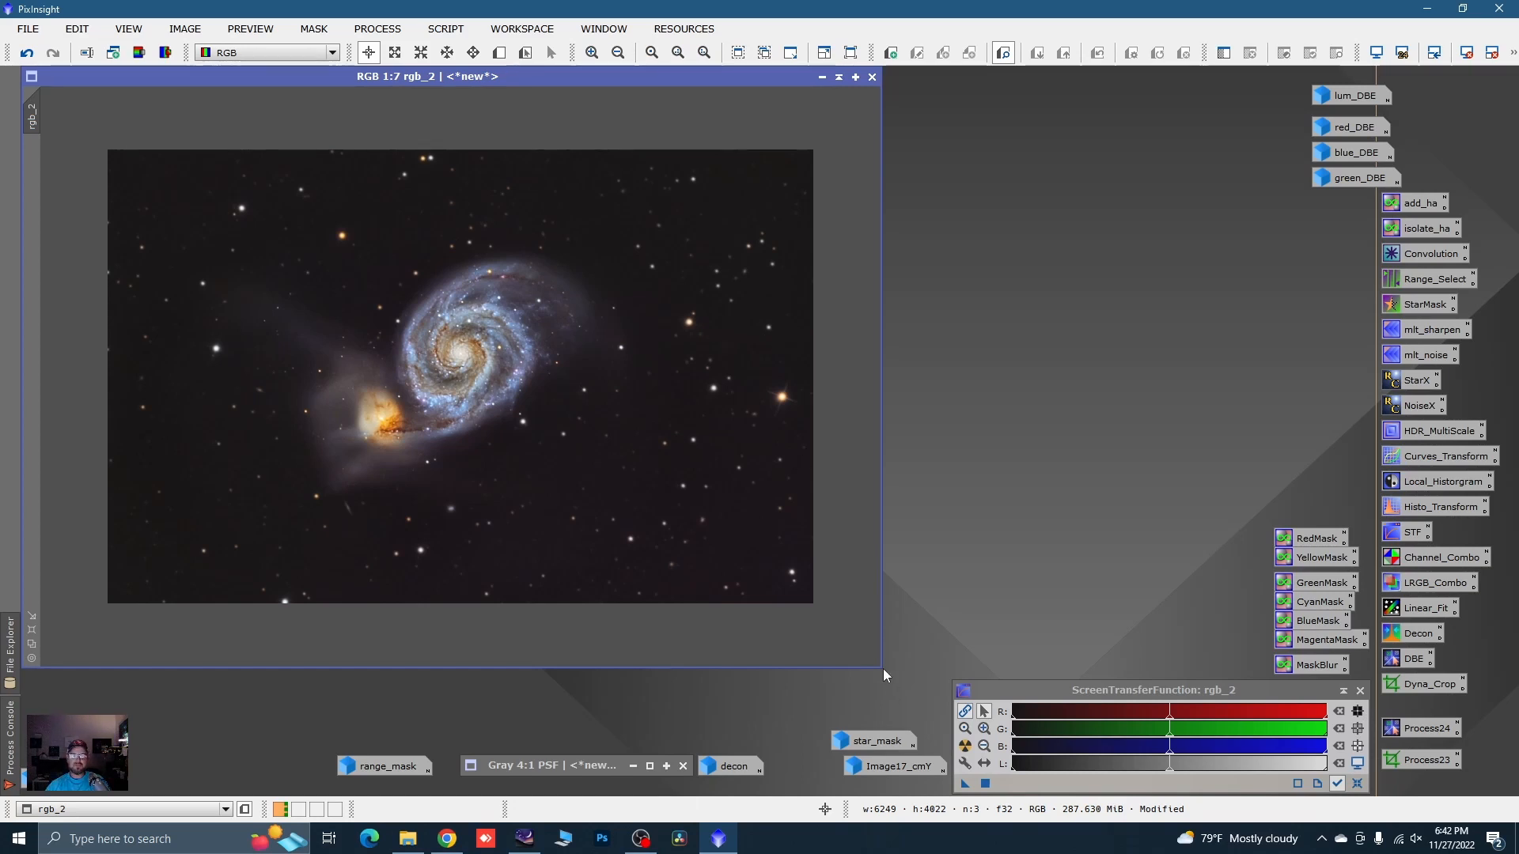
drag(881, 669, 949, 700)
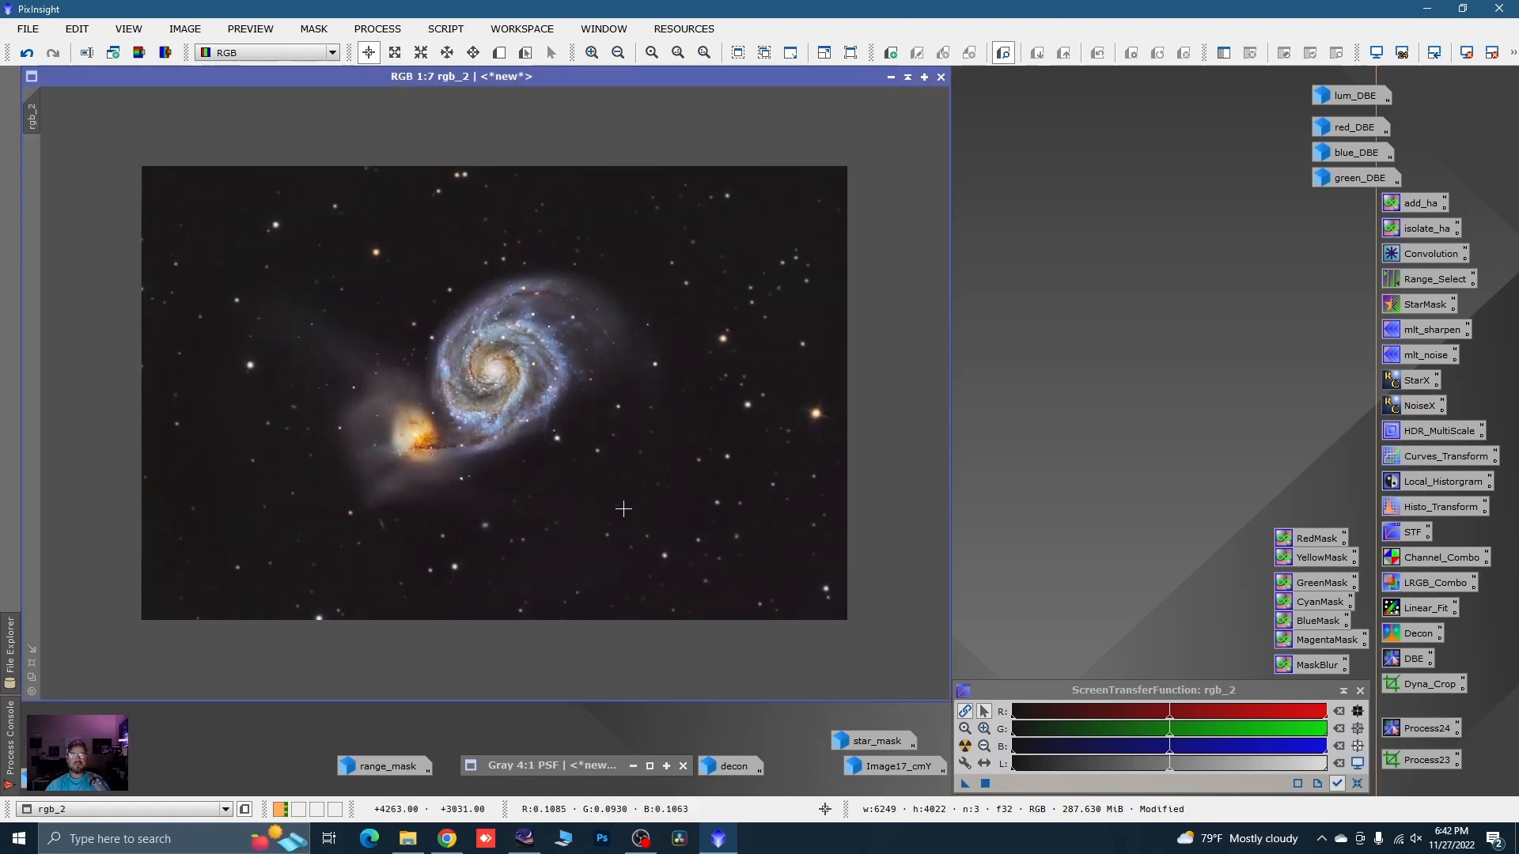